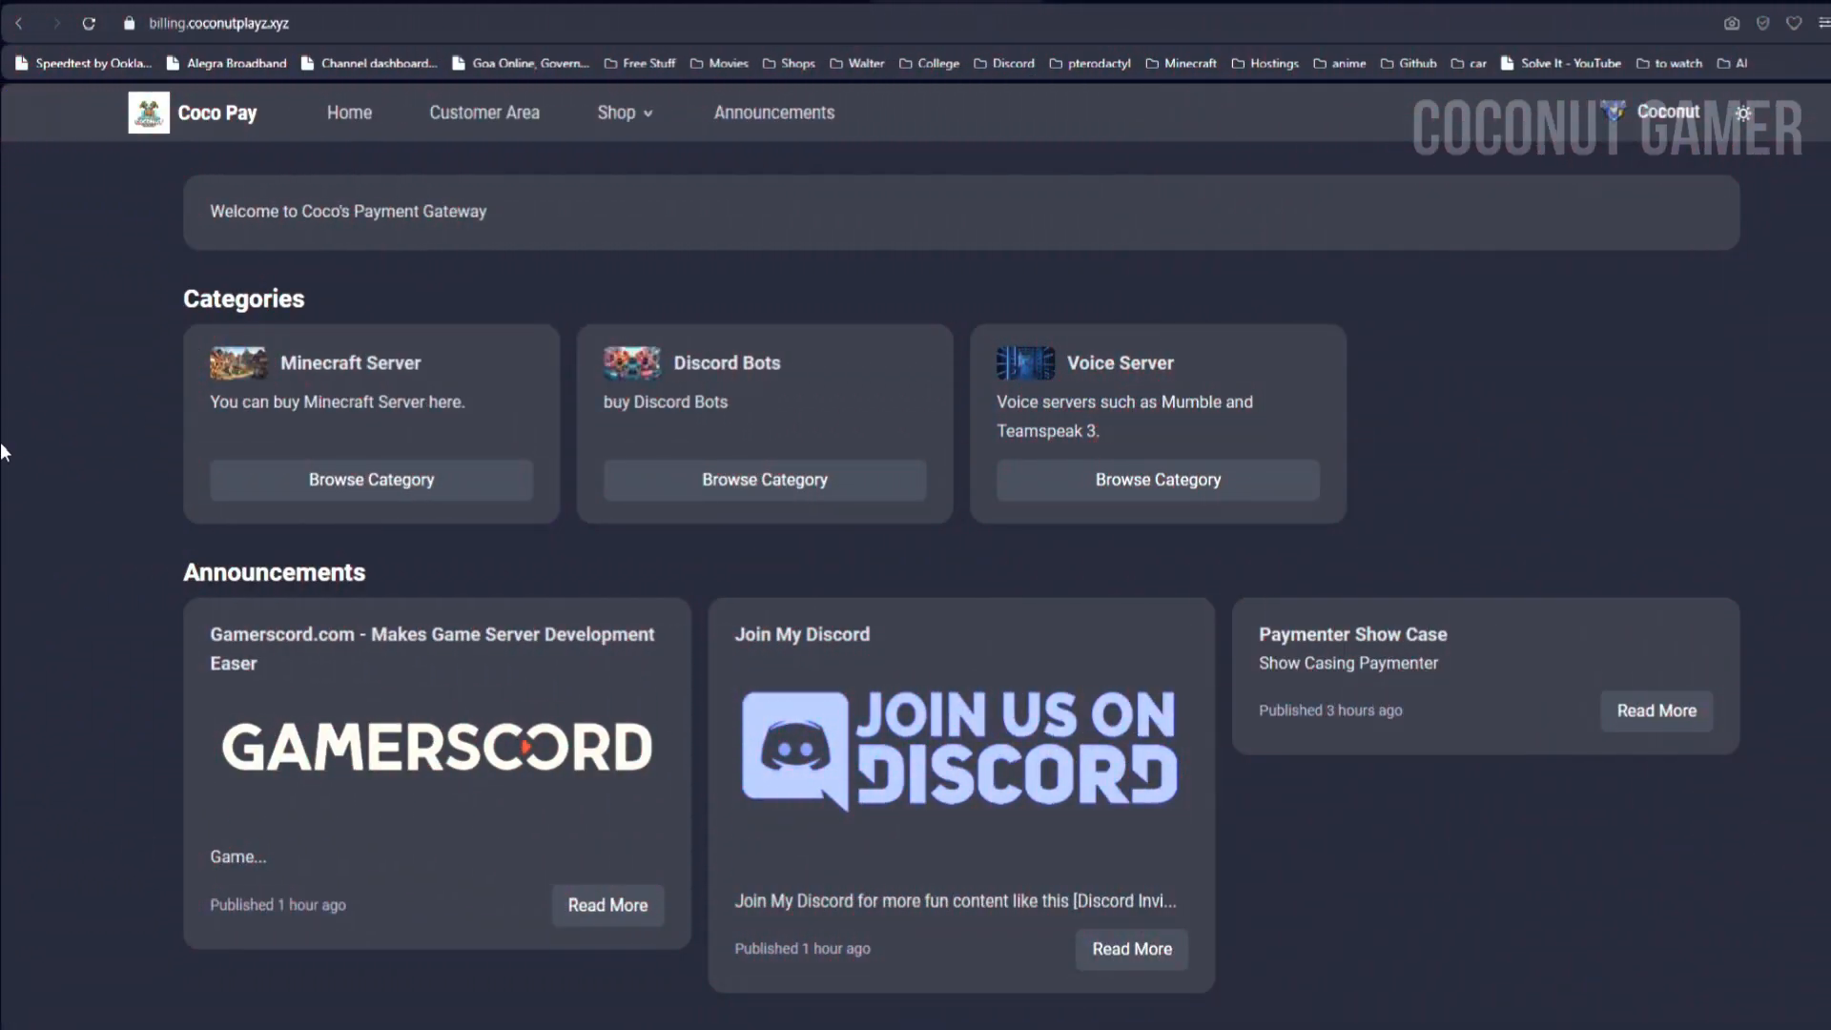
Step: Open the Minecraft Server category from the Shop dropdown
middle_click(13, 443)
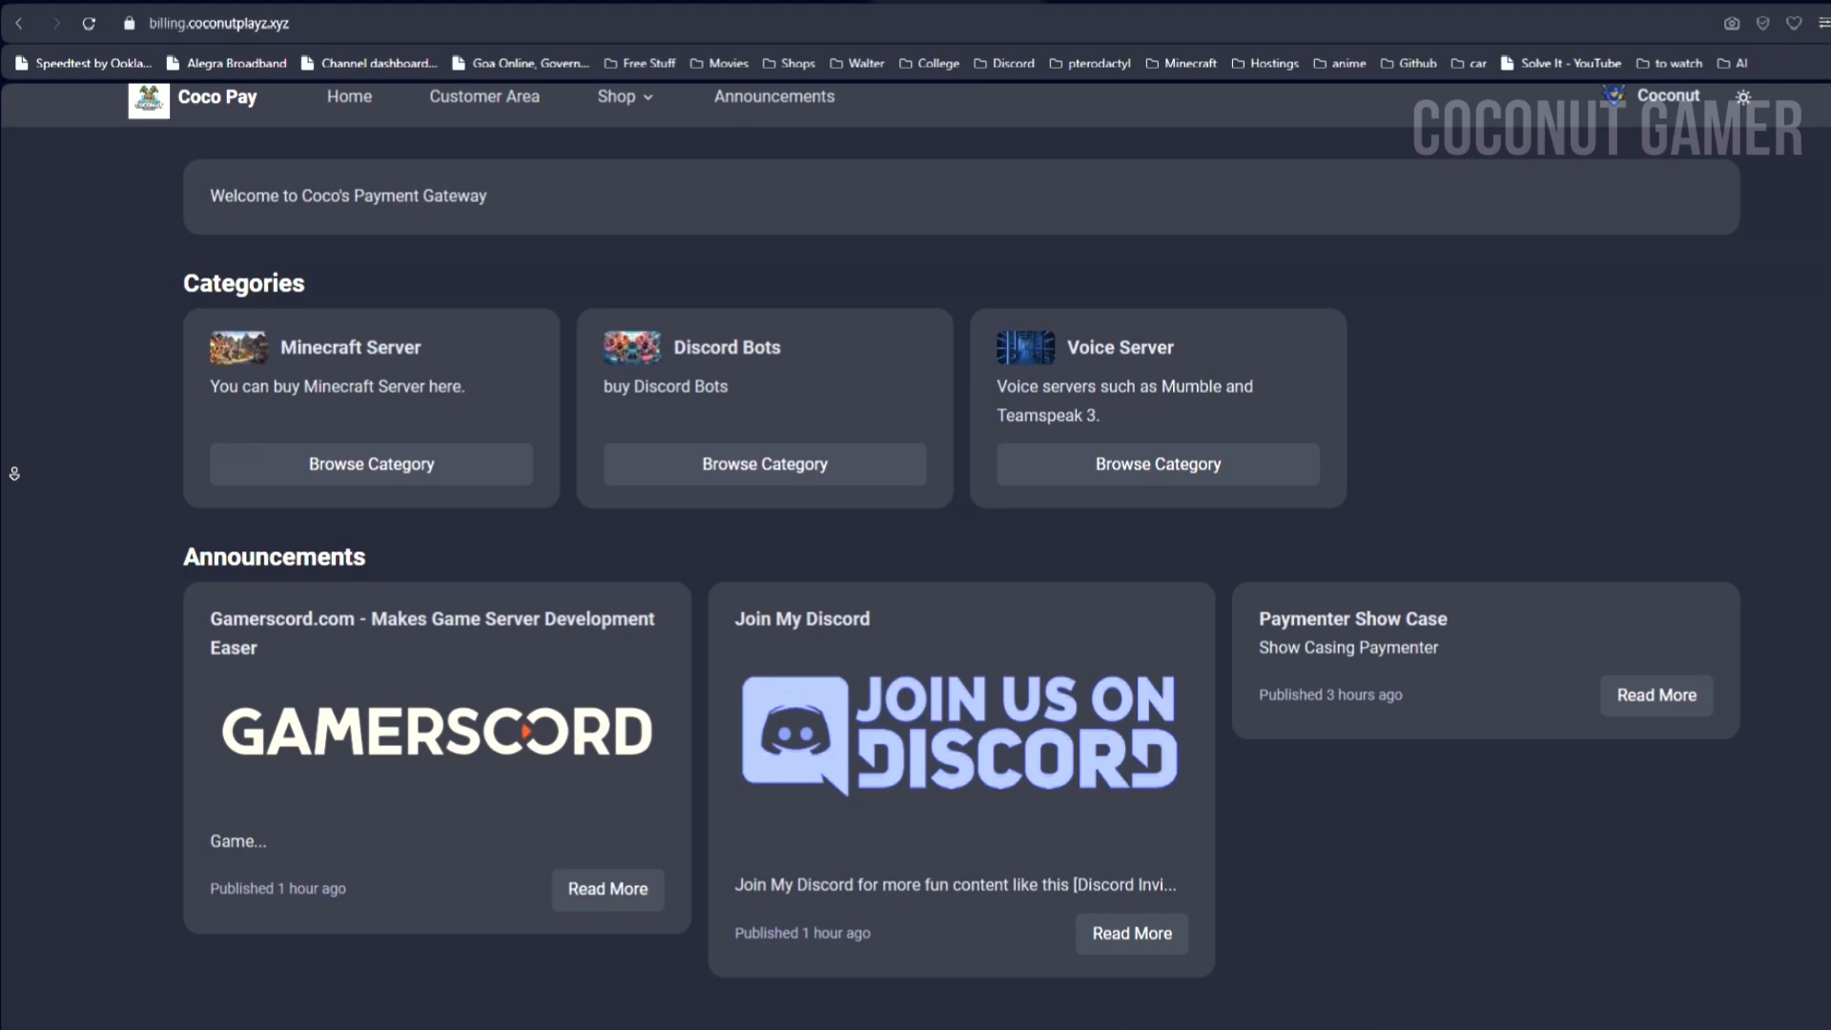
middle_click(14, 473)
scroll(14, 473, "up", 1)
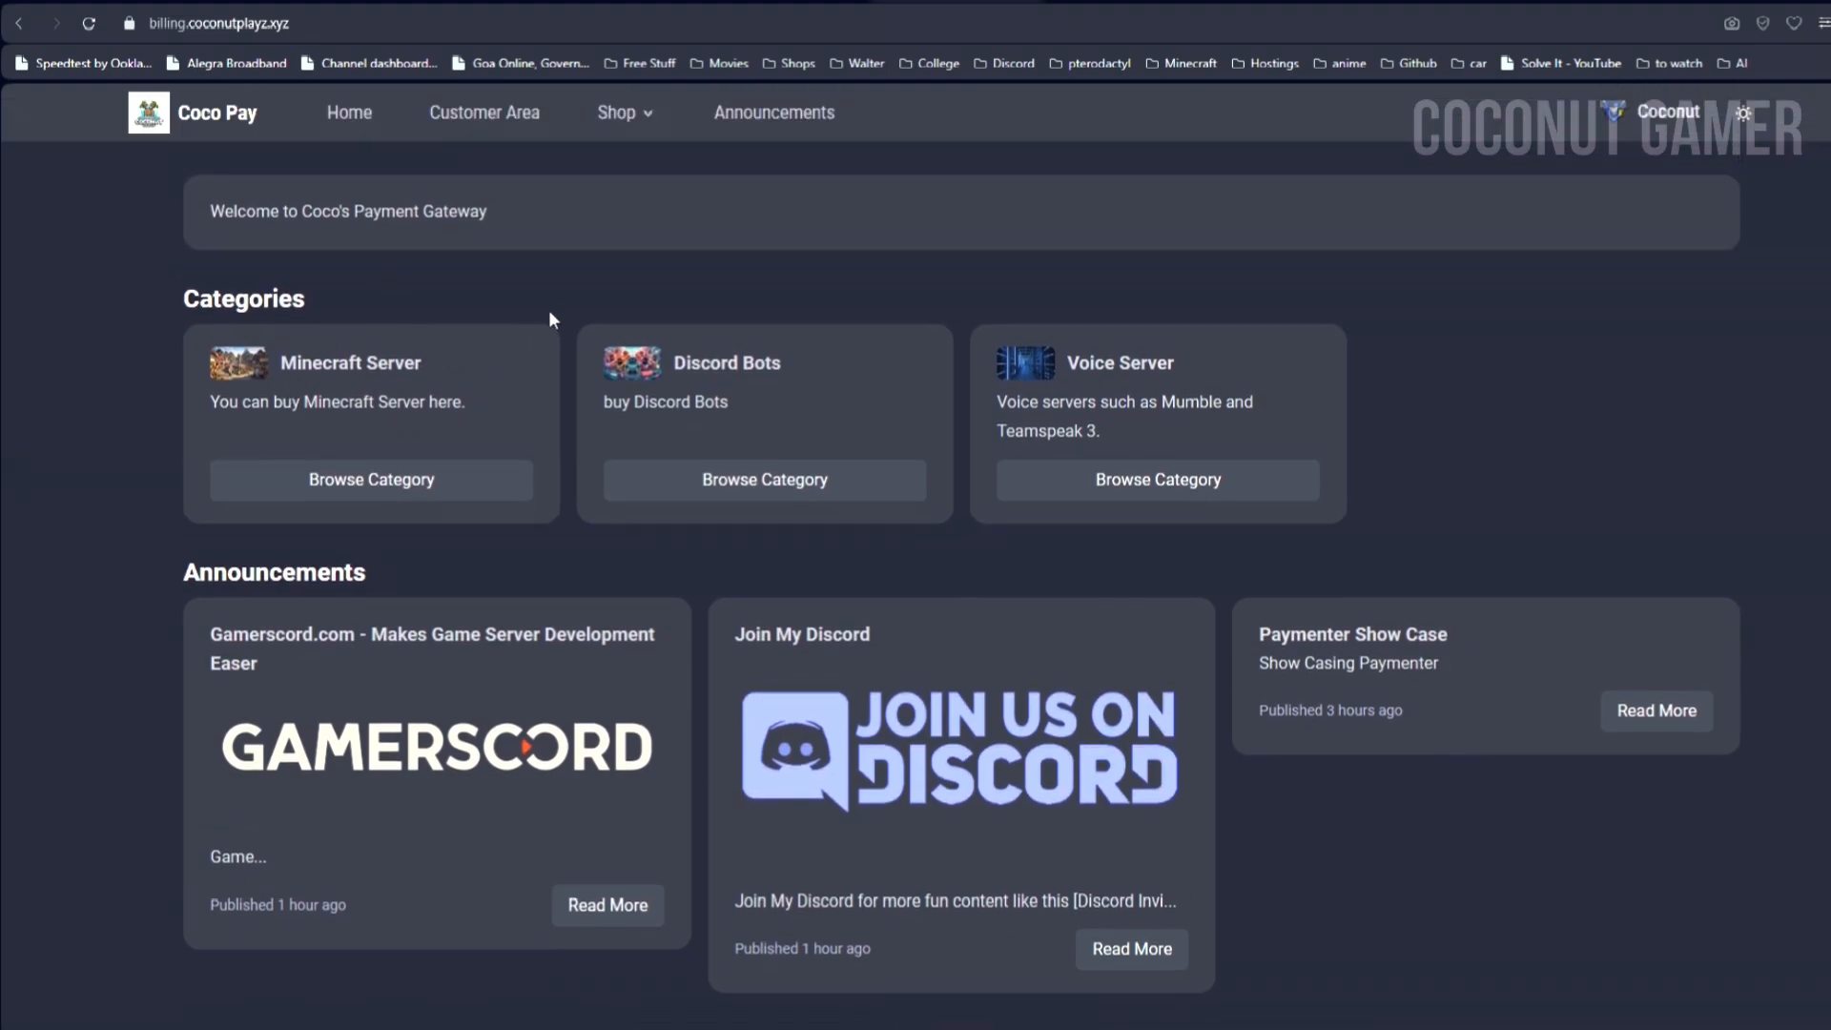
left_click(626, 125)
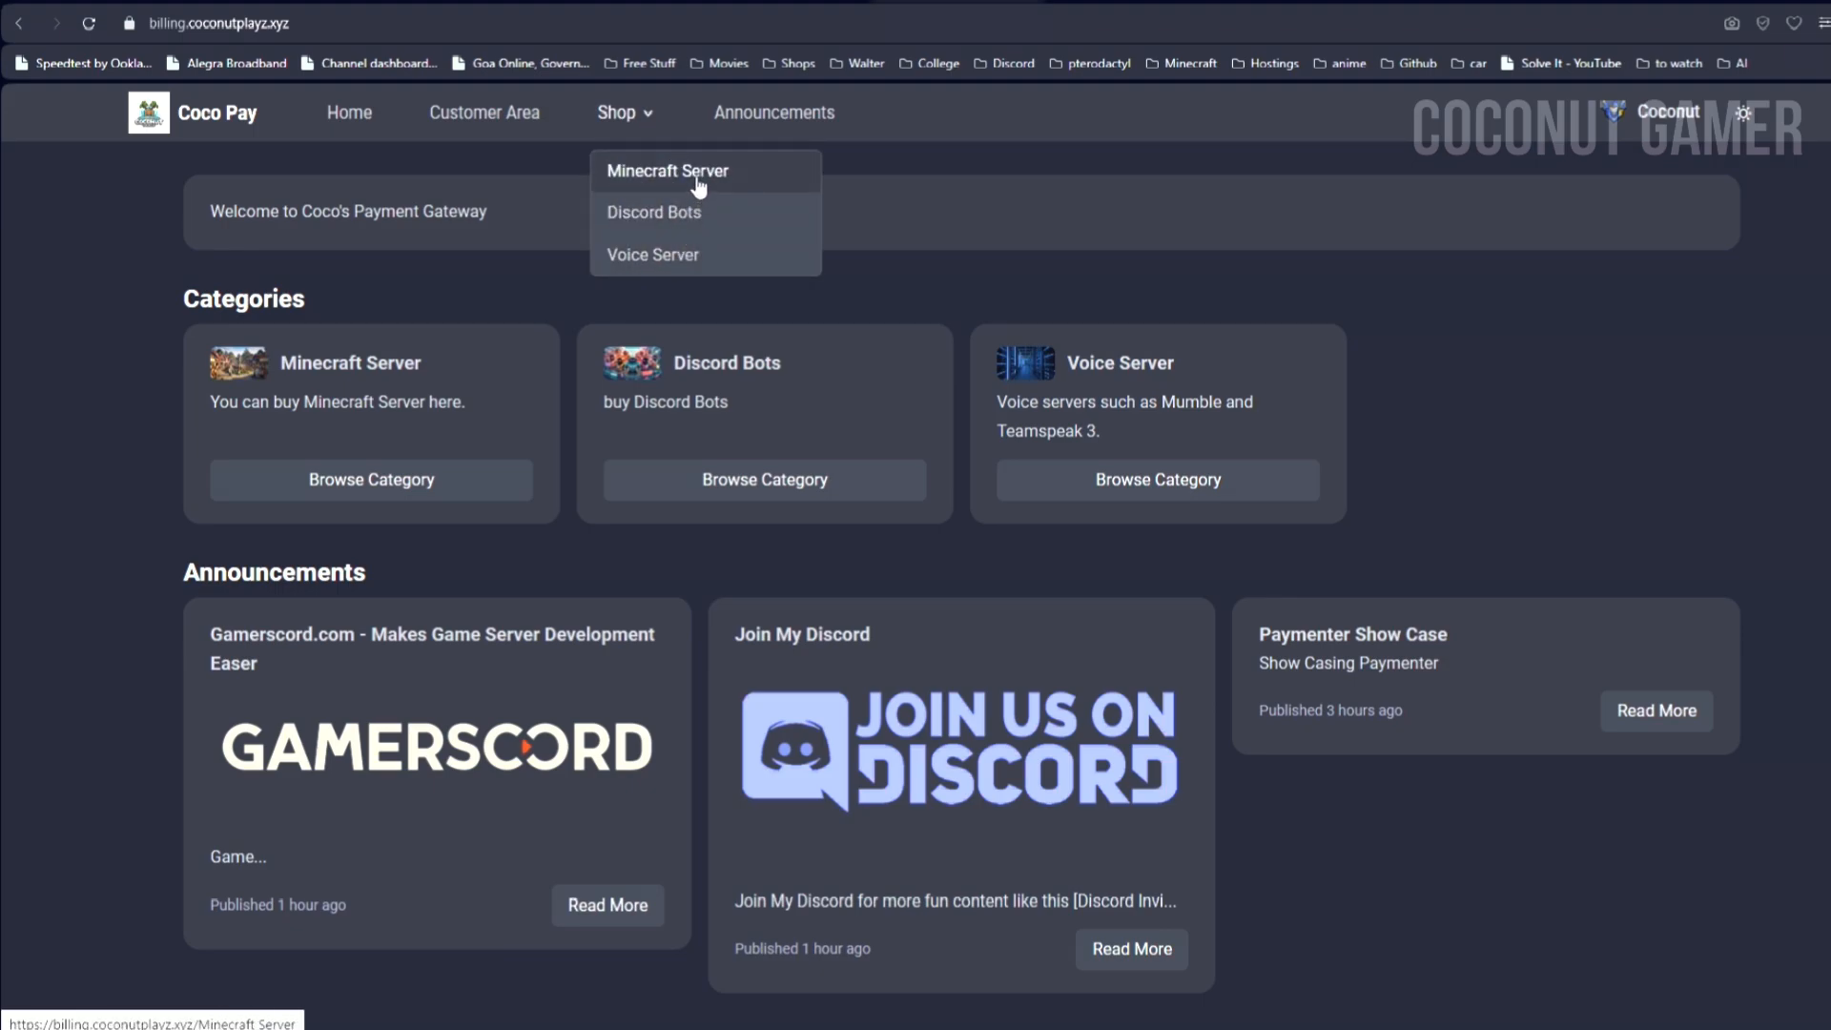
left_click(699, 186)
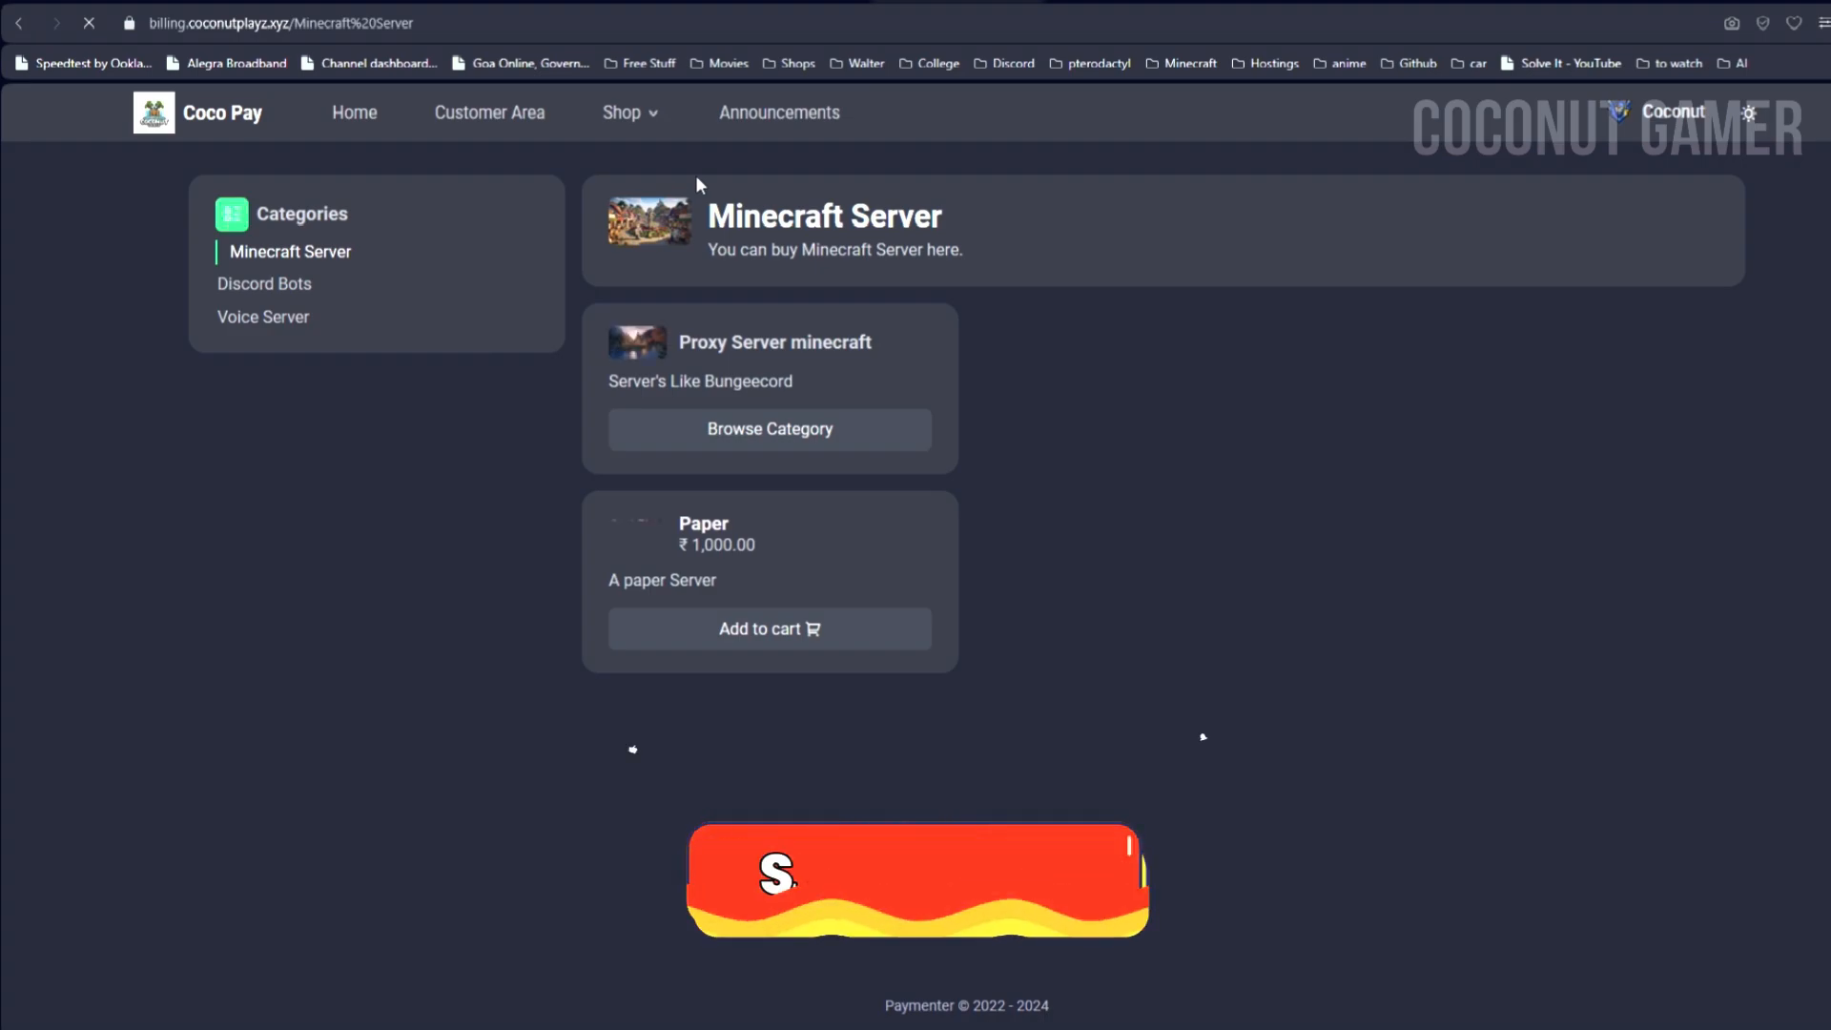
Step: View the Discord Bots category and the announcements, then open the customer dashboard
mouse_move(336, 256)
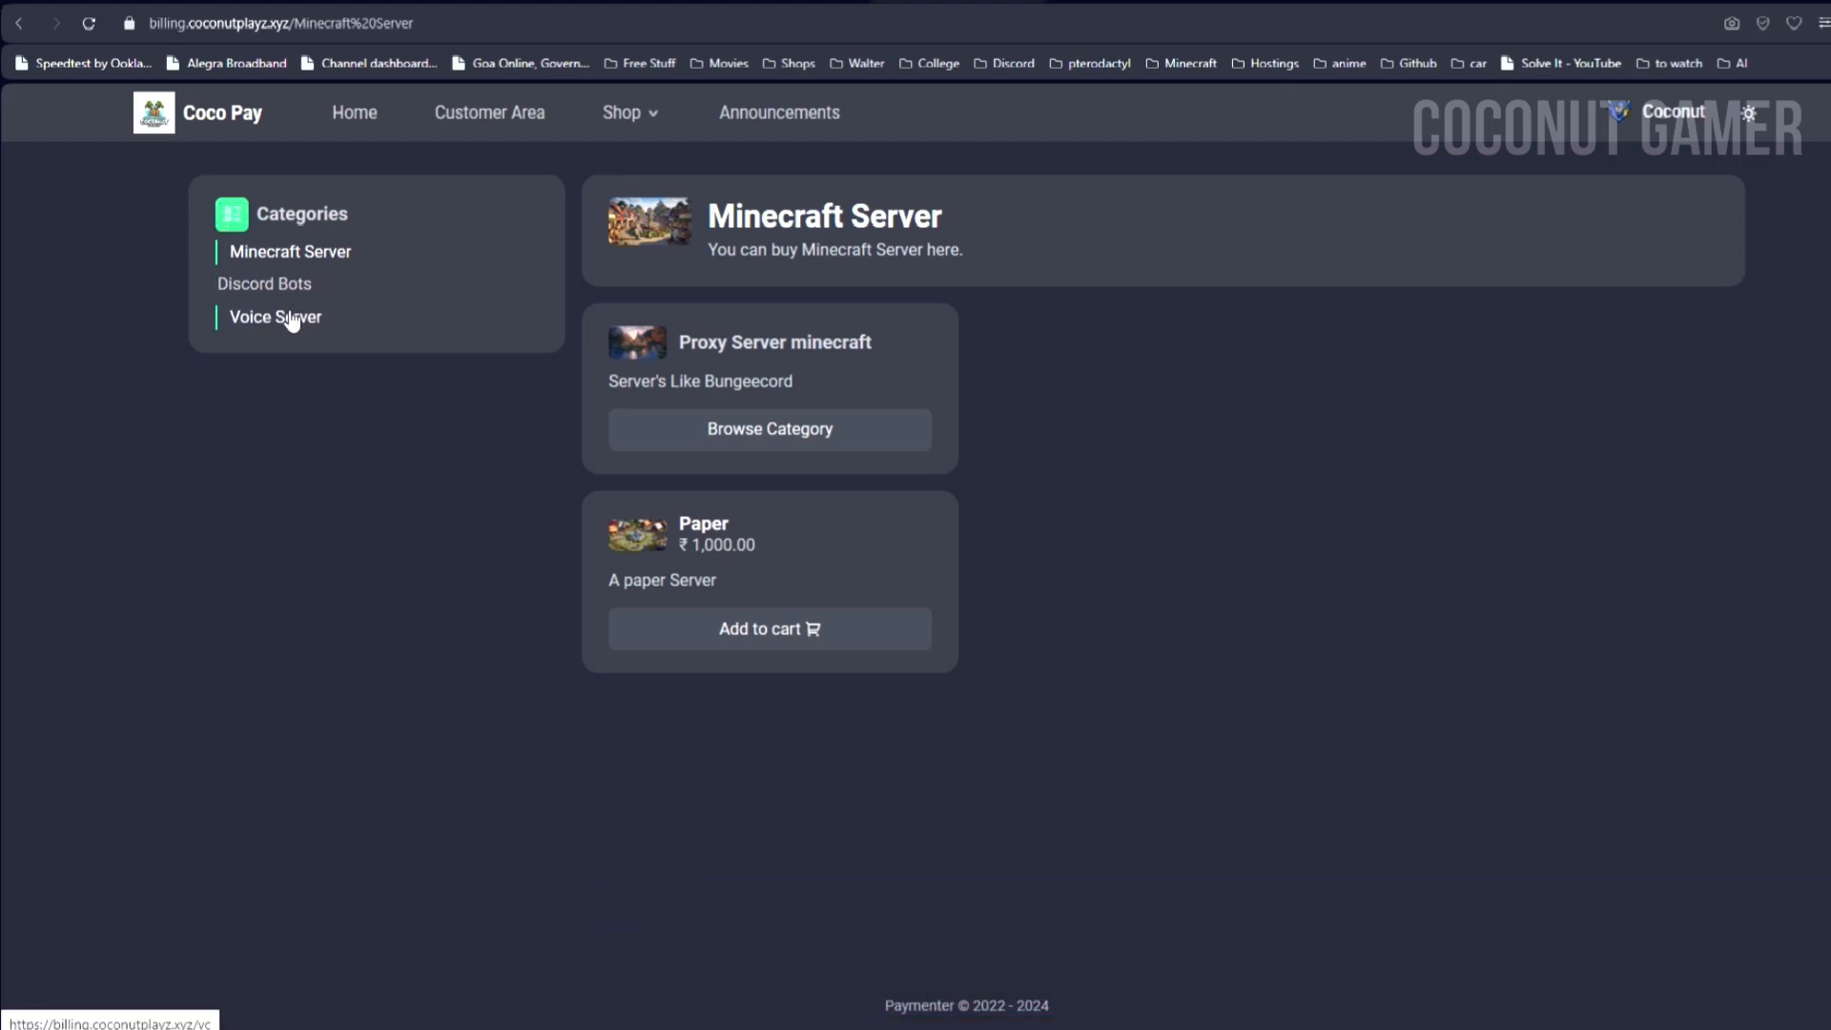
left_click(300, 296)
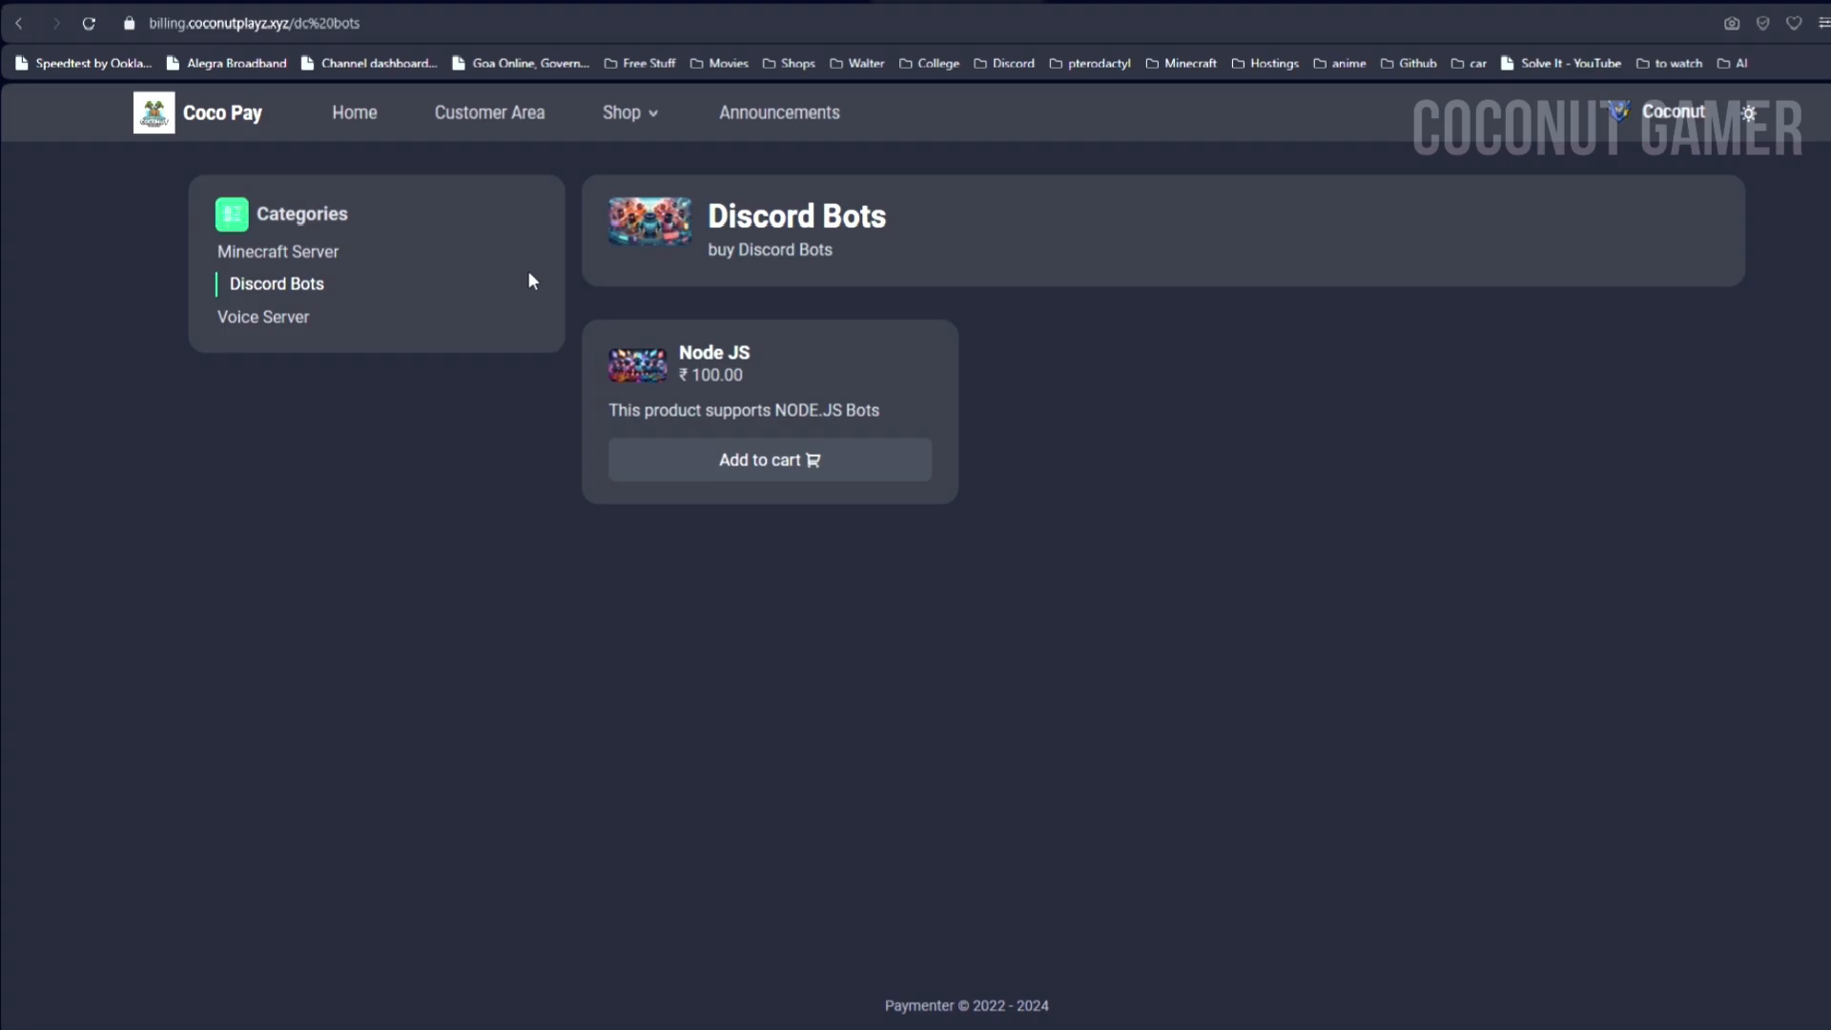
left_click(788, 136)
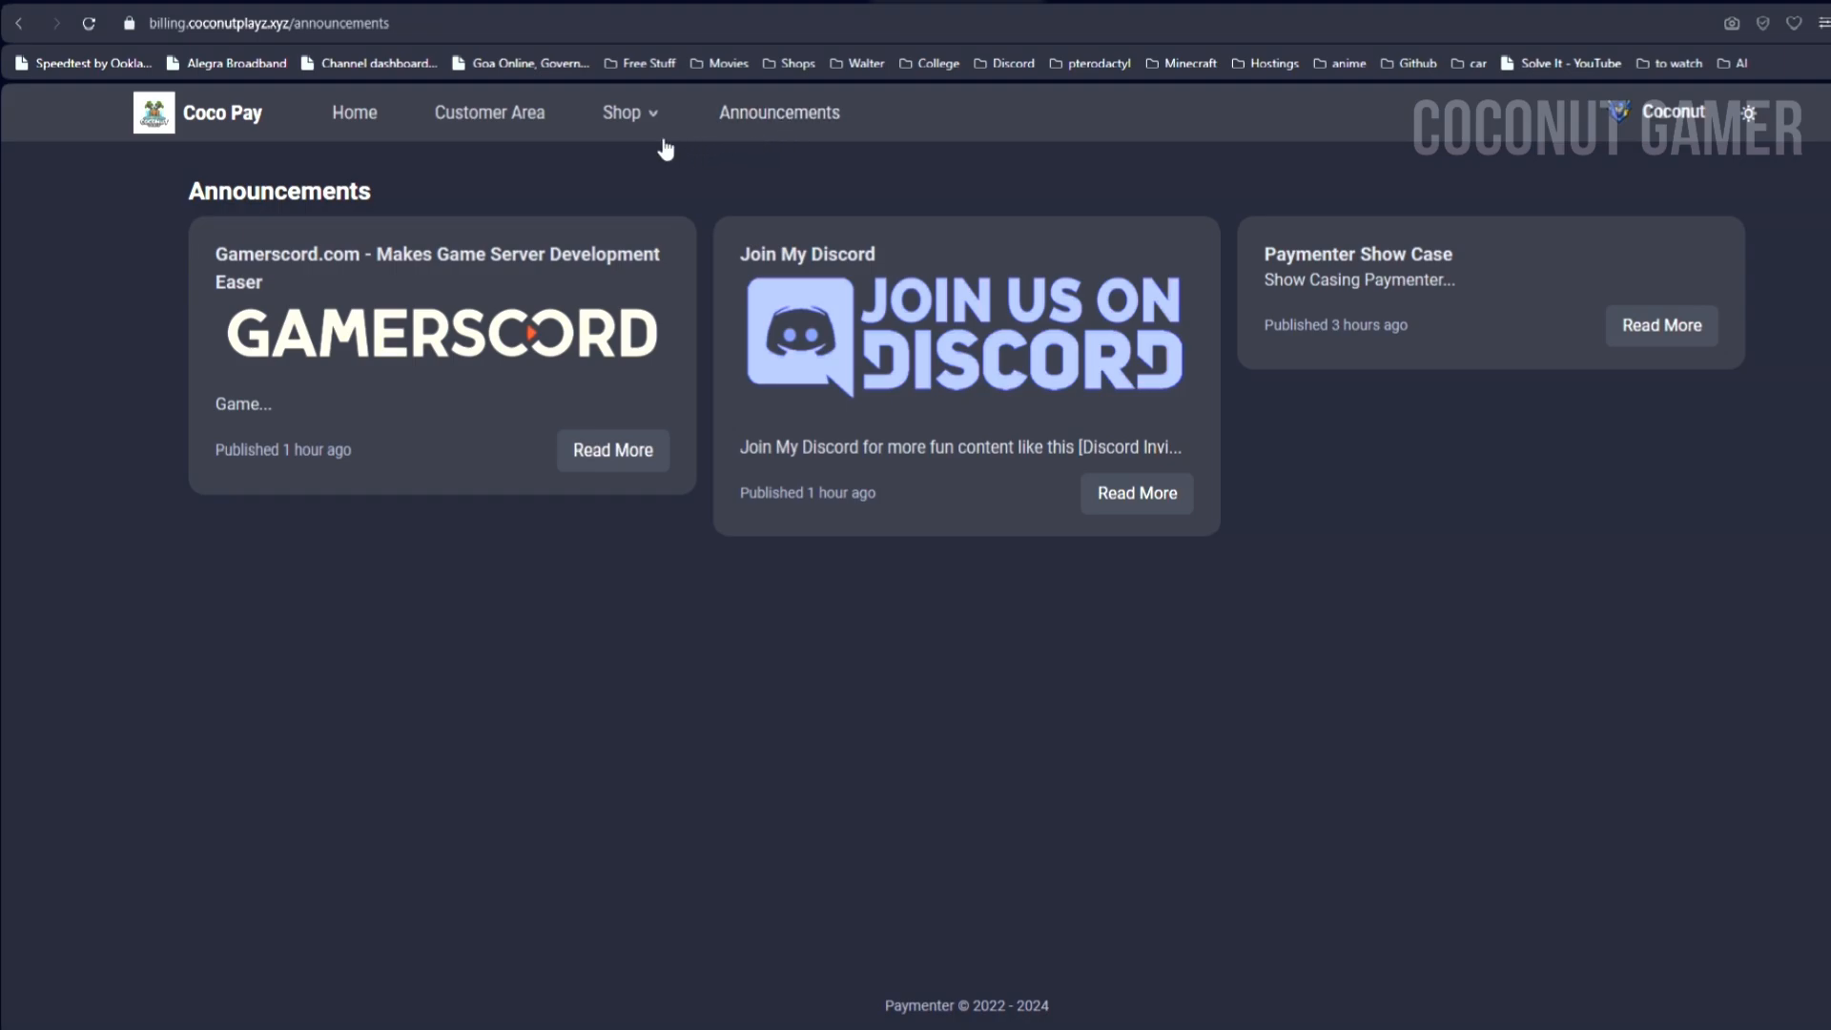
left_click(511, 130)
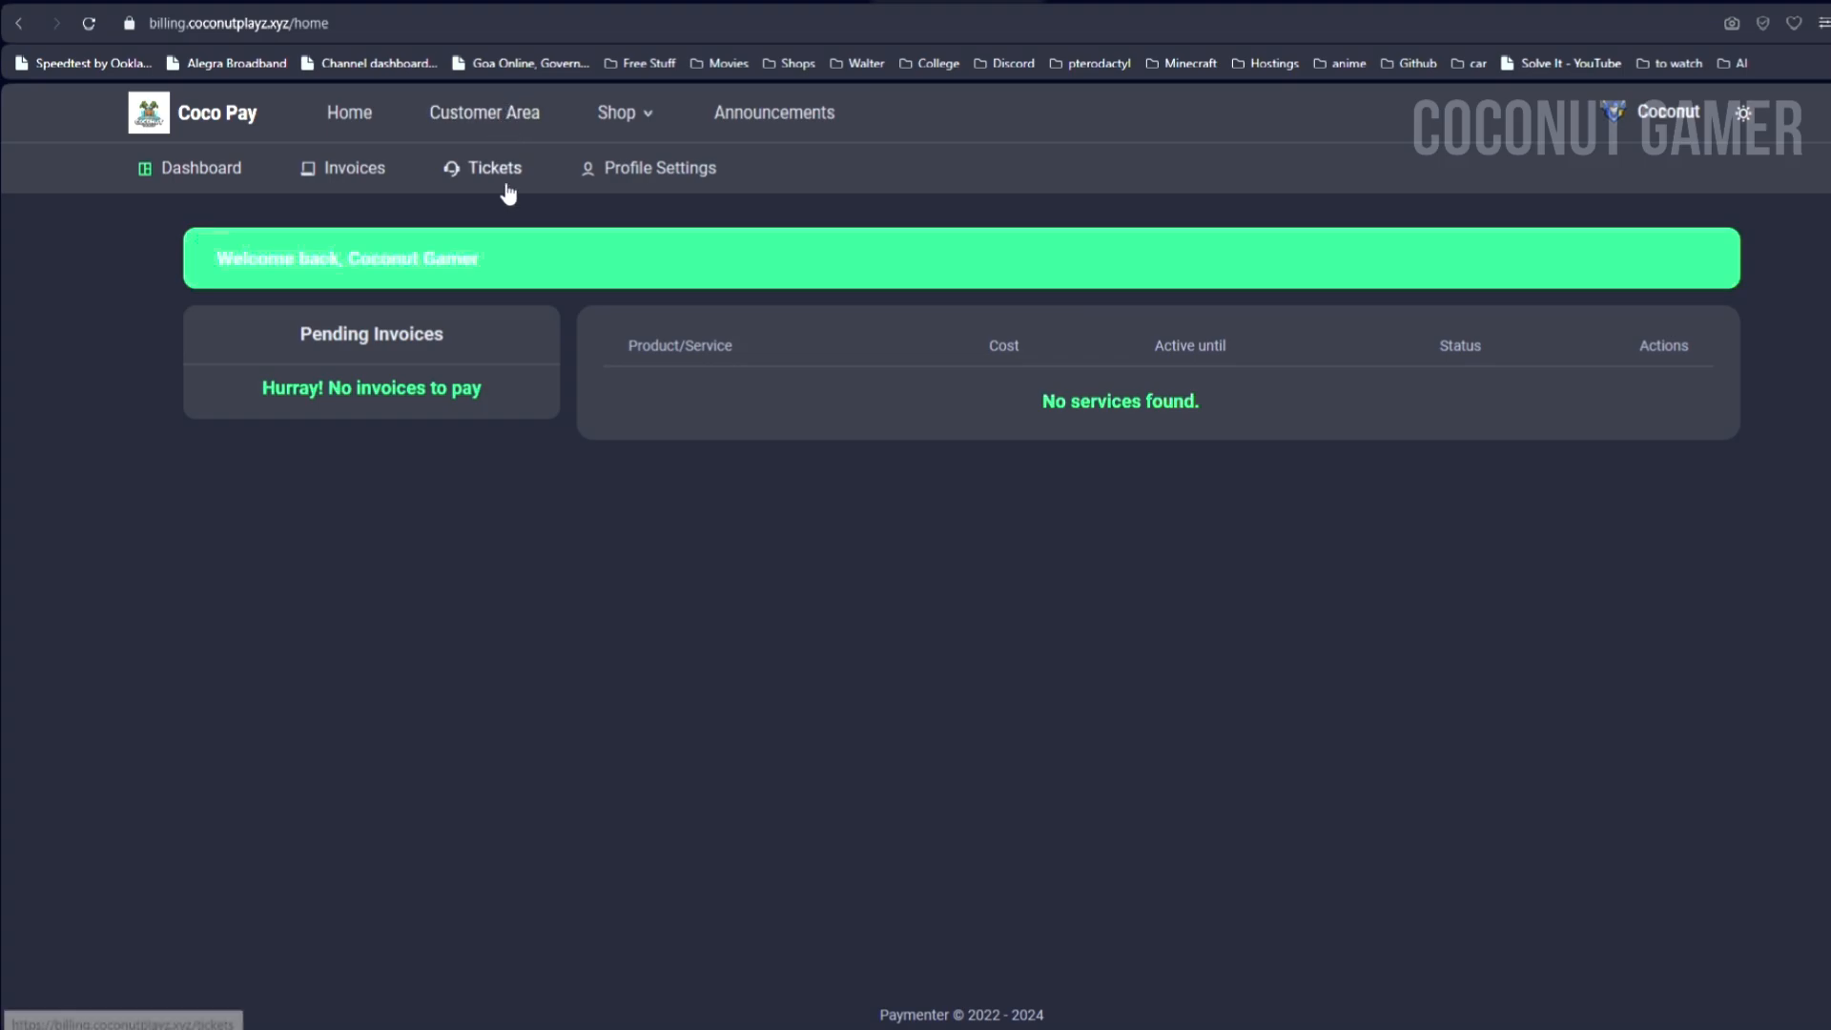
Step: Look over the account's invoices and support tickets, then its profile settings
left_click(345, 191)
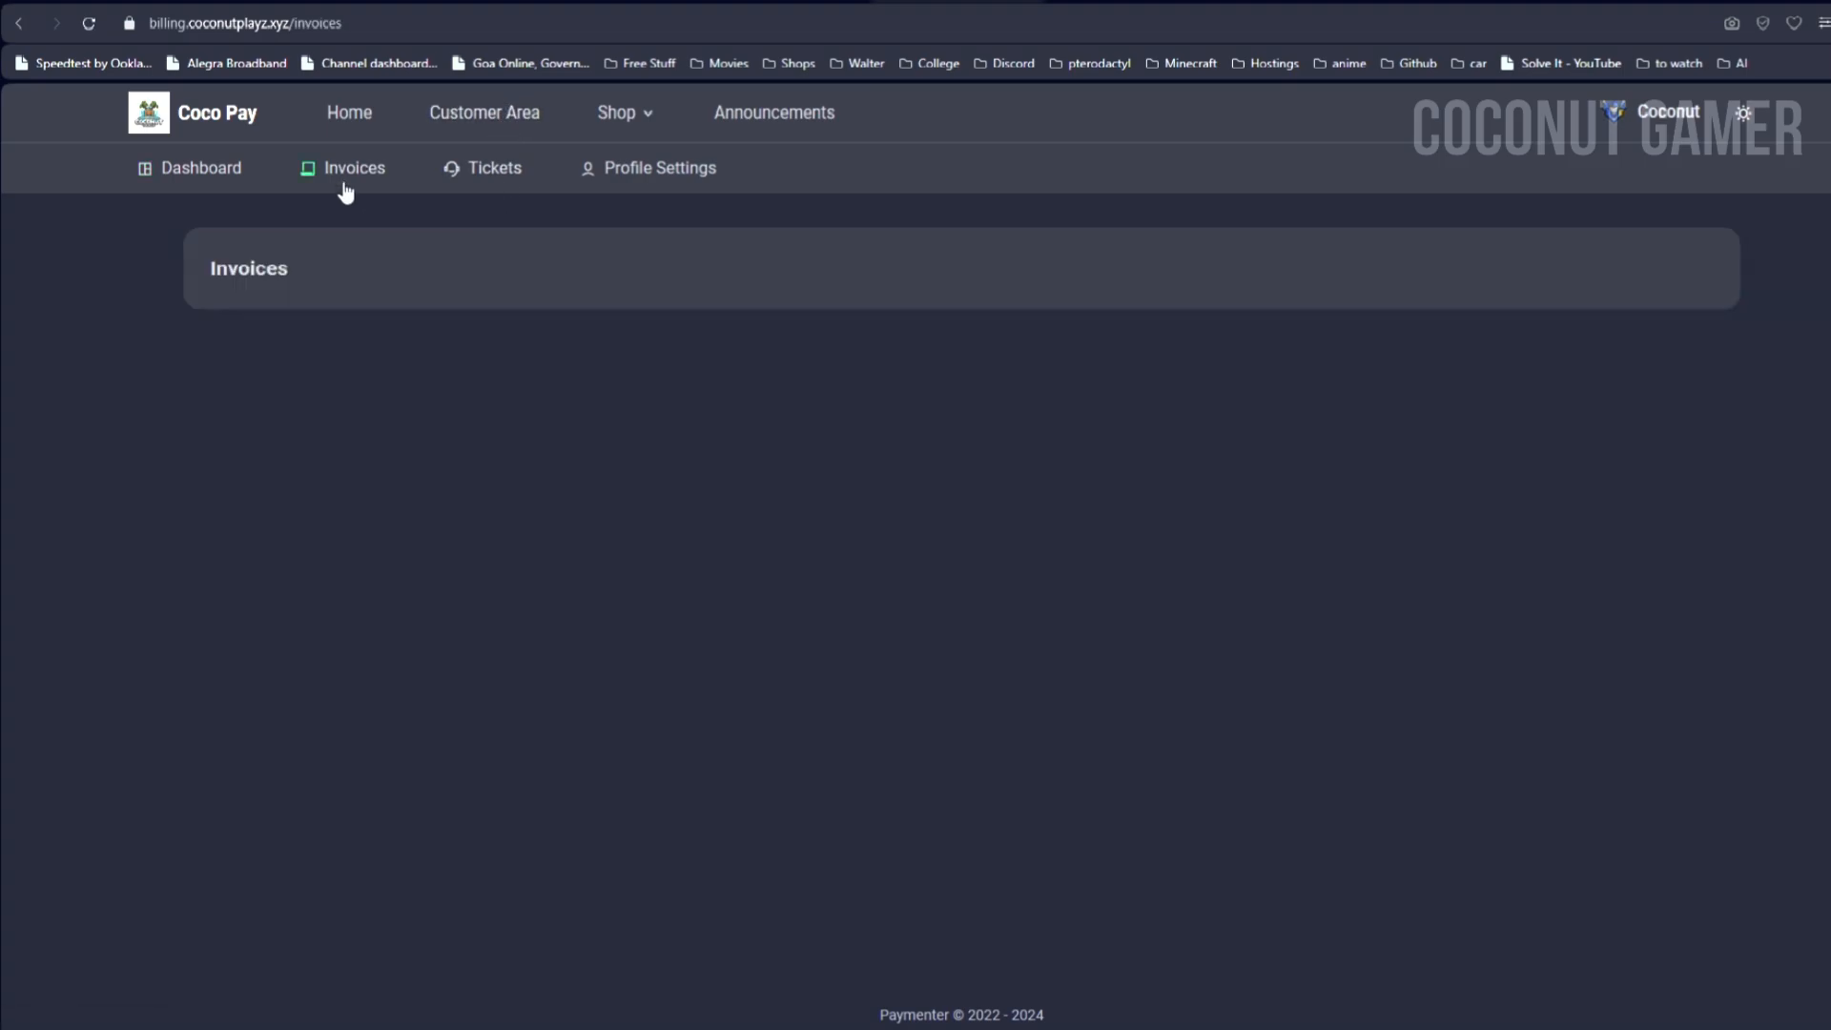
left_click(464, 196)
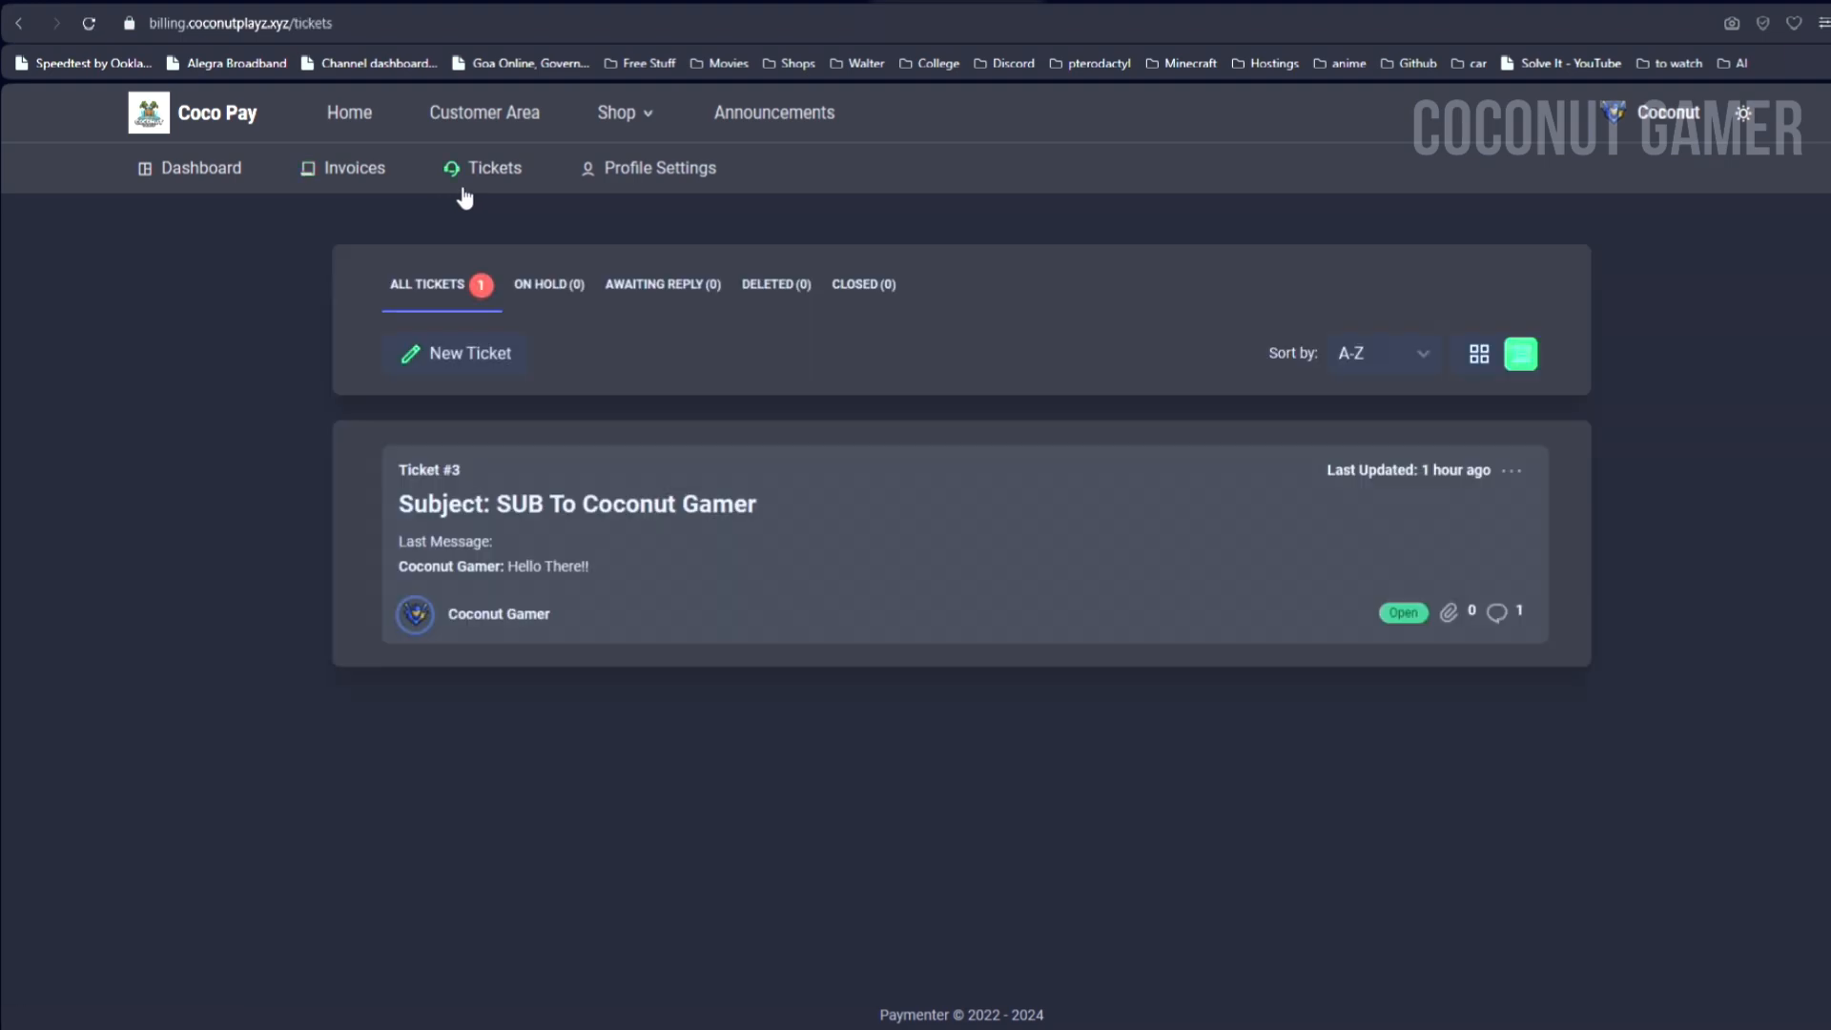
left_click(596, 173)
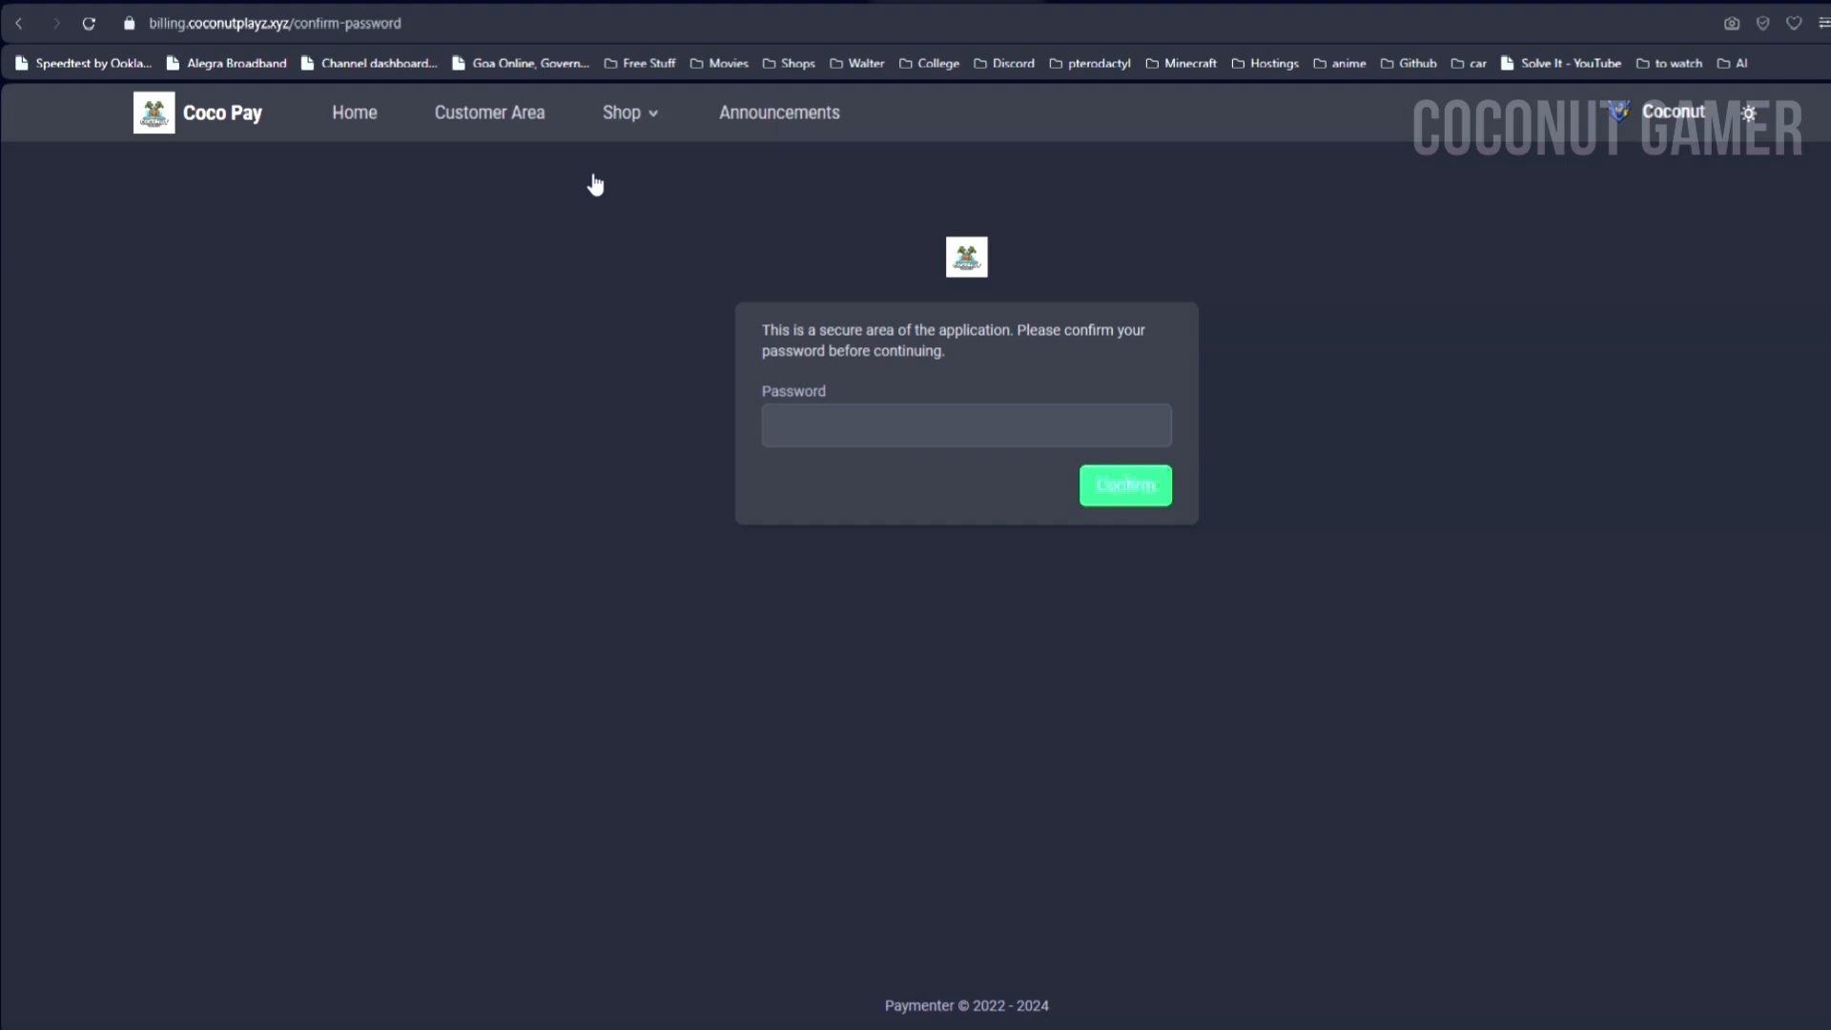
Step: Confirm the account password and enter the admin area
left_click(783, 412)
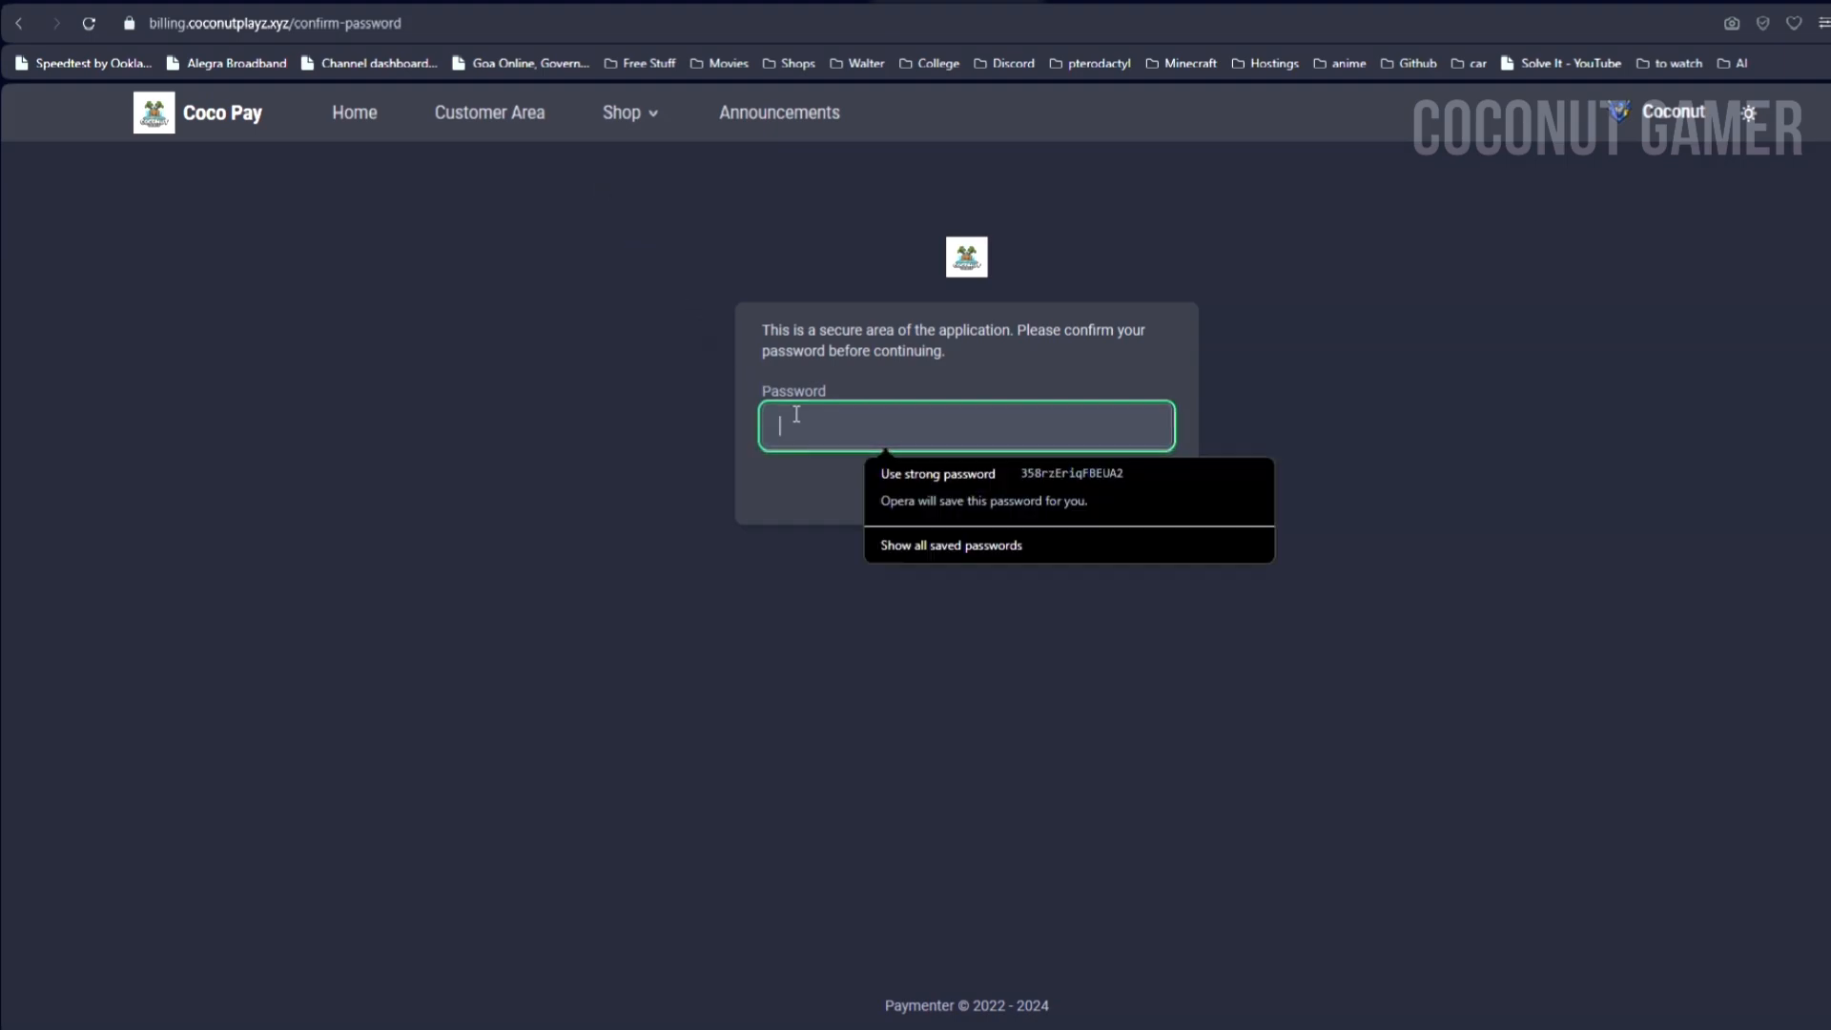
type("••••••••")
key("Return")
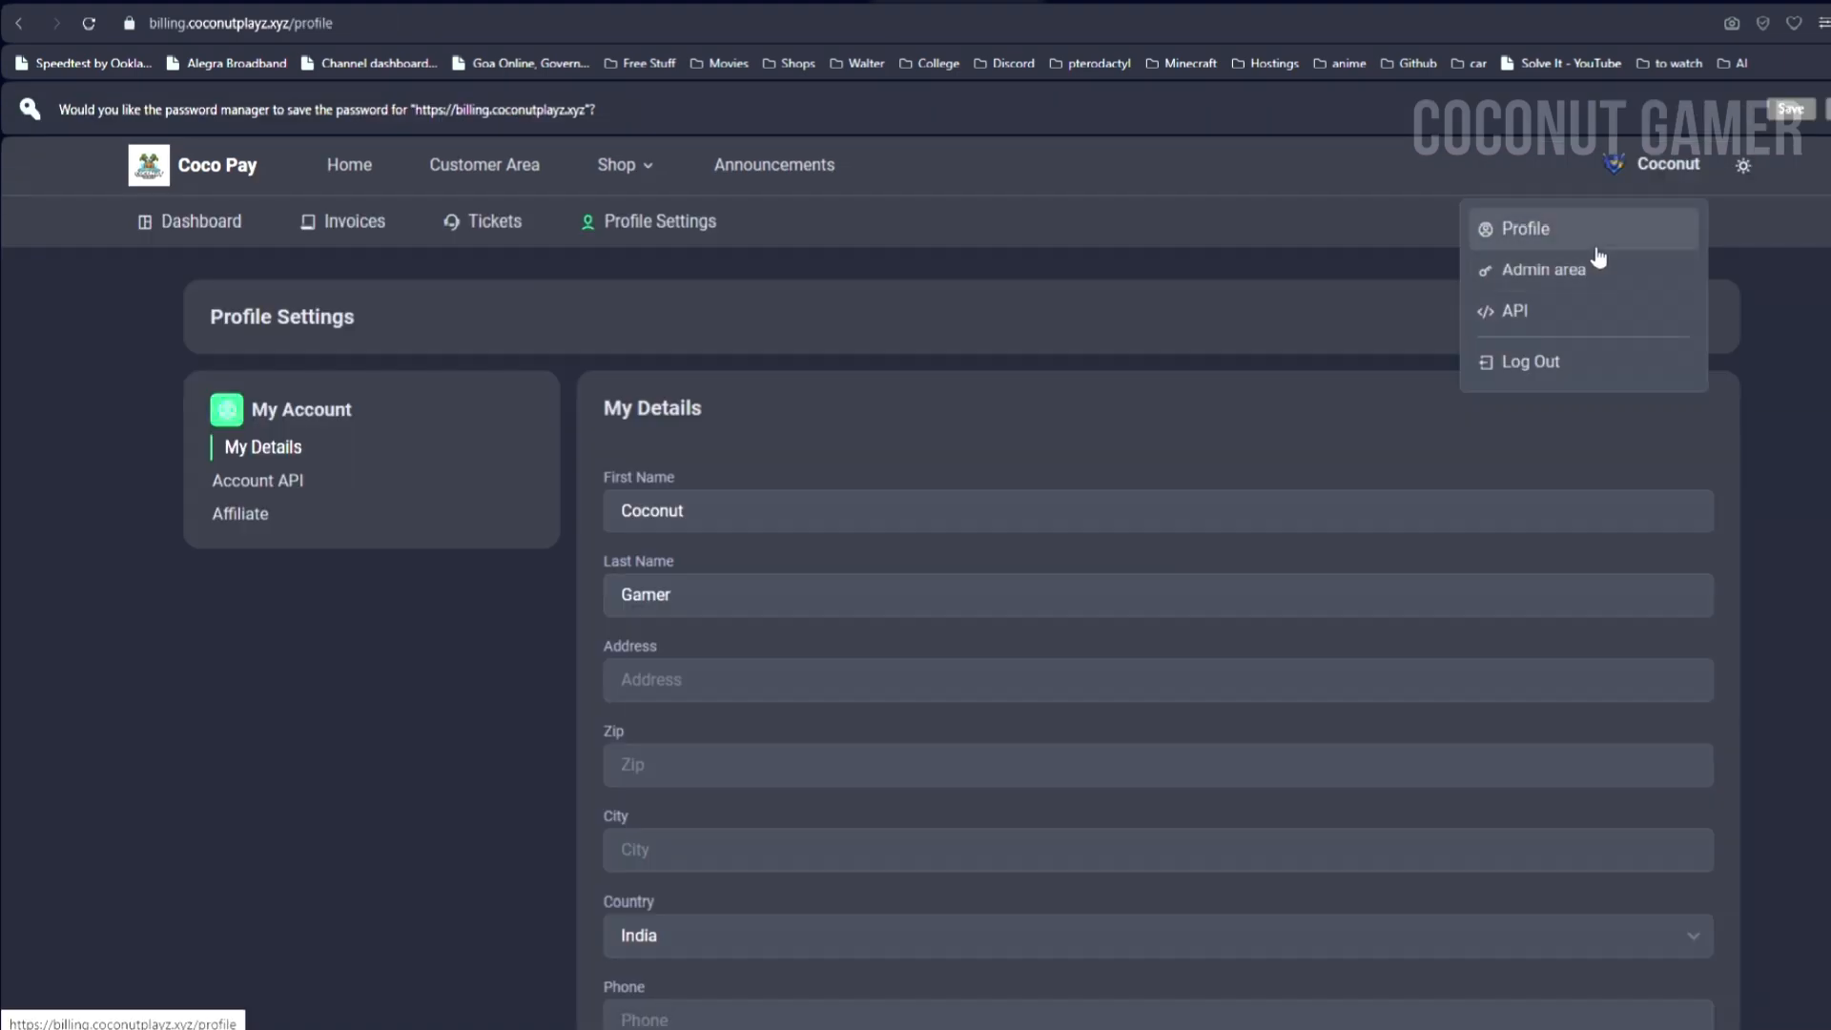
left_click(1589, 266)
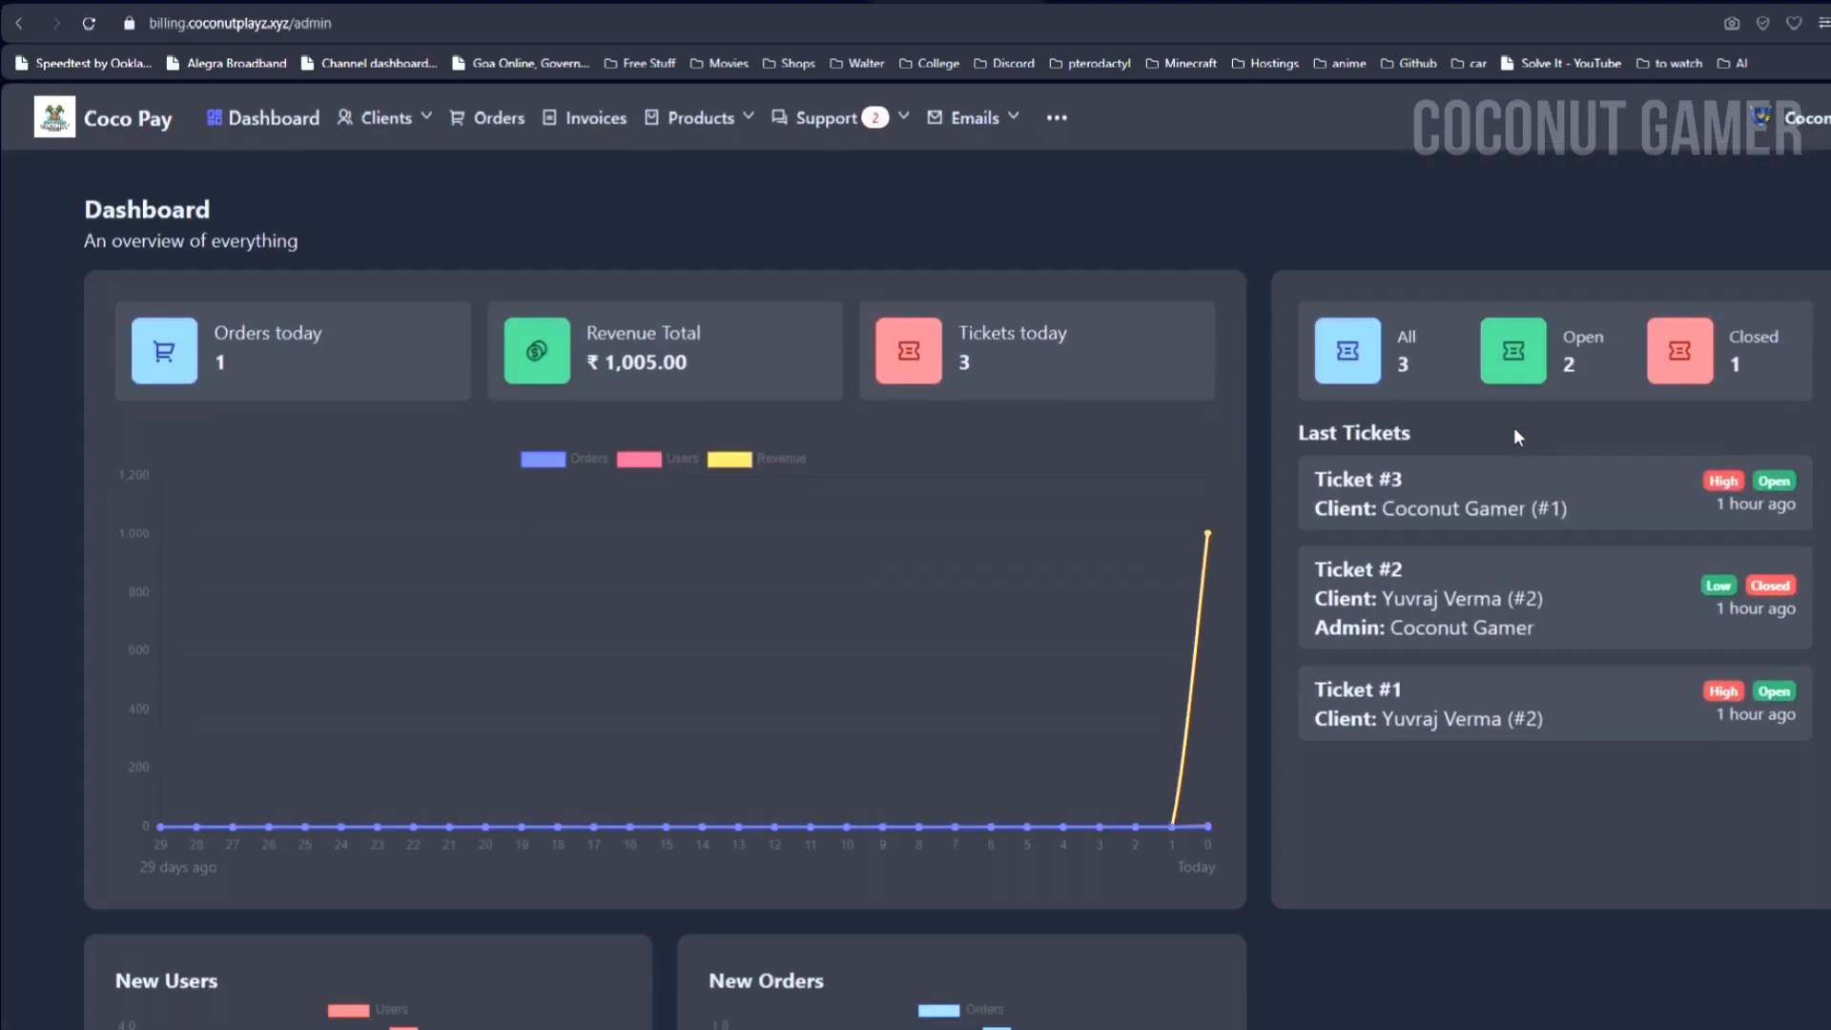
Step: Review the admin's list of all clients, the orders page and the invoices
scroll(1513, 434, "down", 1)
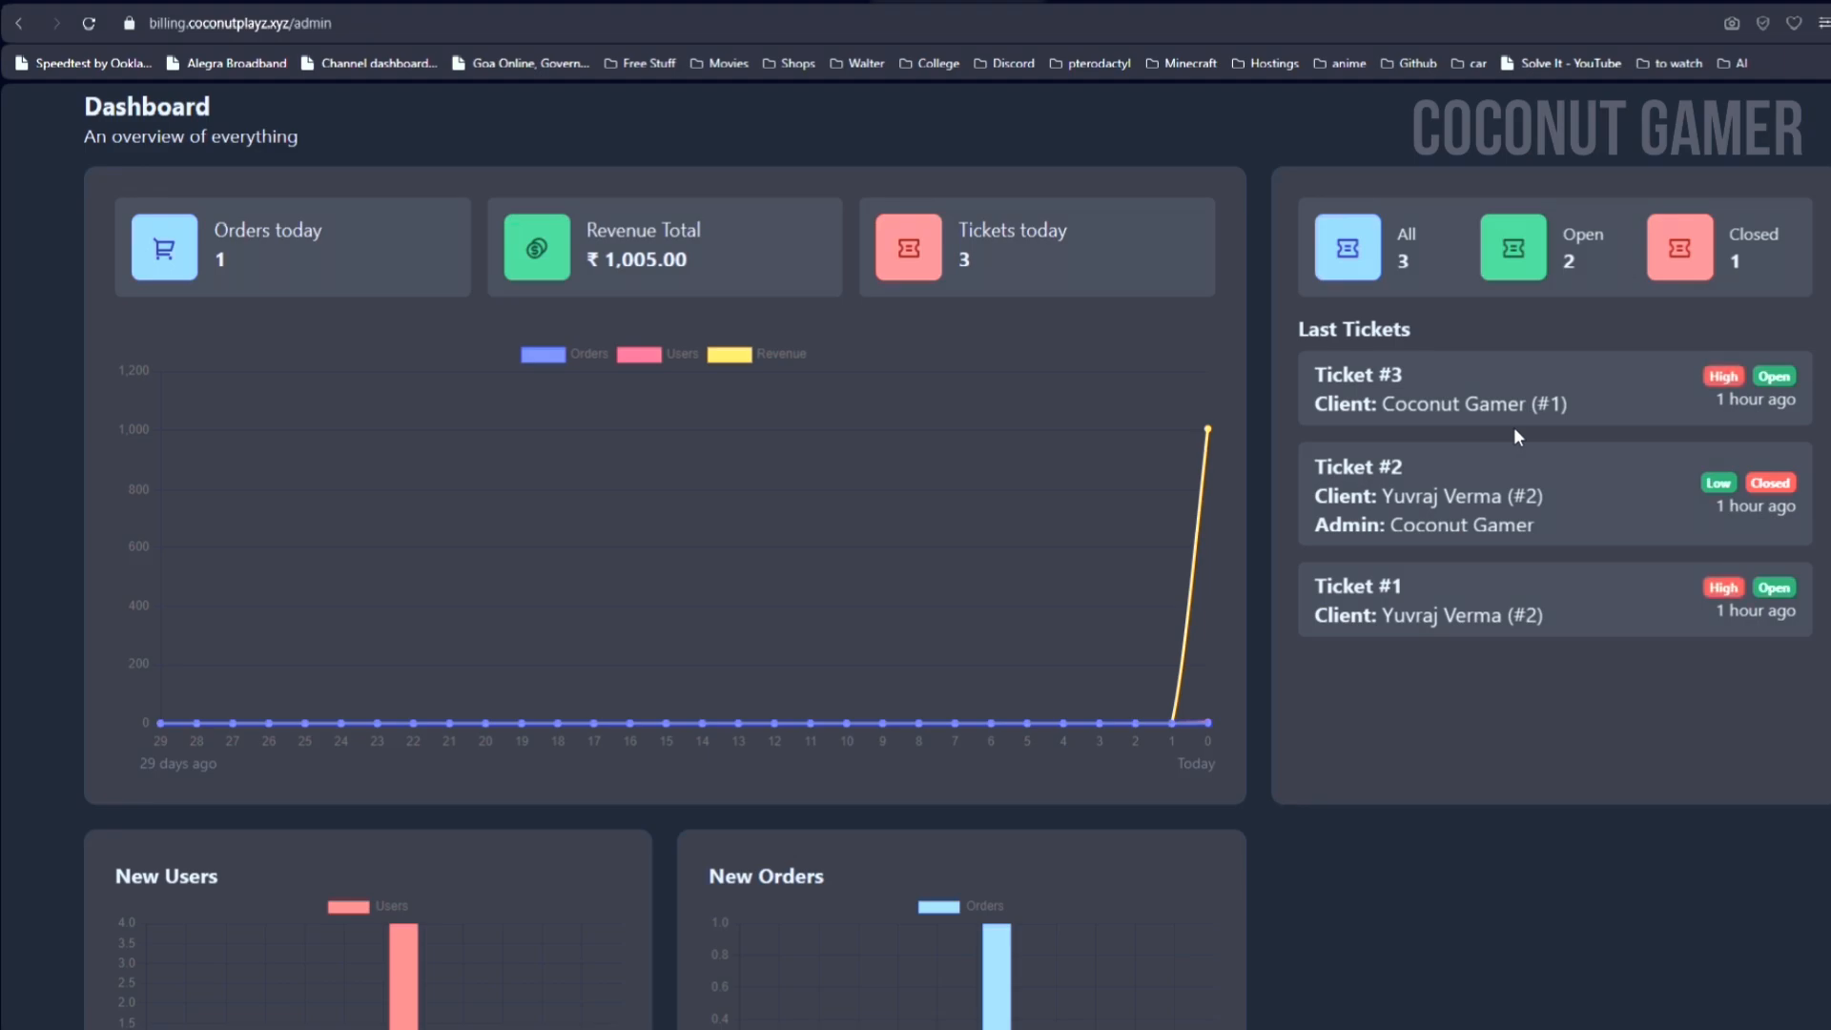
scroll(1515, 430, "down", 3)
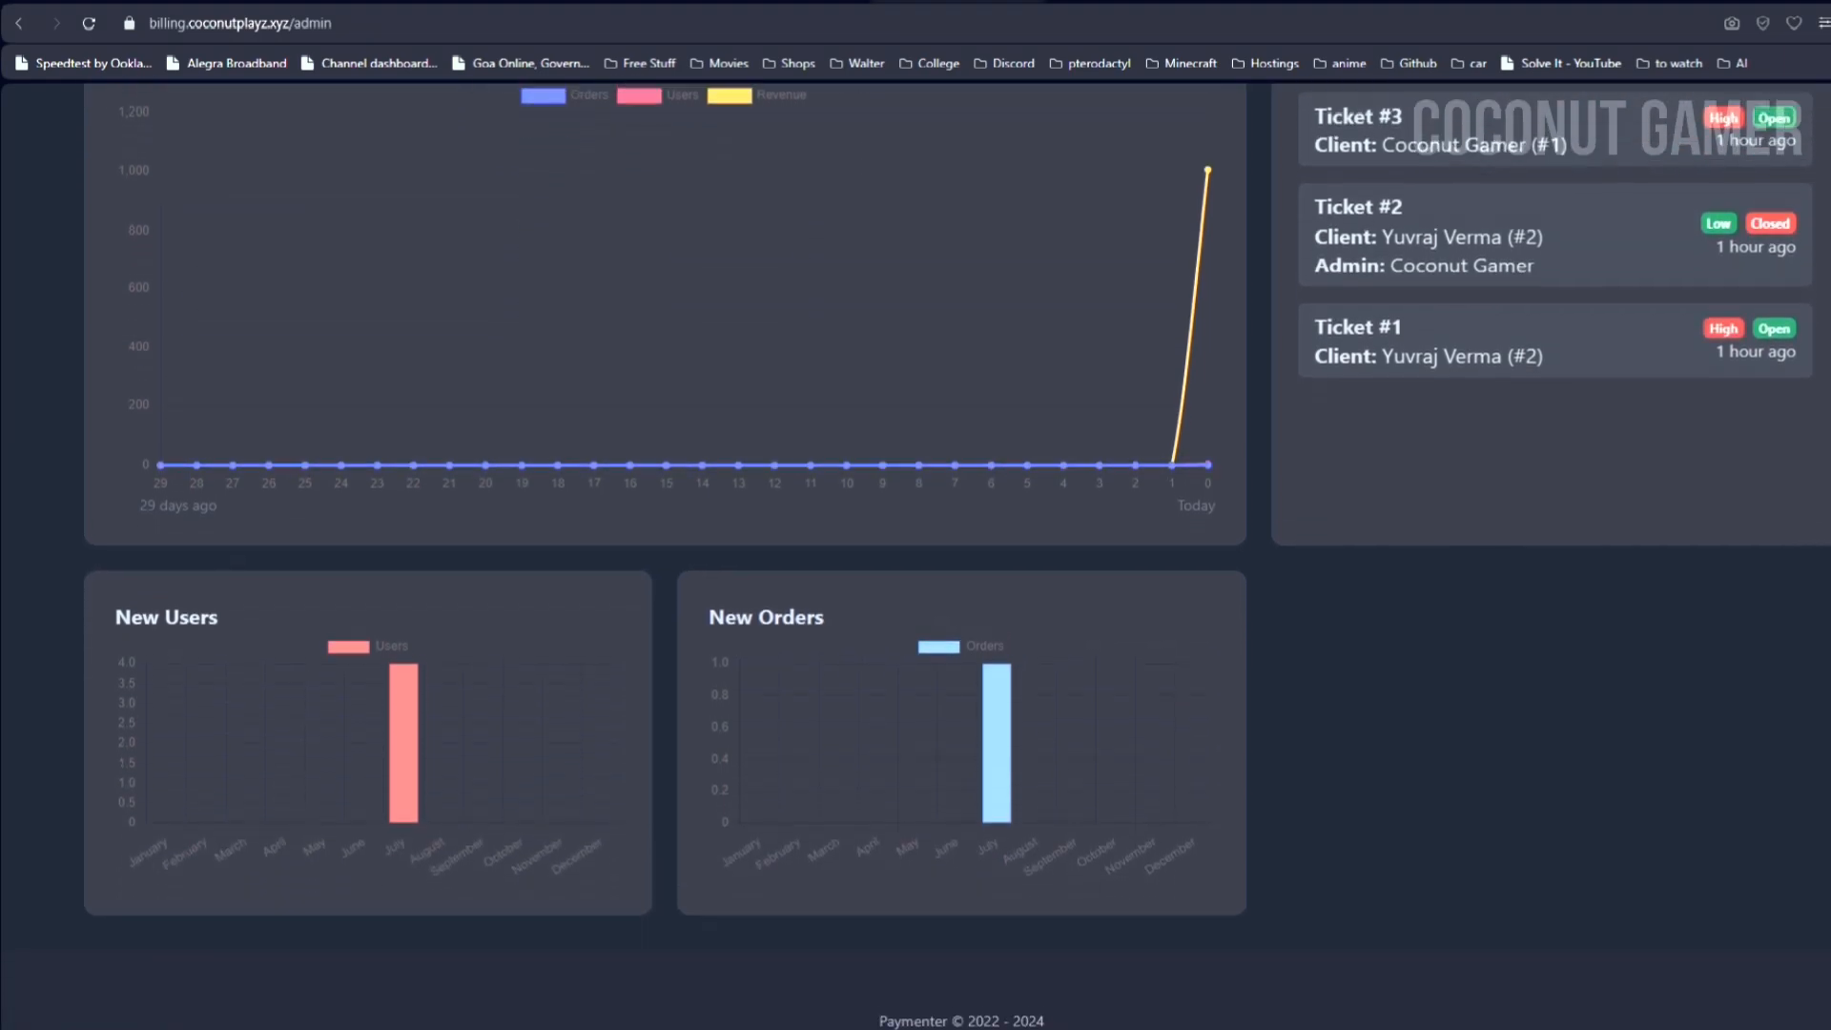
scroll(249, 433, "up", 4)
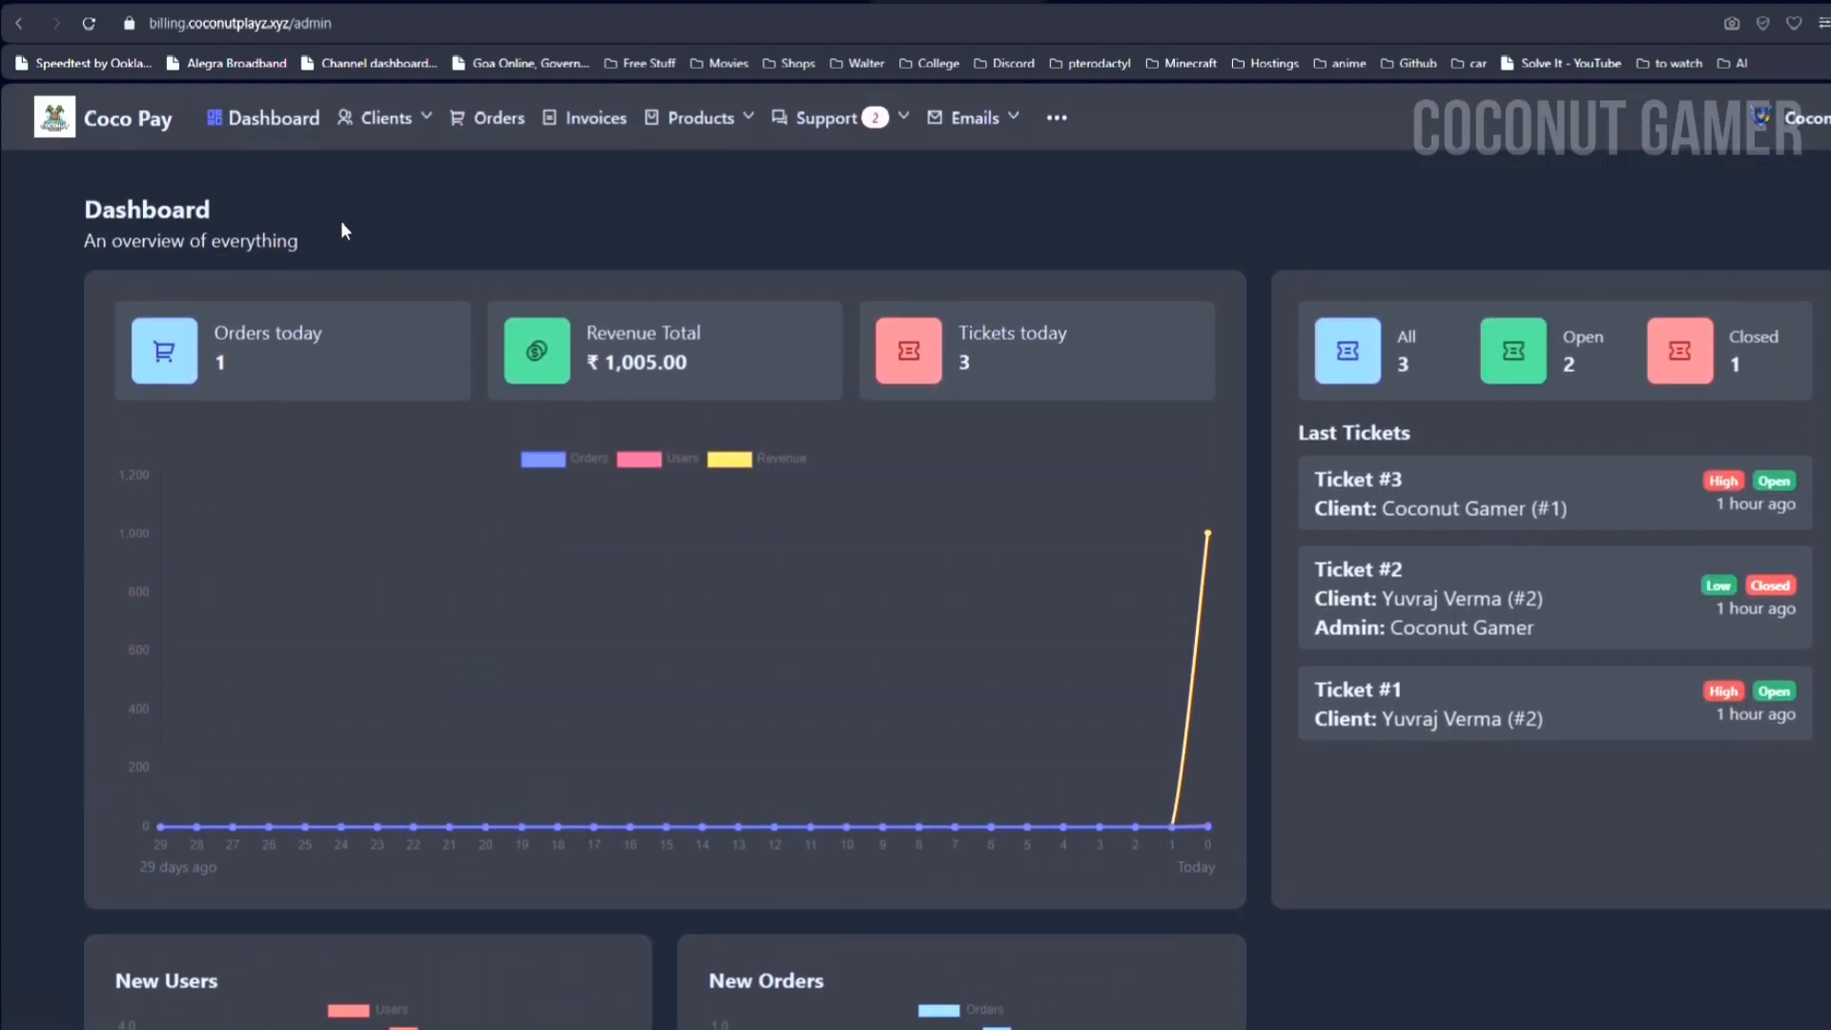
left_click(387, 119)
left_click(391, 172)
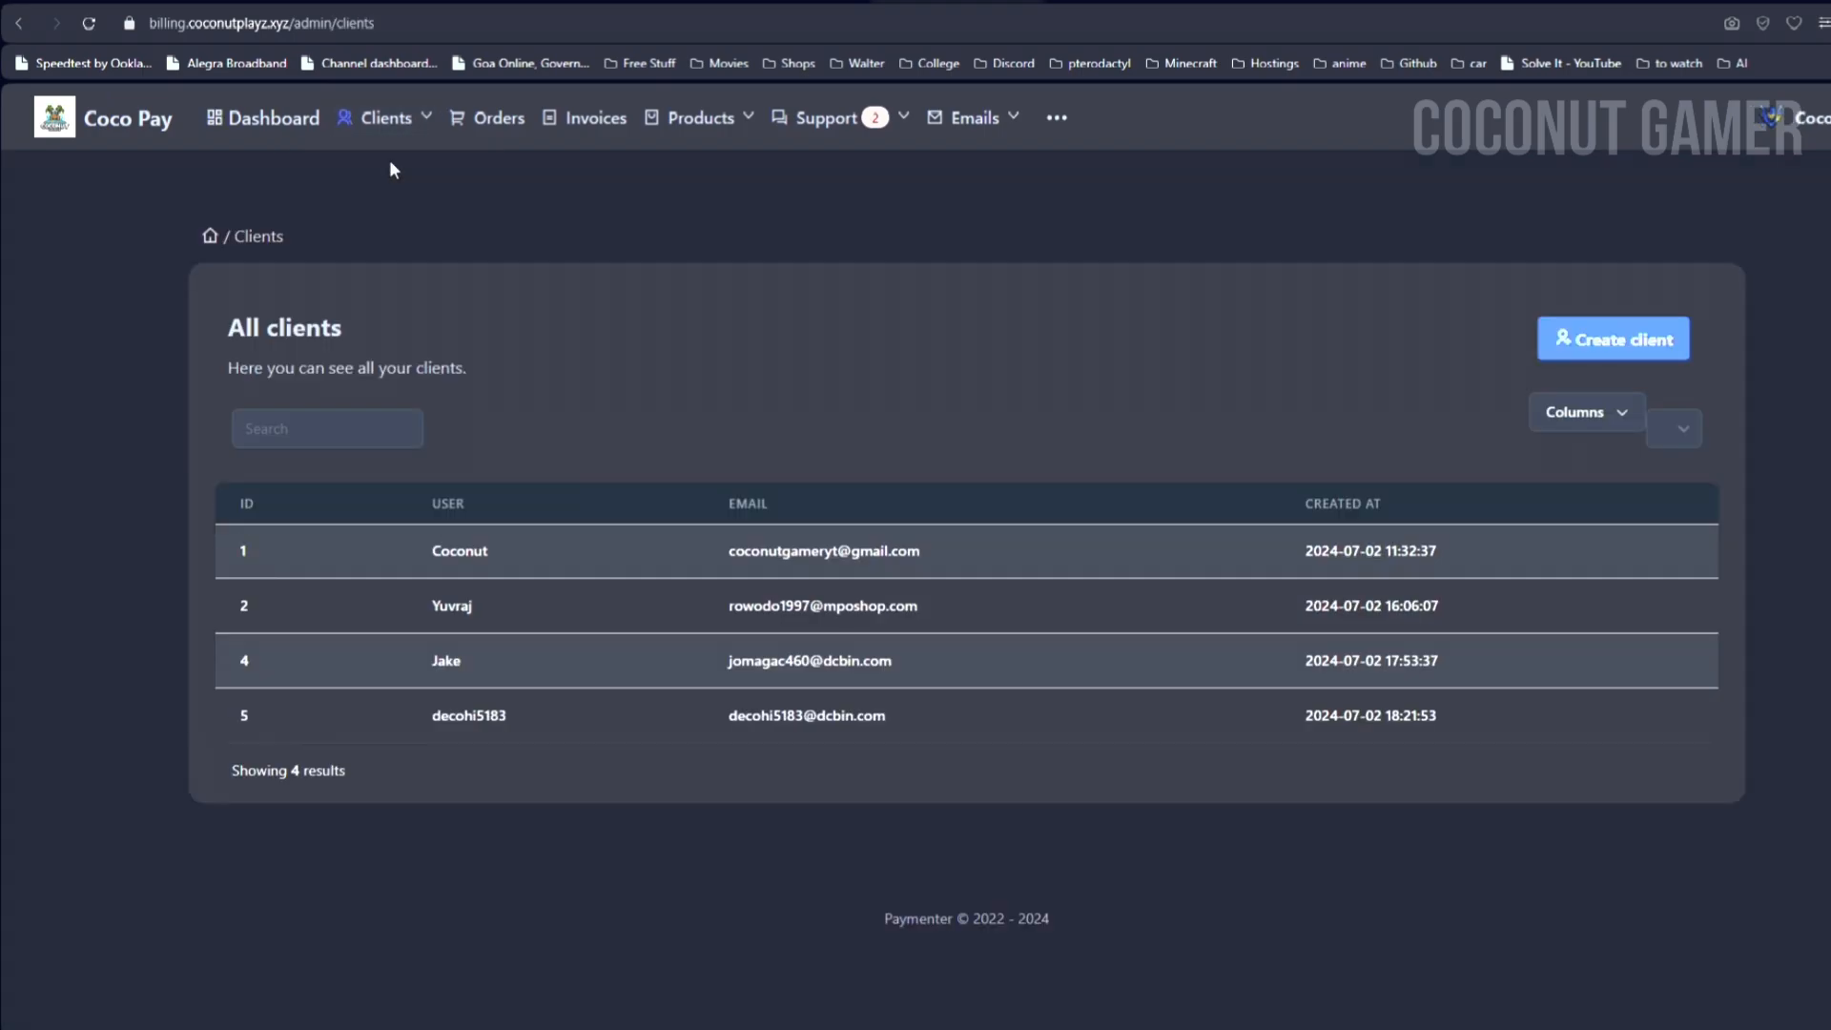
left_click(487, 136)
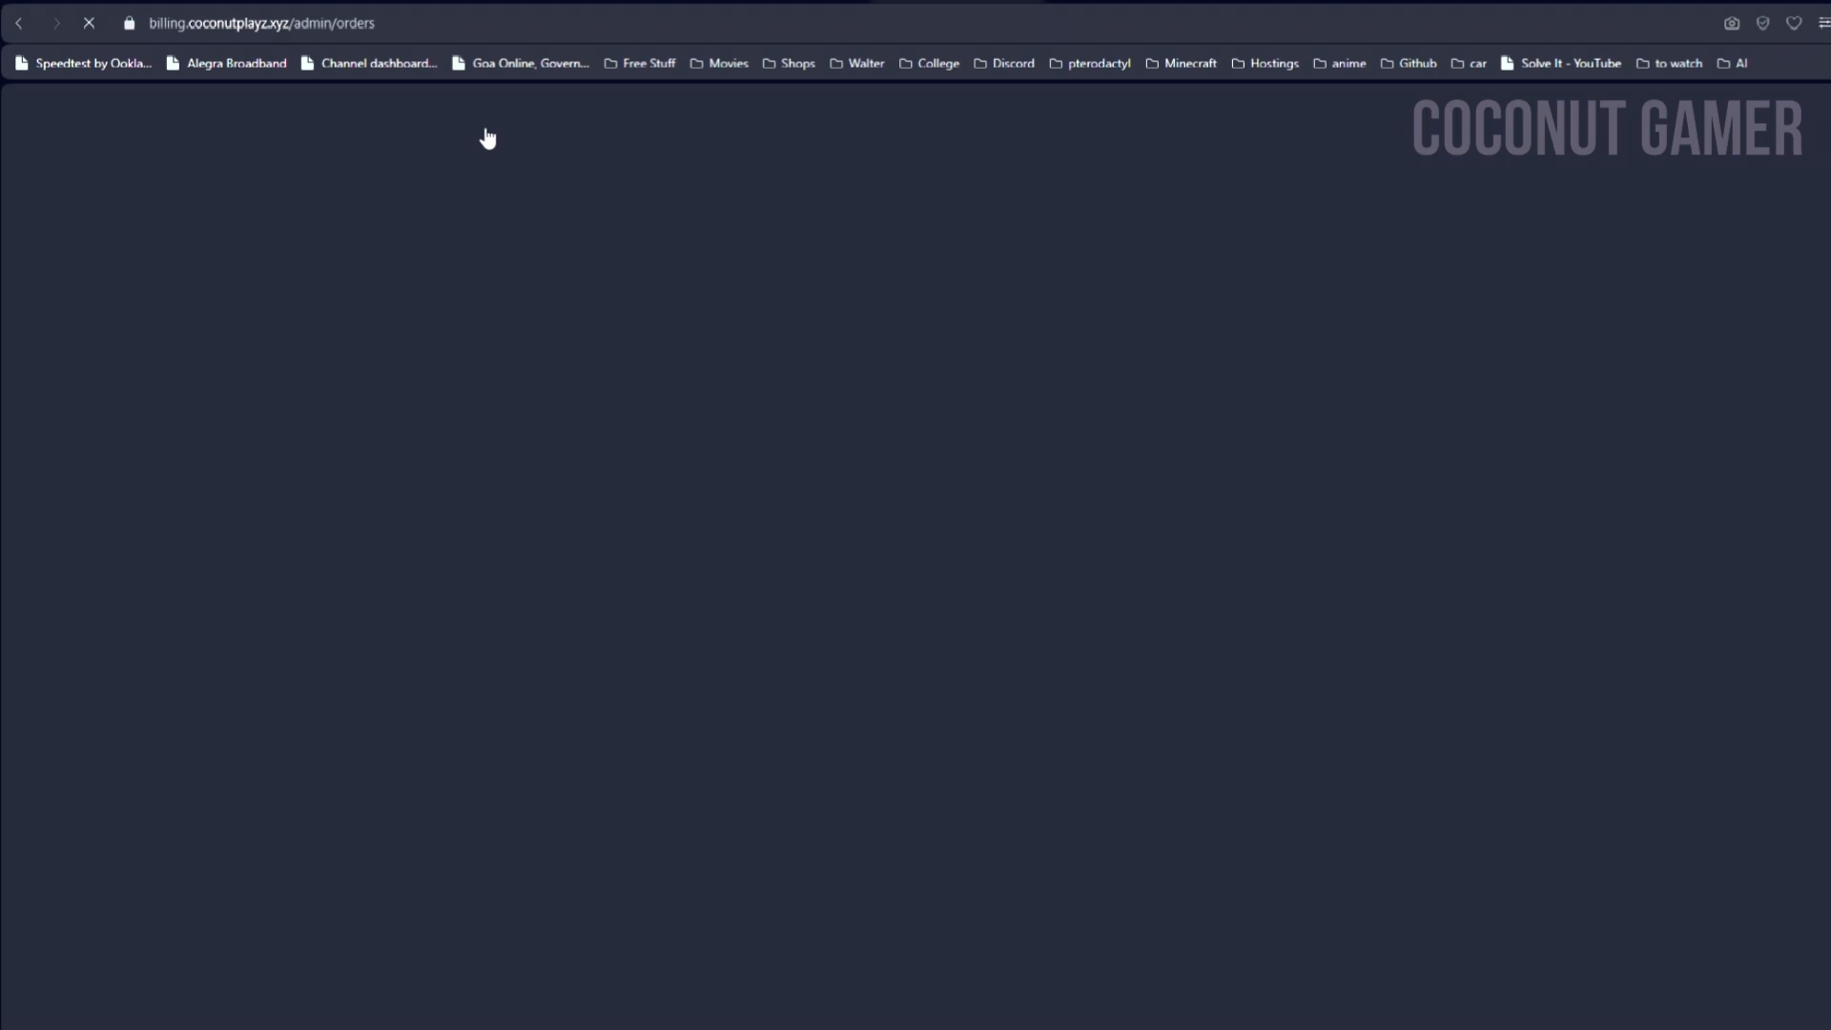
left_click(572, 124)
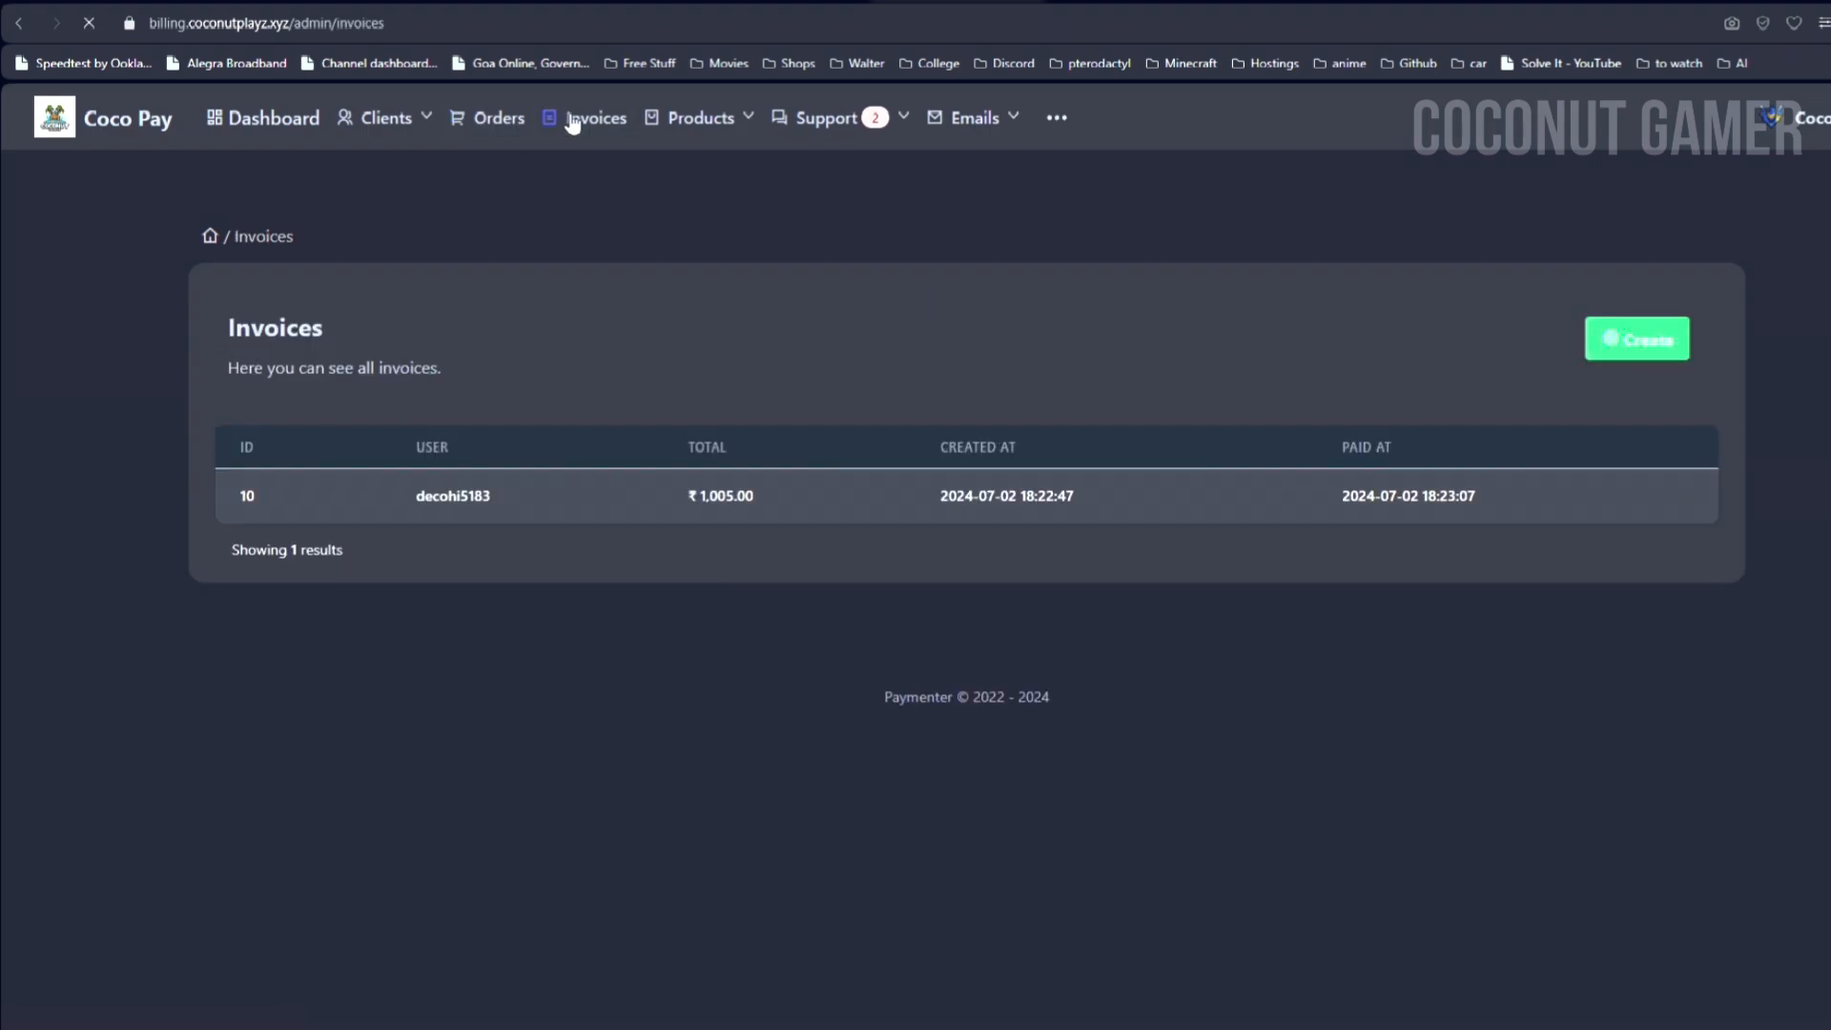
Step: Browse all products grouped by category
left_click(655, 119)
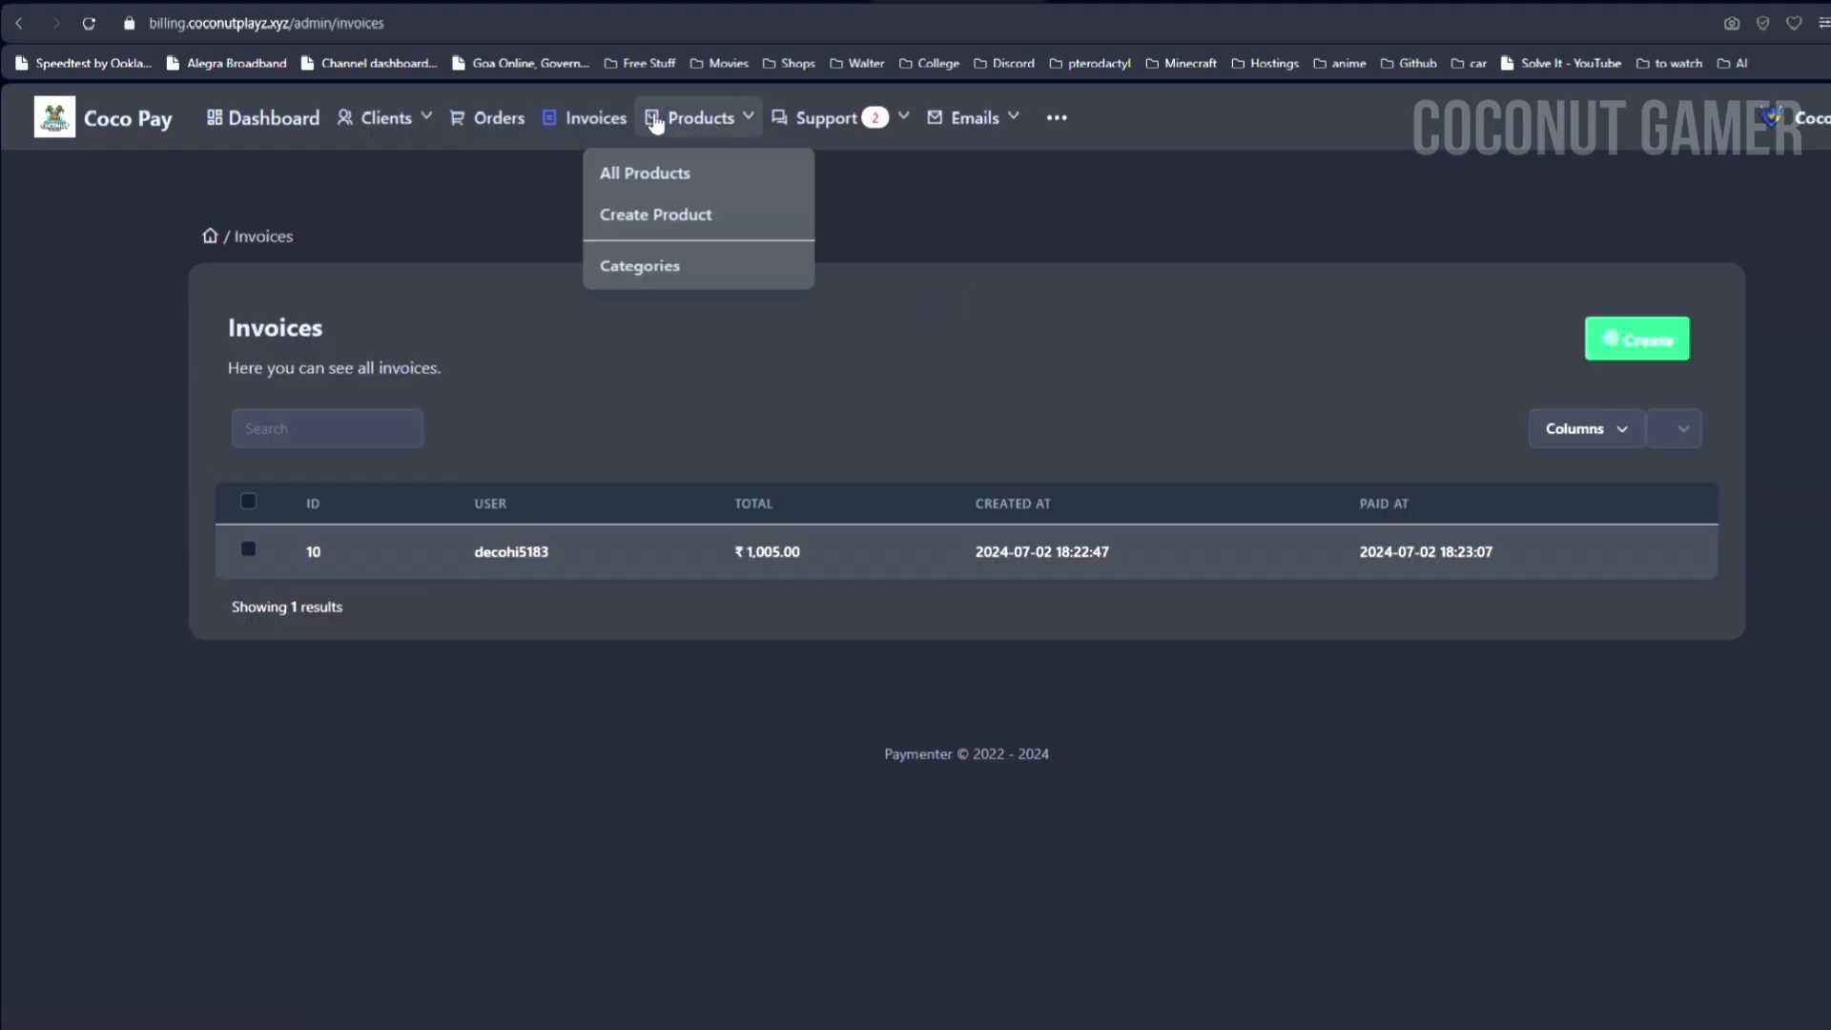
left_click(642, 173)
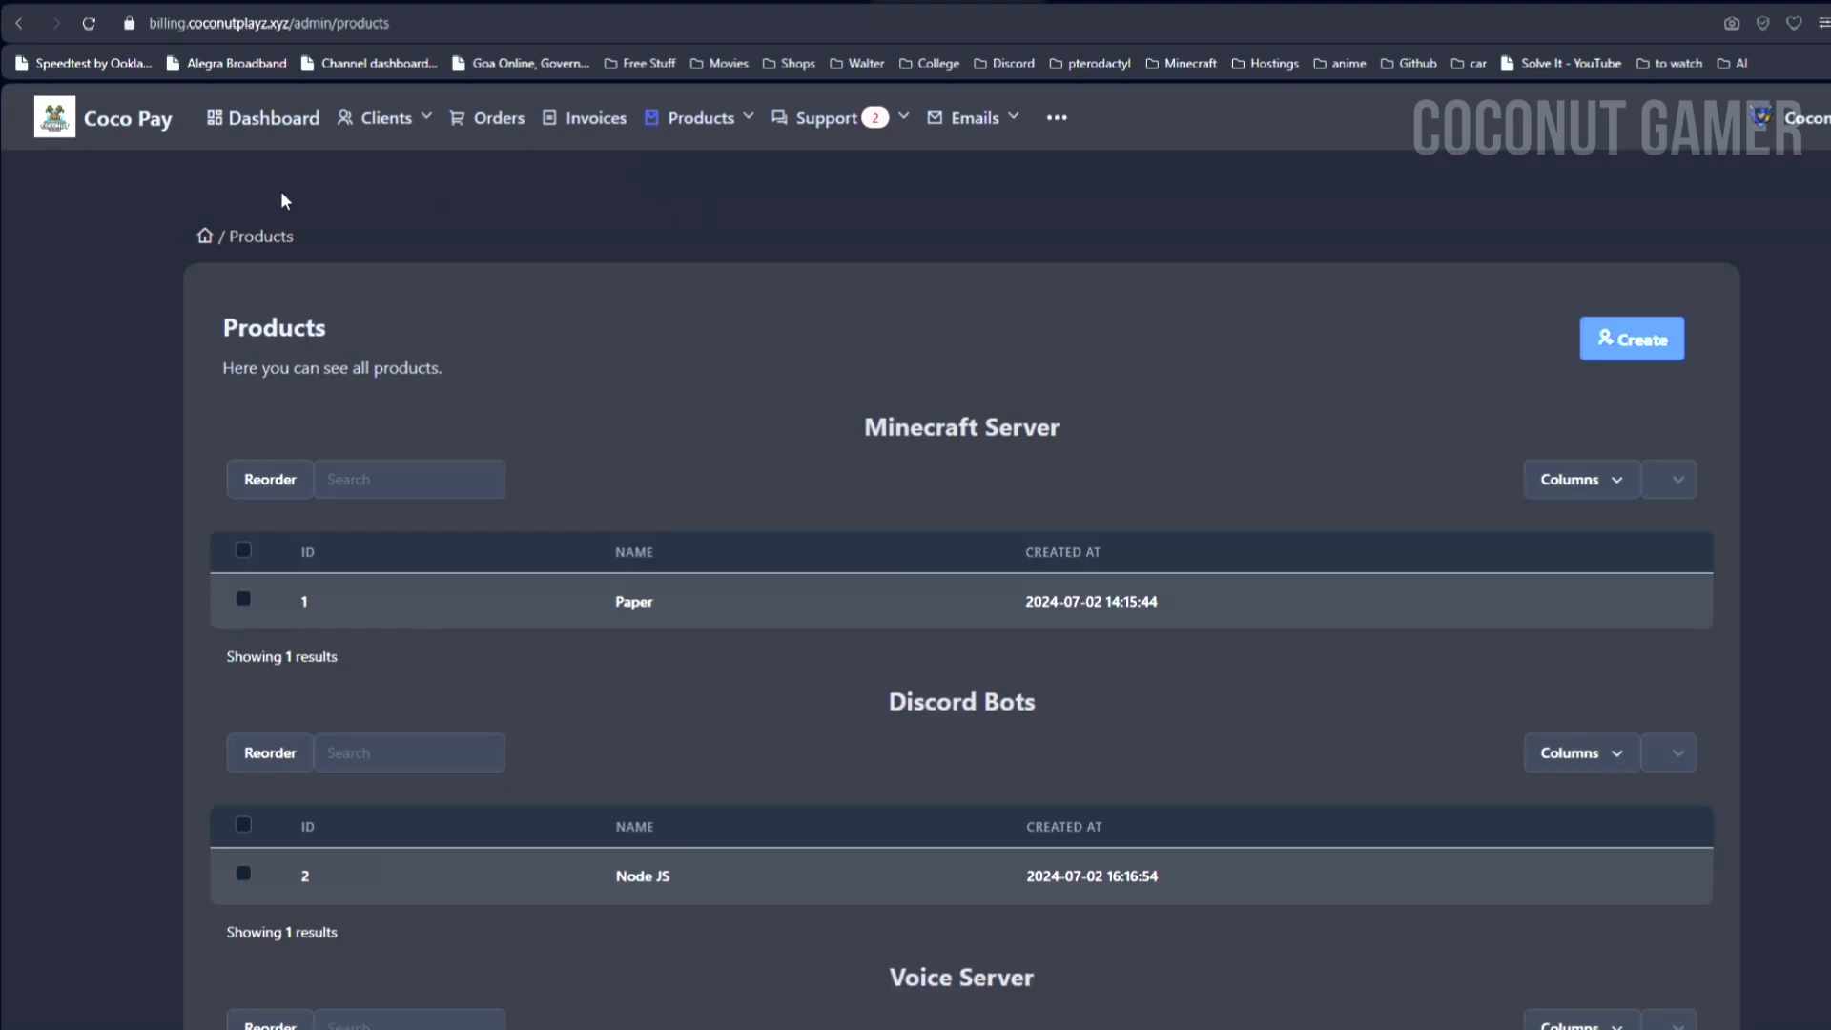
scroll(7, 198, "down", 2)
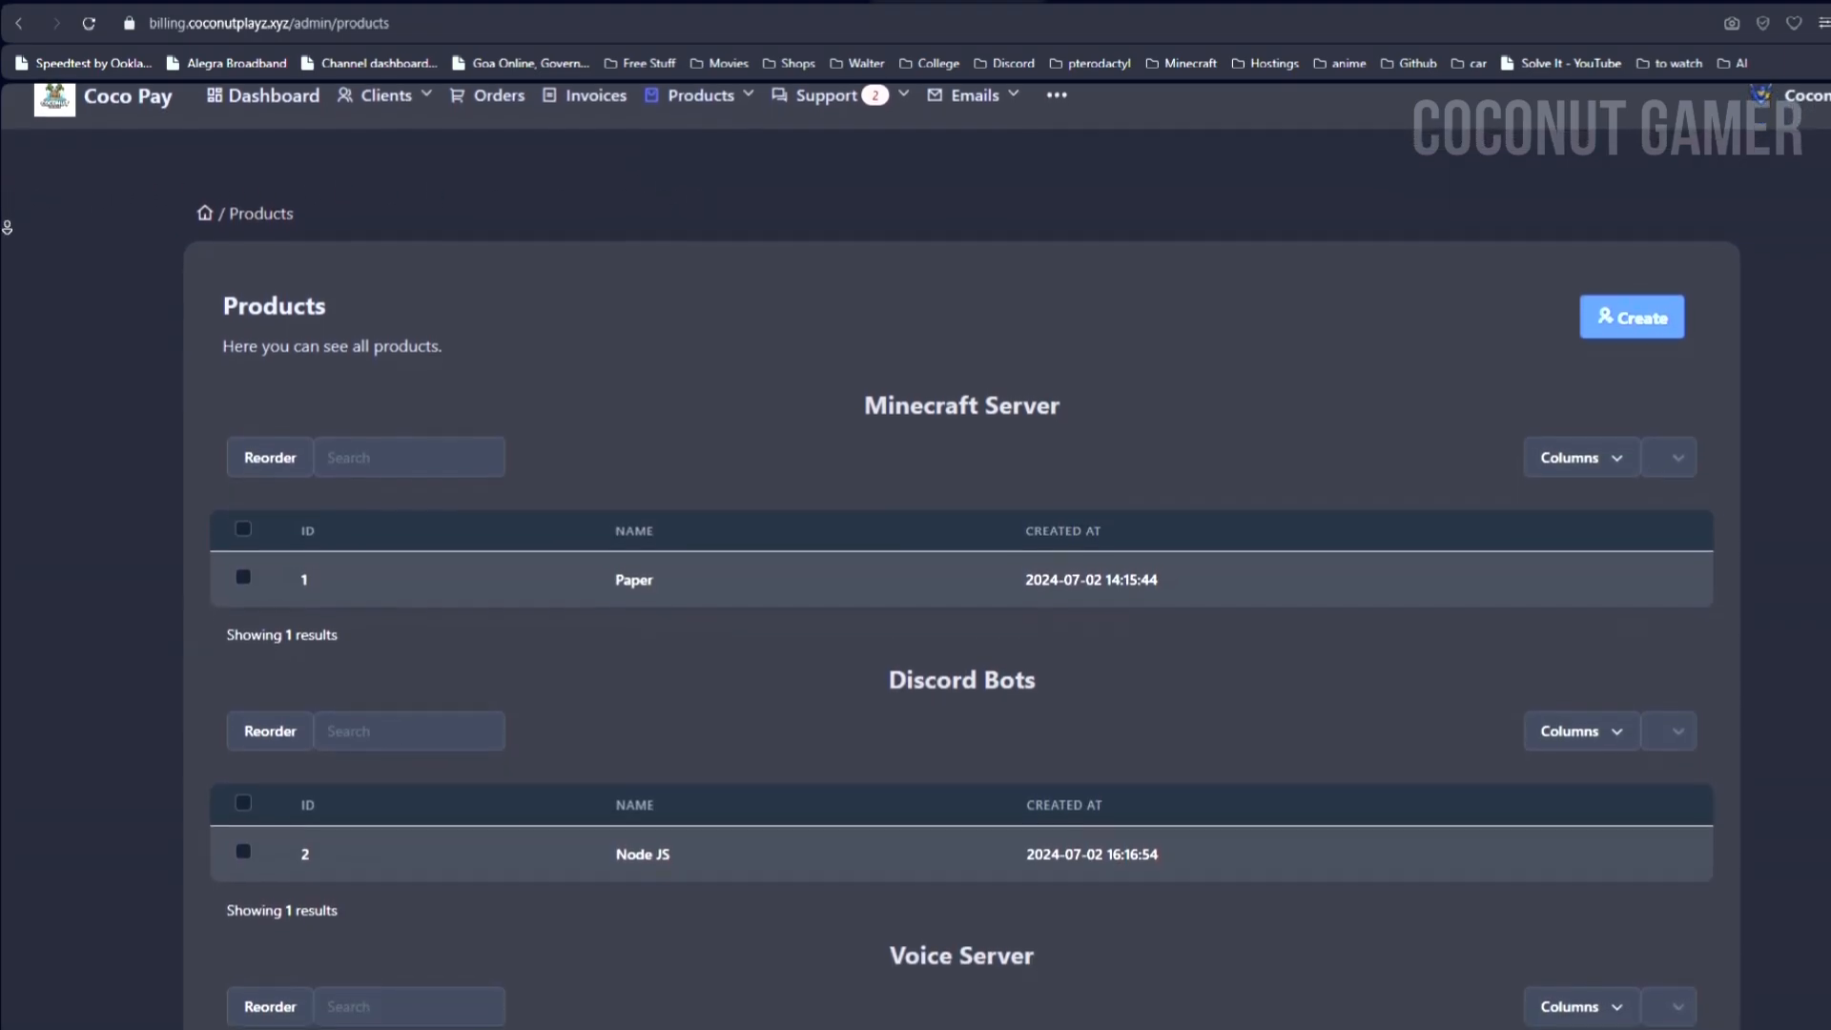
scroll(5, 240, "down", 4)
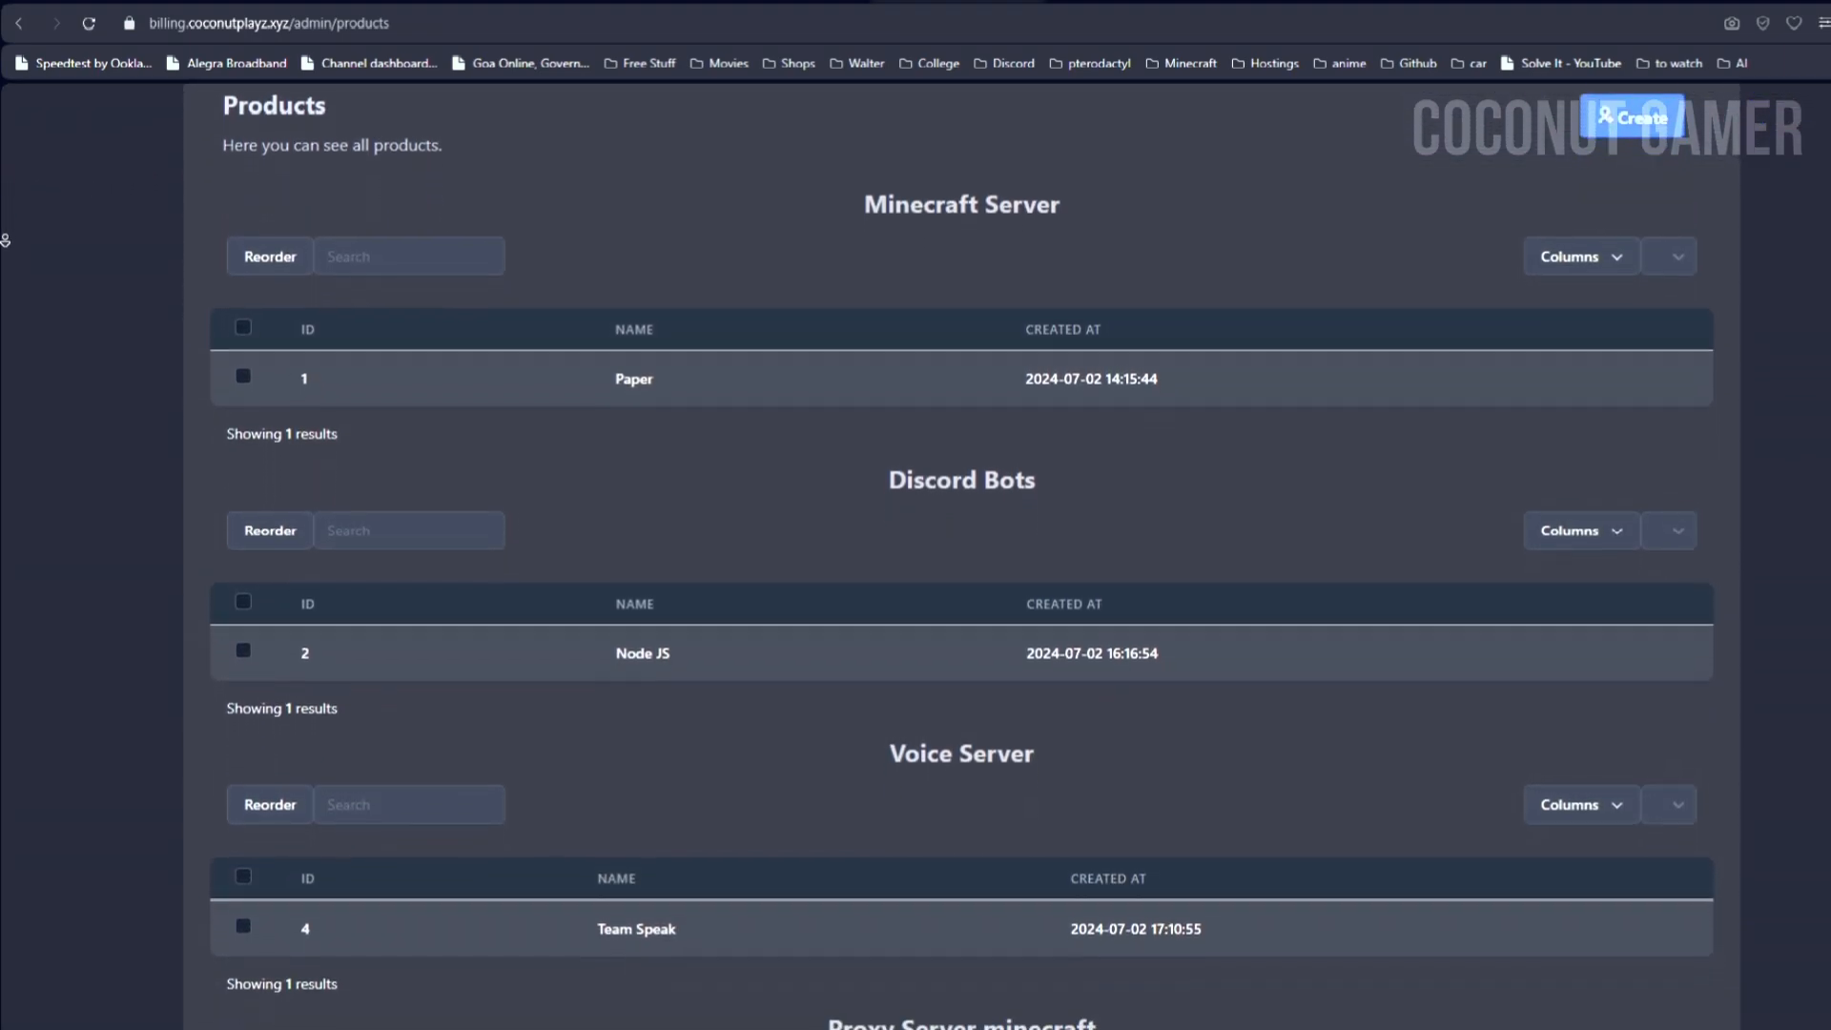
scroll(5, 240, "down", 4)
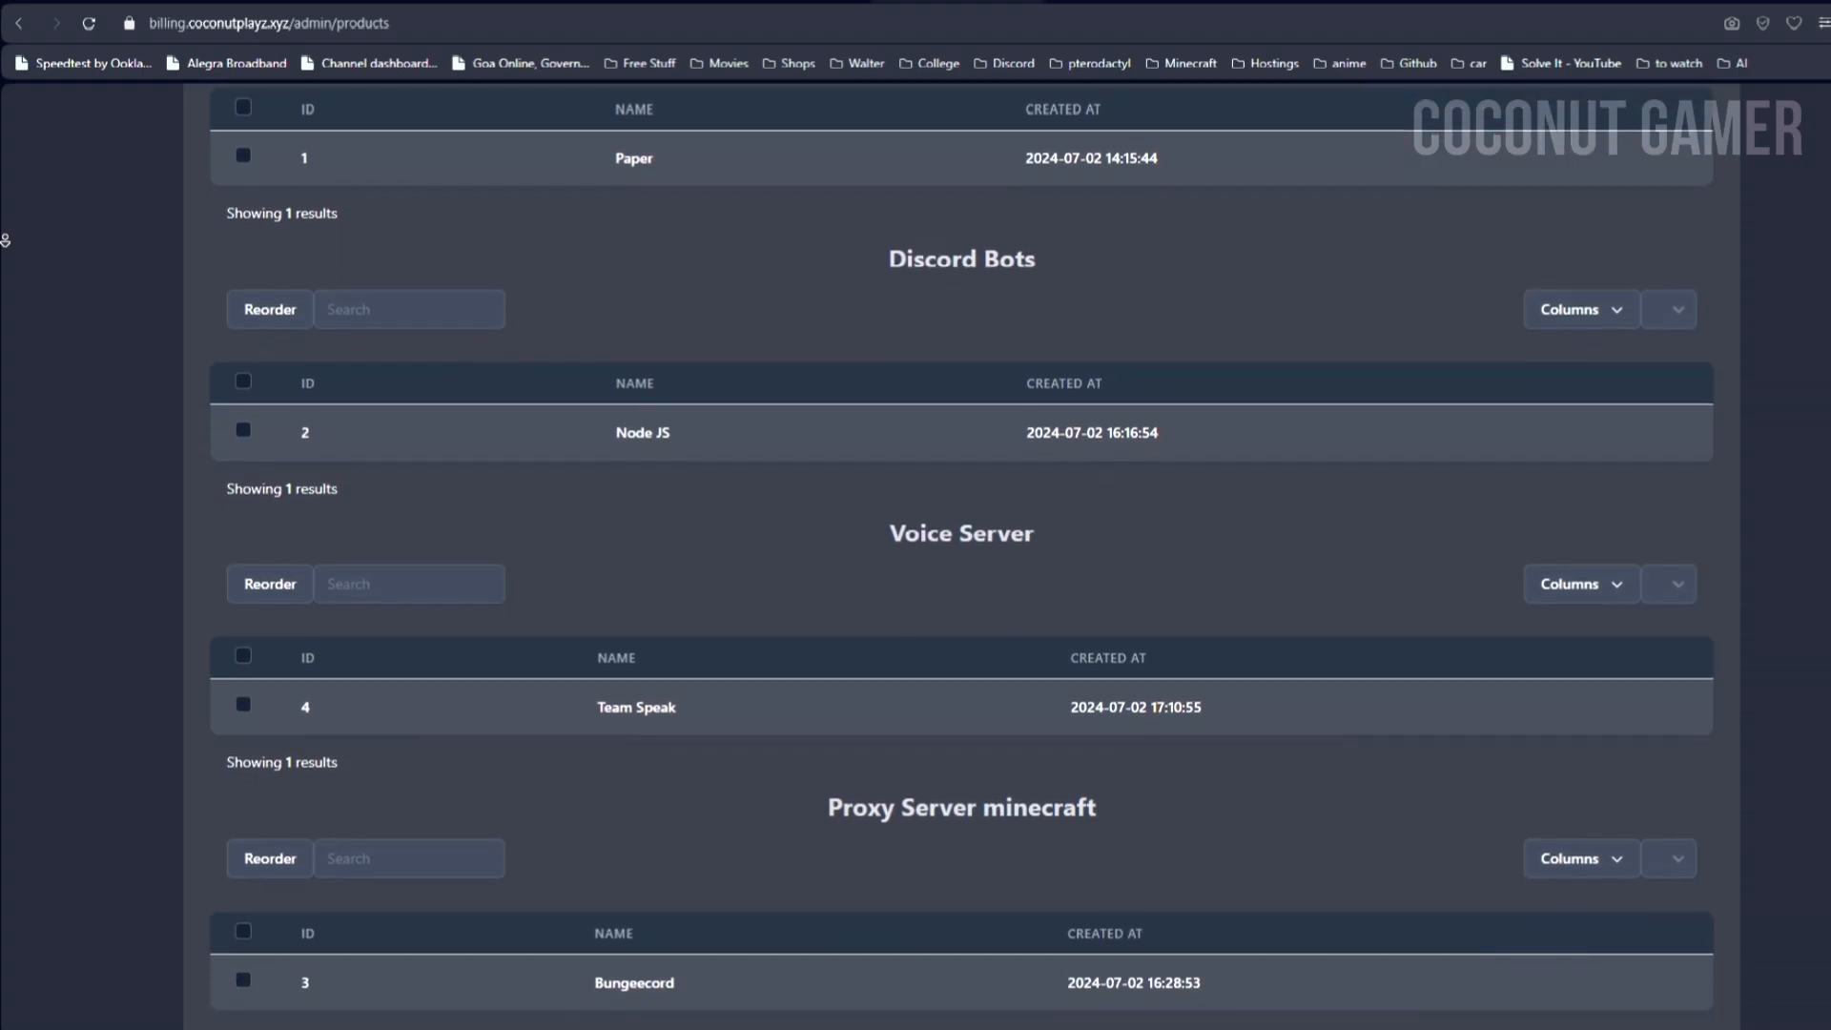
scroll(5, 240, "down", 1)
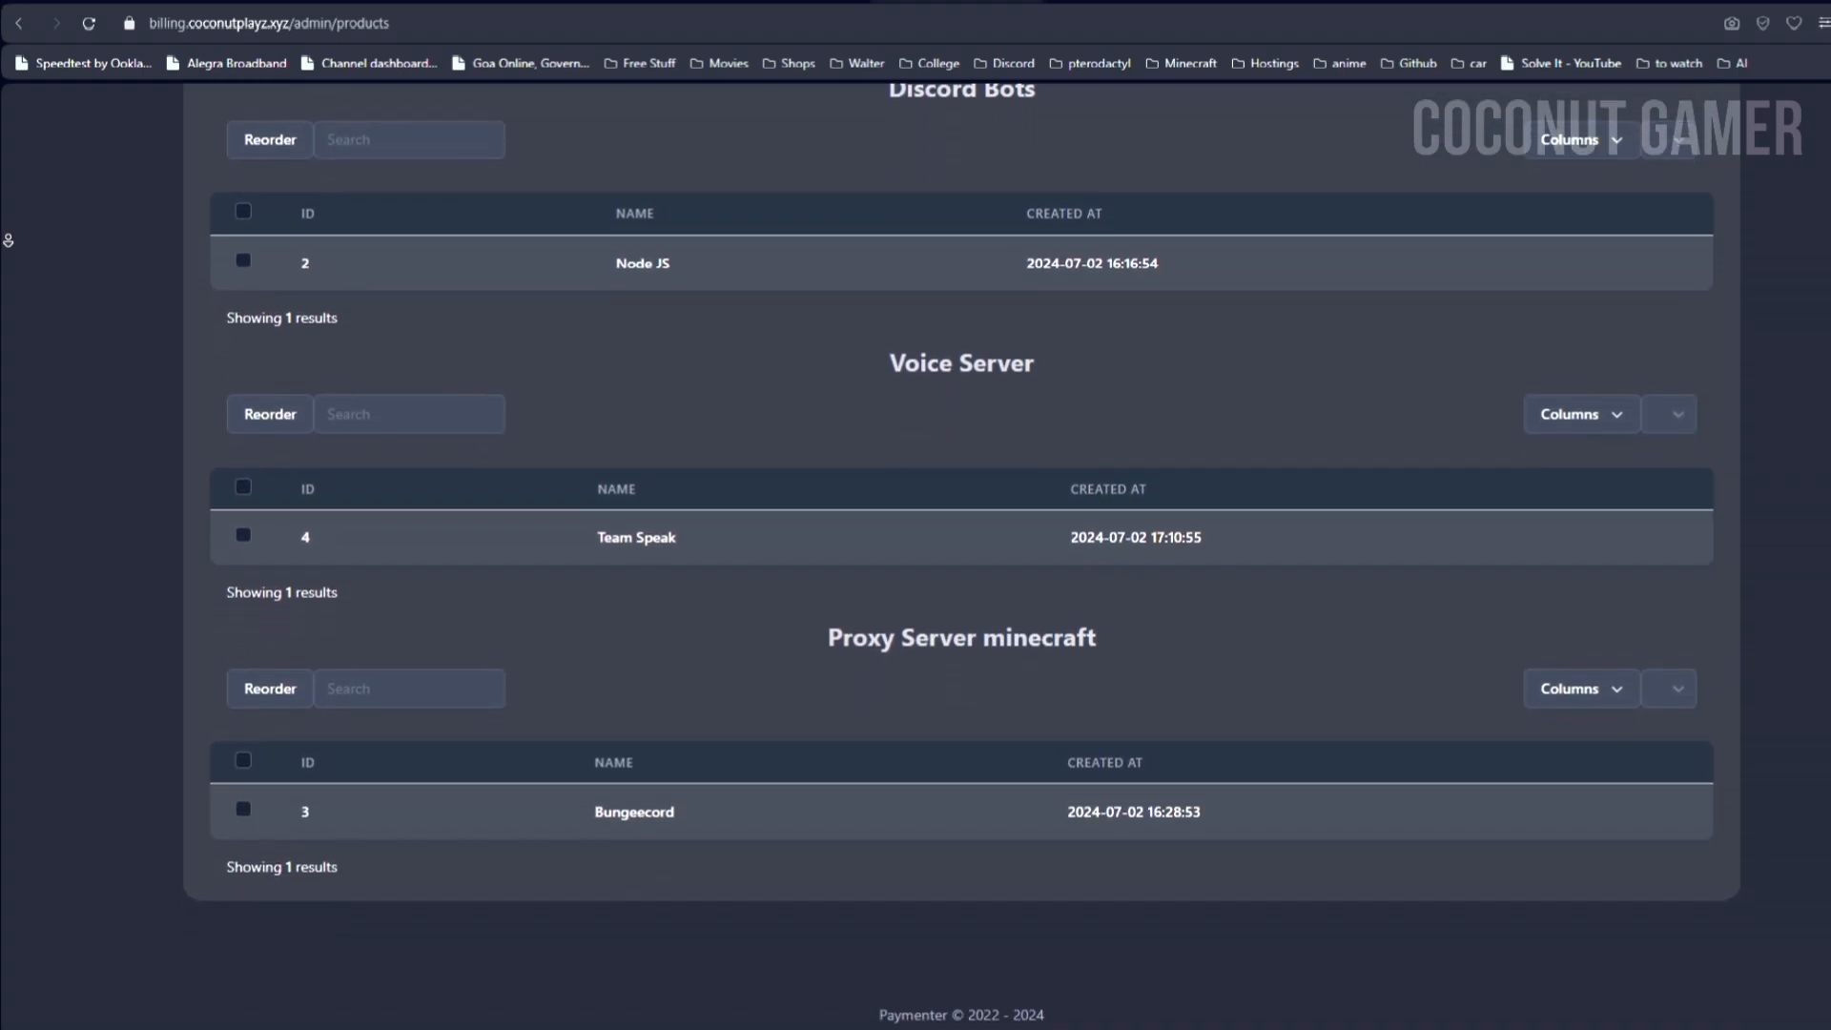
scroll(29, 240, "up", 9)
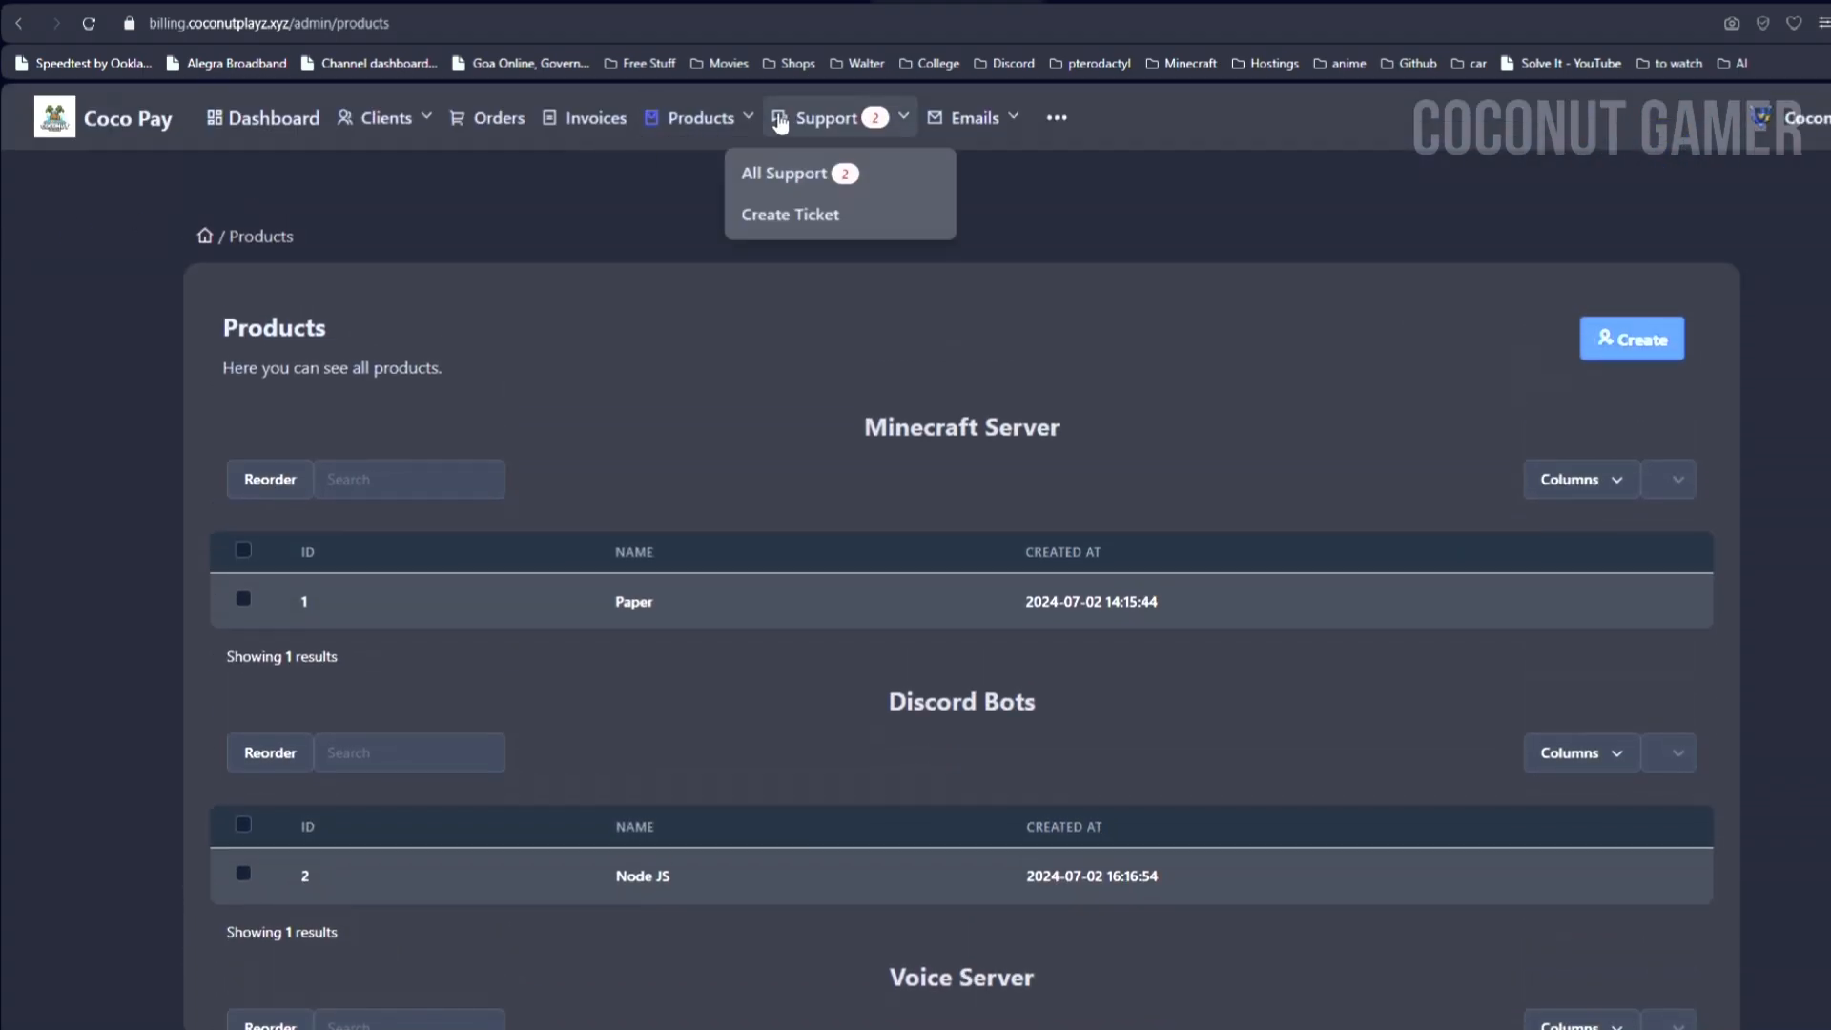
Step: Check all support tickets and the sent-email logs
left_click(777, 120)
left_click(768, 174)
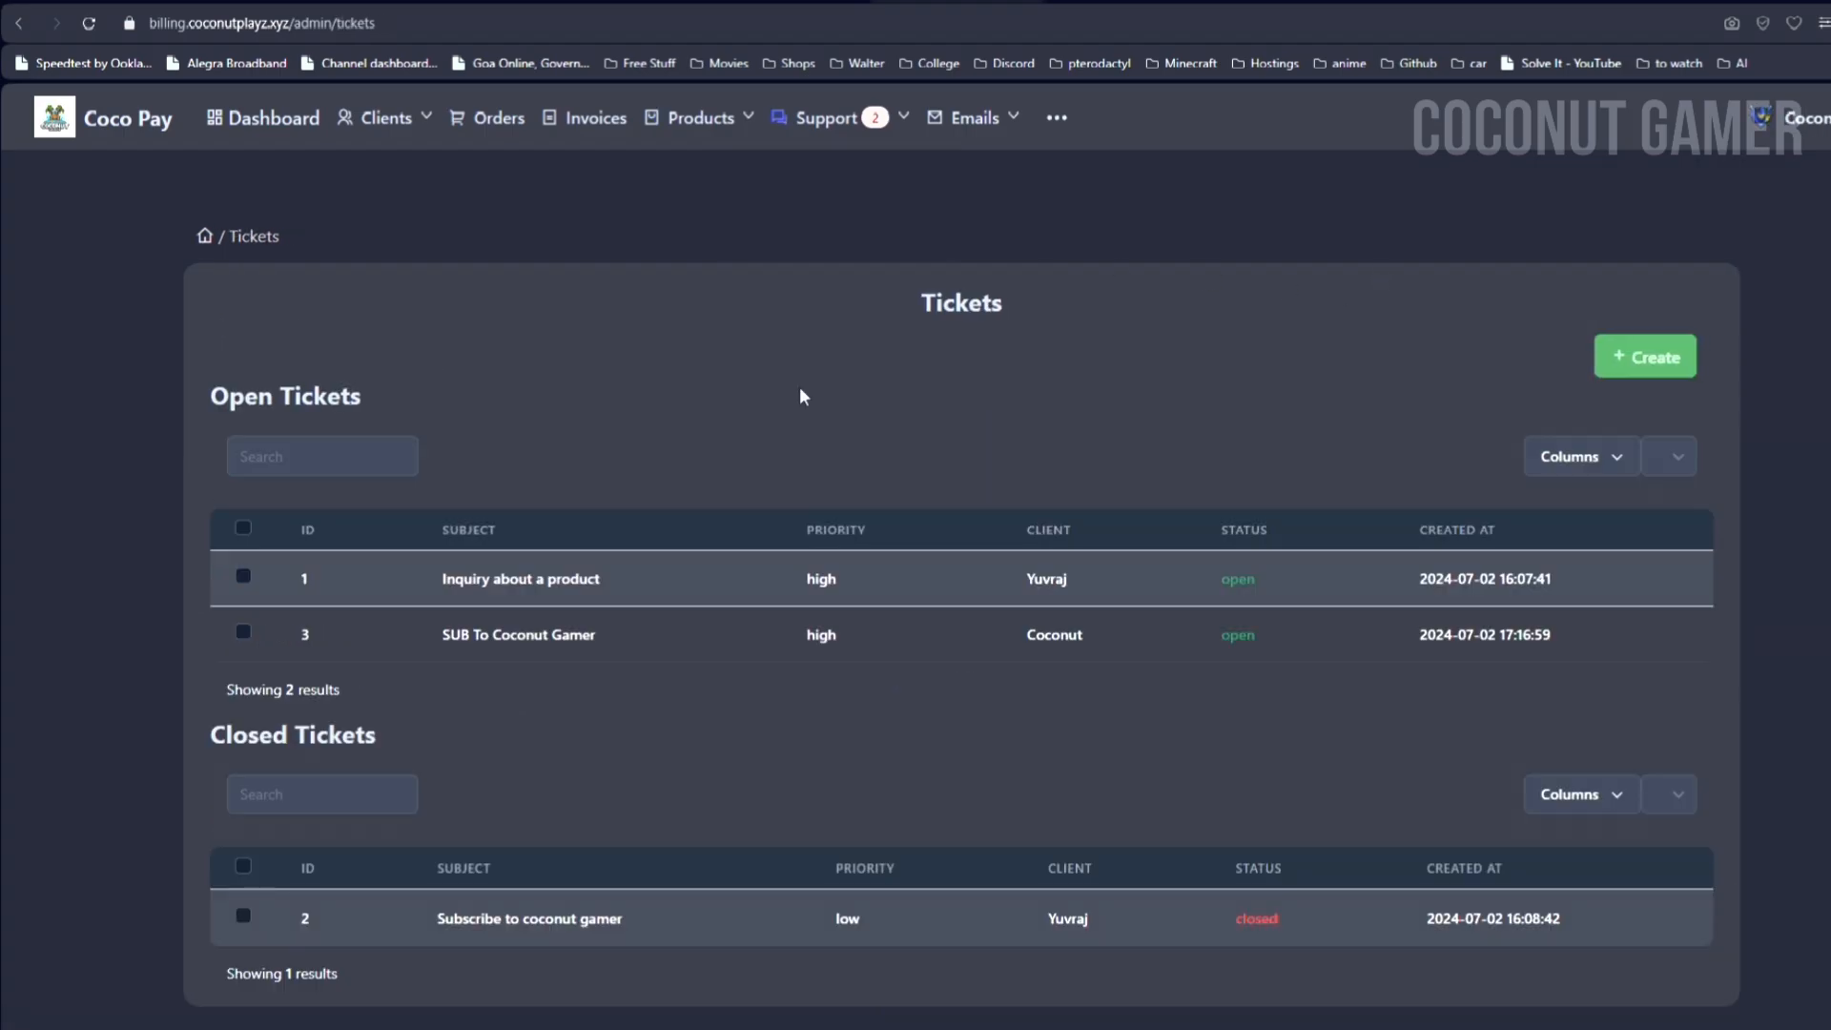
left_click(967, 116)
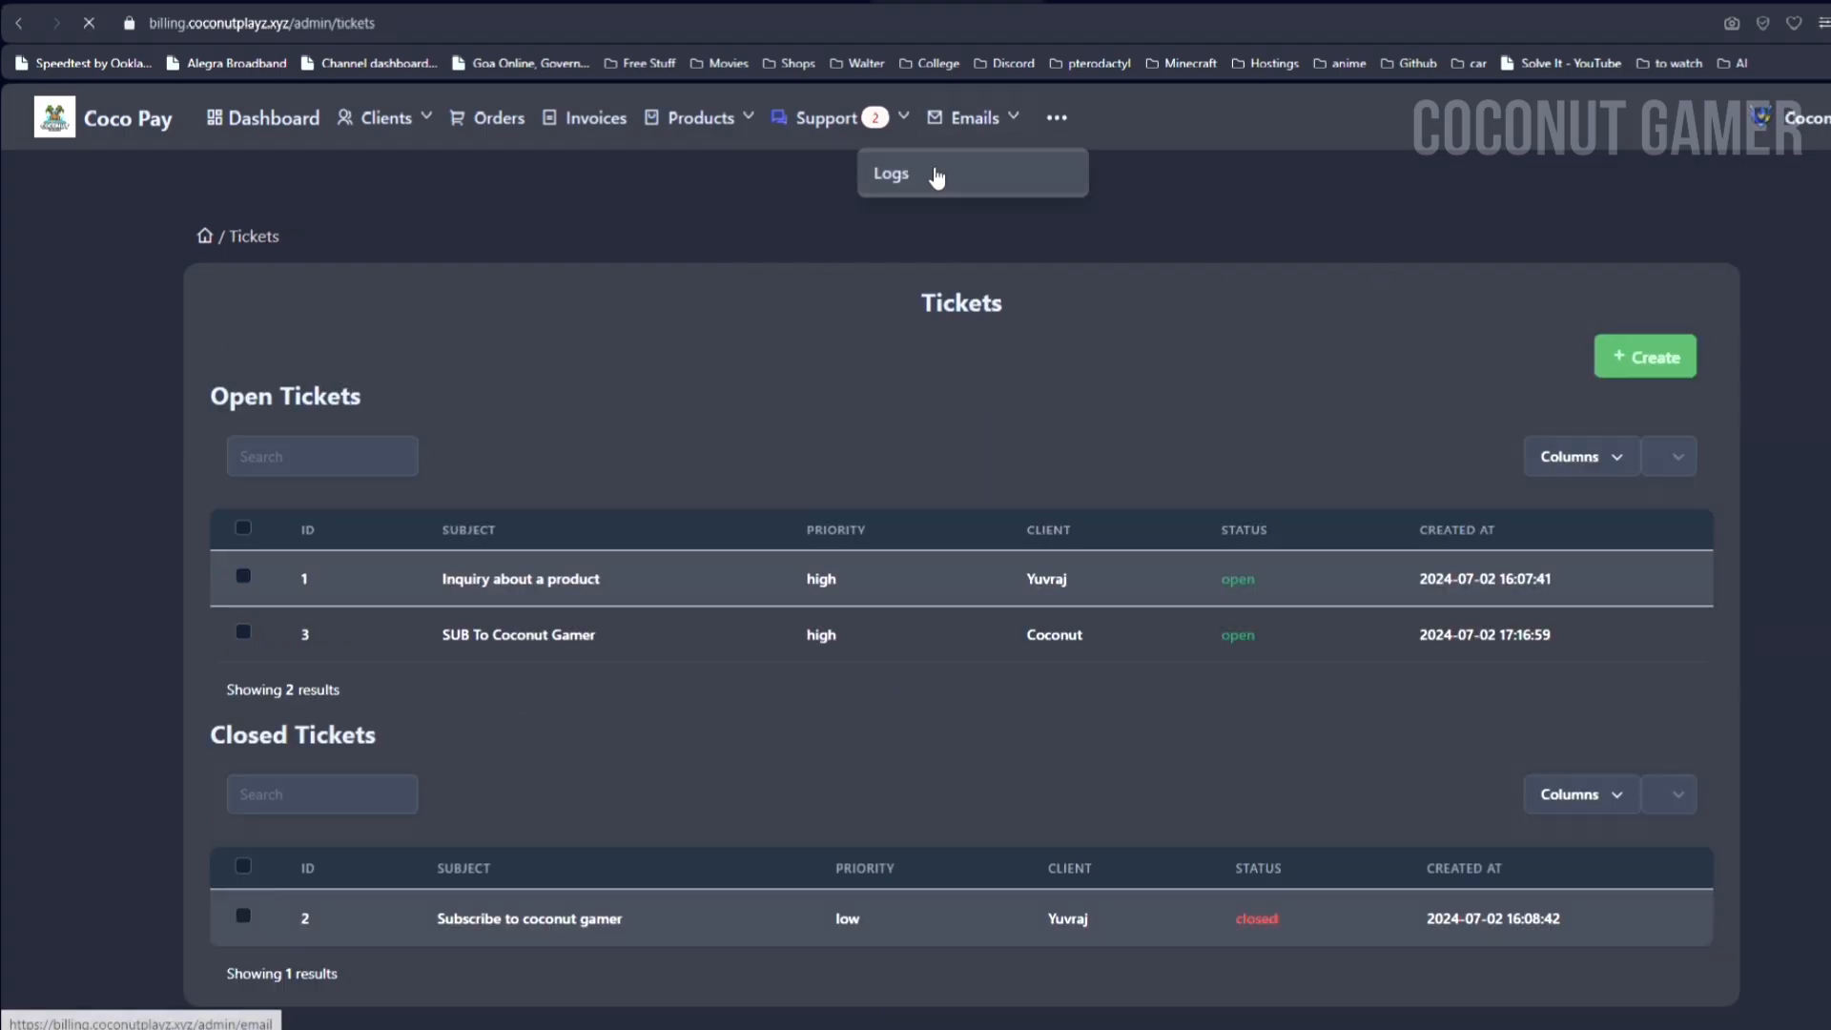
left_click(936, 174)
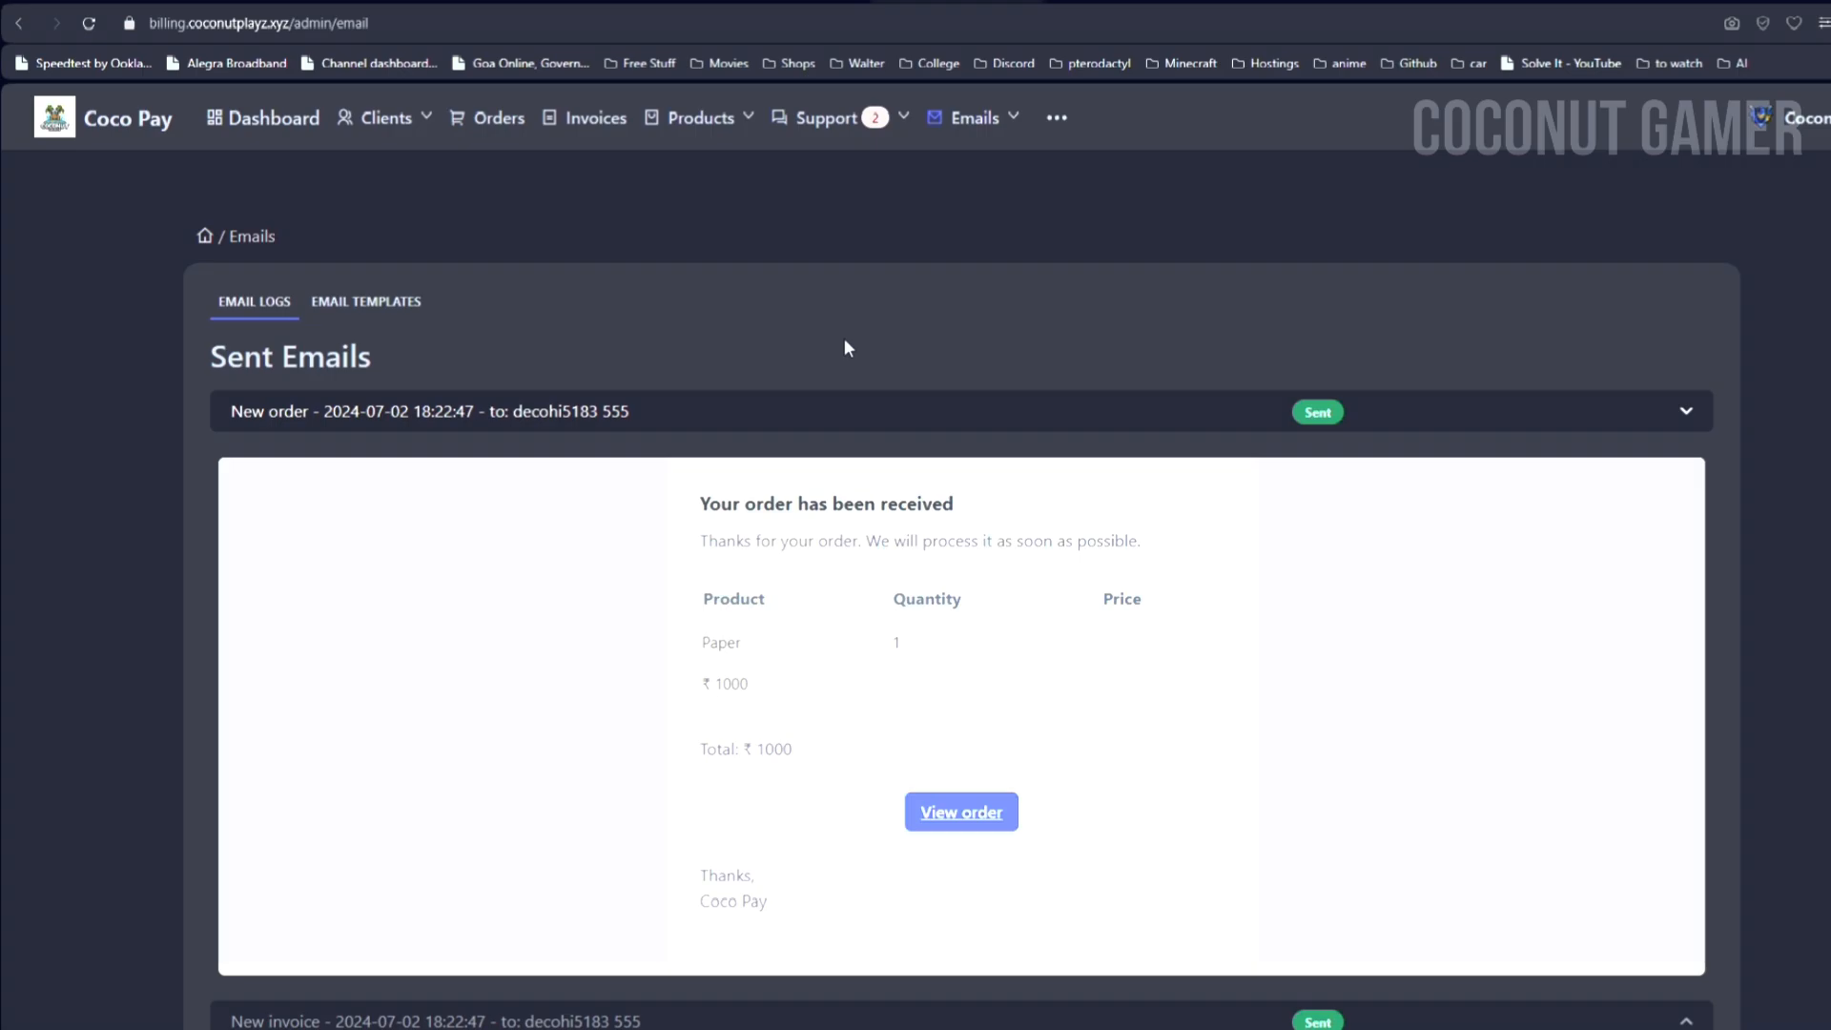
scroll(842, 343, "down", 1)
left_click(1673, 307)
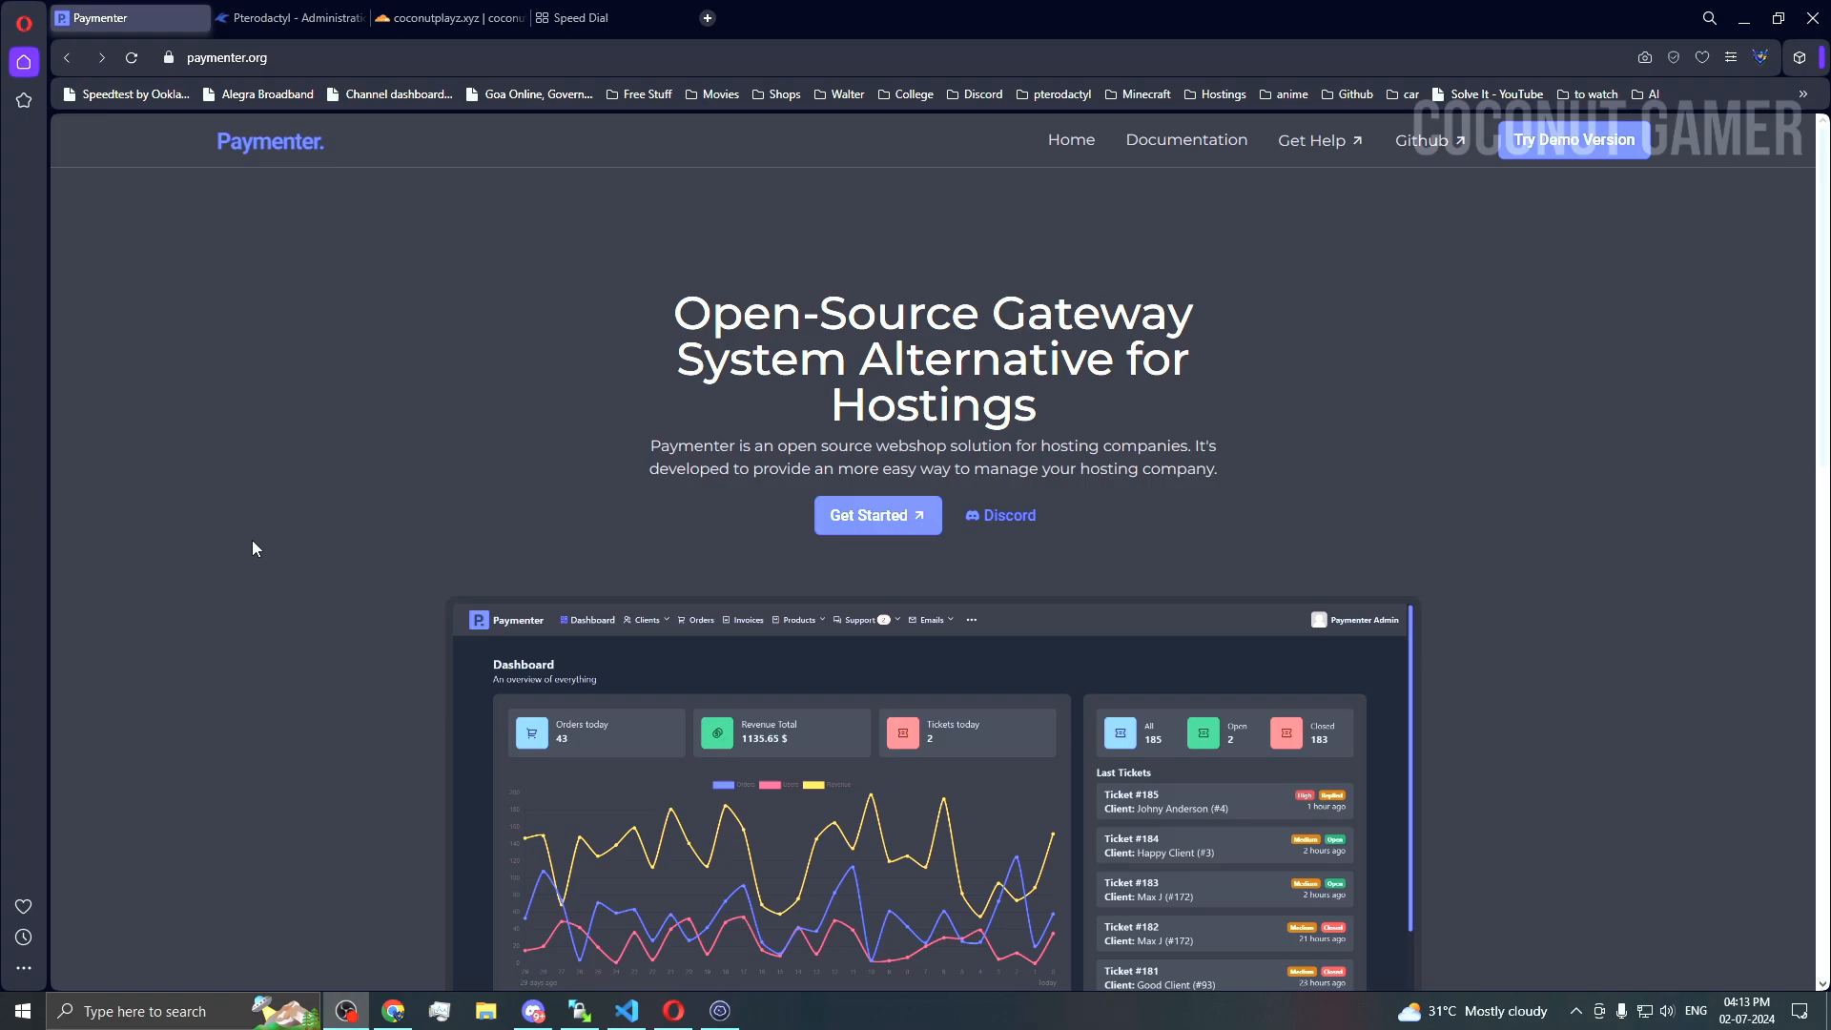
Step: Check that coconutplayz.xyz's SSL/TLS encryption mode is Flexible in Cloudflare
left_click(424, 16)
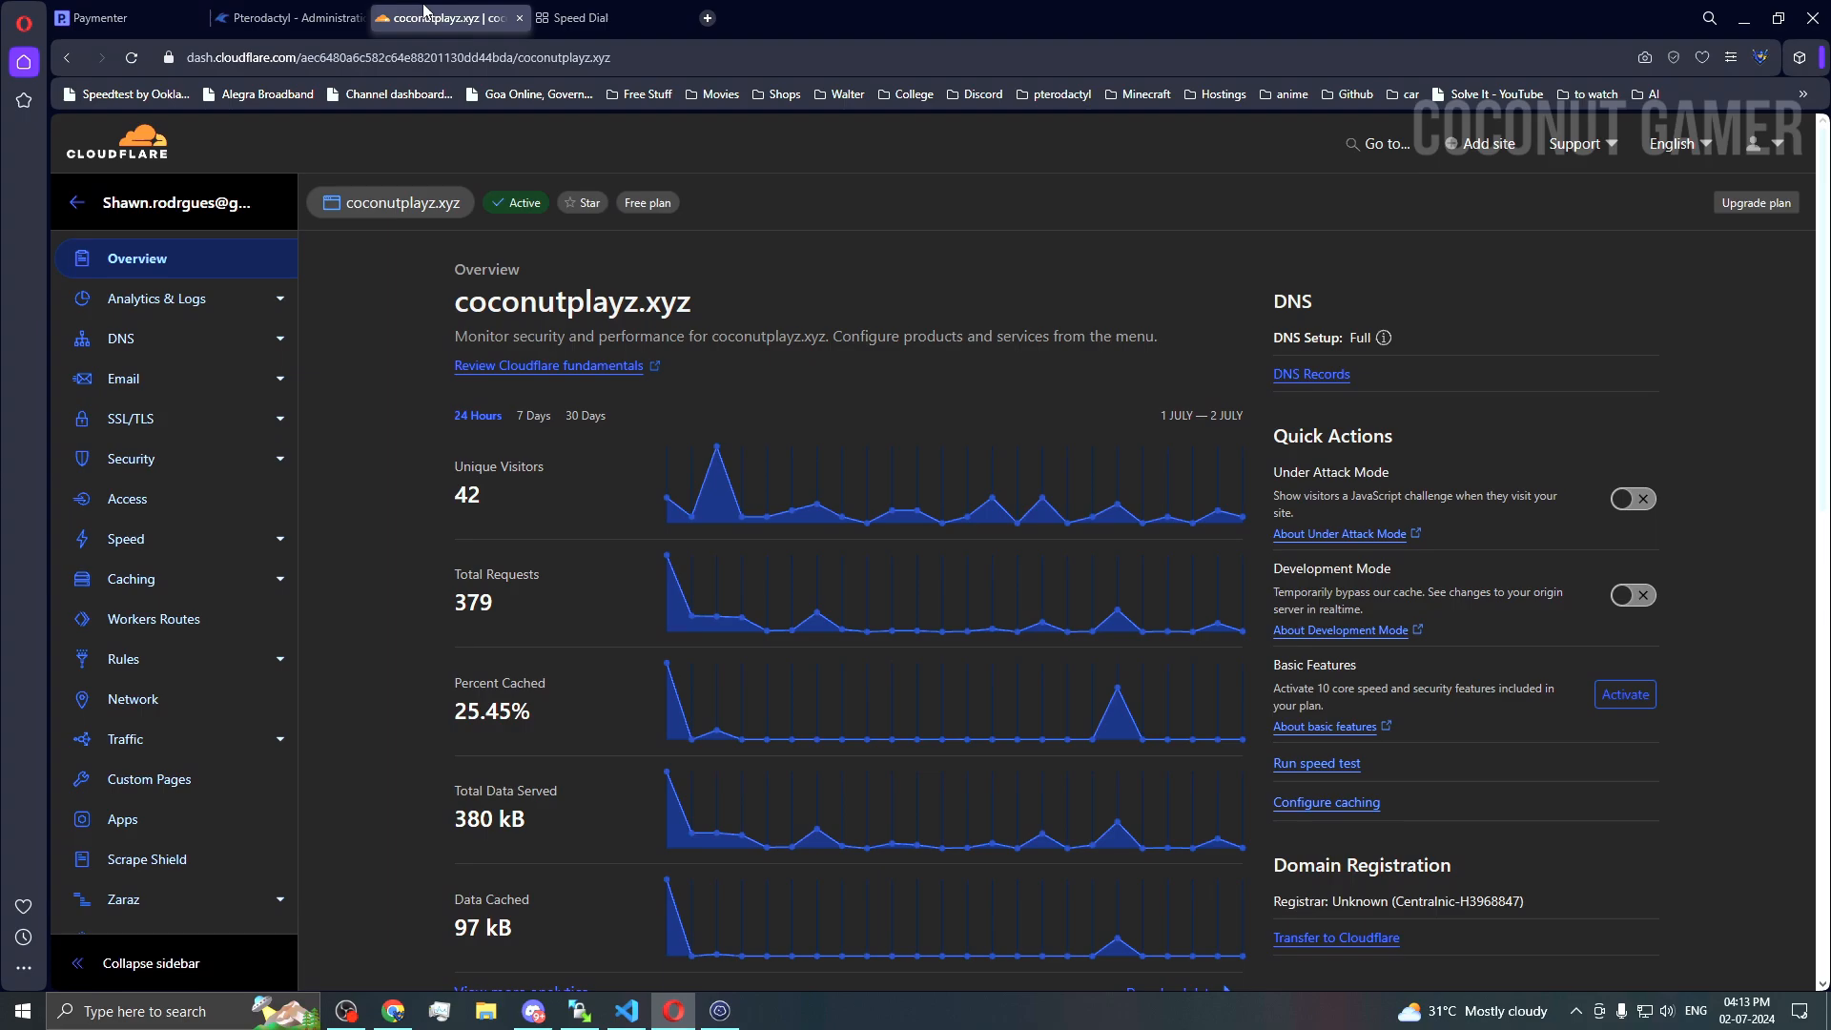
left_click(191, 424)
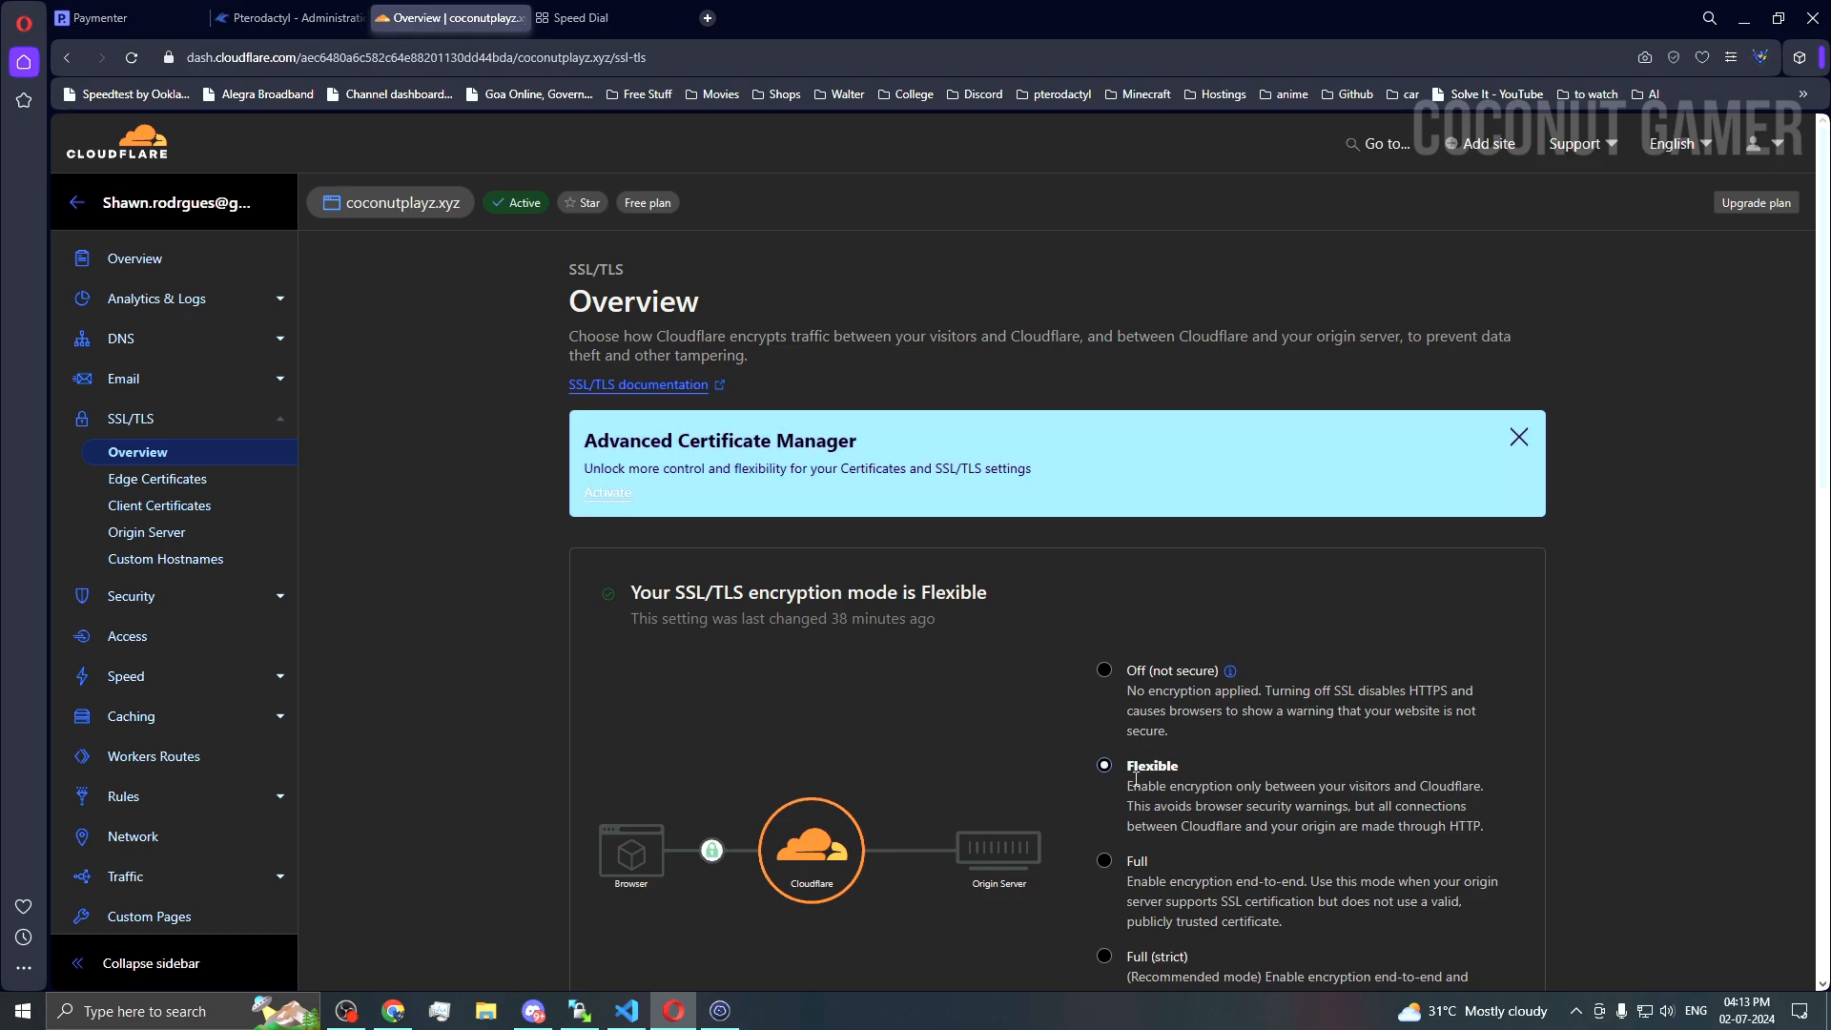
scroll(1134, 780, "down", 2)
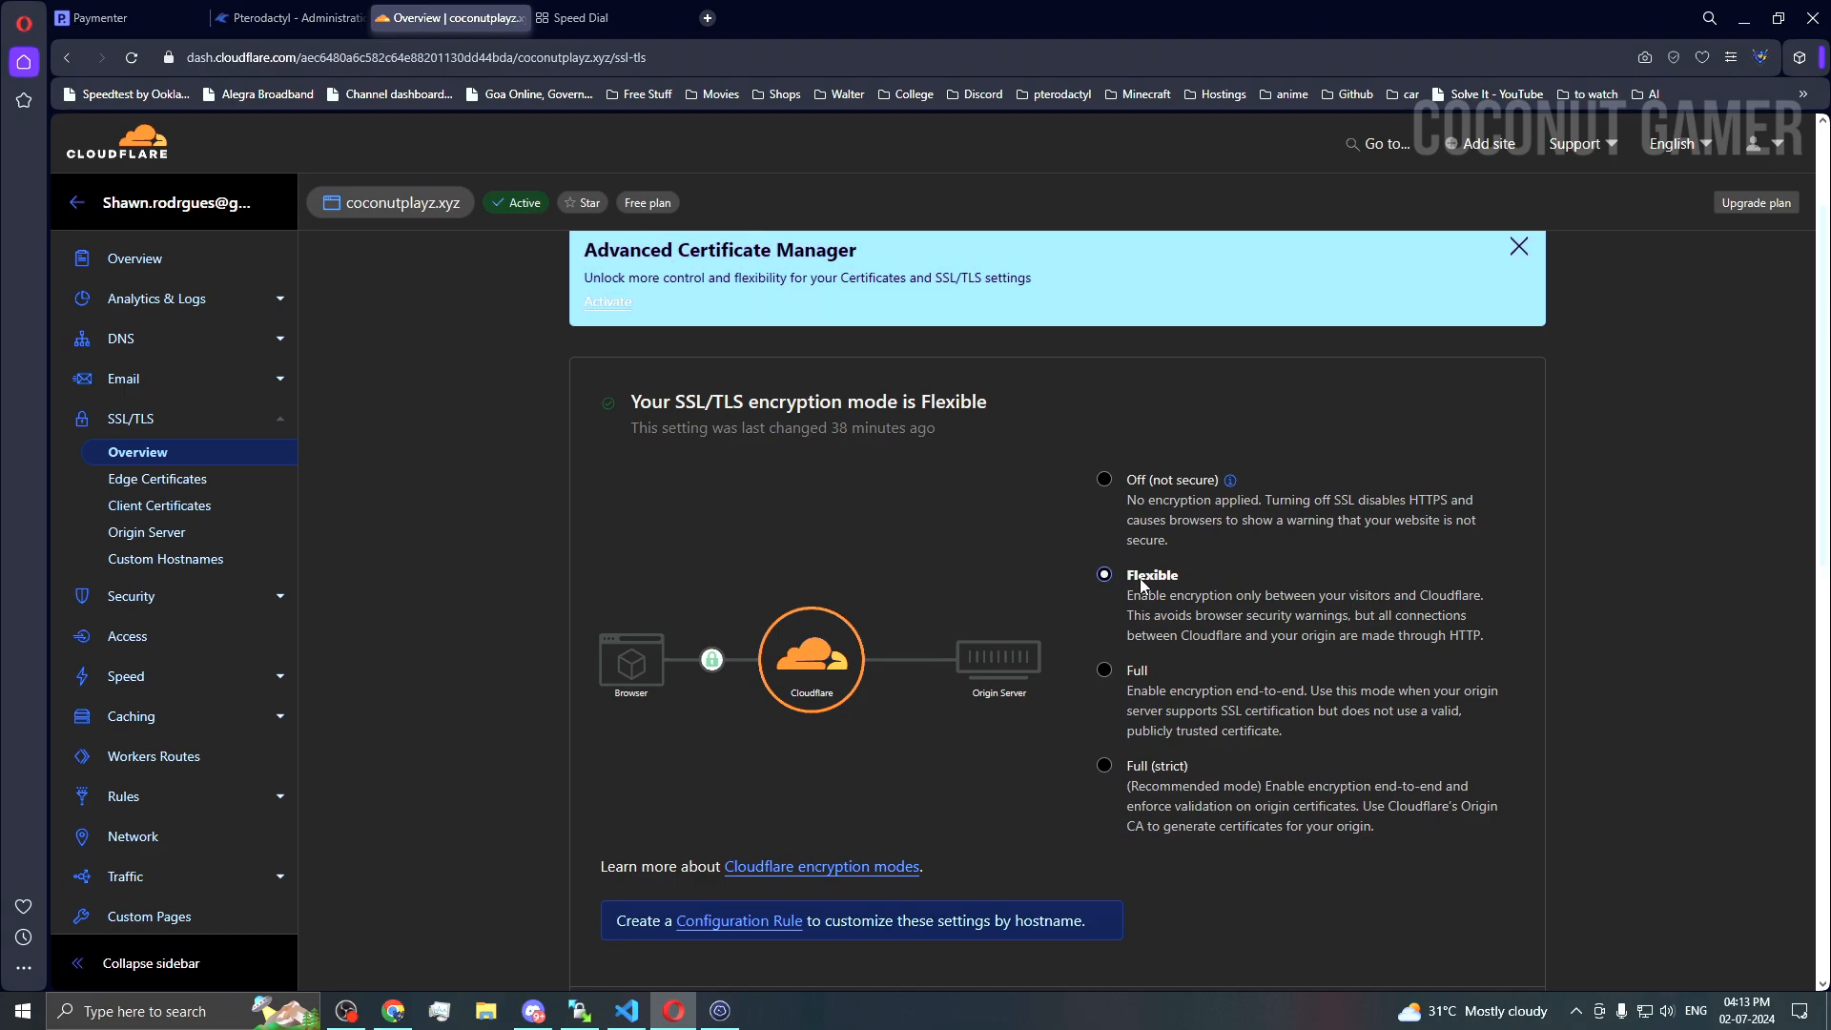
scroll(513, 456, "up", 2)
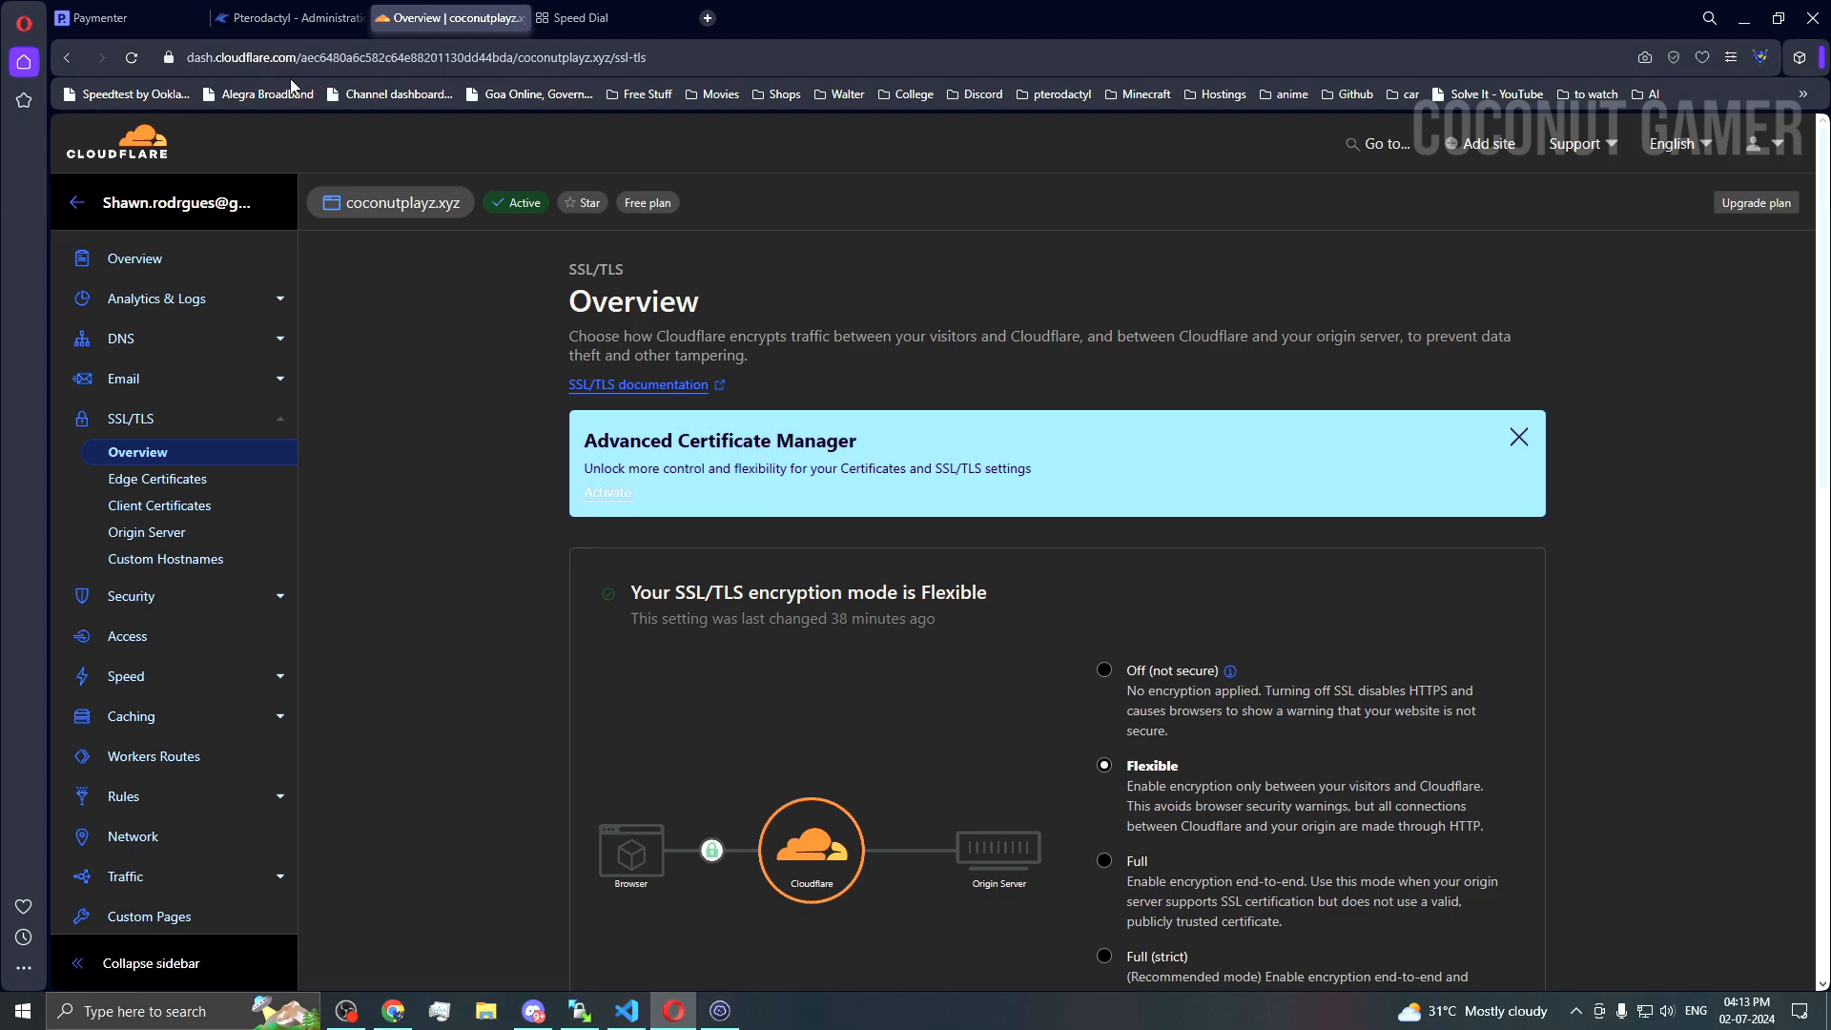
Step: Open the Paymenter documentation from the Paymenter website
left_click(100, 17)
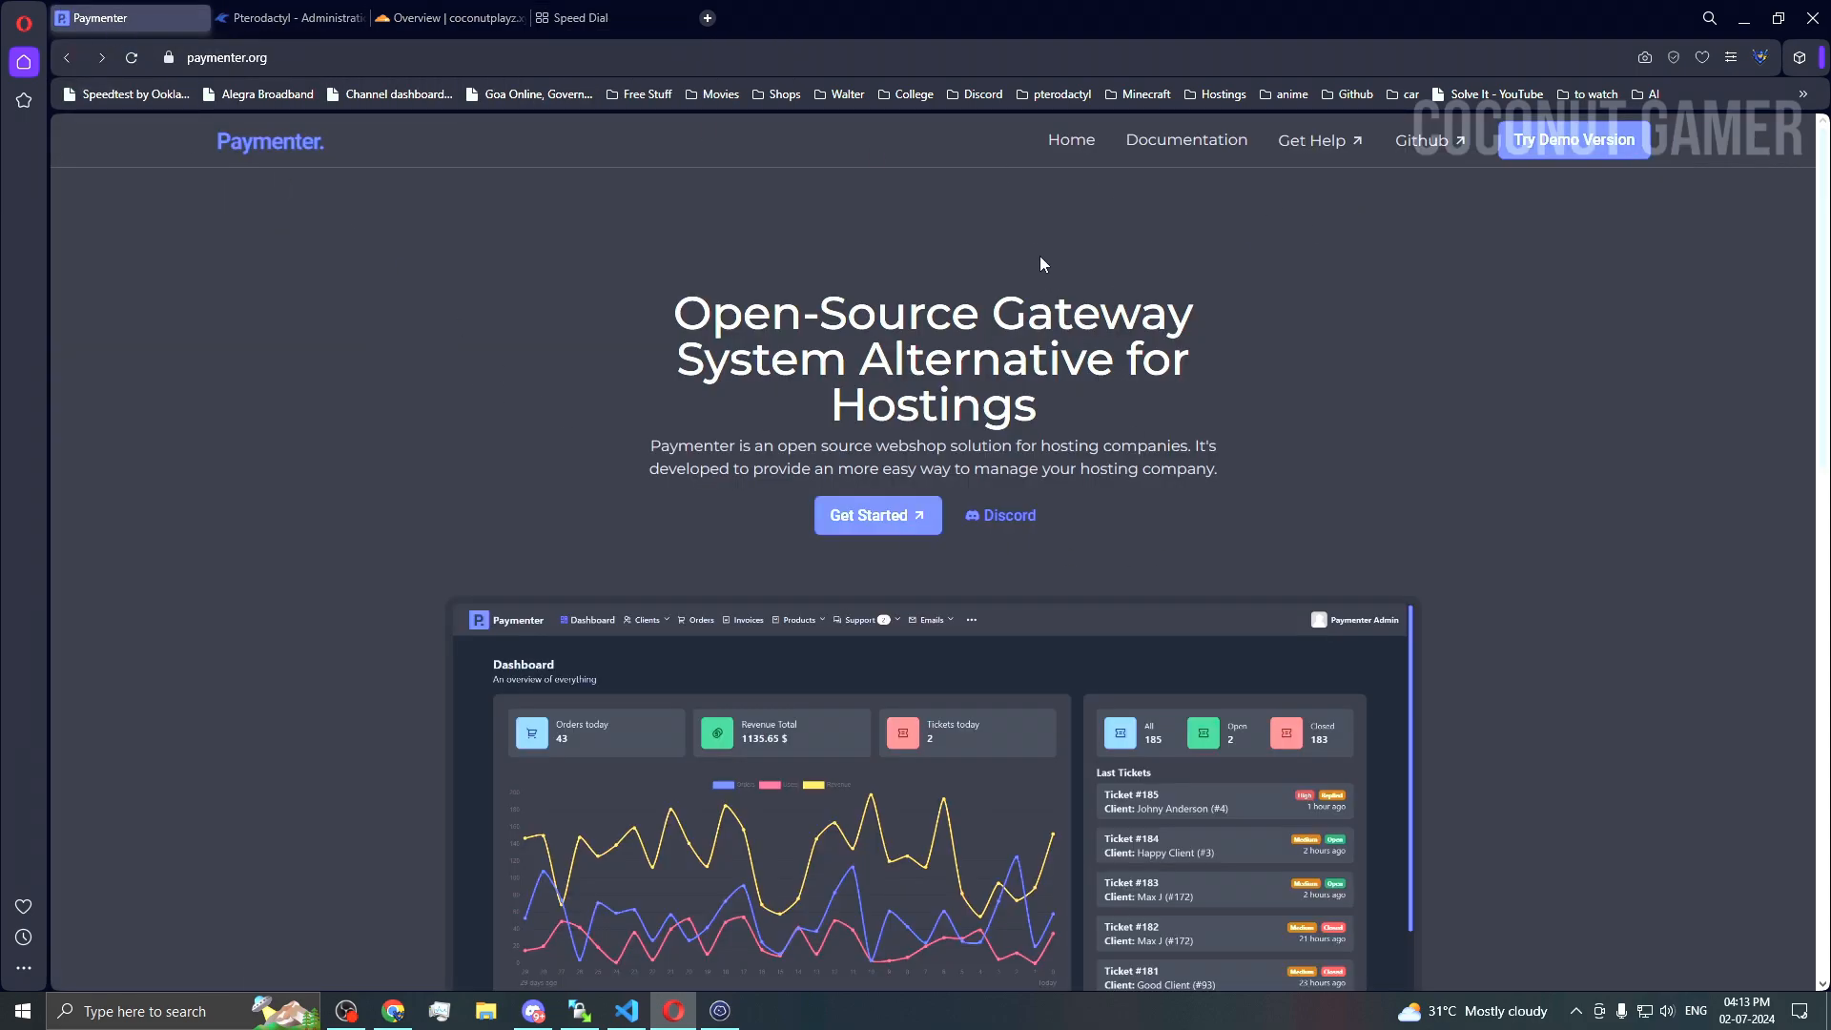
left_click(1213, 145)
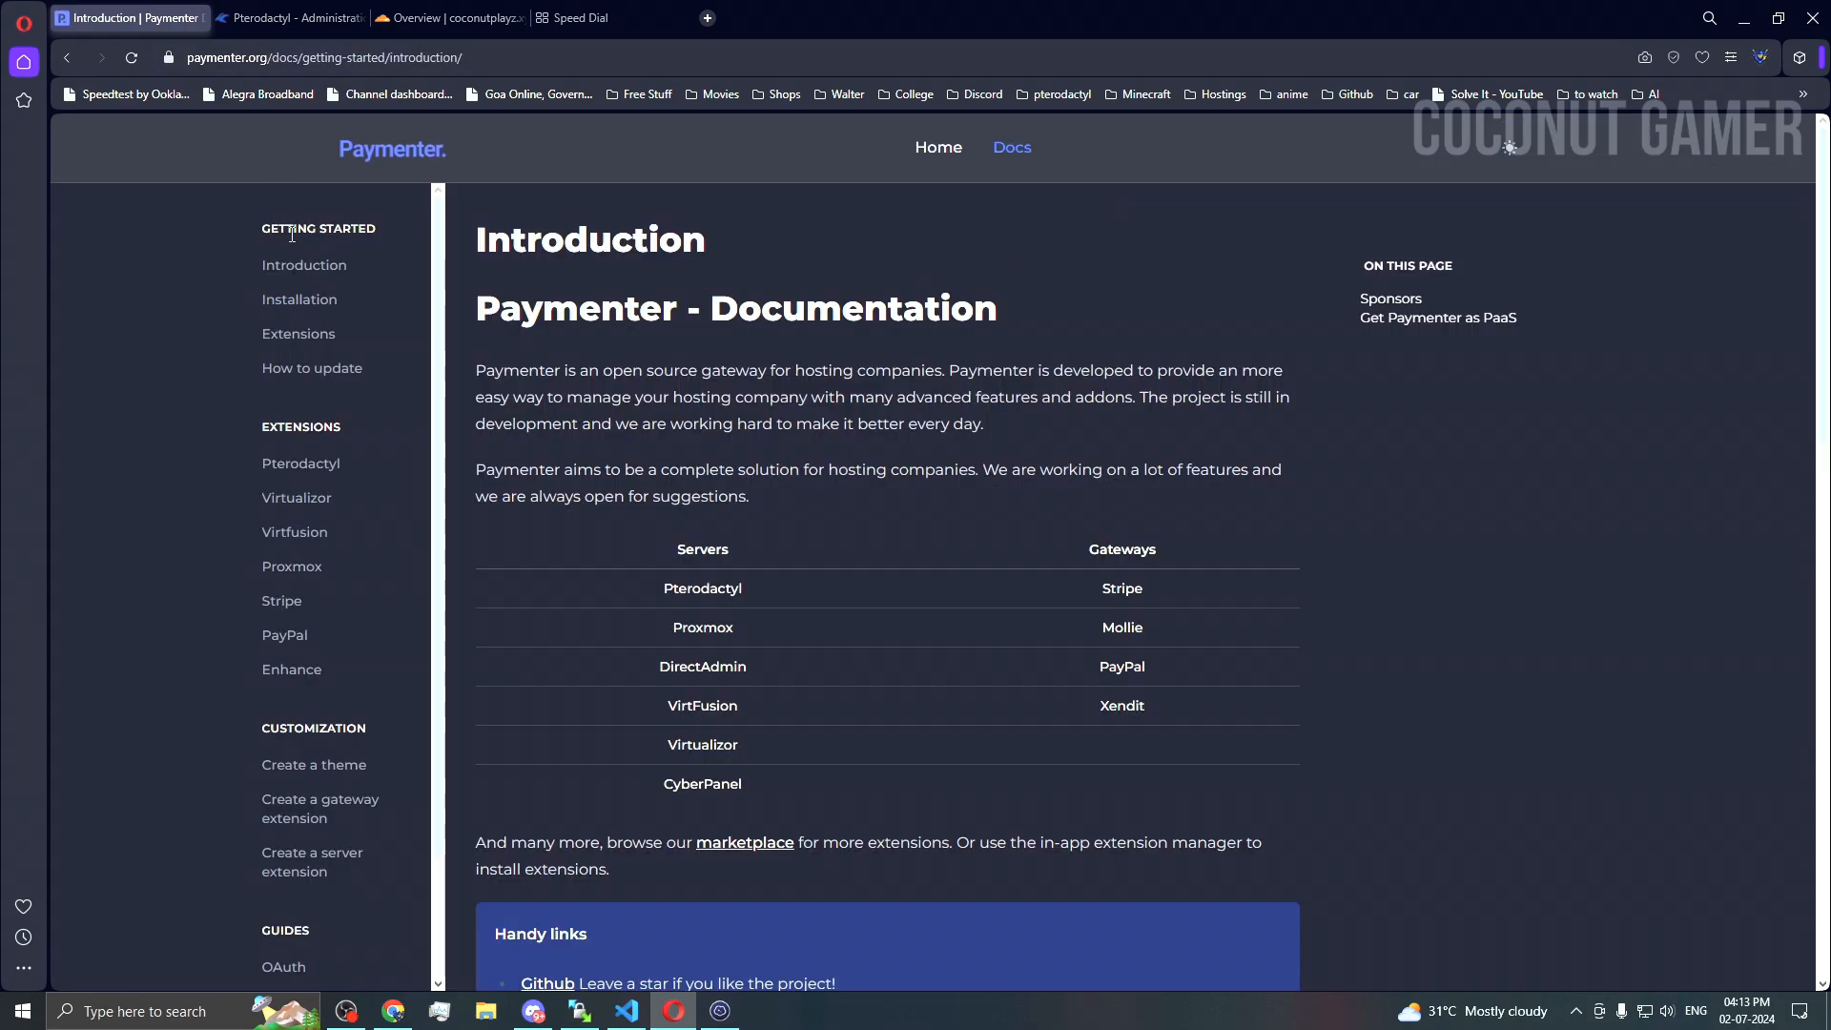
scroll(649, 658, "down", 4)
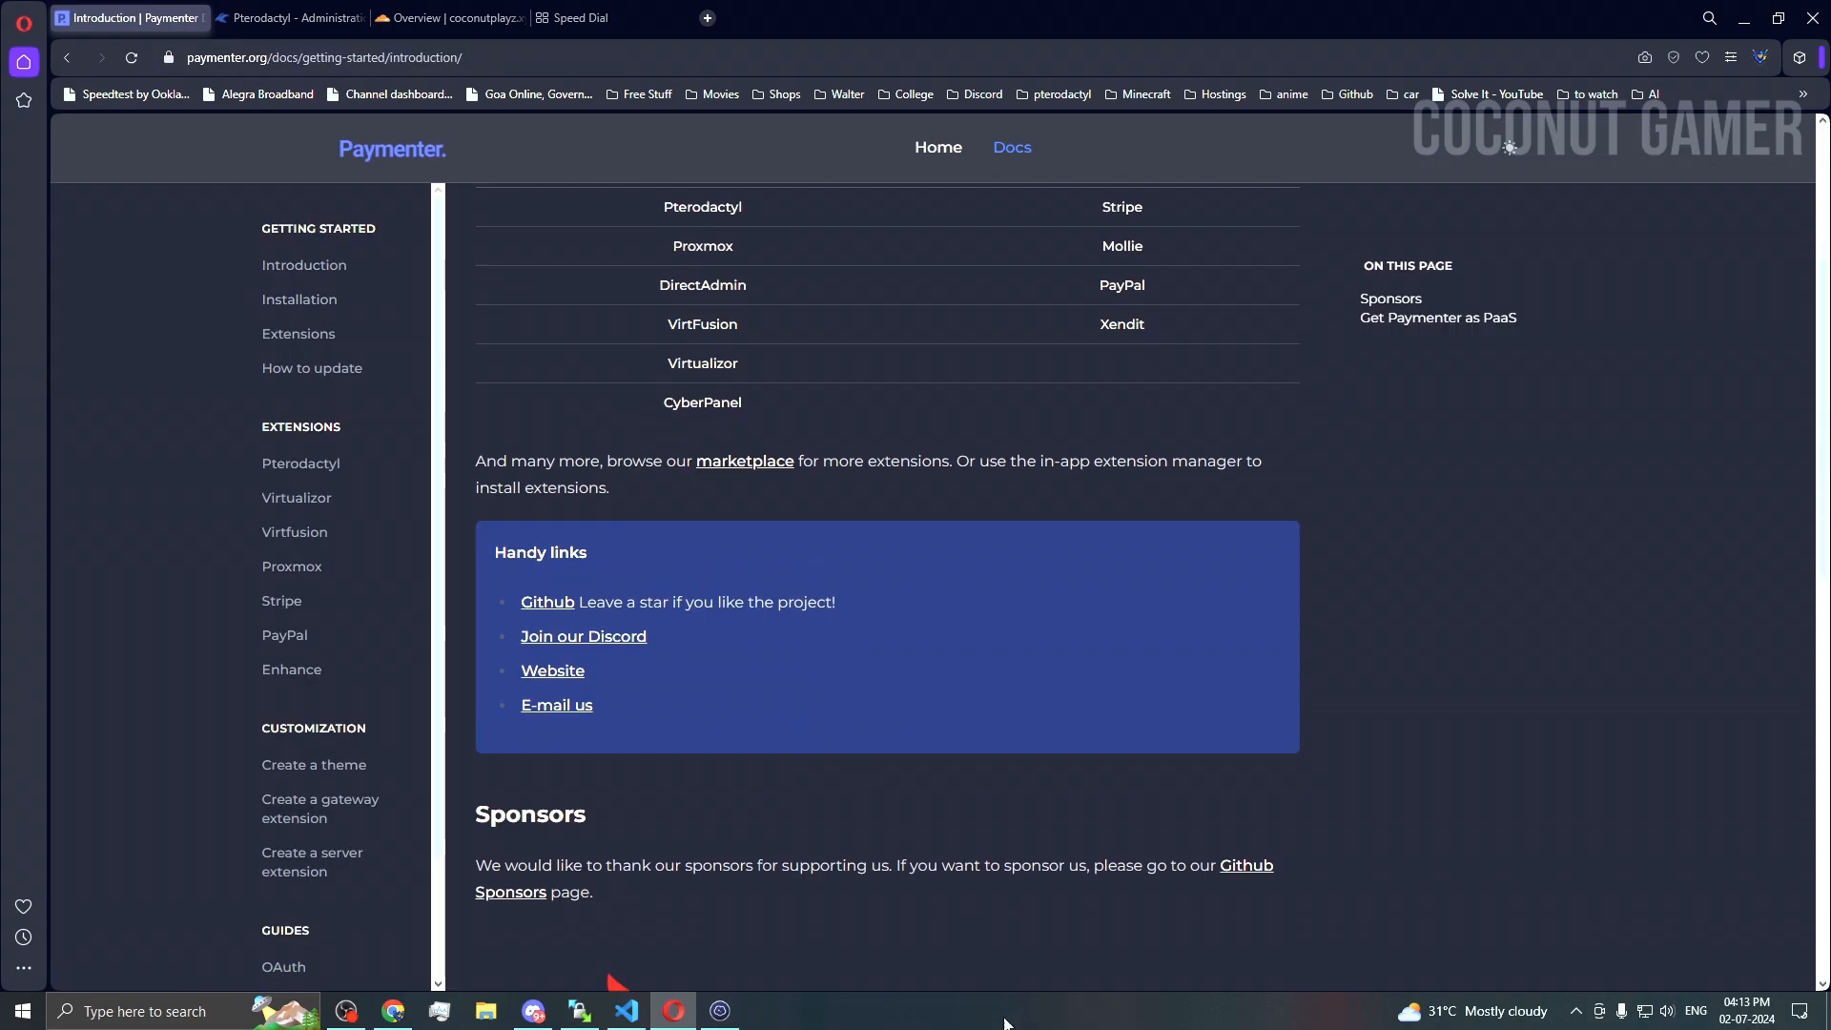
scroll(360, 306, "up", 4)
scroll(663, 713, "down", 4)
Step: Show the installation guide's General dependency commands, then return to Cloudflare's SSL/TLS overview
left_click(311, 299)
scroll(608, 570, "down", 1)
scroll(608, 562, "down", 2)
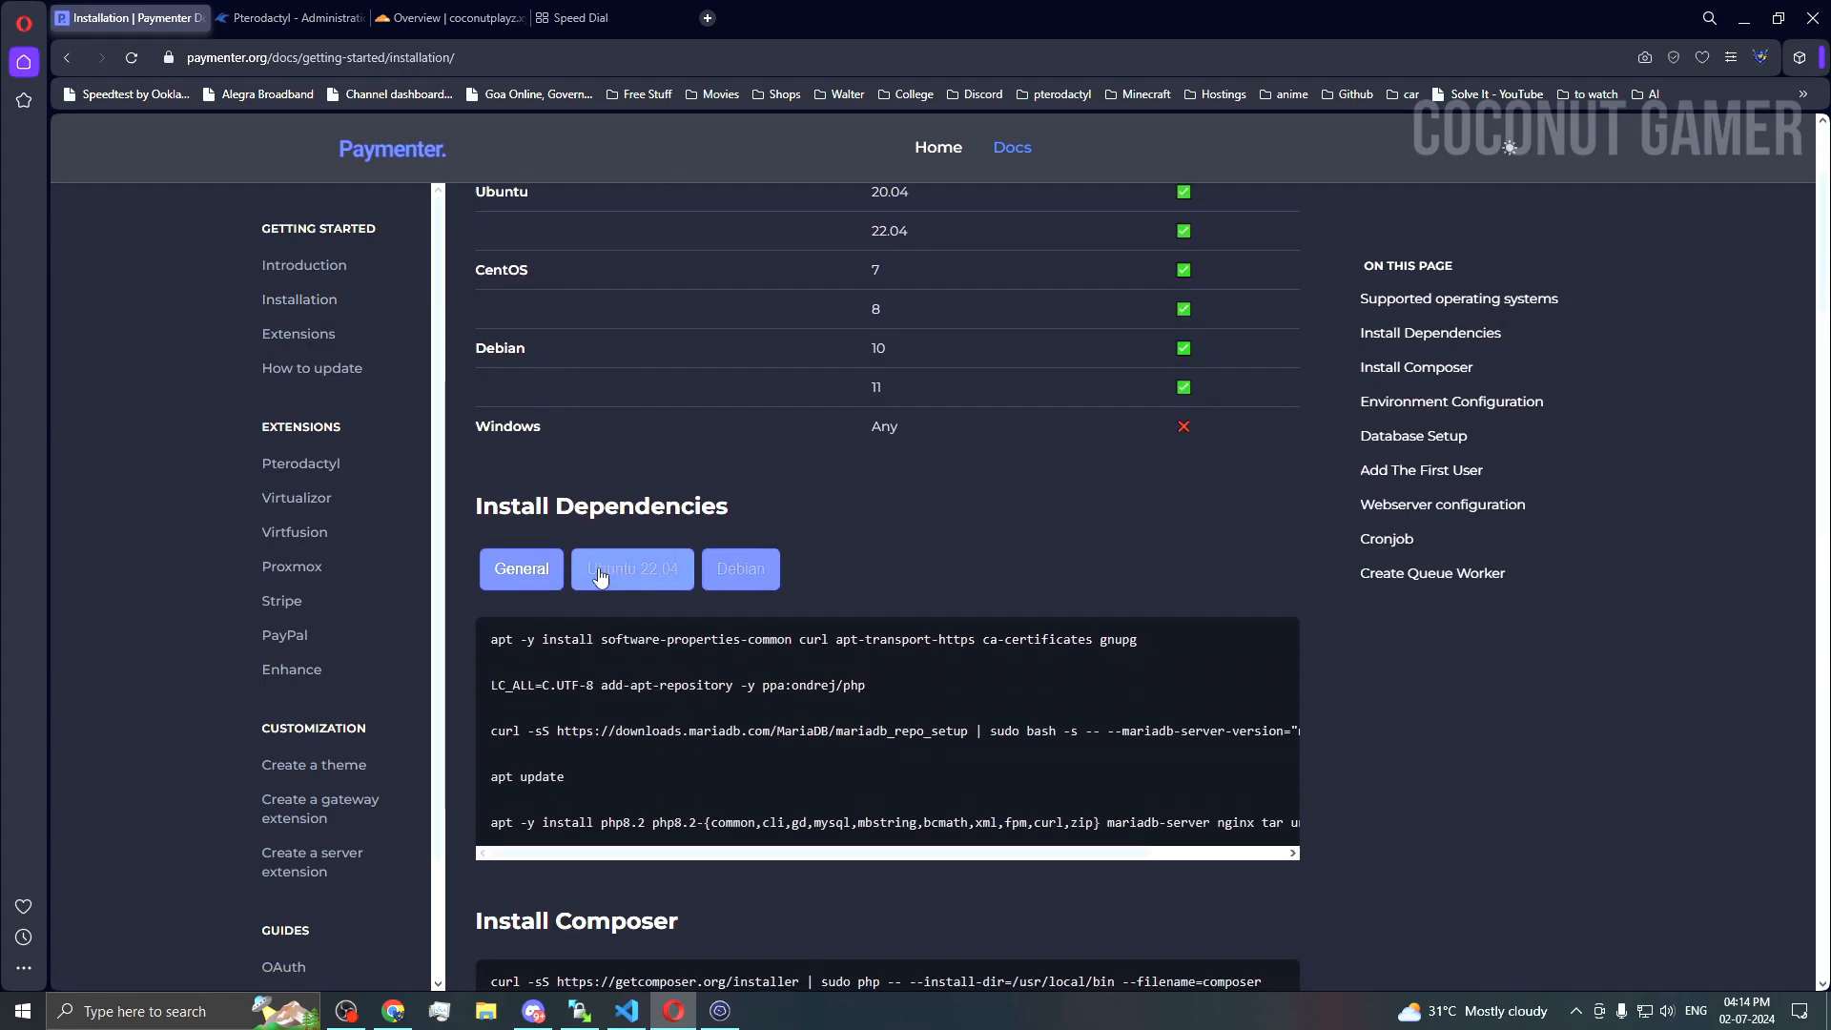
left_click(522, 568)
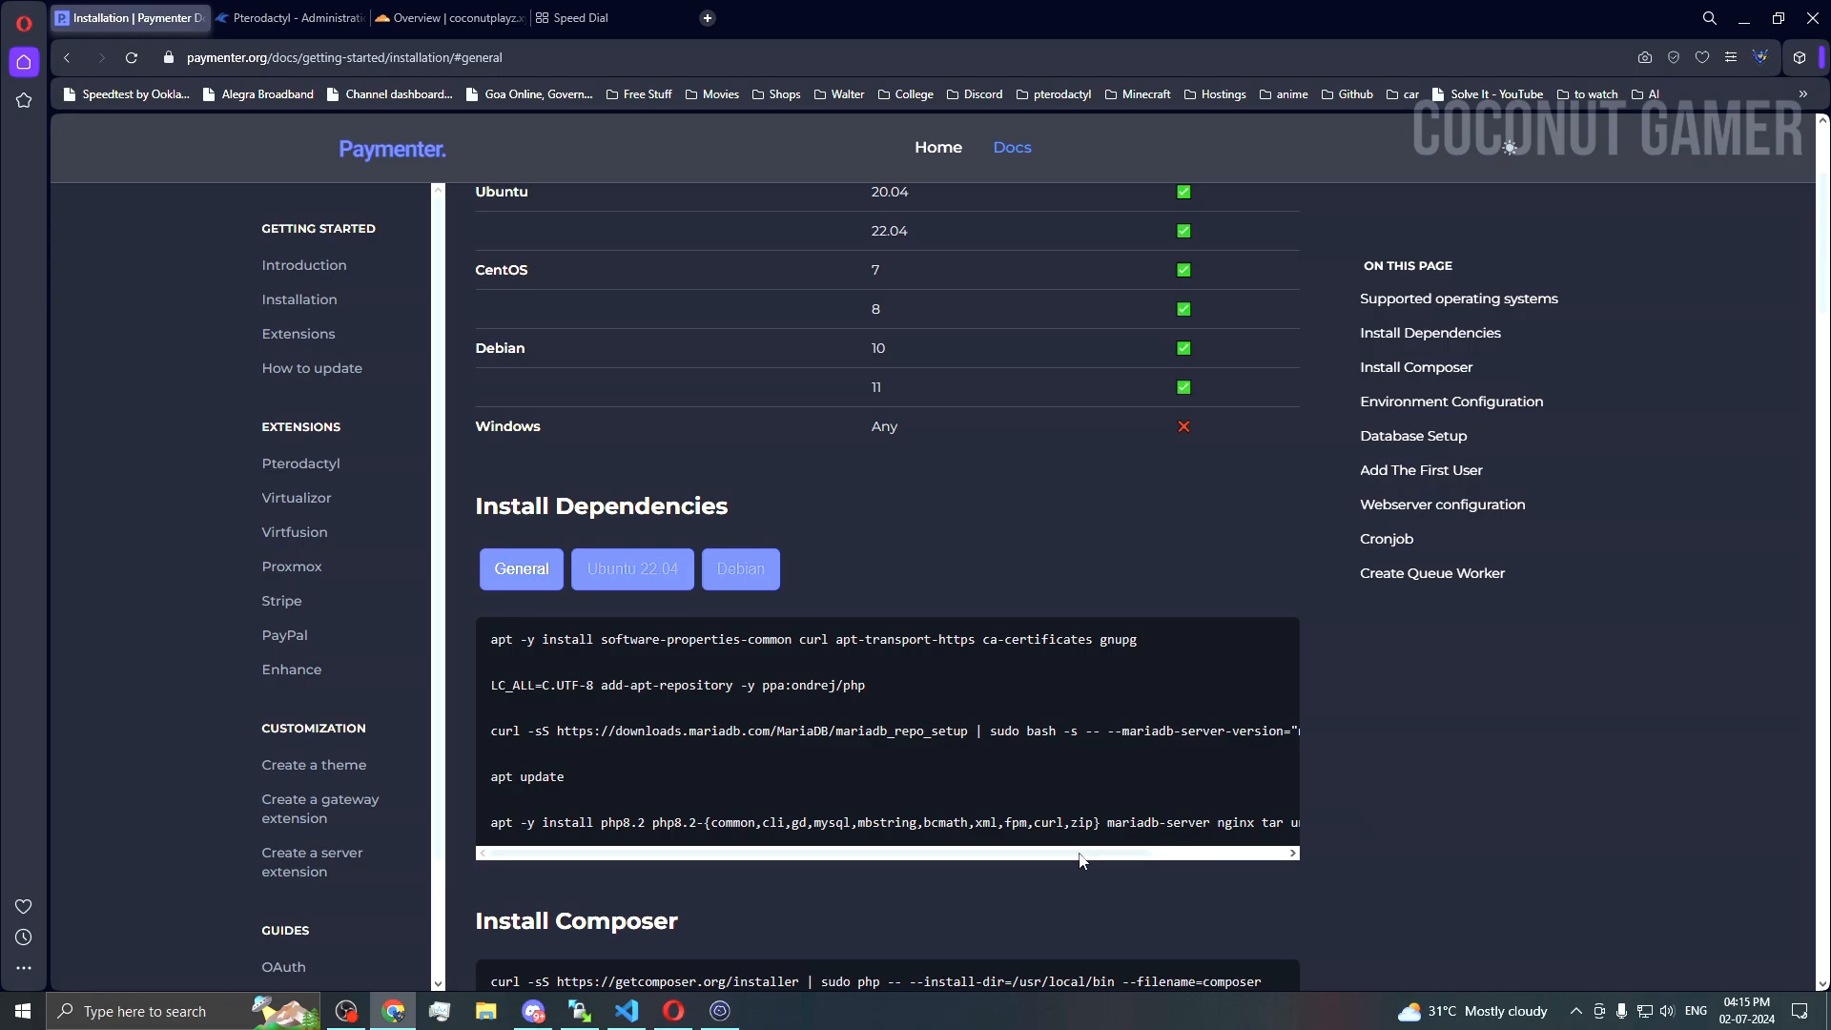
left_click(470, 19)
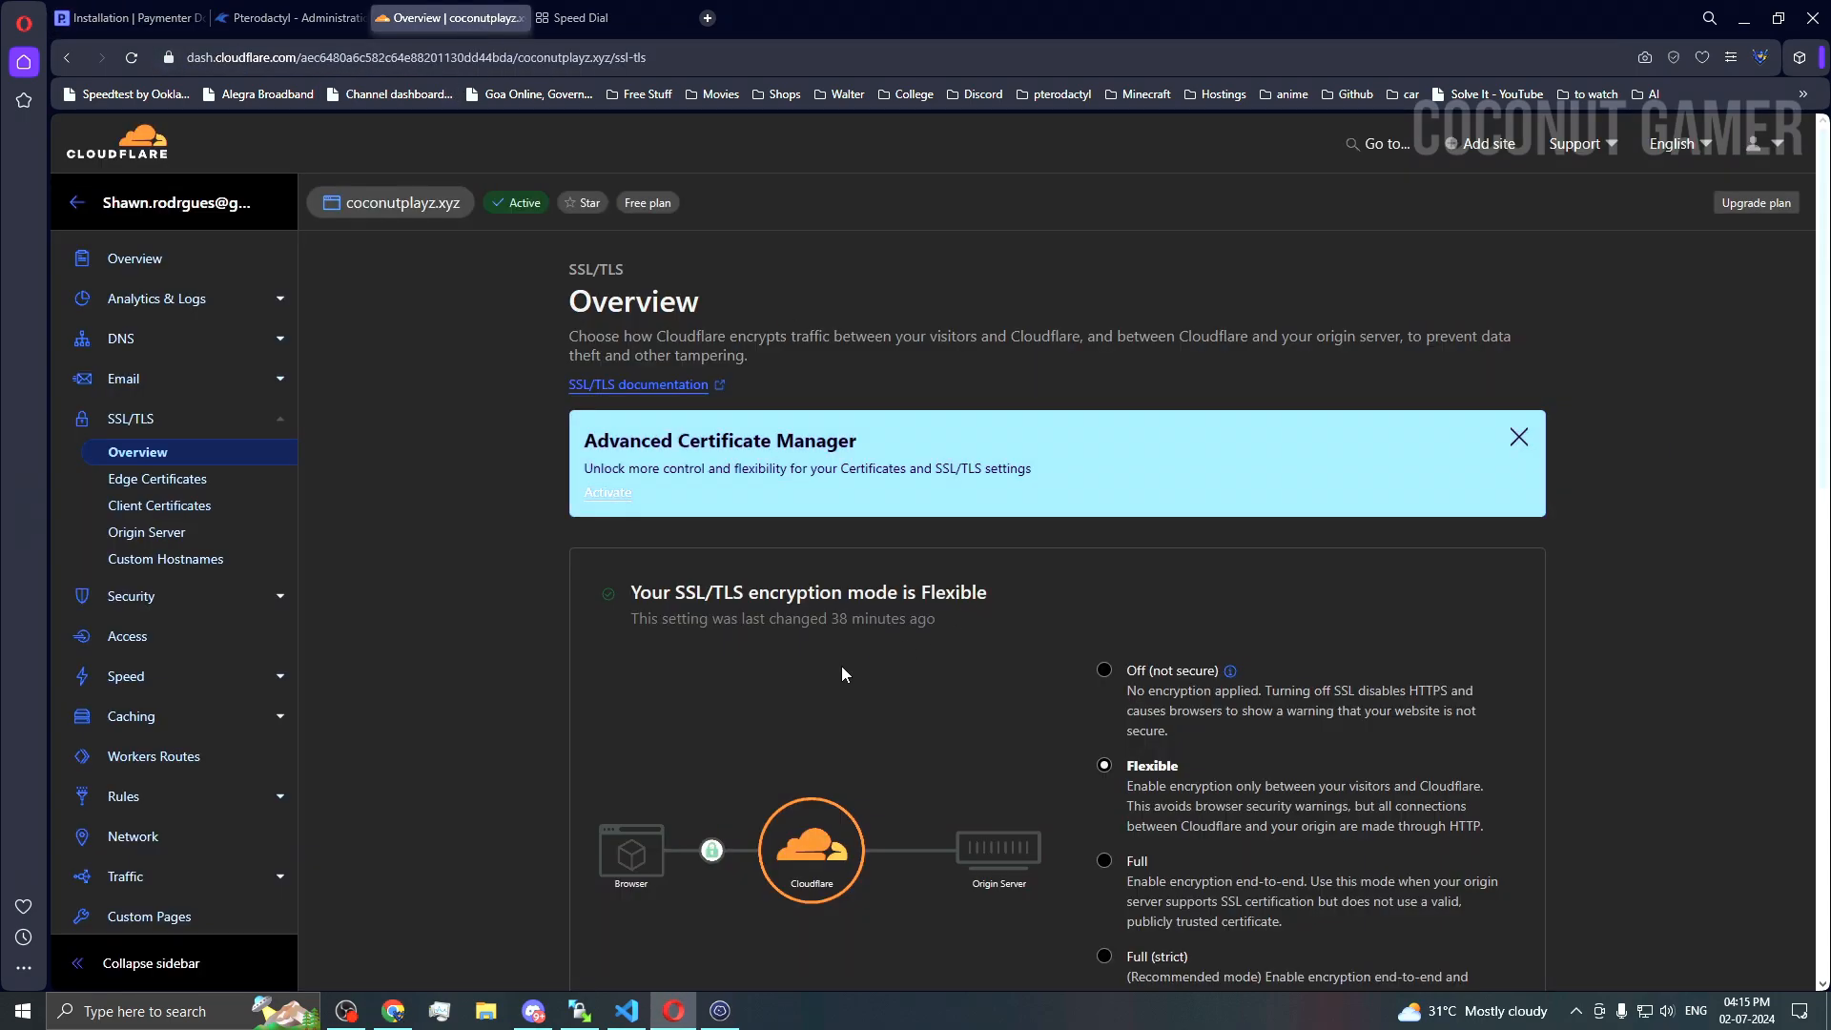
Step: Create A record 'billing' with IPv4 193.23.126.125, proxying off, and save it
left_click(192, 347)
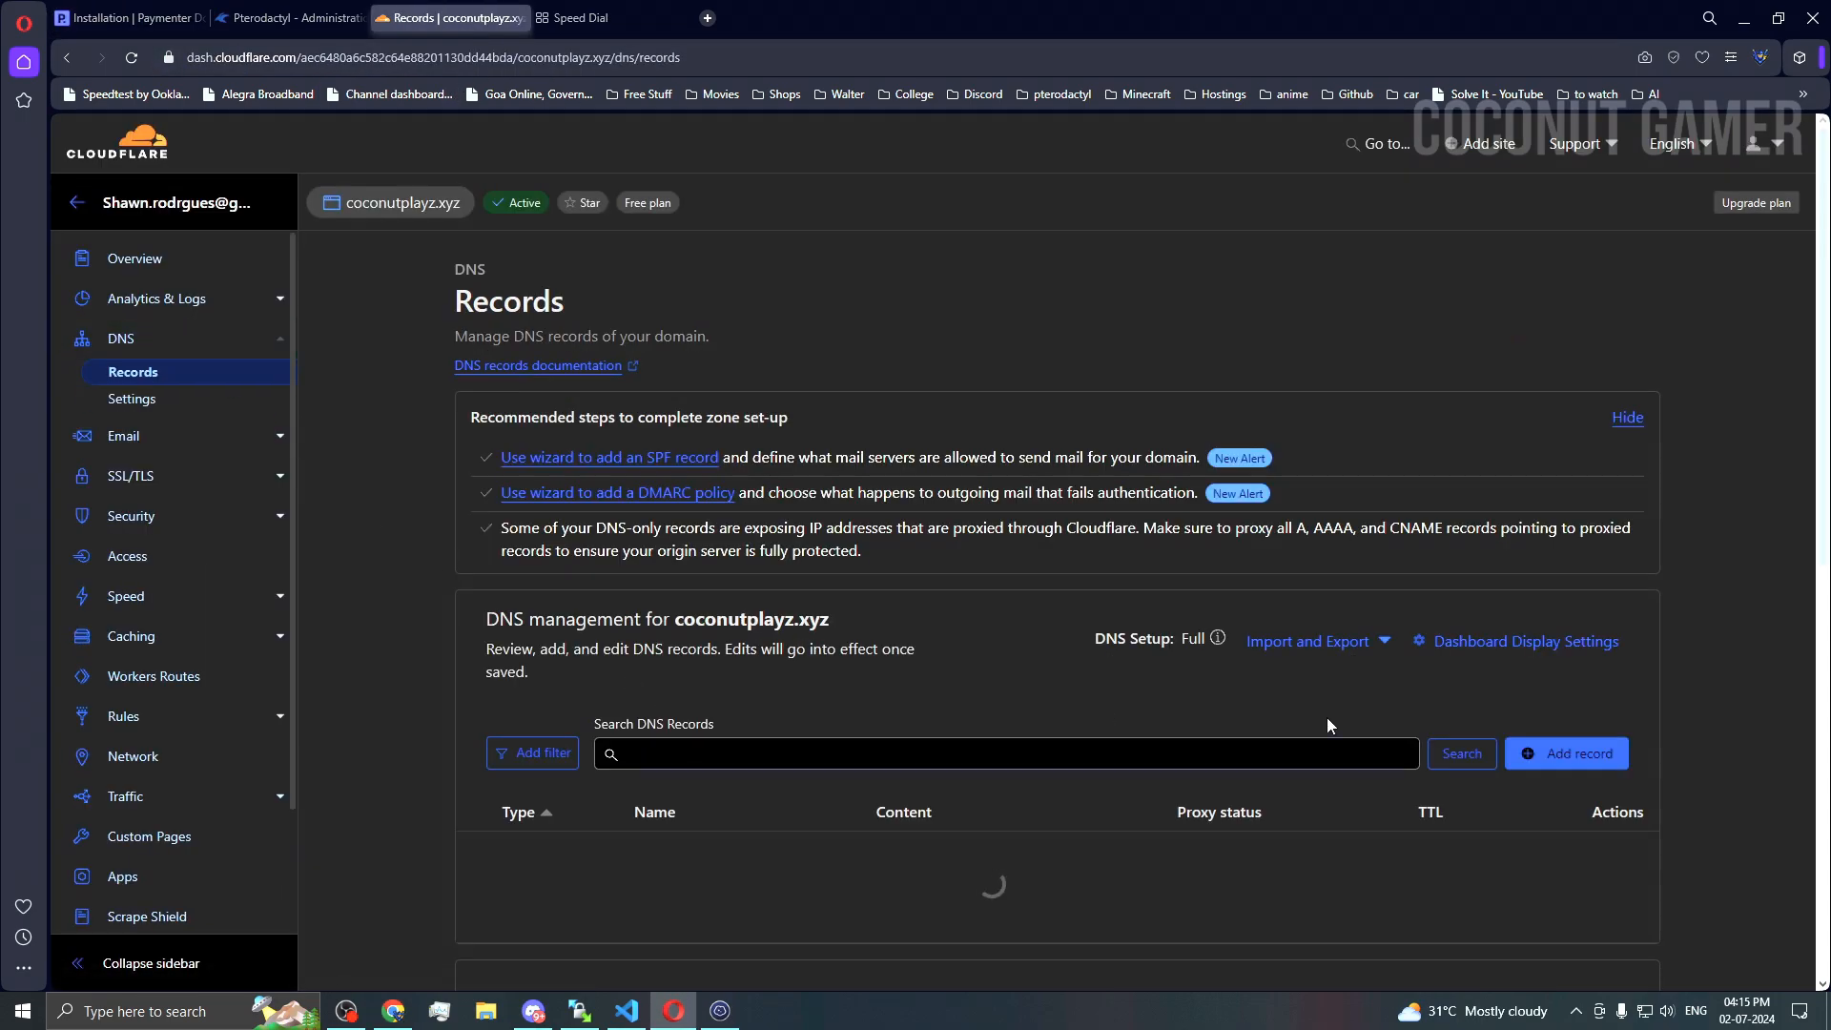
scroll(1331, 719, "down", 3)
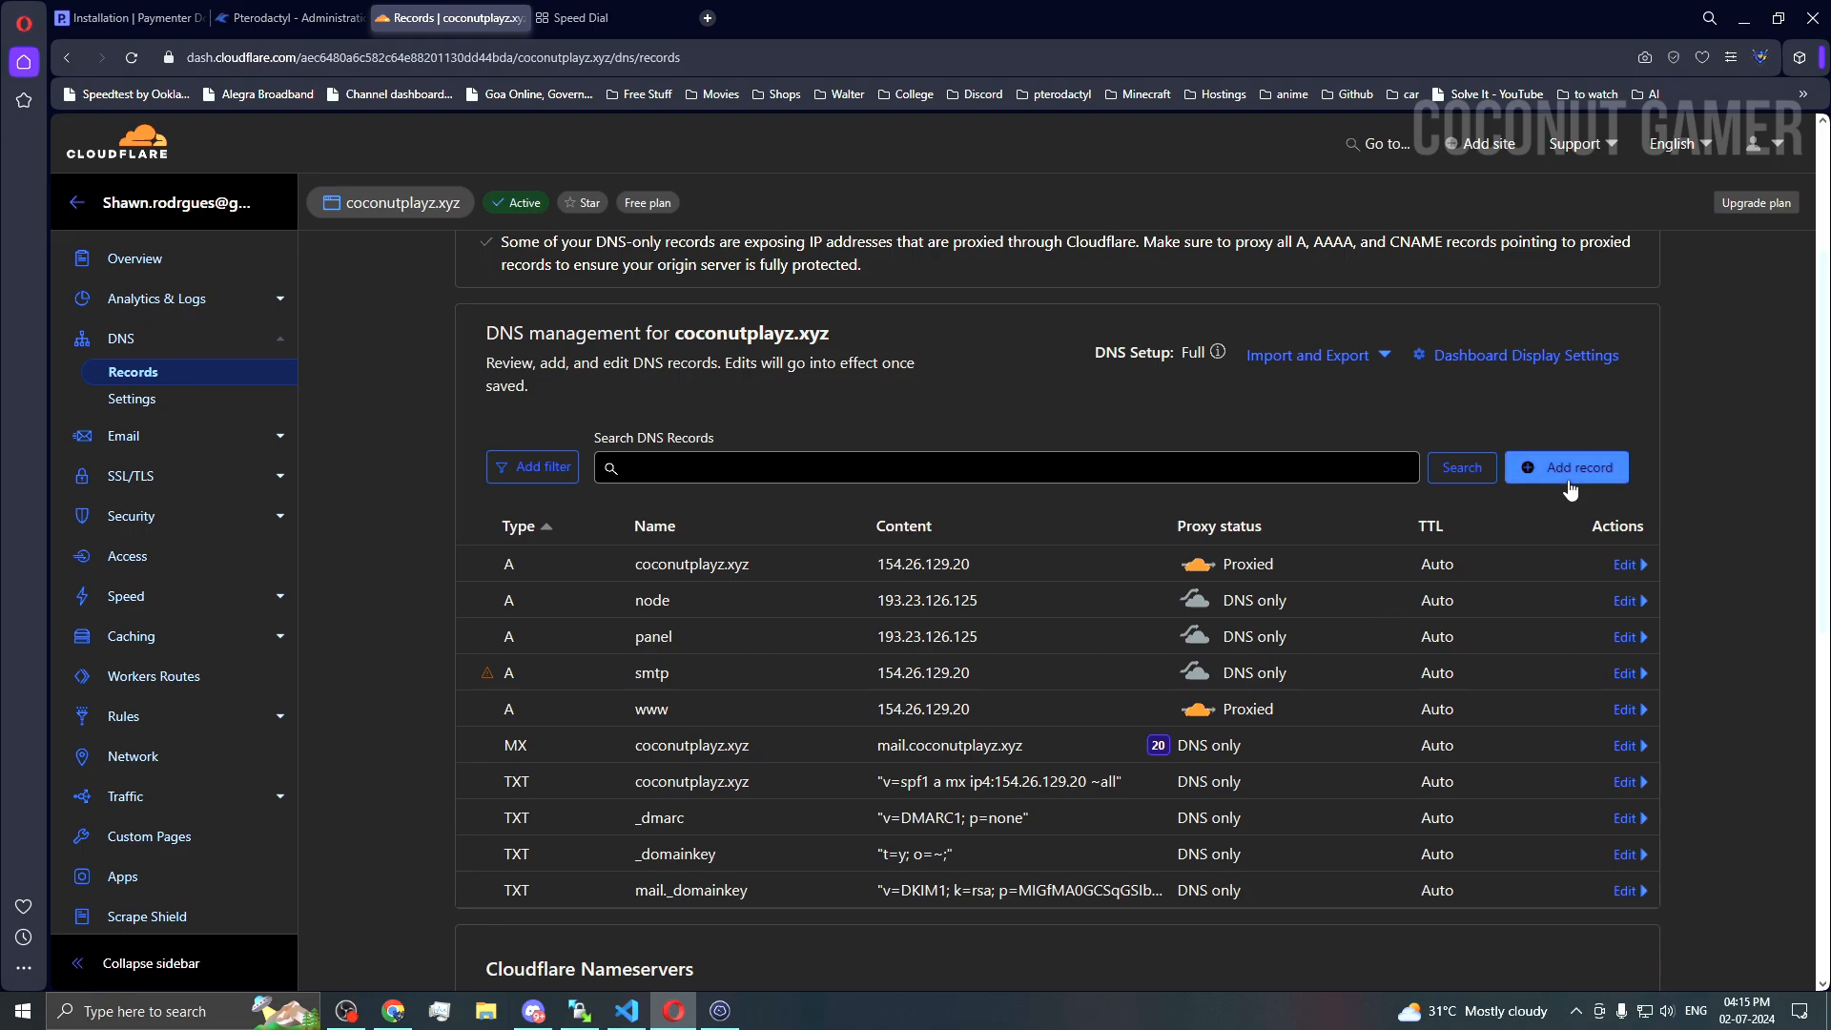
left_click(1611, 467)
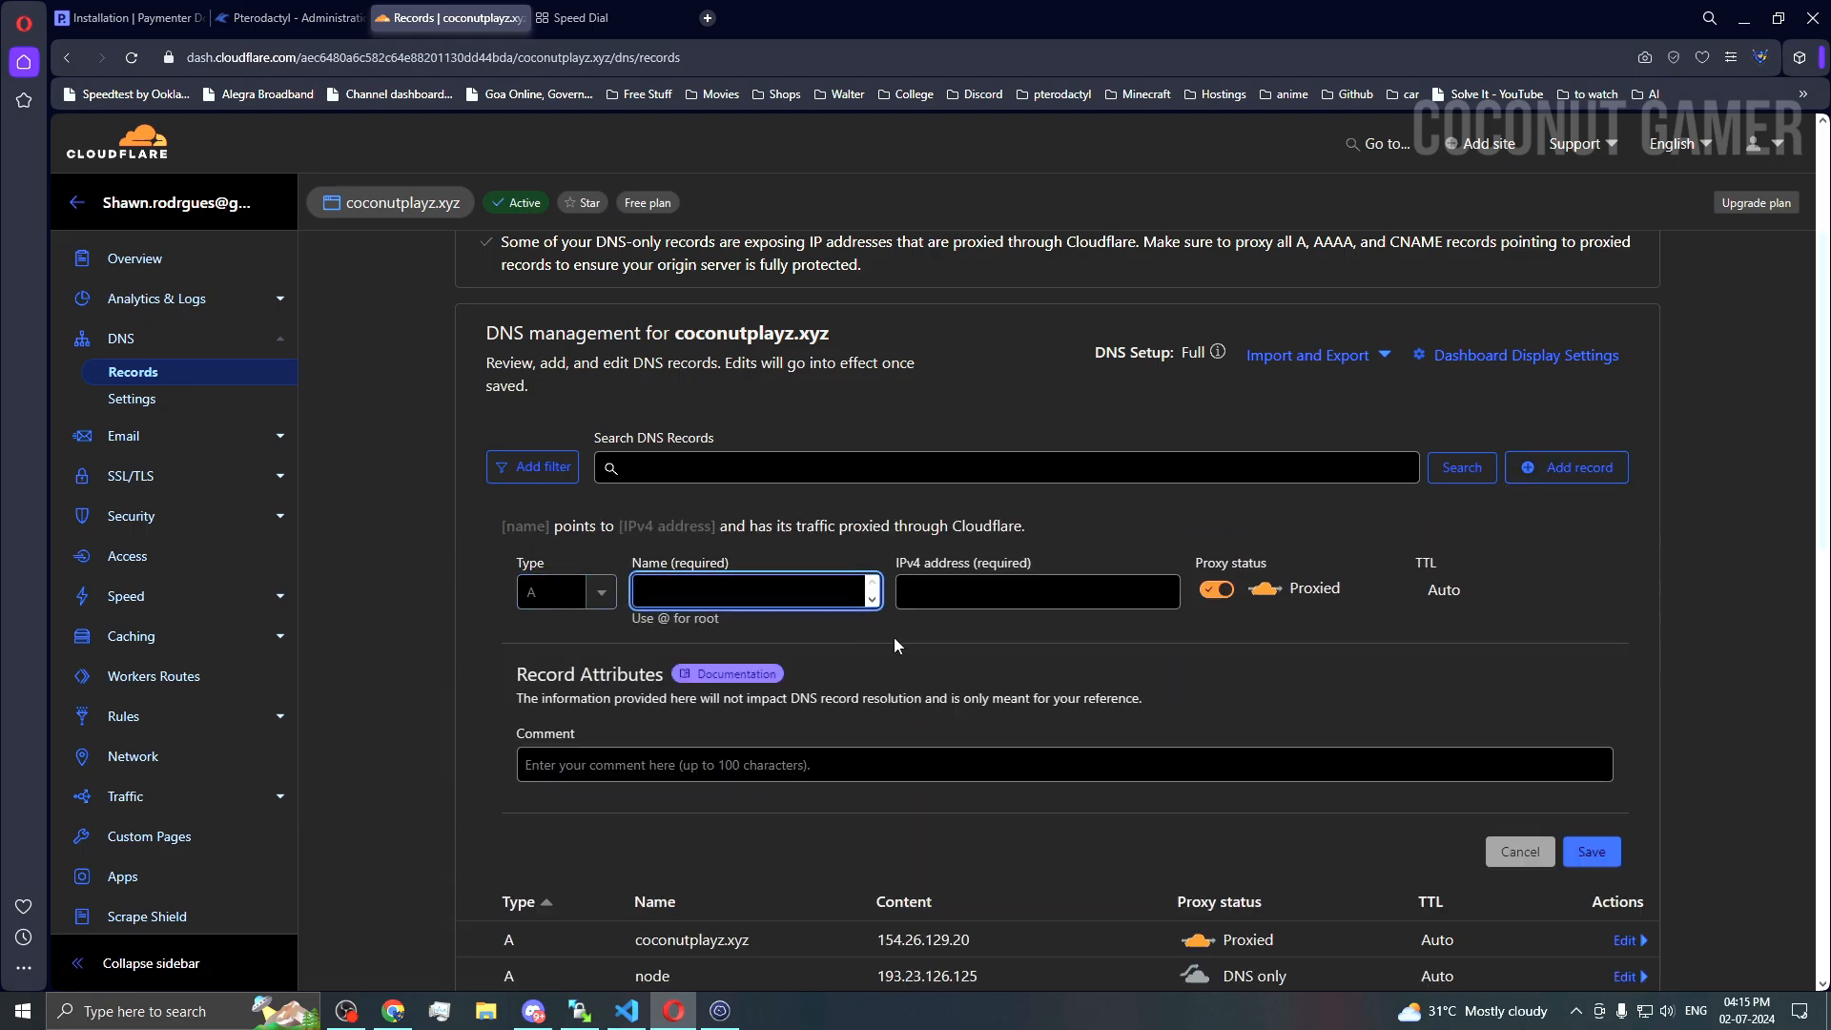
type("billing")
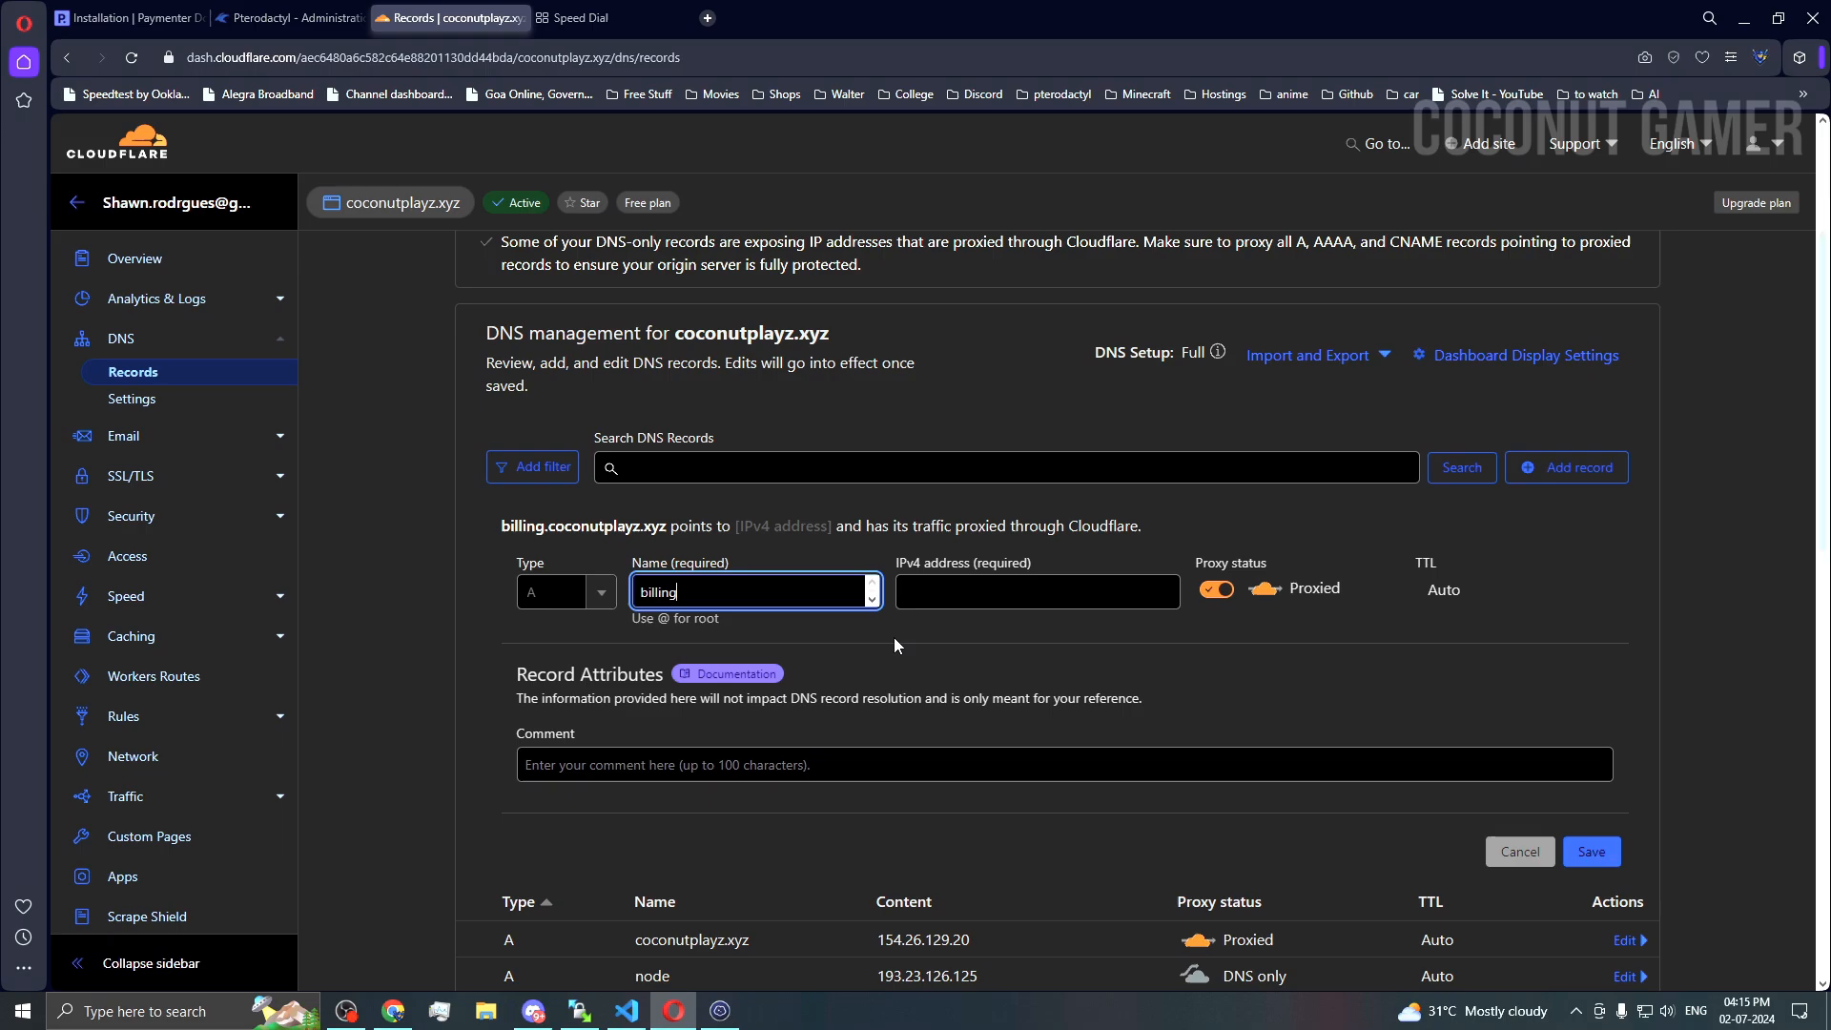
left_click(953, 593)
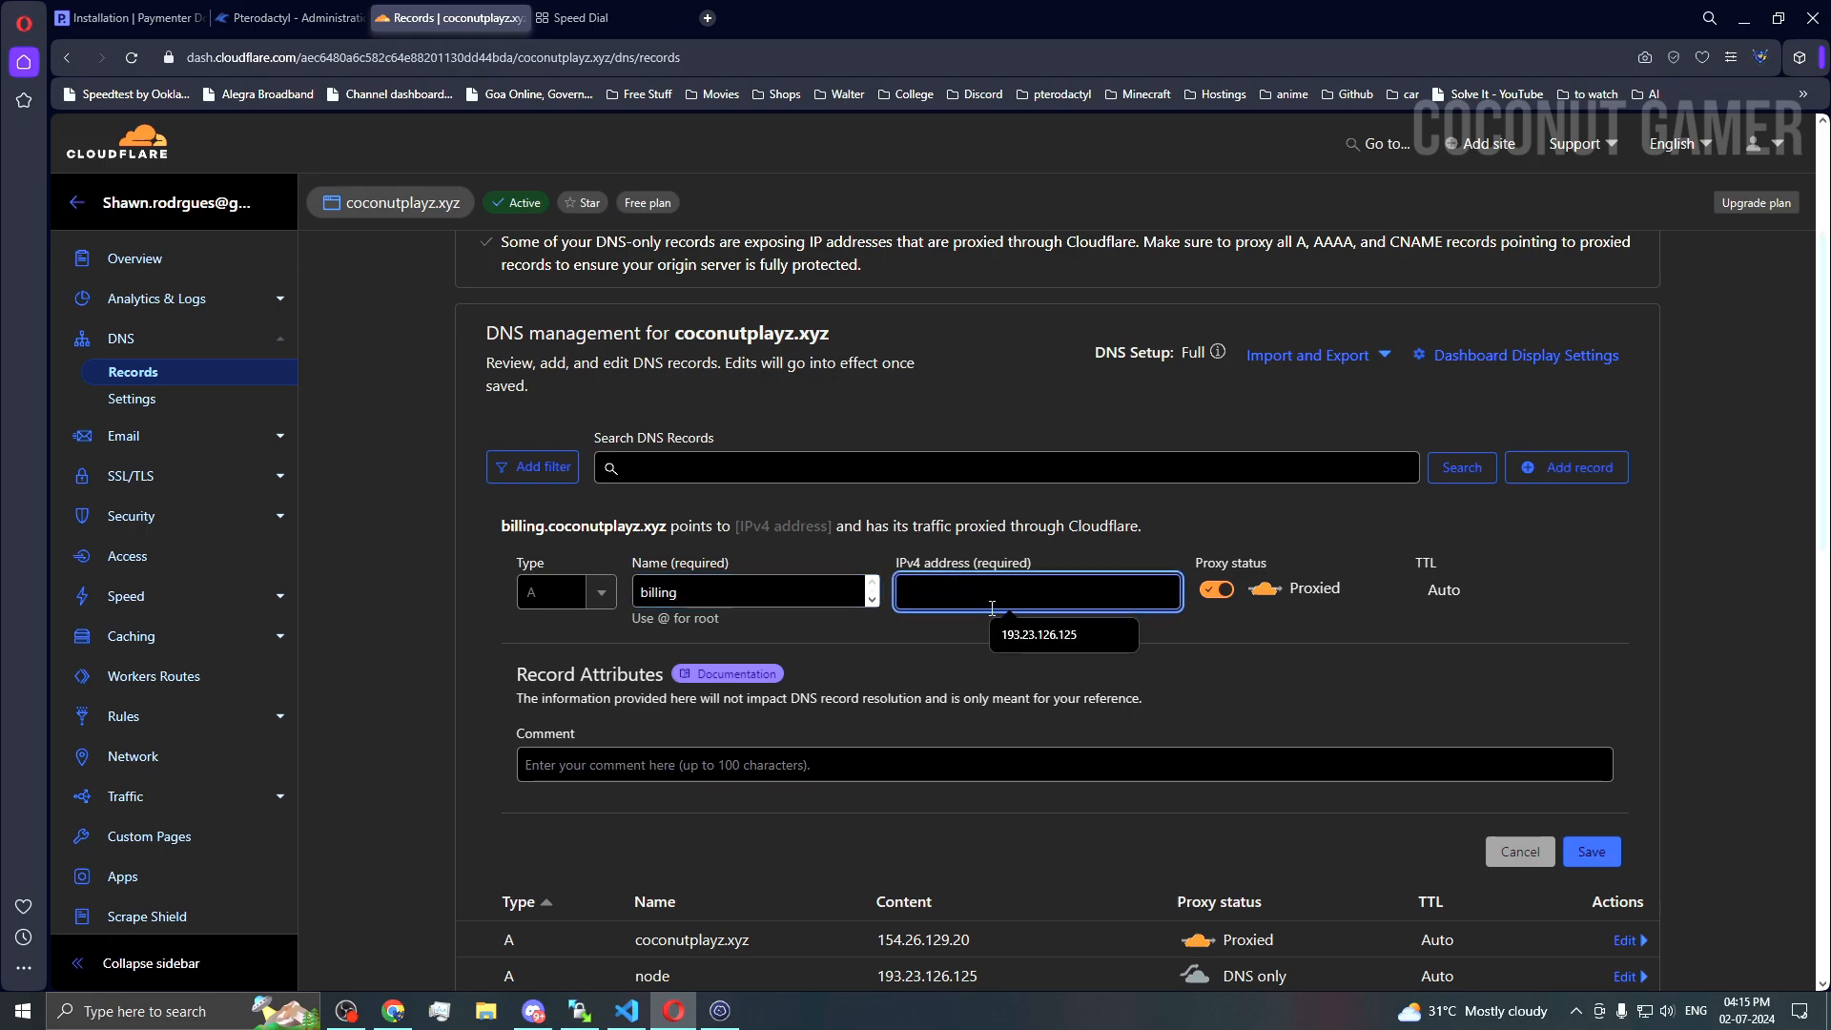
left_click(1216, 590)
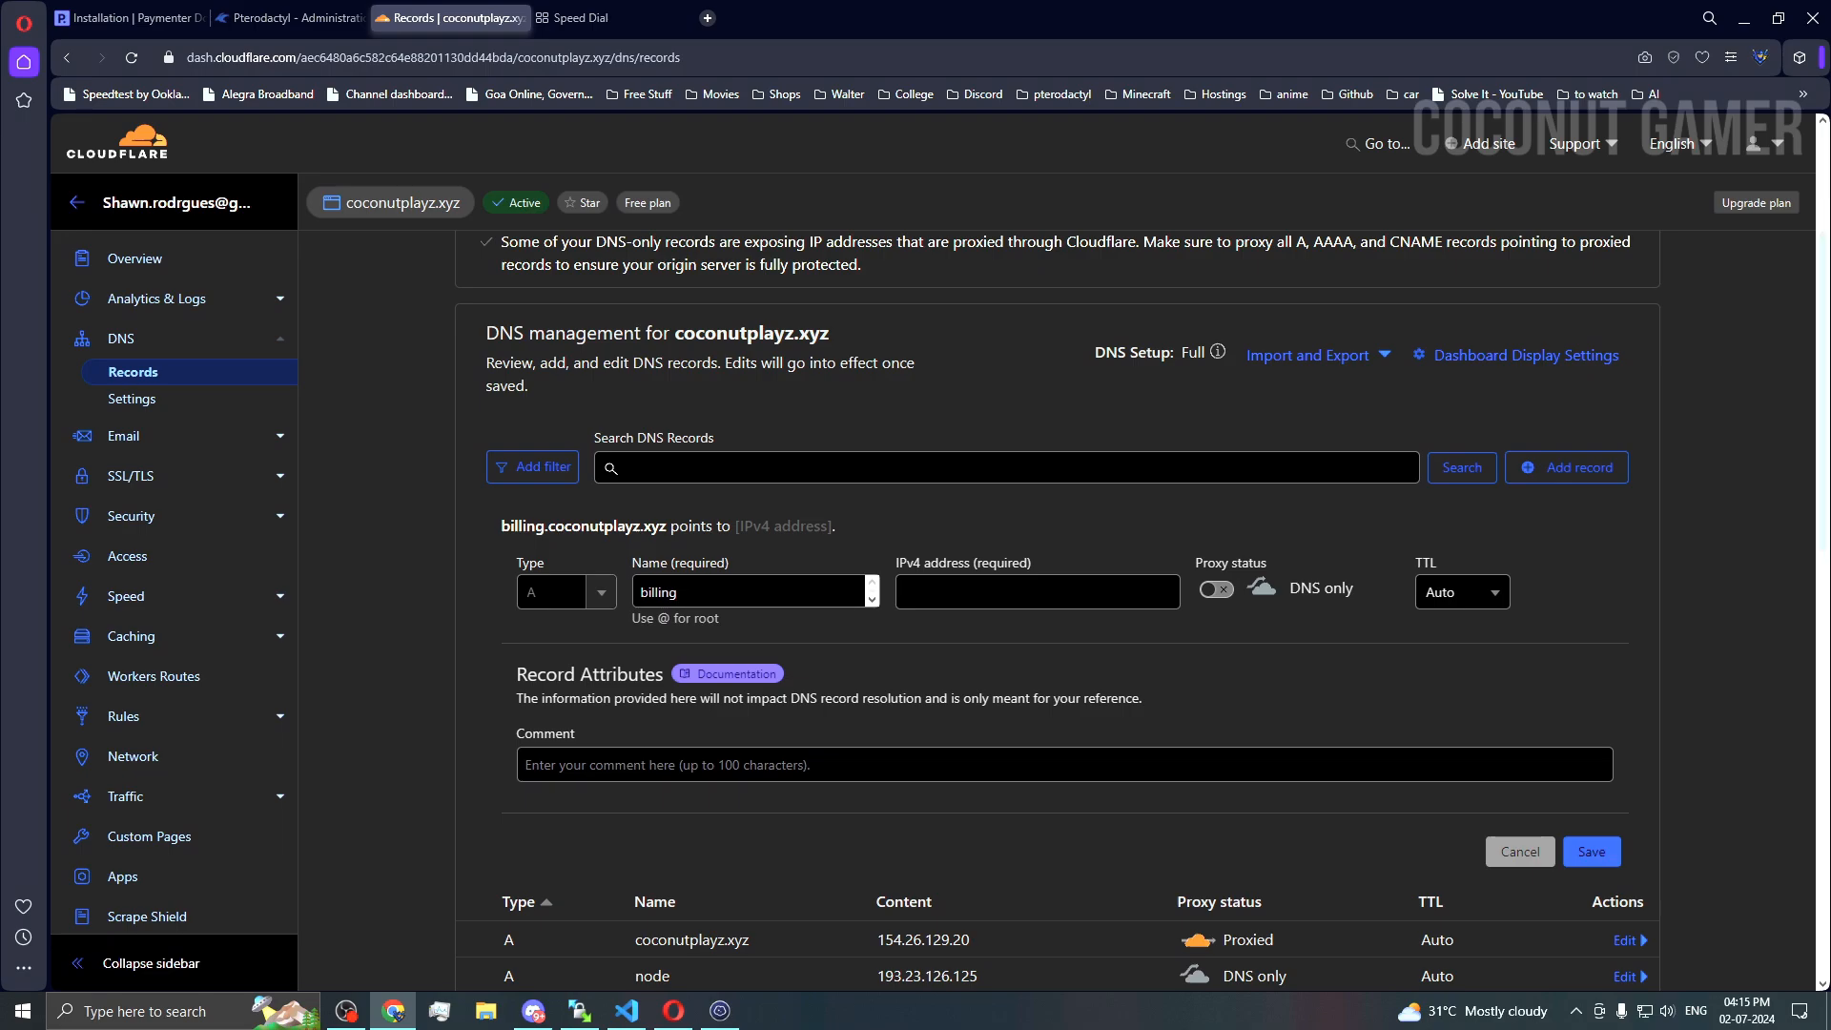
key("Tab")
key("Down")
key("Return")
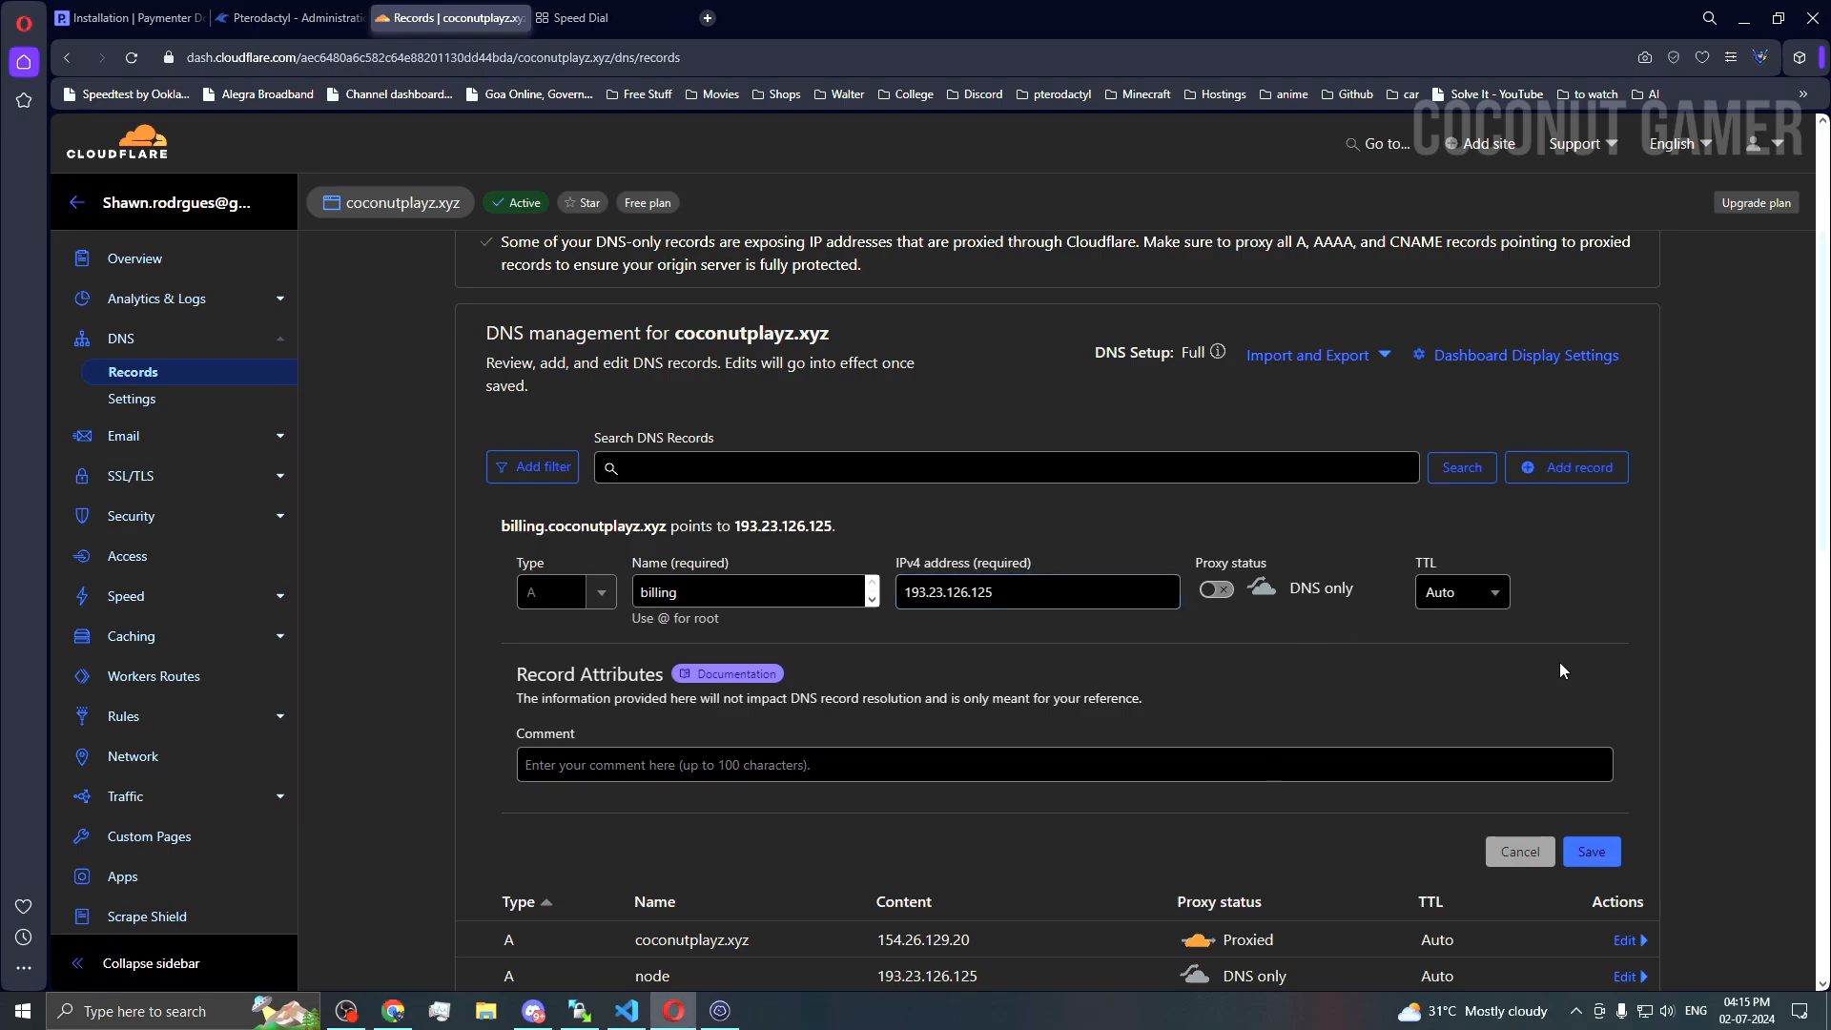
left_click(1592, 851)
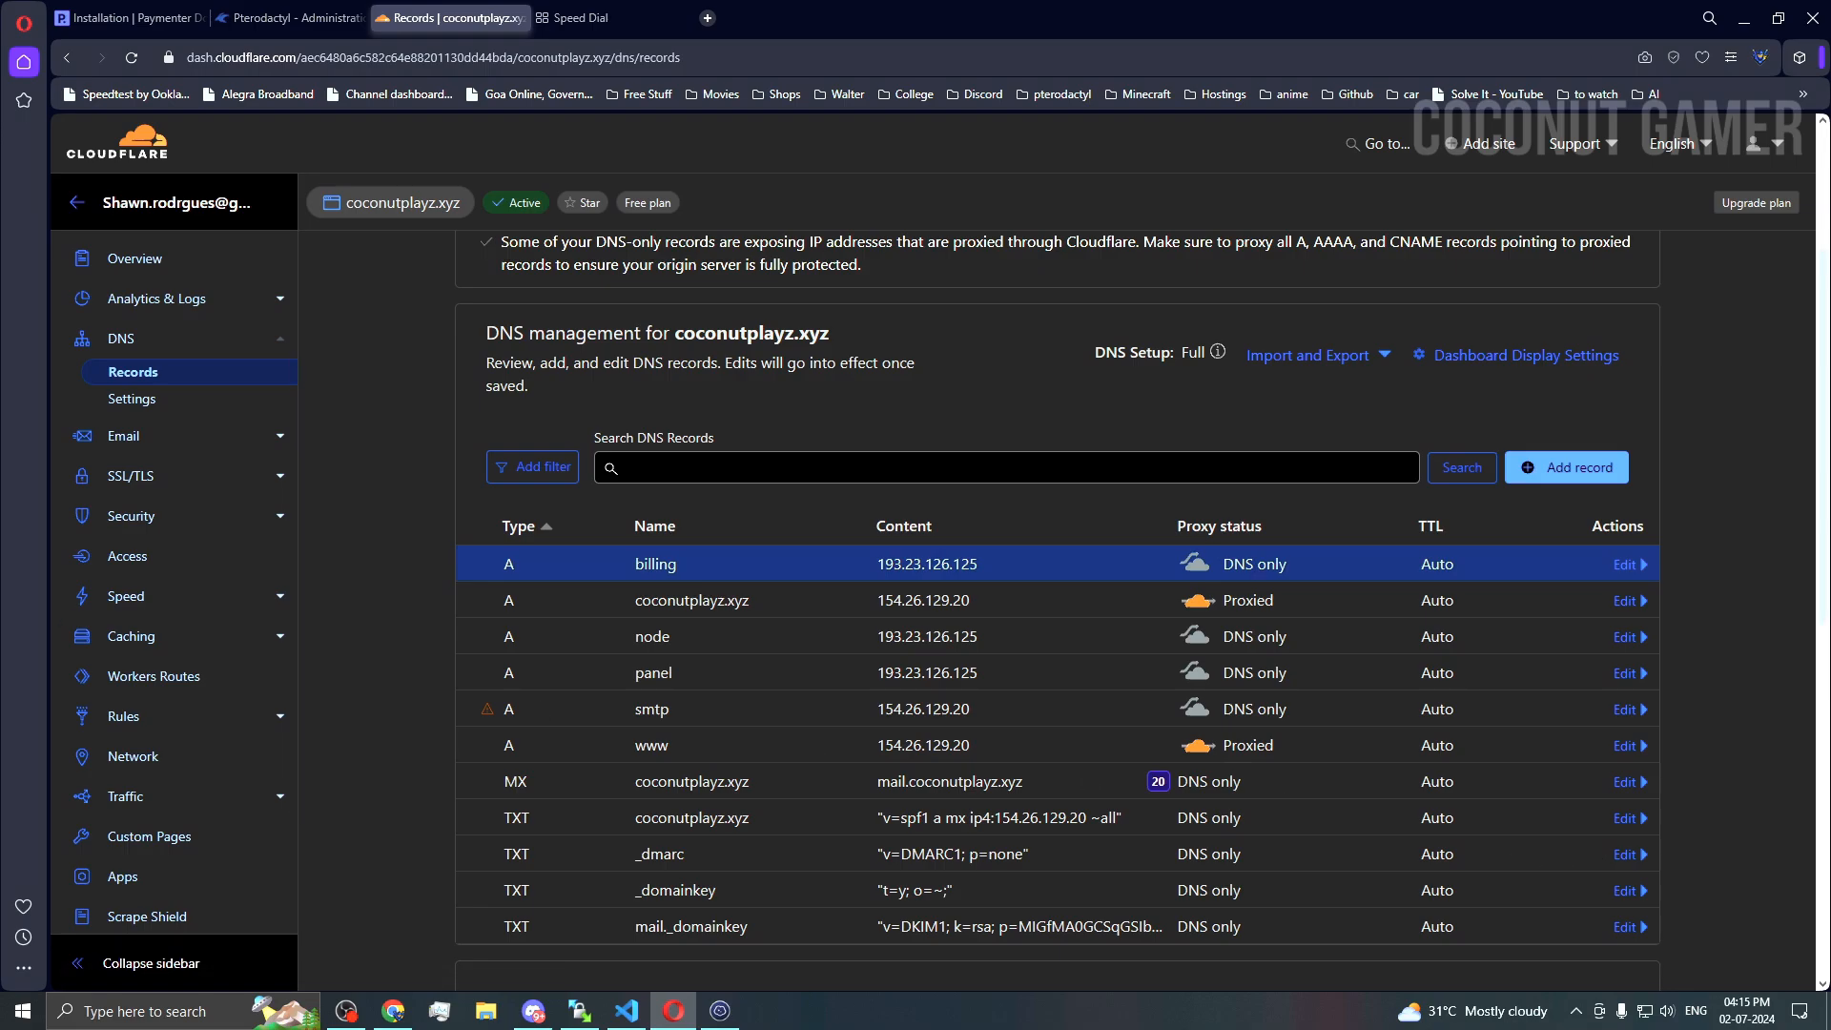
Step: Read through the docs' dependency section and bring up the root SSH session on Ubuntu 20.04.6
key("alt+Tab")
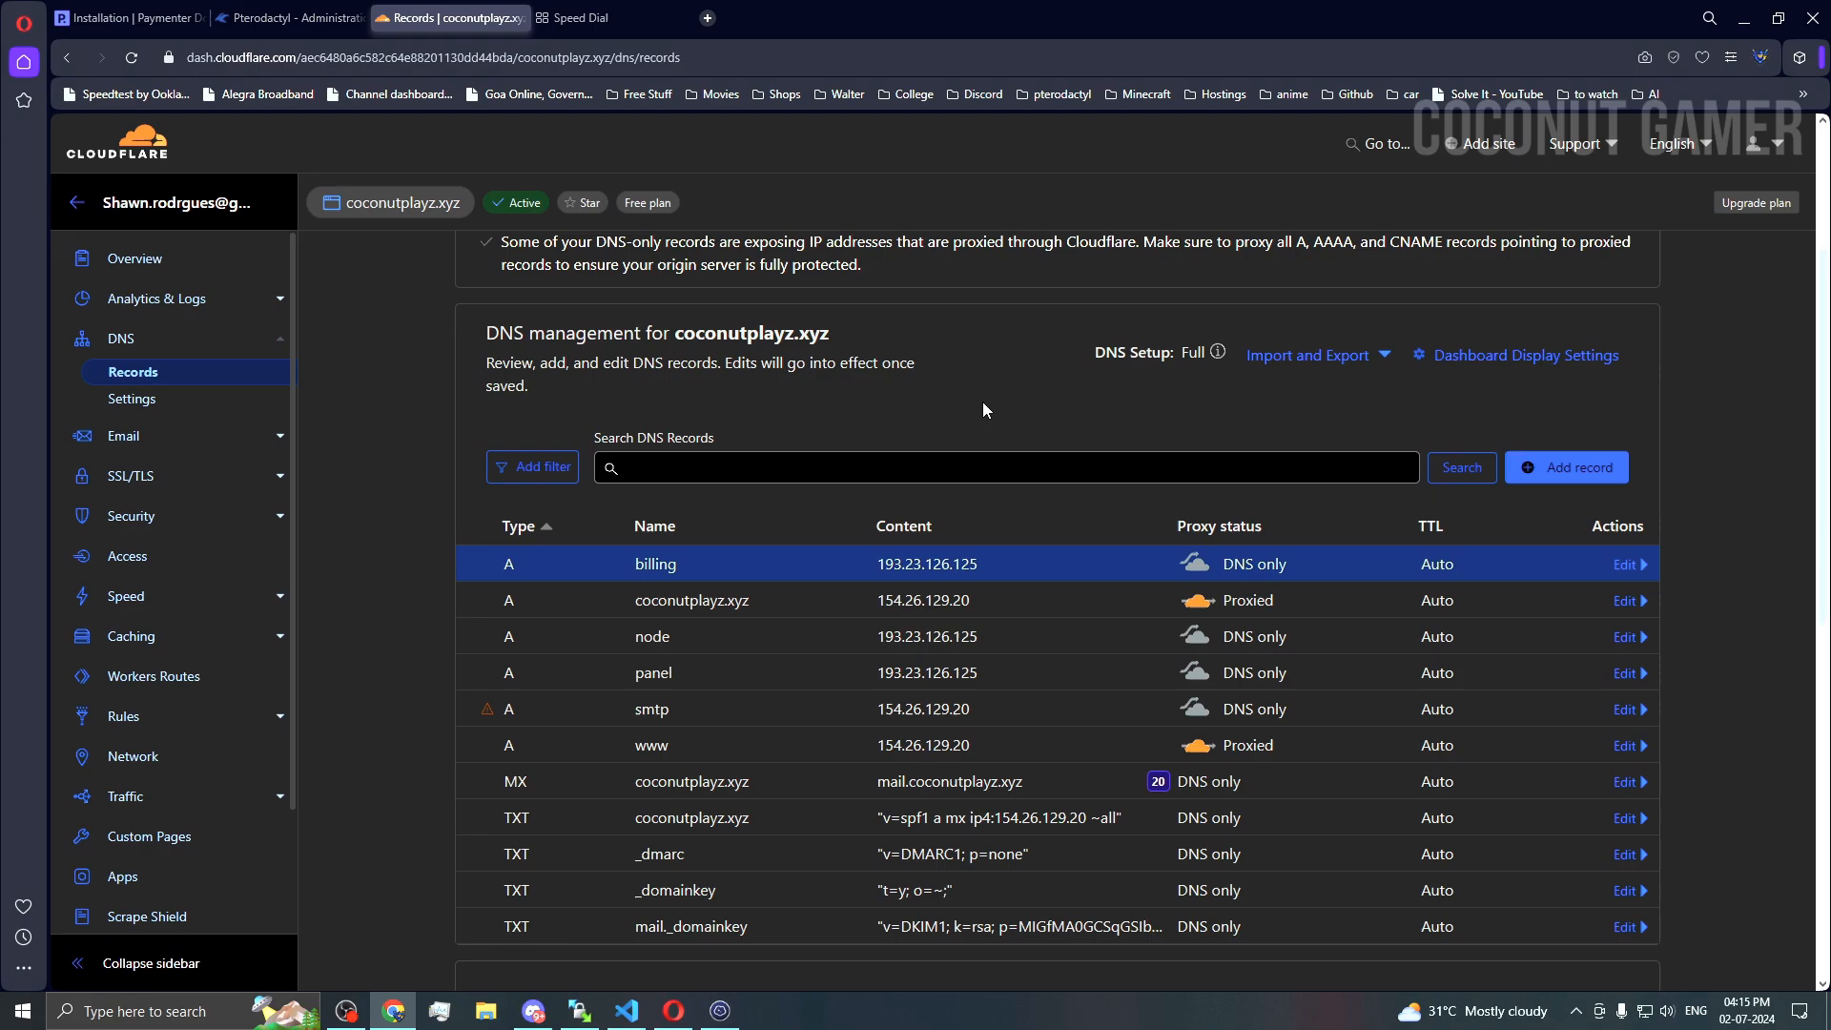
left_click(129, 17)
scroll(779, 851, "down", 4)
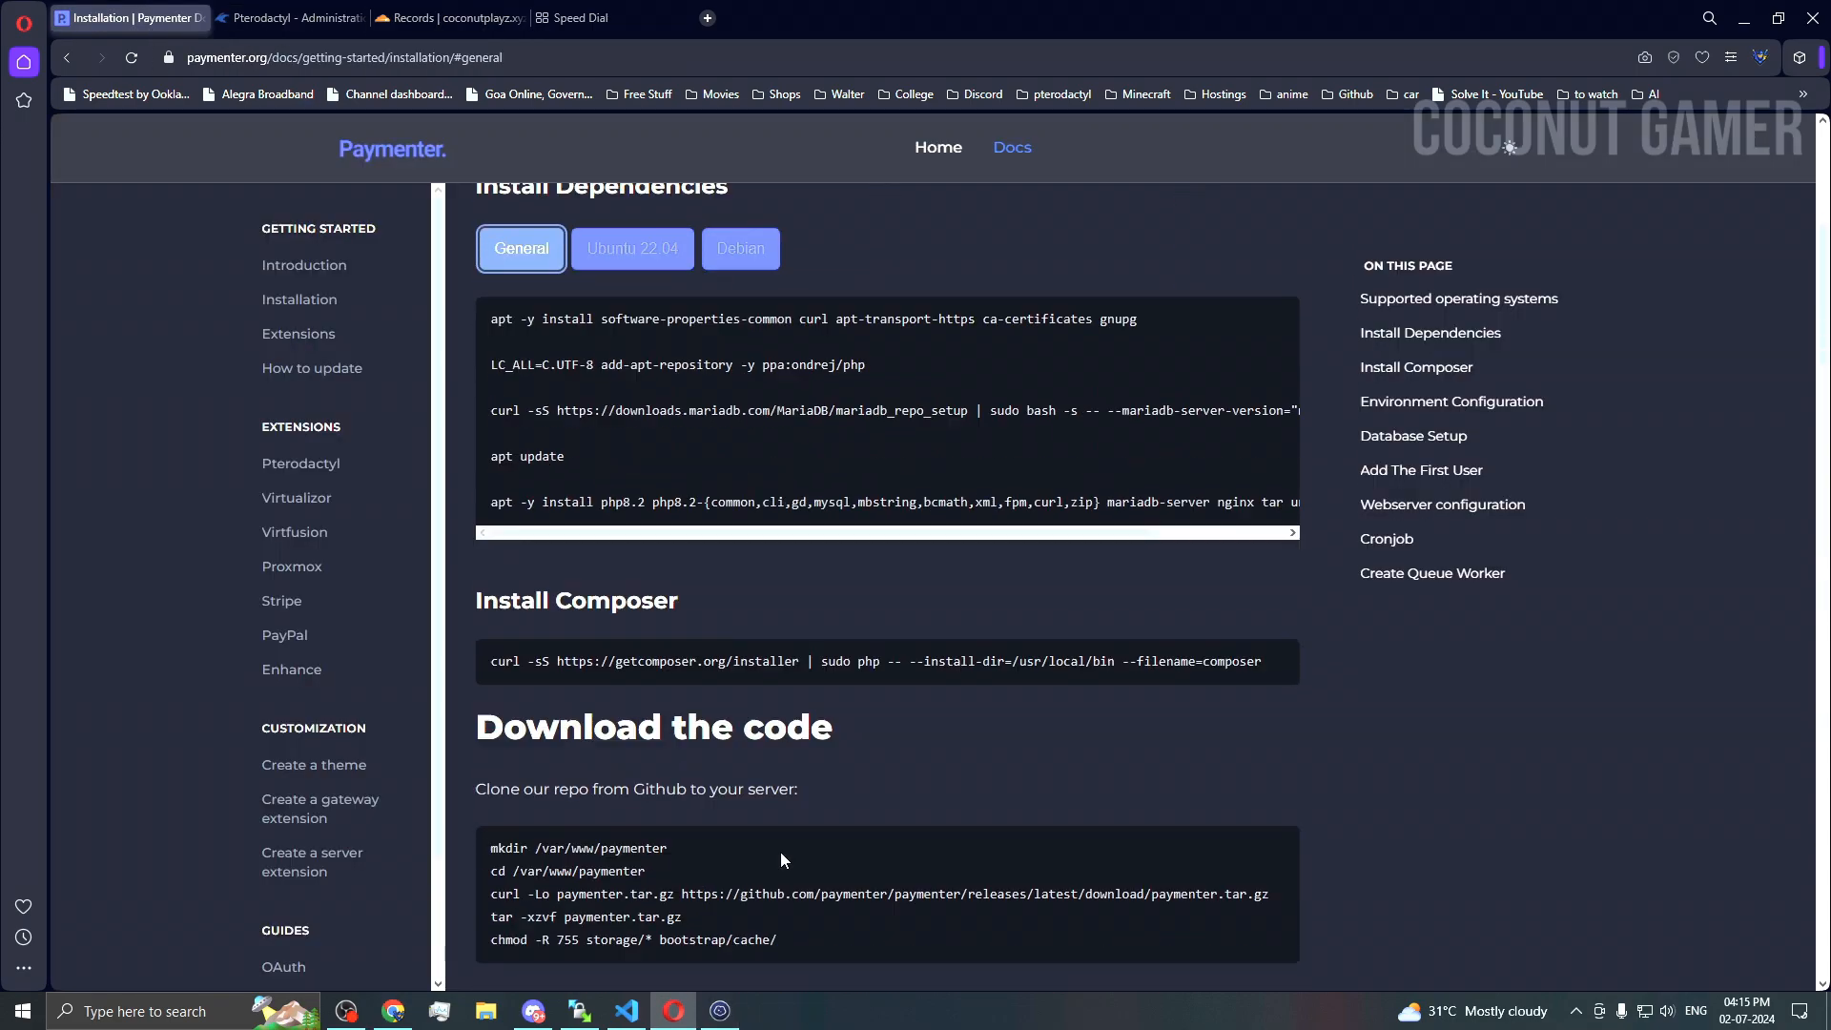
scroll(774, 501, "up", 2)
left_click(720, 1013)
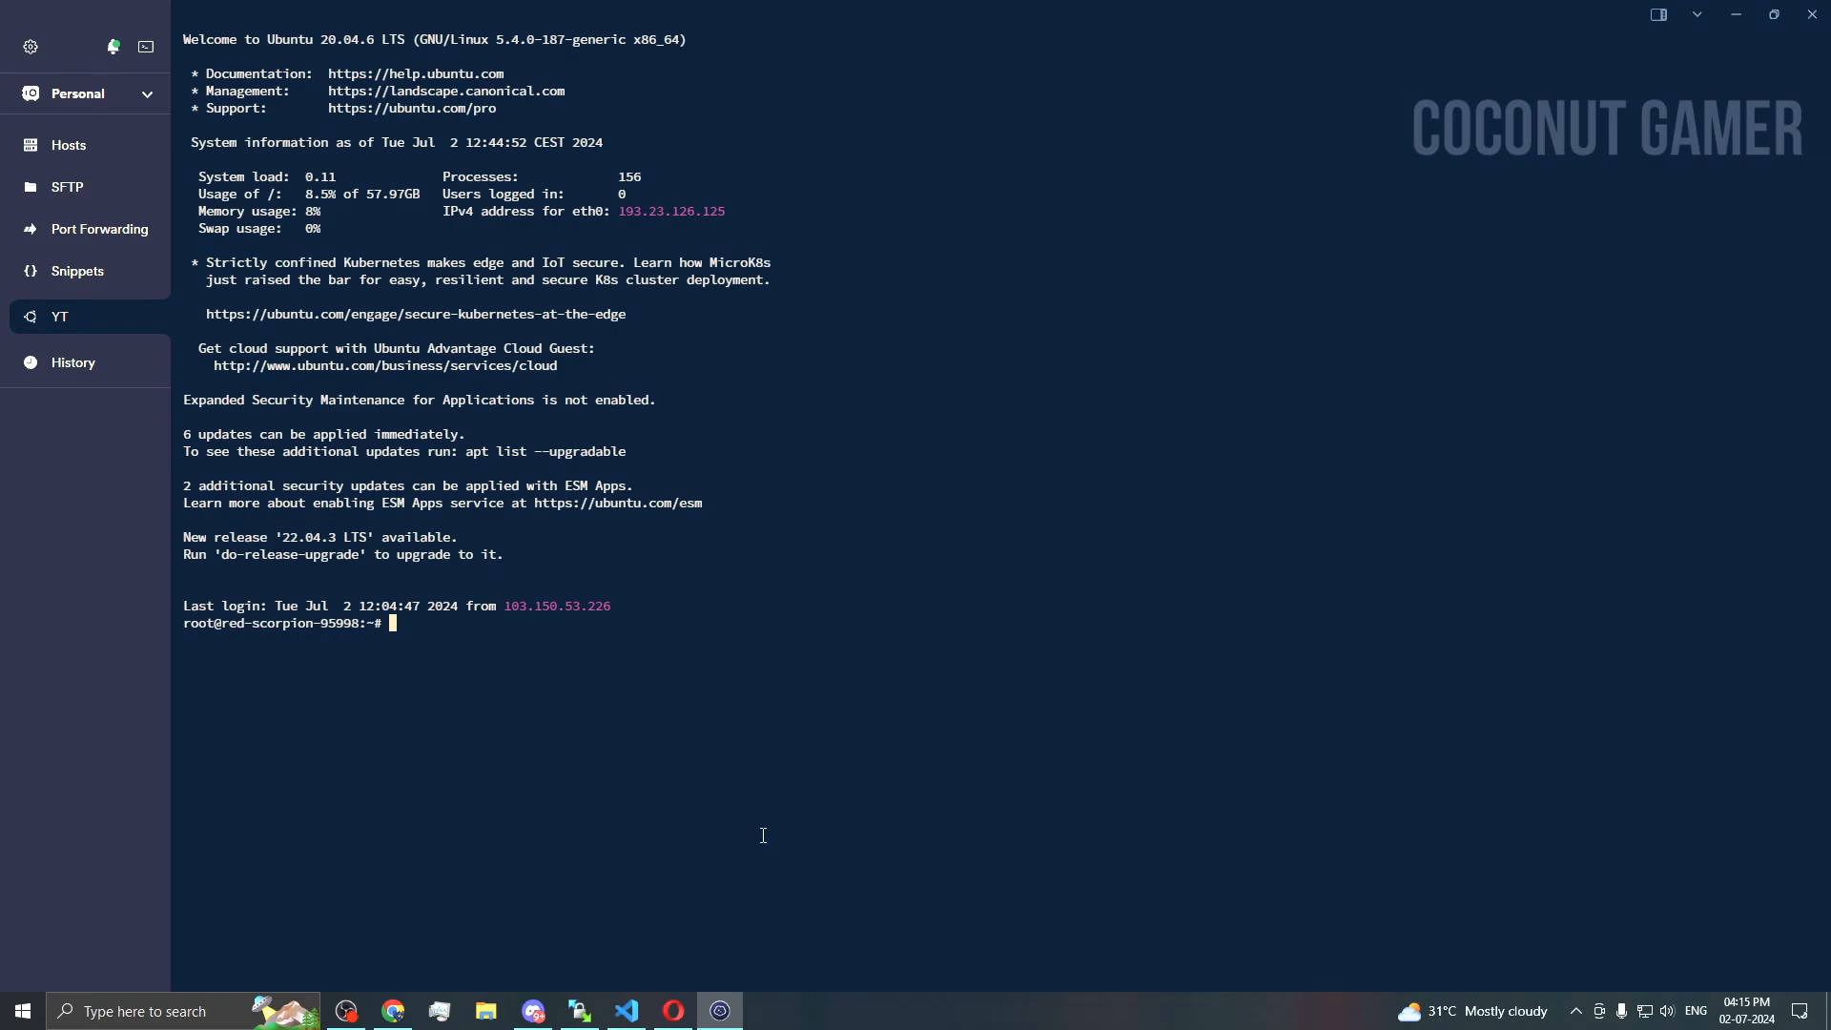
left_click(673, 1010)
scroll(681, 561, "up", 1)
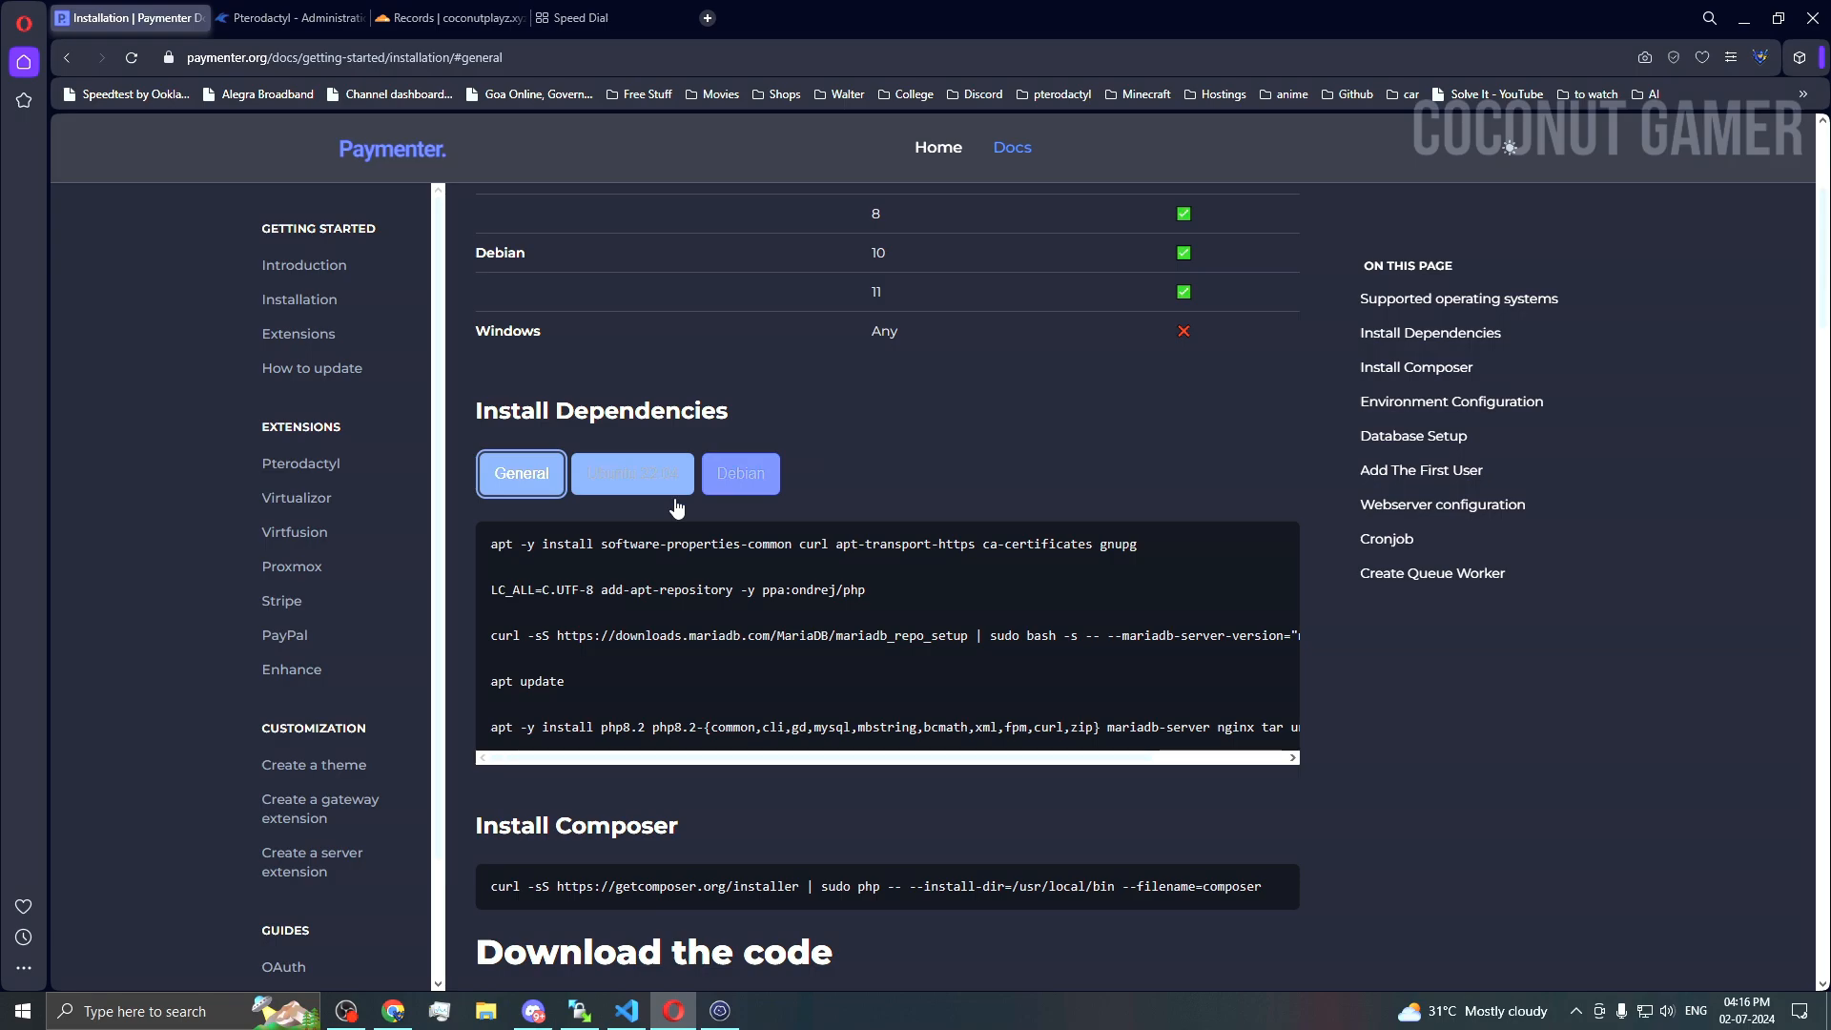
scroll(1354, 698, "down", 2)
scroll(1354, 698, "up", 5)
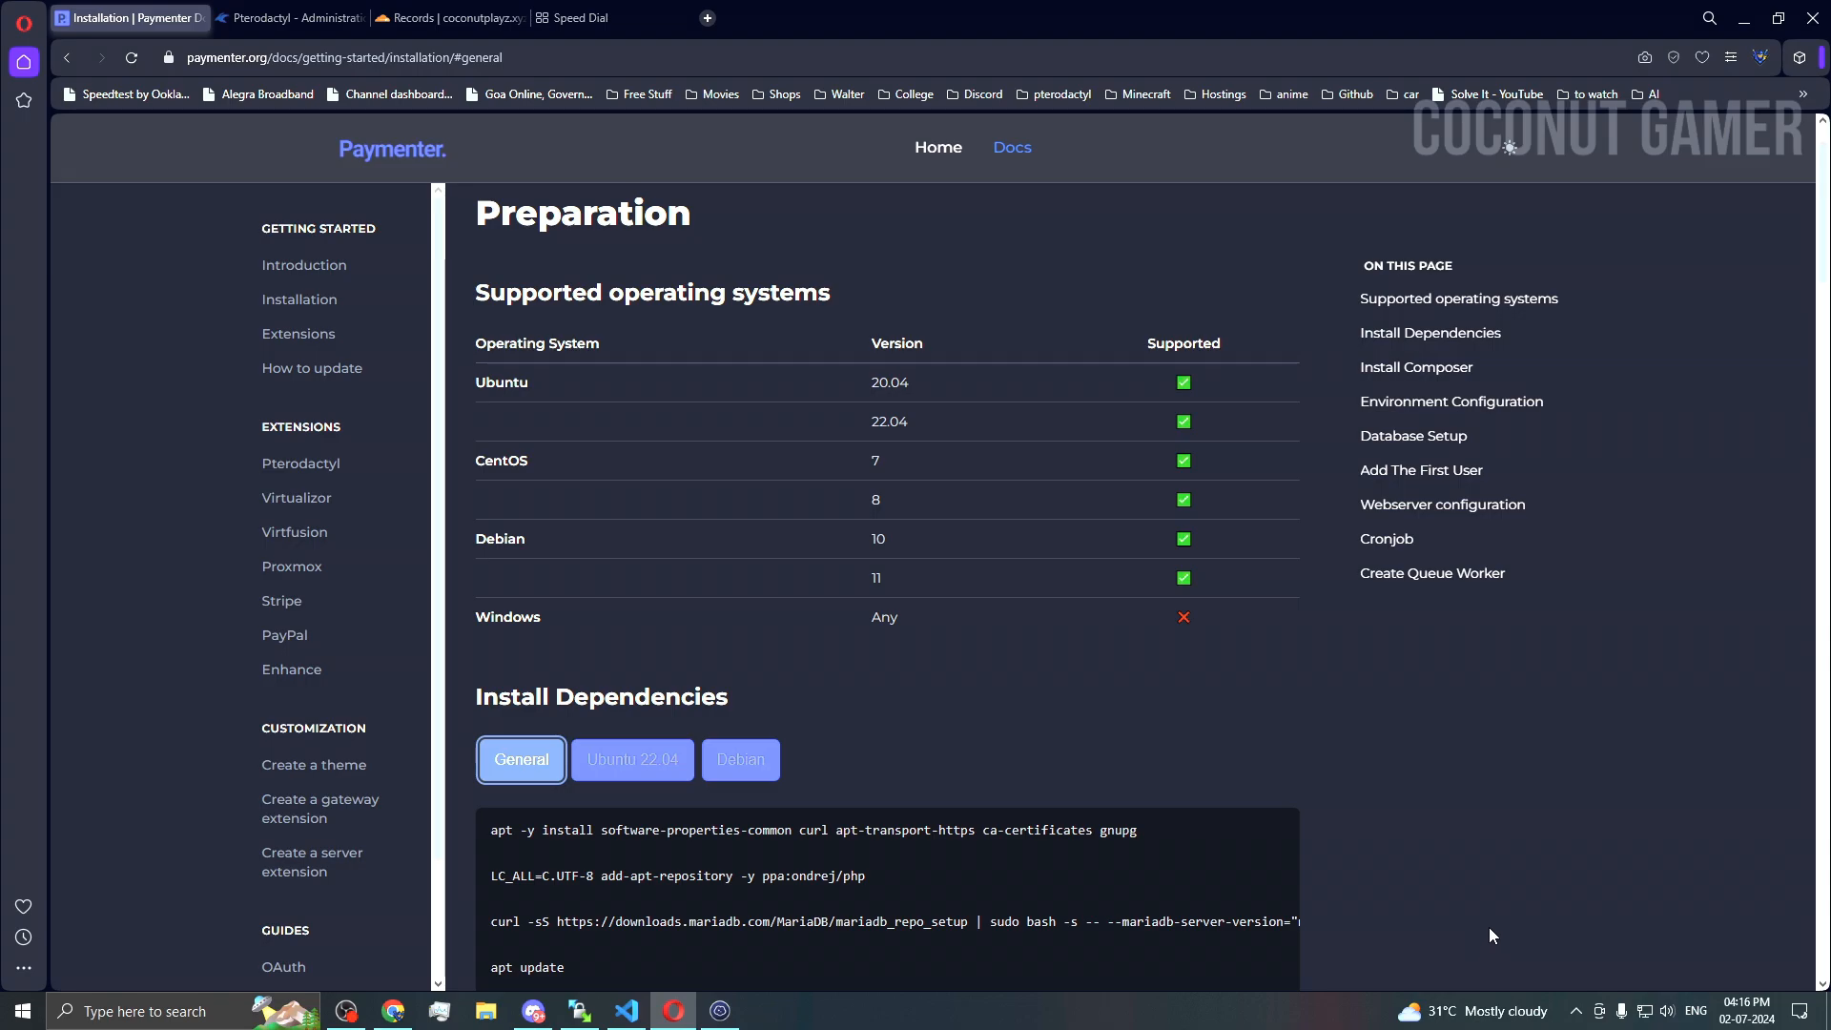
scroll(1489, 926, "down", 3)
key("alt+Tab")
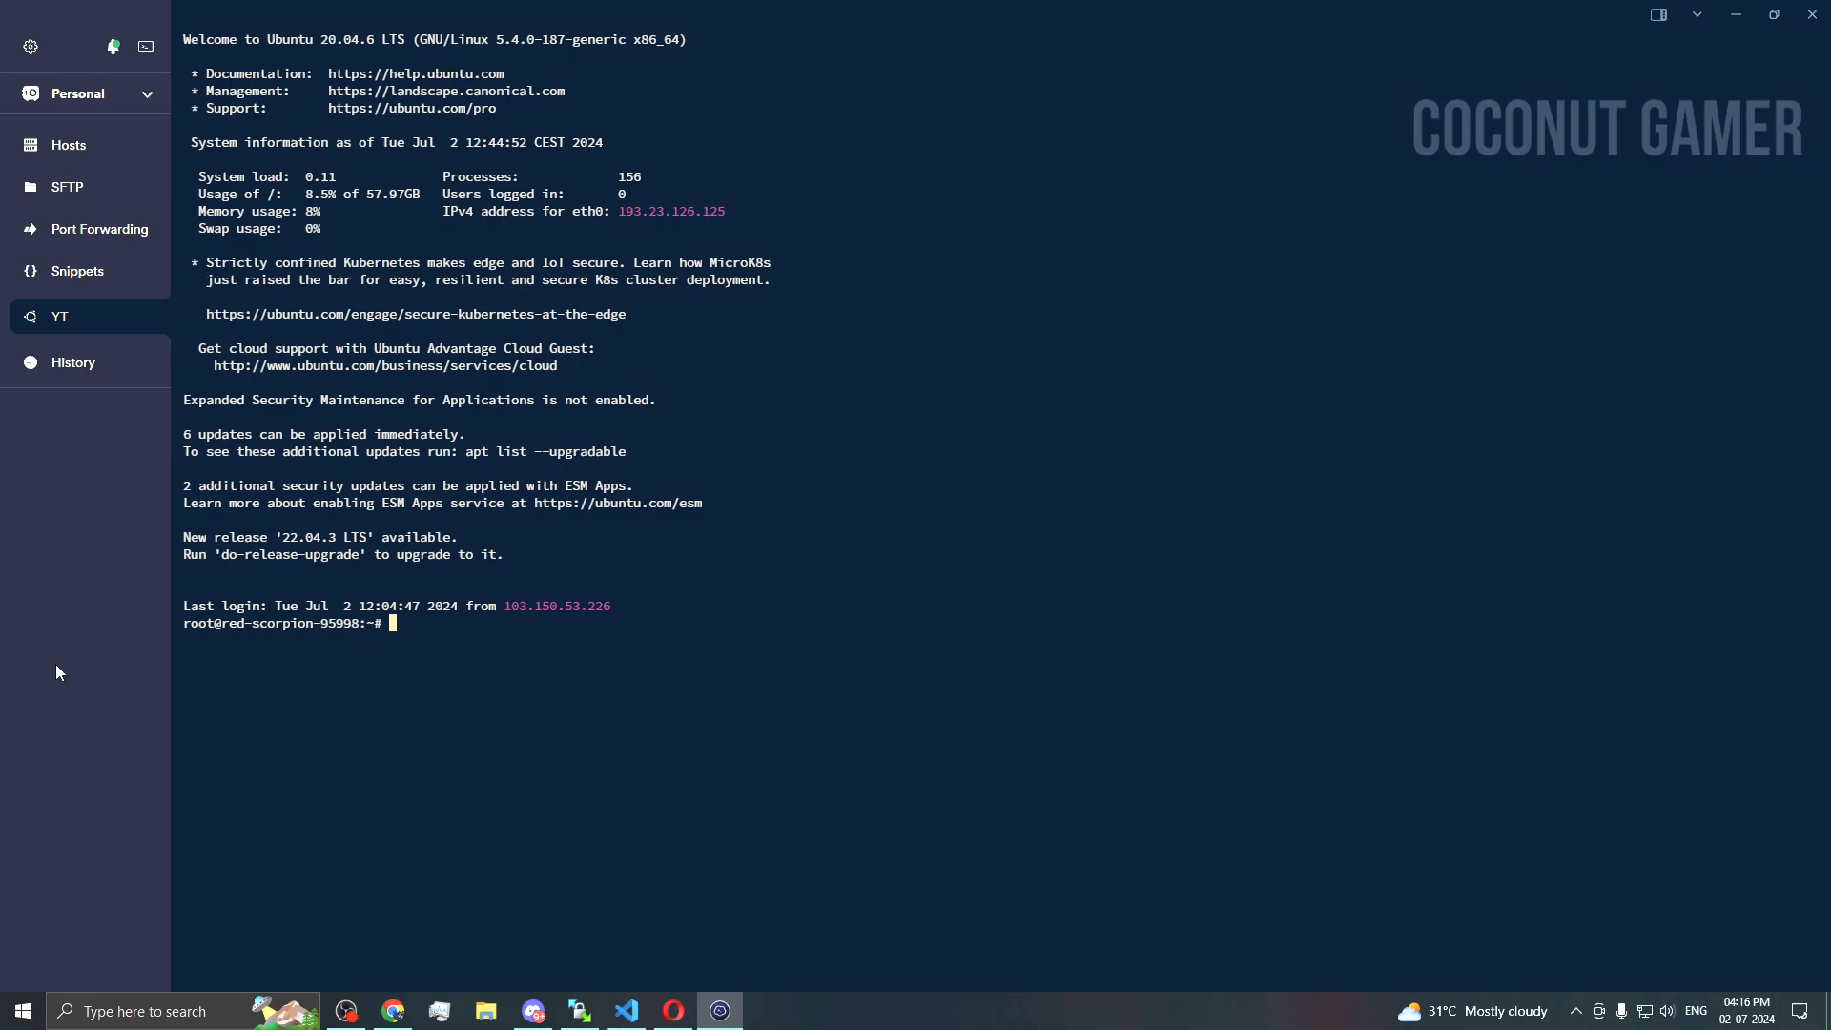
key("alt+Tab")
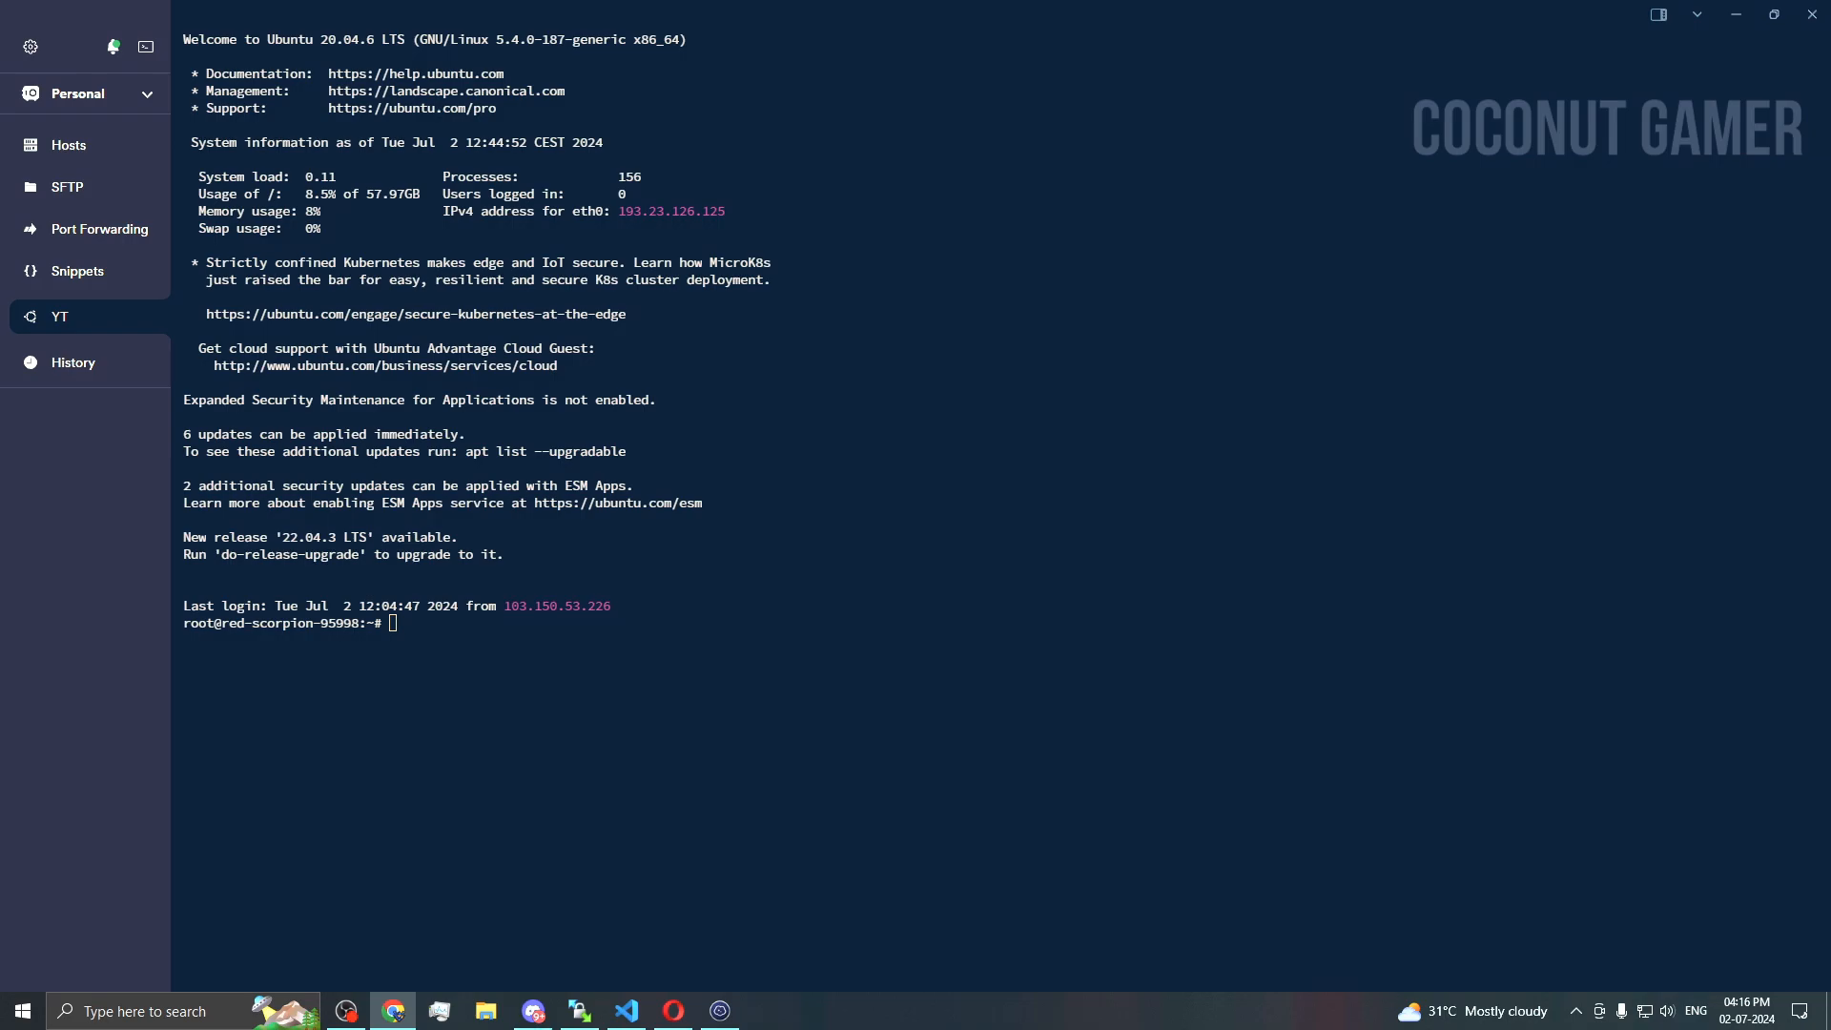
Step: Run screenfetch, then run the suggested 'apt install screenfetch' command
left_click(671, 708)
type("screenfetch")
key("Return")
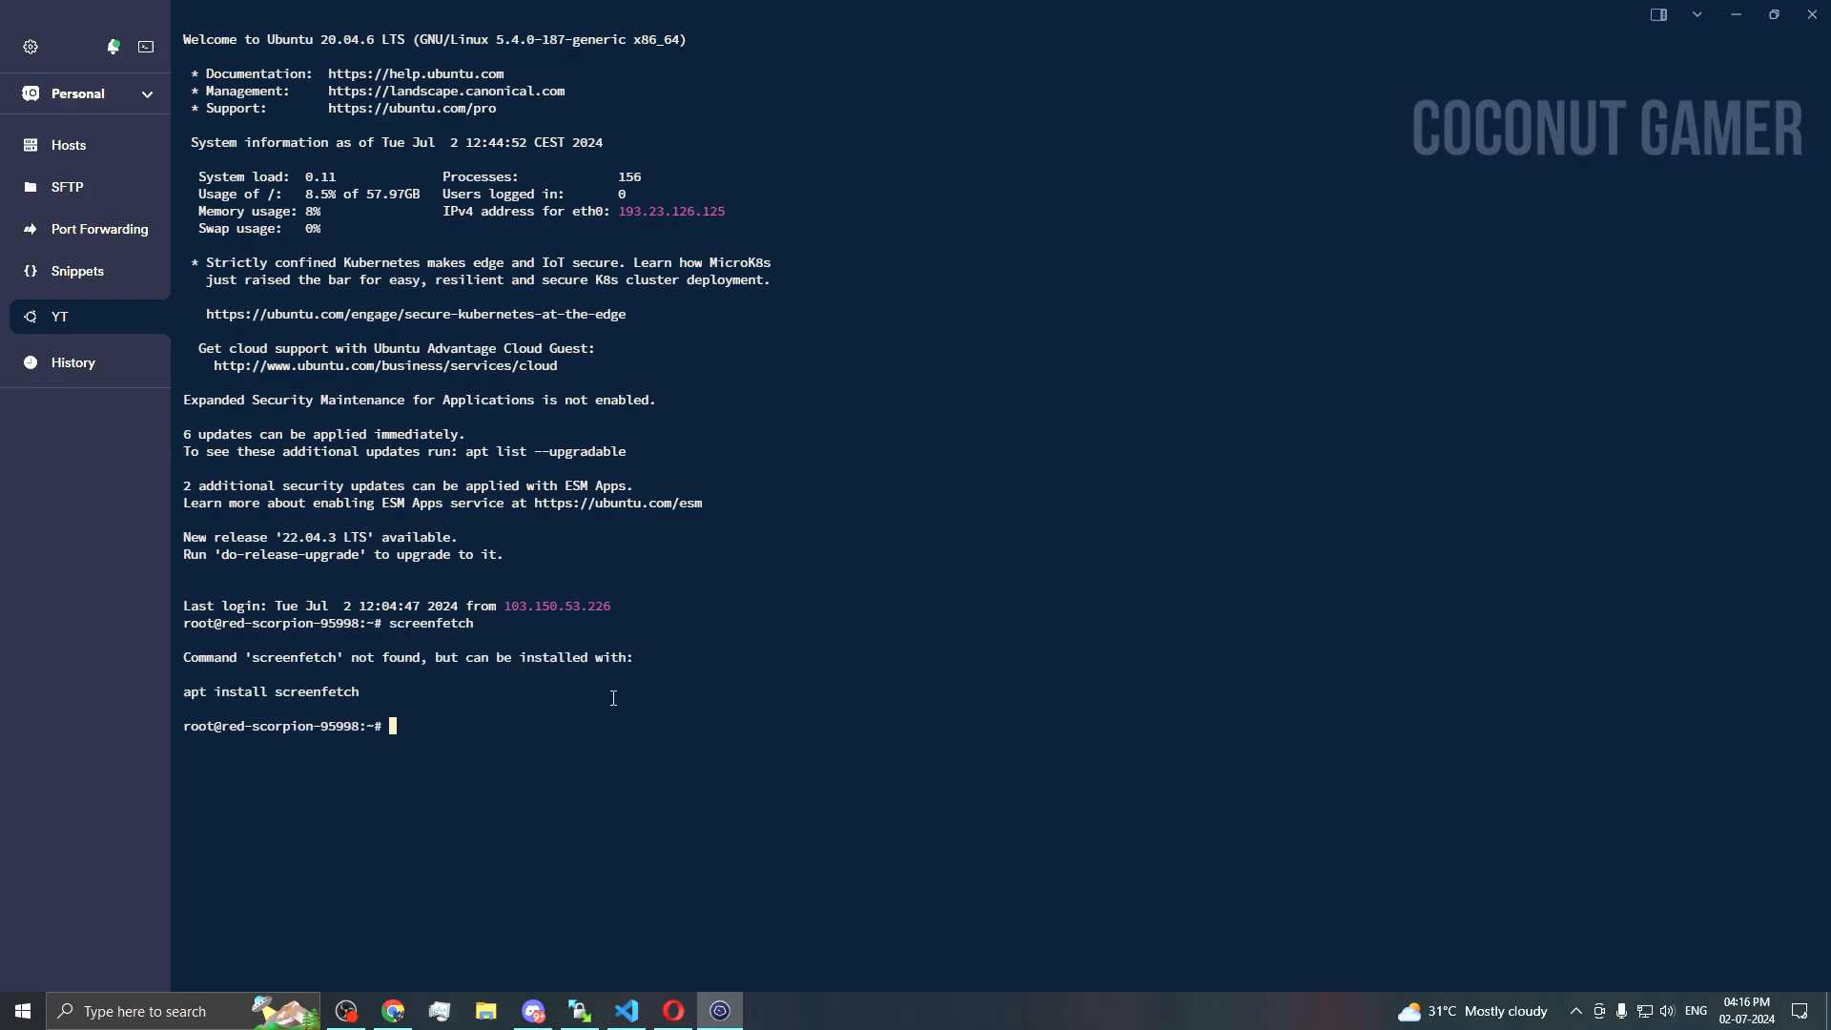
triple_click(361, 691)
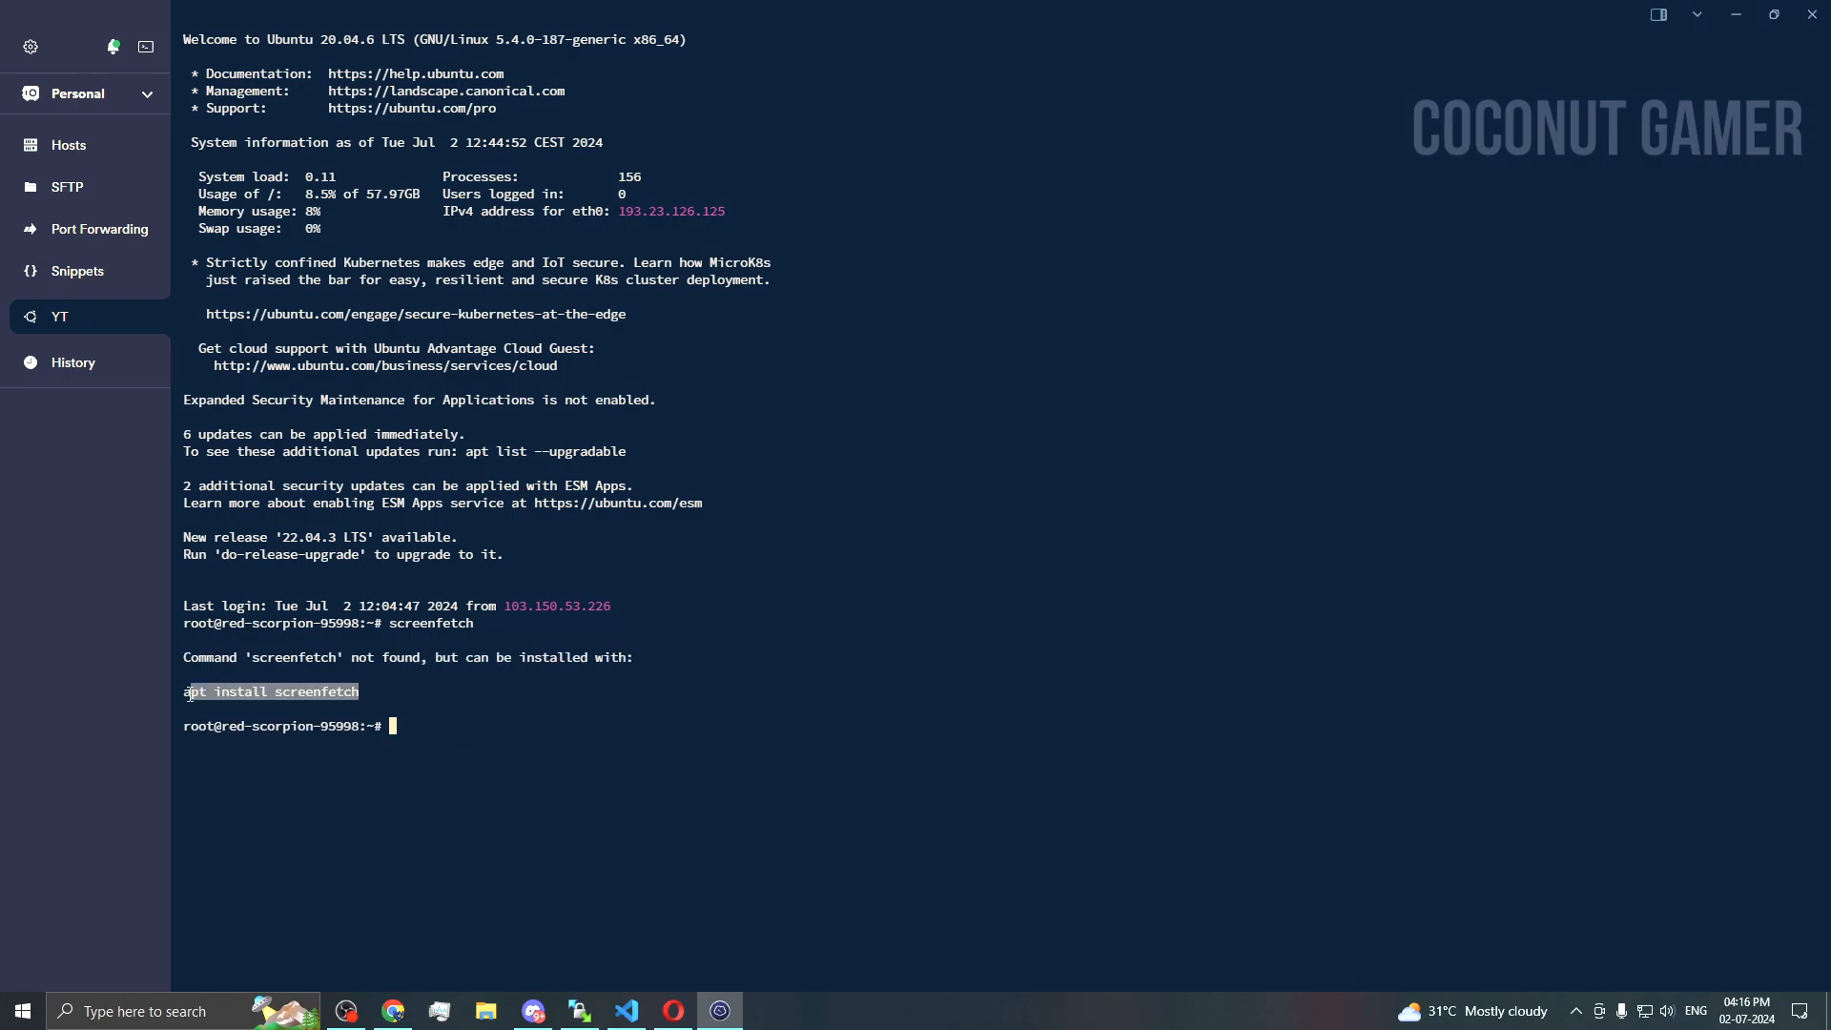
right_click(669, 714)
key("Return")
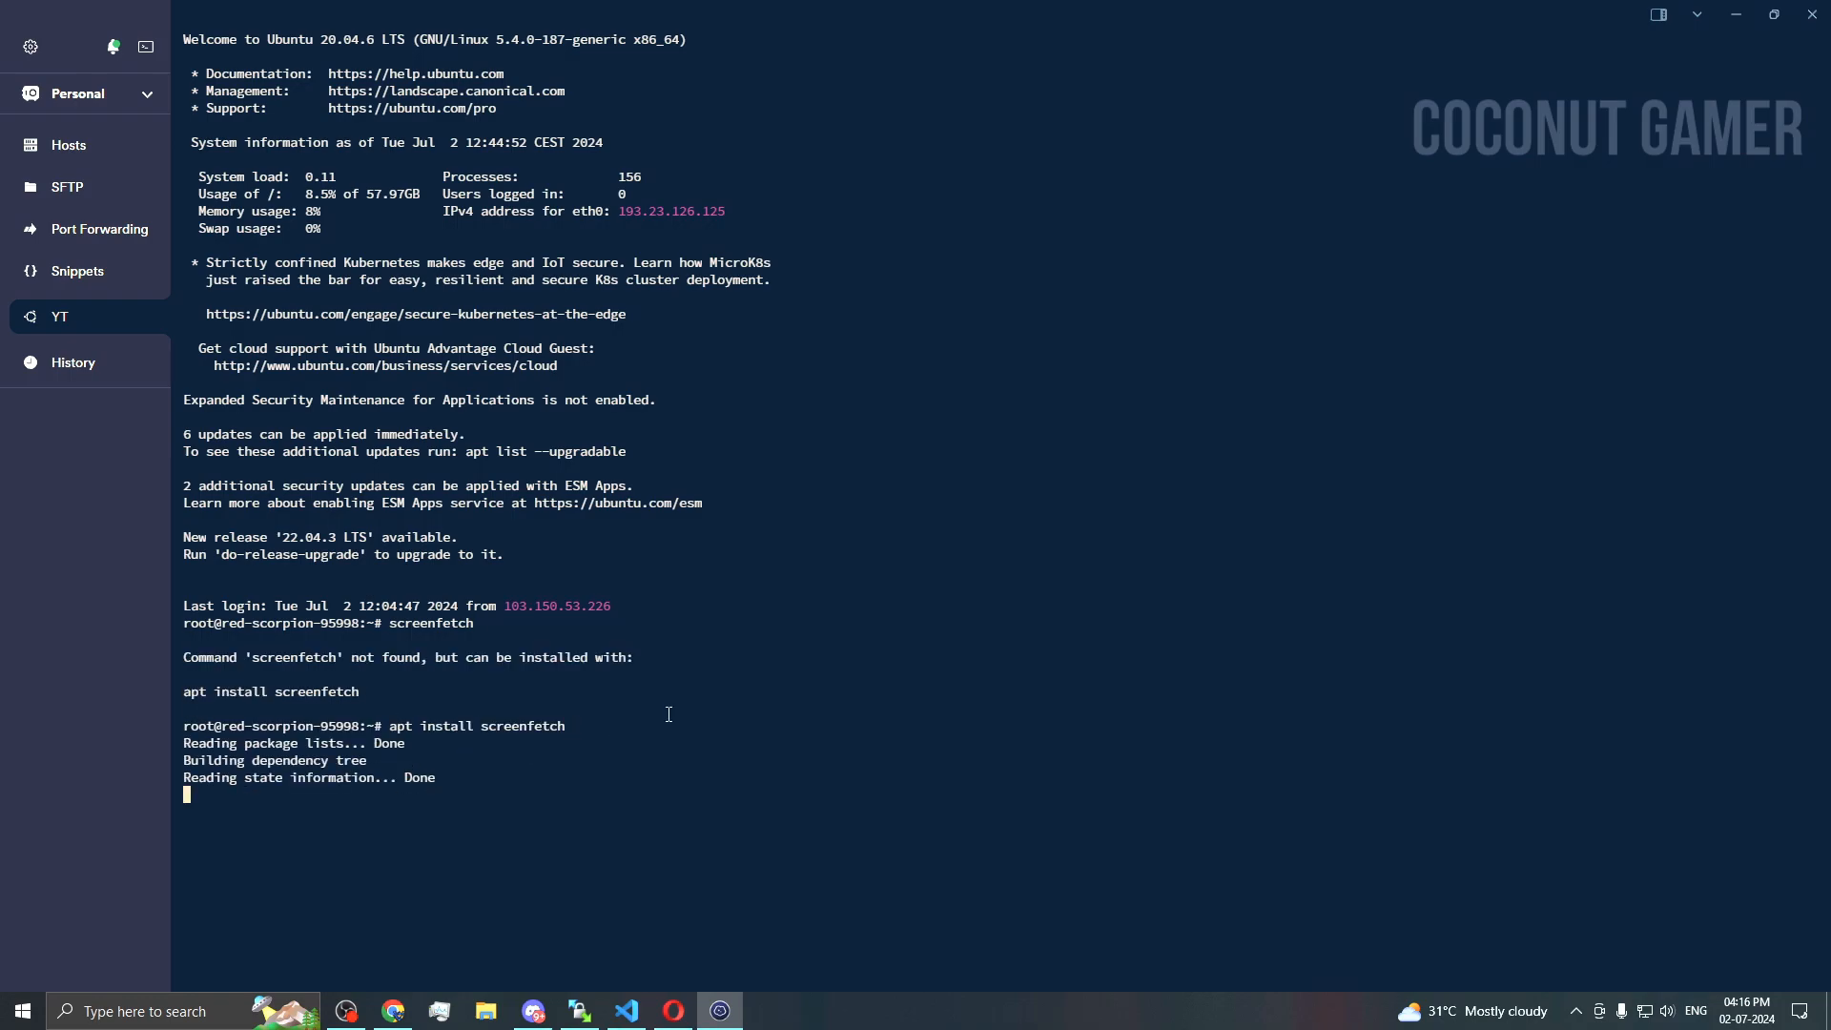
Step: Confirm the install with y and rerun screenfetch to show the Ubuntu 20.04 summary
type("y")
key("Return")
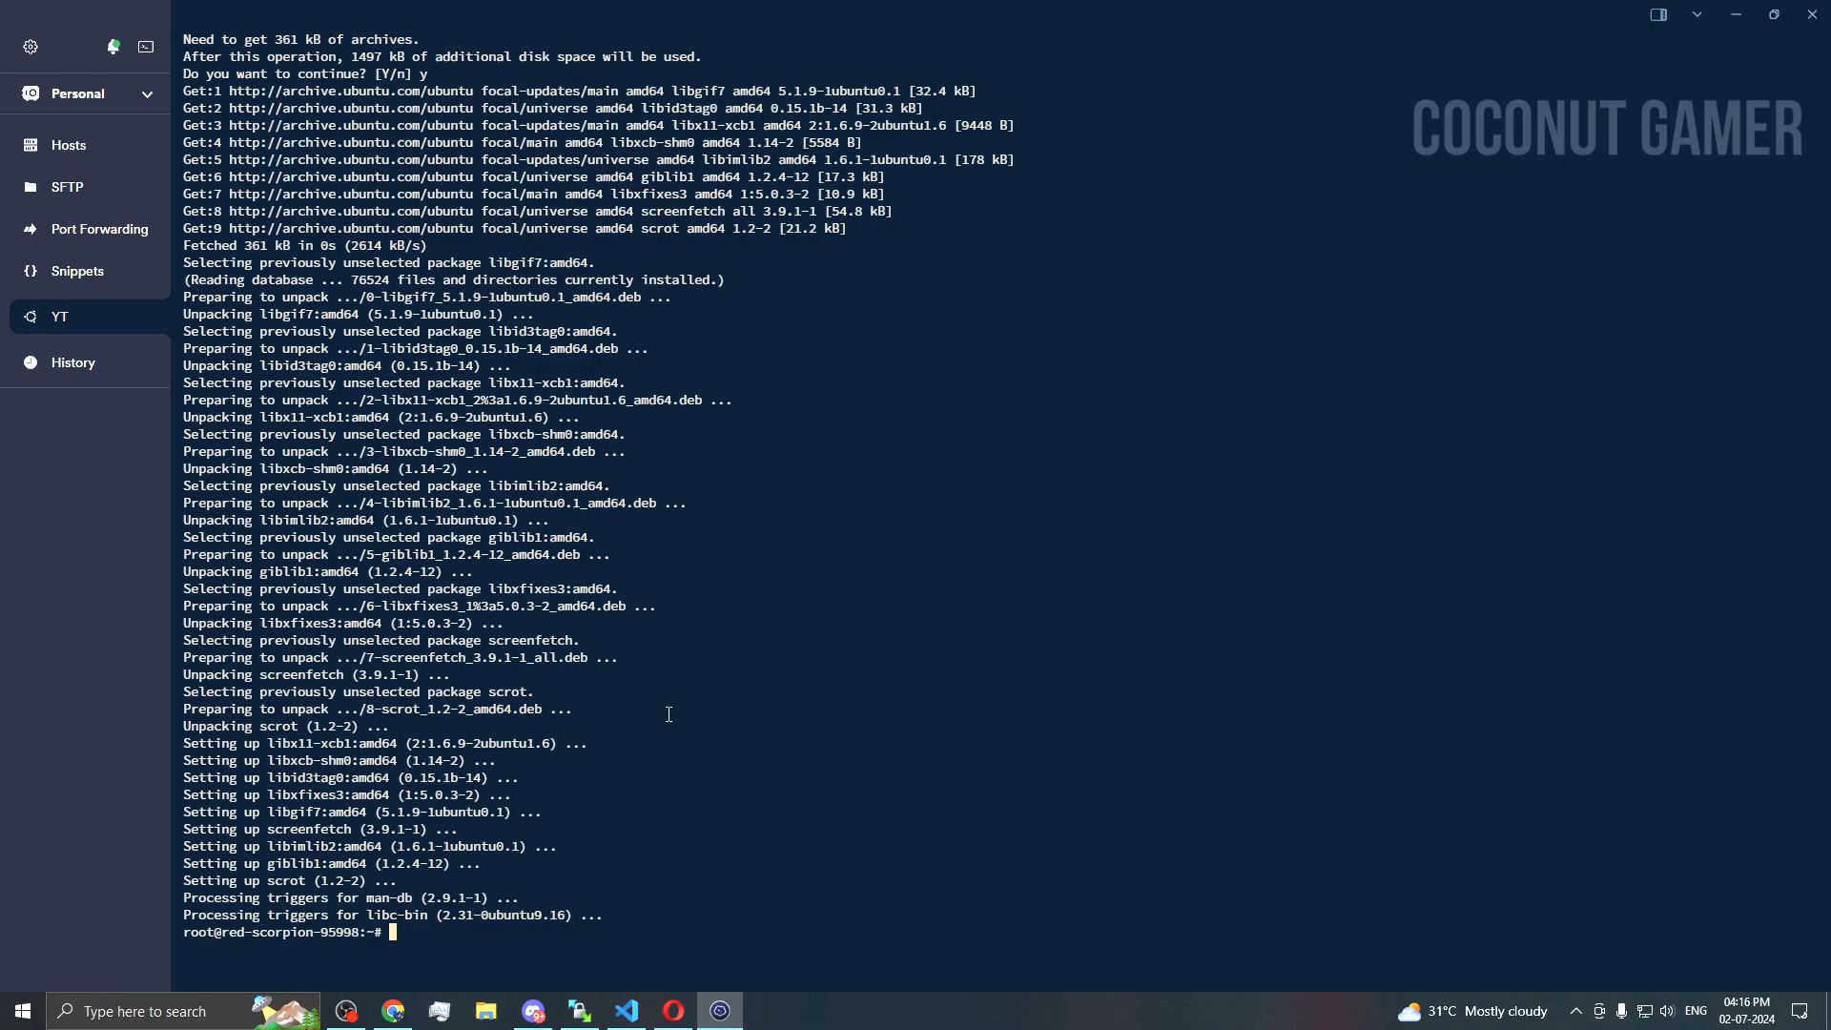
key("Up")
key("Up")
key("Return")
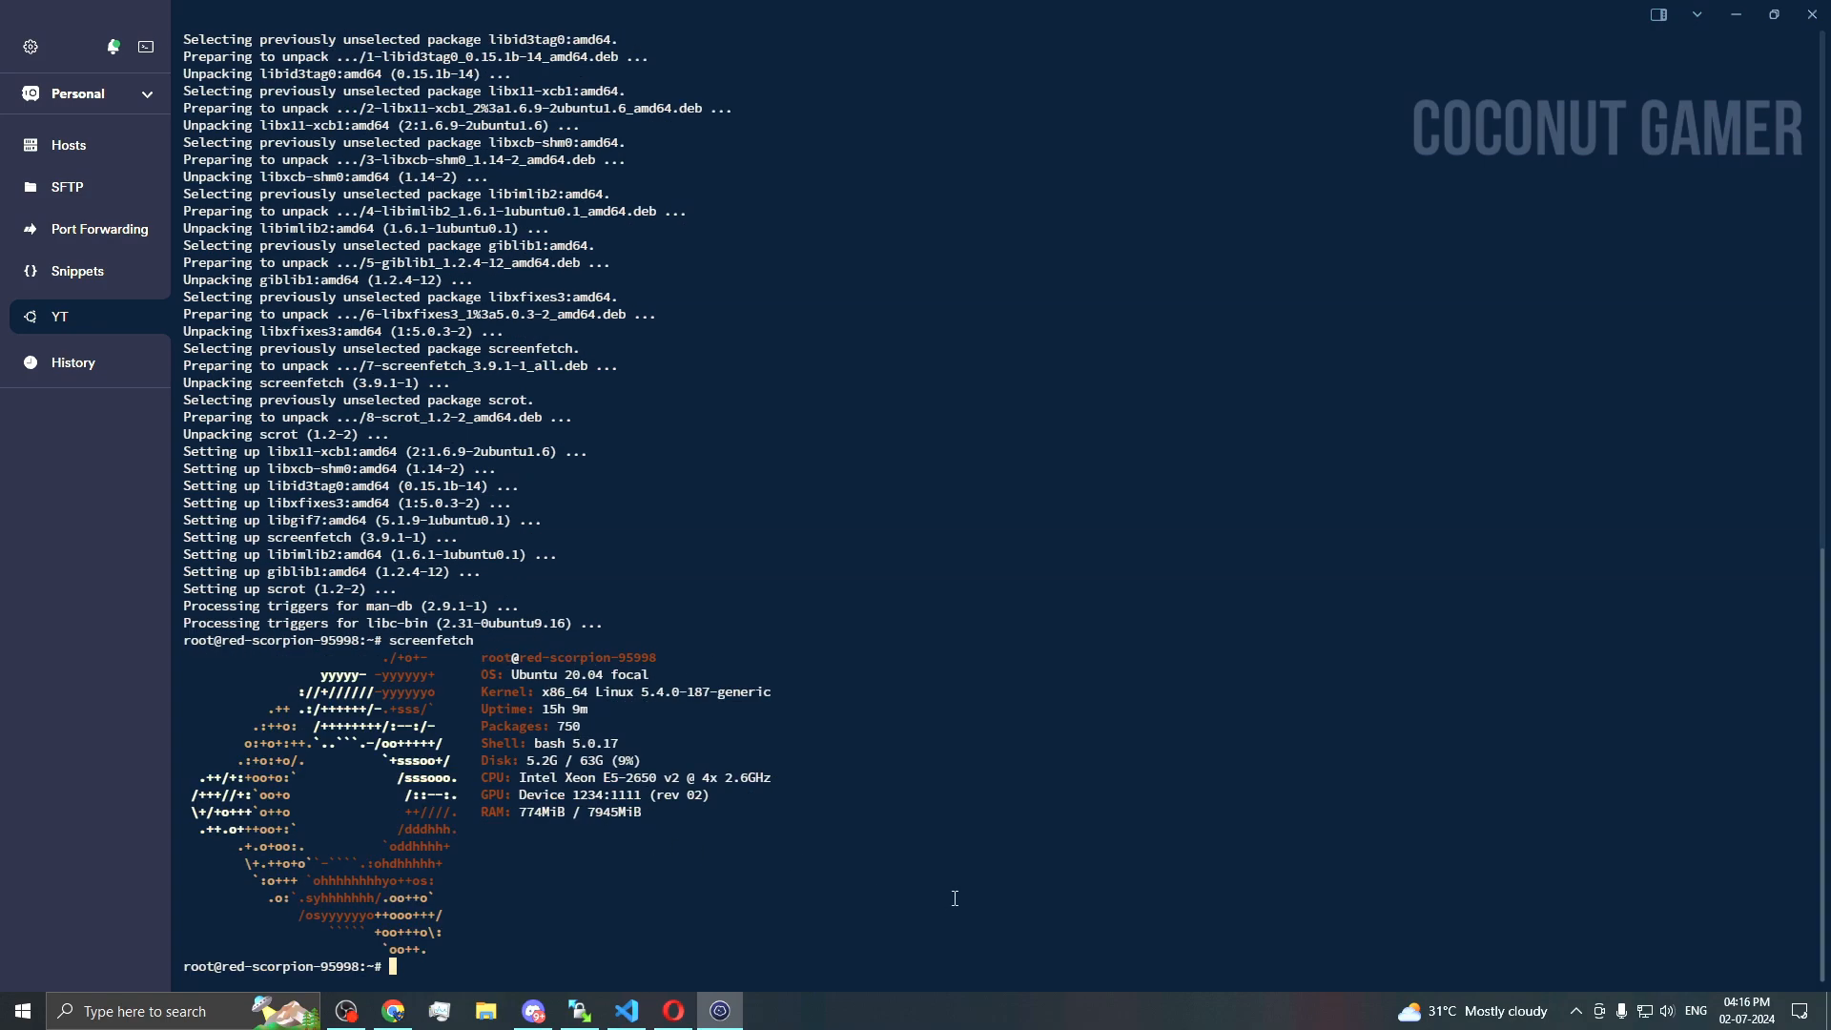
left_click(684, 1012)
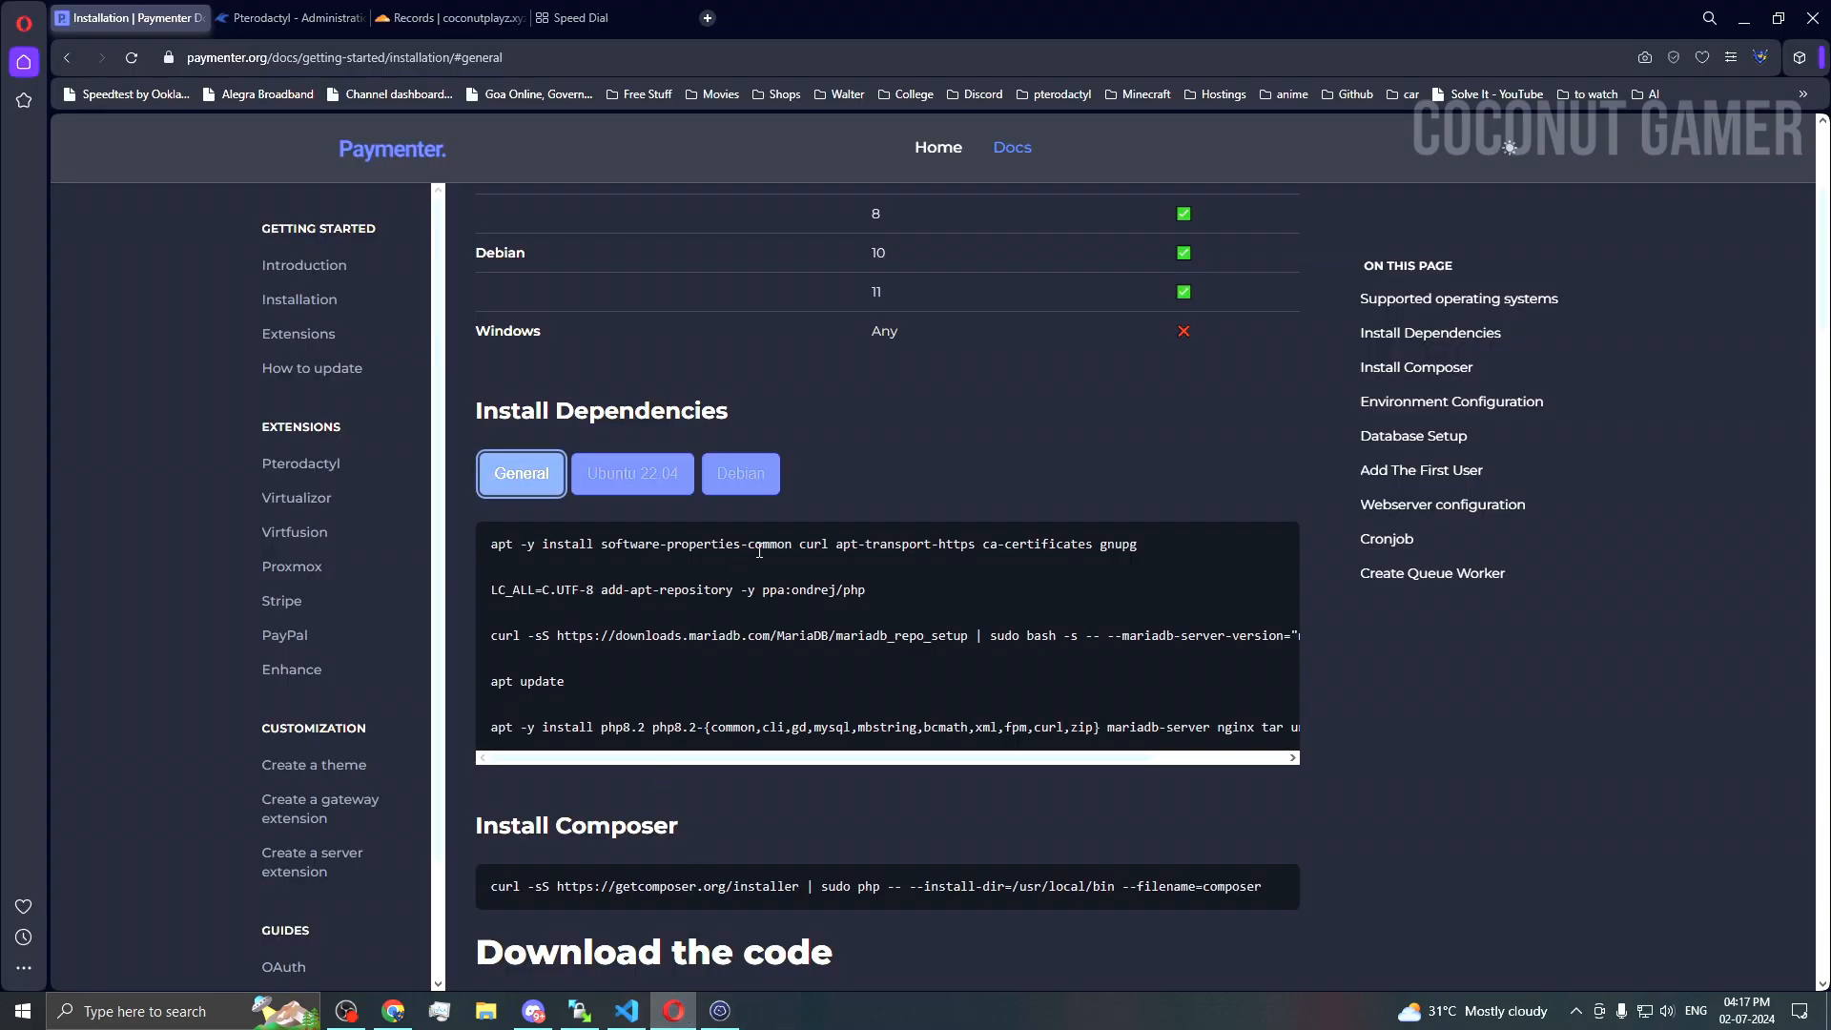
Step: Copy the base dependency apt install command from the docs and run it on the server
triple_click(1058, 546)
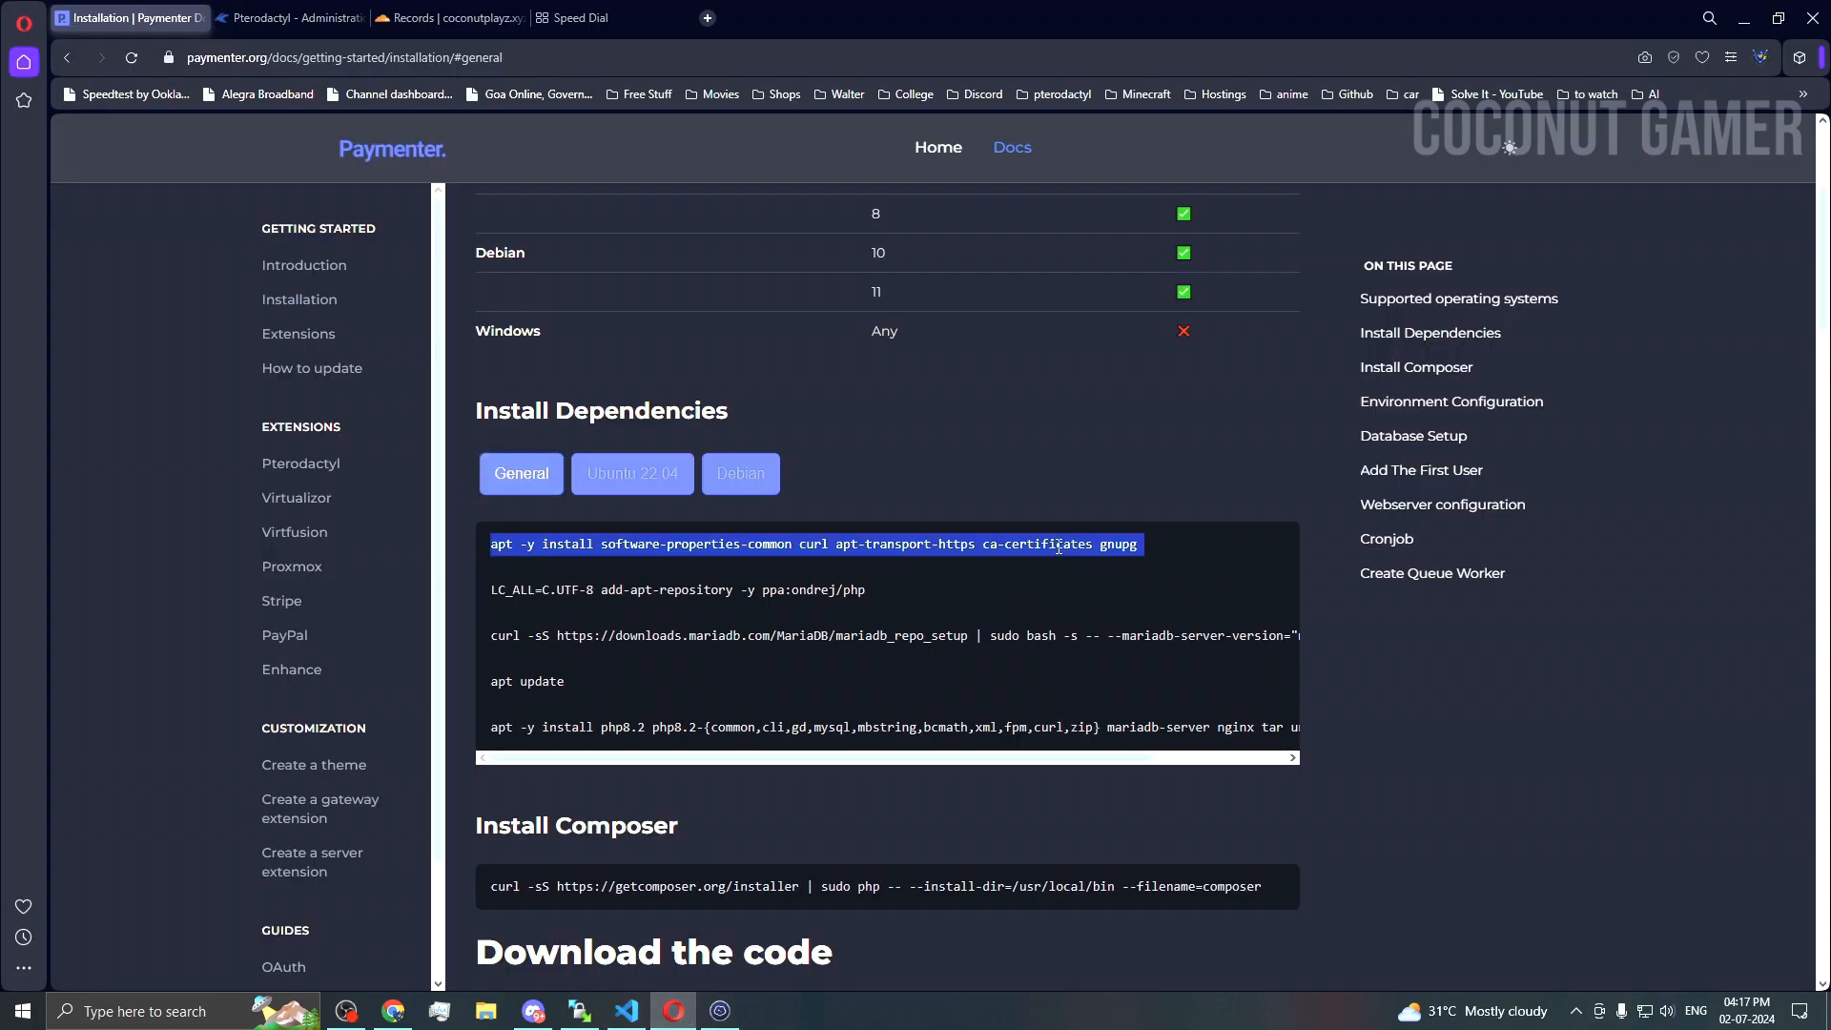
left_click(553, 481)
double_click(635, 541)
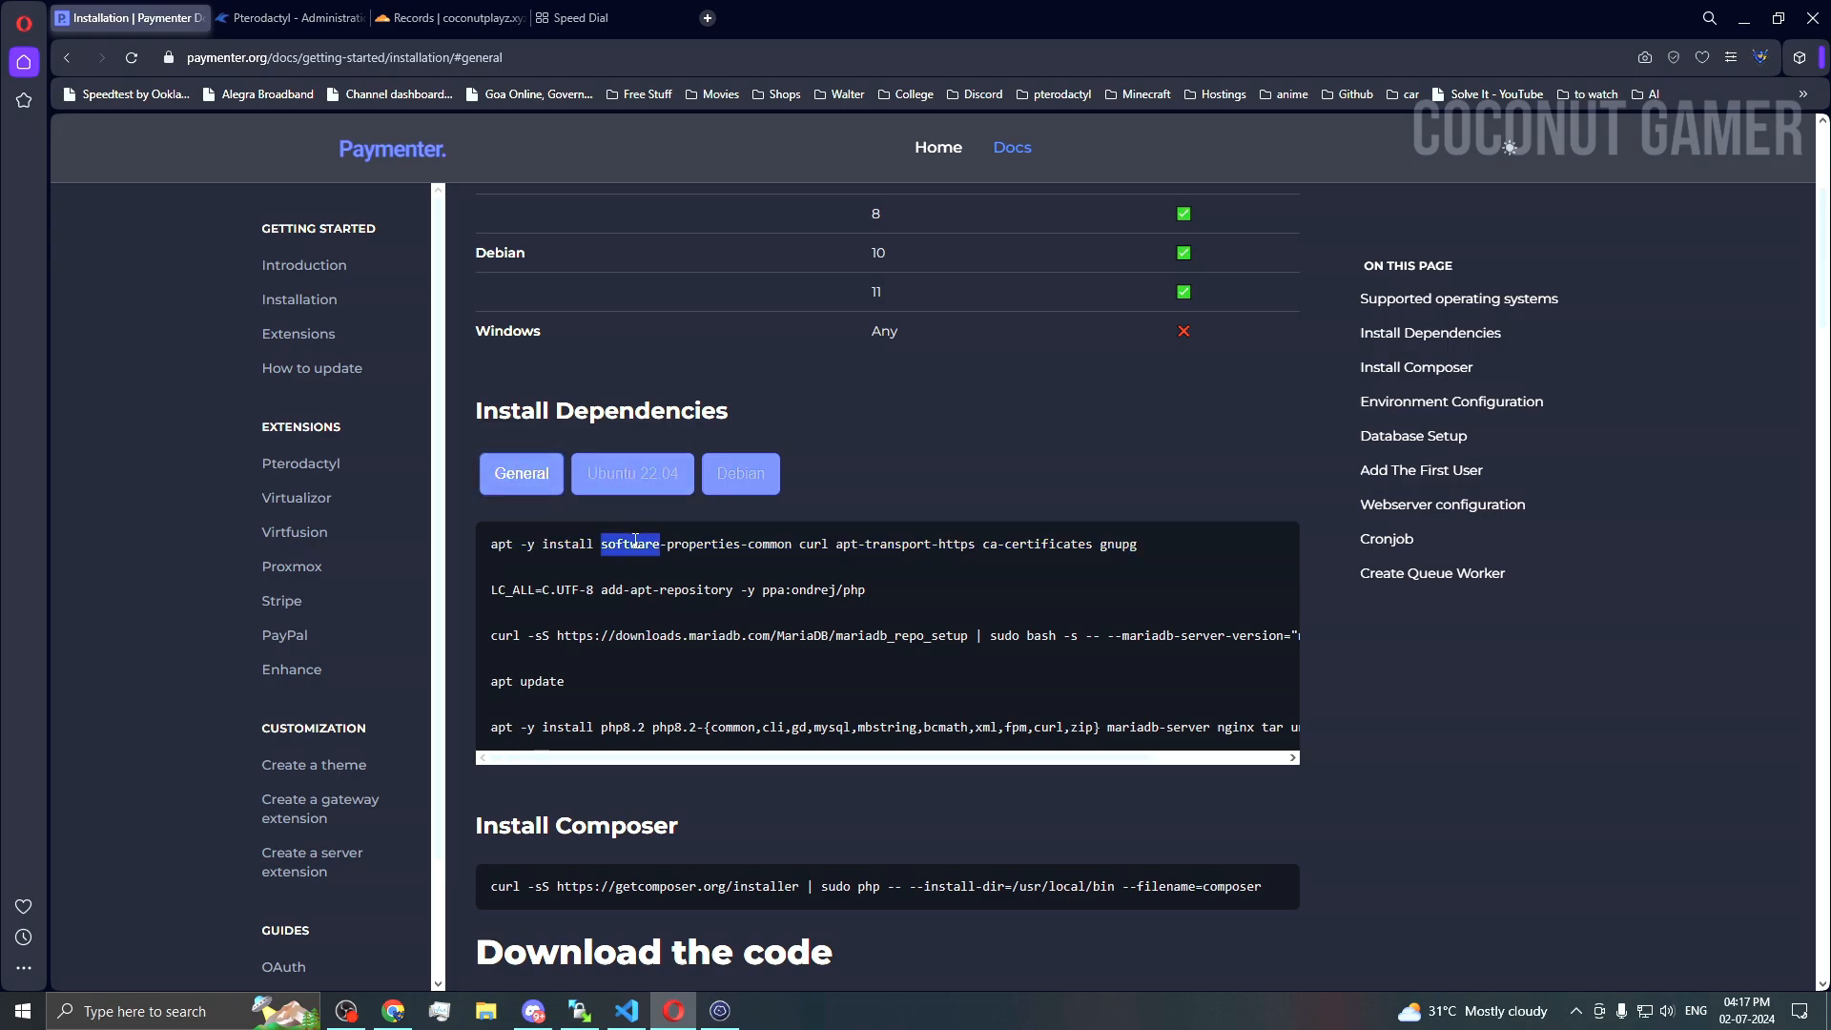
triple_click(635, 541)
left_click(720, 1011)
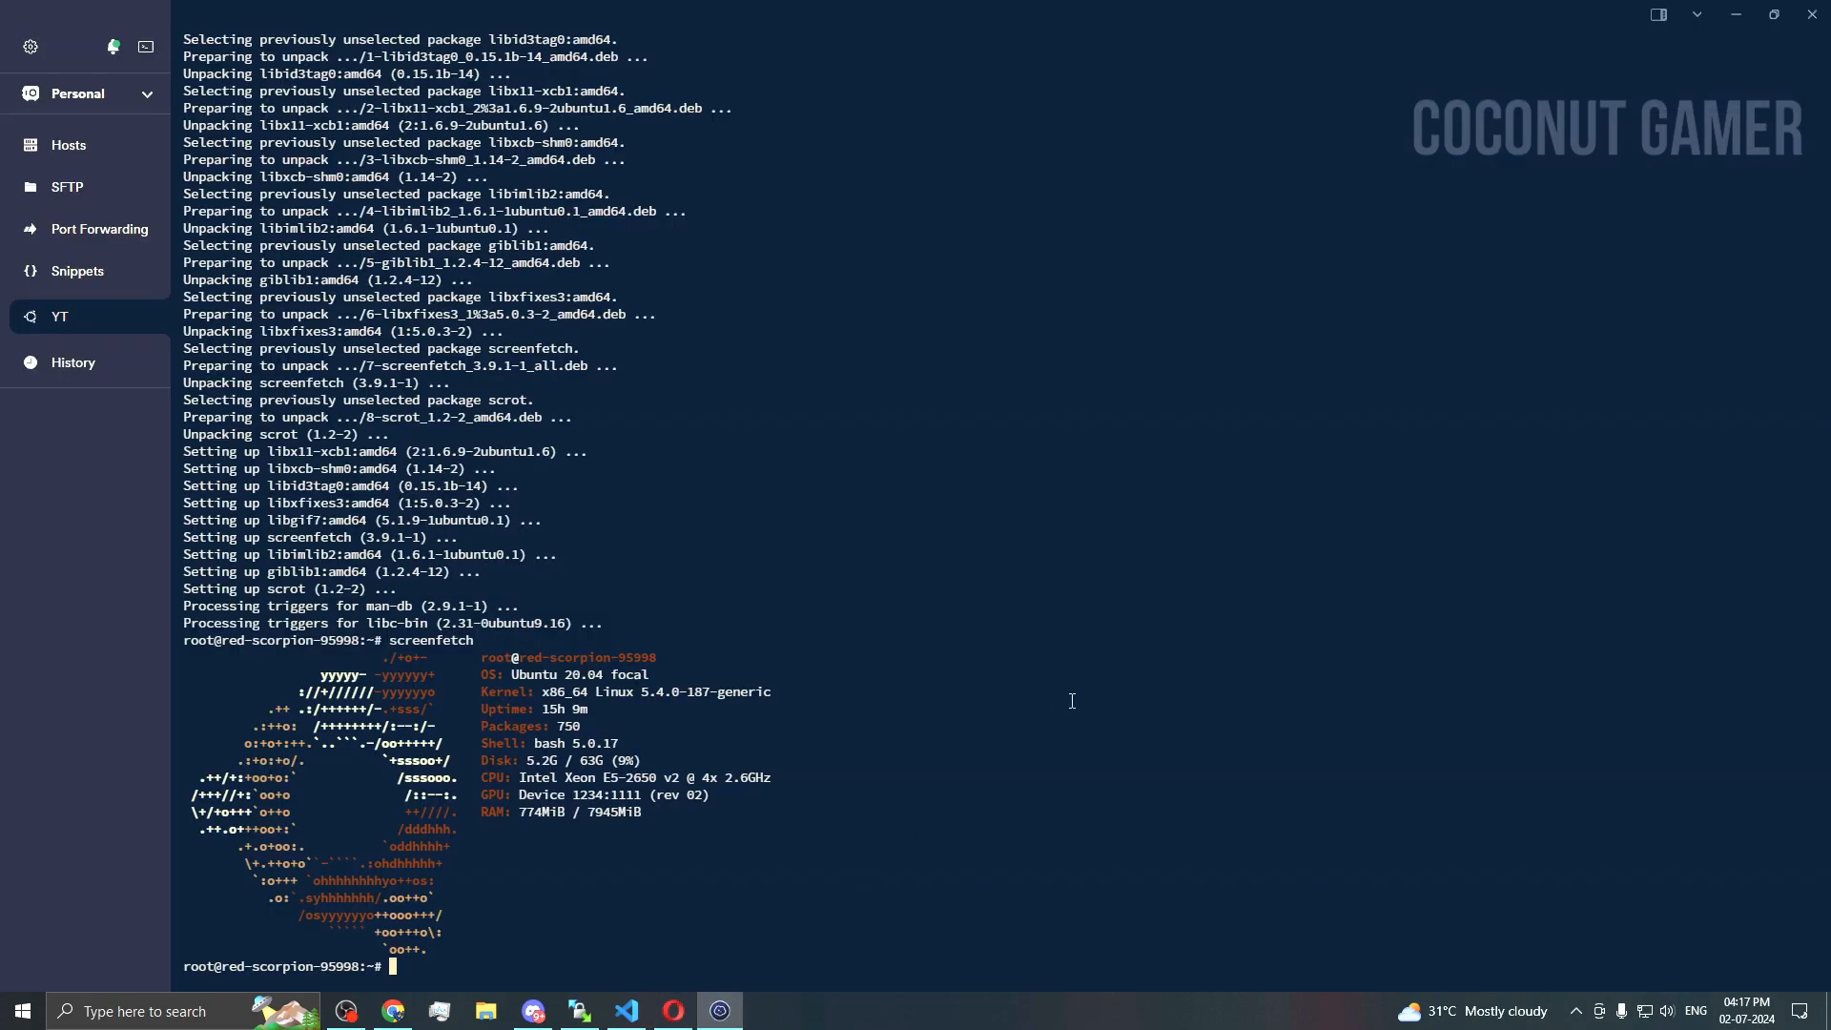
type("apt -y install software-properties-common curl apt-transport-https ca-certificates gnupg")
key("Return")
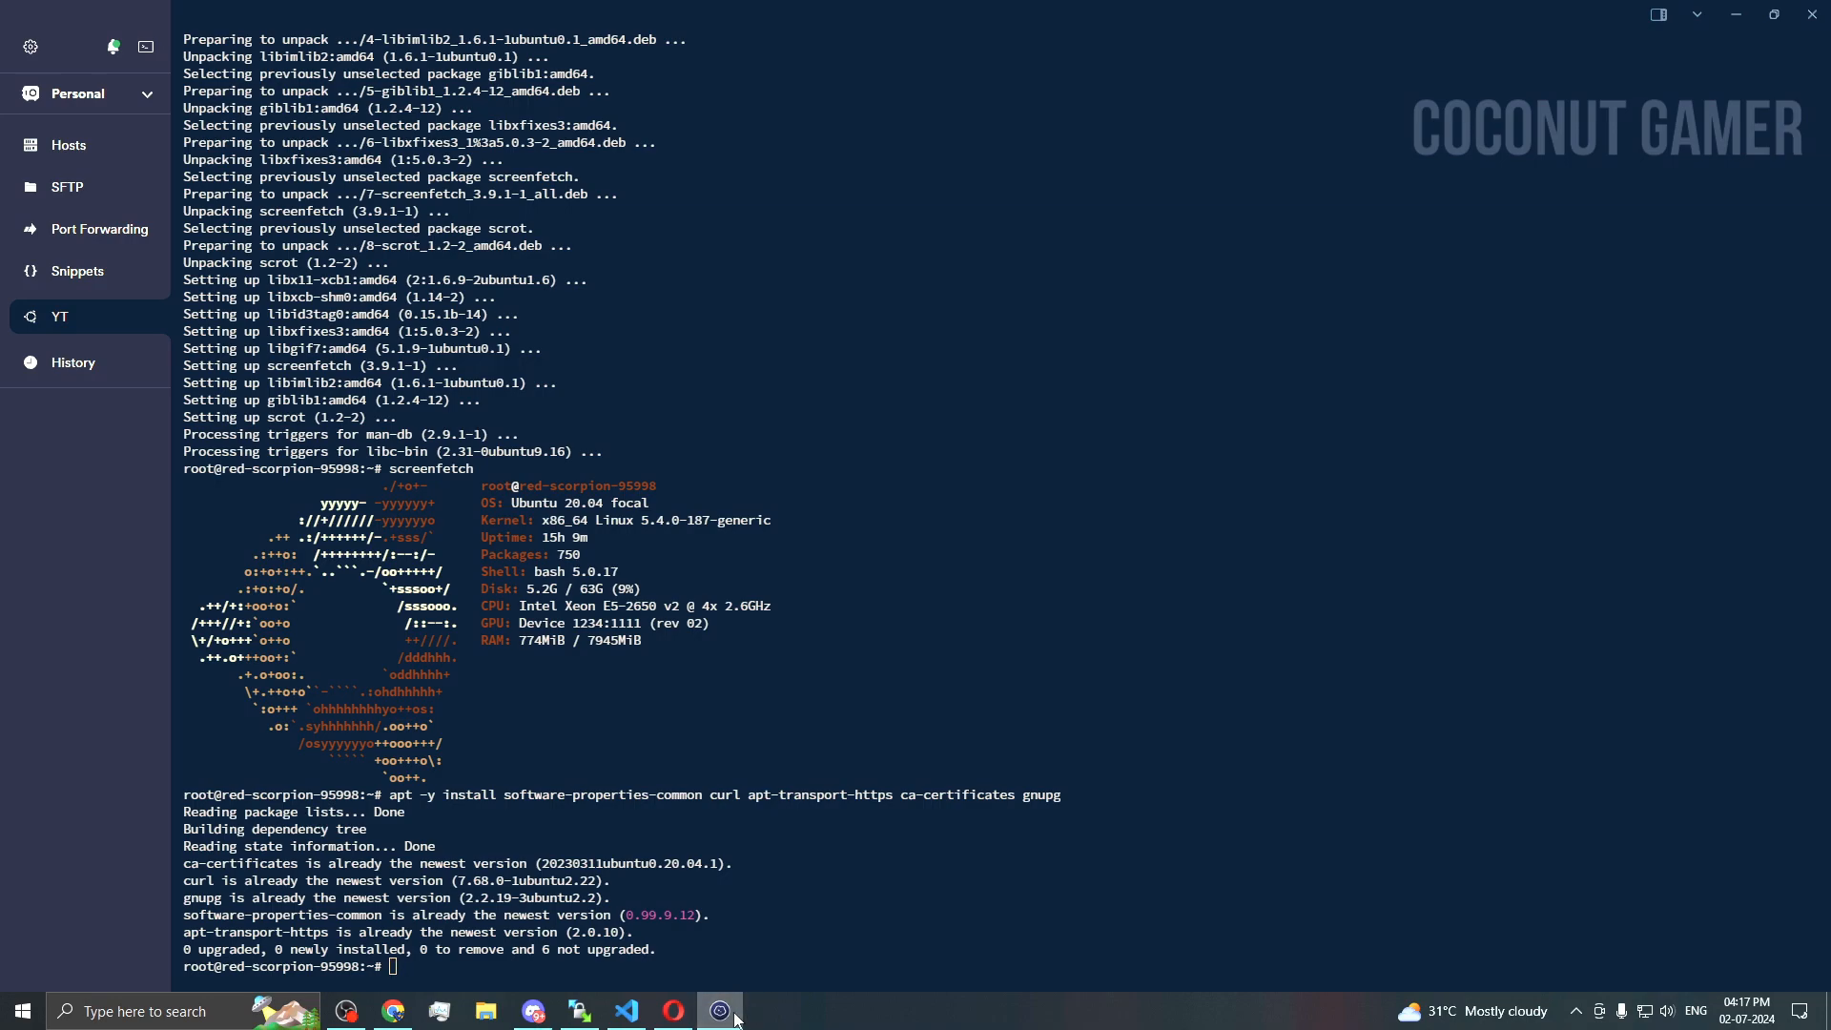
Step: Add the ondrej/php PPA with the add-apt-repository command
left_click(735, 1019)
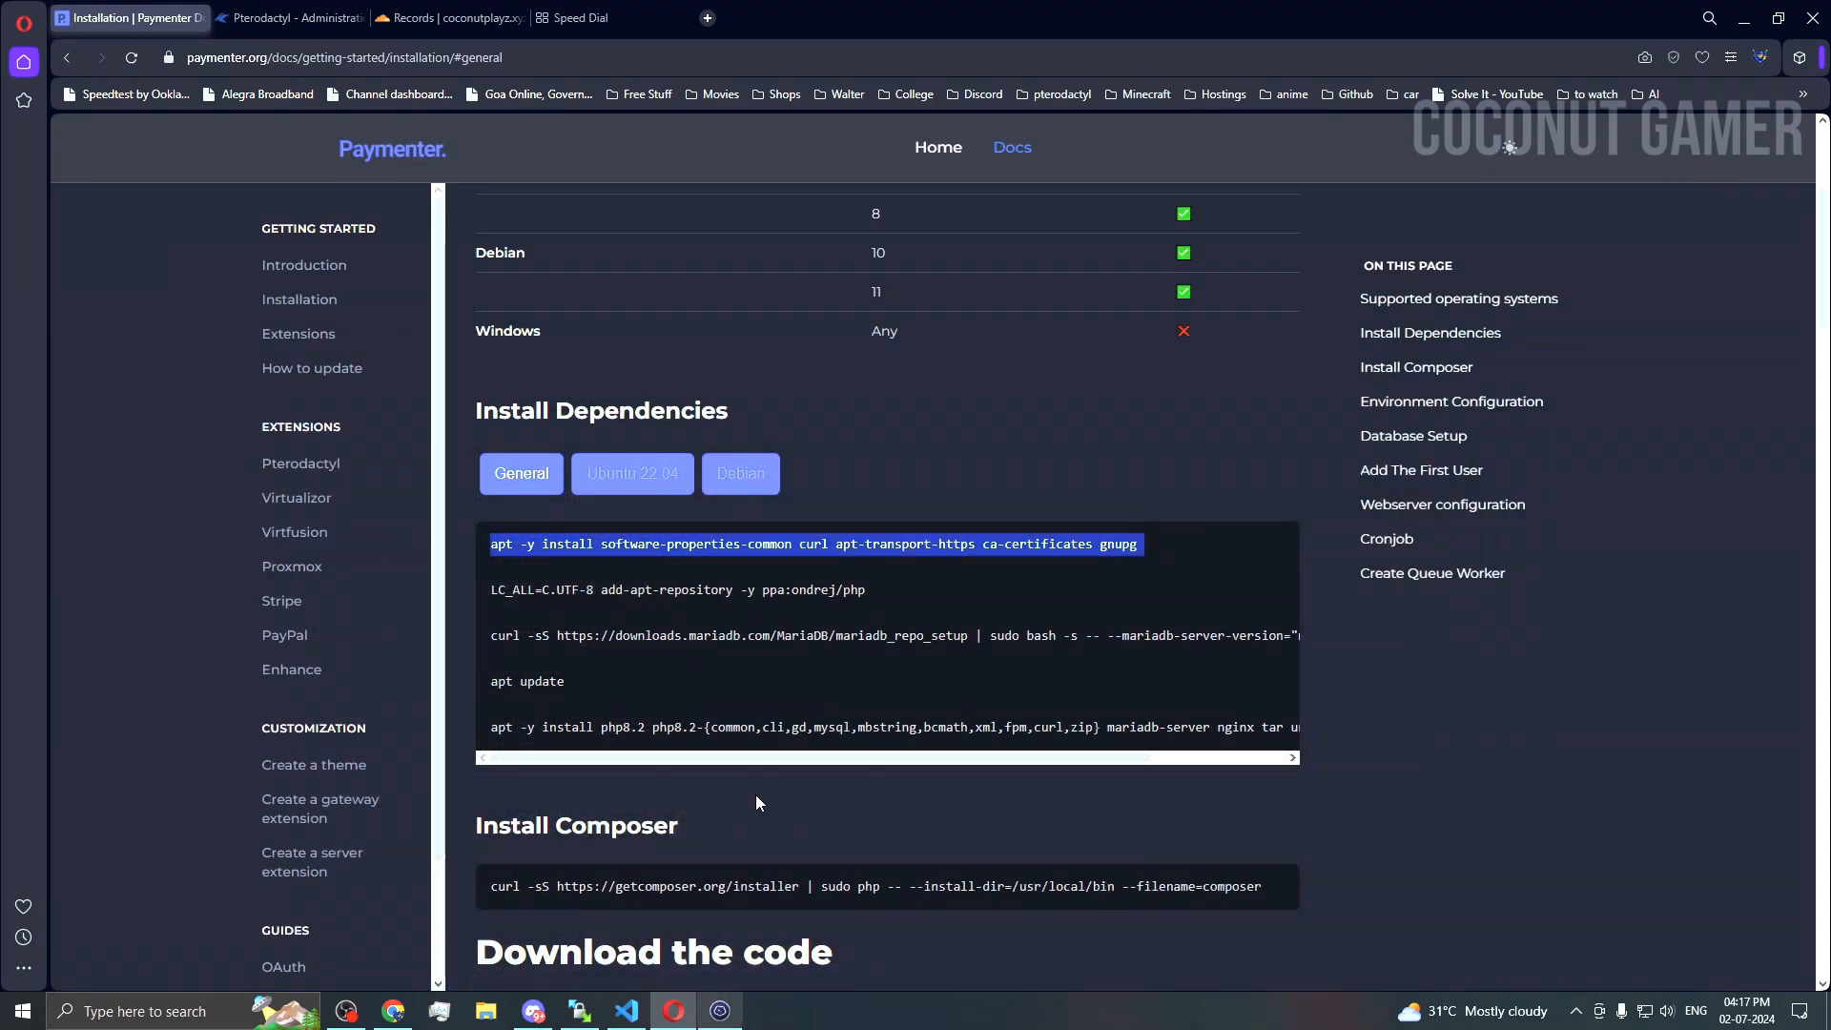
triple_click(786, 589)
key("alt+Tab")
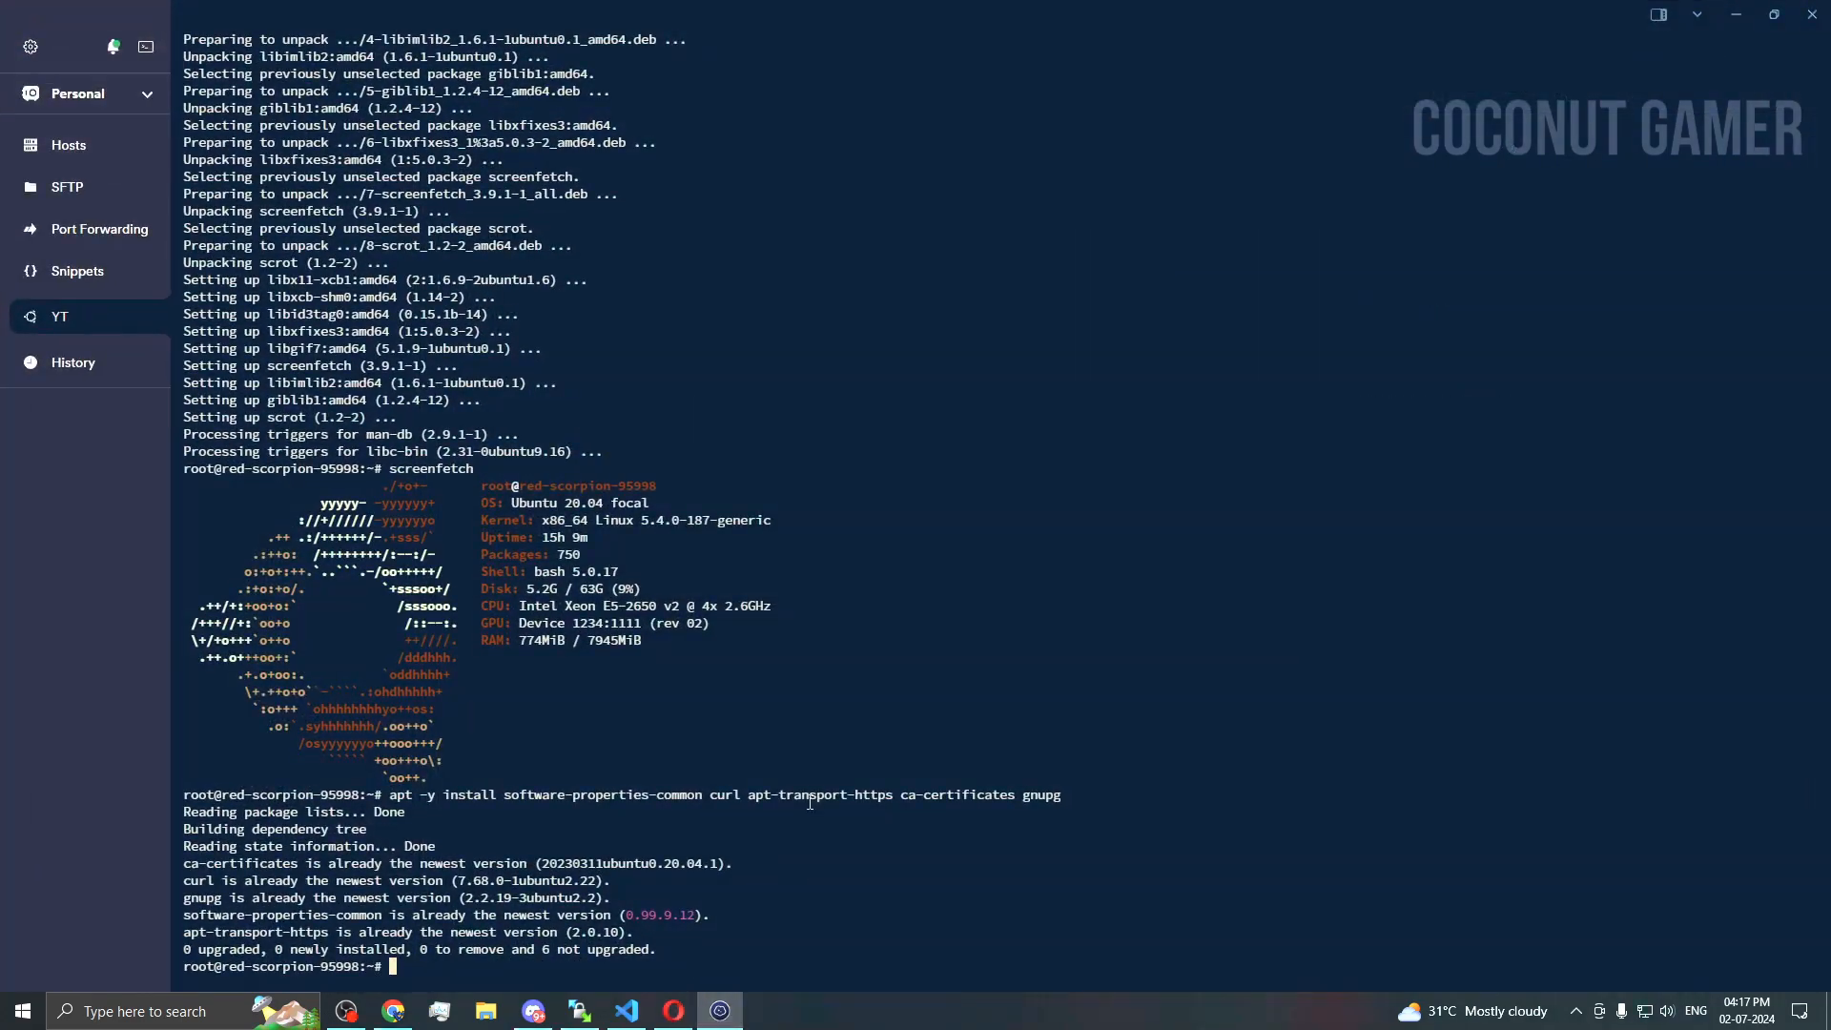
type("LC_ALL=C.UTF-8 add-apt-repository -y ppa:ondrej/php")
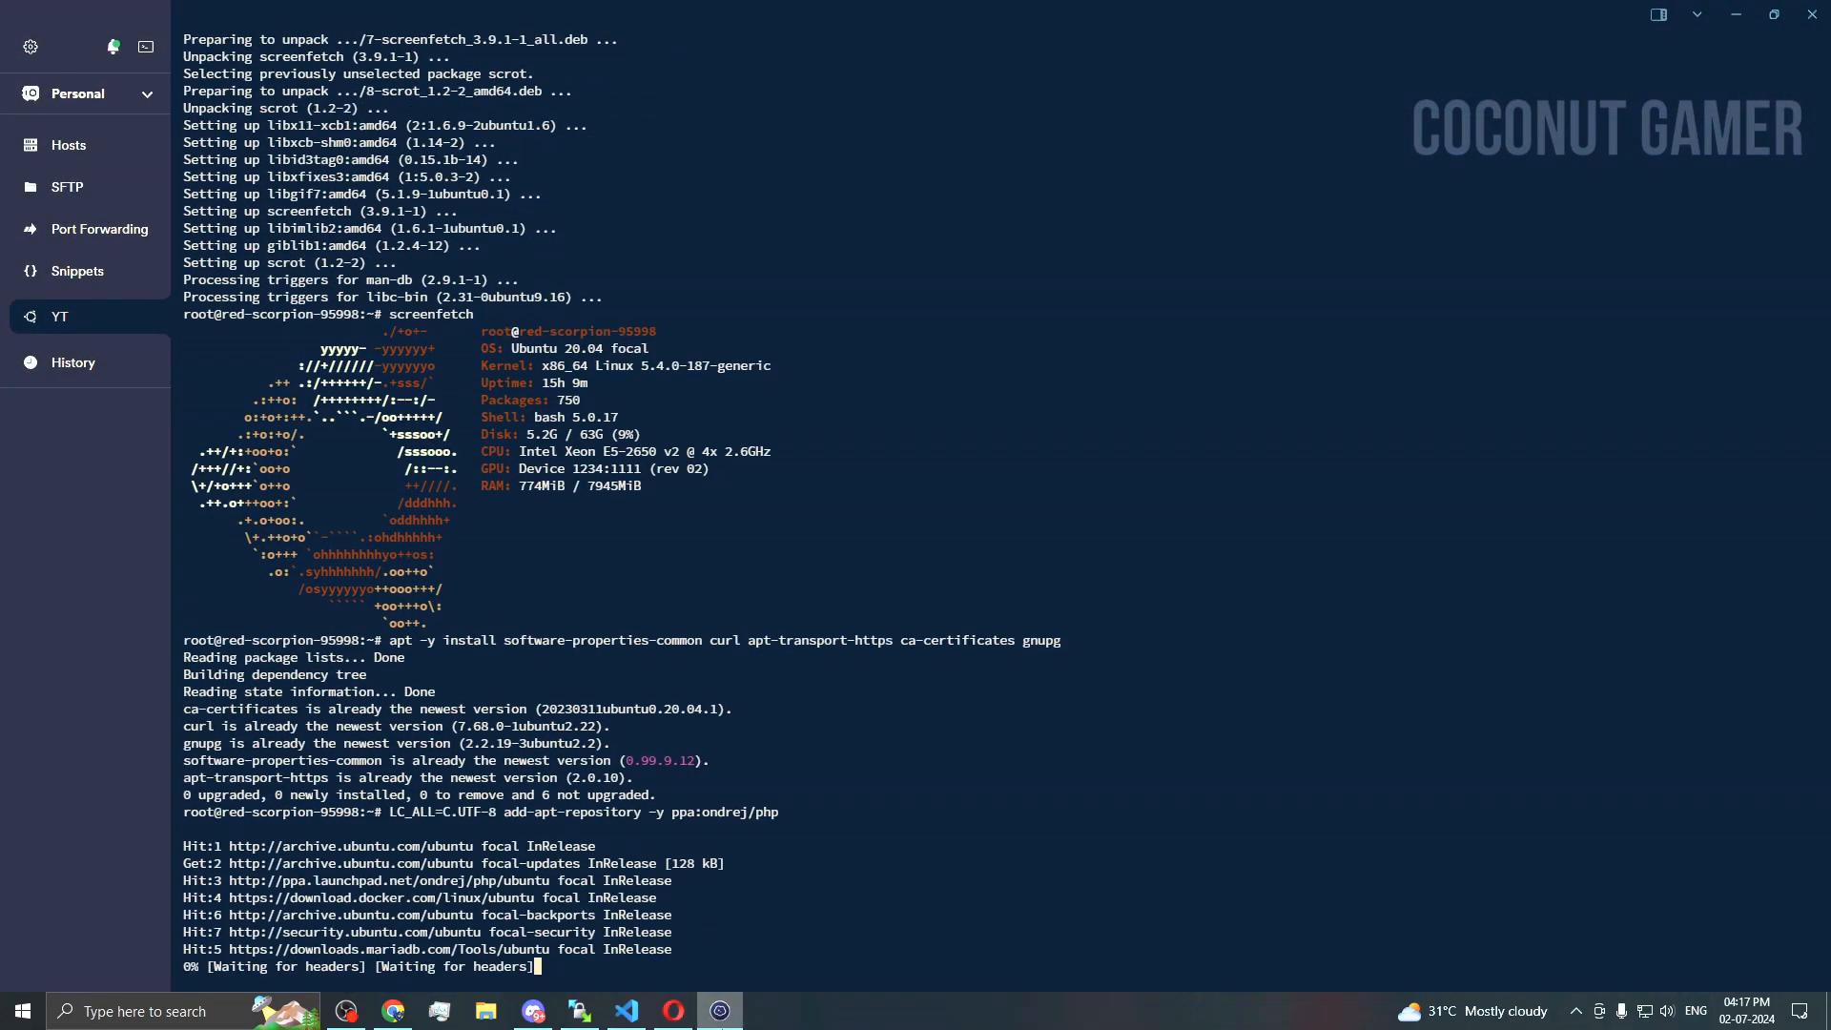
key("alt+Tab")
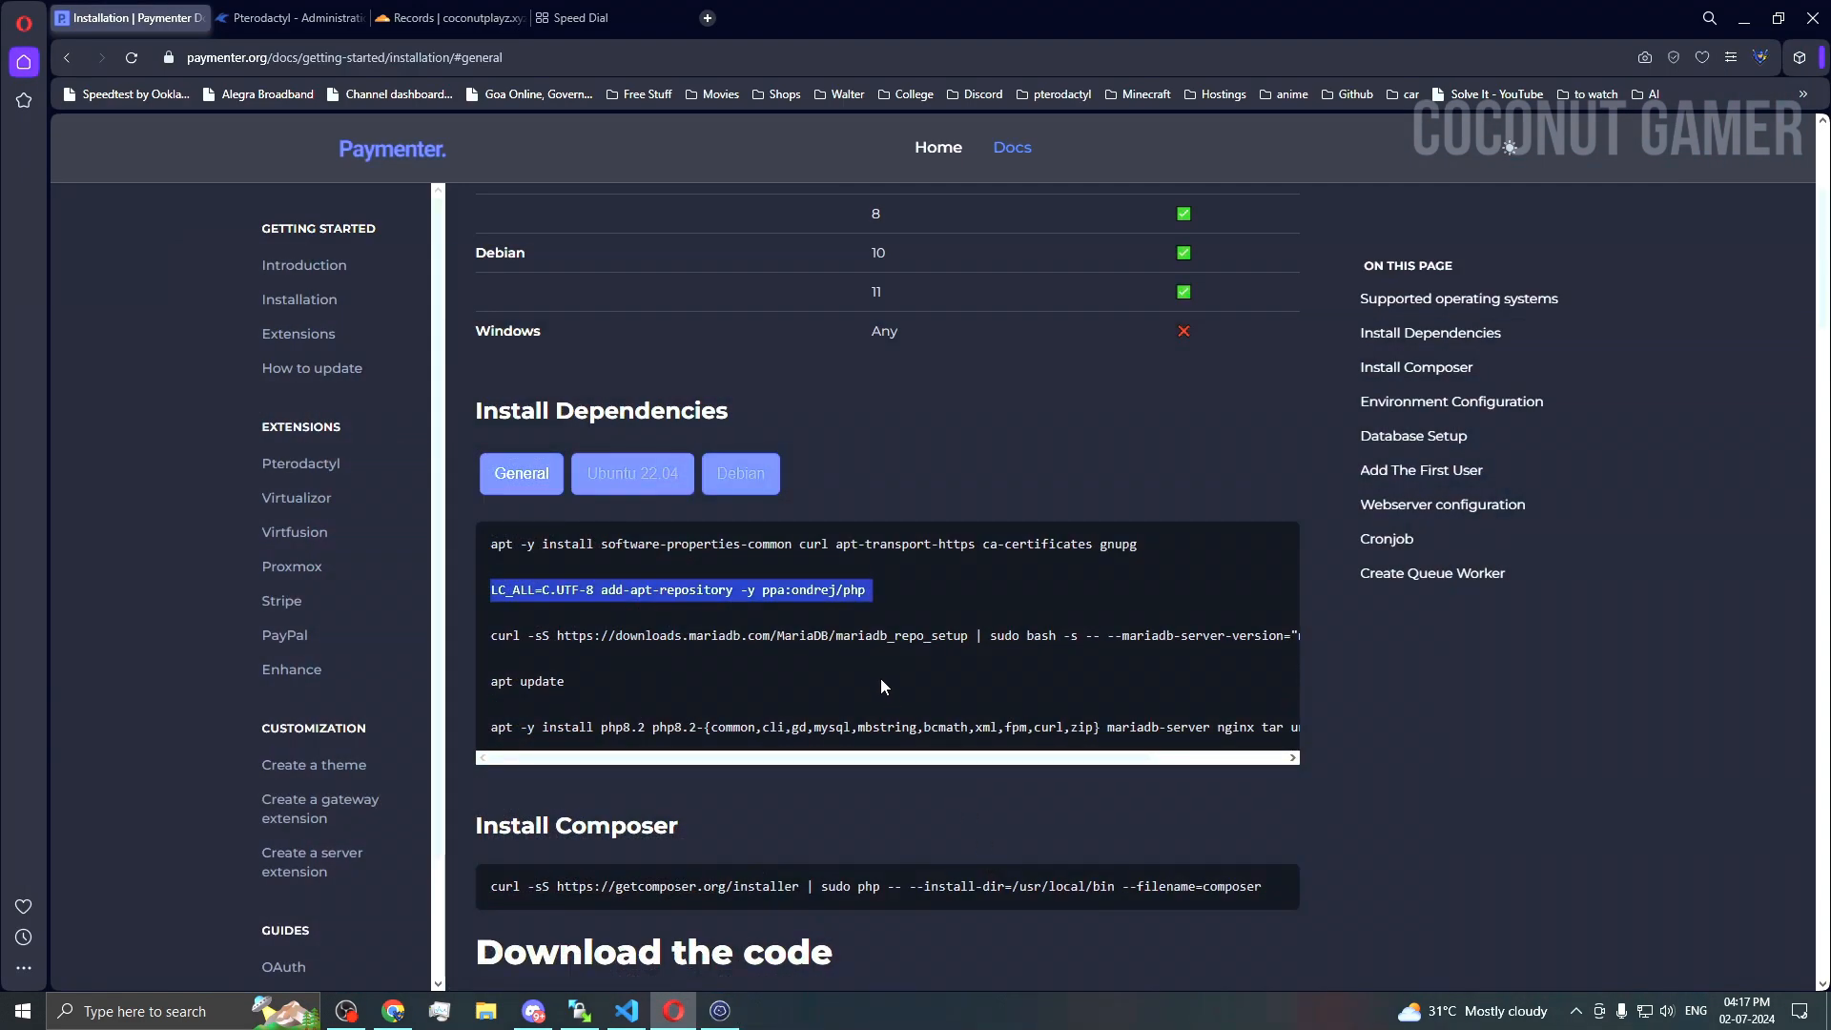
Step: Run the MariaDB 10.11 repository setup command on the server
triple_click(883, 637)
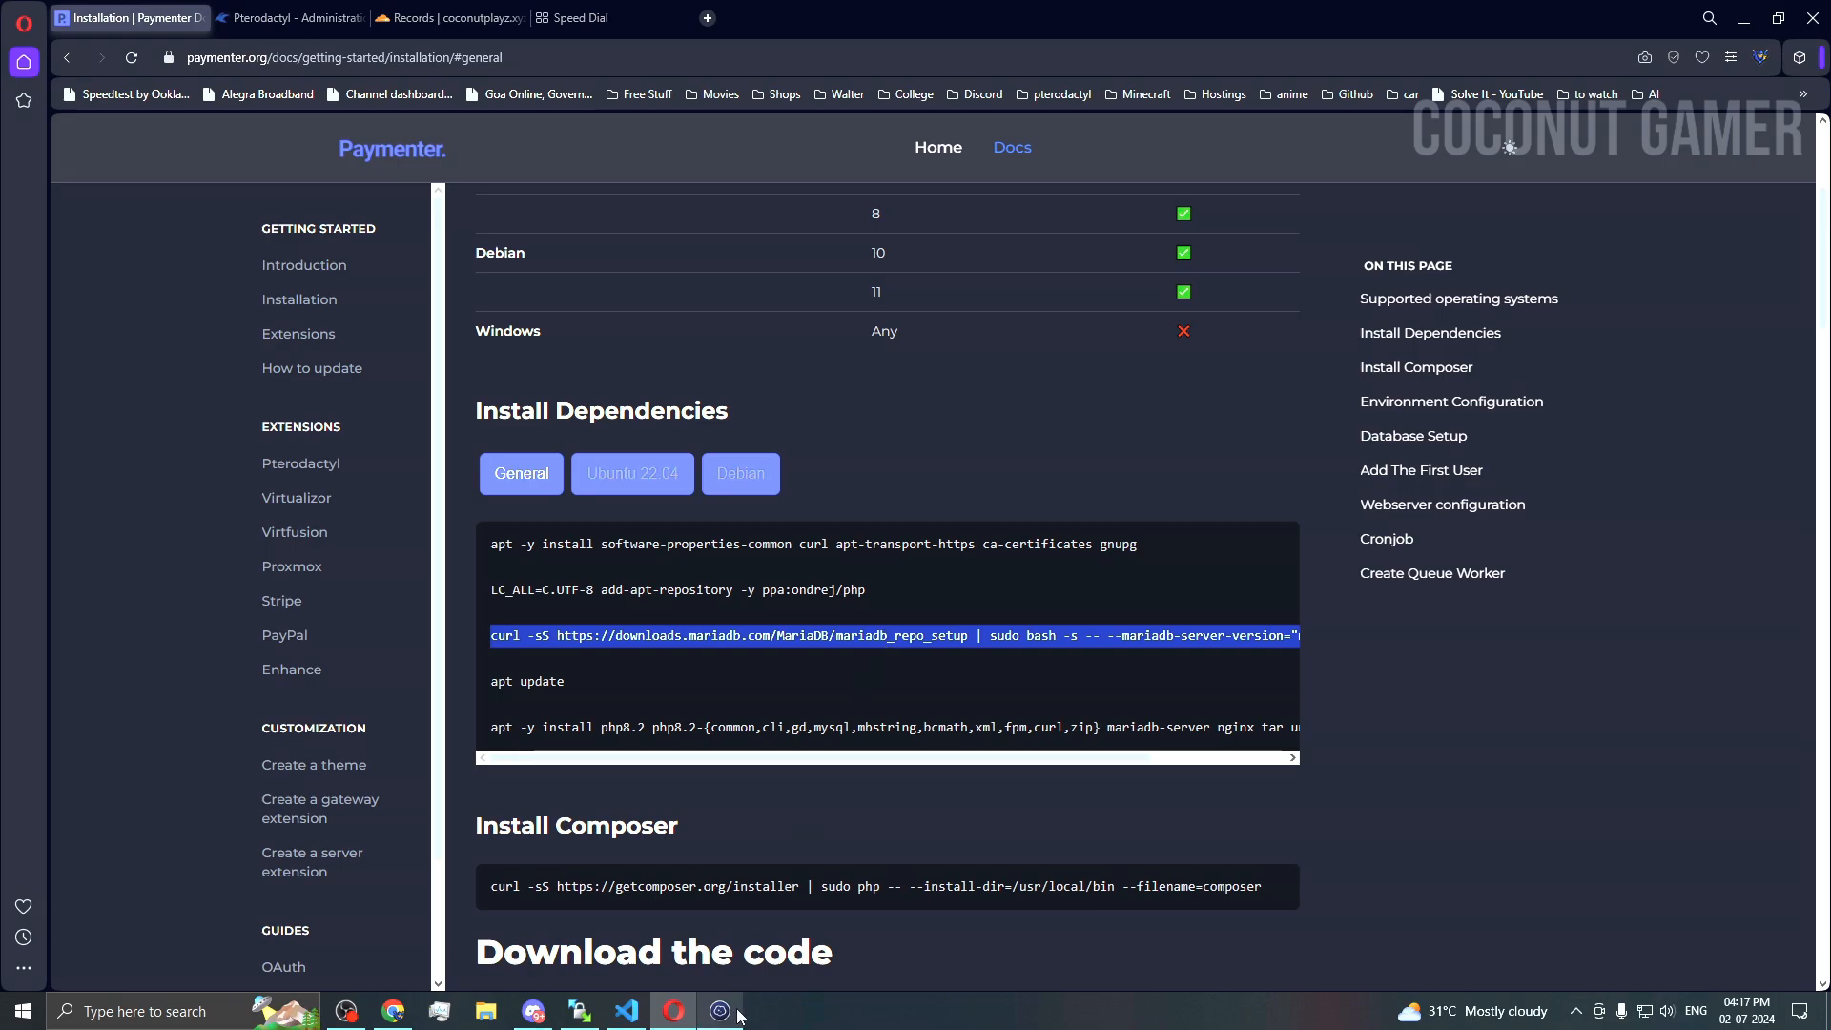
key("alt+Tab")
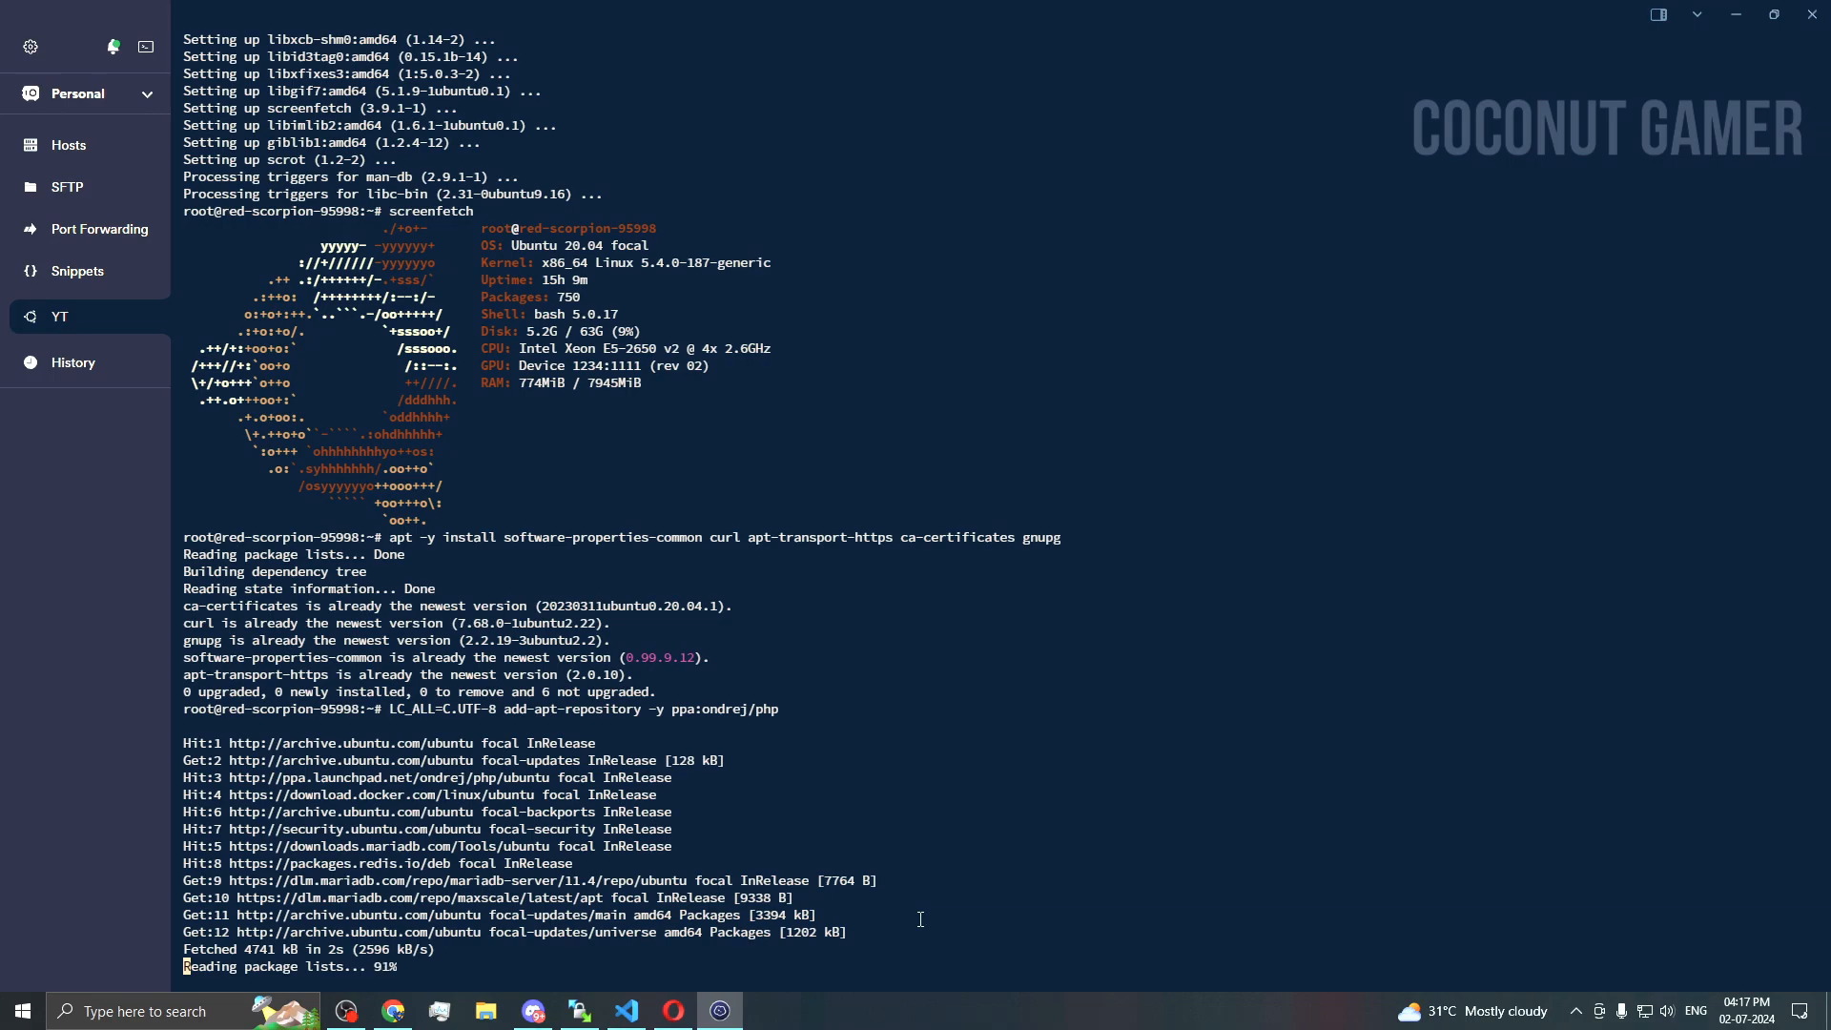
type("curl -sS https://downloads.mariadb.com/MariaDB/mariadb_repo_setup | sudo bash -s -- --mariadb-server-version=\"mariadb-10.11\"")
key("Return")
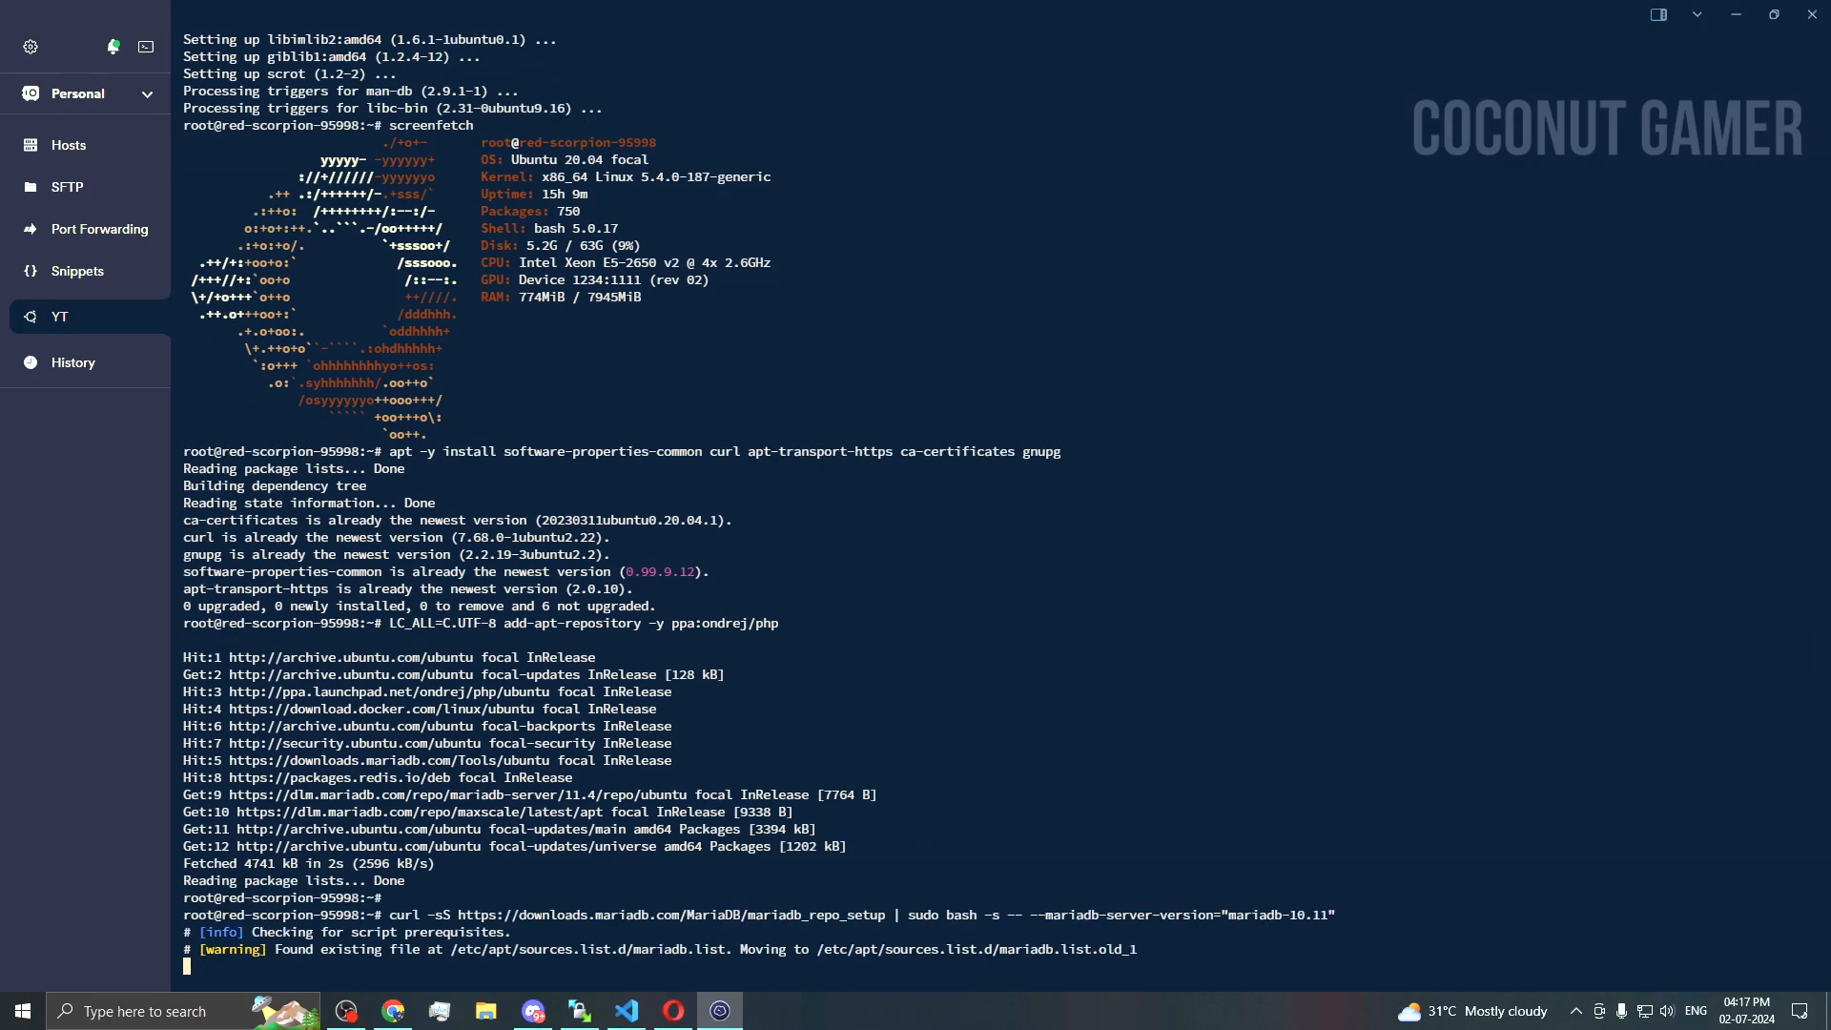
Step: Refresh the server's package lists with apt update
left_click(721, 1012)
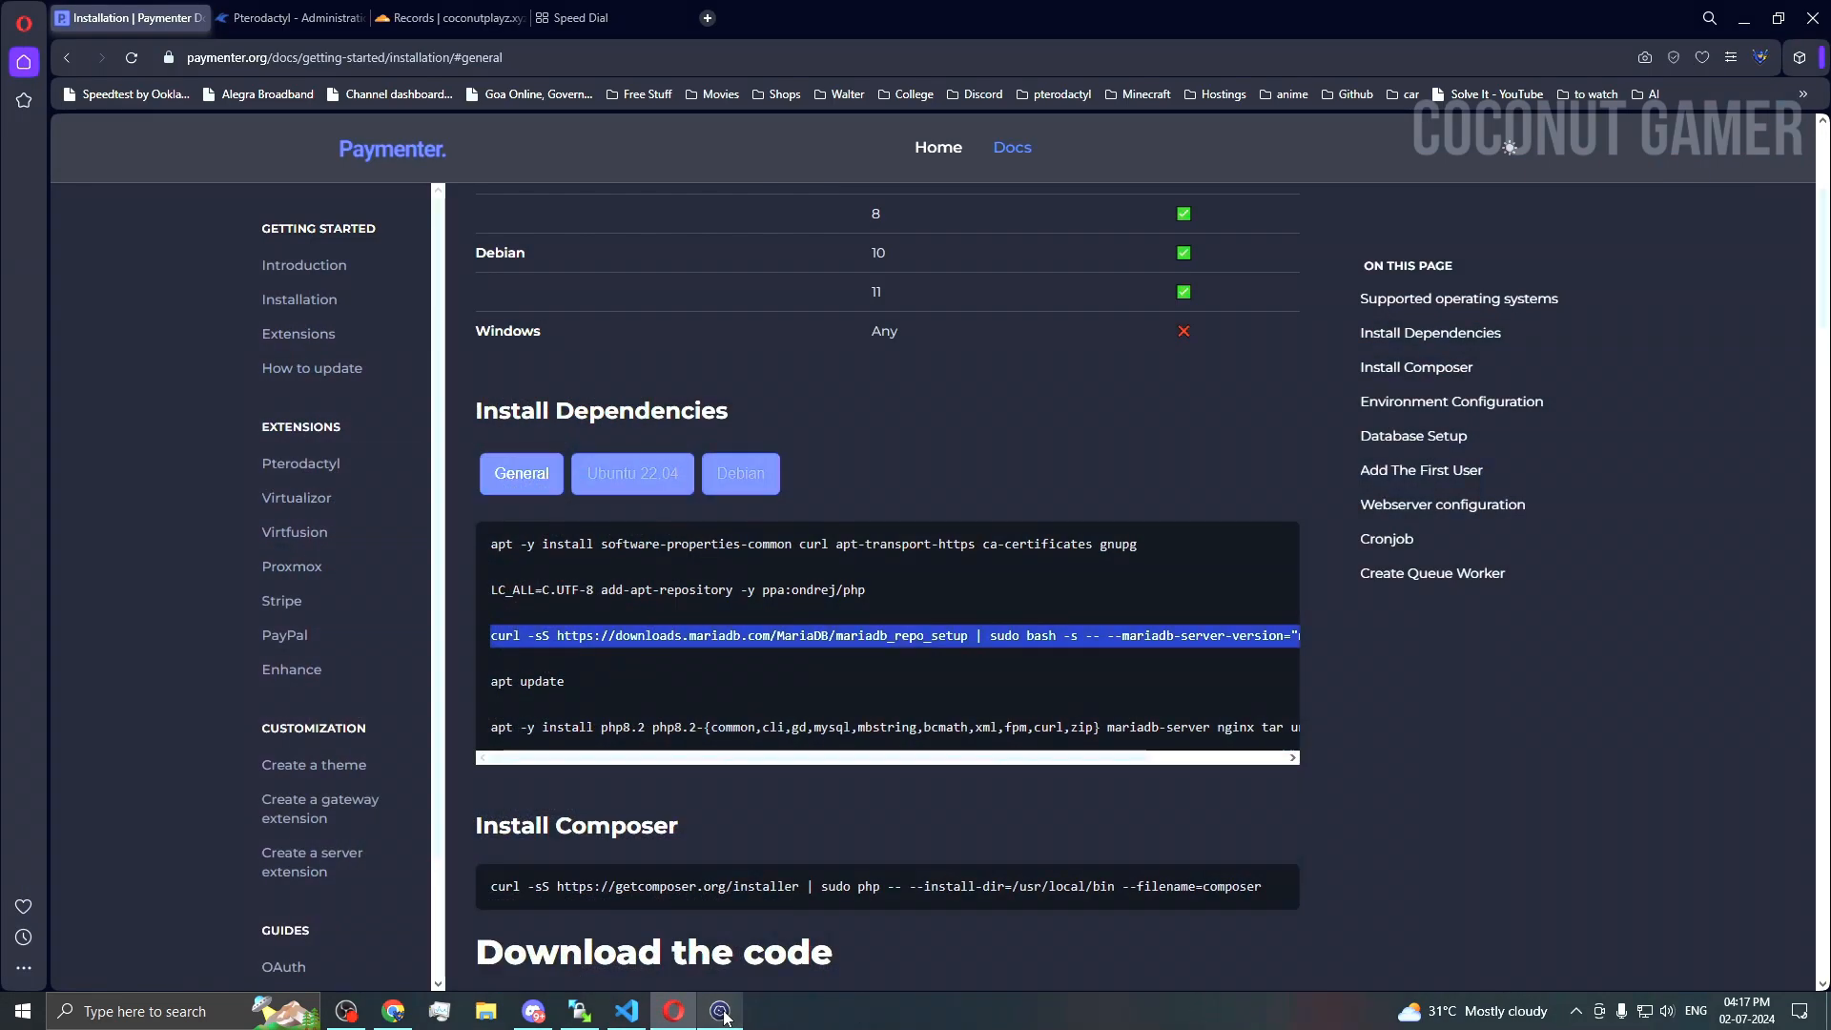
triple_click(519, 689)
key("super+c")
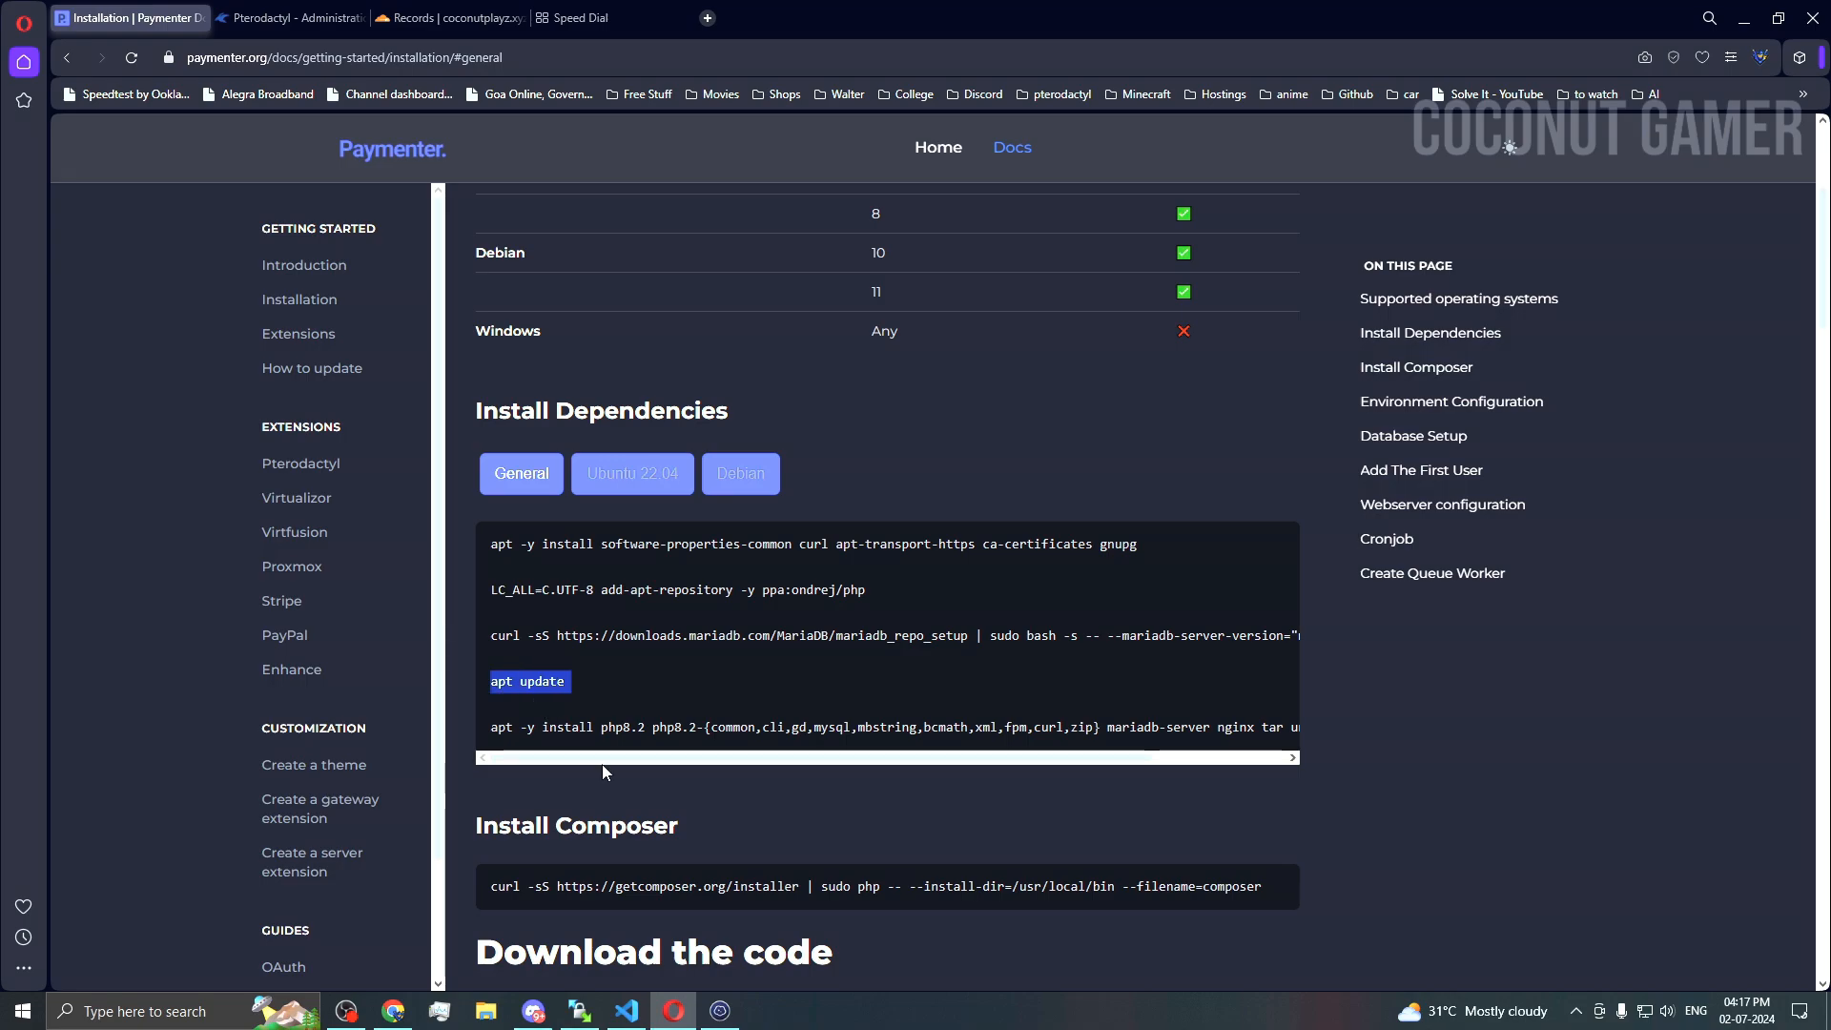
left_click(722, 1013)
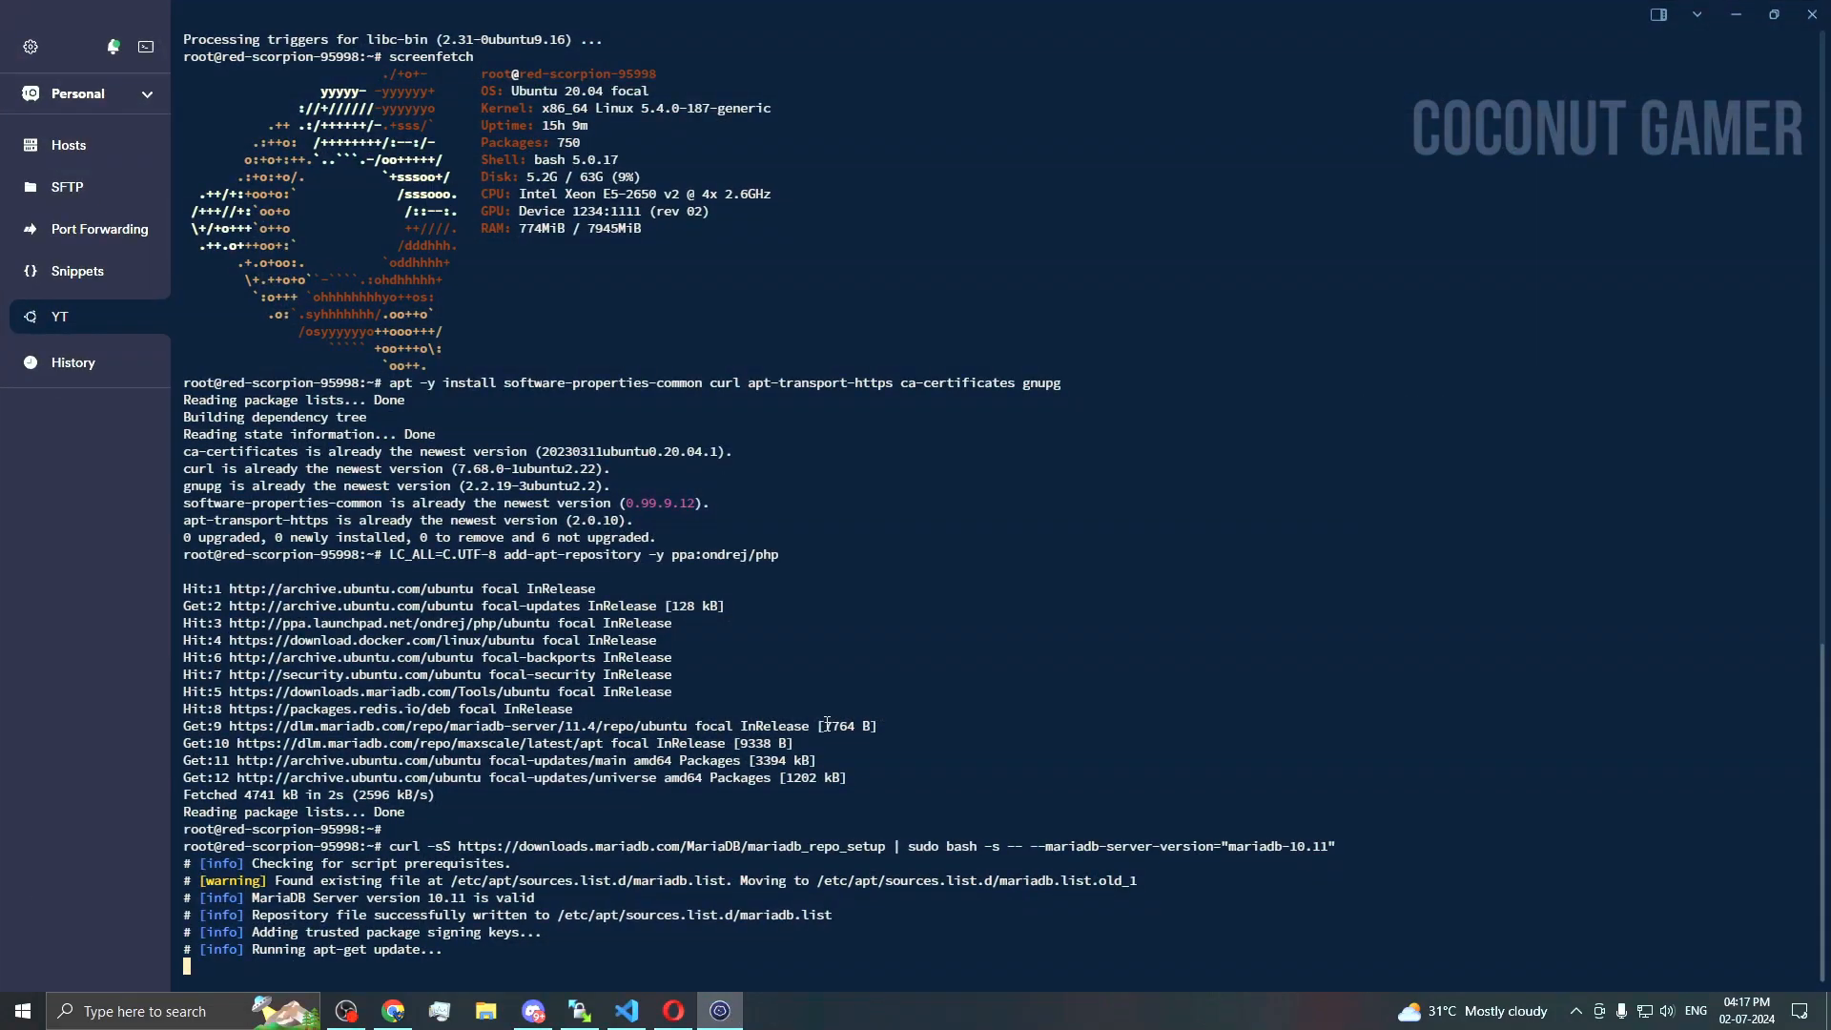
left_click(720, 1011)
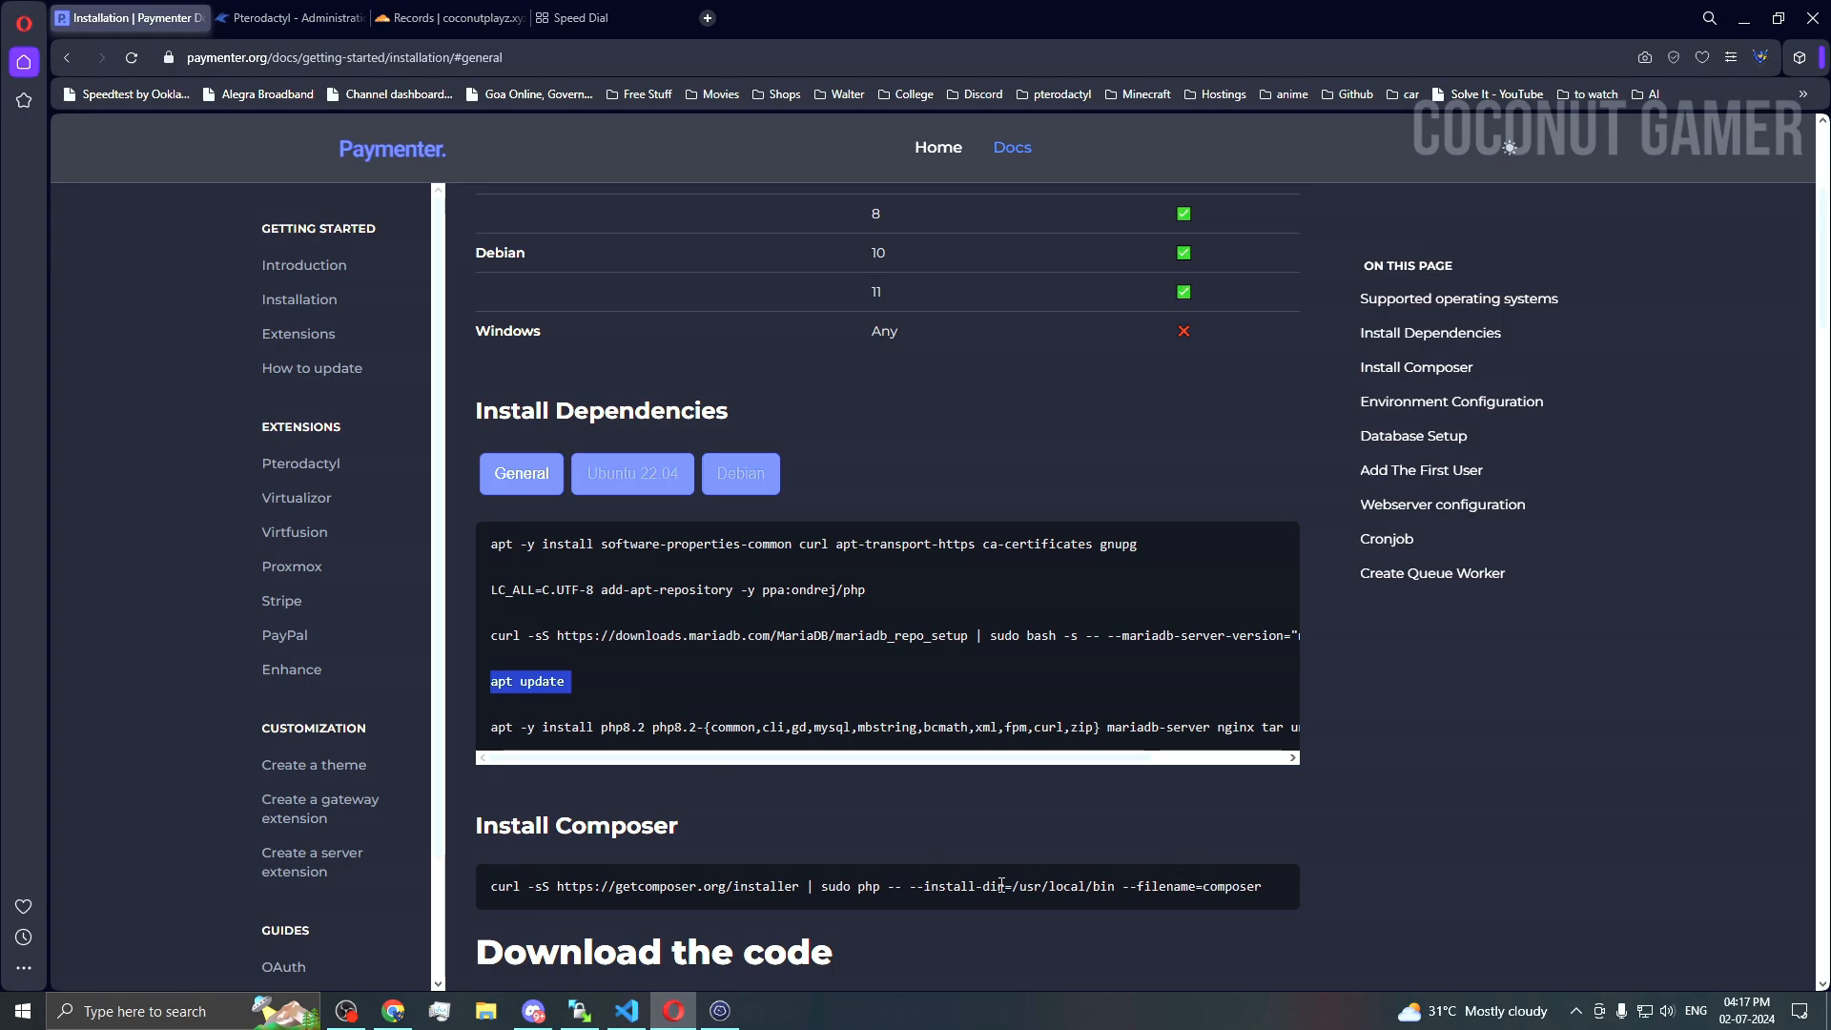
left_click(727, 1009)
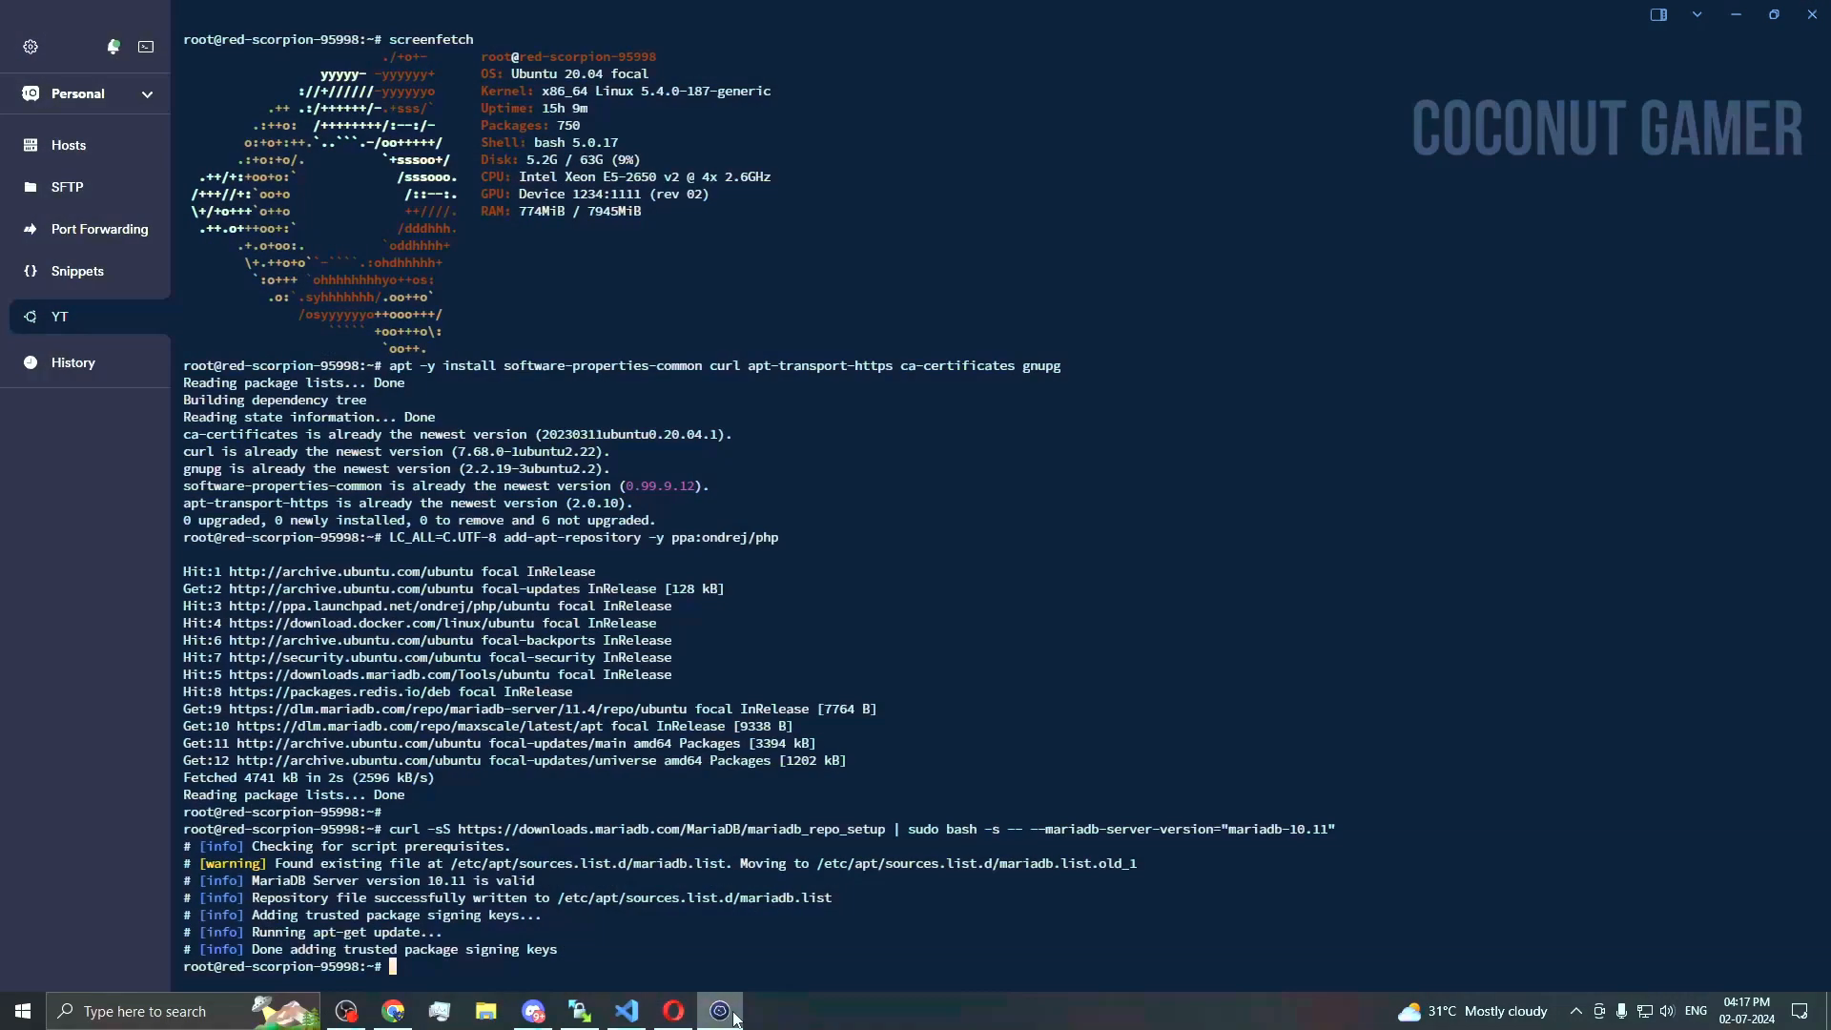
right_click(892, 897)
left_click(673, 1011)
triple_click(577, 729)
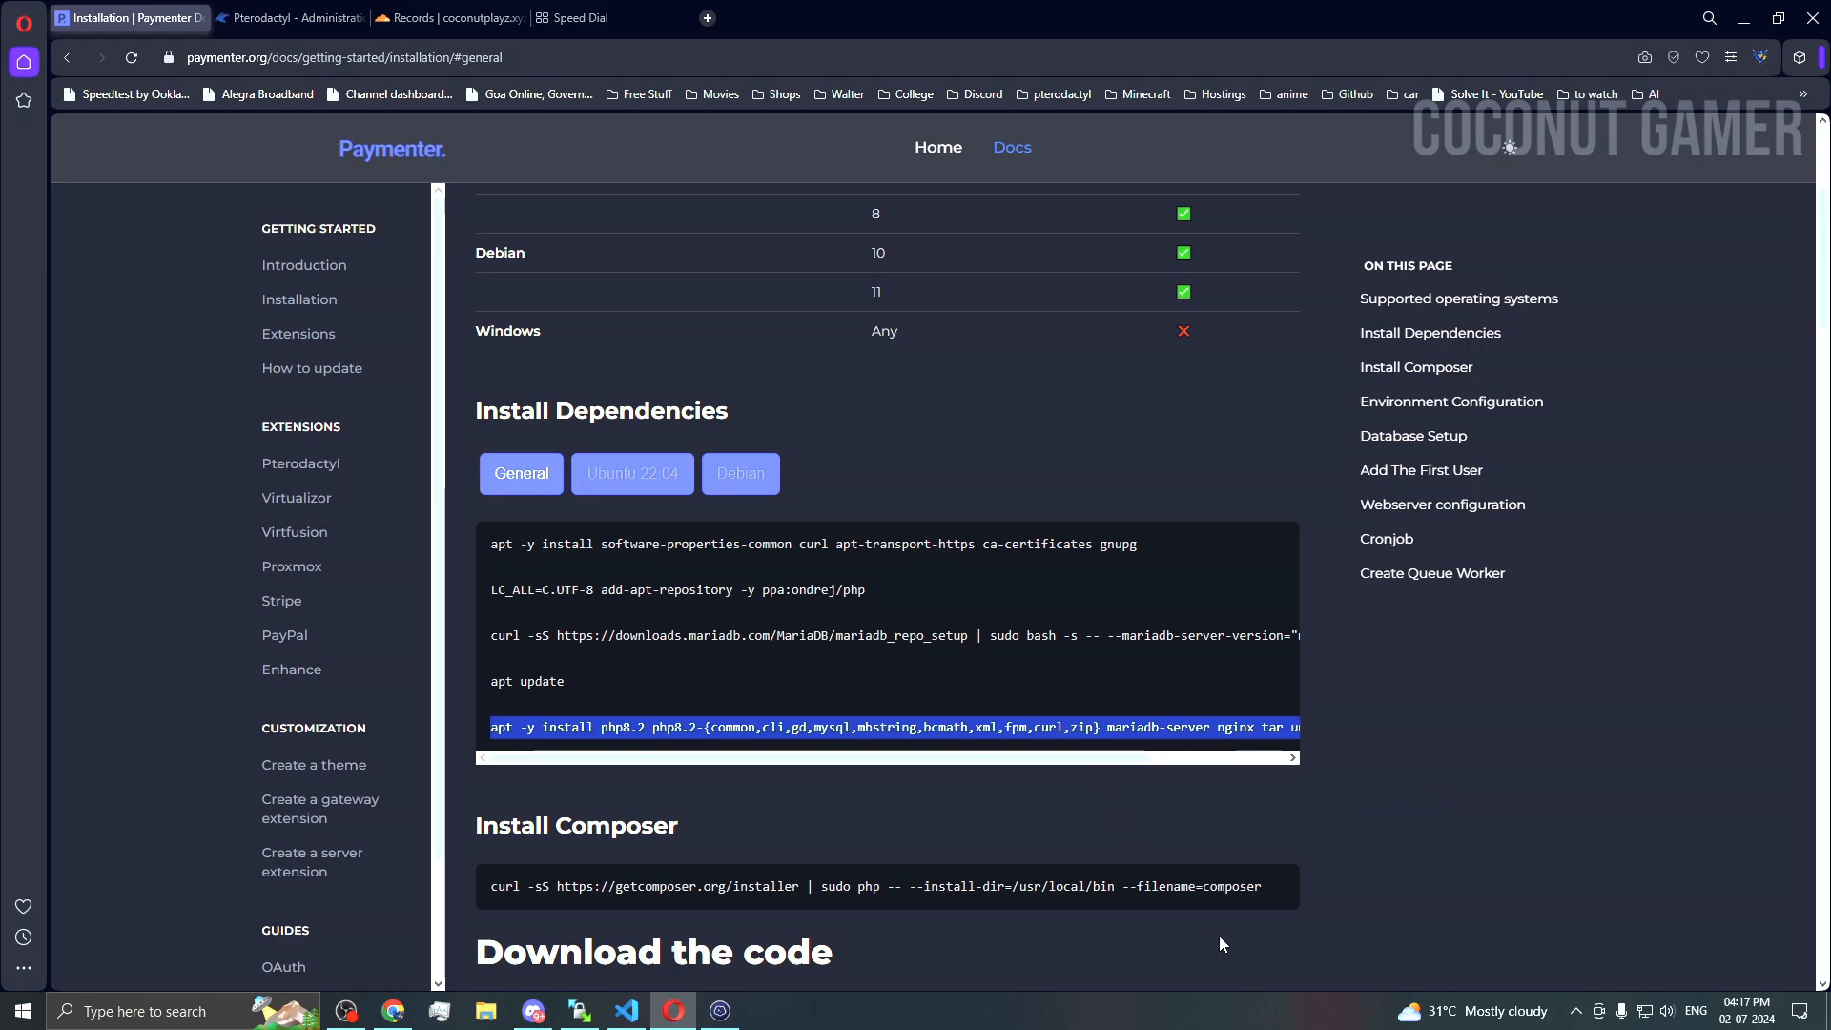
Step: Run the PHP 8.2 package install command in the server terminal
left_click(720, 1011)
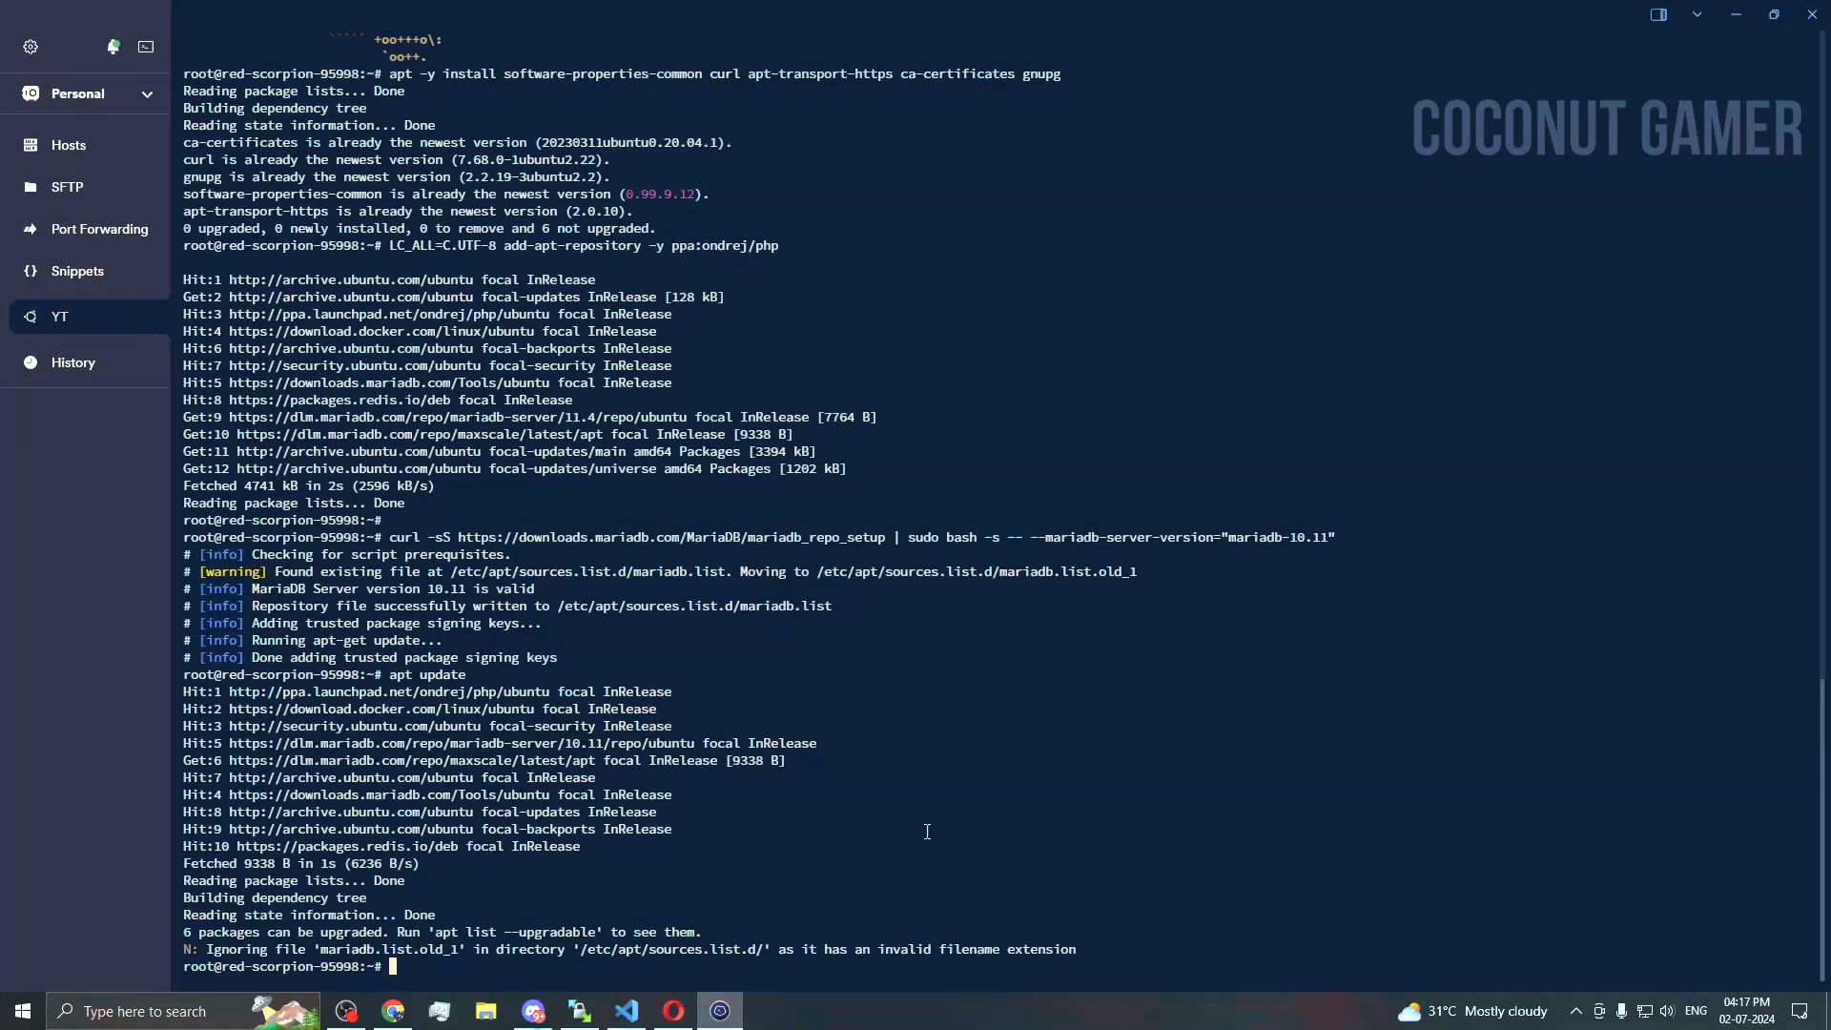
right_click(1050, 765)
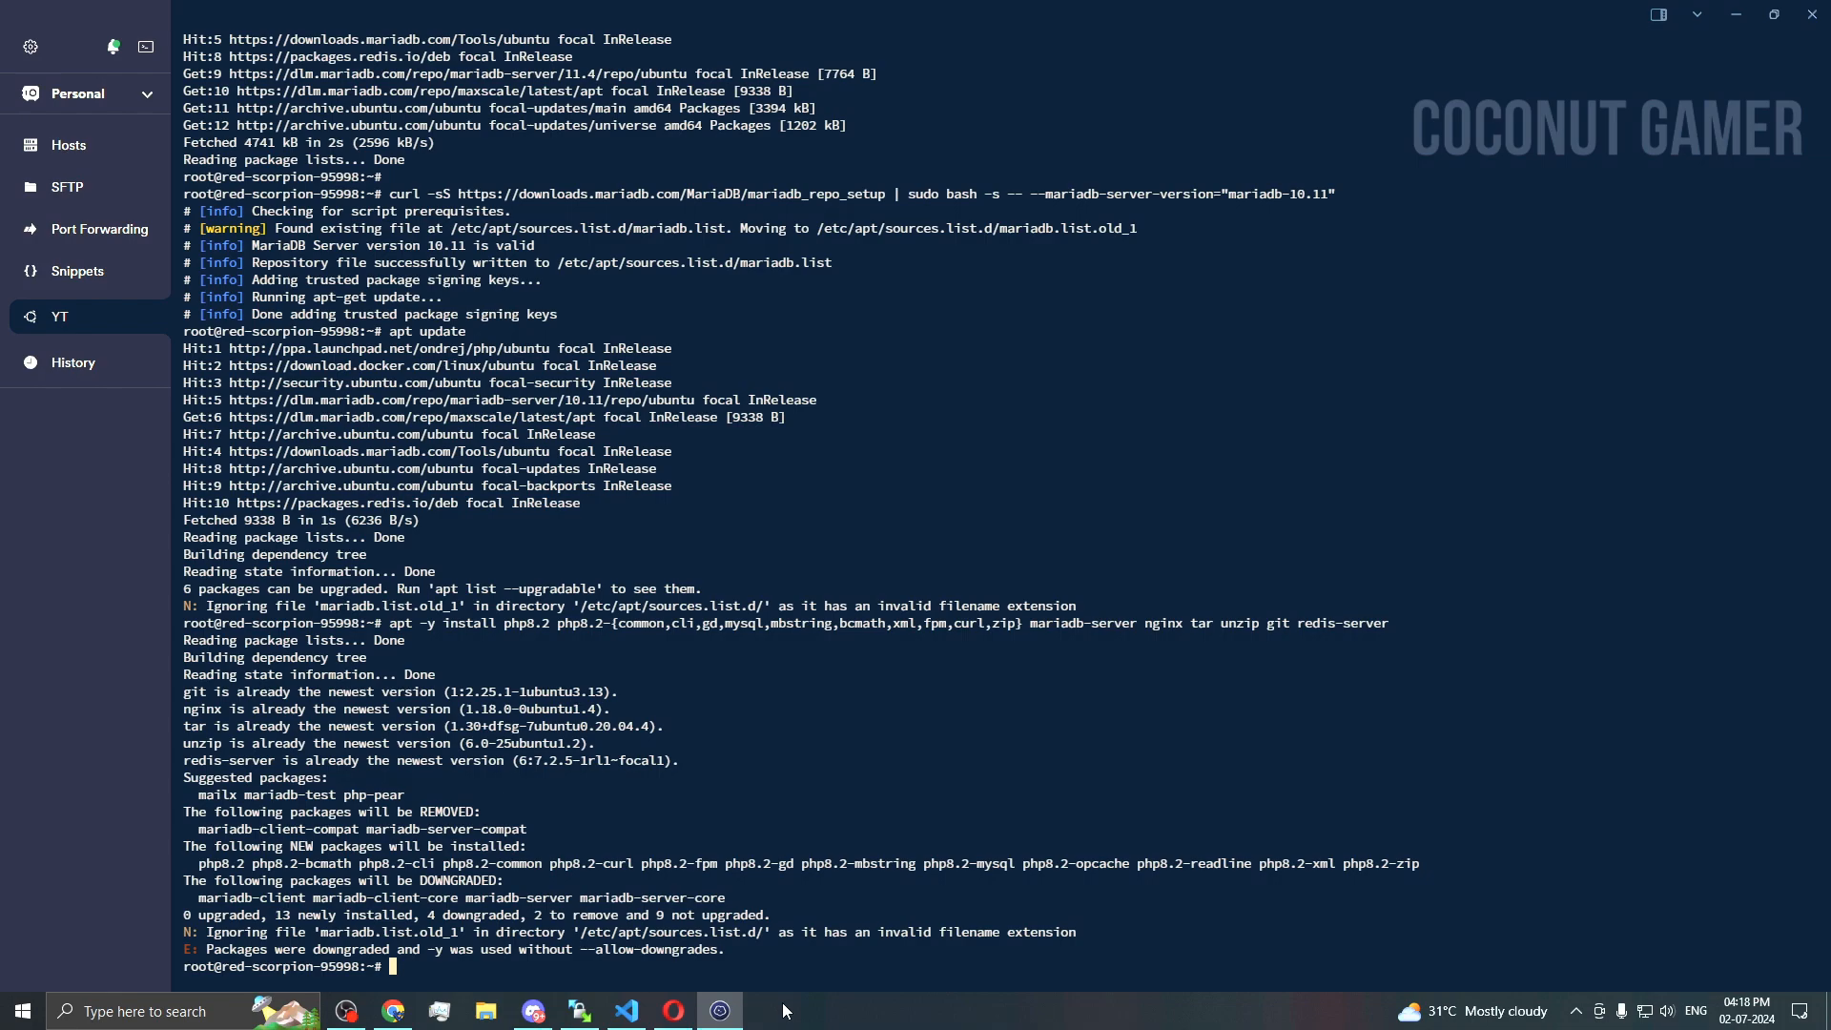
left_click(723, 1010)
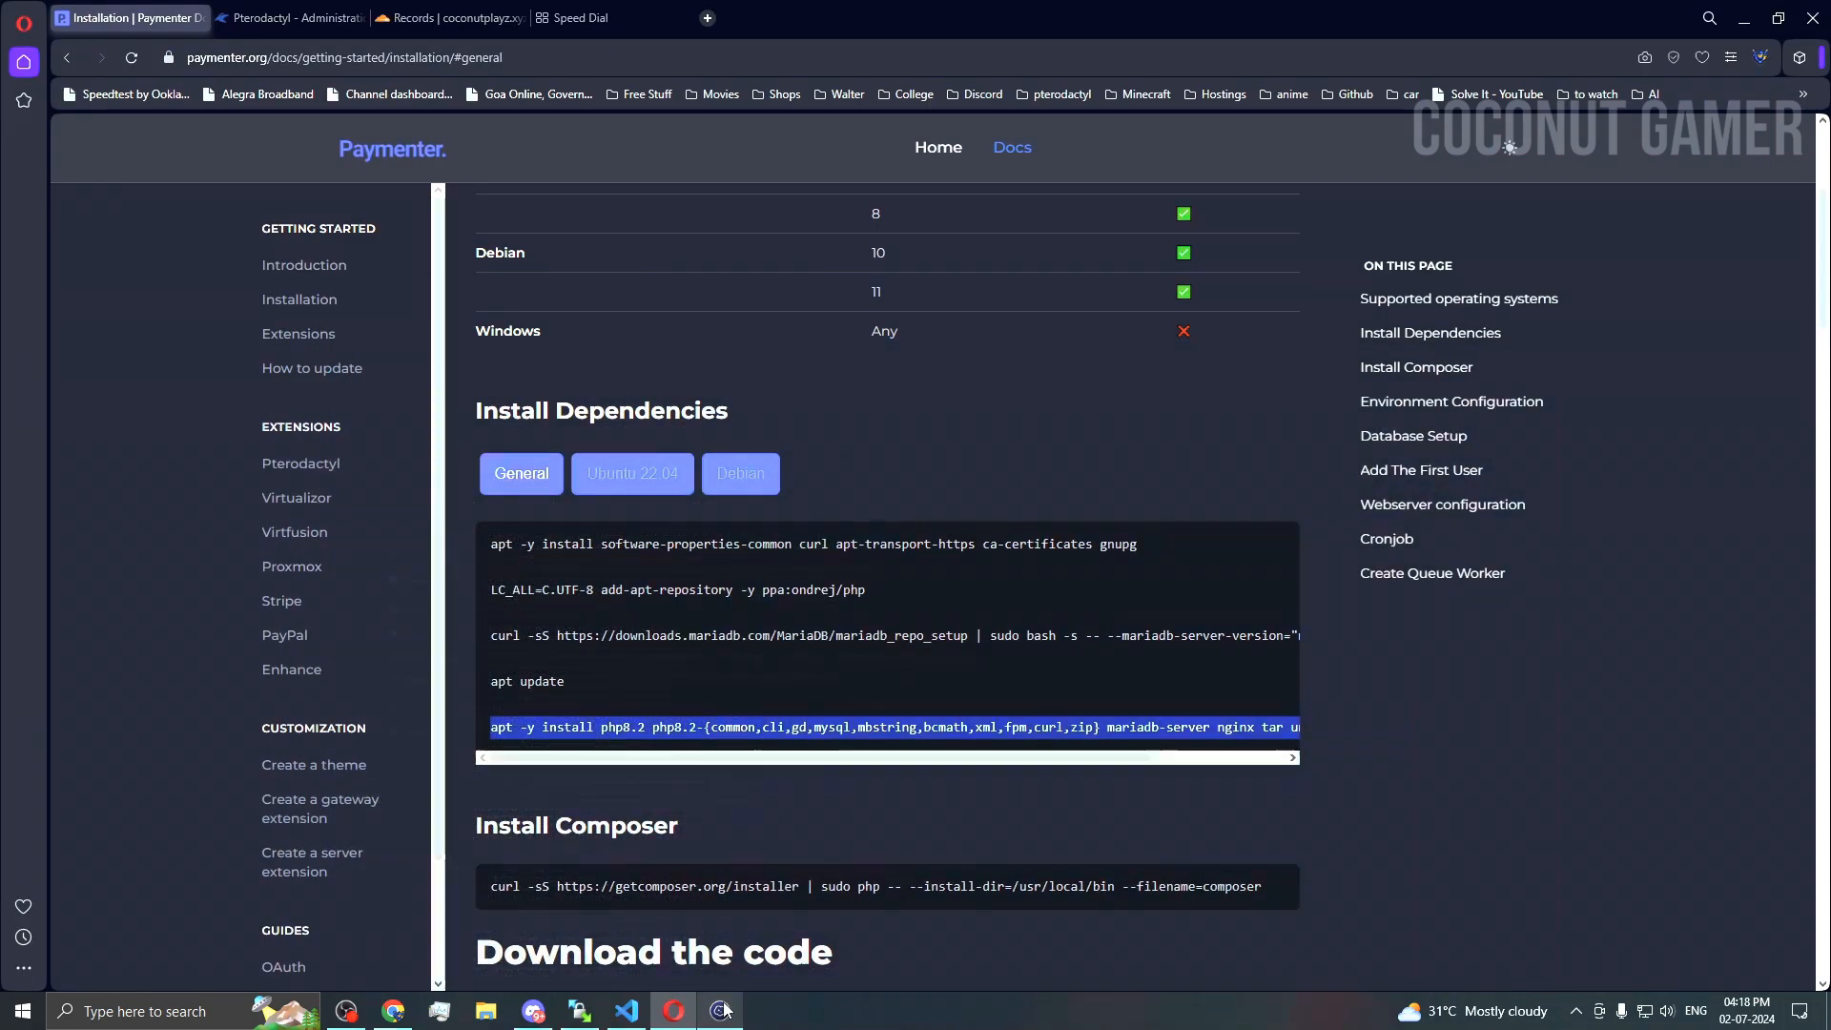
scroll(634, 806, "down", 1)
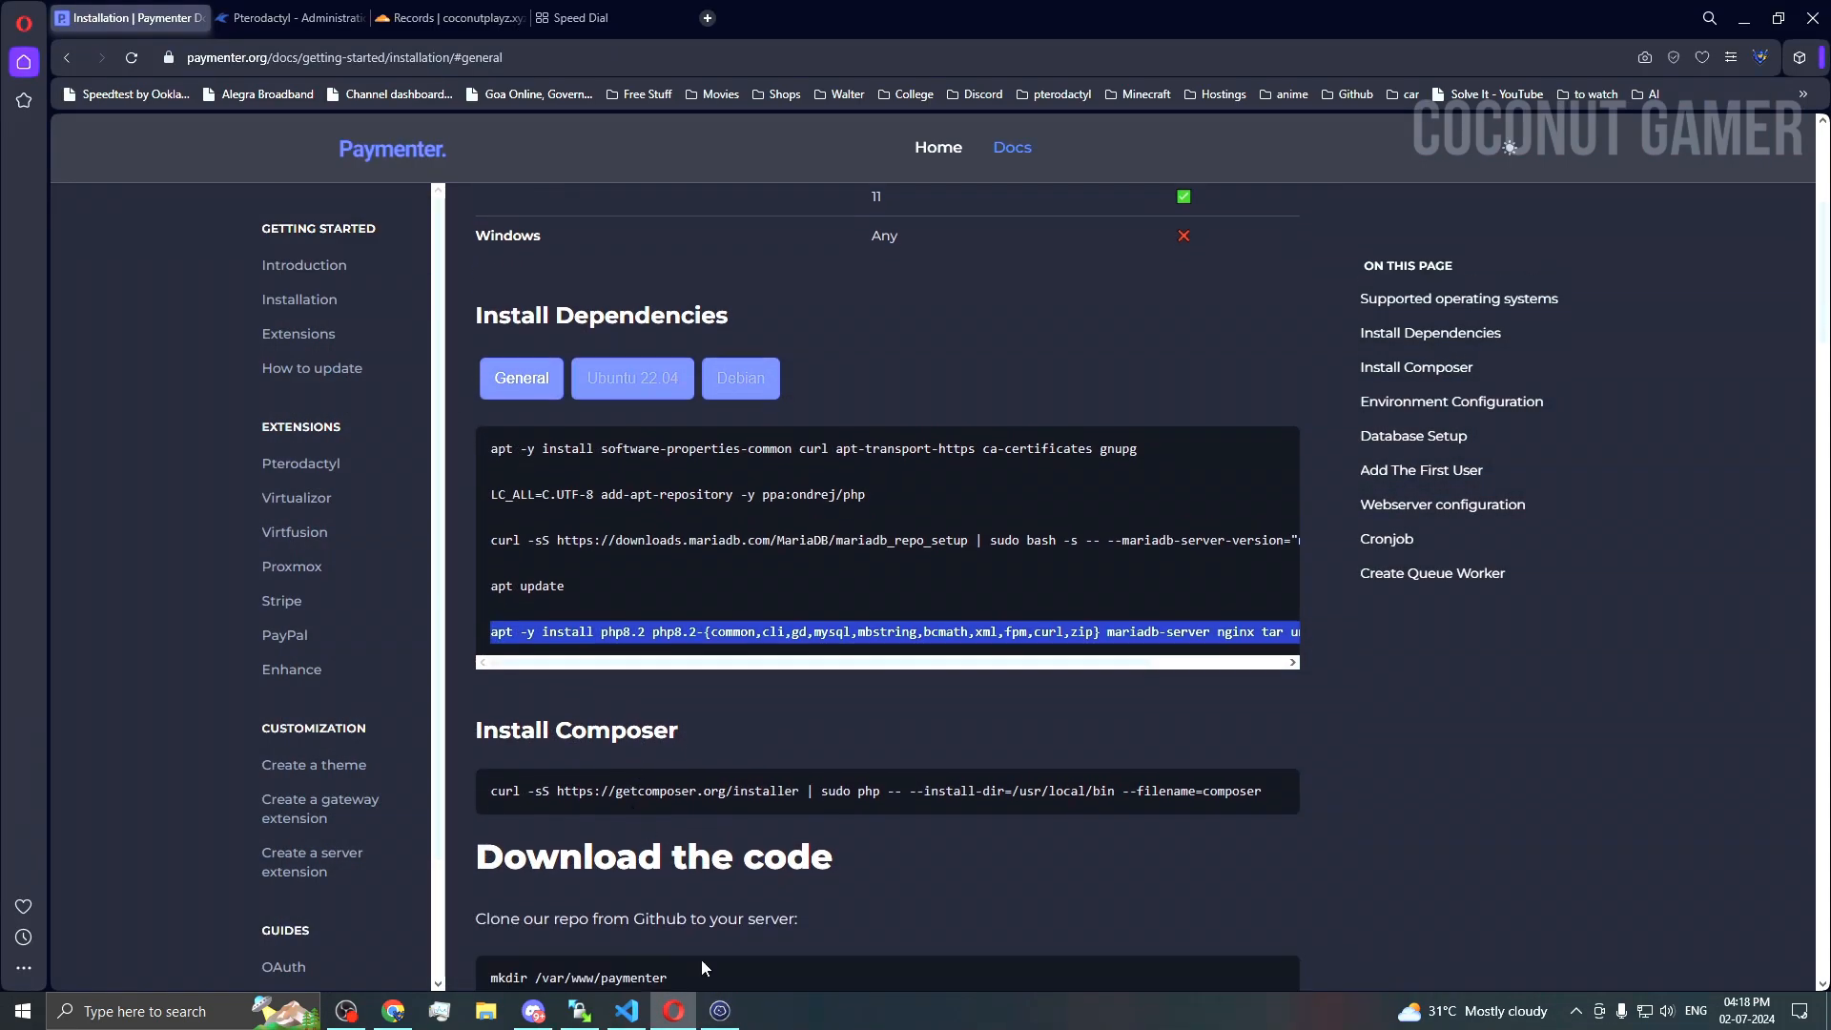
Step: Install Composer by running the docs' Composer install command on the server
left_click(720, 1010)
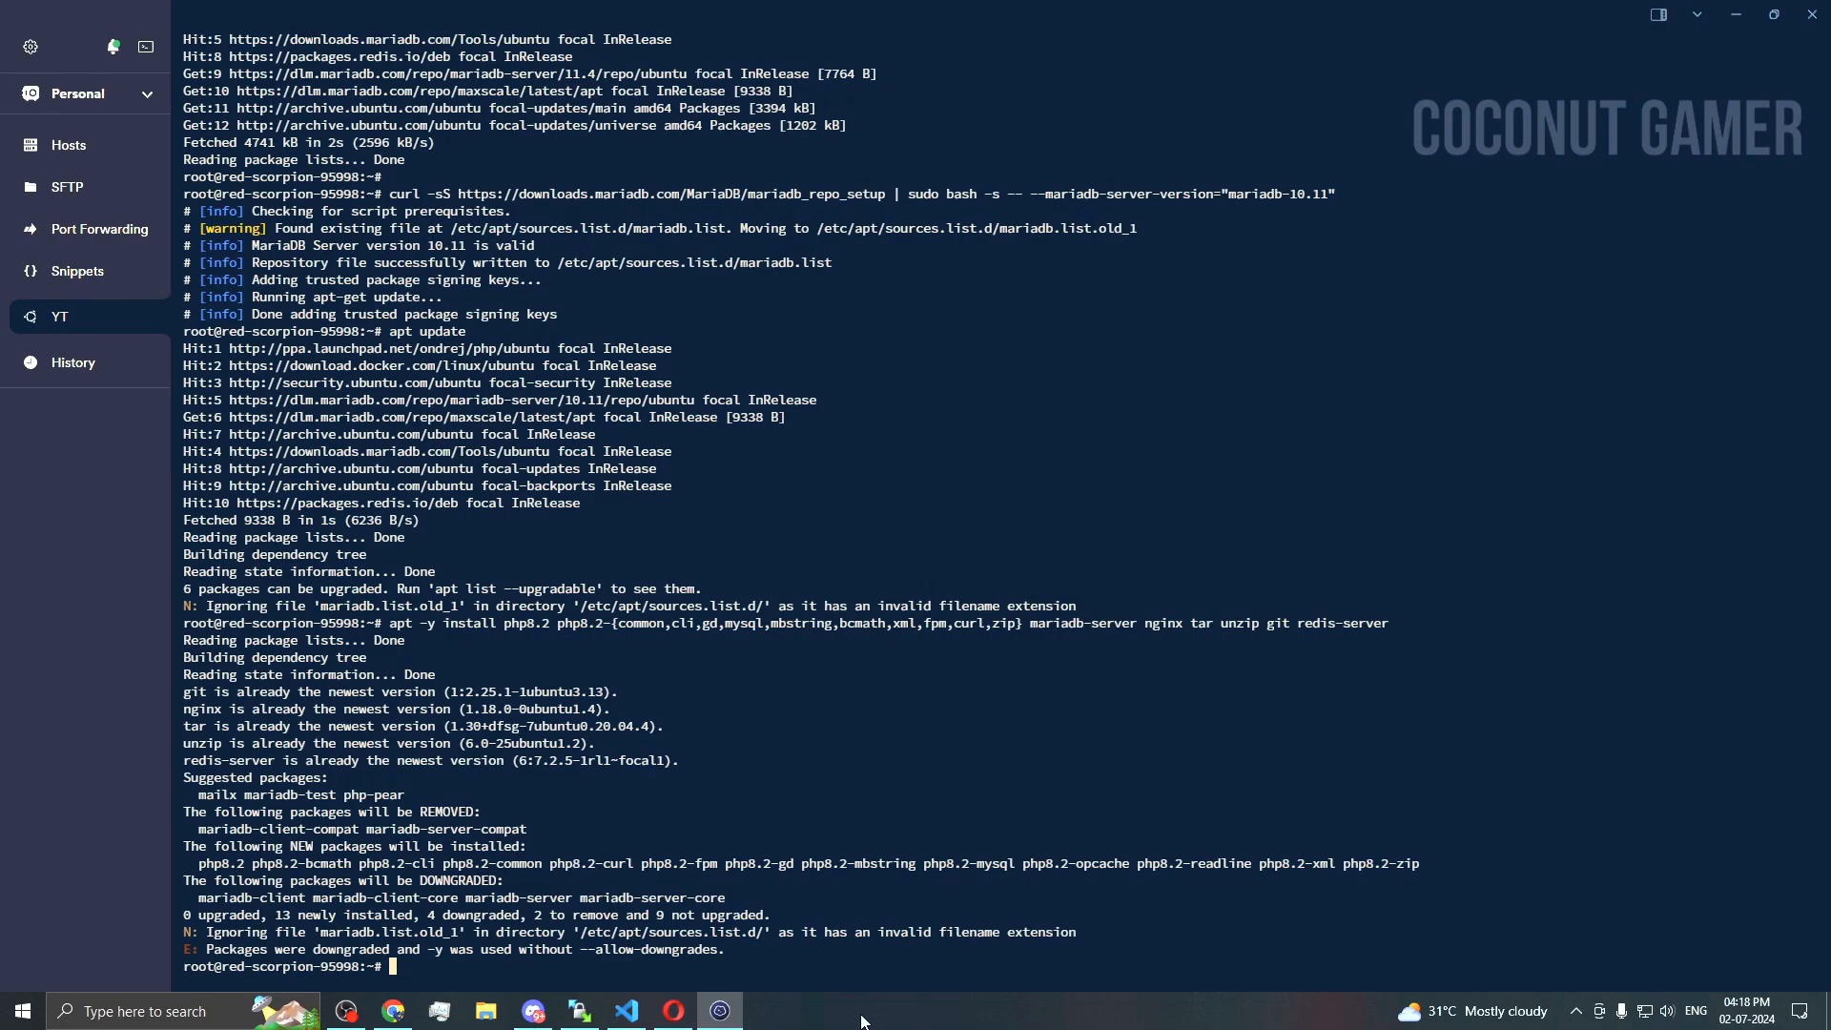
left_click(720, 1010)
scroll(788, 784, "down", 1)
triple_click(781, 696)
key("ctrl+c")
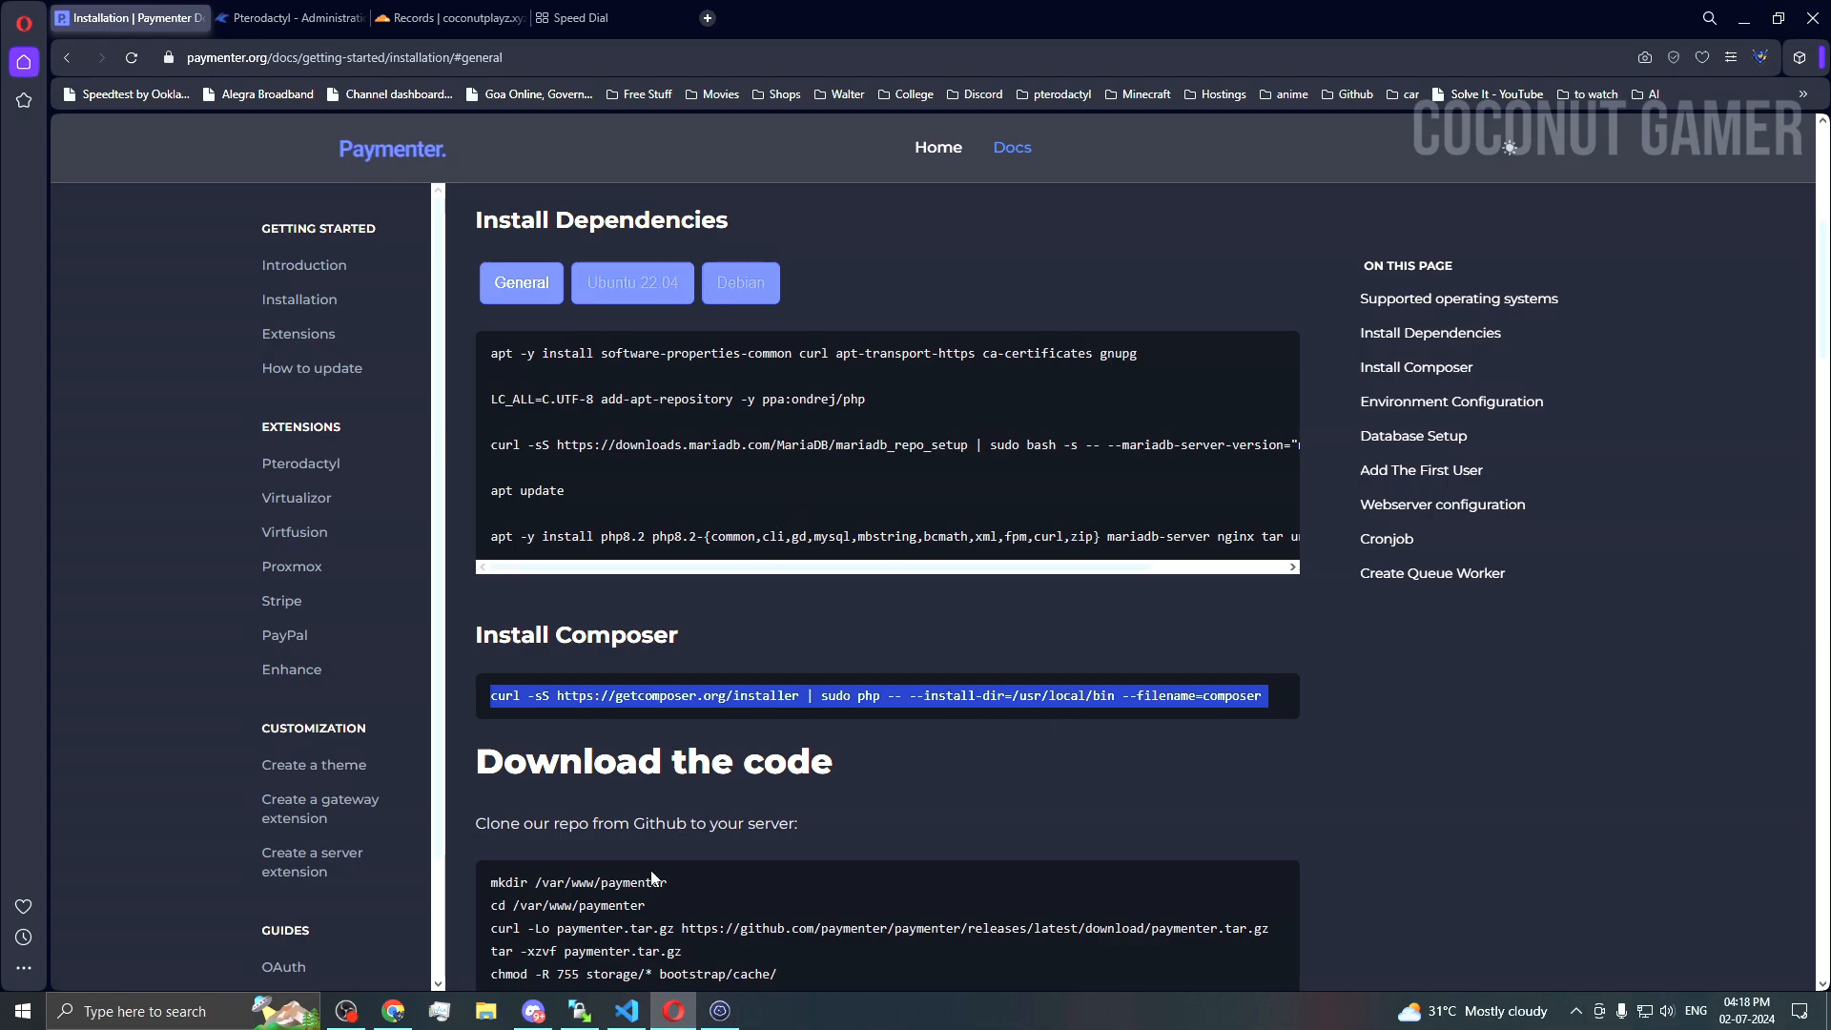
left_click(720, 1010)
key("ctrl+v")
key("Return")
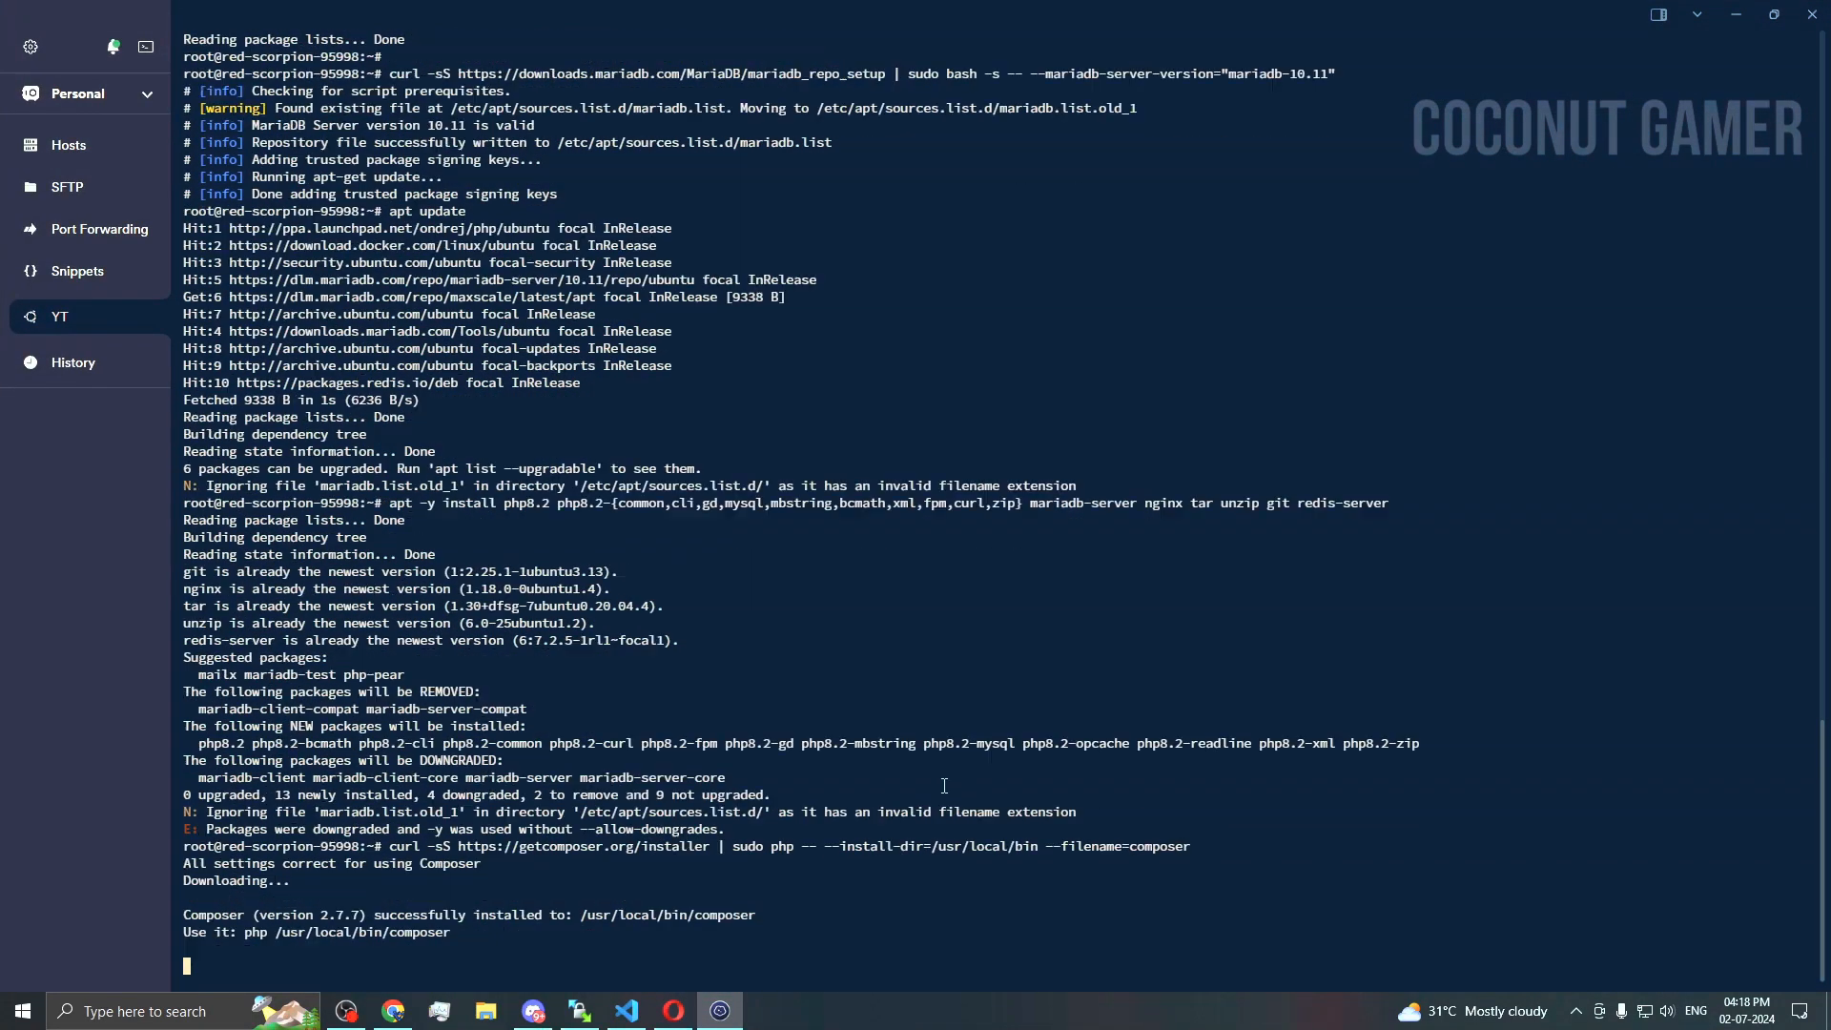
Step: Create the /var/www/paymenter folder and move into it
left_click(673, 1009)
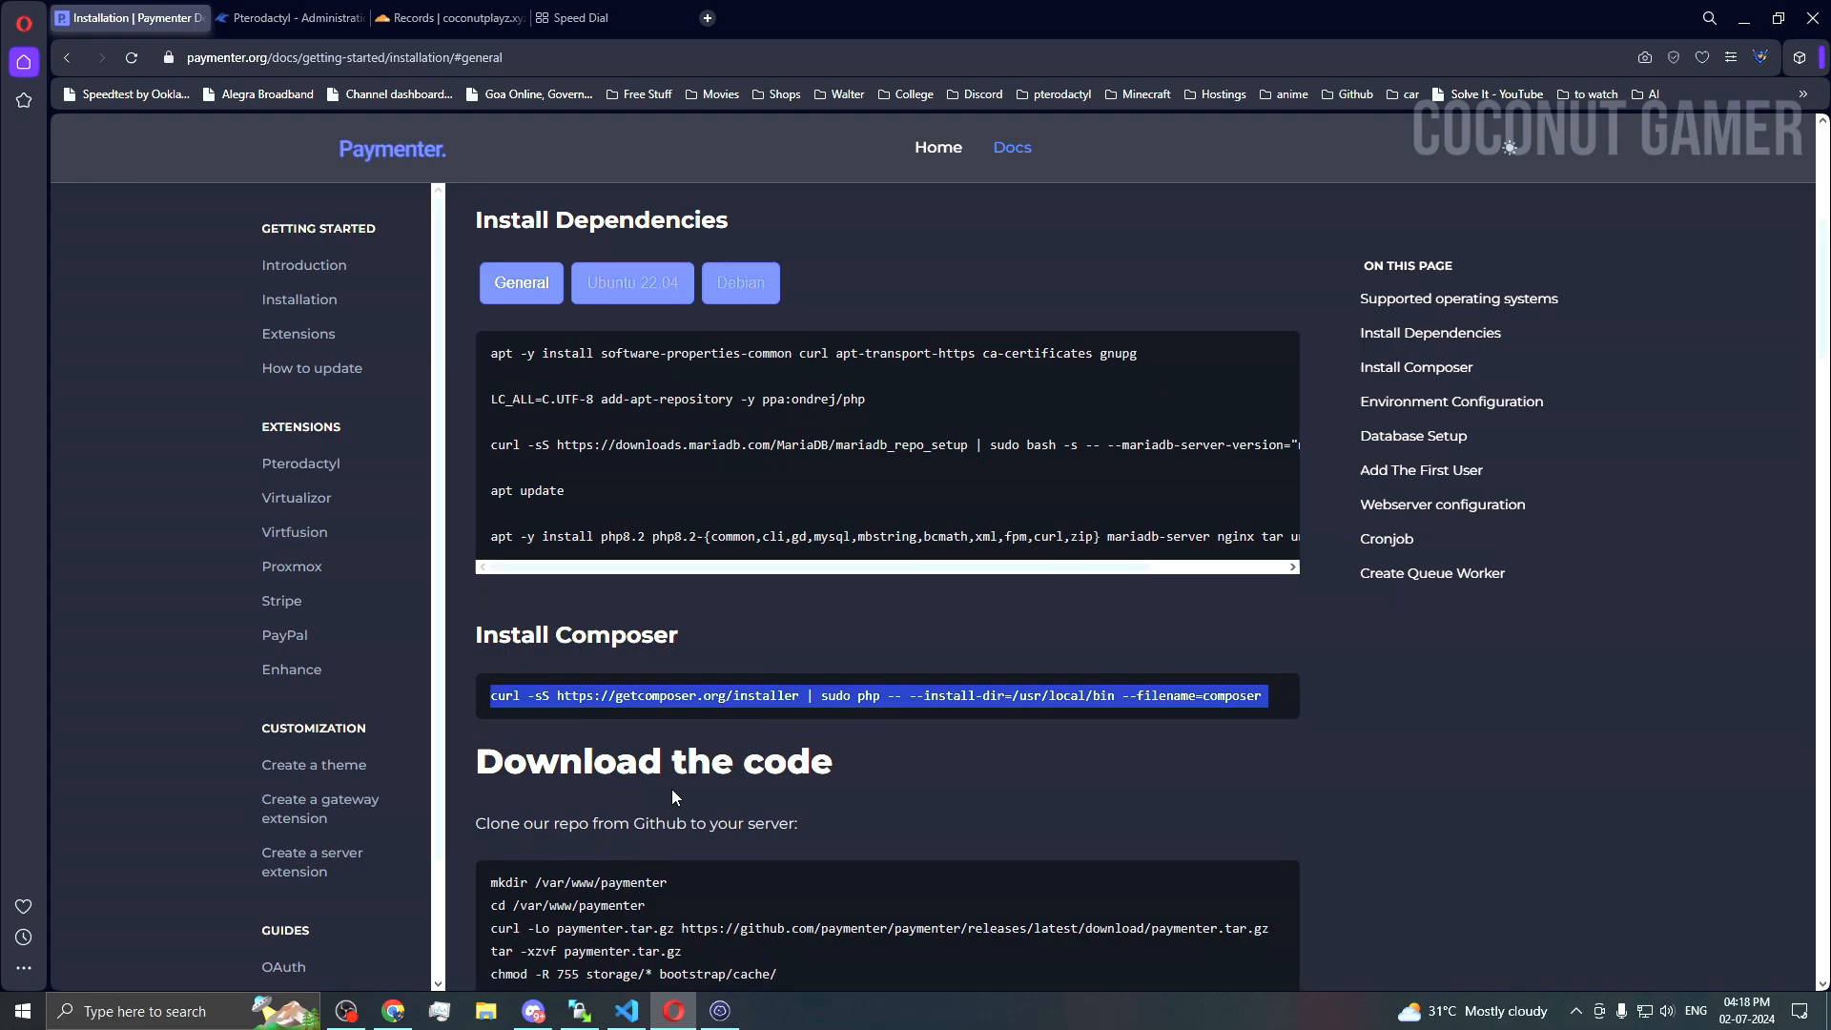
scroll(671, 788, "down", 3)
triple_click(598, 596)
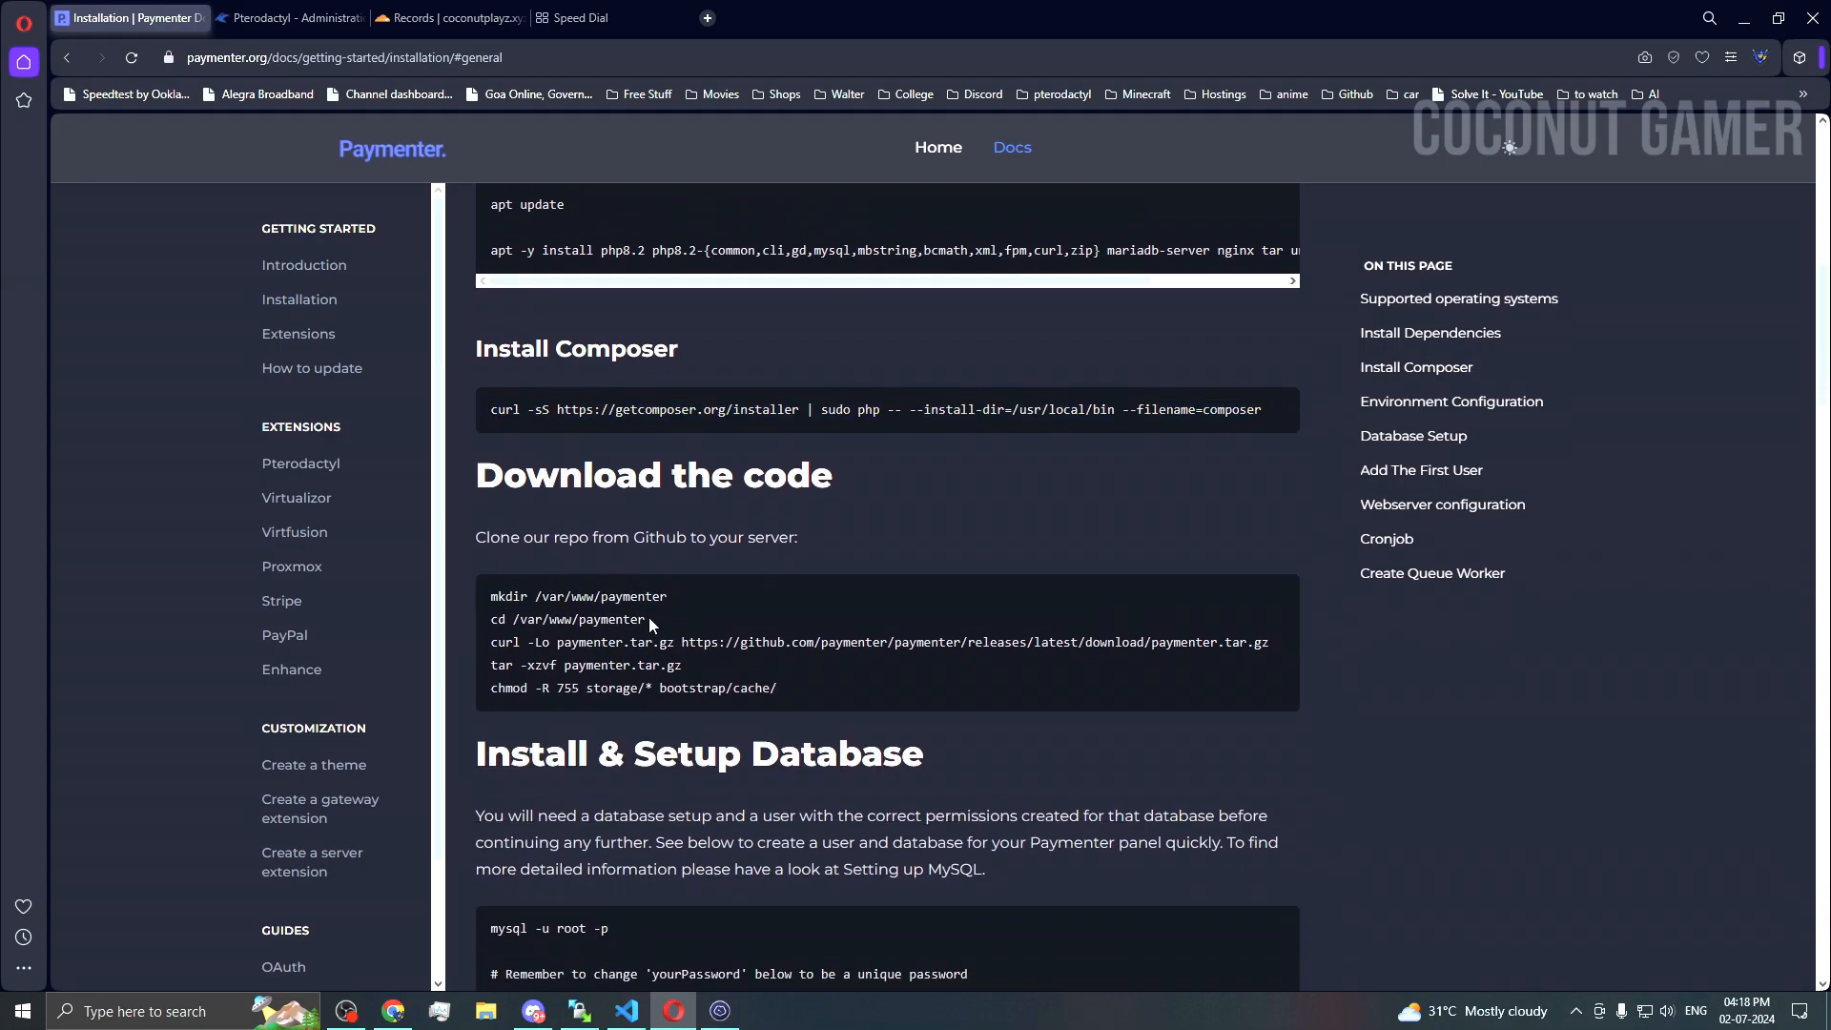
left_click_drag(648, 616, 471, 601)
key("ctrl+c")
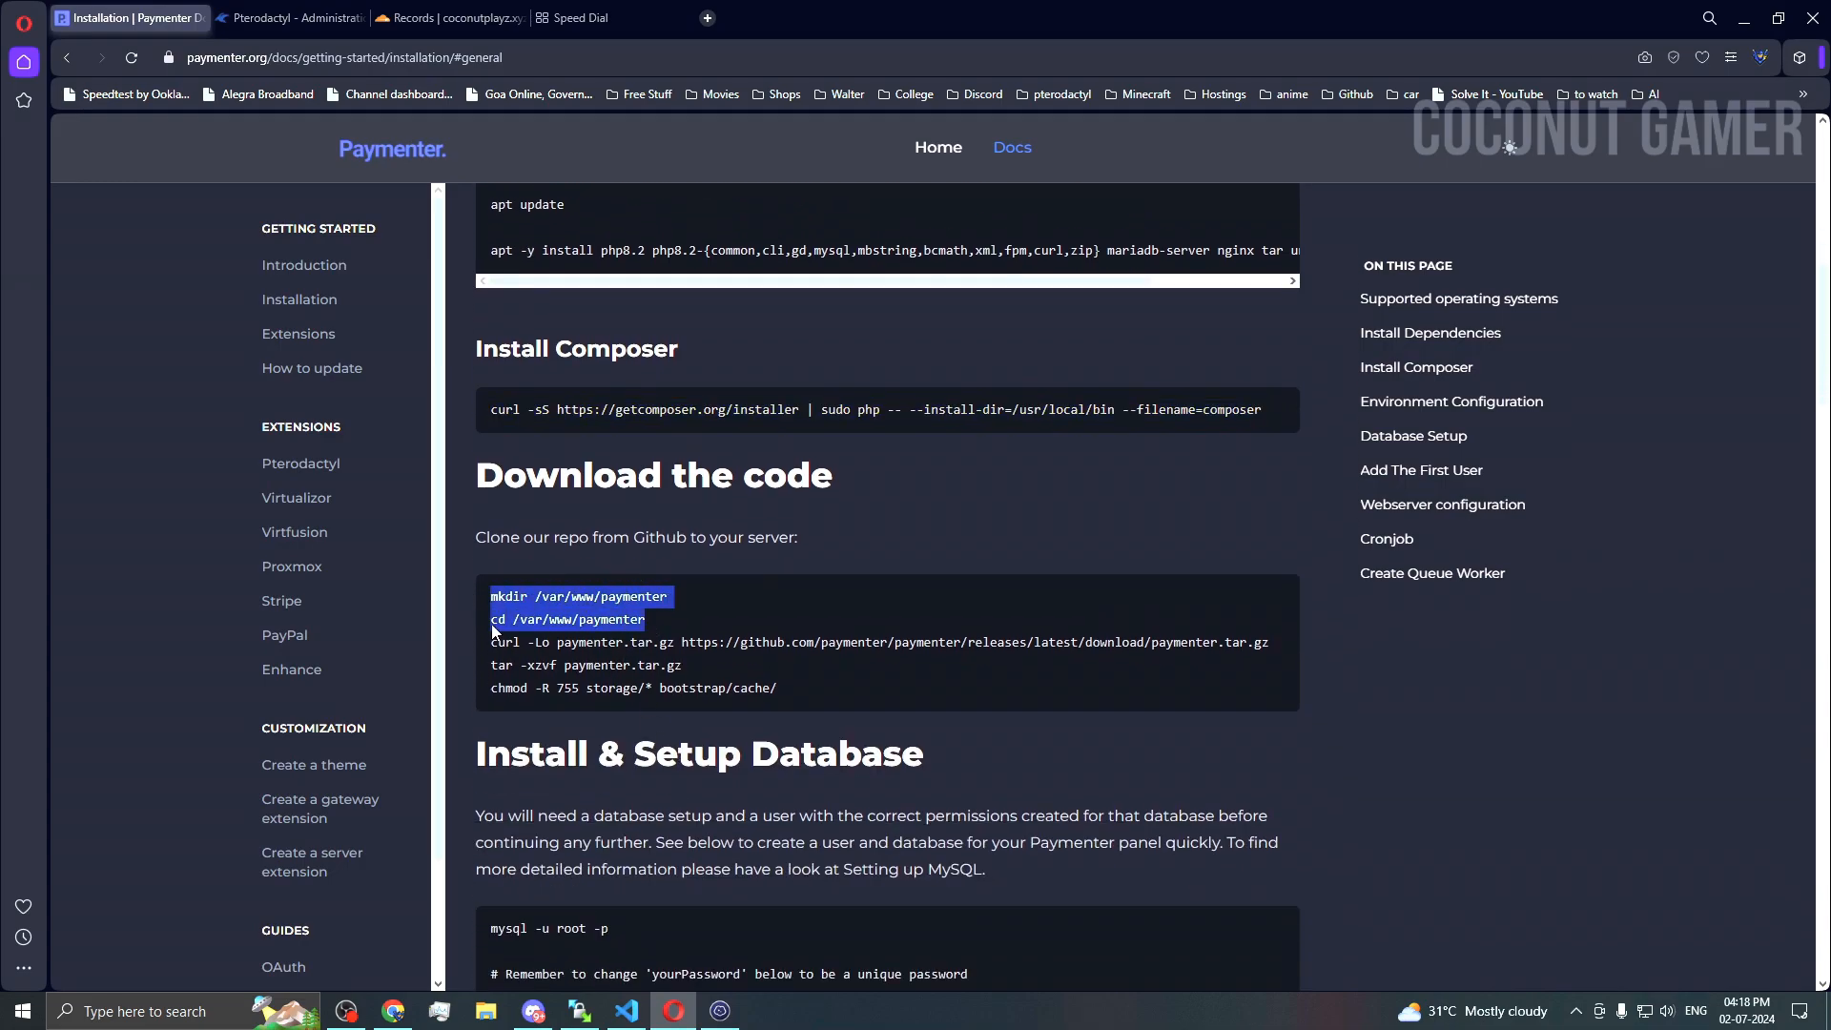
left_click(718, 1010)
key("ctrl+v")
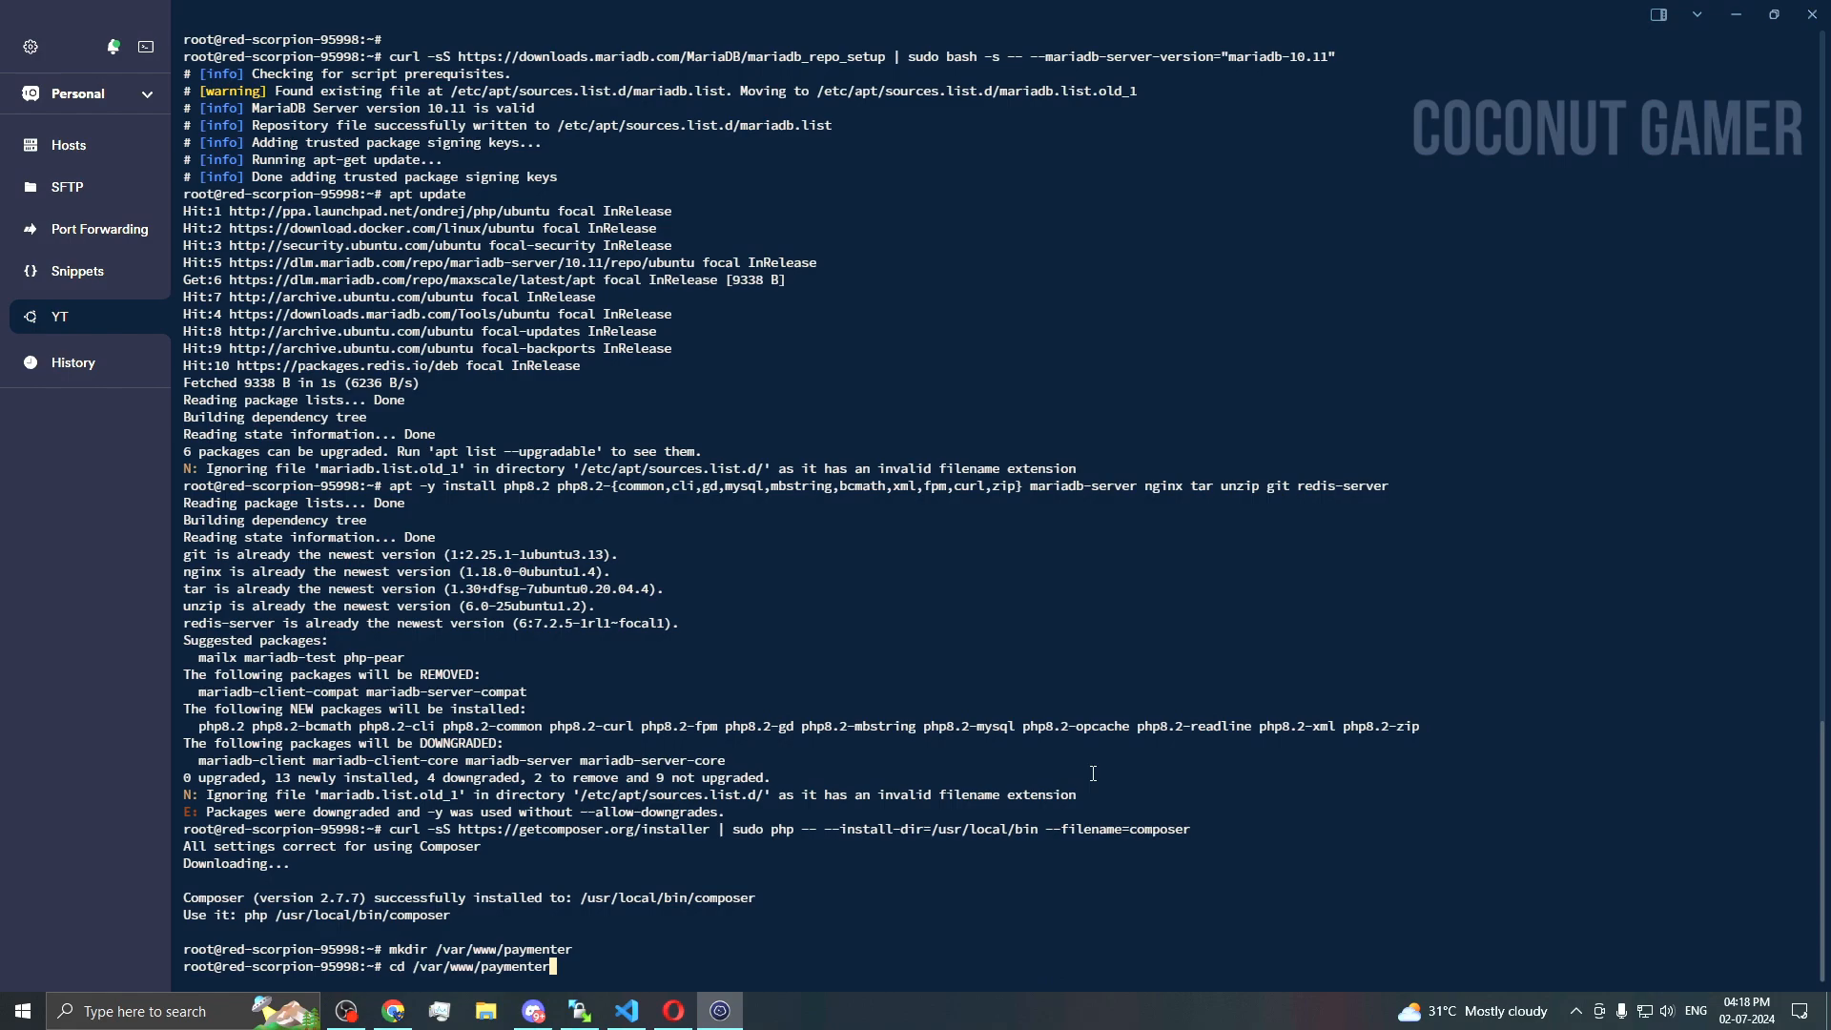
key("Return")
Step: Download the Paymenter release archive with the docs' download command
left_click(720, 1012)
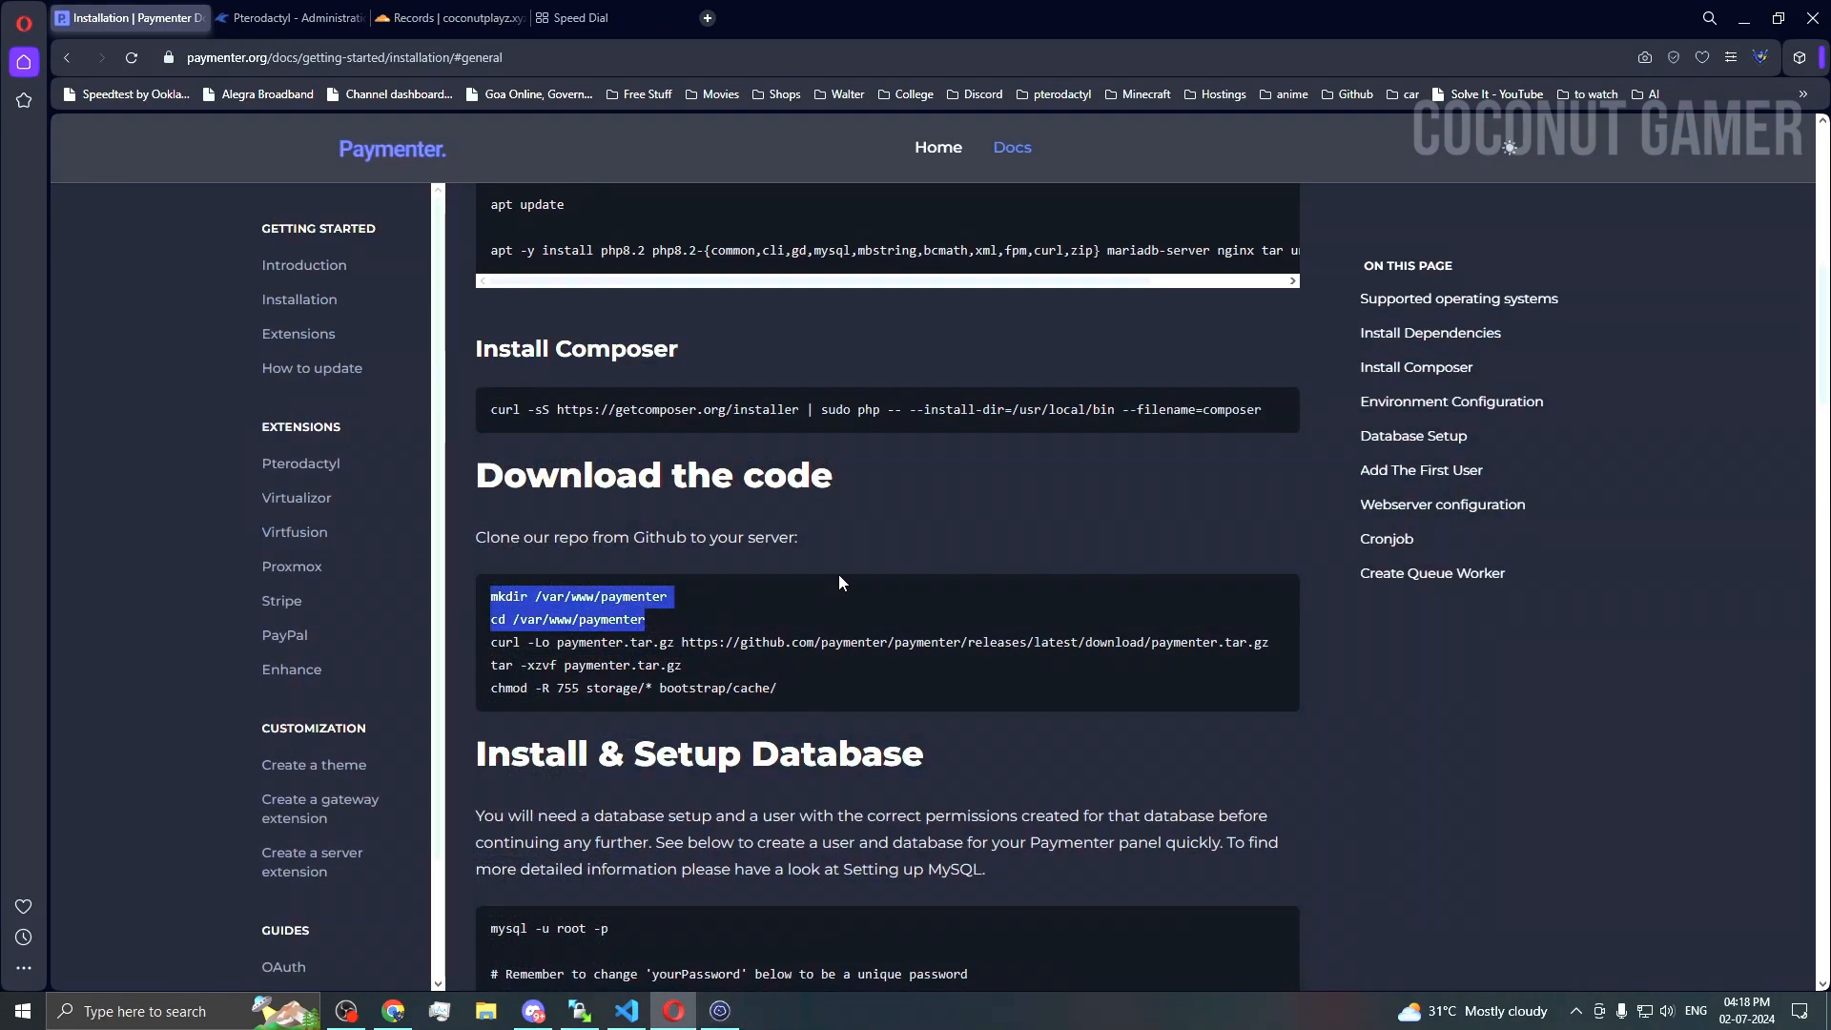
scroll(835, 574, "down", 1)
double_click(665, 545)
triple_click(666, 544)
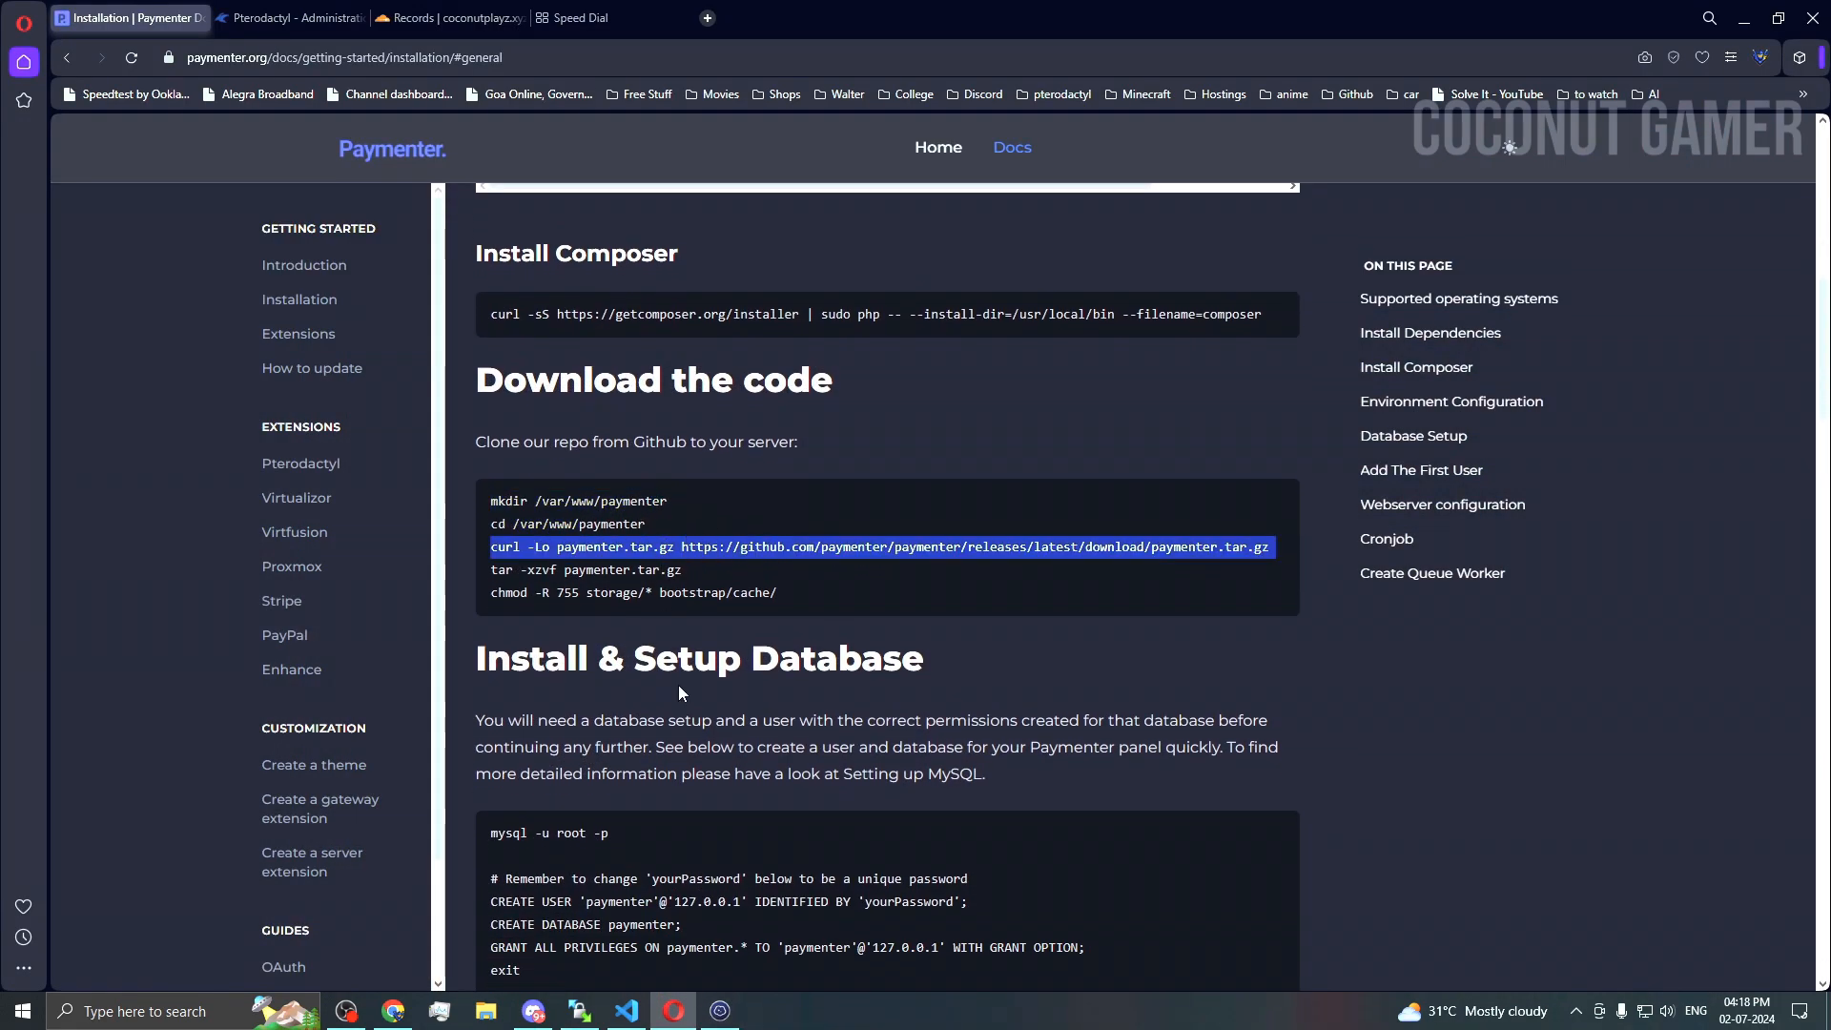
key("alt+Tab")
key("ctrl+shift+v")
key("Return")
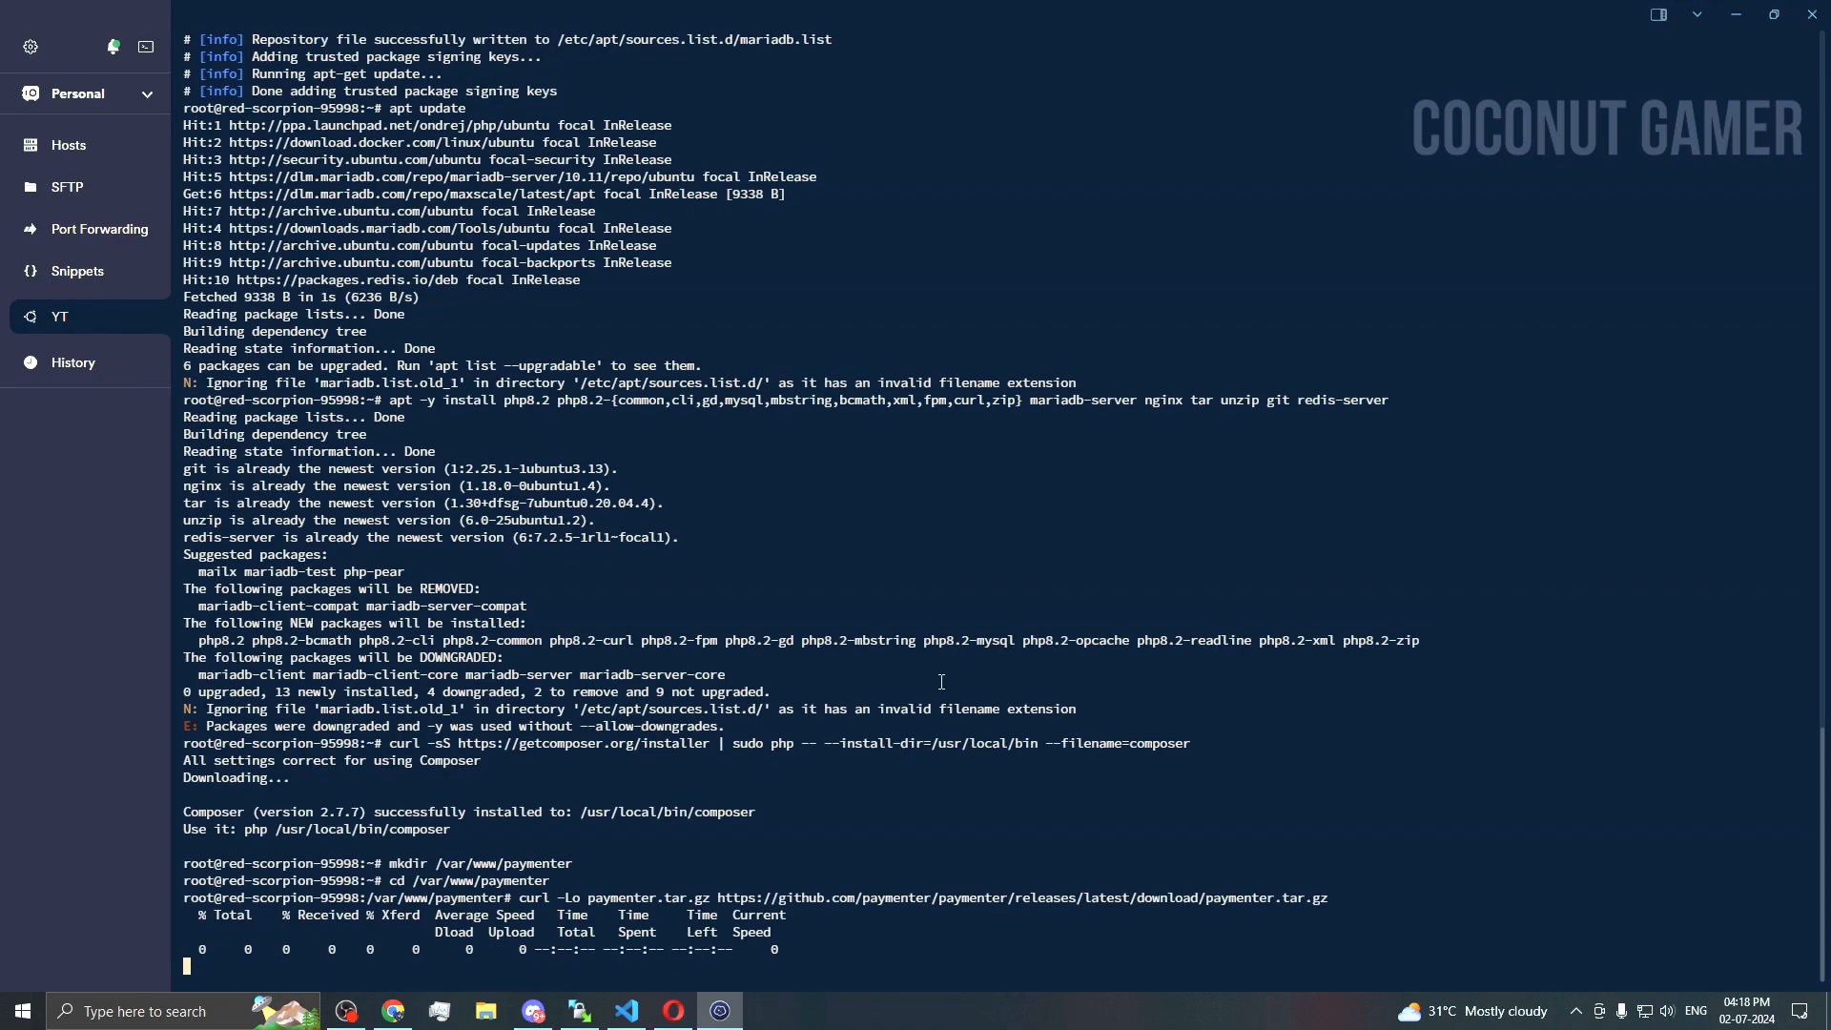
key("alt+Tab")
Step: Extract the archive with 'tar -xzvf paymenter.tar.gz'
triple_click(573, 568)
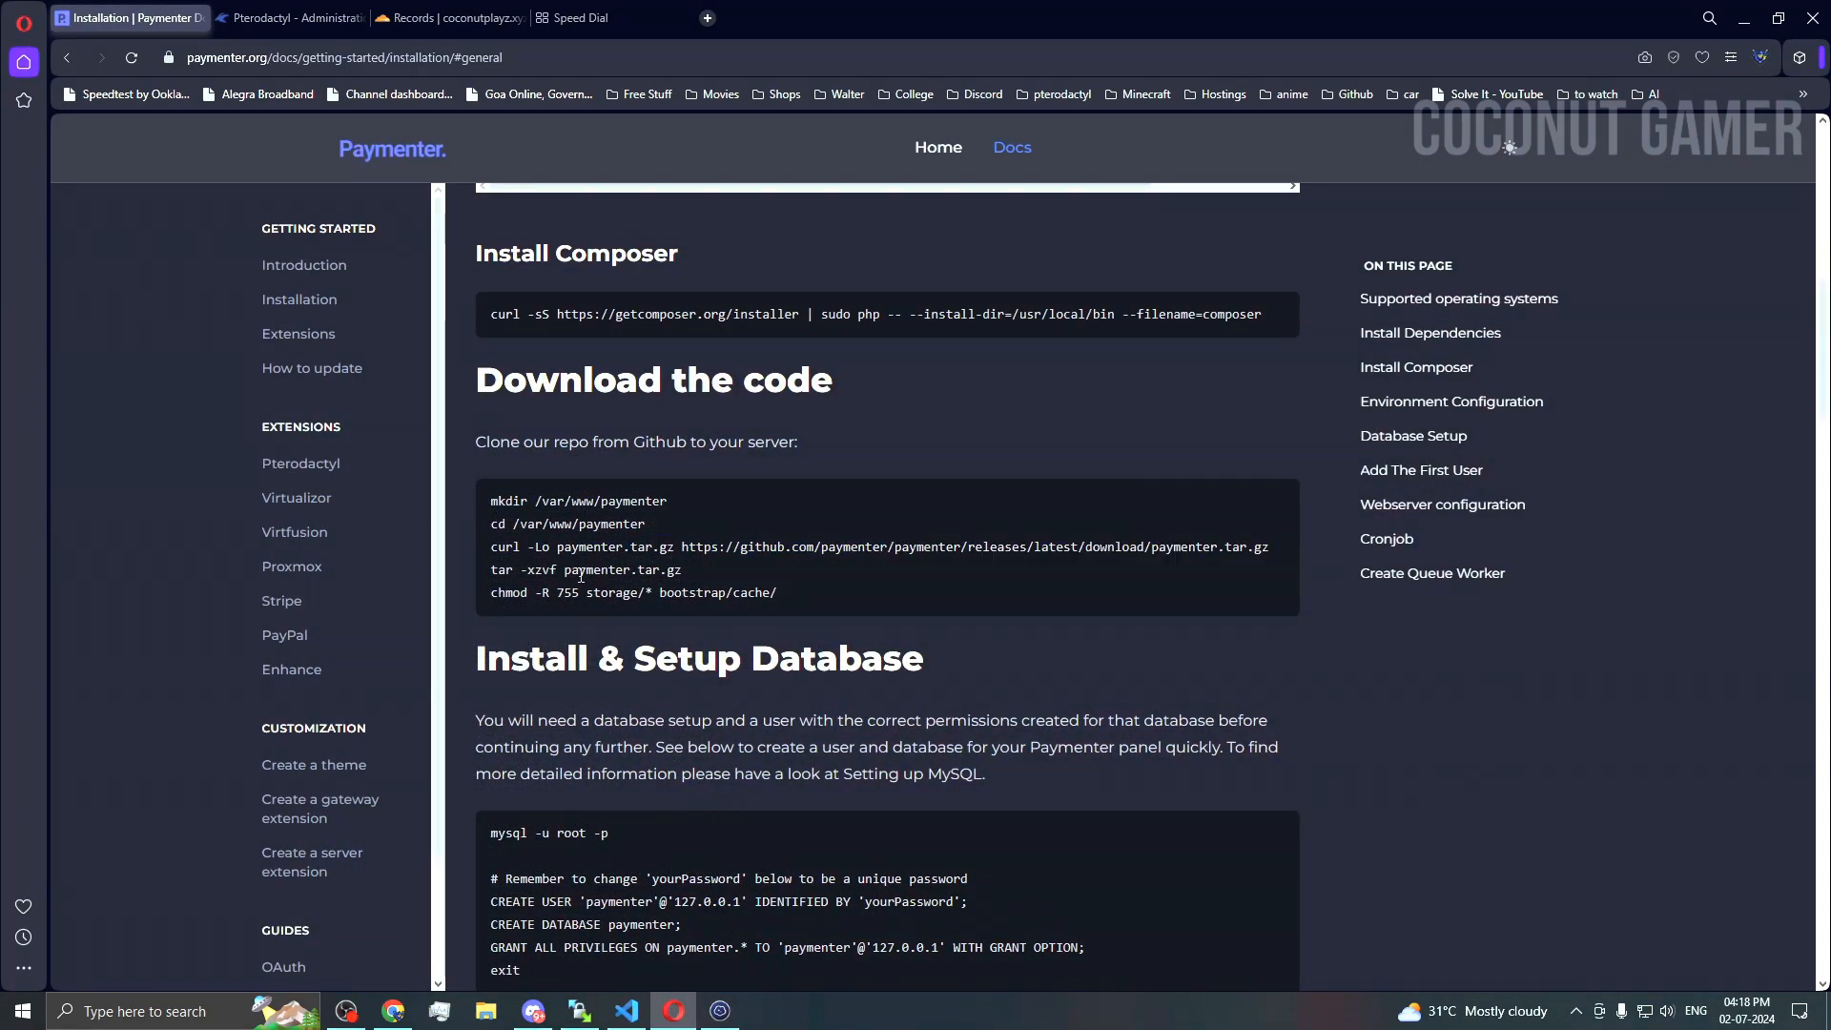
left_click(719, 1010)
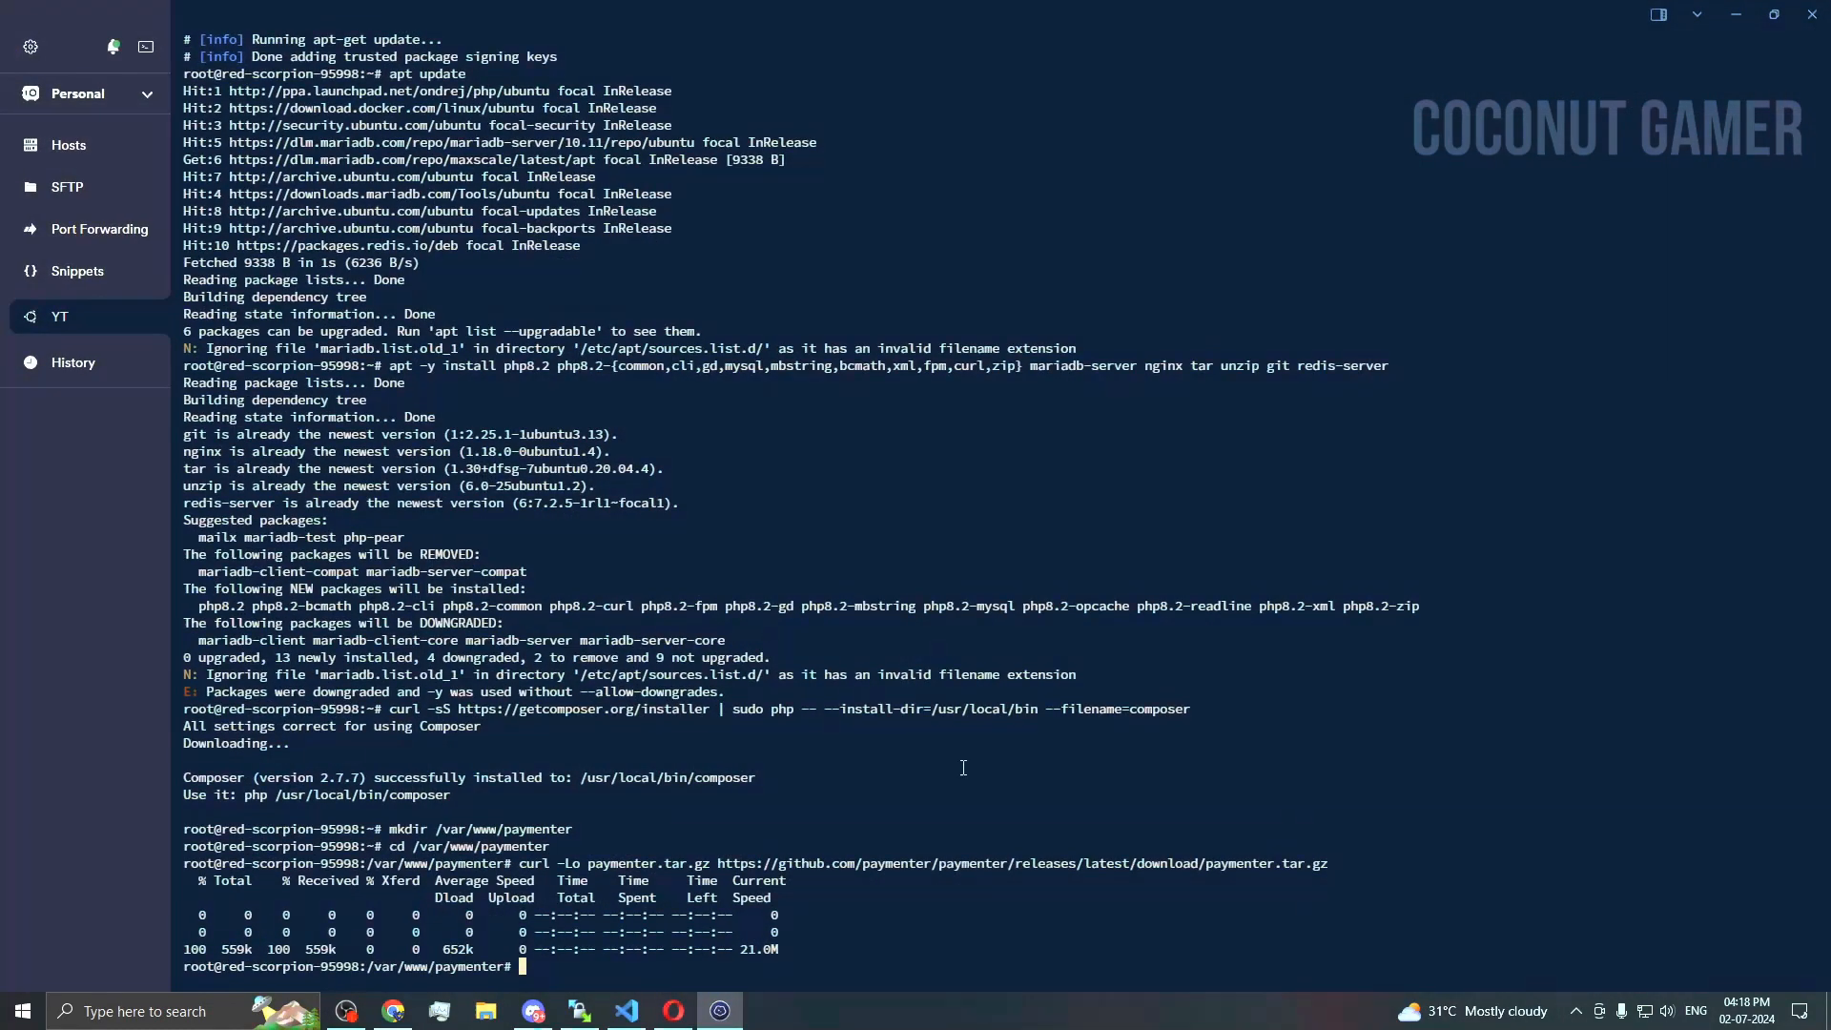
key("ctrl+shift+v")
key("Return")
Step: Set permissions with 'chmod -R 755 storage/* bootstrap/cache/'
left_click(673, 1010)
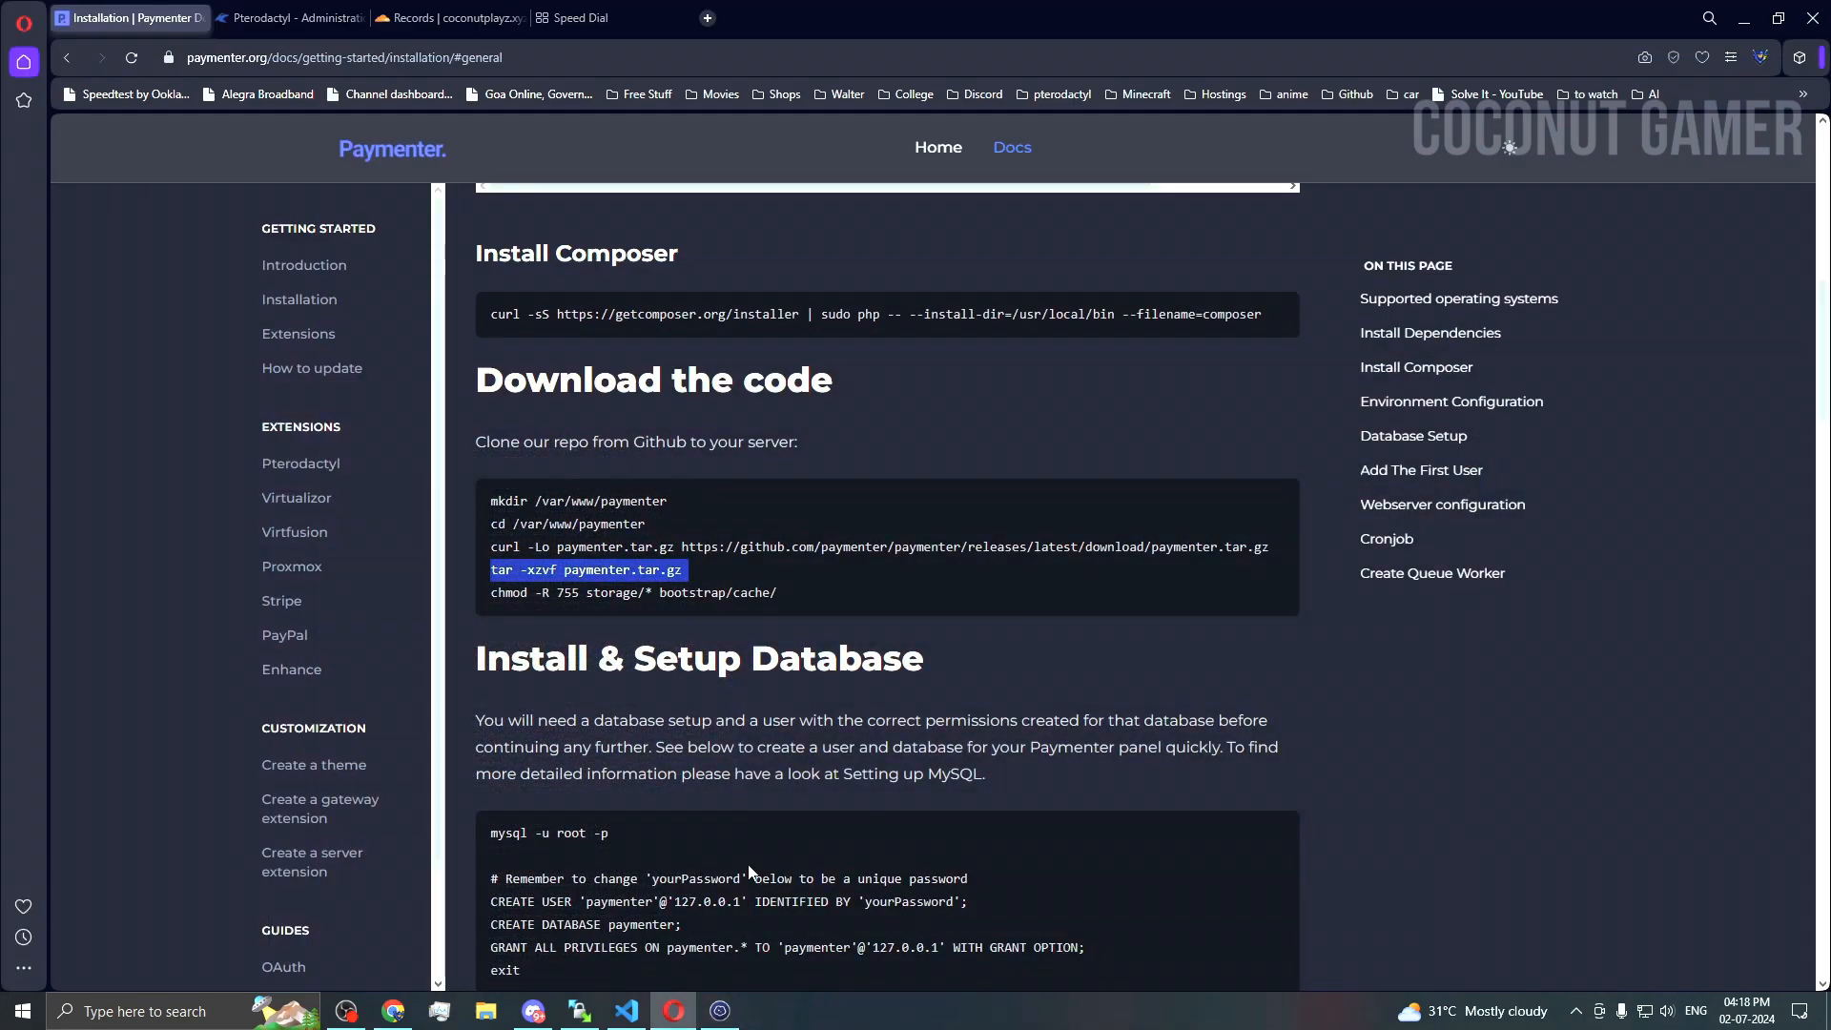
triple_click(681, 594)
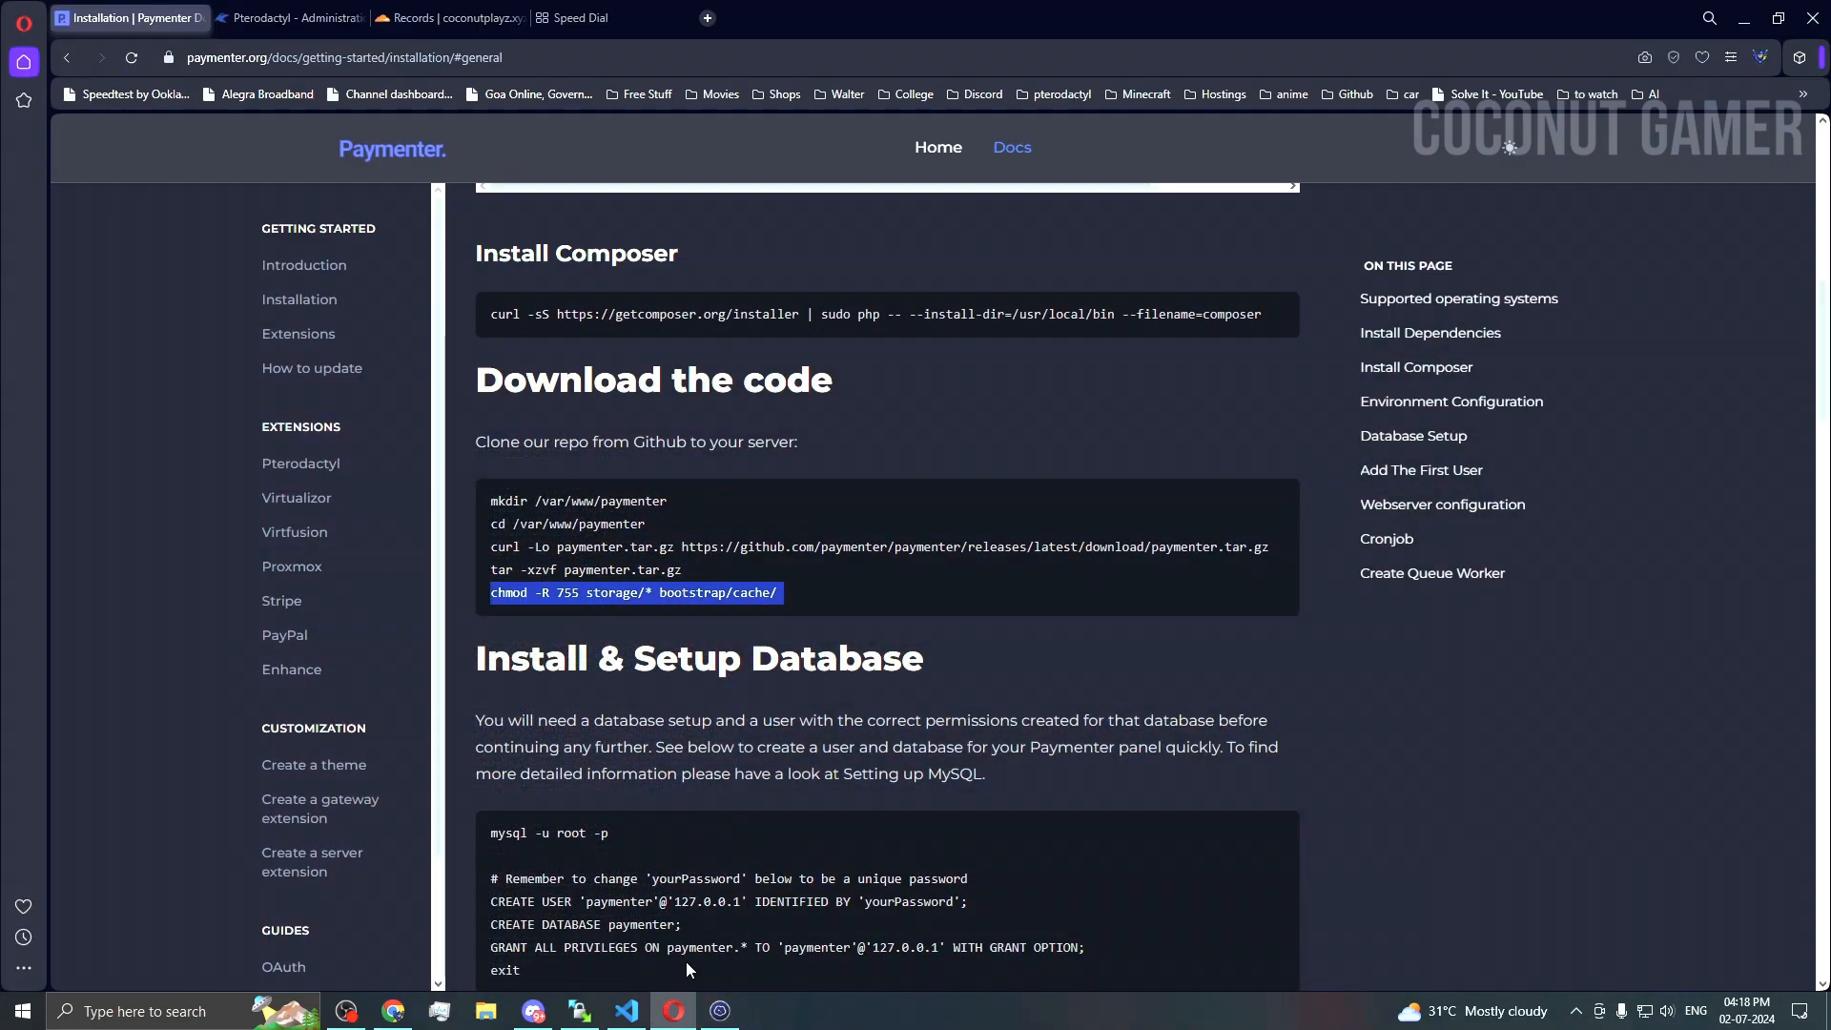
left_click(719, 1010)
key("ctrl+shift+v")
key("Return")
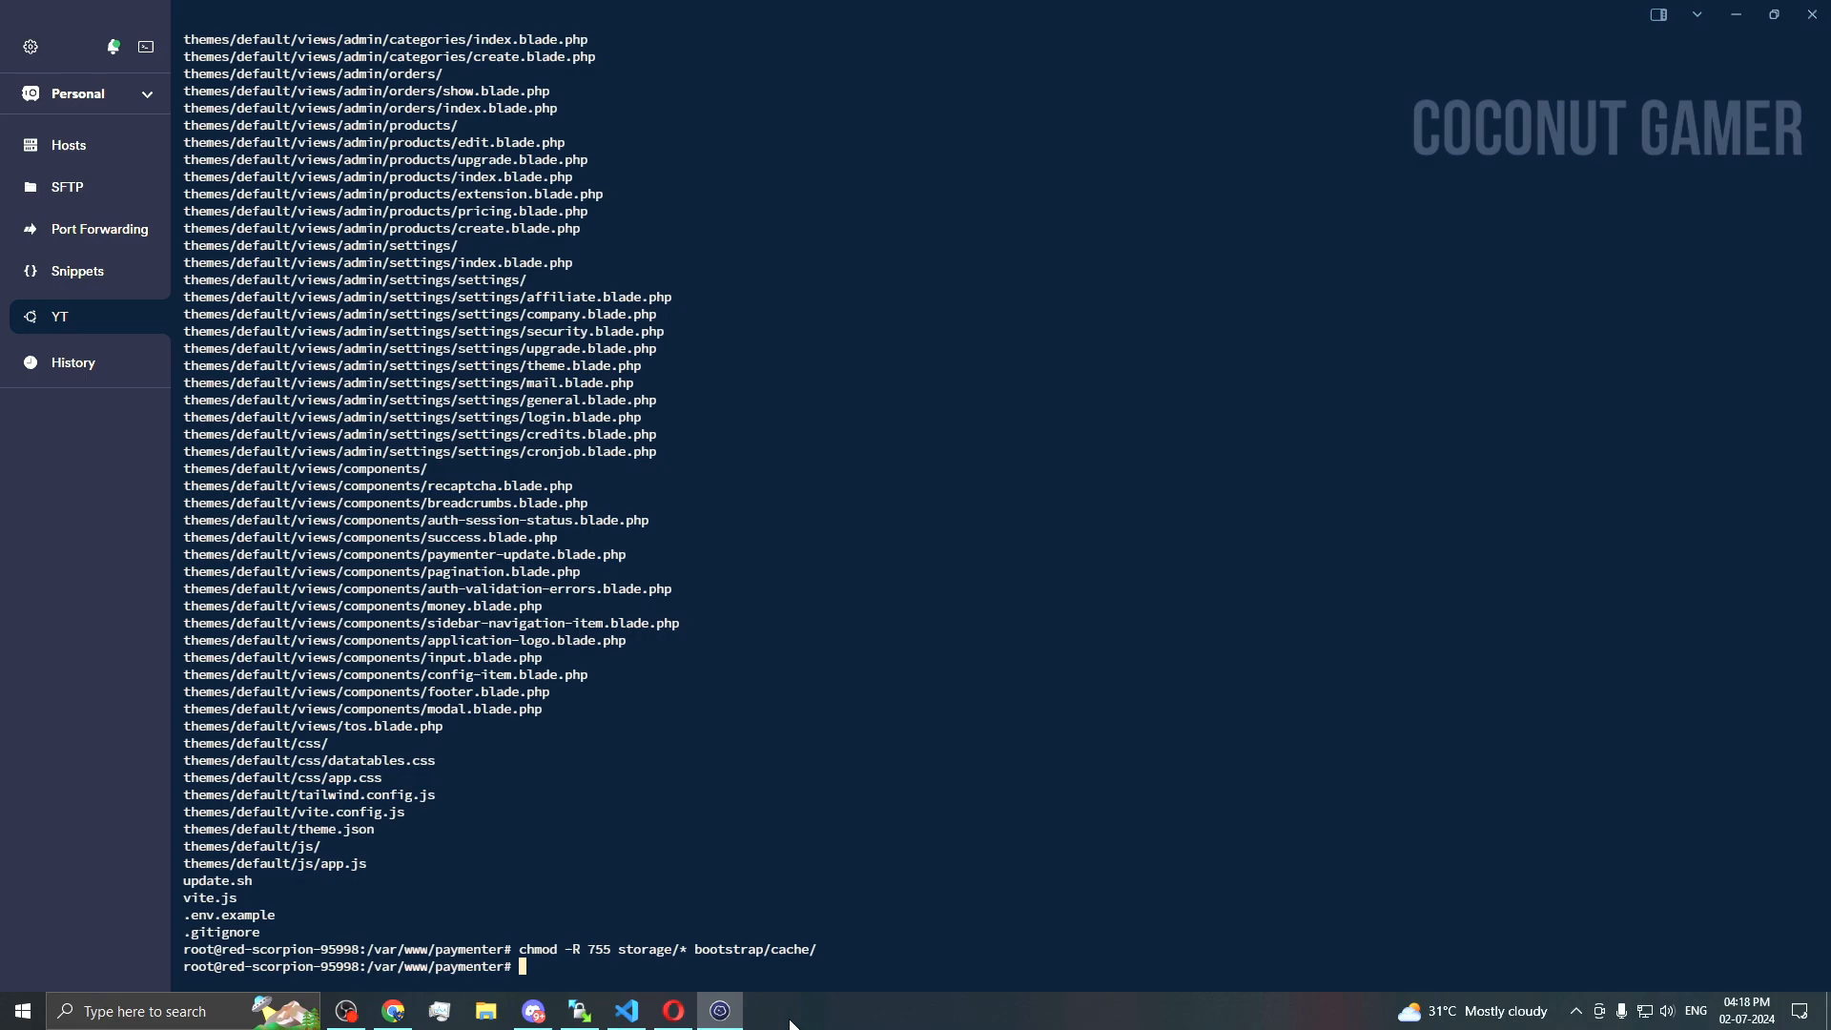
left_click(673, 1009)
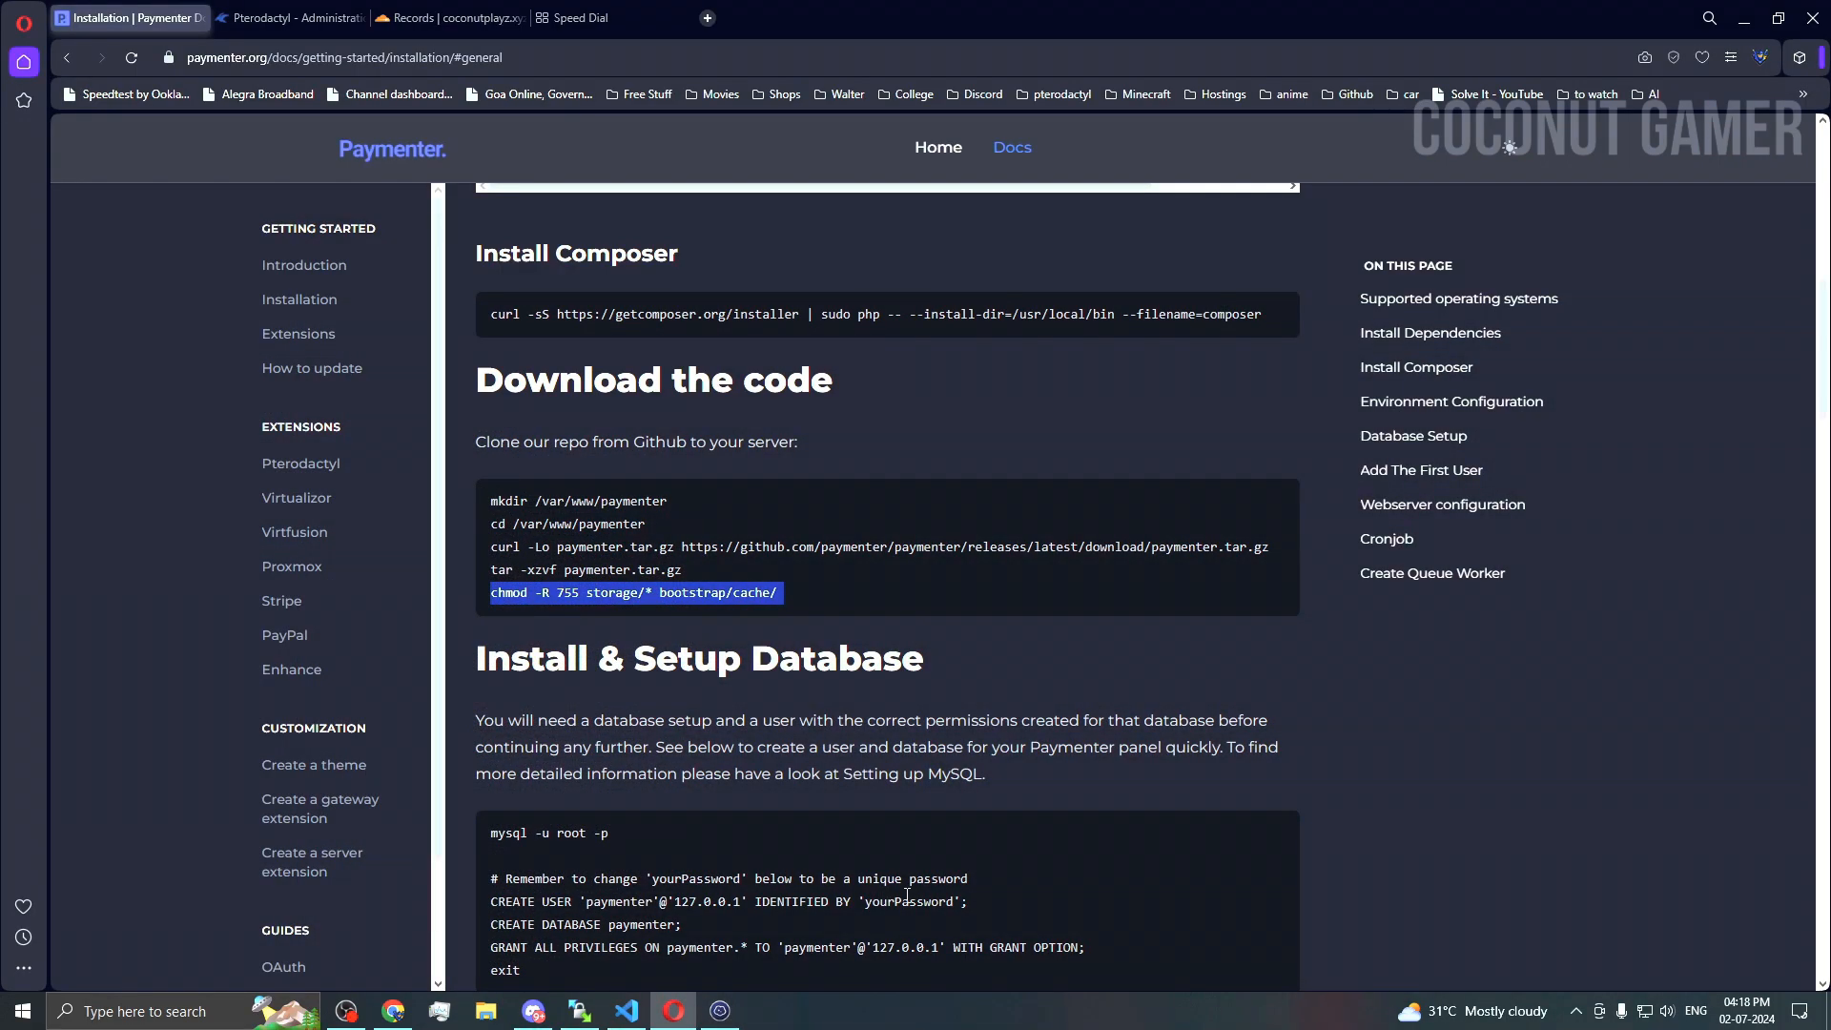
scroll(599, 703, "down", 2)
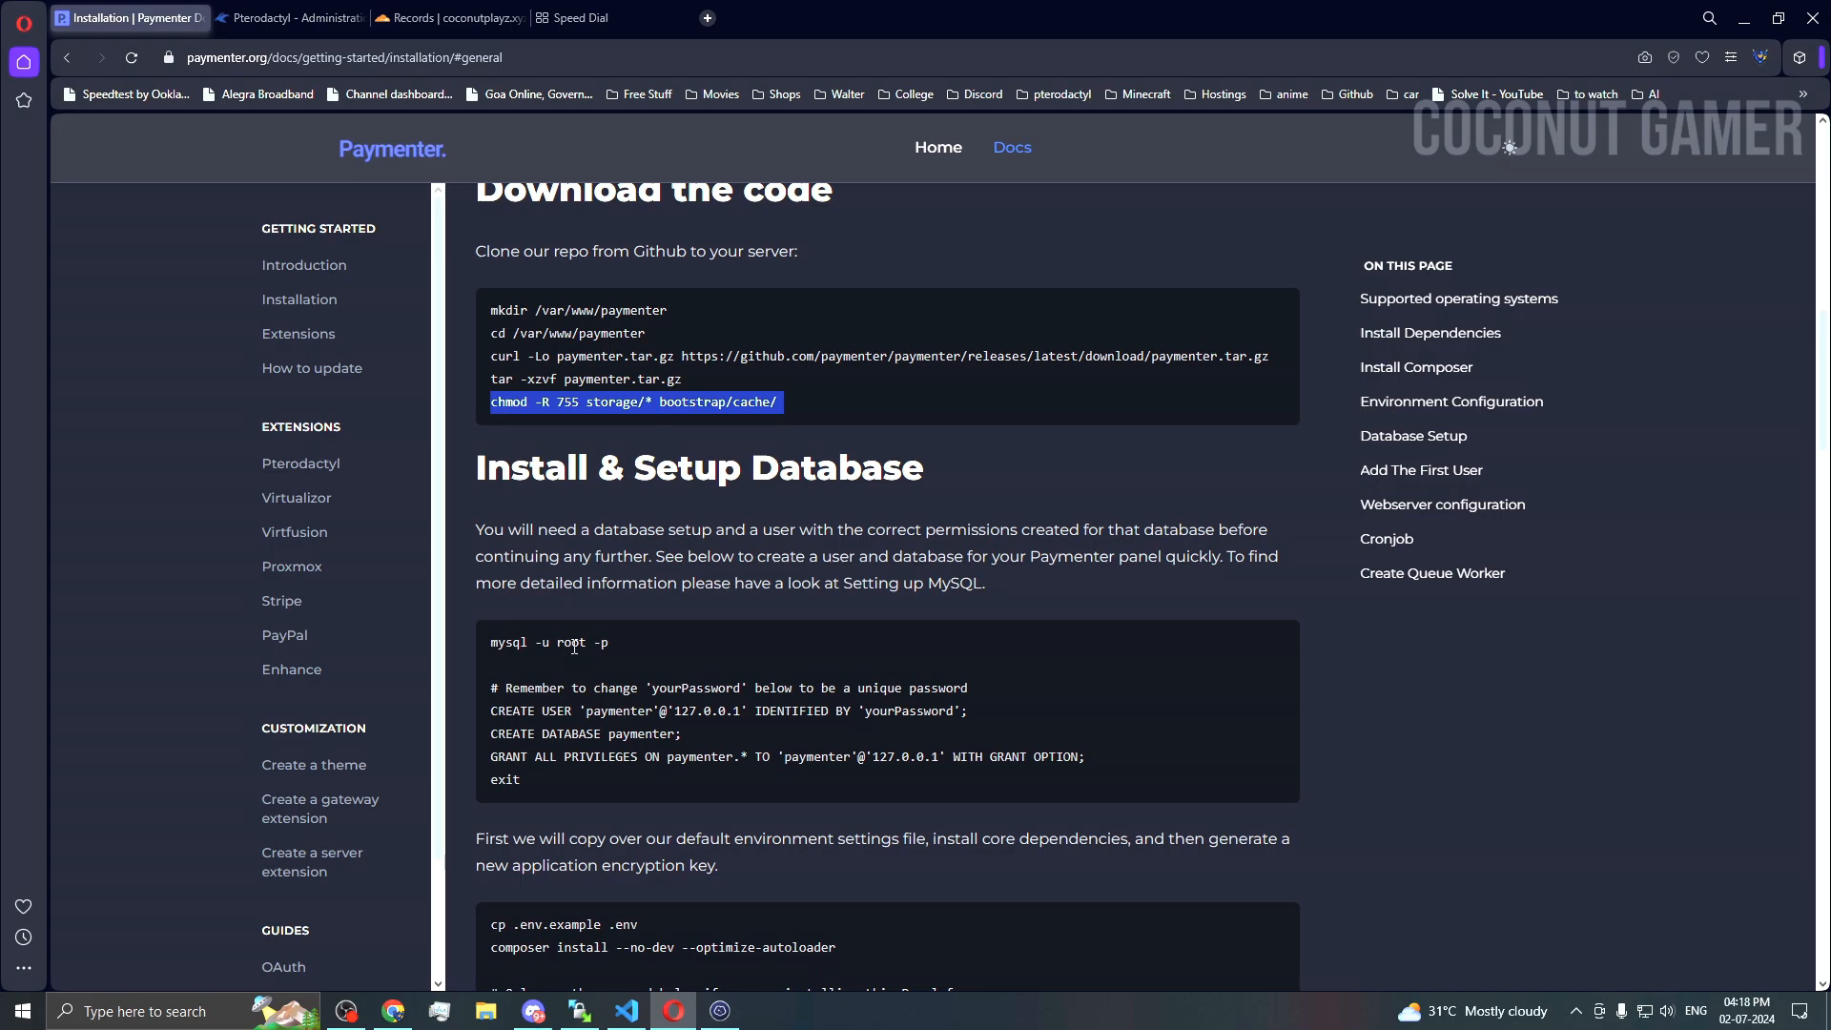
Step: Open Notepad and paste the CREATE USER, CREATE DATABASE and GRANT lines from the docs
key("super")
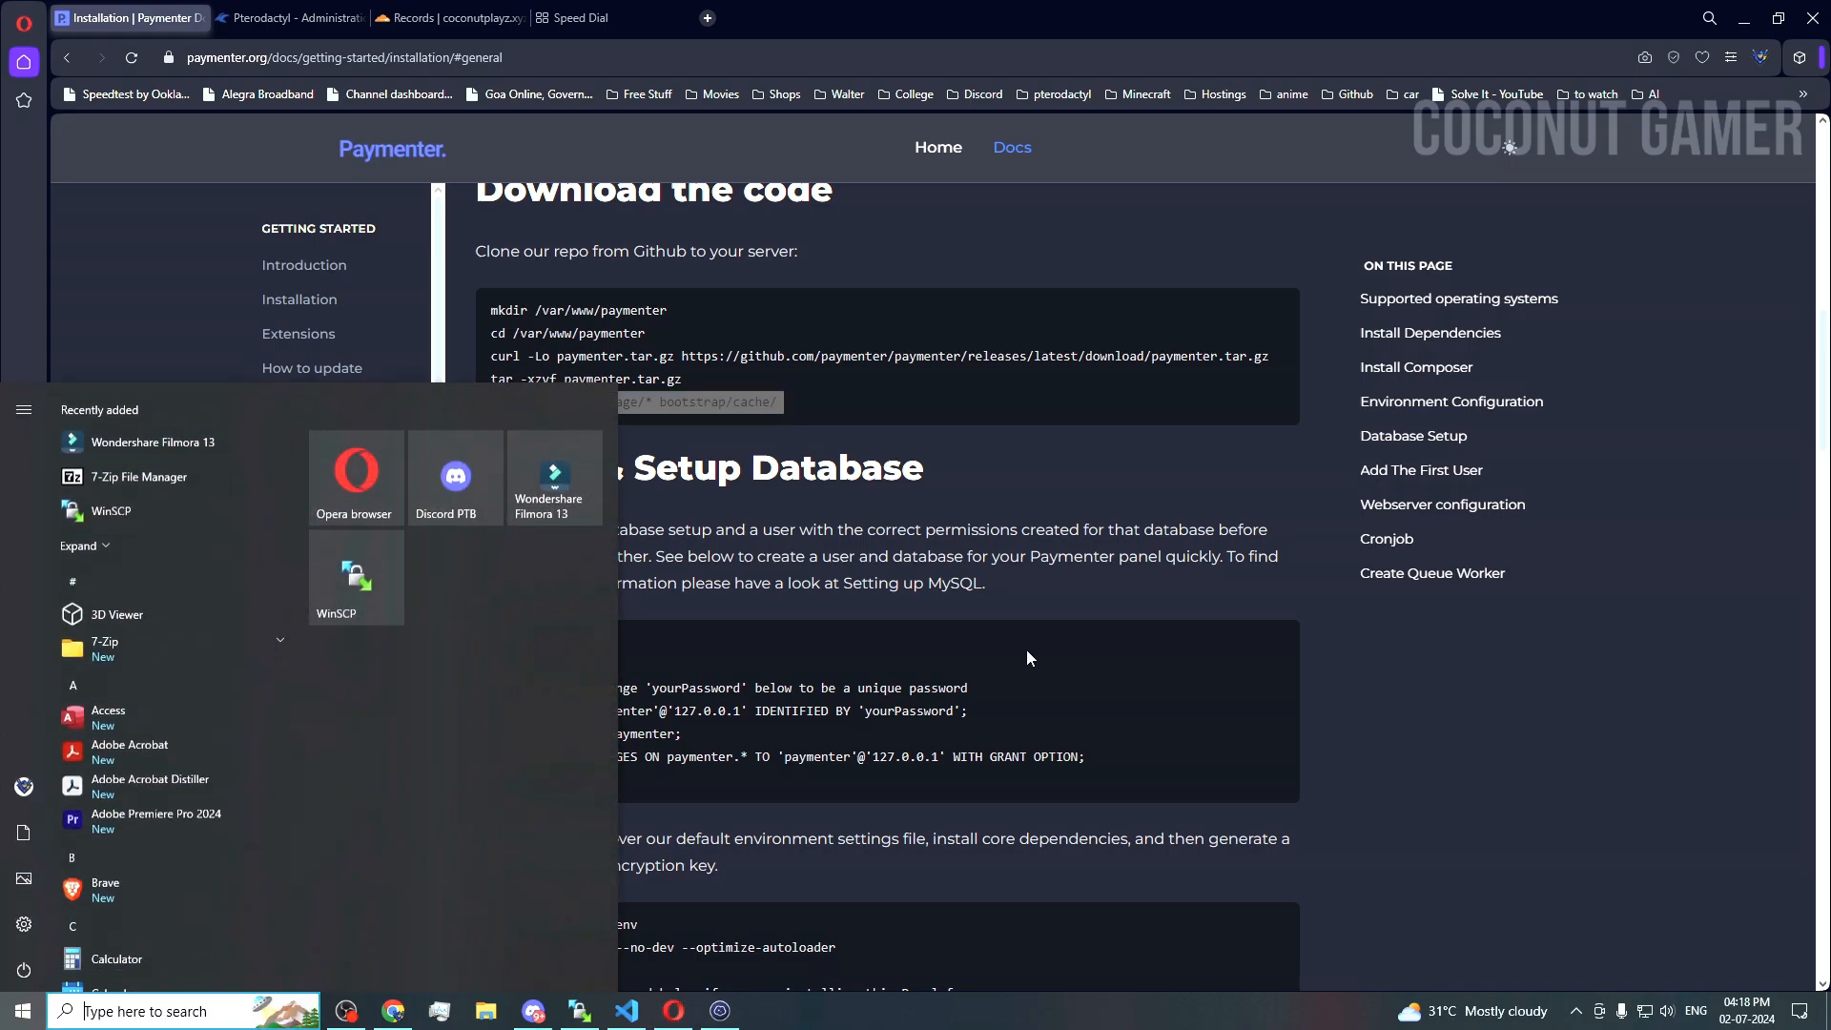
type("no")
key("Return")
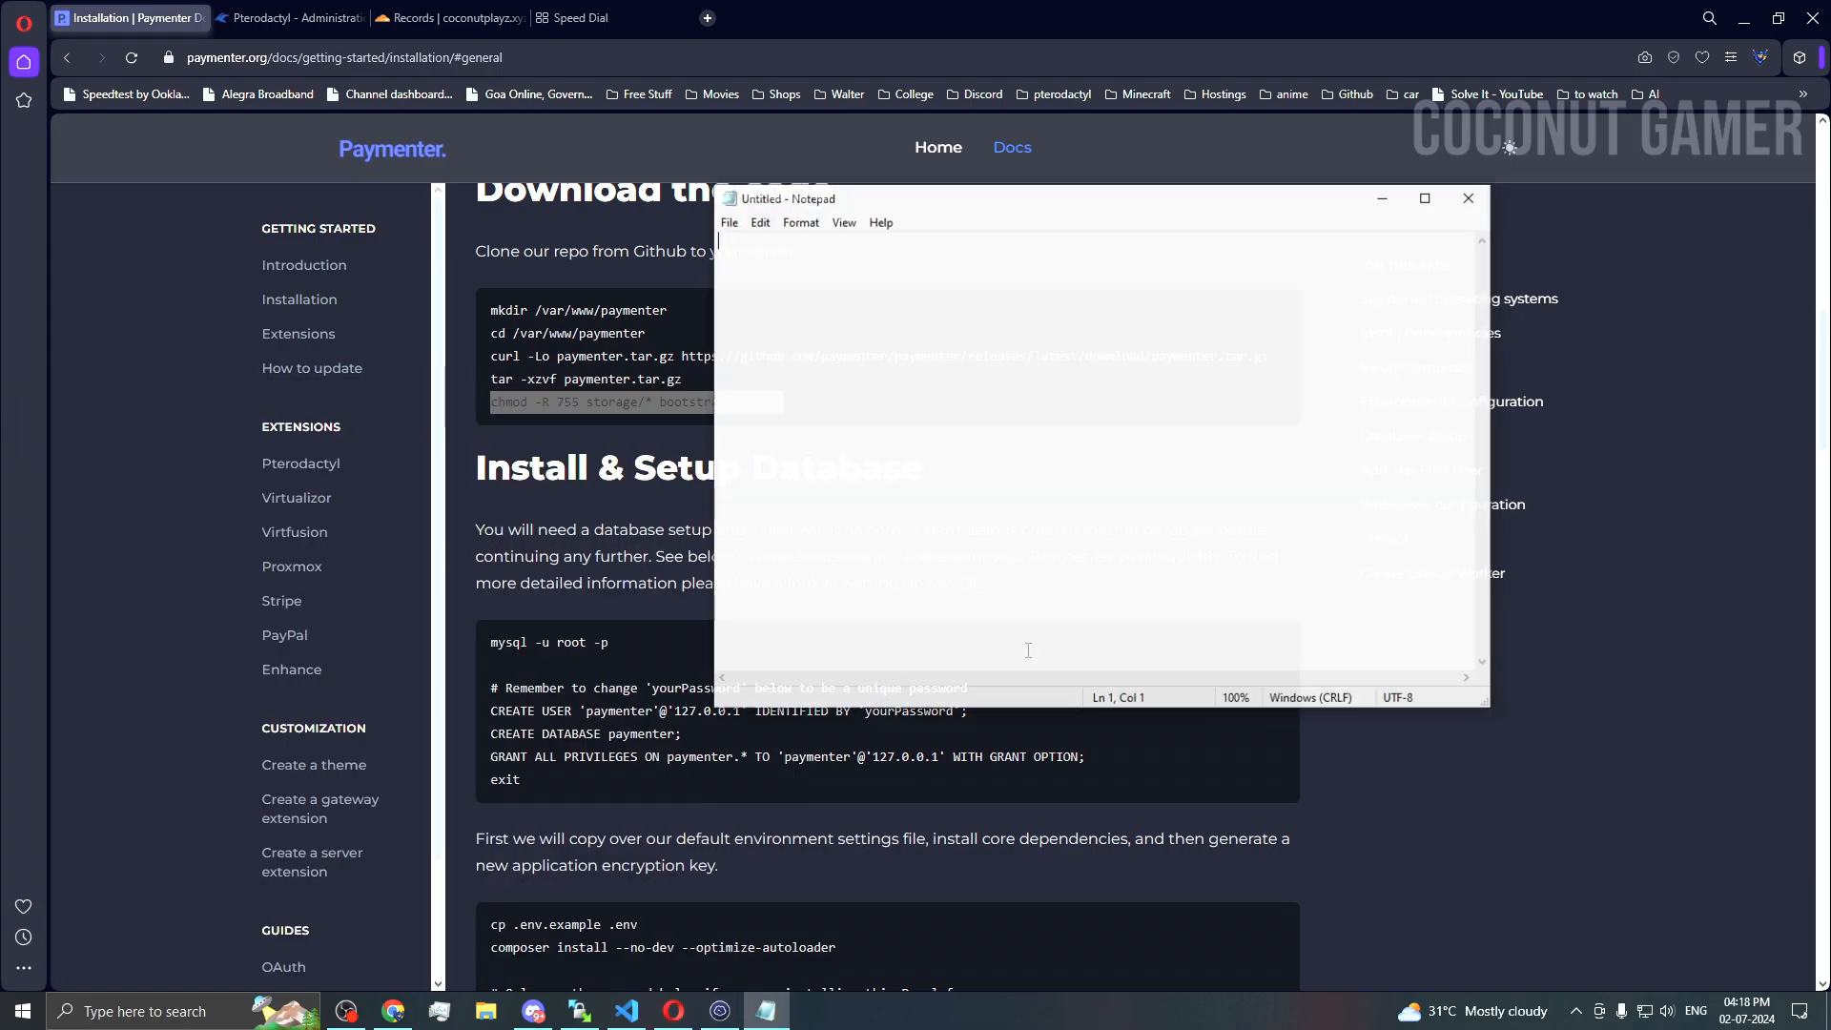
left_click(534, 753)
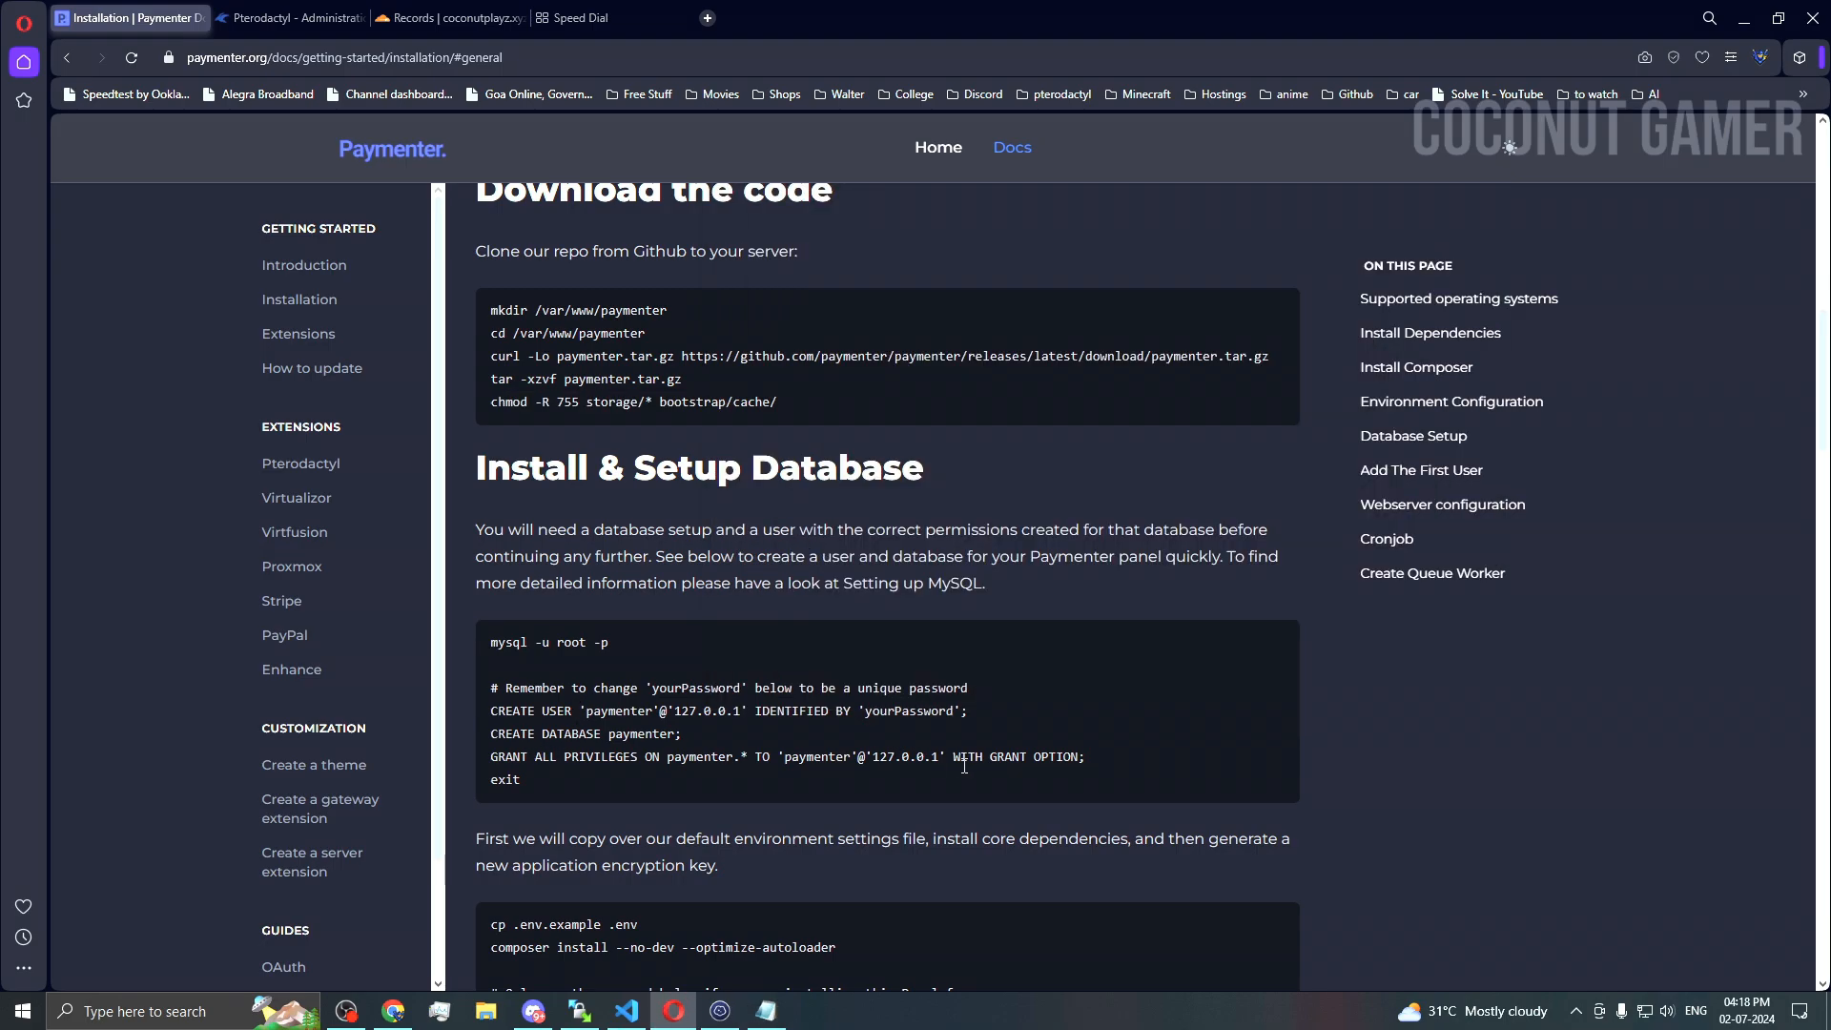
left_click_drag(1095, 759, 492, 718)
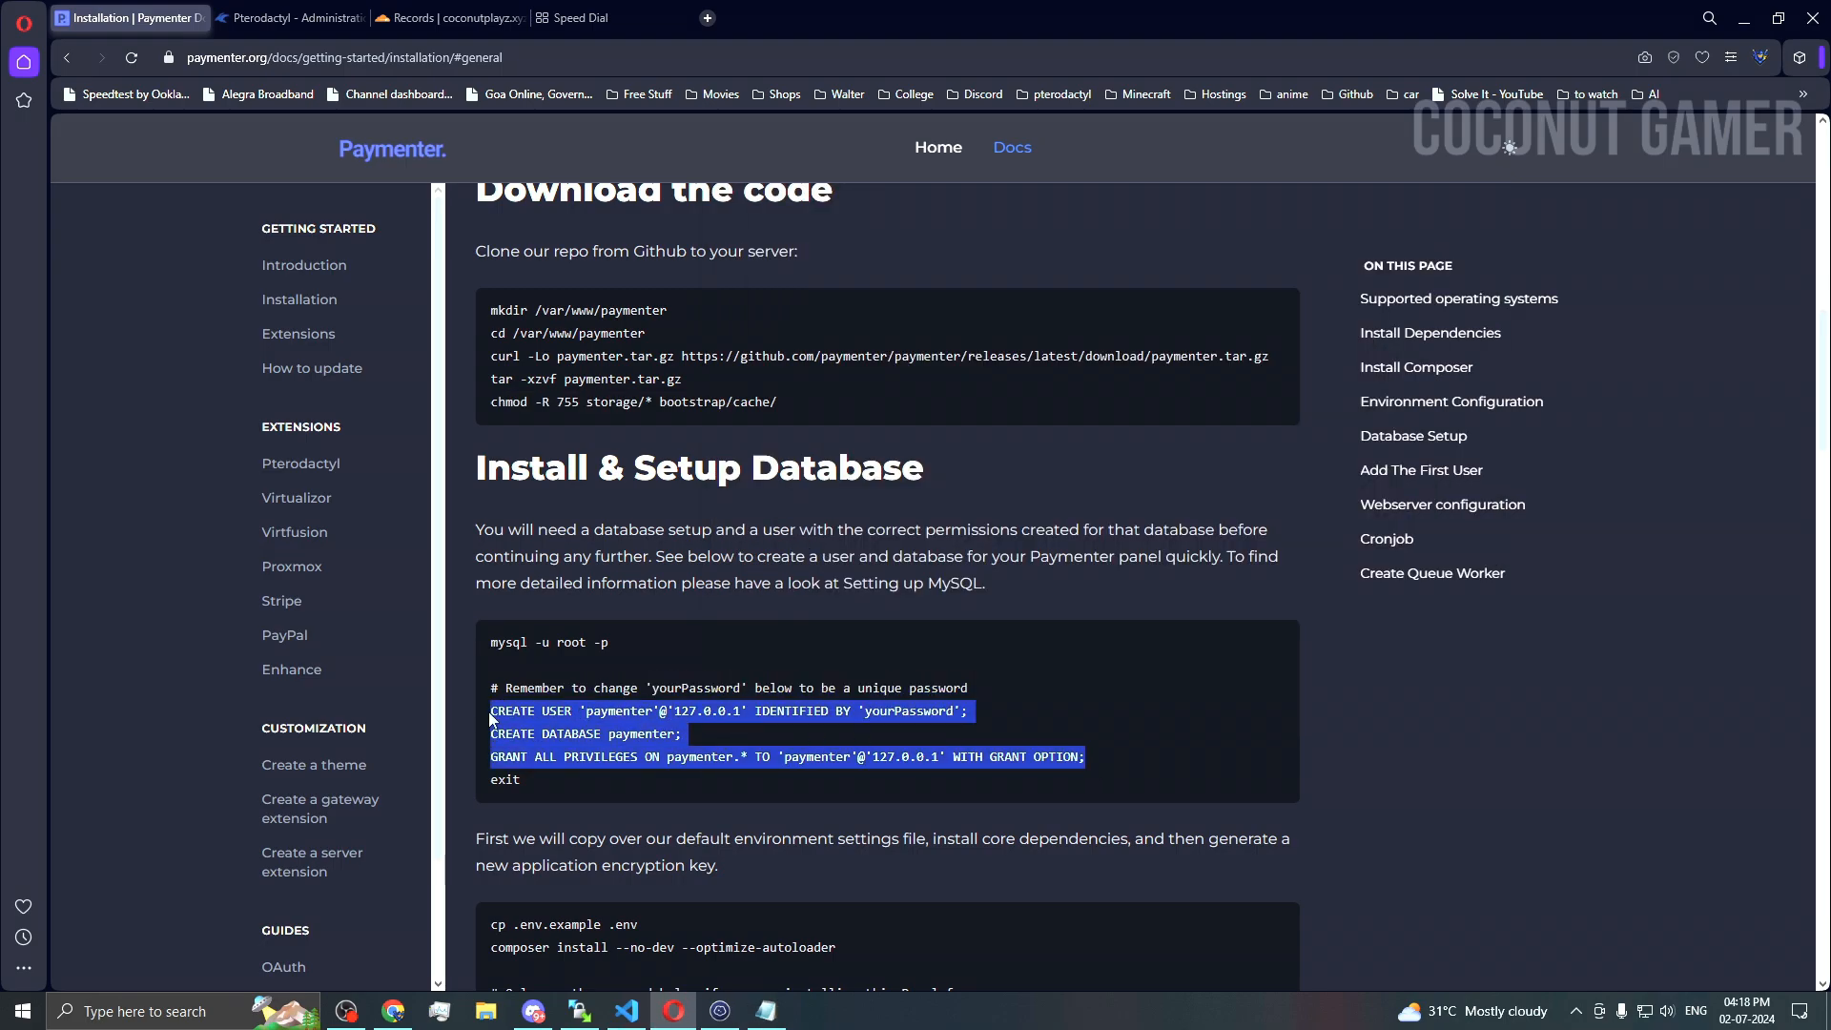
key("ctrl+c")
left_click(765, 1011)
key("ctrl+v")
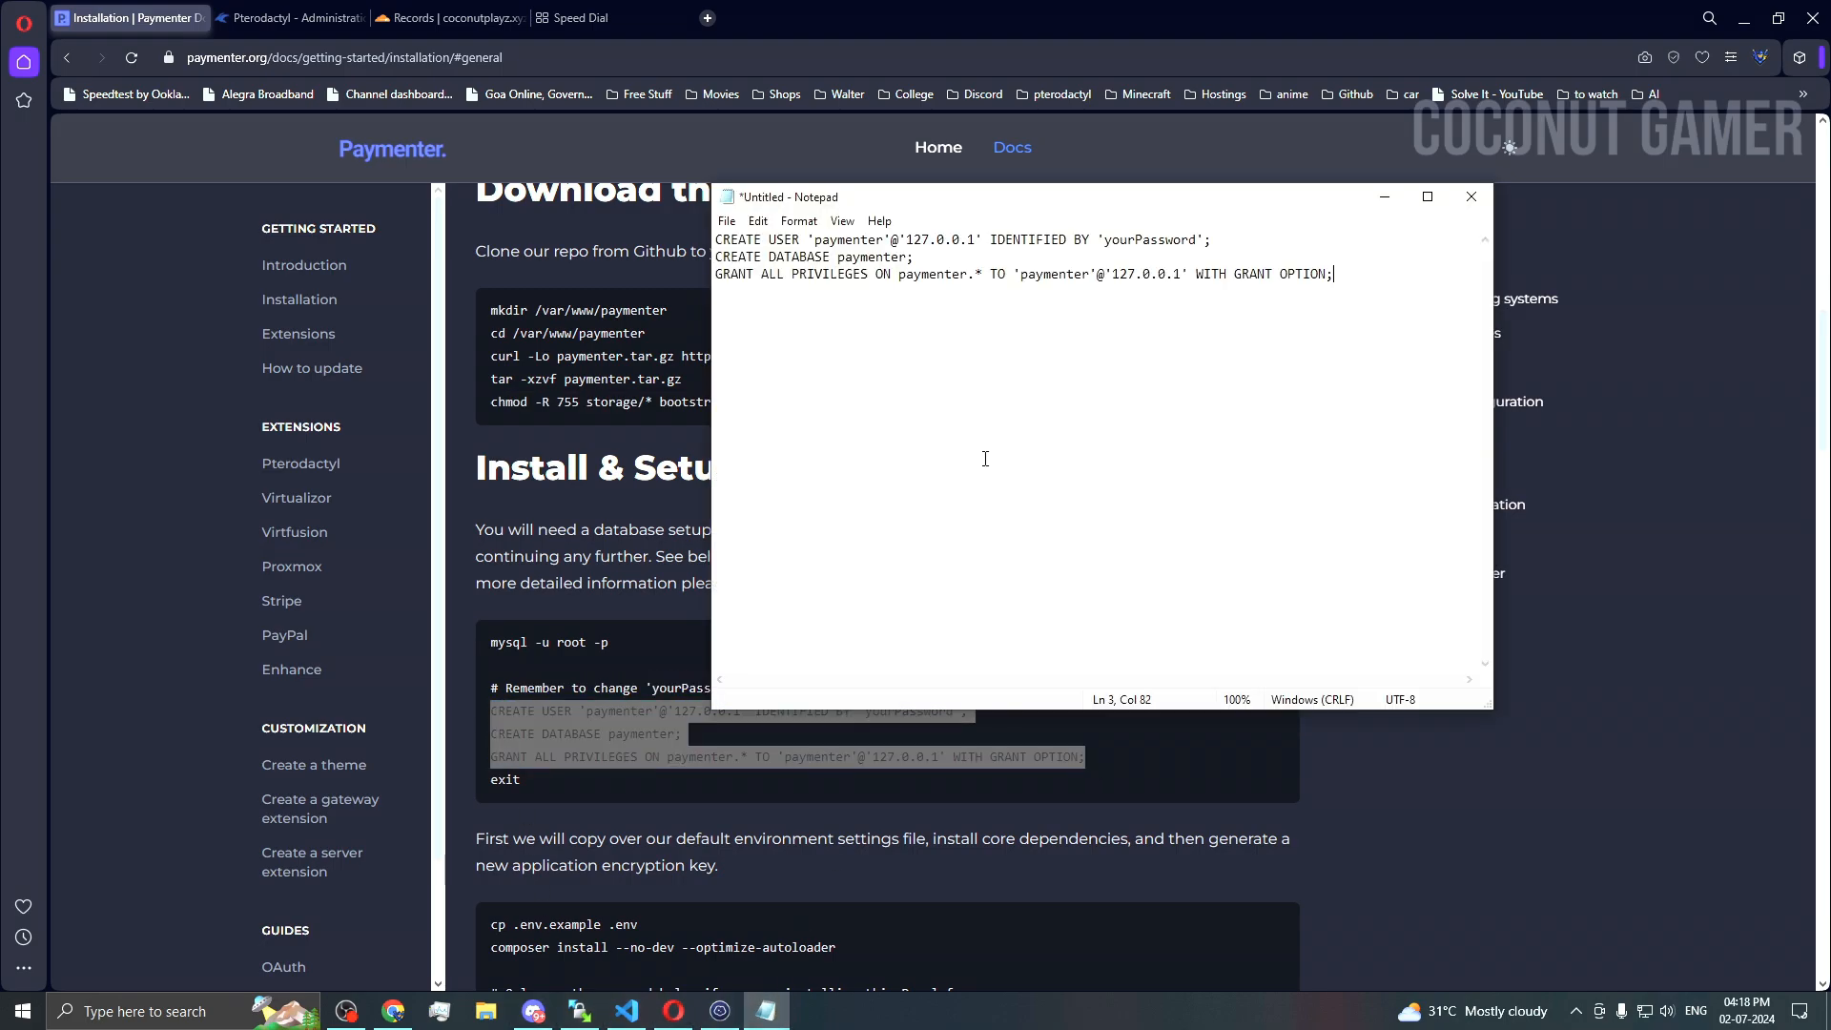
Step: Replace the 'yourPassword' placeholder in the CREATE USER line with your own password
left_click_drag(941, 200, 817, 197)
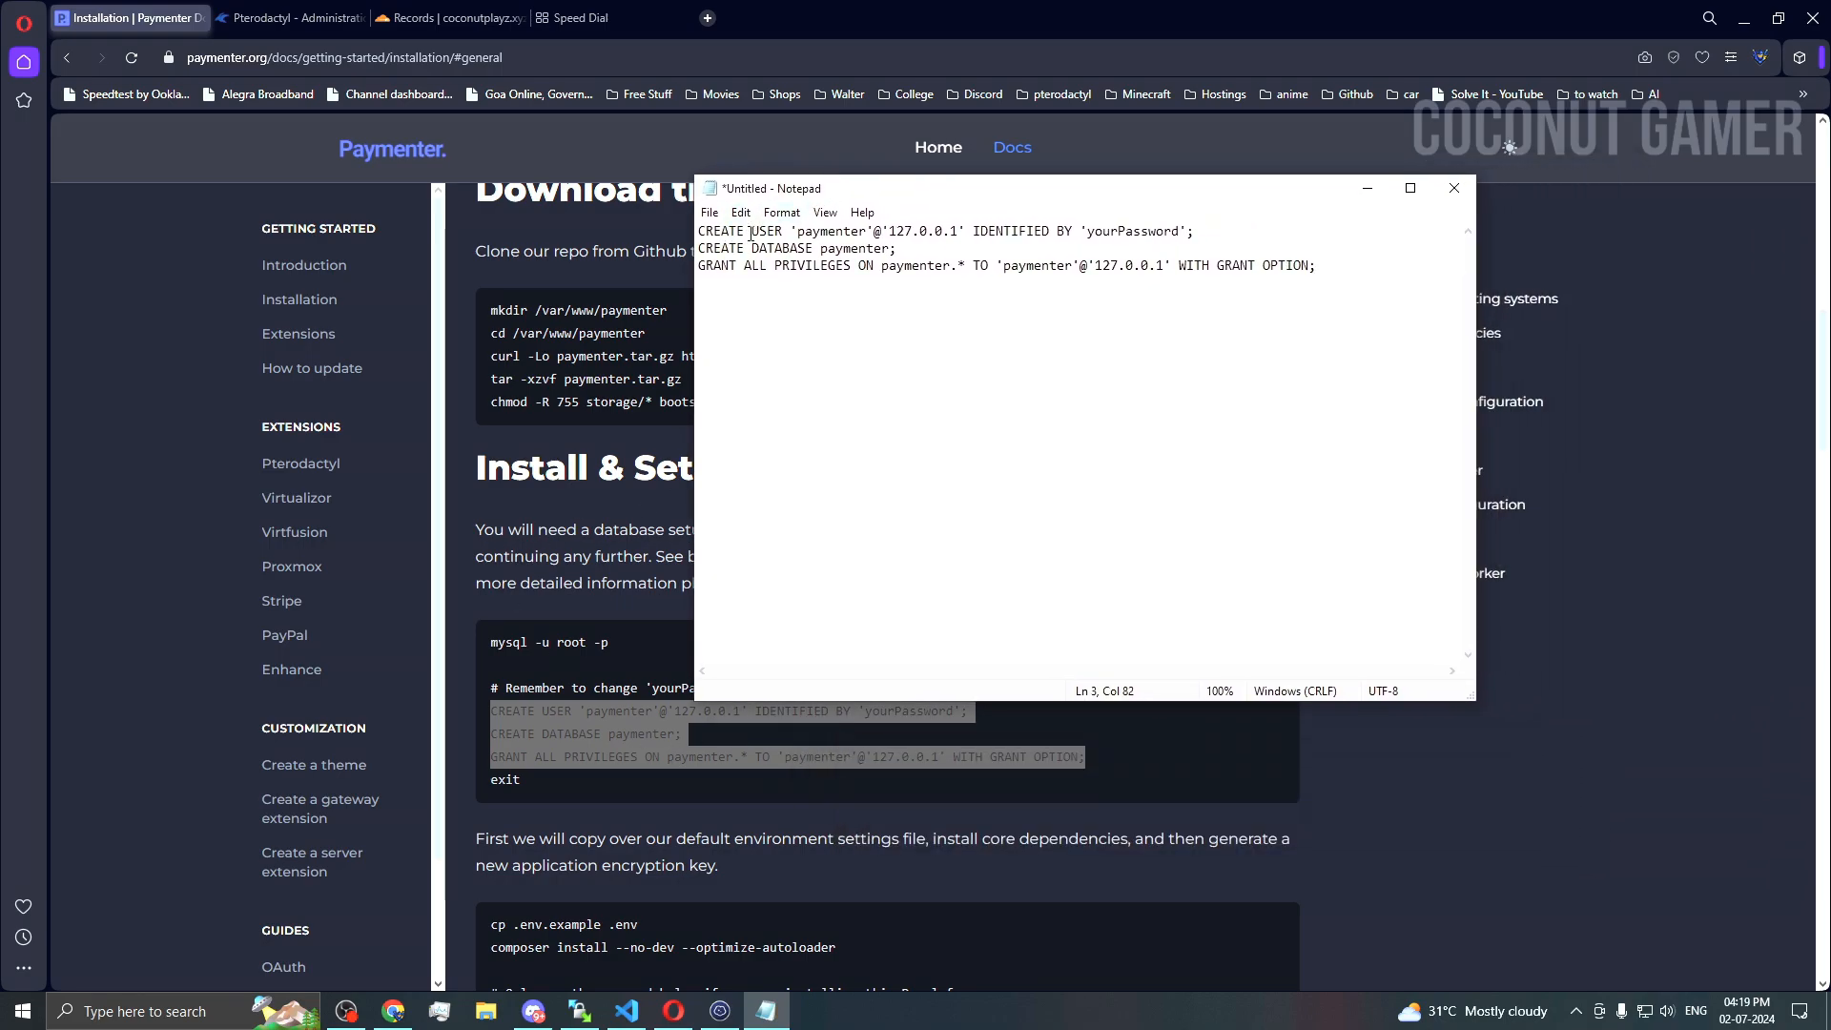
double_click(817, 237)
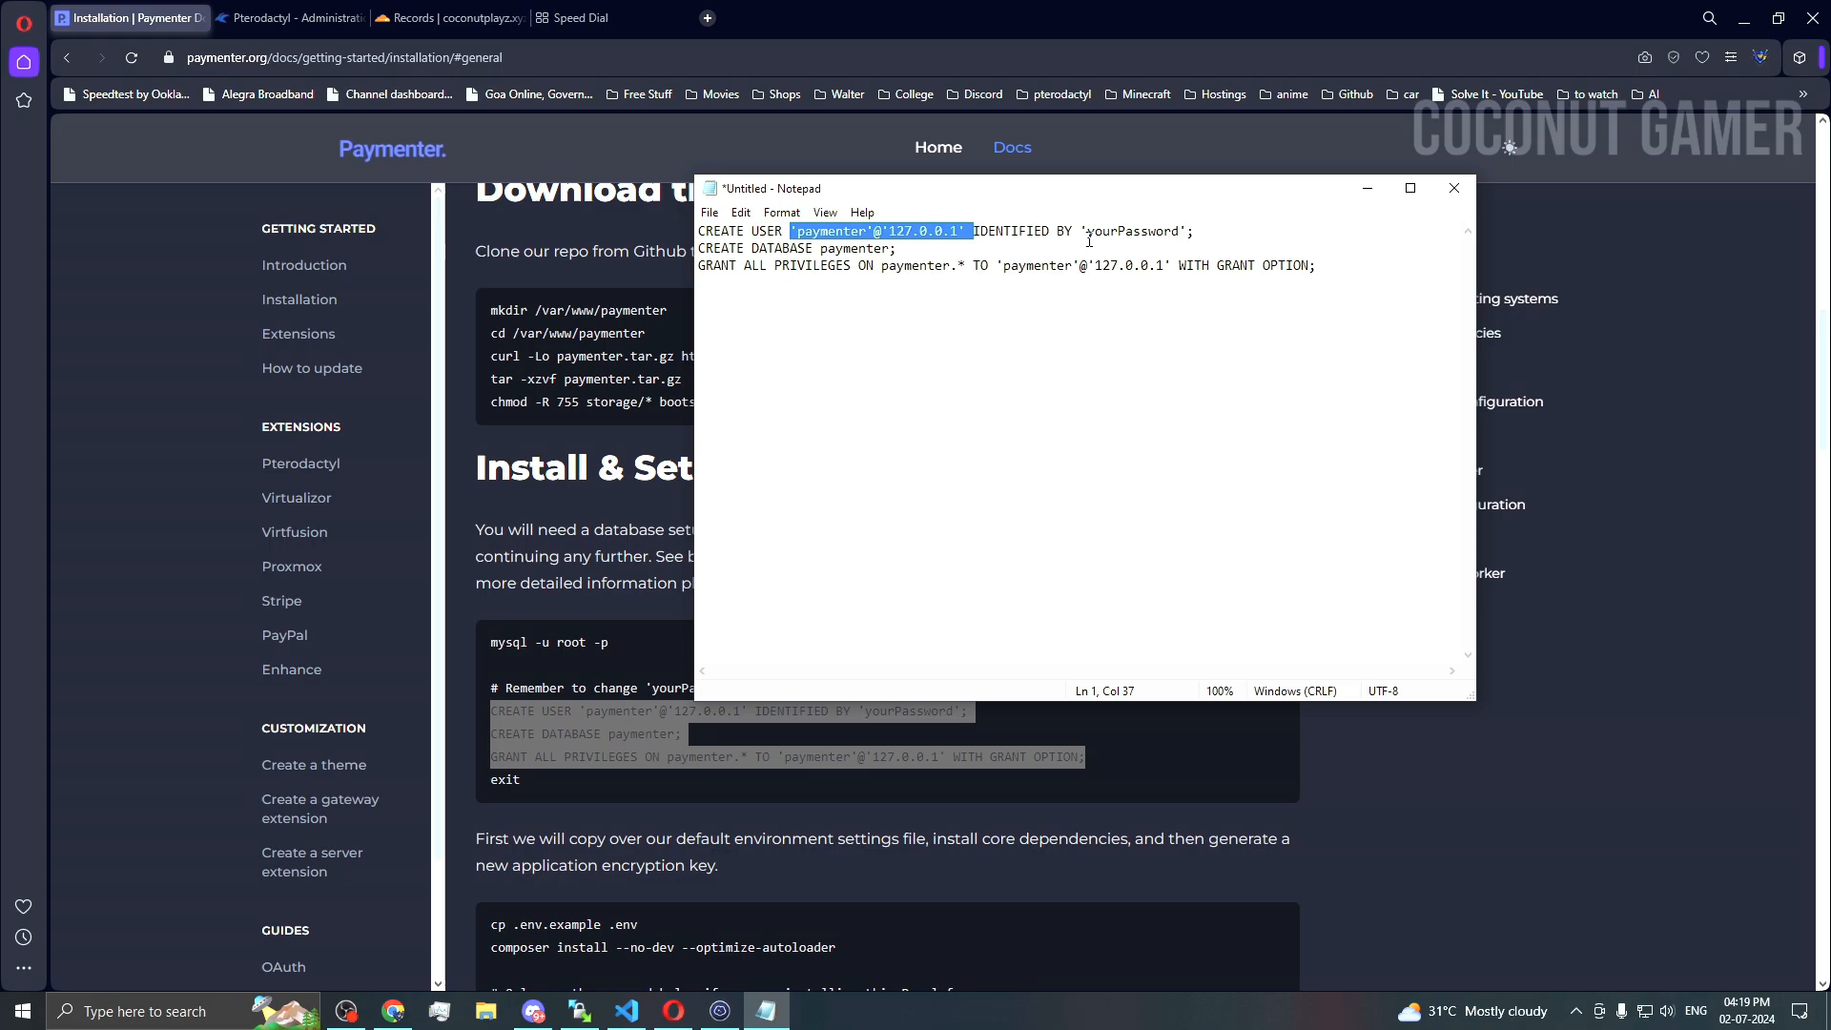
left_click(896, 232)
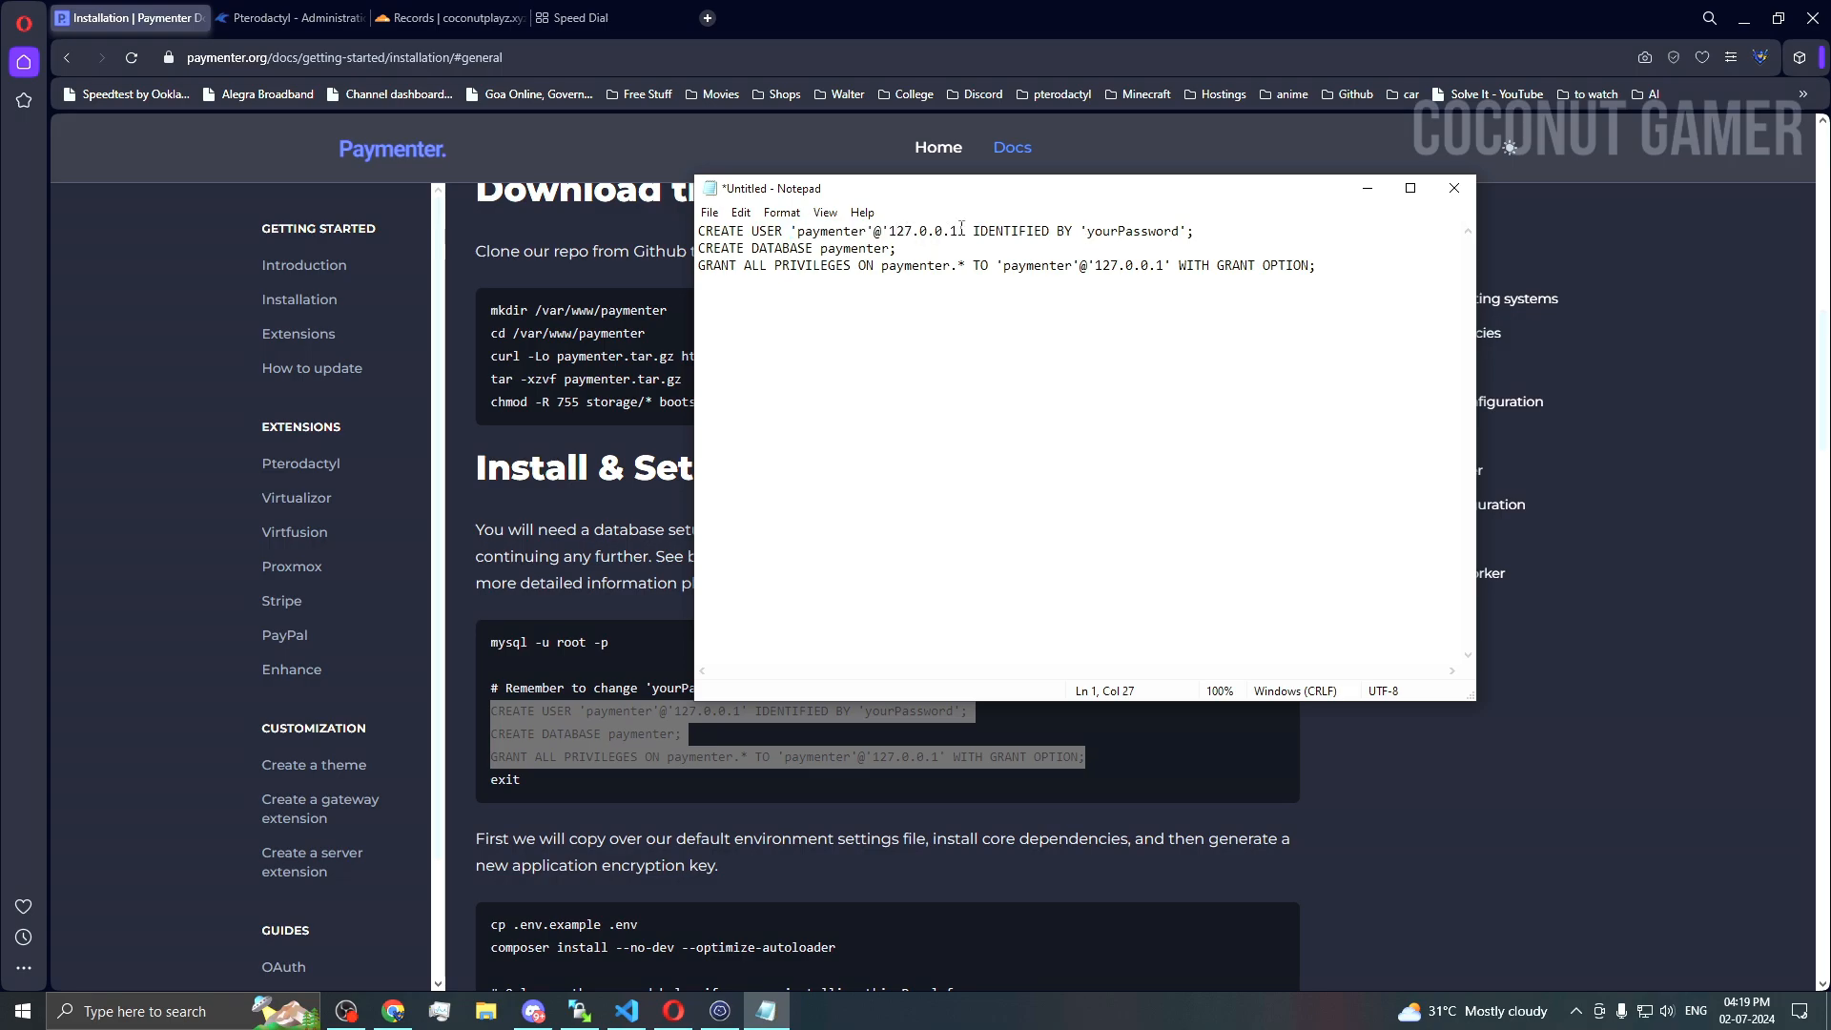
left_click_drag(961, 229, 891, 231)
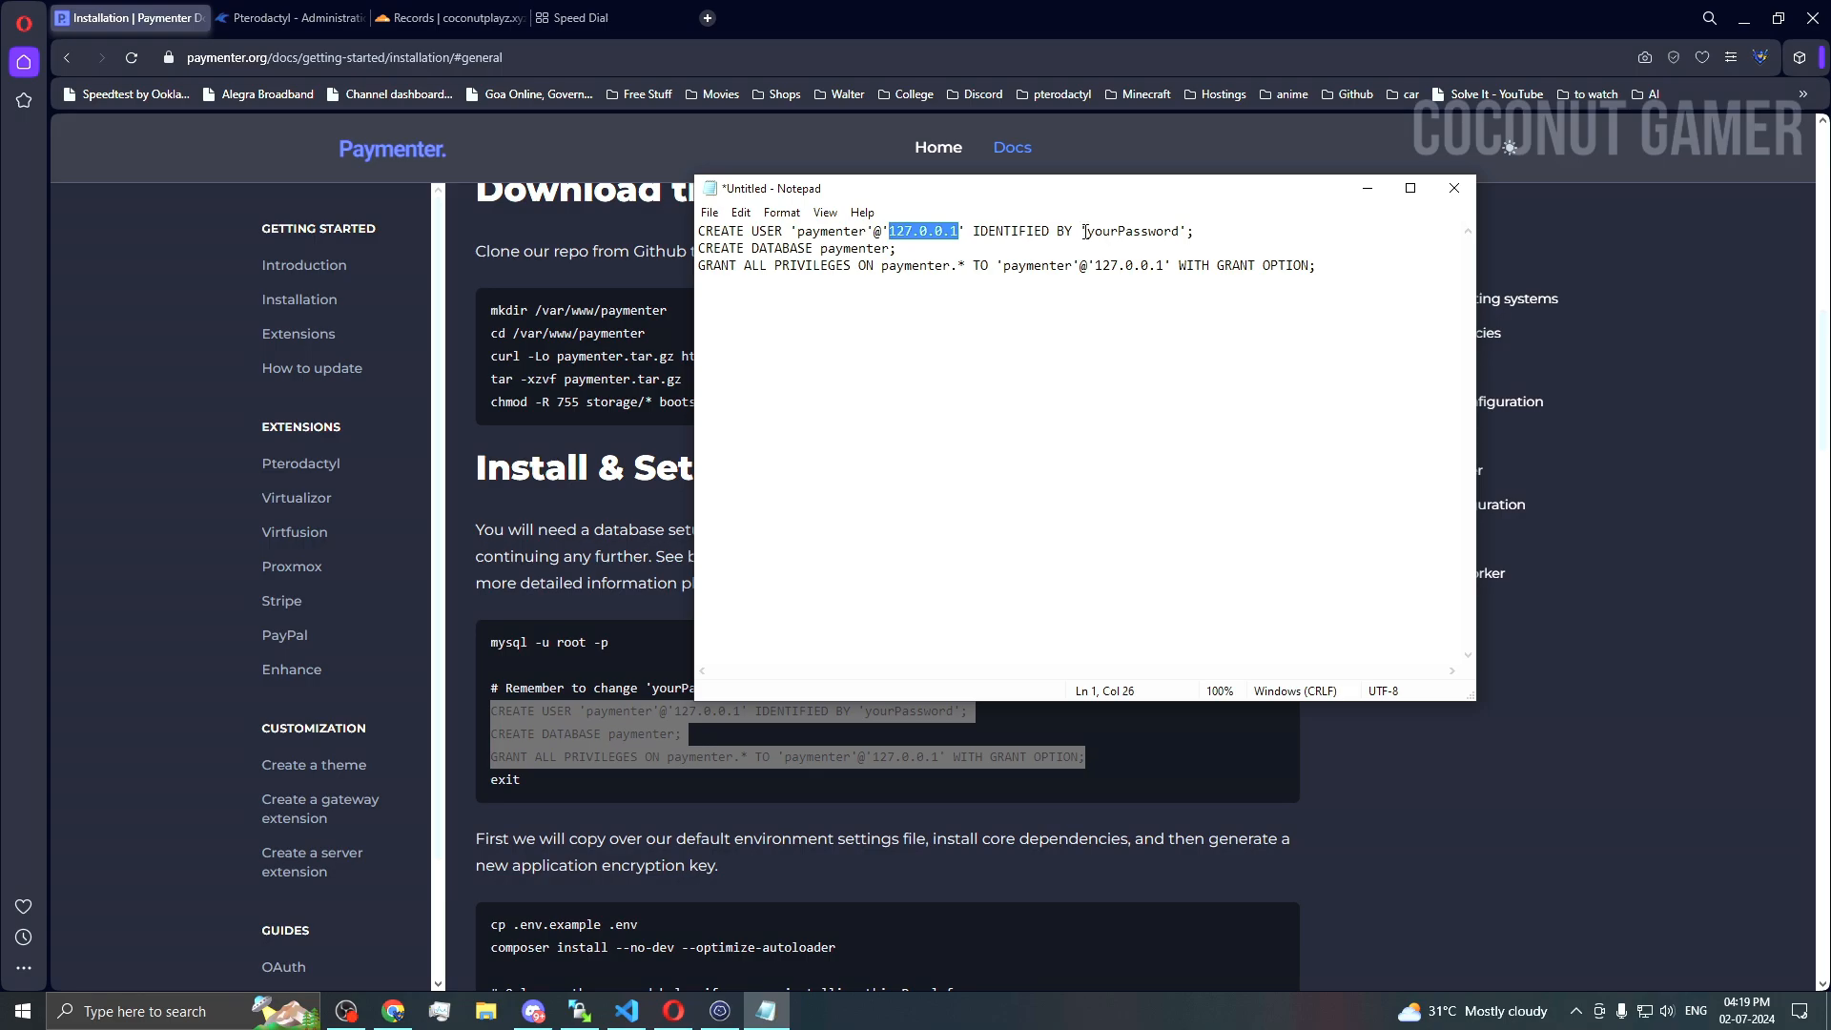
left_click_drag(1087, 231, 1184, 229)
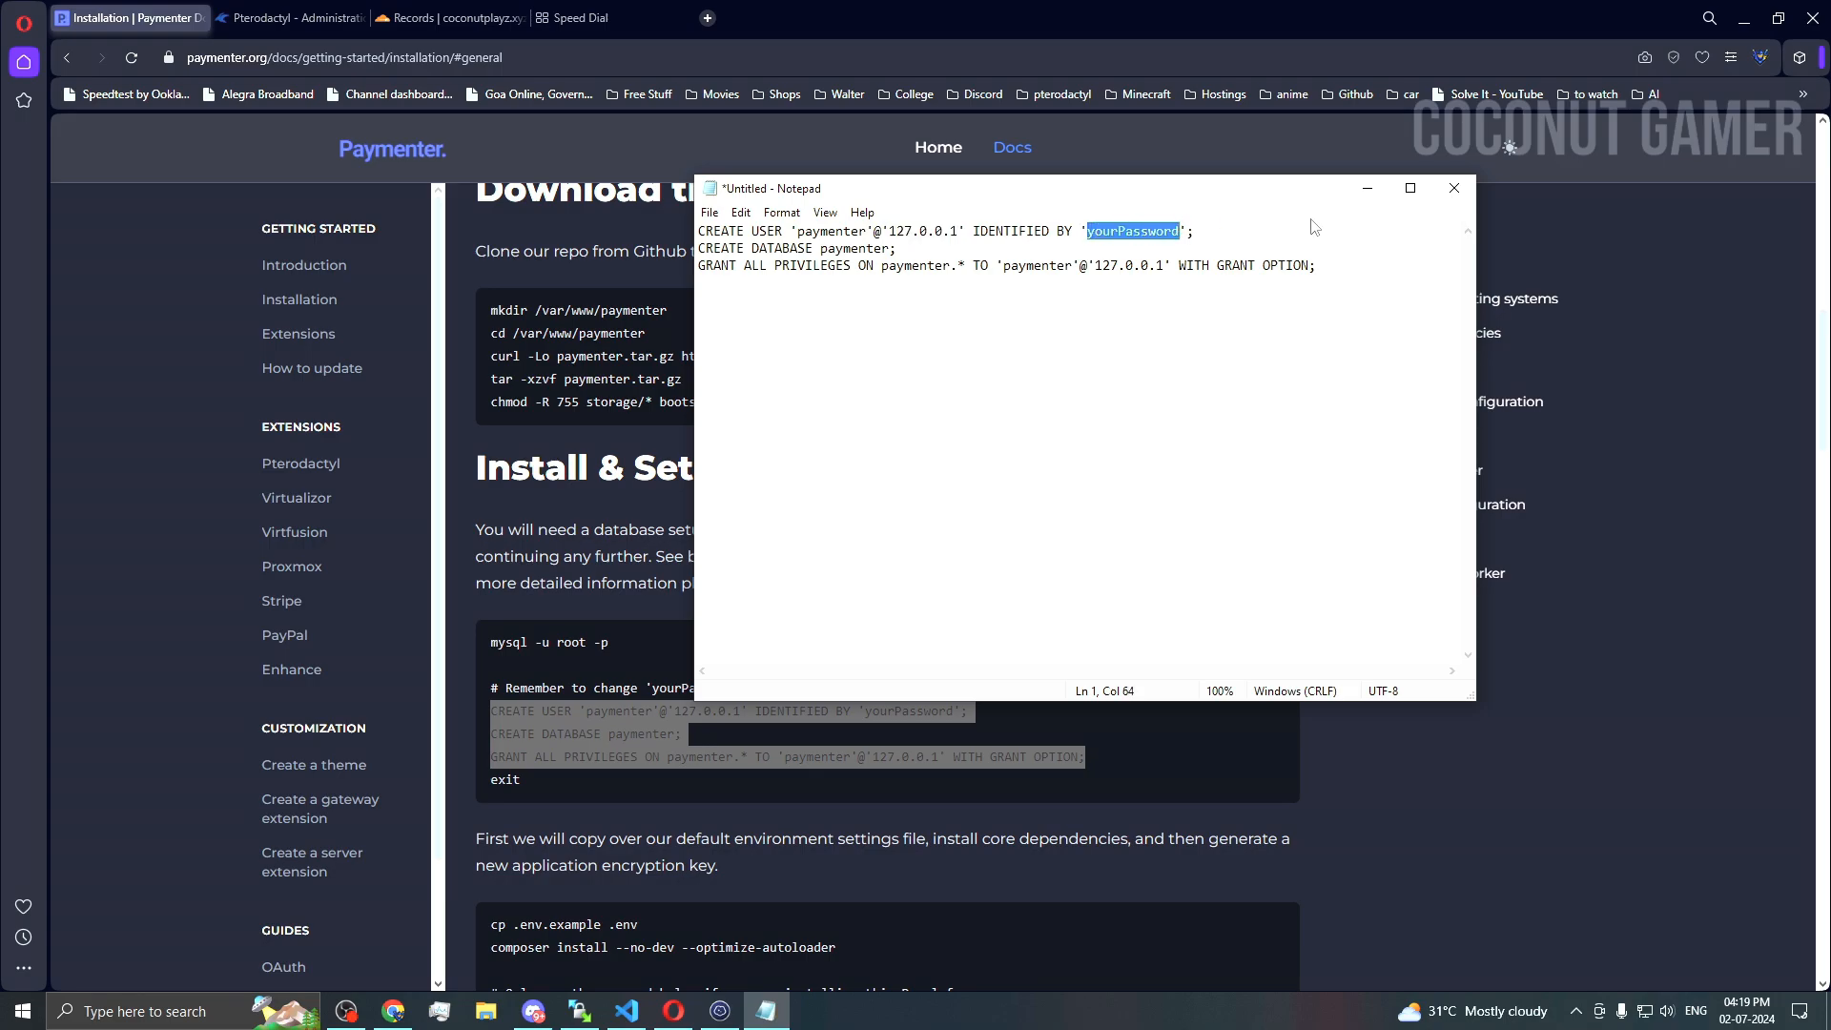
key("BackSpace")
key("BackSpace")
key("BackSpace")
key("BackSpace")
key("BackSpace")
key("BackSpace")
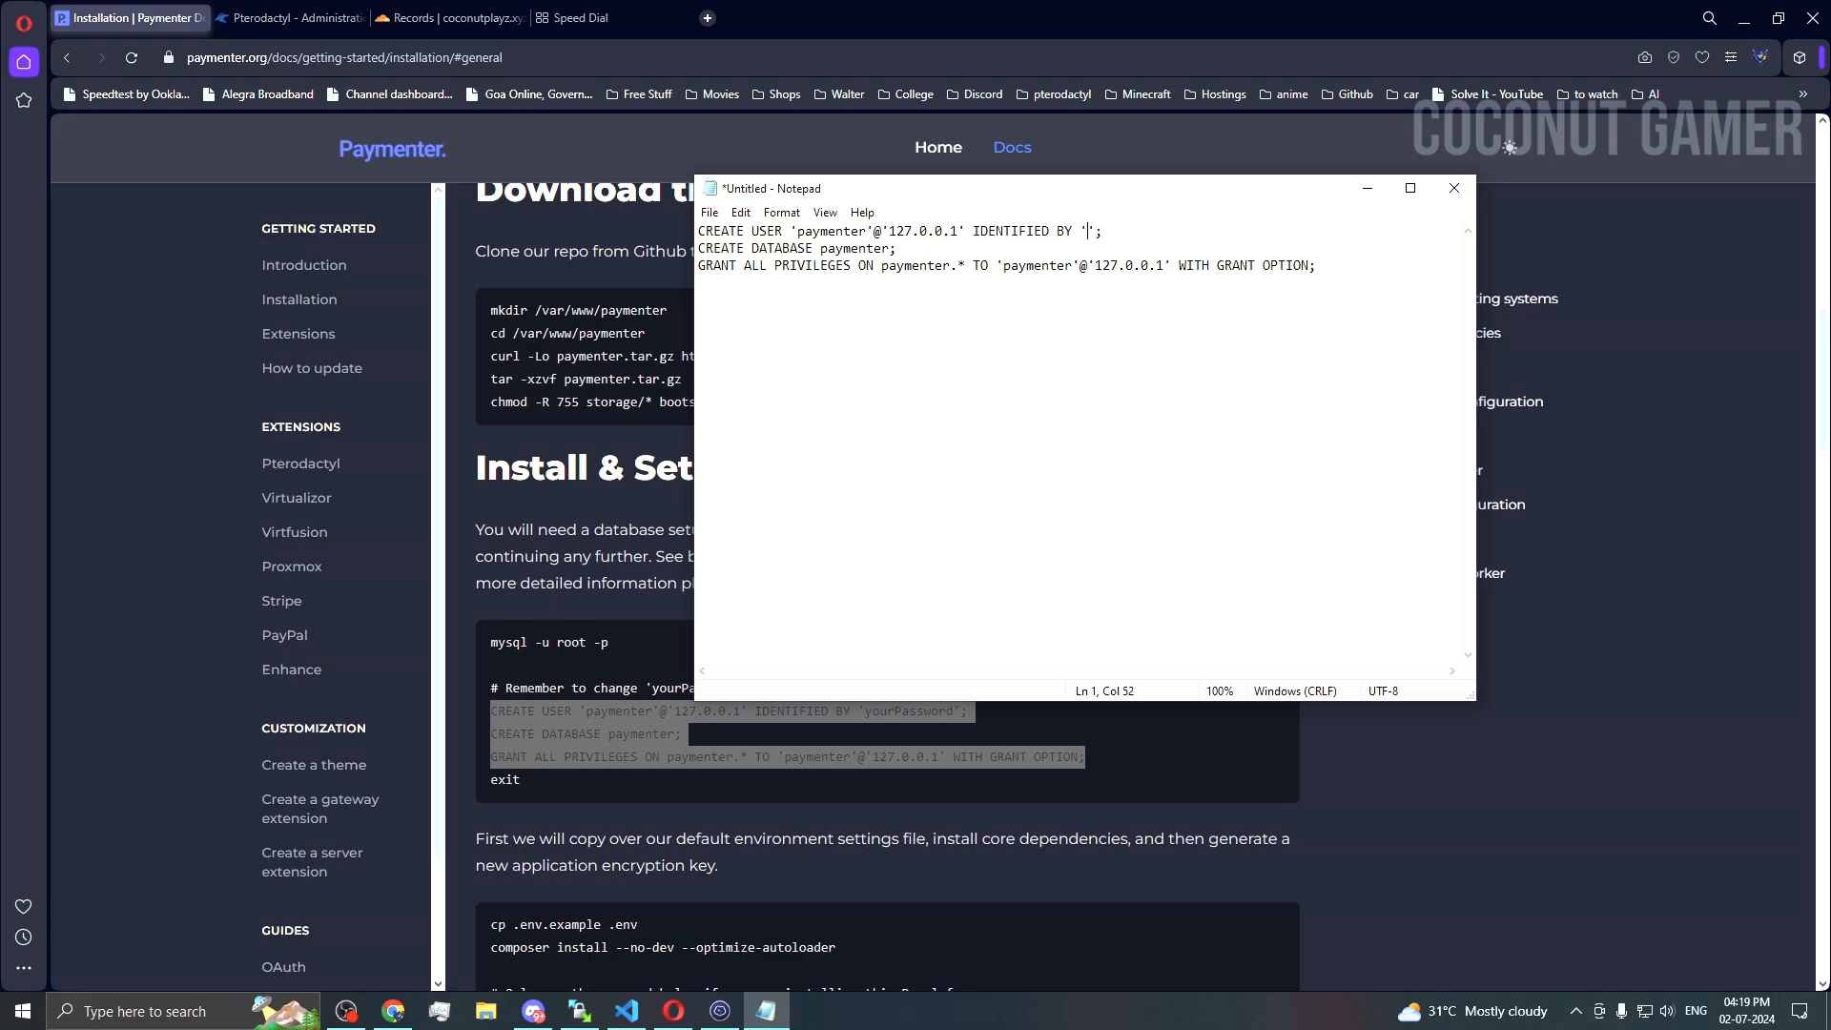
left_click_drag(991, 196, 899, 210)
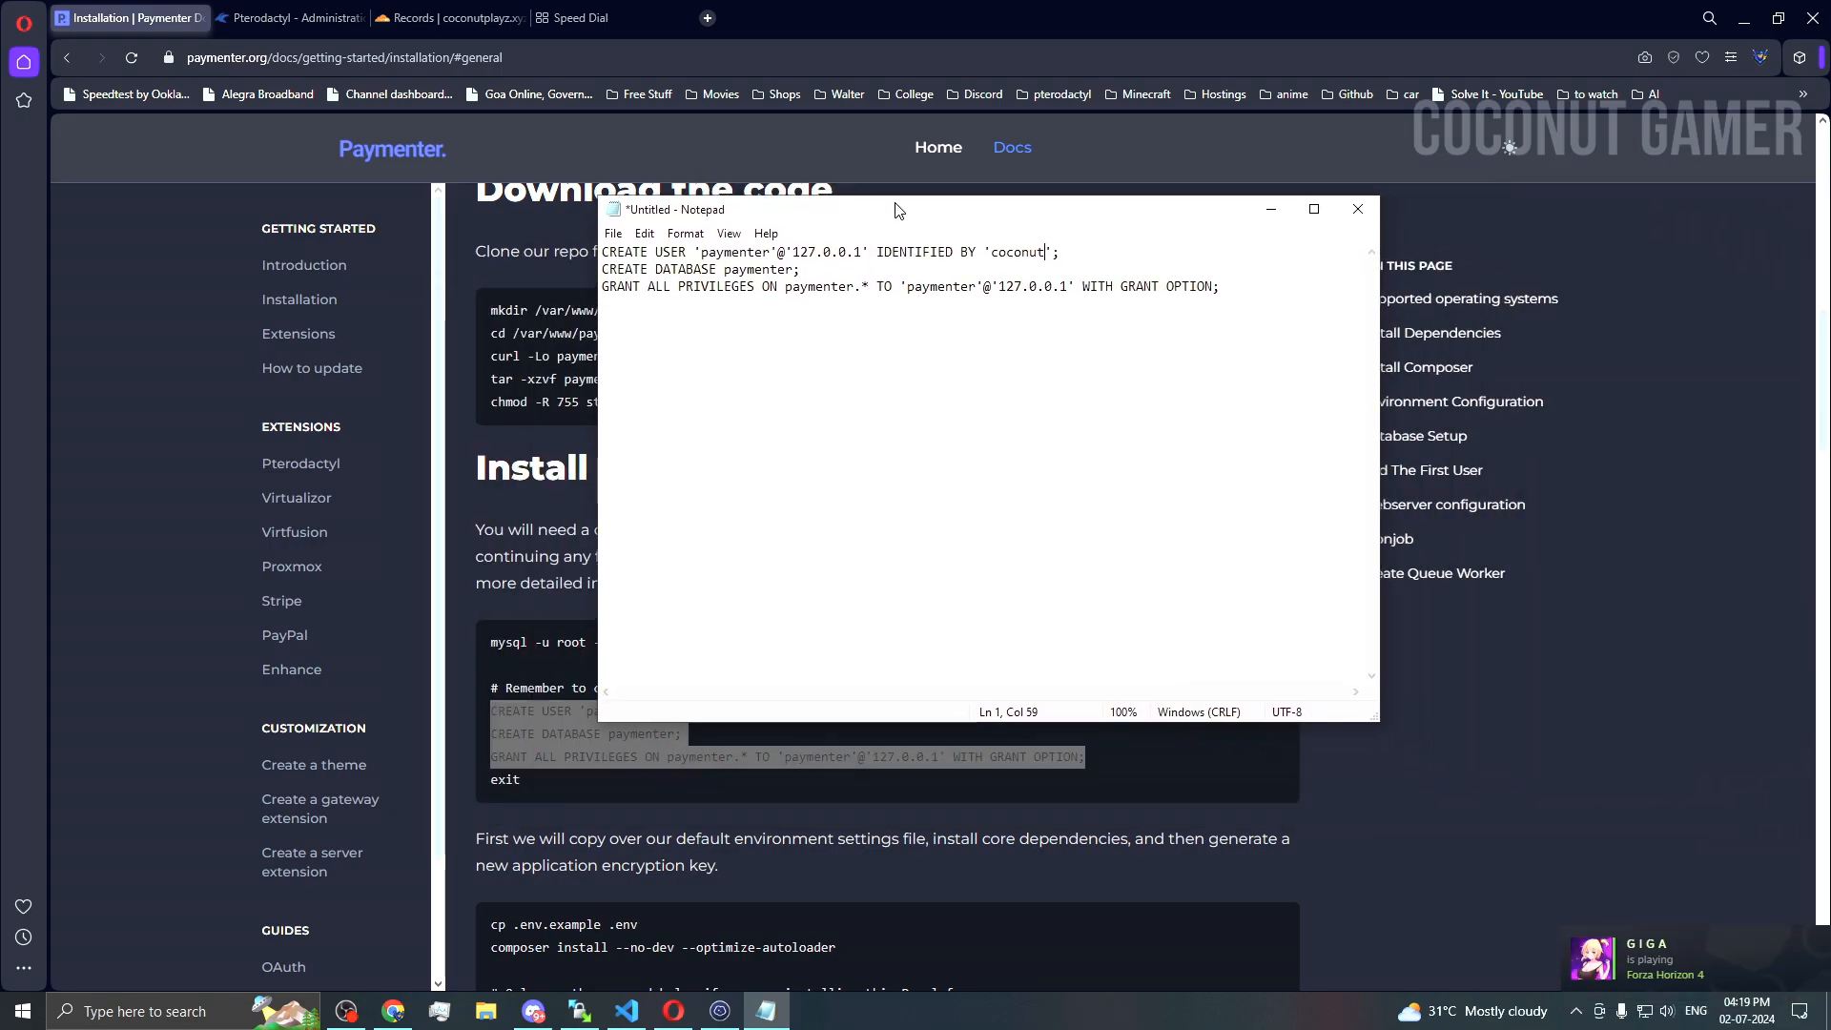
left_click(542, 680)
Step: Log in to MariaDB as root with 'mysql -u root -p'
triple_click(533, 640)
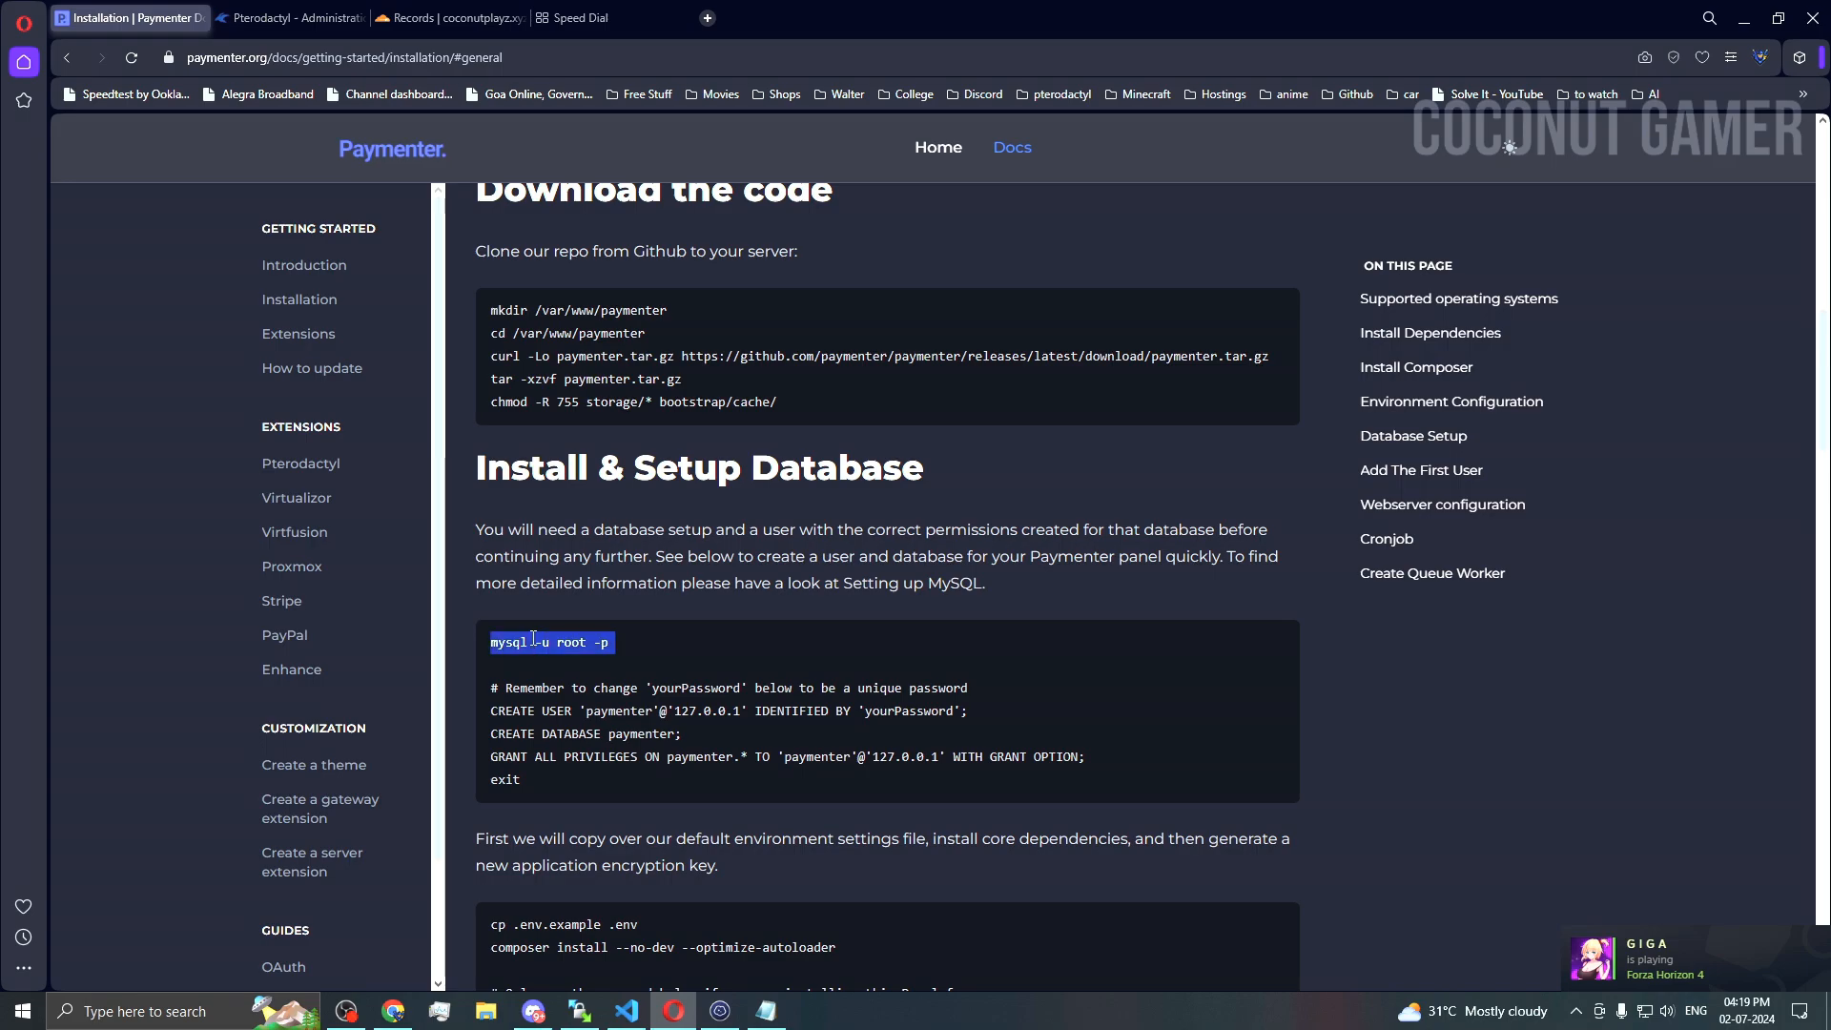
key("ctrl+c")
left_click(720, 1011)
key("ctrl+v")
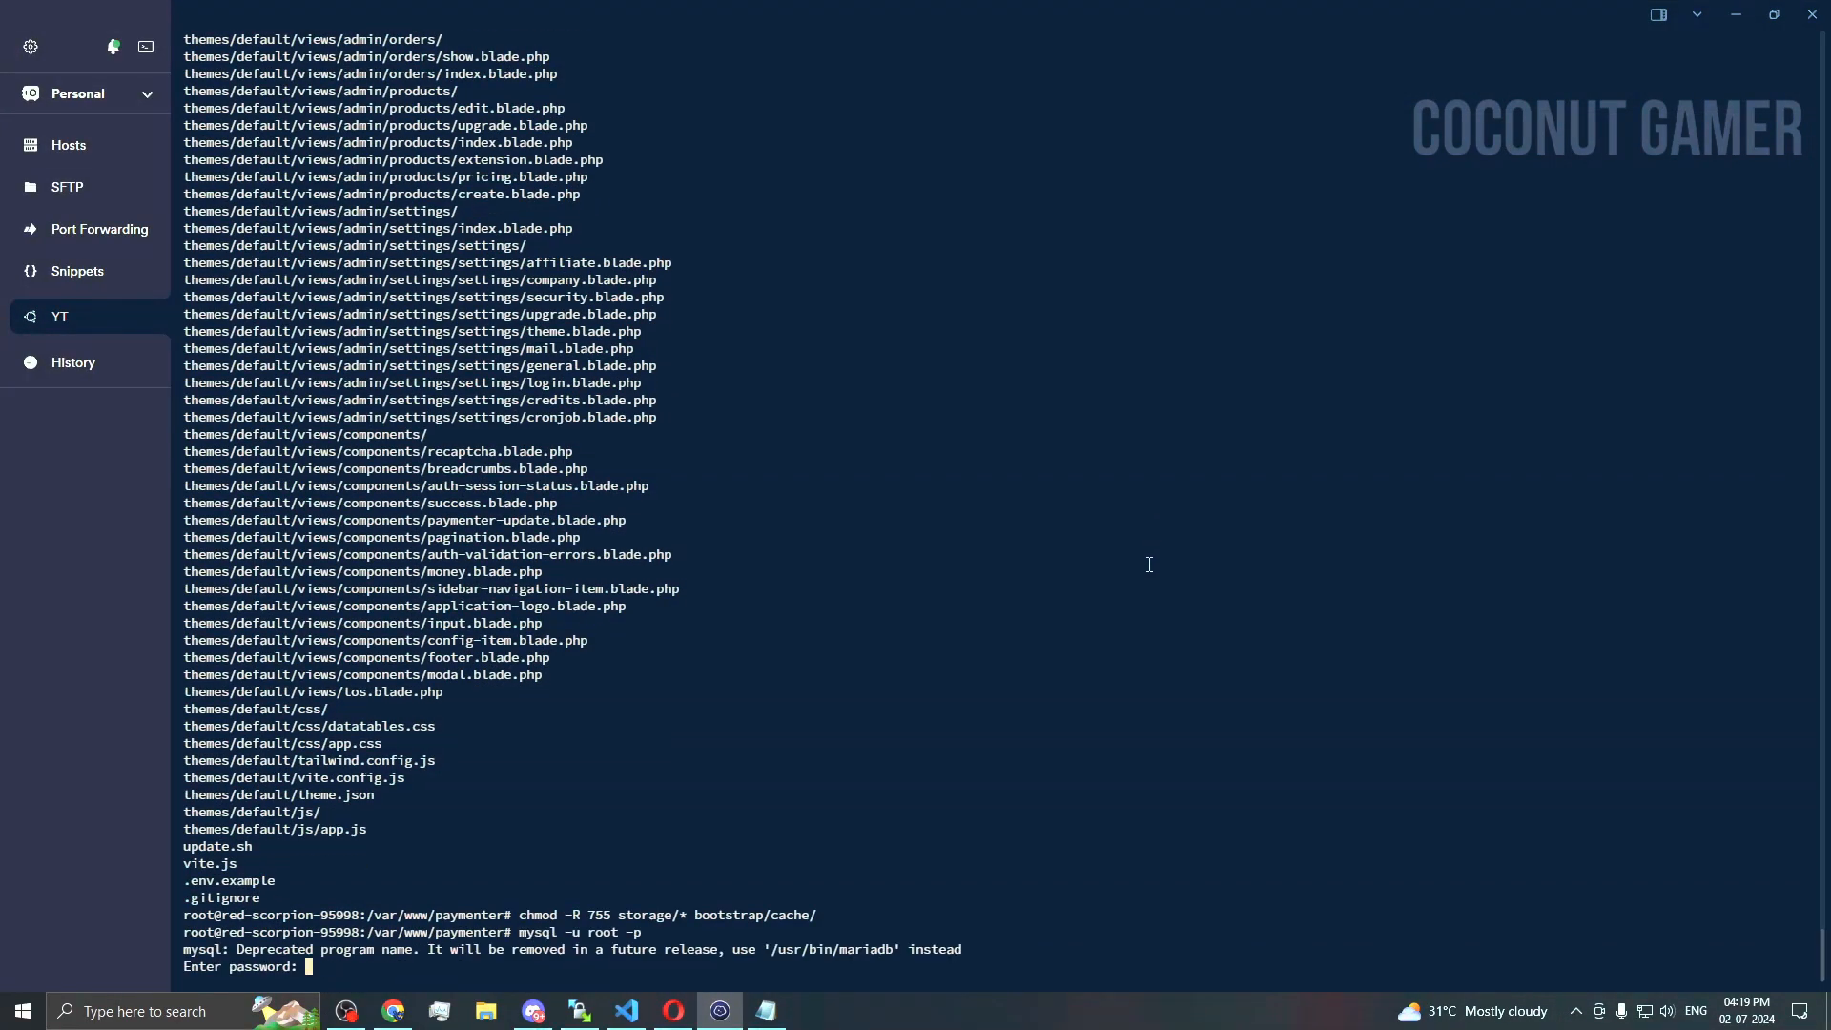
key("Return")
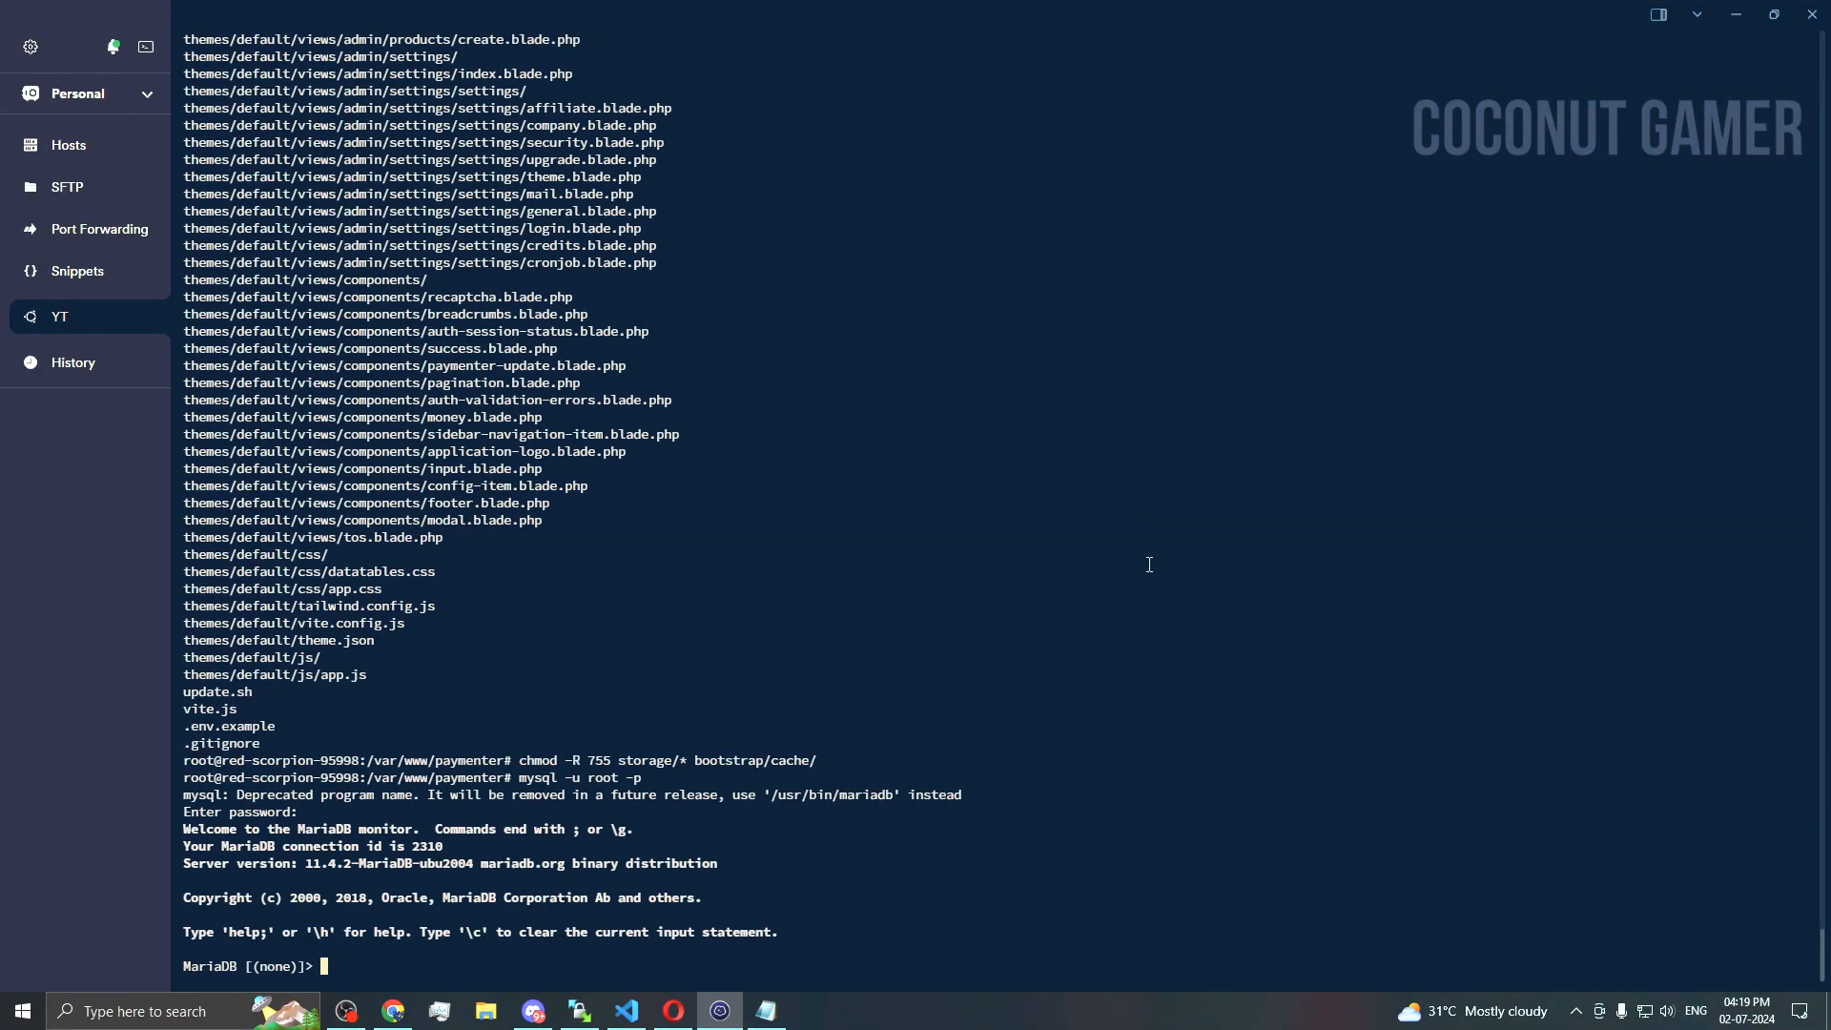
Step: Run the CREATE USER statement for the paymenter user from the note
key("alt+Tab")
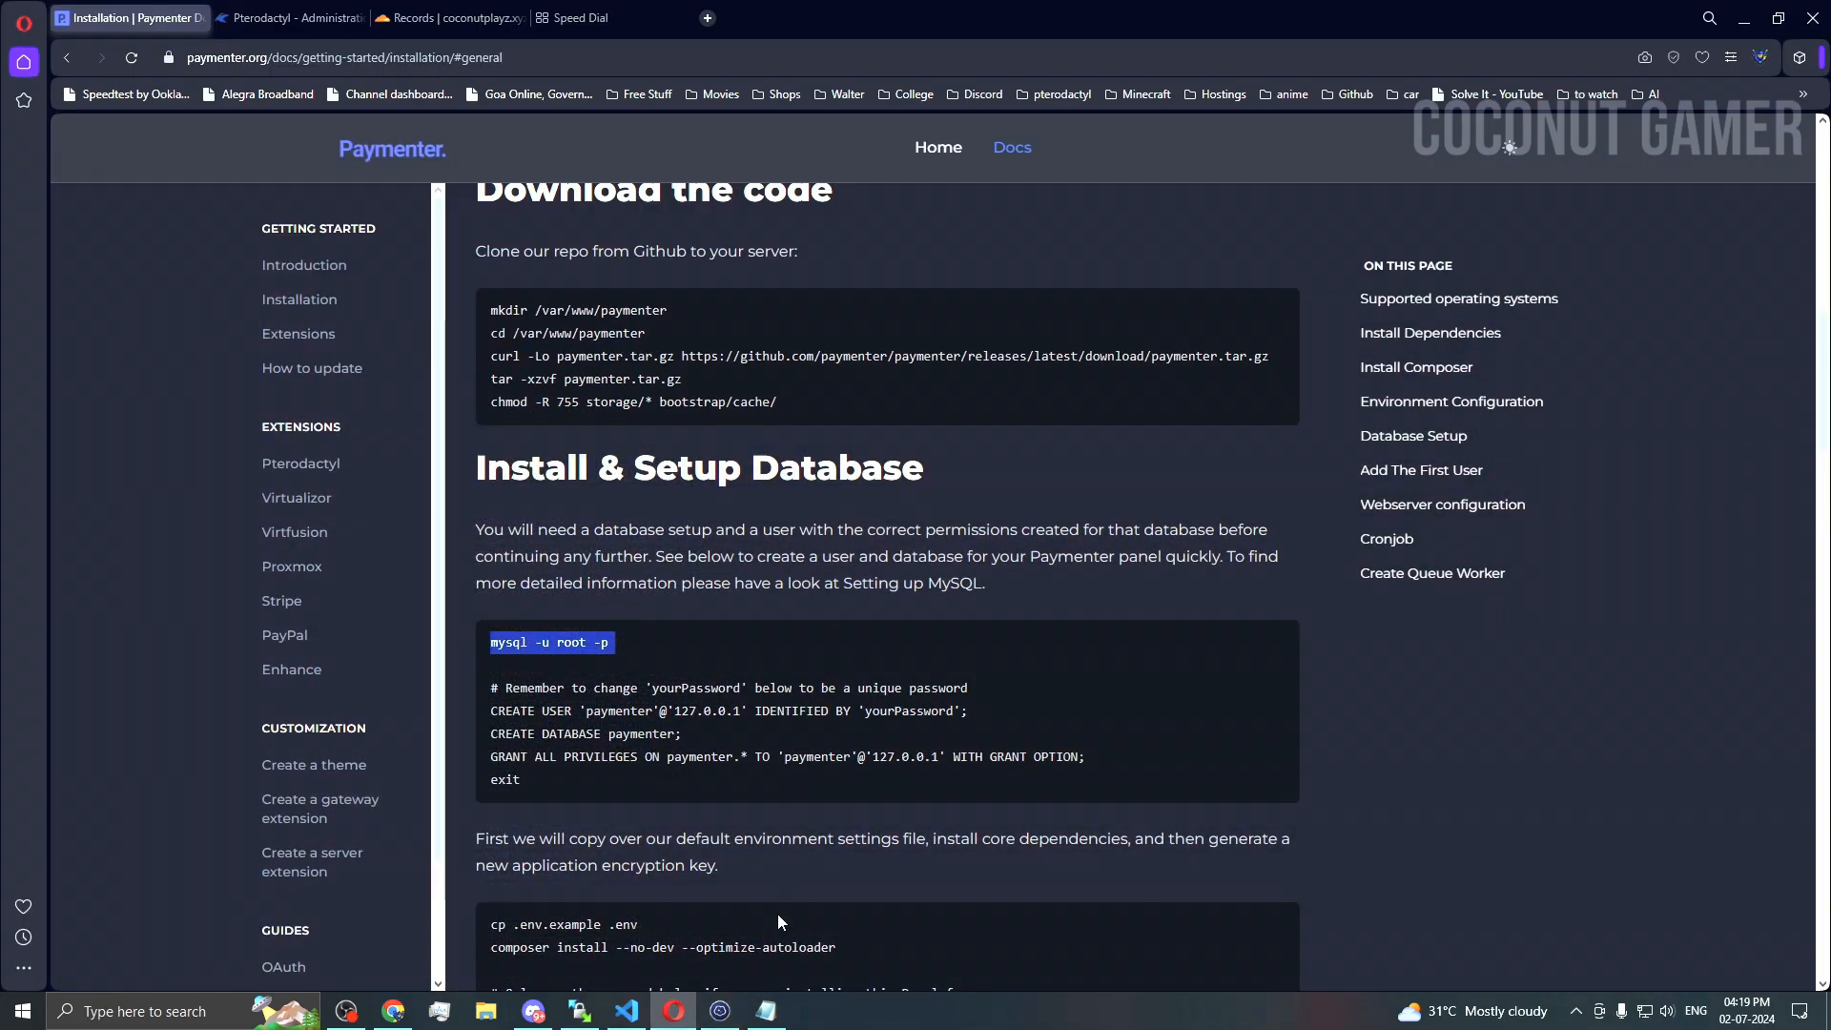
left_click(766, 1011)
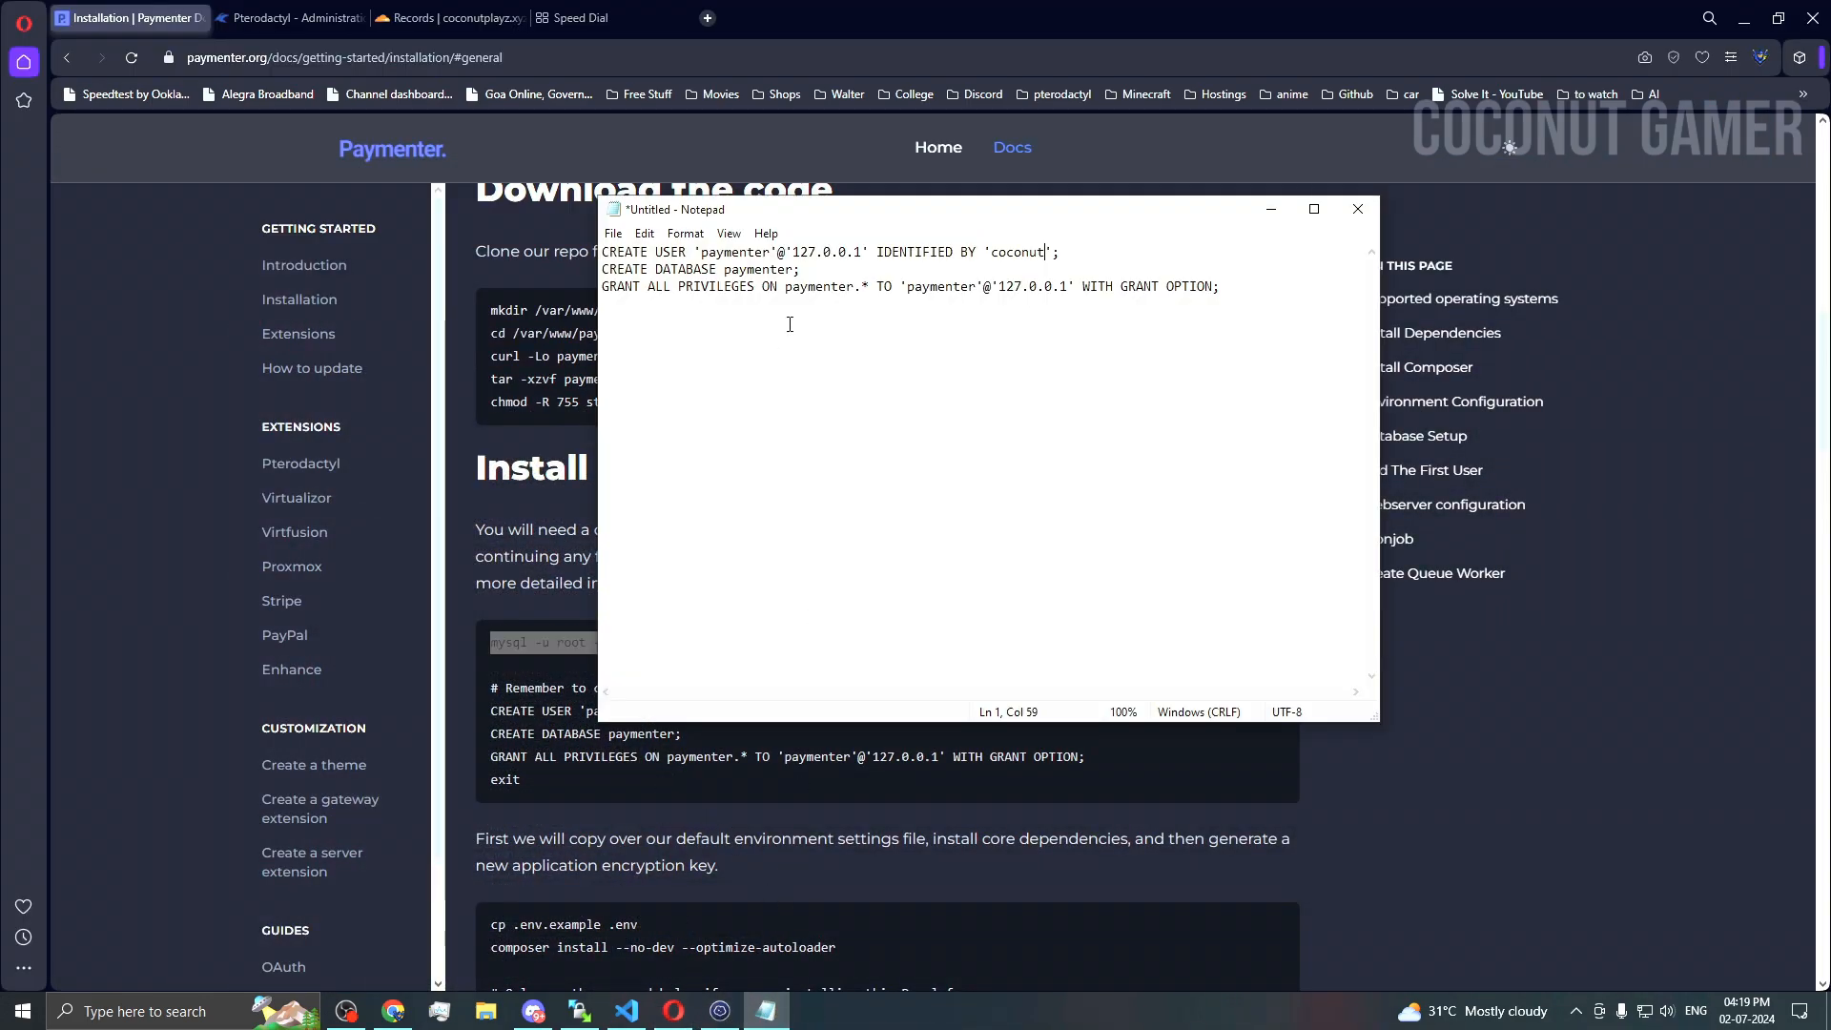
left_click_drag(1069, 253, 565, 234)
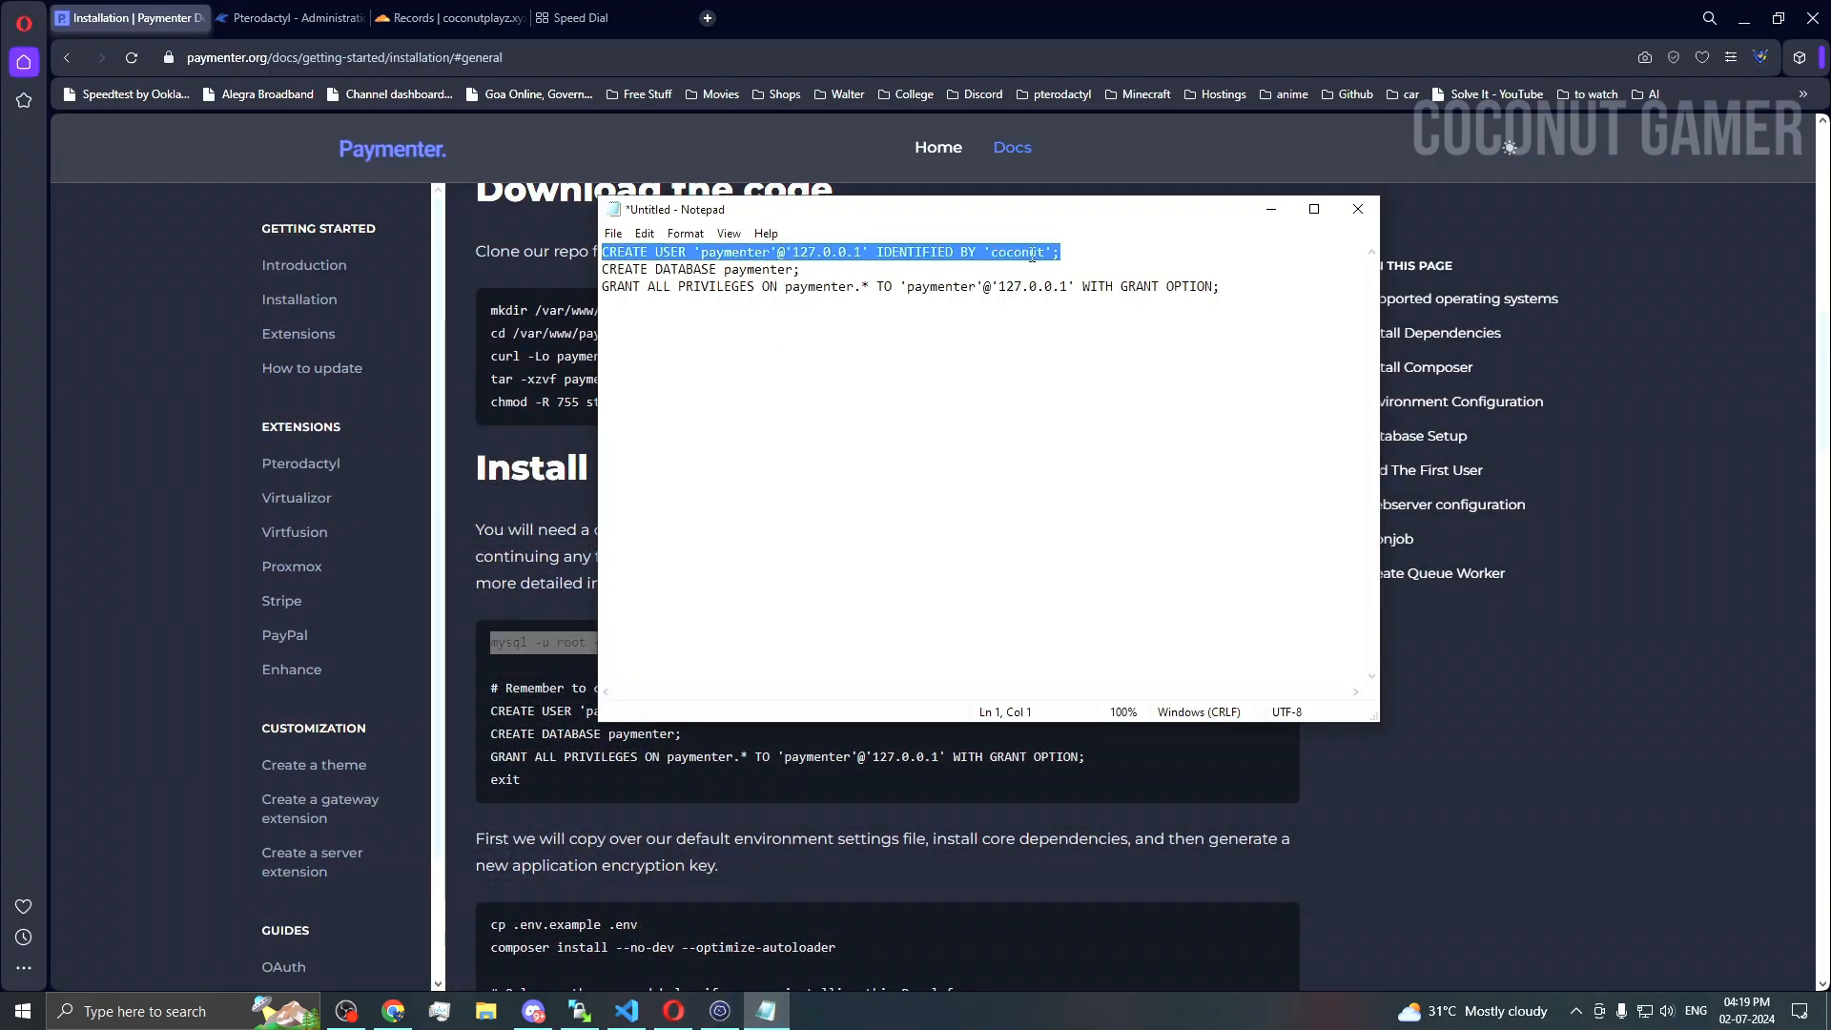
key("BackSpace")
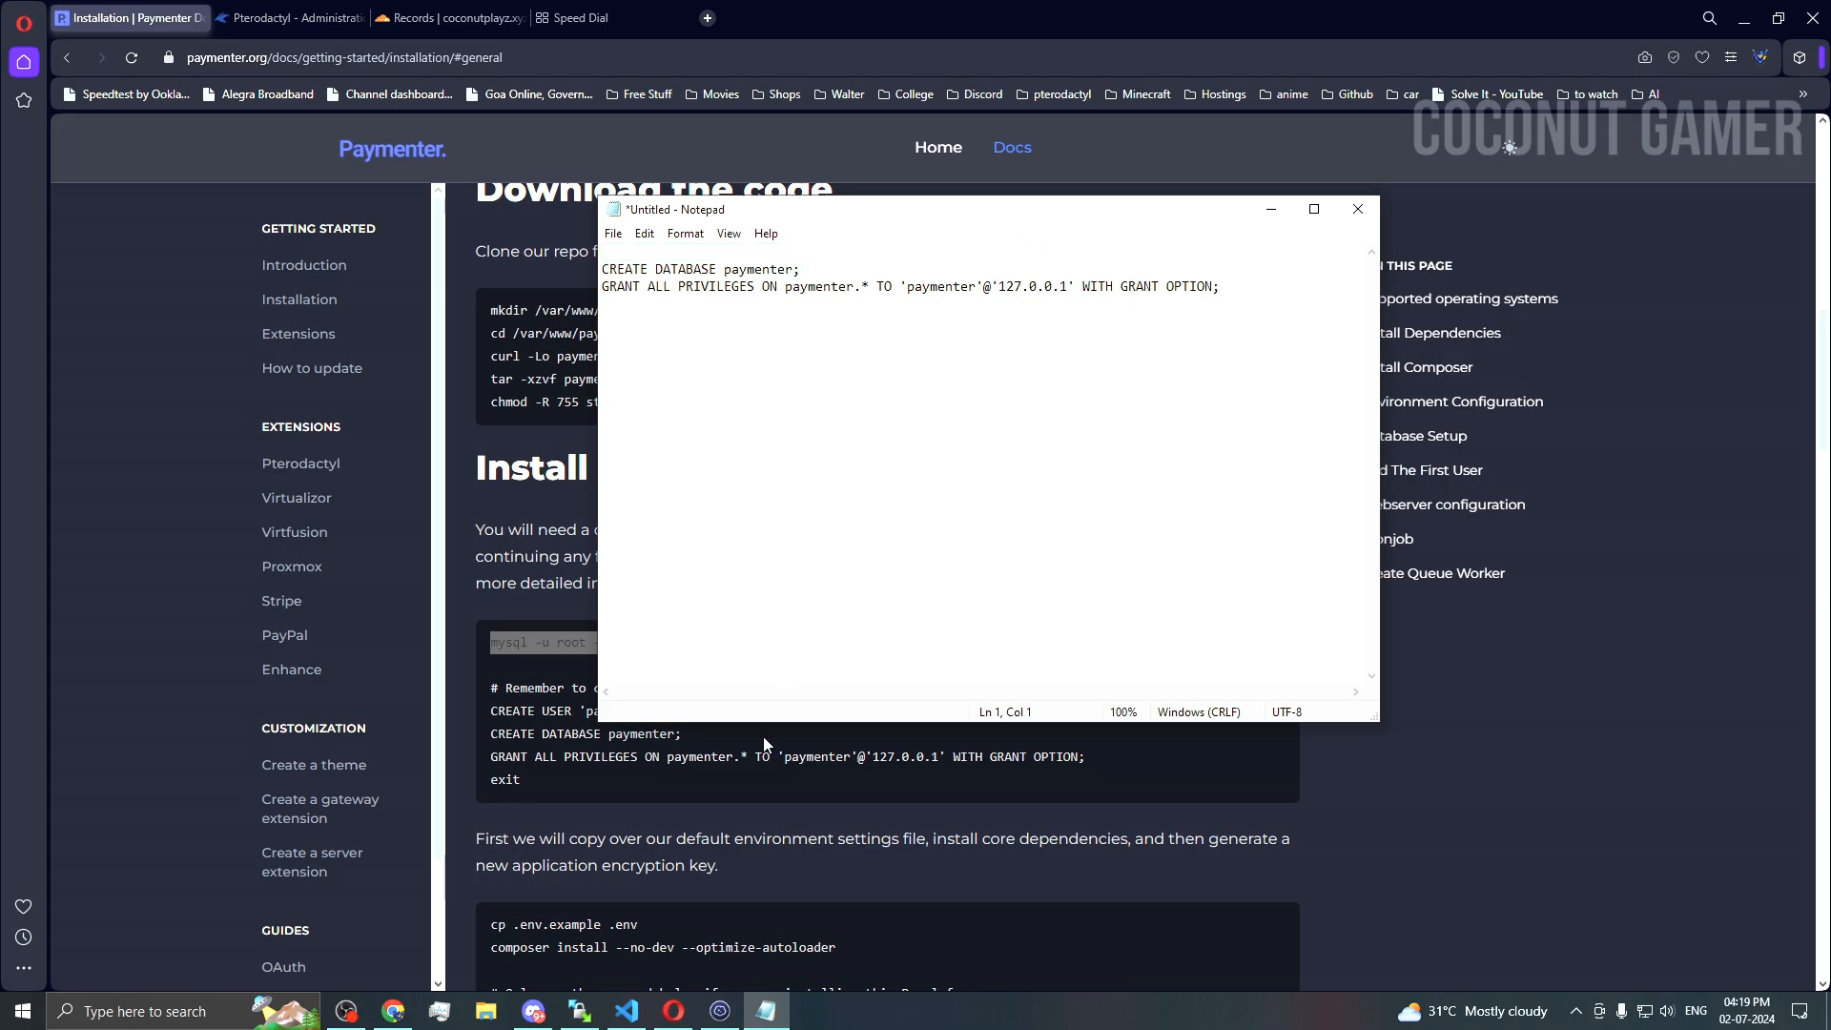
key("ctrl+v")
left_click_drag(1060, 254, 511, 222)
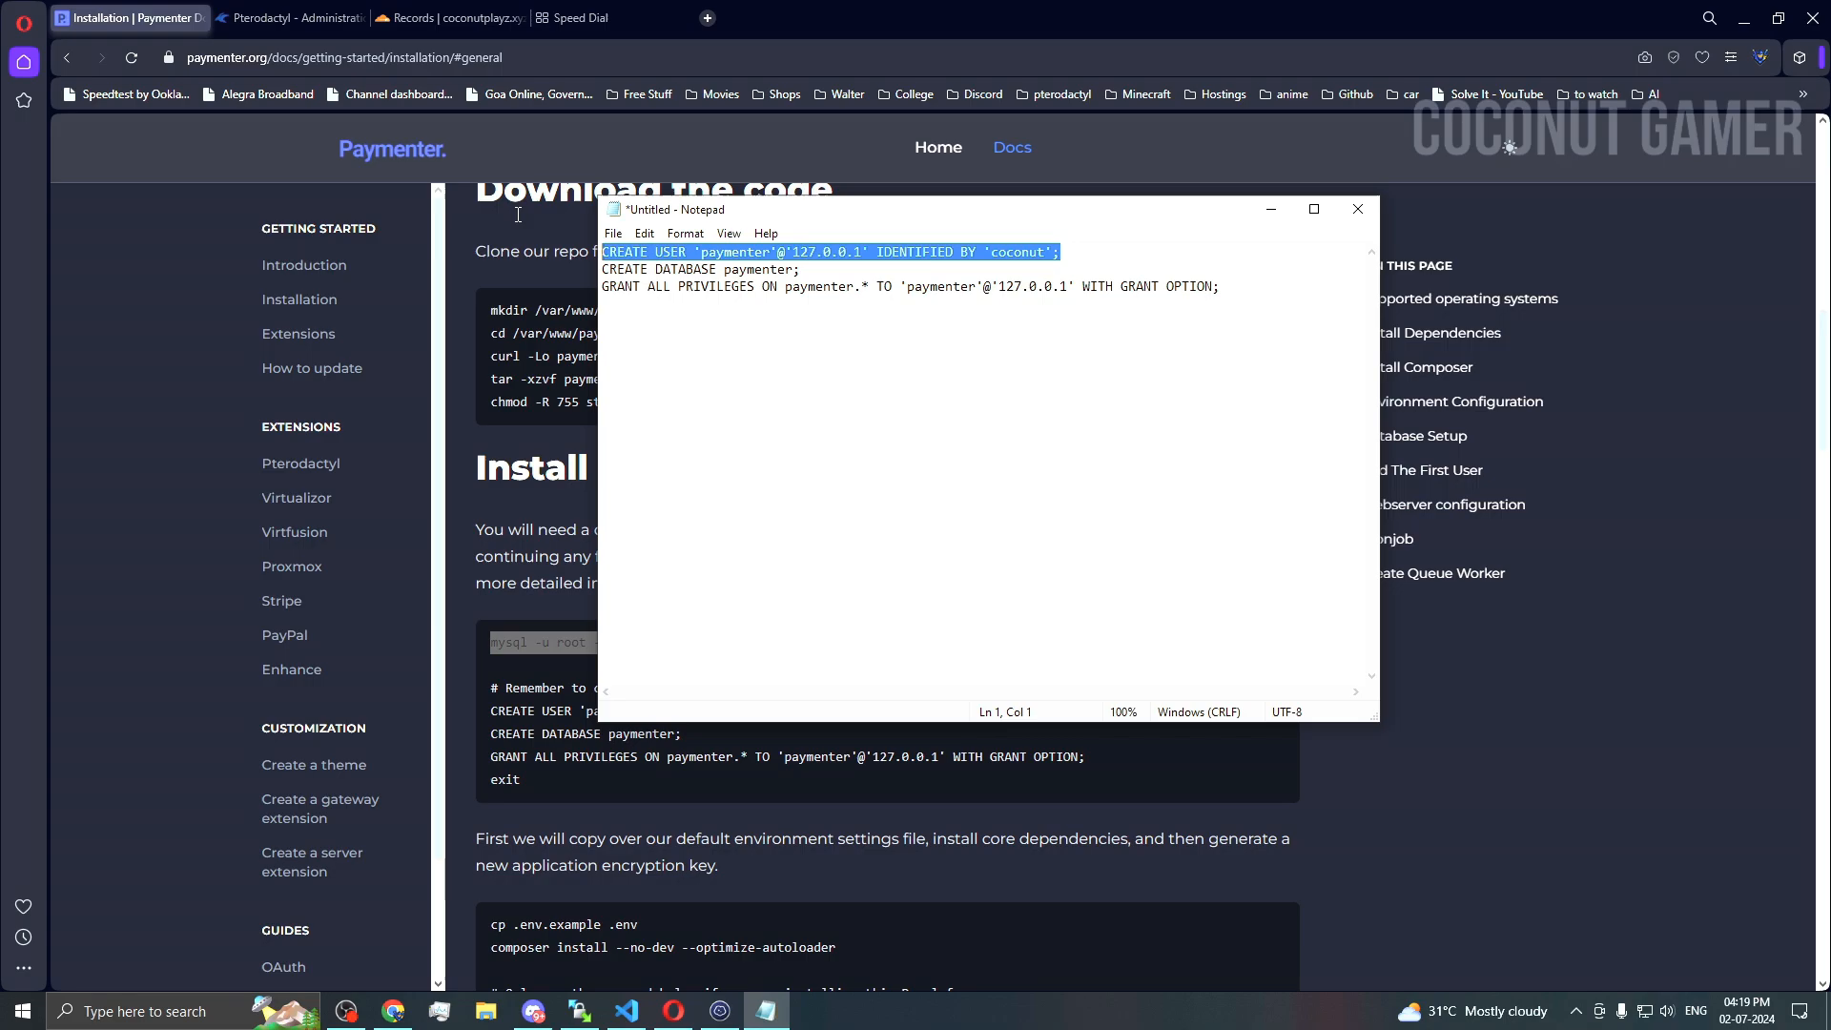
left_click(722, 1010)
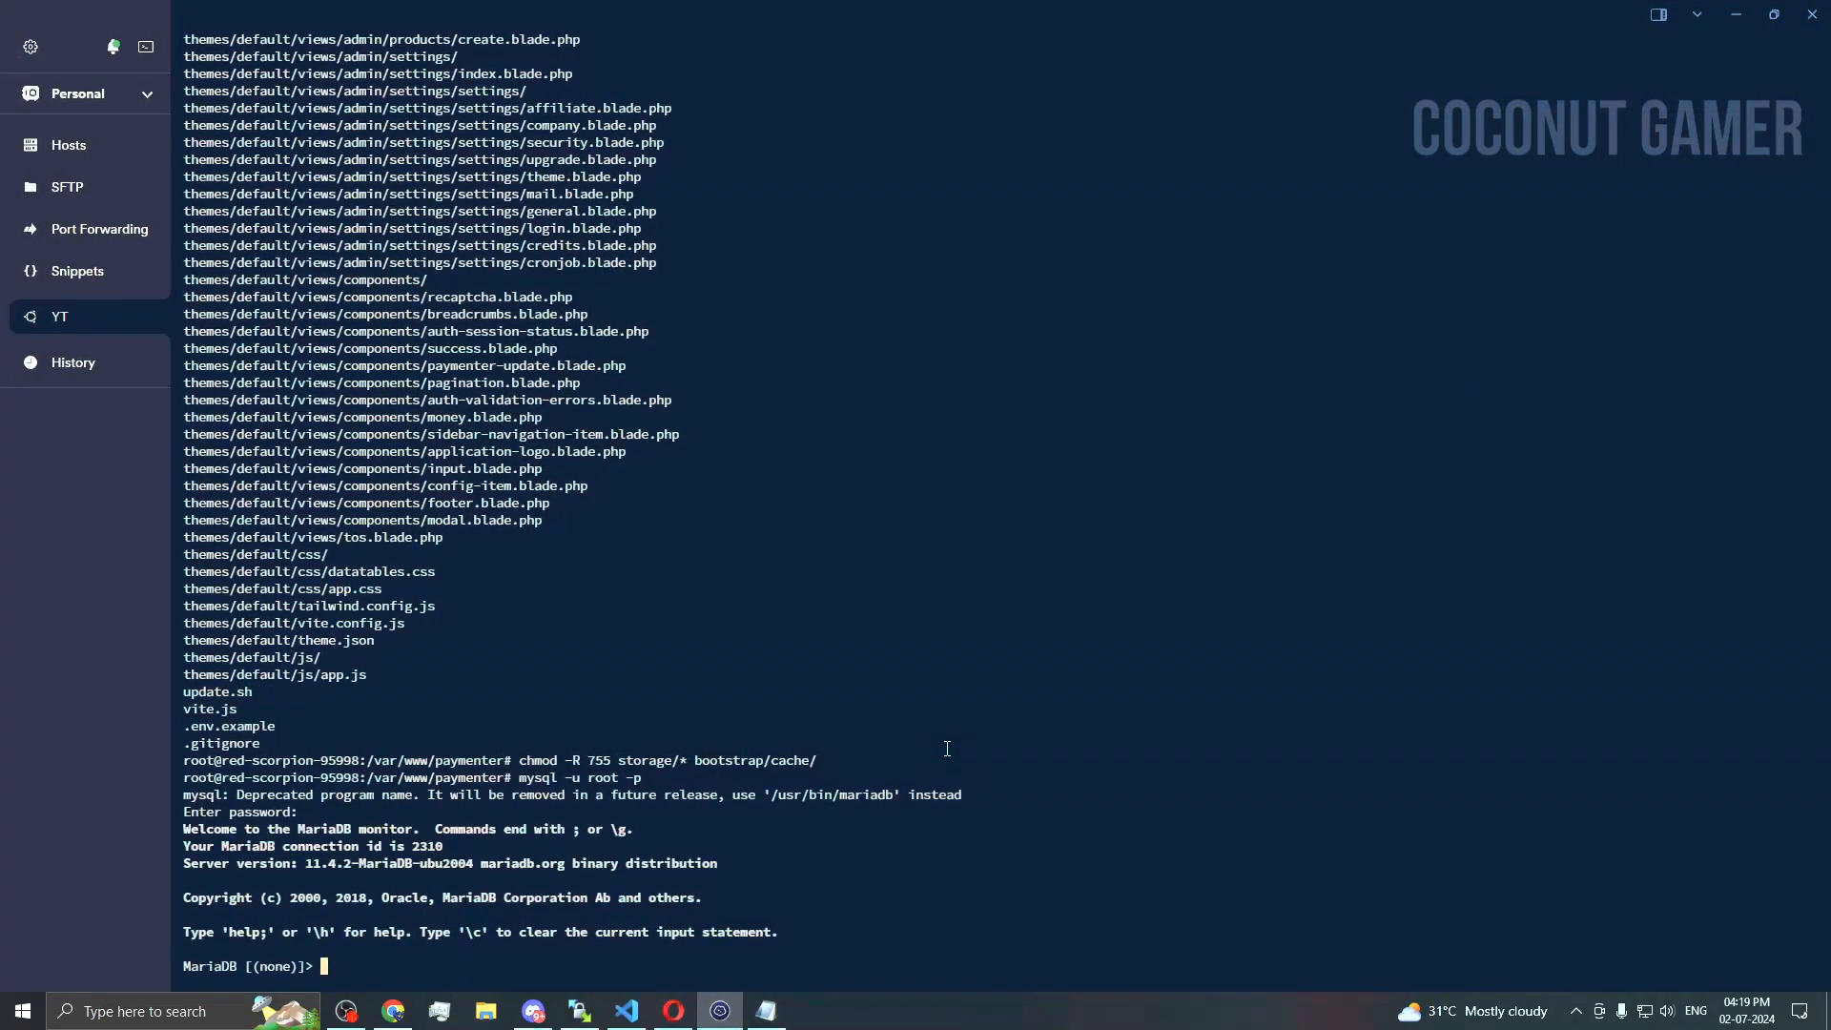
key("ctrl+v")
key("Return")
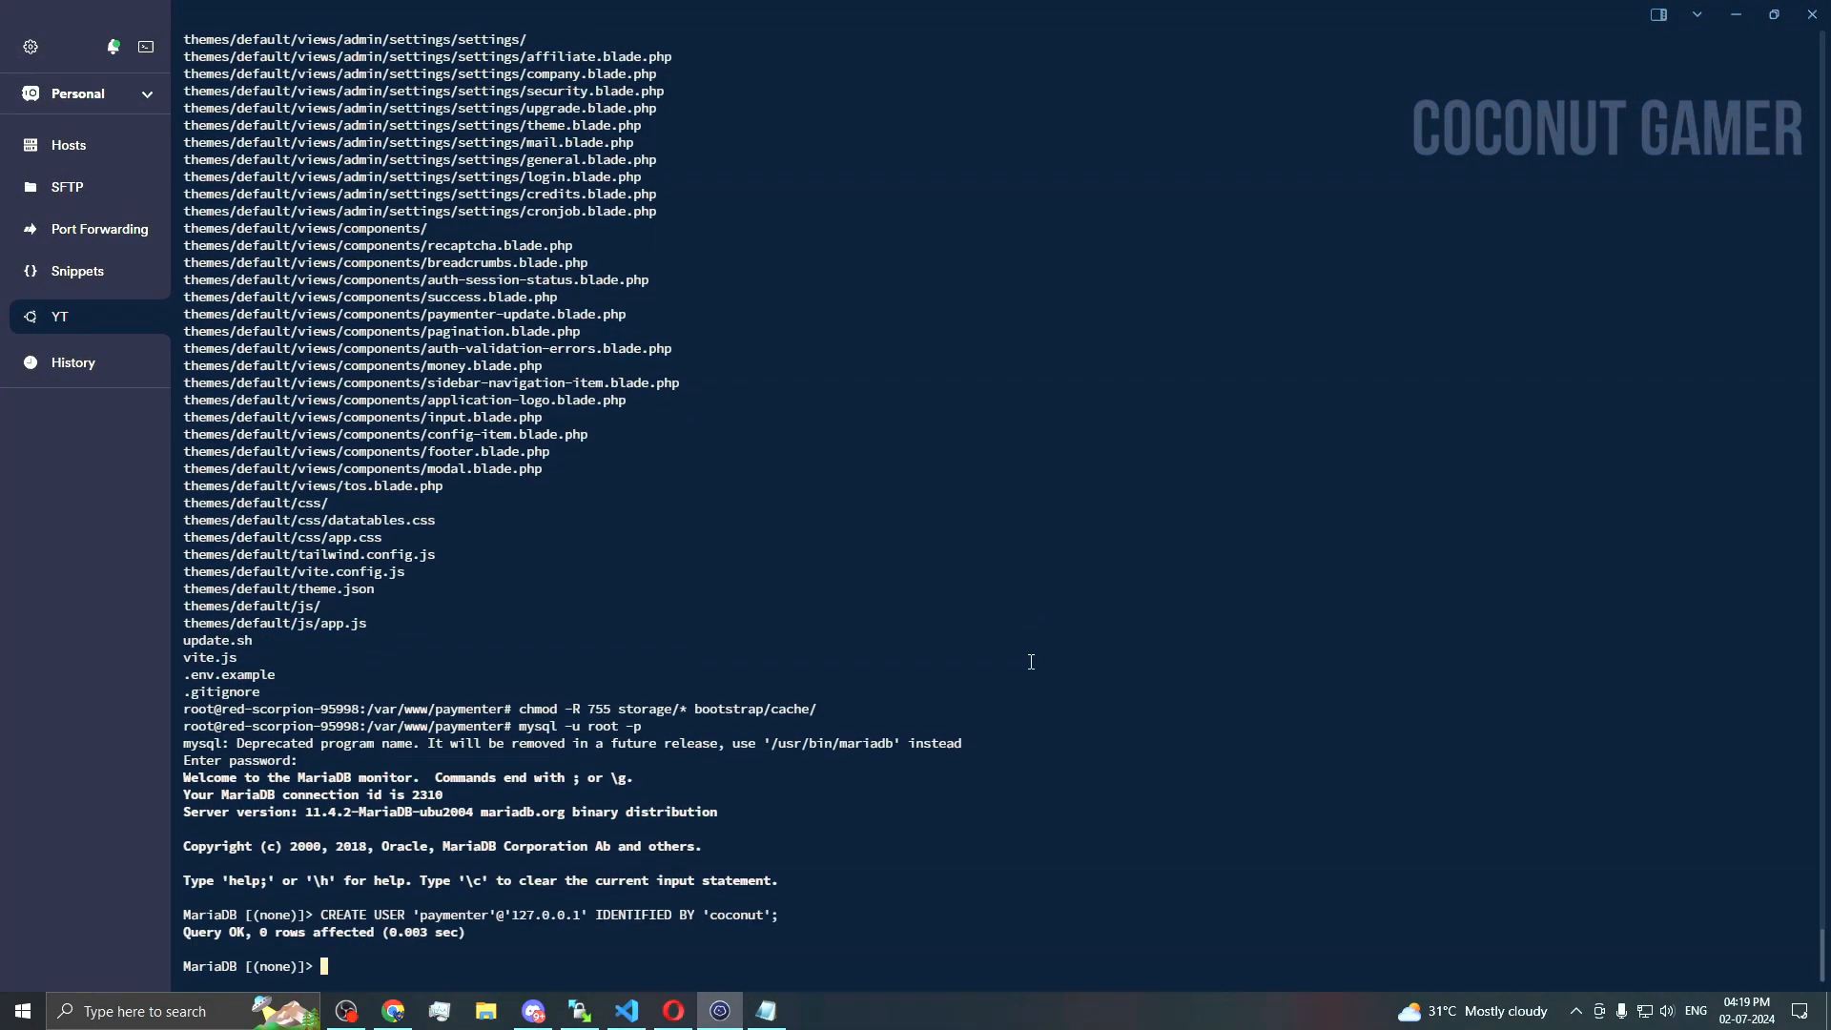
Step: Run the CREATE DATABASE statement for the paymenter database
left_click(766, 1011)
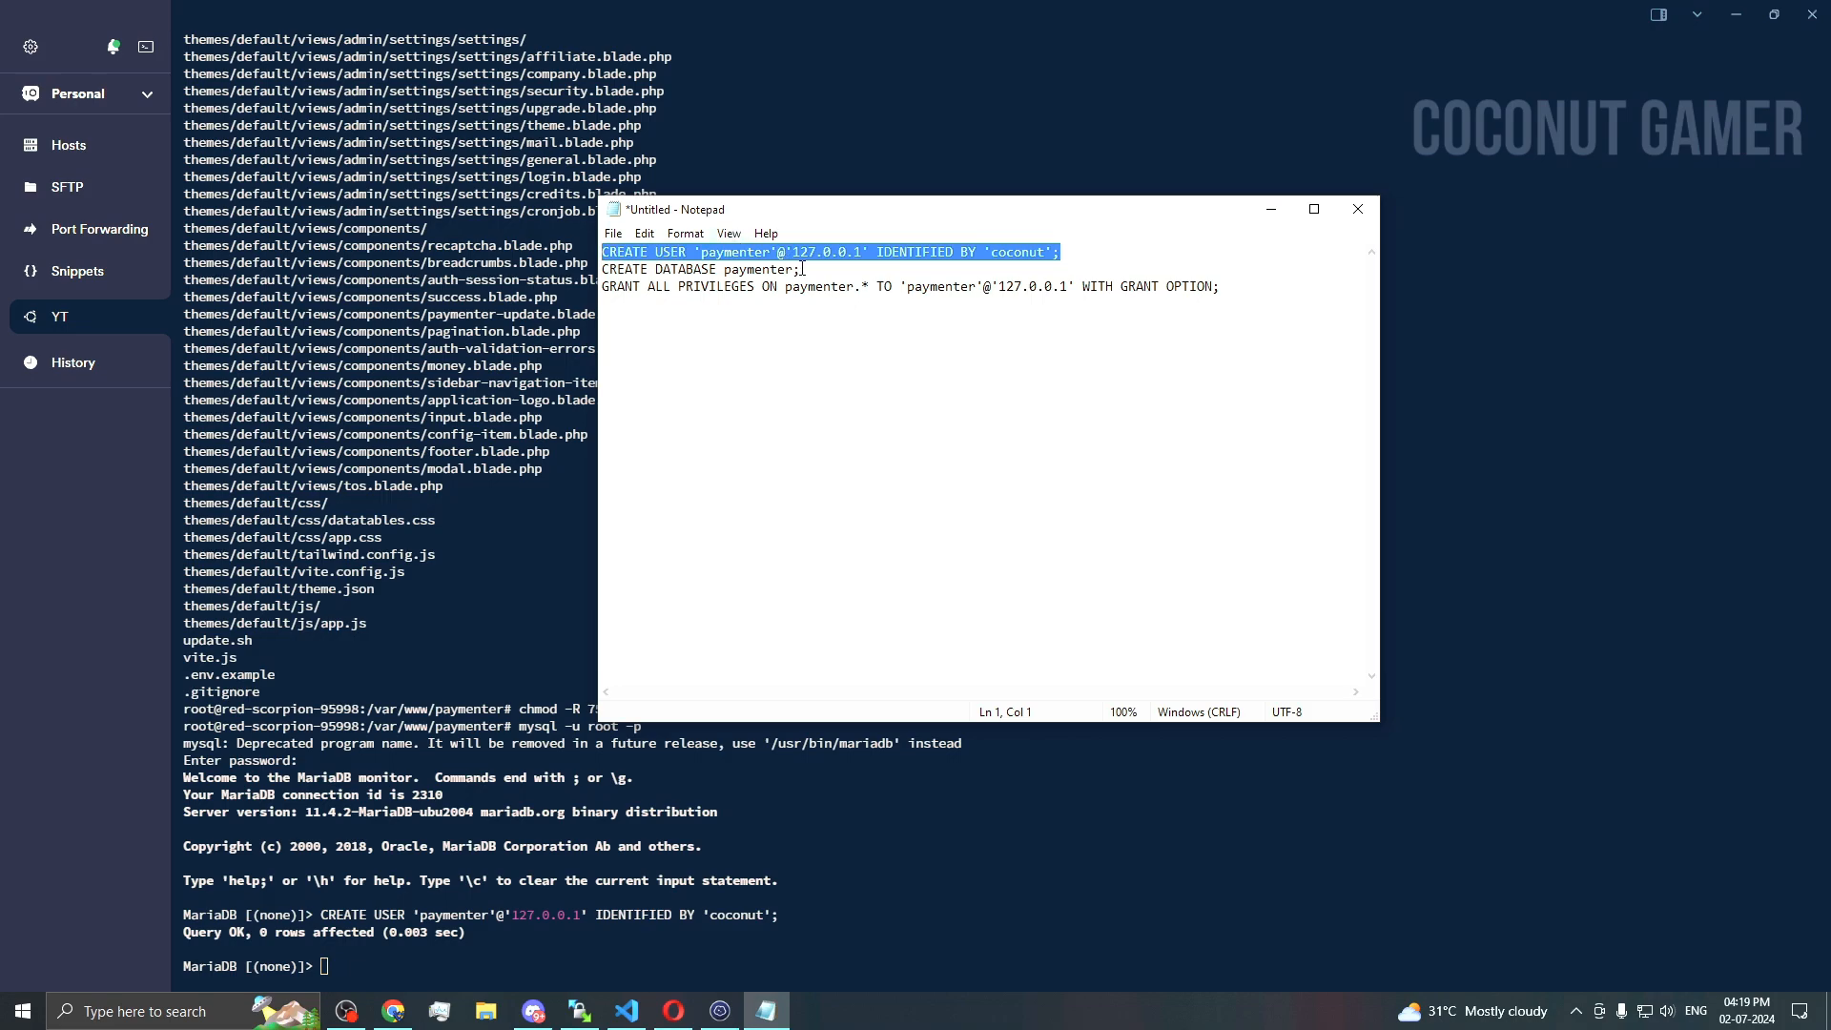
left_click_drag(800, 270, 591, 269)
key("ctrl+c")
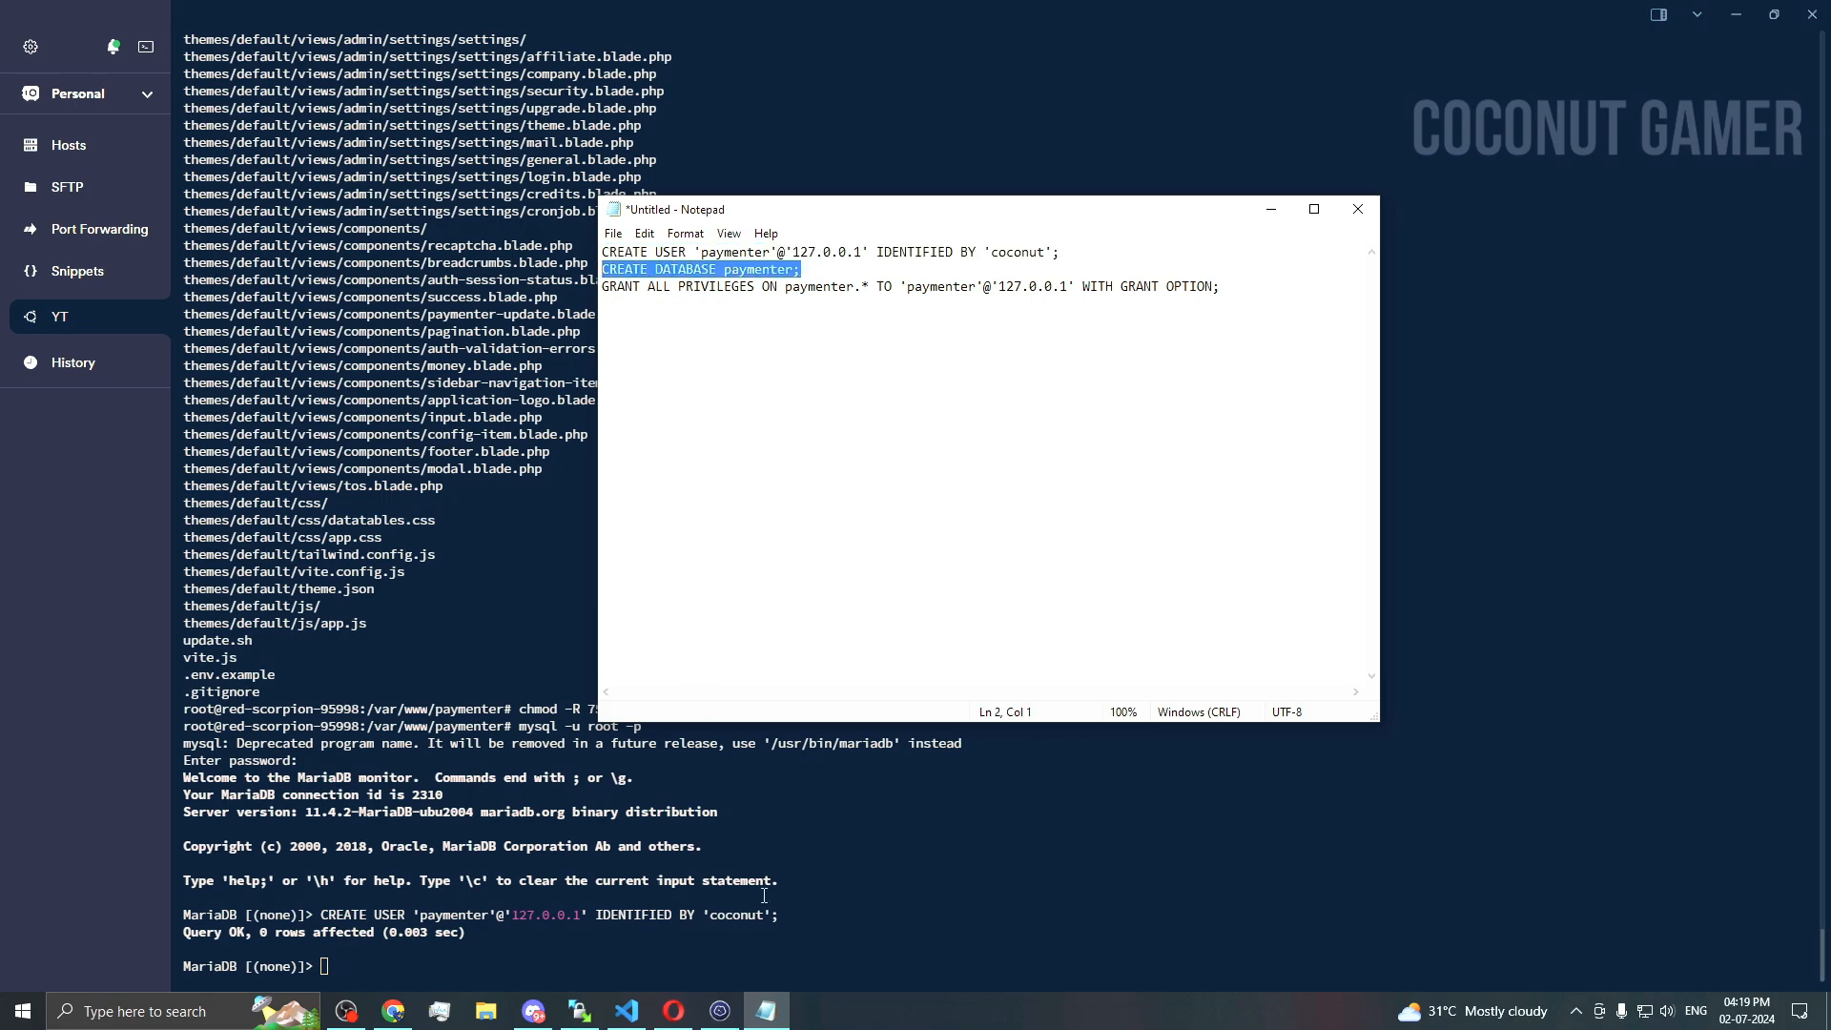
left_click(766, 1010)
left_click(730, 1018)
left_click(730, 1018)
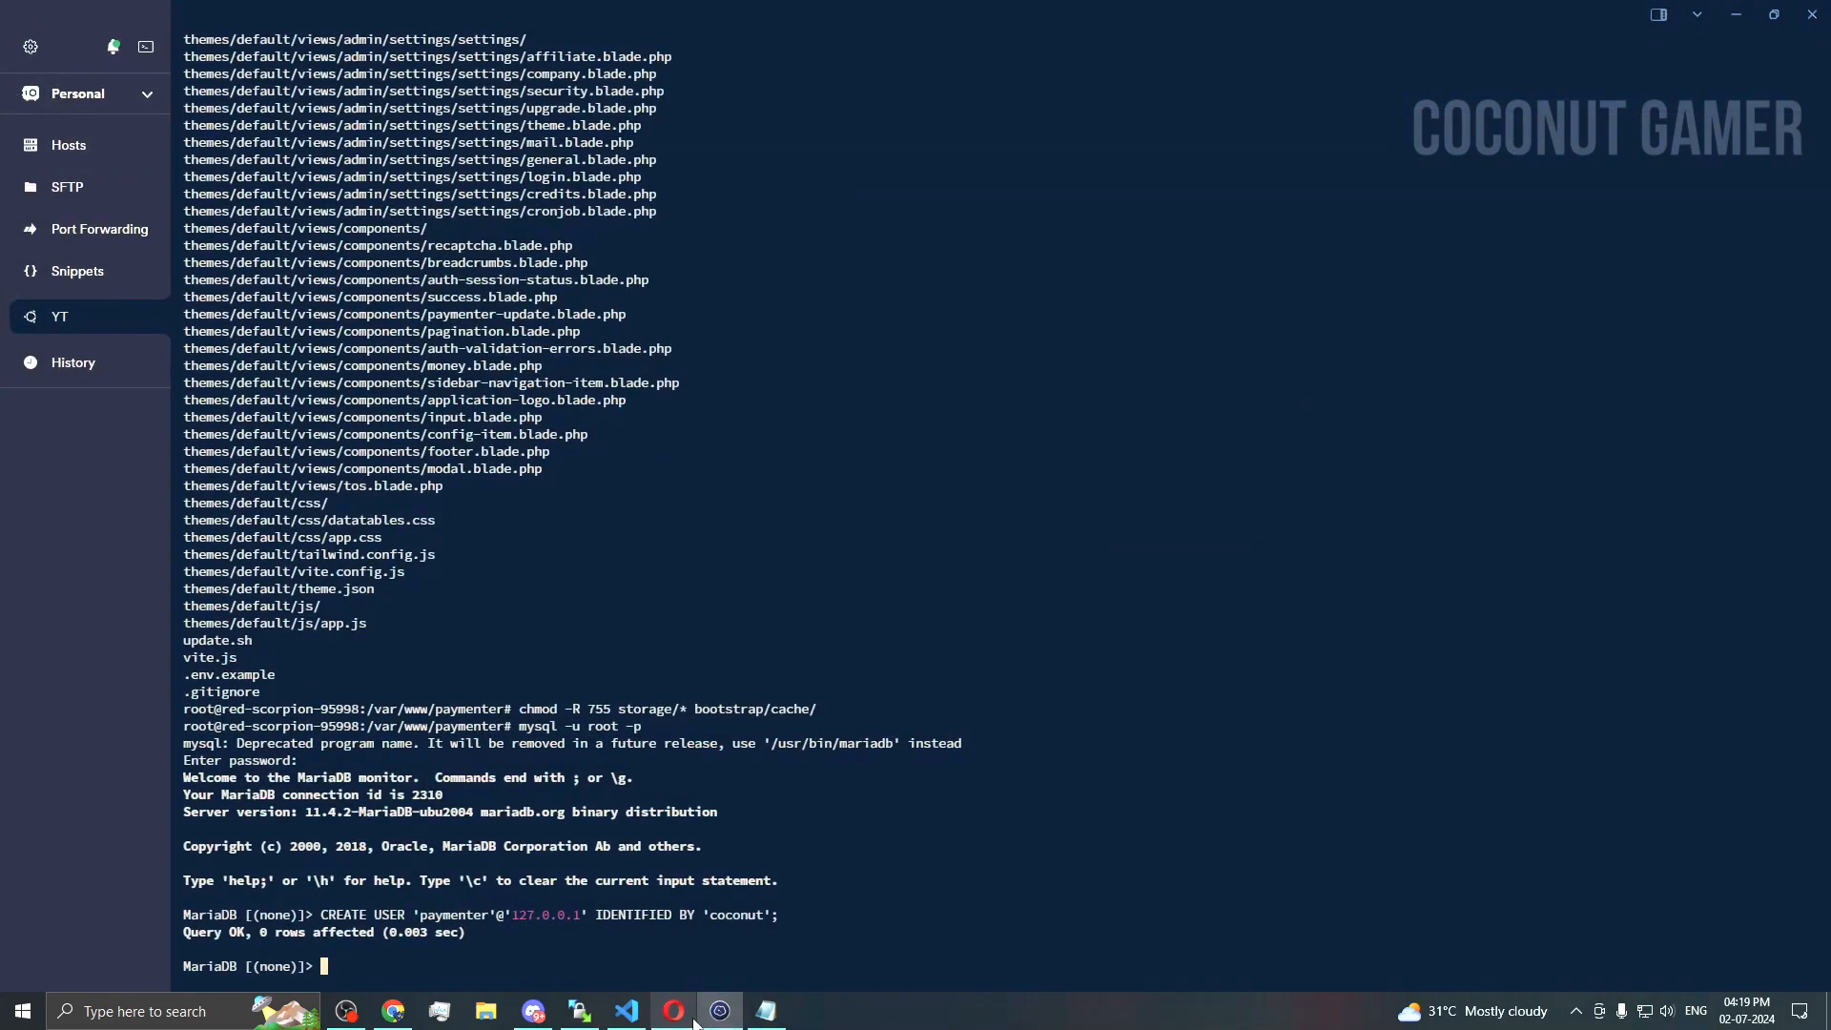
left_click(767, 1011)
left_click(863, 896)
key("ctrl+v")
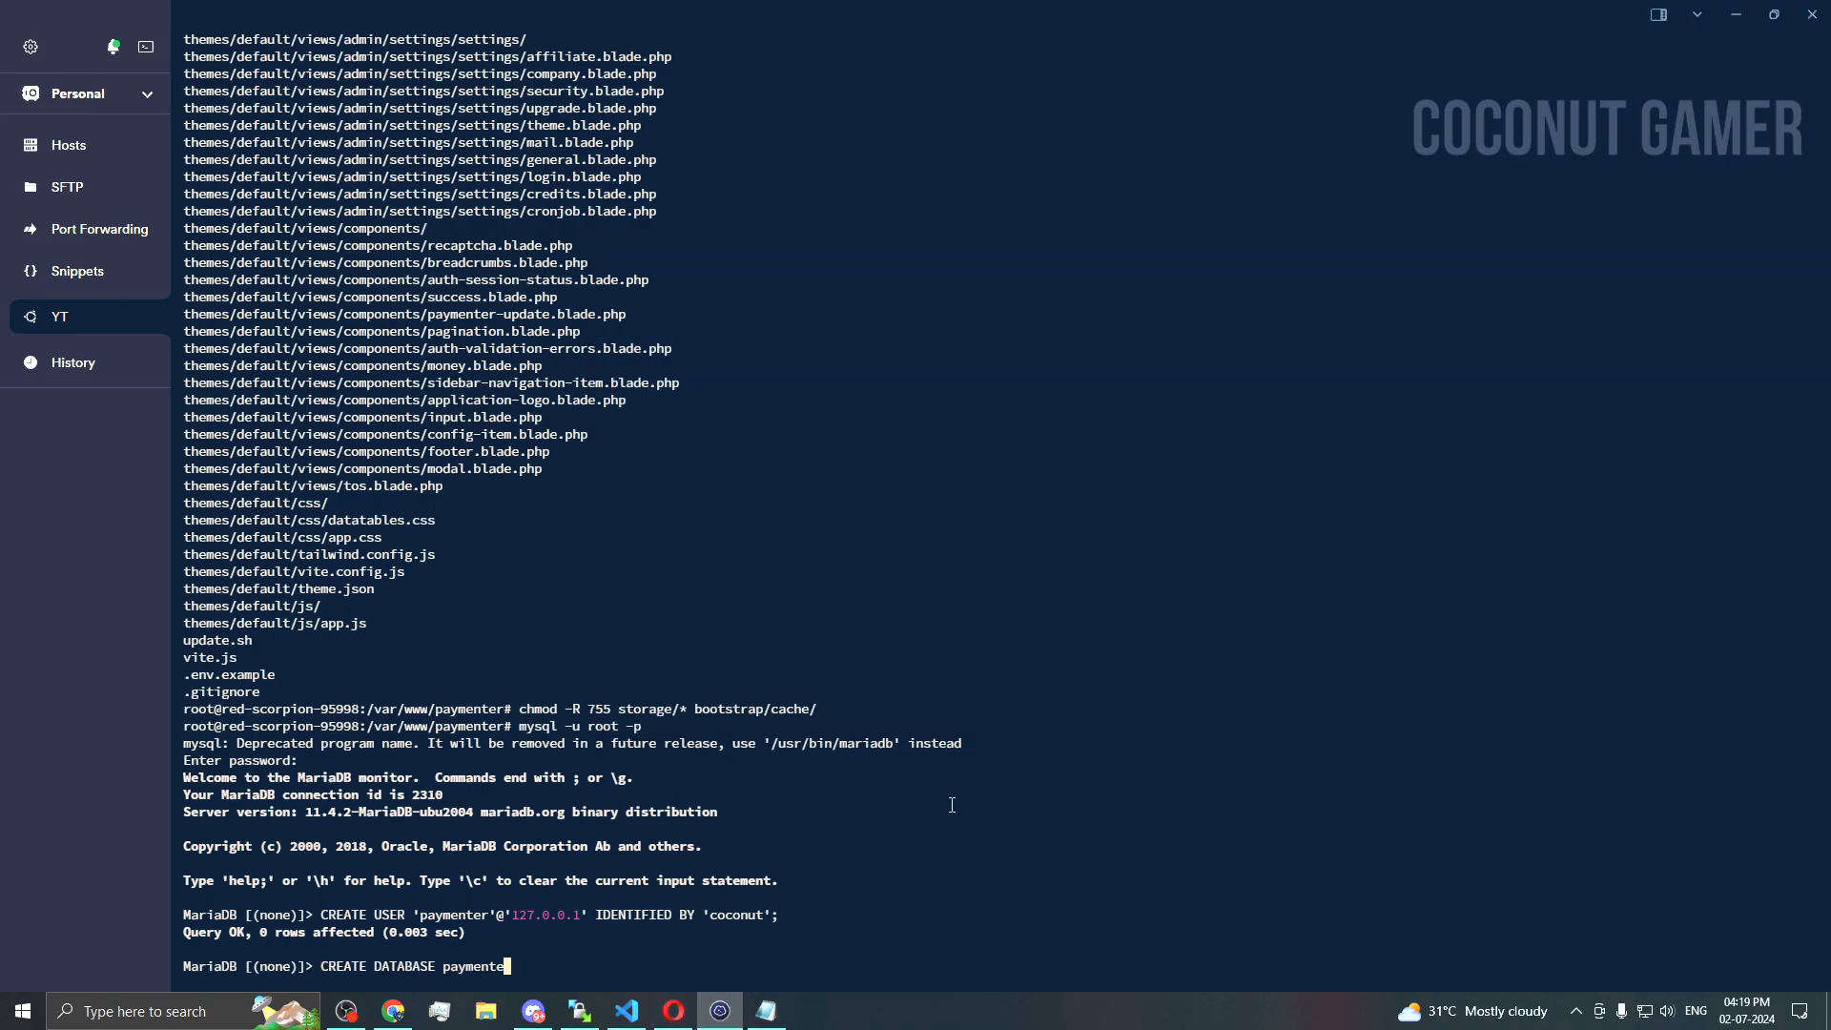
key("Return")
Step: Run the GRANT ALL PRIVILEGES statement for the paymenter user
left_click(767, 1011)
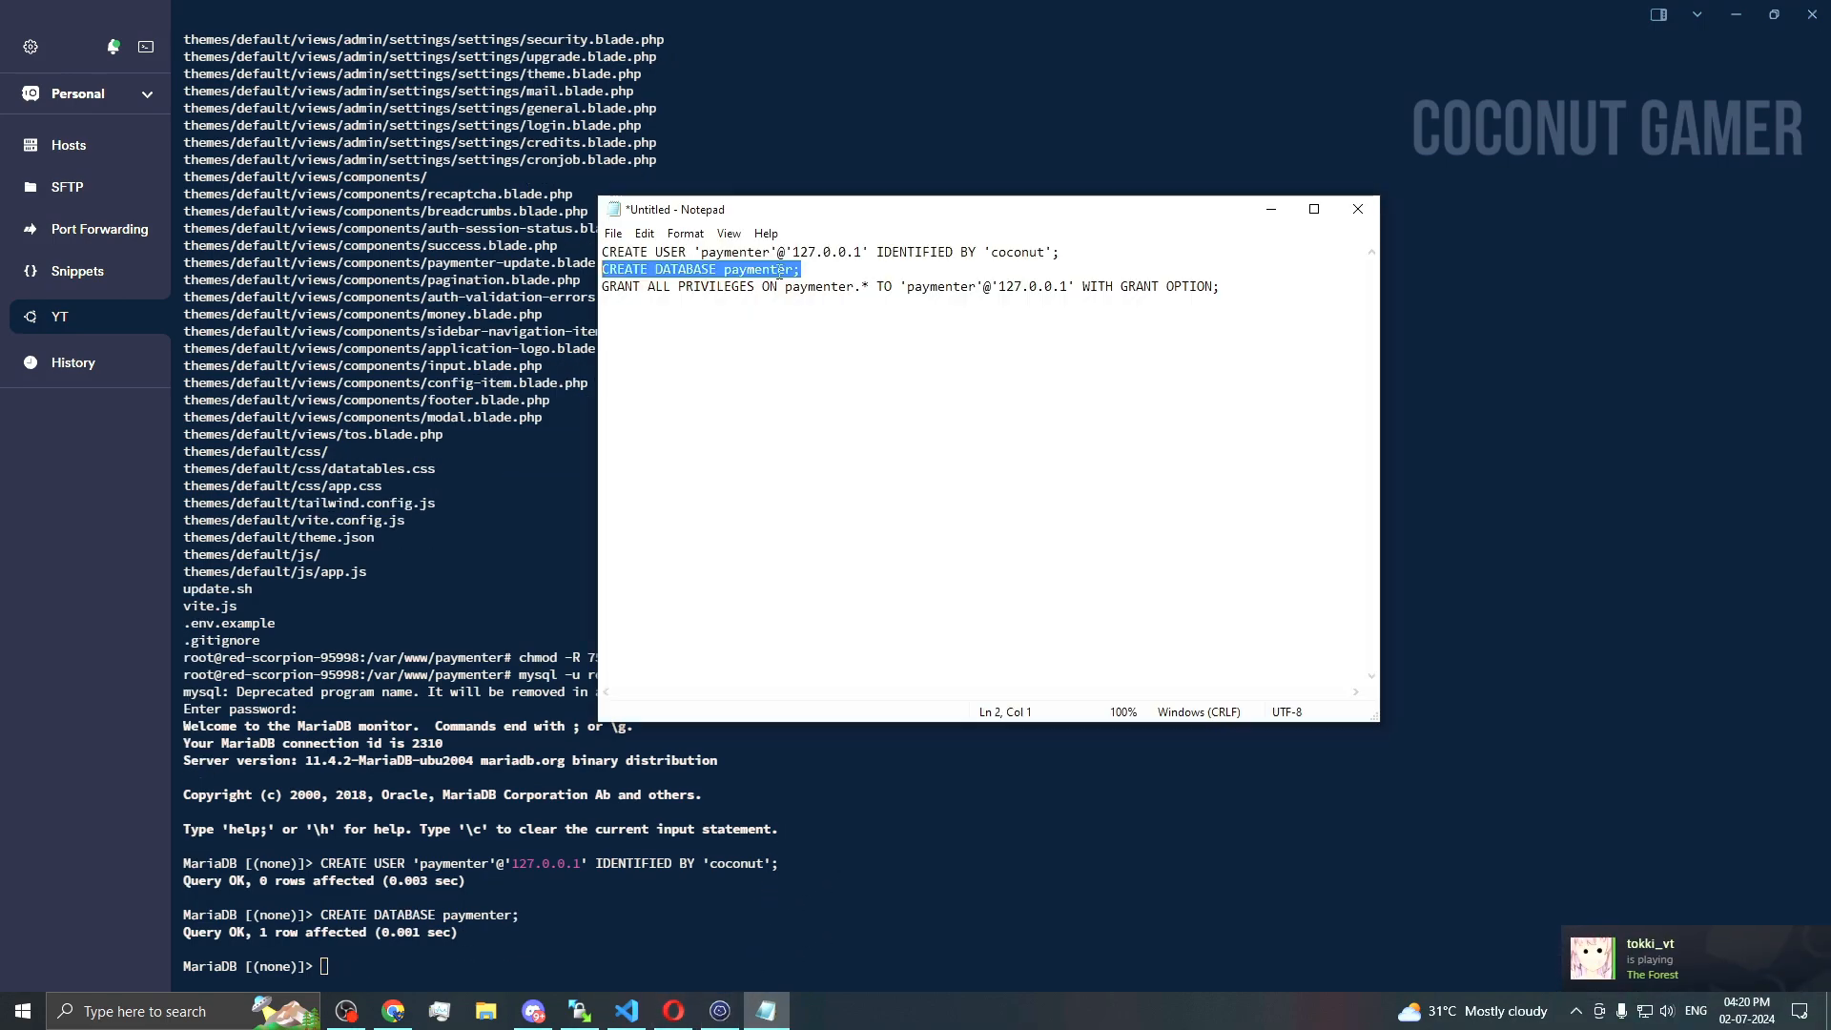
left_click_drag(1221, 286, 600, 292)
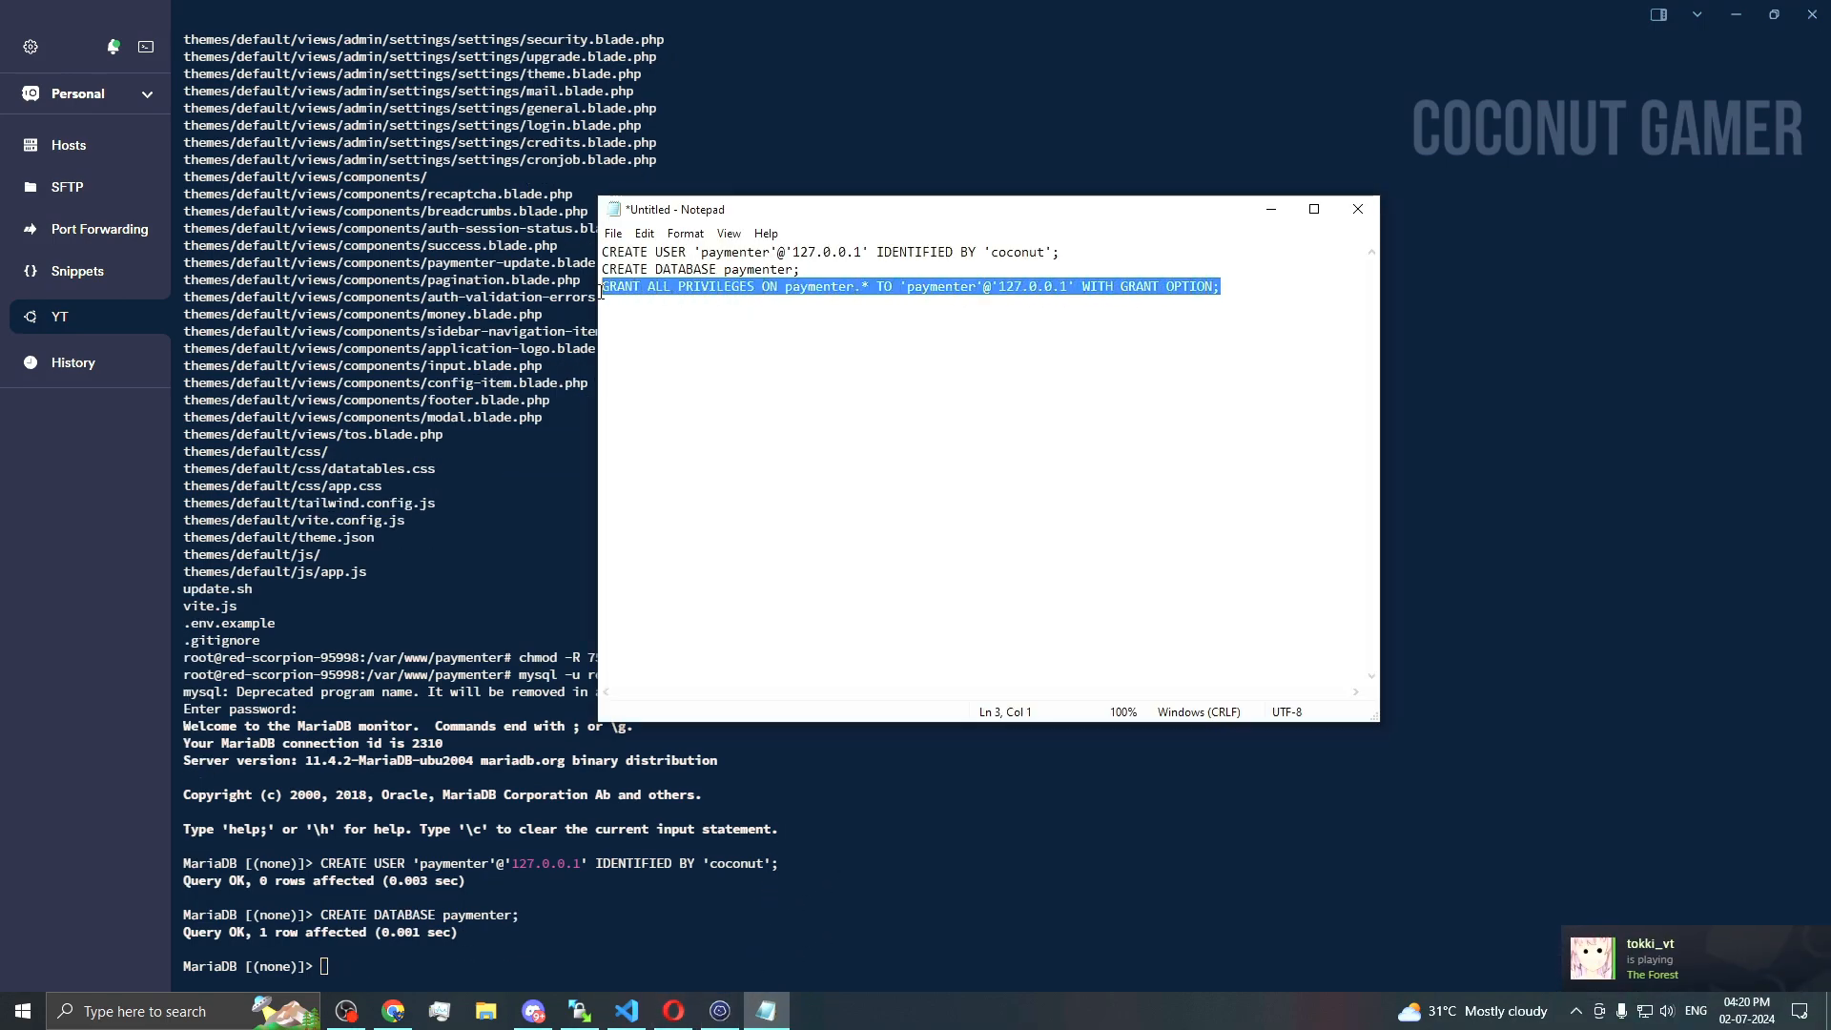
key("ctrl+c")
left_click(720, 1010)
key("ctrl+v")
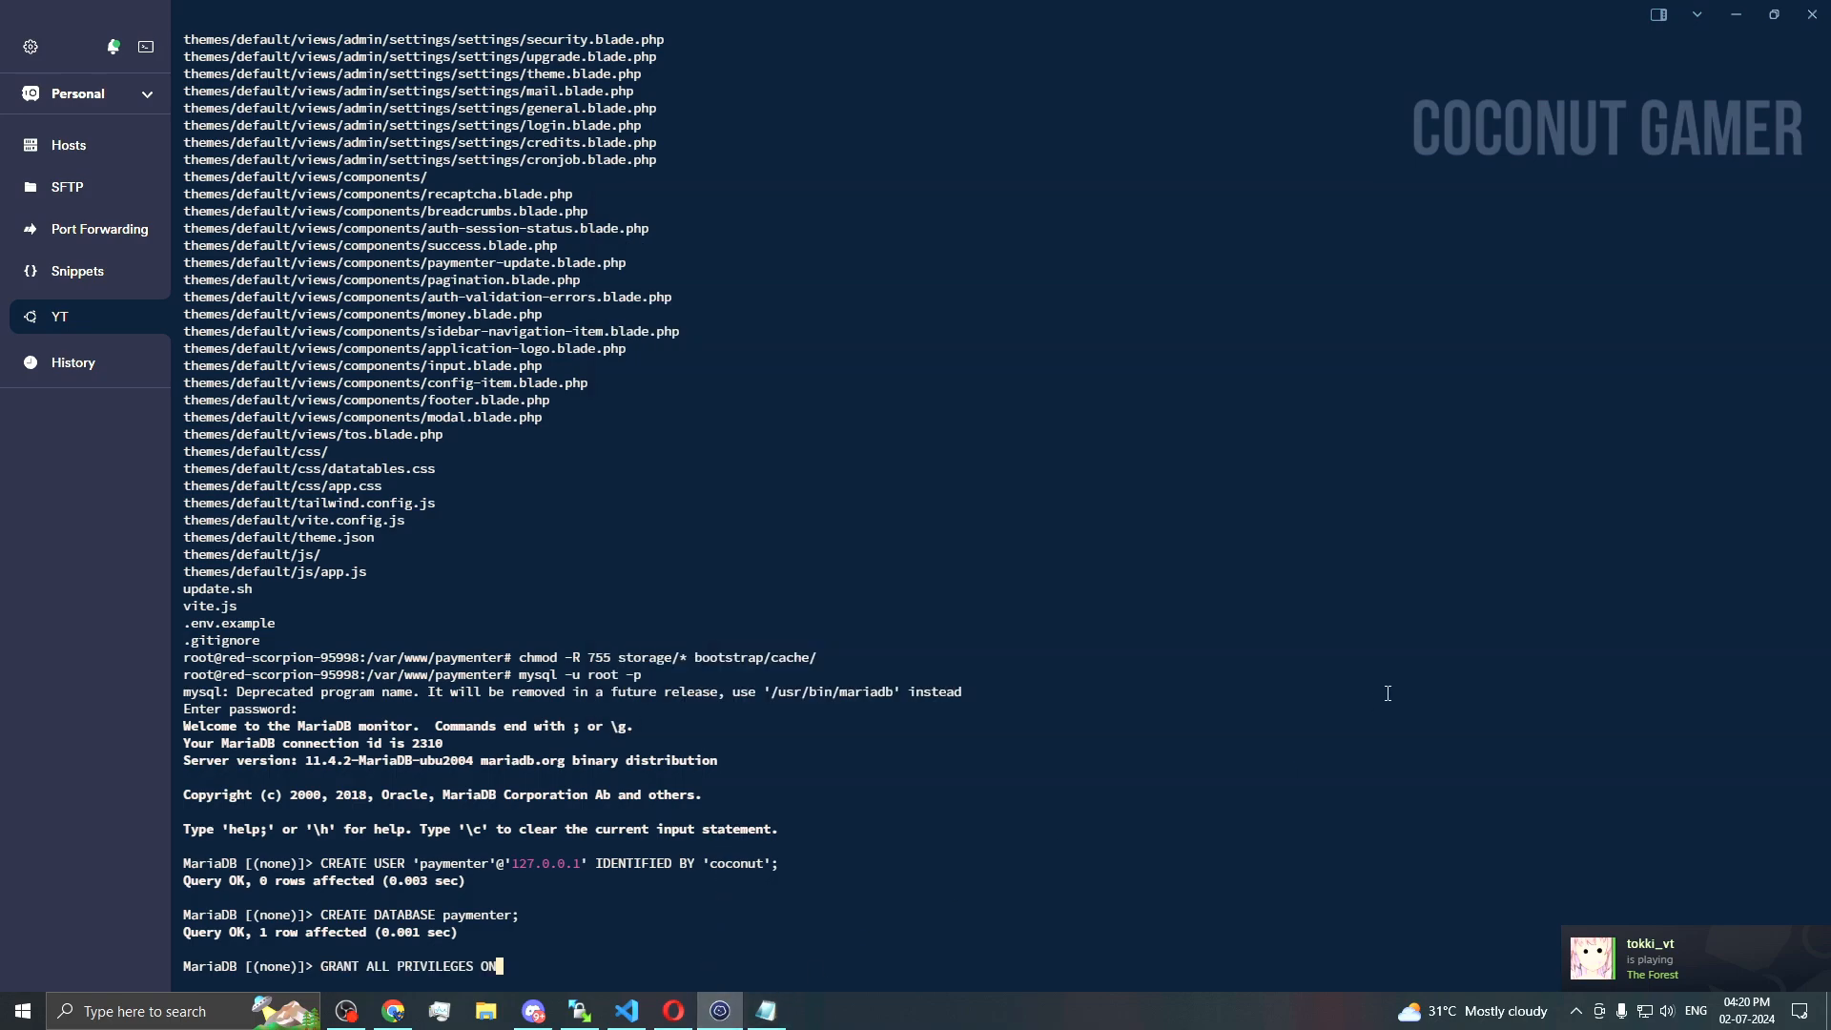
key("Return")
Step: Leave the MariaDB monitor with 'exit'
left_click(673, 1010)
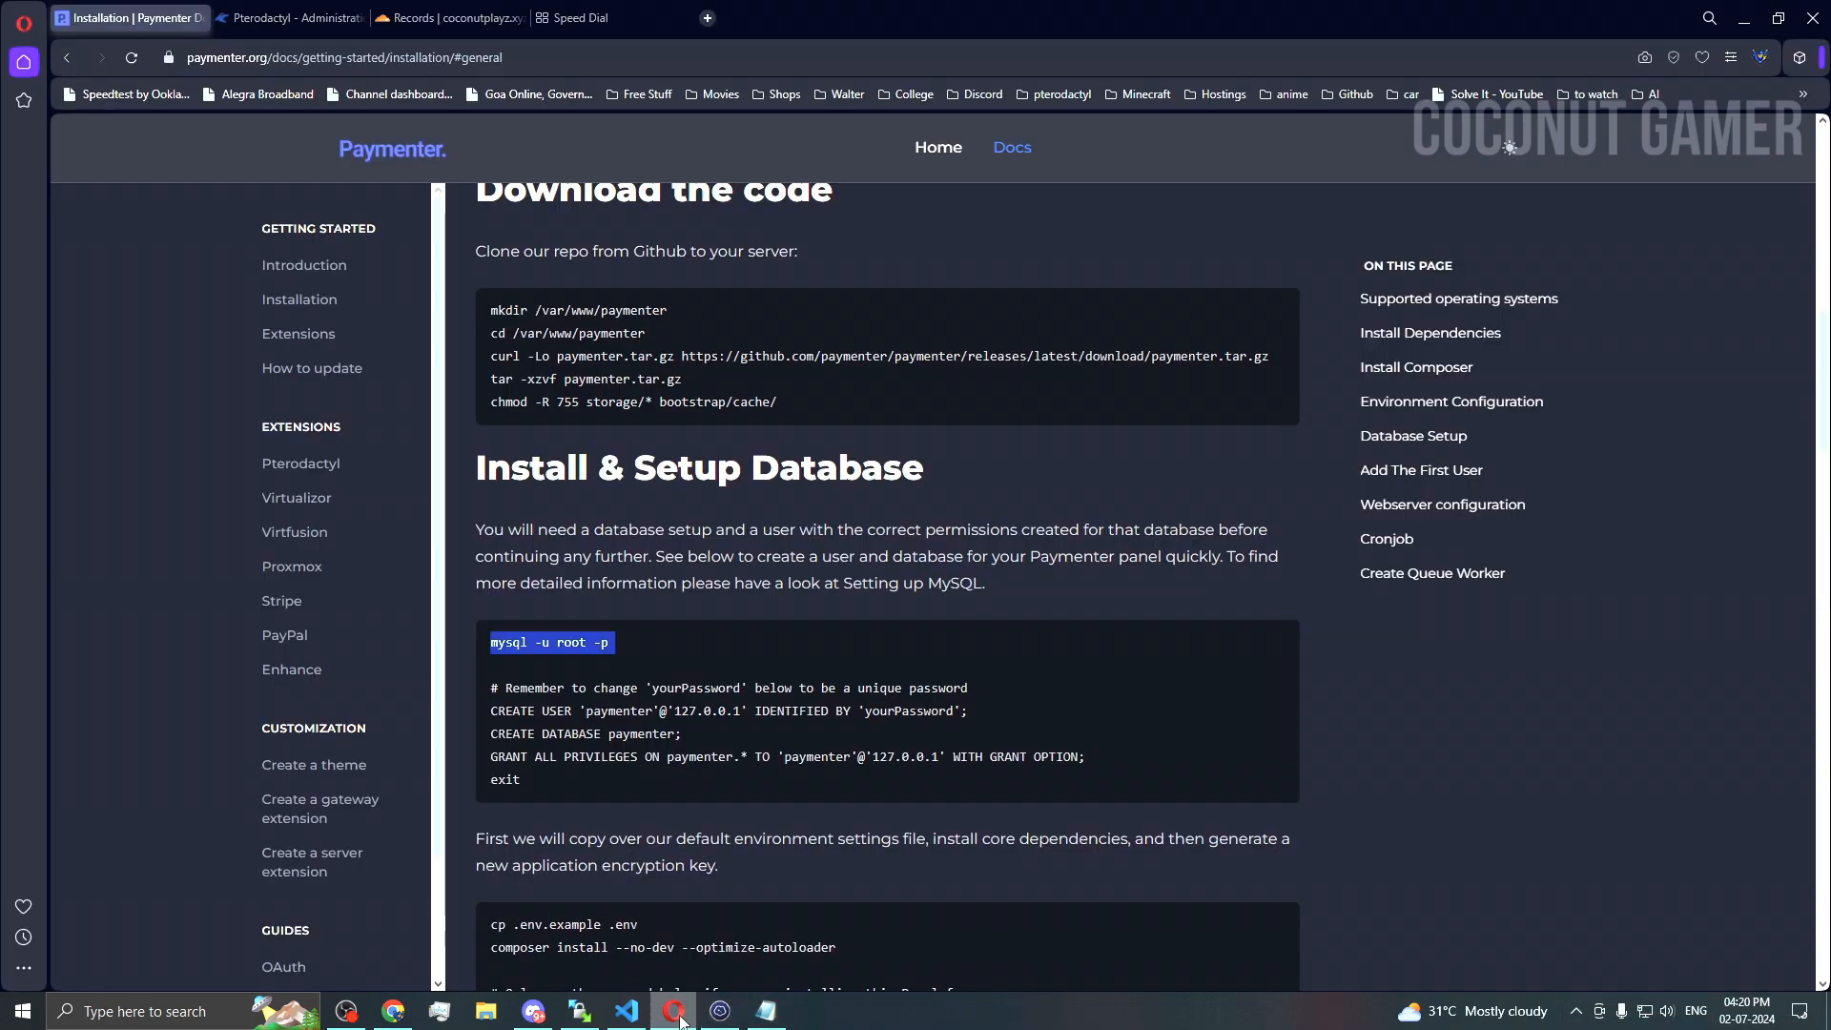
double_click(505, 779)
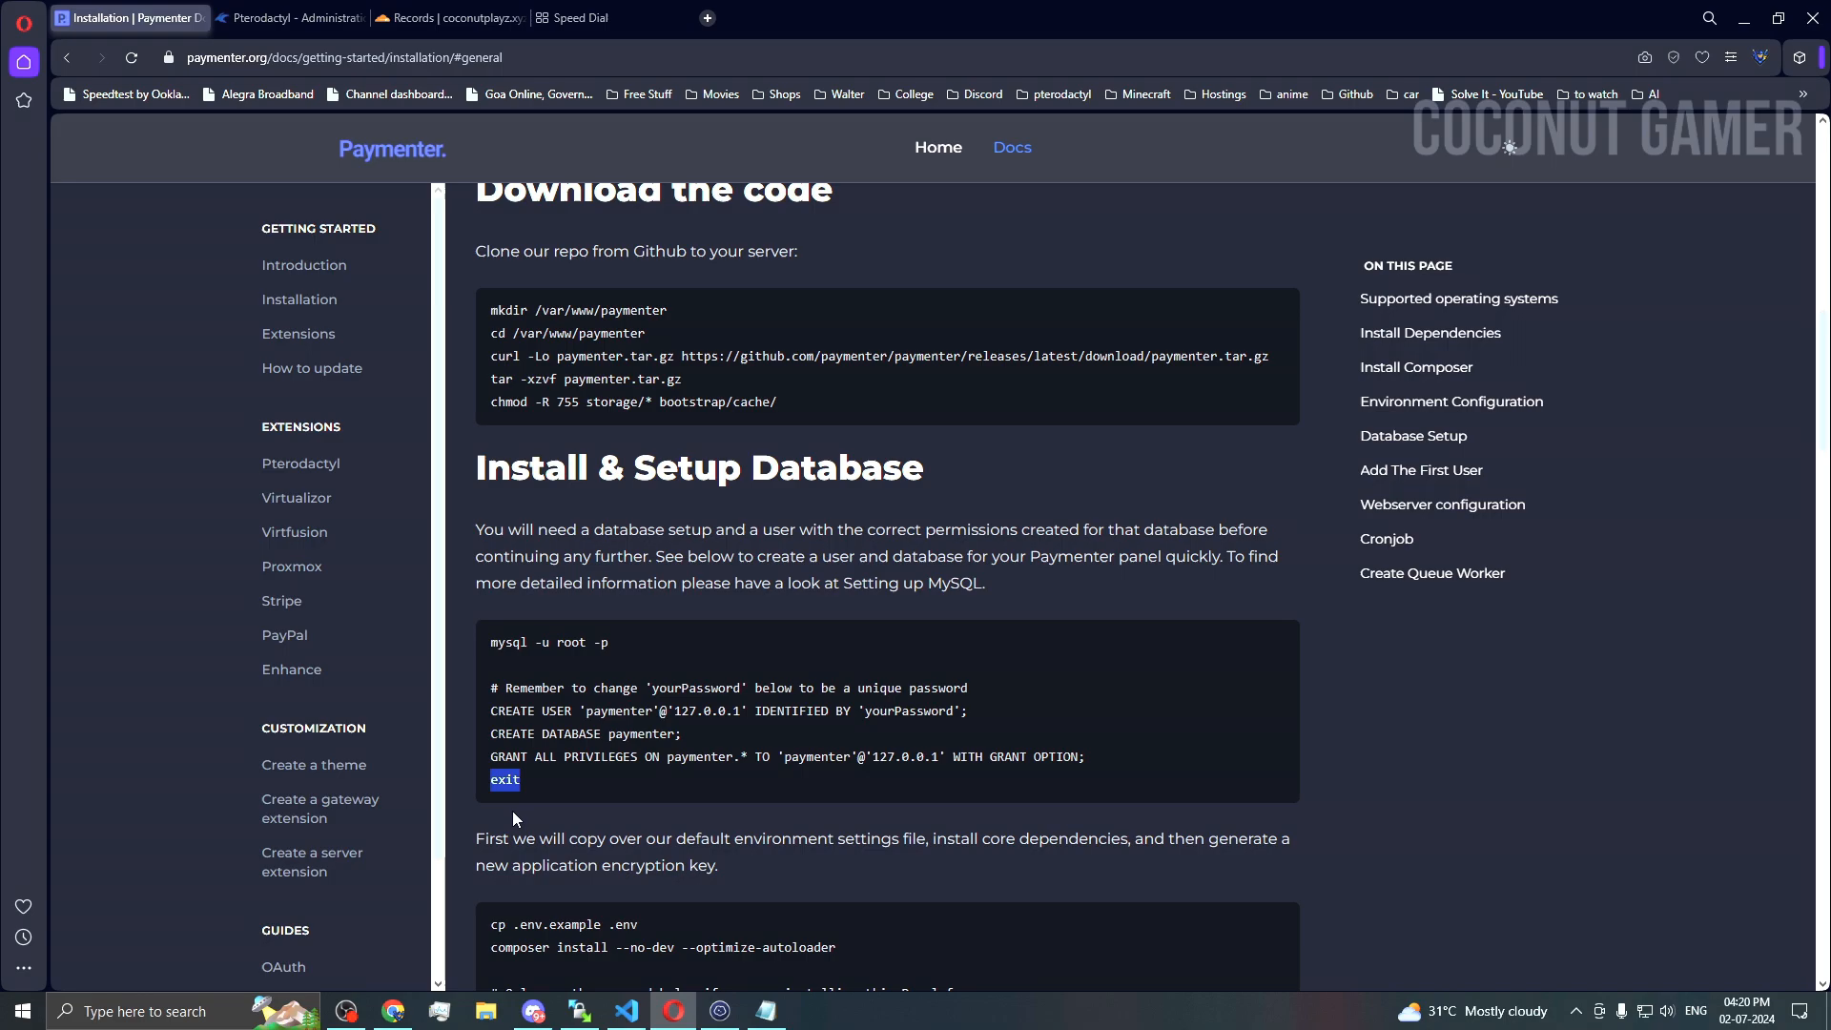
key("ctrl+c")
left_click(720, 1011)
key("ctrl+v")
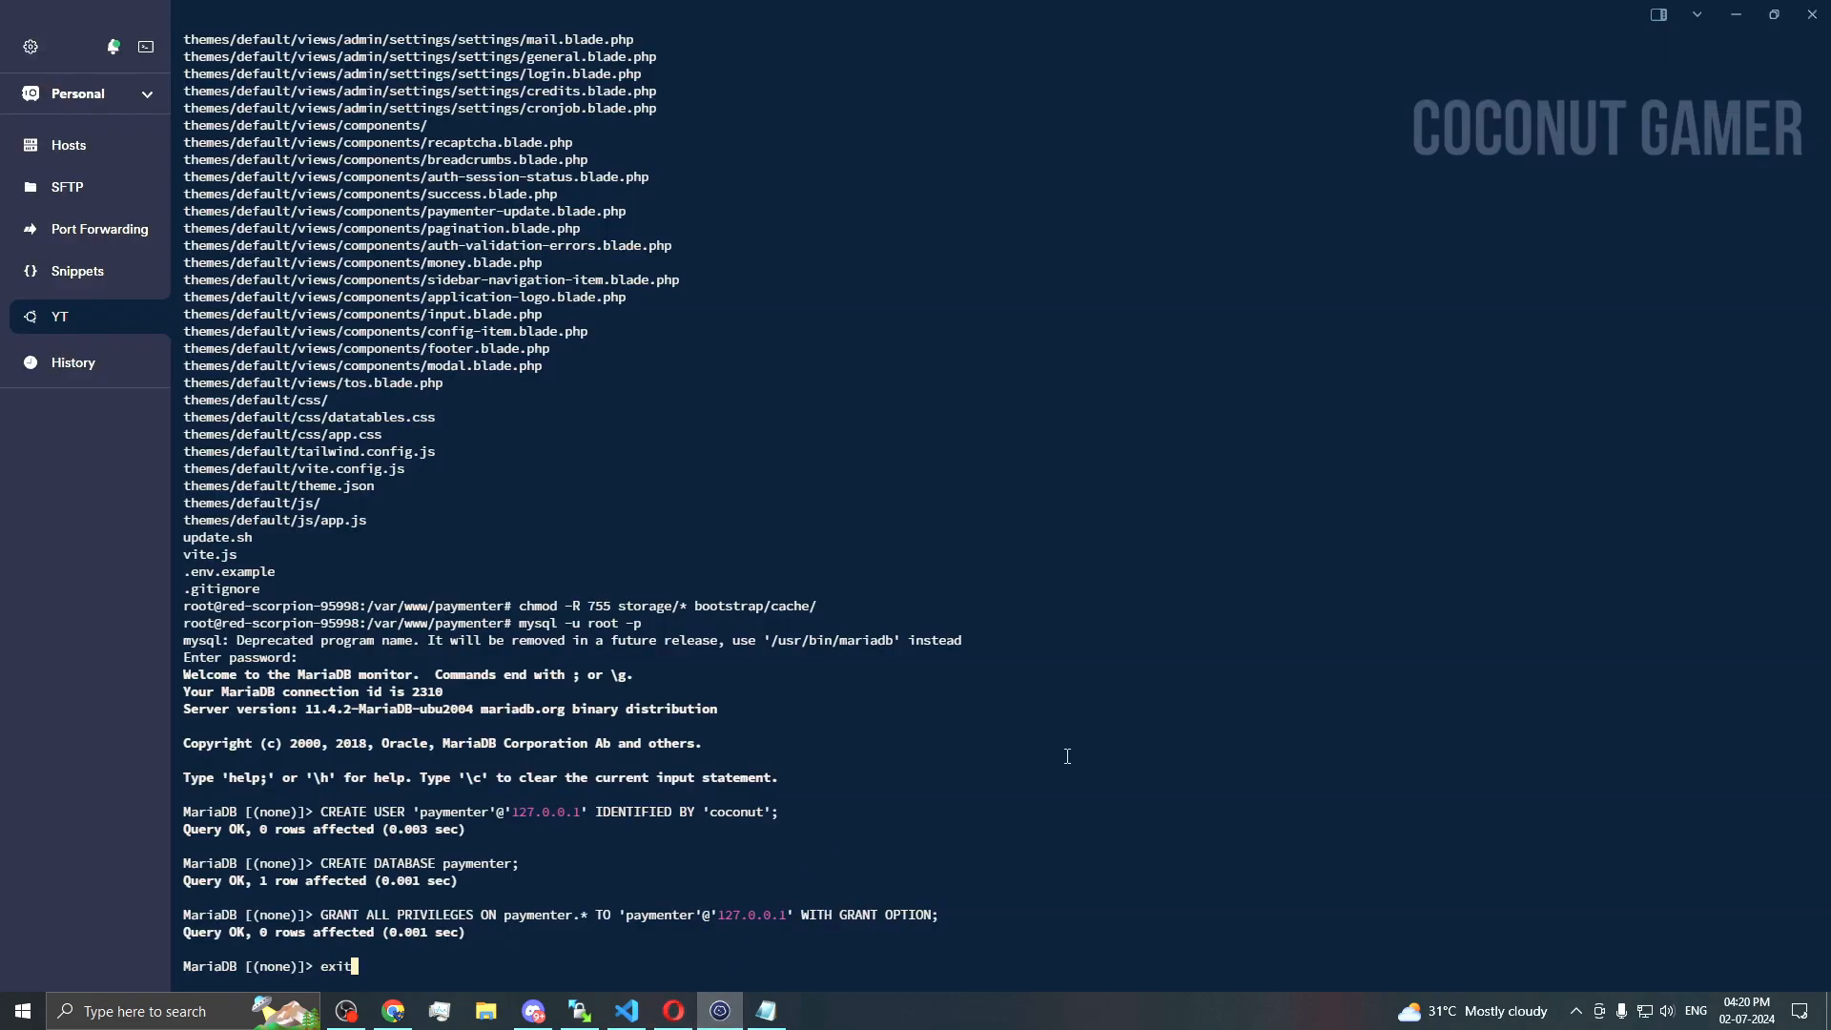
key("Return")
left_click(673, 1011)
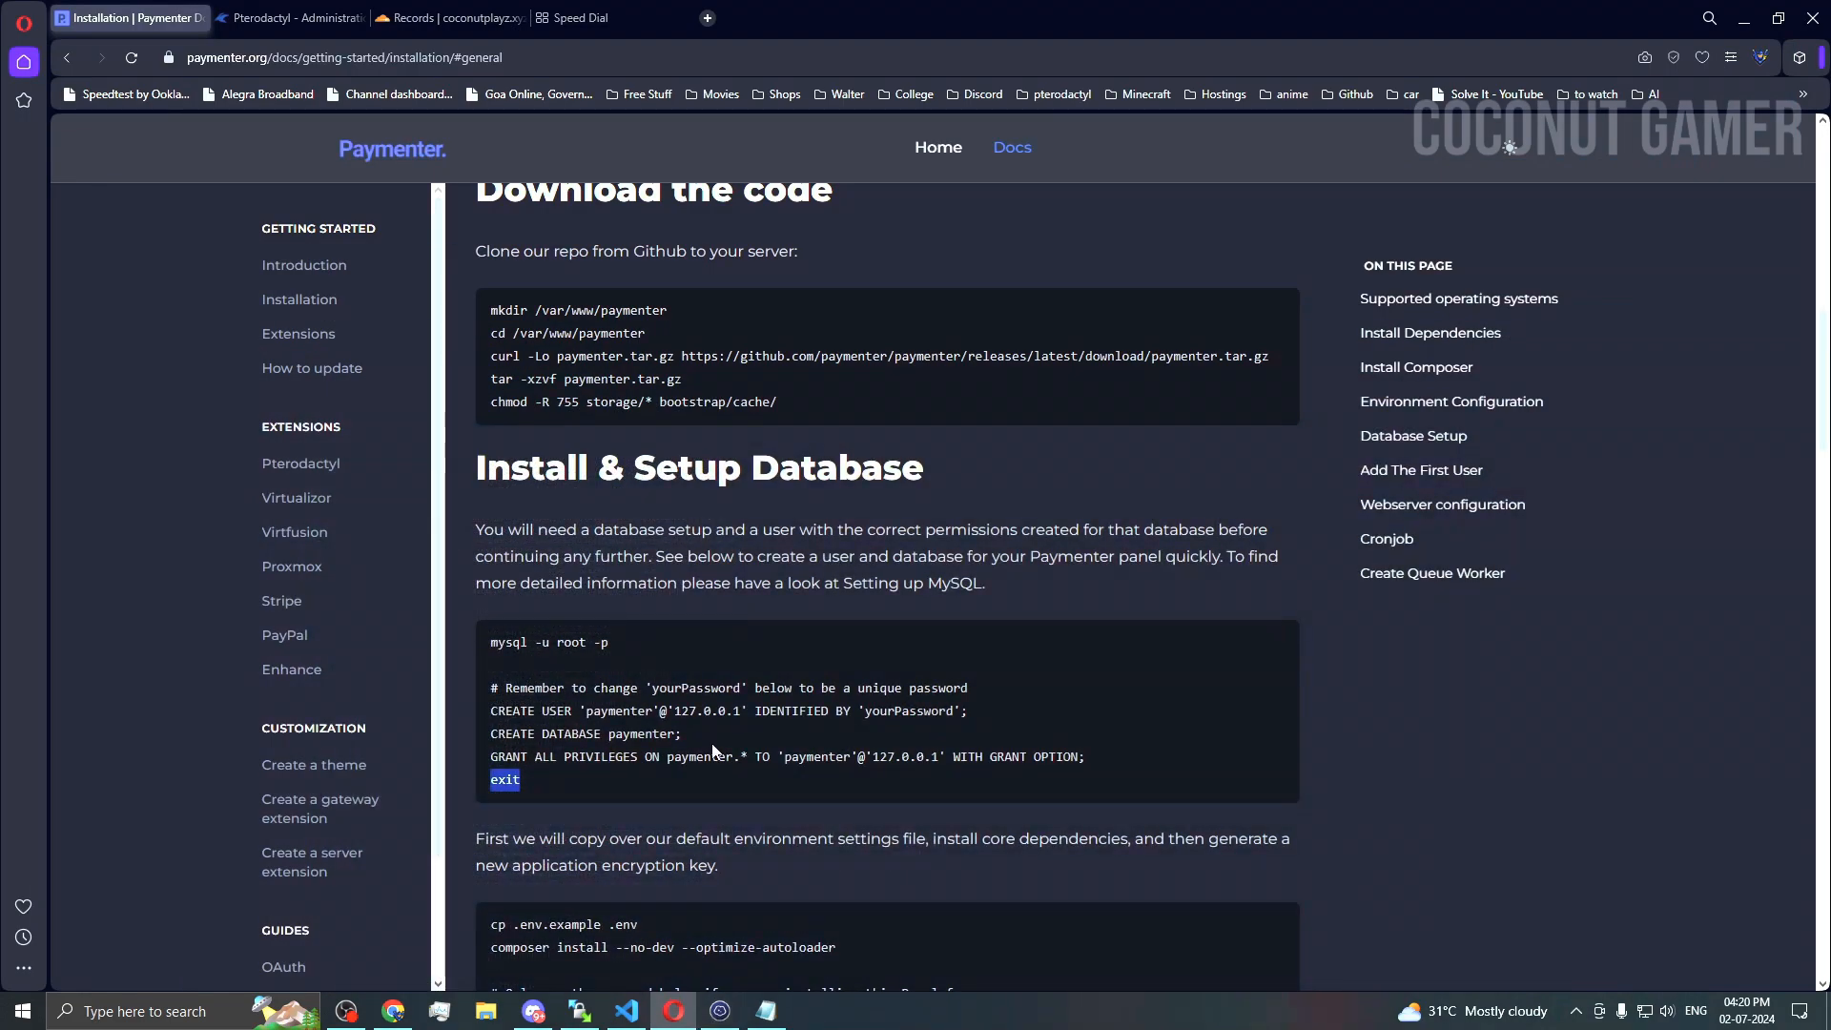
scroll(640, 733, "down", 2)
Step: Create .env with 'cp .env.example .env'
triple_click(610, 735)
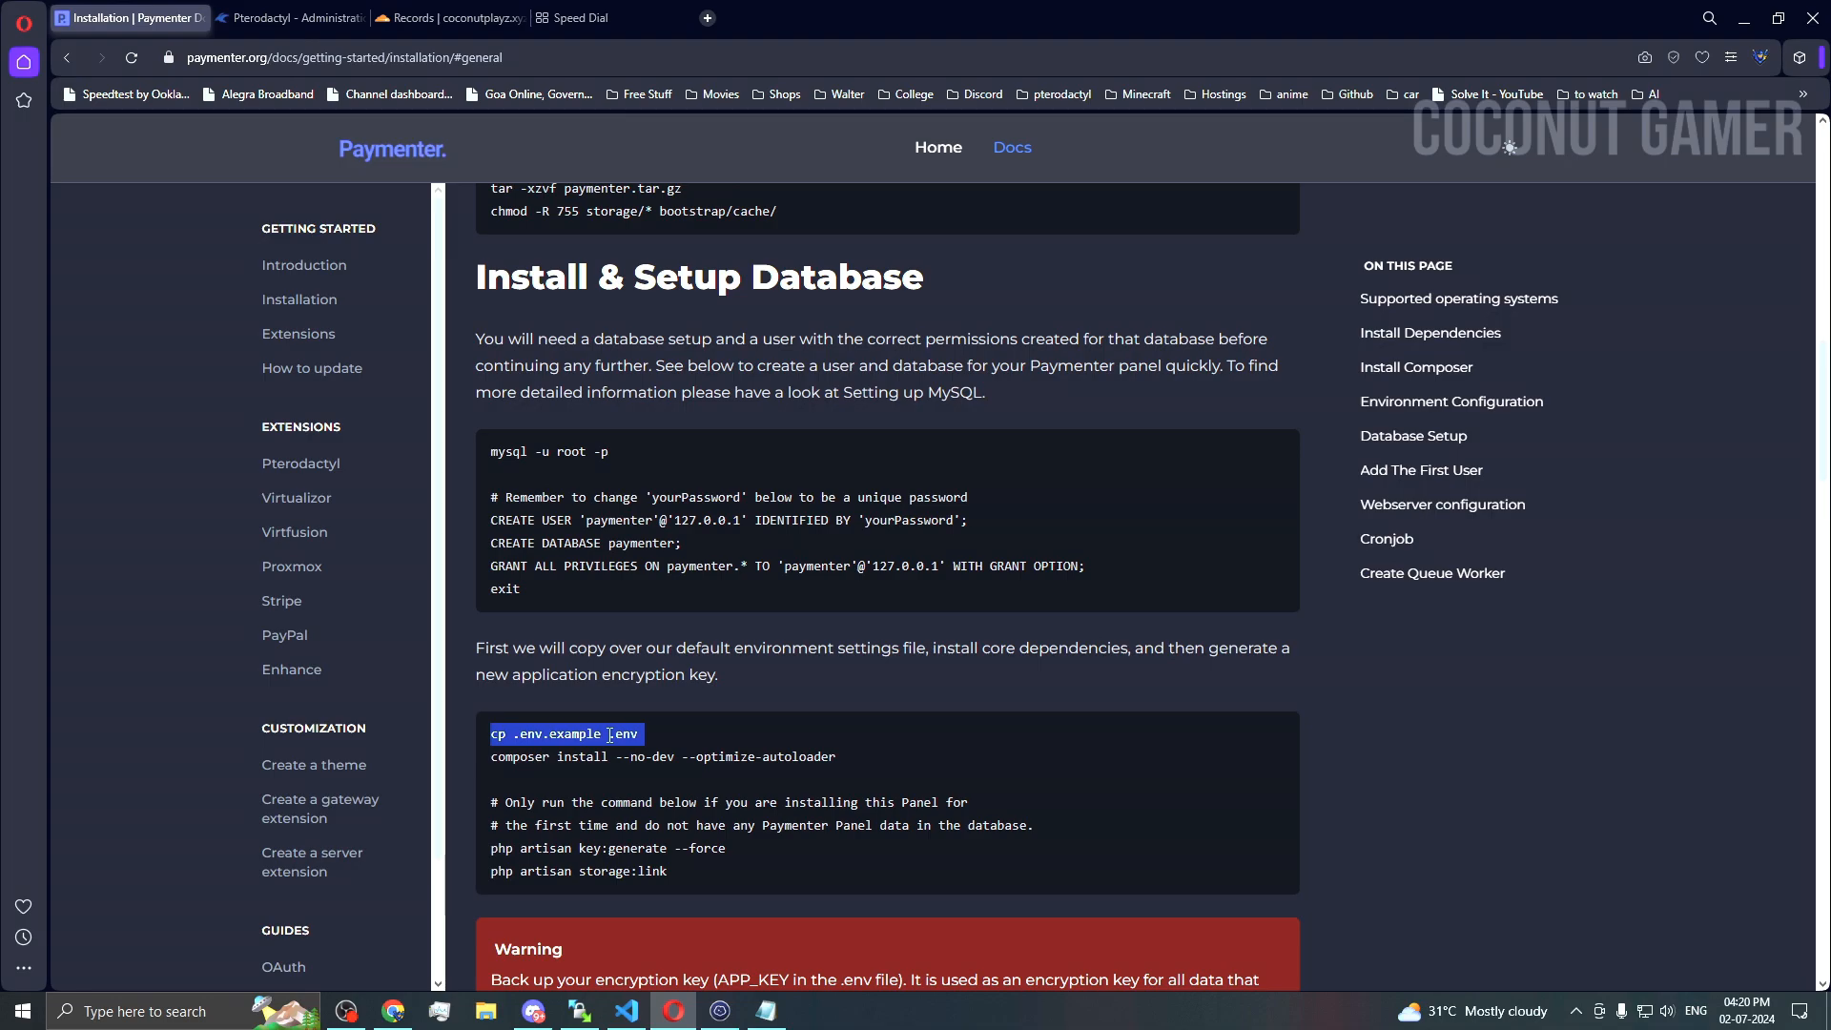
key("ctrl+c")
left_click(719, 1011)
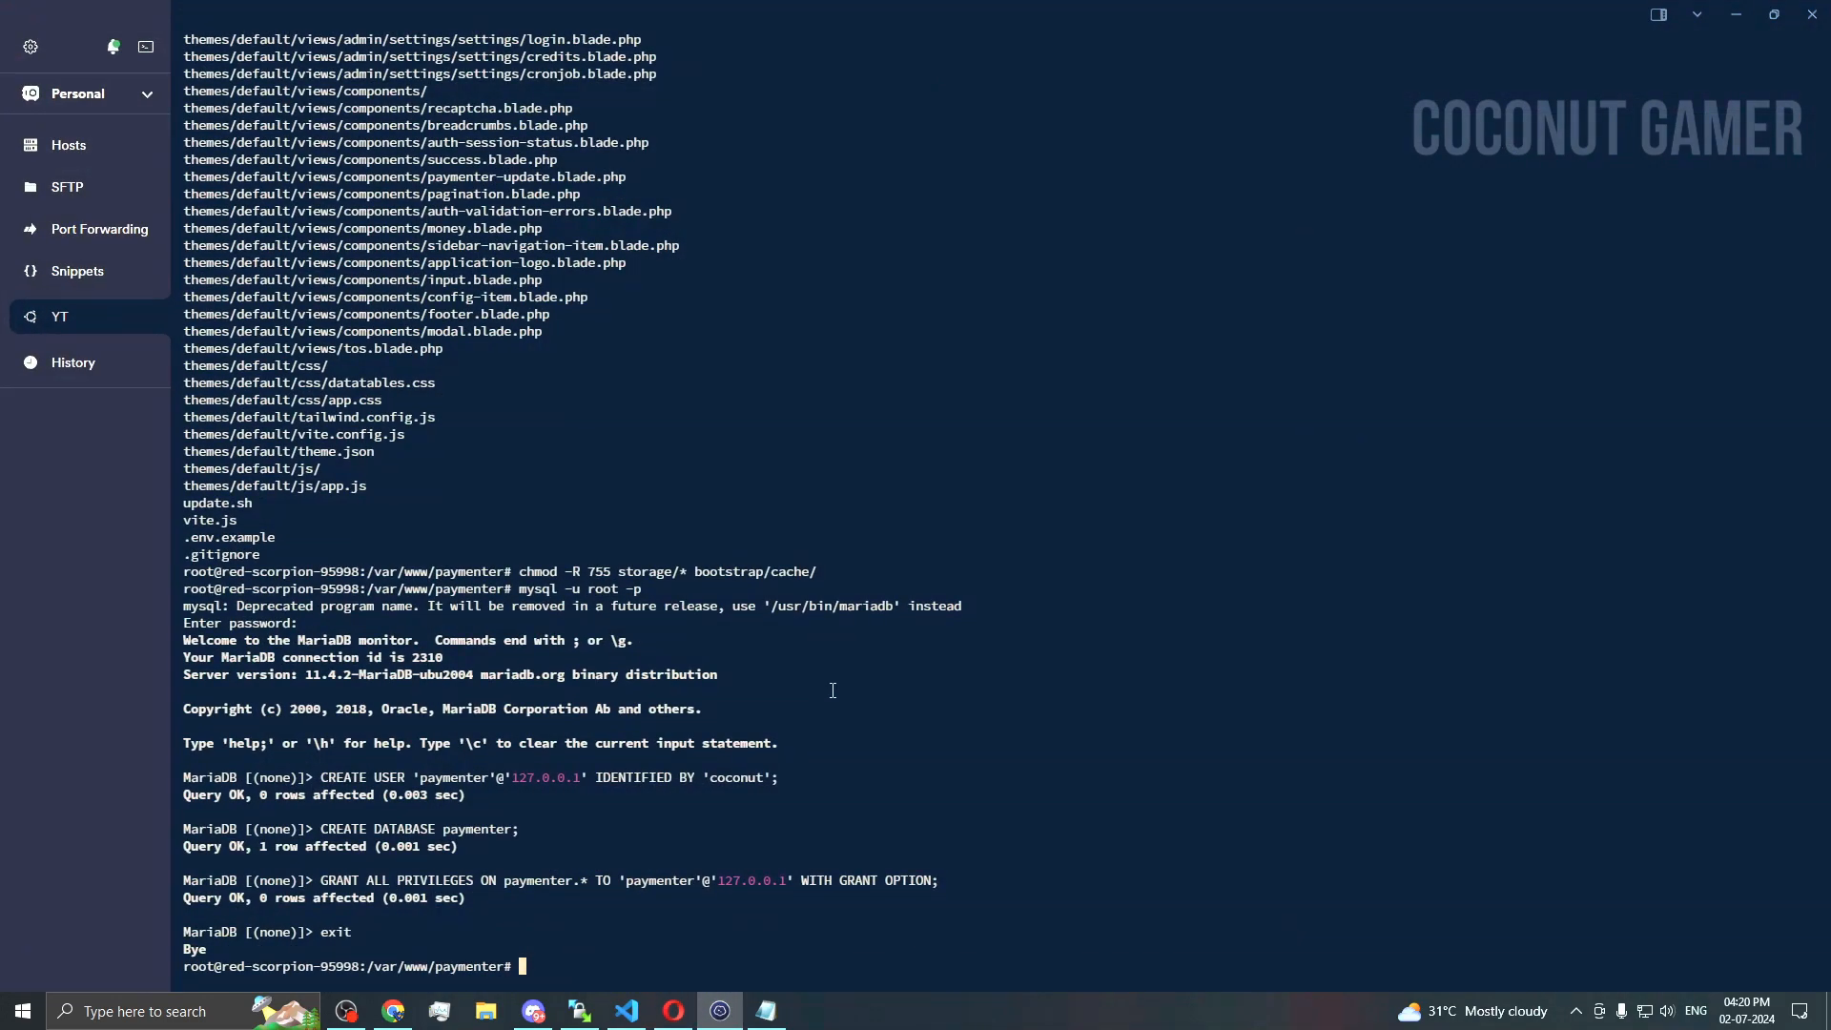
key("ctrl+v")
key("Return")
Step: Run 'composer install --no-dev --optimize-autoloader', answering yes to continue as root
key("alt+Tab")
triple_click(701, 757)
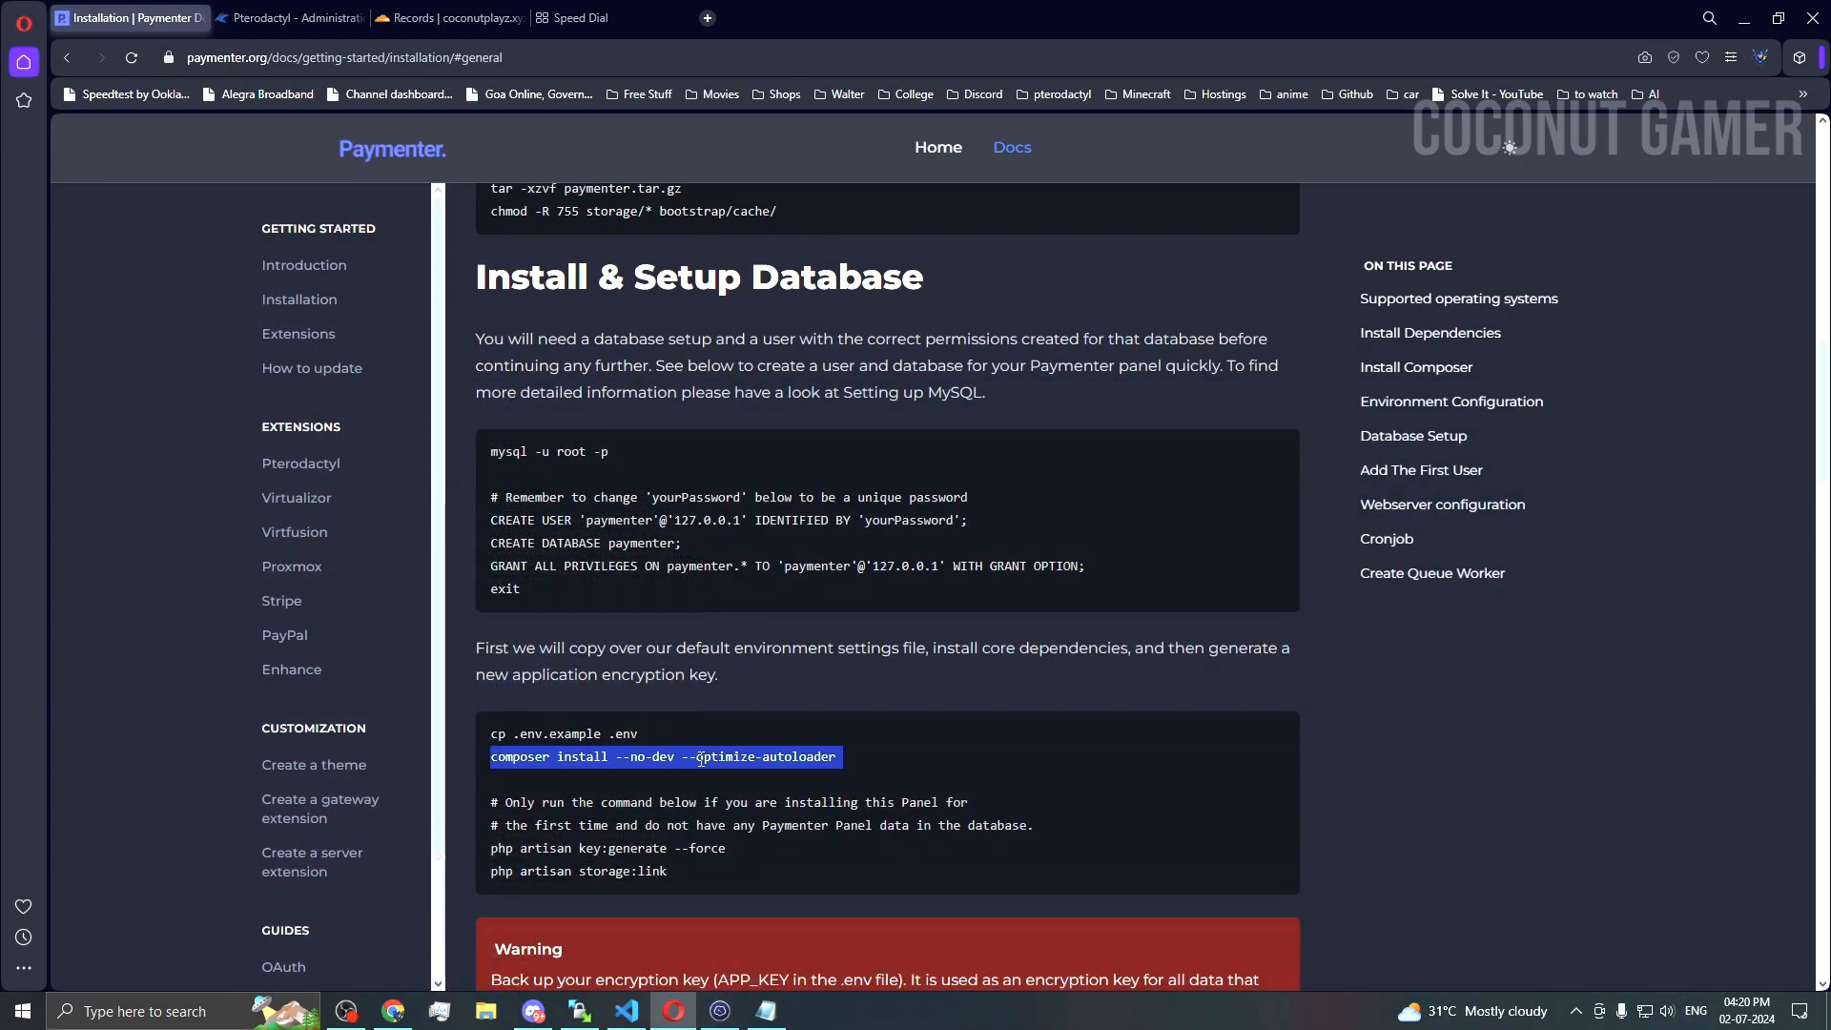
key("ctrl+c")
key("alt+Tab")
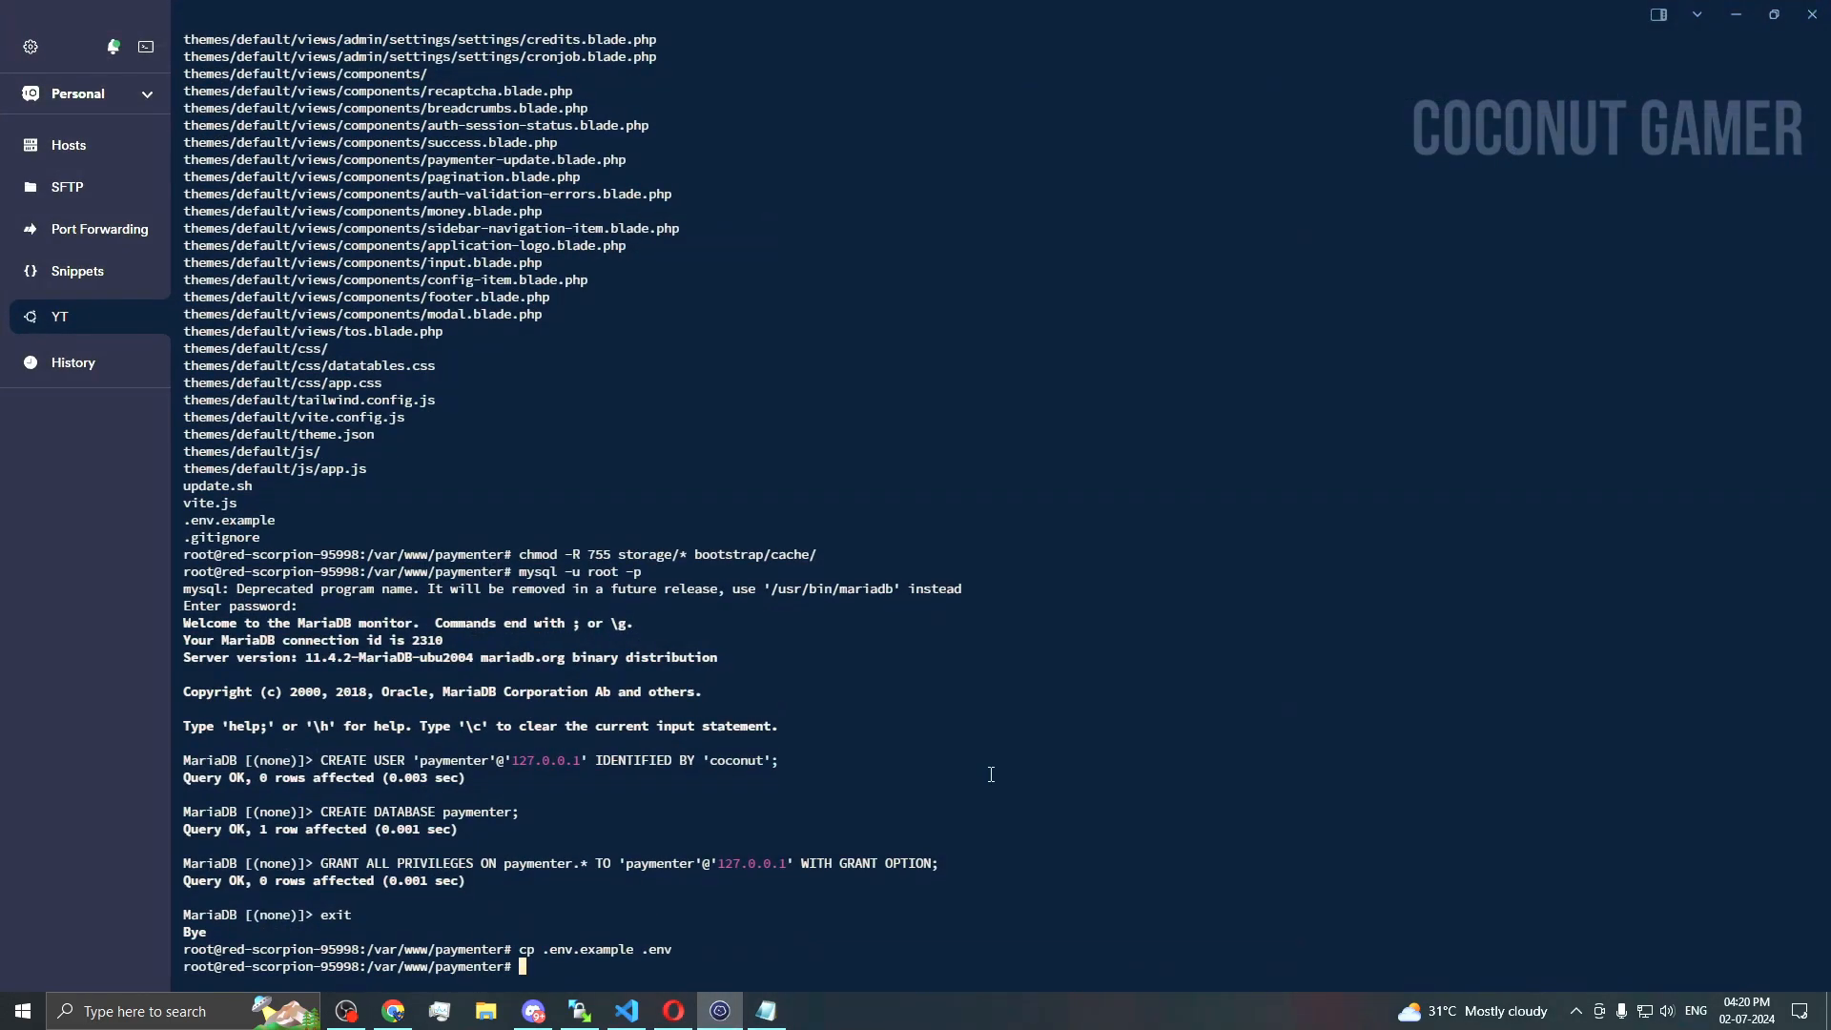
key("ctrl+v")
key("Return")
type("yes")
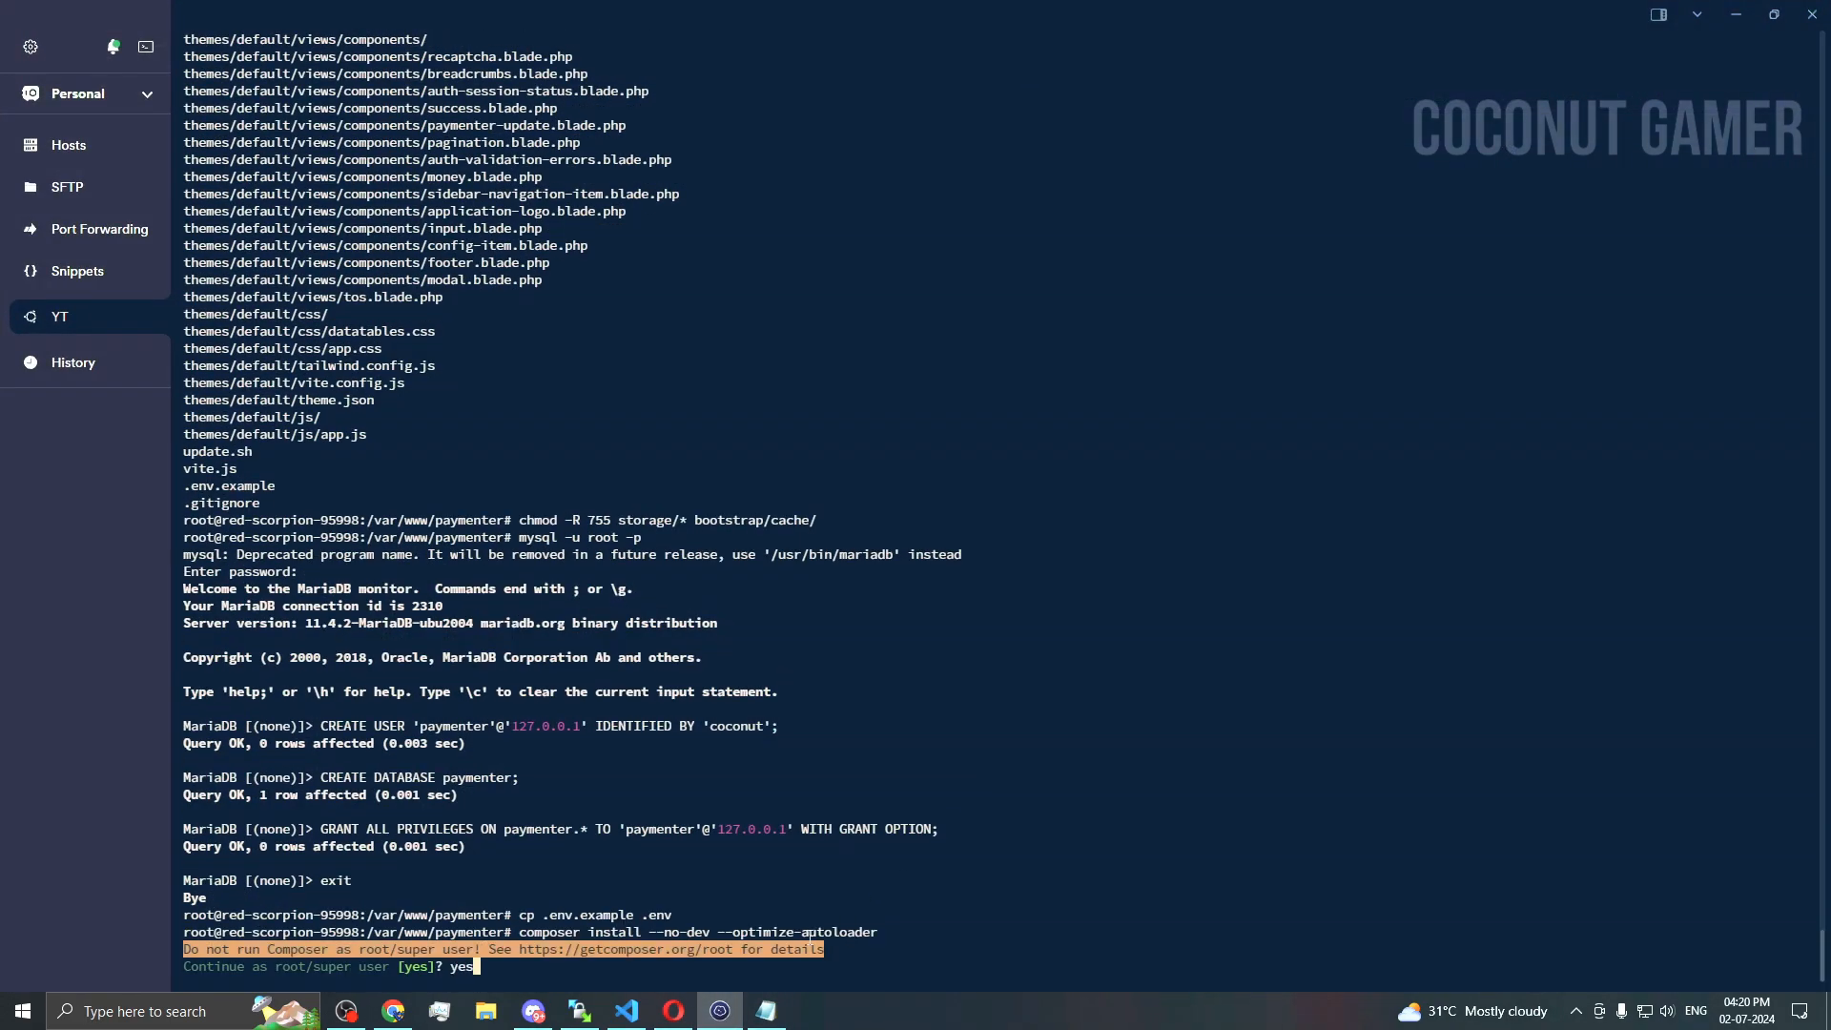
key("Return")
Step: Copy the 'php artisan key:generate --force' command from the docs
left_click(722, 1011)
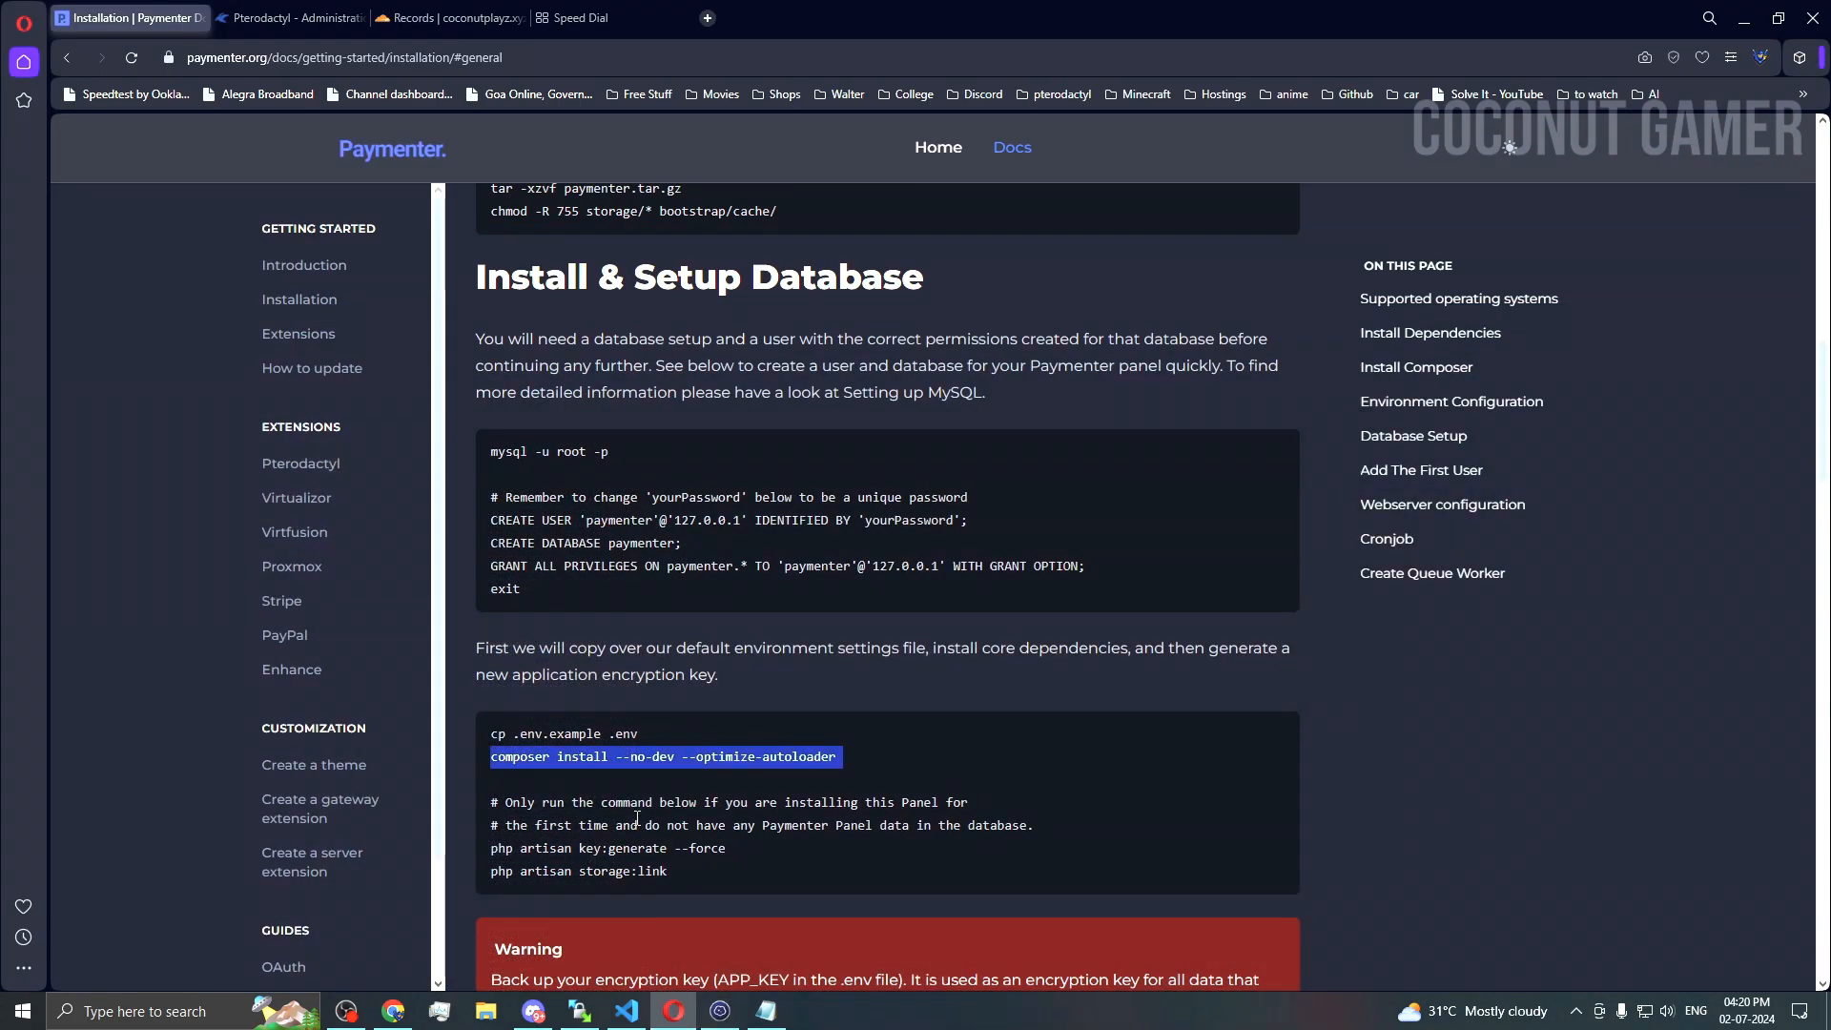
left_click_drag(731, 850, 480, 848)
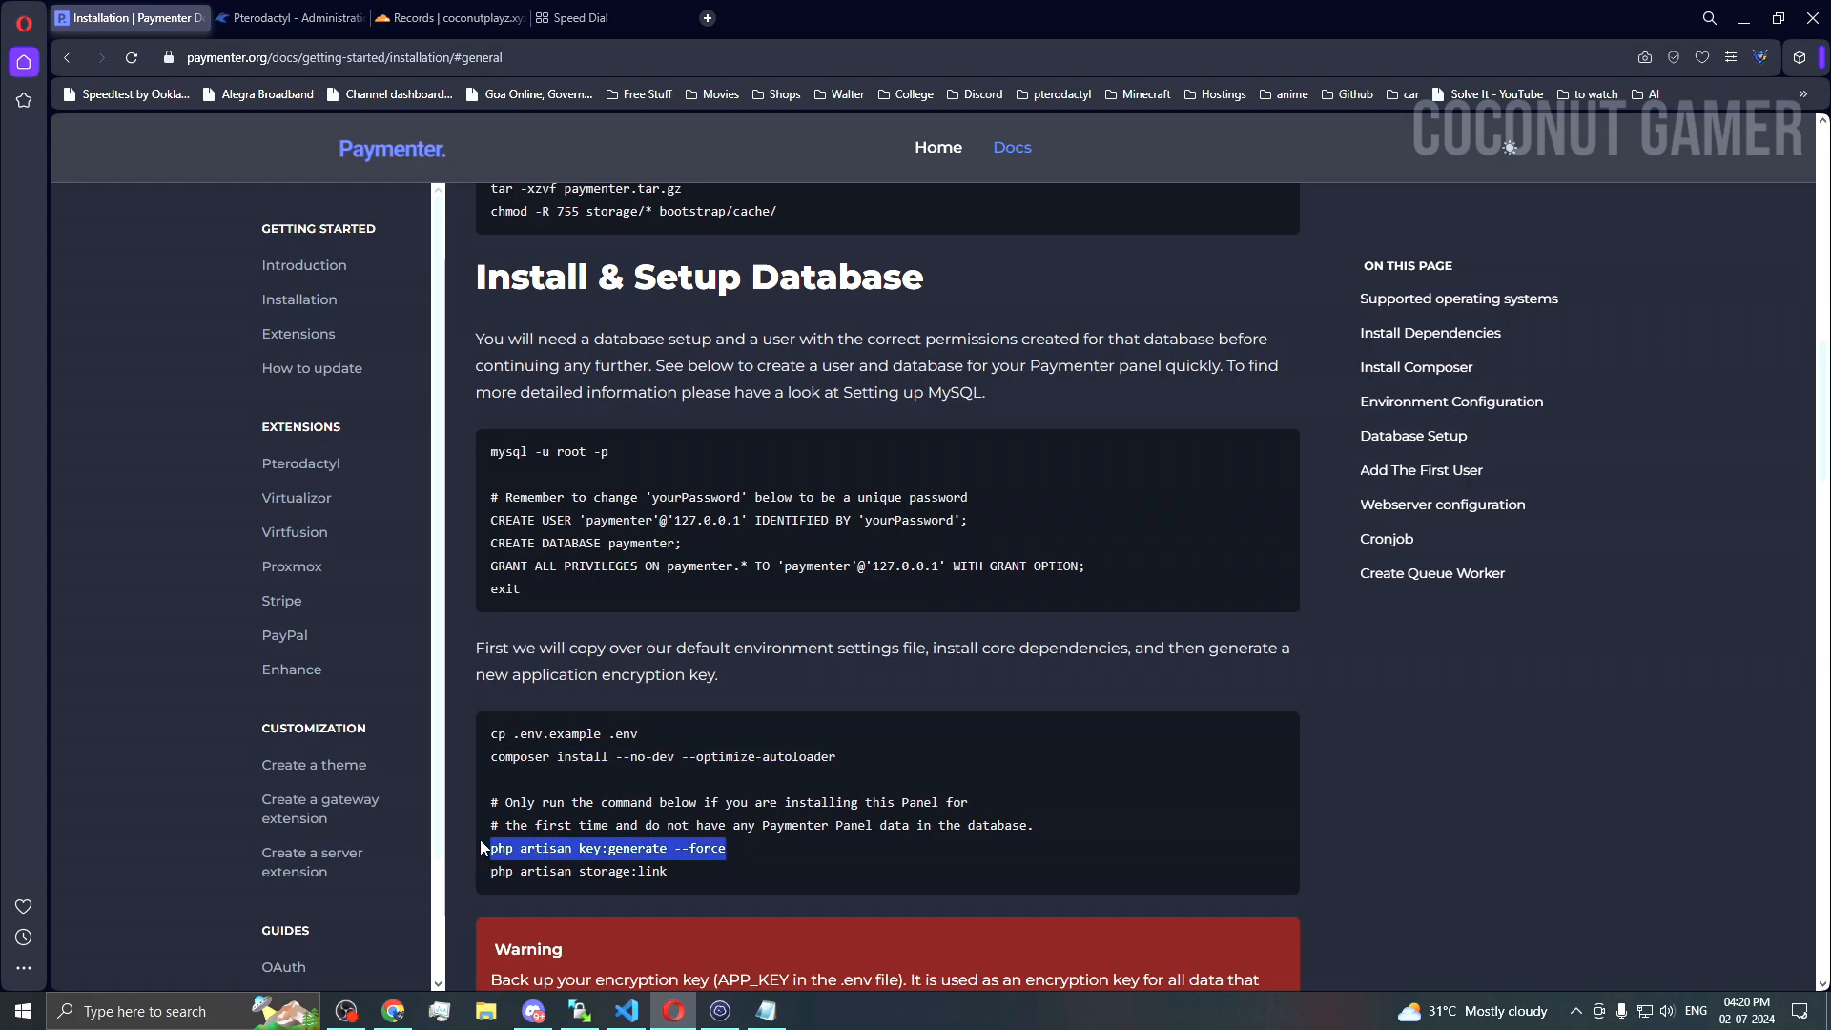
key("ctrl+c")
left_click(722, 1010)
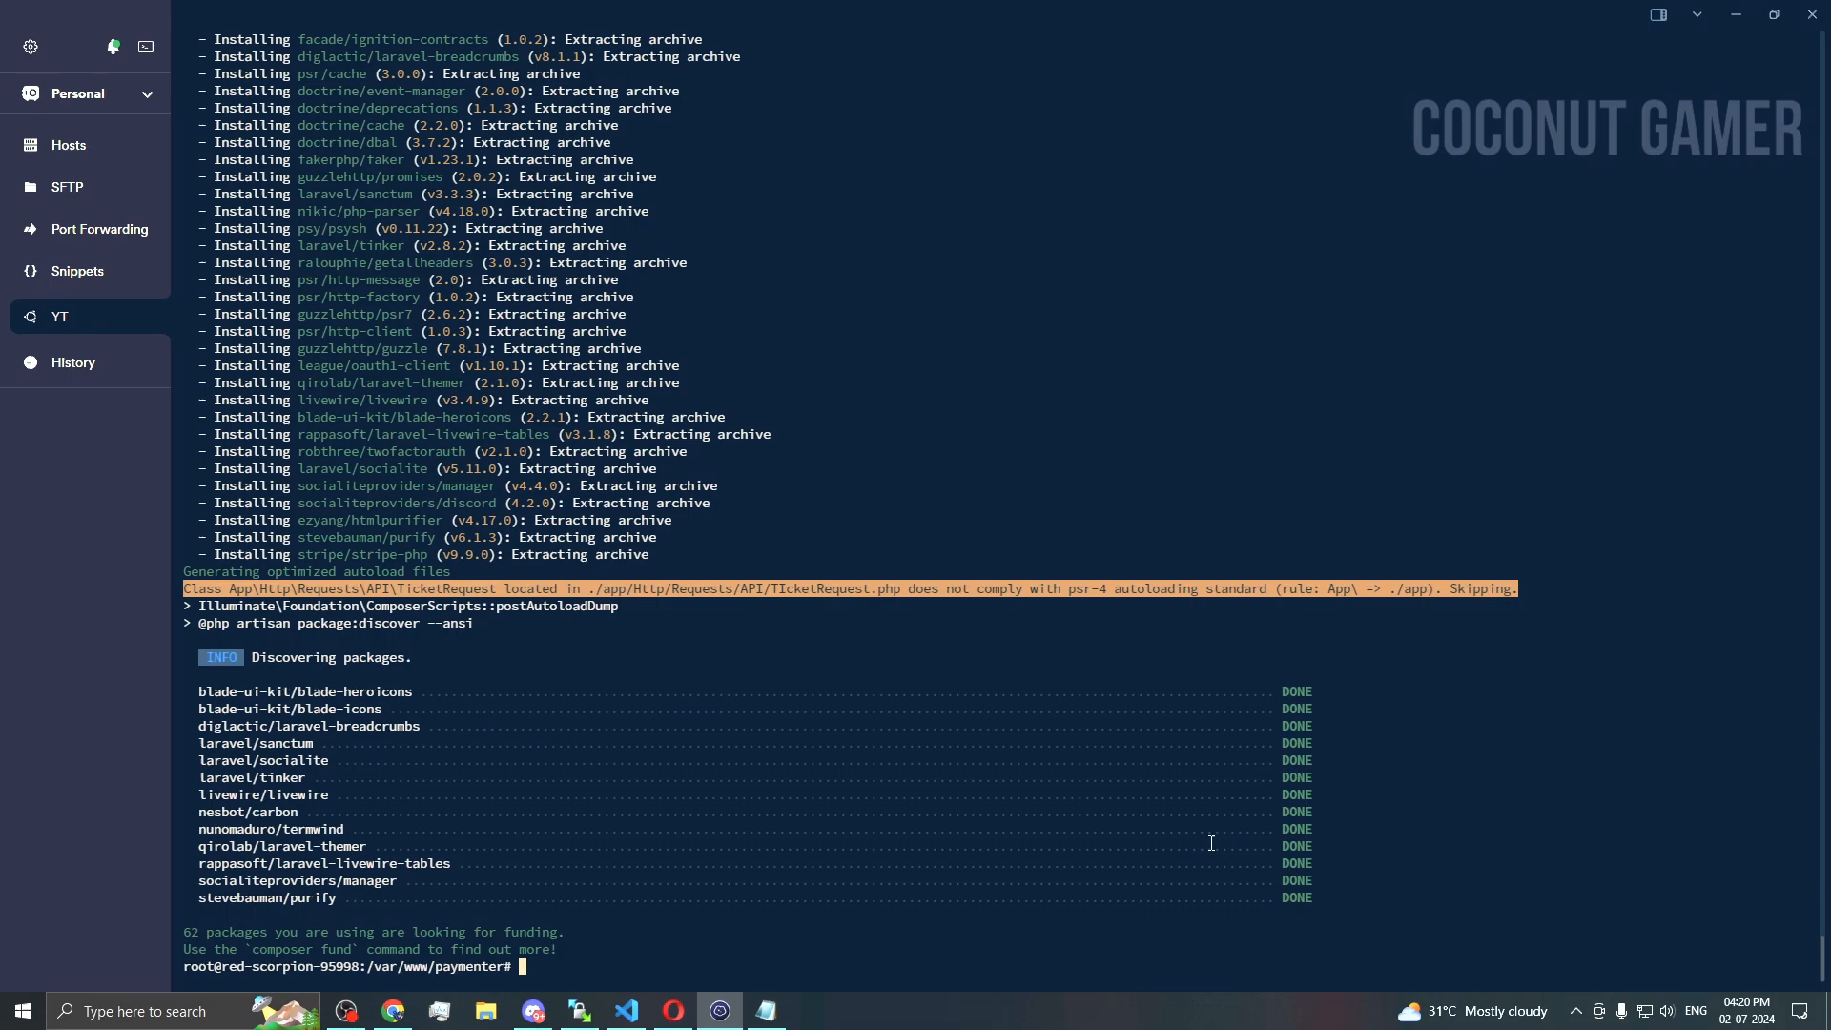
Step: Run 'php artisan key:generate --force' and then 'php artisan storage:link' on the server
key("ctrl+shift+v")
key("Return")
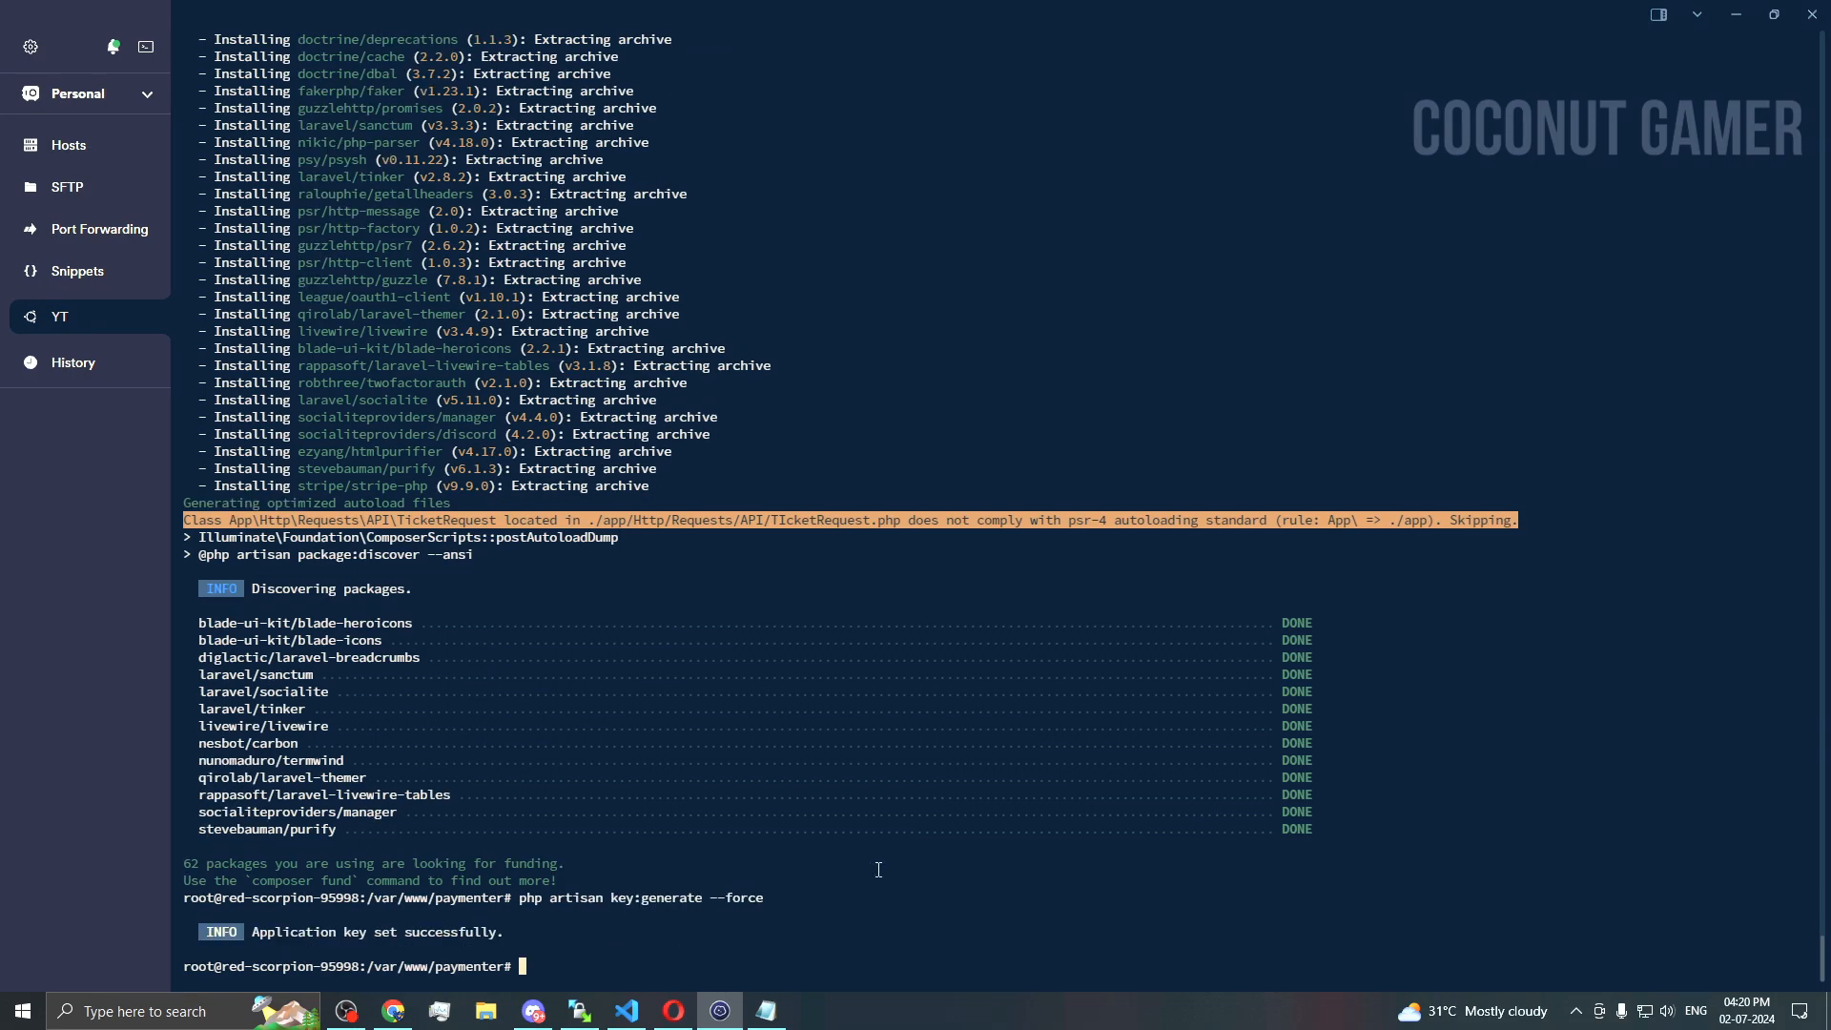
left_click(673, 1011)
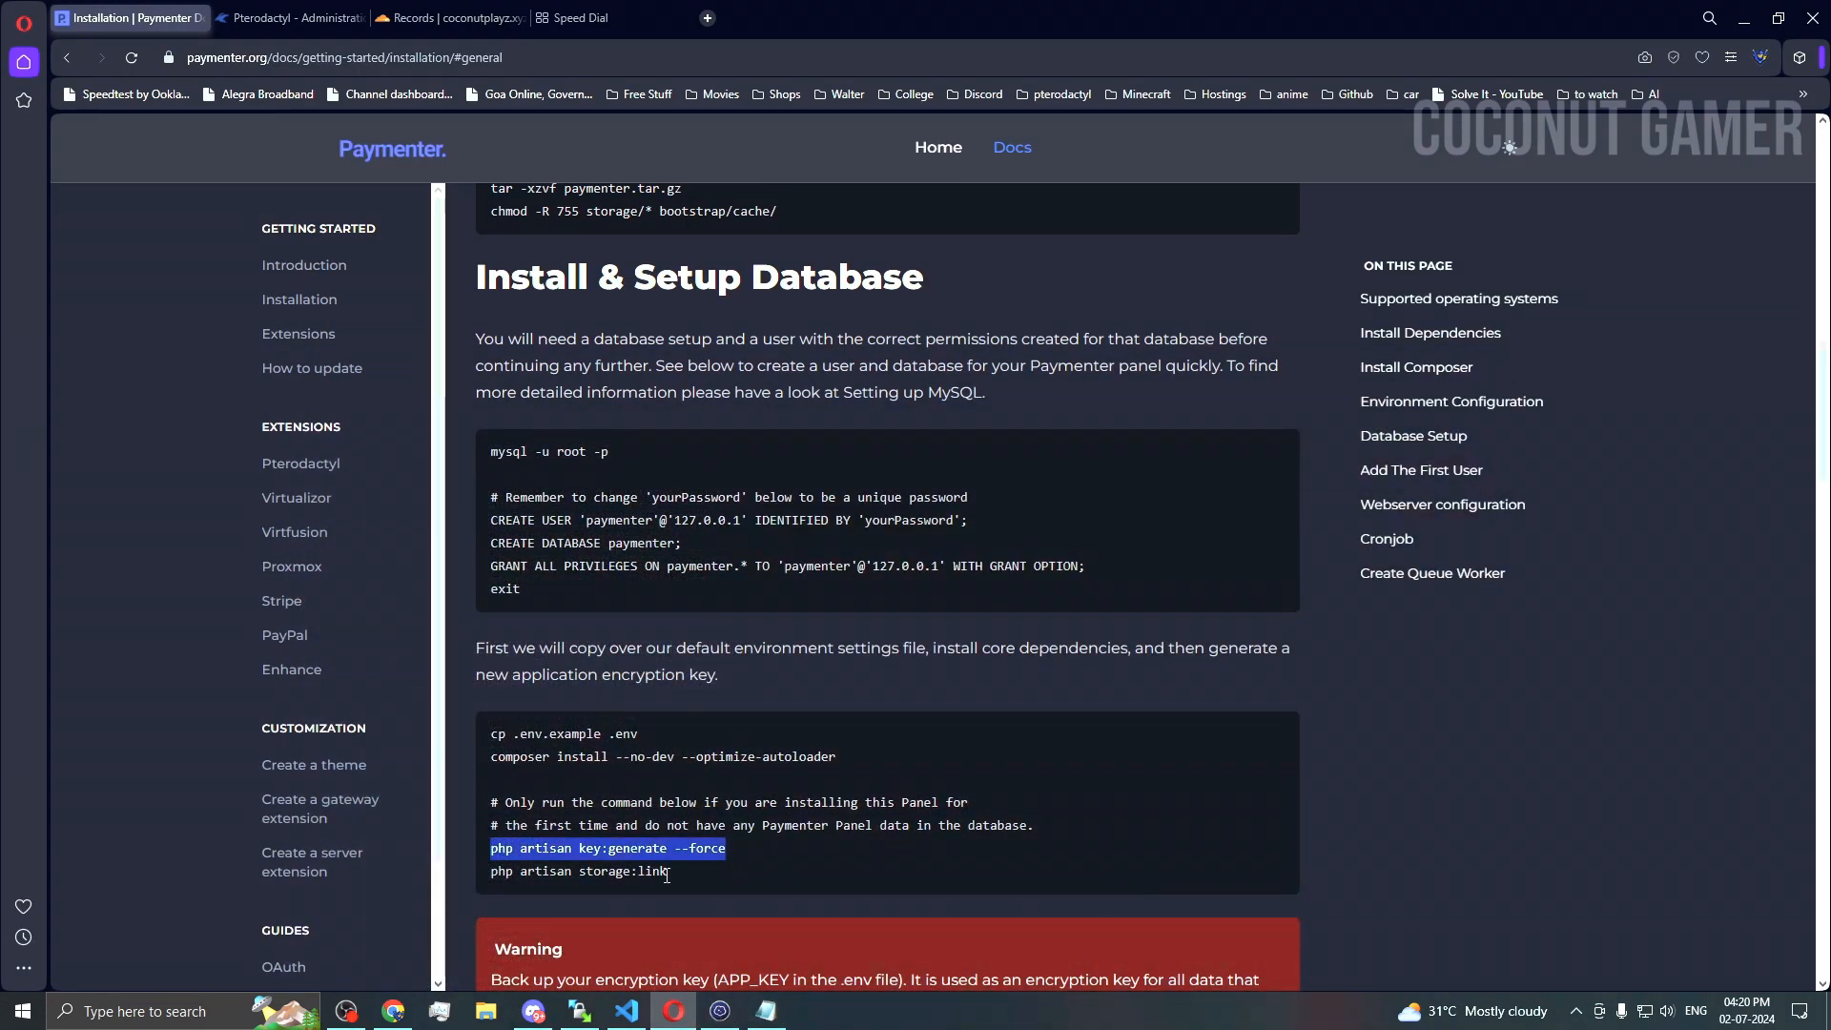
left_click_drag(669, 872, 513, 873)
key("ctrl+c")
left_click(720, 1010)
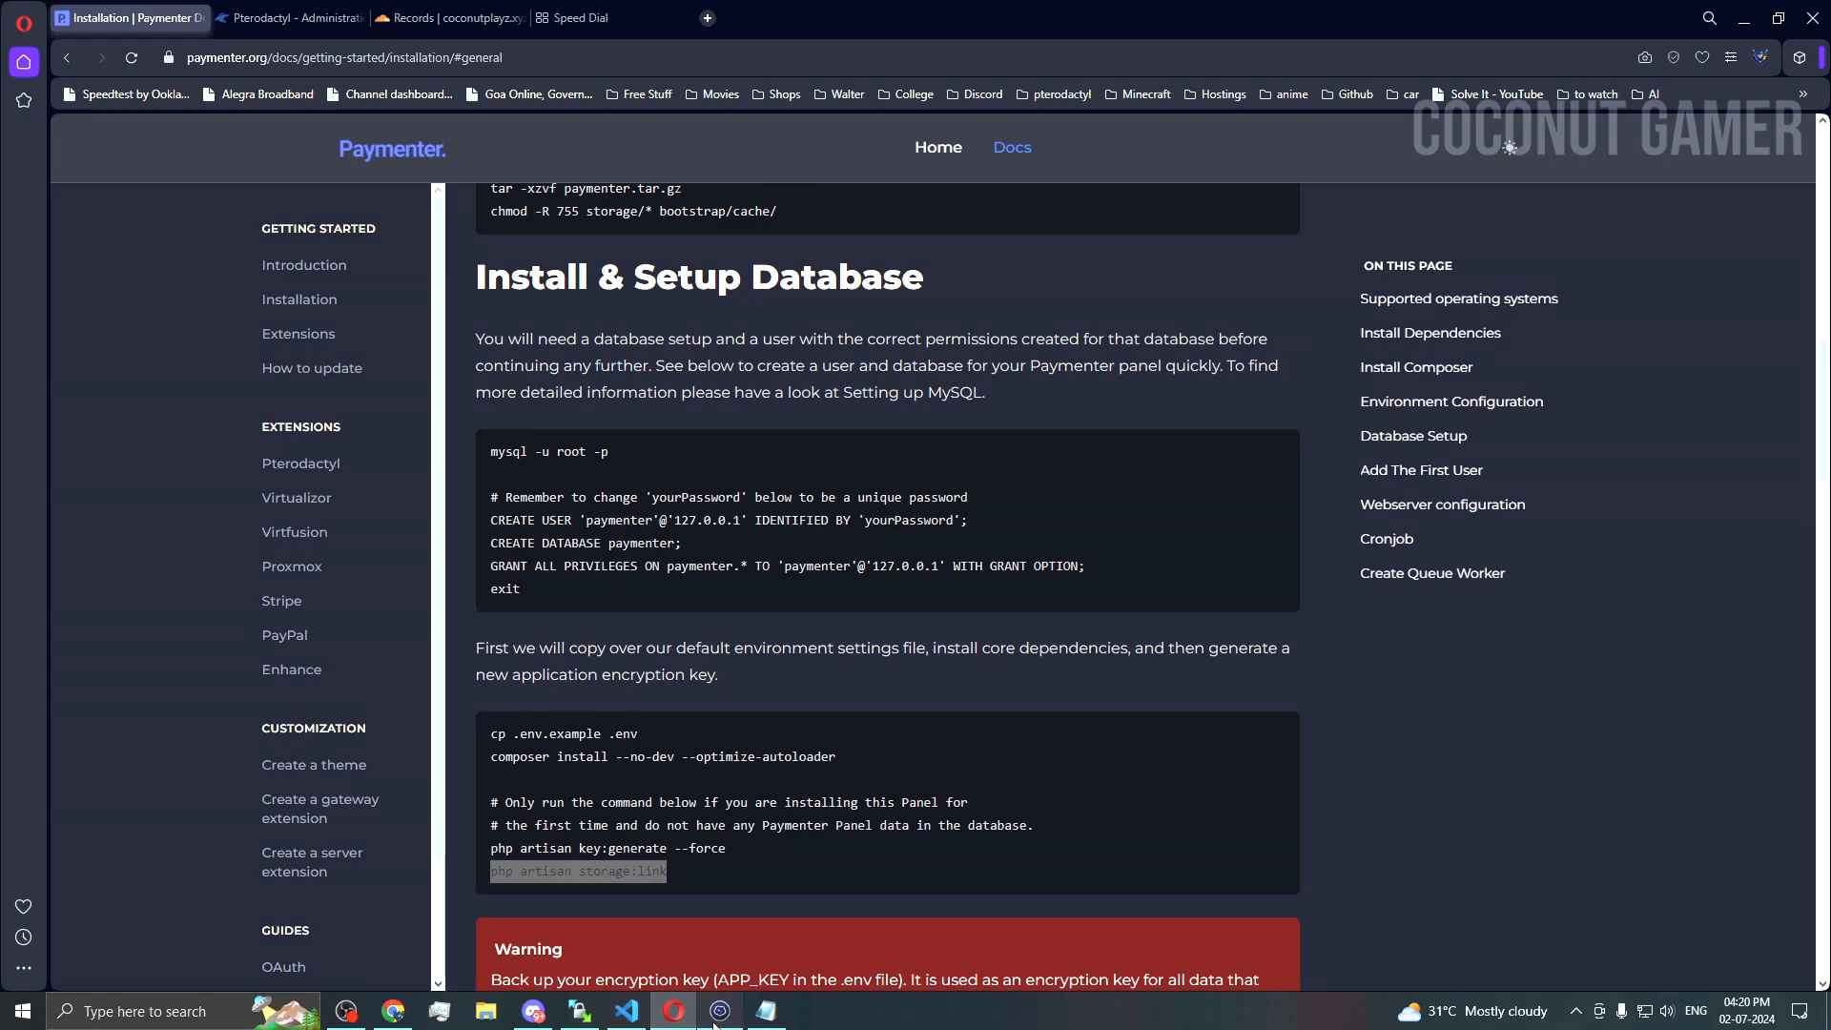
key("ctrl+shift+v")
key("Return")
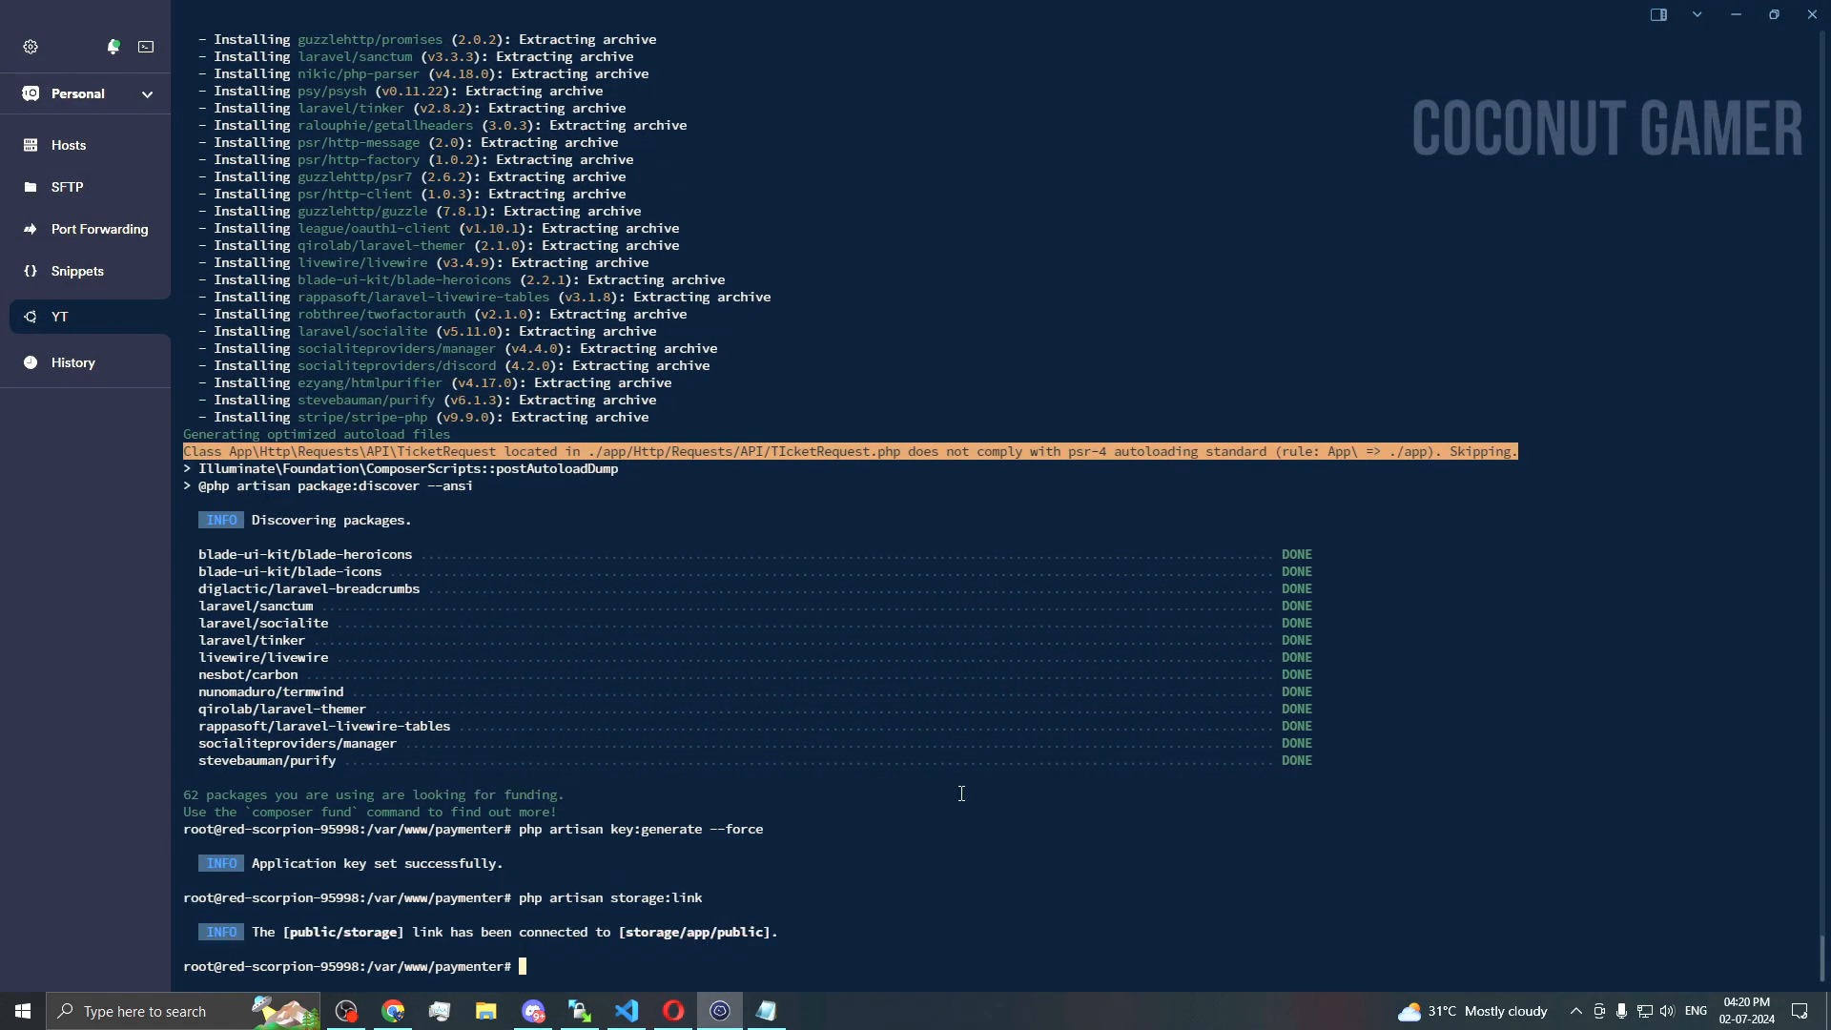
left_click(673, 1010)
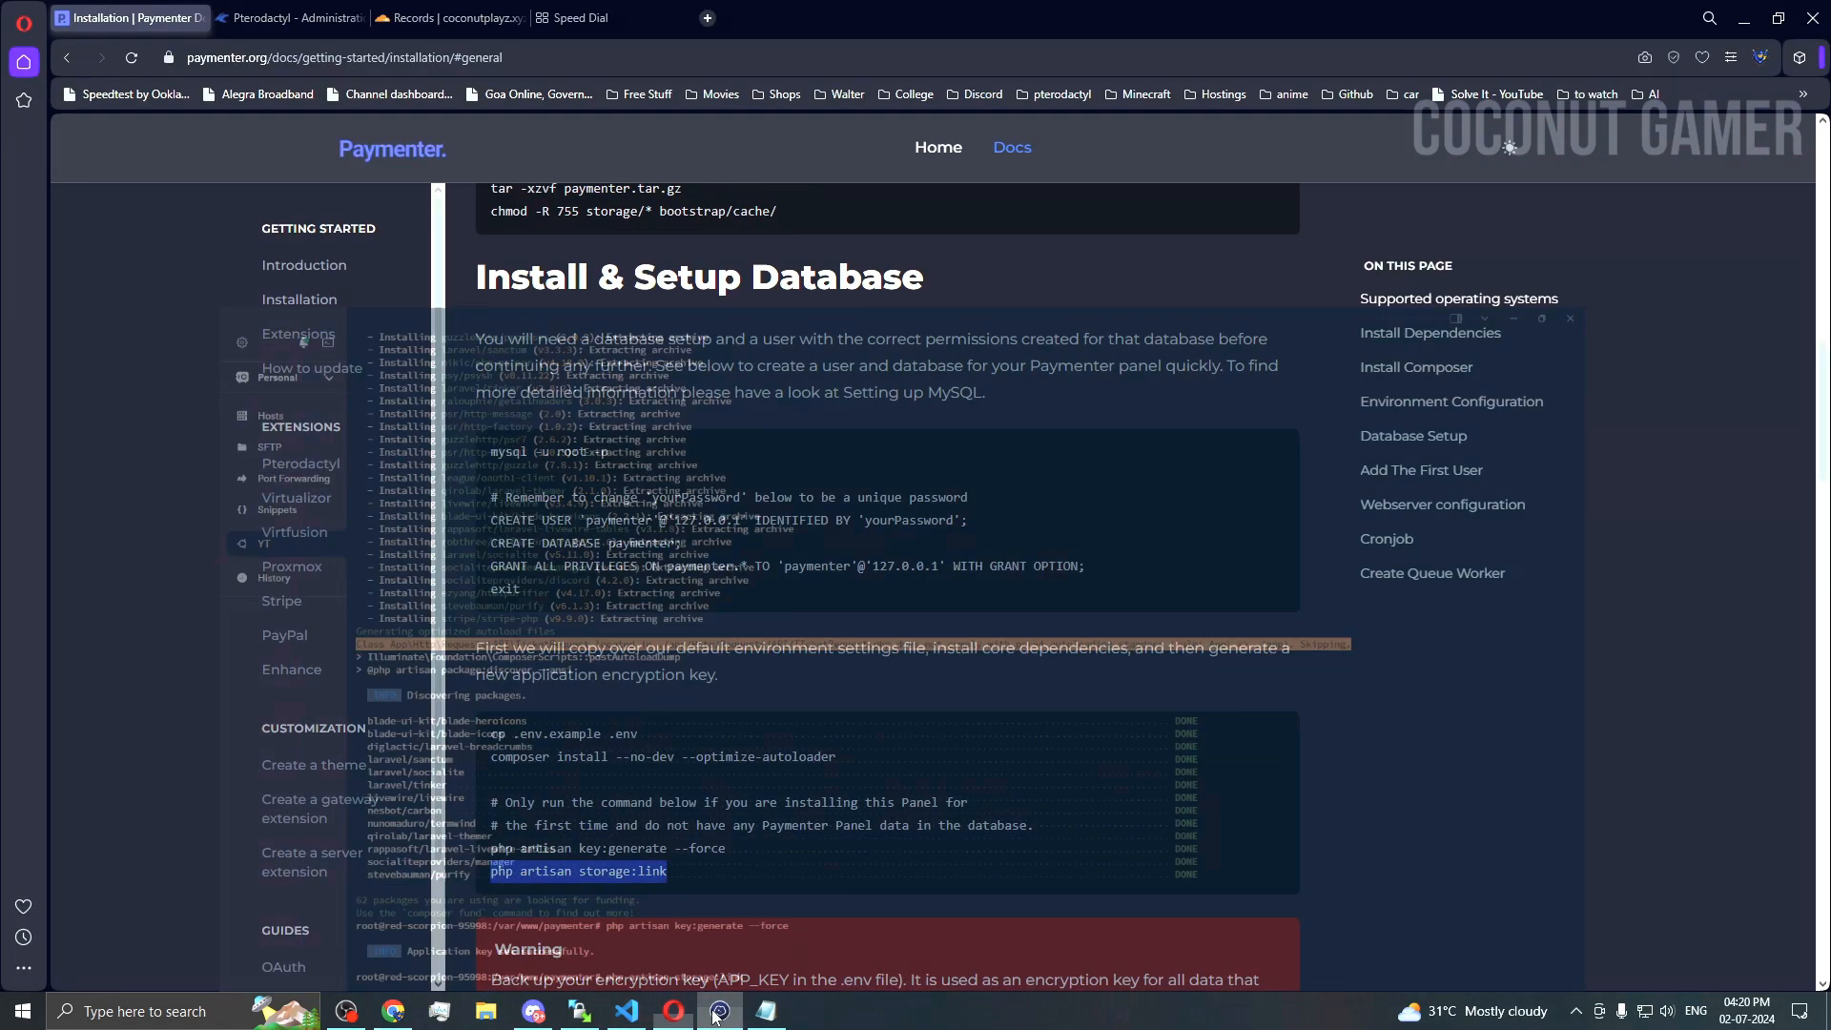
scroll(805, 789, "down", 10)
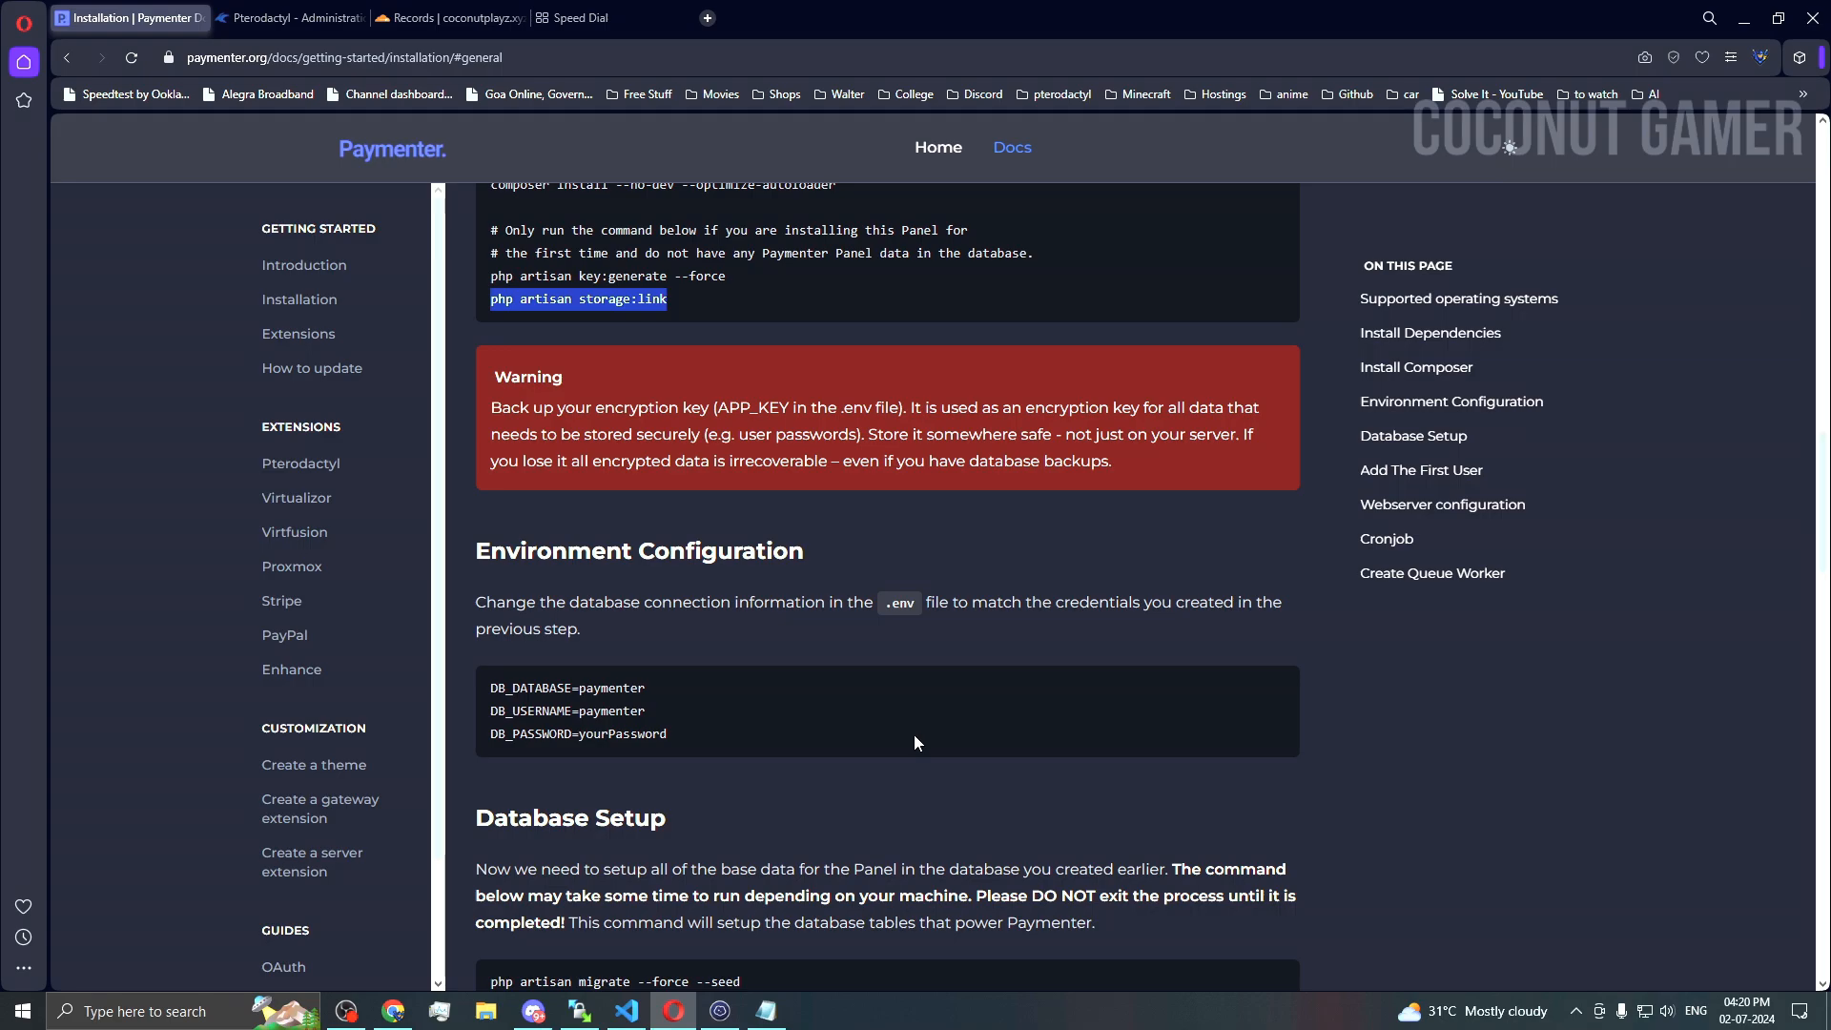
Step: Log in to the YT saved site in WinSCP
mouse_move(762, 1012)
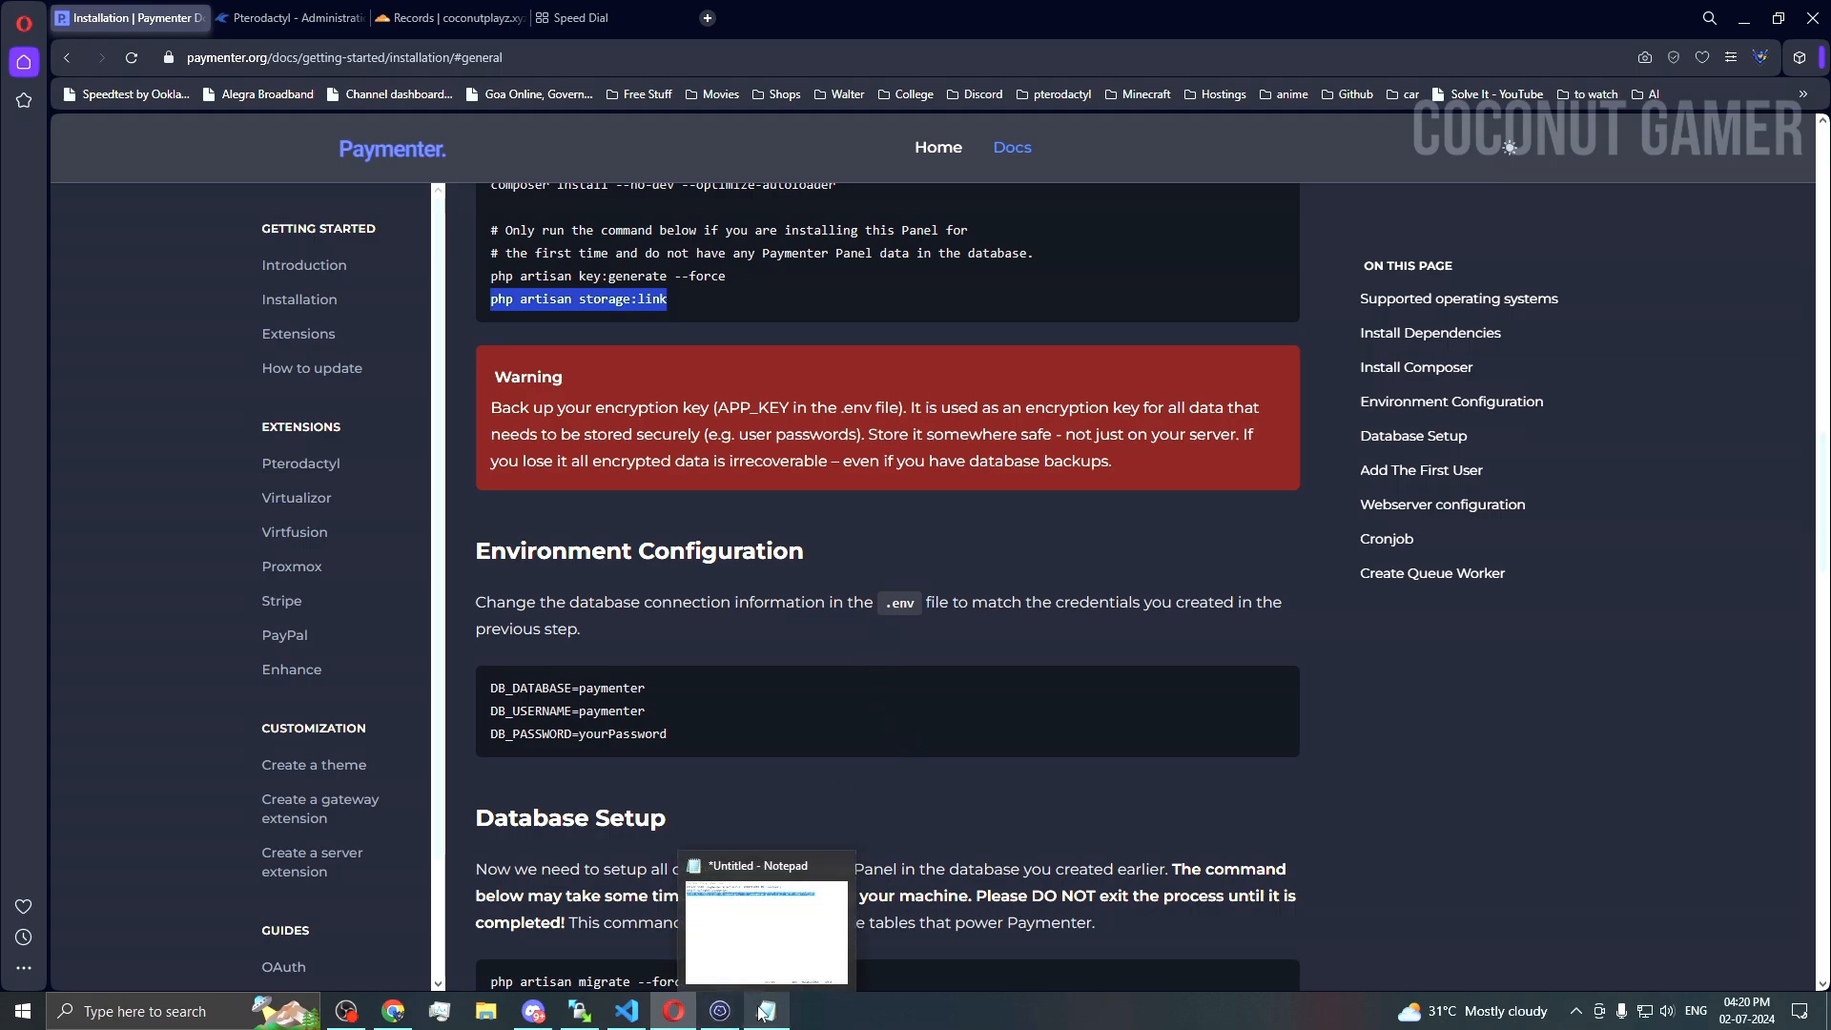
left_click(599, 1016)
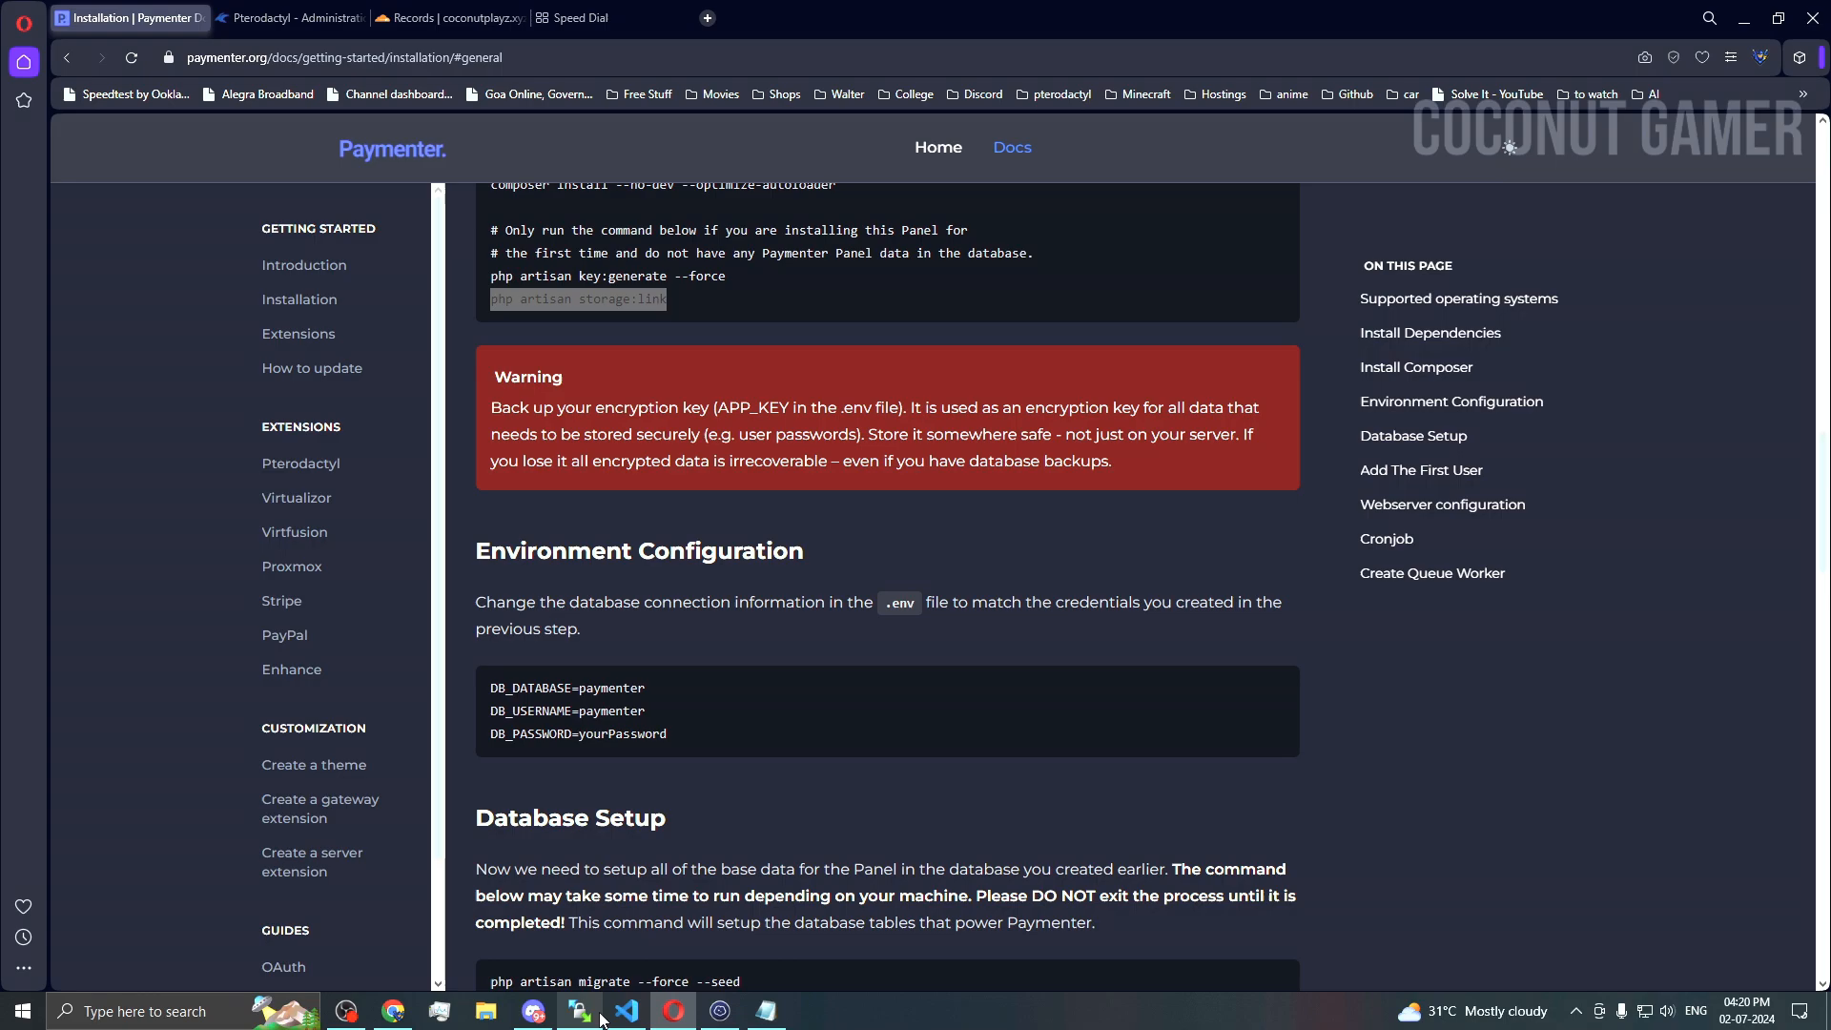
left_click(655, 374)
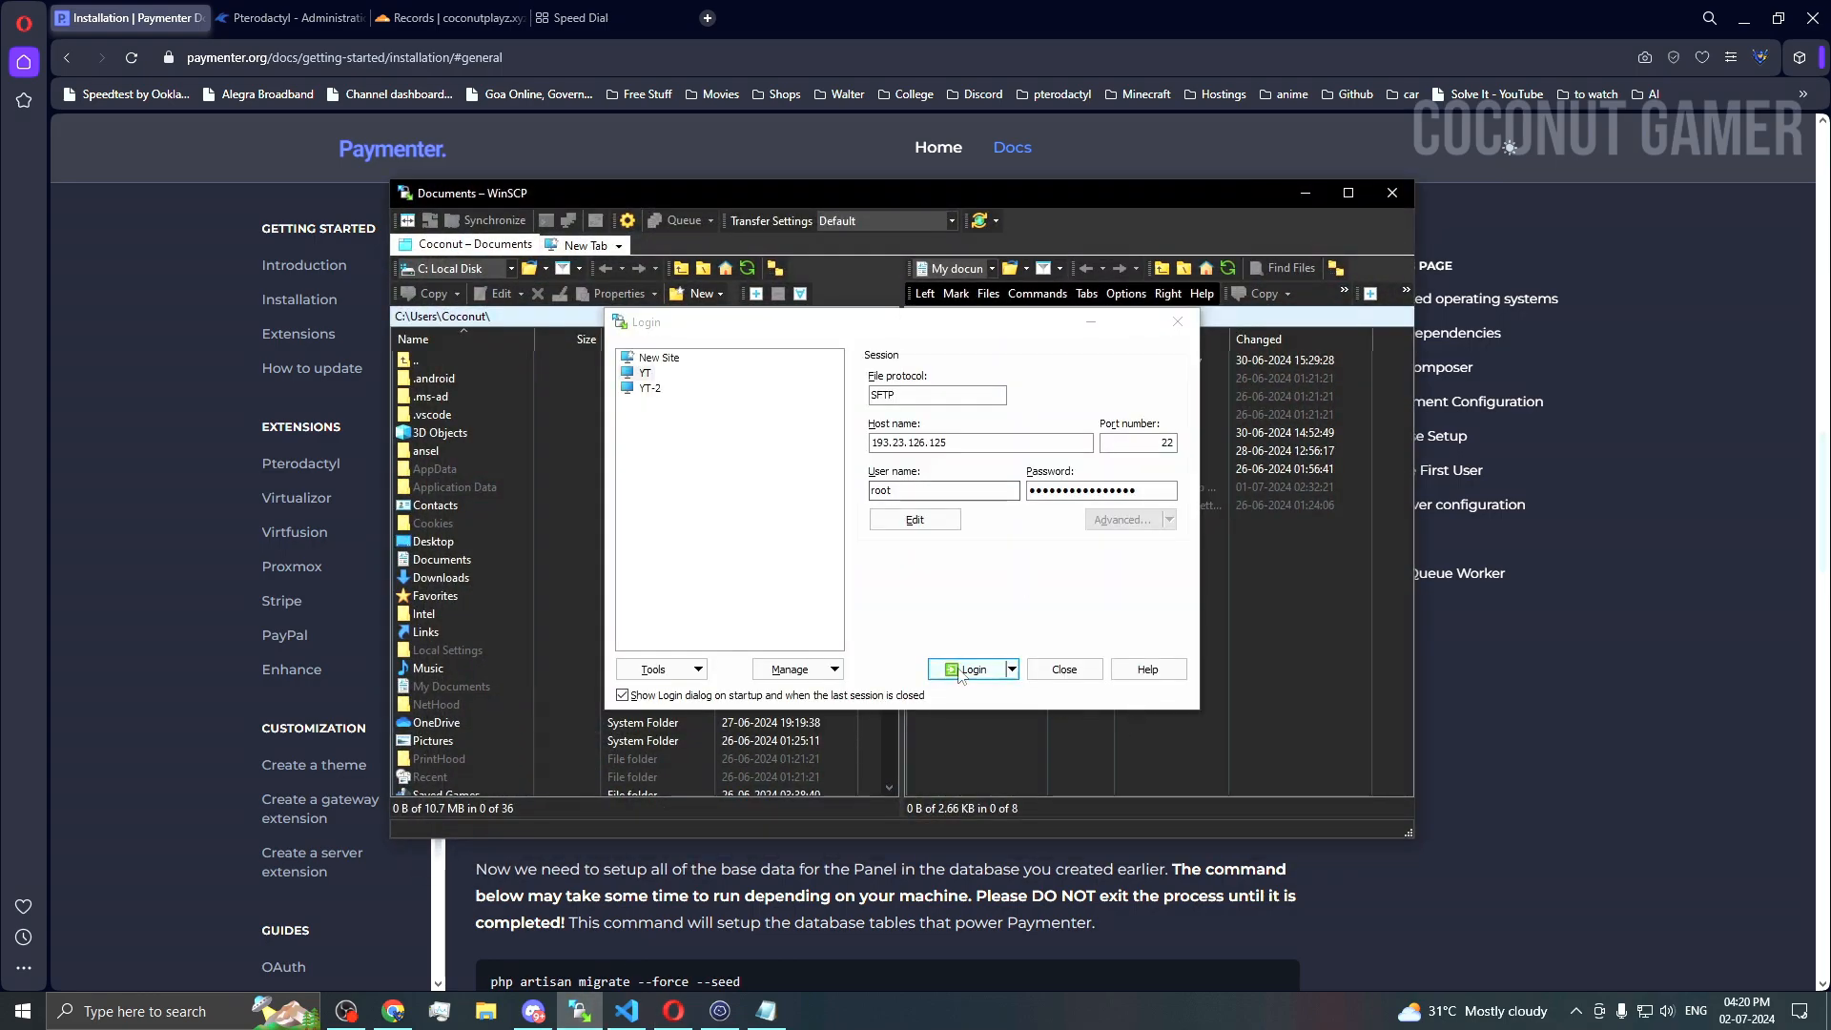
left_click(967, 670)
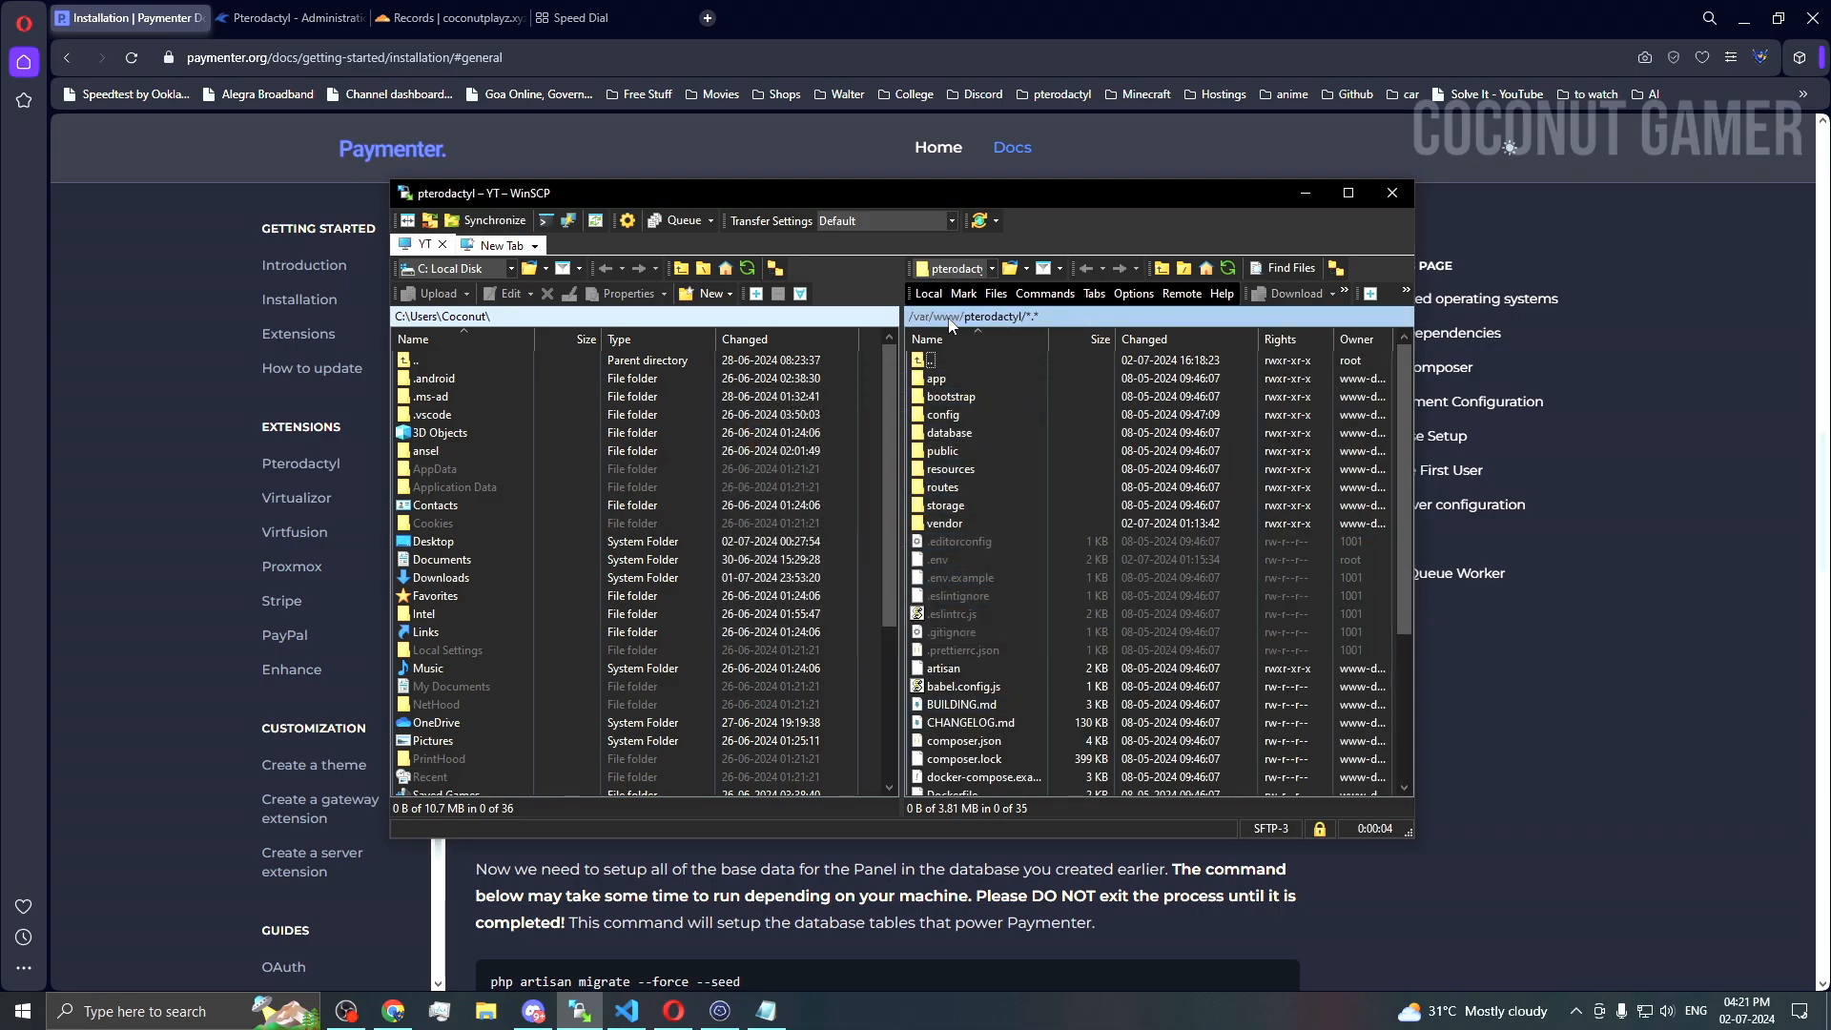
Step: Browse to /var/www/paymenter and open the .env file for editing
key("BackSpace")
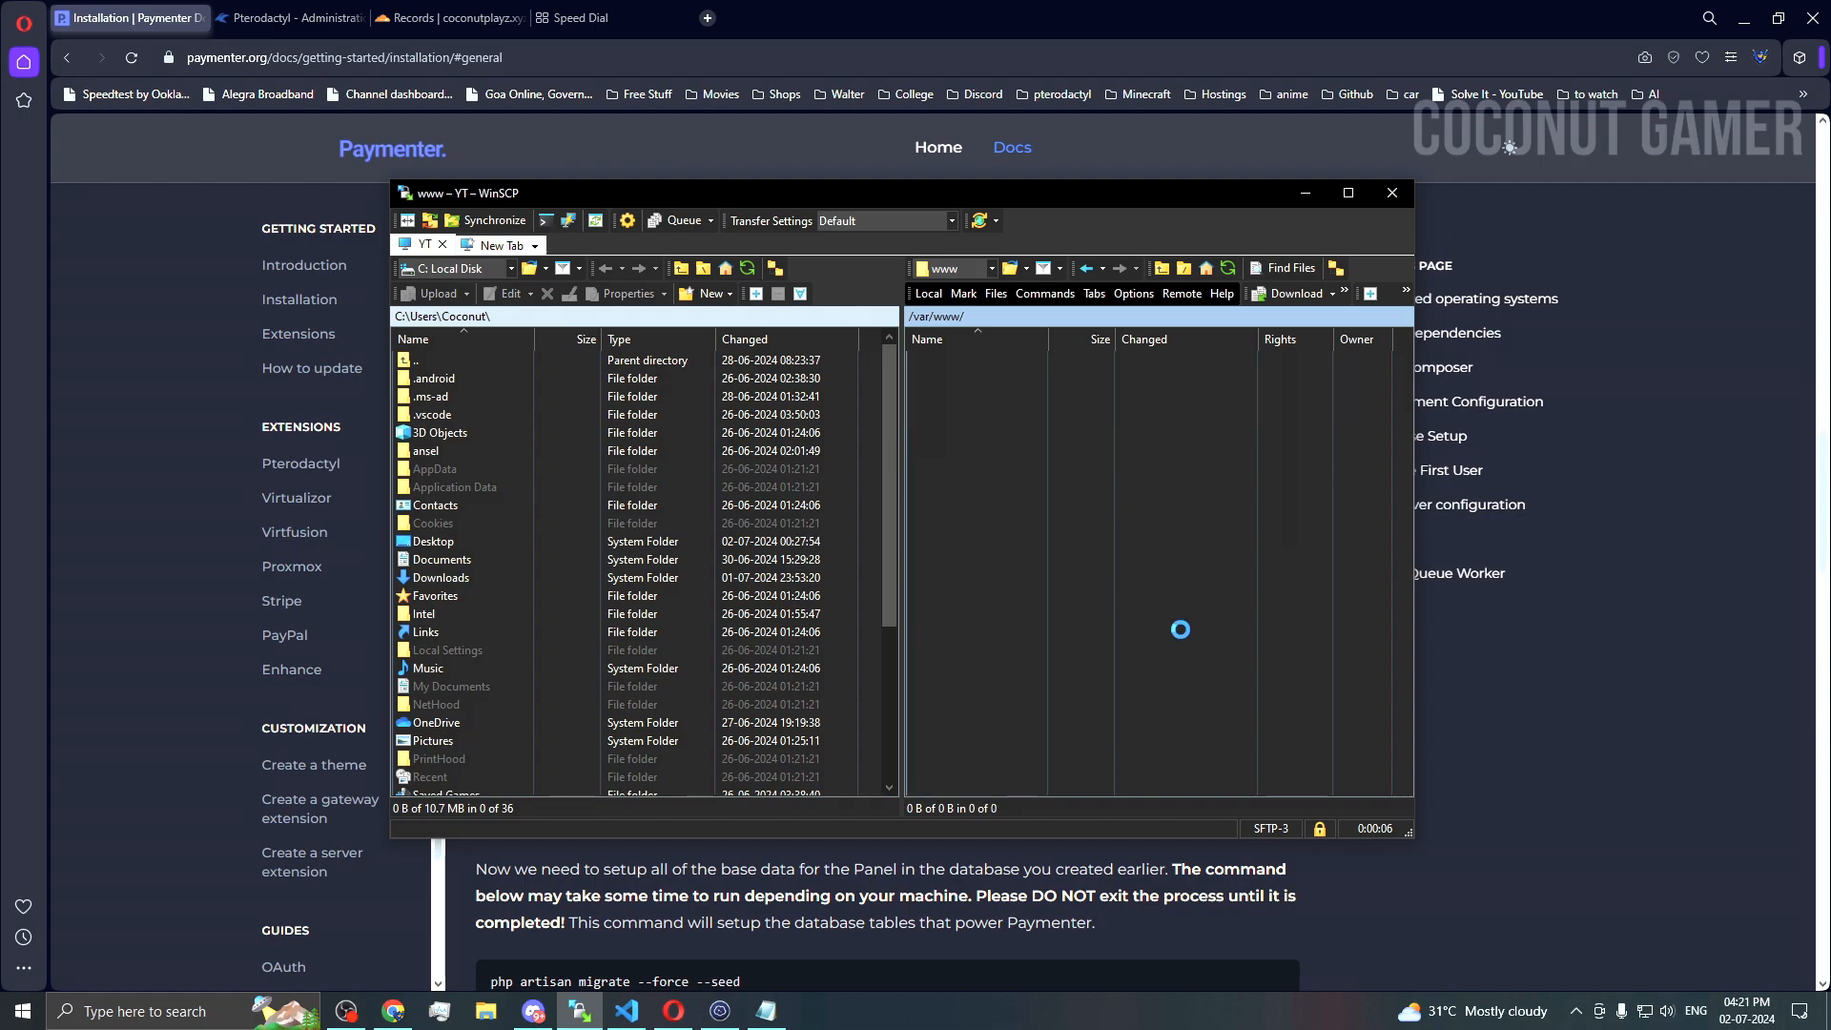
key("BackSpace")
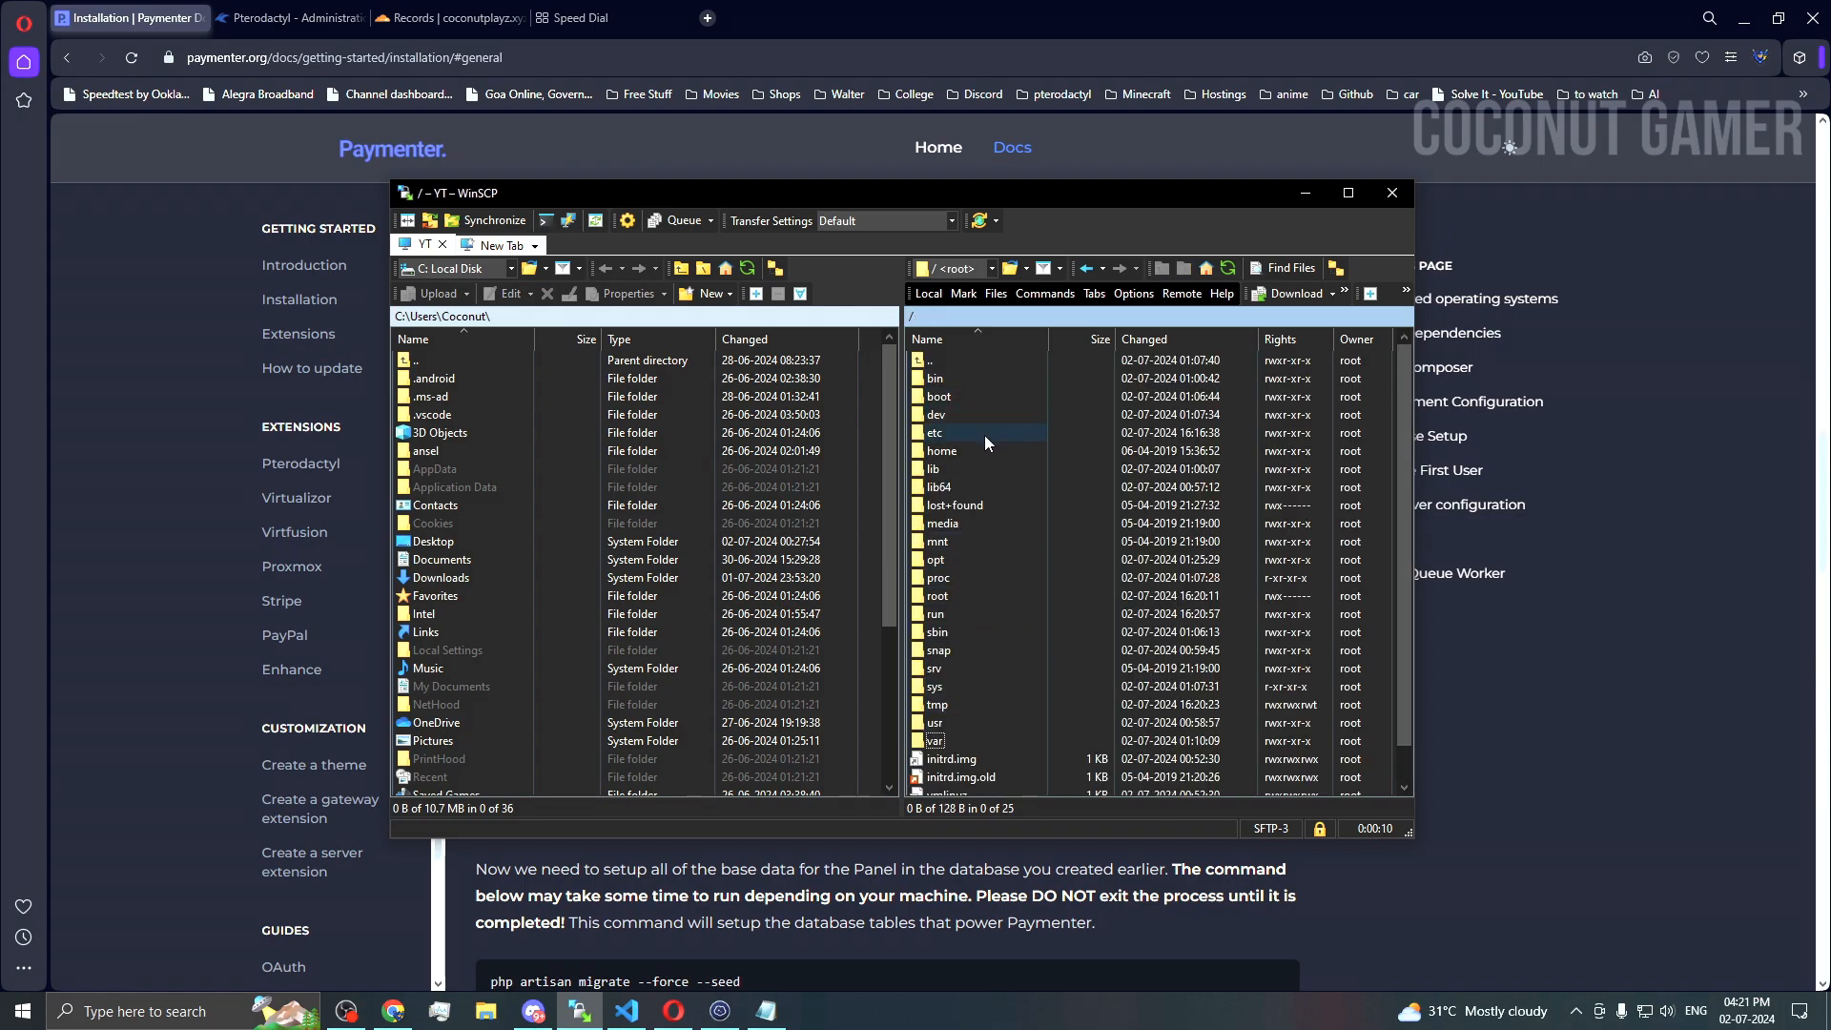
double_click(967, 593)
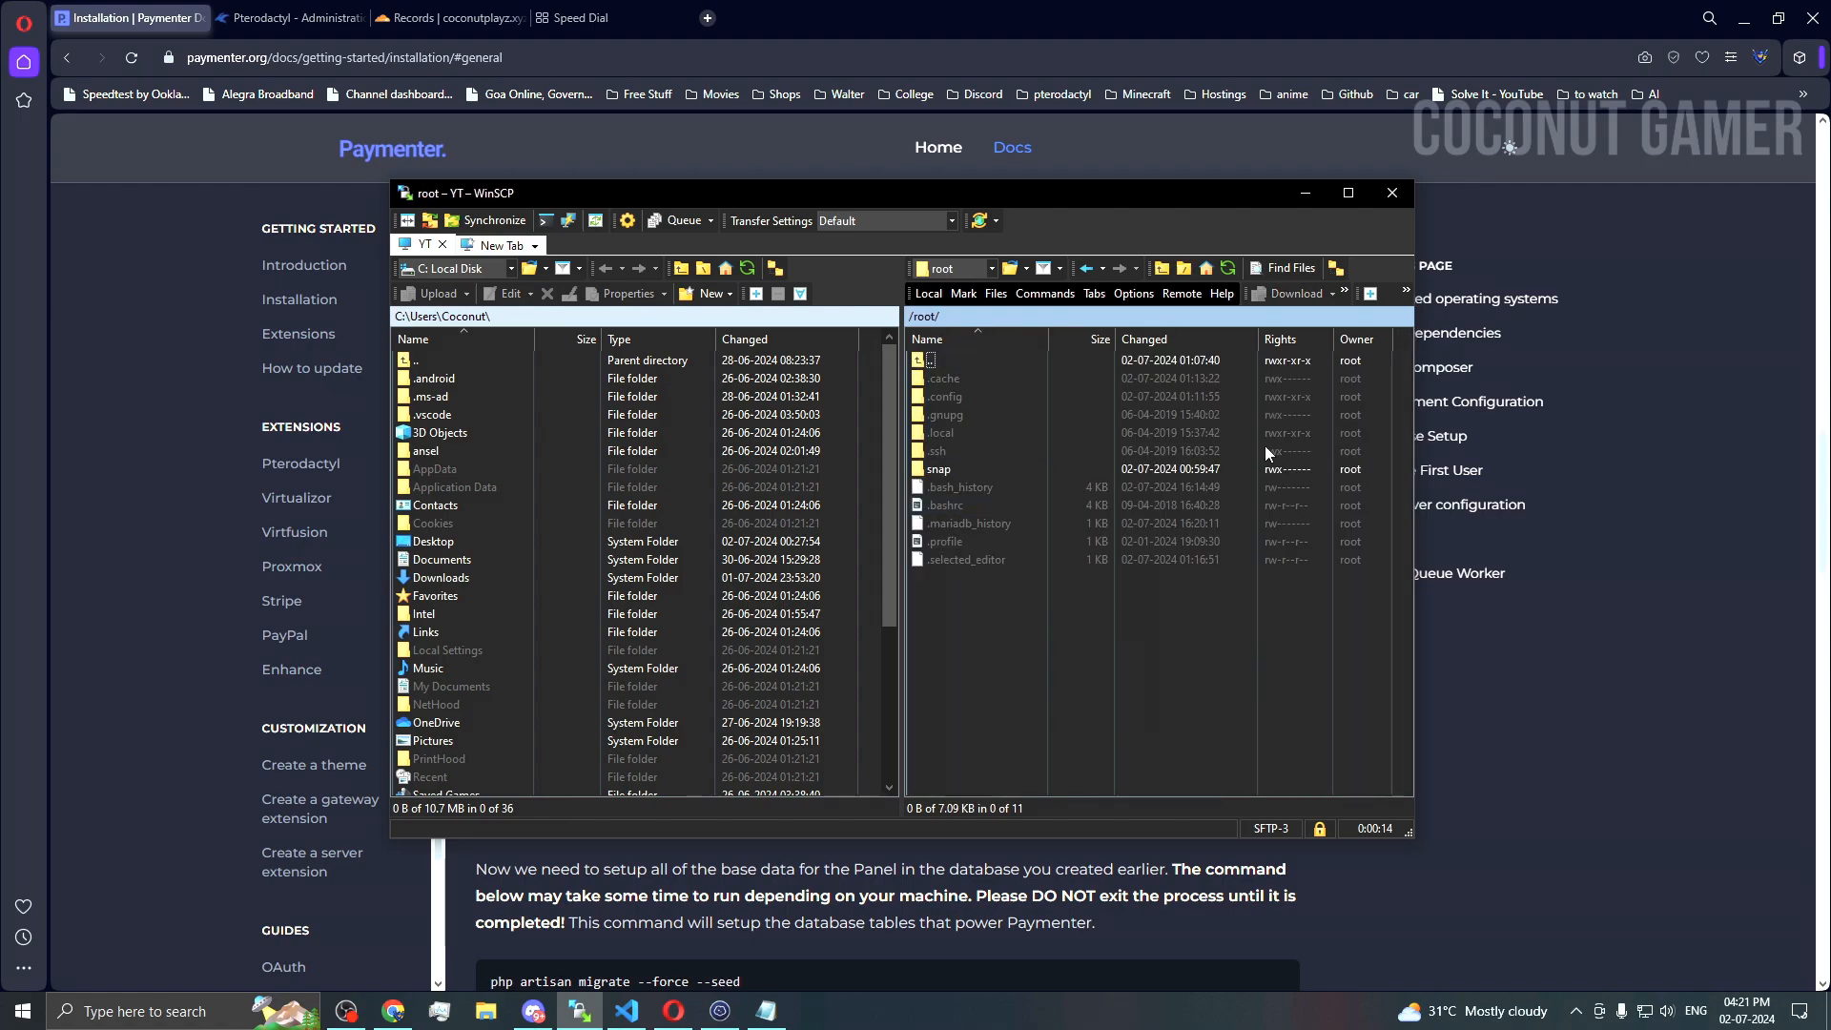
key("BackSpace")
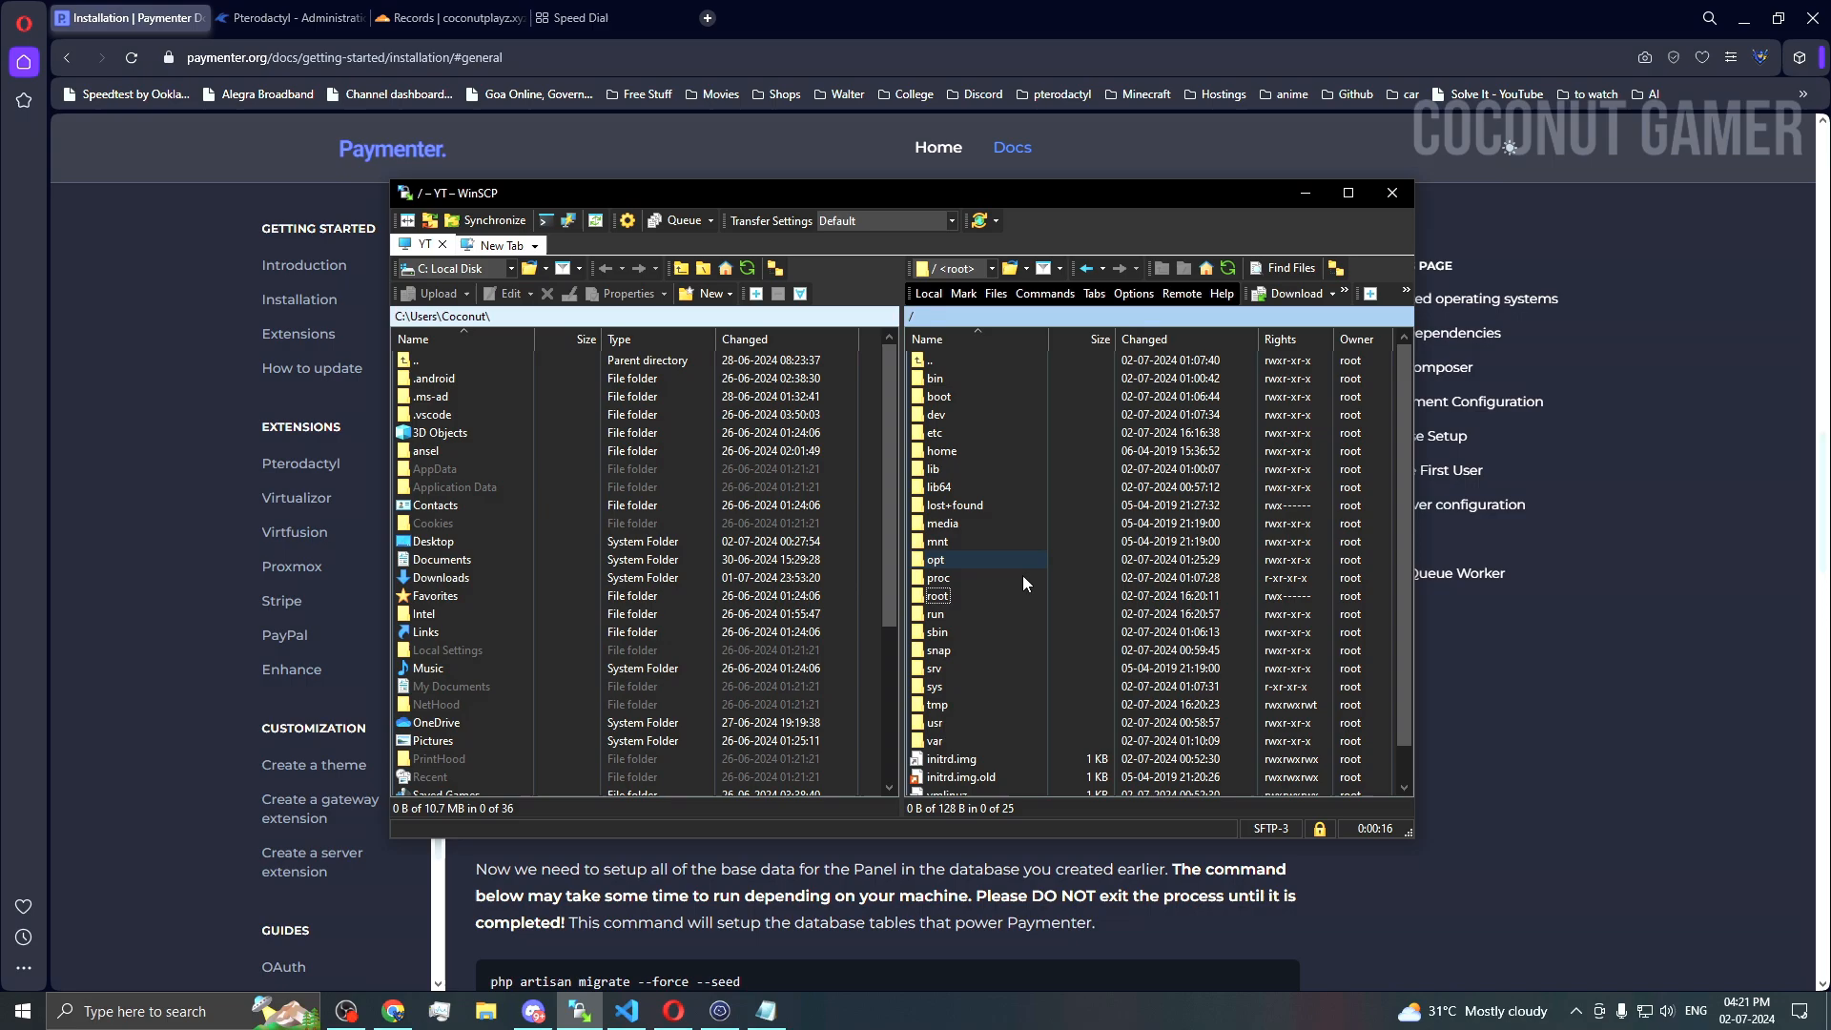
left_click(965, 737)
double_click(968, 740)
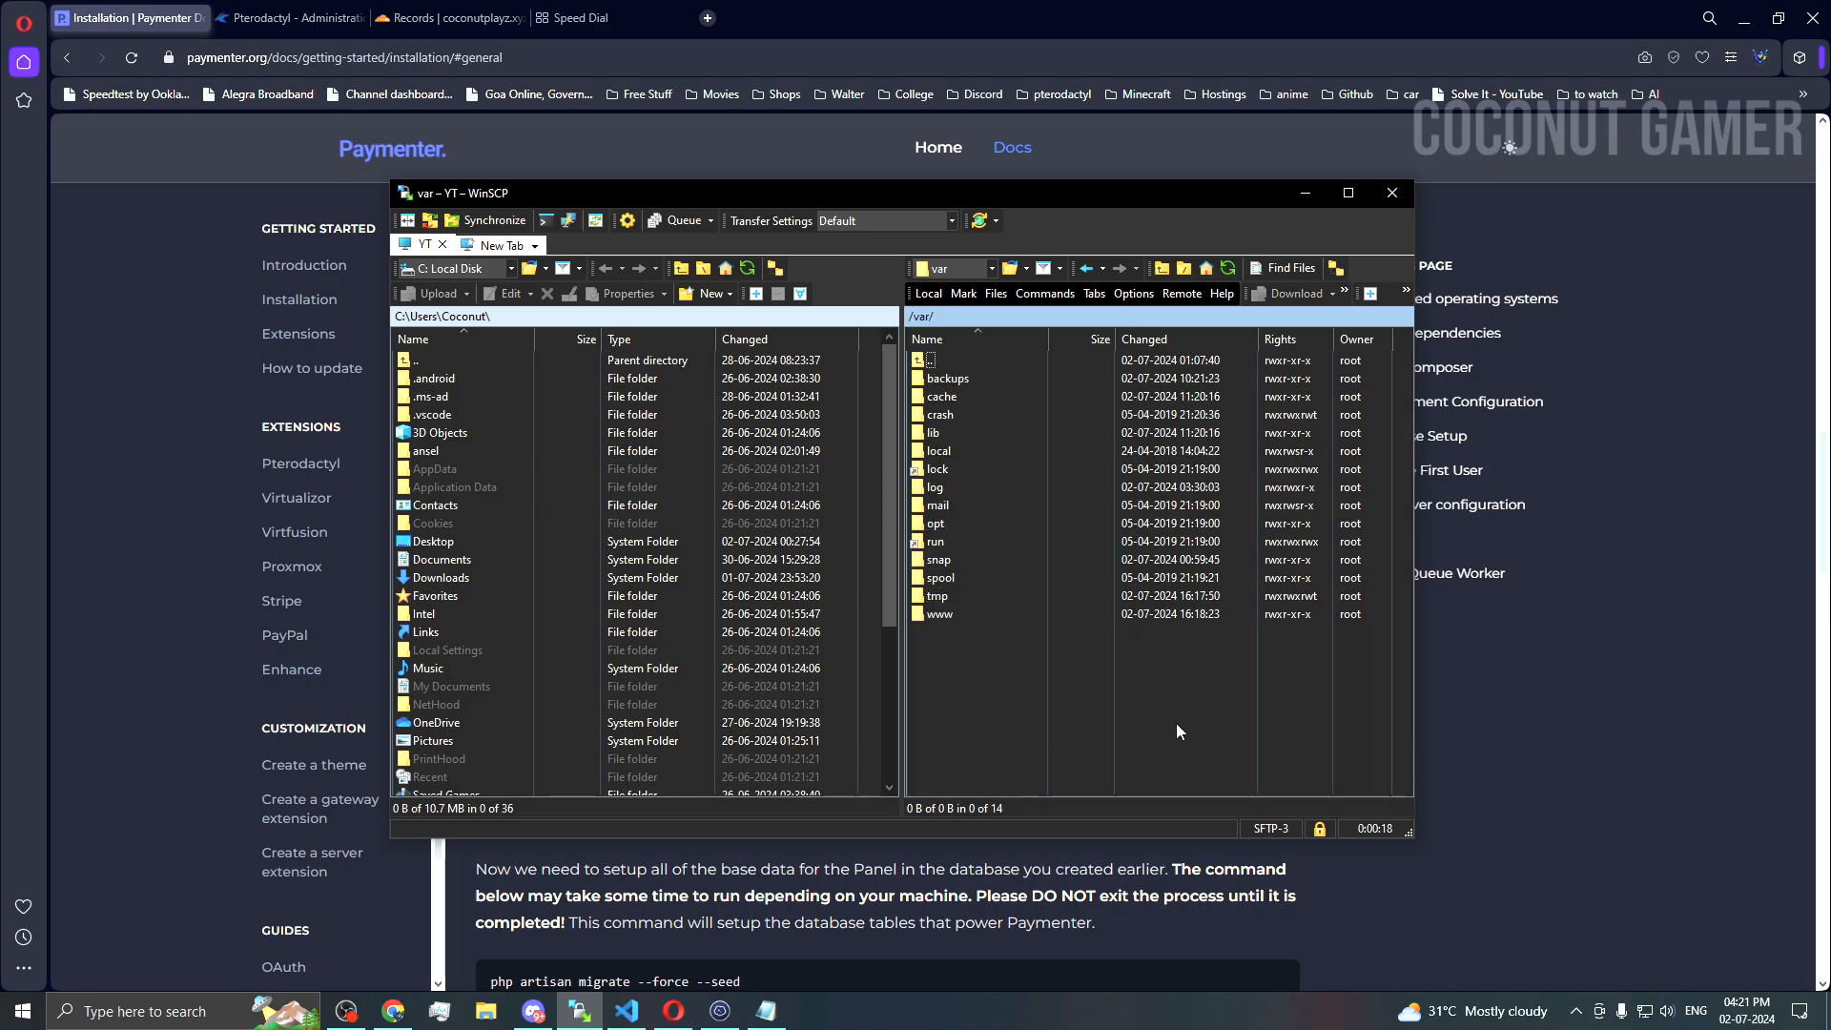
double_click(1003, 615)
double_click(1037, 398)
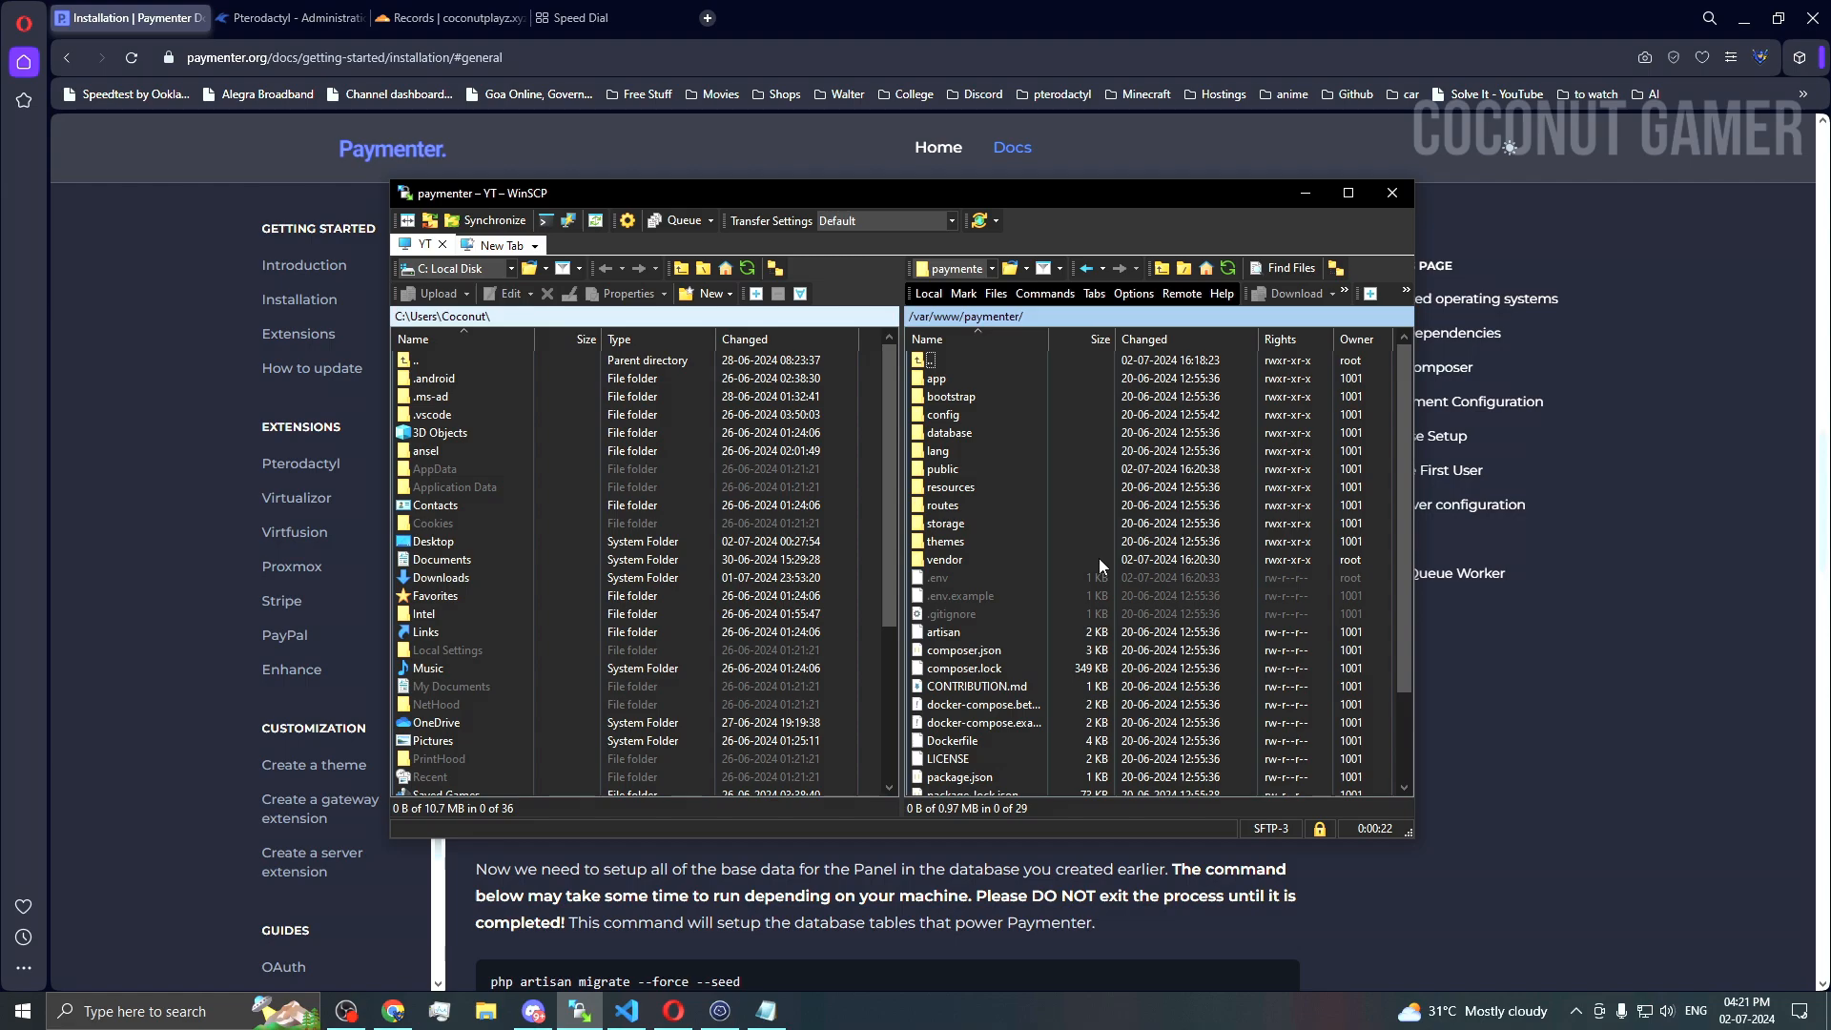
double_click(980, 579)
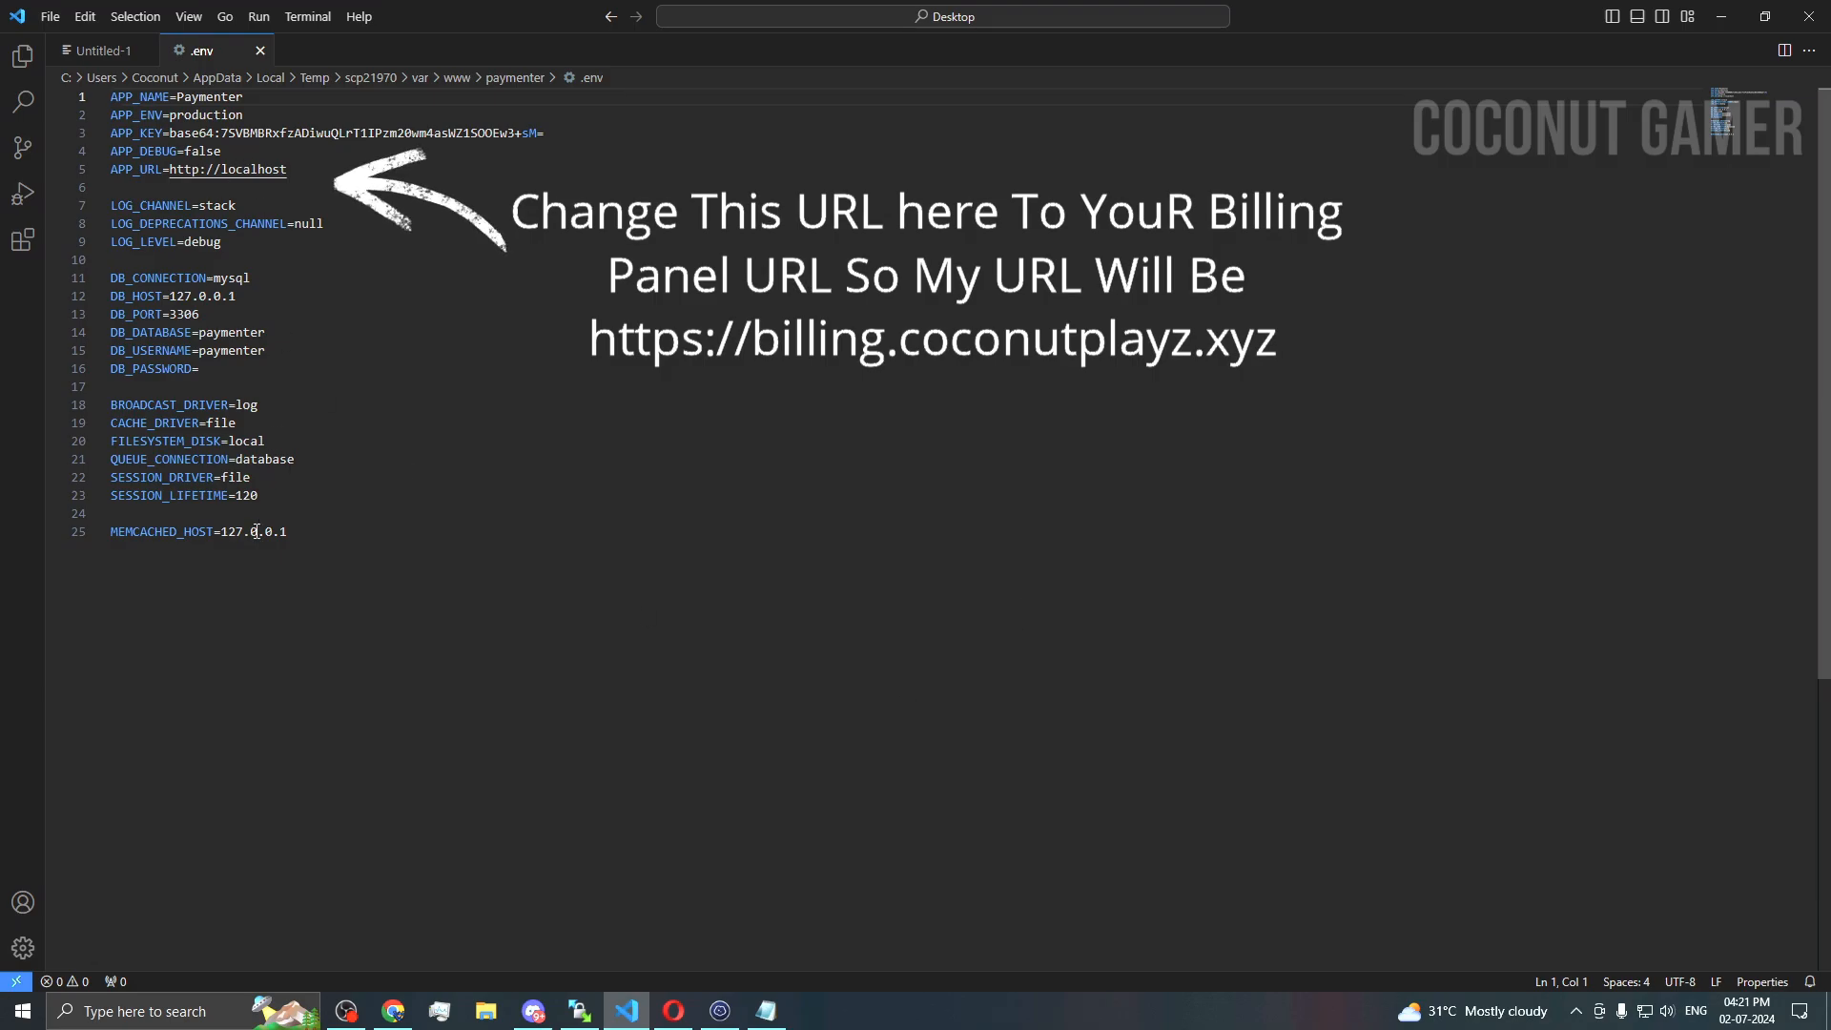
Step: Close .env in VS Code, minimize the editor and return to the Termius terminal
left_click(421, 373)
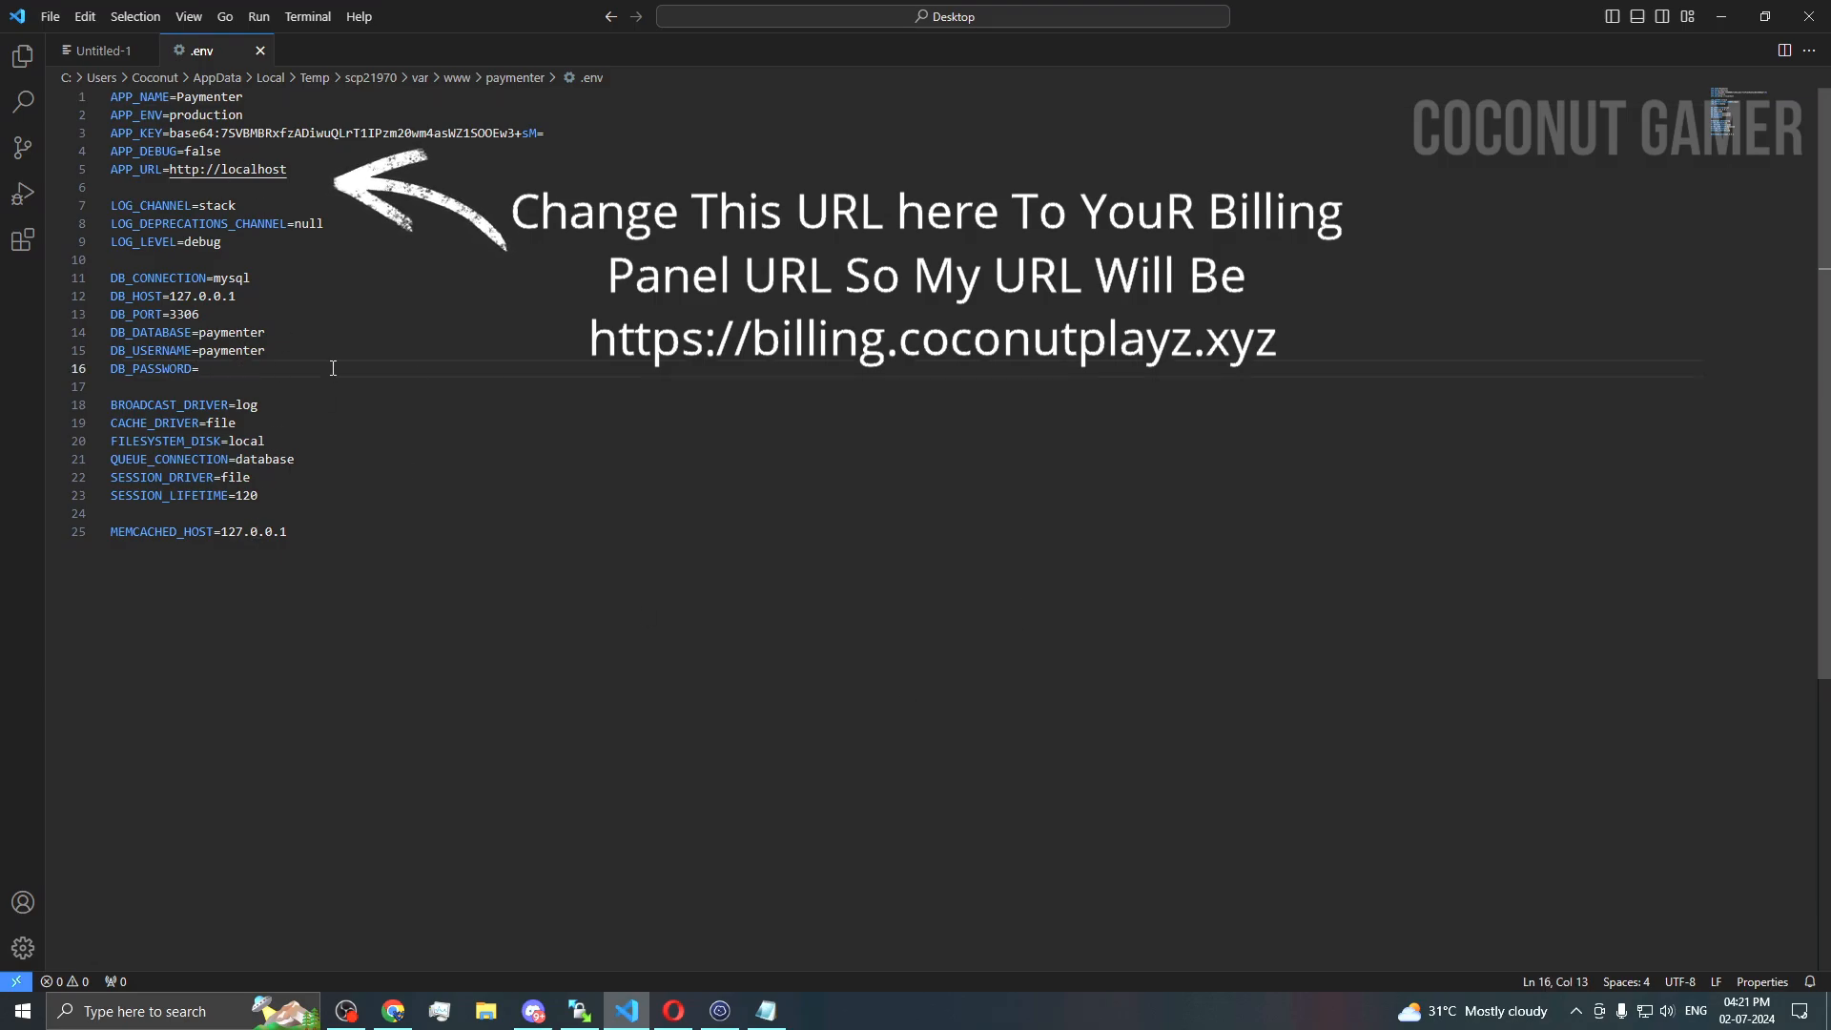
left_click(259, 57)
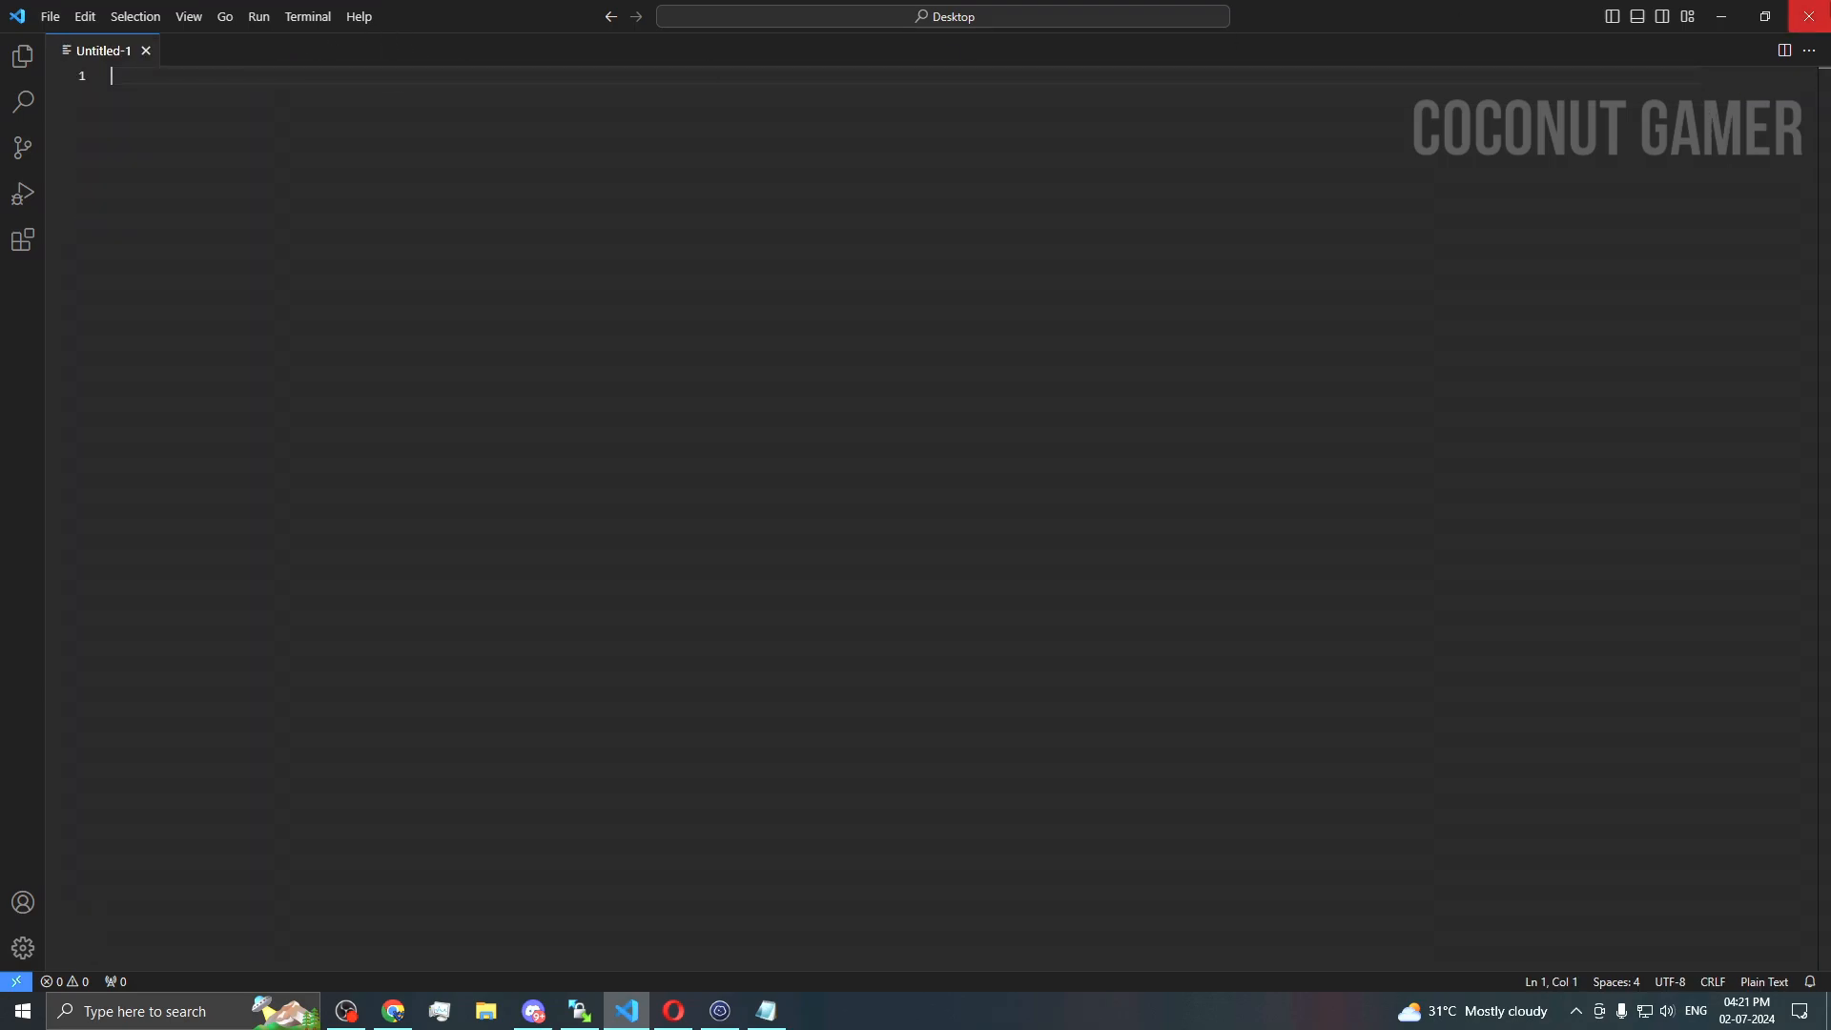
left_click(1734, 12)
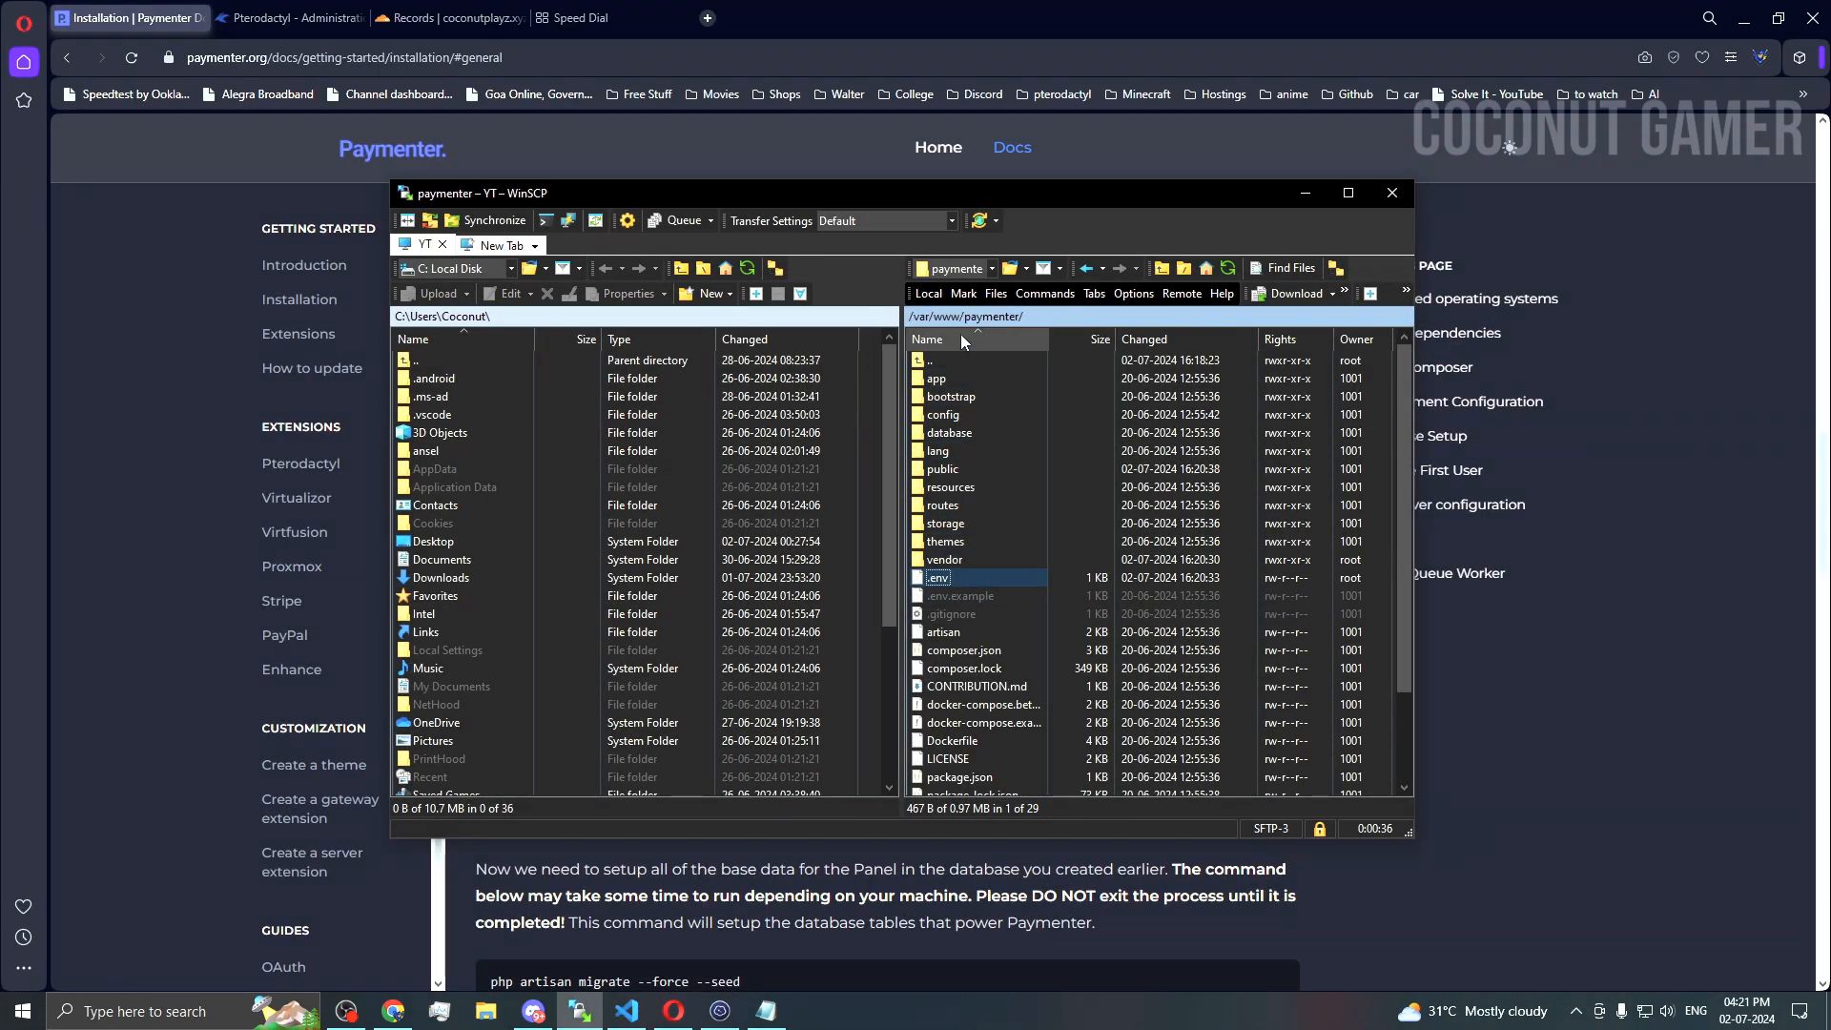
left_click(734, 1018)
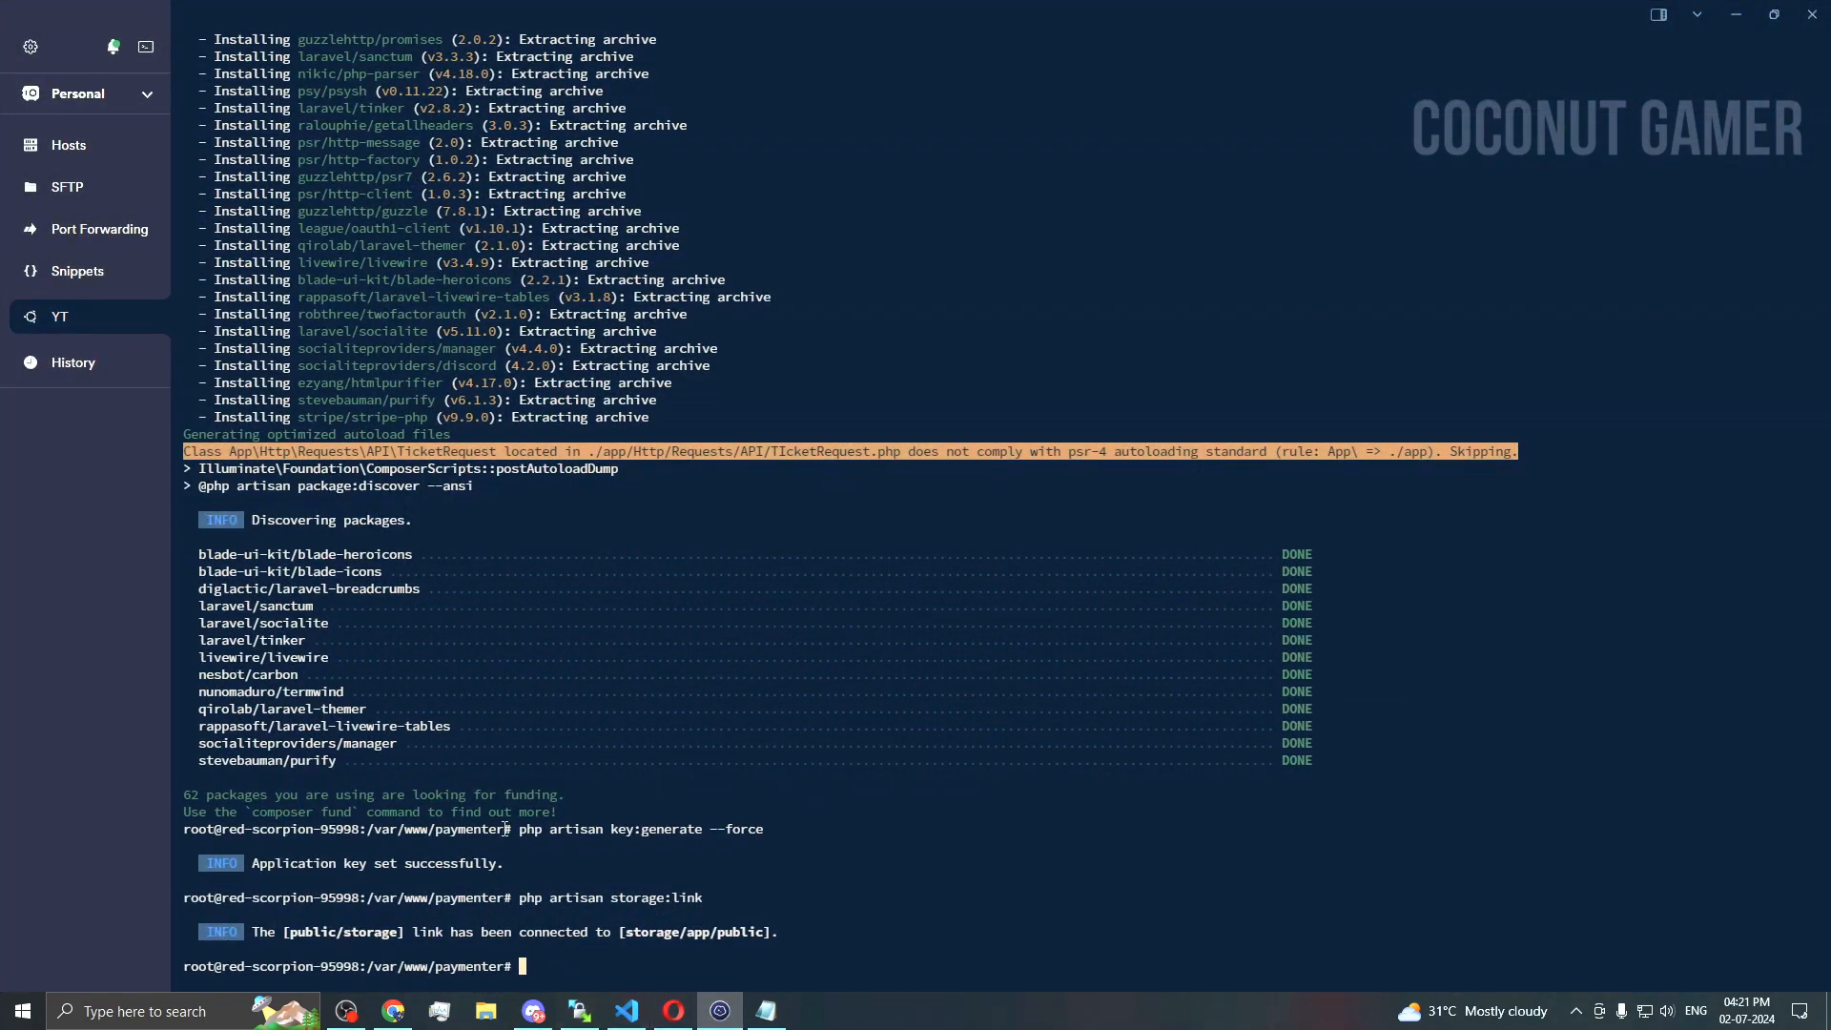
Step: Open the Paymenter .env file in nano, correcting the mistyped file name
left_click_drag(505, 829, 368, 833)
left_click(977, 896)
type("nano .enc")
key("BackSpace")
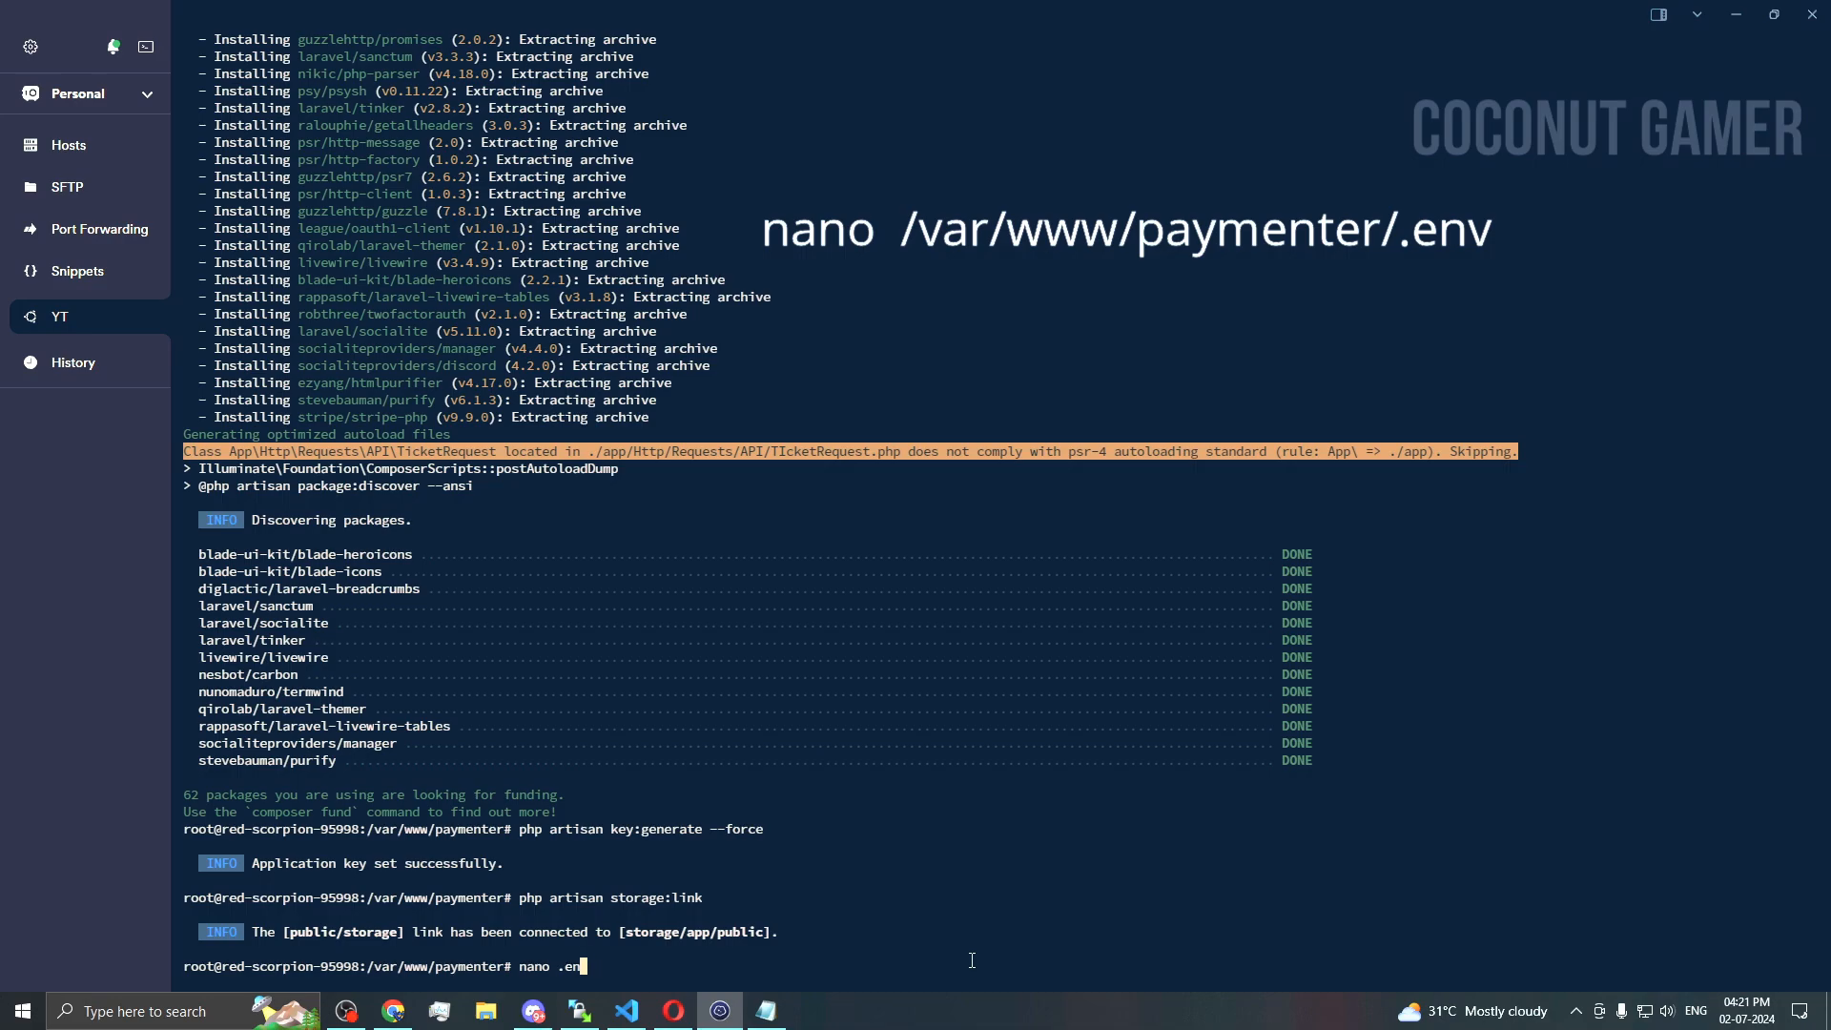
type("v")
key("Return")
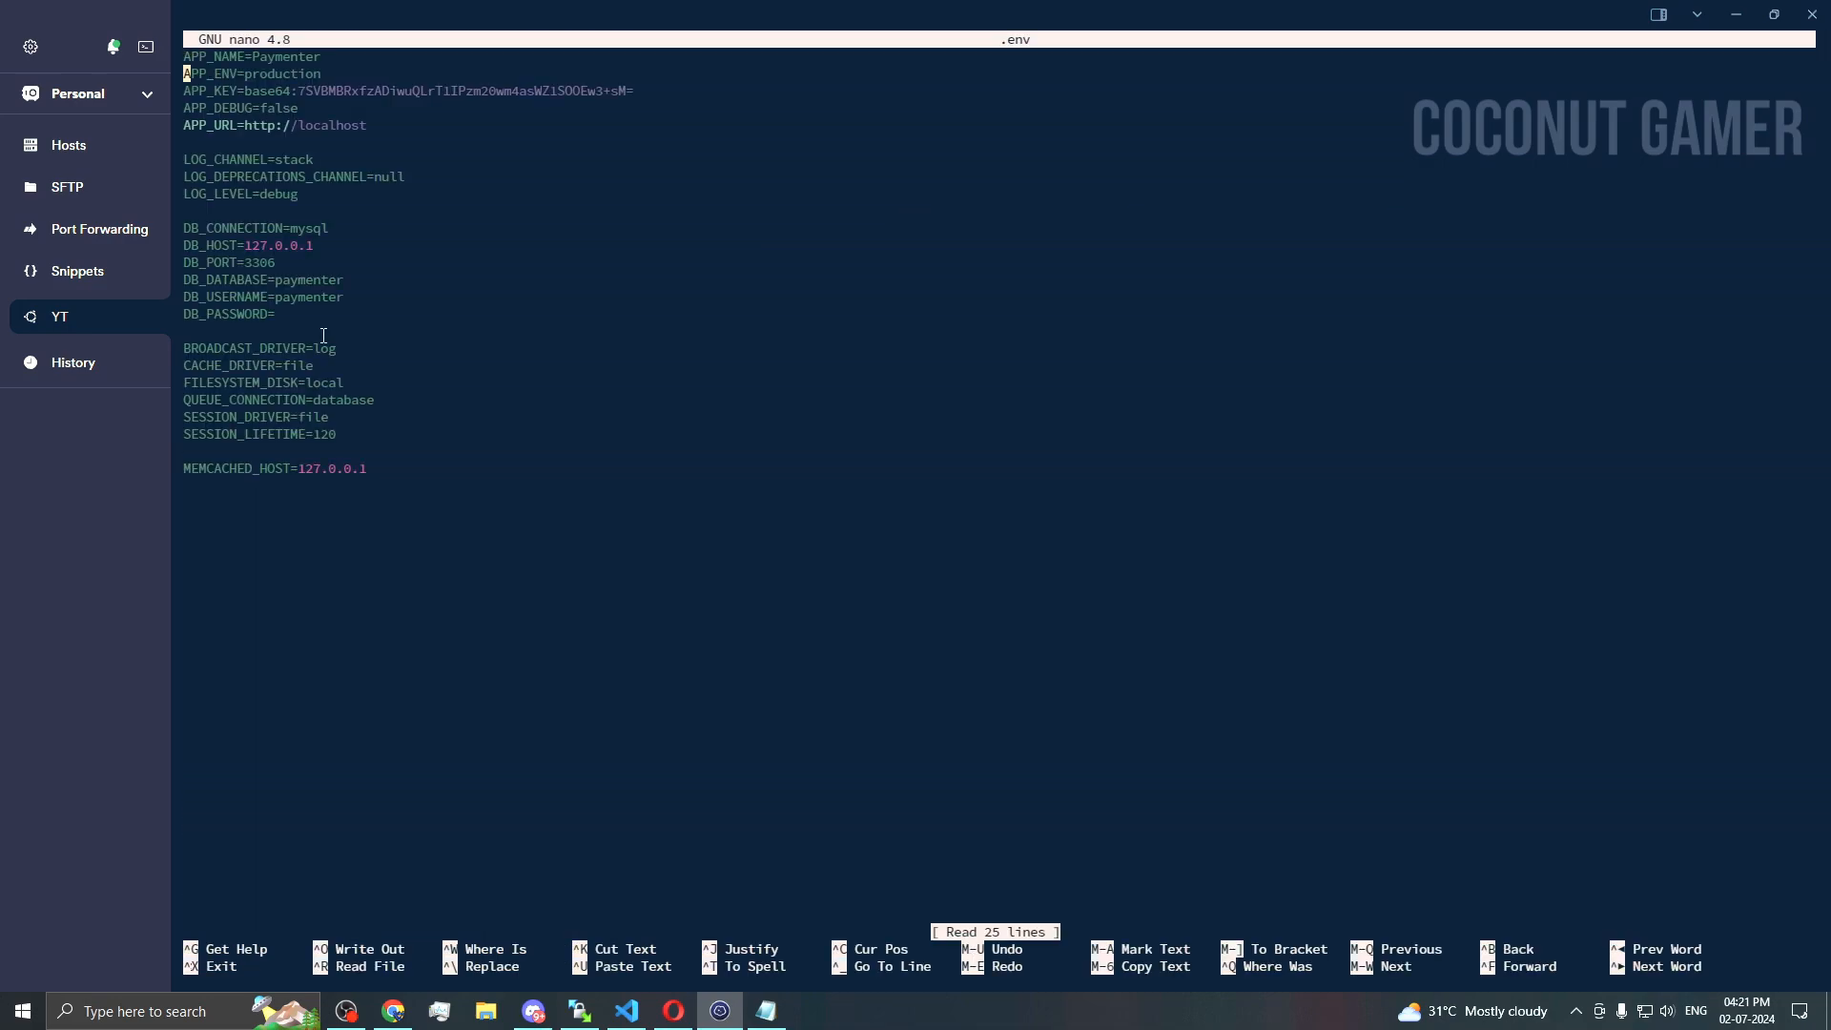
Step: Enter the database password from the notes on the DB_PASSWORD line, then save and exit nano
key("Down")
key("Down")
key("Down")
key("Down")
key("Down")
key("Down")
key("Down")
key("Down")
key("Down")
key("Down")
key("Down")
key("Down")
key("Down")
key("Down")
key("Down")
key("Down")
key("Down")
key("Up")
key("Up")
key("Right")
key("Right")
key("Right")
key("Right")
key("Right")
key("Right")
key("Right")
key("Right")
key("Right")
key("Right")
key("Right")
key("Right")
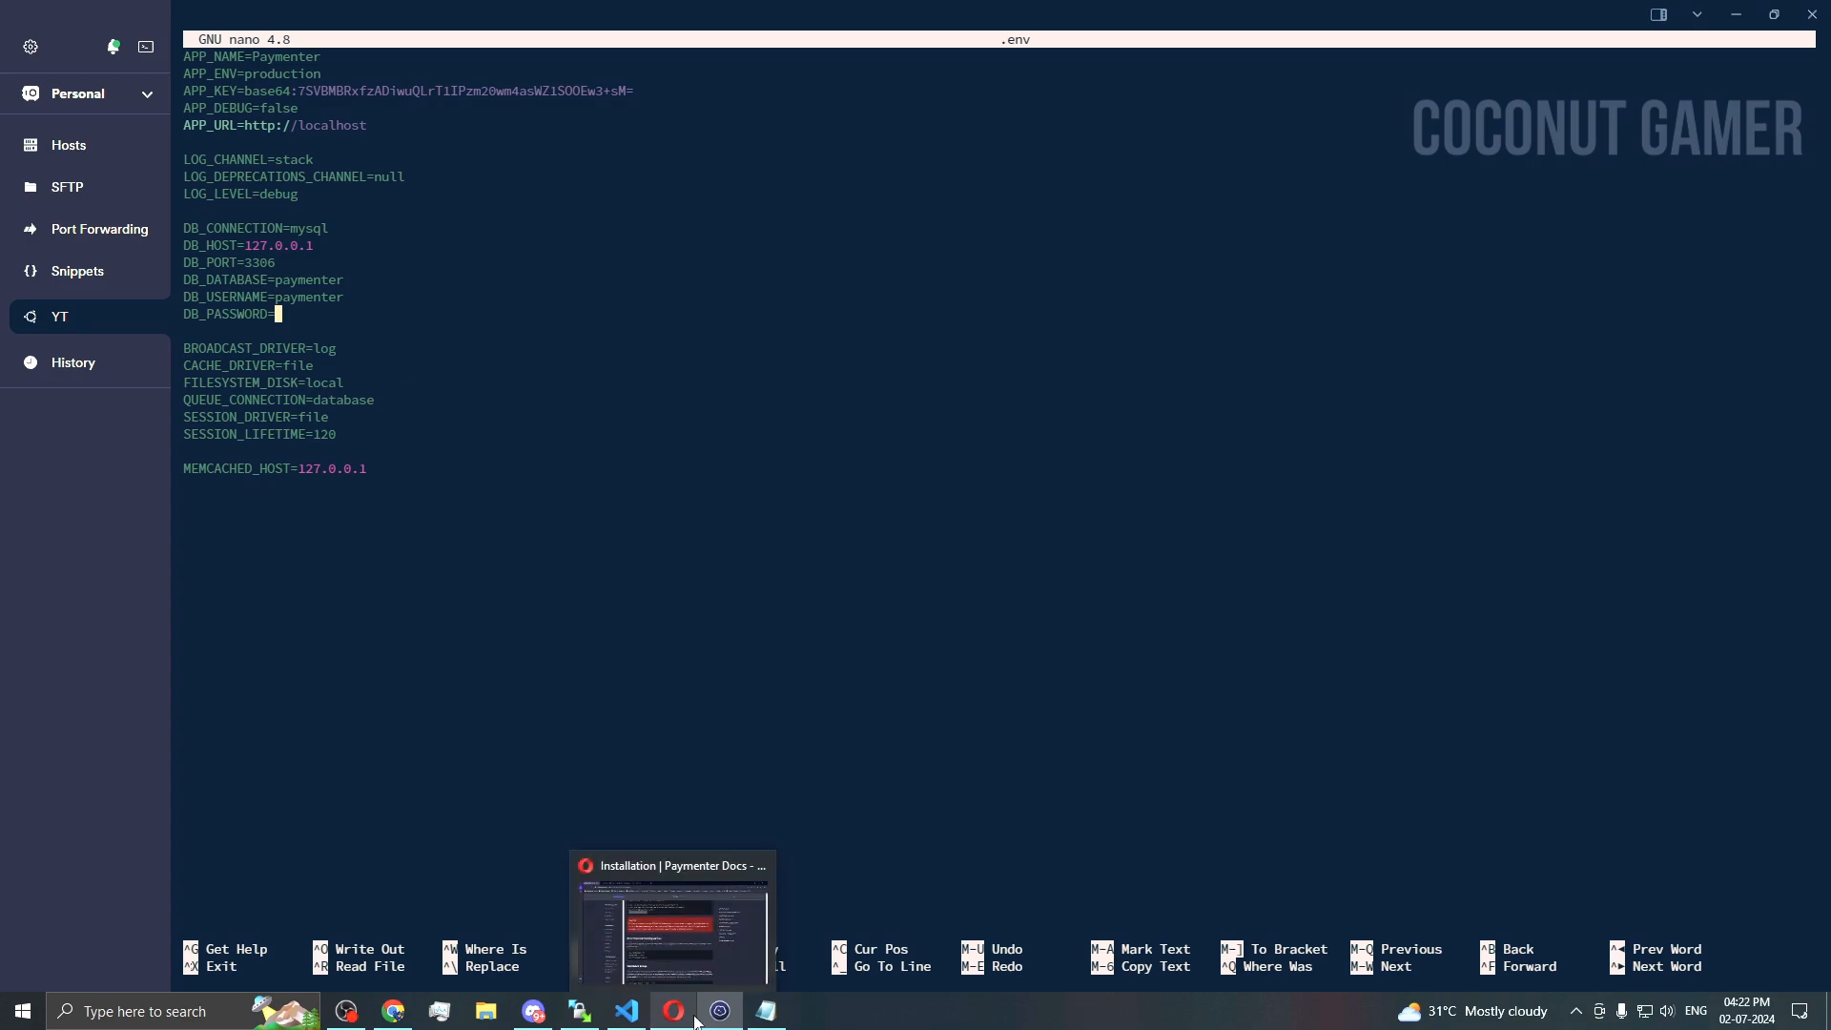
left_click(756, 1018)
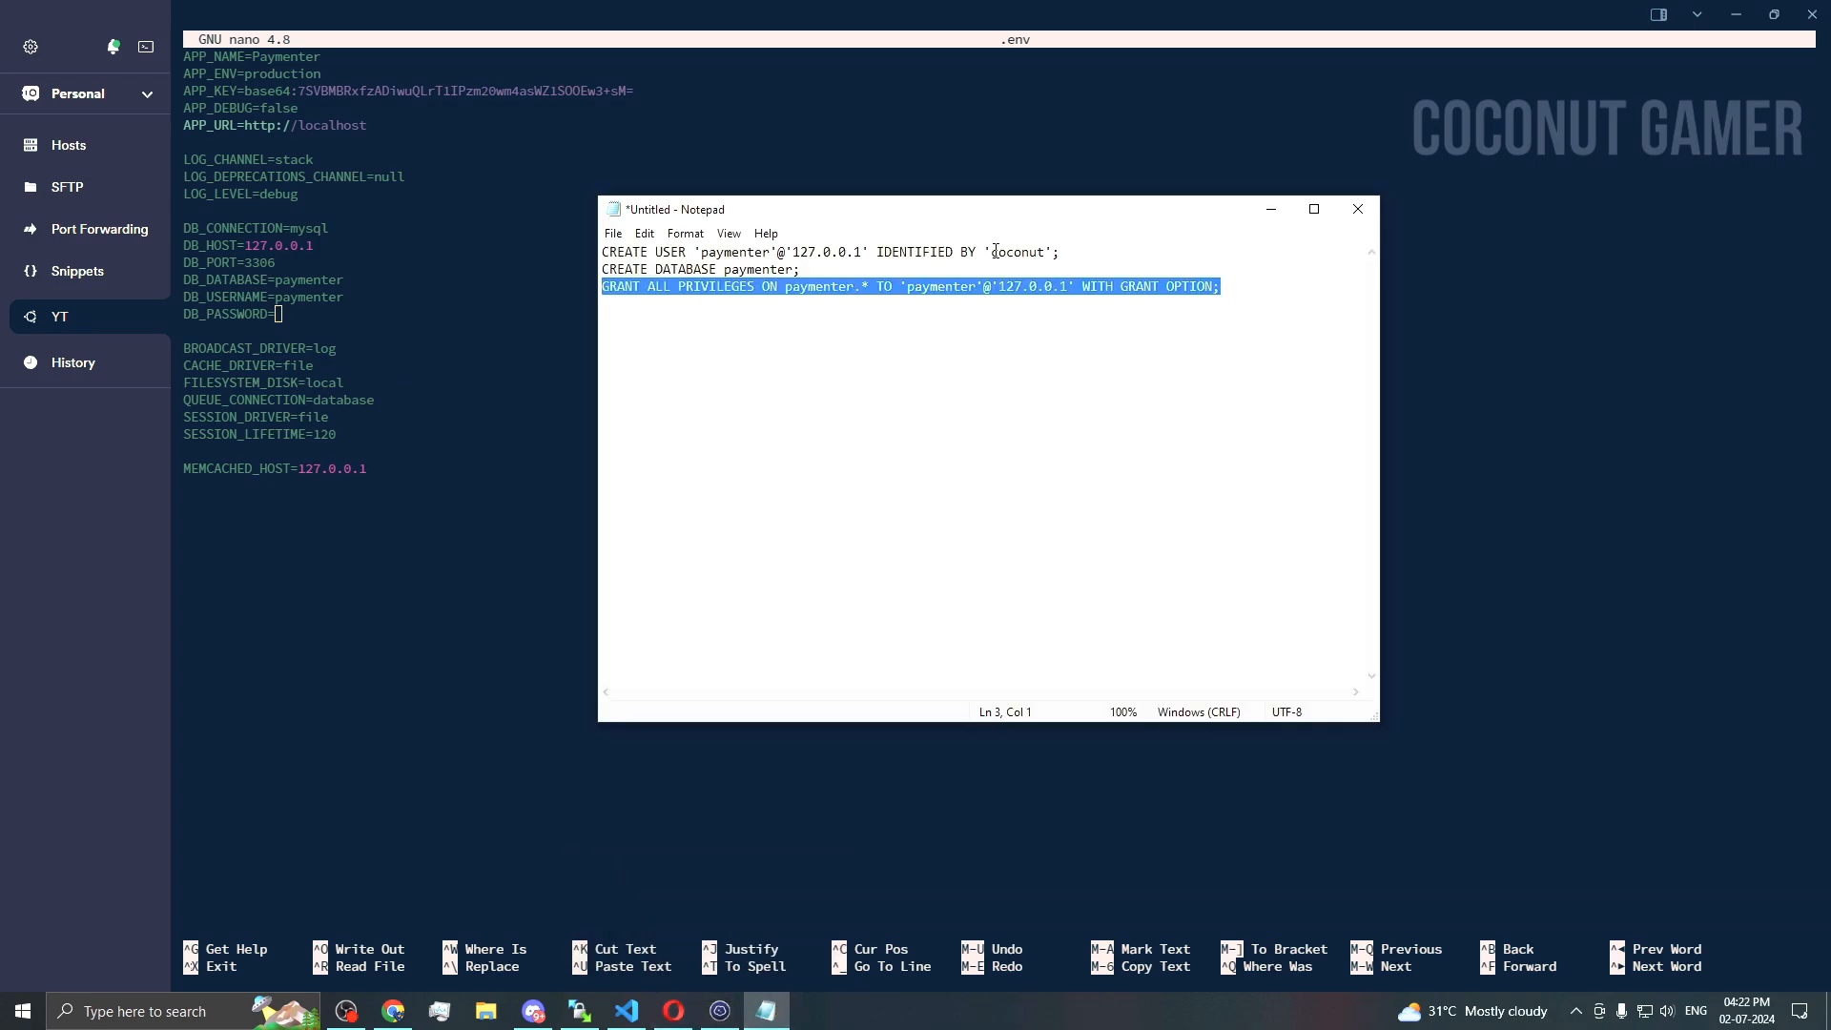
left_click(340, 313)
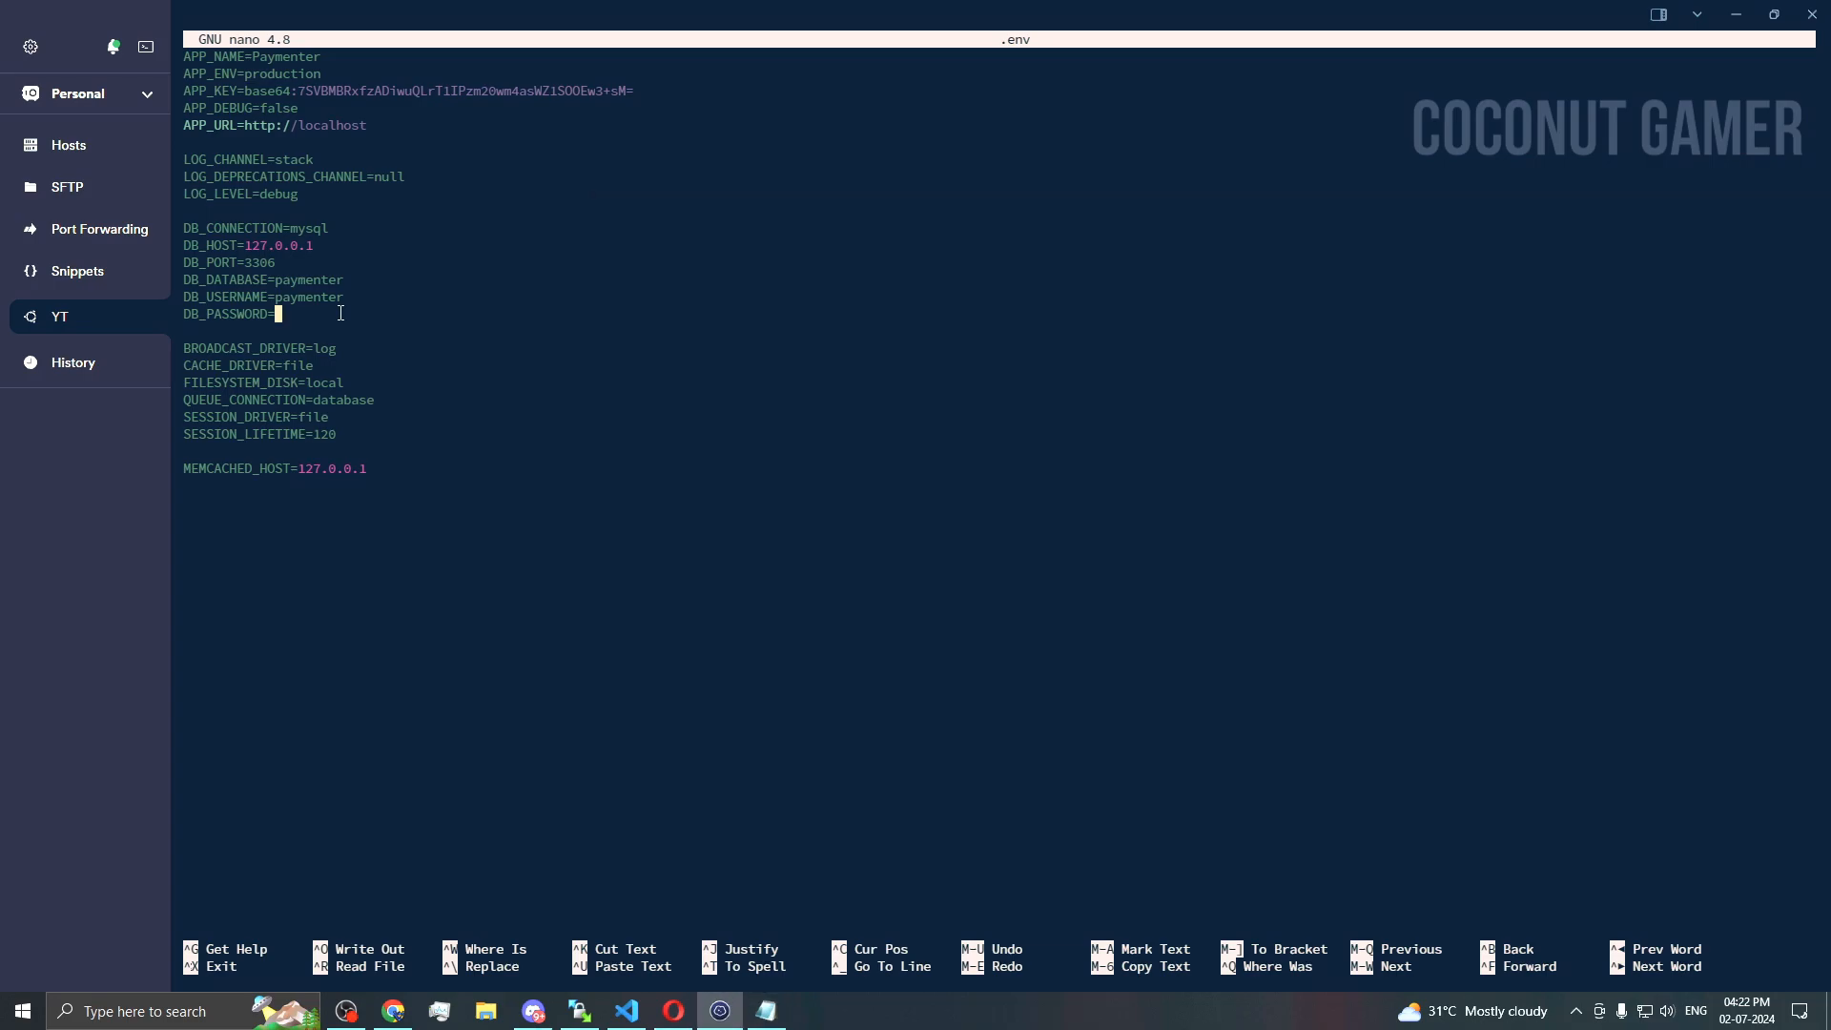
key("ctrl+o")
key("Return")
key("ctrl+x")
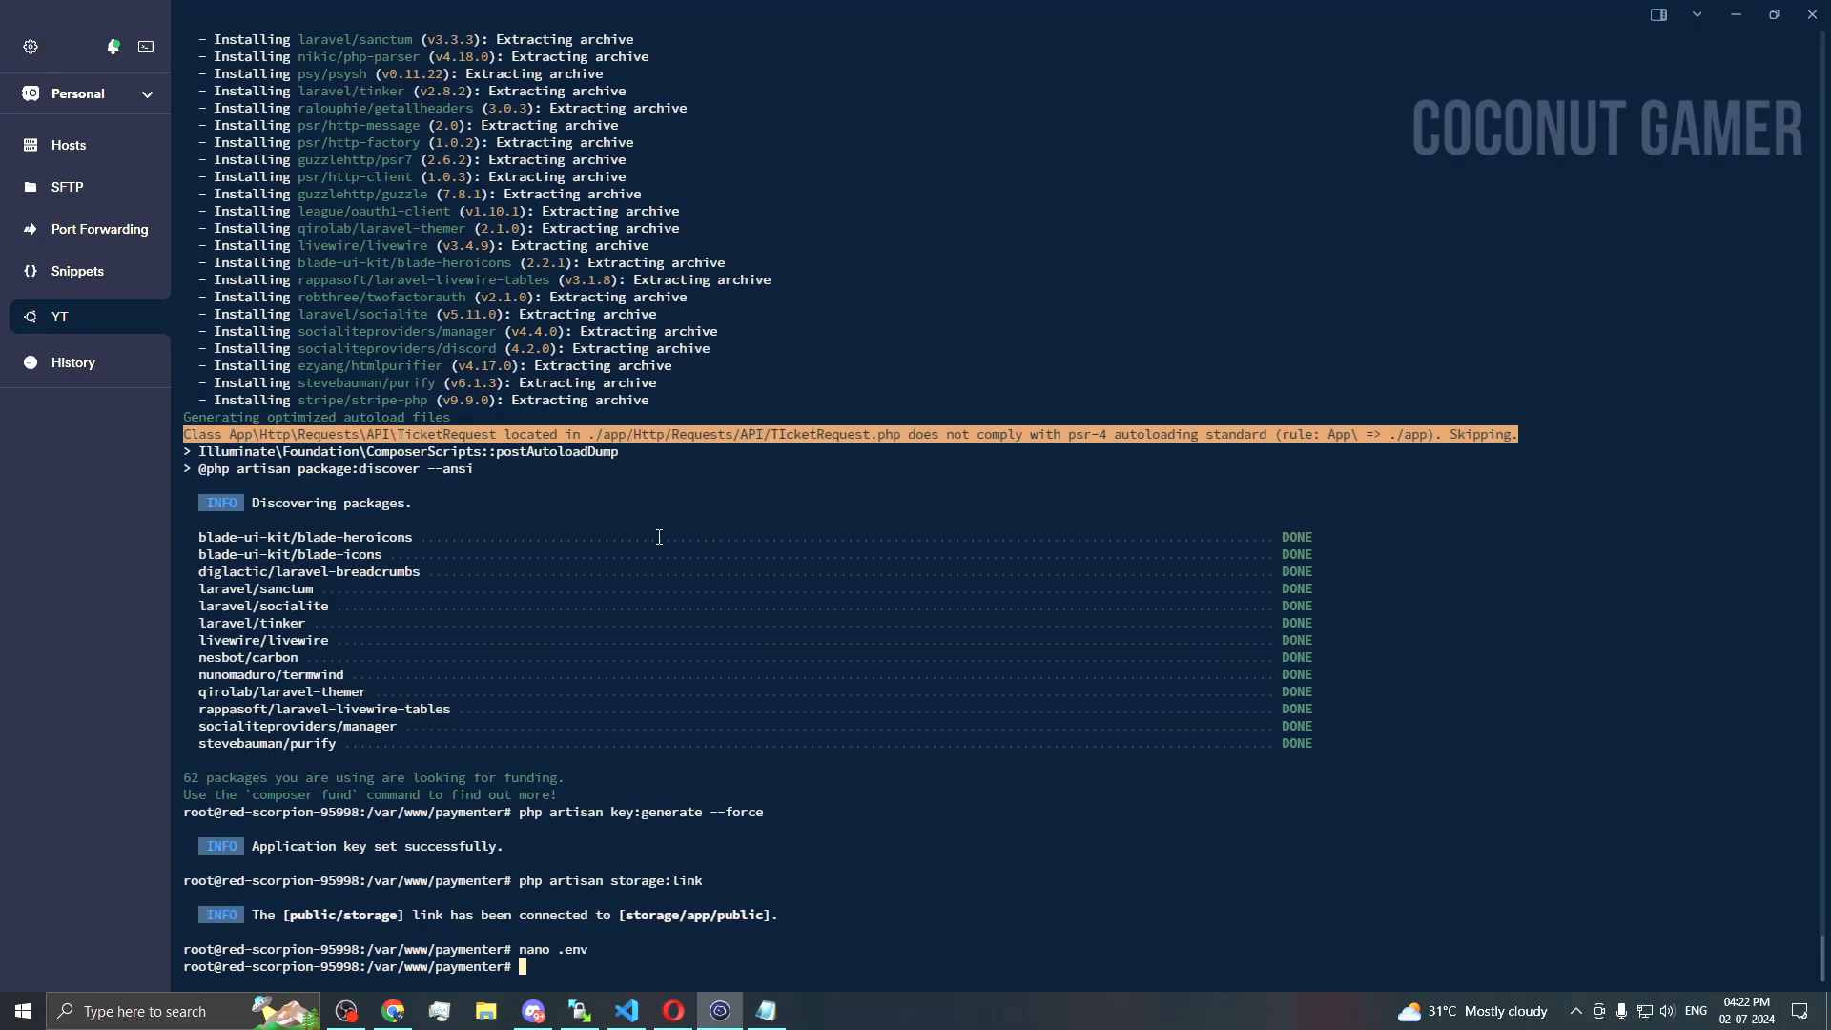
Step: Copy 'php artisan migrate --force --seed' from the docs and run it on the server
left_click(772, 1016)
left_click(767, 1012)
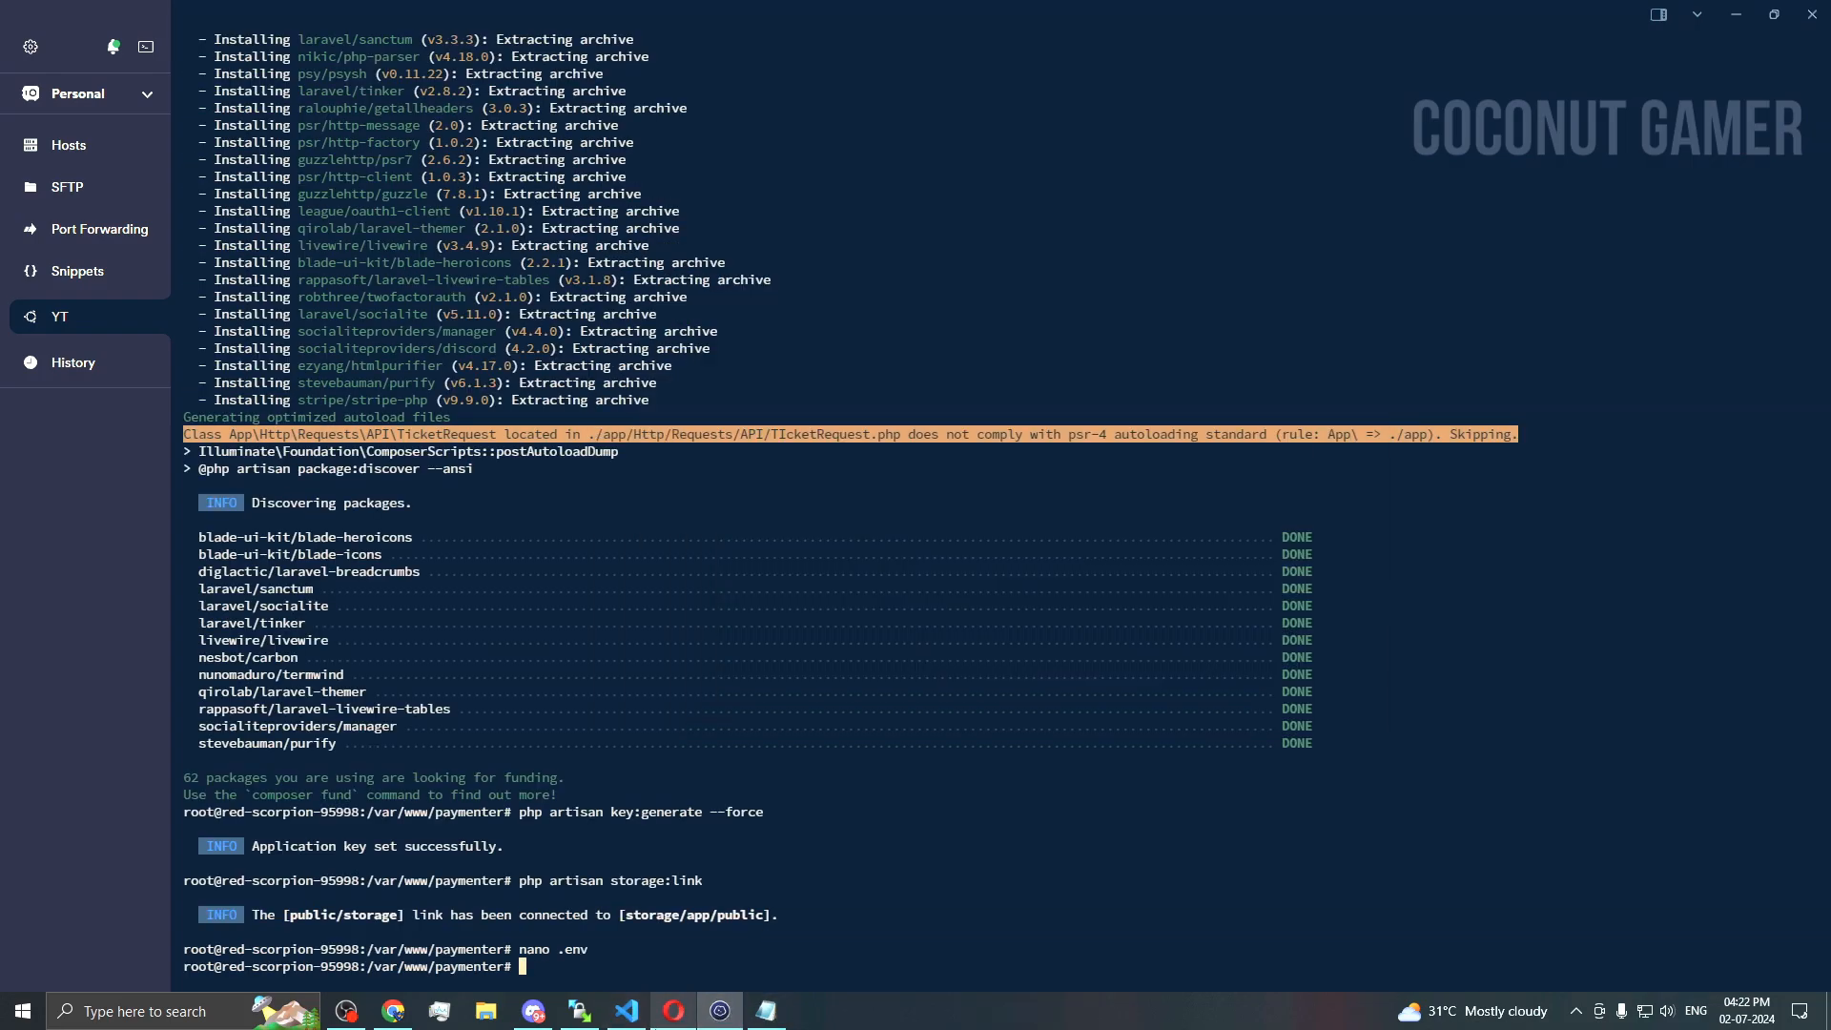
left_click(673, 1011)
scroll(804, 722, "down", 2)
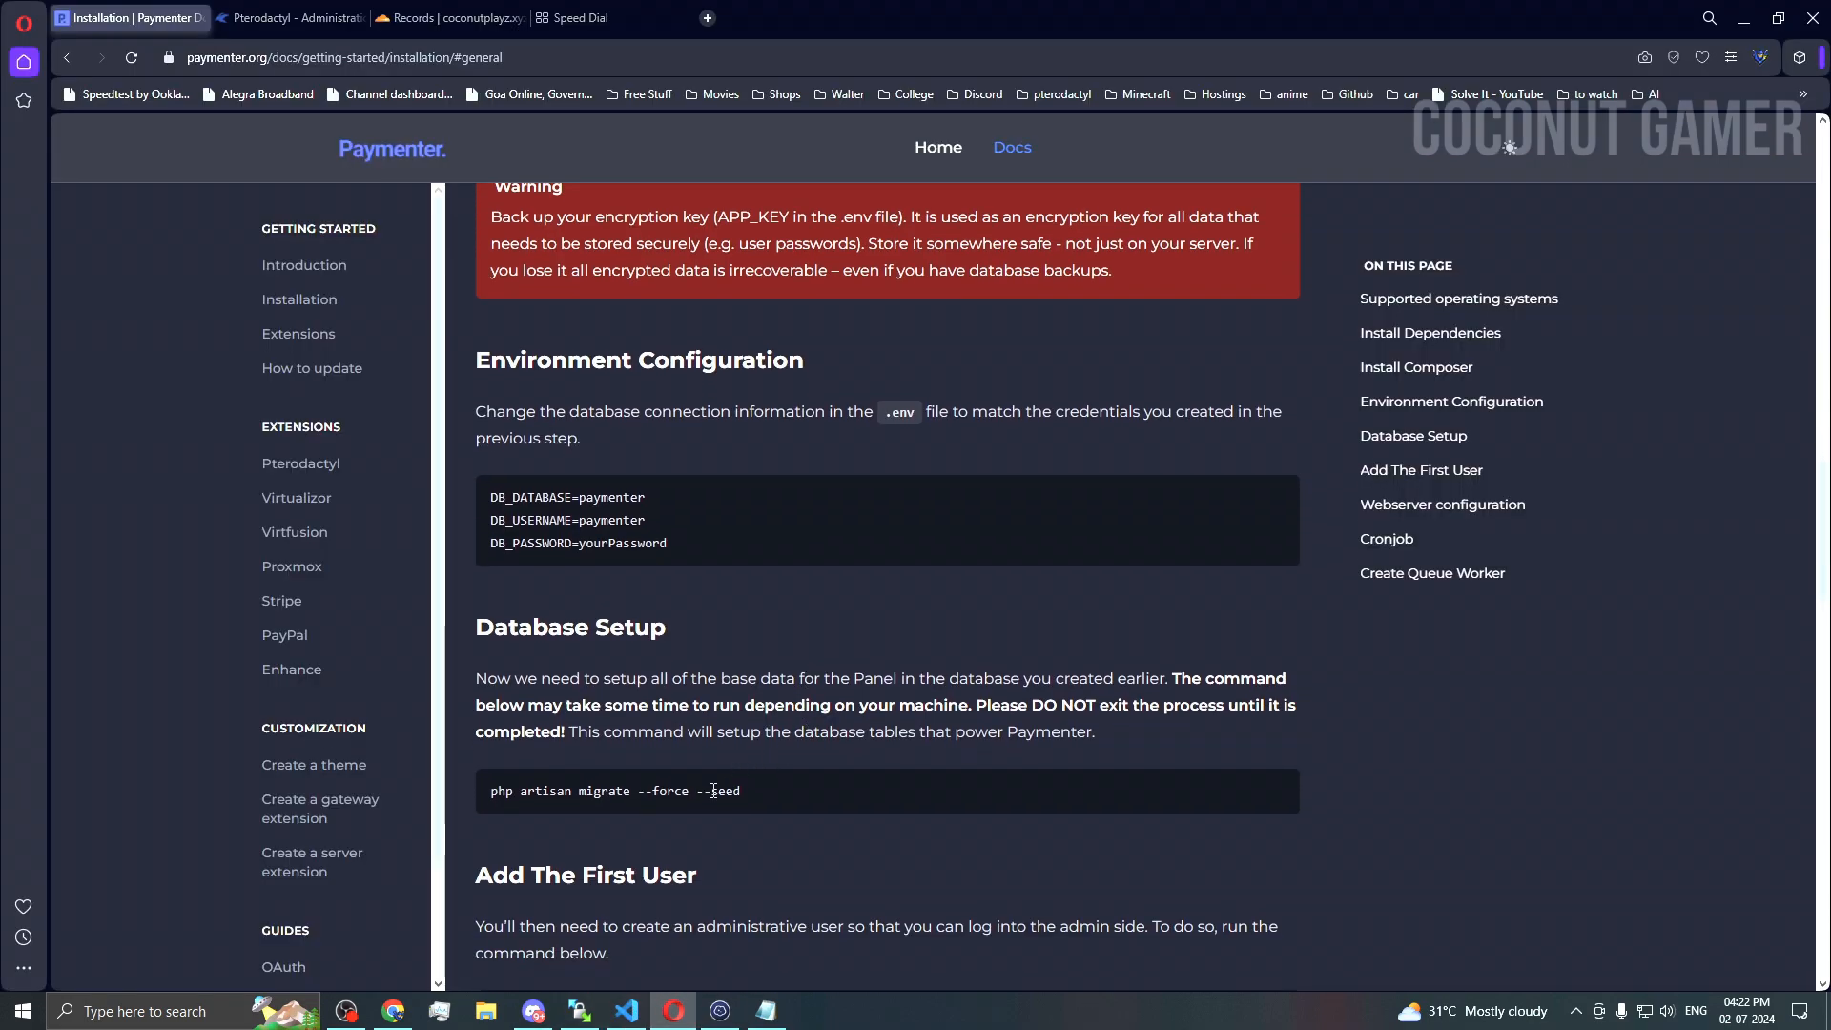
triple_click(815, 809)
left_click(719, 1010)
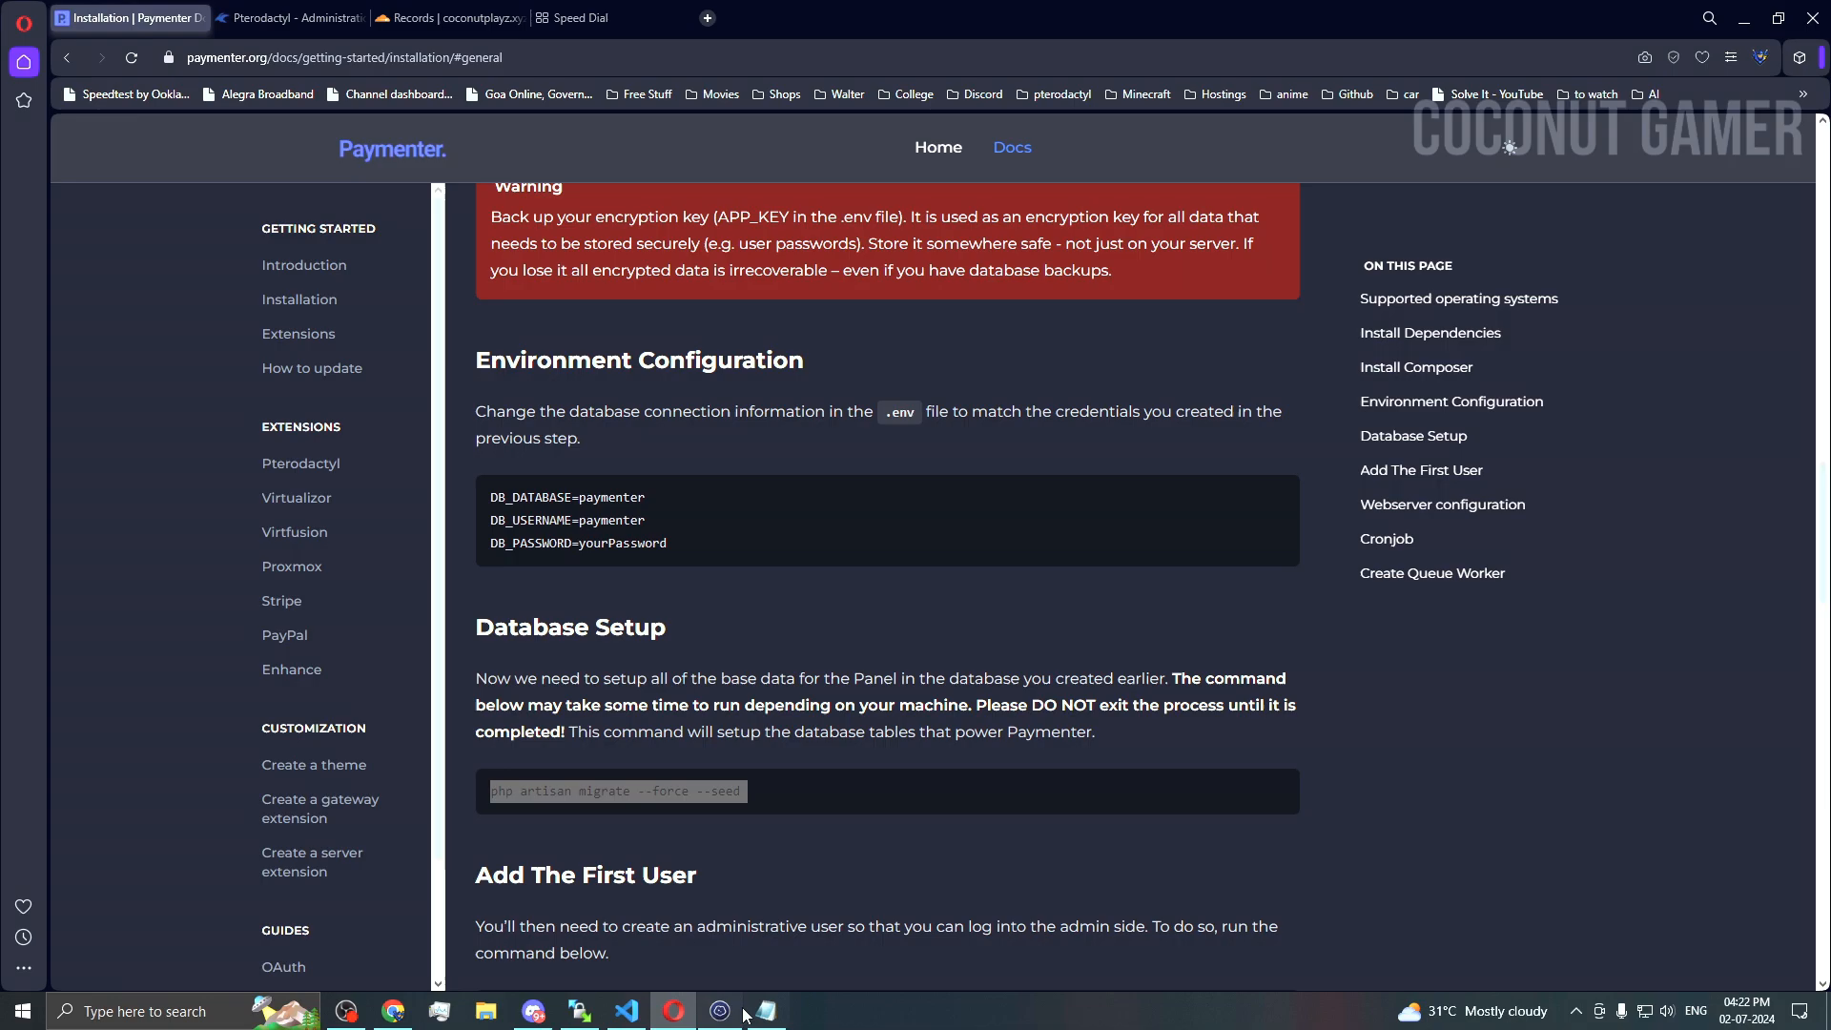
key("ctrl+v")
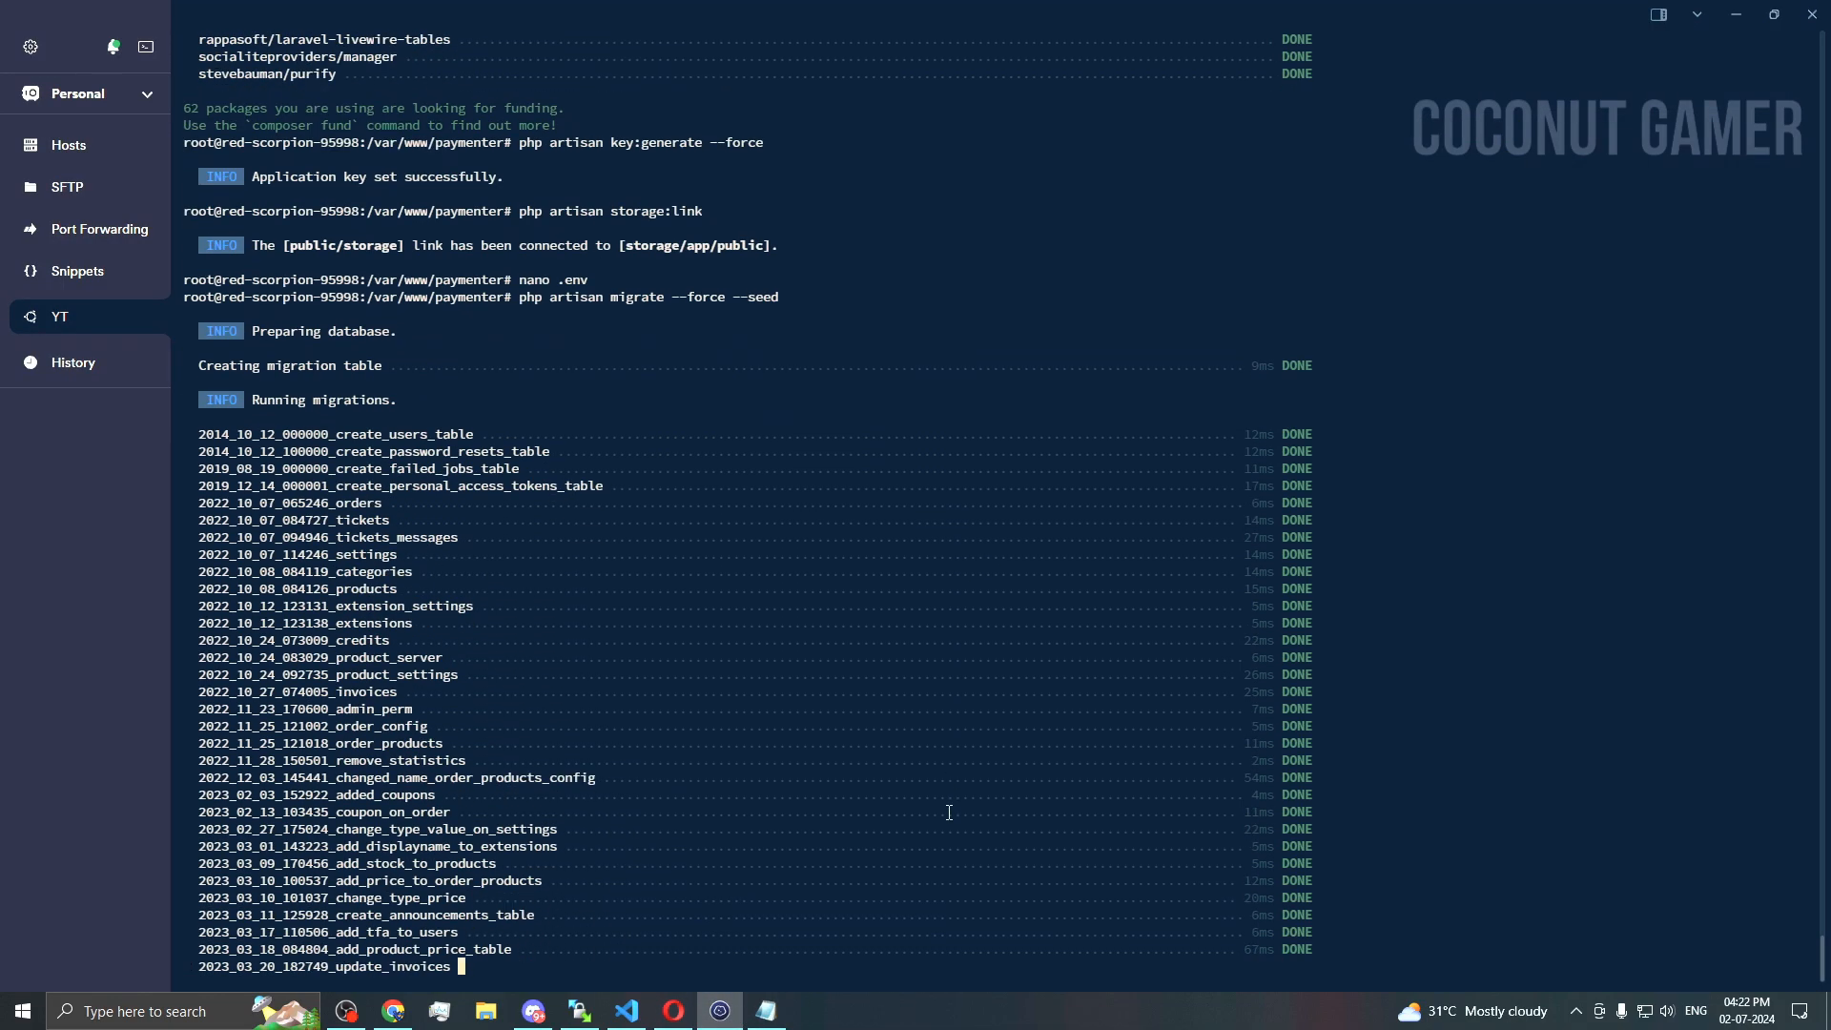
Step: Copy the 'php artisan p:user:create' command from the docs' Add The First User section
key("alt+Tab")
scroll(855, 822, "down", 1)
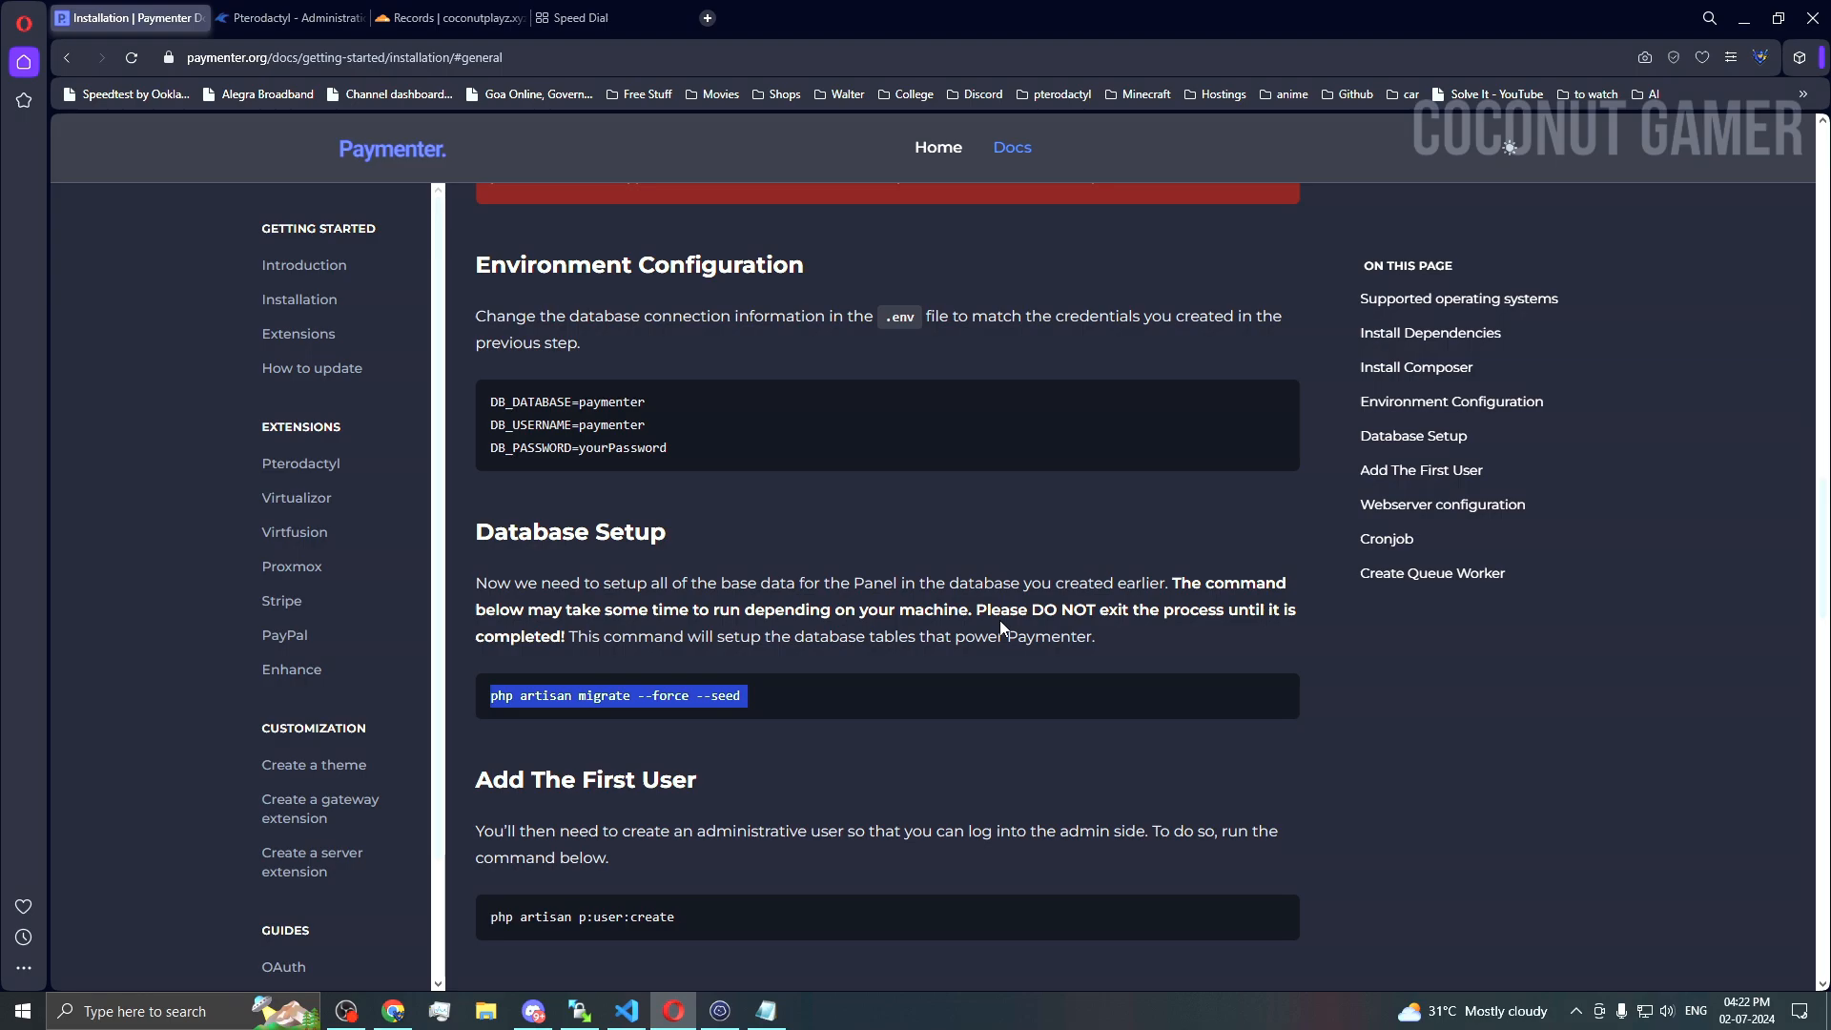
scroll(999, 620, "down", 2)
triple_click(635, 726)
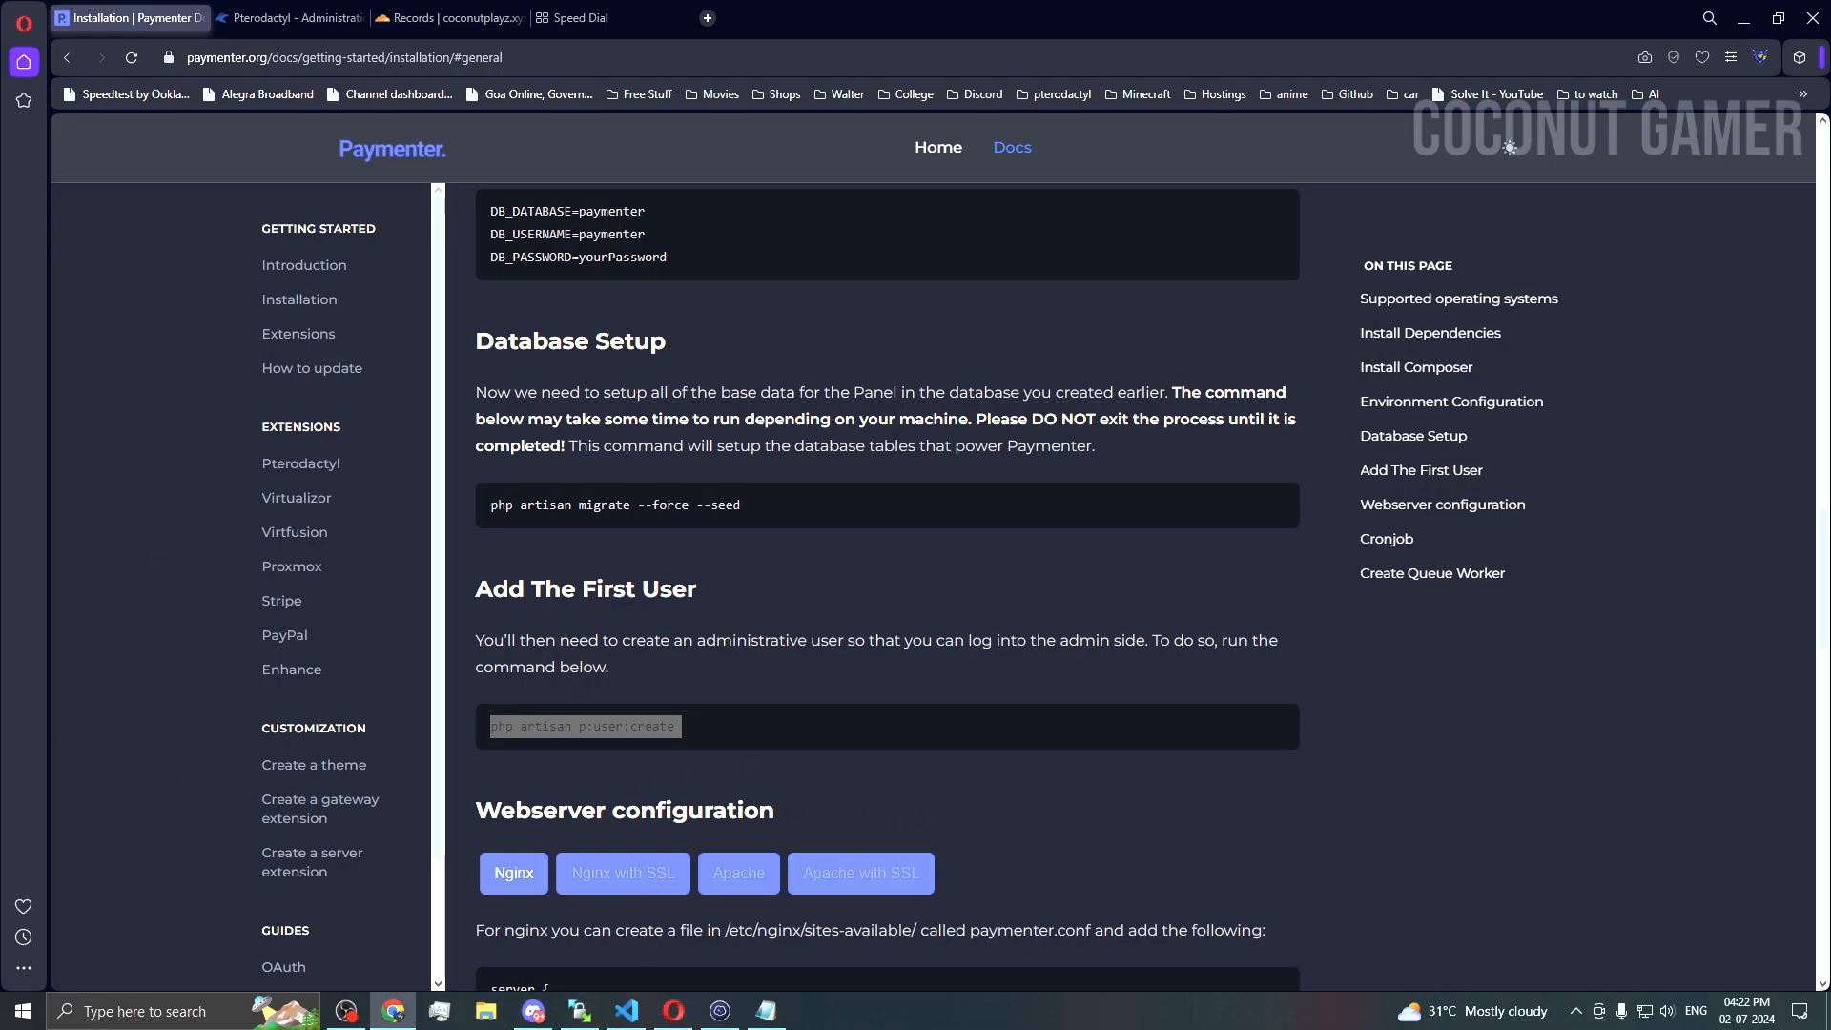
left_click(1103, 672)
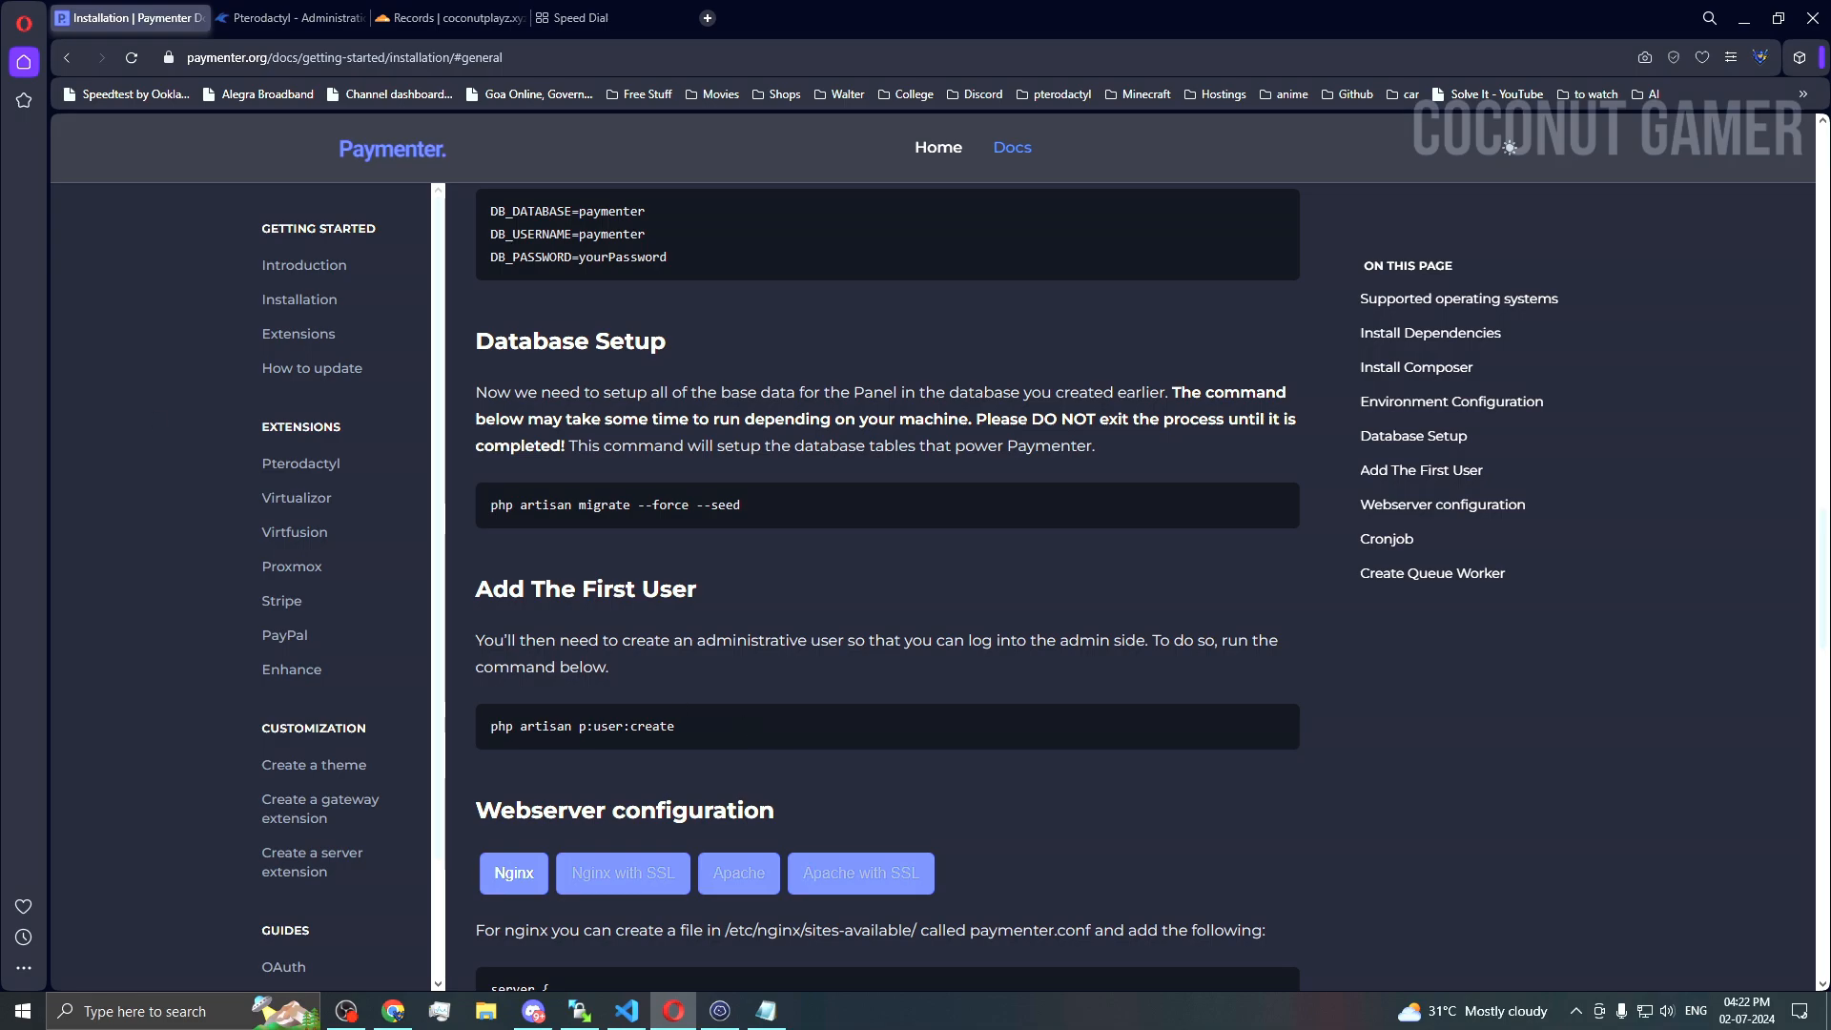
key("alt+Tab")
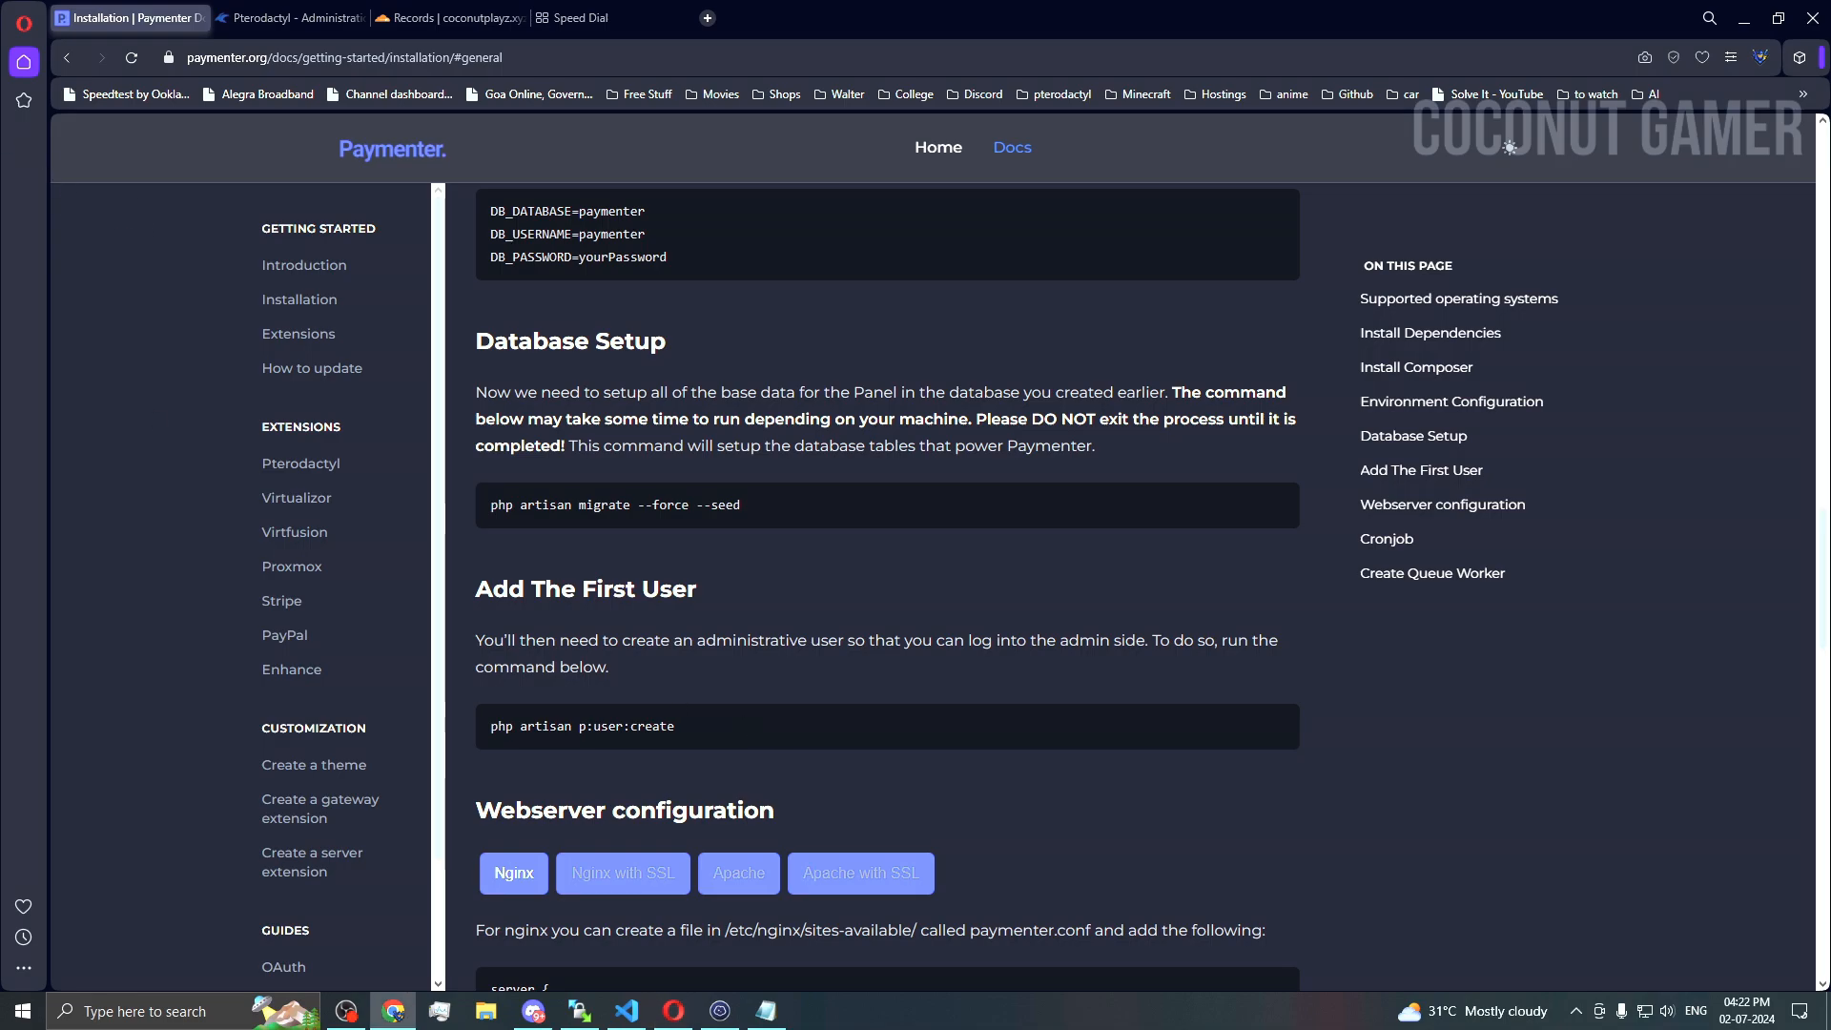
Step: Run php artisan p:user:create and submit the new user's e-mail address and password
left_click(720, 1011)
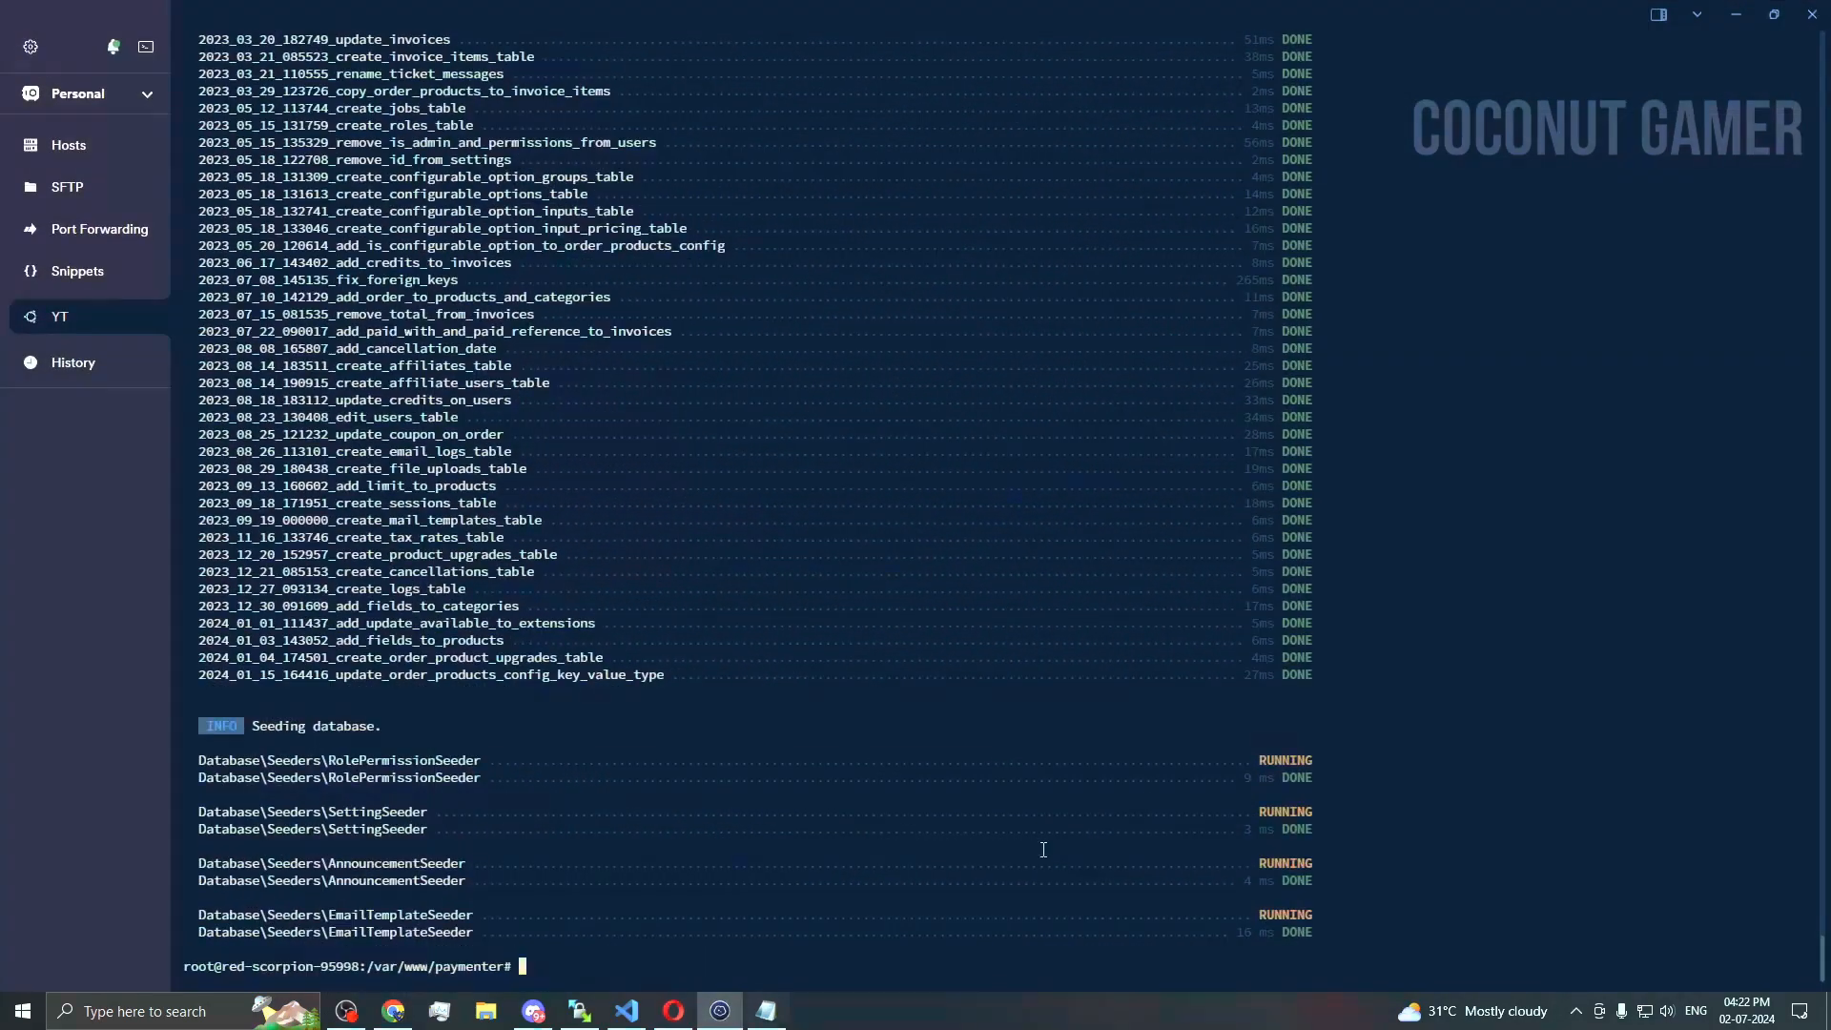
key("ctrl+v")
key("Return")
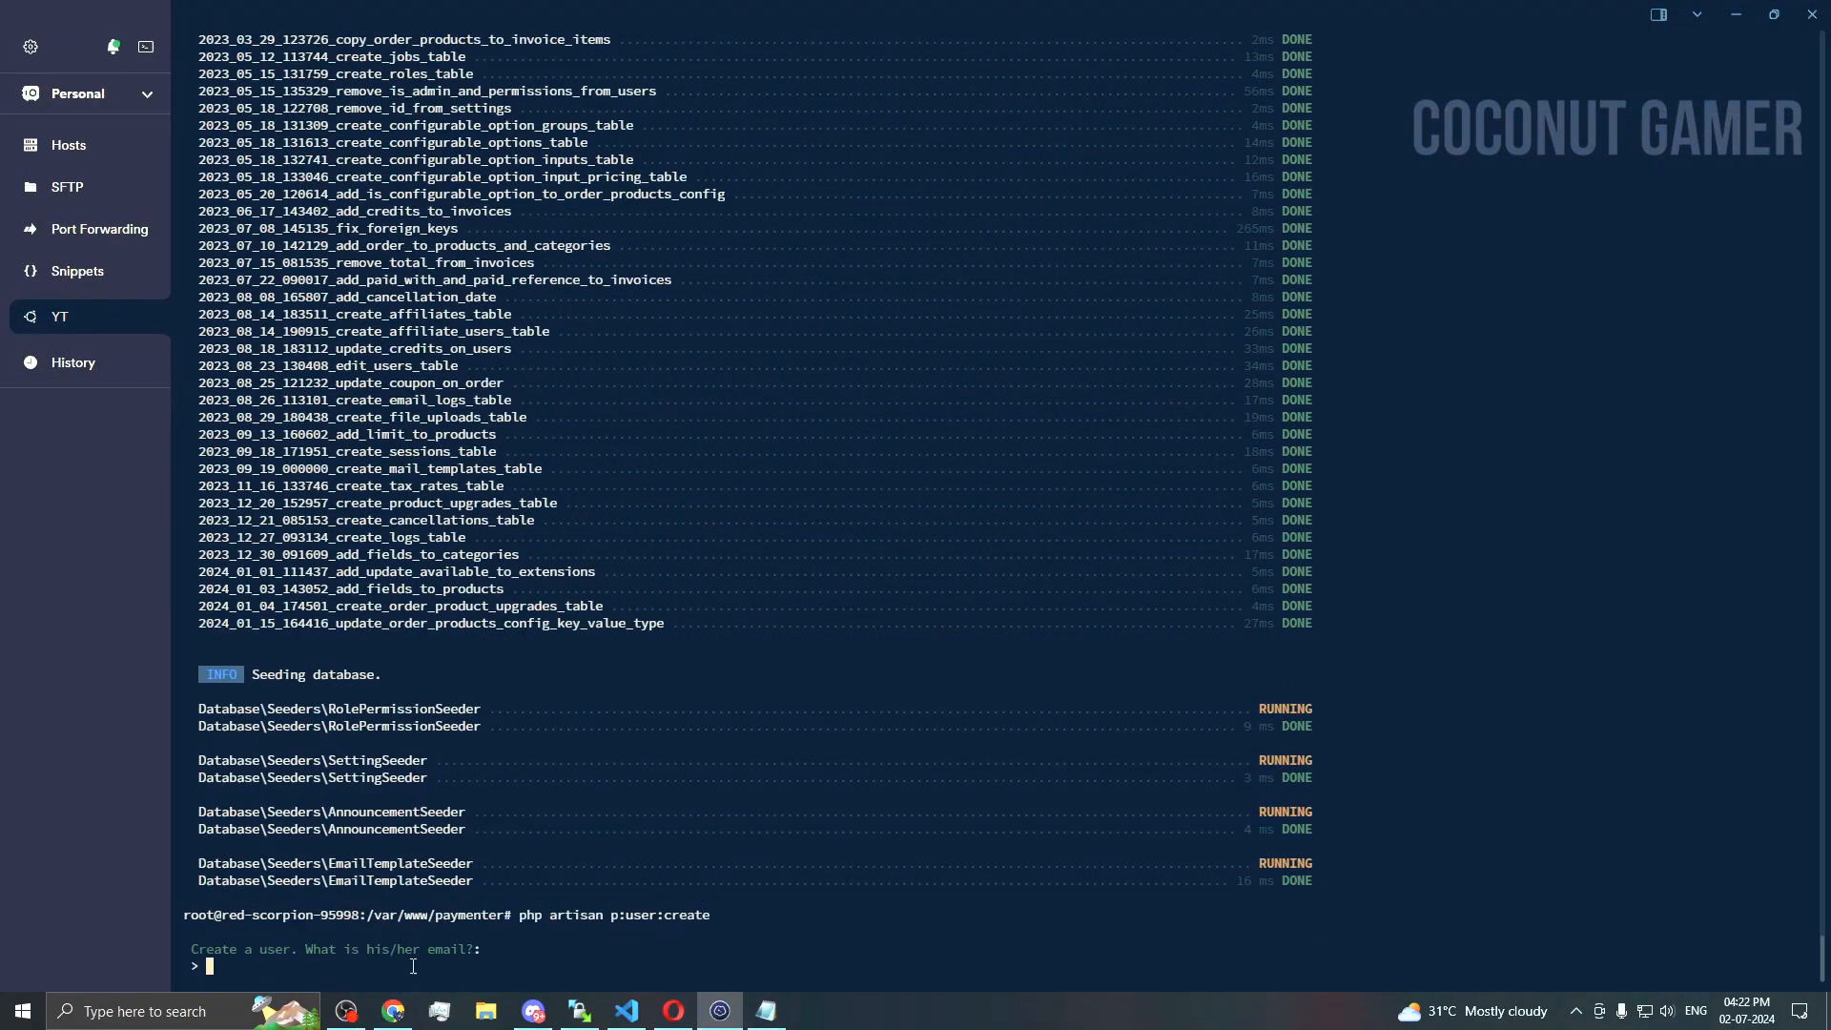
left_click(393, 1011)
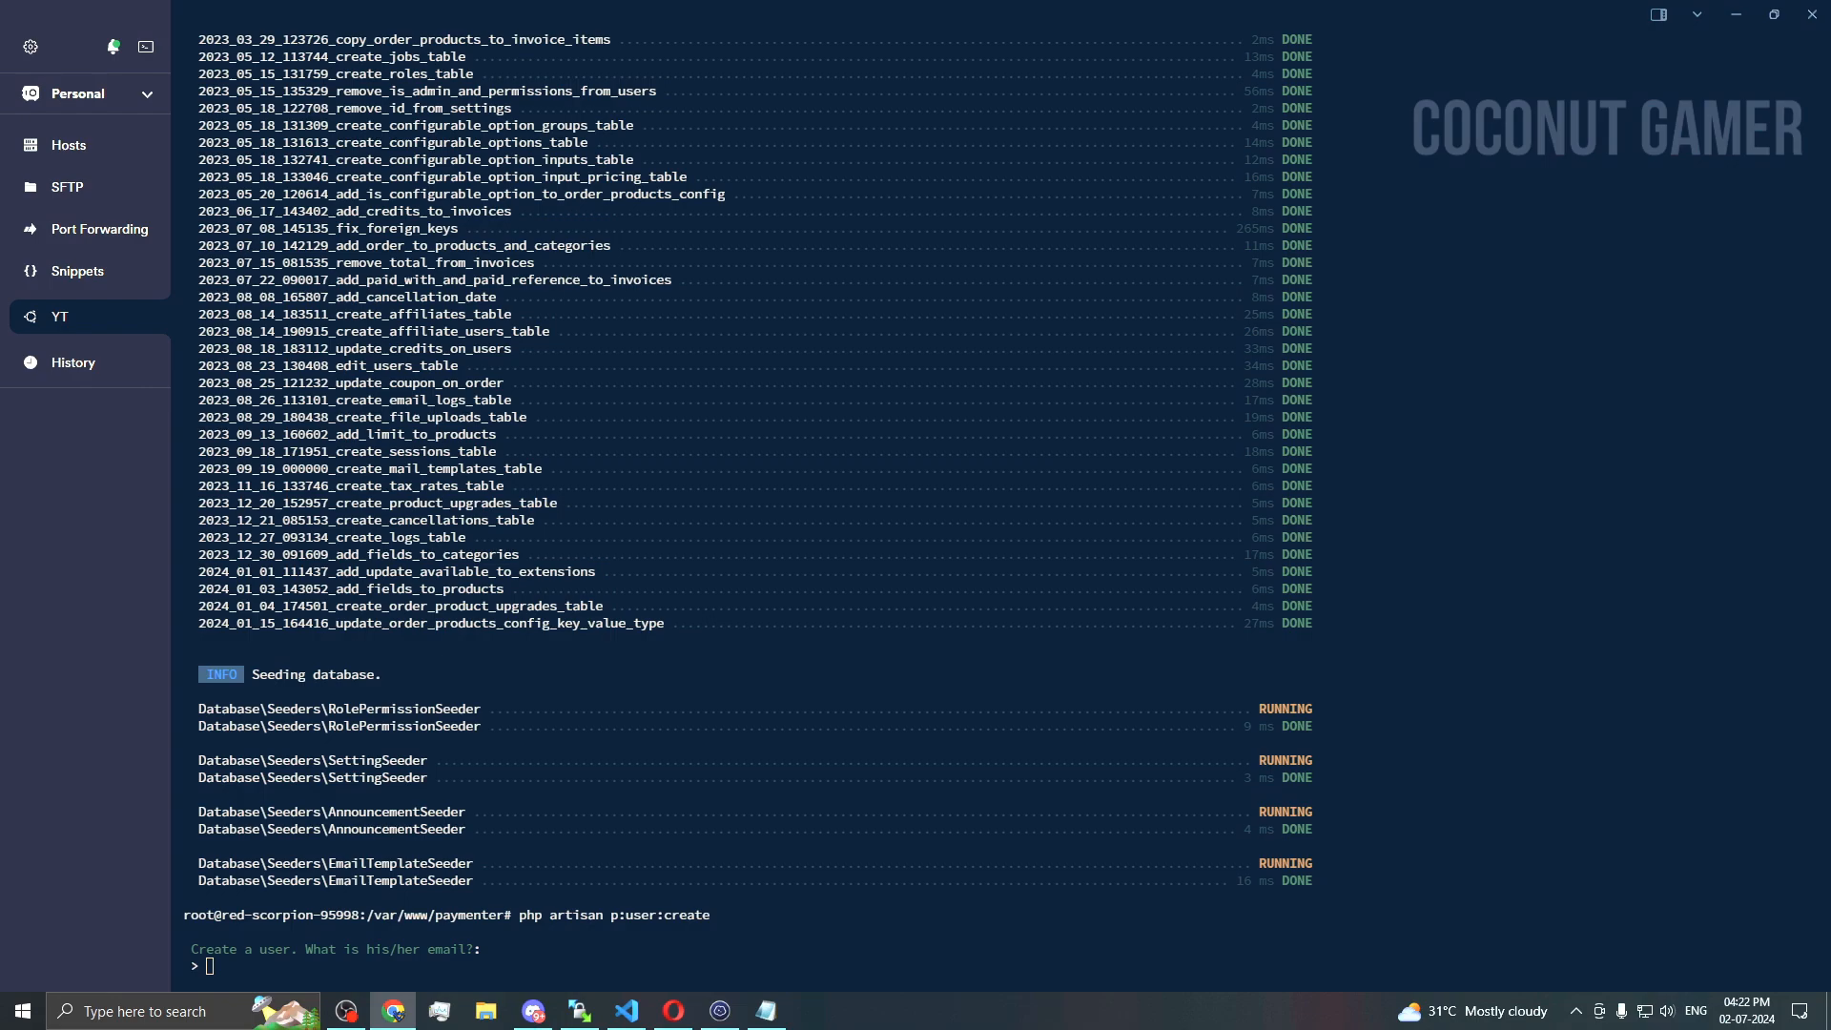
left_click(1405, 695)
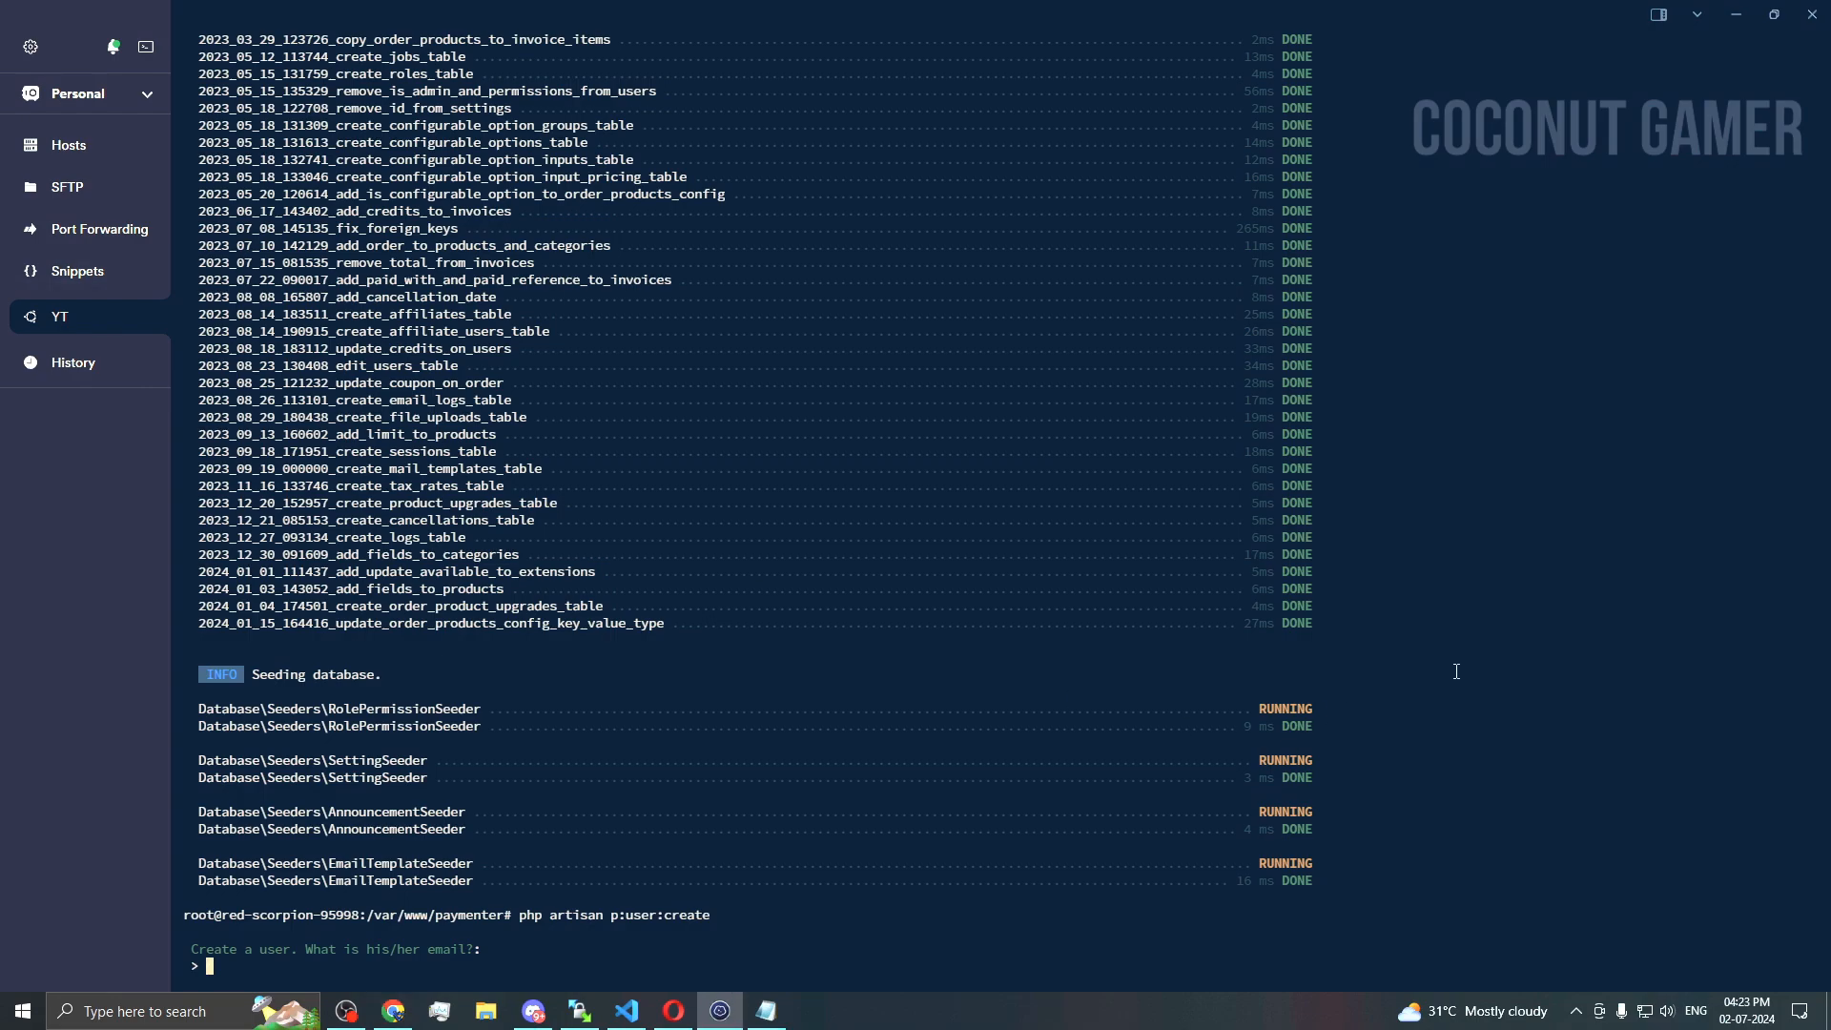
key("ctrl+v")
key("Return")
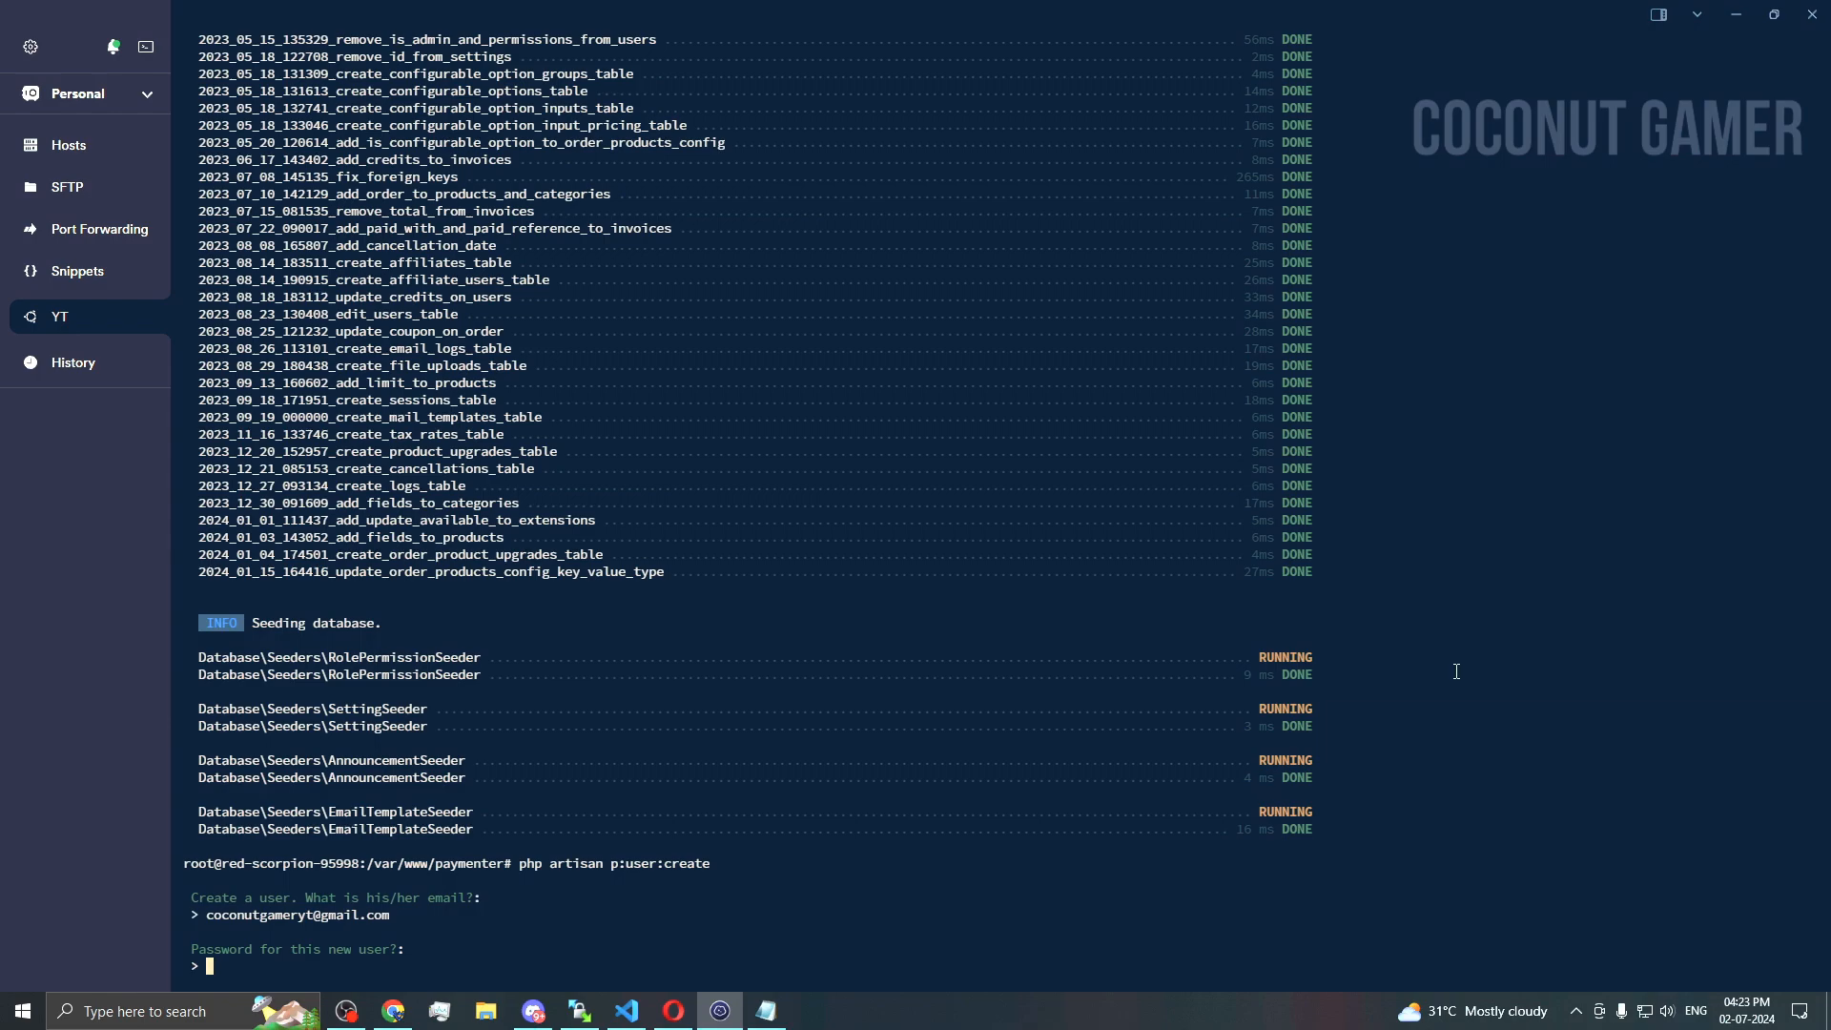
key("Return")
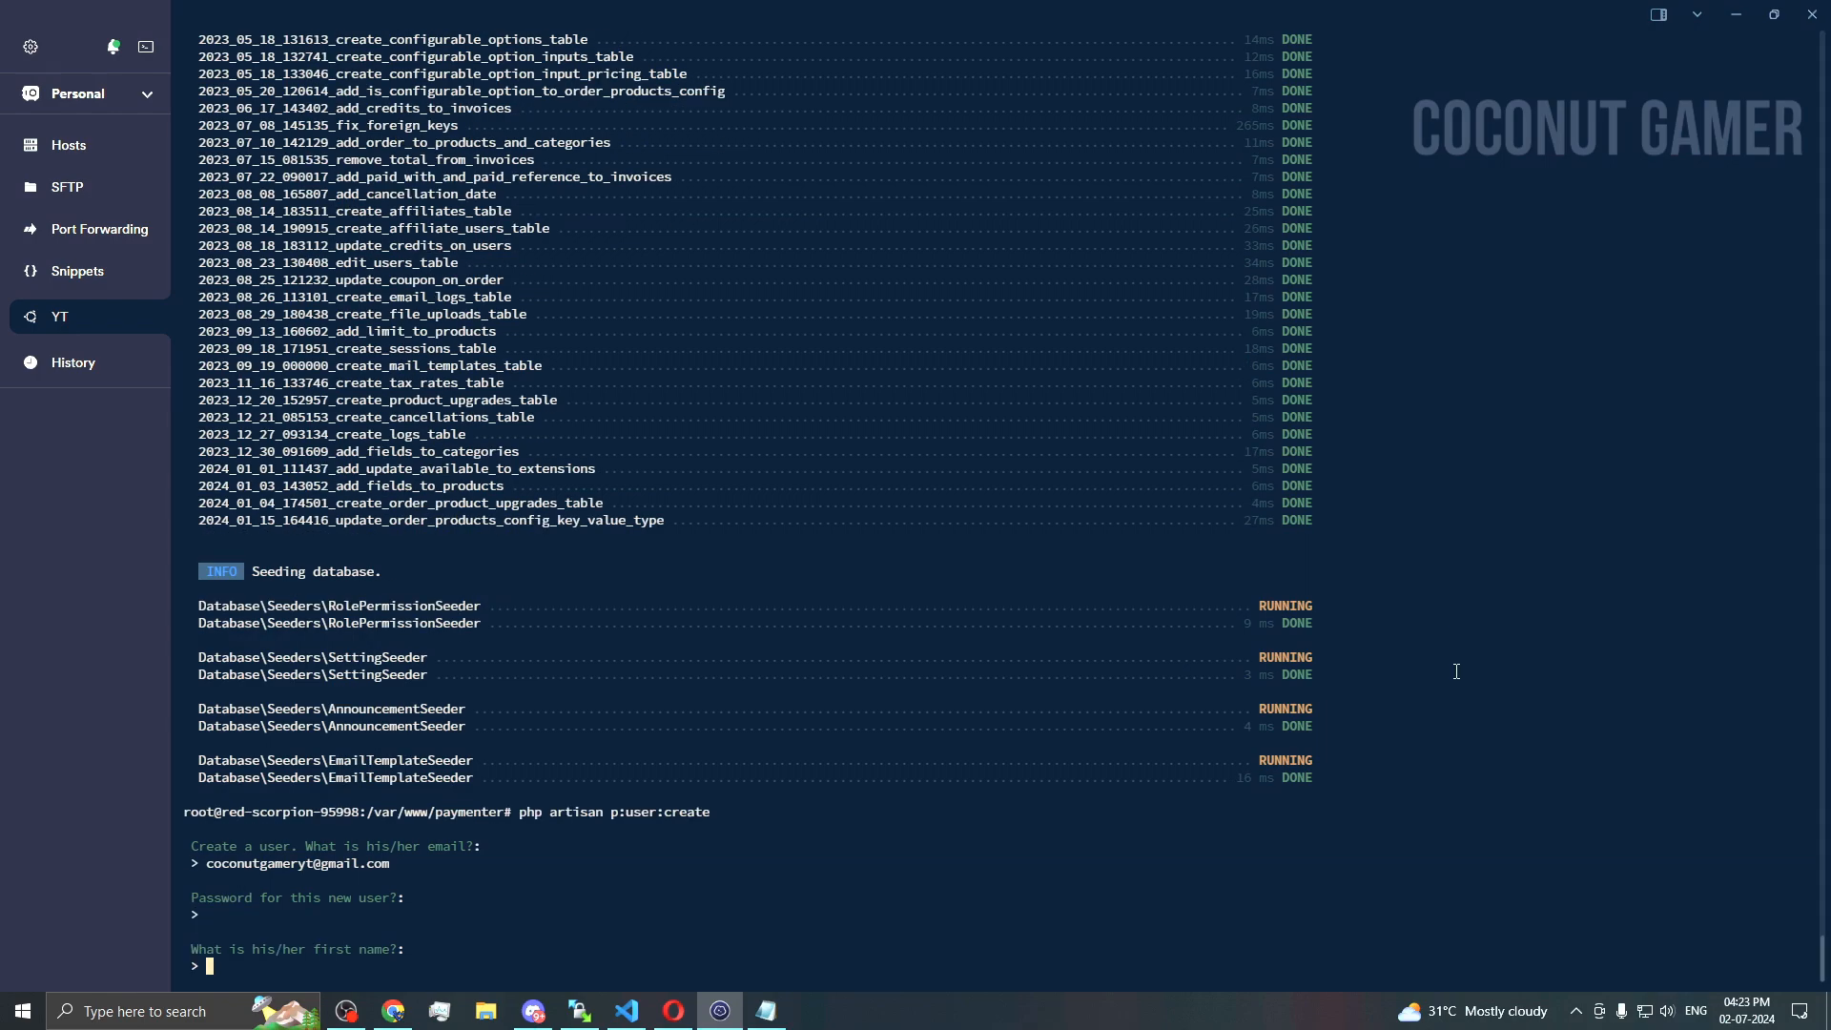
Step: Enter the user's first and last name and choose role 0 (admin), then return to the docs
type("Coconut")
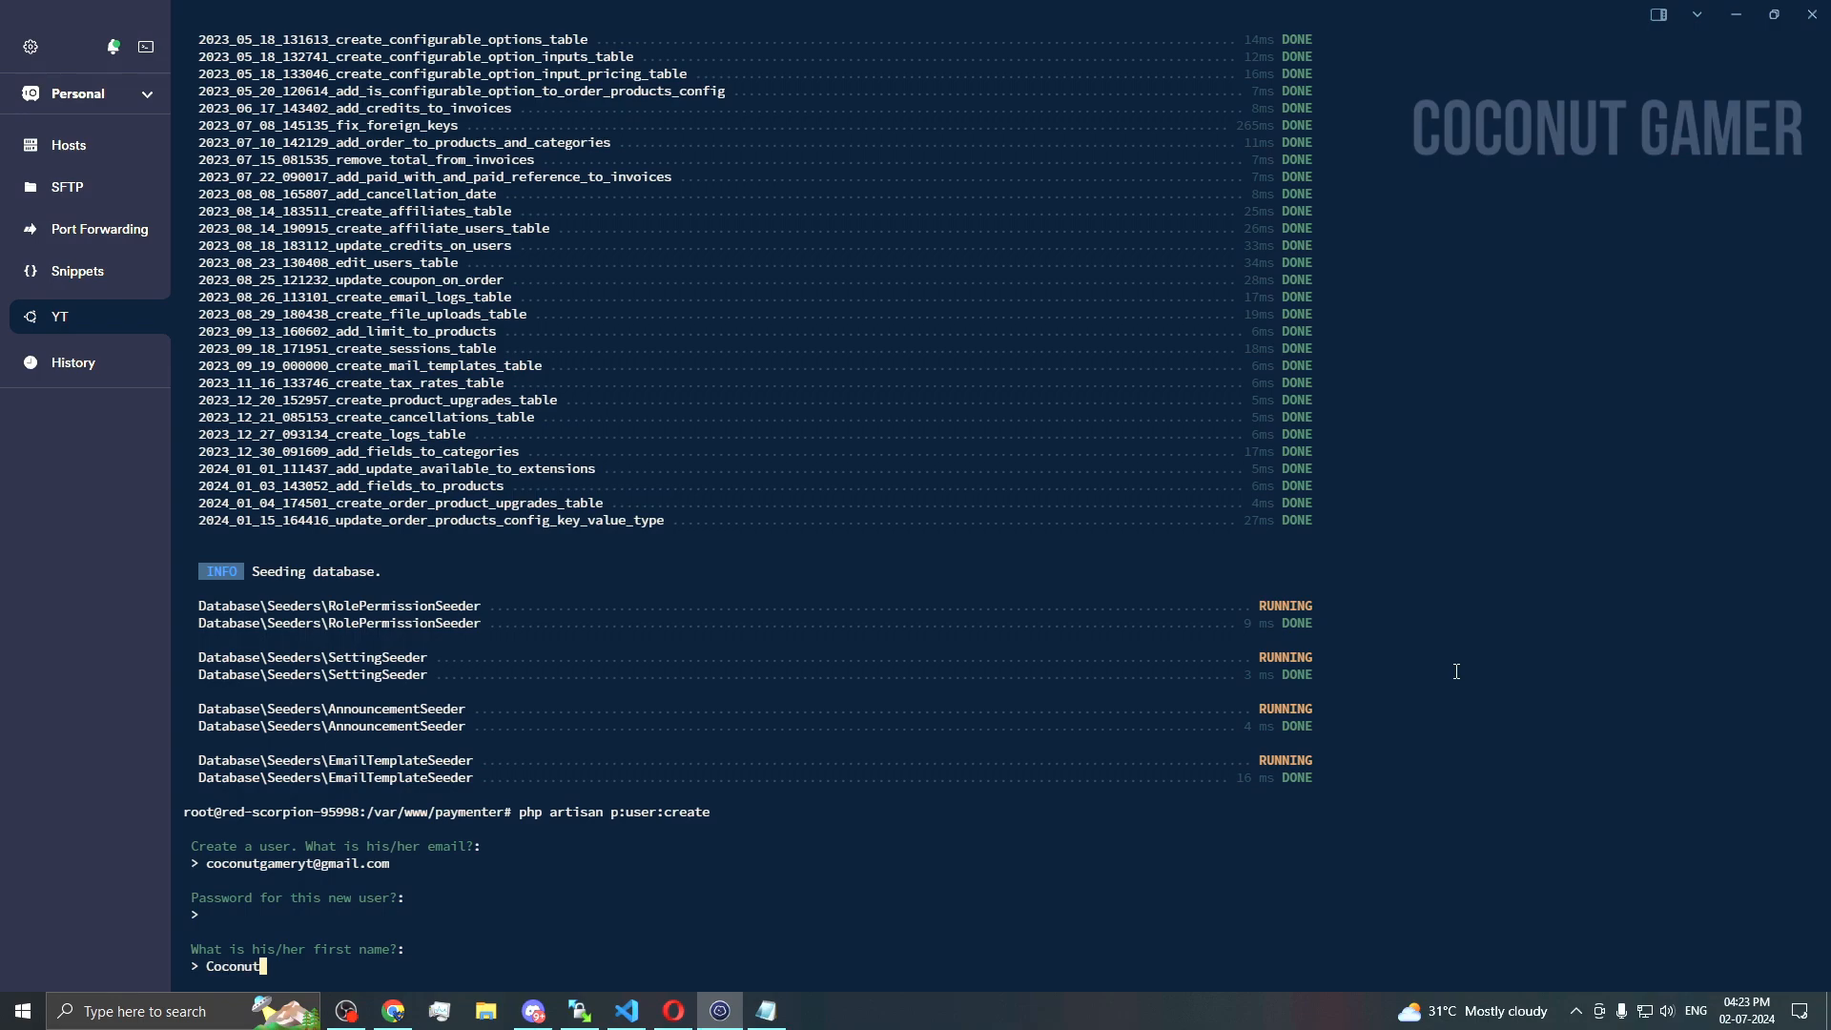
key("Return")
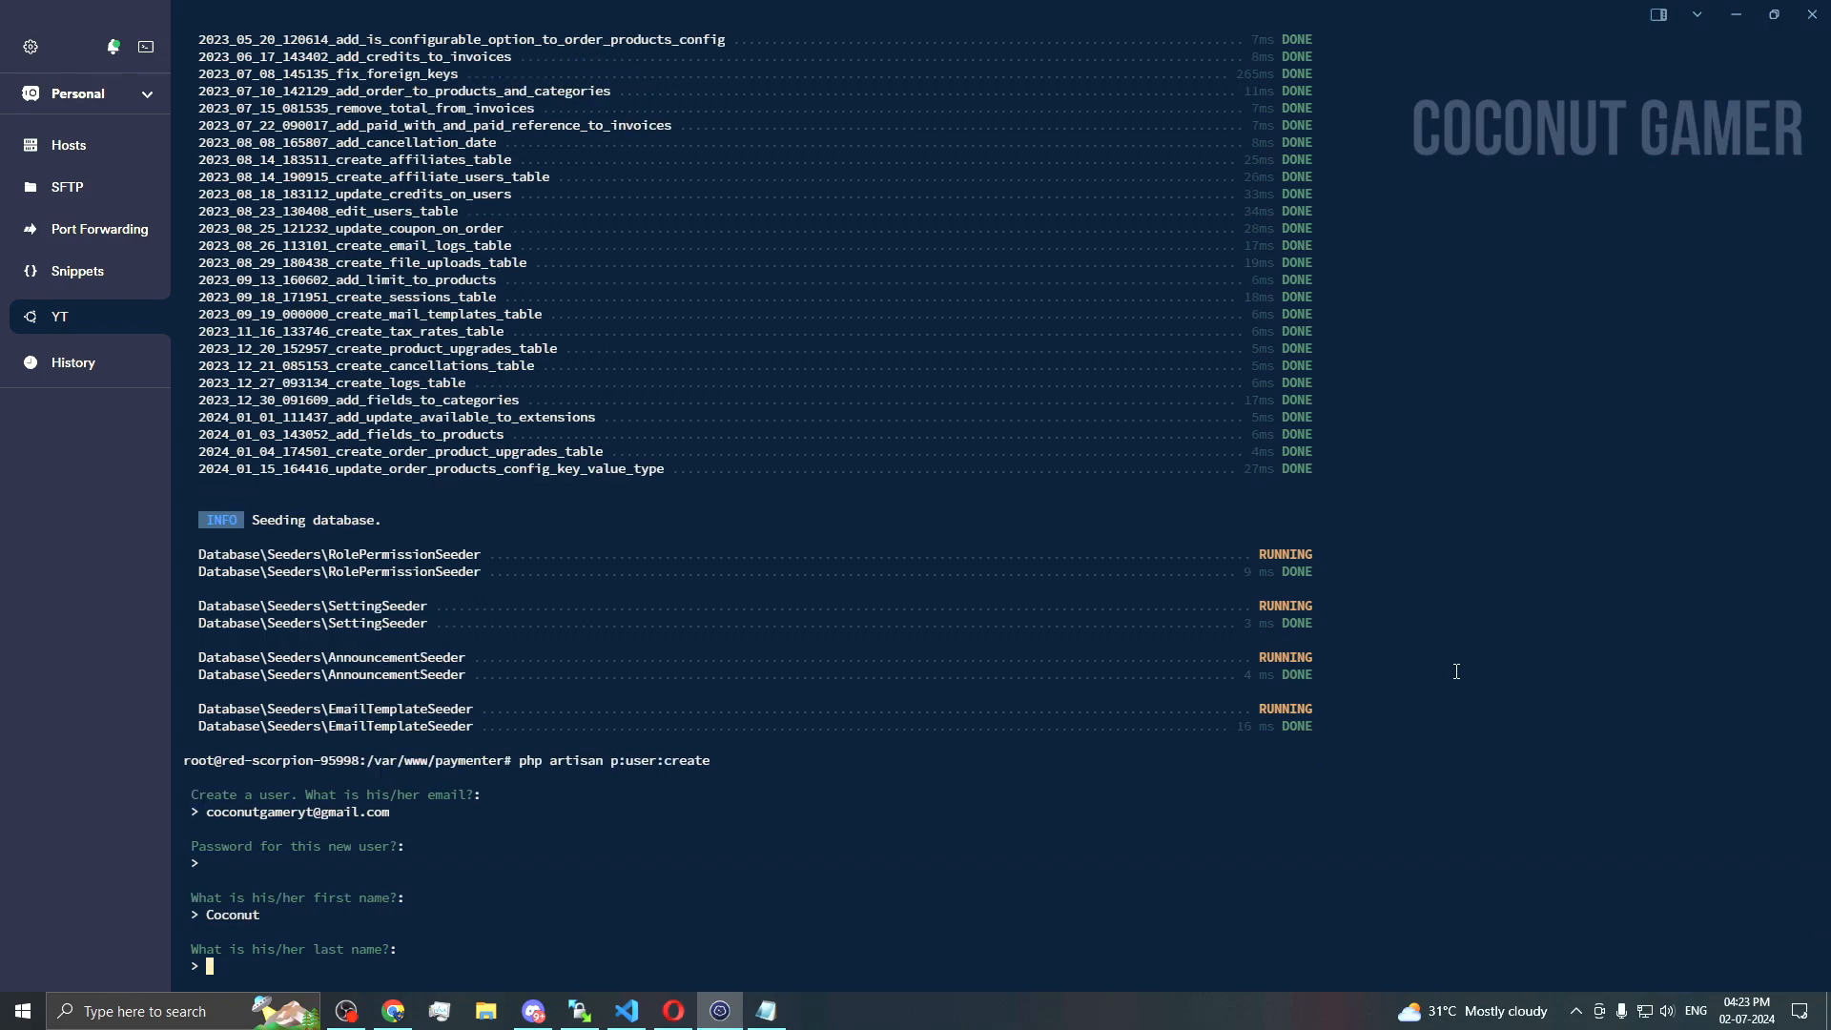
type("Gamer")
key("Return")
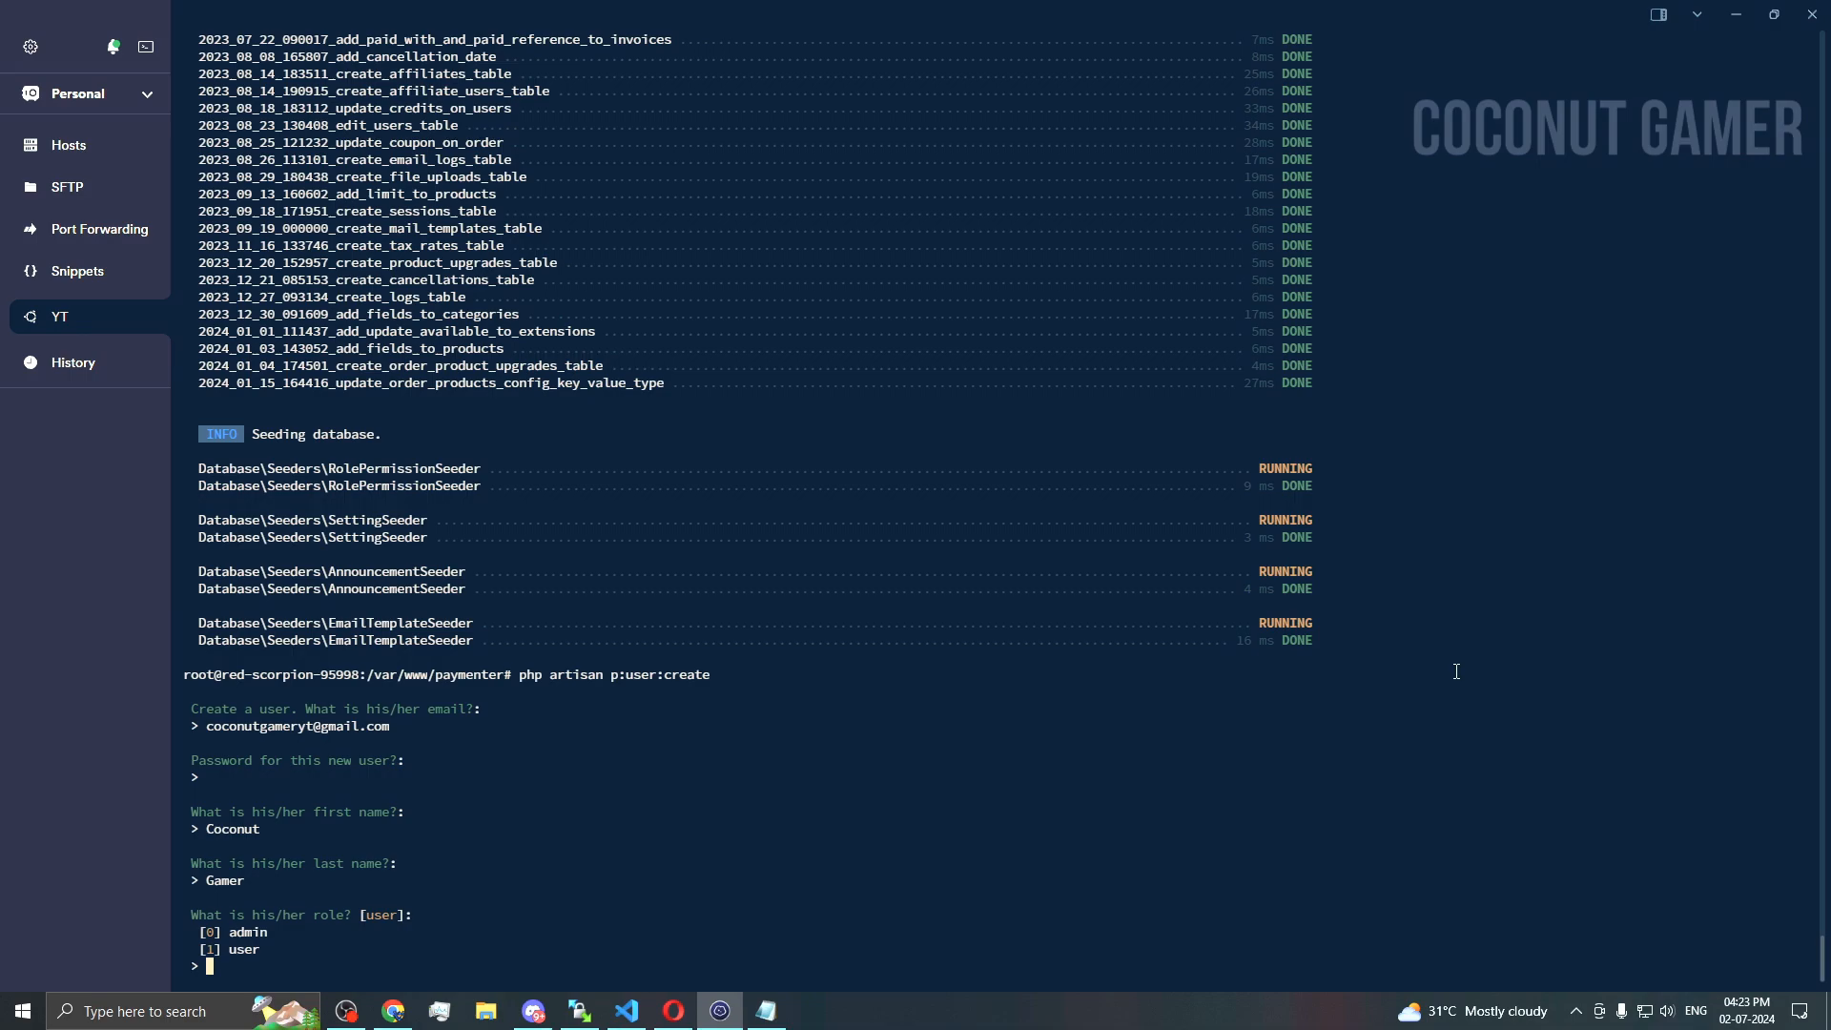
type("0")
key("Return")
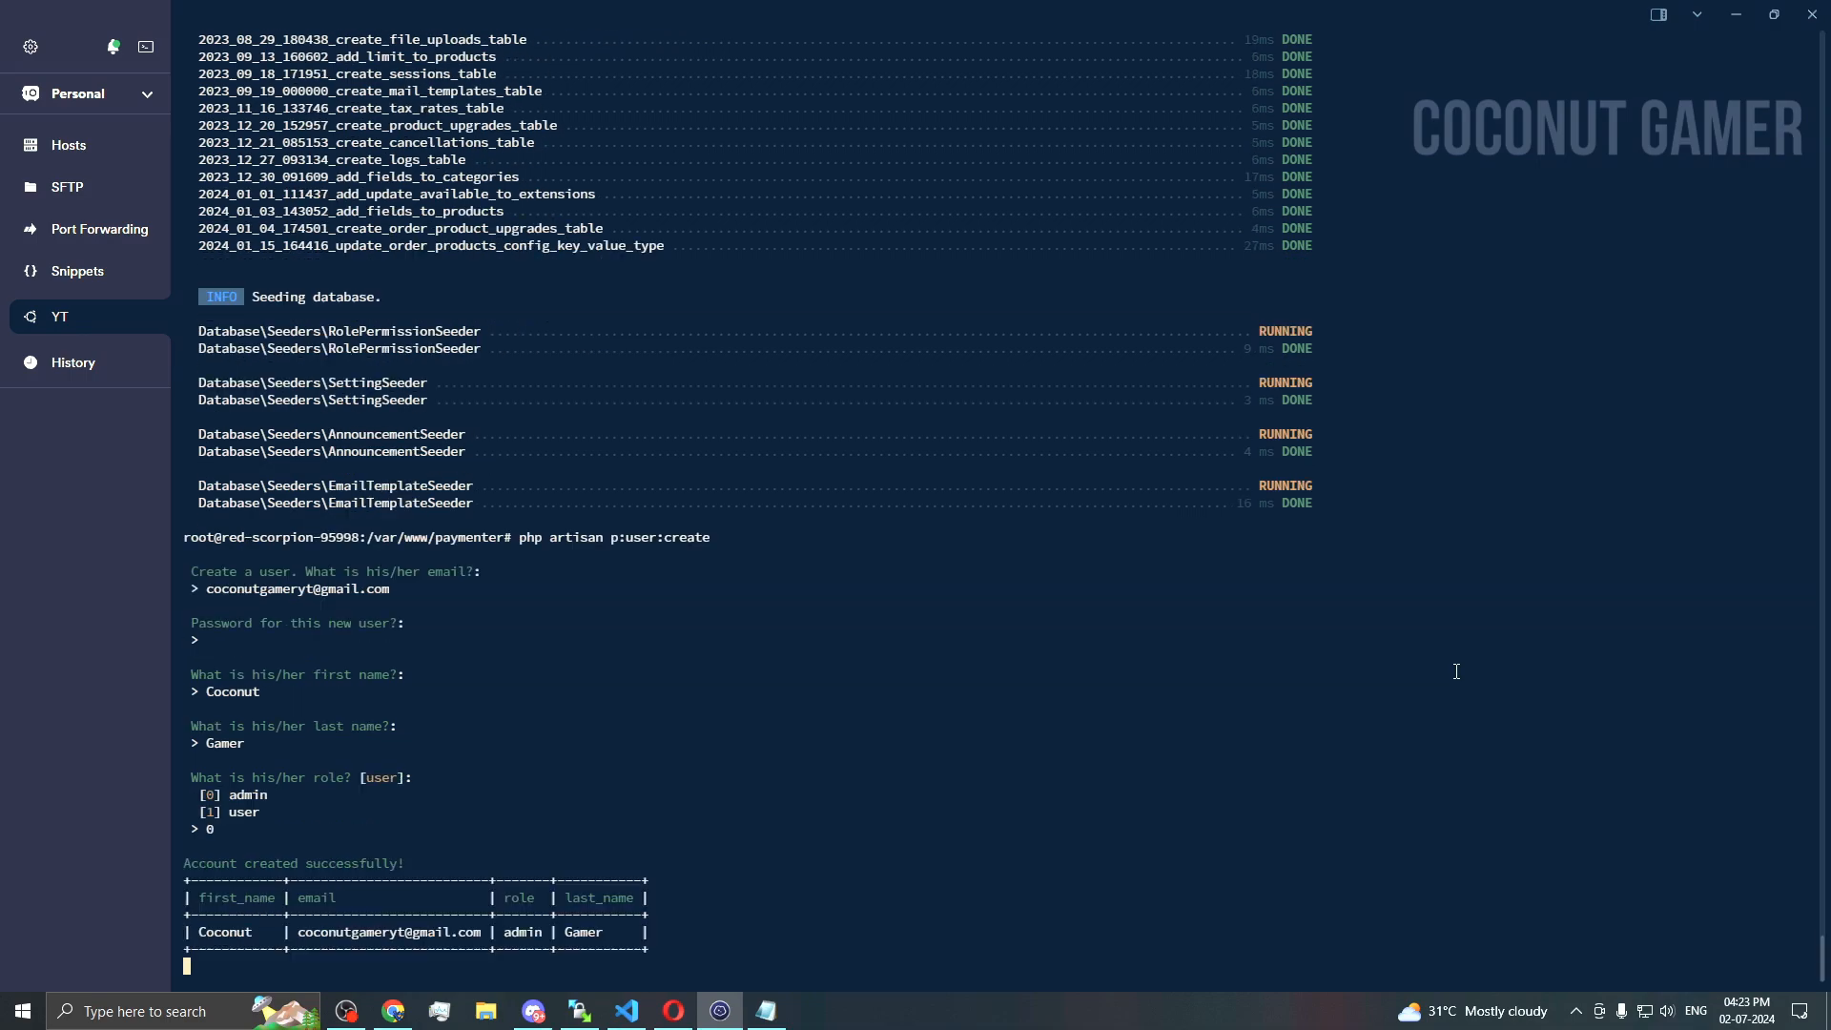
left_click(727, 1016)
scroll(780, 758, "down", 2)
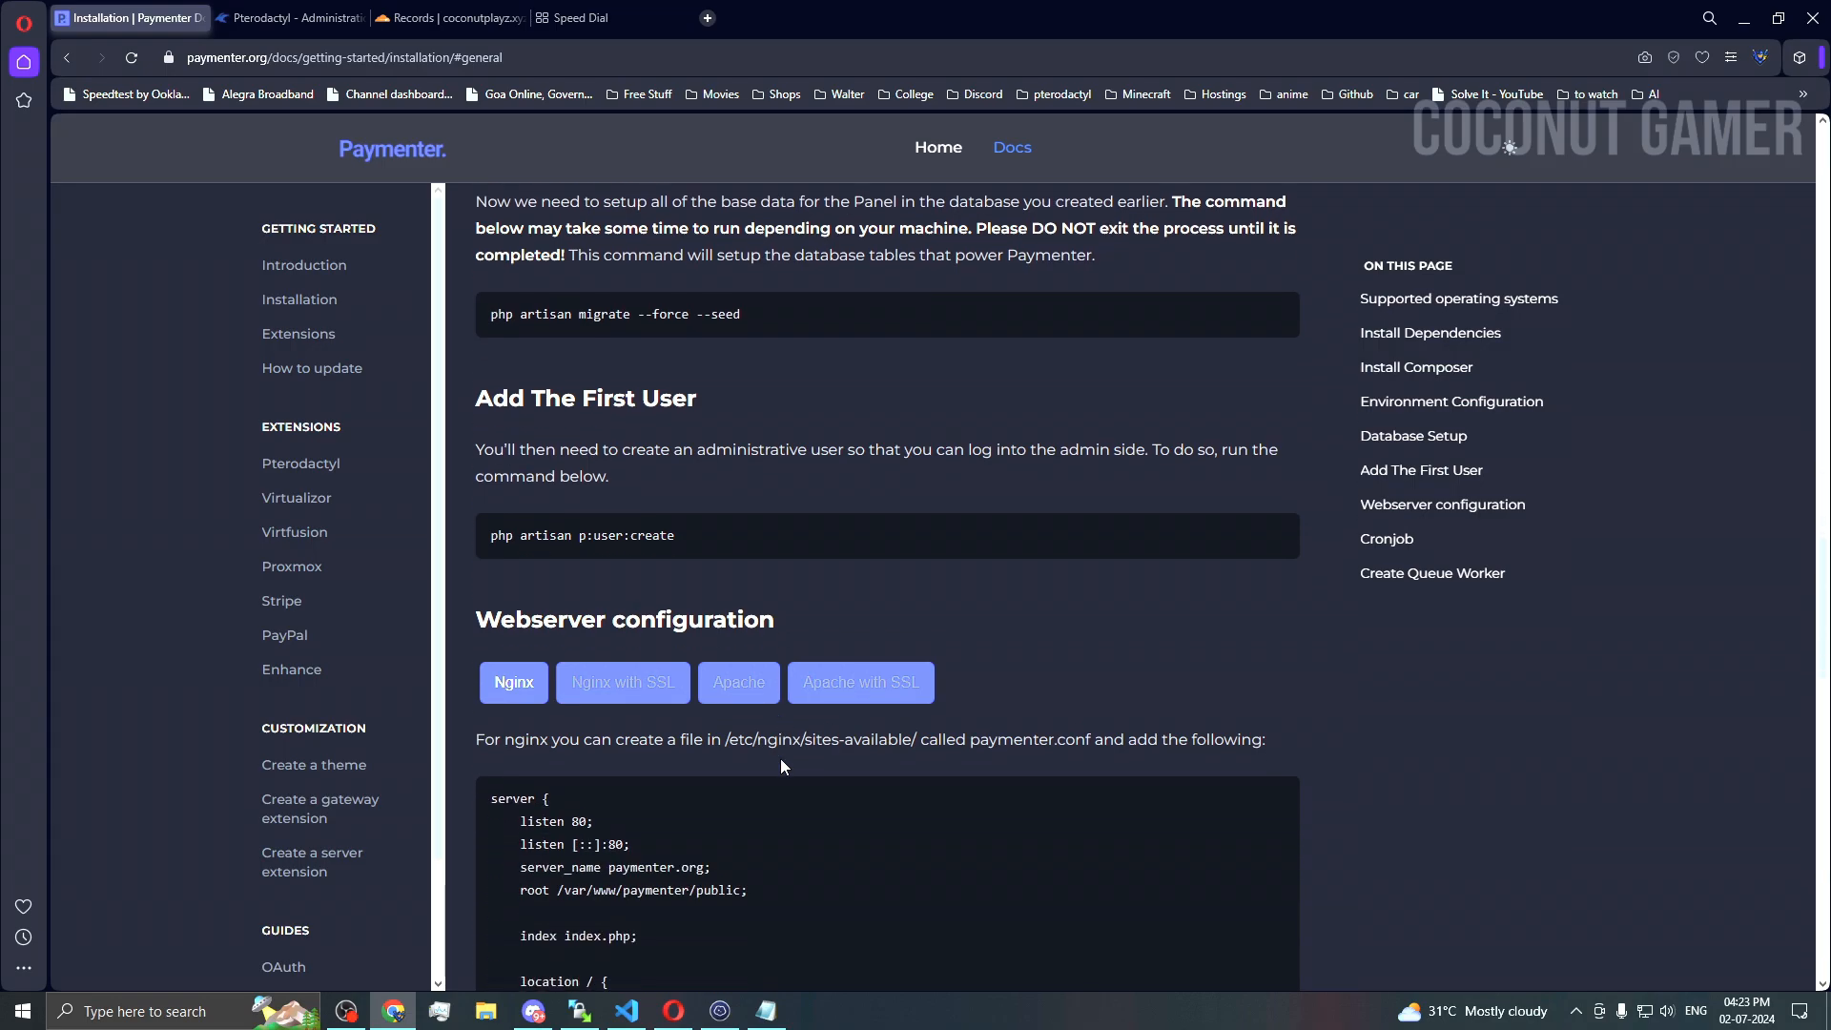
Step: Start a nano command in Termius with the /etc/nginx/sites-available/ path copied from the docs
left_click(633, 696)
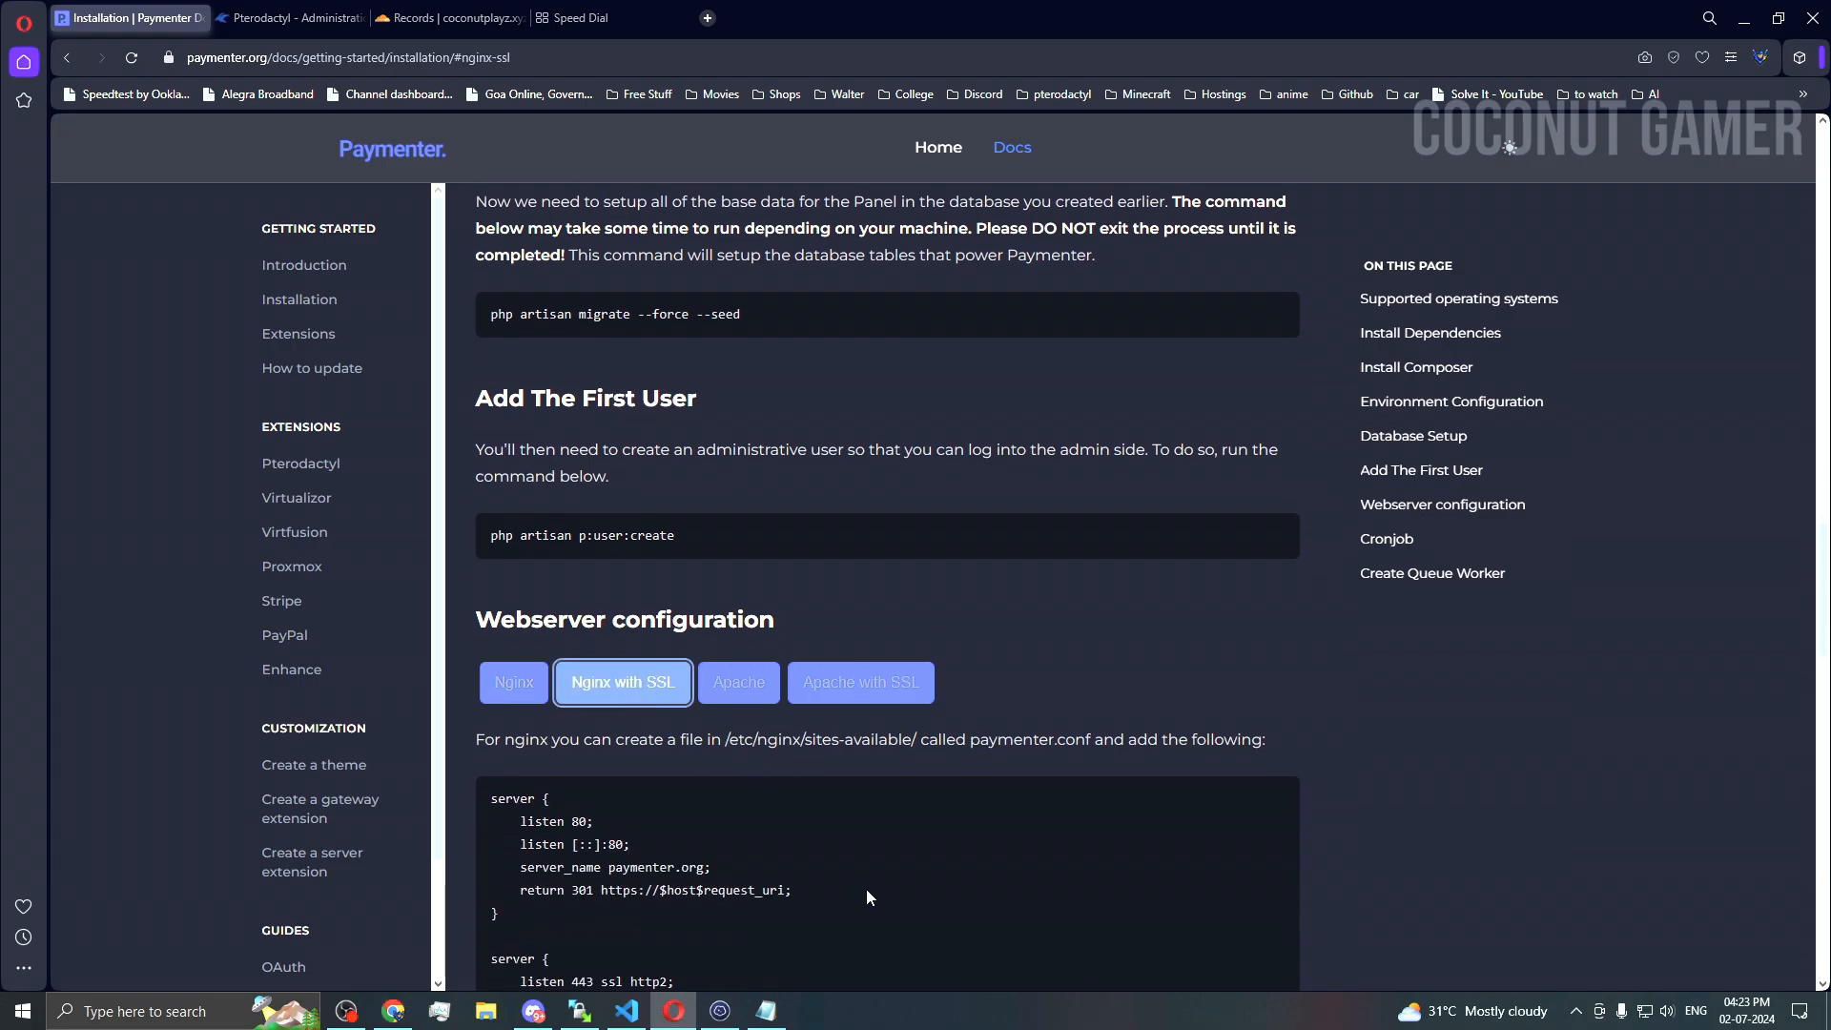
scroll(867, 887, "down", 2)
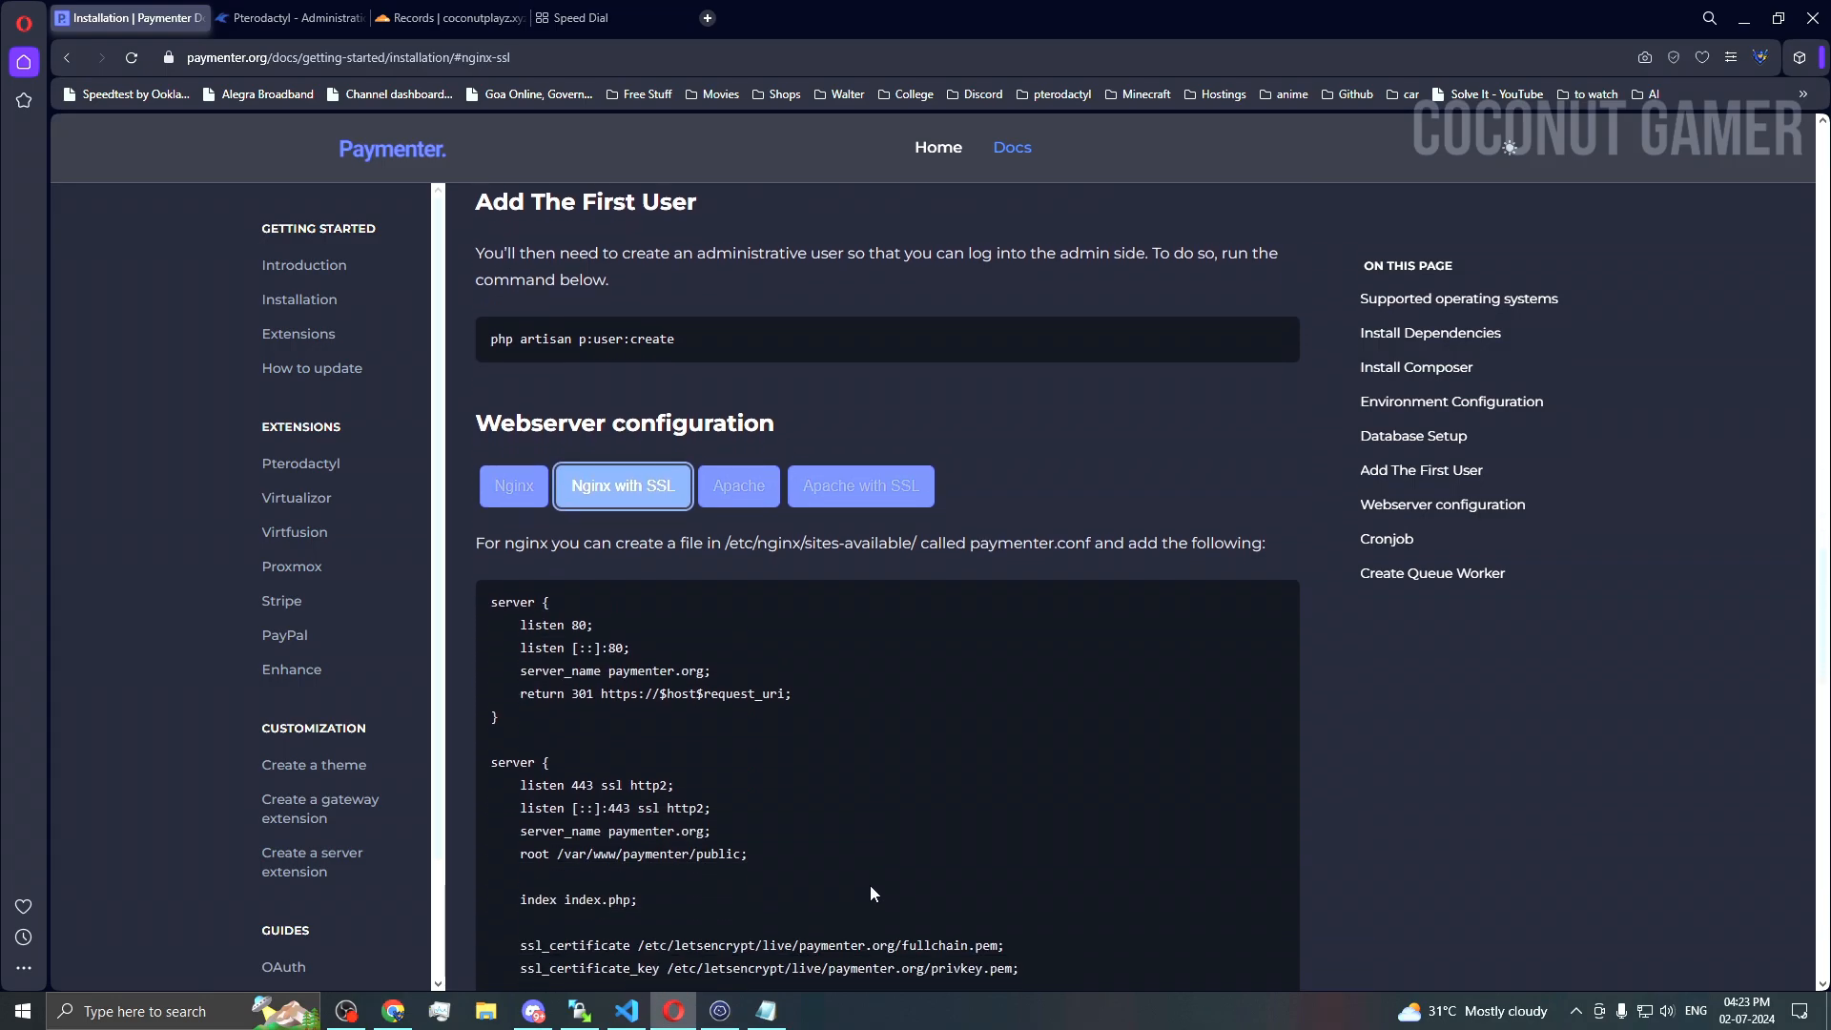
scroll(869, 887, "down", 1)
scroll(703, 608, "down", 2)
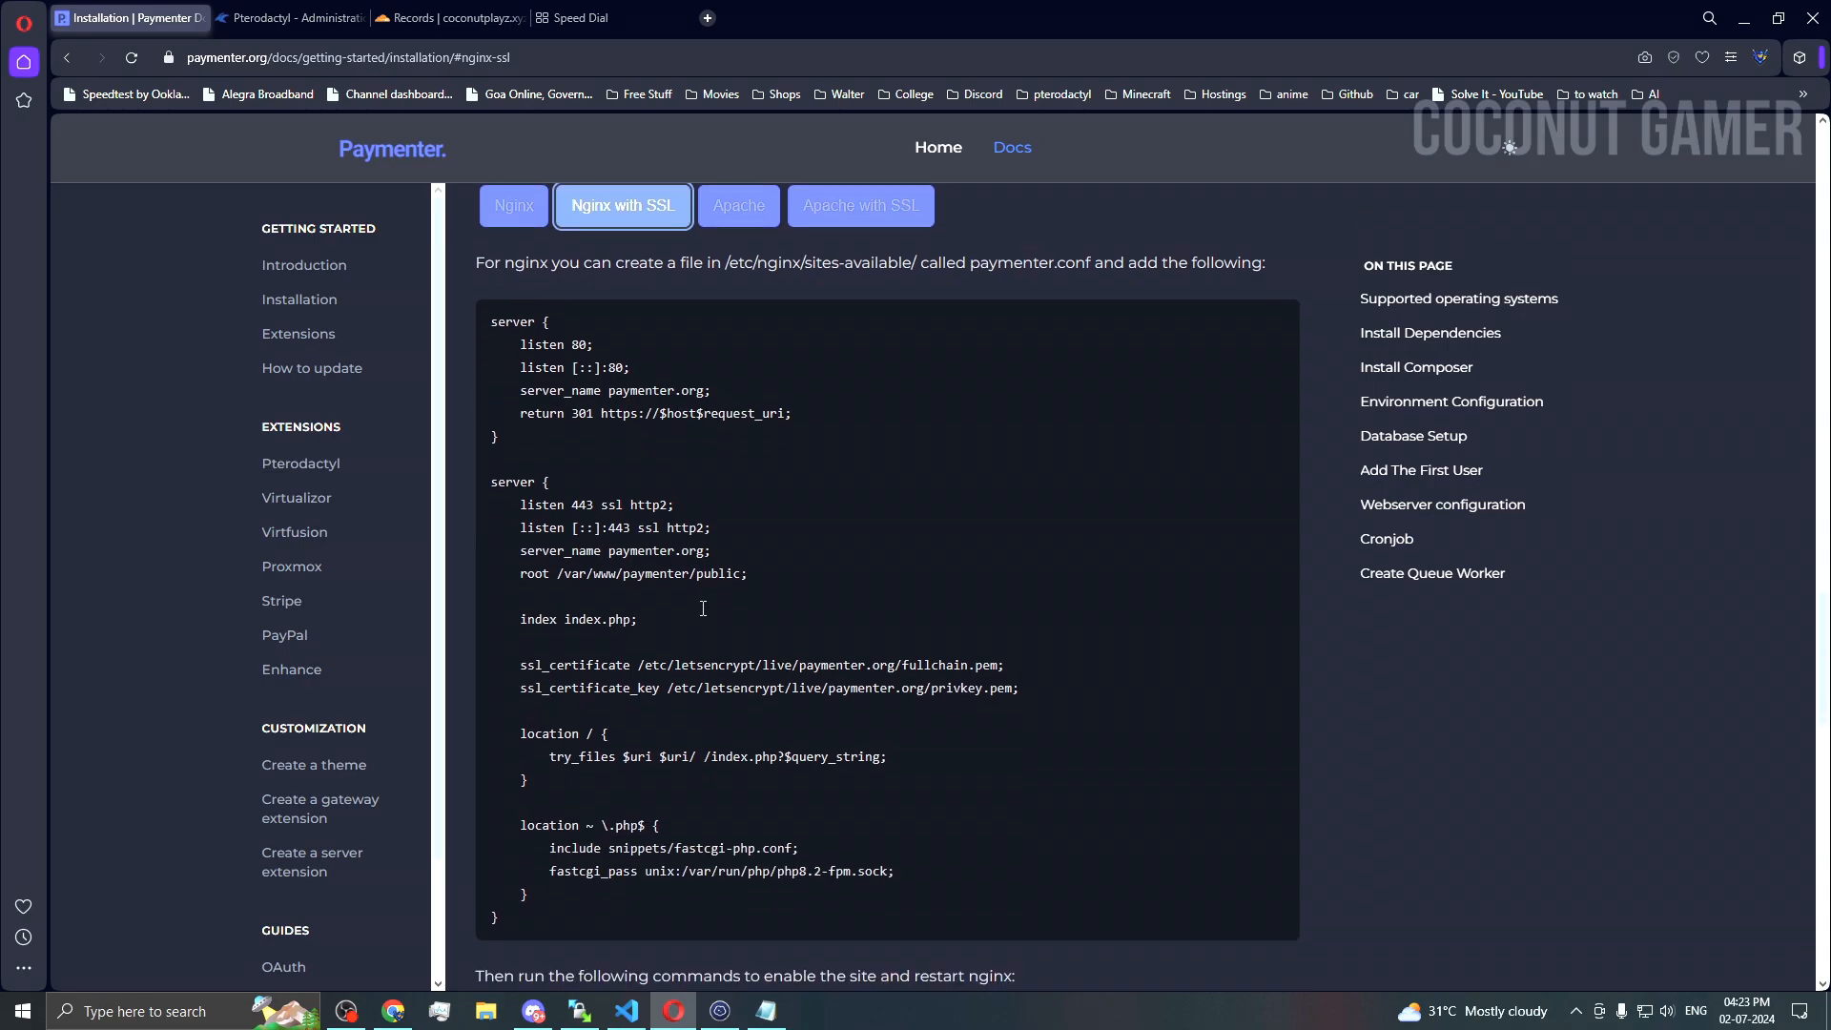
scroll(701, 608, "up", 3)
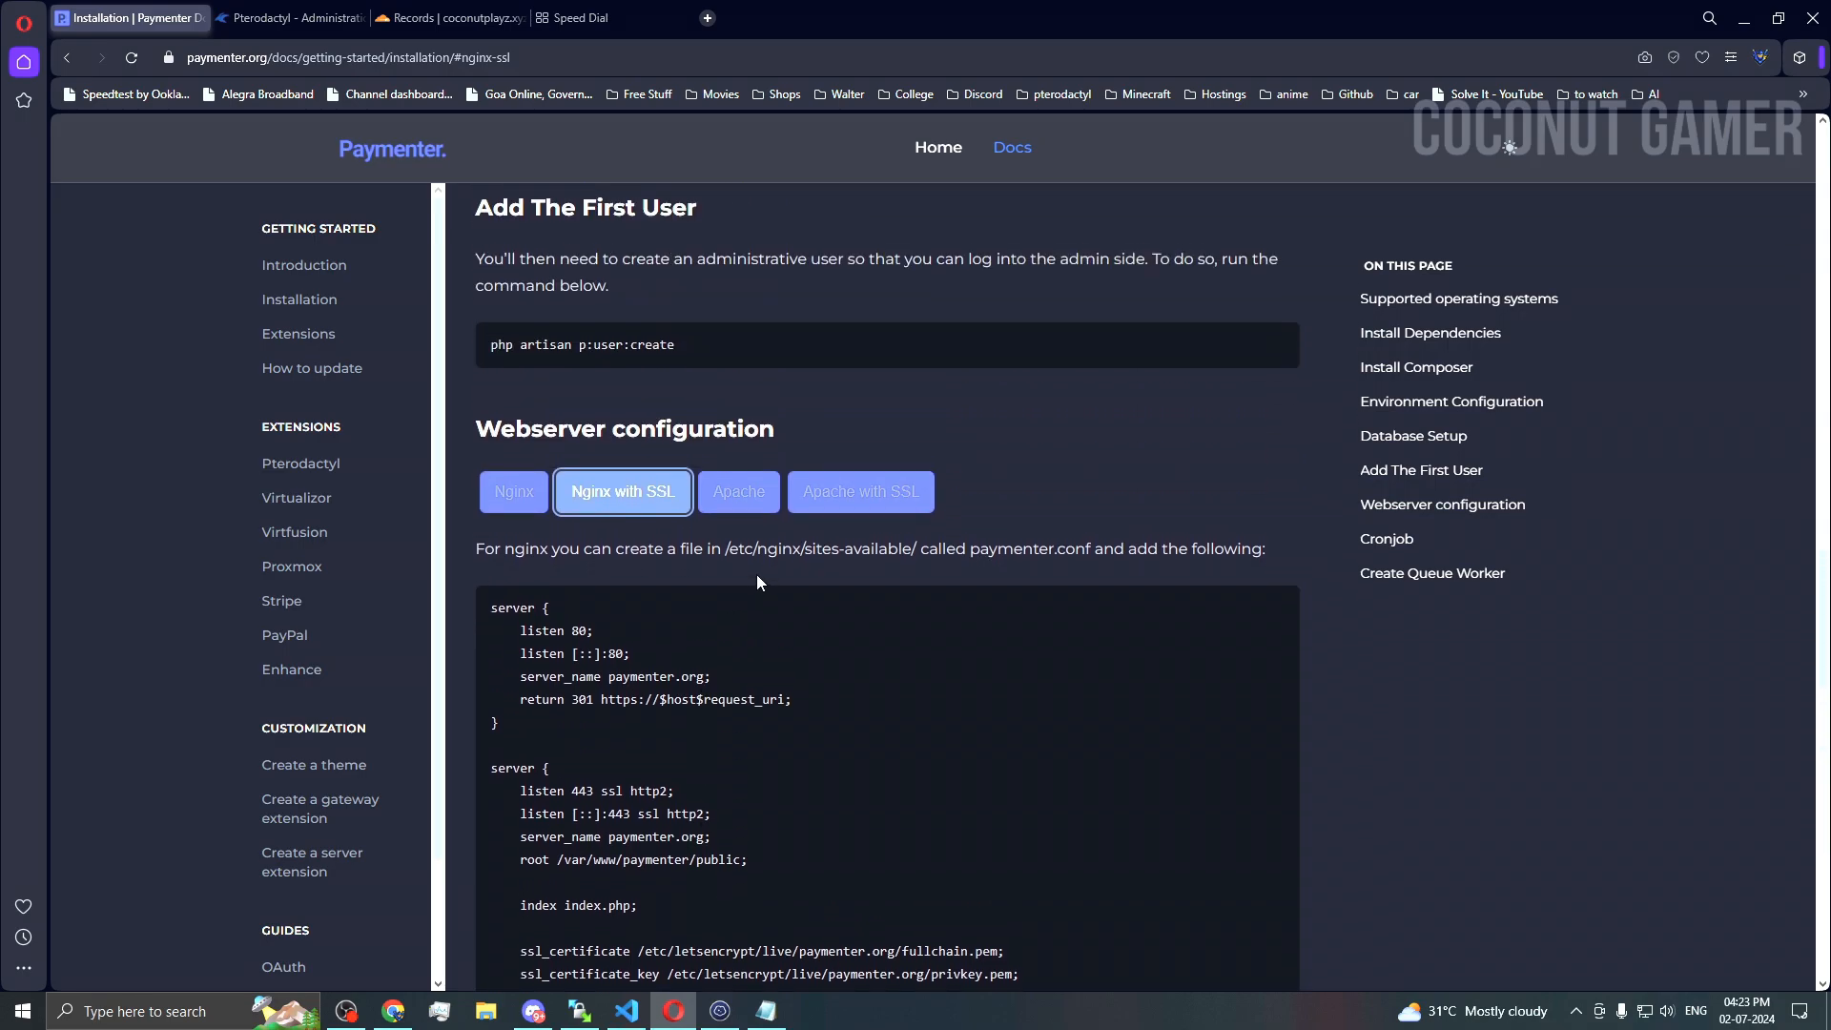
left_click_drag(920, 548, 723, 551)
key("ctrl+c")
left_click(720, 1011)
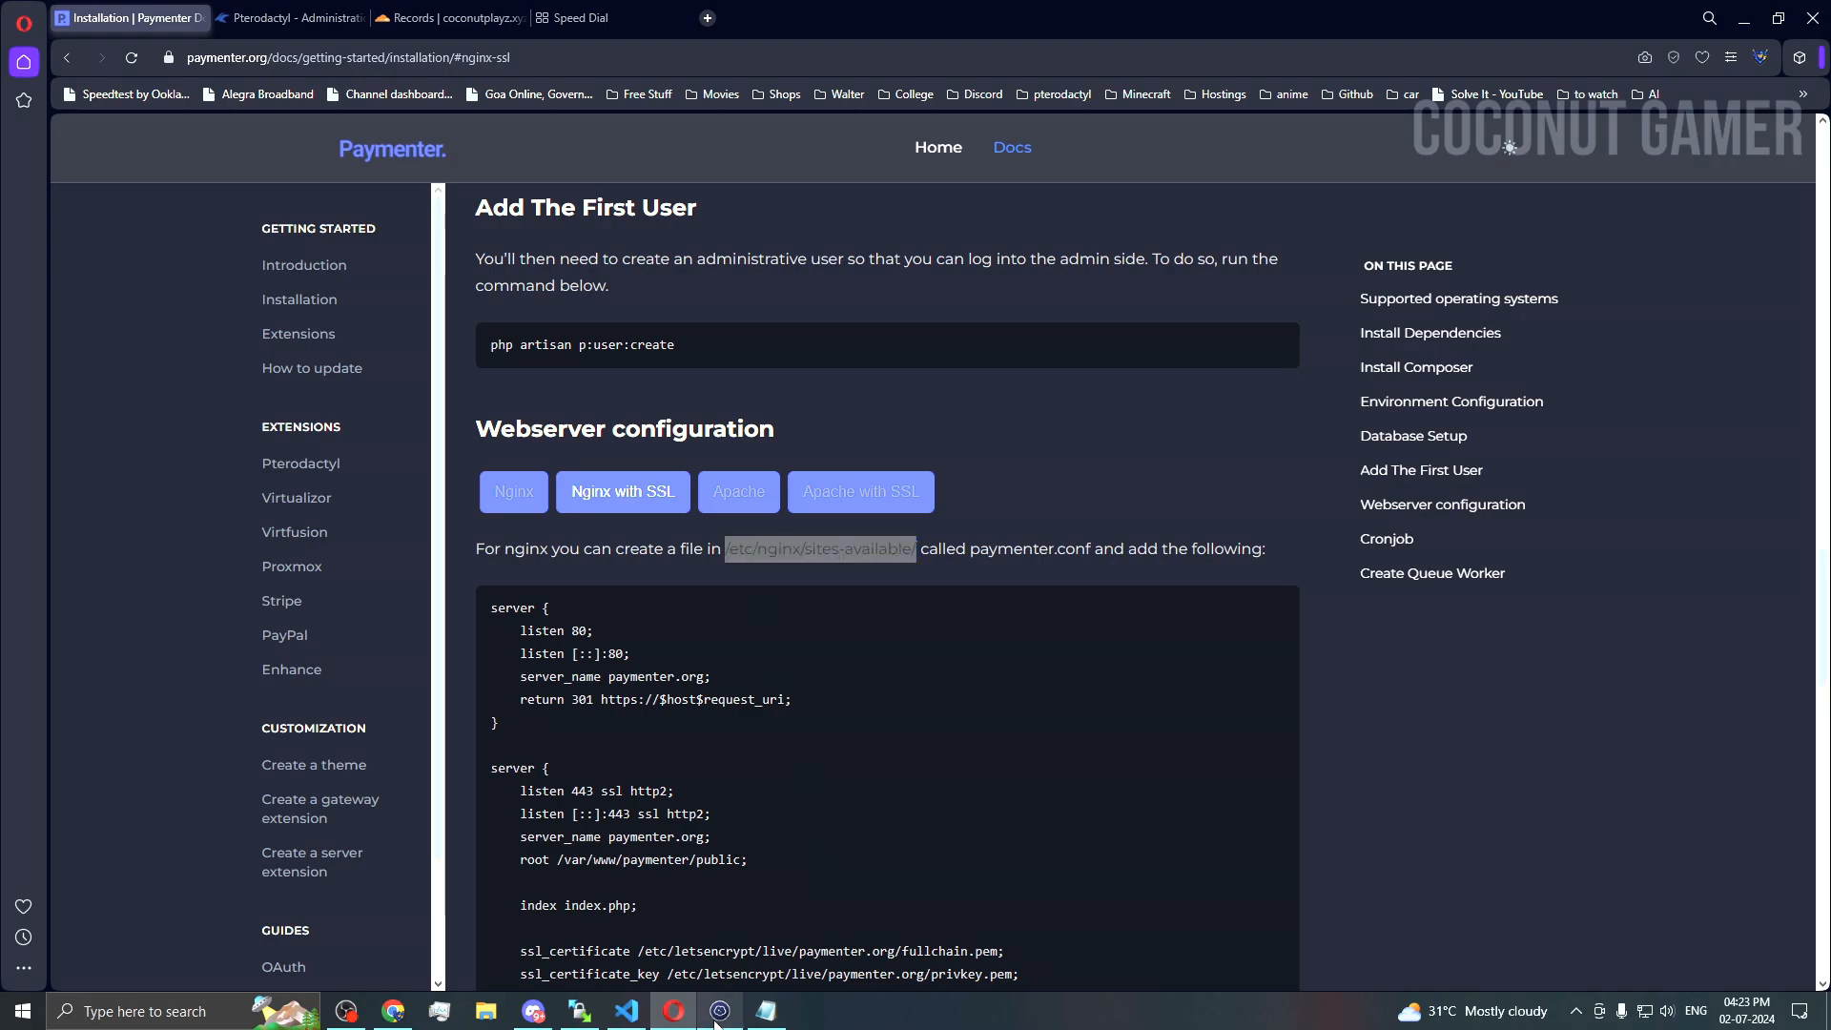
type("nano")
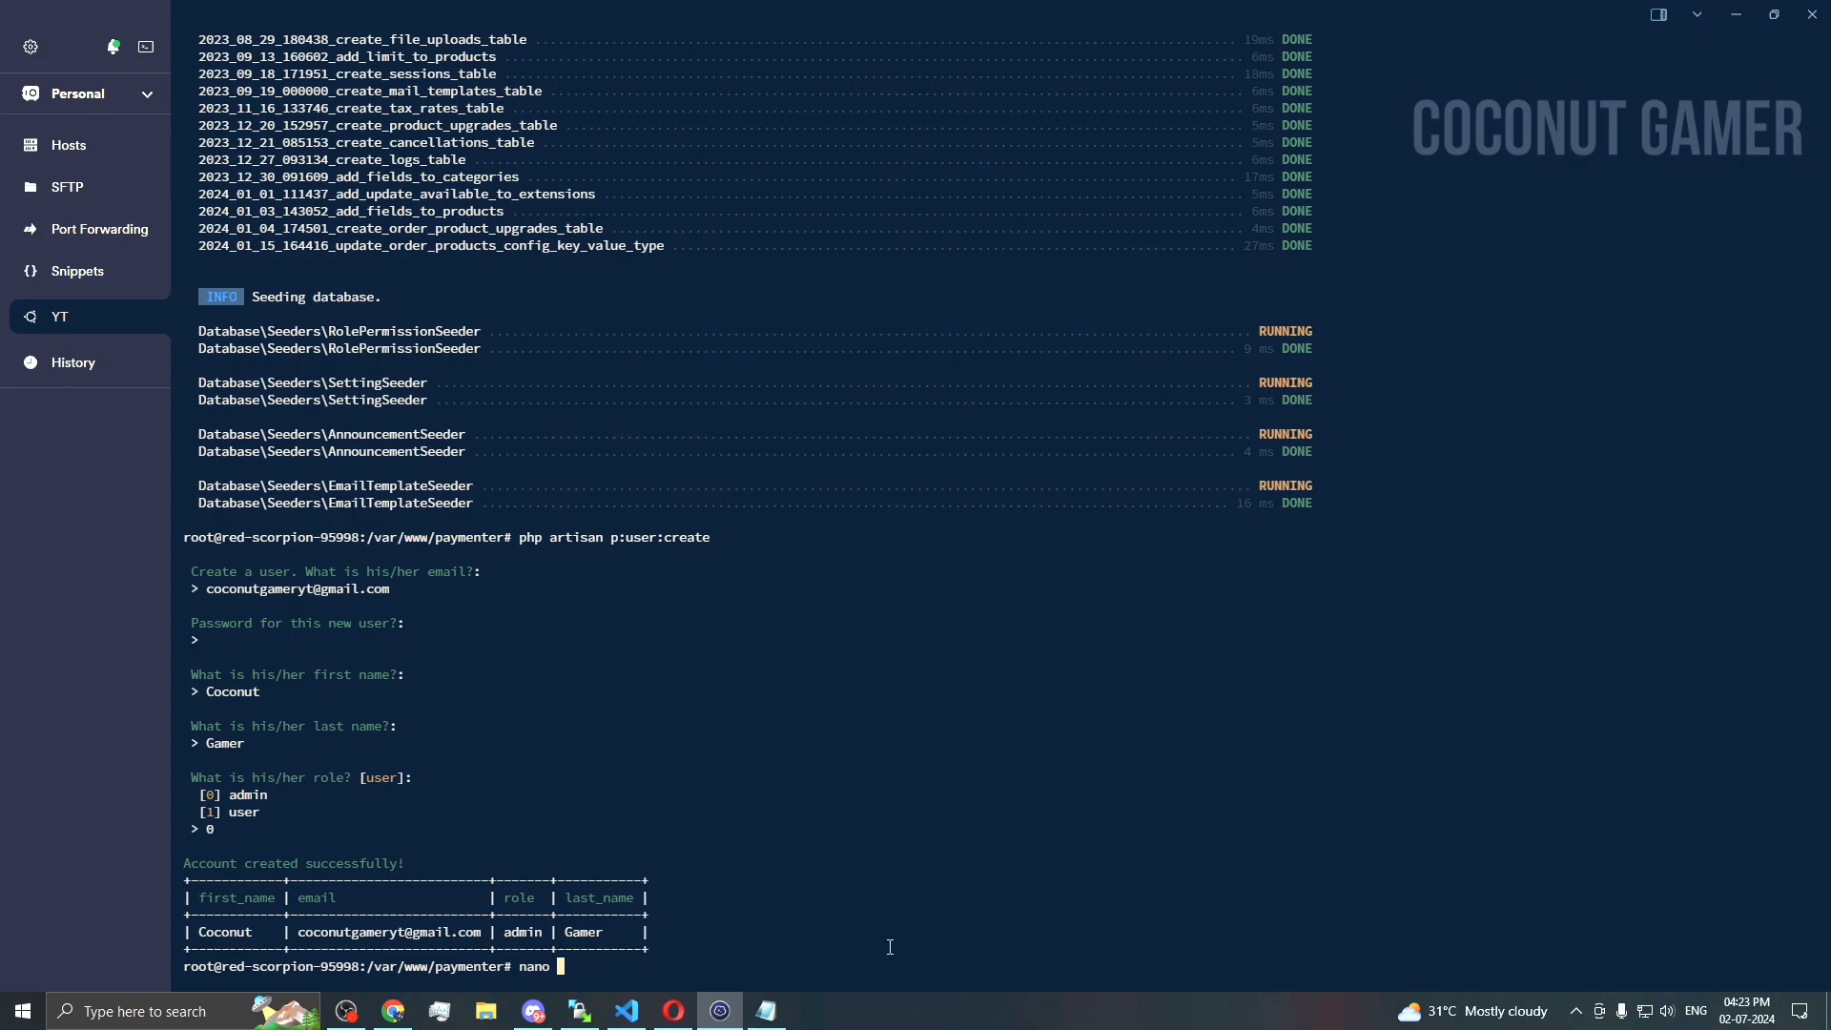
key("ctrl+shift+v")
Step: Append the file name paymenter.conf from the docs to the nano path
left_click(673, 1011)
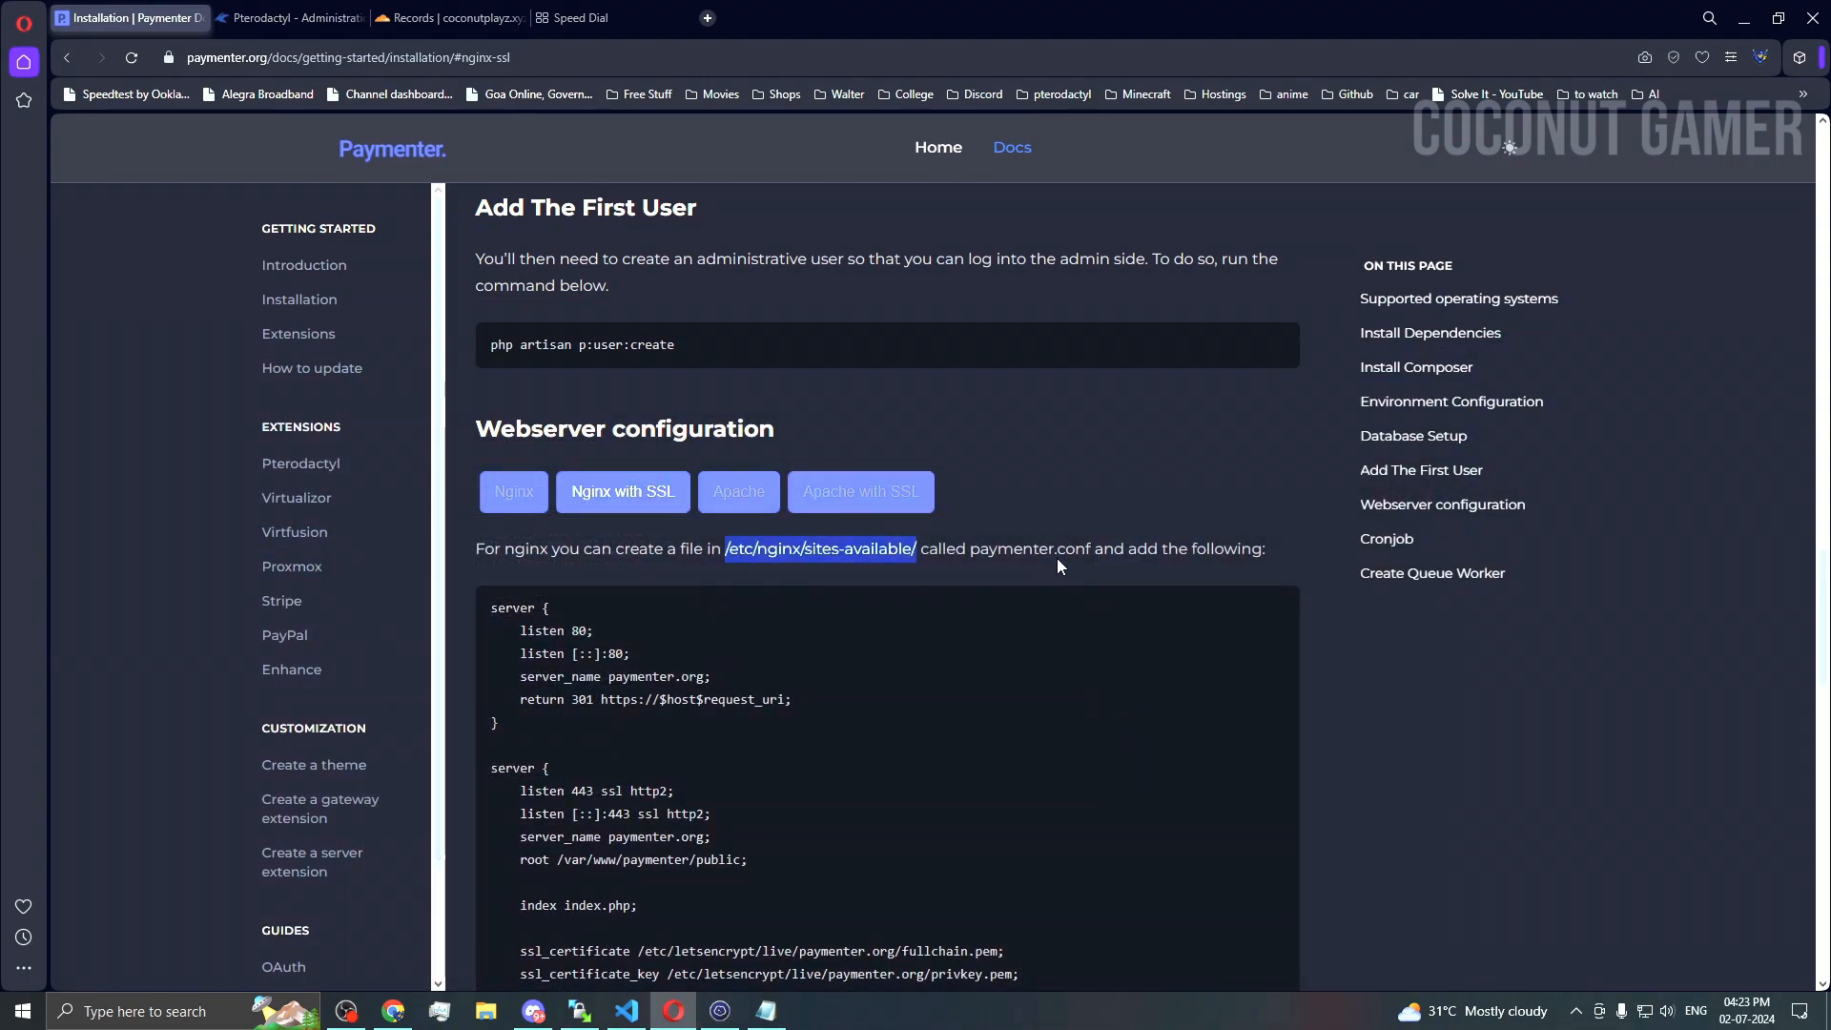
left_click_drag(972, 550, 1091, 550)
key("ctrl+c")
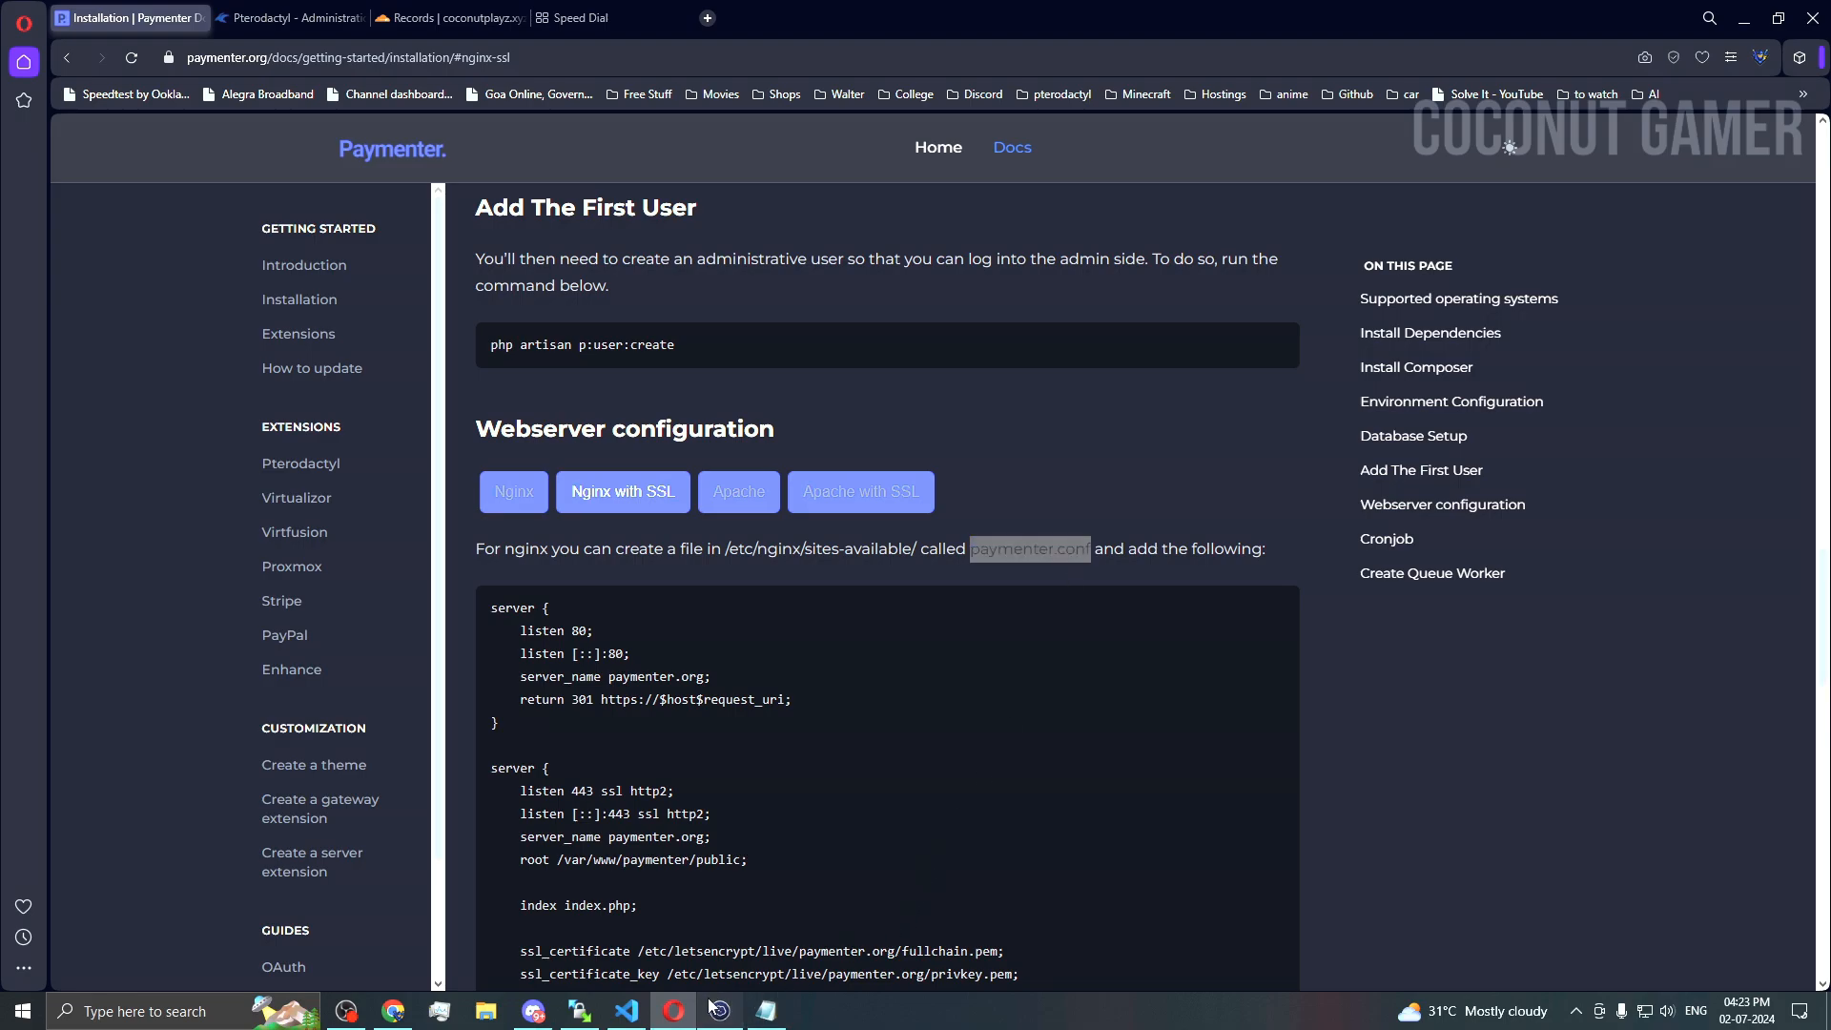
left_click(719, 1011)
key("ctrl+shift+v")
Step: Open the new paymenter.conf file and select the docs' nginx SSL config block
key("Return")
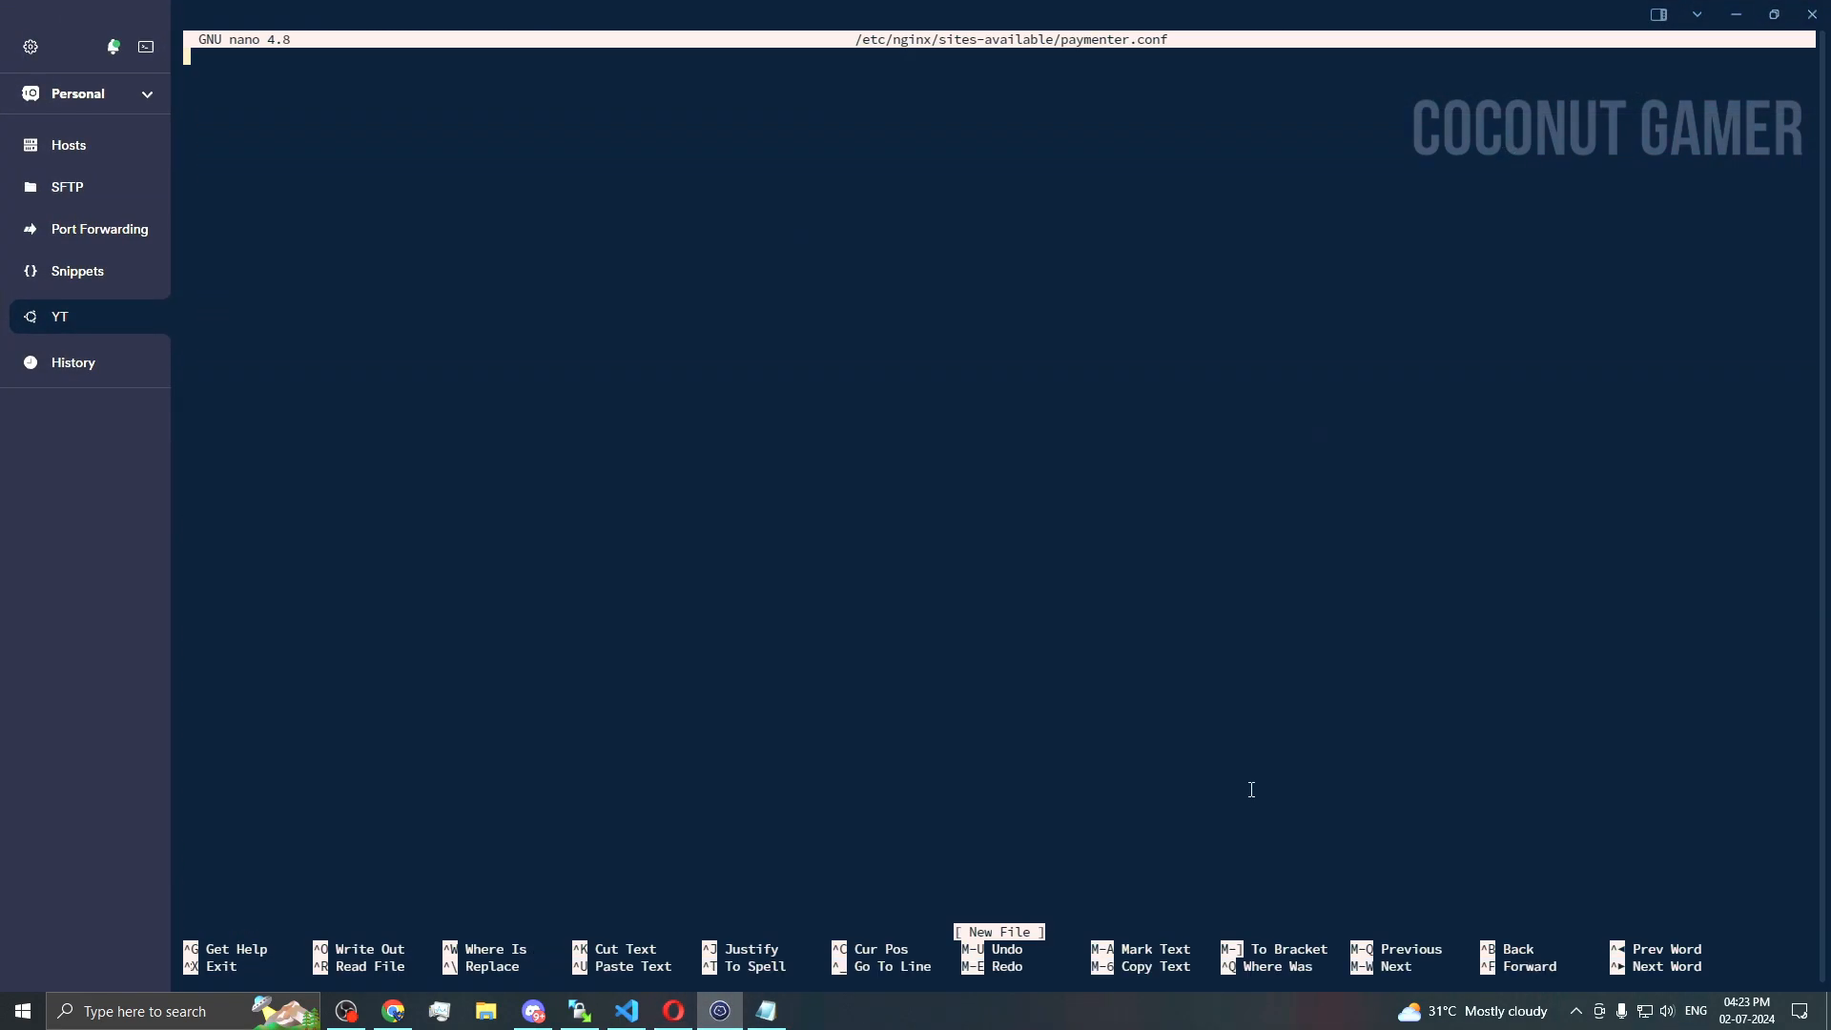
left_click(767, 1011)
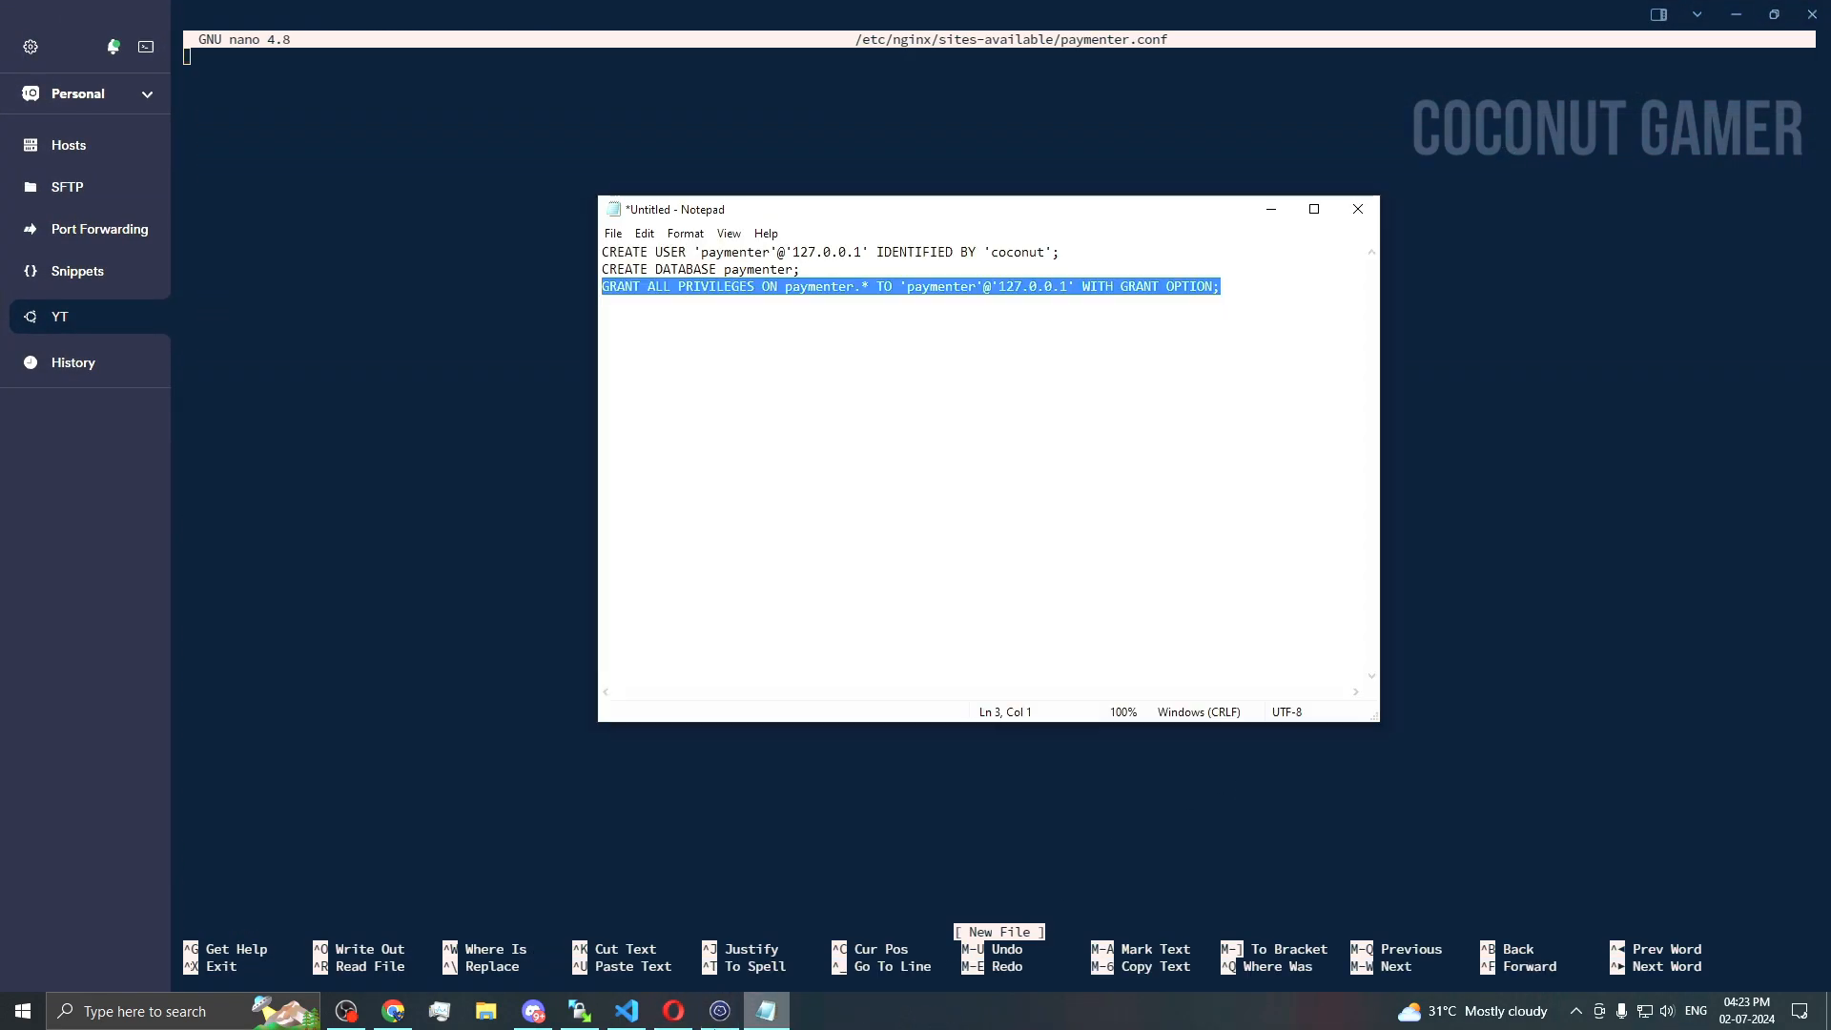
mouse_move(740, 1018)
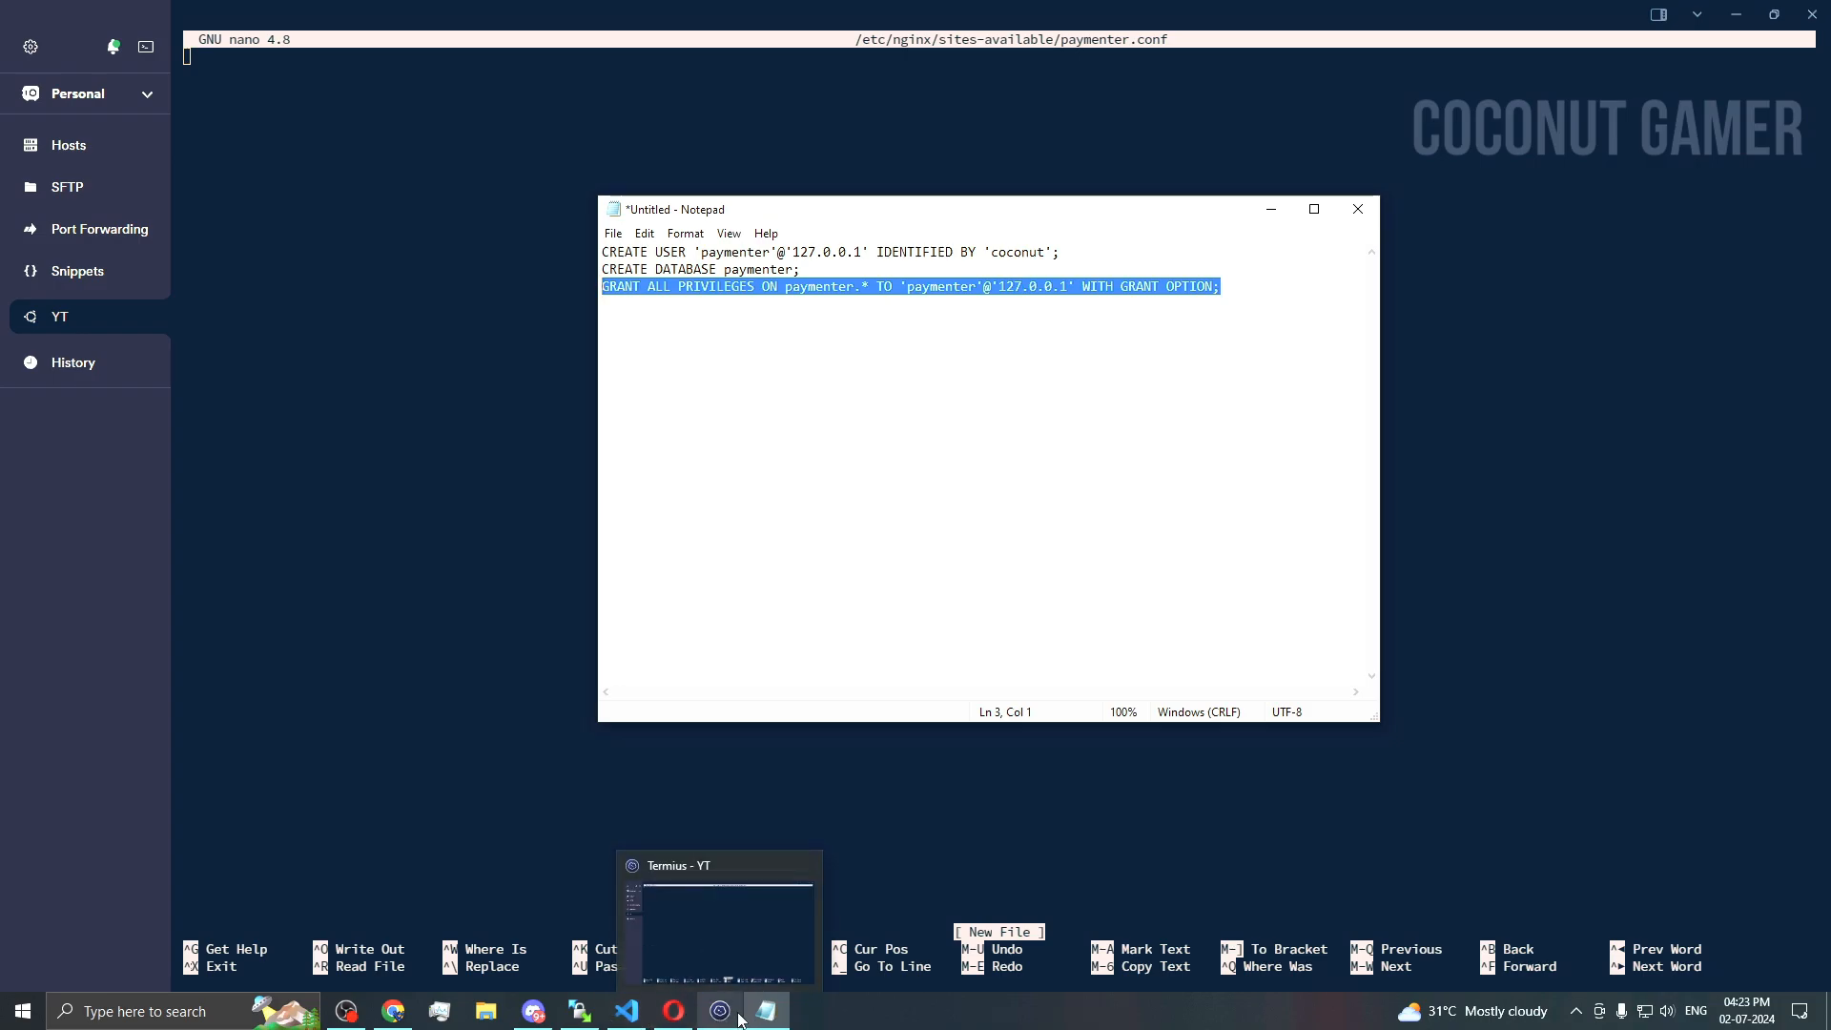
left_click(674, 1011)
scroll(803, 742, "down", 3)
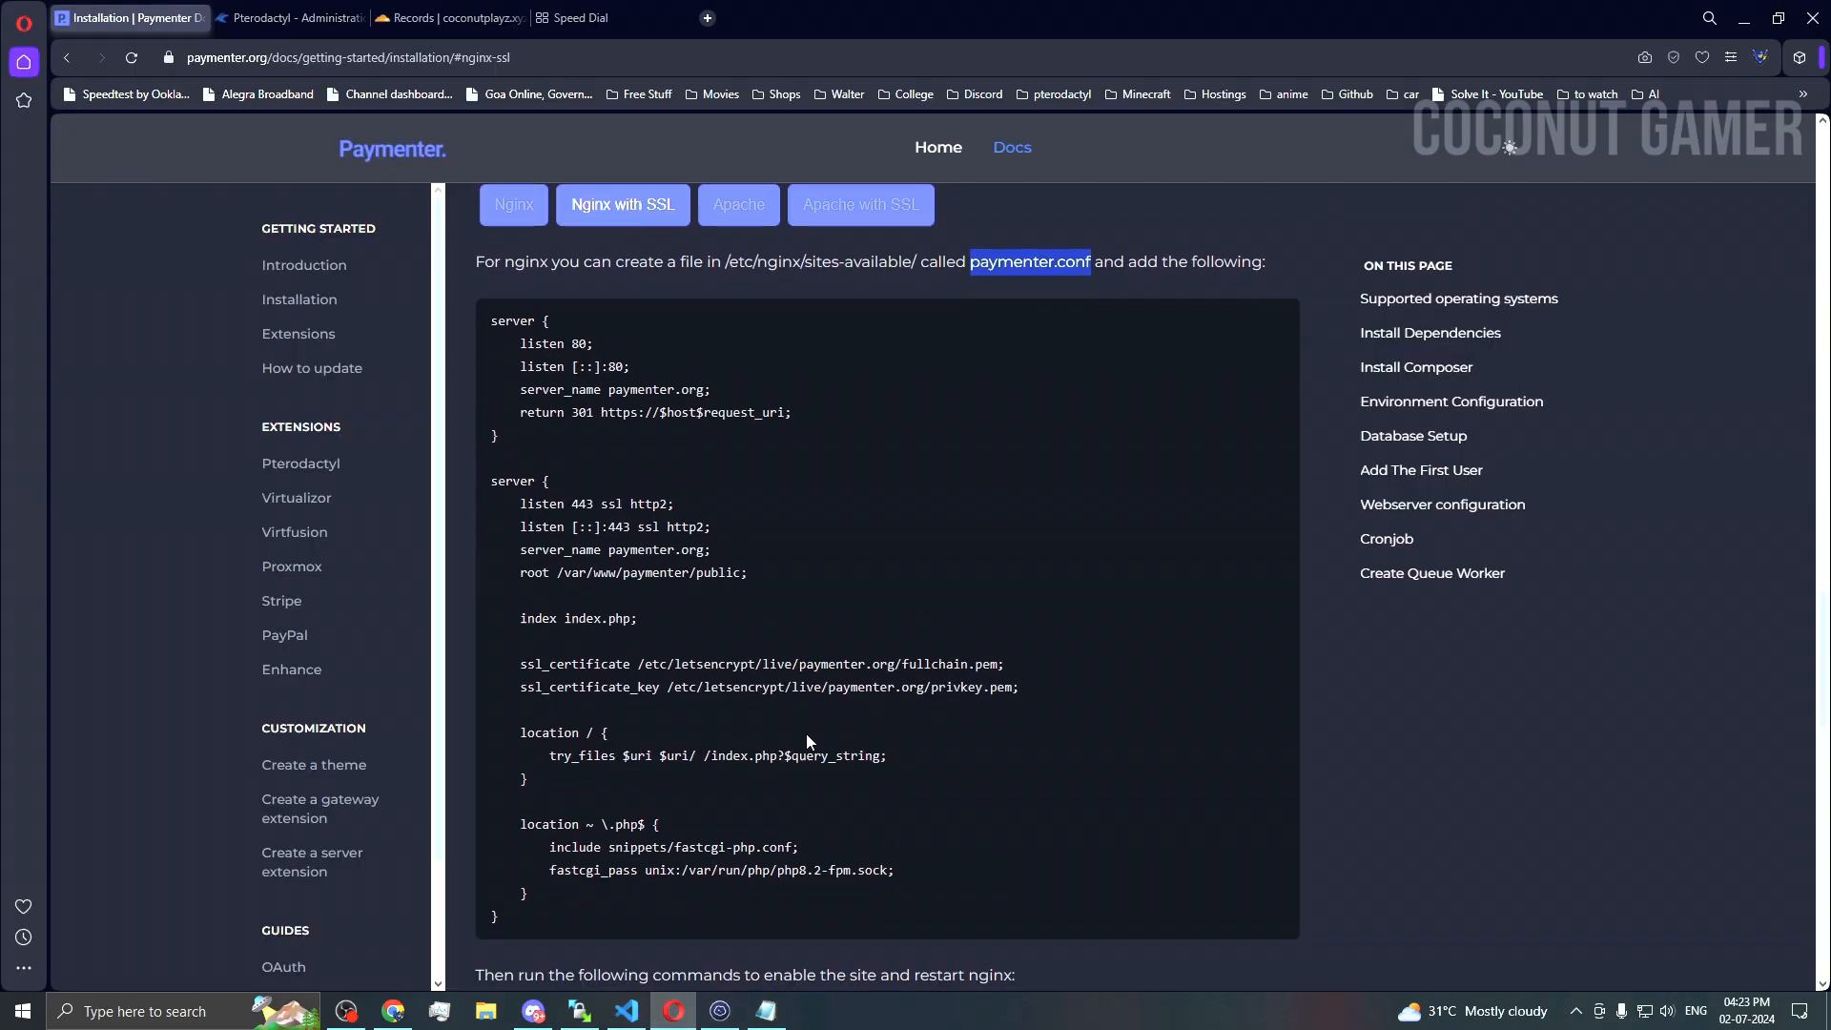
left_click_drag(507, 921, 463, 331)
Step: Paste the nginx SSL config into Notepad below the GRANT line, then show Cloudflare's DNS records
left_click(767, 1011)
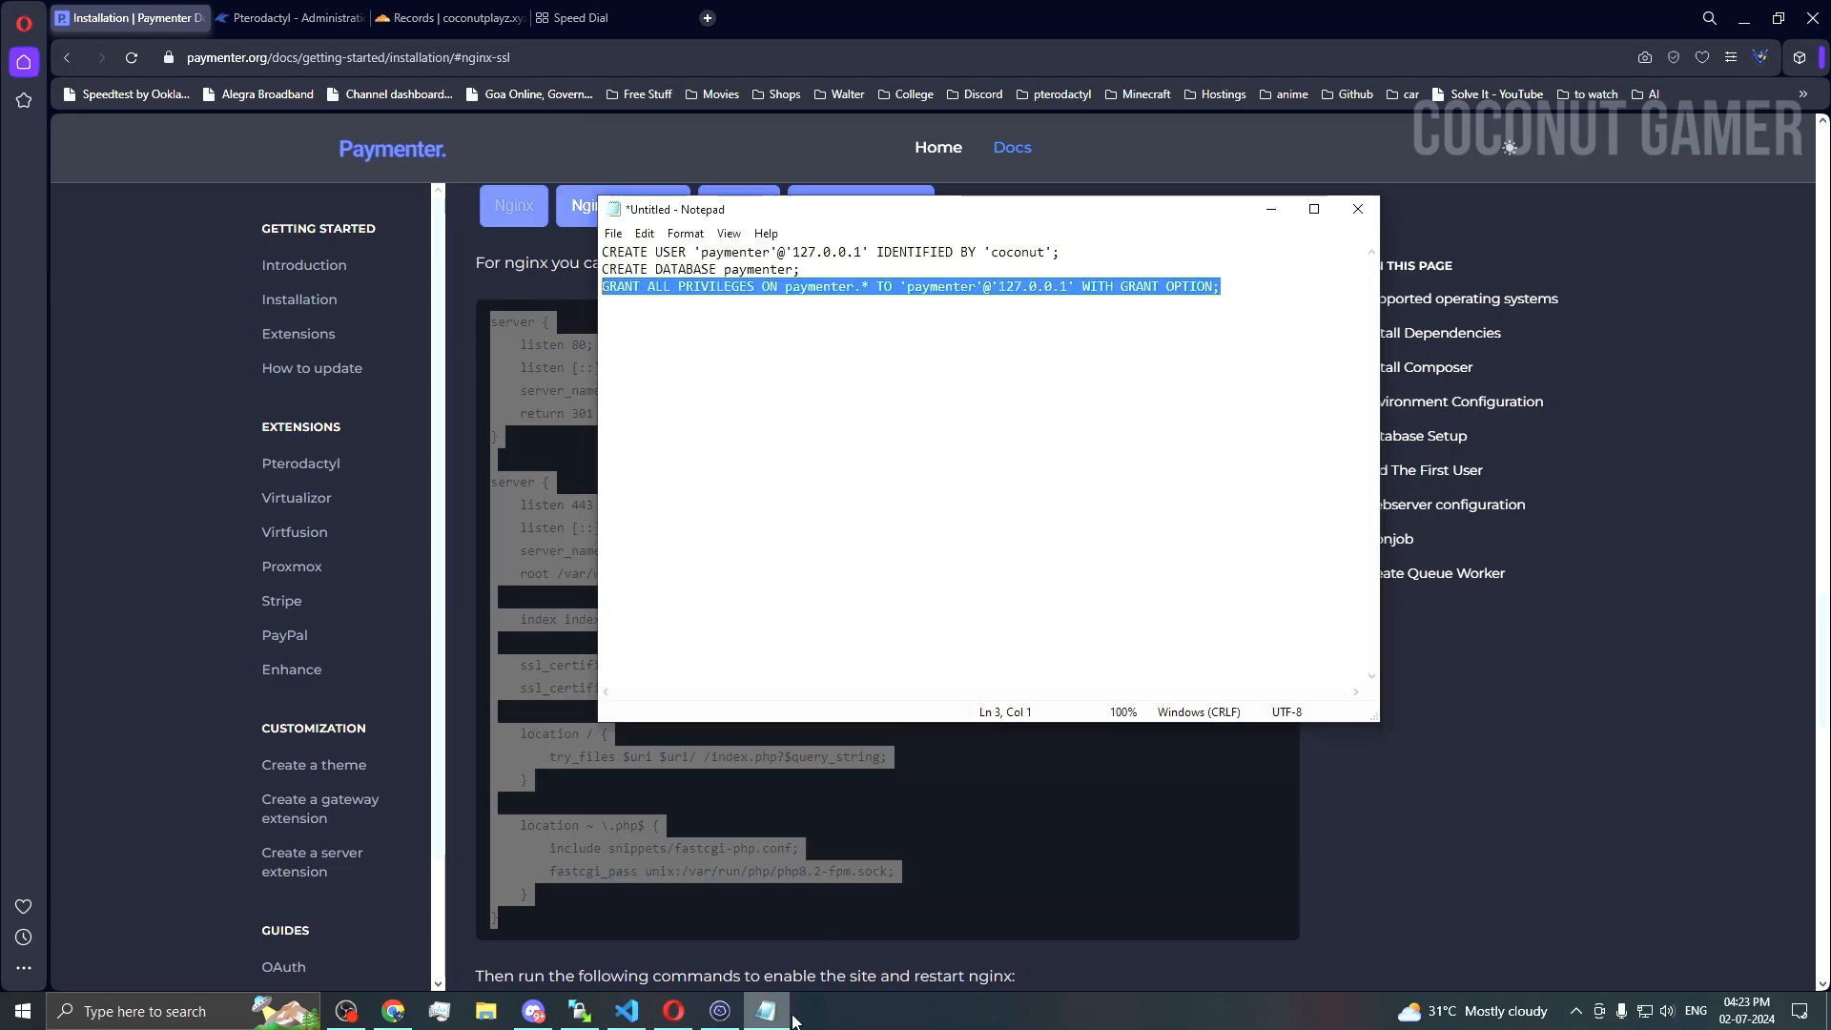
left_click(862, 287)
key("ctrl+a")
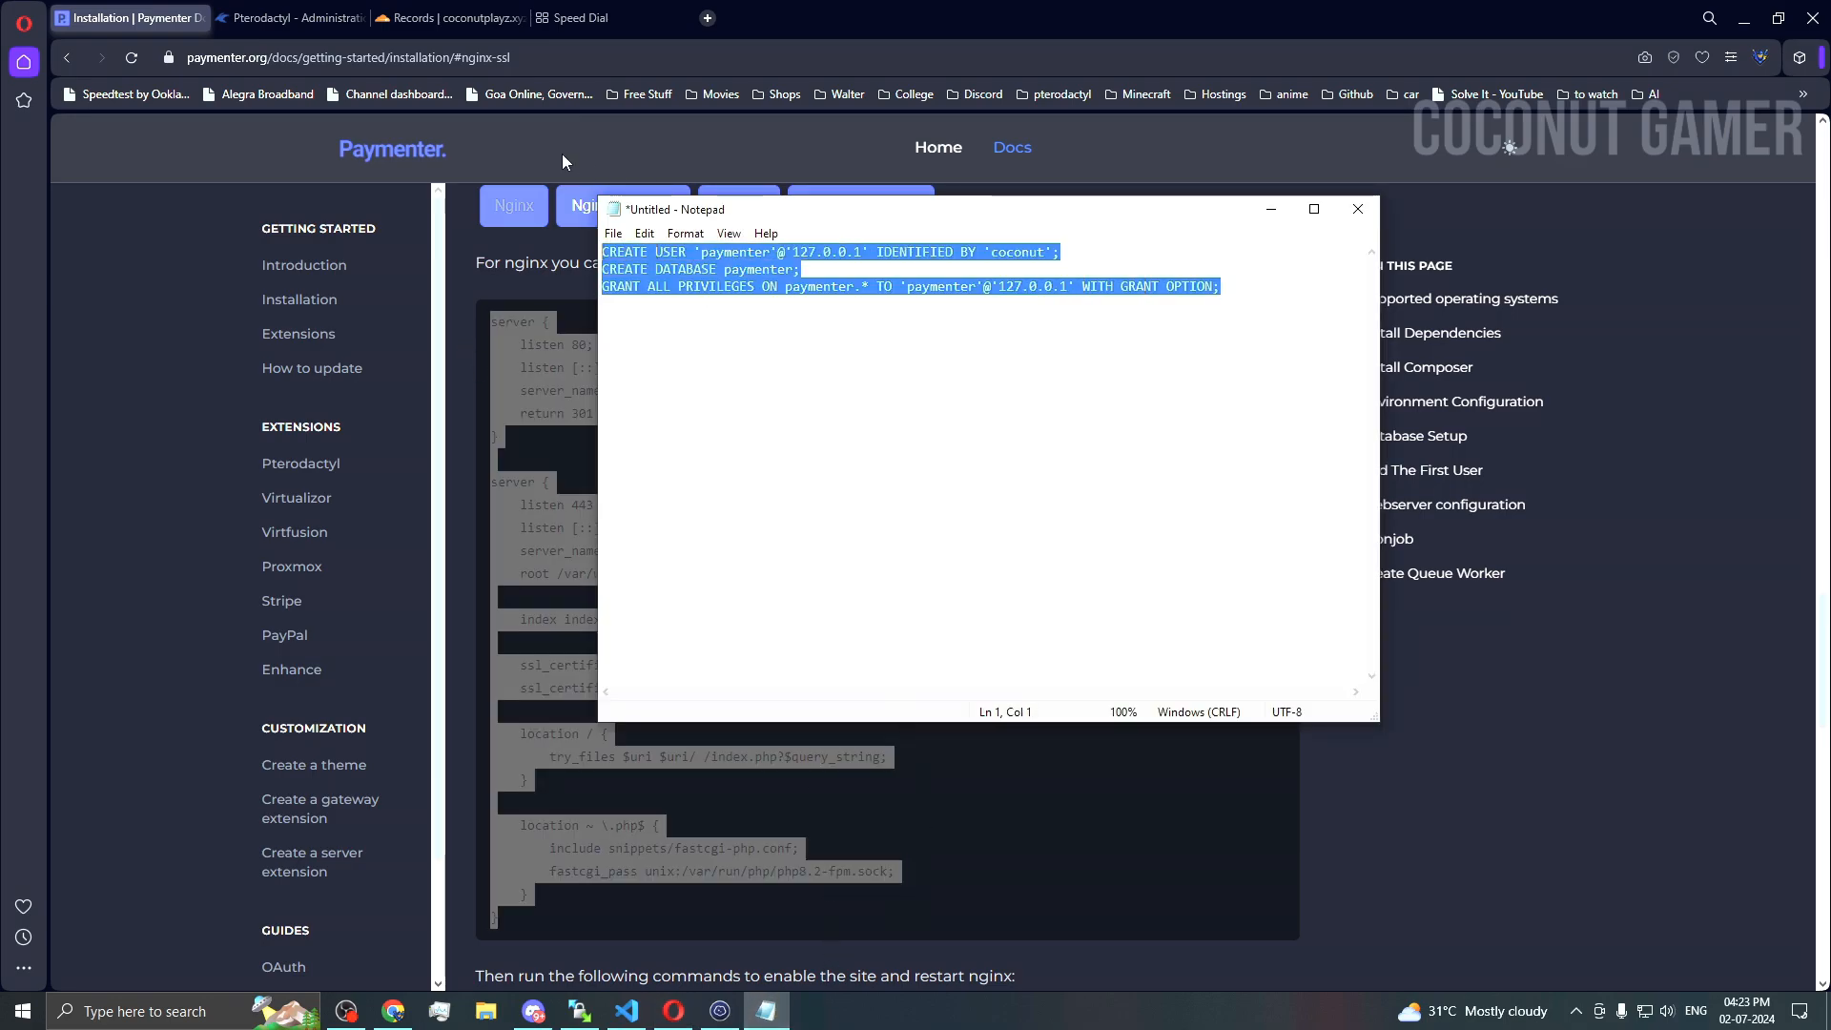
left_click(1134, 412)
key("Return")
key("Return")
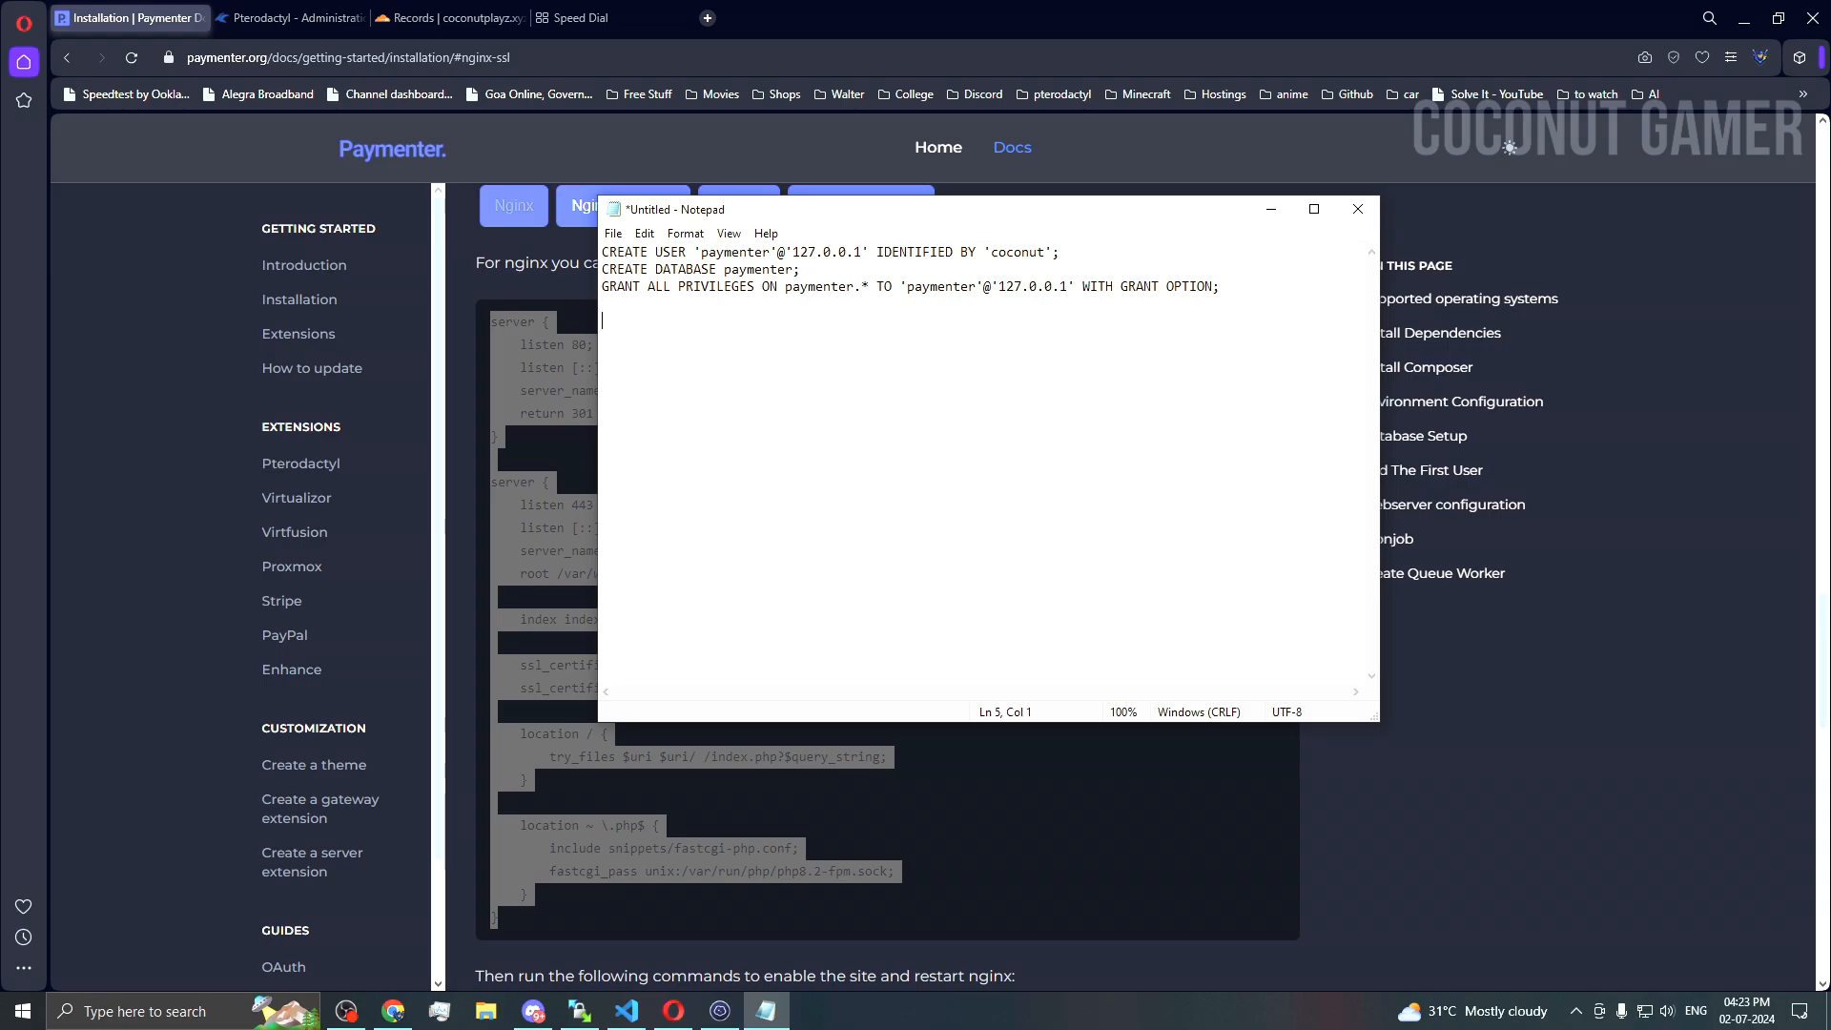
key("ctrl+v")
scroll(800, 388, "up", 2)
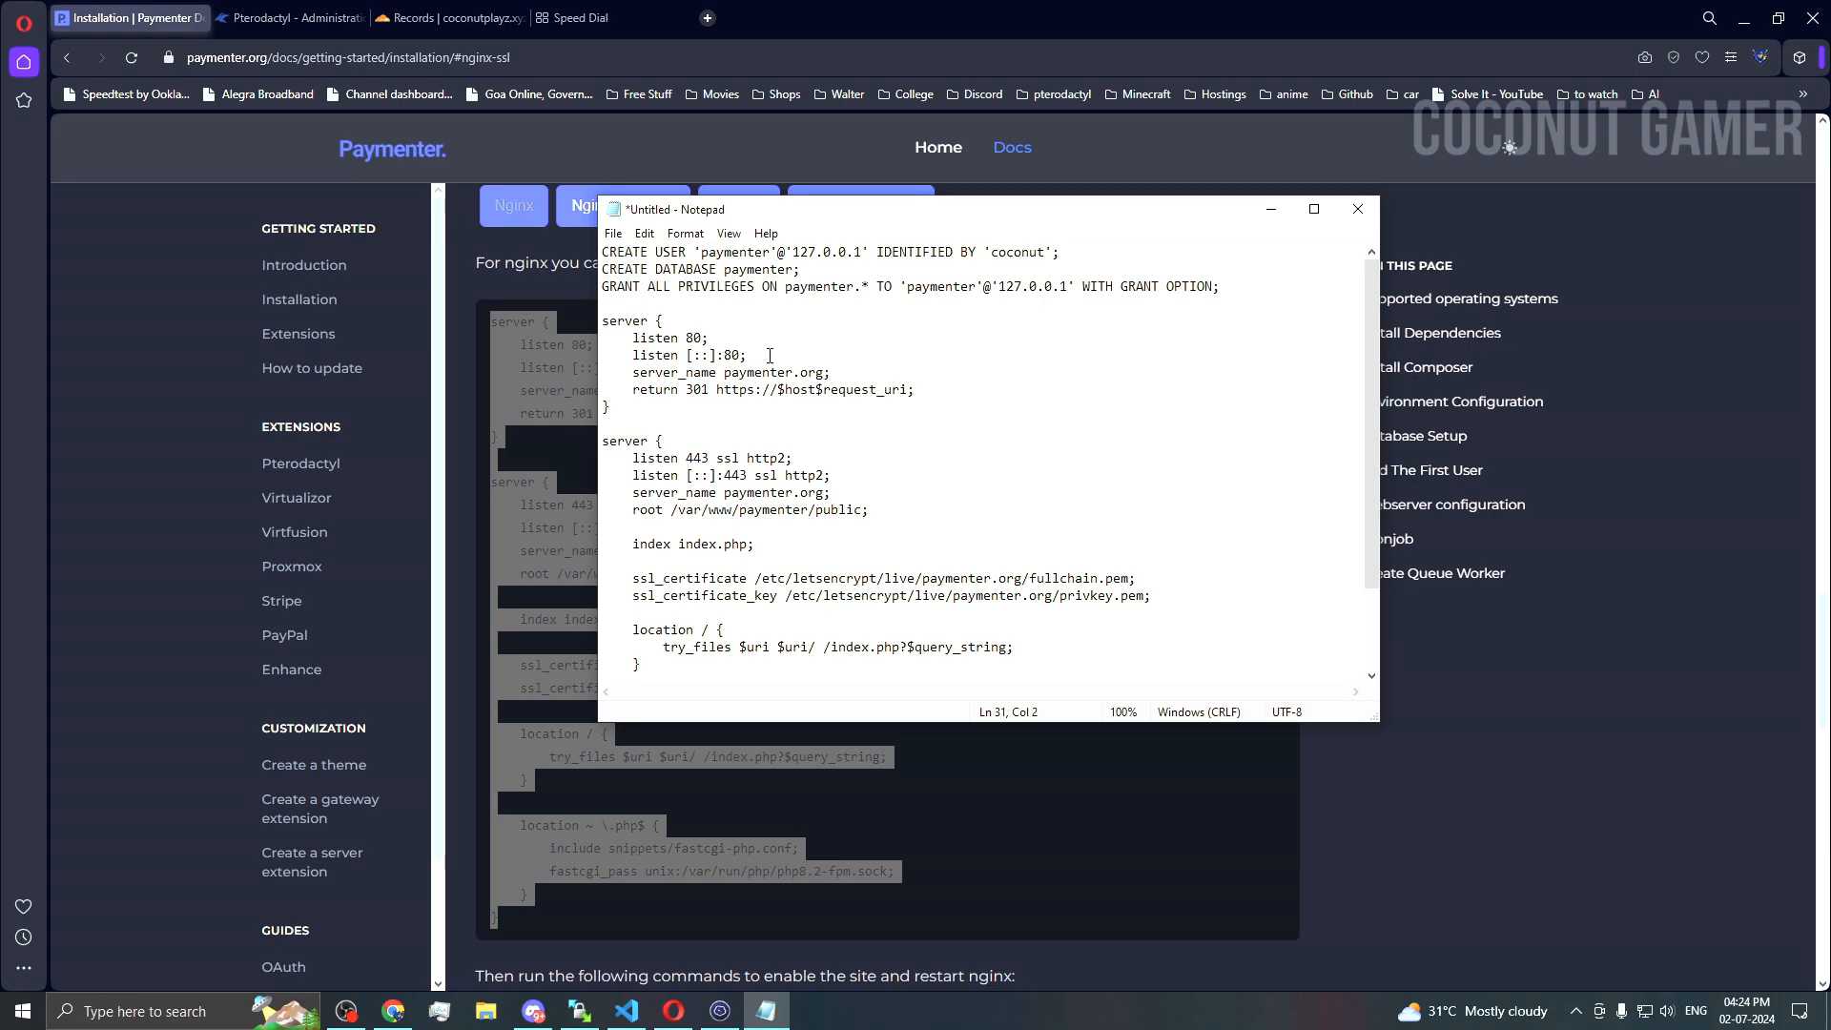
left_click(428, 14)
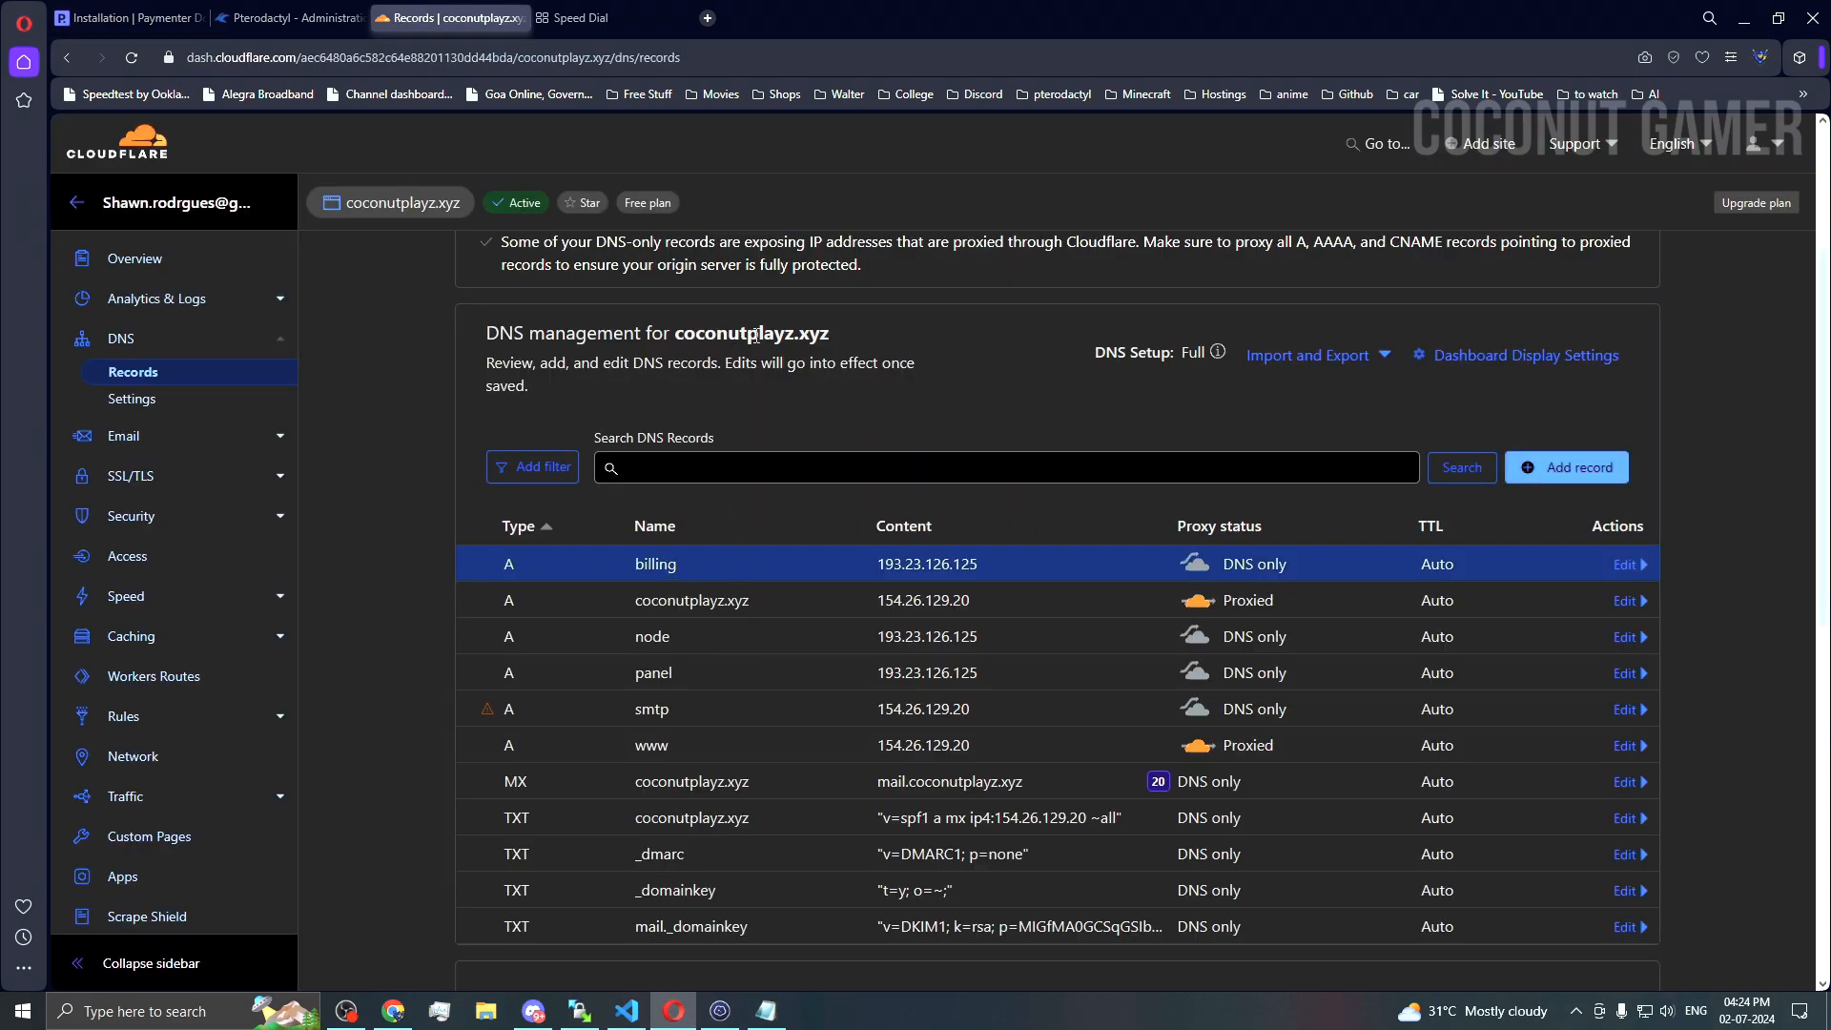
Step: Replace paymenter.org on the first server_name line with billing.coconutplayz.xyz
left_click_drag(831, 336, 679, 336)
key("ctrl+c")
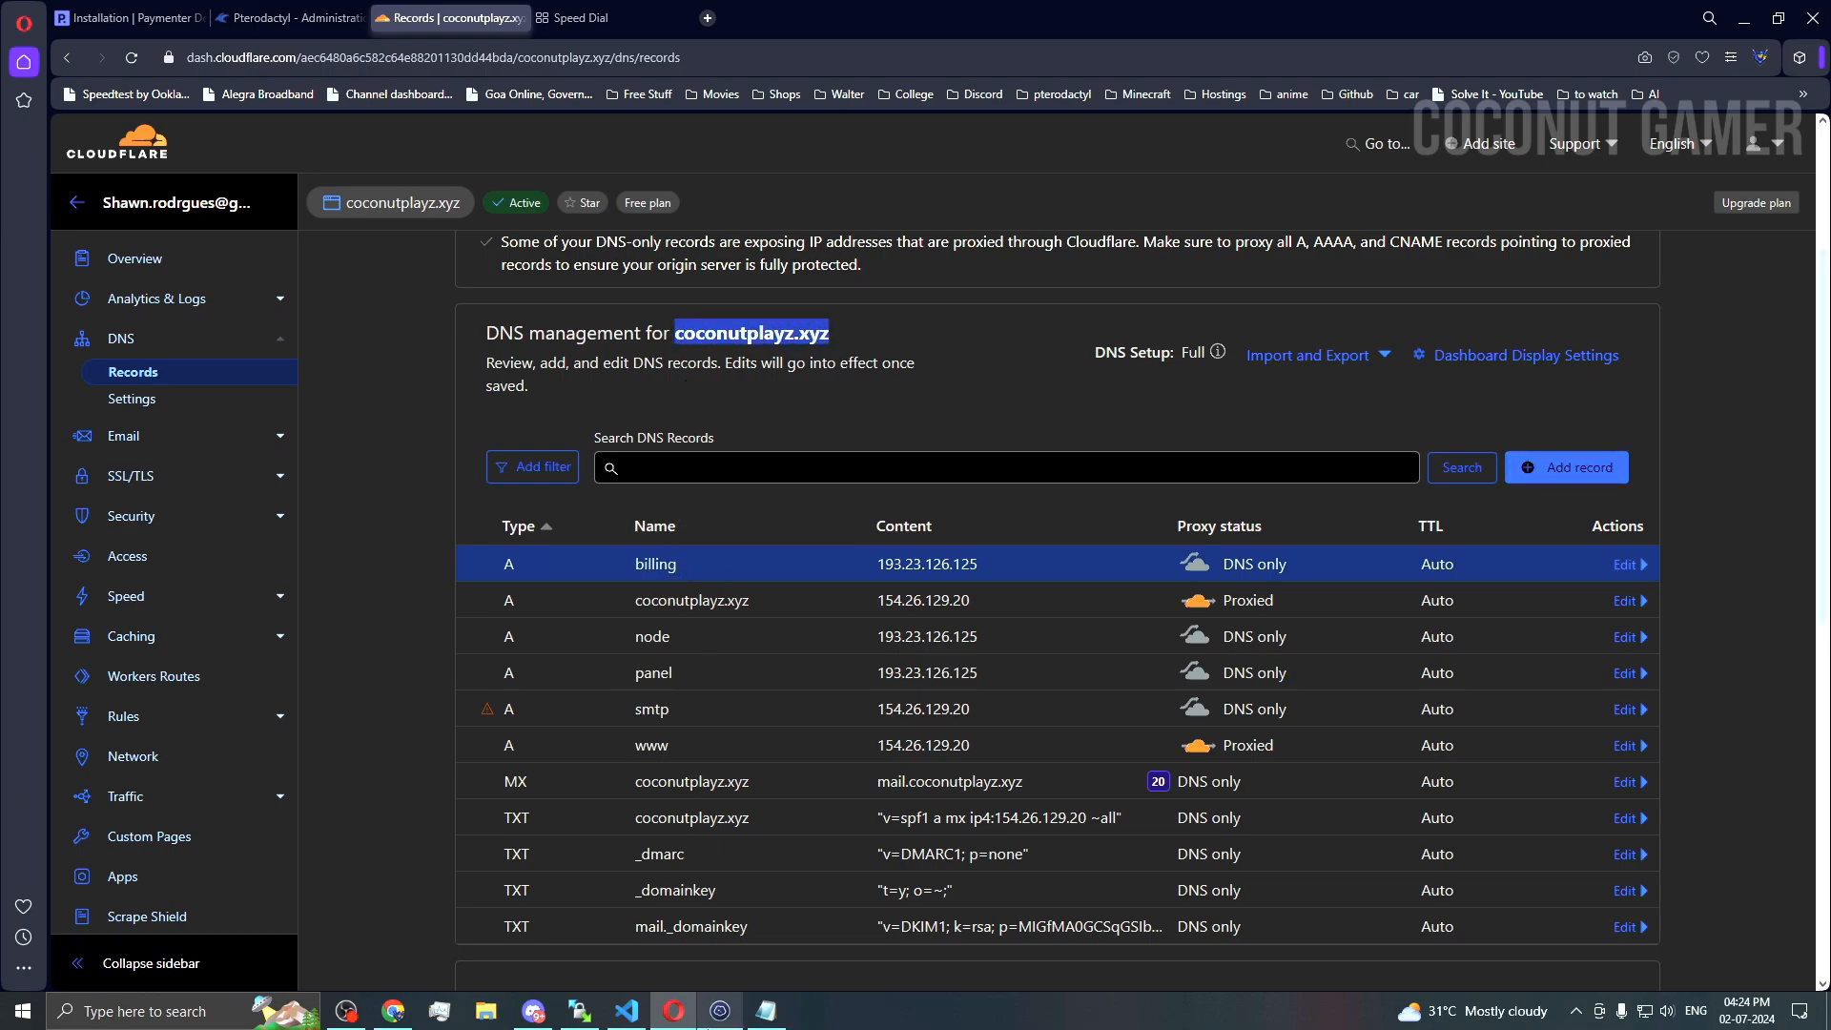
left_click(766, 1010)
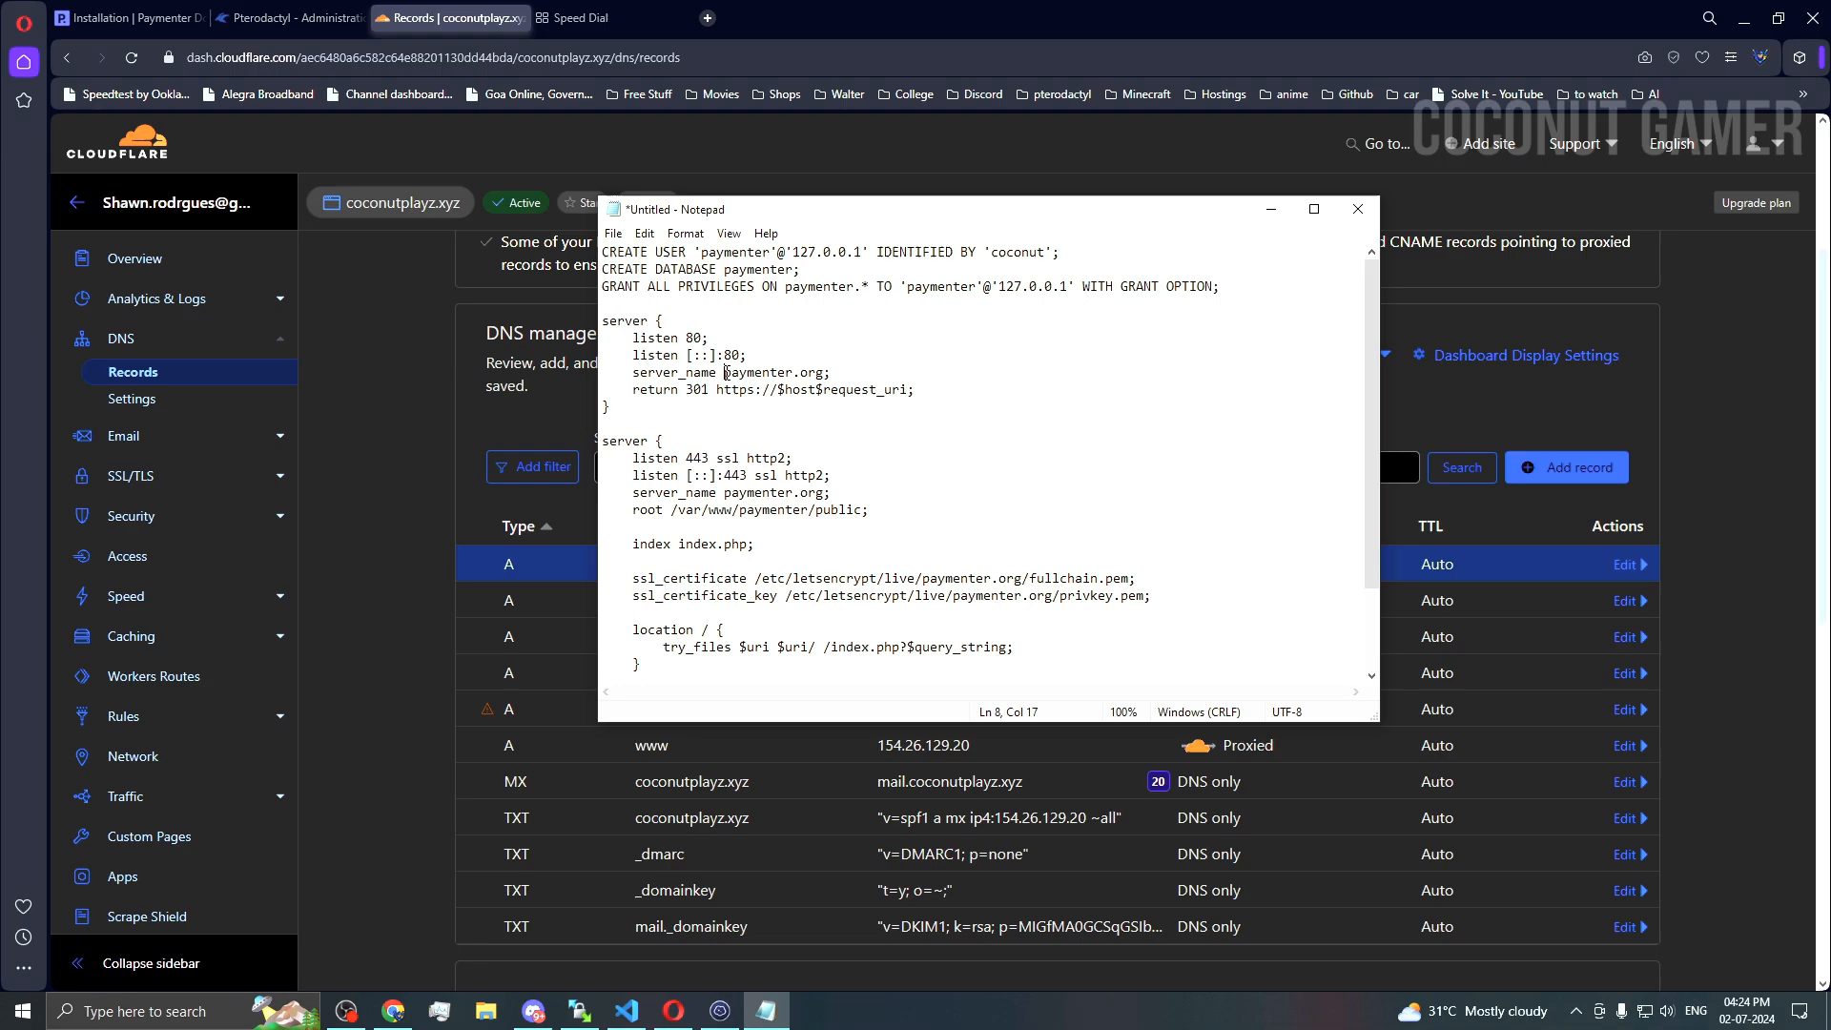
left_click_drag(725, 372, 827, 370)
key("ctrl+v")
left_click(725, 373)
type("billing.")
left_click_drag(907, 372, 723, 372)
key("ctrl+c")
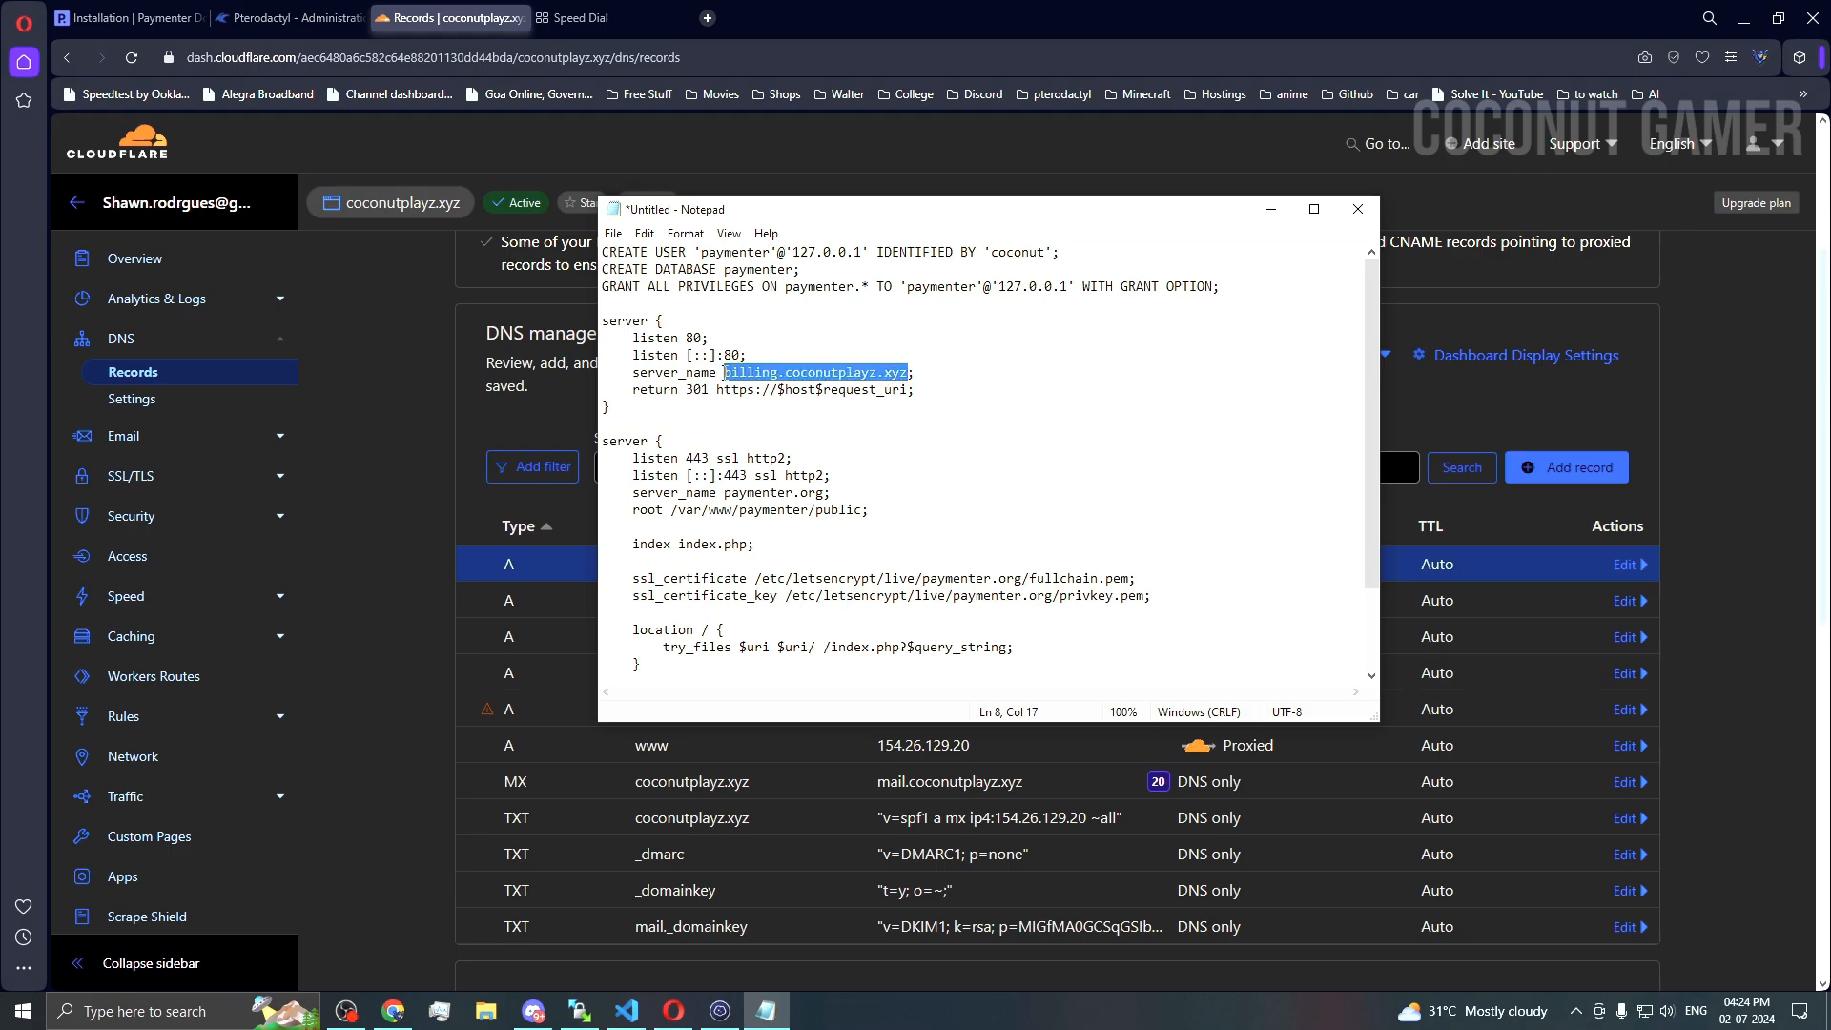
Step: Use billing.coconutplayz.xyz on the second server_name line and both certificate paths, then select the config
left_click_drag(724, 492, 826, 490)
key("ctrl+v")
scroll(944, 498, "down", 1)
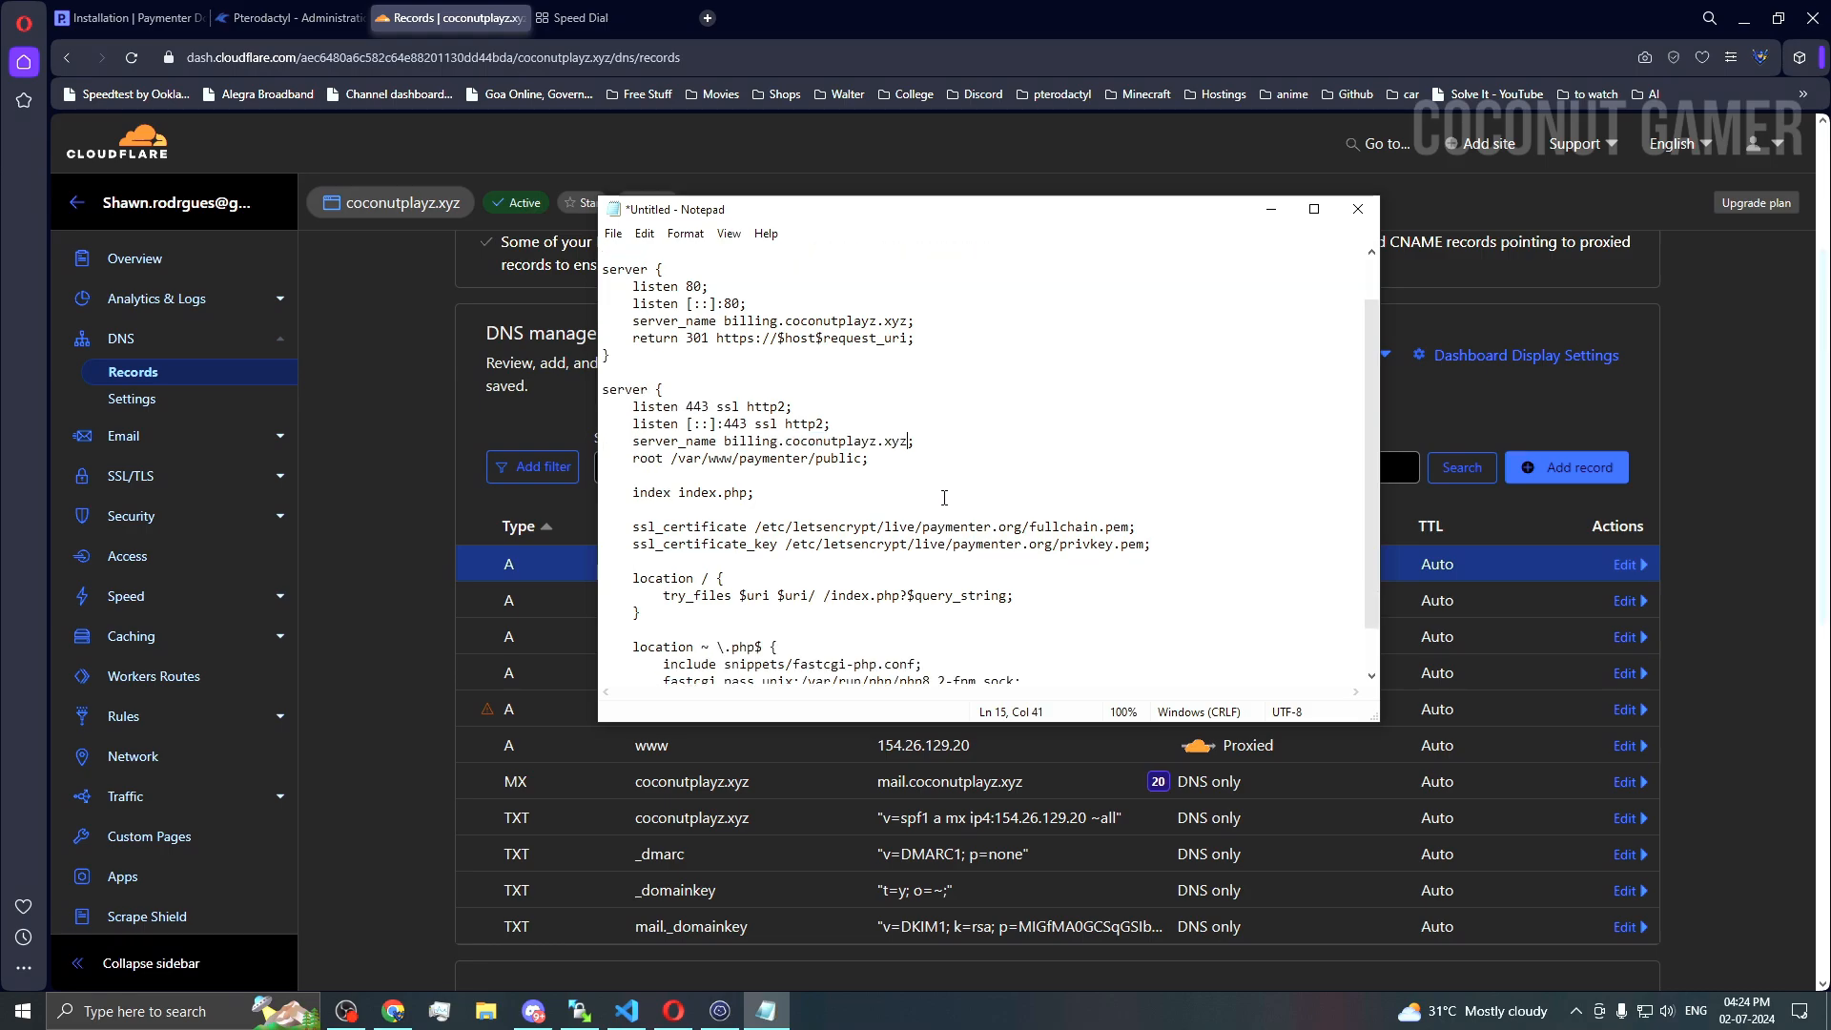
left_click_drag(921, 526, 1053, 545)
key("ctrl+v")
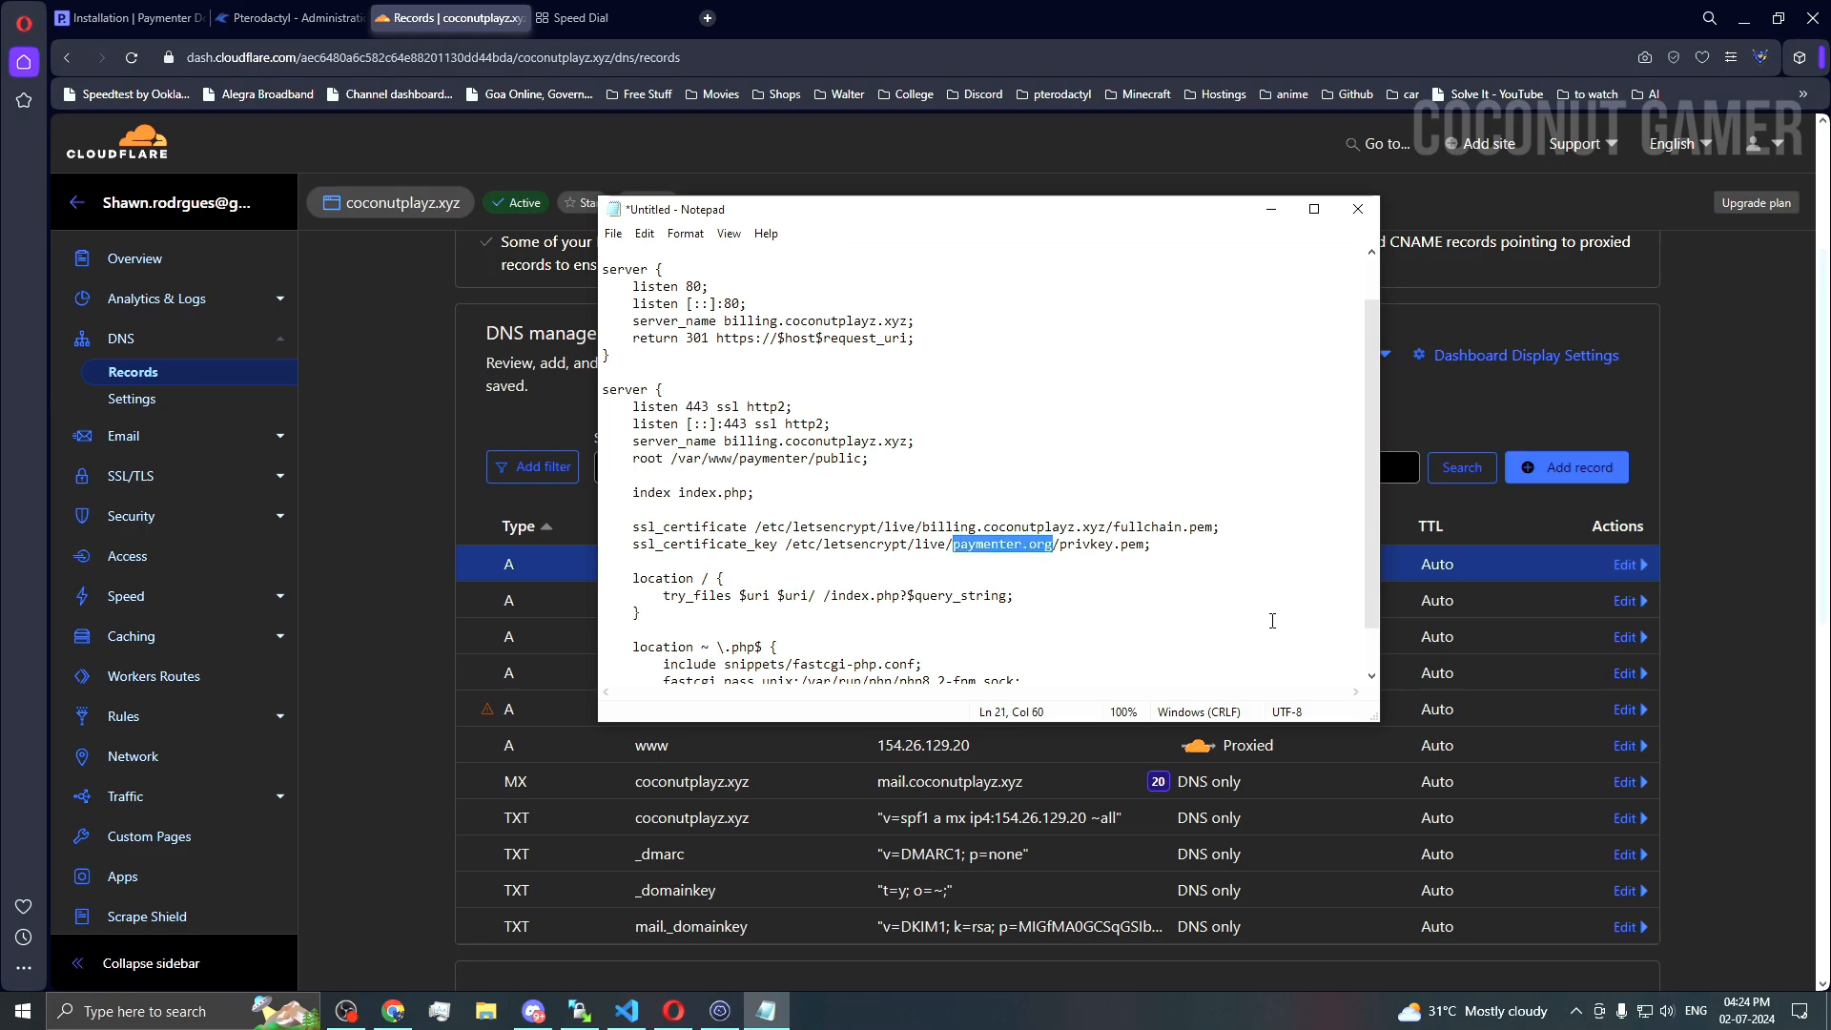
key("ctrl+v")
scroll(1141, 631, "down", 1)
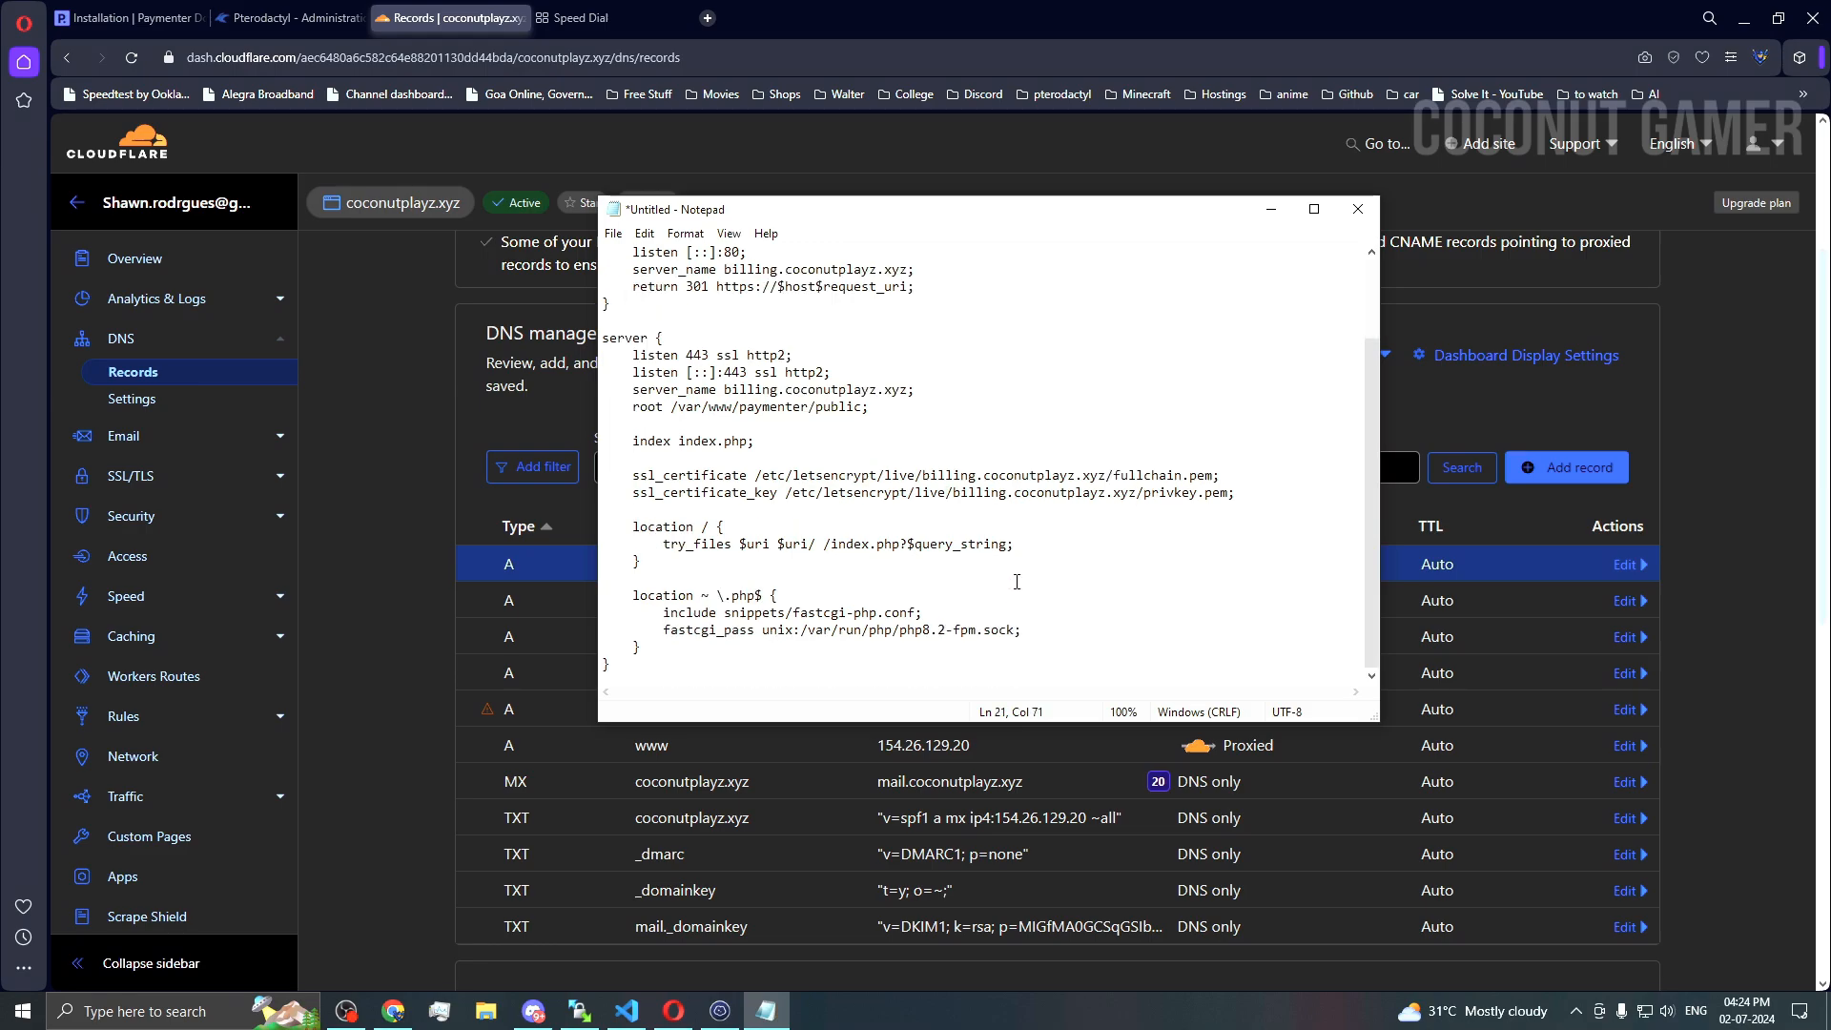
left_click_drag(606, 664, 601, 320)
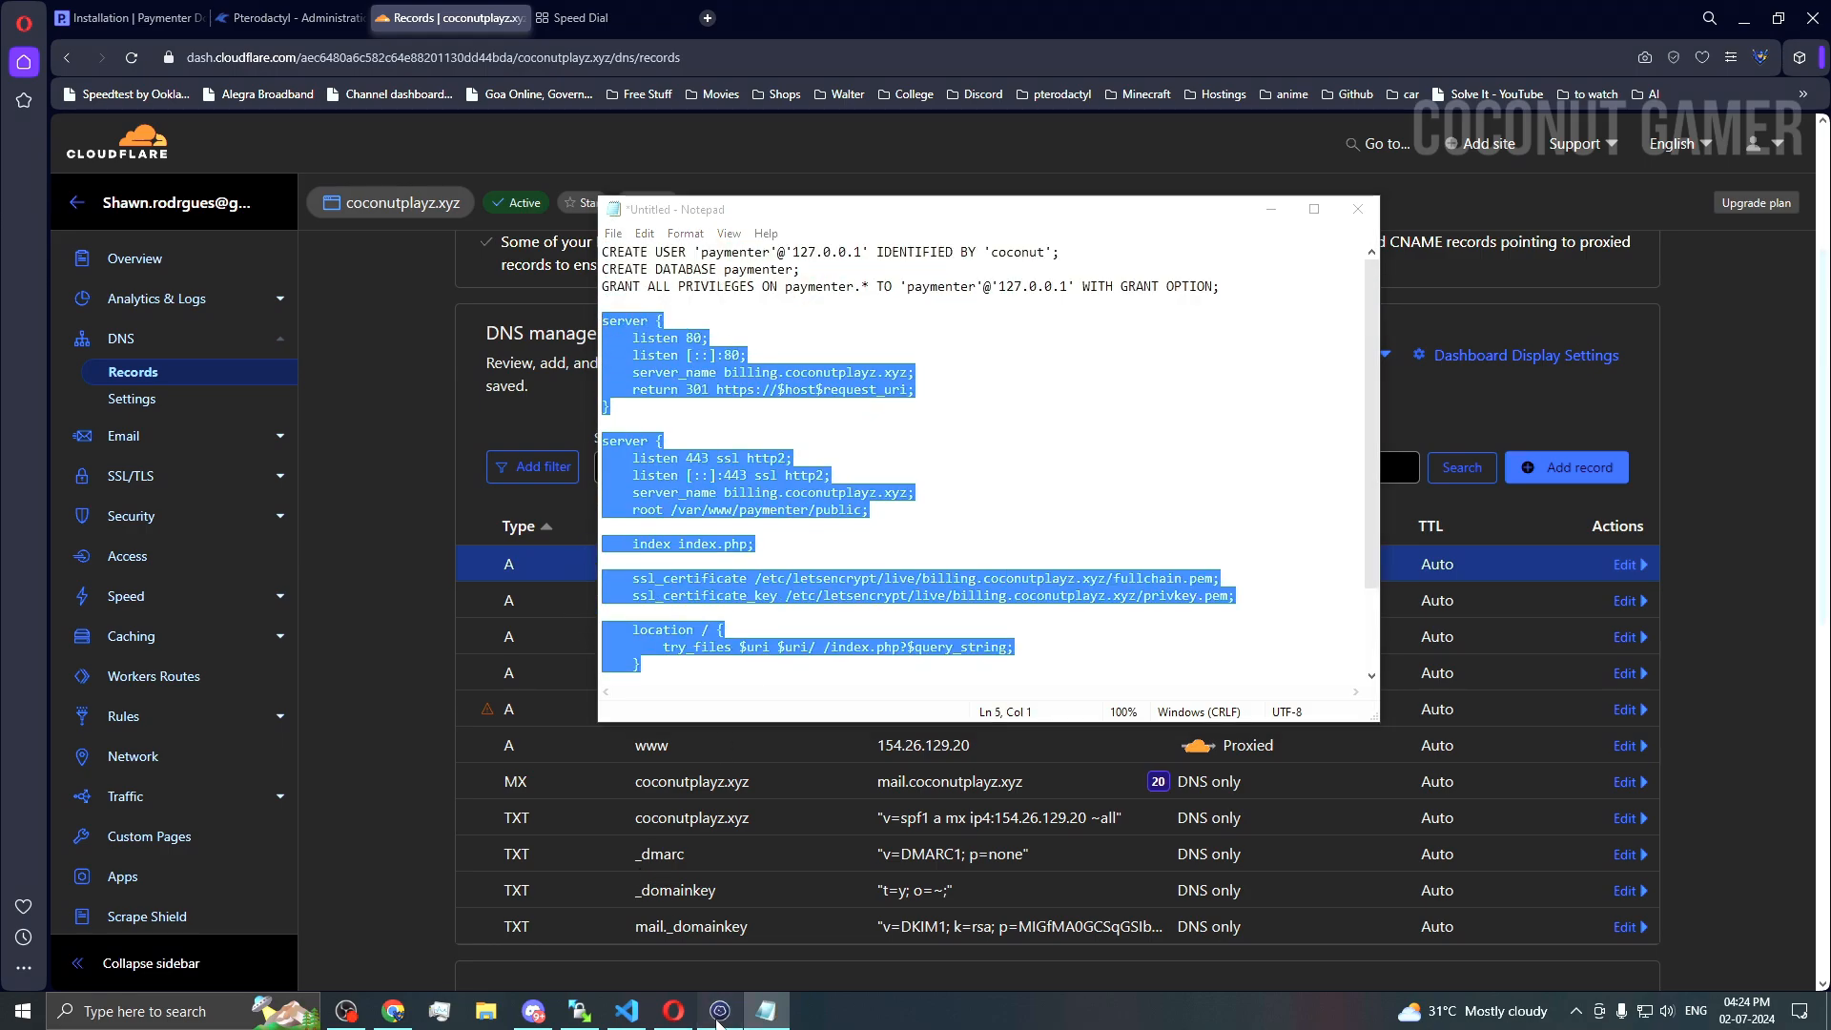
Step: Paste the edited nginx config into paymenter.conf in nano, save it and exit
key("alt+Tab")
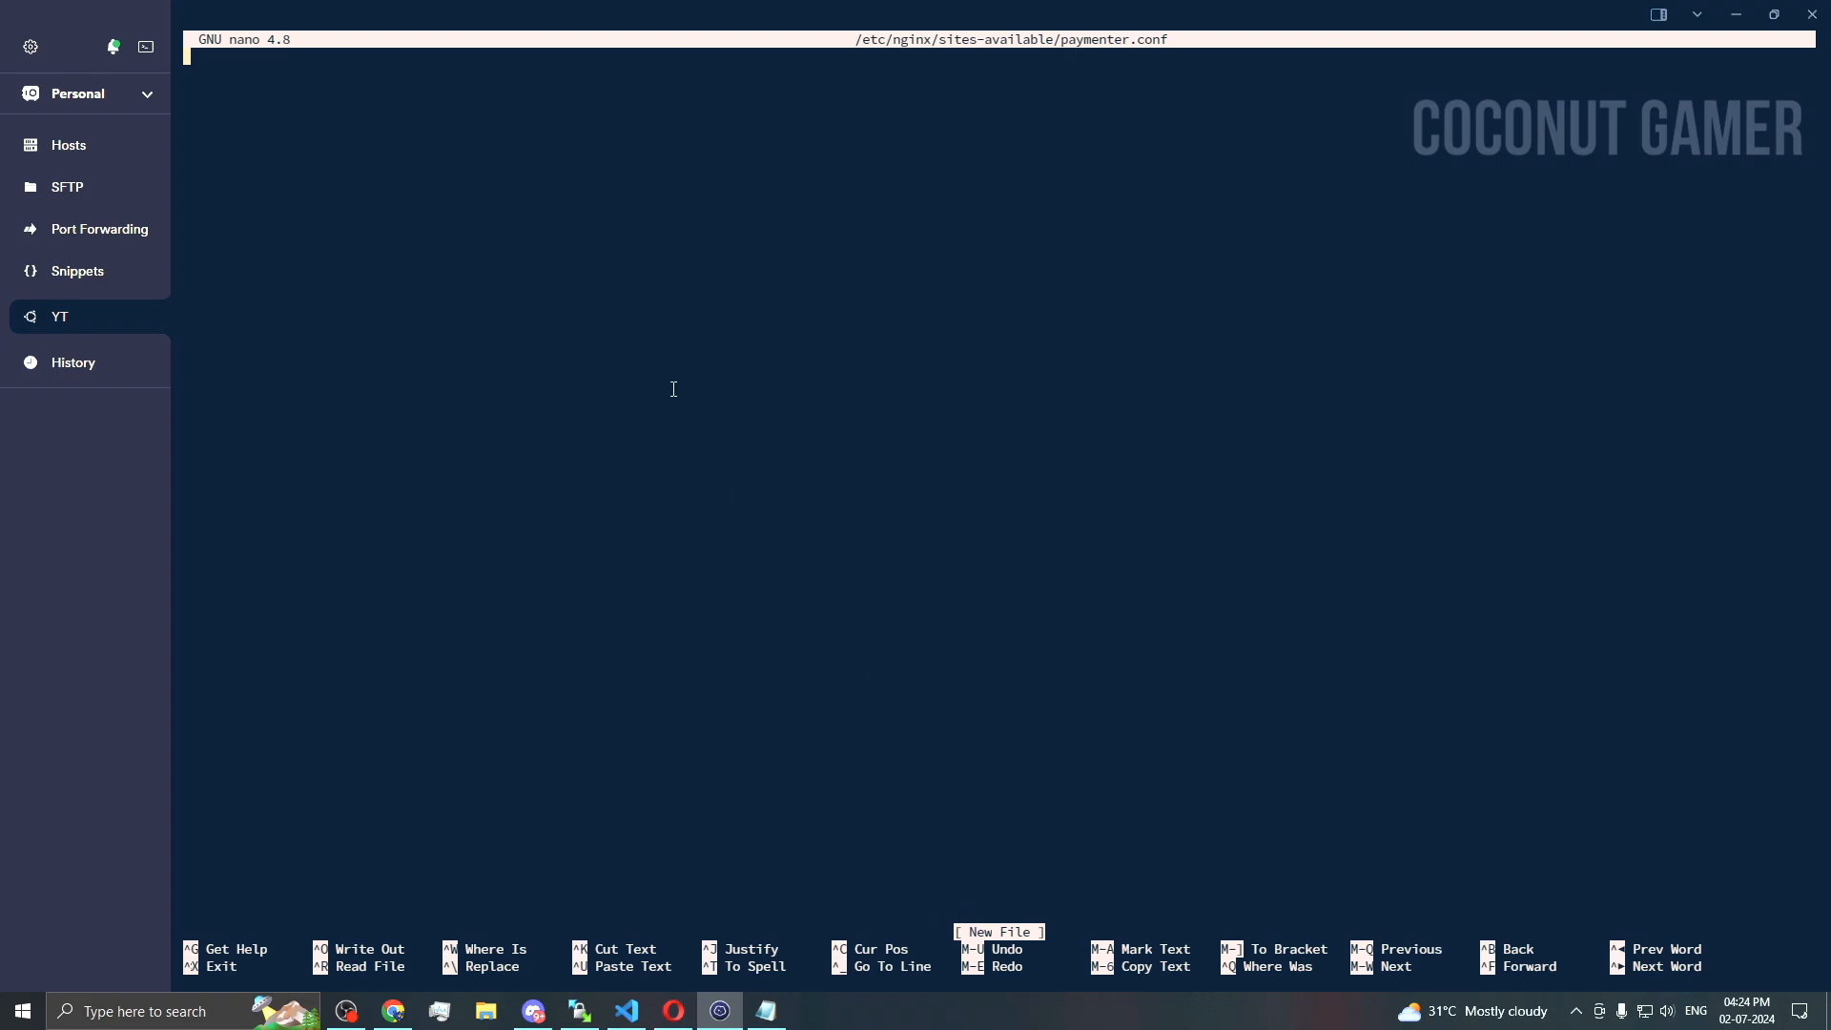
type("server {     listen 80;     listen [::]:80;     server_name billing.coconutplayz.xyz;     return 301 https://$host$request_uri; }  server {     listen 443 ssl http2;     listen [::]:443 ssl http2;     server_name billing.coconutplayz.xyz;     root /var/www/paymenter/public;      index index.php;      ssl_certificate /etc/letsencrypt/live/billing.coconutplayz.xyz/fullchain.pem;     ssl_certificate_key /etc/letsencrypt/live/billing.coconutplayz.xyz/privkey.pem;      location / {         try_files $uri $uri/ /index.php?$query_string;     }      location ~ \\.php$ {         include snippets/fastcgi-php.conf;         fastcgi_pass unix:/var/run/php/php8.2-fpm.sock;     } }")
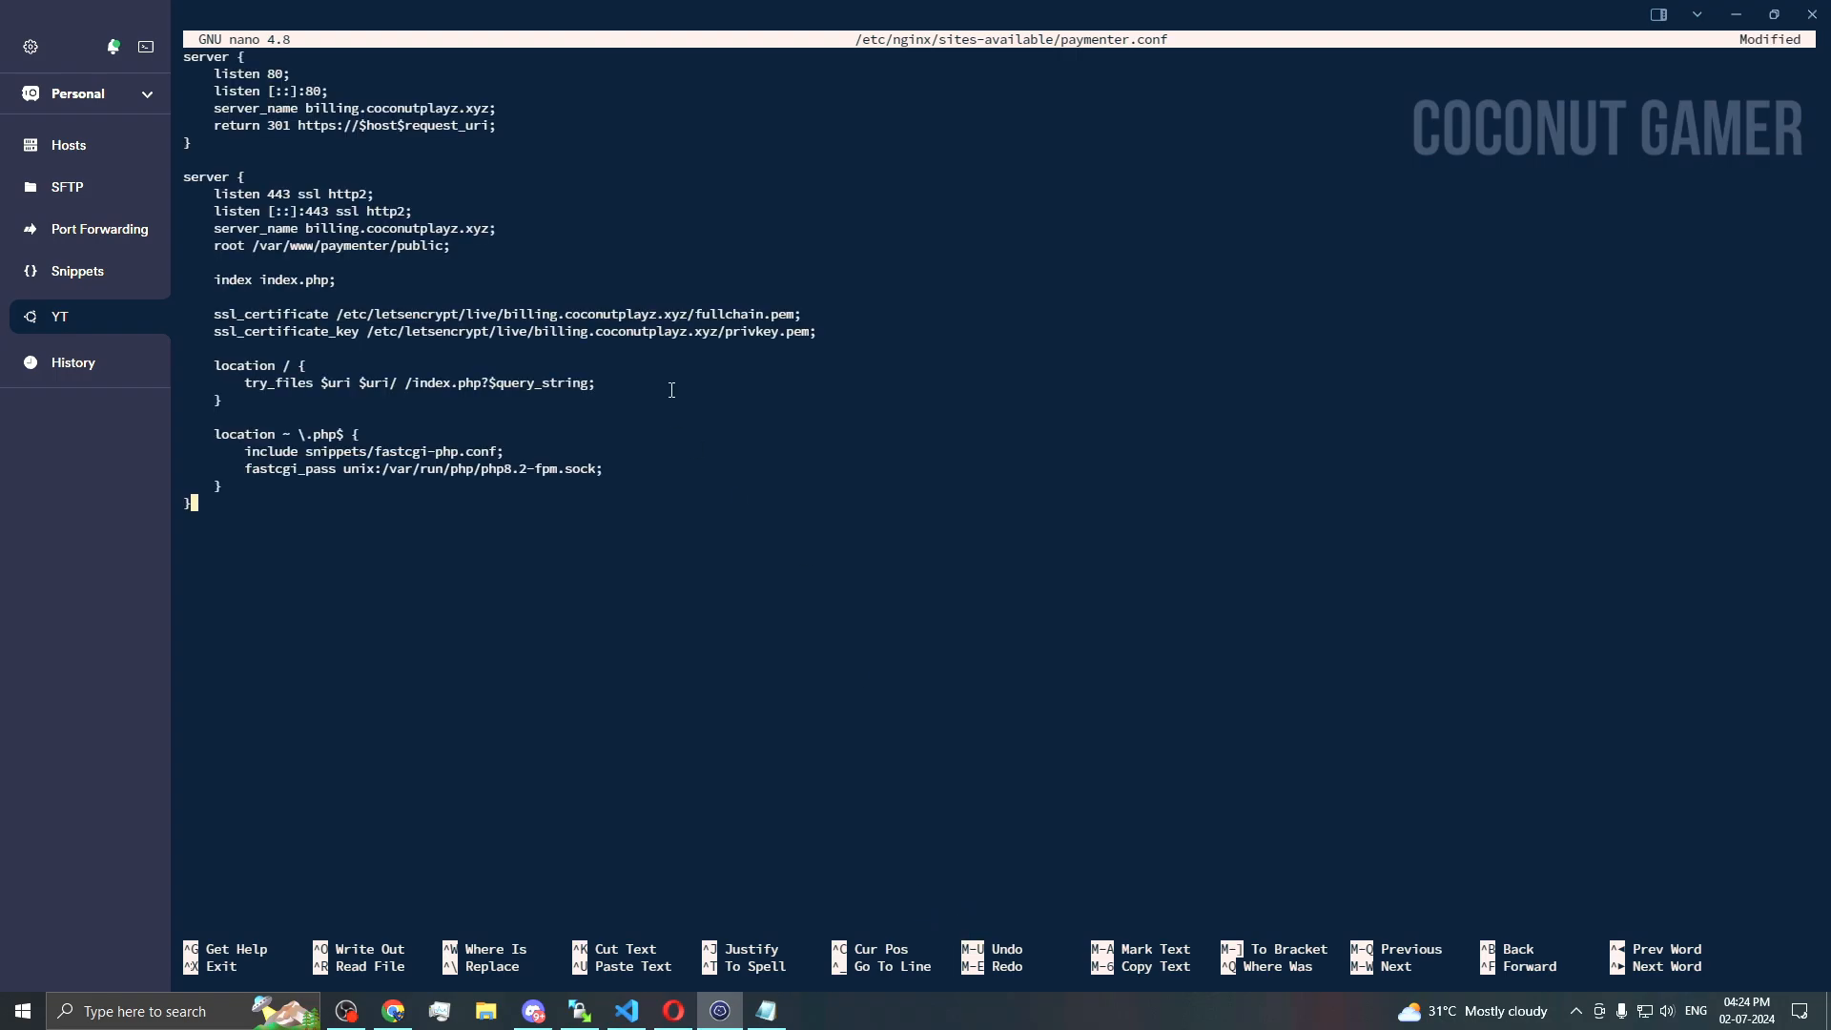
key("ctrl+o")
key("Return")
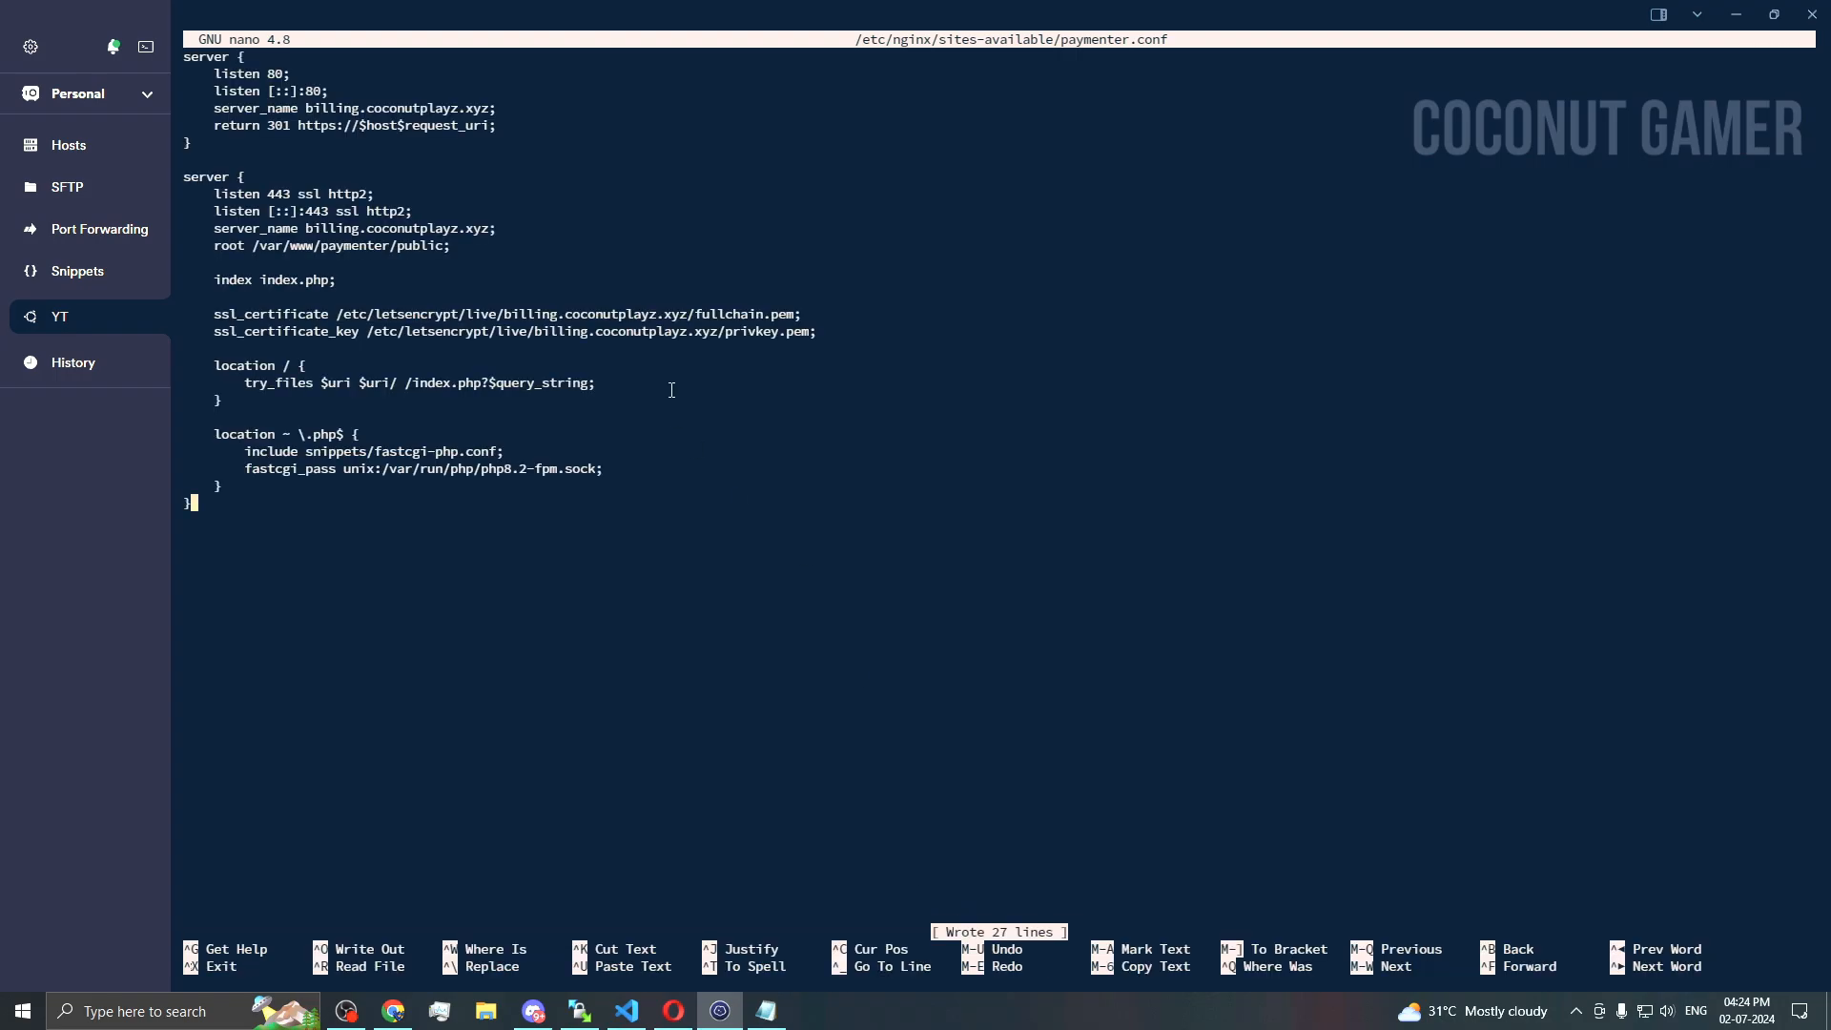
key("ctrl+x")
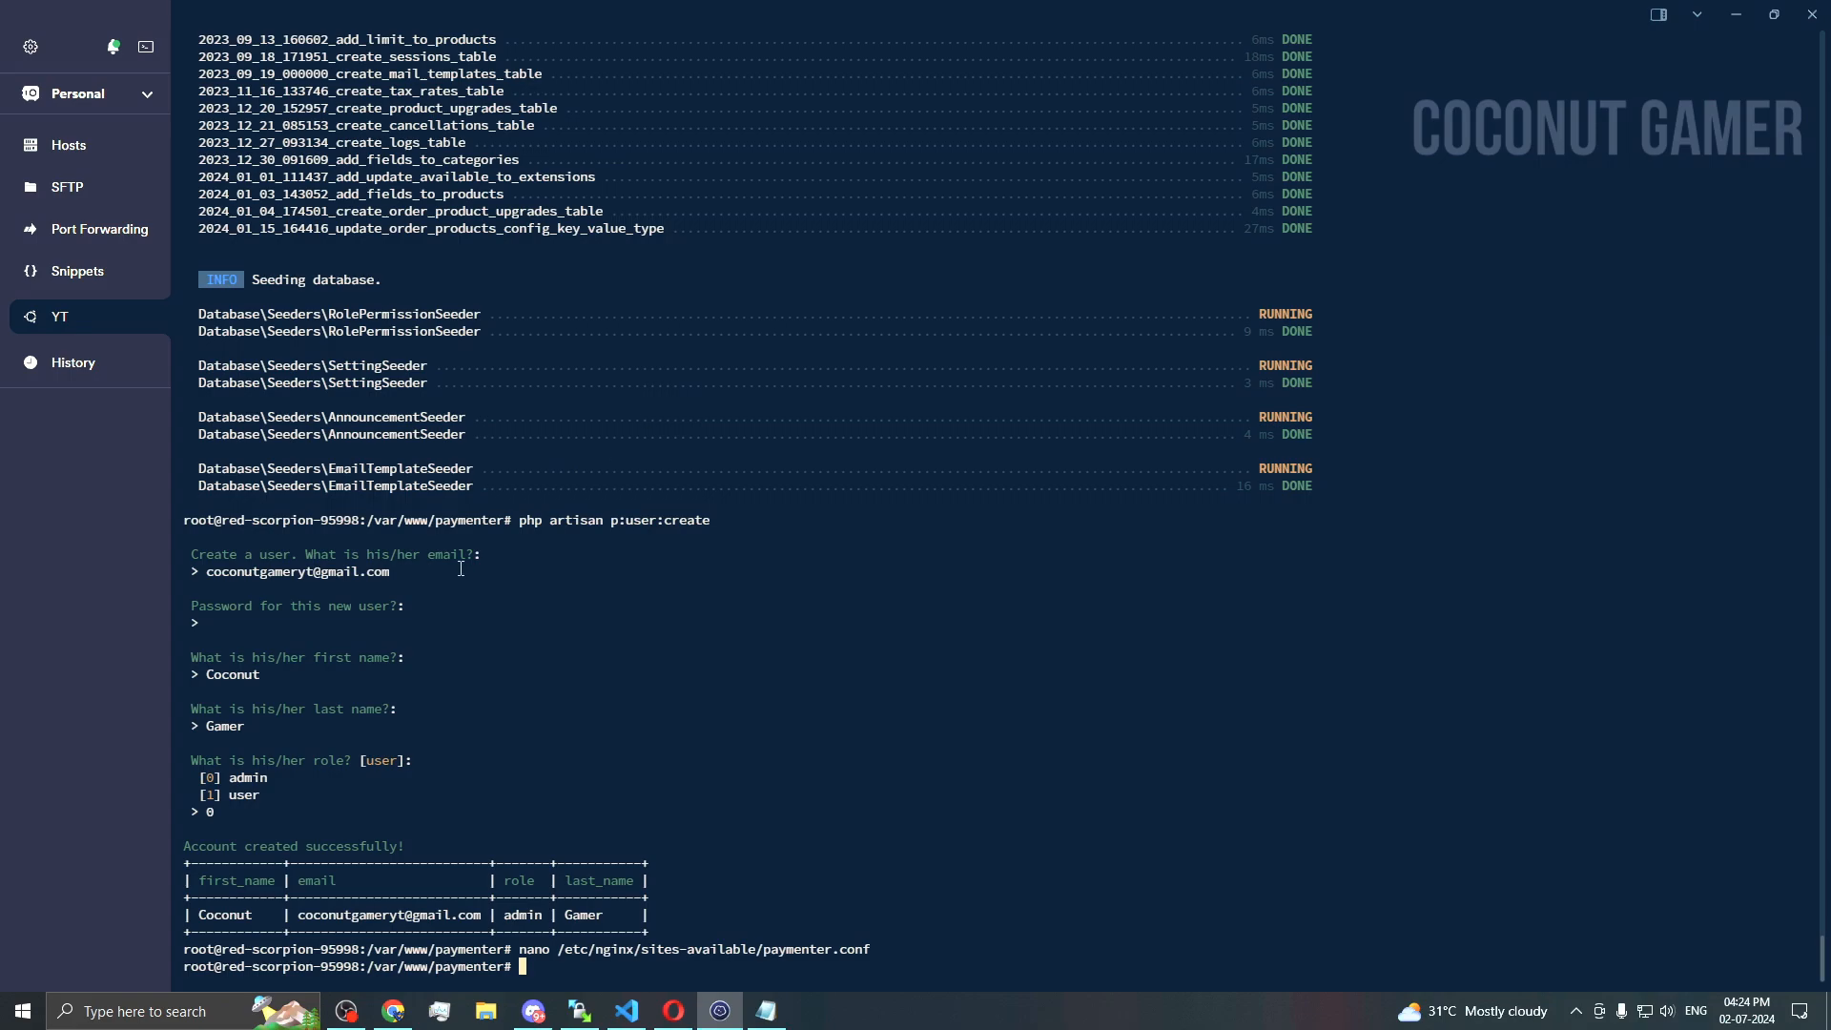
Step: Review the Nginx with SSL section of the Paymenter installation docs in Opera
left_click(673, 1011)
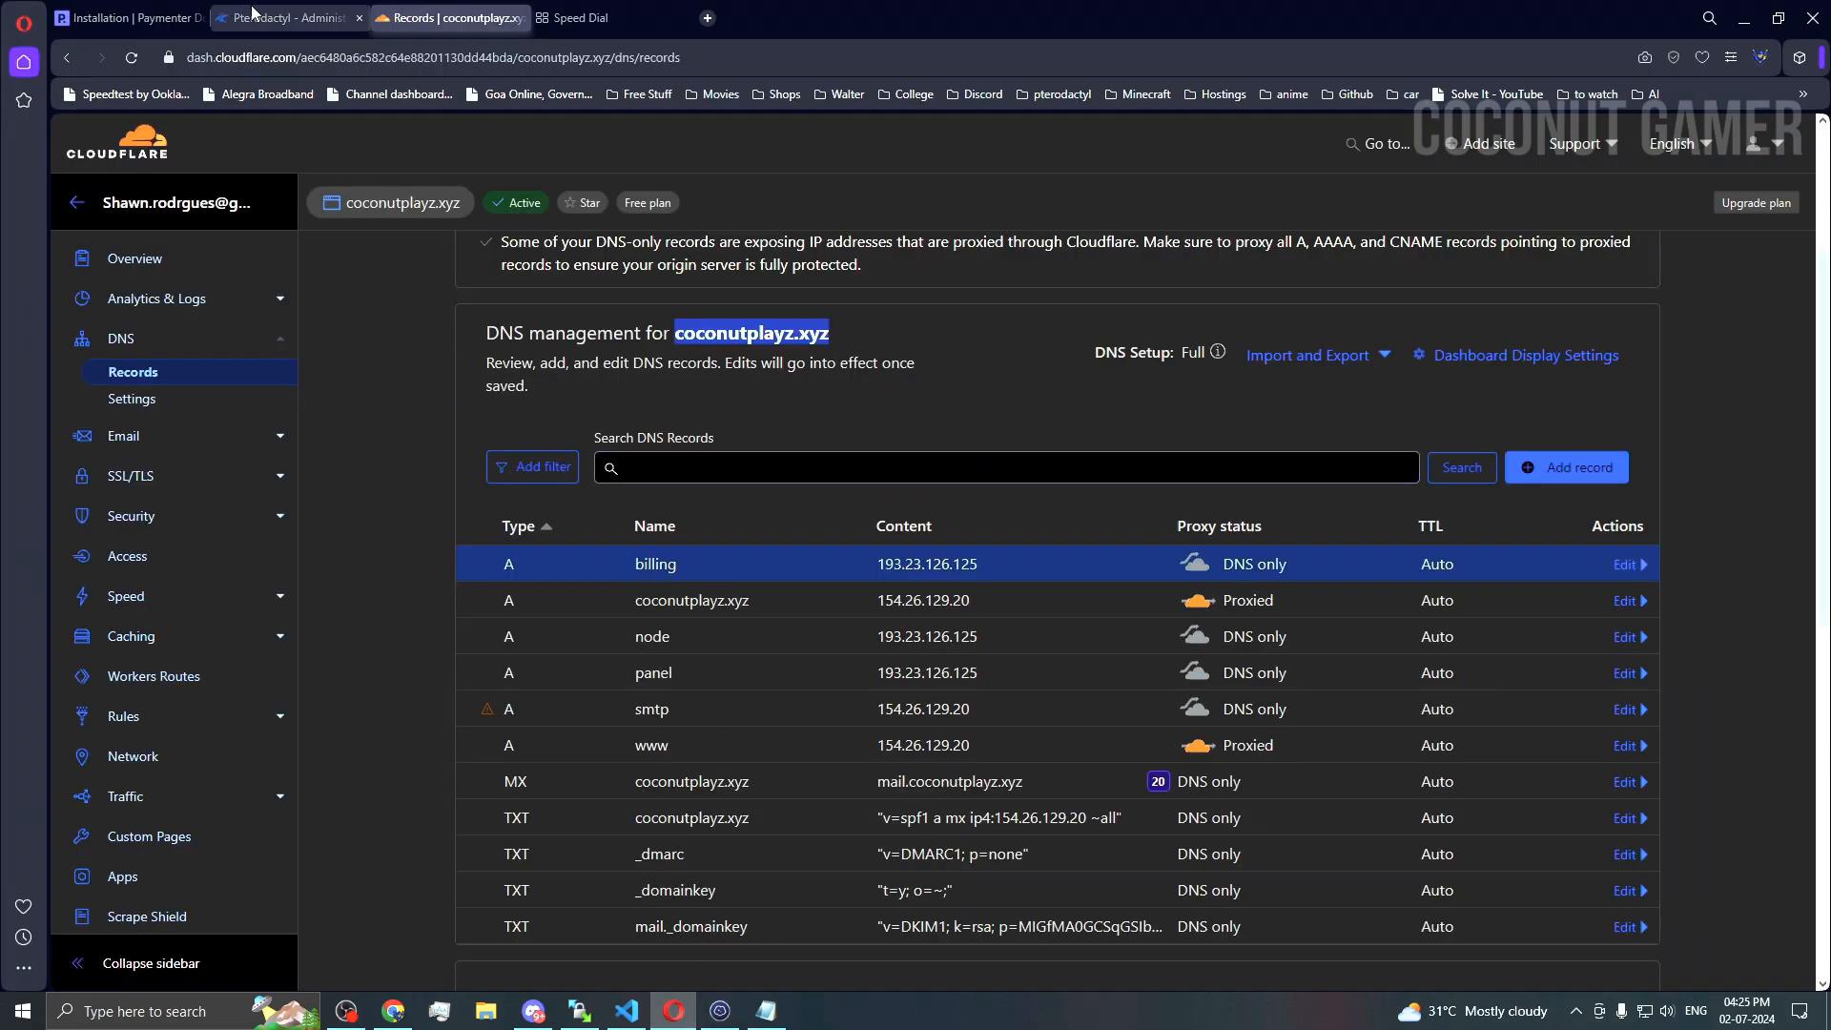
left_click(142, 19)
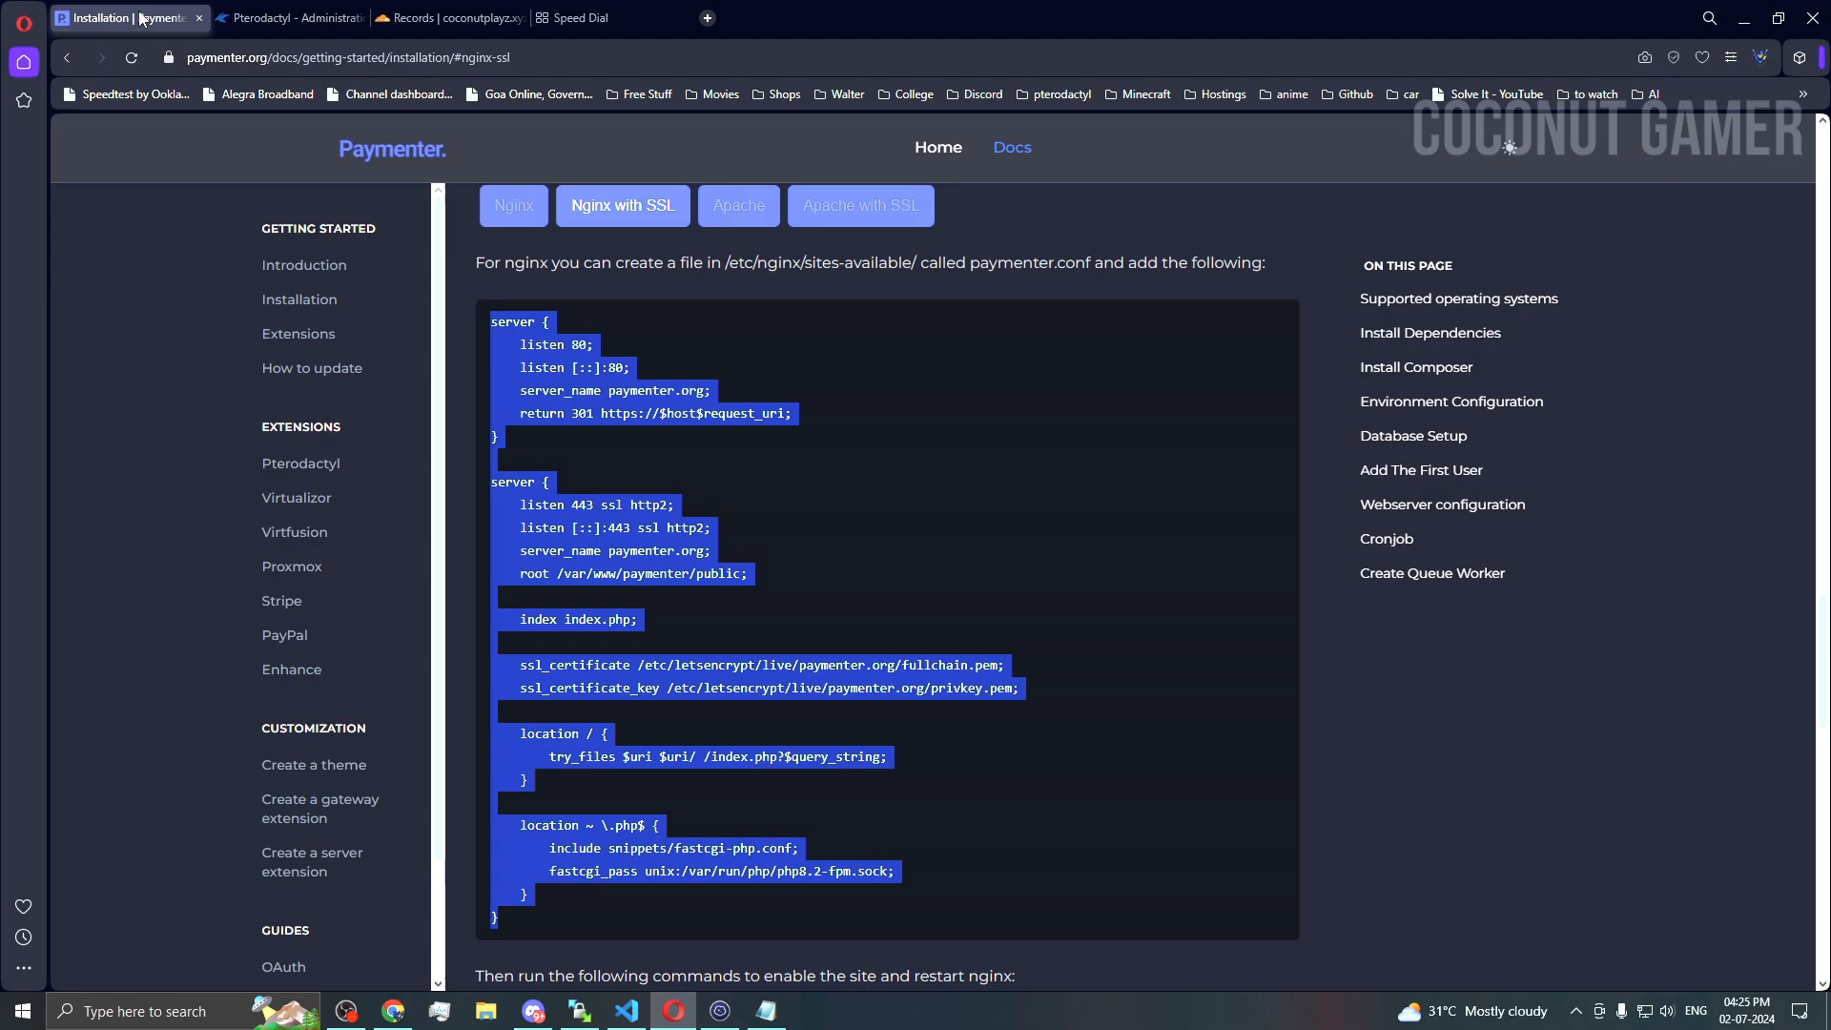
left_click(785, 548)
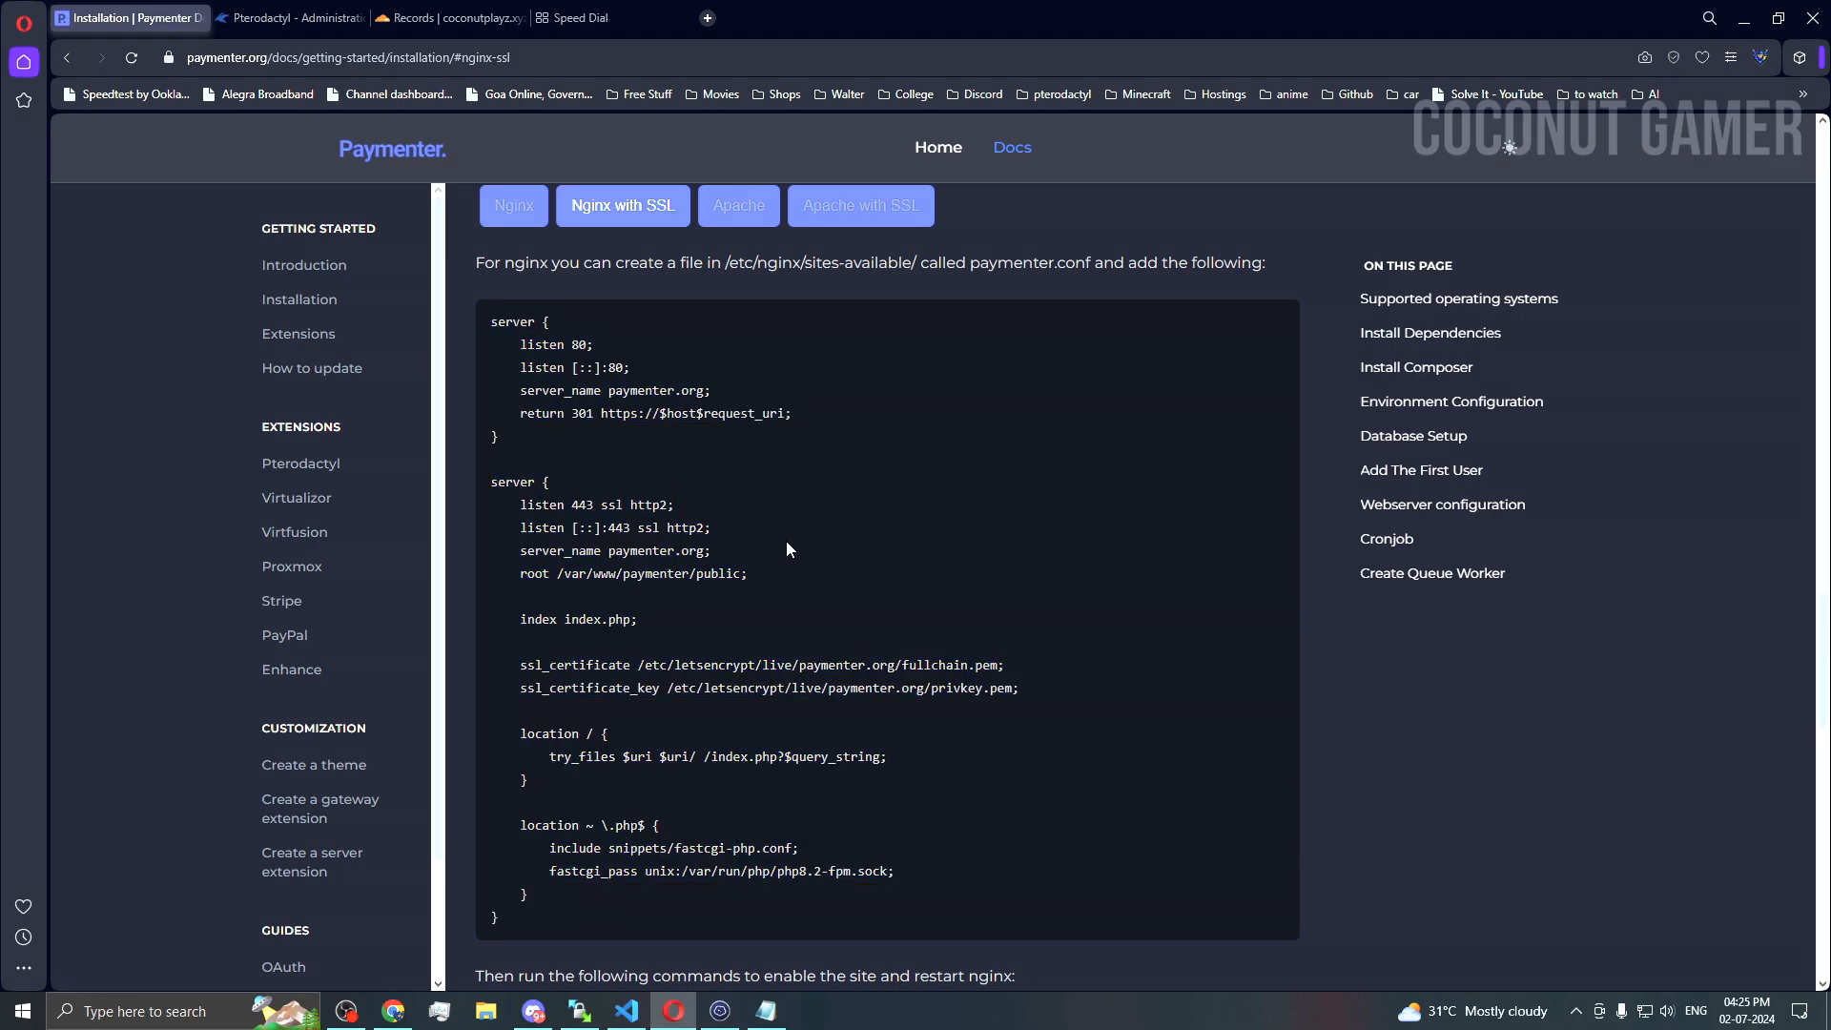
scroll(786, 544, "down", 3)
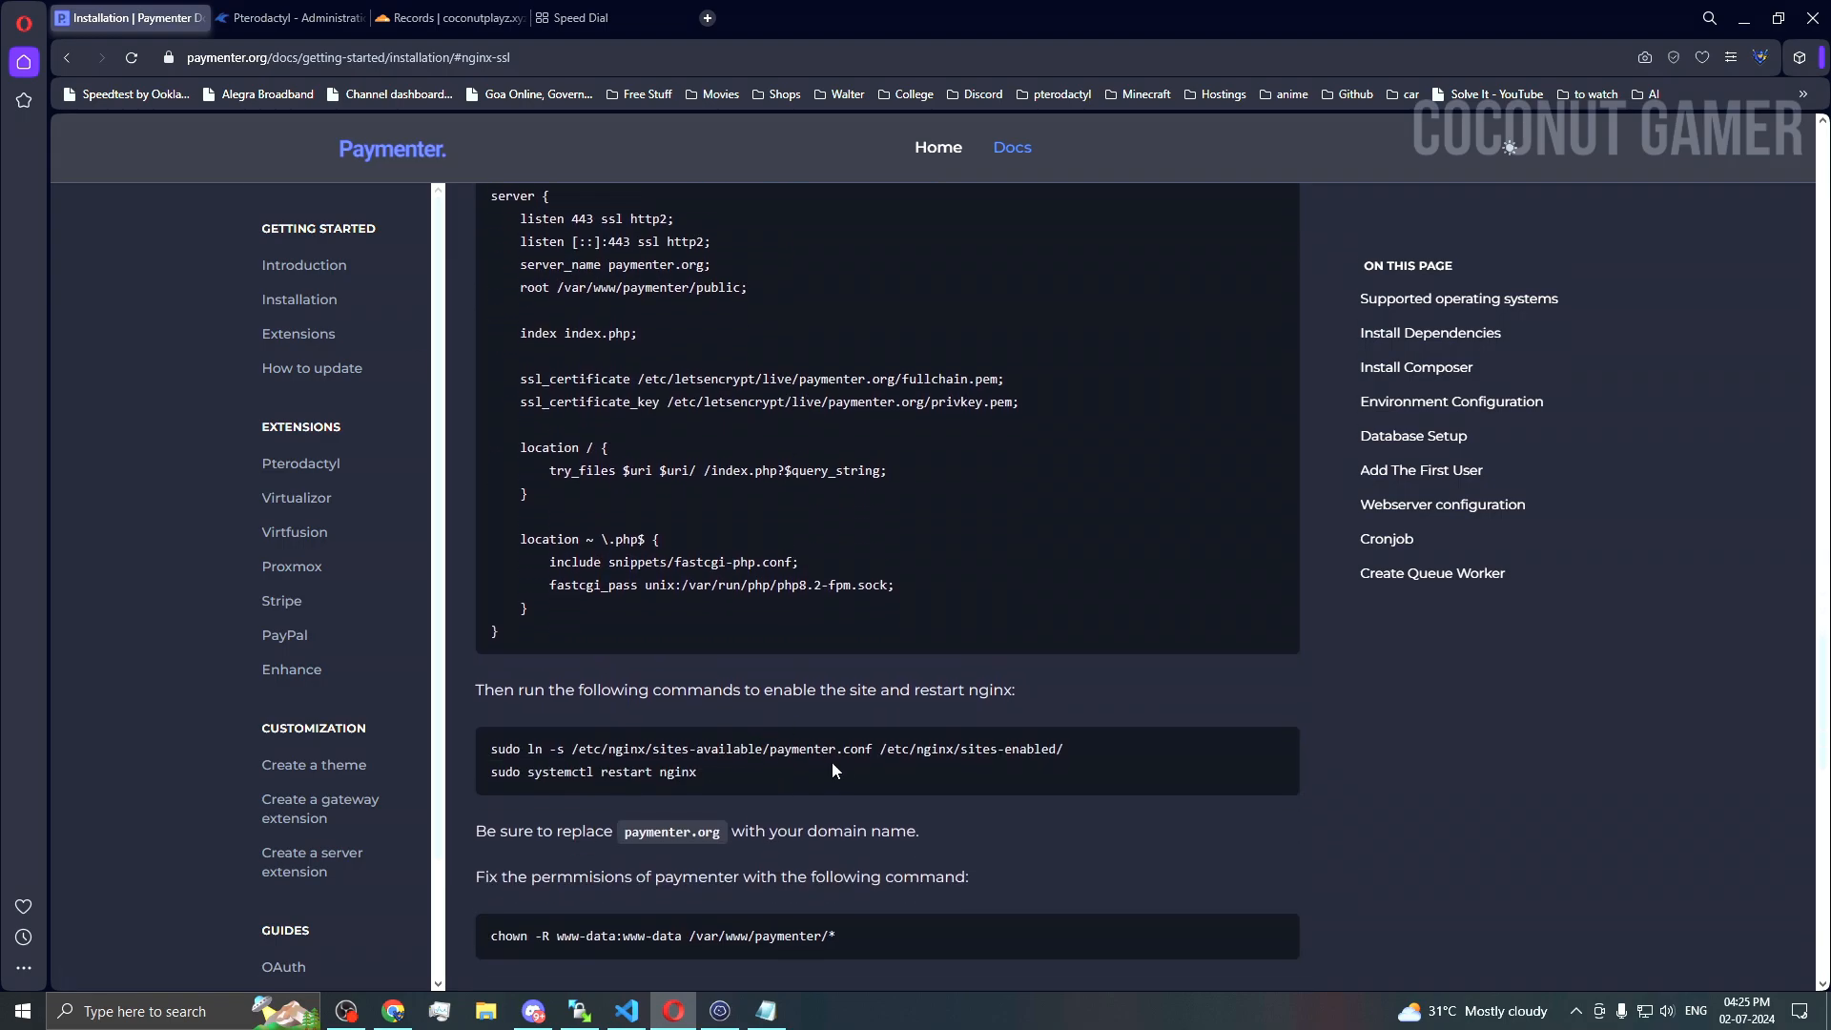
scroll(833, 767, "up", 3)
scroll(845, 749, "down", 1)
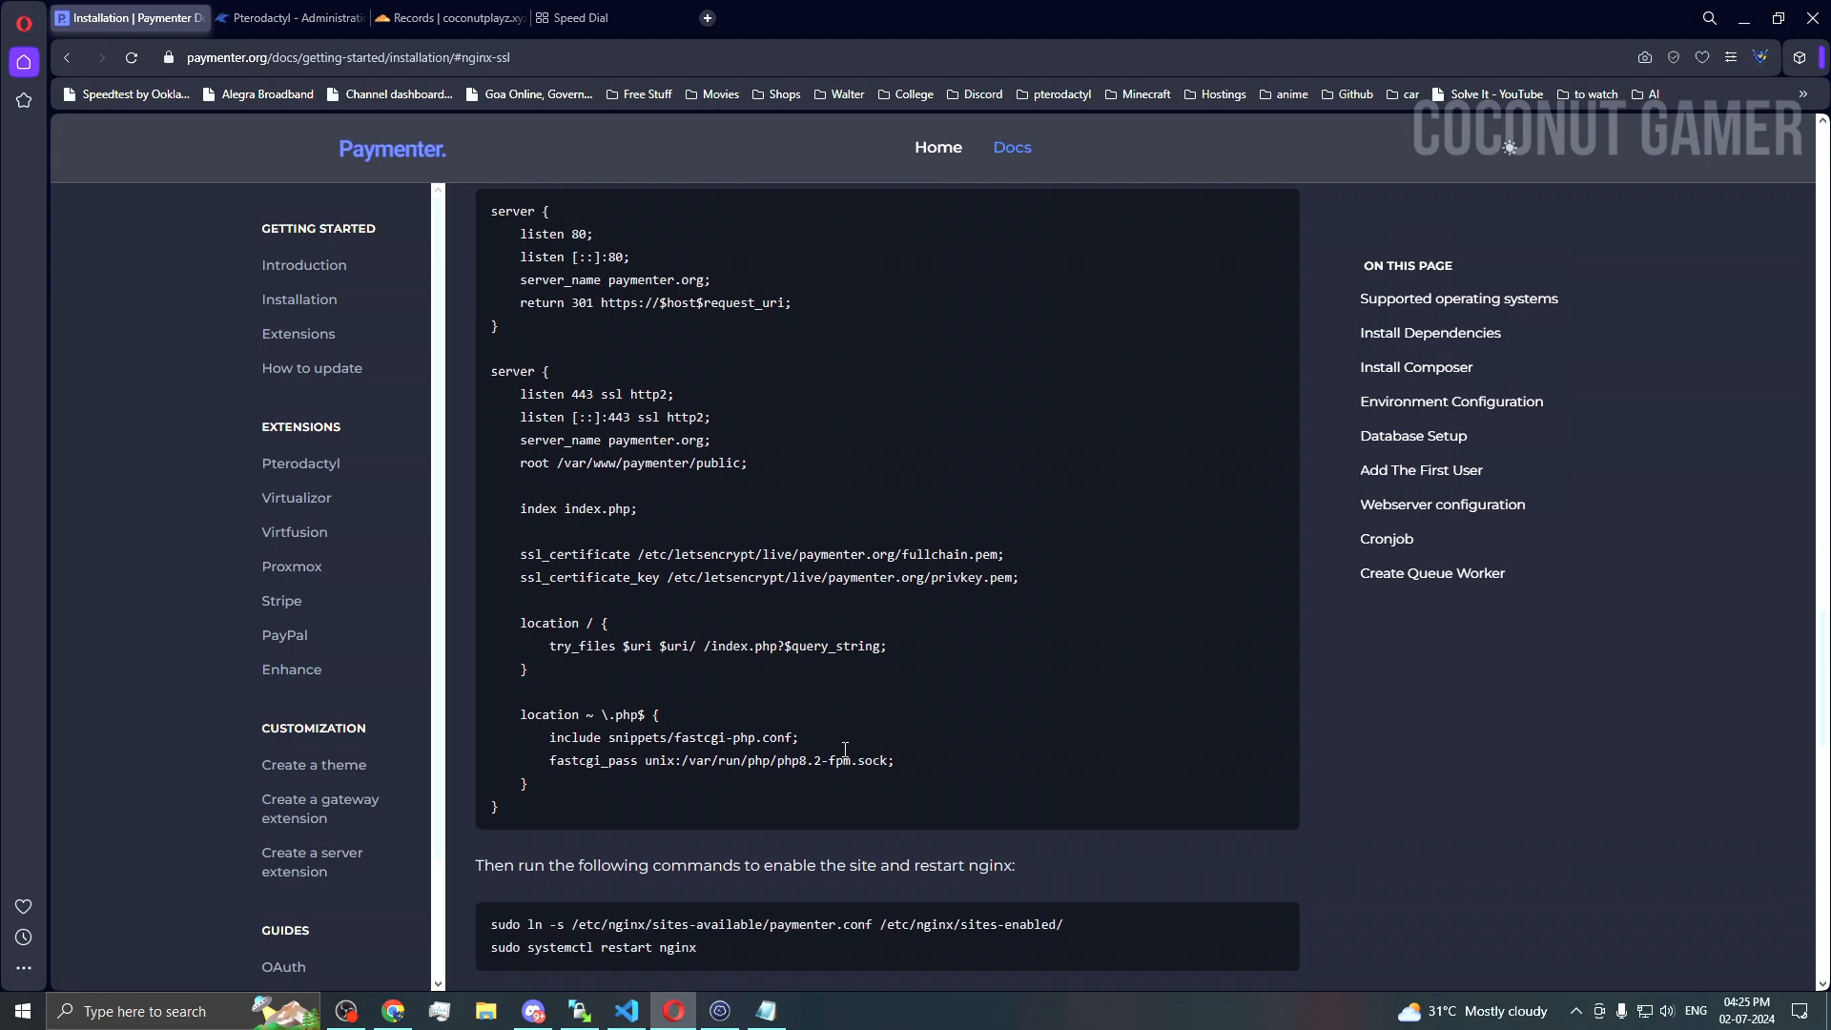
scroll(842, 747, "down", 1)
scroll(843, 747, "up", 2)
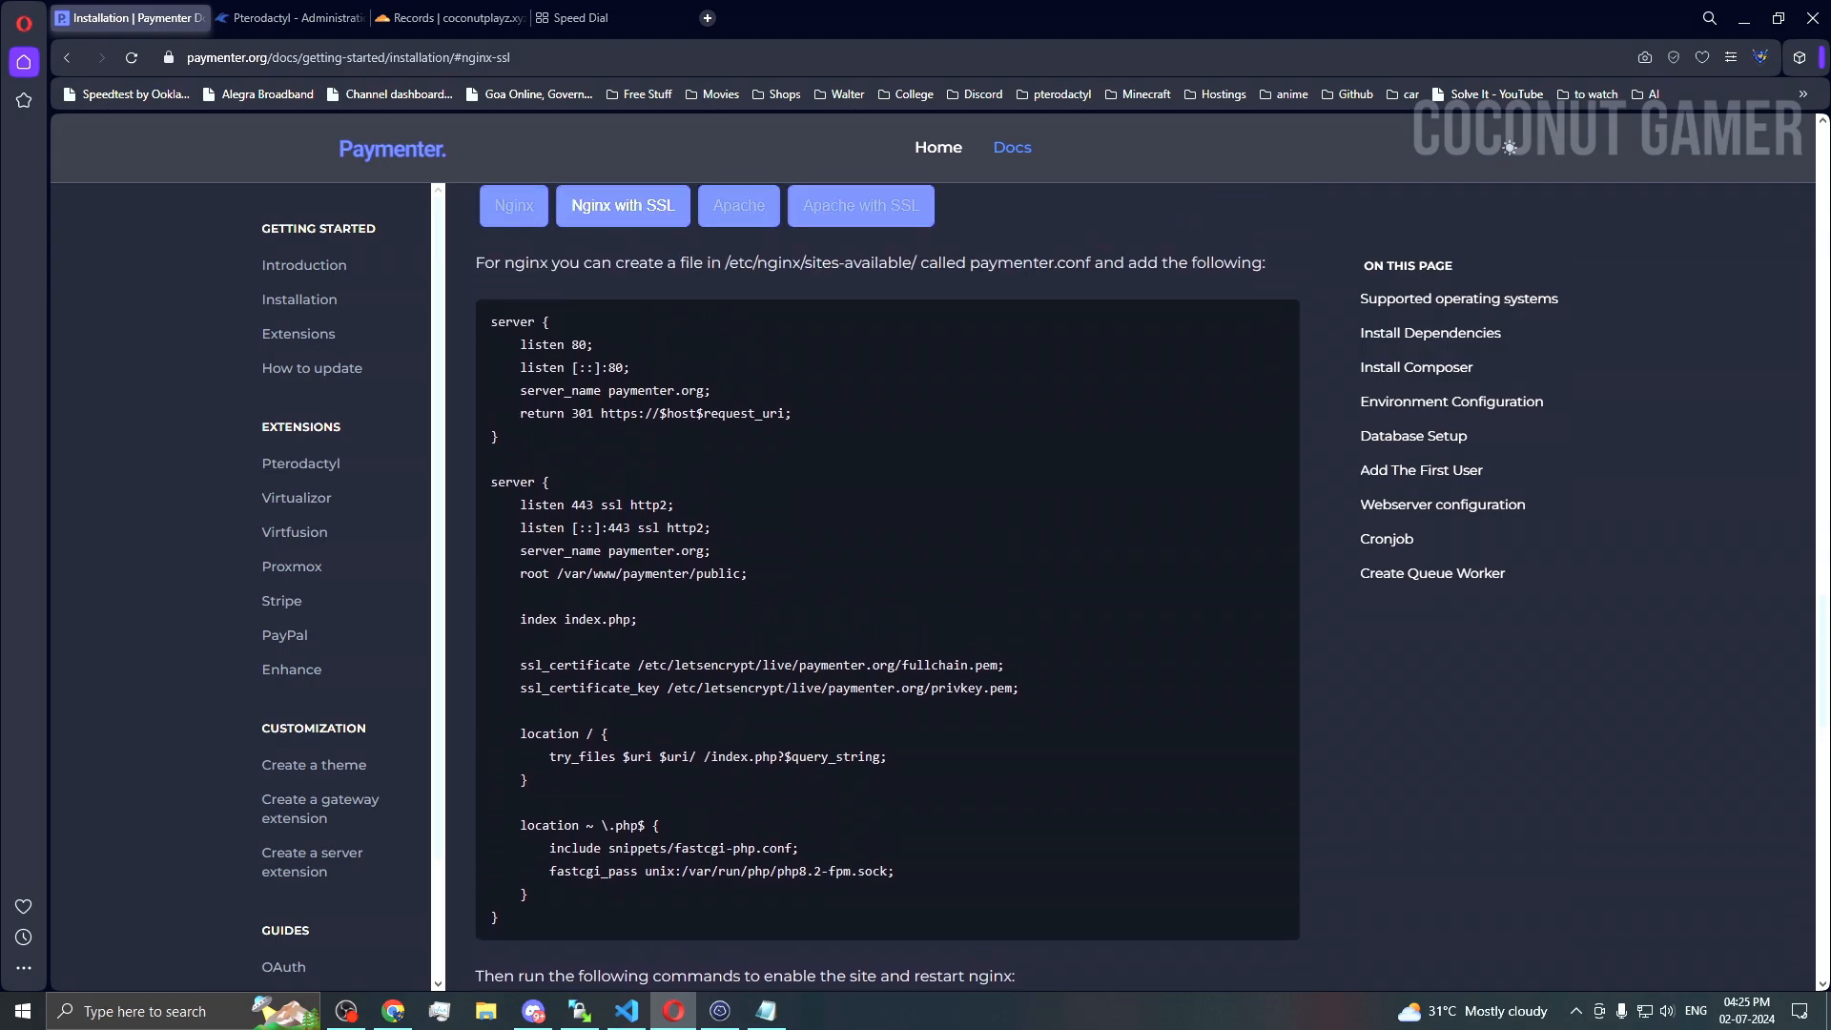
key("alt+Tab")
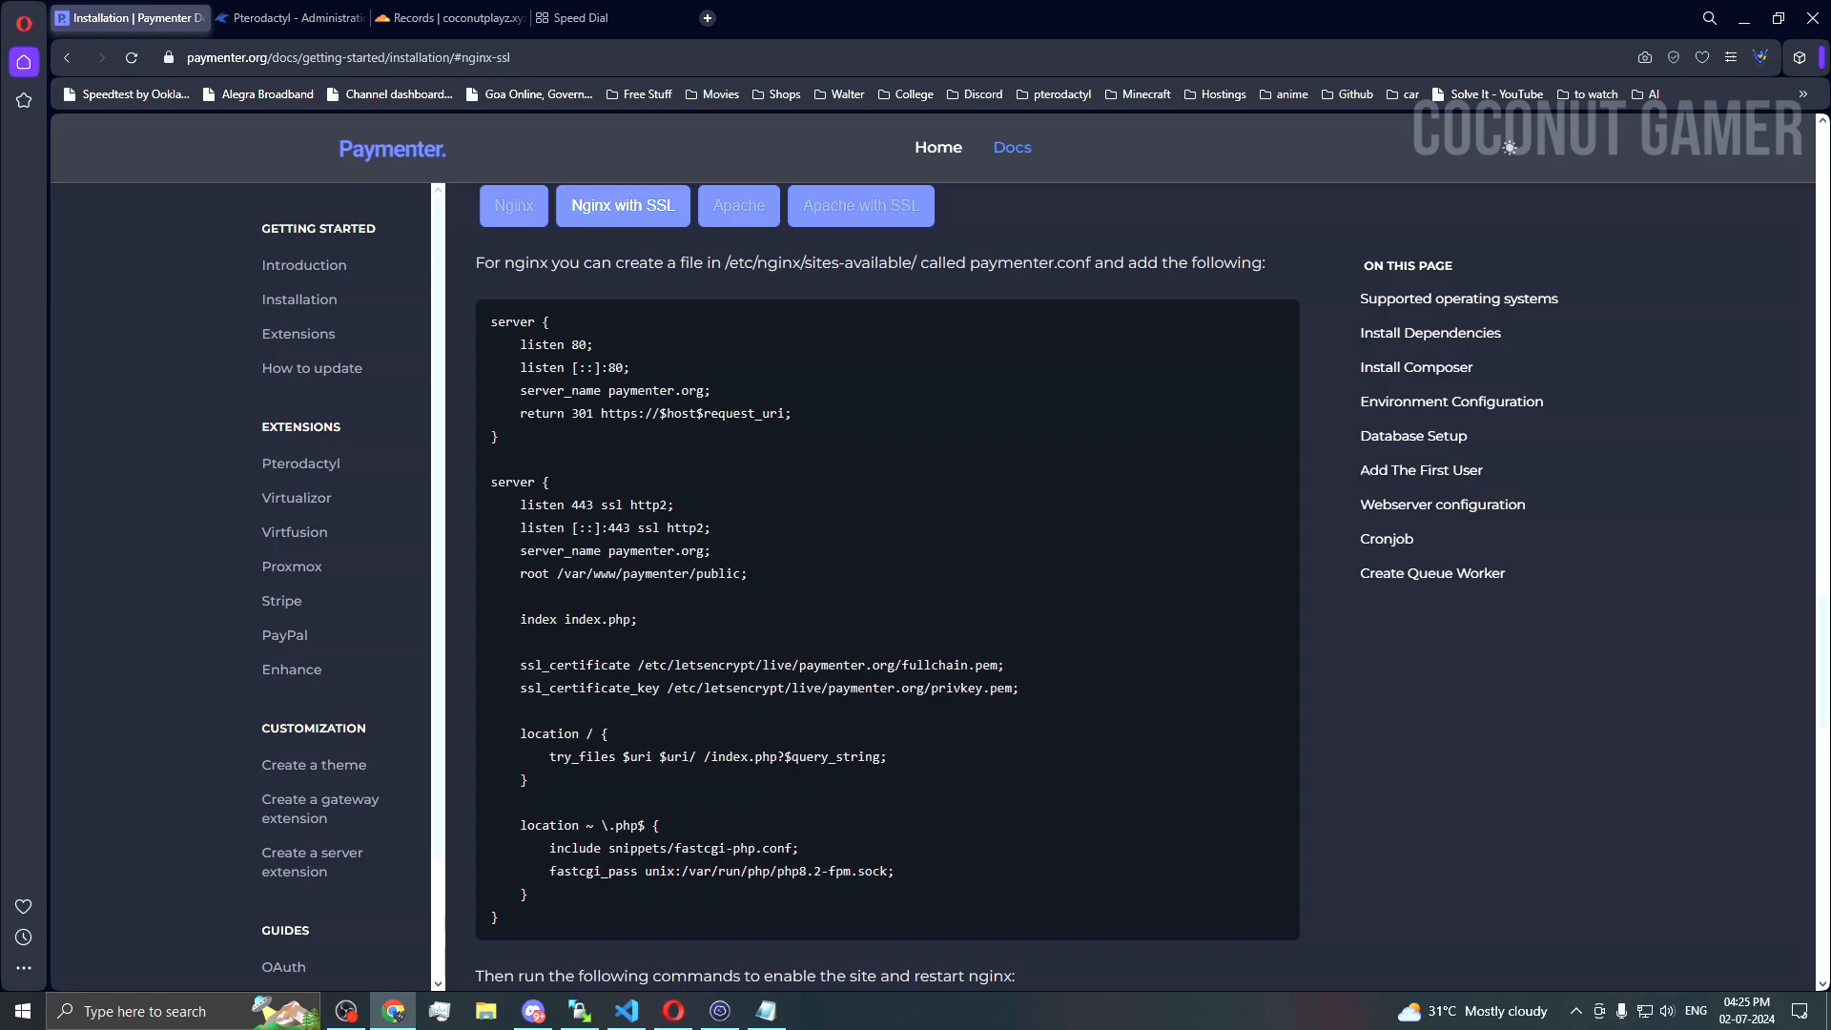
Step: Install certbot on the server with 'sudo apt install -y certbot'
left_click(730, 1020)
left_click(733, 1022)
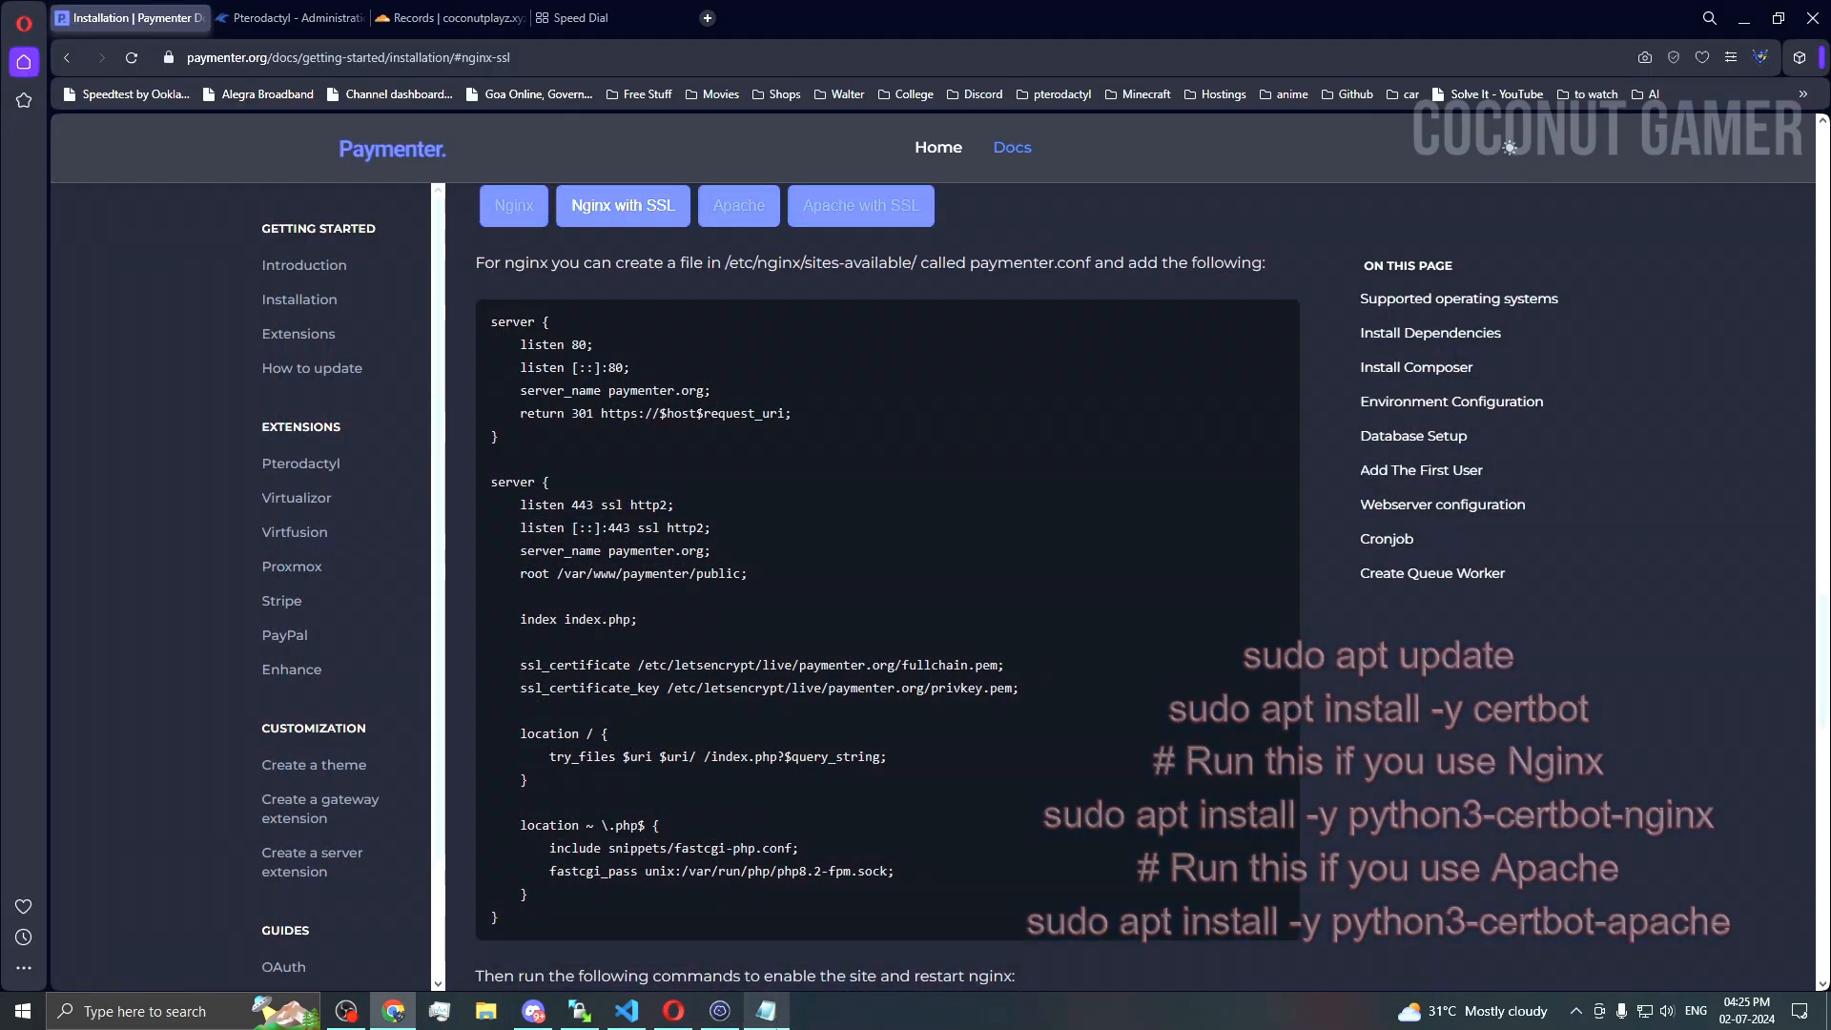
mouse_move(765, 1015)
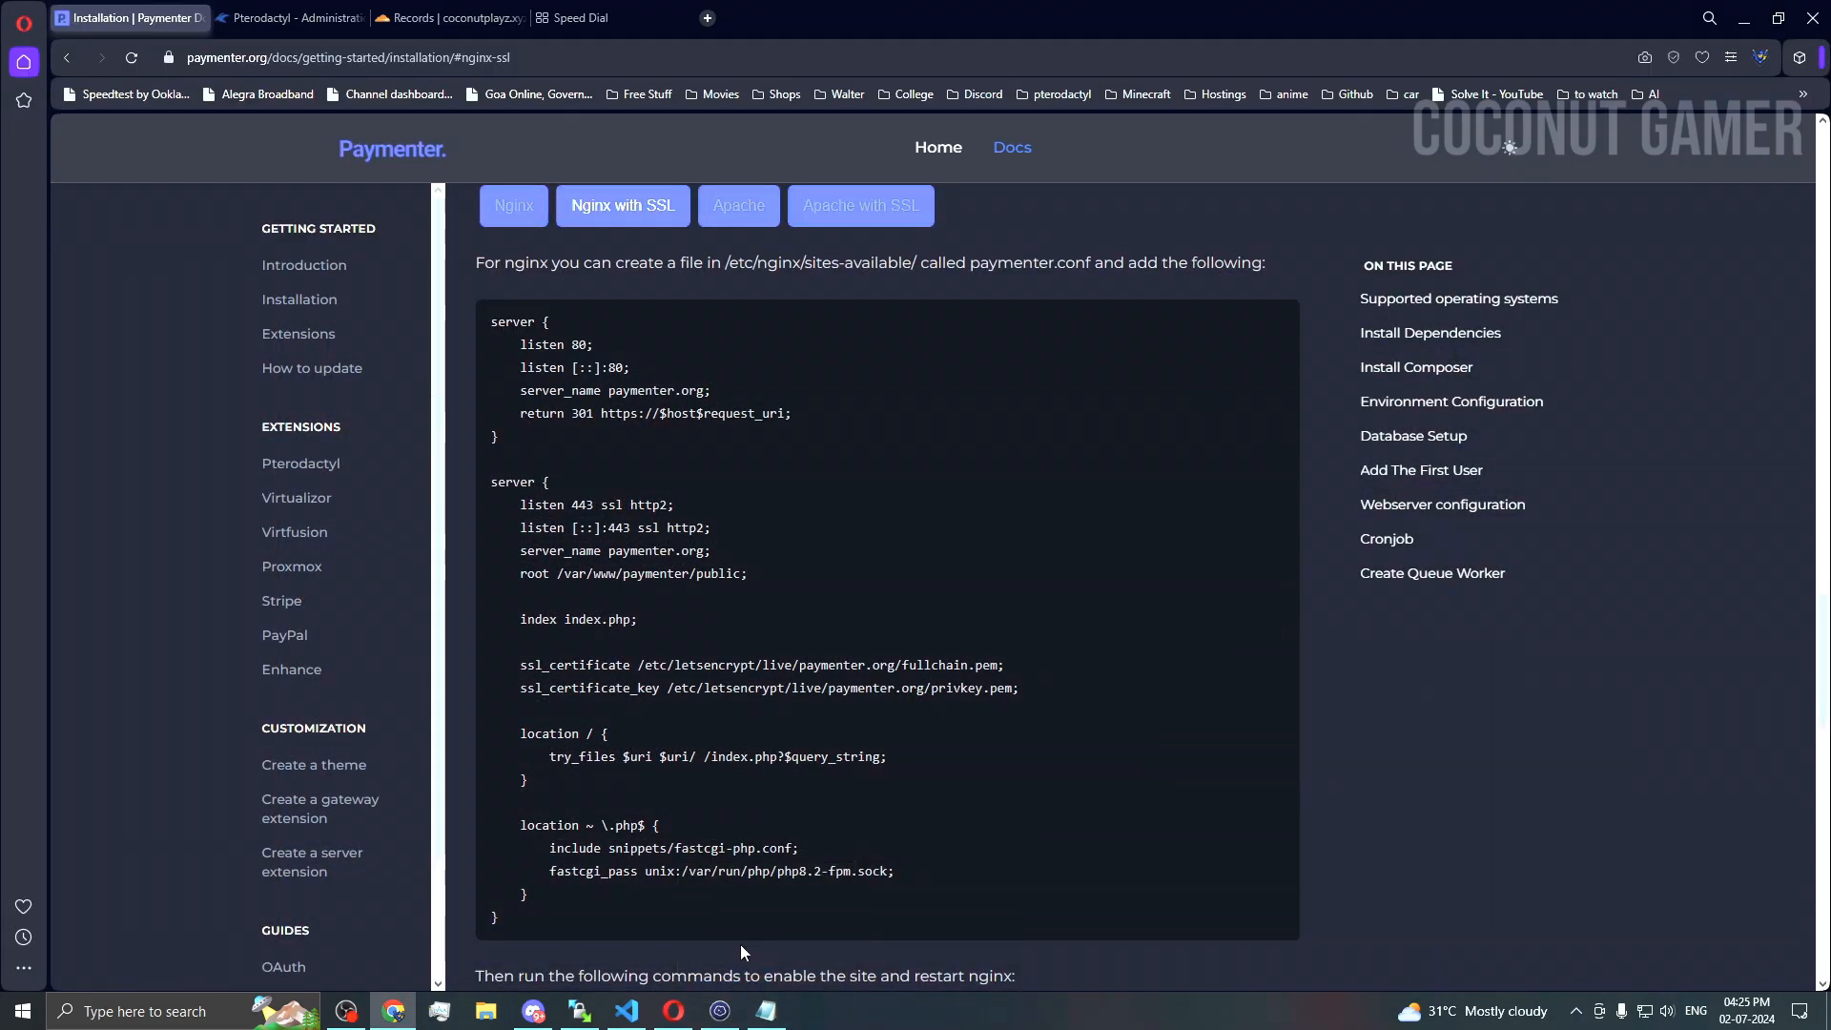
left_click(721, 1012)
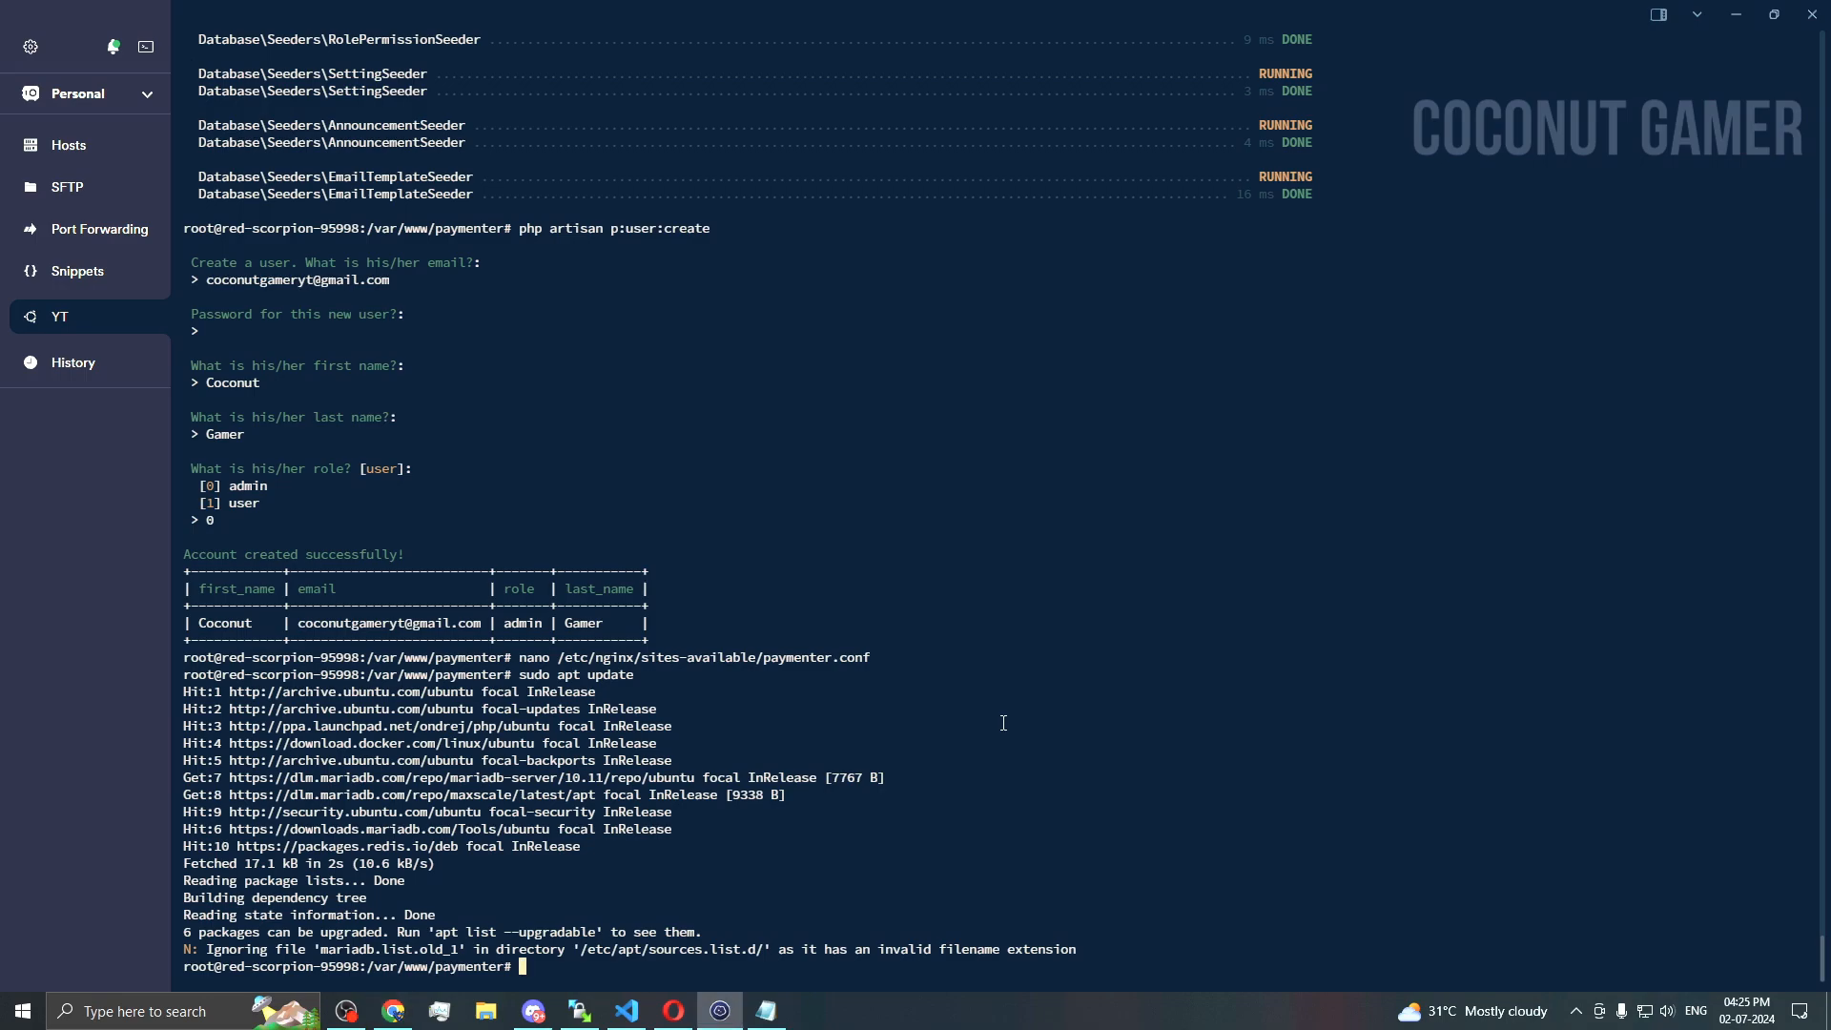
type("sudo apt install -y certbot")
key("Return")
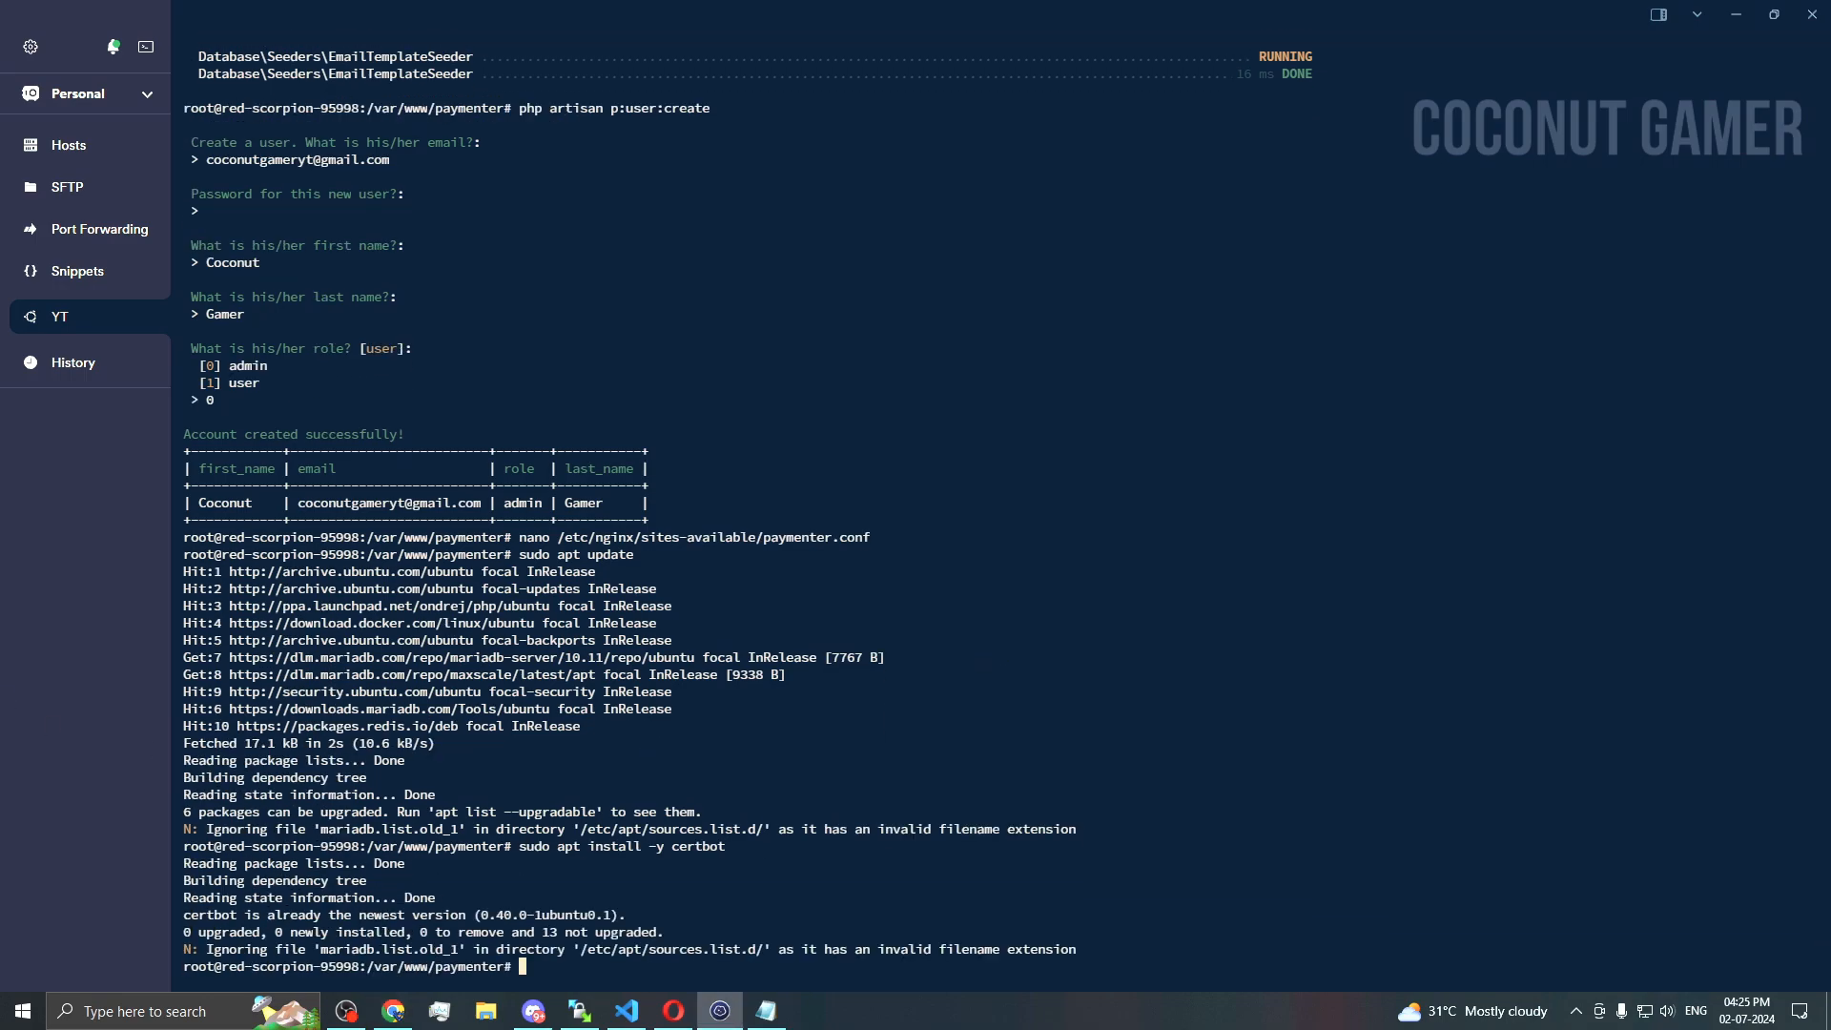
Step: Install the certbot nginx plugin with 'sudo apt install -y python3-certbot-nginx'
key("alt+Tab")
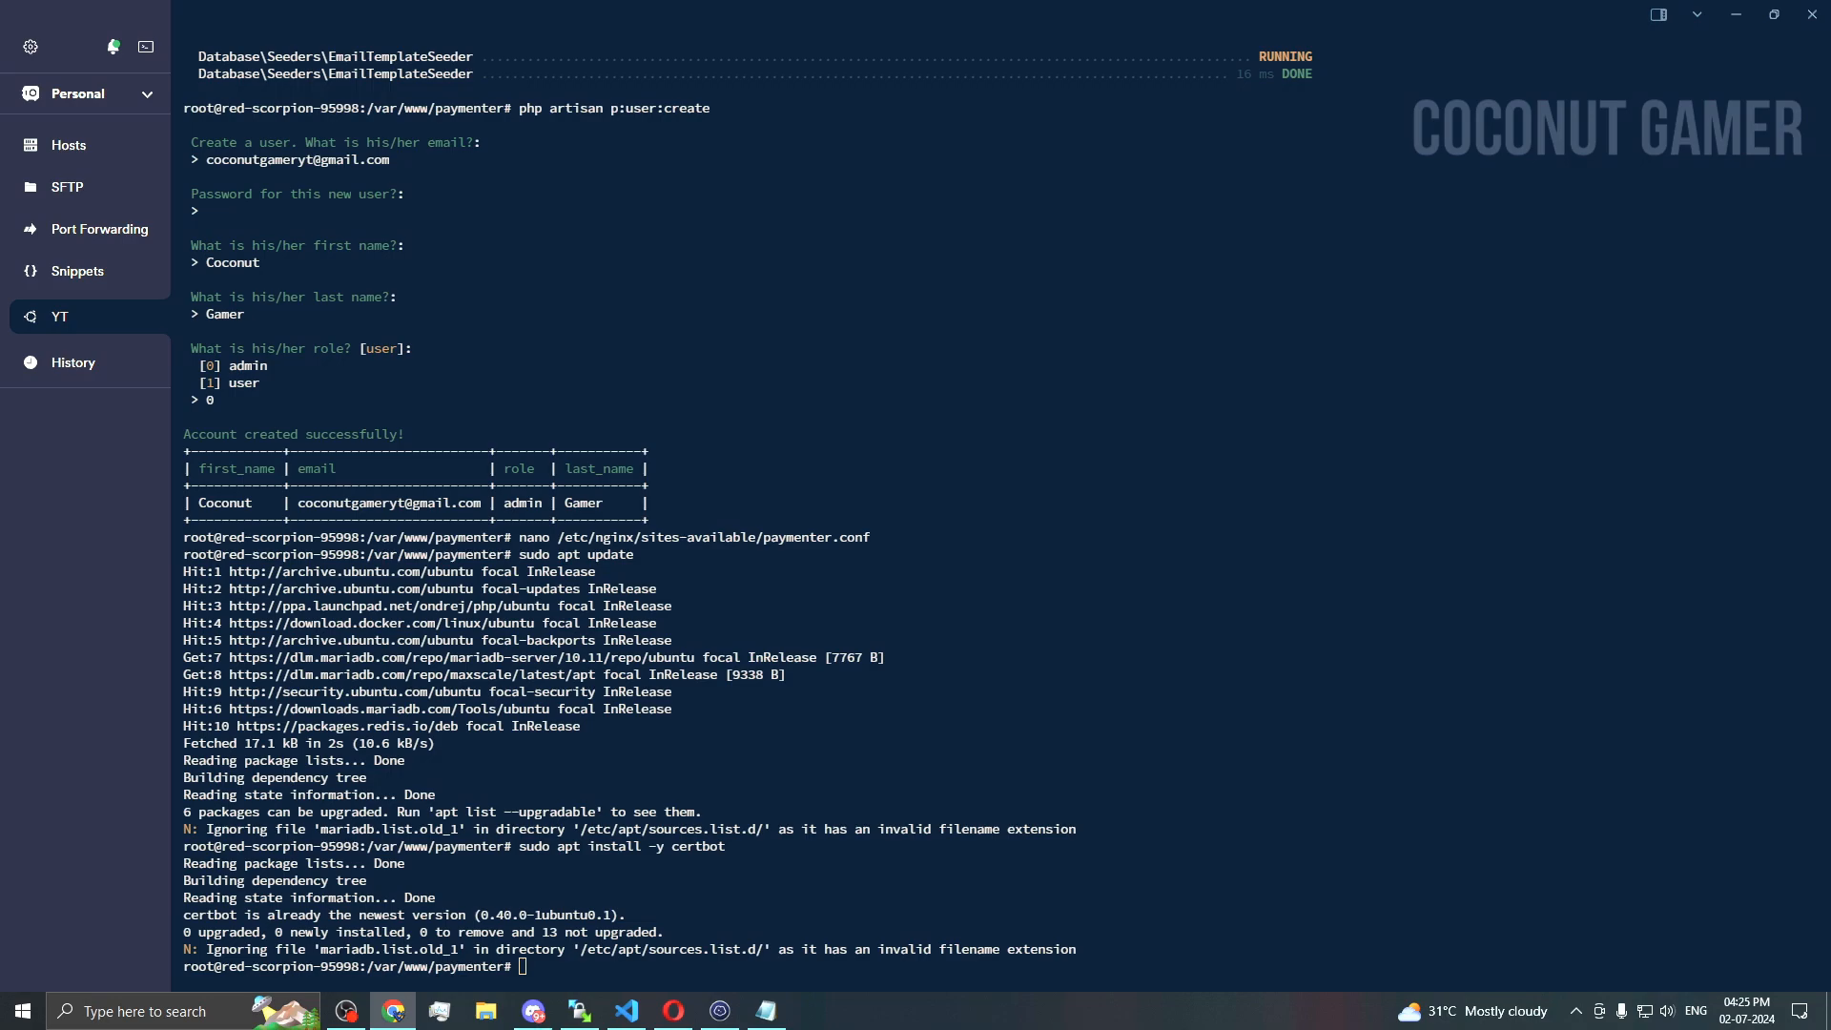
key("alt+Tab")
type("sudo apt install -y python3-certbot-nginx")
key("Return")
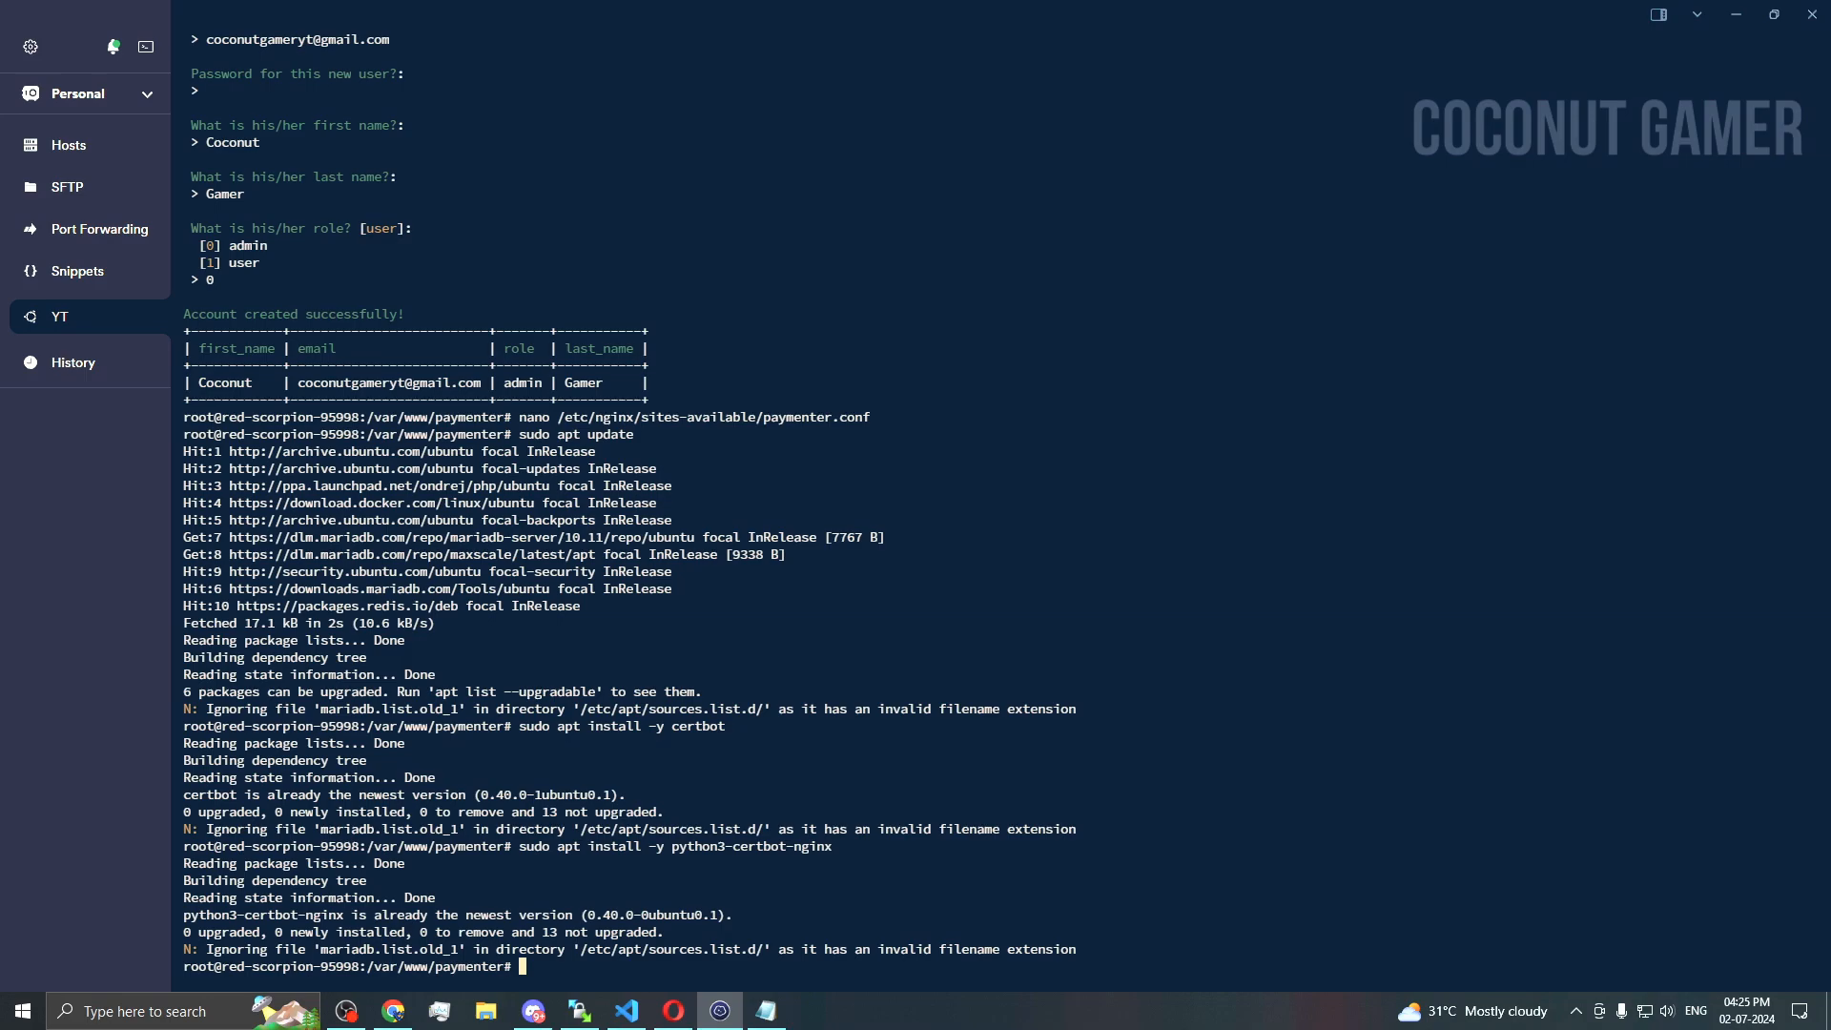
key("alt+Tab")
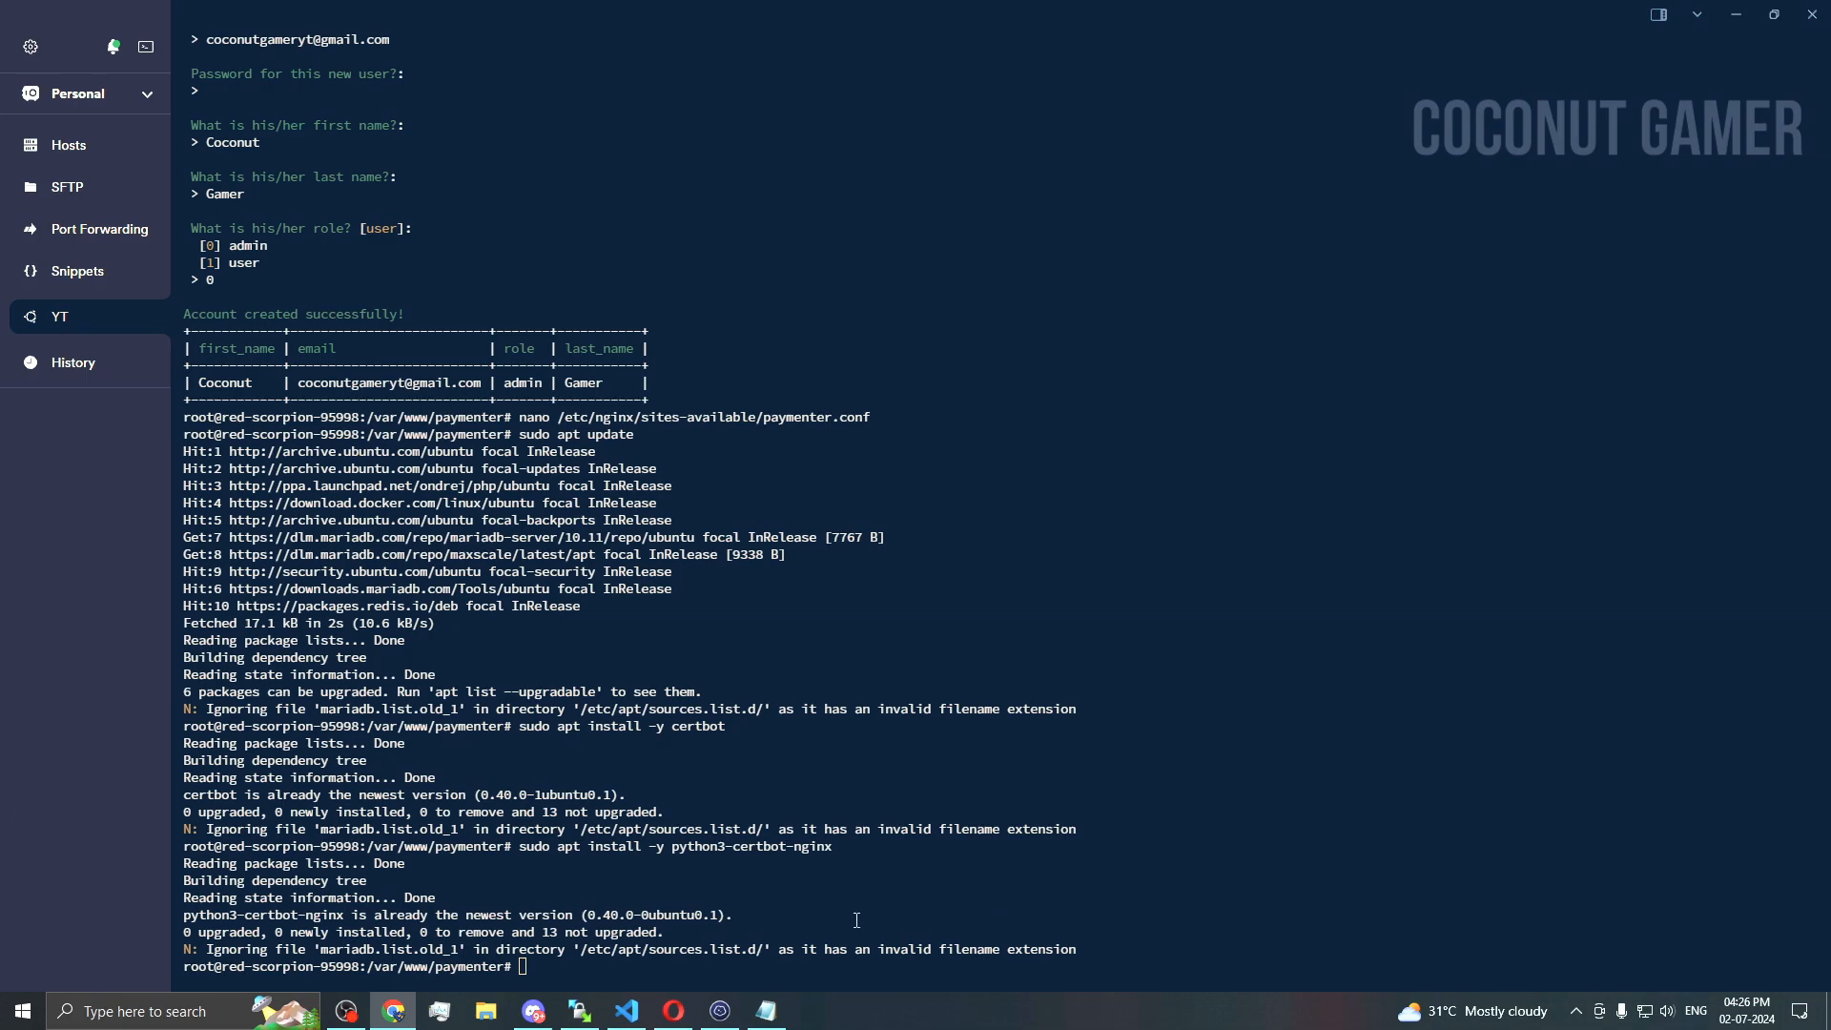
Step: Draft 'certbot certonly --nginx -d billing.coconutplayz.xyz' below the nginx config, then copy it
left_click(767, 1010)
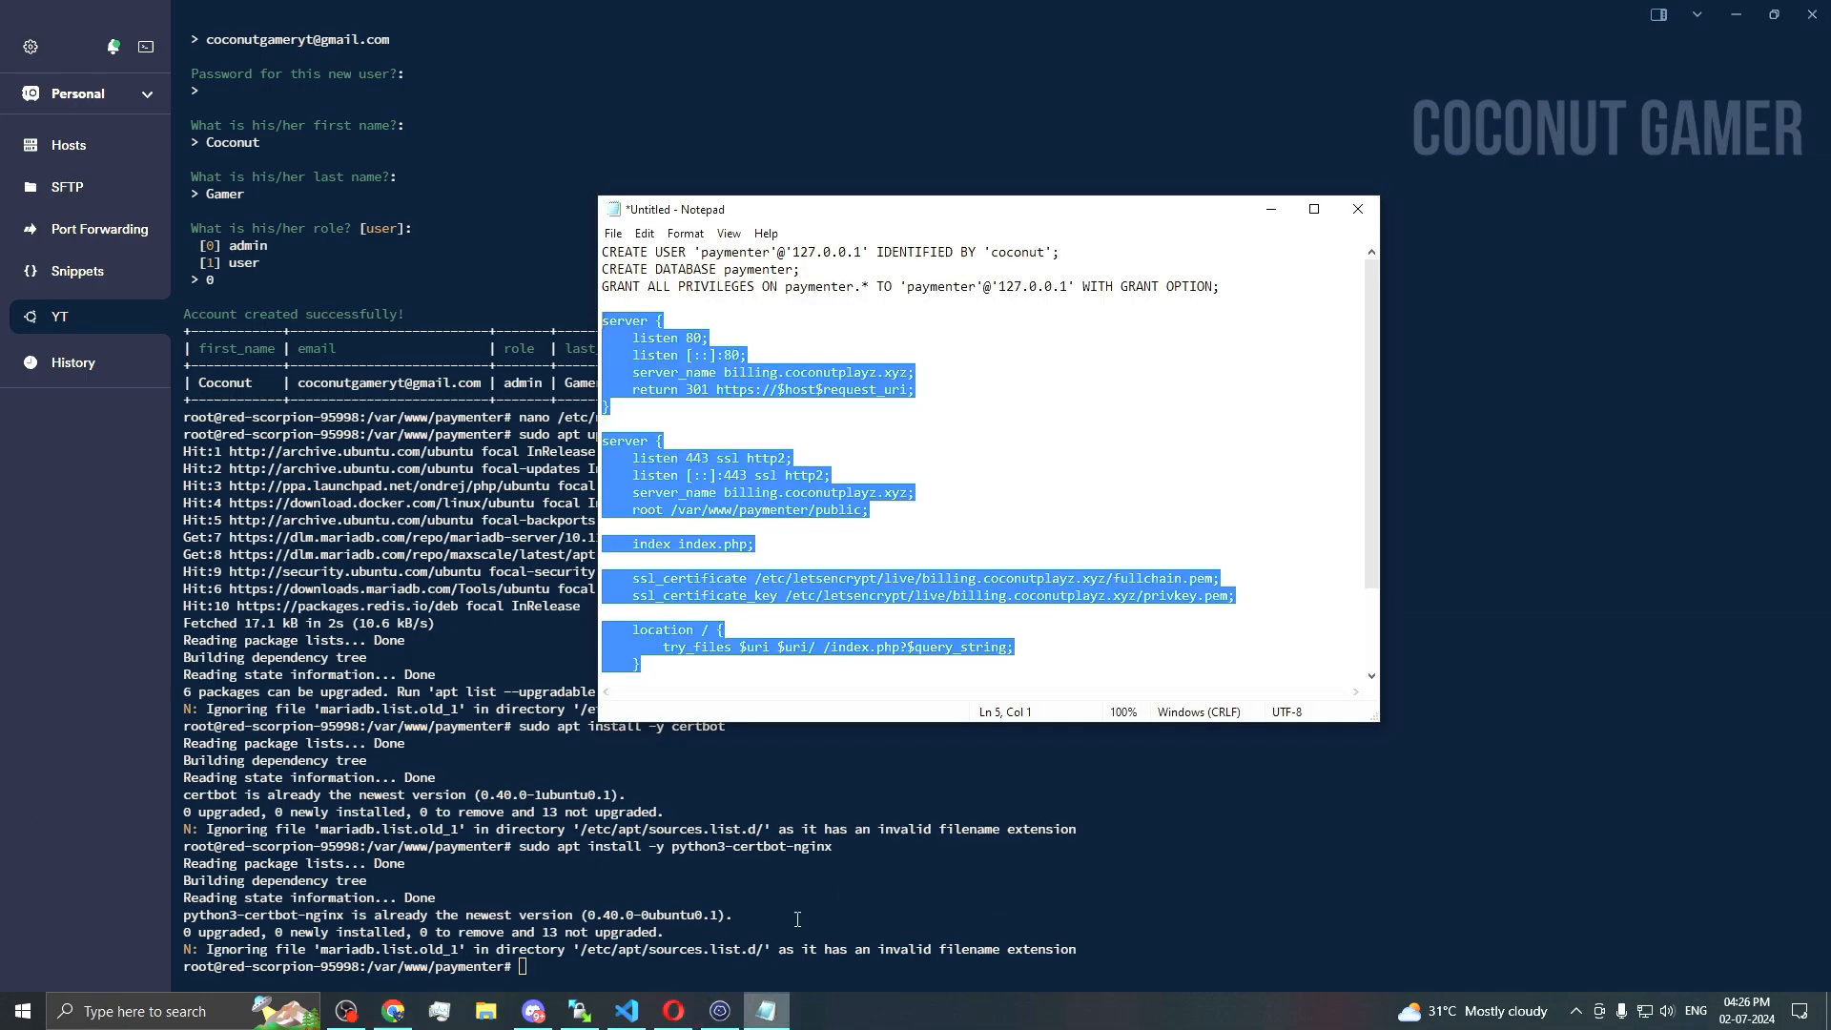
scroll(765, 665, "down", 2)
left_click(679, 660)
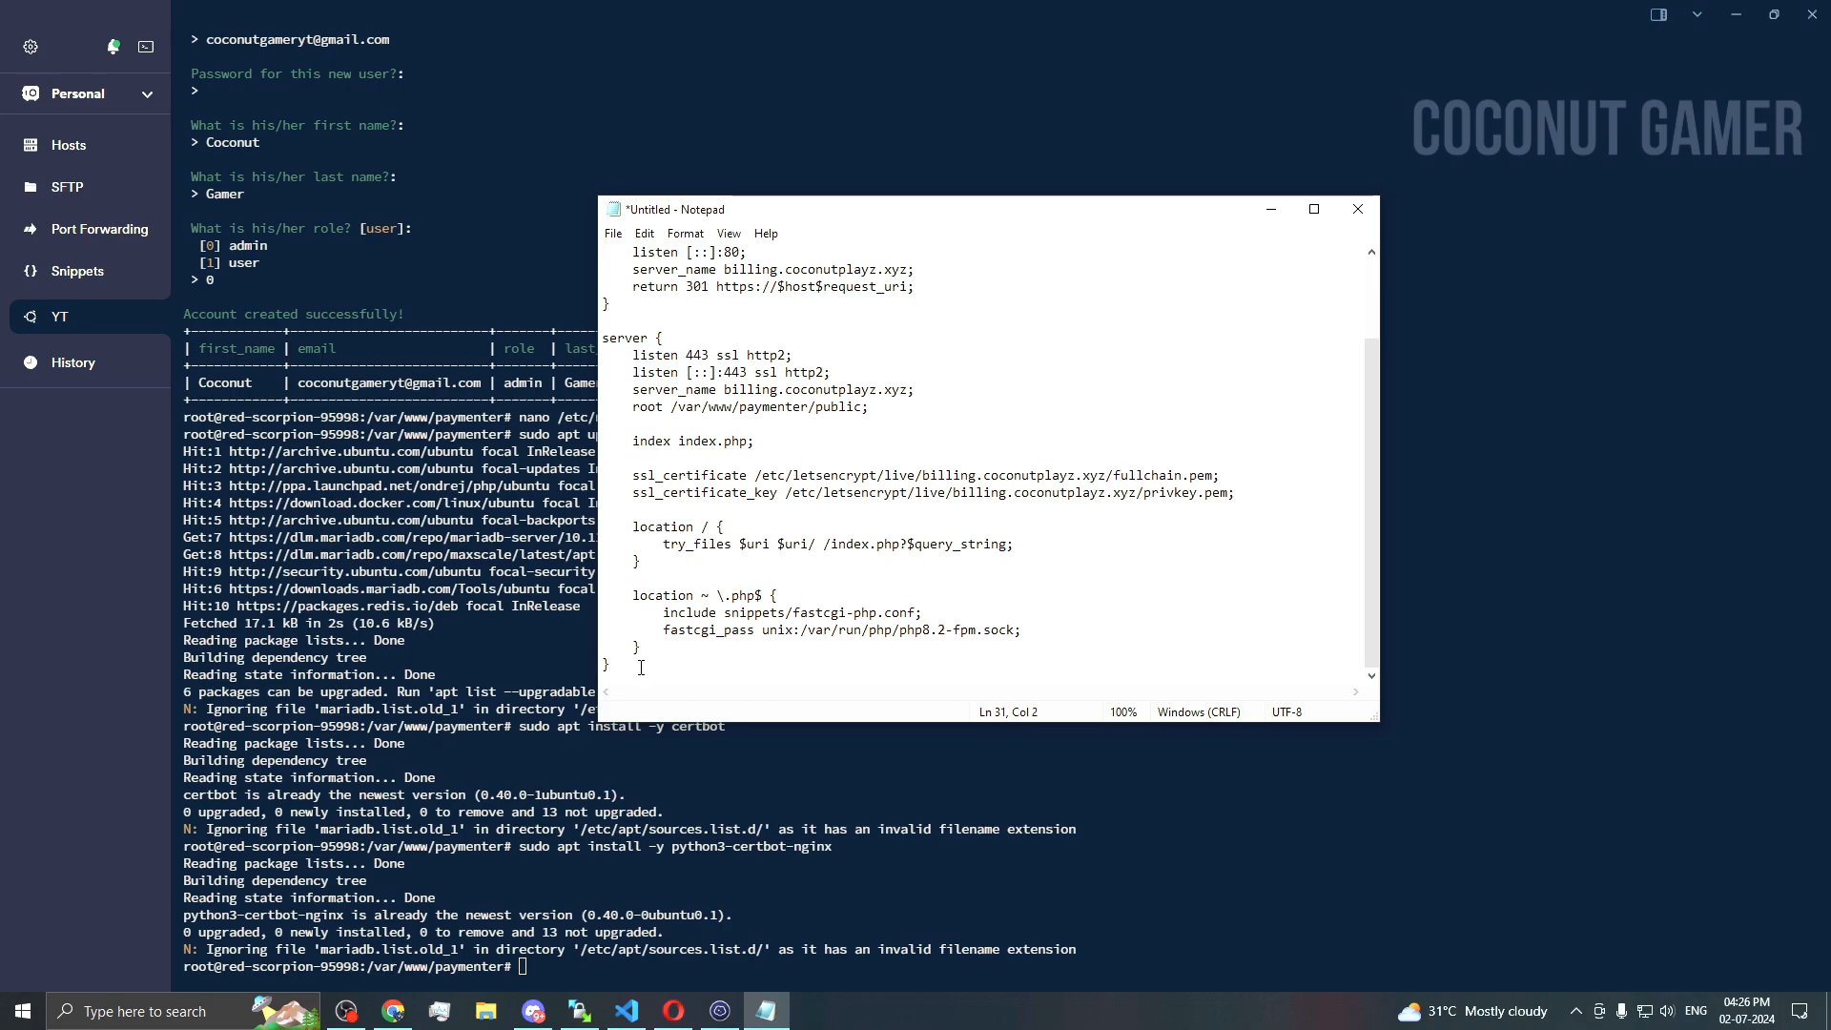
key("Return")
key("Return")
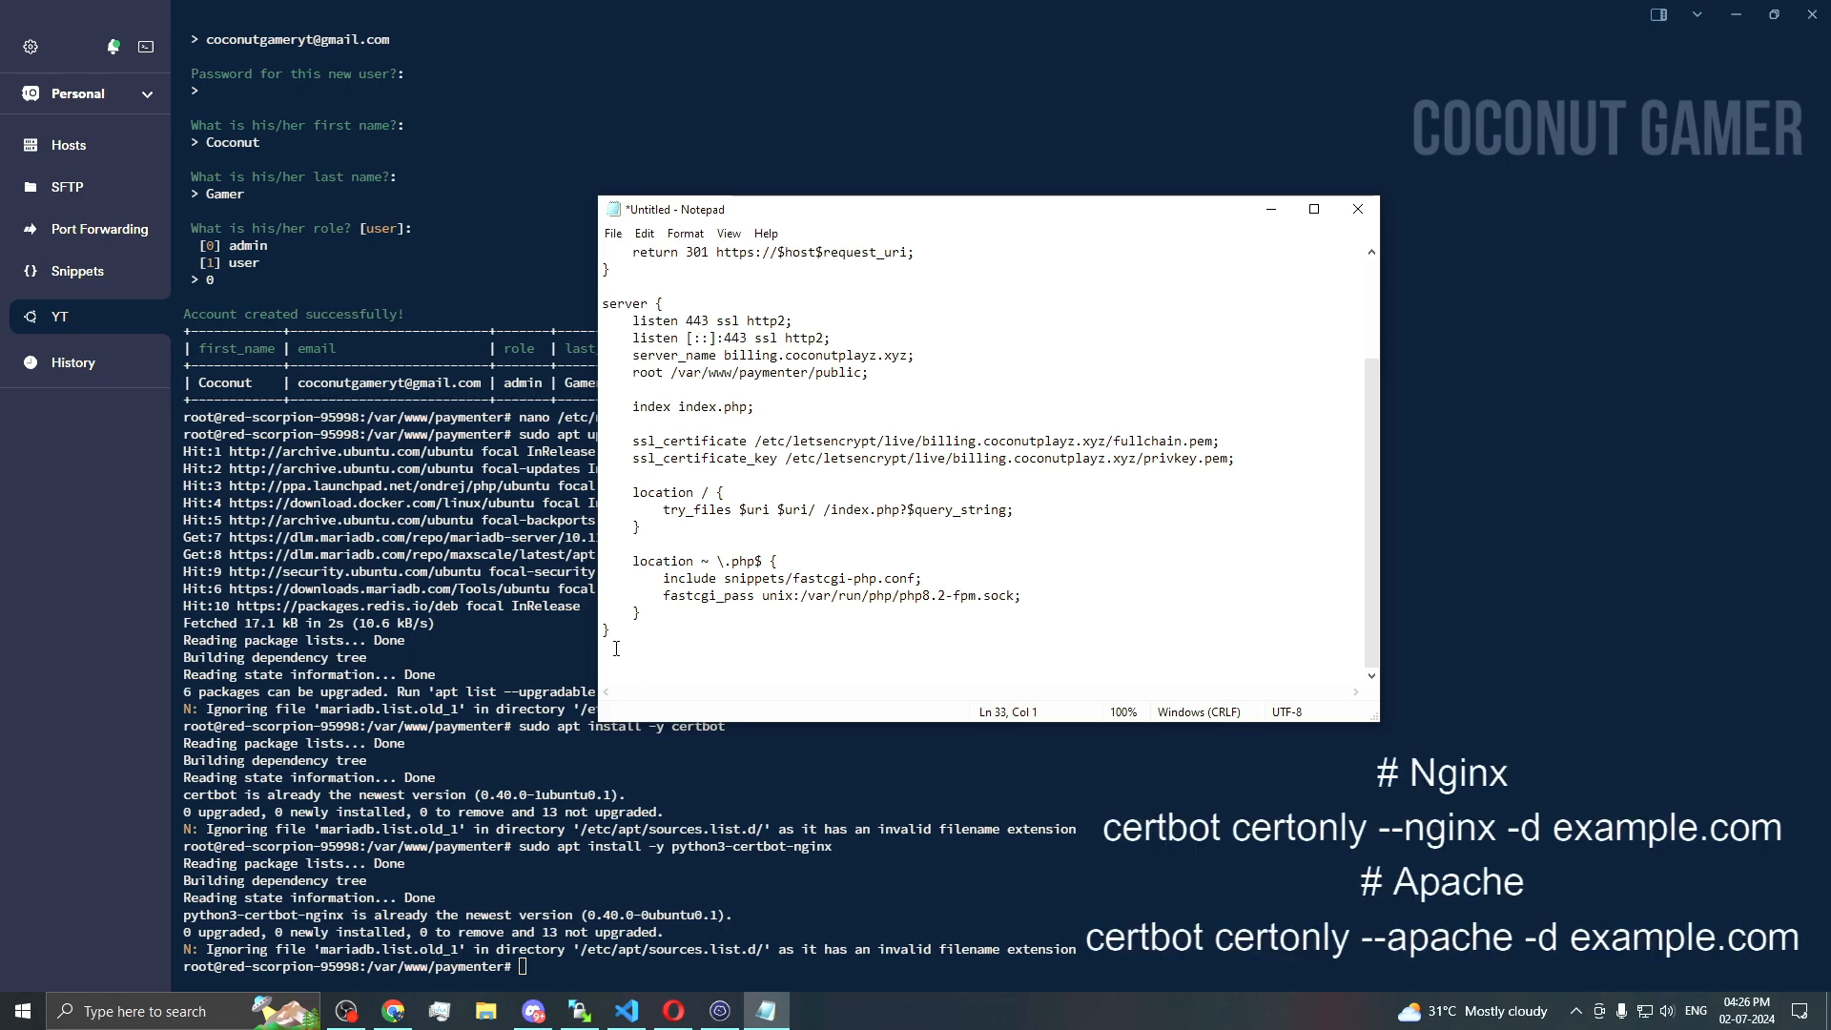
type("certbot certonly --nginx -d")
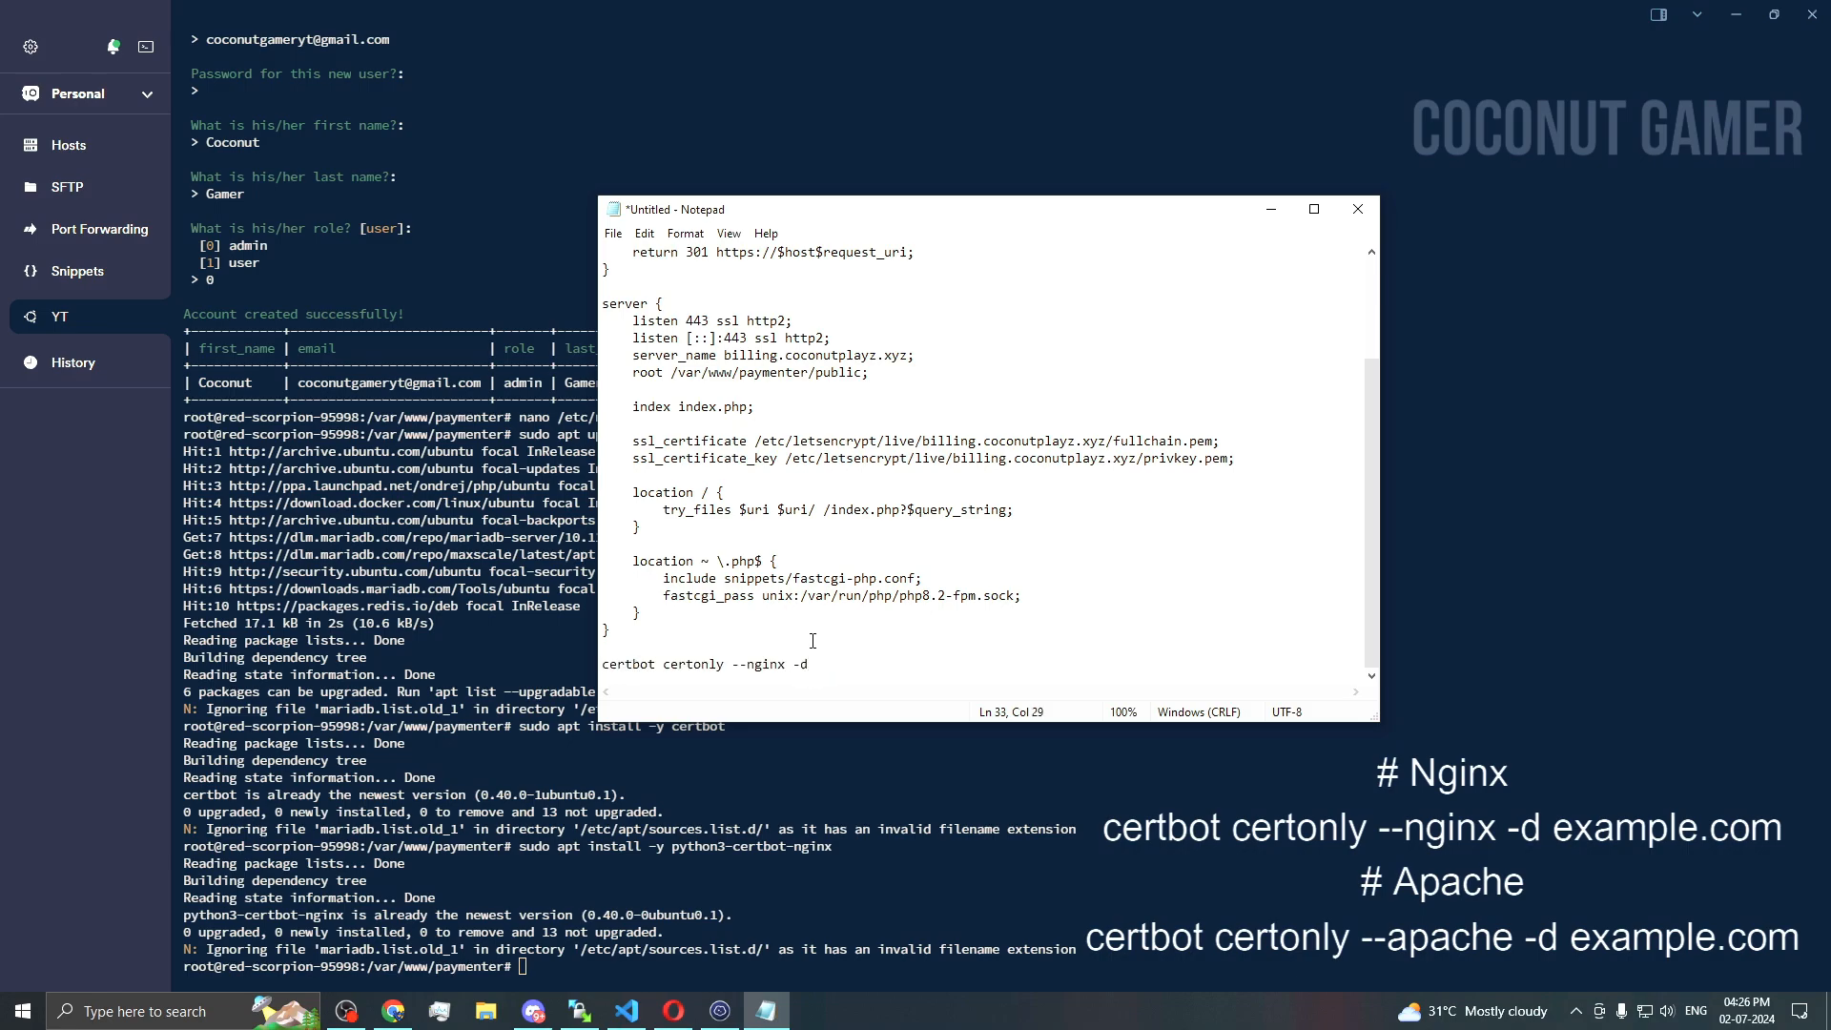
left_click_drag(724, 355, 907, 363)
key("ctrl+c")
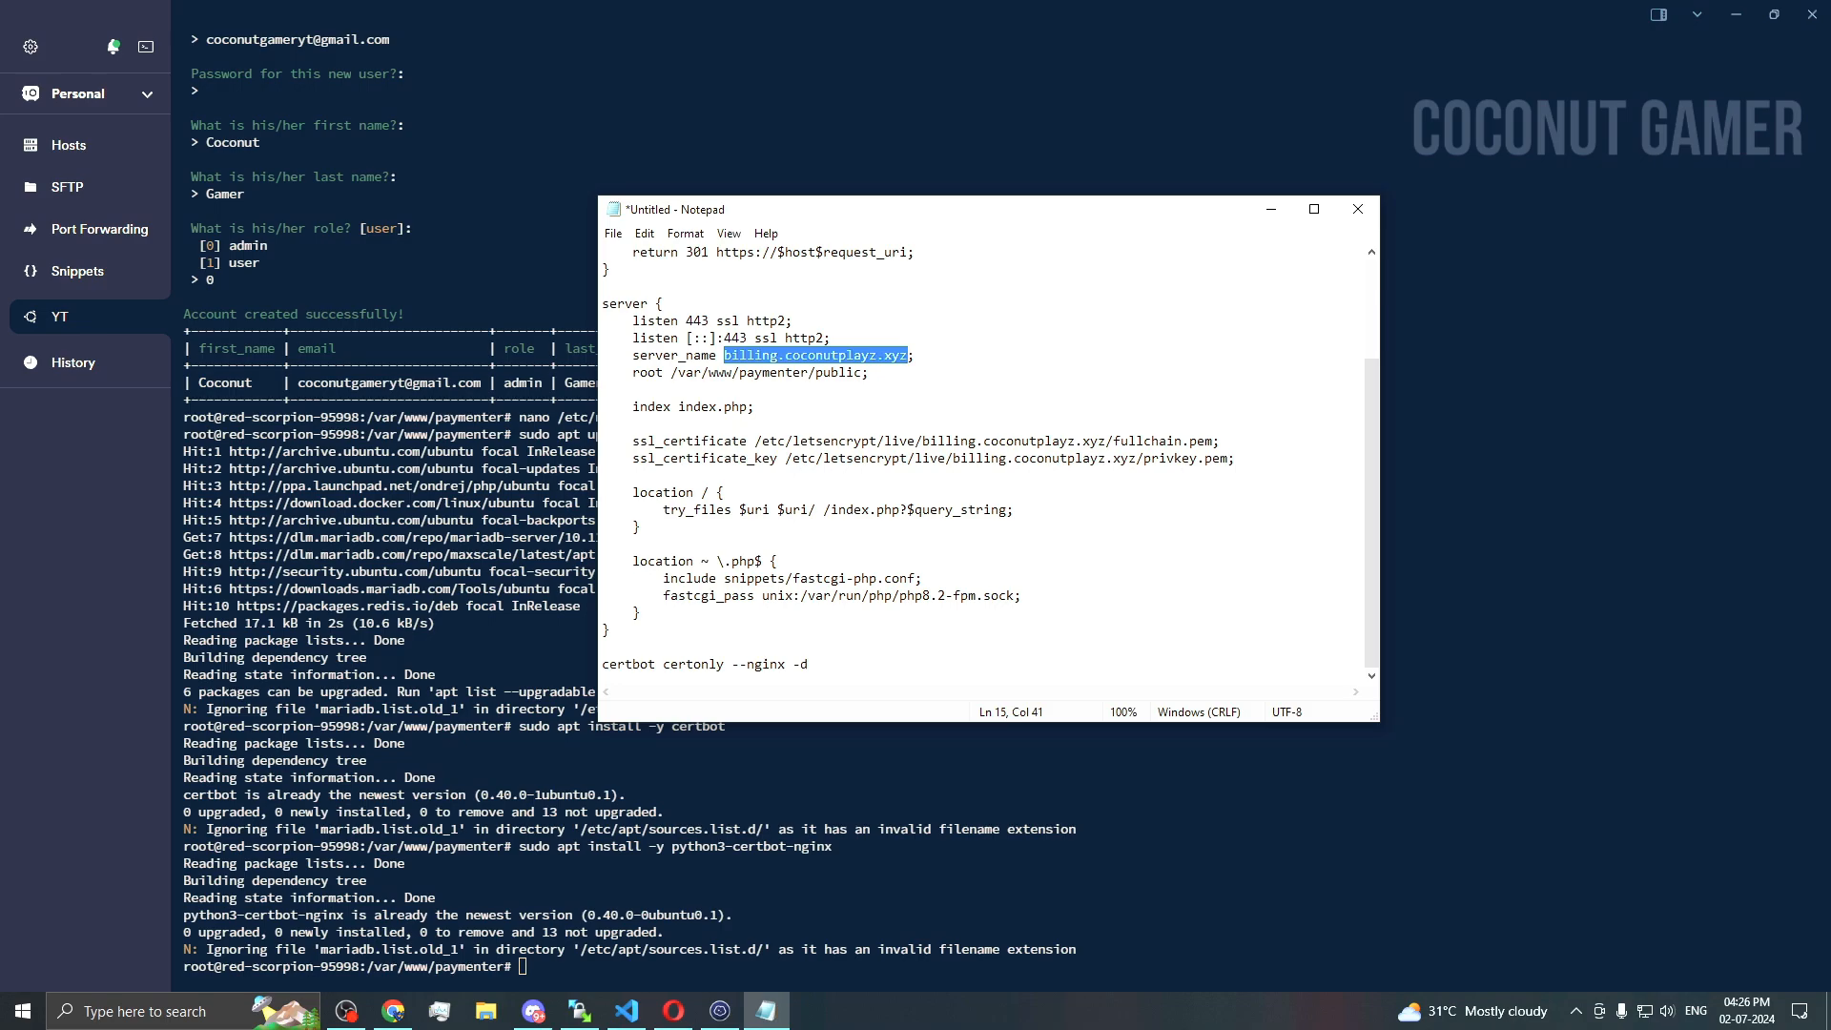
key("alt+Tab")
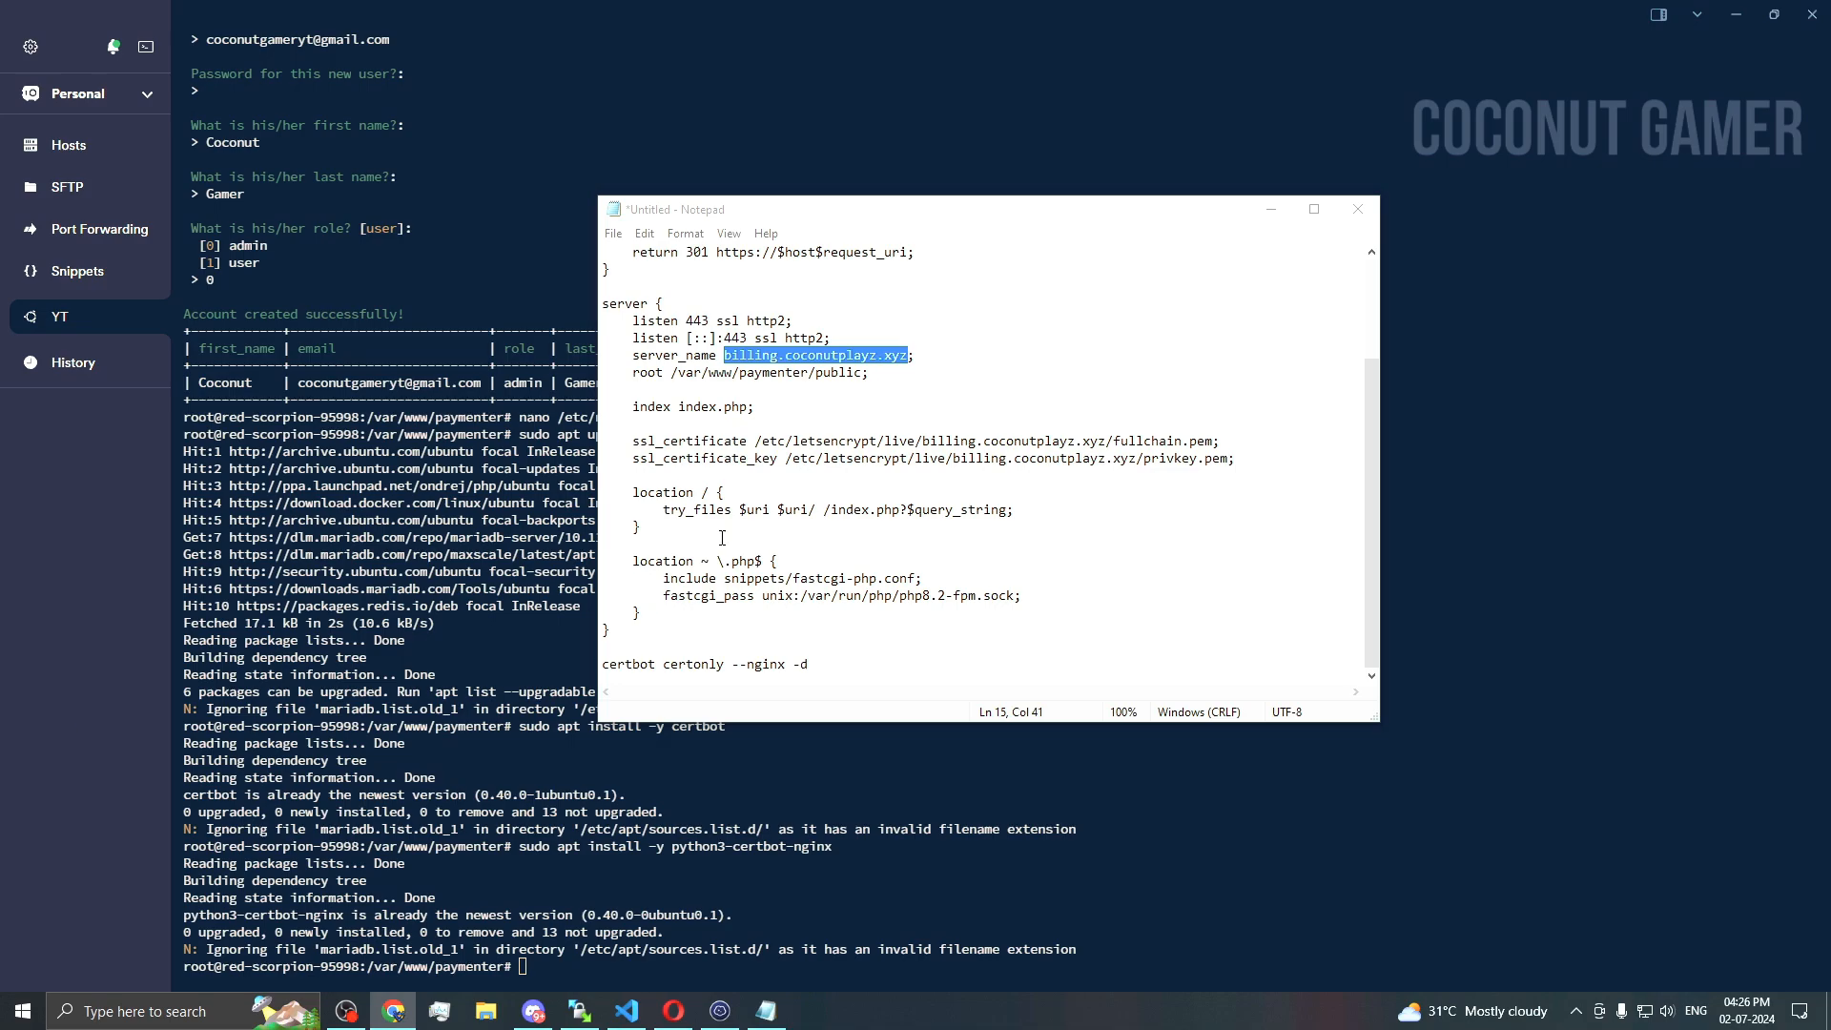
left_click(814, 660)
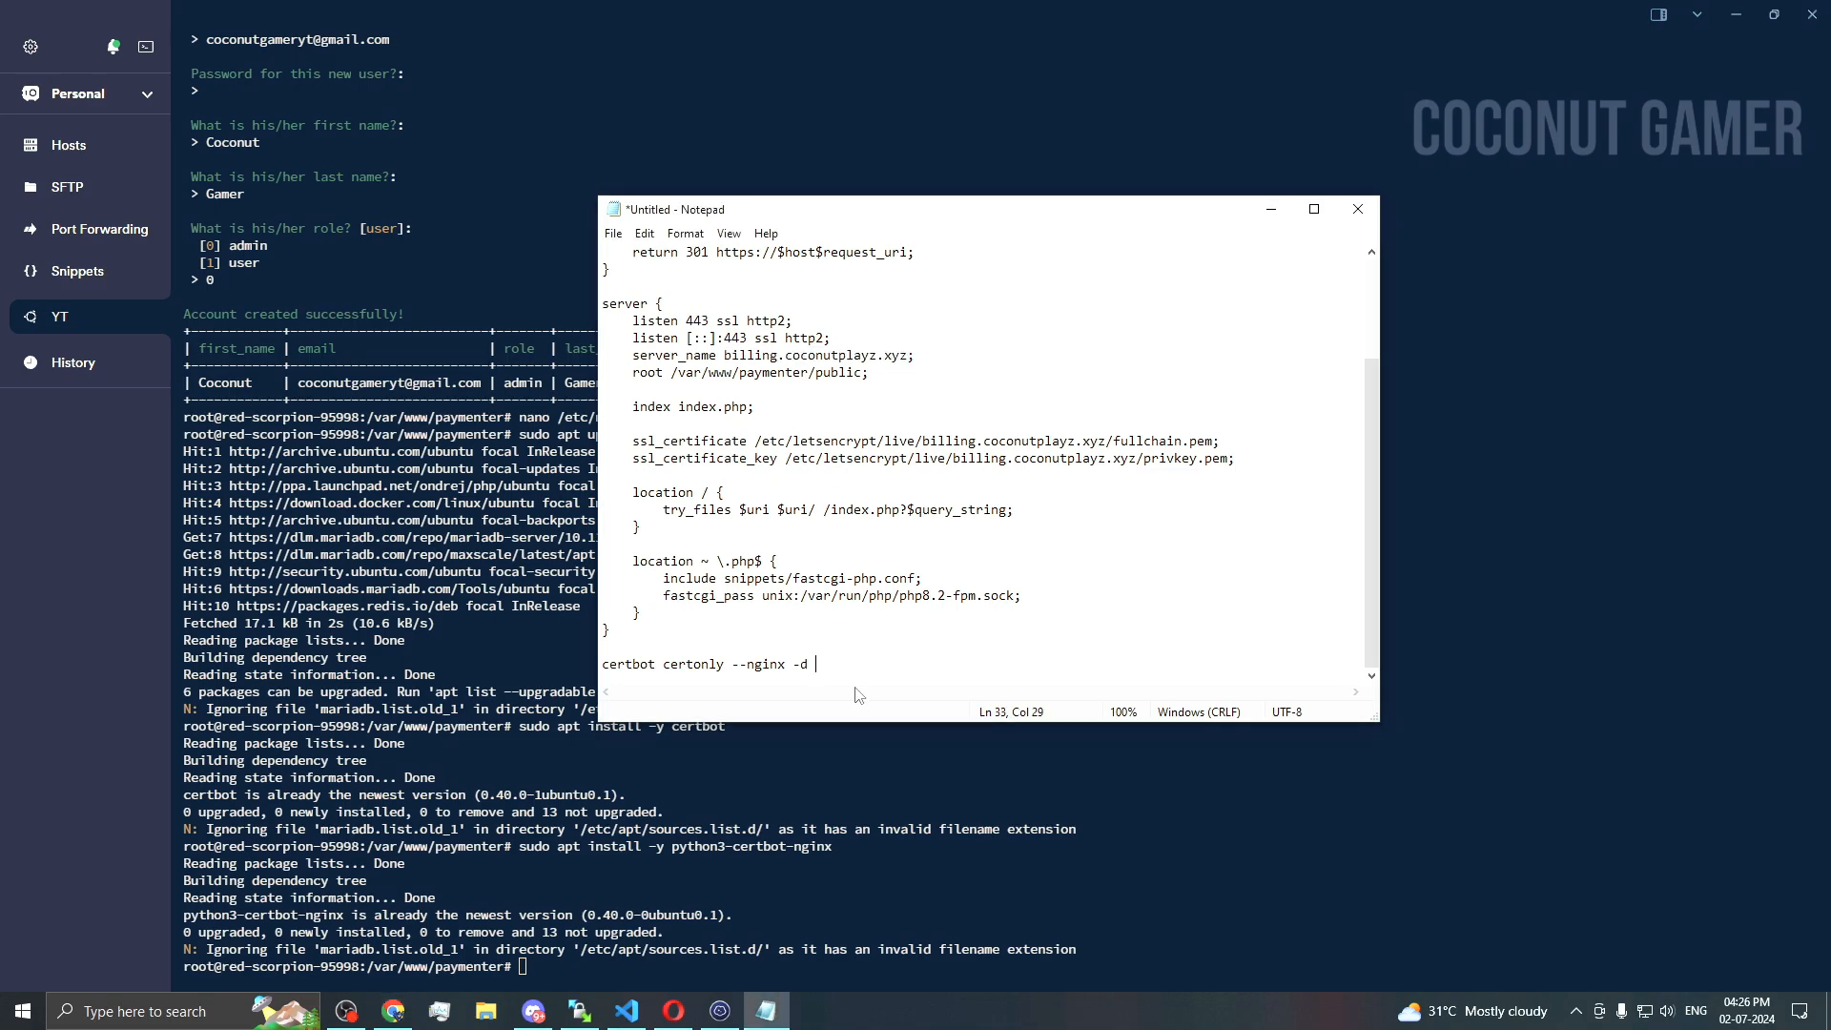
key("ctrl+v")
left_click_drag(999, 666, 601, 673)
key("ctrl+c")
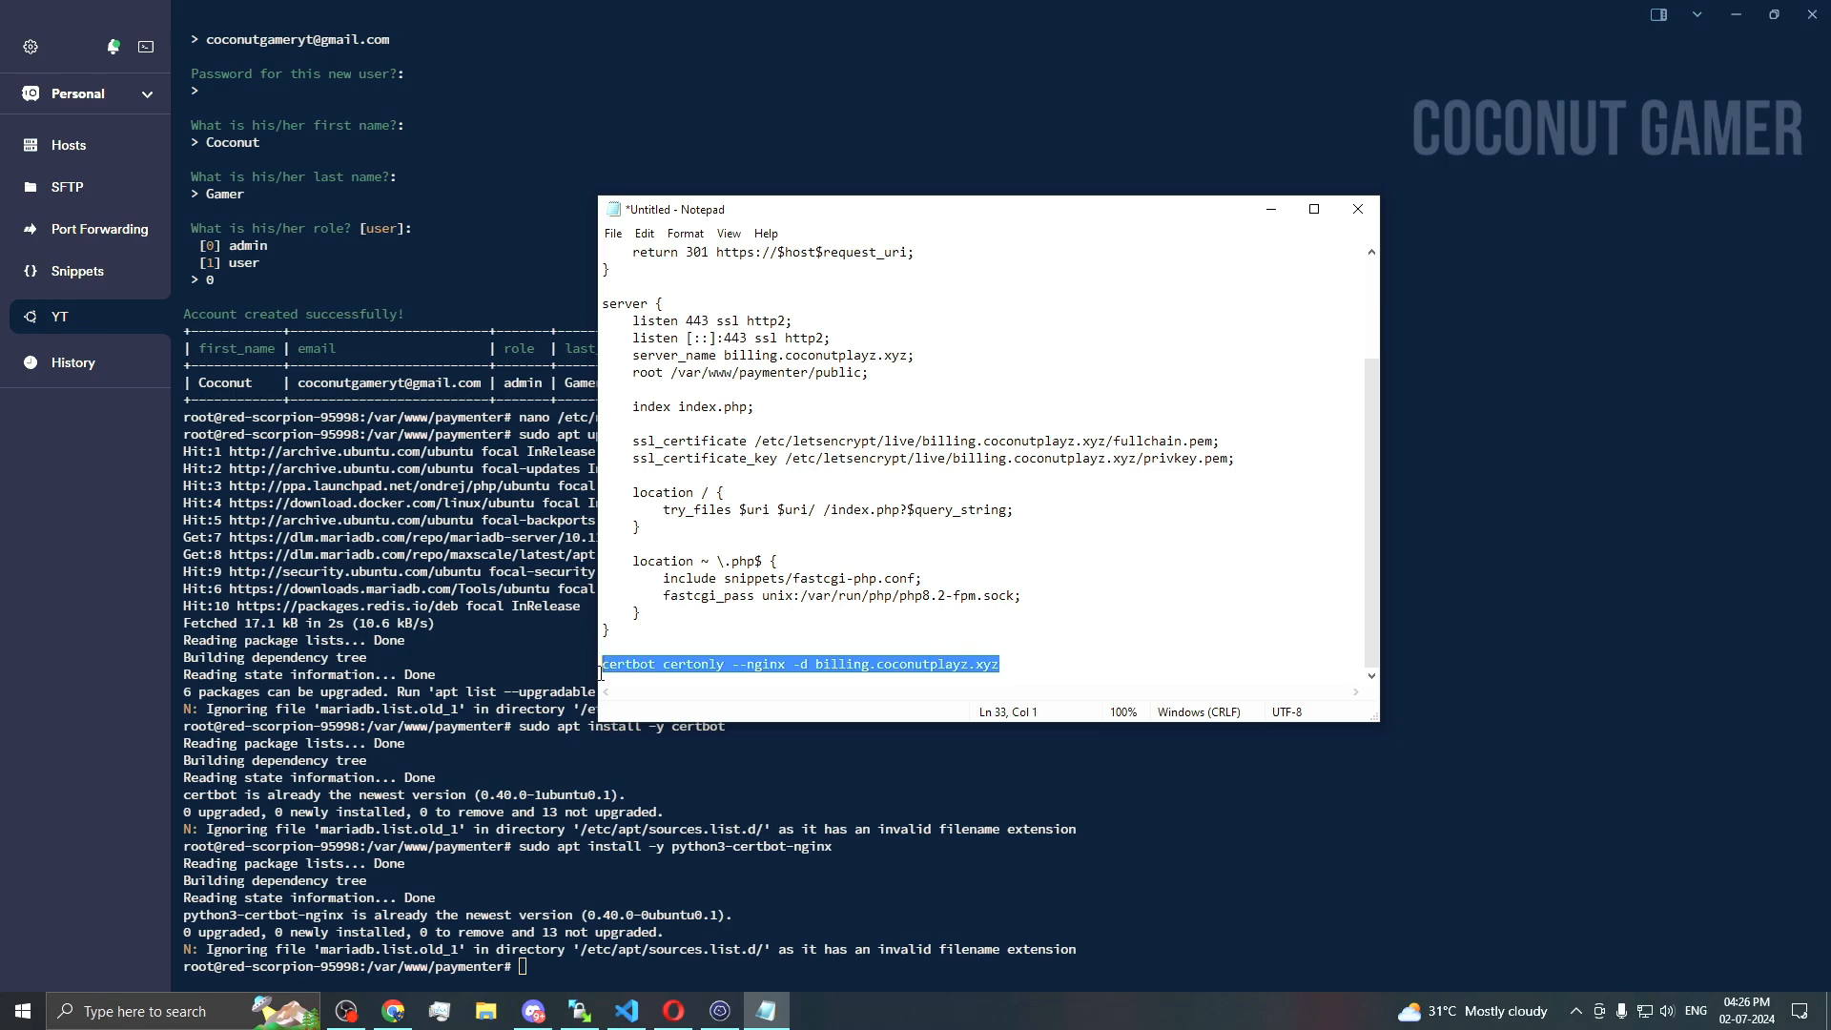
Step: Run certbot certonly --nginx -d billing.coconutplayz.xyz to issue the certificate, then return to the docs
left_click(829, 916)
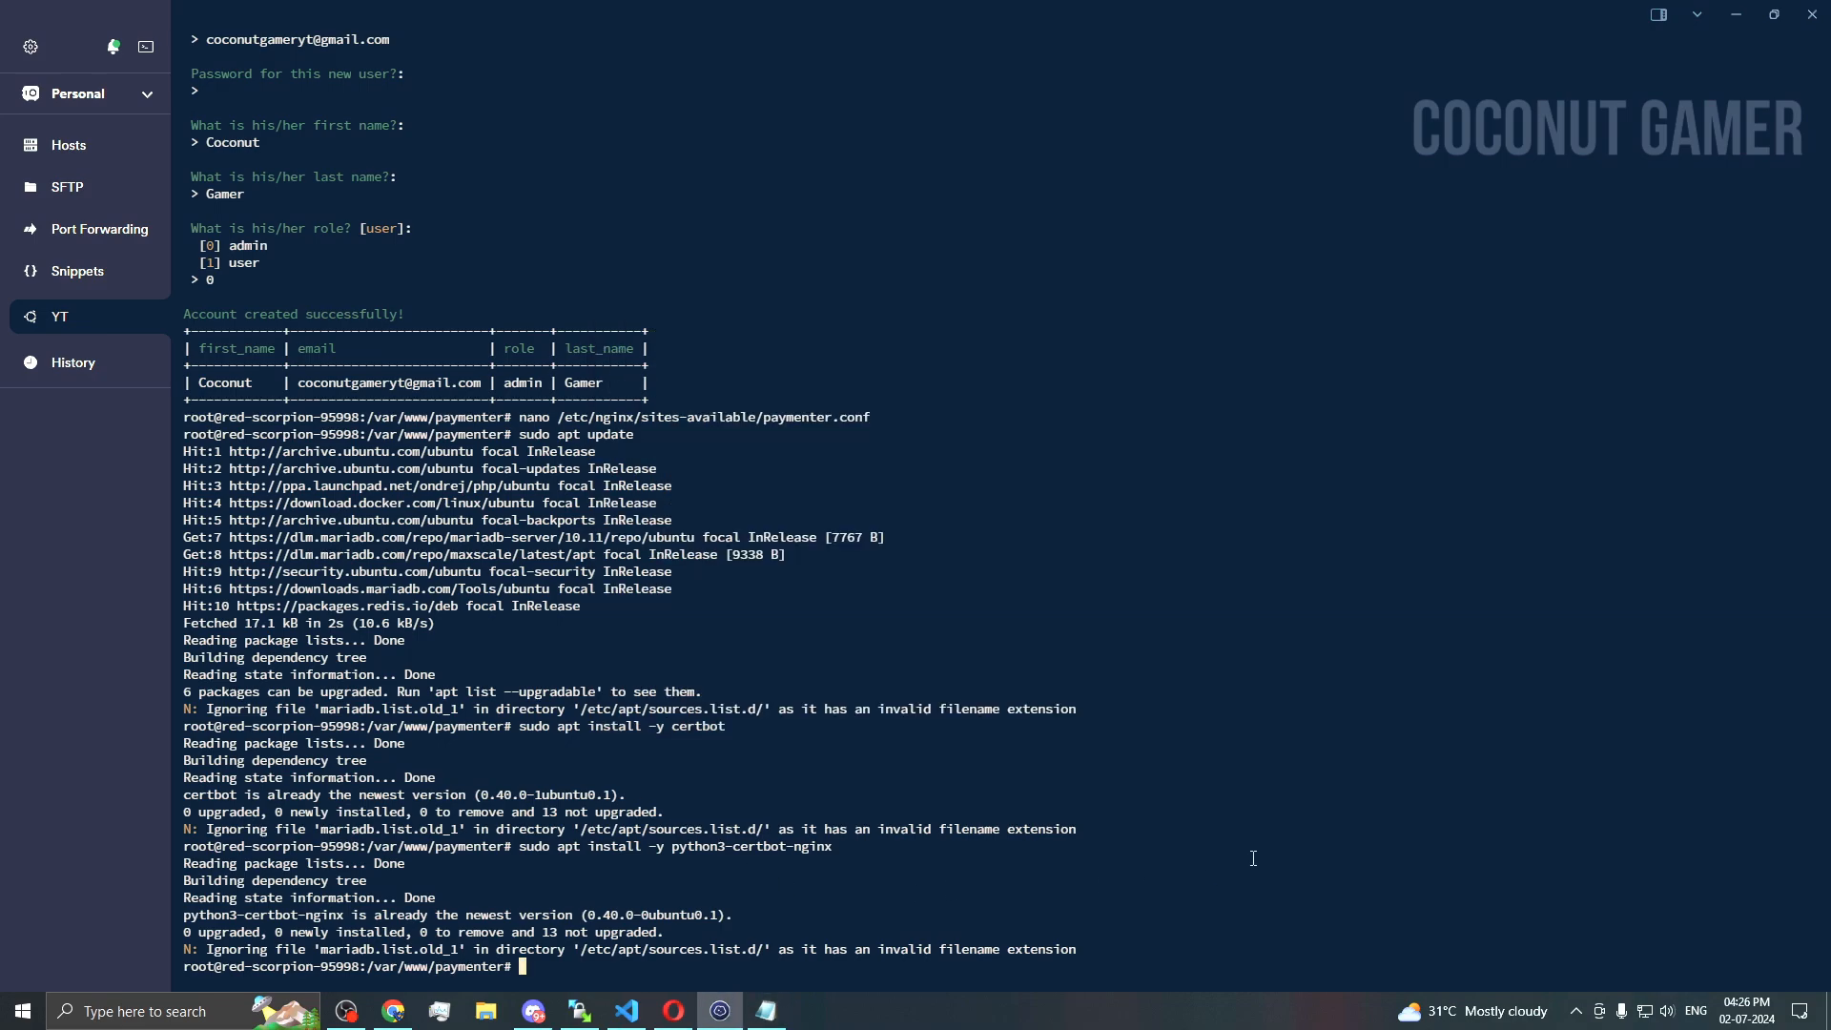
key("ctrl+shift+v")
key("Return")
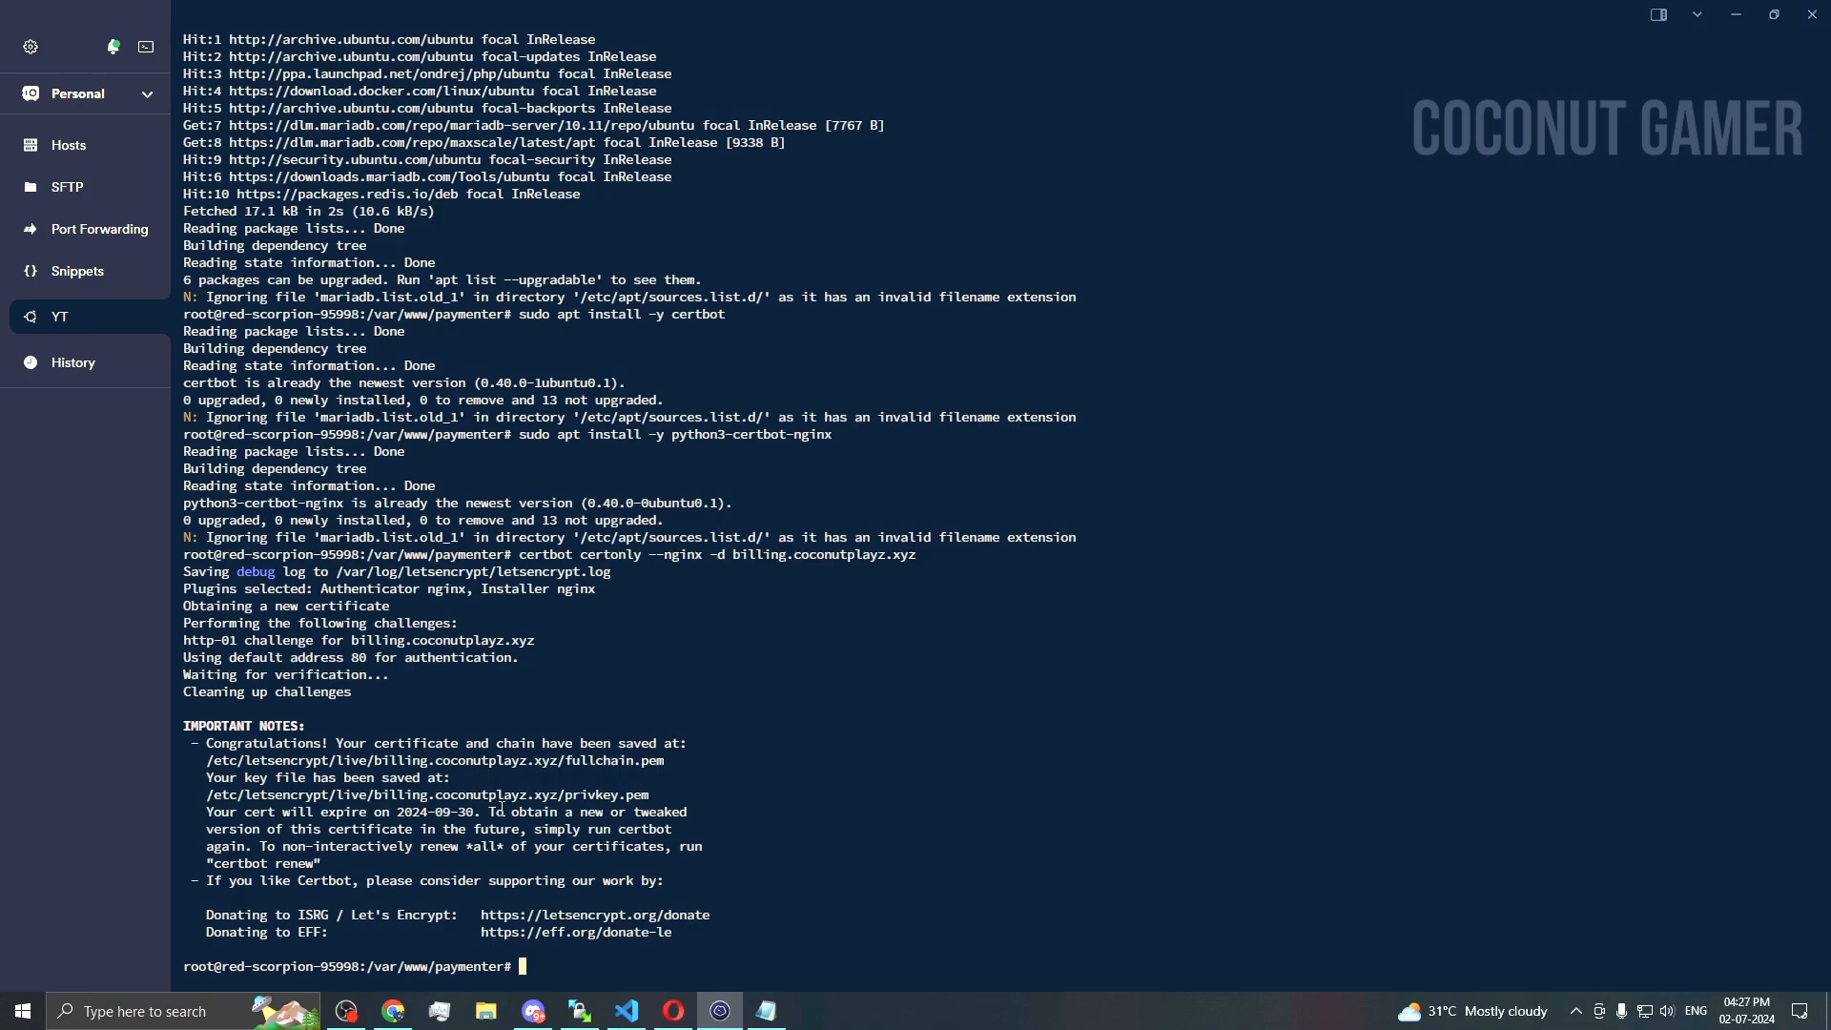
left_click(767, 1010)
left_click(673, 1010)
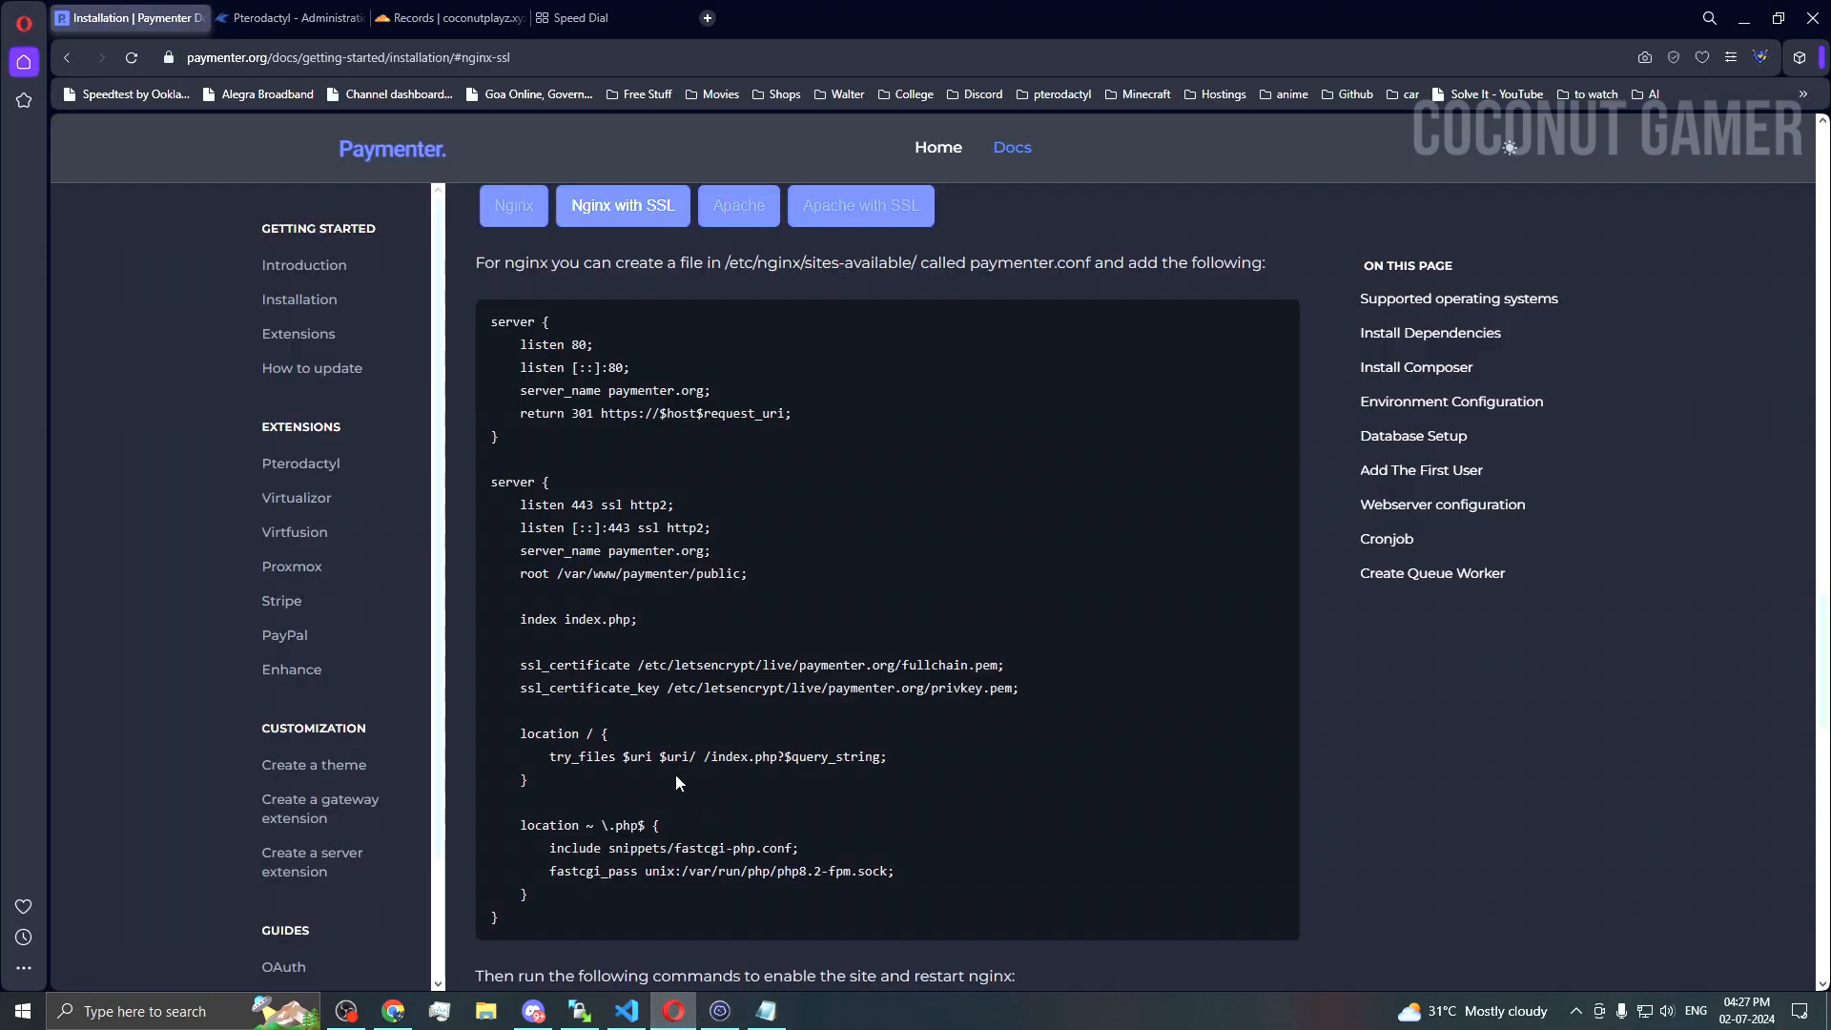
Step: Enable the Paymenter nginx site by symlinking paymenter.conf into /etc/nginx/sites-enabled/
scroll(675, 774, "down", 4)
triple_click(629, 653)
right_click(629, 654)
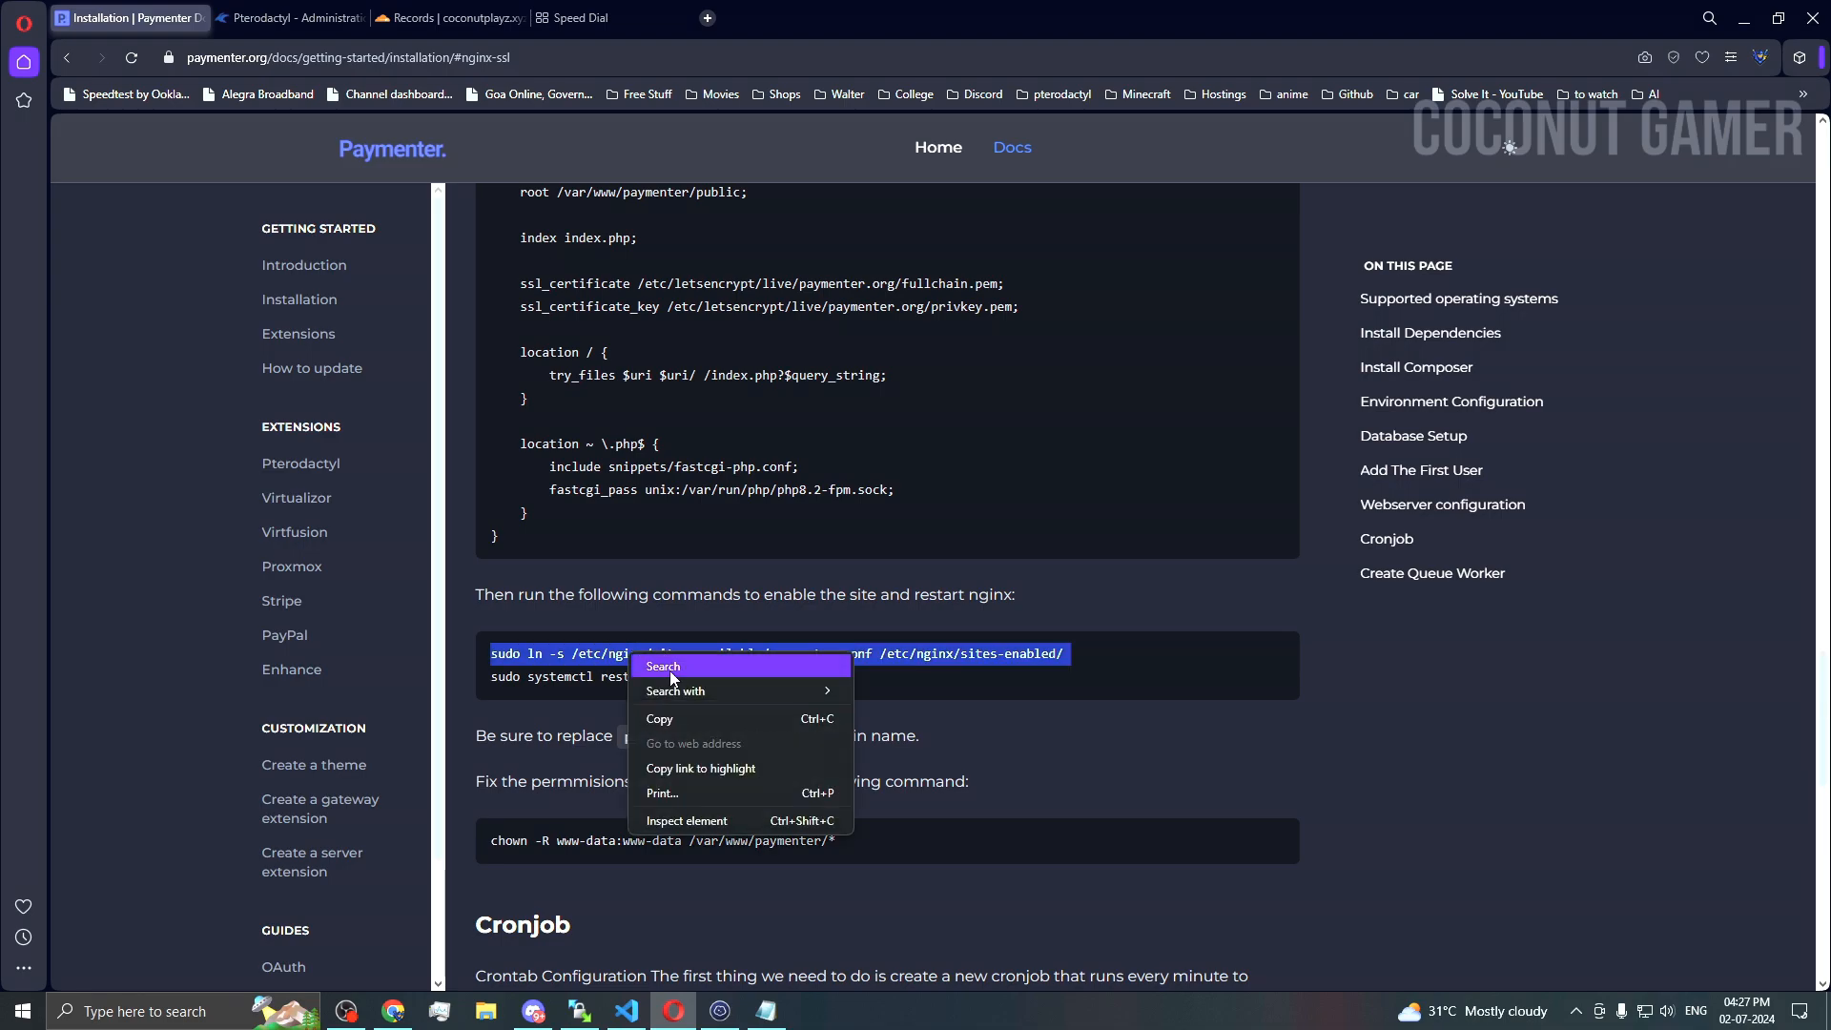
left_click(673, 727)
key("alt+Tab")
key("ctrl+shift+v")
key("Return")
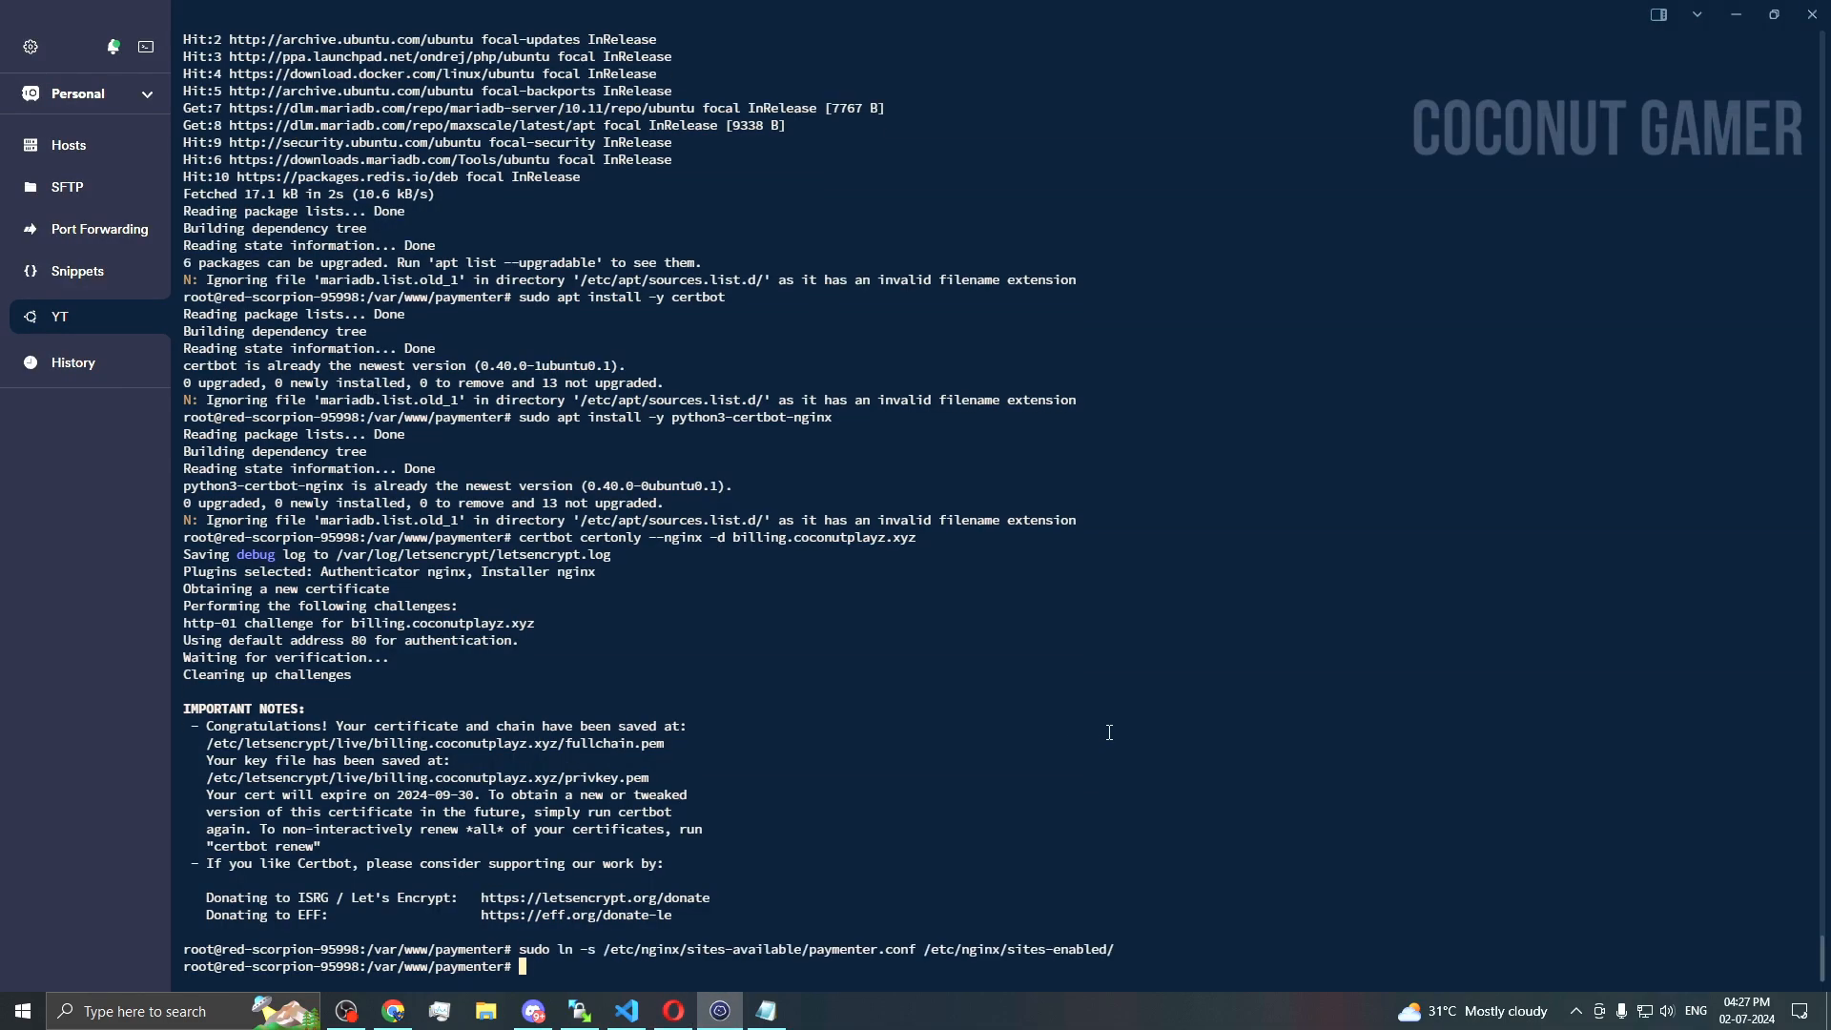
Step: Restart nginx with sudo systemctl restart nginx
key("alt+Tab")
triple_click(667, 676)
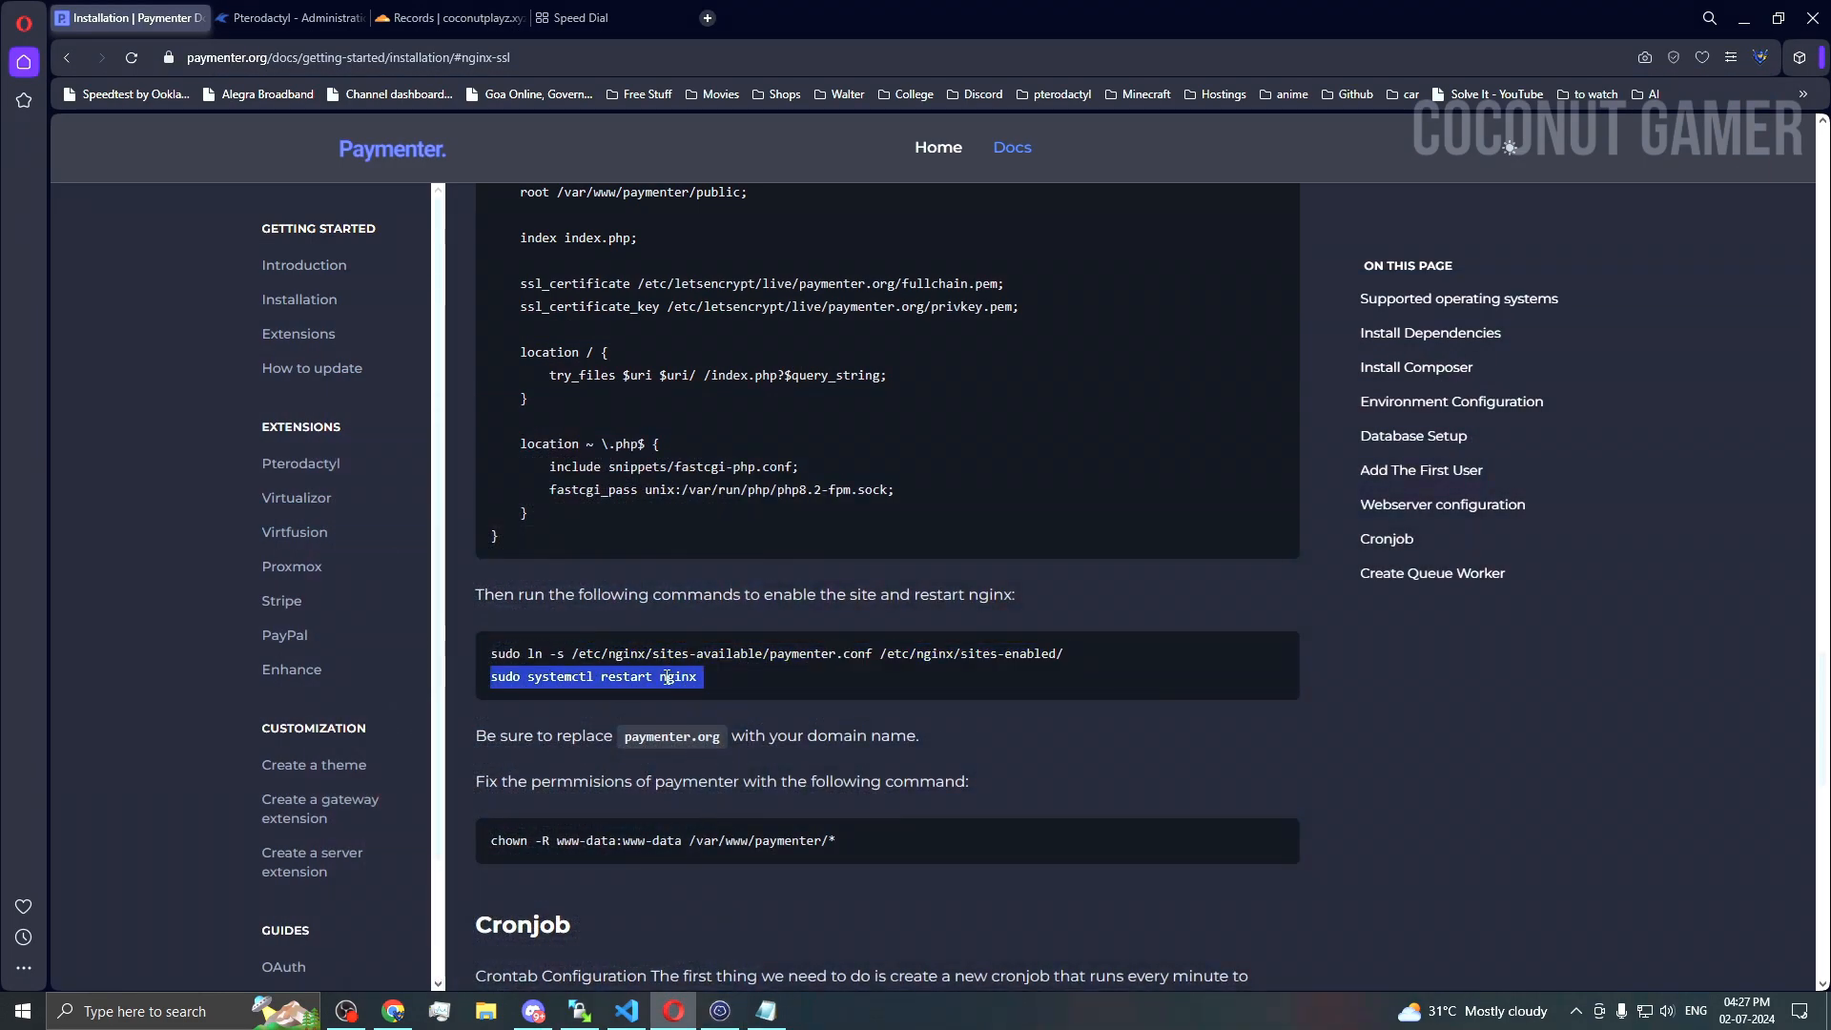
left_click(721, 1010)
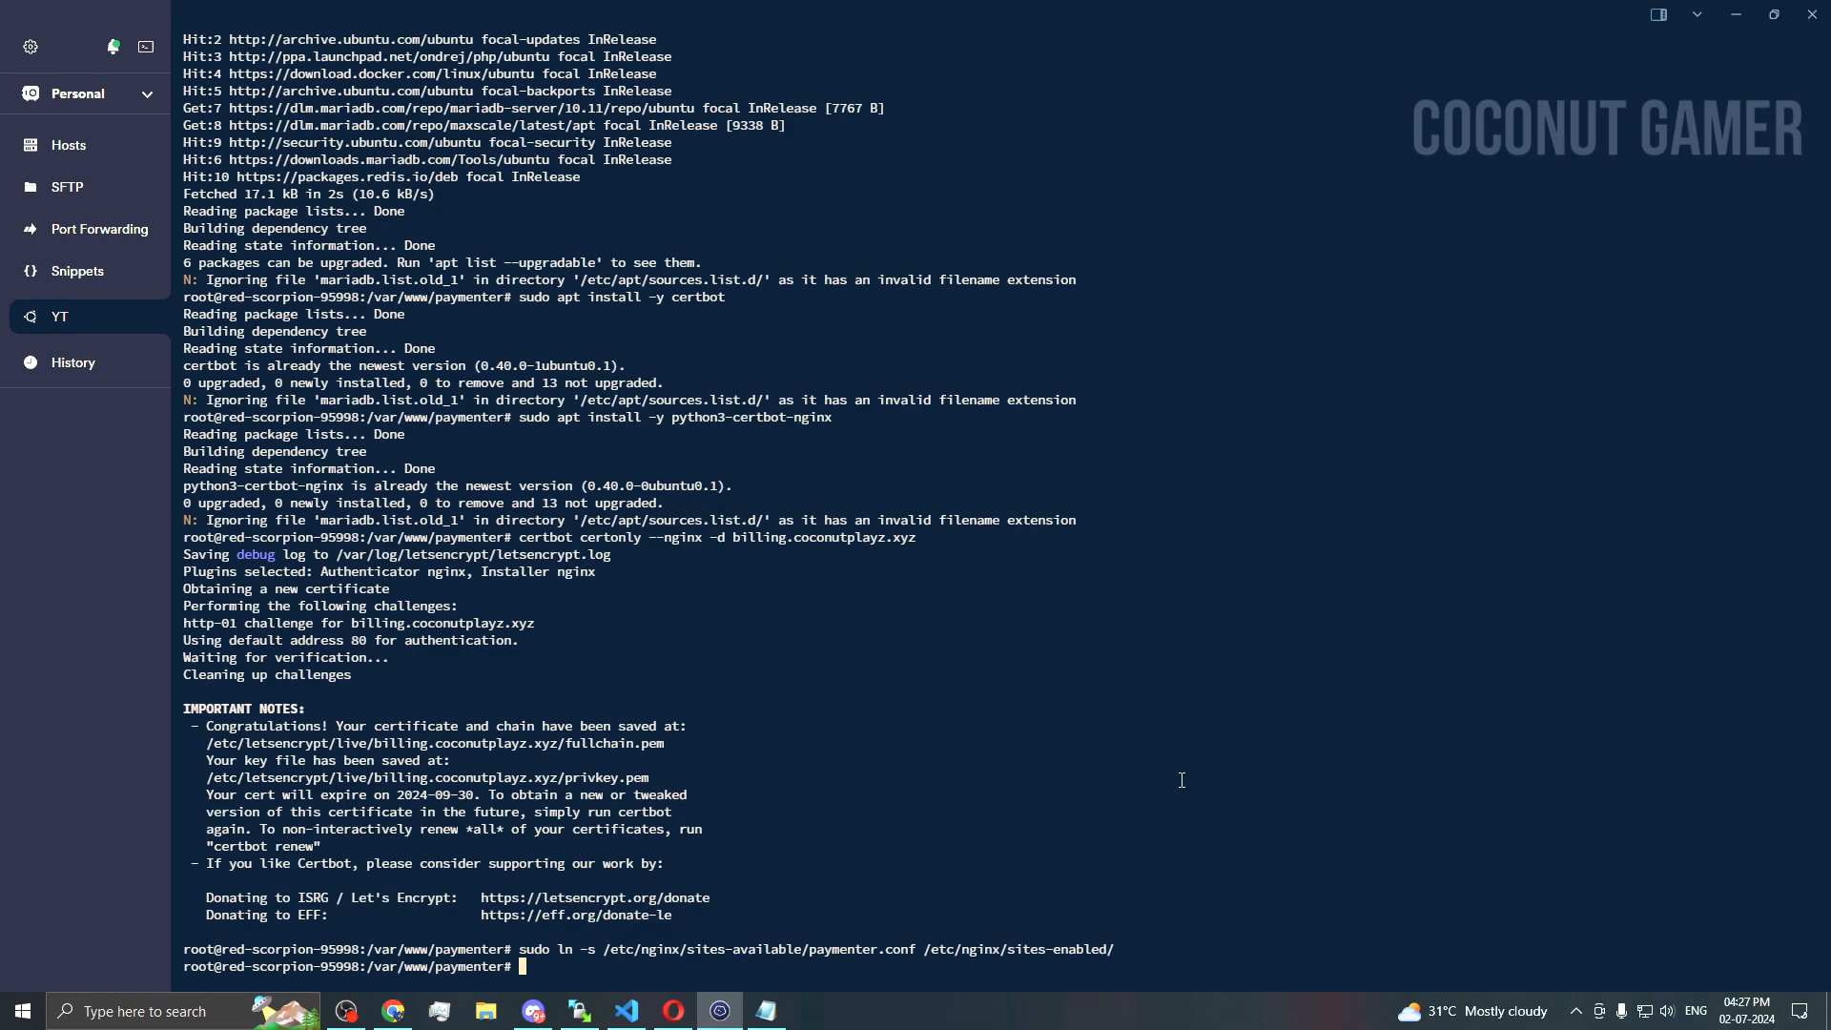
key("ctrl+v")
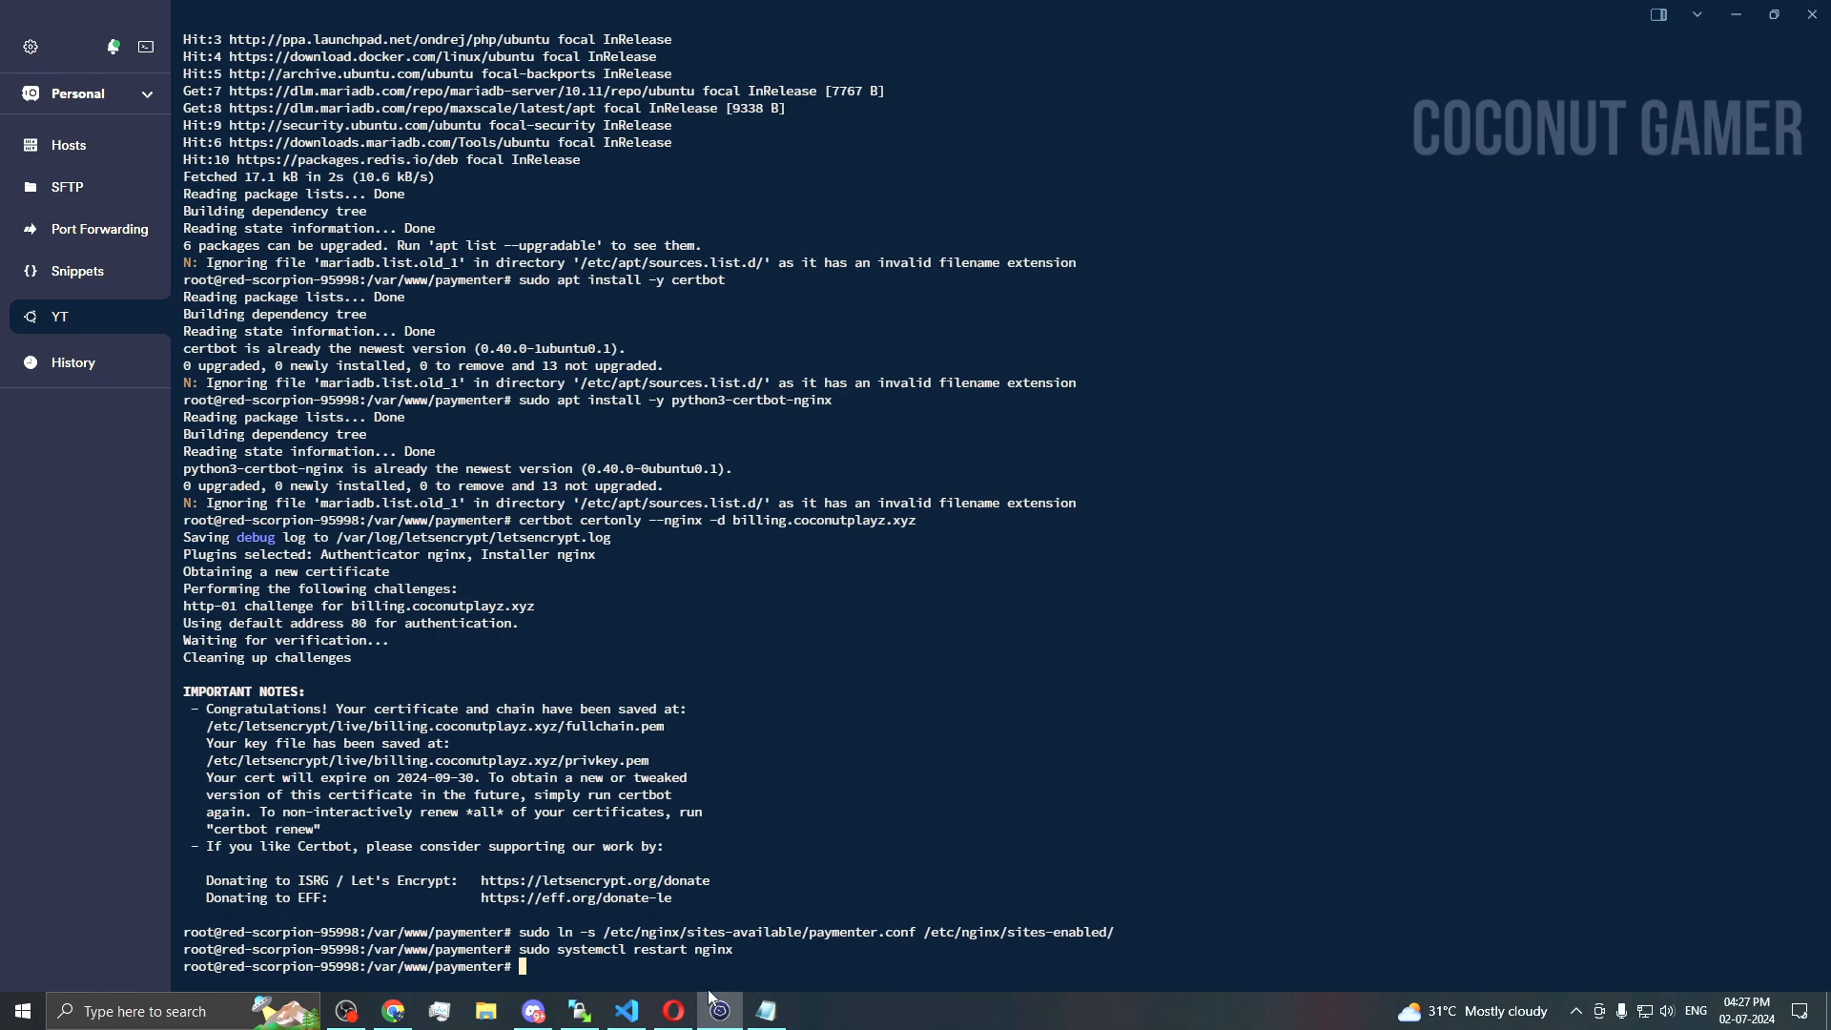
Step: Give www-data ownership of /var/www/paymenter with chown -R www-data:www-data
left_click(673, 1011)
scroll(575, 675, "down", 2)
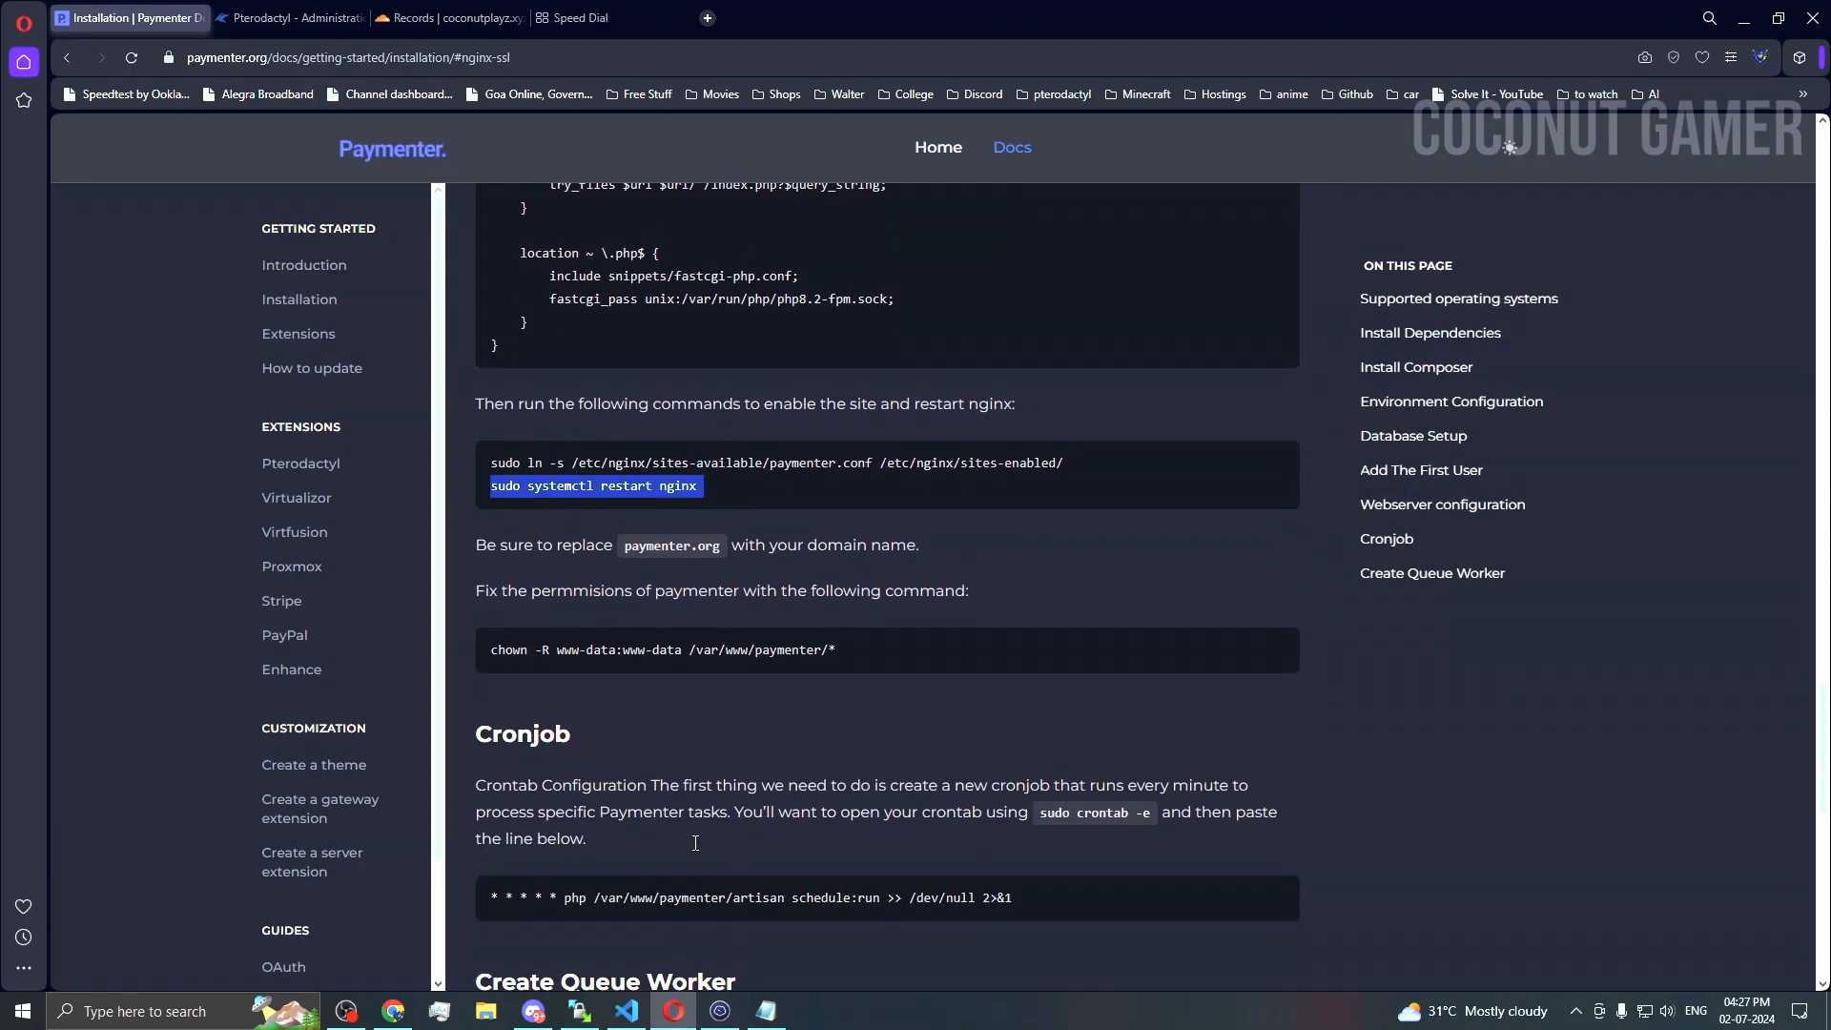
triple_click(577, 657)
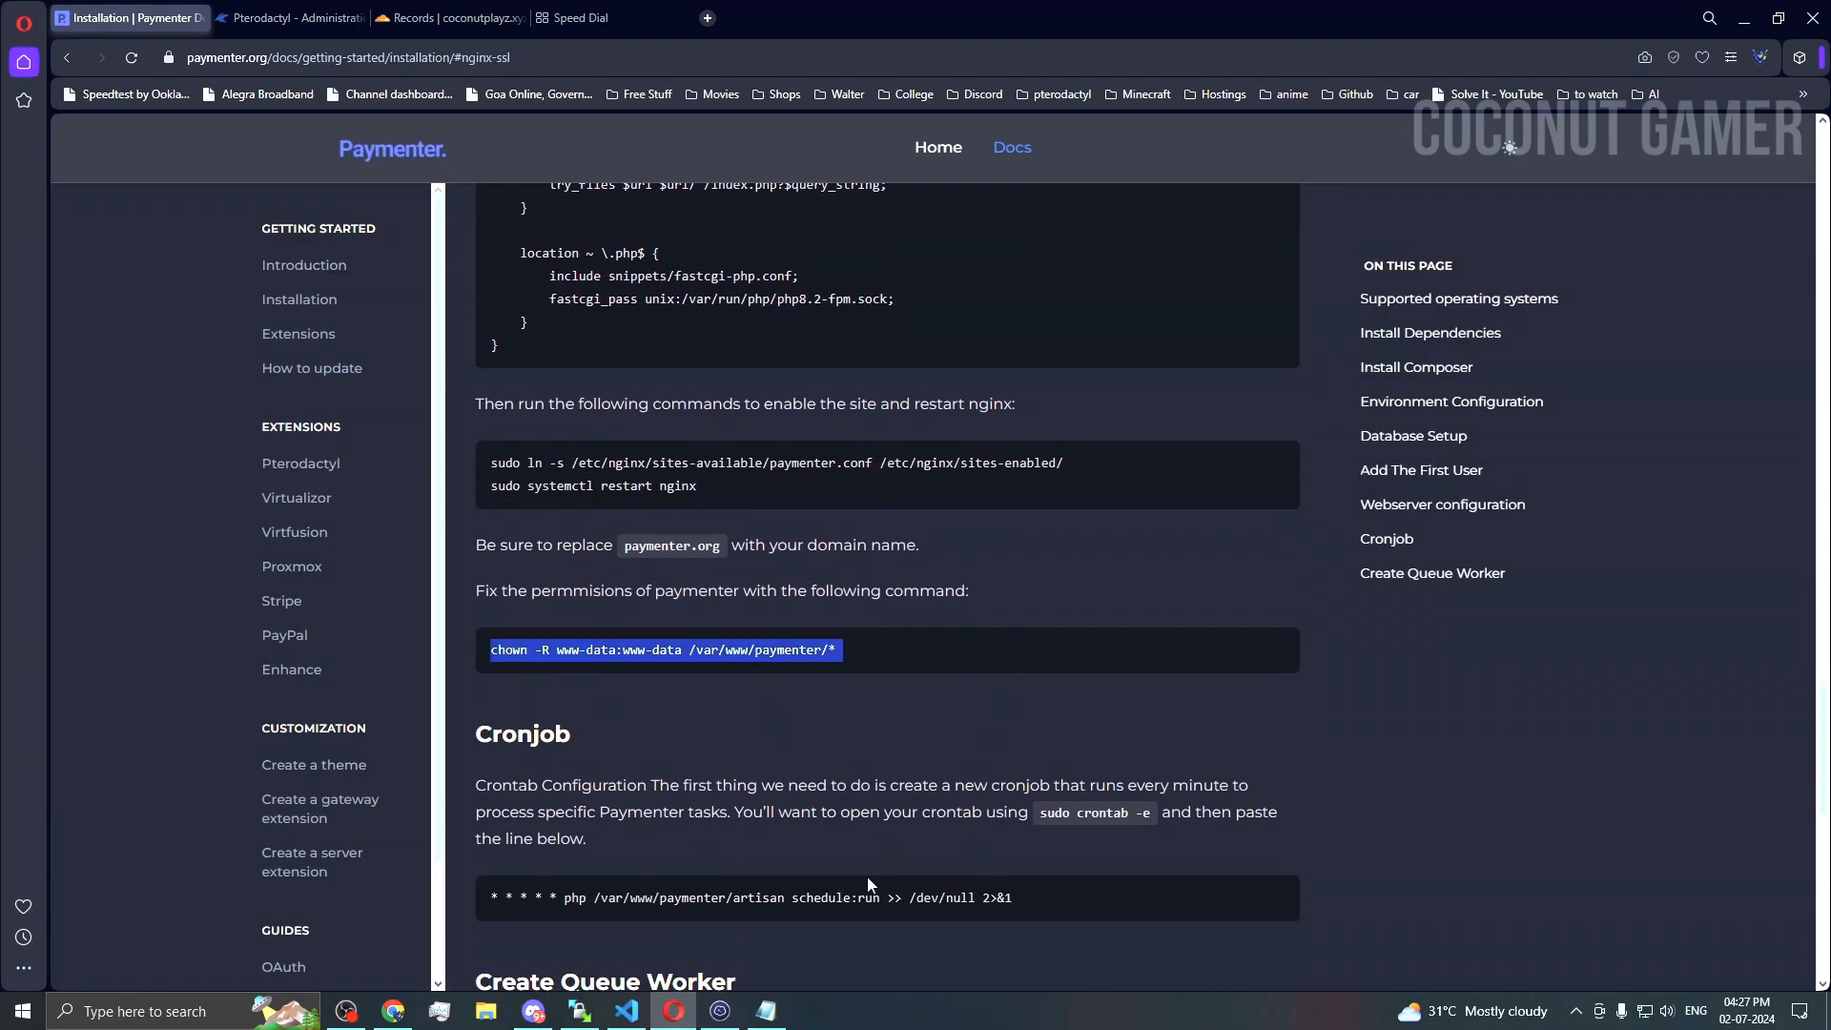
left_click(719, 1013)
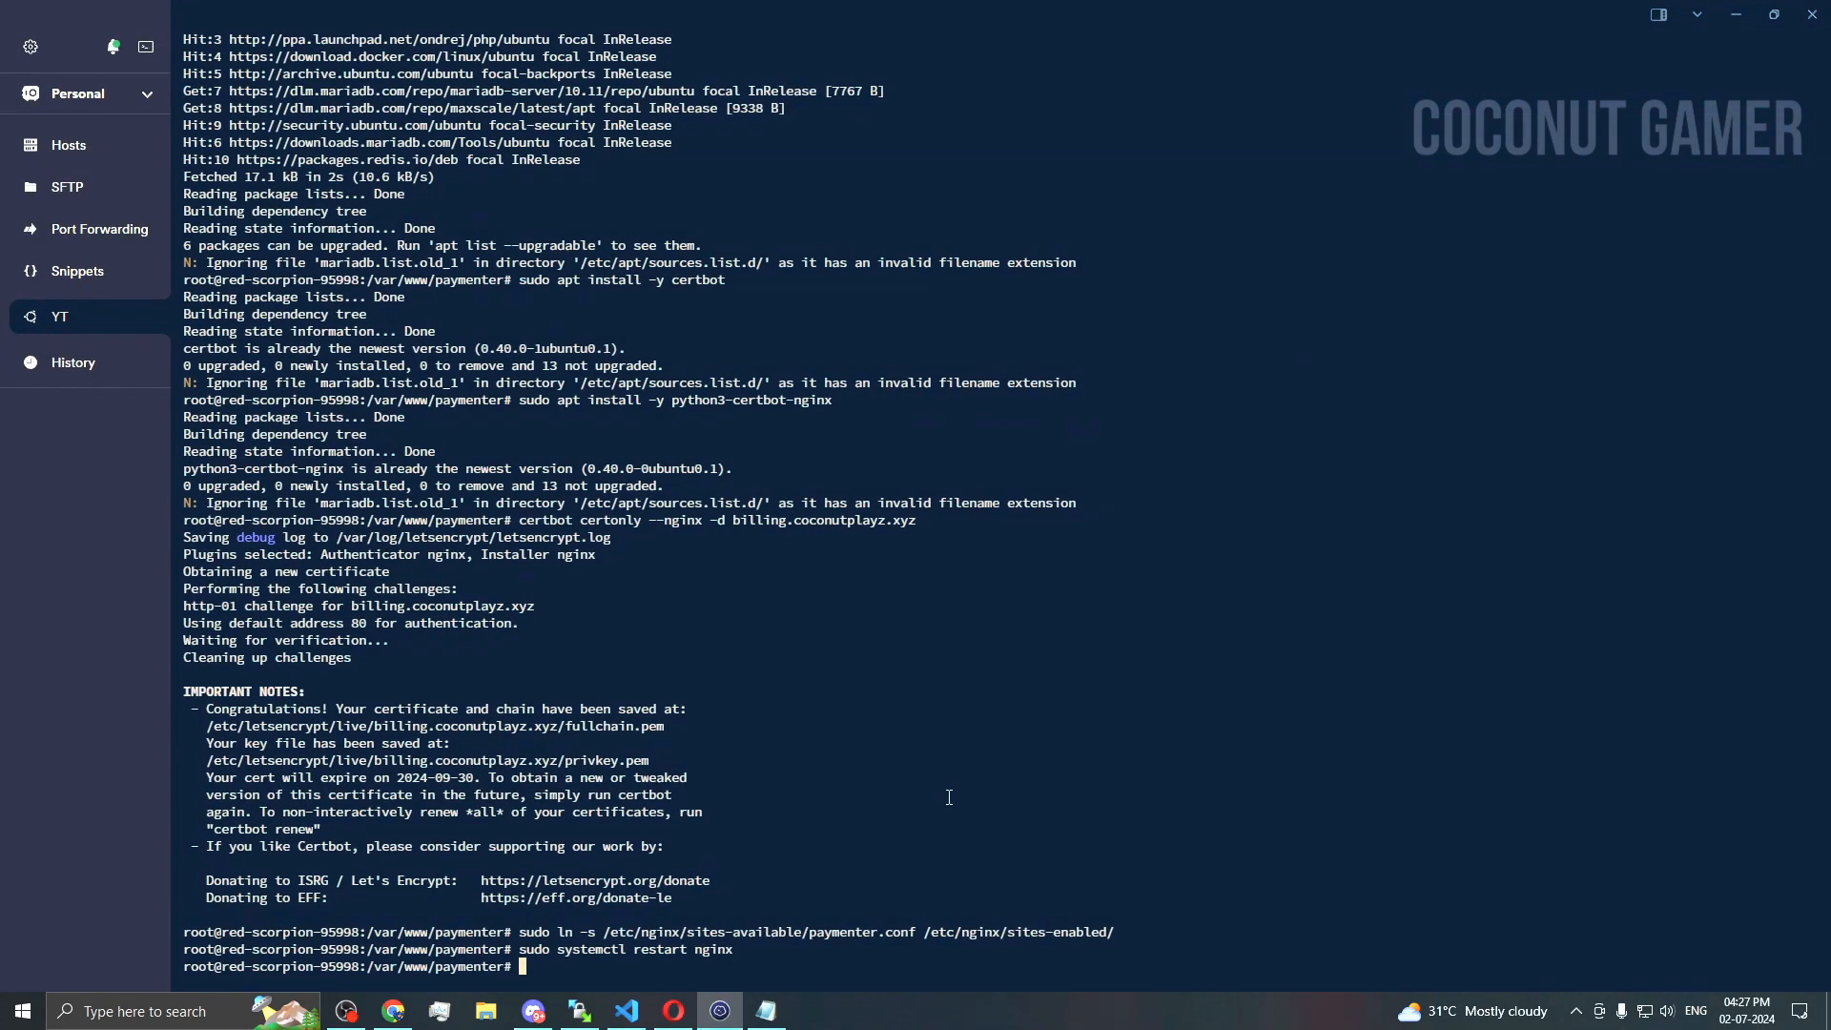
right_click(948, 797)
Step: Copy the sudo crontab -e command from the Paymenter docs
left_click(675, 1012)
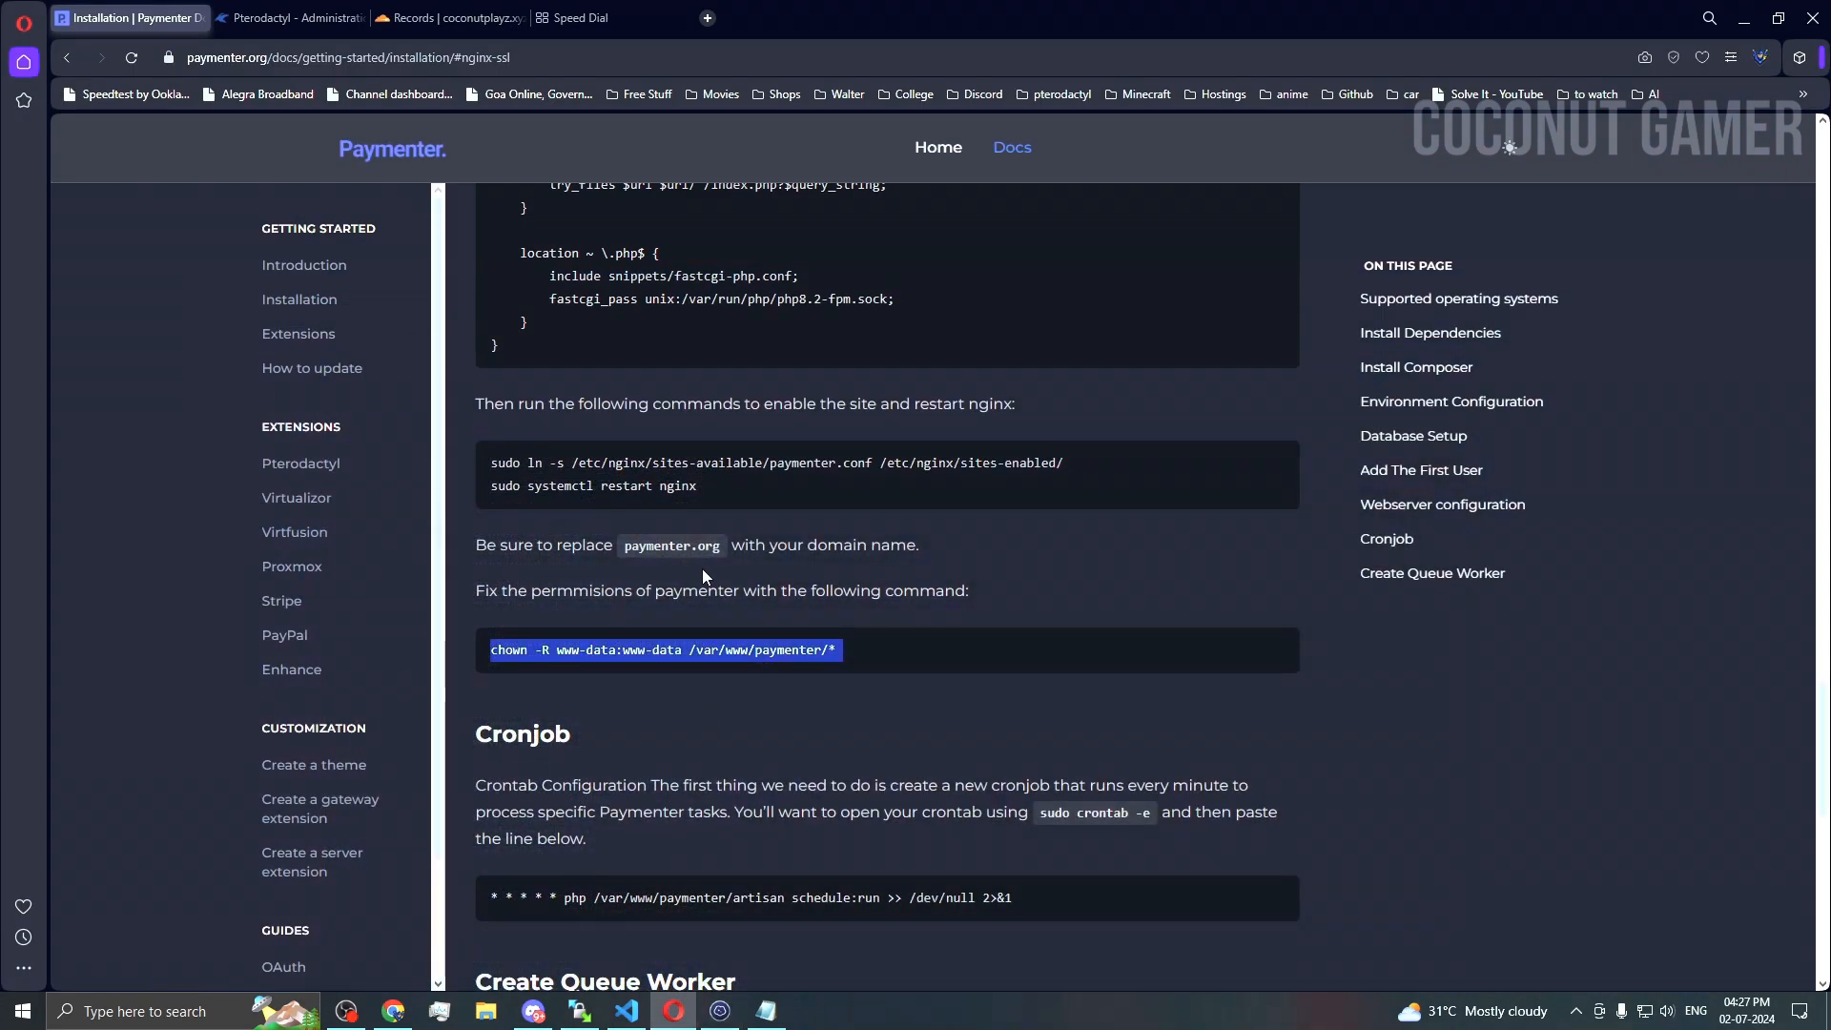
scroll(741, 831, "down", 2)
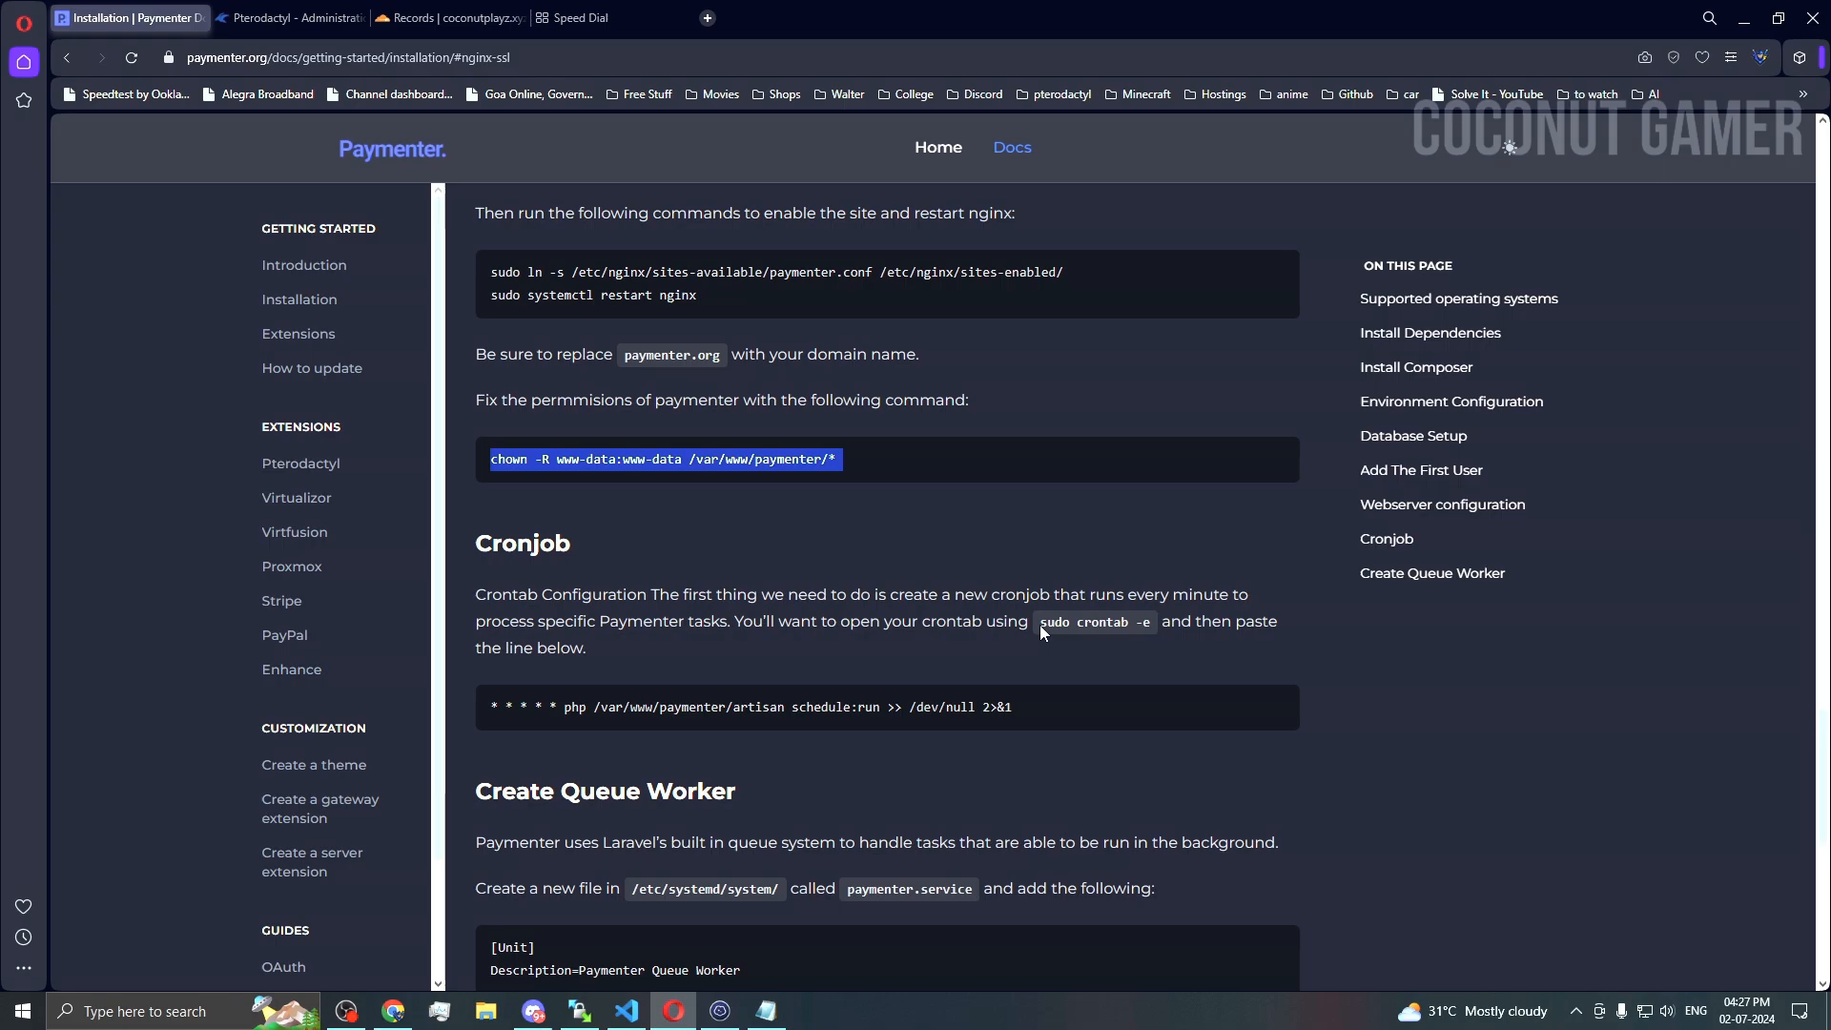
left_click_drag(1041, 621, 1161, 620)
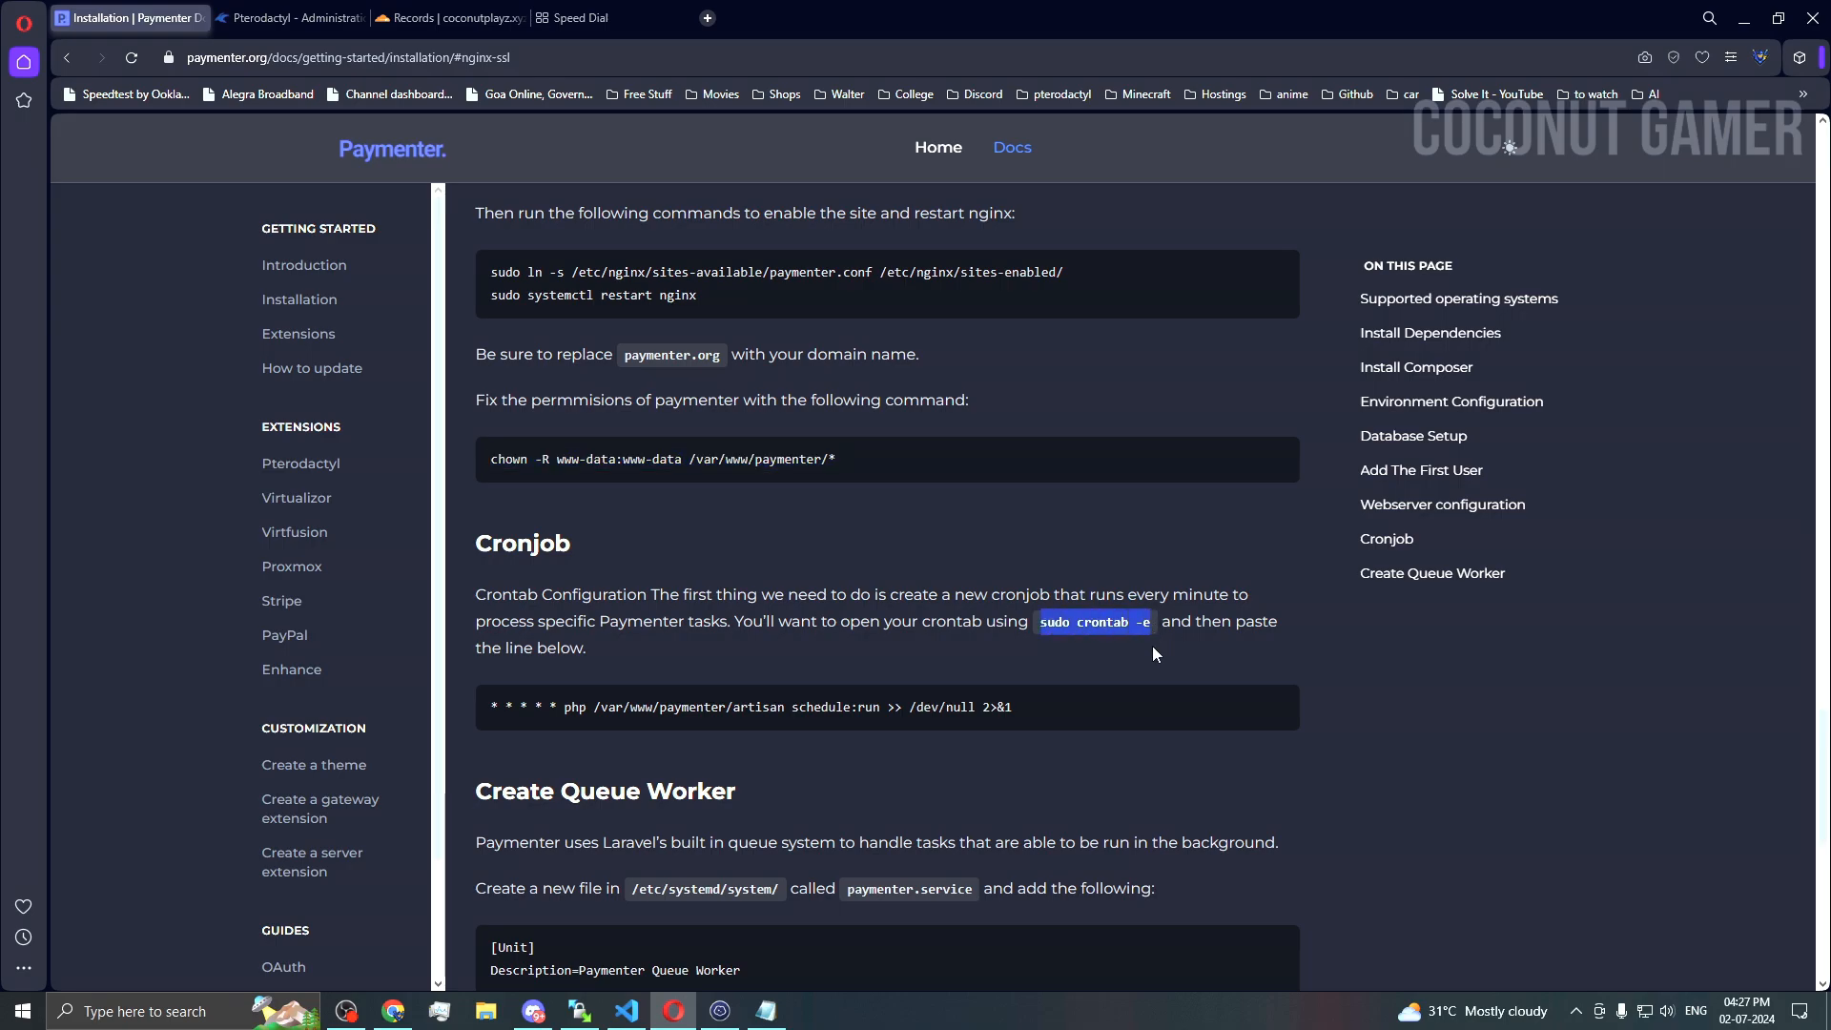
left_click(719, 1011)
Step: Open root's crontab for editing with sudo crontab -e
key("ctrl+v")
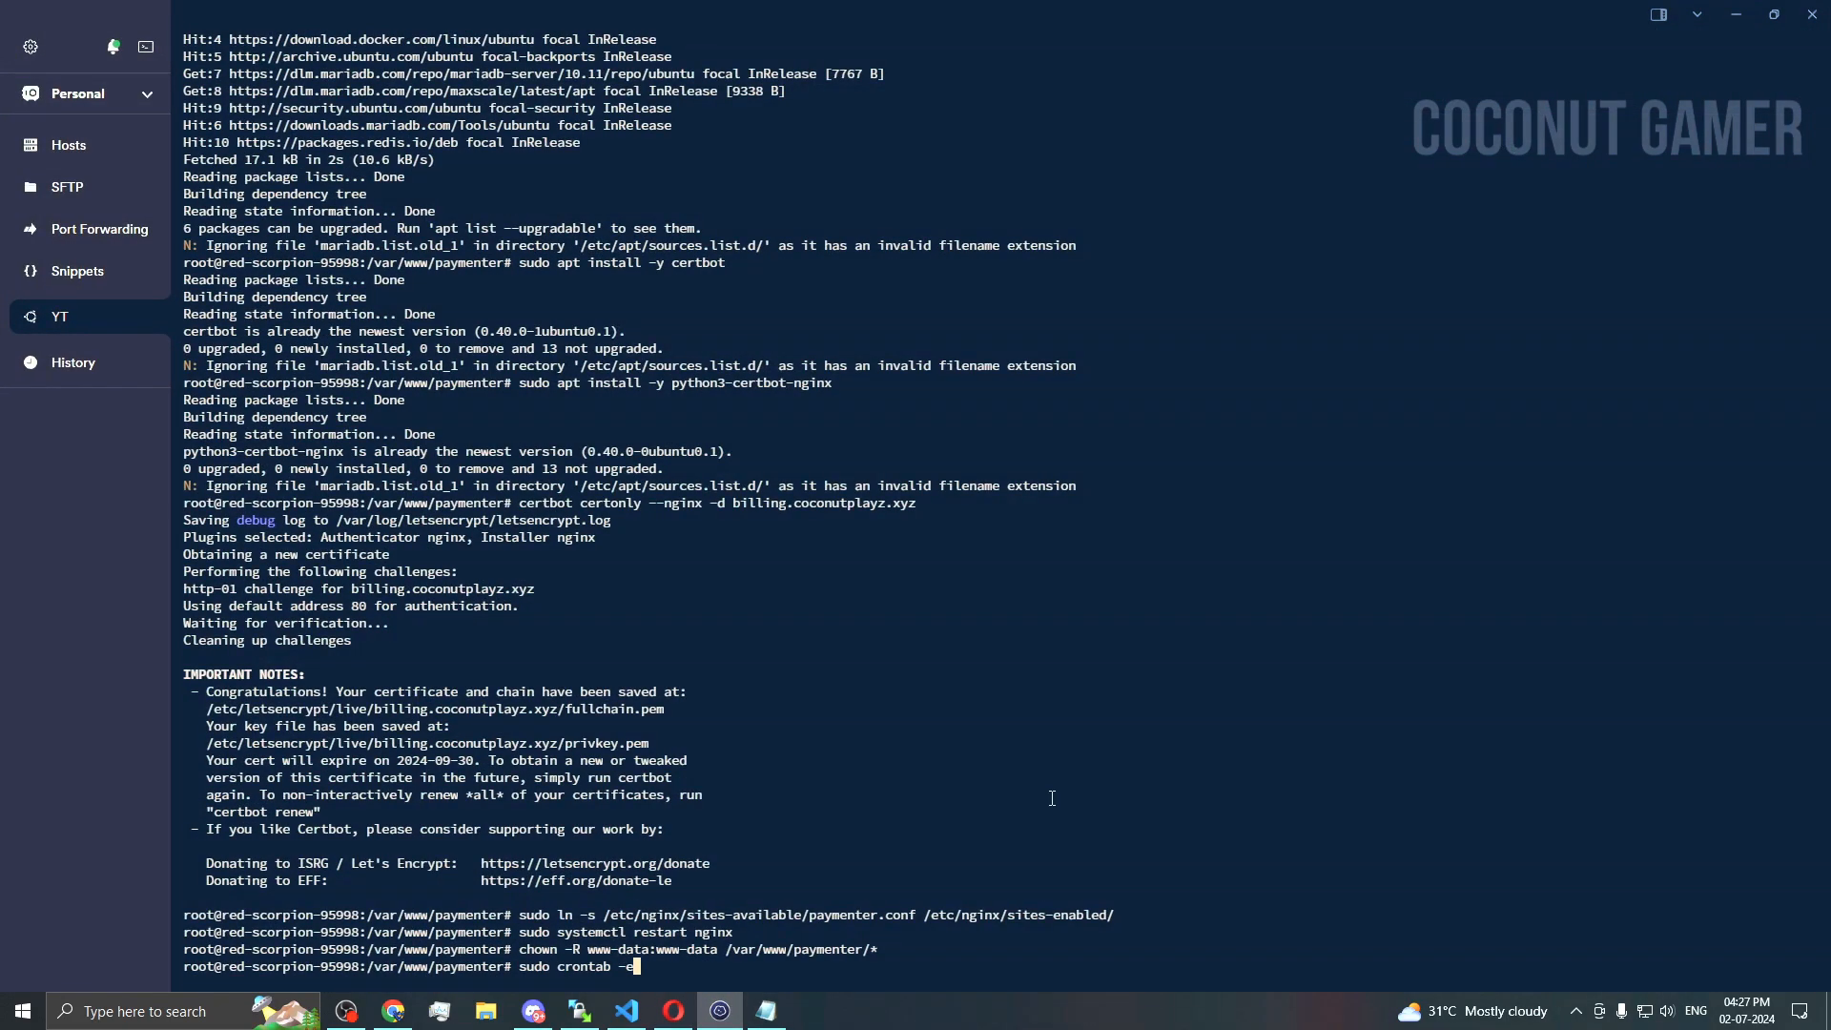
key("Return")
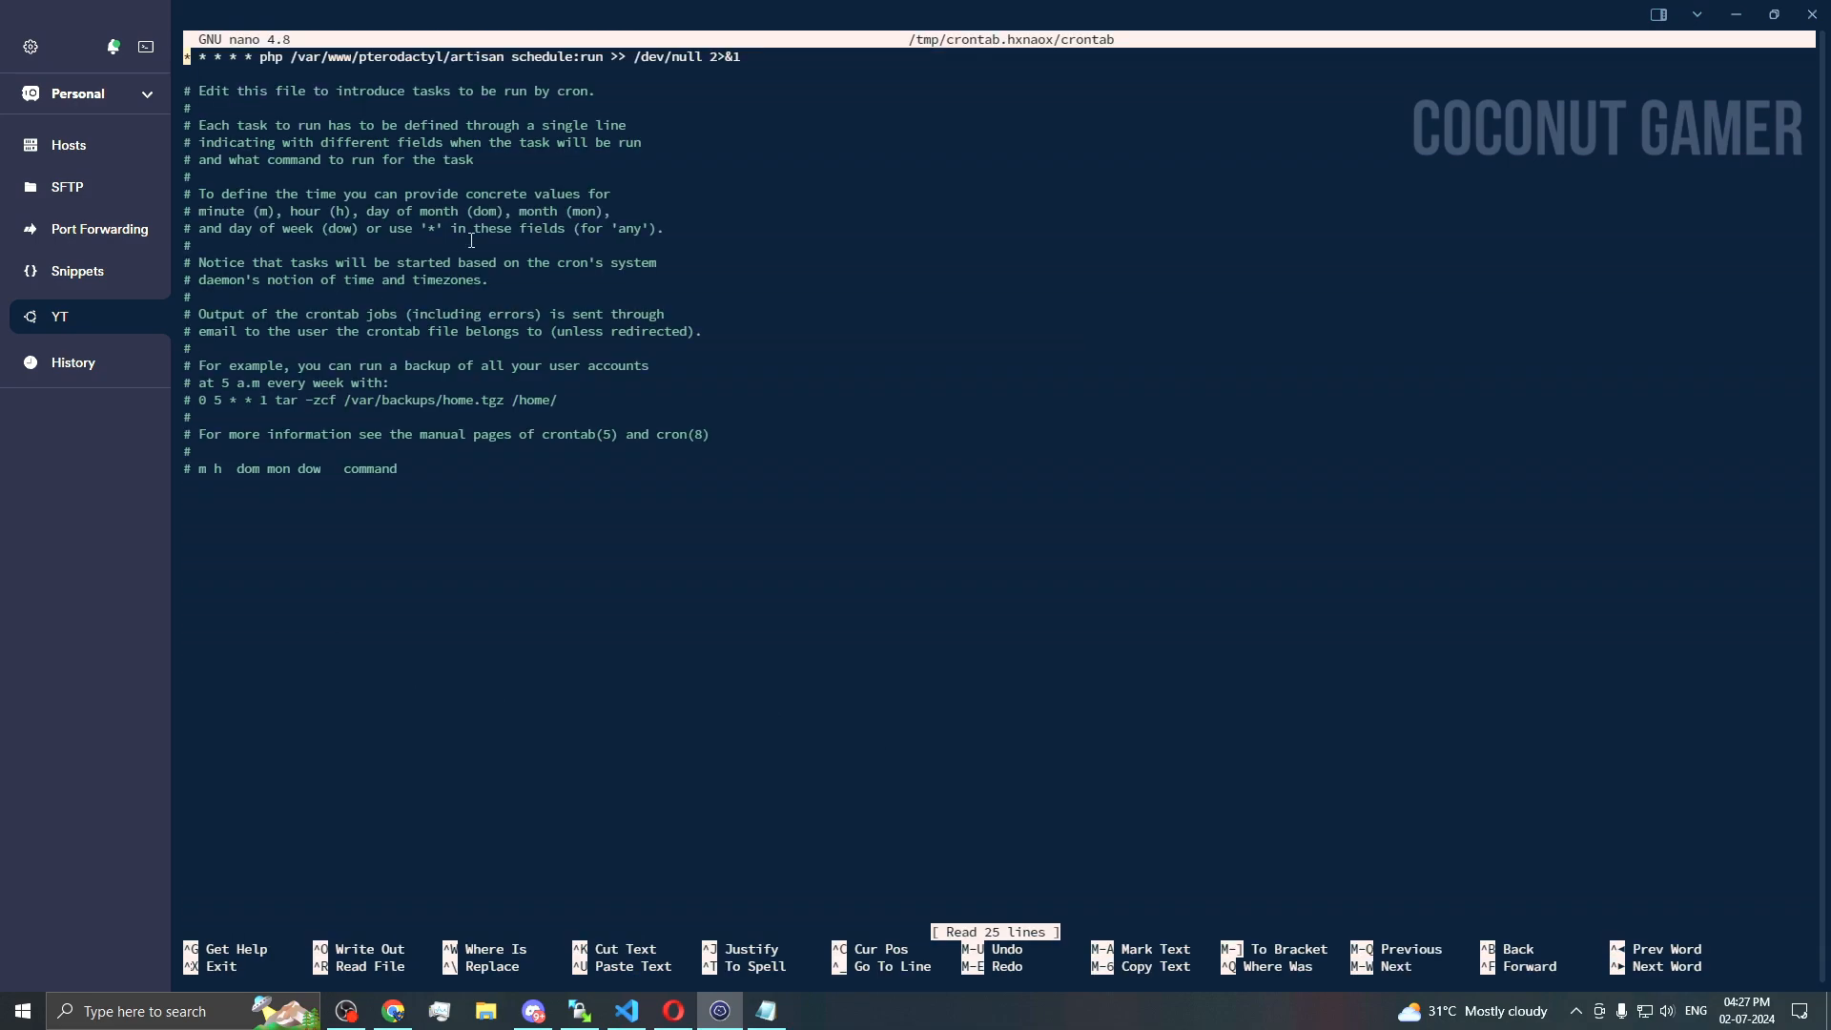
key("Down")
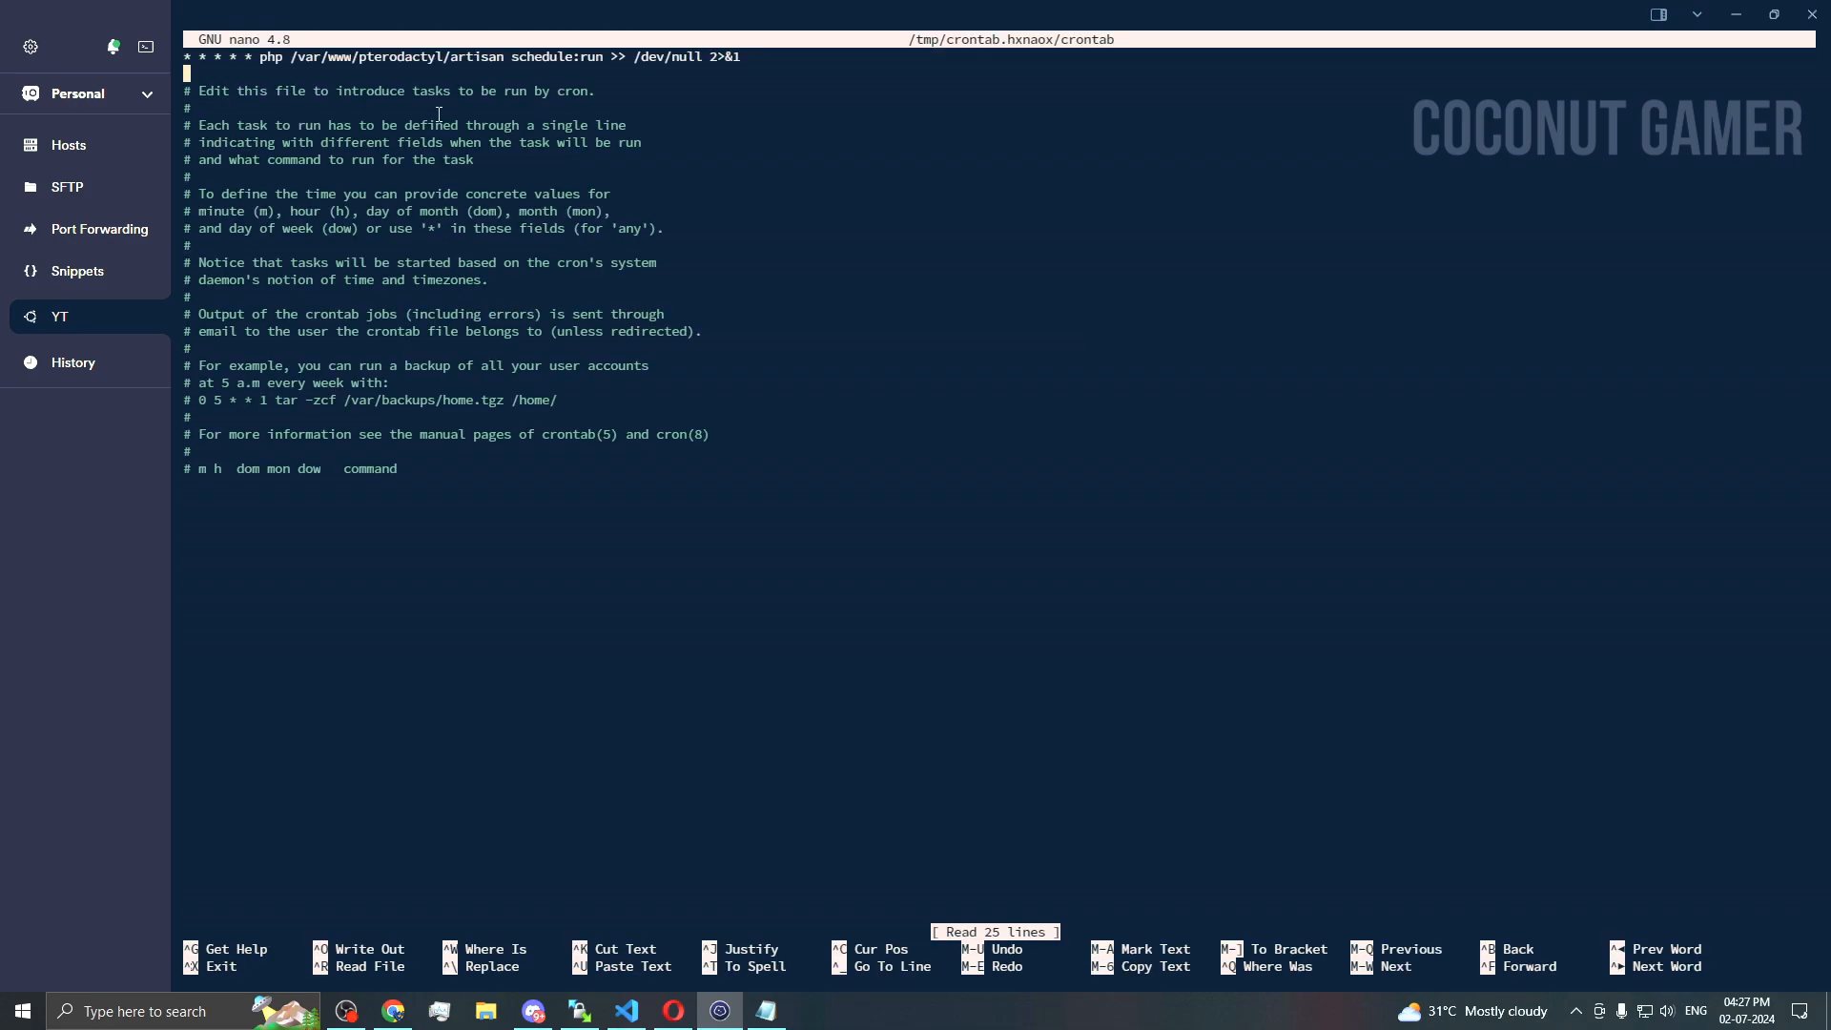
Step: Add the Paymenter artisan schedule:run every-minute line to the crontab and save it
left_click(673, 1010)
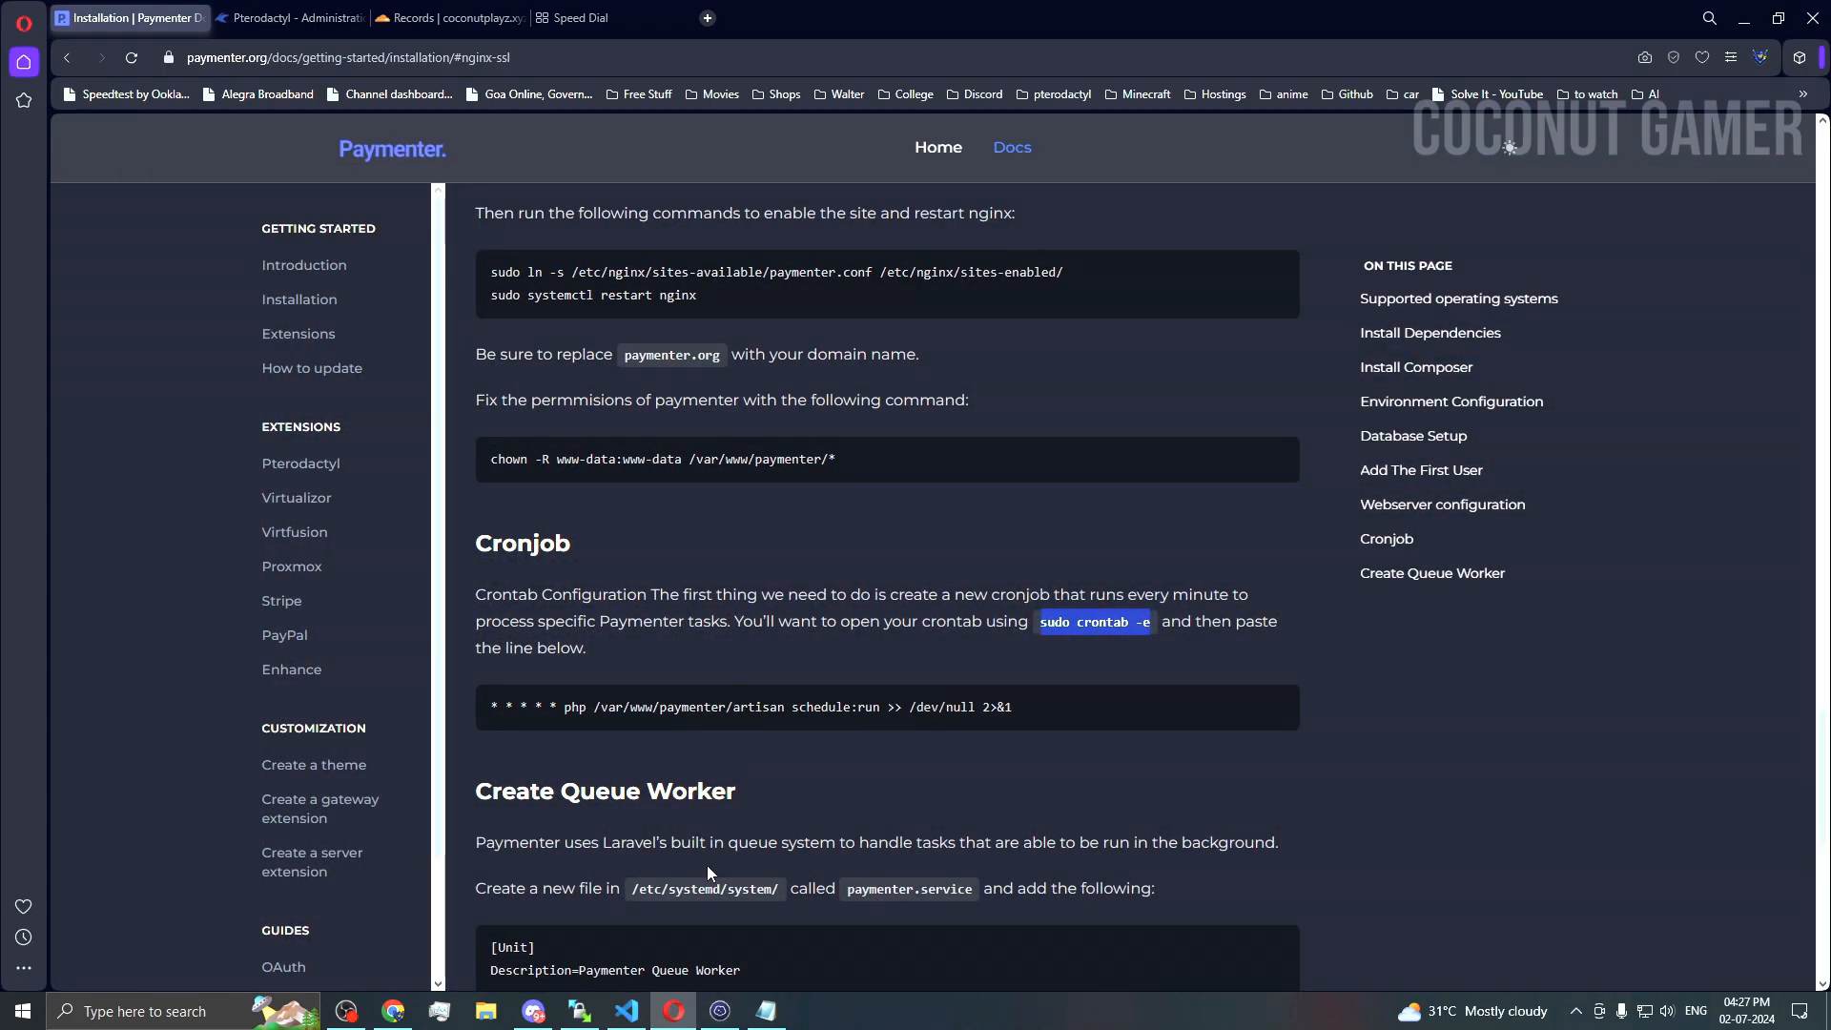
scroll(707, 866, "down", 3)
scroll(707, 871, "down", 1)
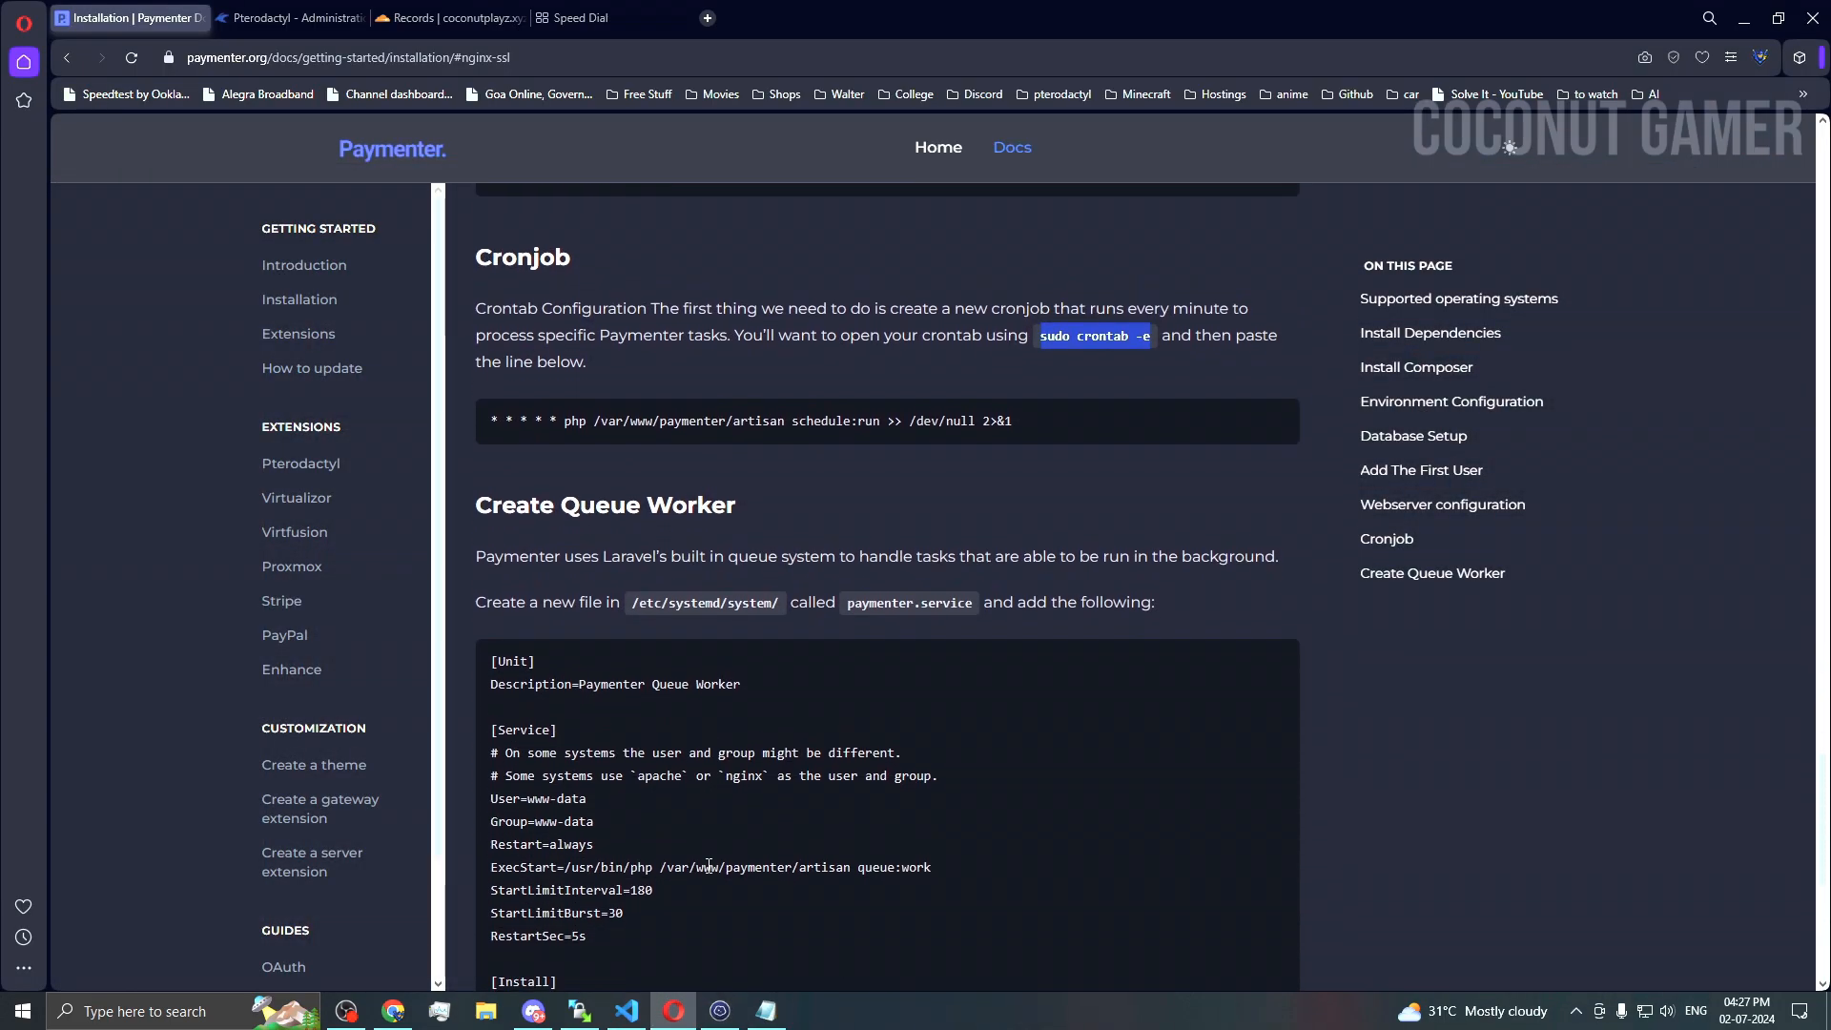
scroll(707, 865, "up", 1)
triple_click(867, 519)
key("ctrl+c")
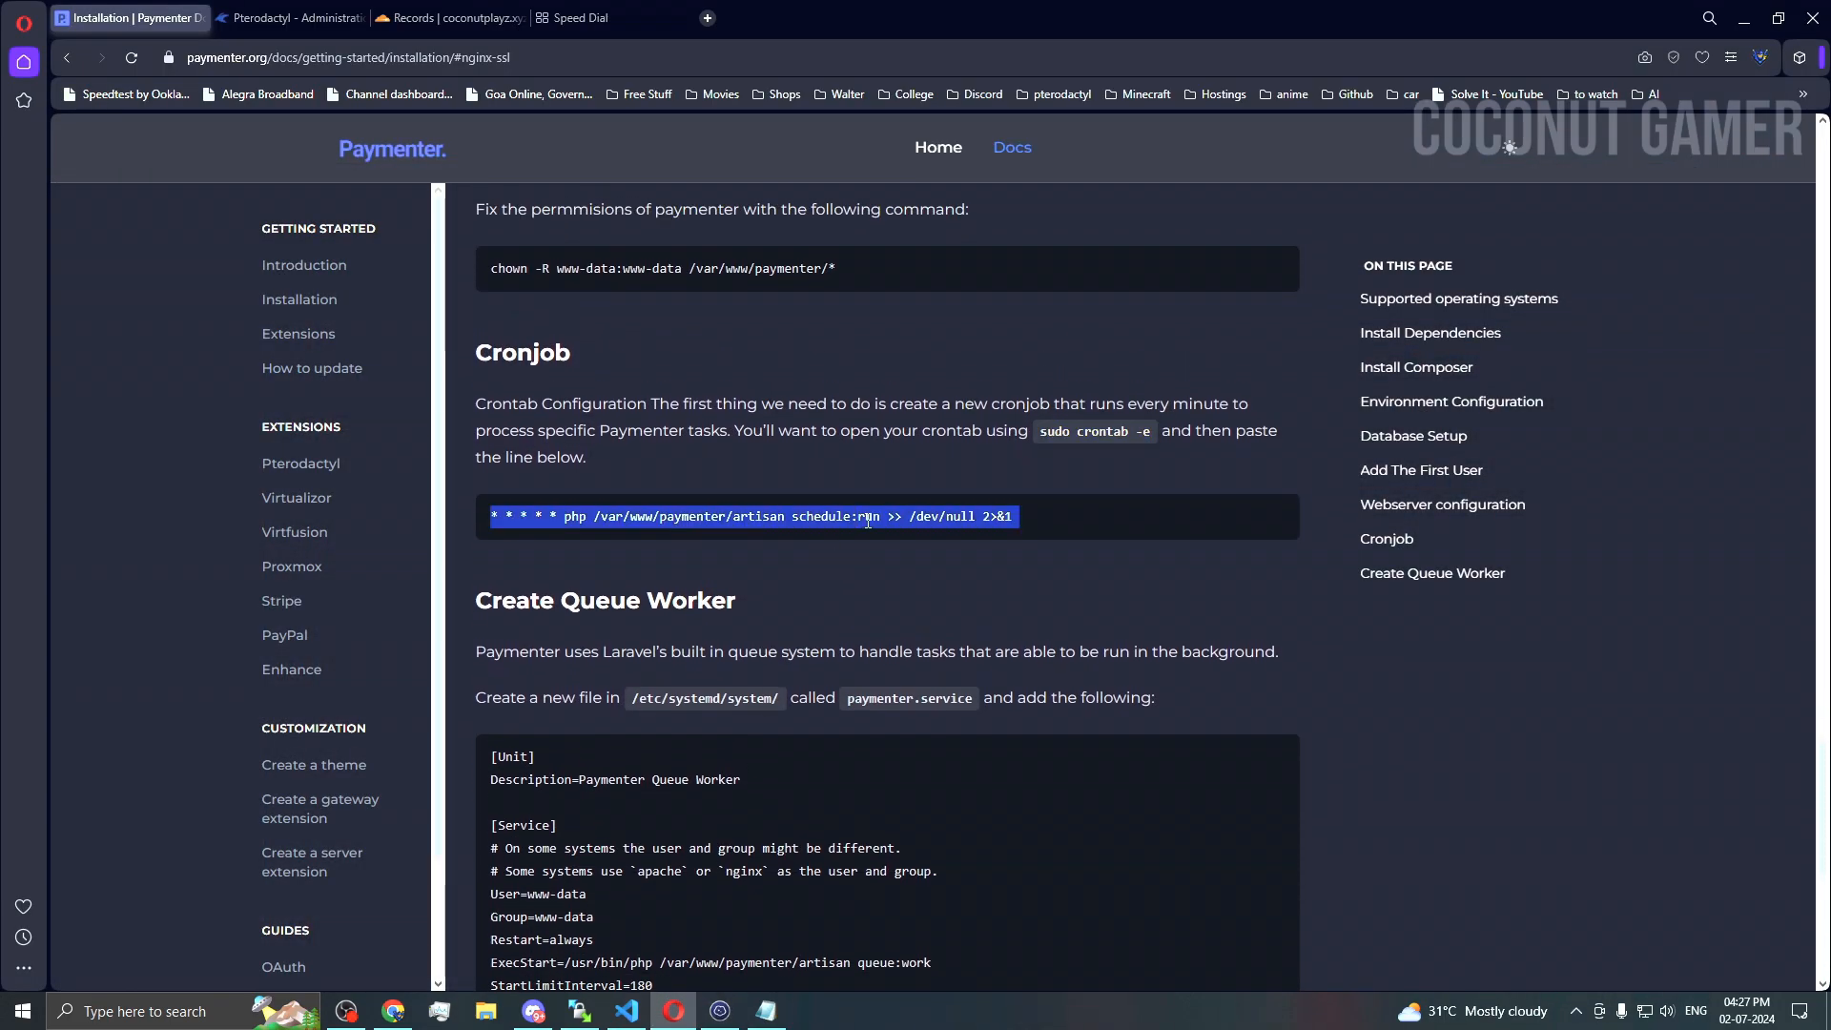
left_click(720, 1013)
key("ctrl+v")
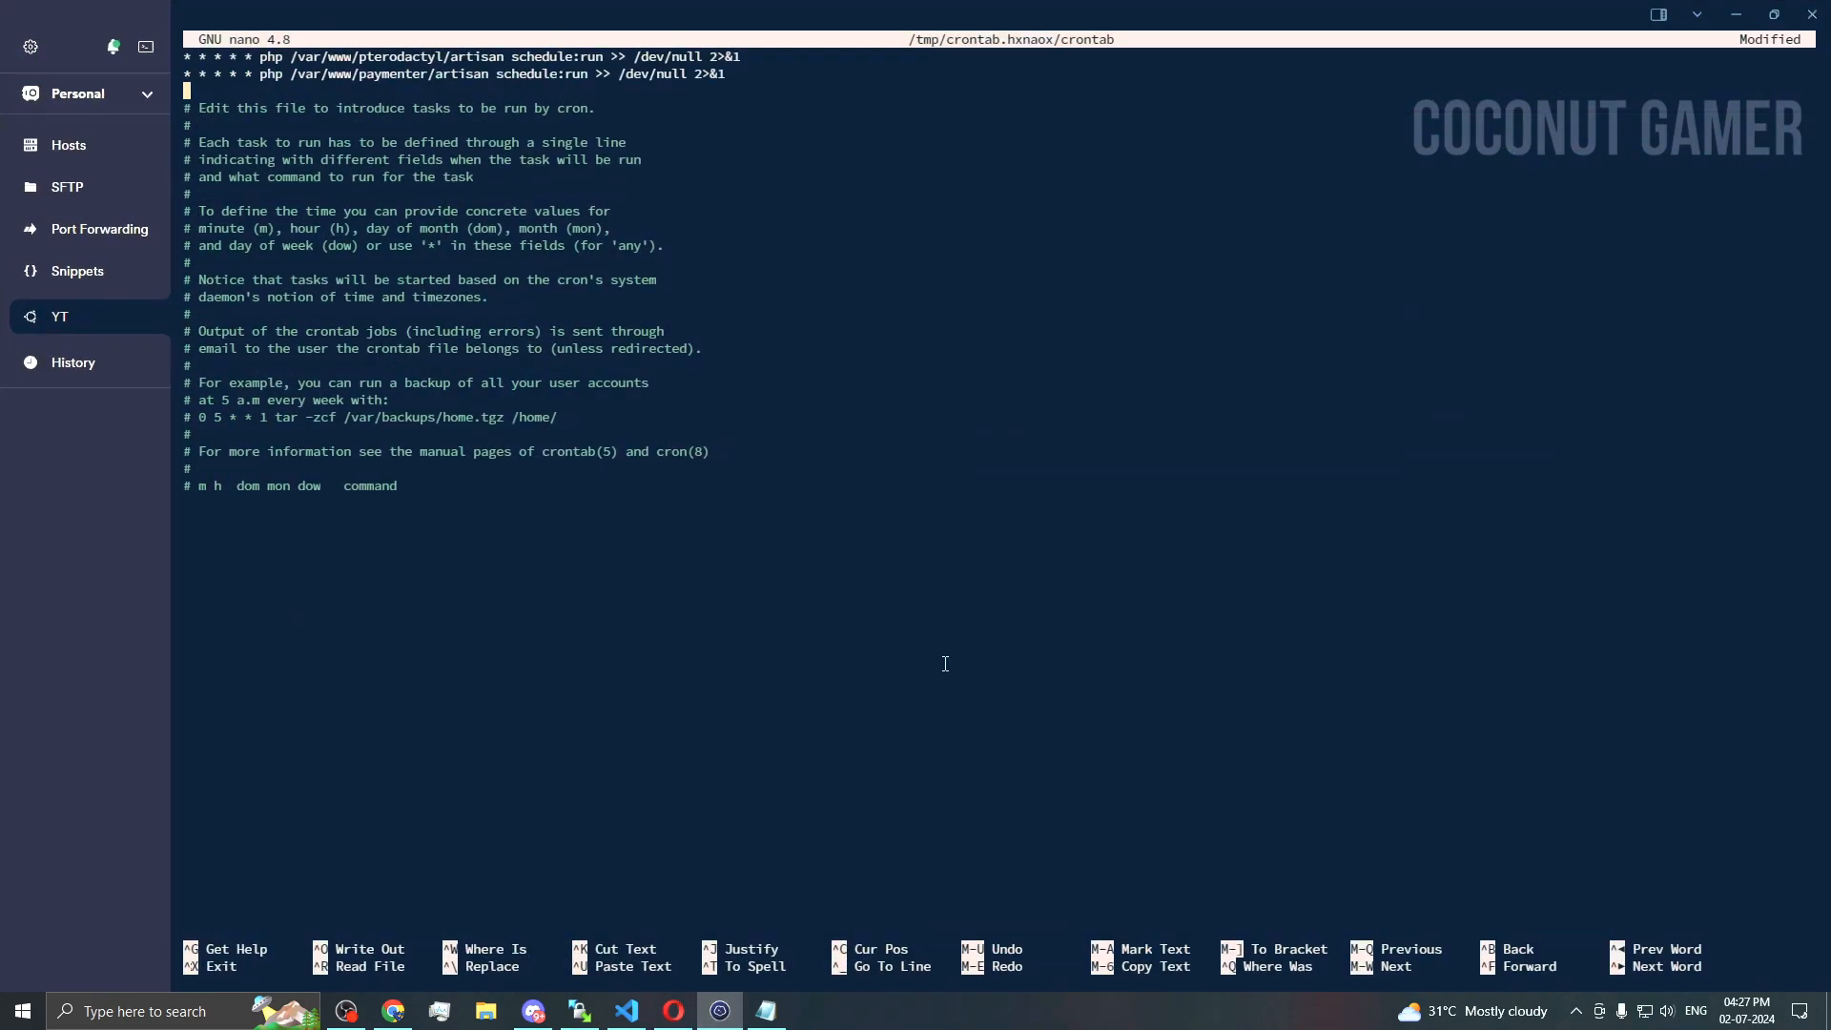
key("ctrl+o")
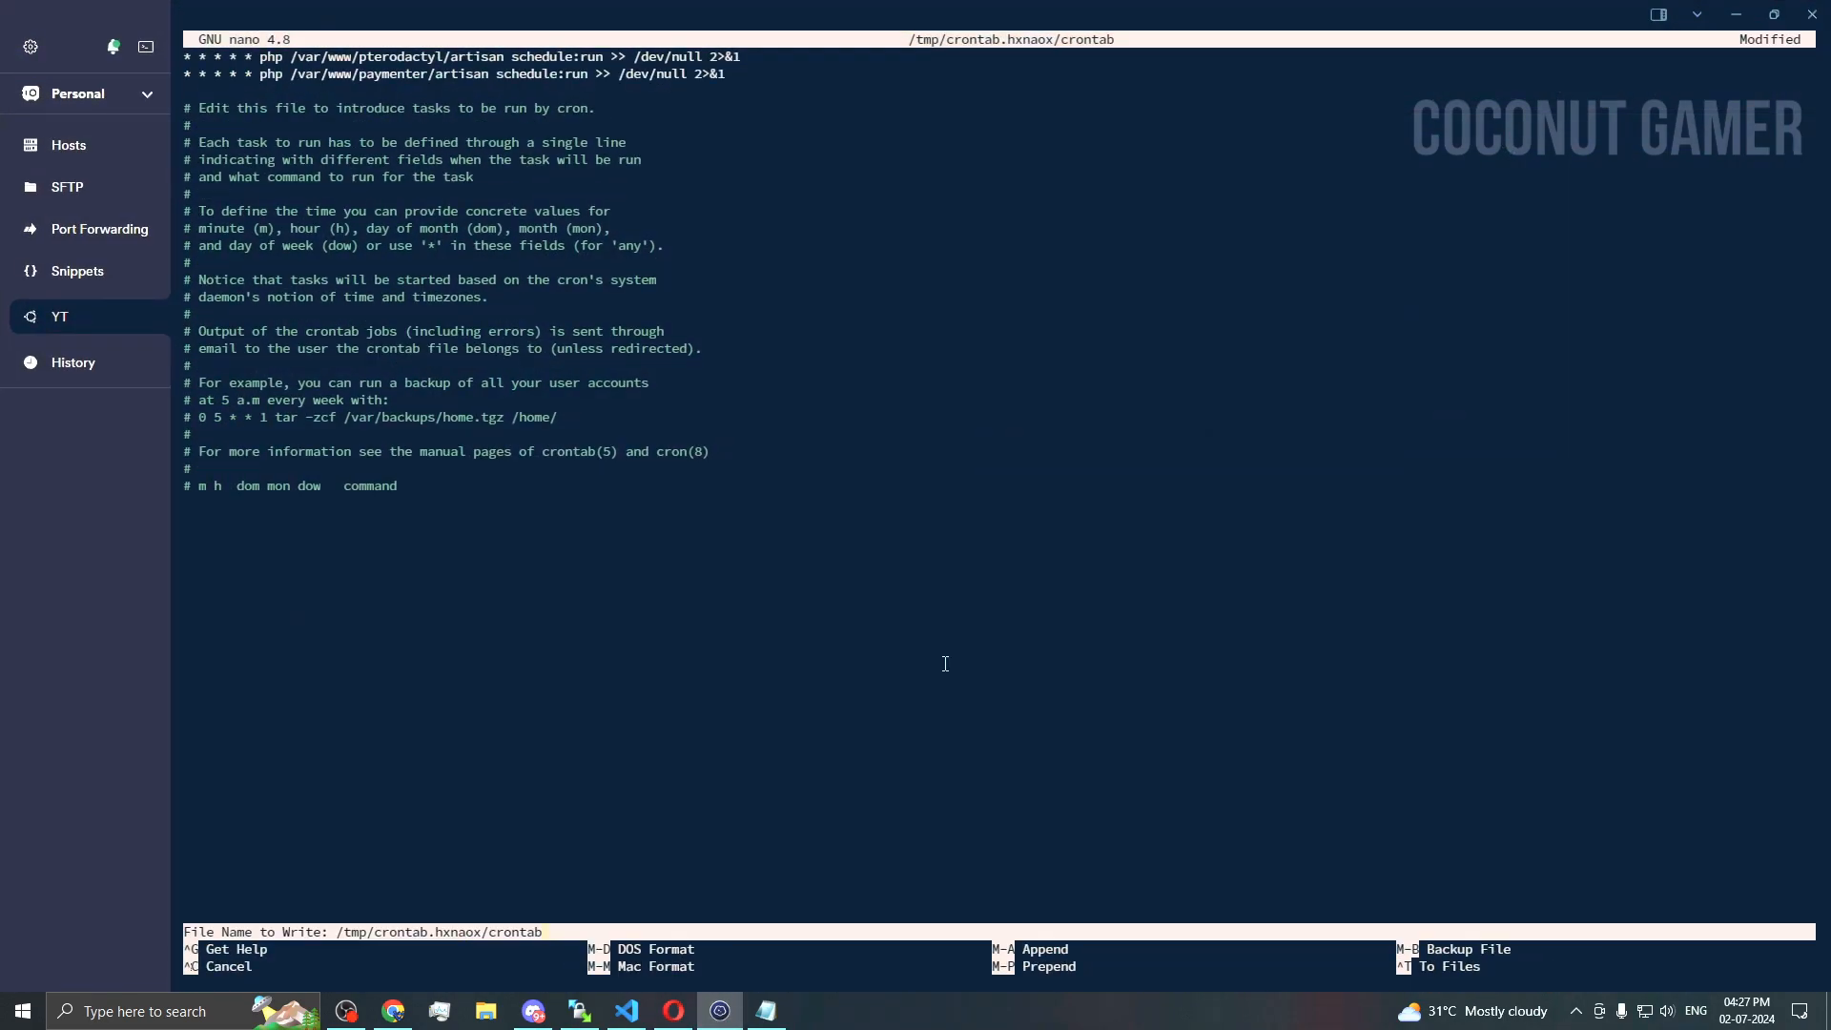
key("Return")
key("ctrl+x")
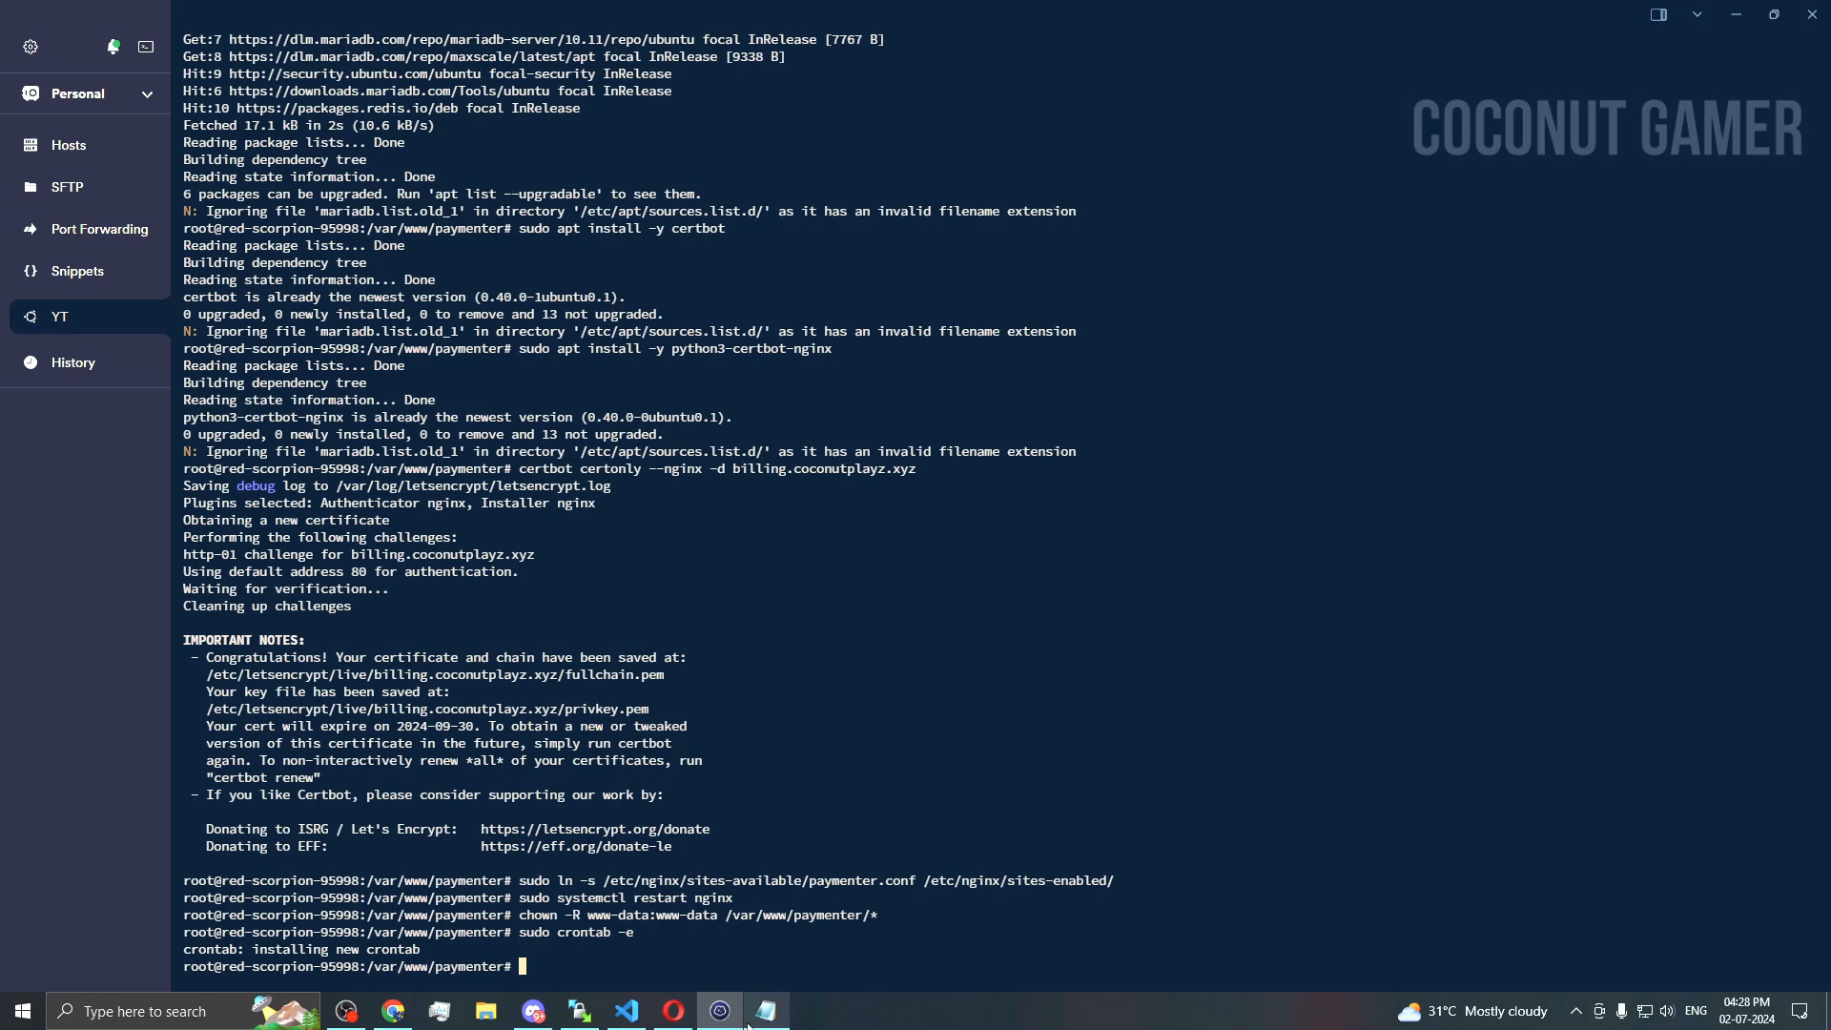
Step: Copy the /etc/systemd/system/ path from the docs' Create Queue Worker section
left_click(674, 1010)
left_click(695, 826)
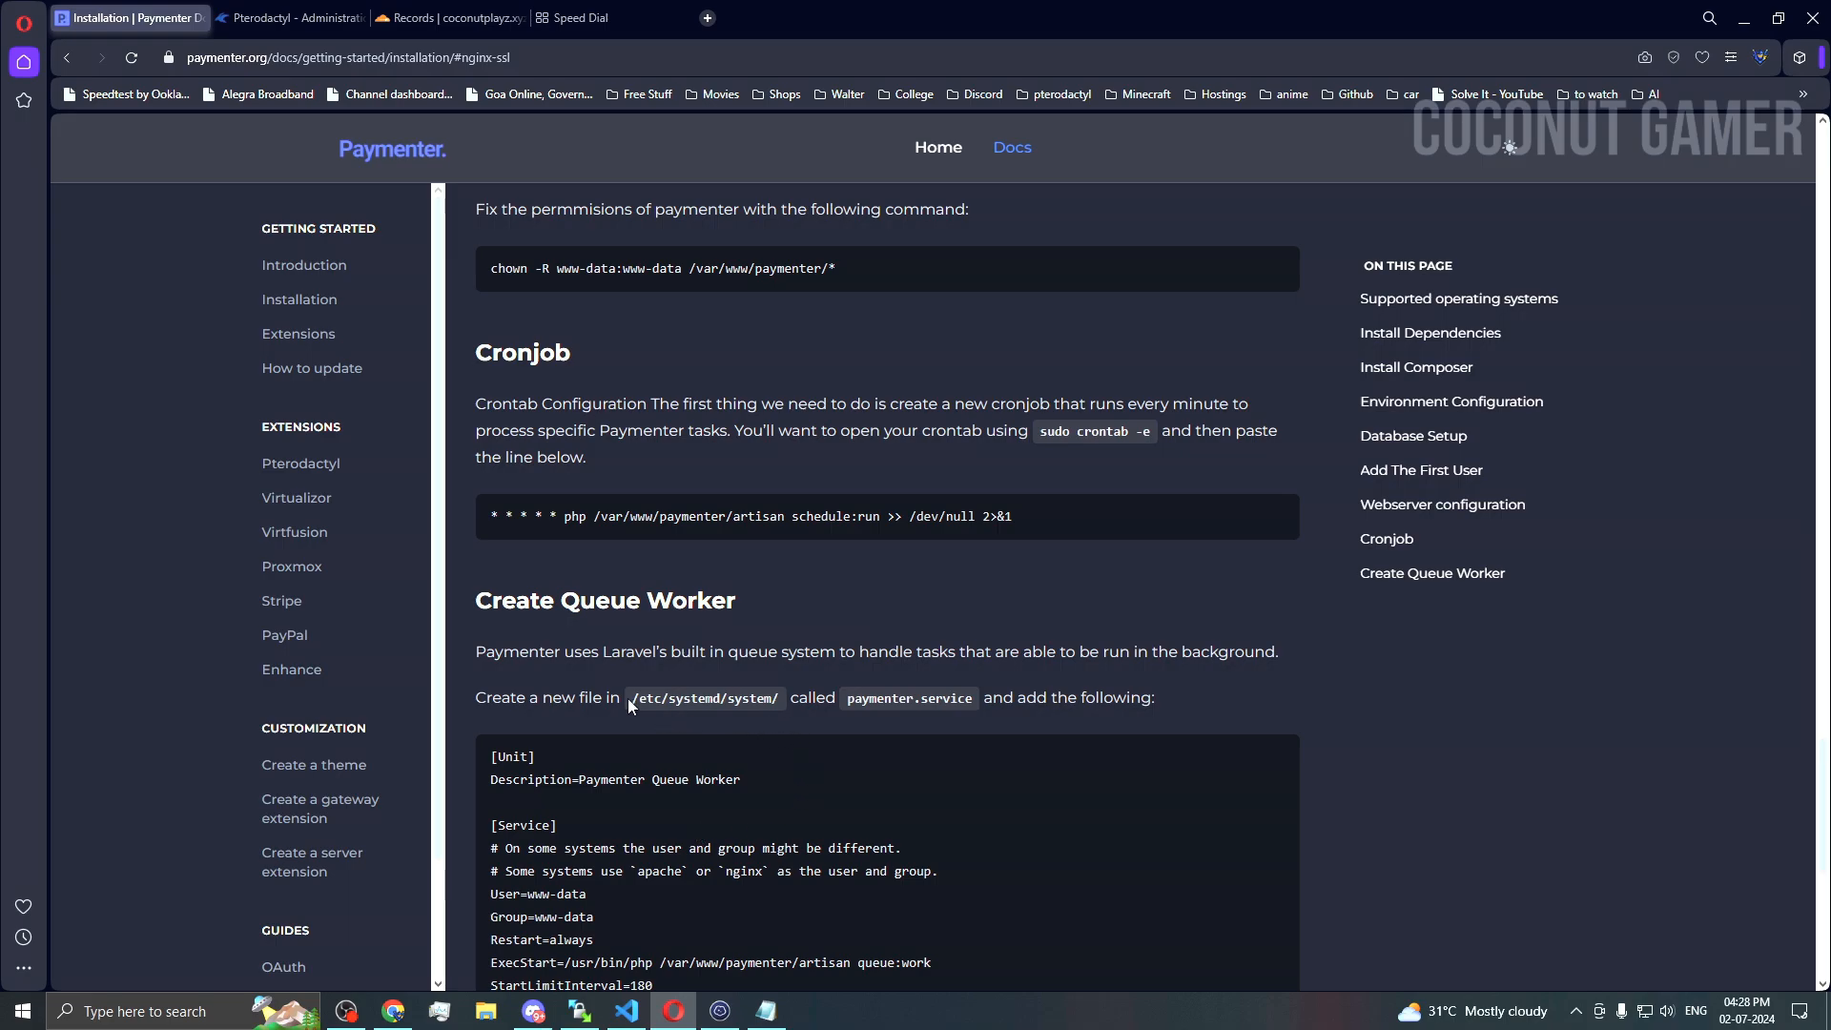
left_click_drag(629, 699, 776, 698)
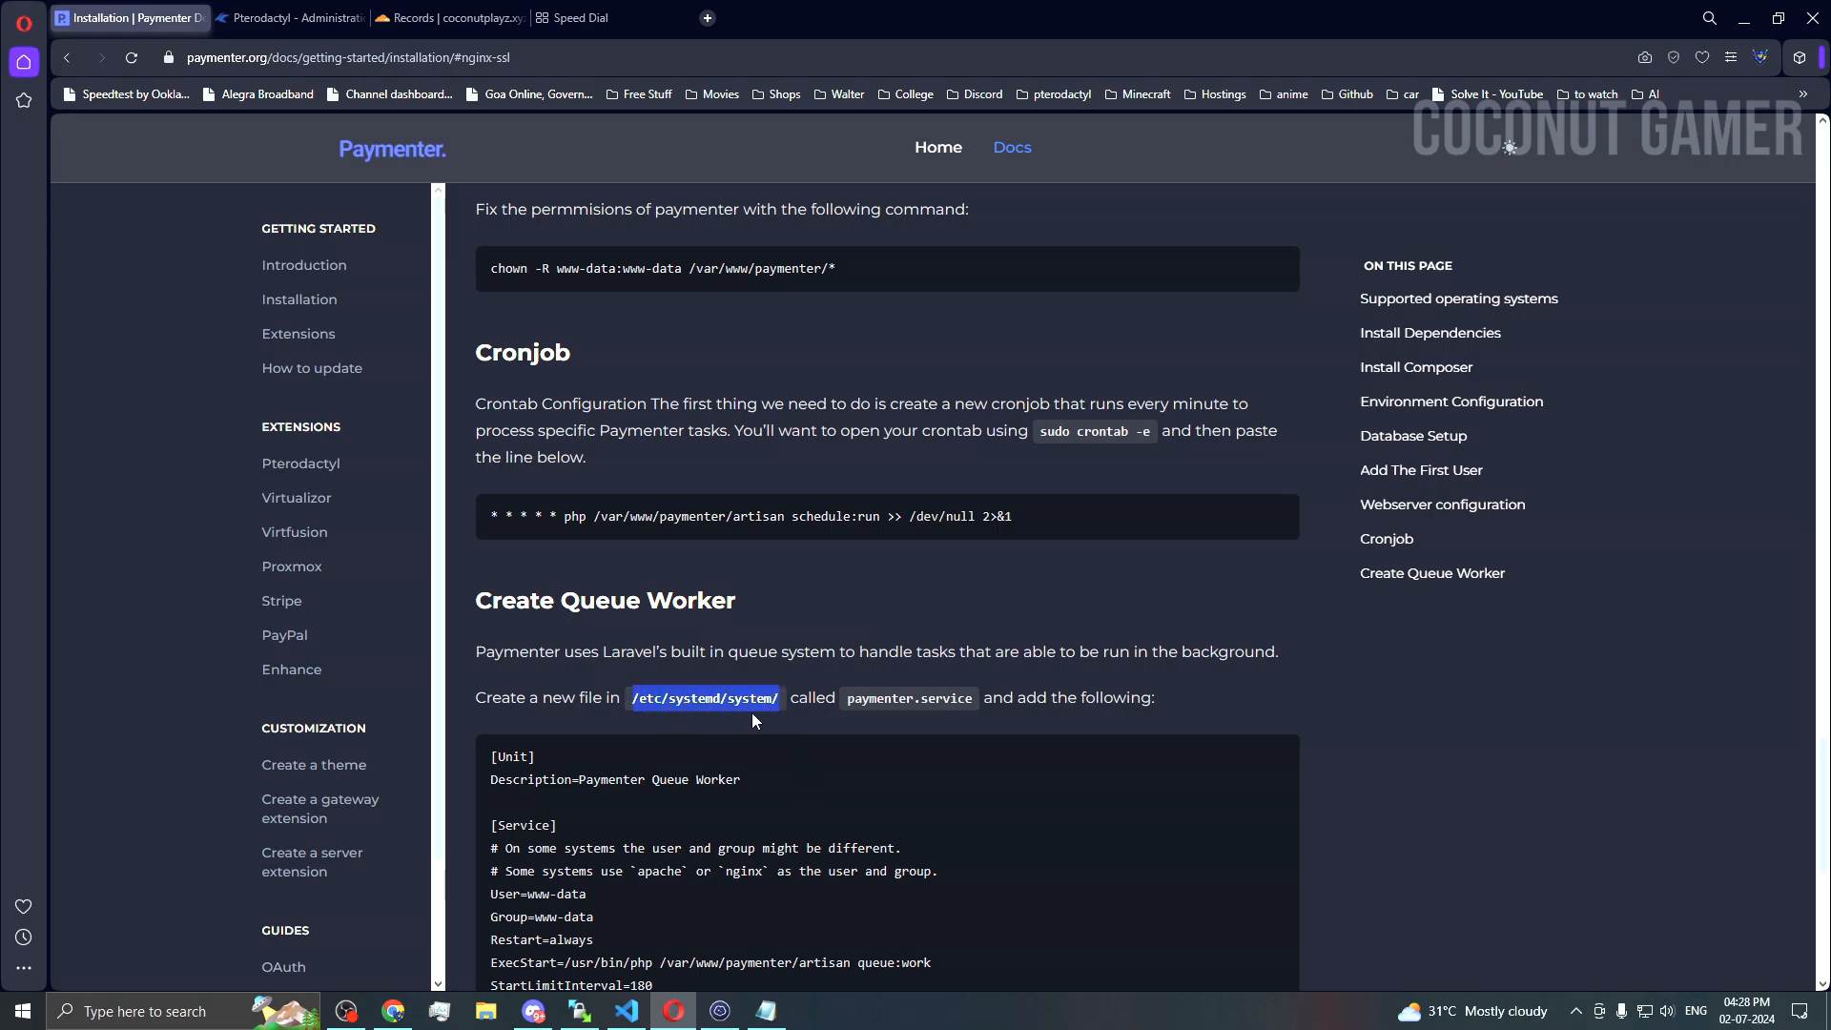
scroll(772, 879, "down", 4)
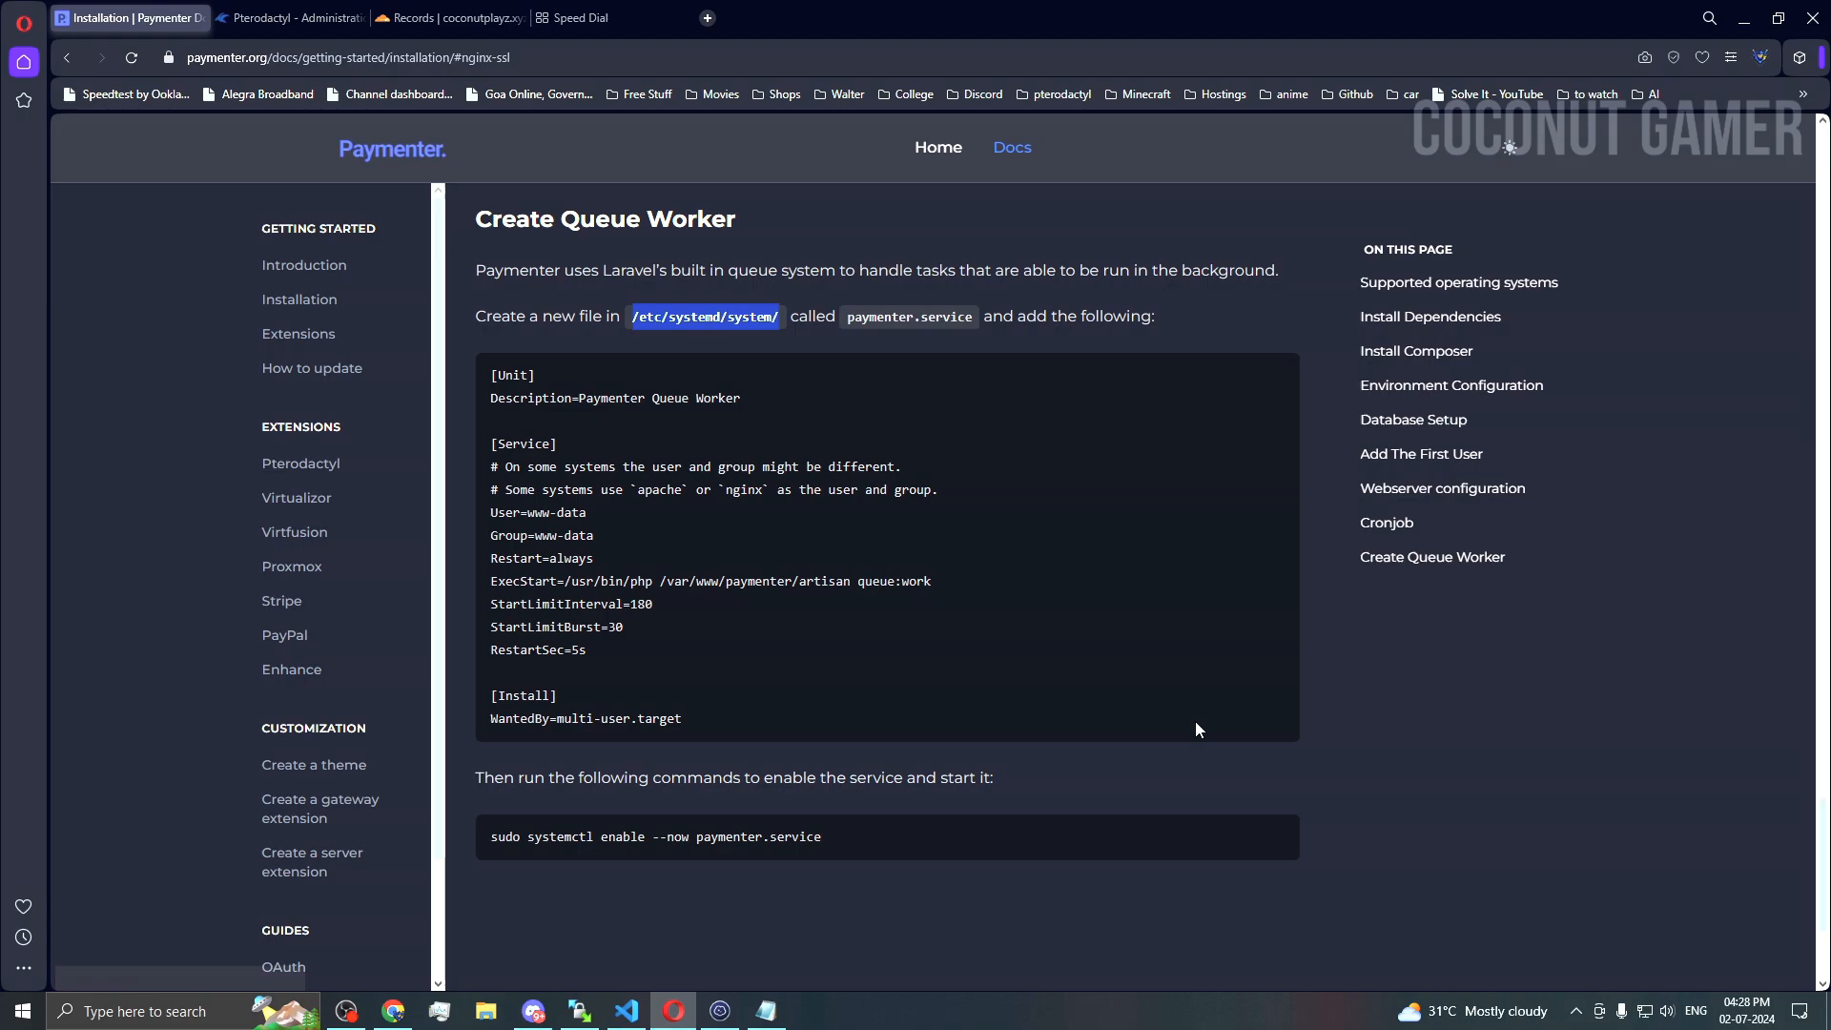
scroll(1123, 913, "up", 2)
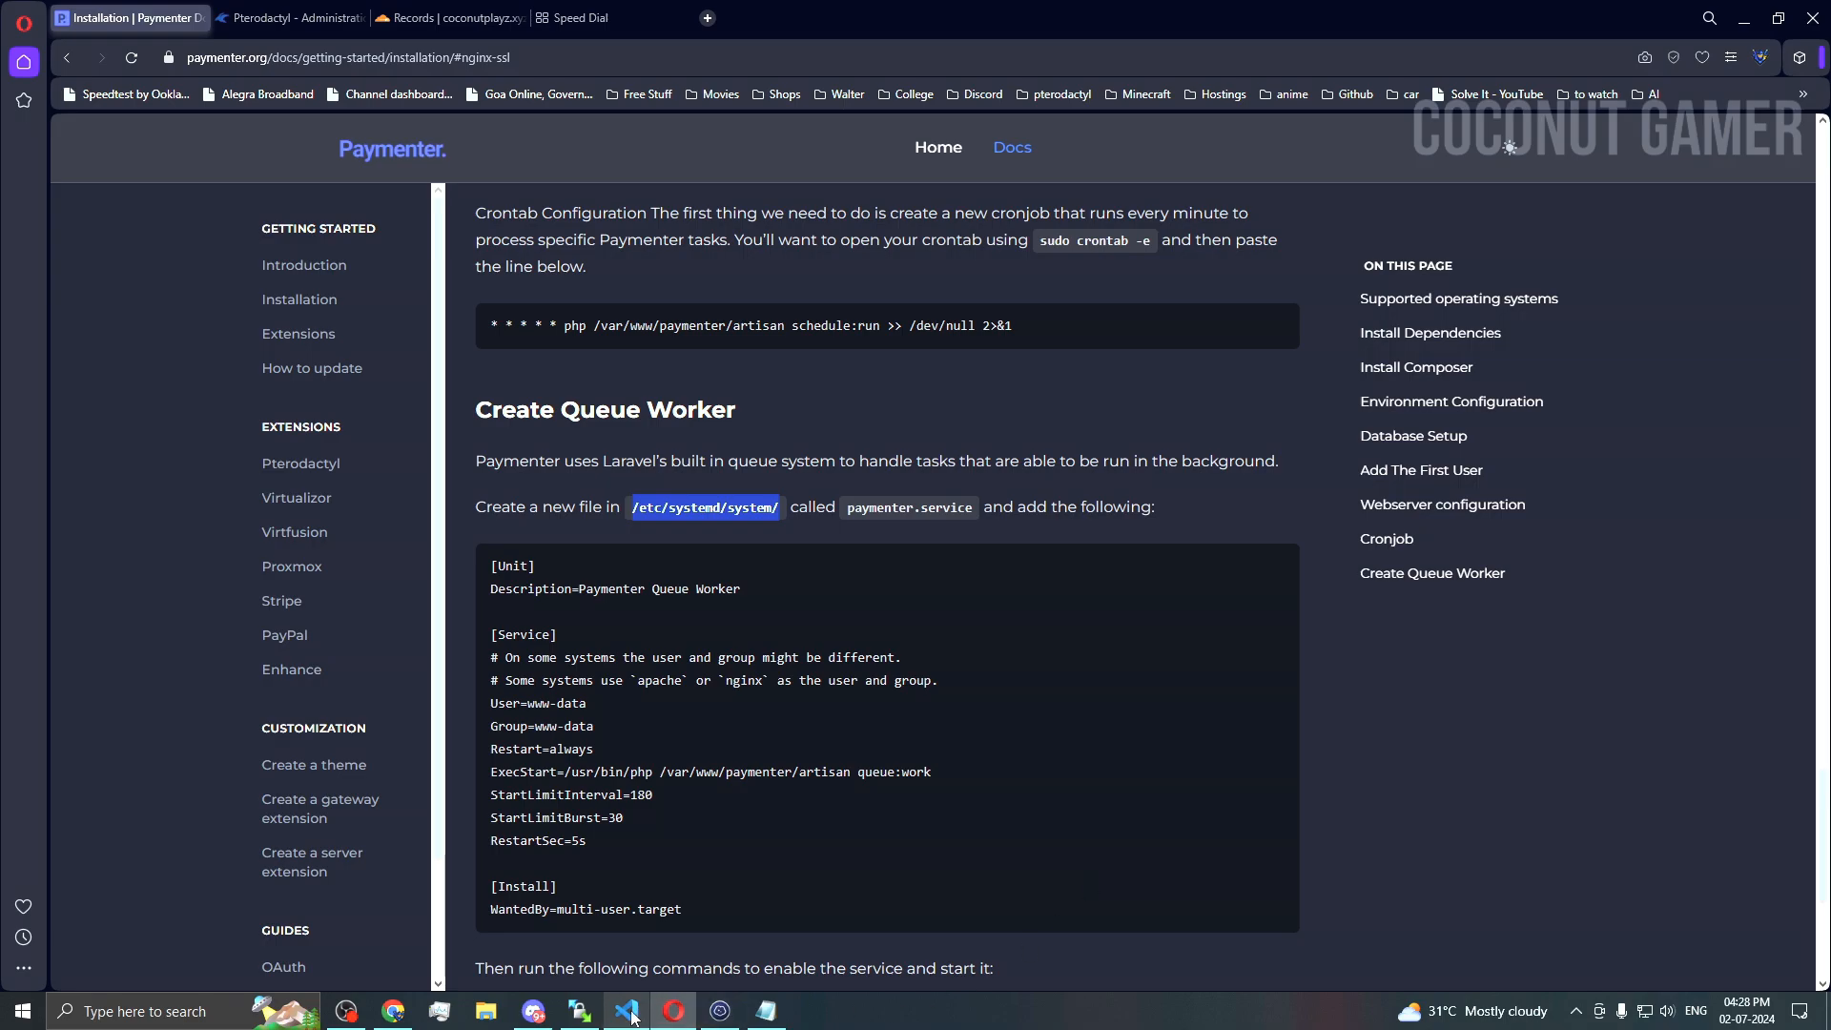
left_click(338, 1018)
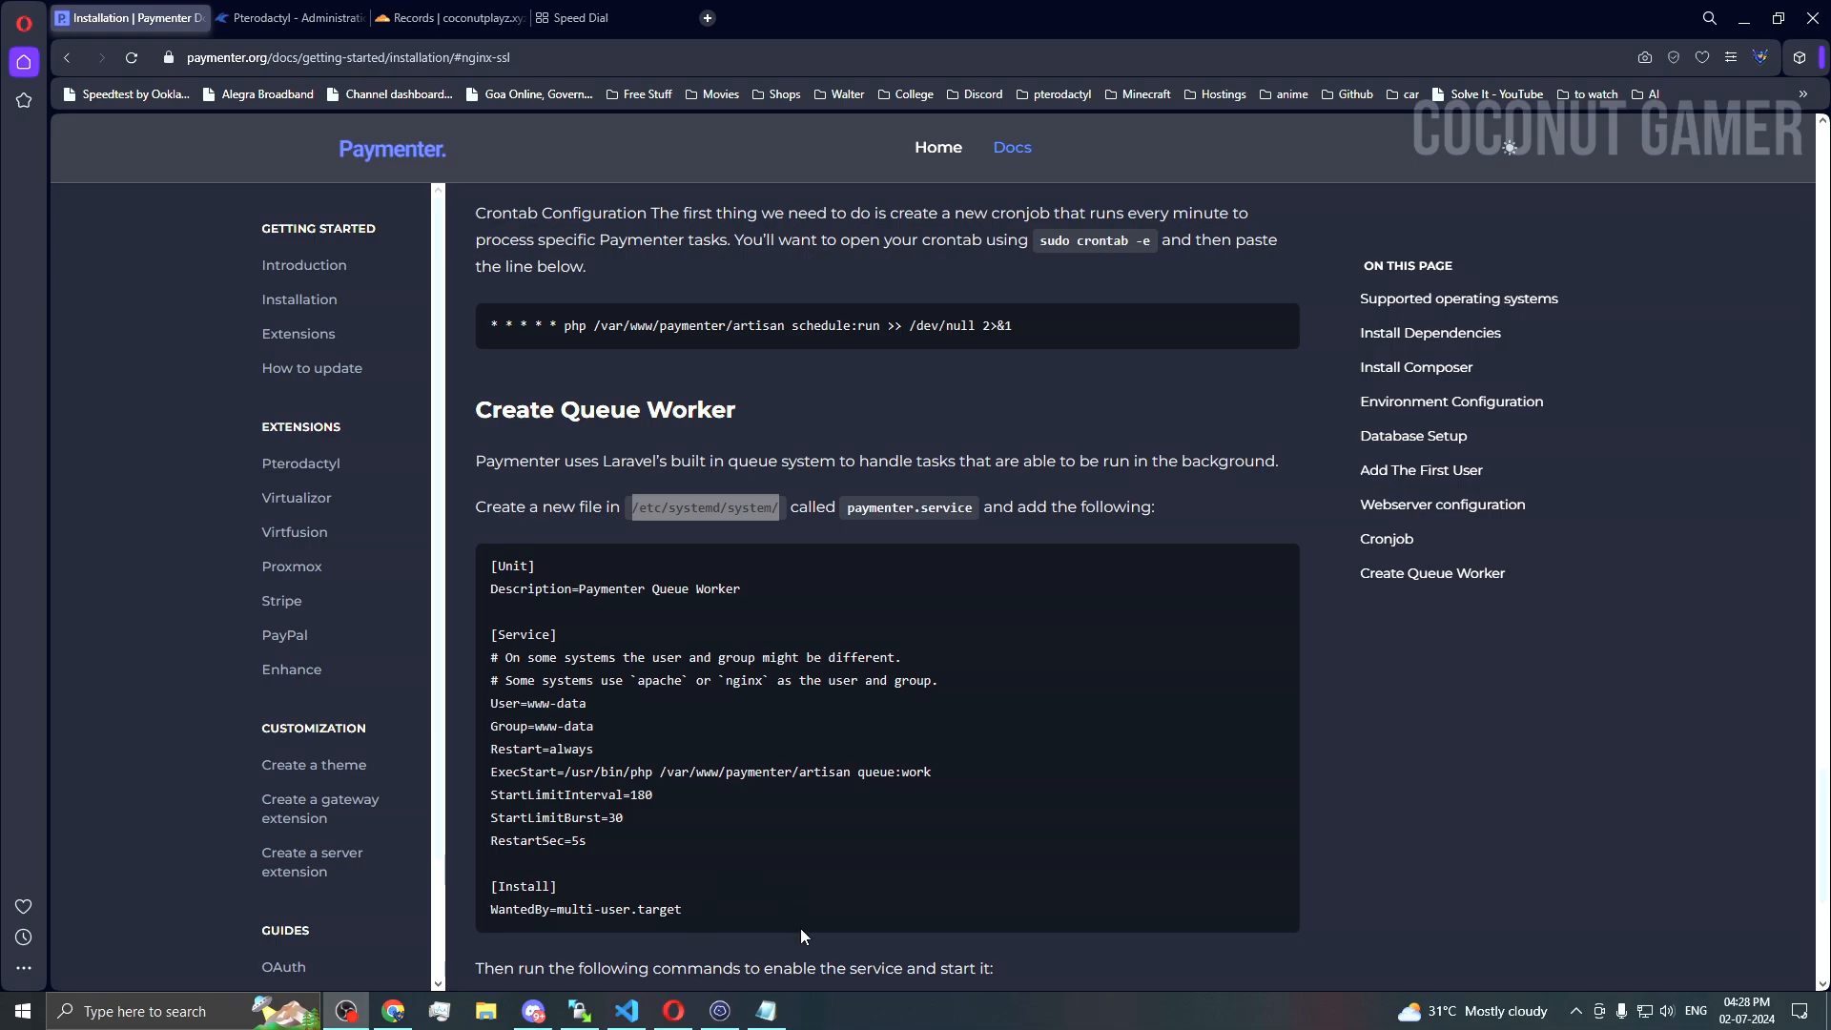
Step: Open a new /etc/systemd/system/paymenter.service file in nano
left_click(720, 1011)
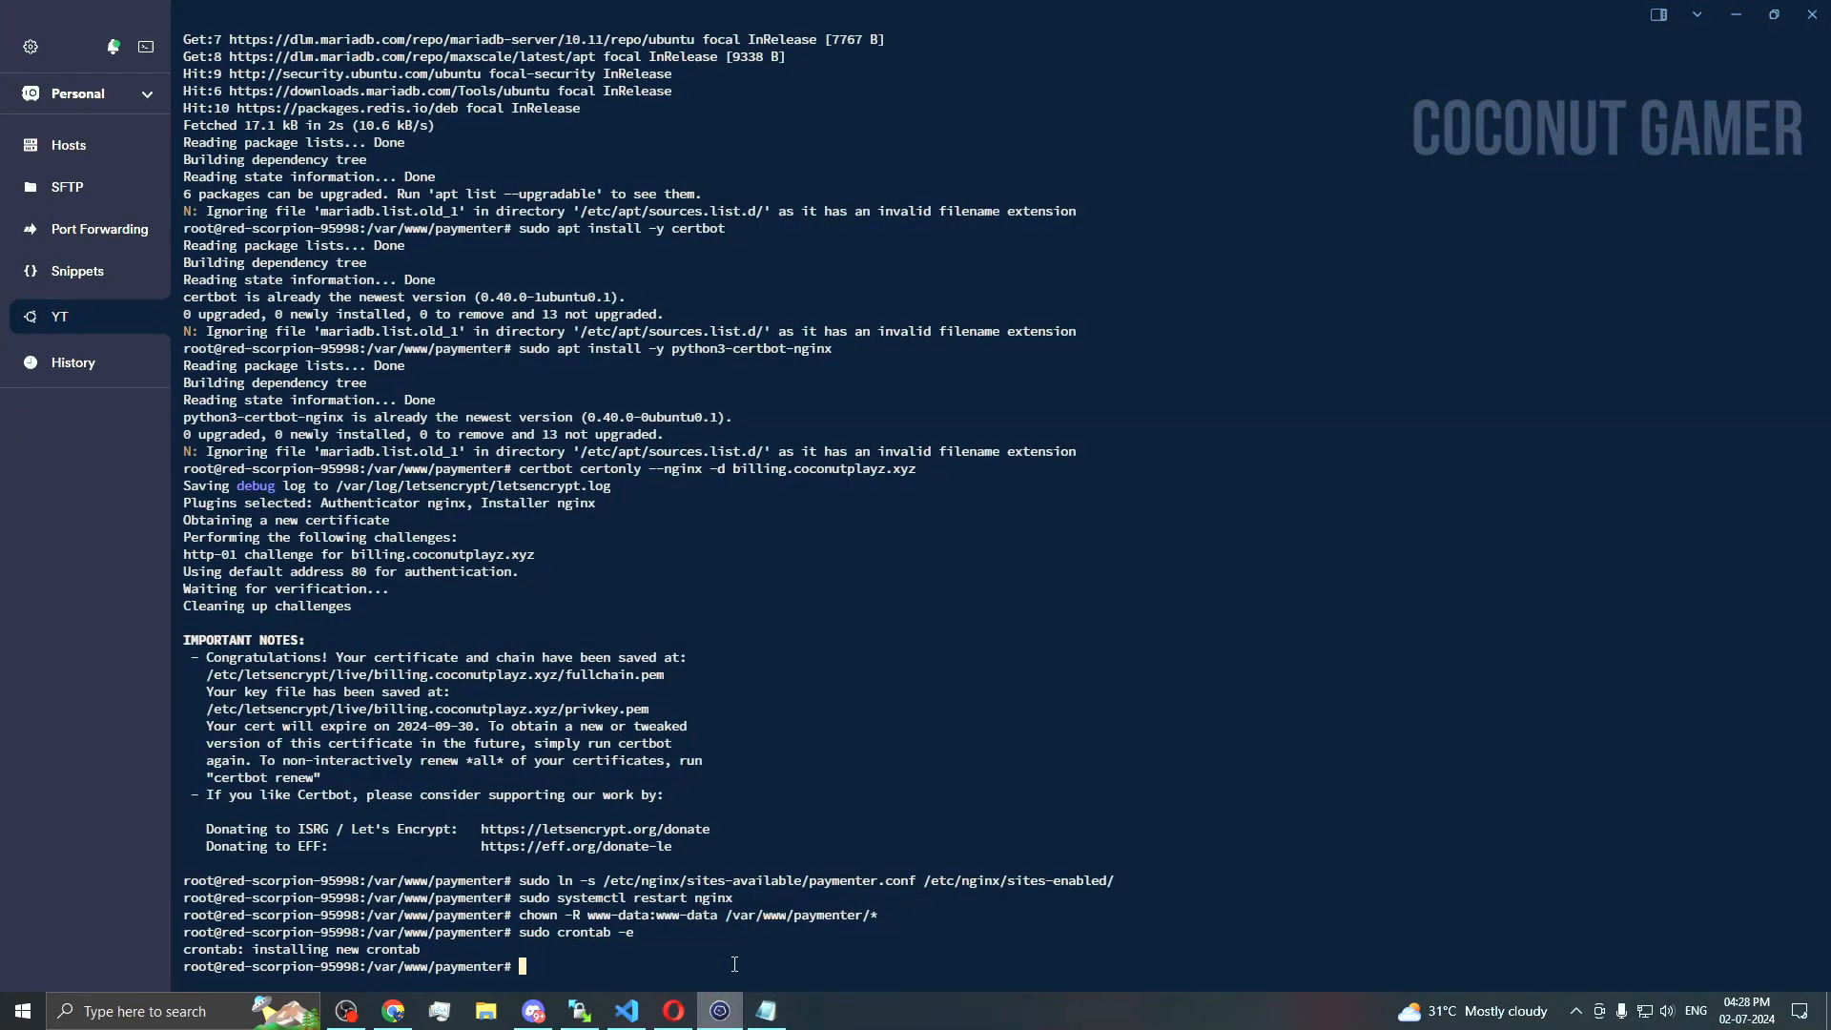
type("nano /etc/systemd/system/")
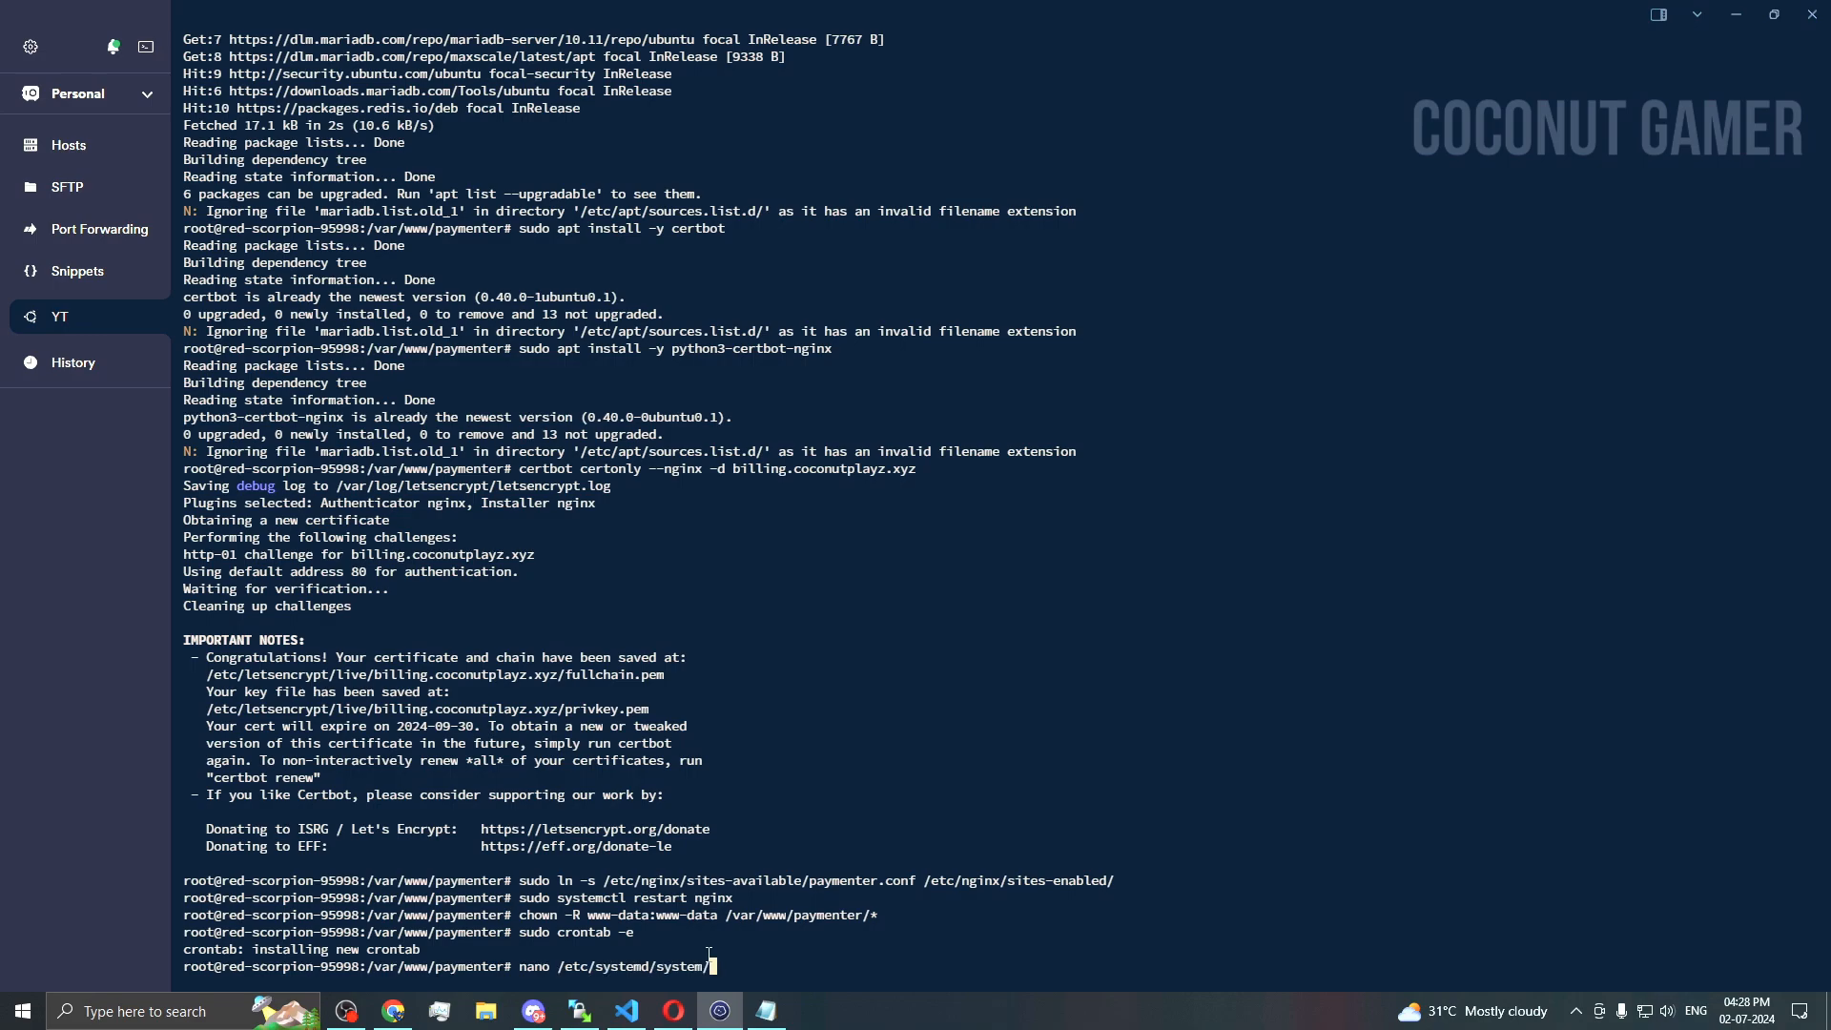
left_click(719, 1011)
left_click_drag(849, 509, 969, 508)
key("ctrl+c")
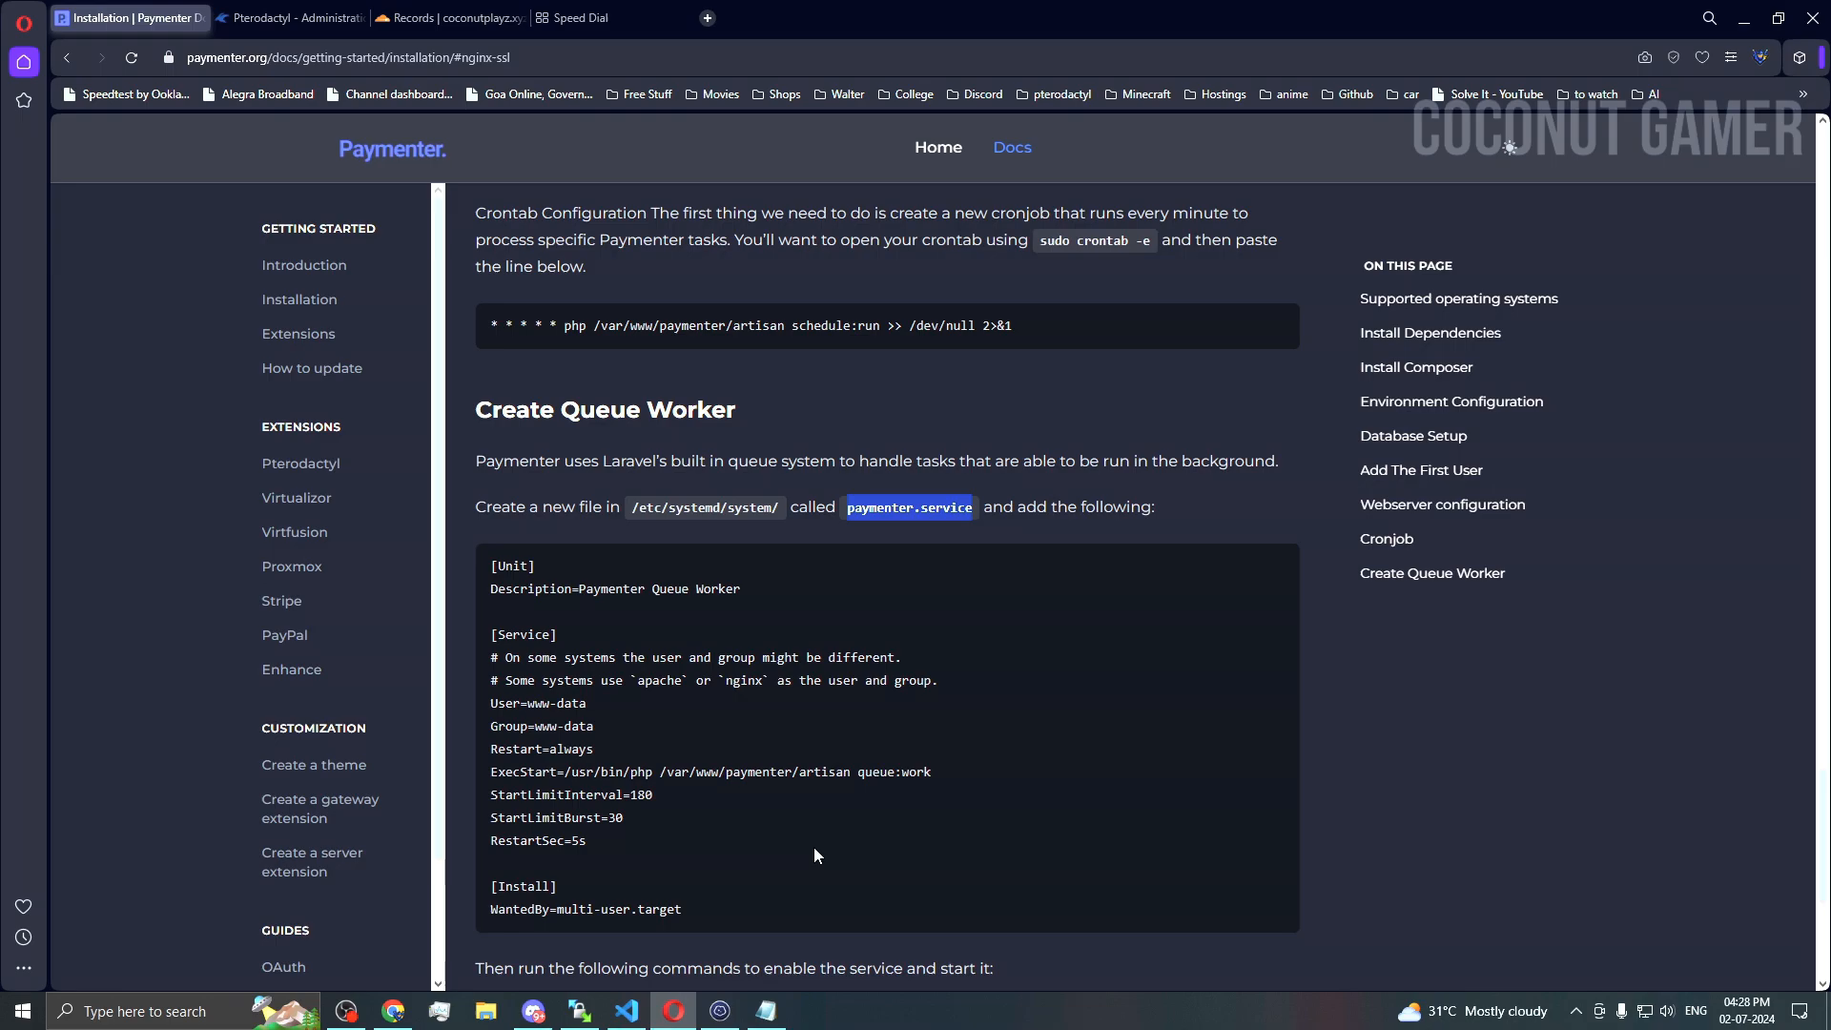
left_click(720, 1010)
key("ctrl+shift+v")
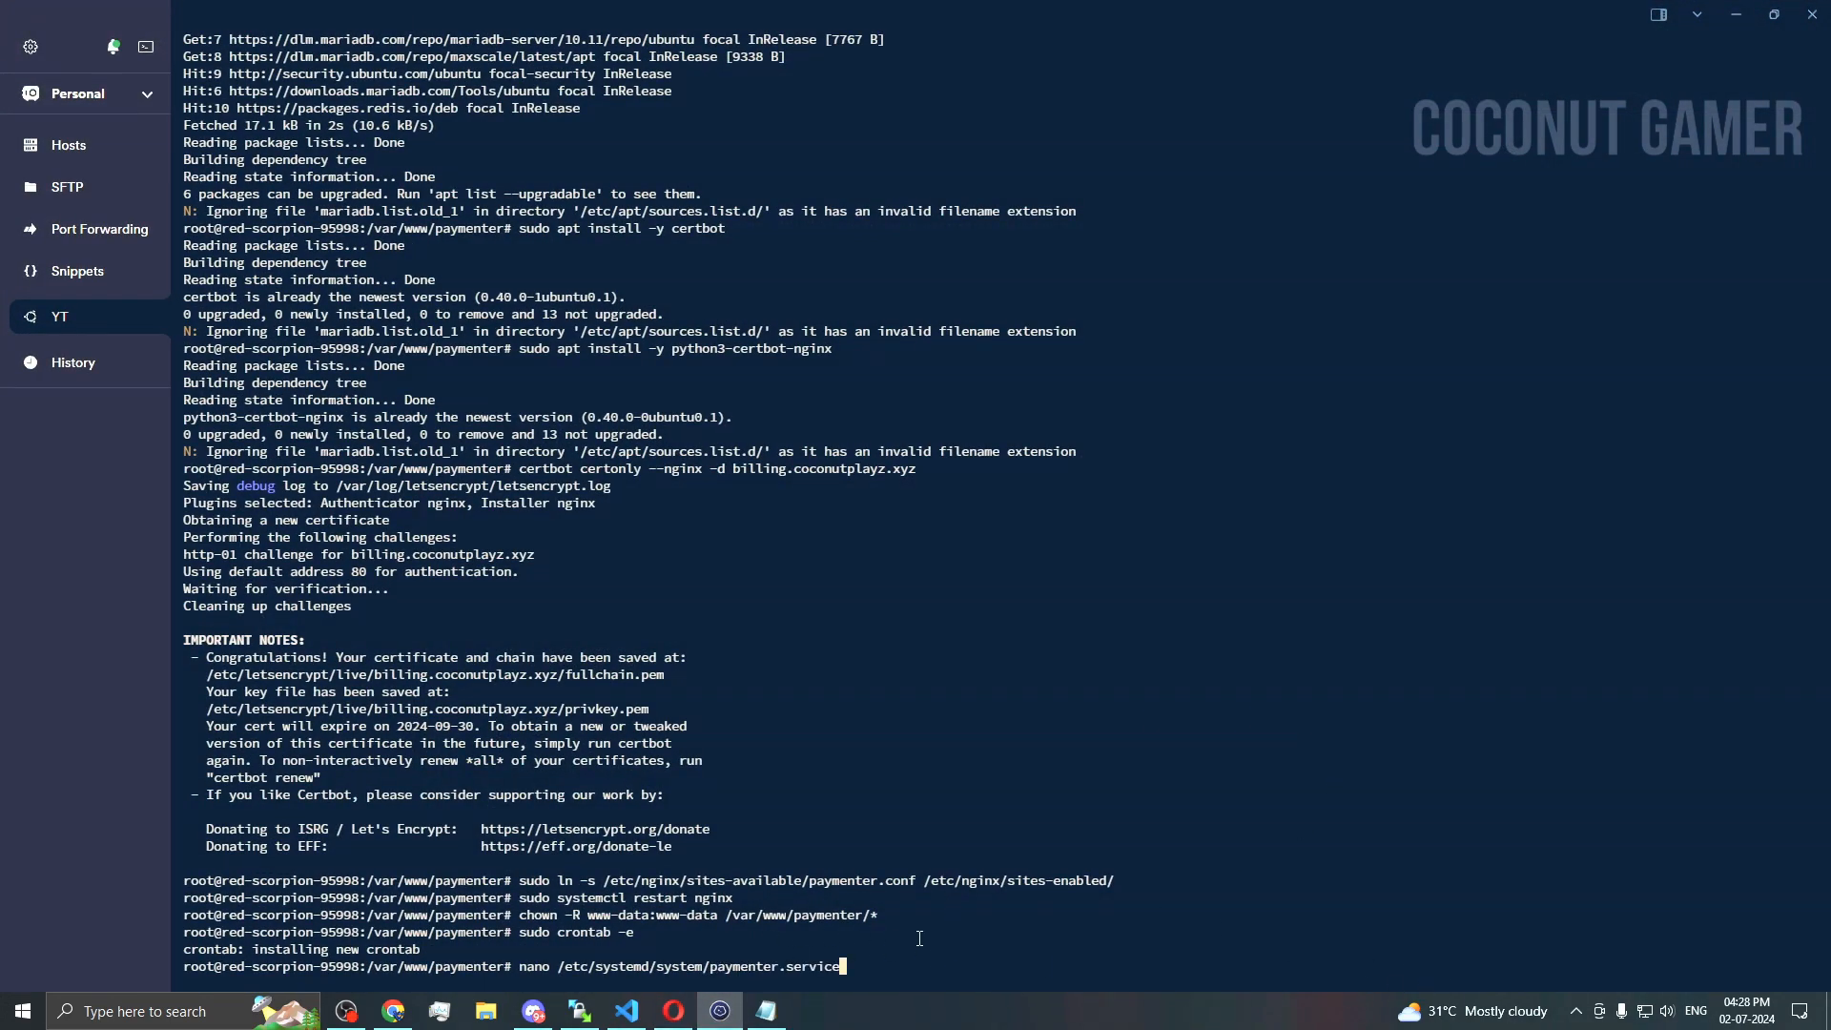
key("Return")
Step: Paste the Queue Worker unit definition from the docs into paymenter.service and save it
left_click(720, 1011)
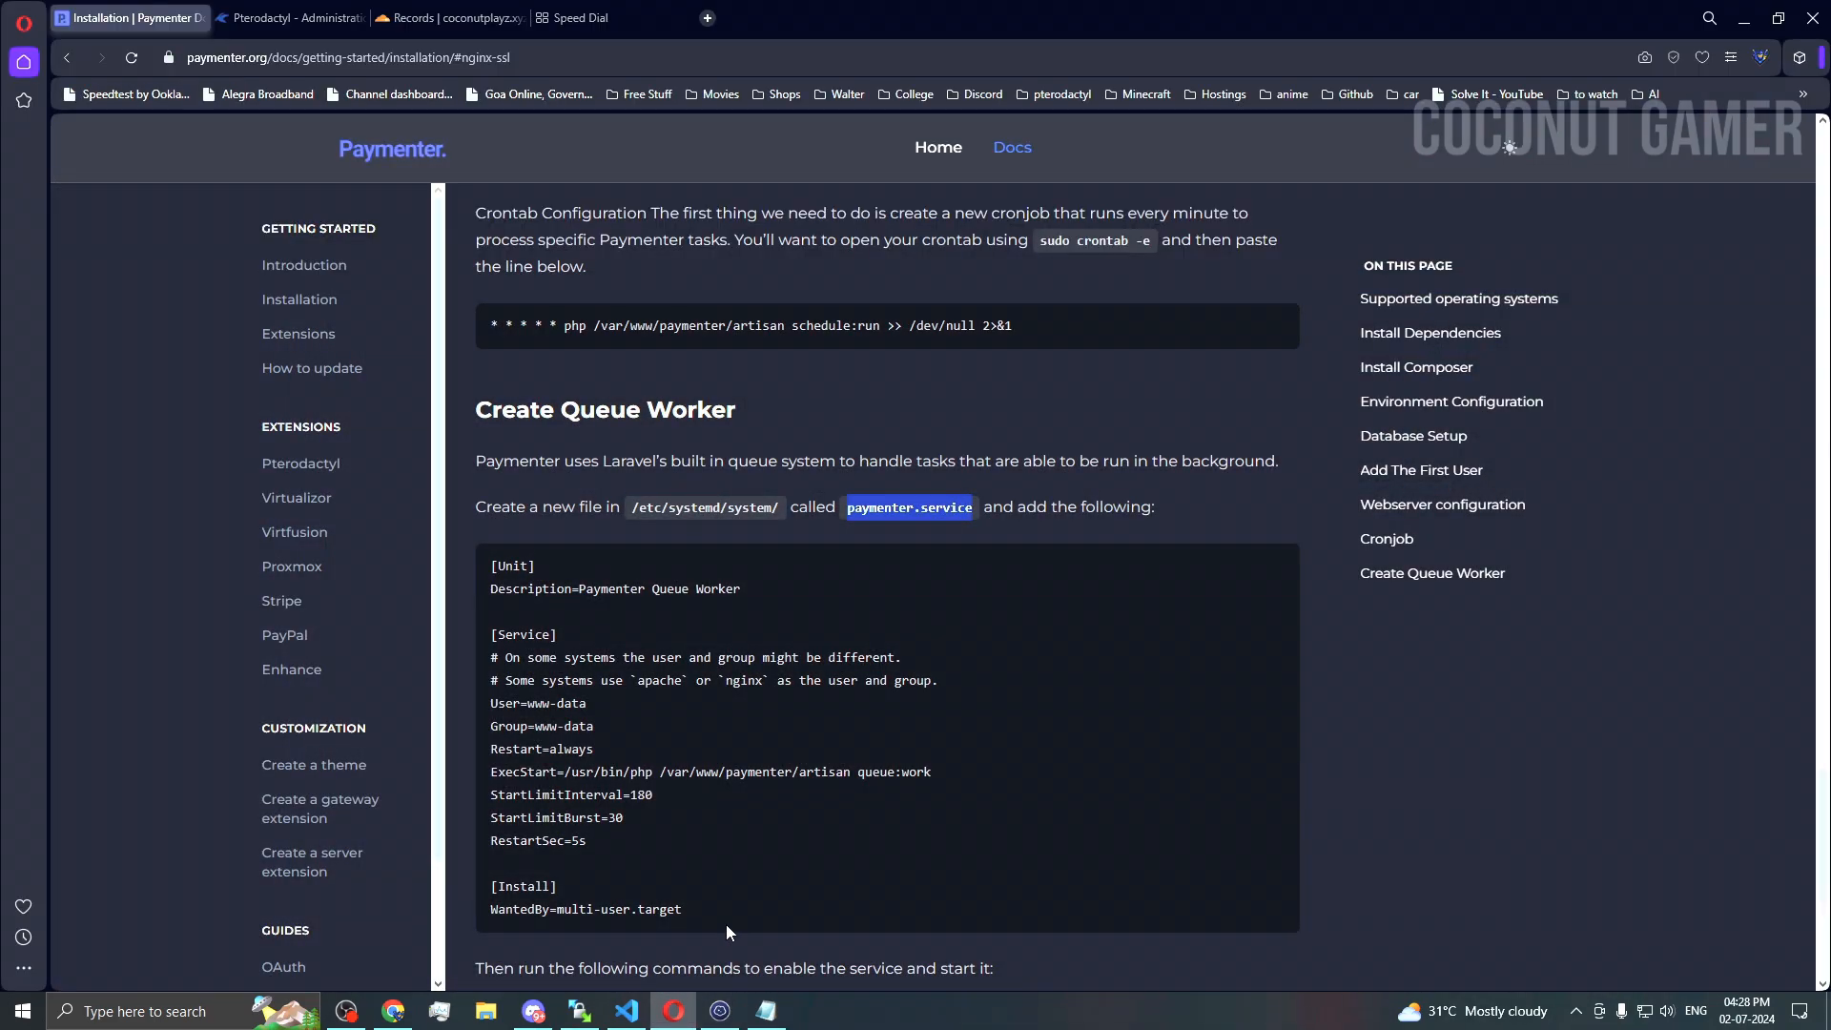
left_click_drag(687, 915, 465, 541)
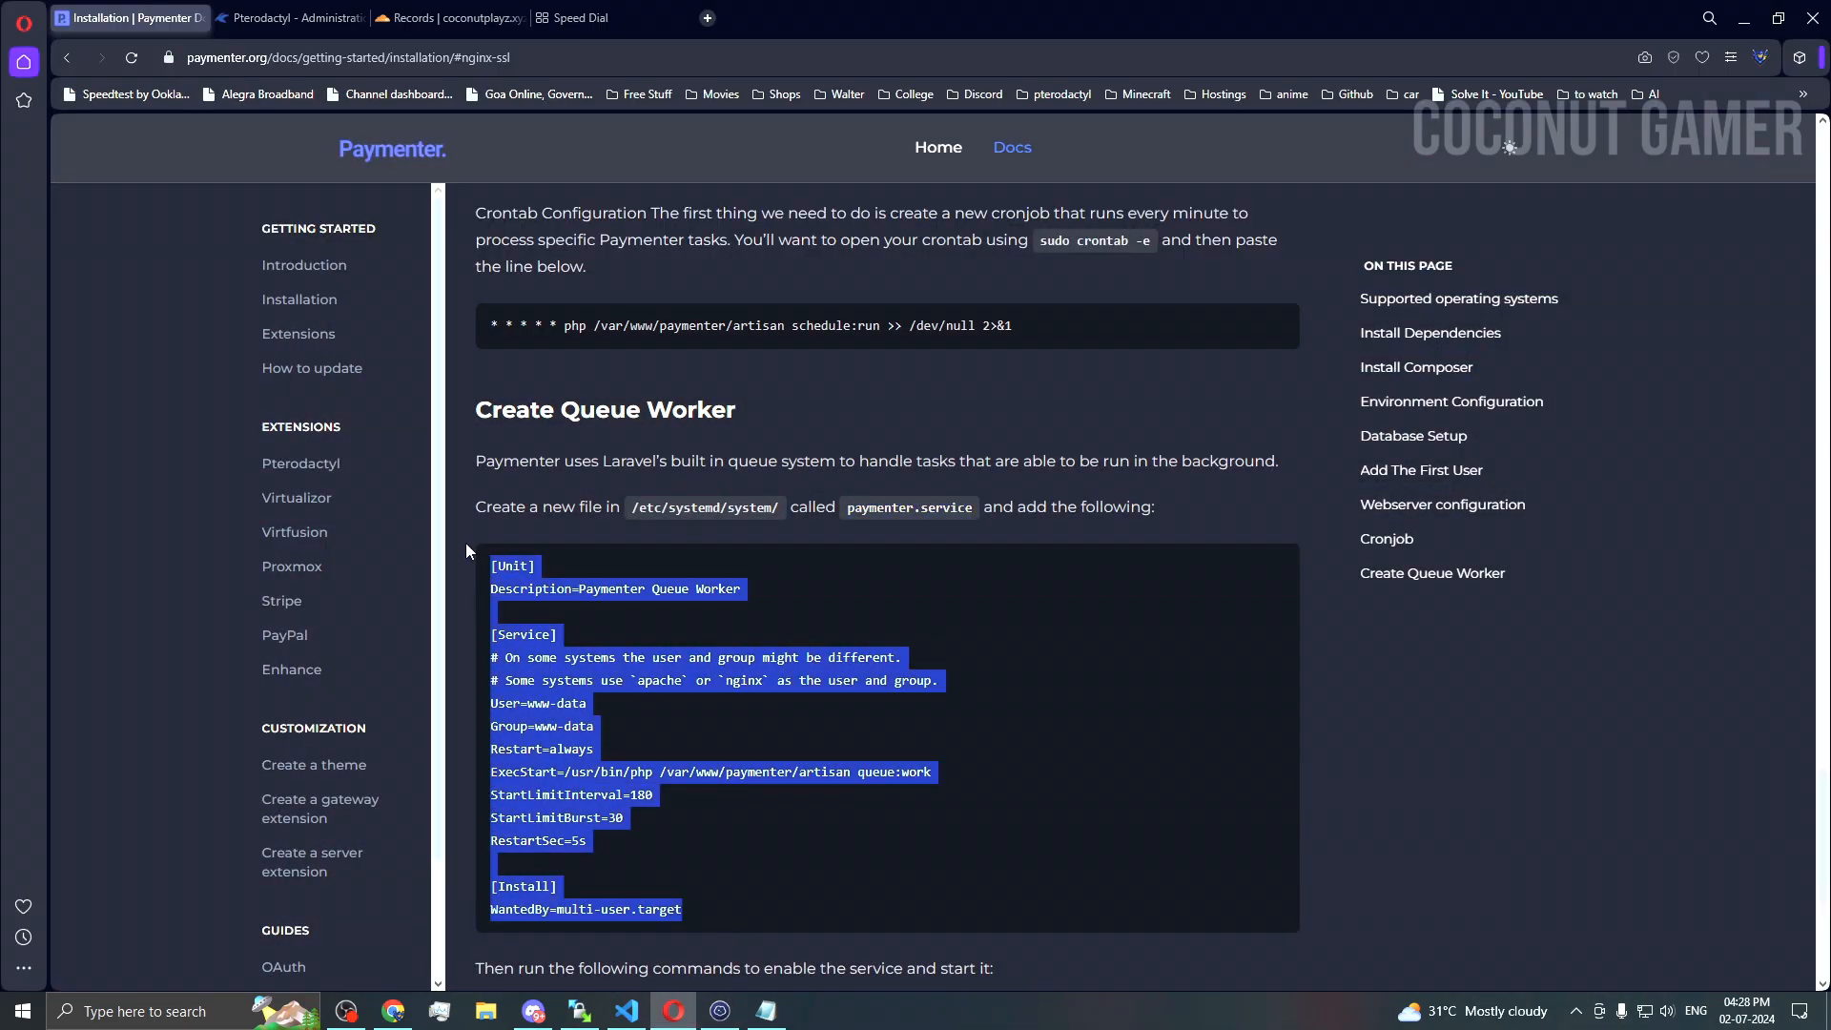
key("ctrl+c")
left_click(720, 1011)
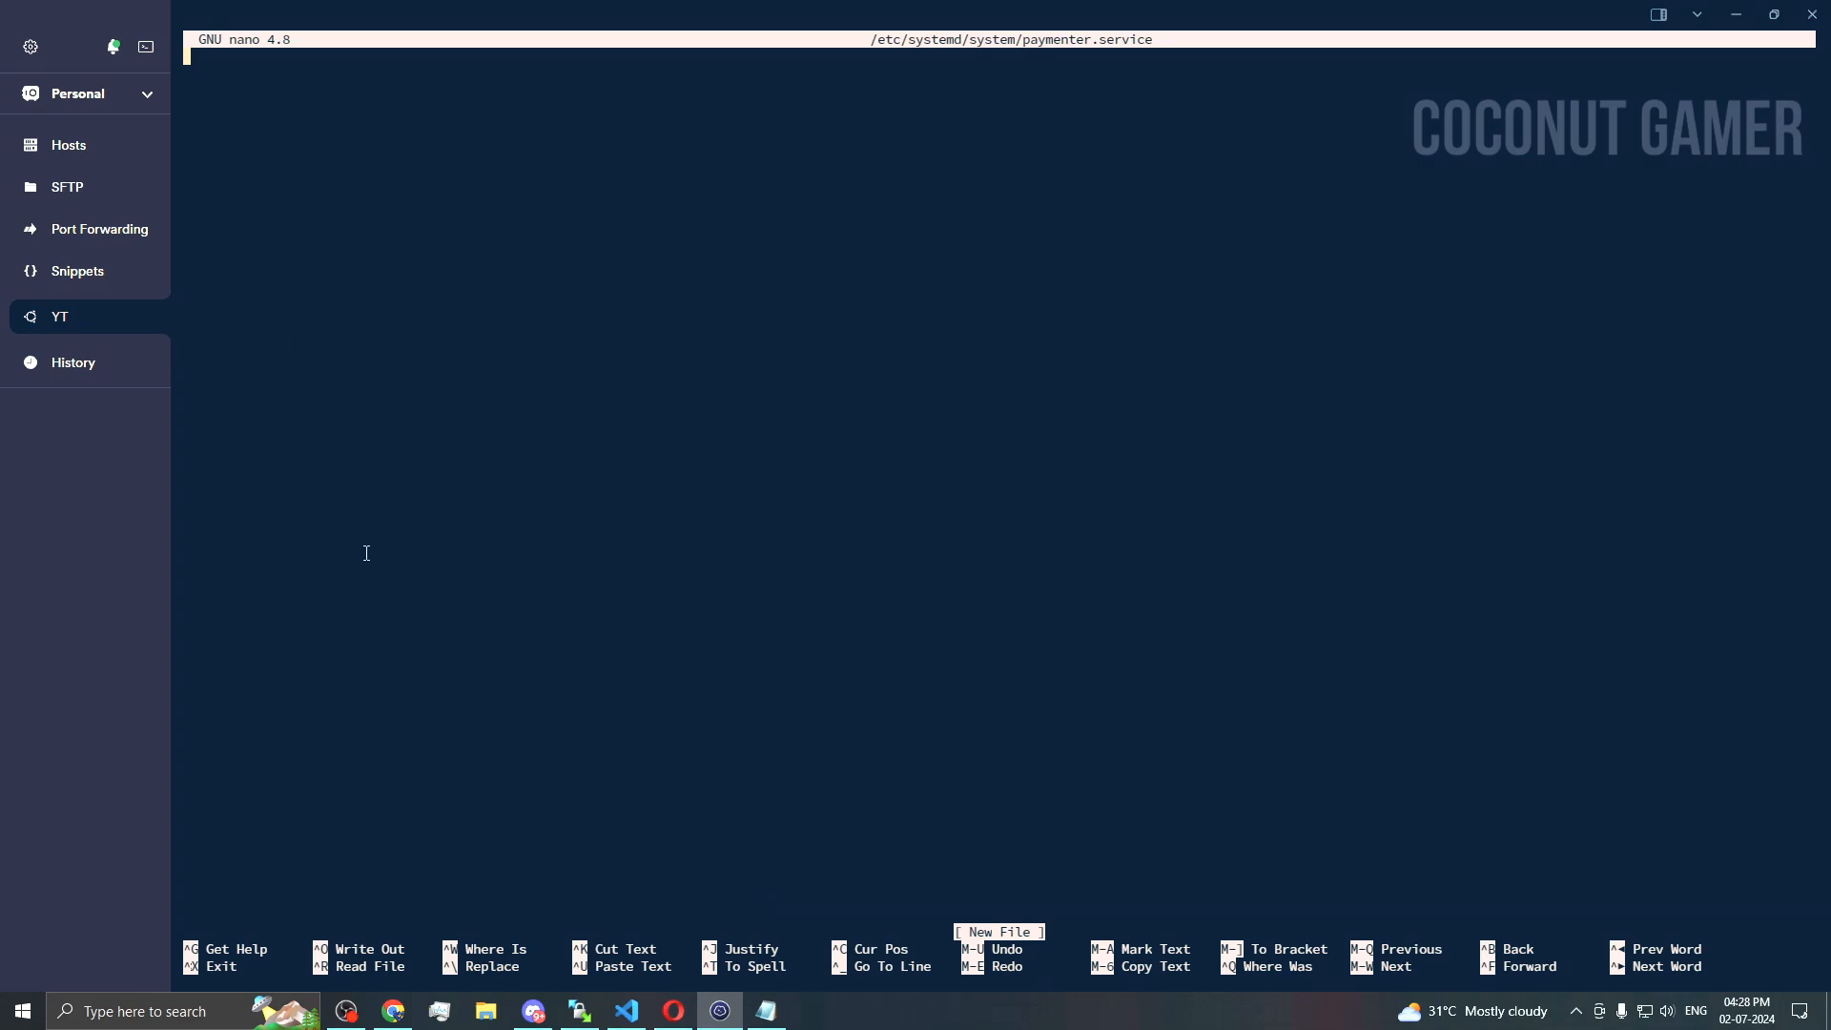
key("ctrl+shift+v")
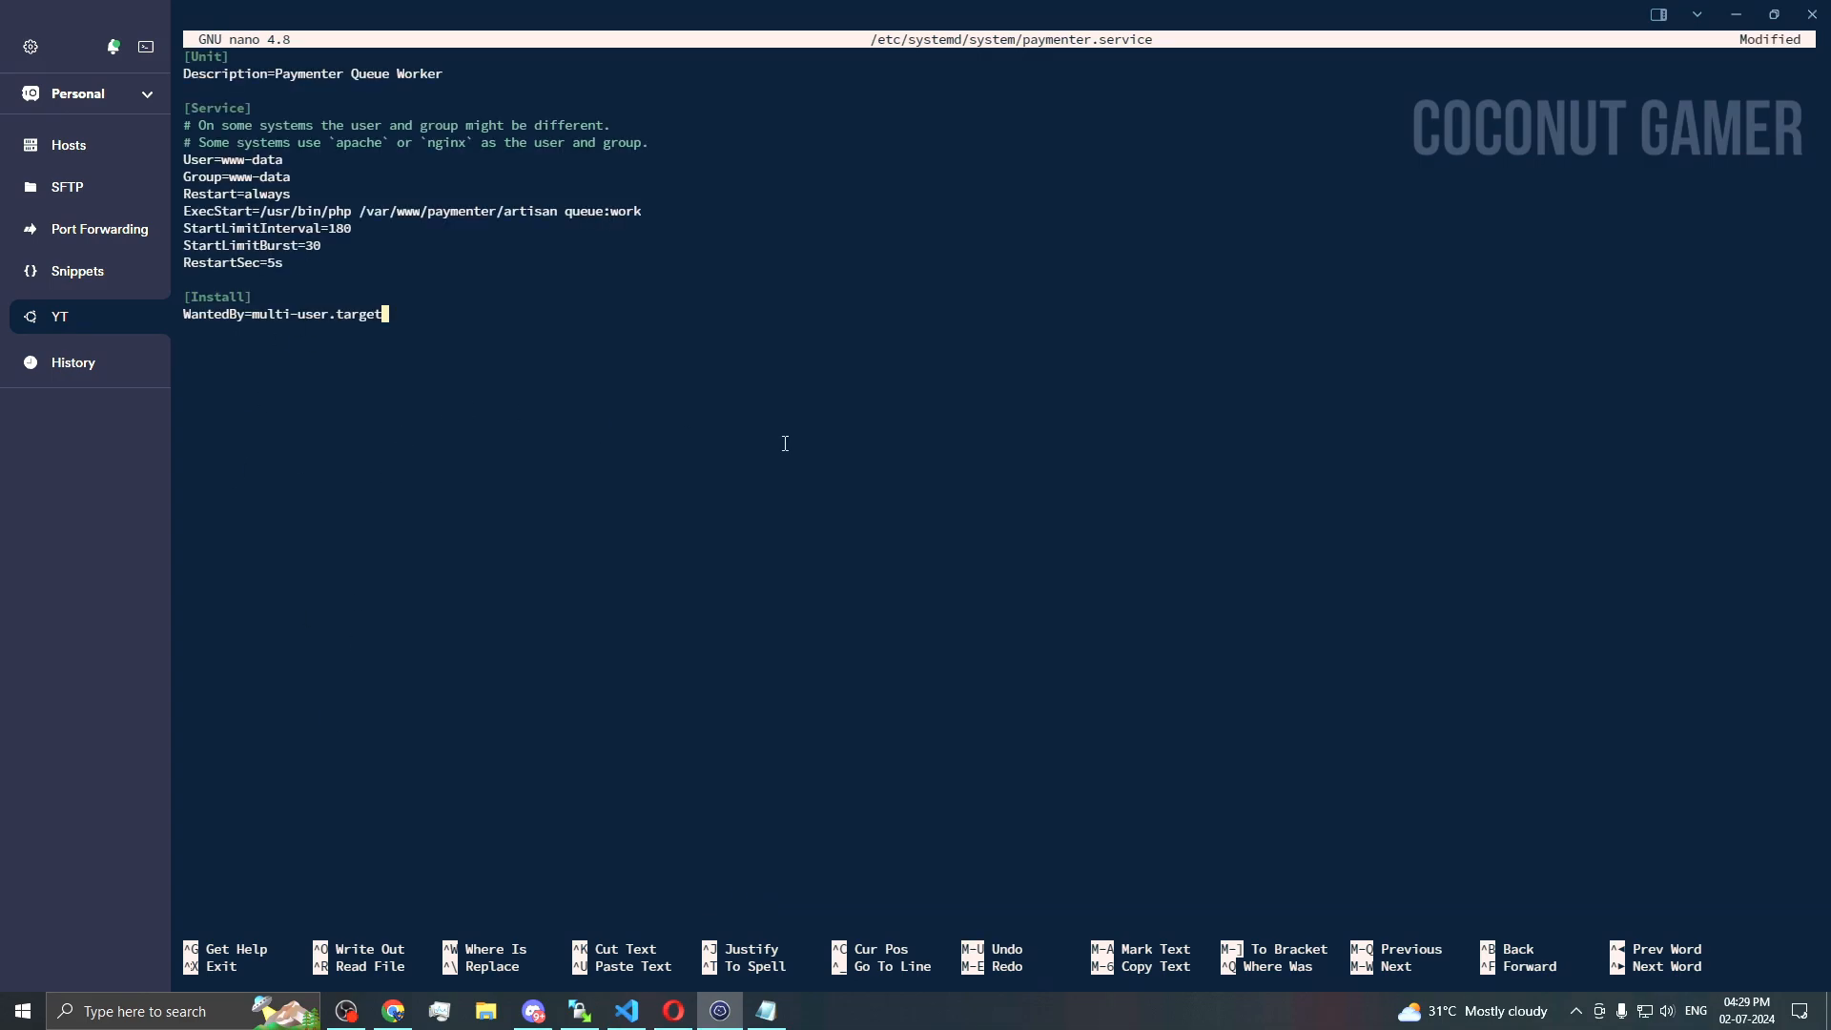
key("ctrl+o")
key("Return")
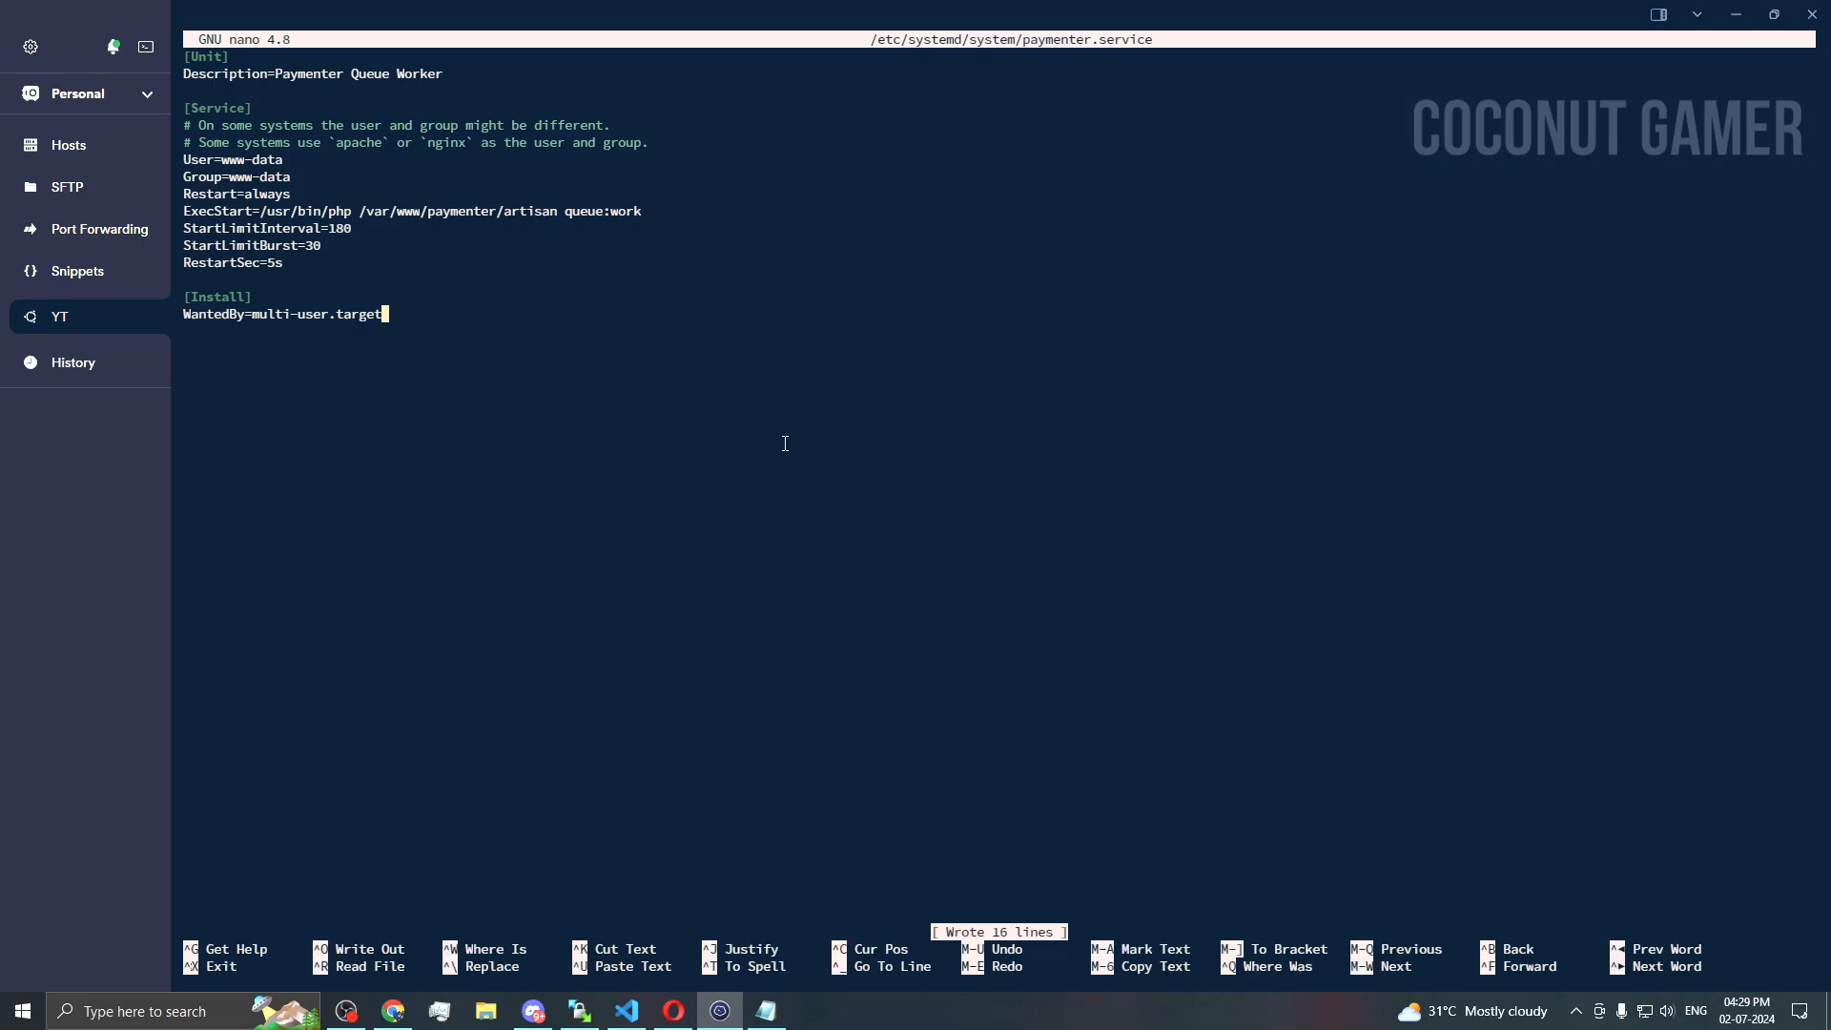
key("ctrl+x")
Step: Run sudo systemctl enable --now paymenter.service to enable and start the queue worker
key("alt+Tab")
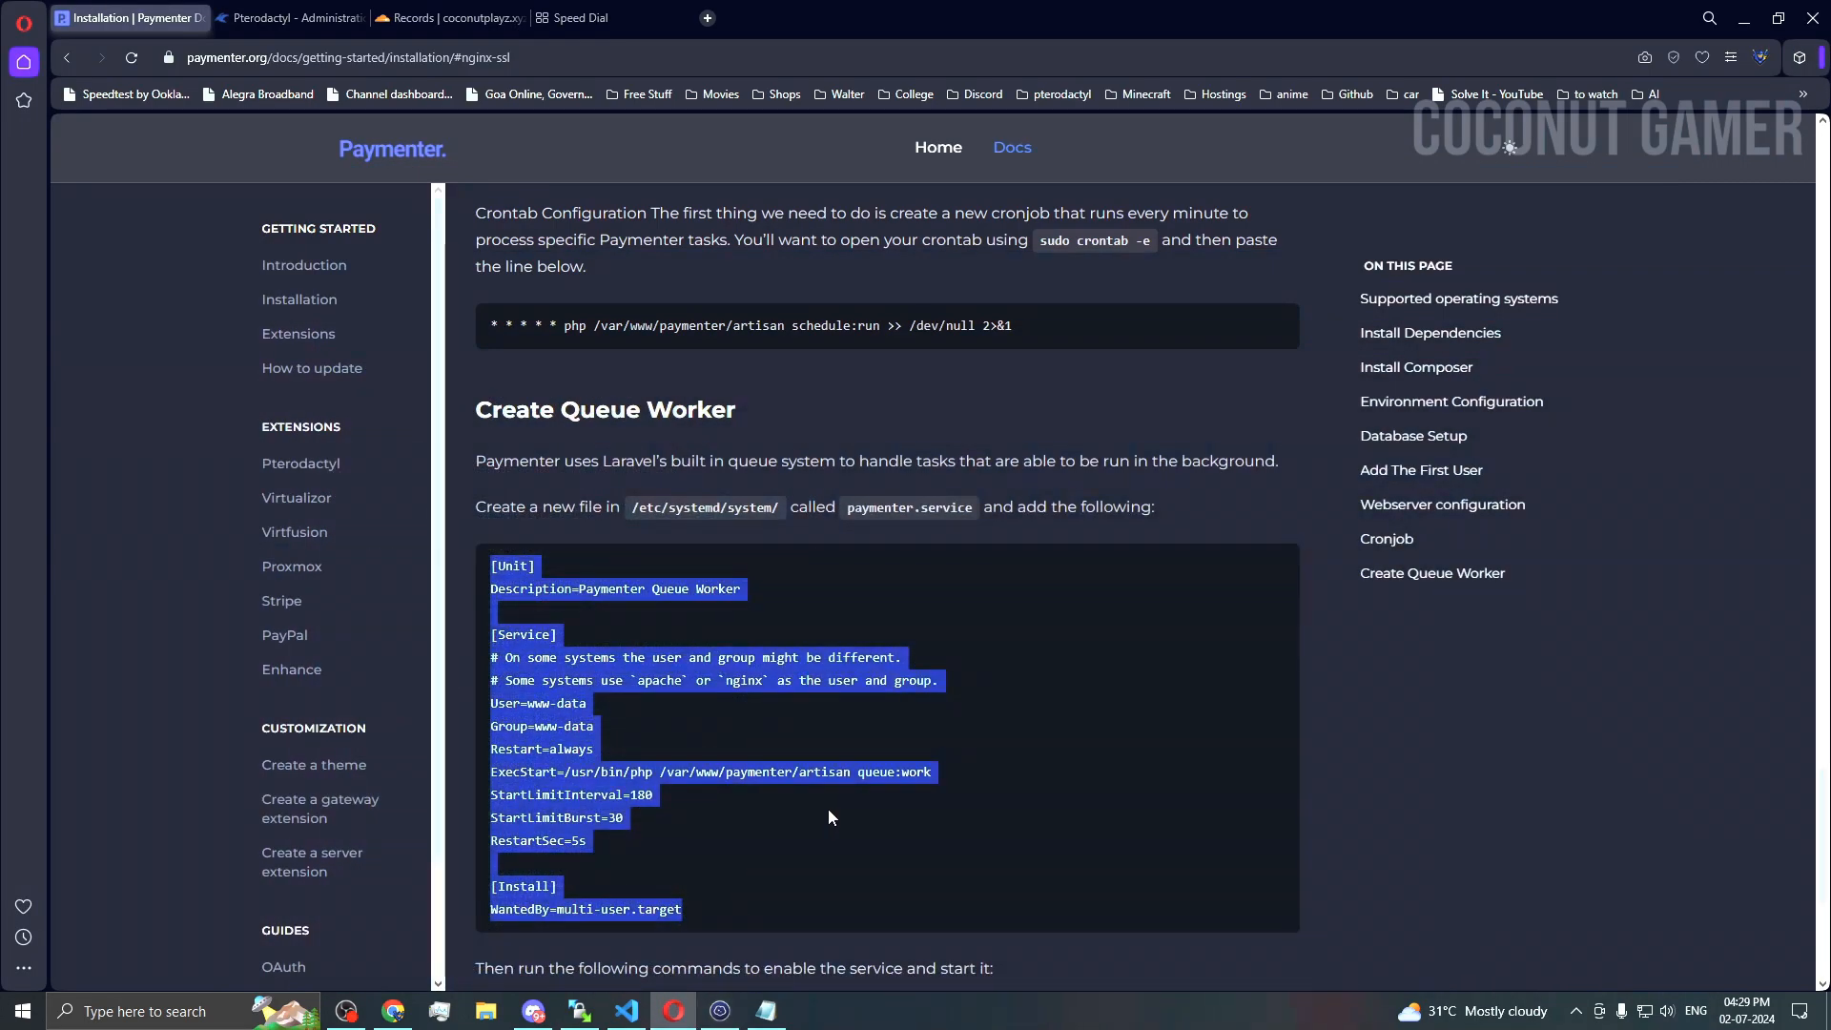
scroll(819, 805, "down", 1)
scroll(820, 810, "down", 2)
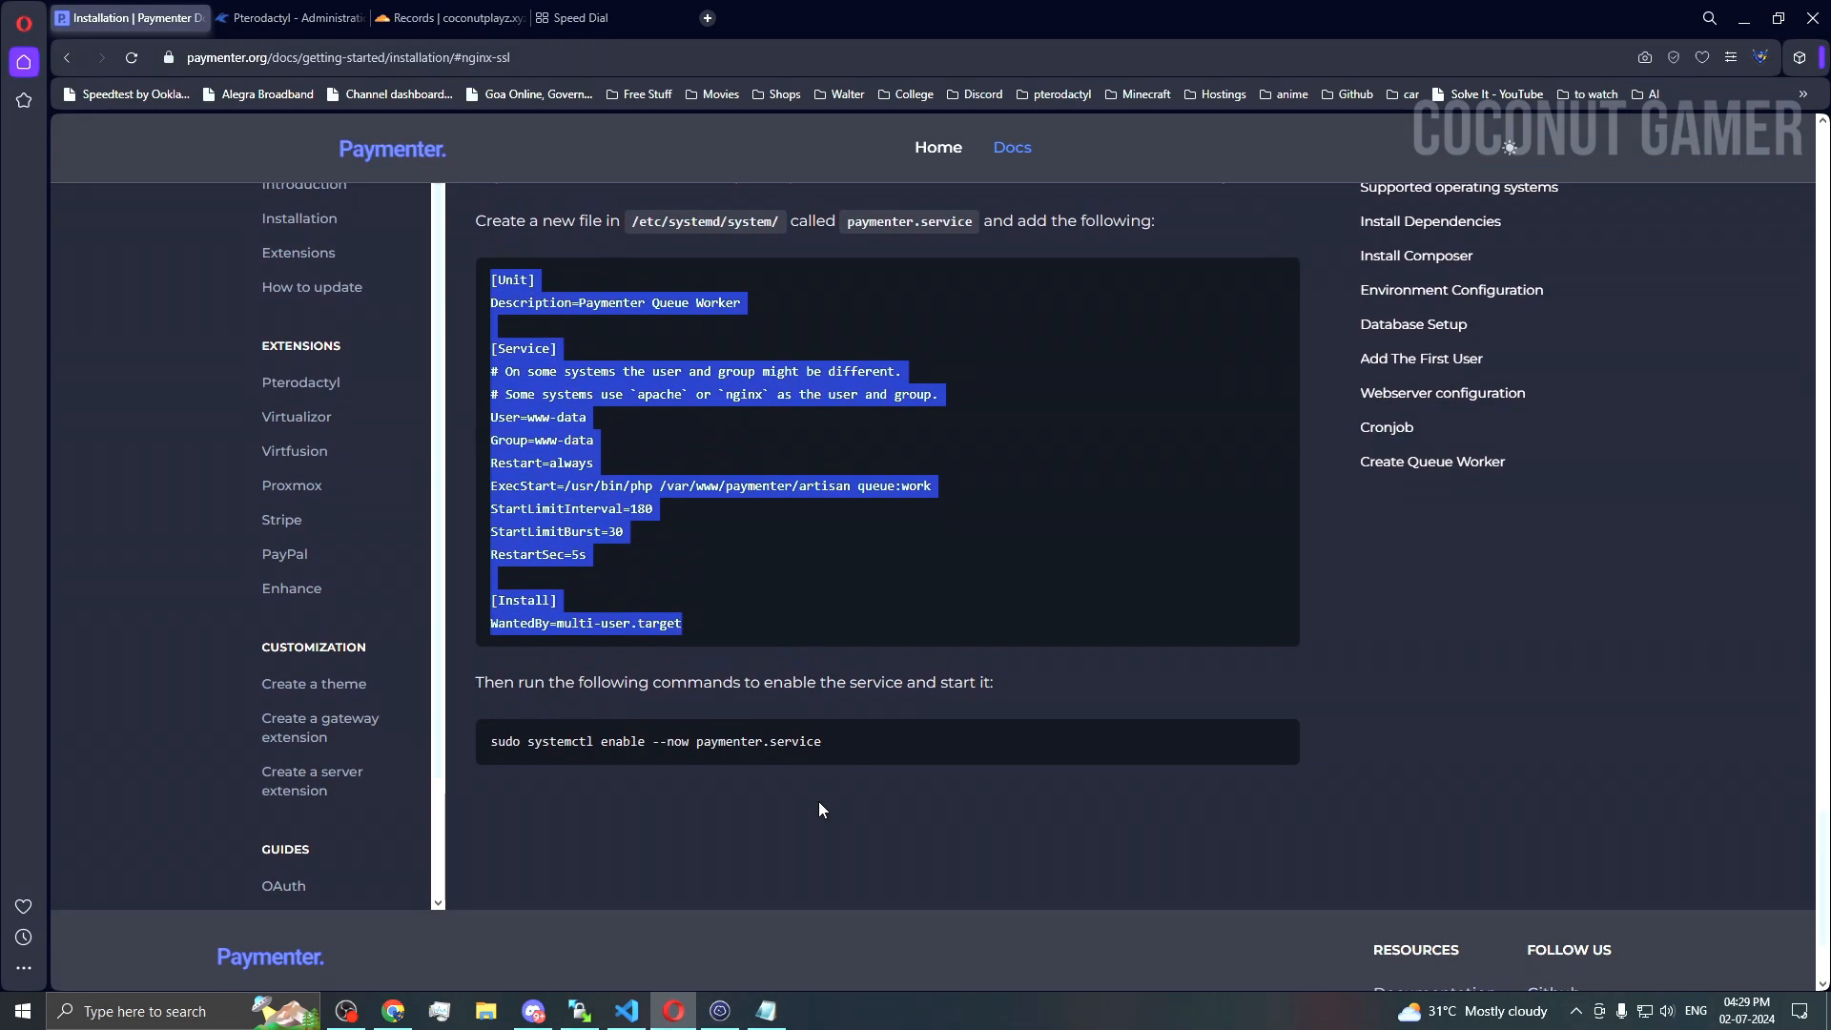
triple_click(543, 744)
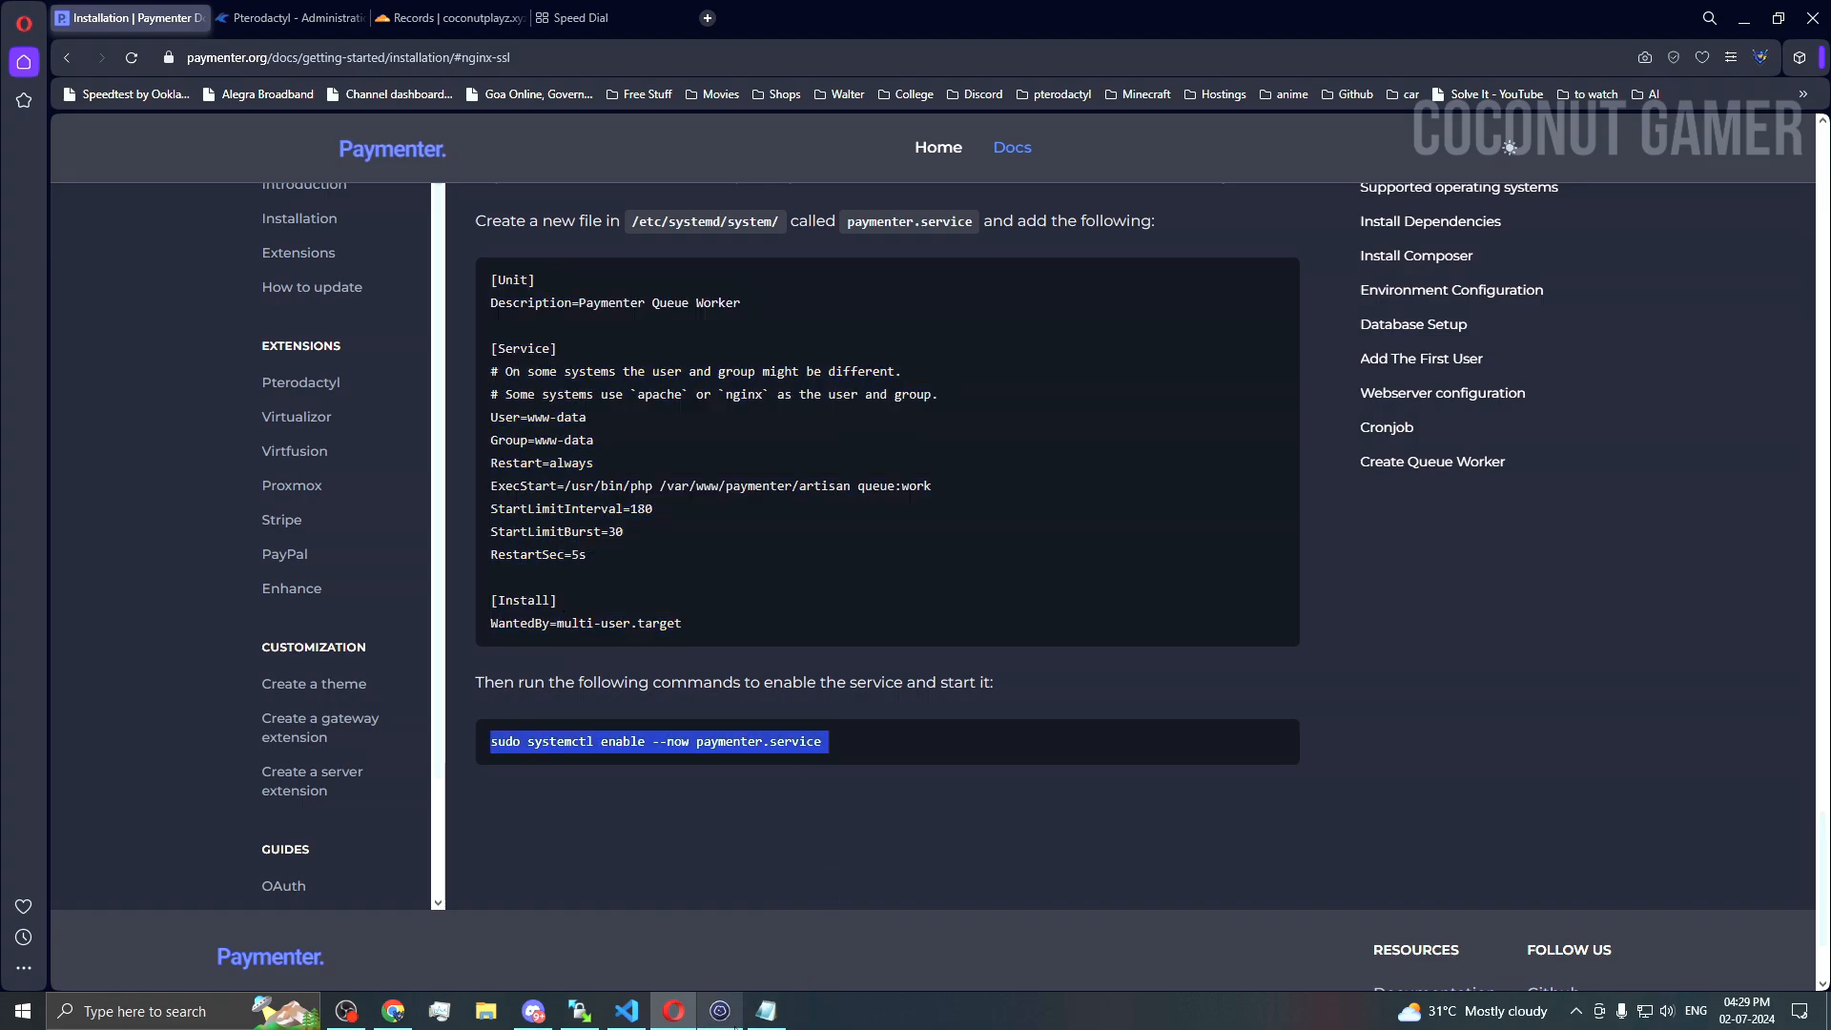
key("alt+Tab")
key("ctrl+shift+v")
key("Return")
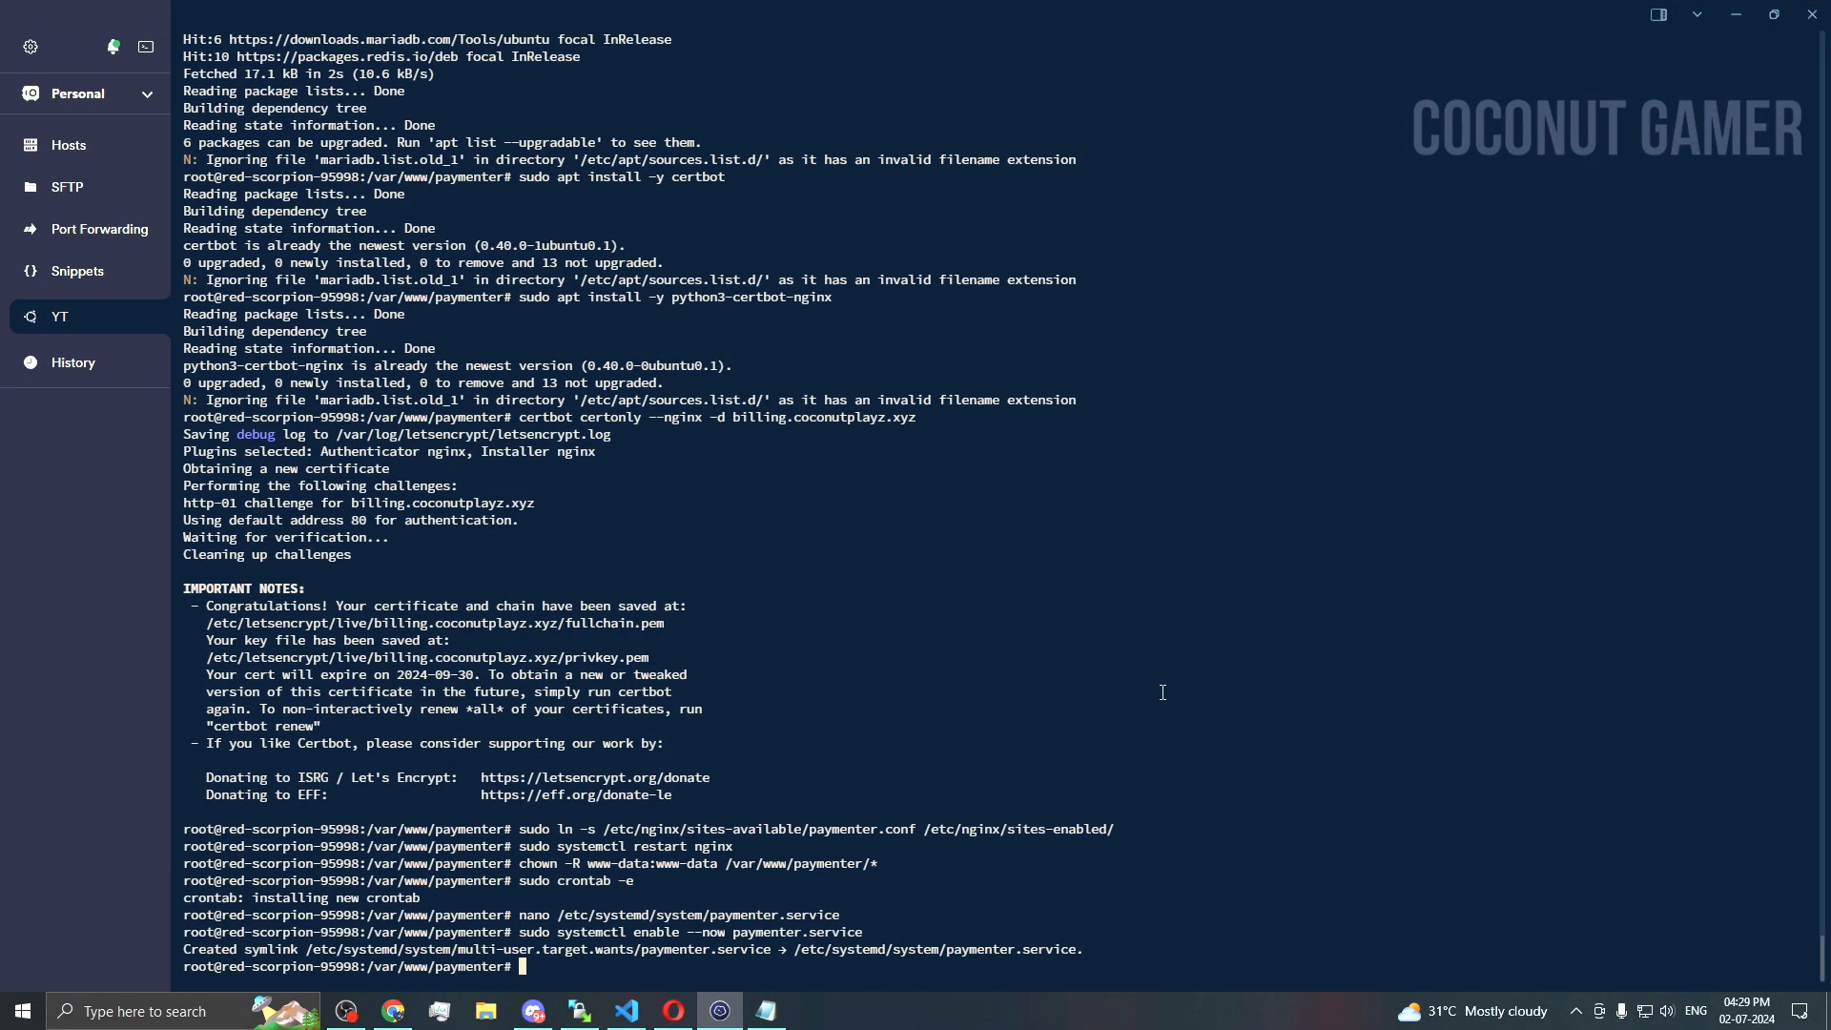
key("alt+Tab")
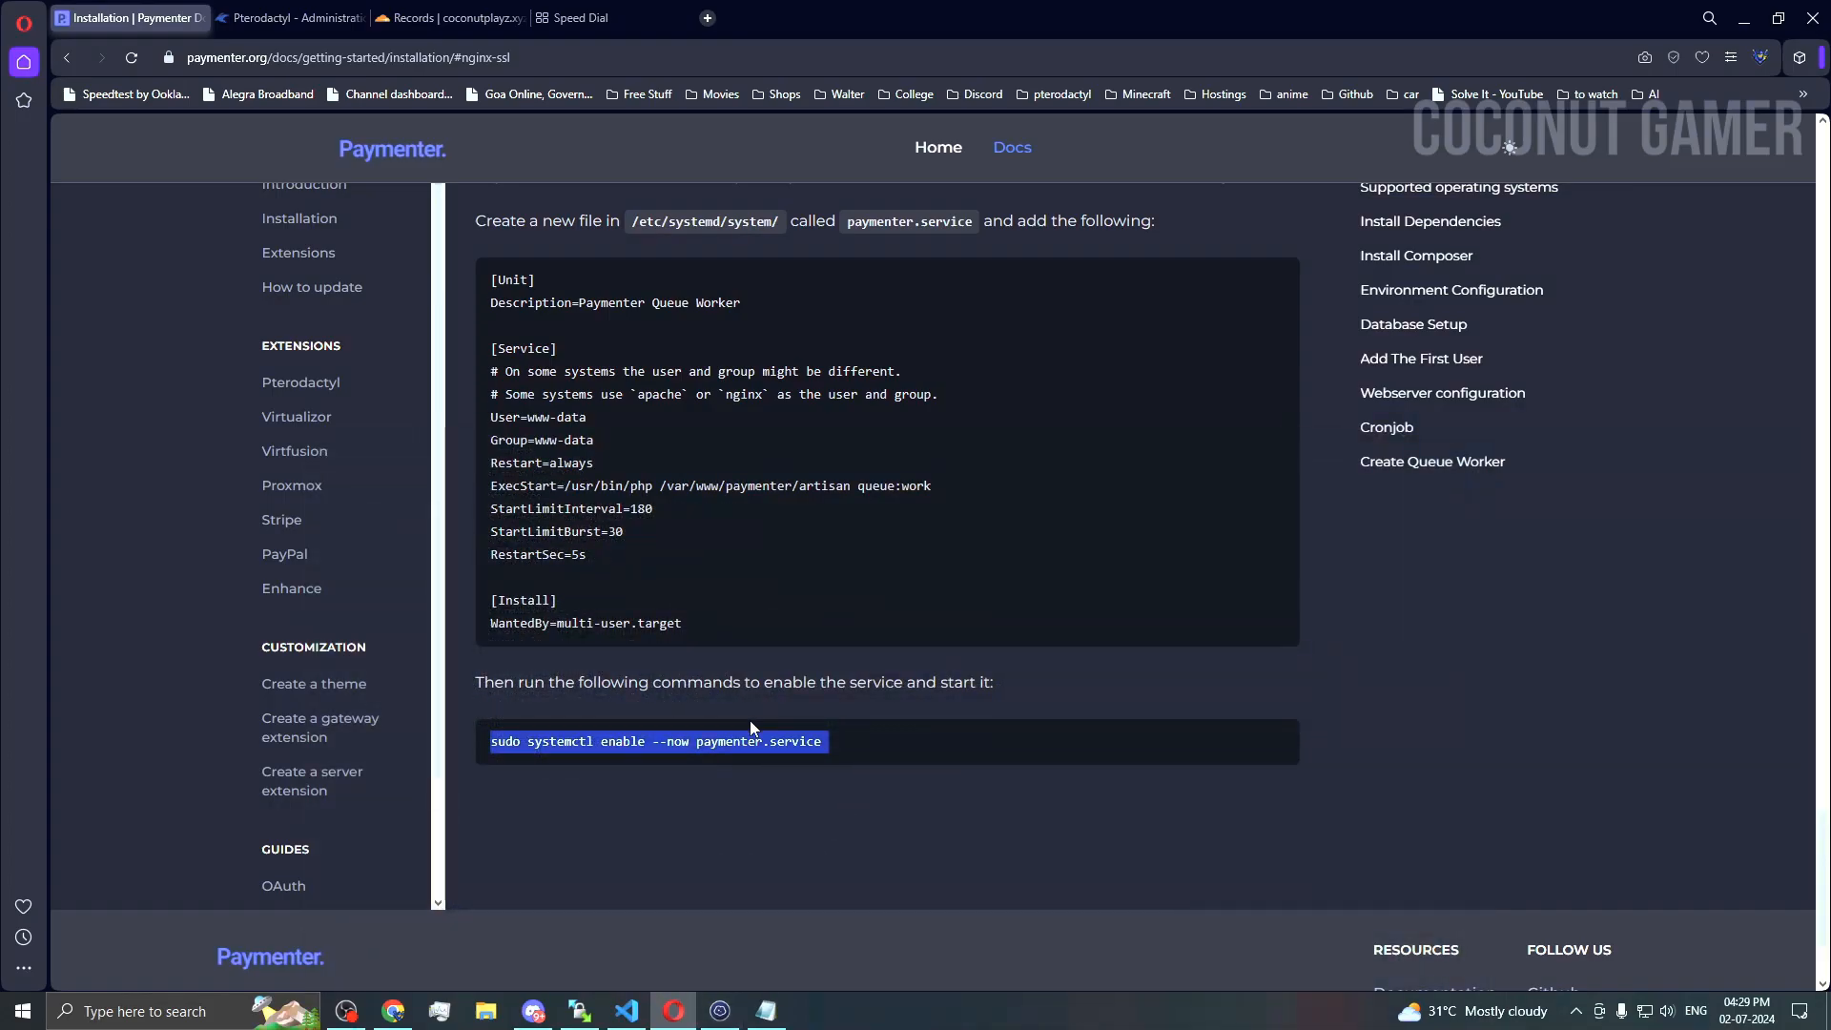
scroll(330, 610, "up", 10)
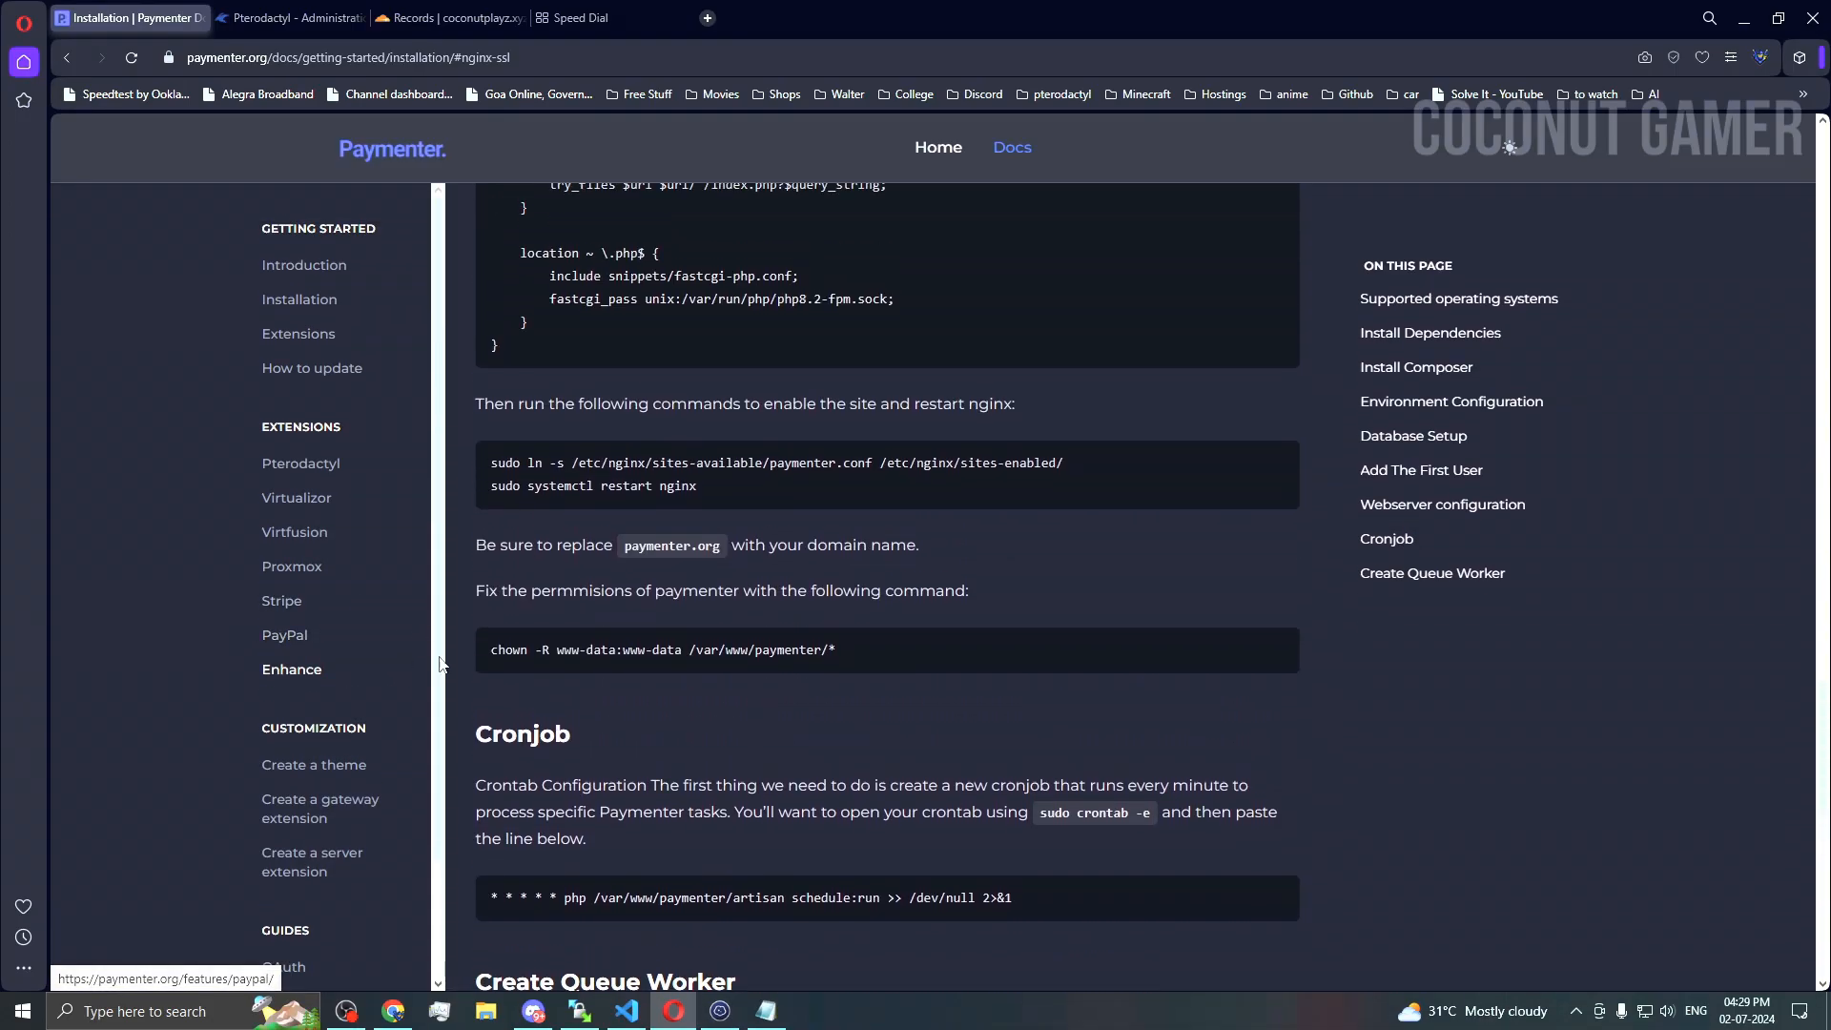
scroll(680, 721, "up", 8)
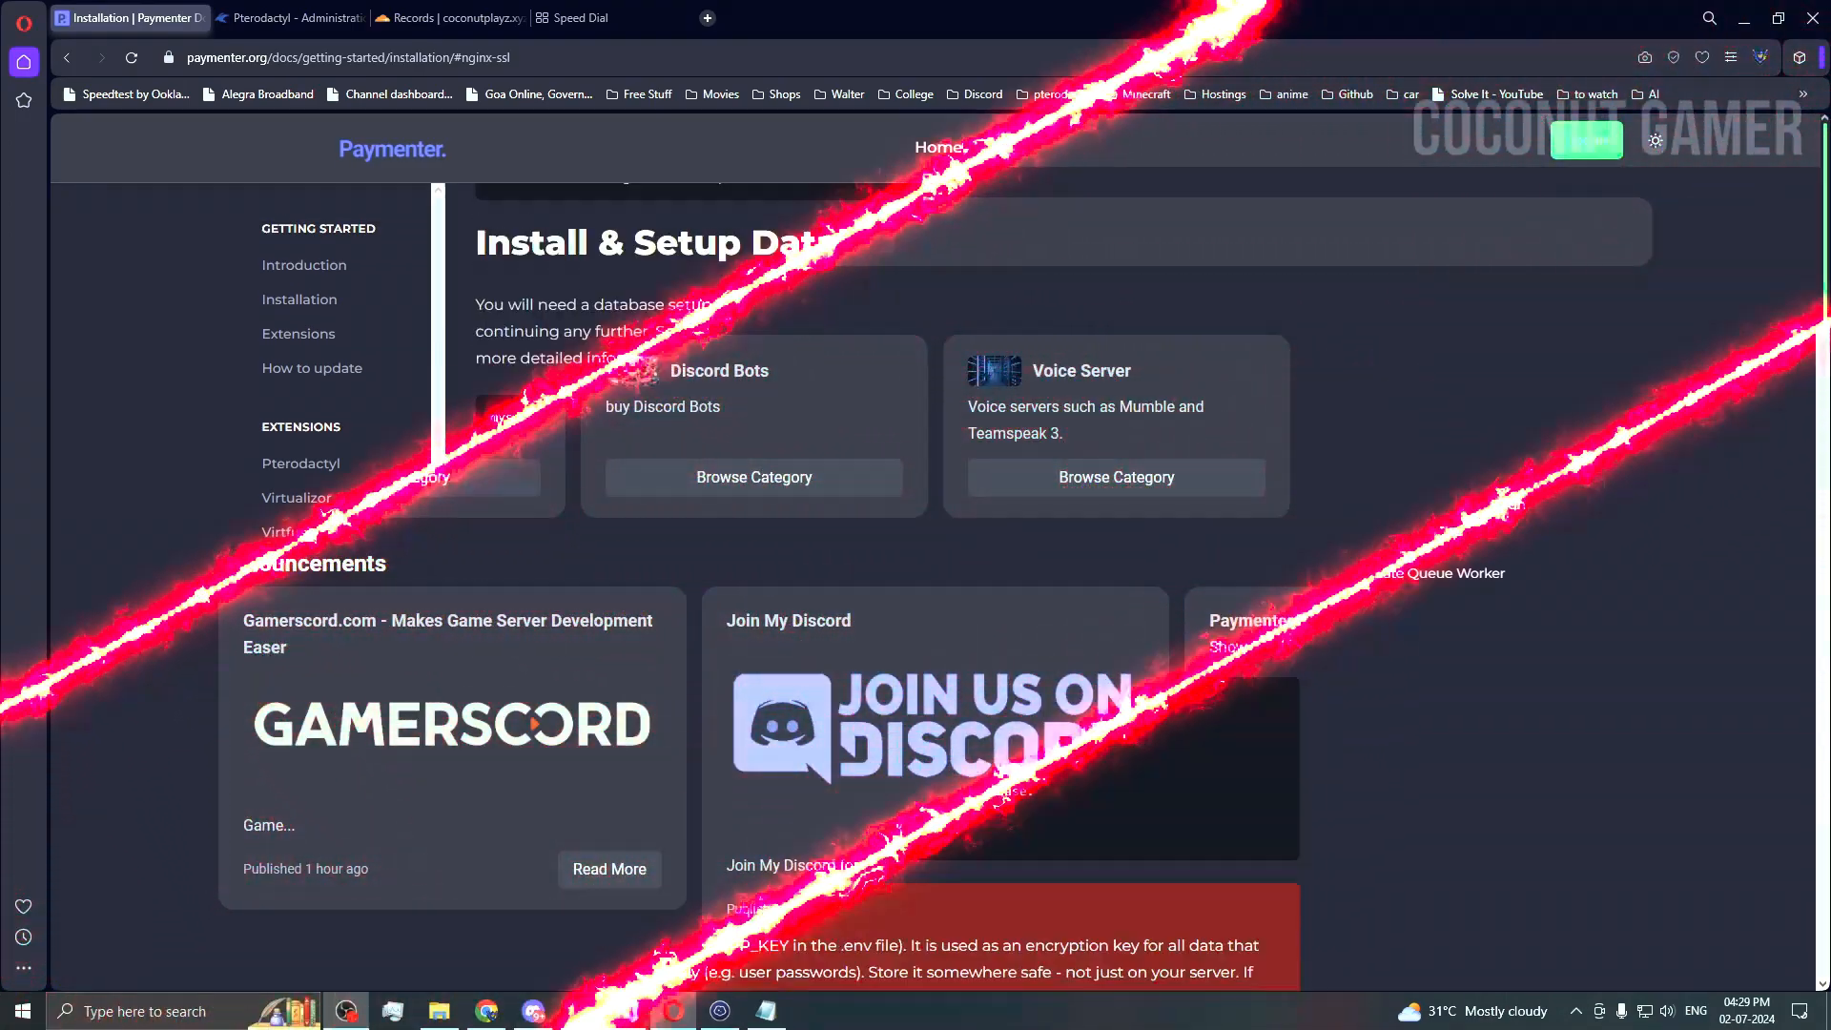
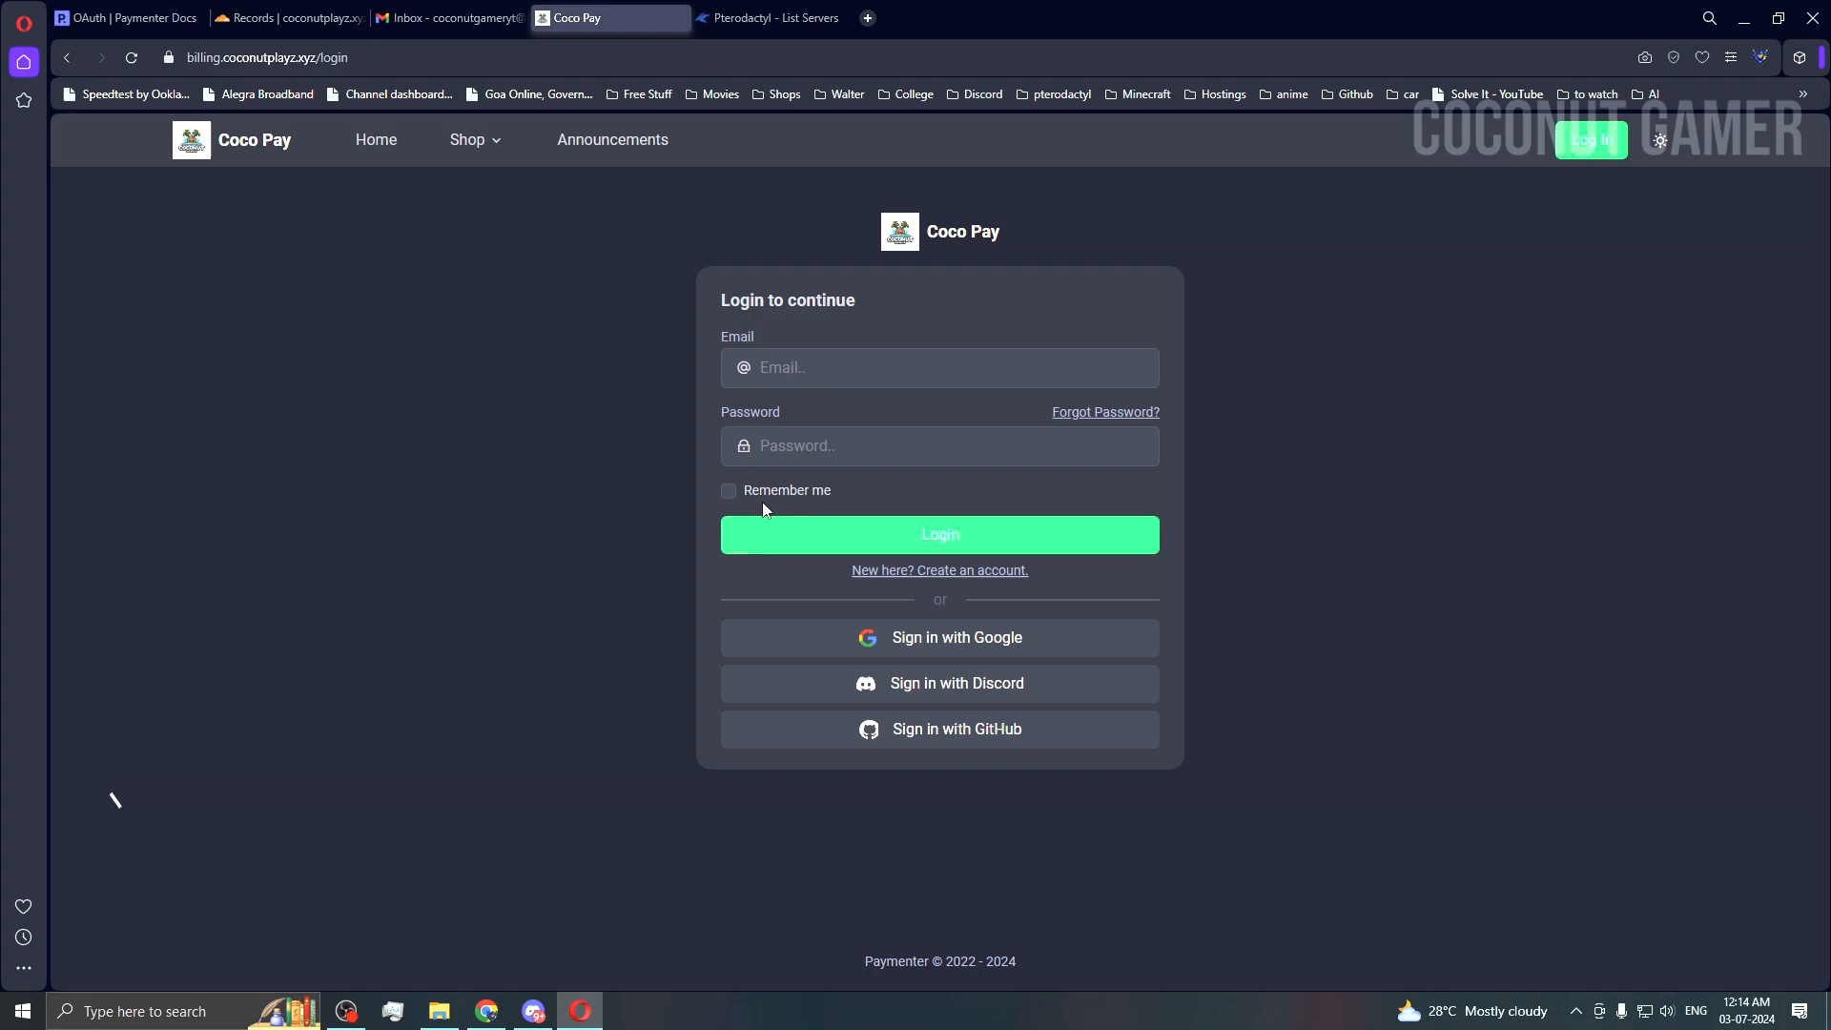
Step: Log in to Coco Pay with Remember me ticked, using the saved email and the account password
left_click(728, 490)
left_click(907, 367)
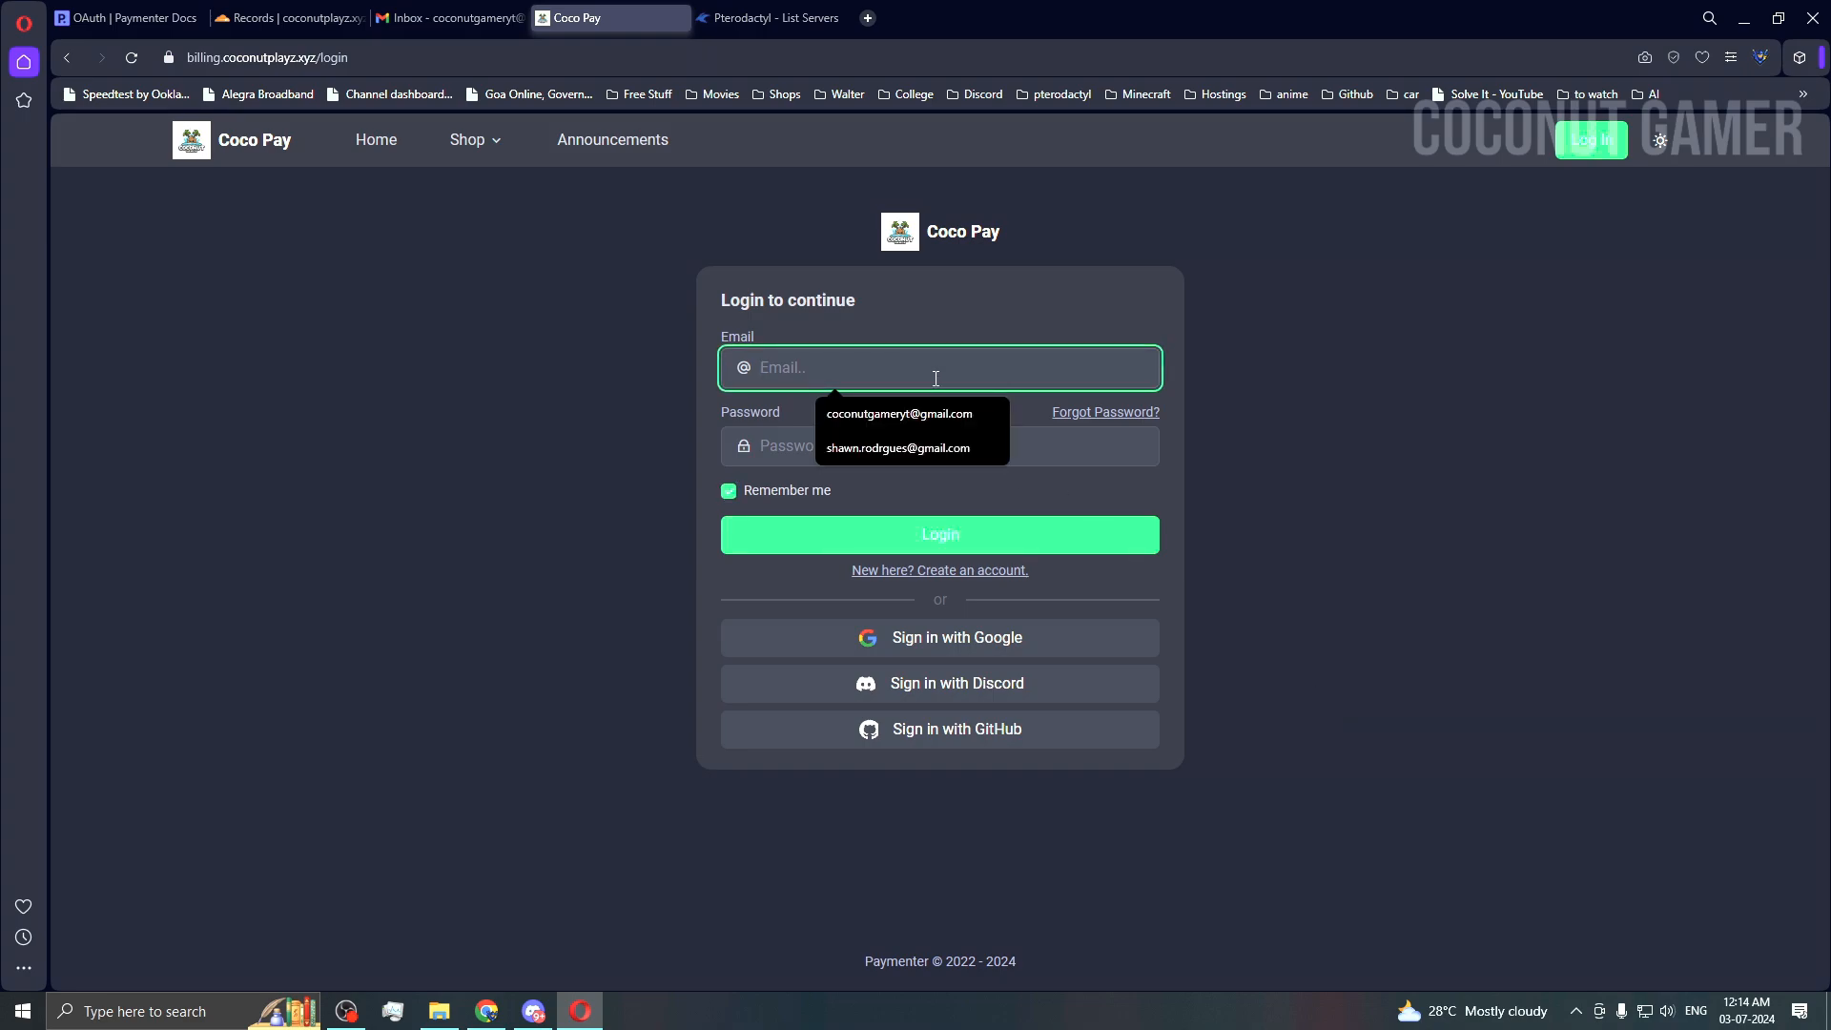
left_click(896, 411)
left_click(876, 446)
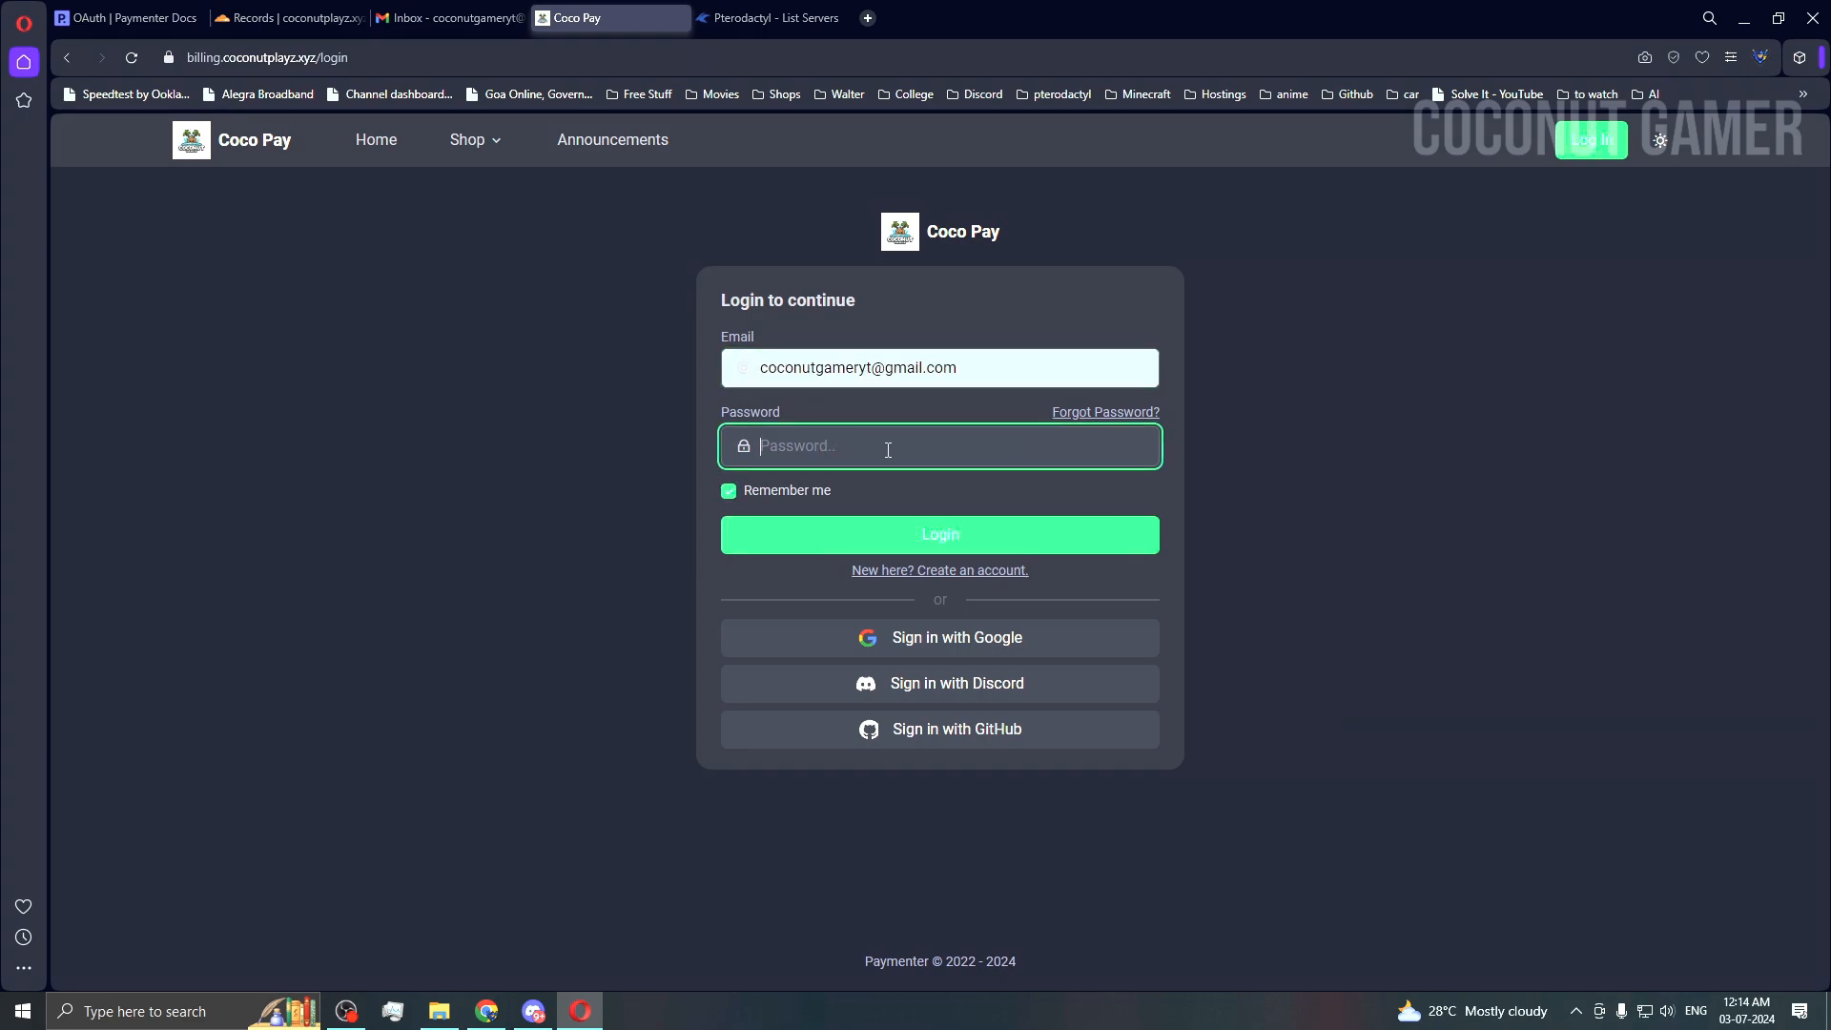
type("•••••••••")
key("Return")
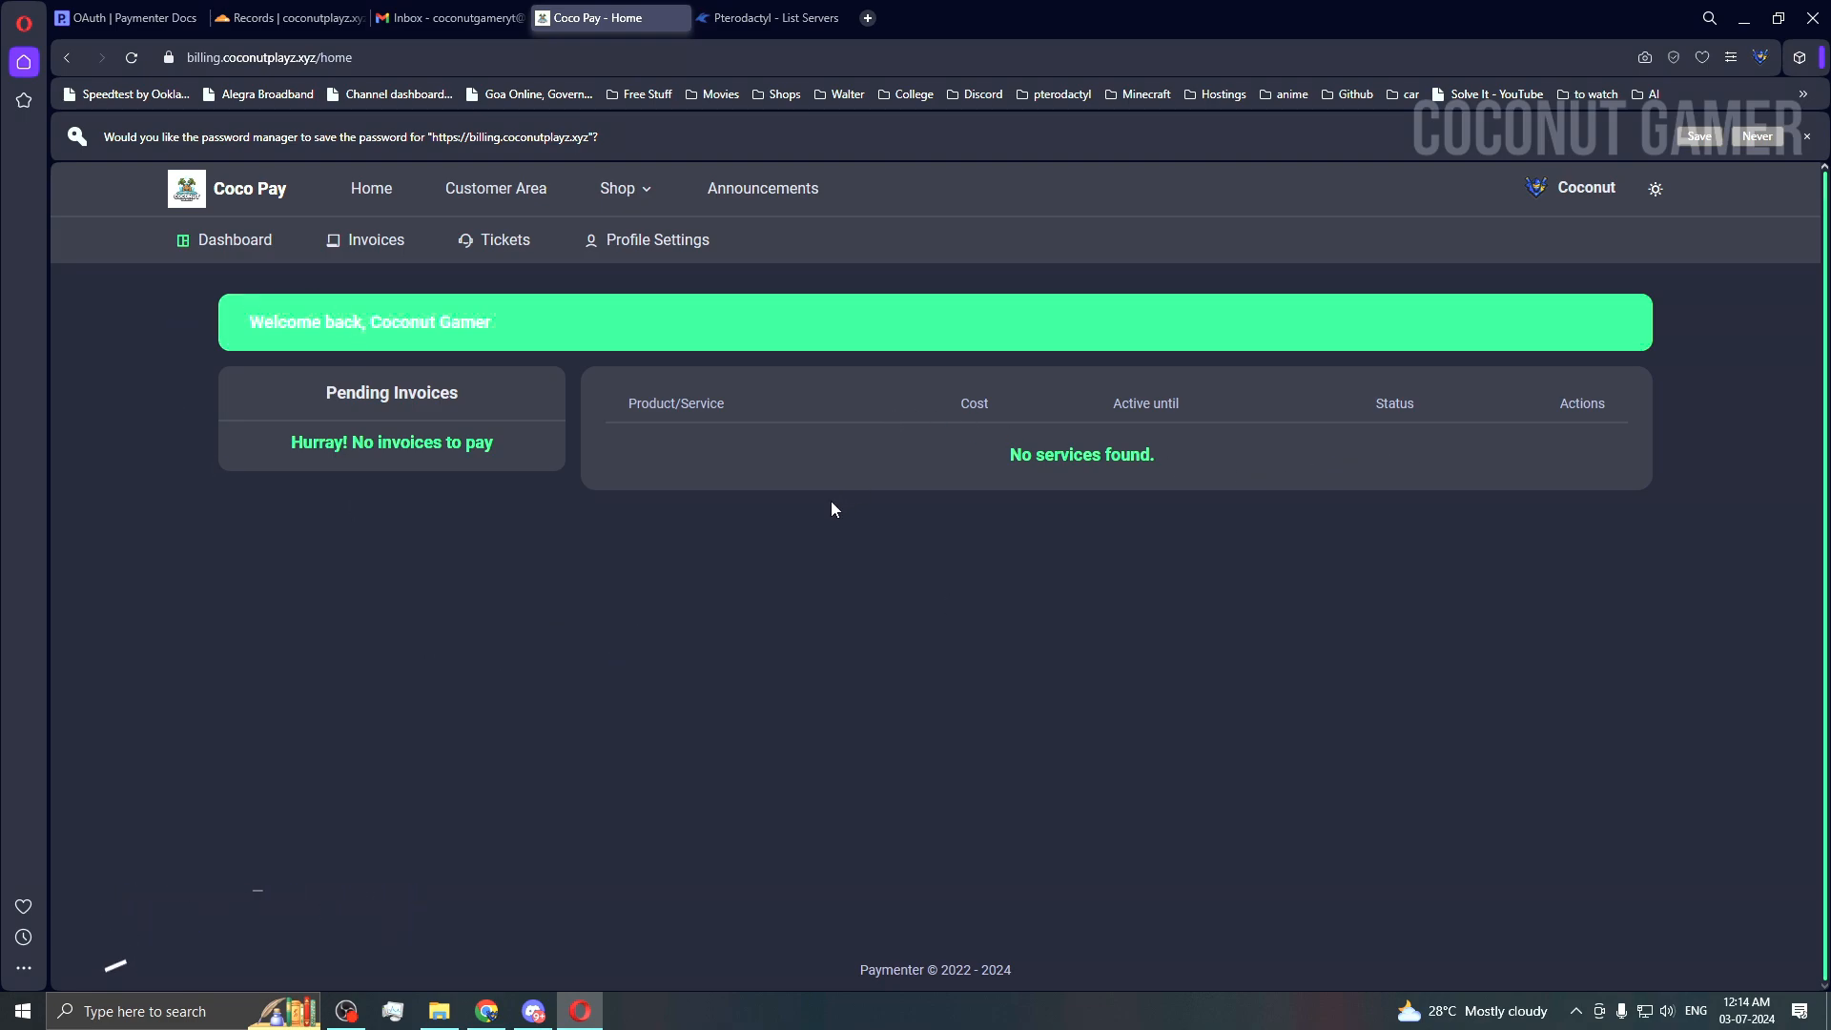
left_click(1564, 189)
Step: Go from the Admin Area to Settings, re-confirming the account password when prompted
left_click(1525, 283)
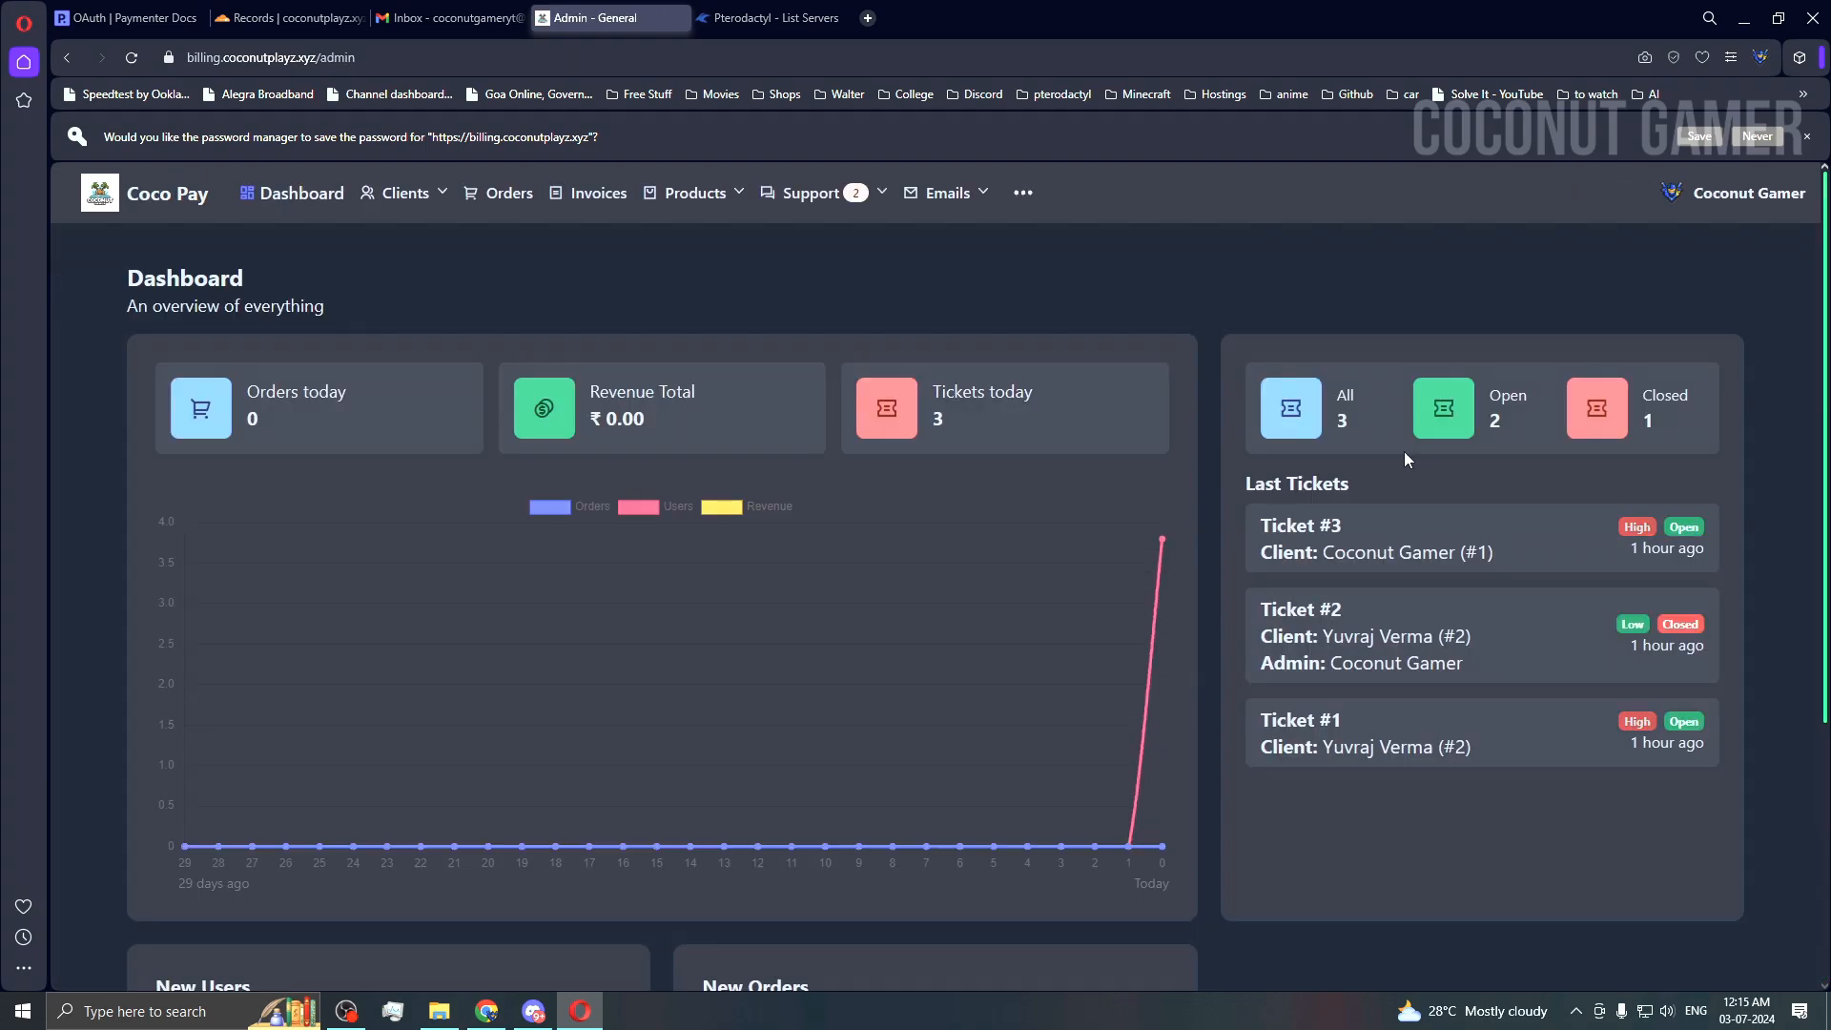
left_click(1025, 197)
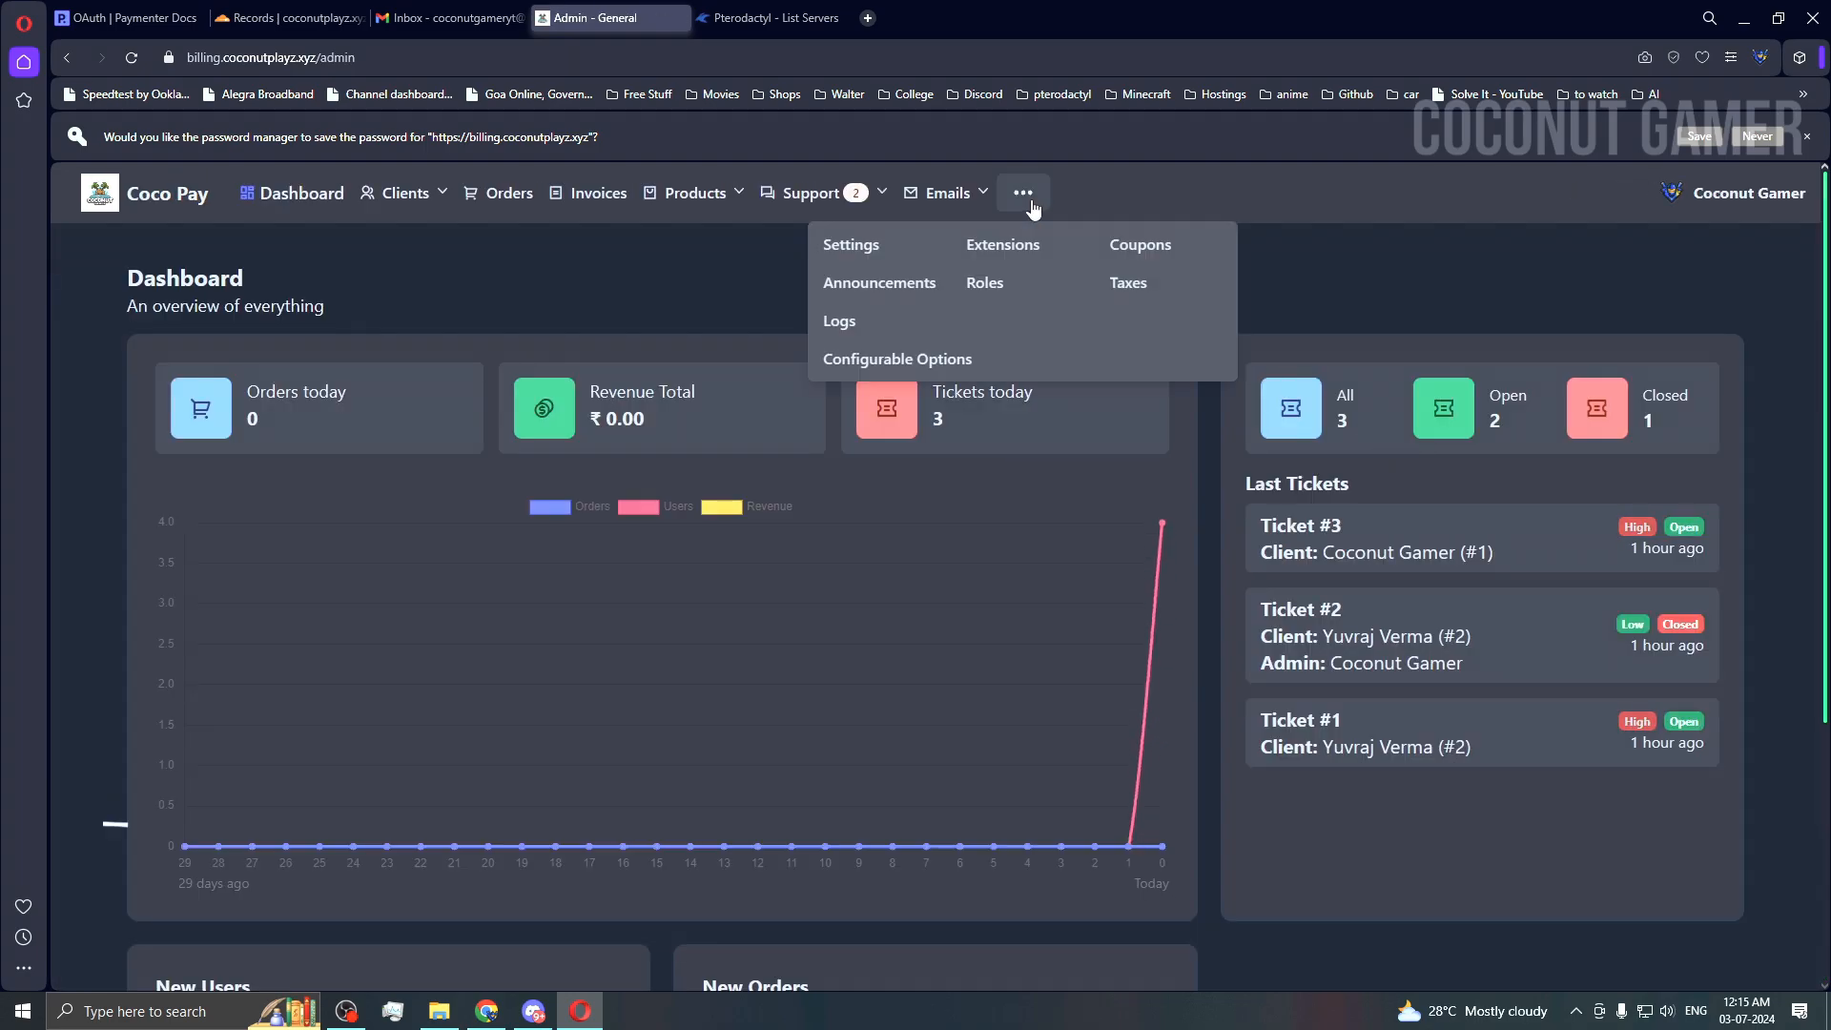
left_click(859, 246)
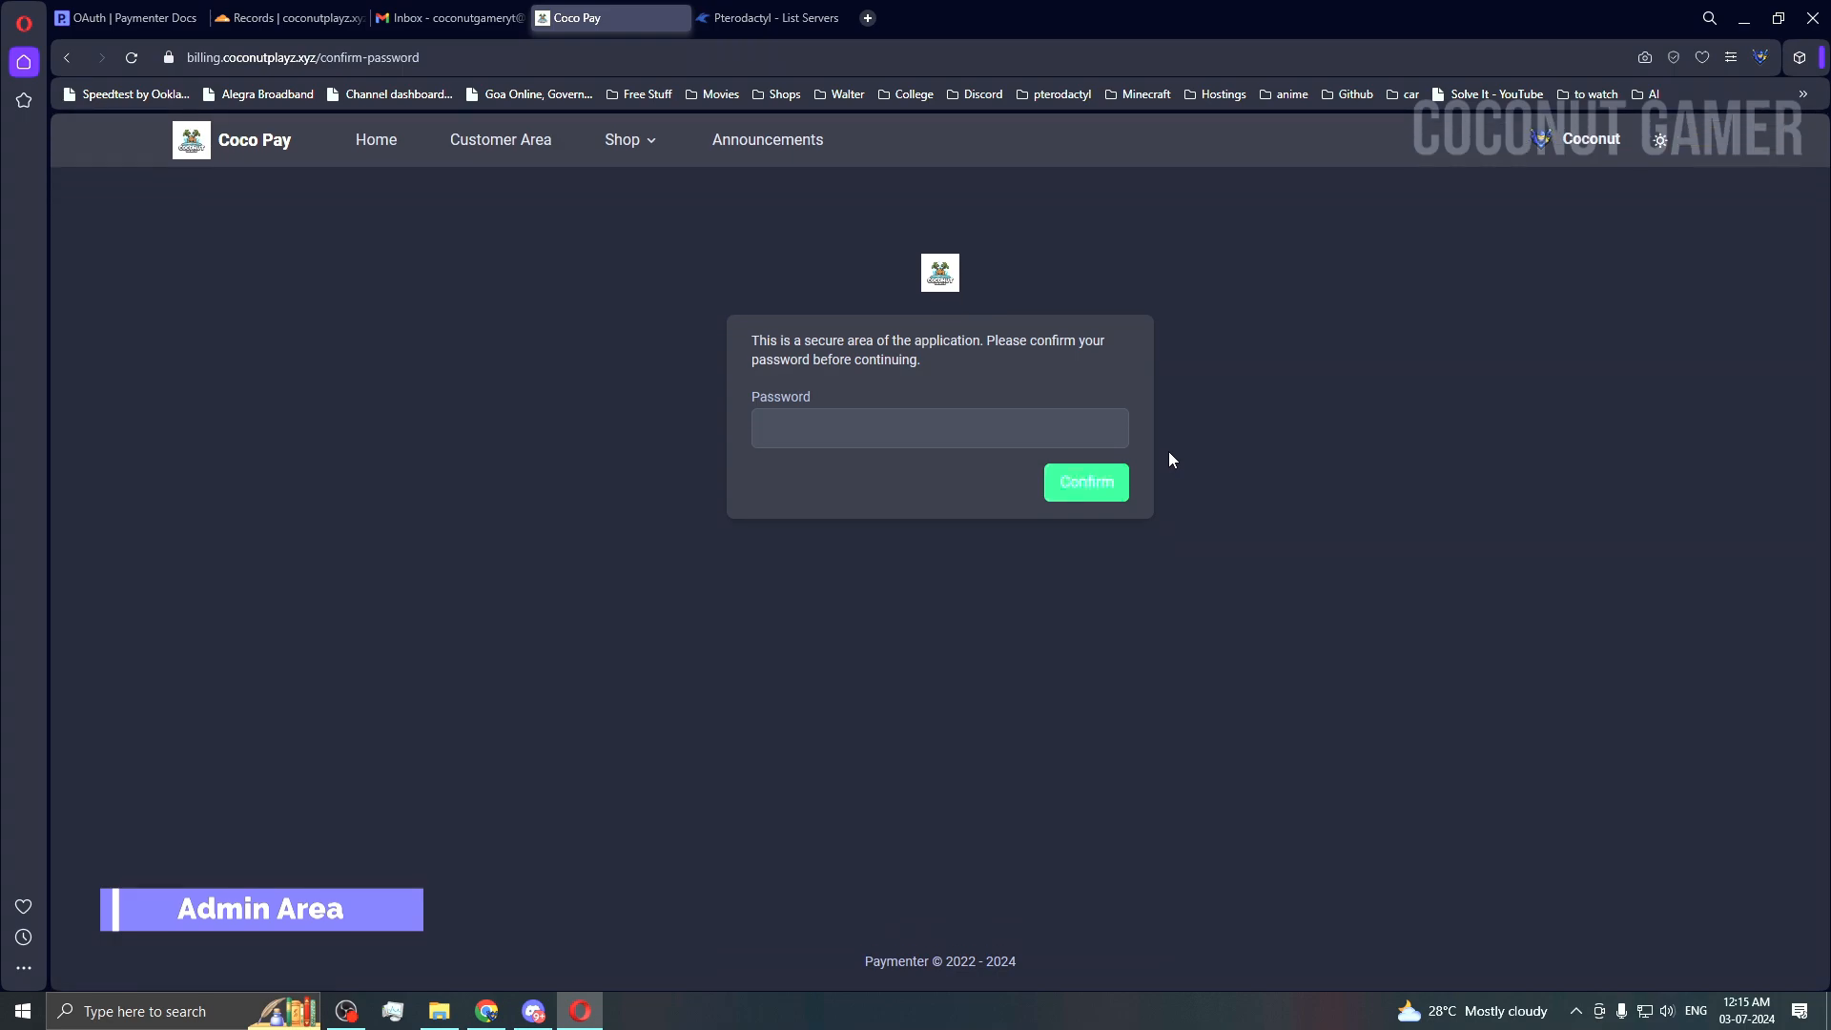
left_click(868, 417)
type("•••••••••")
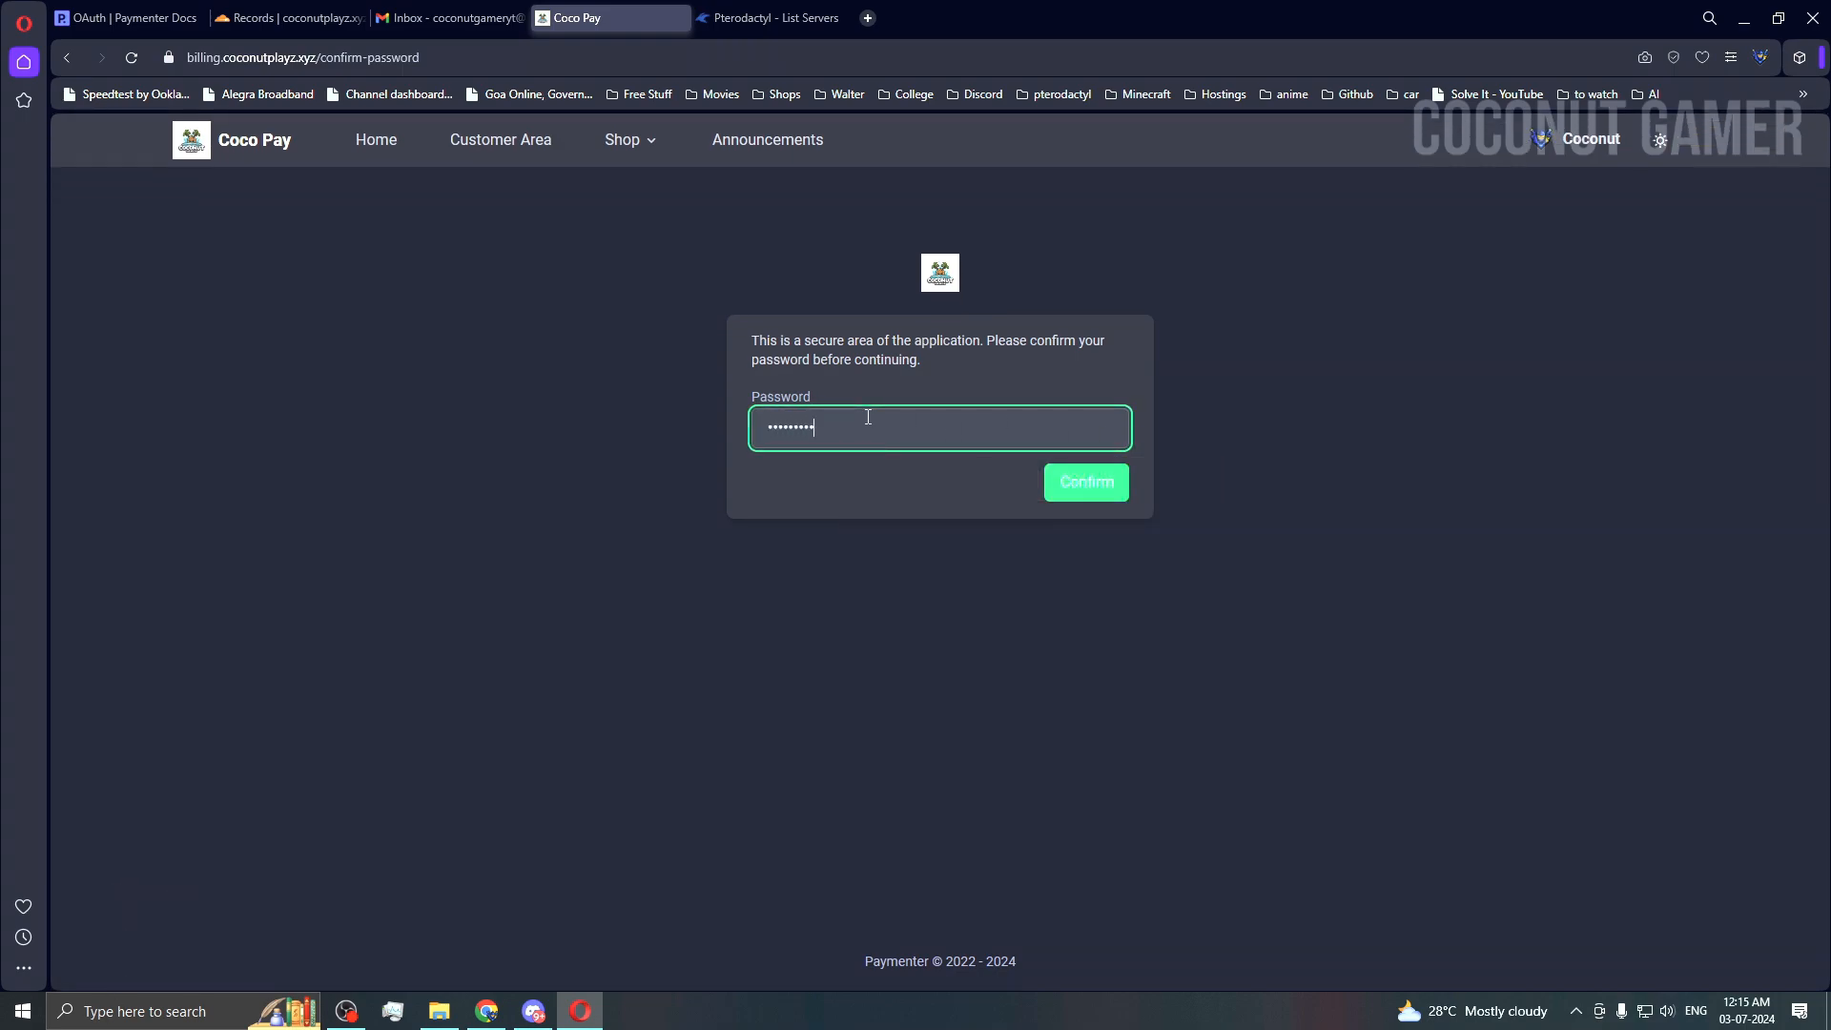
key("Return")
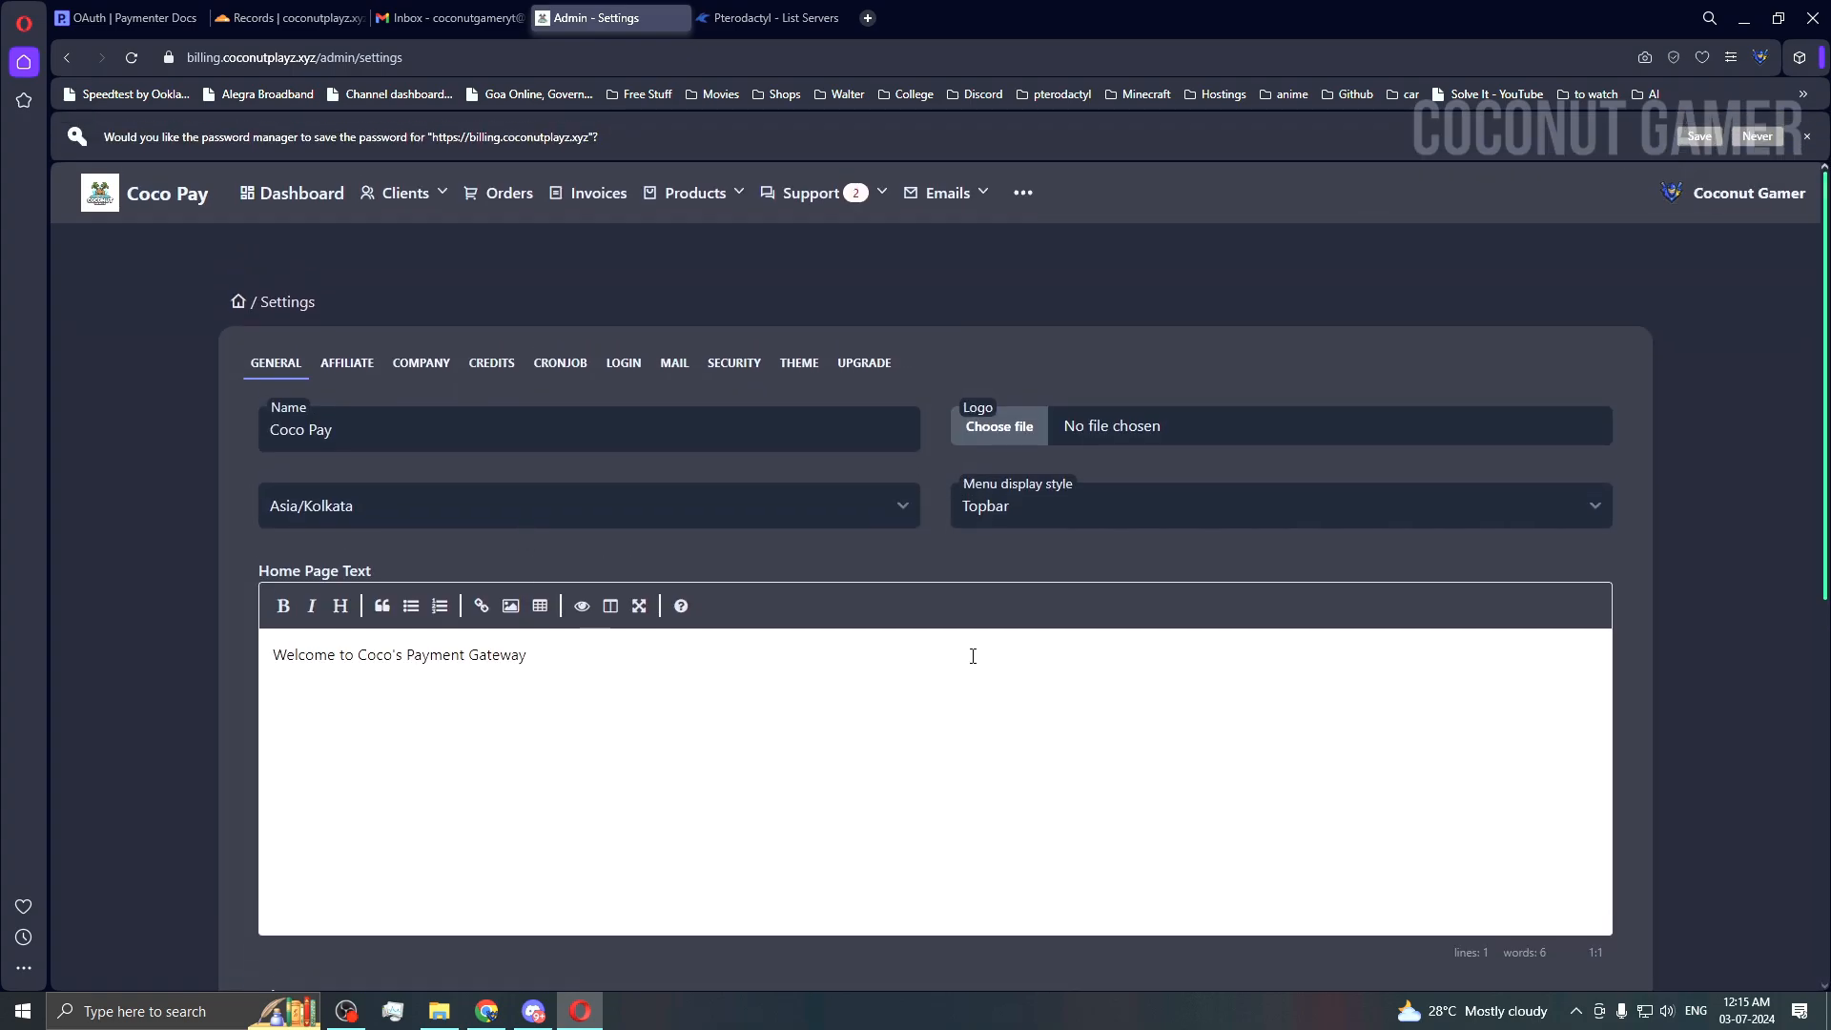
scroll(972, 656, "down", 6)
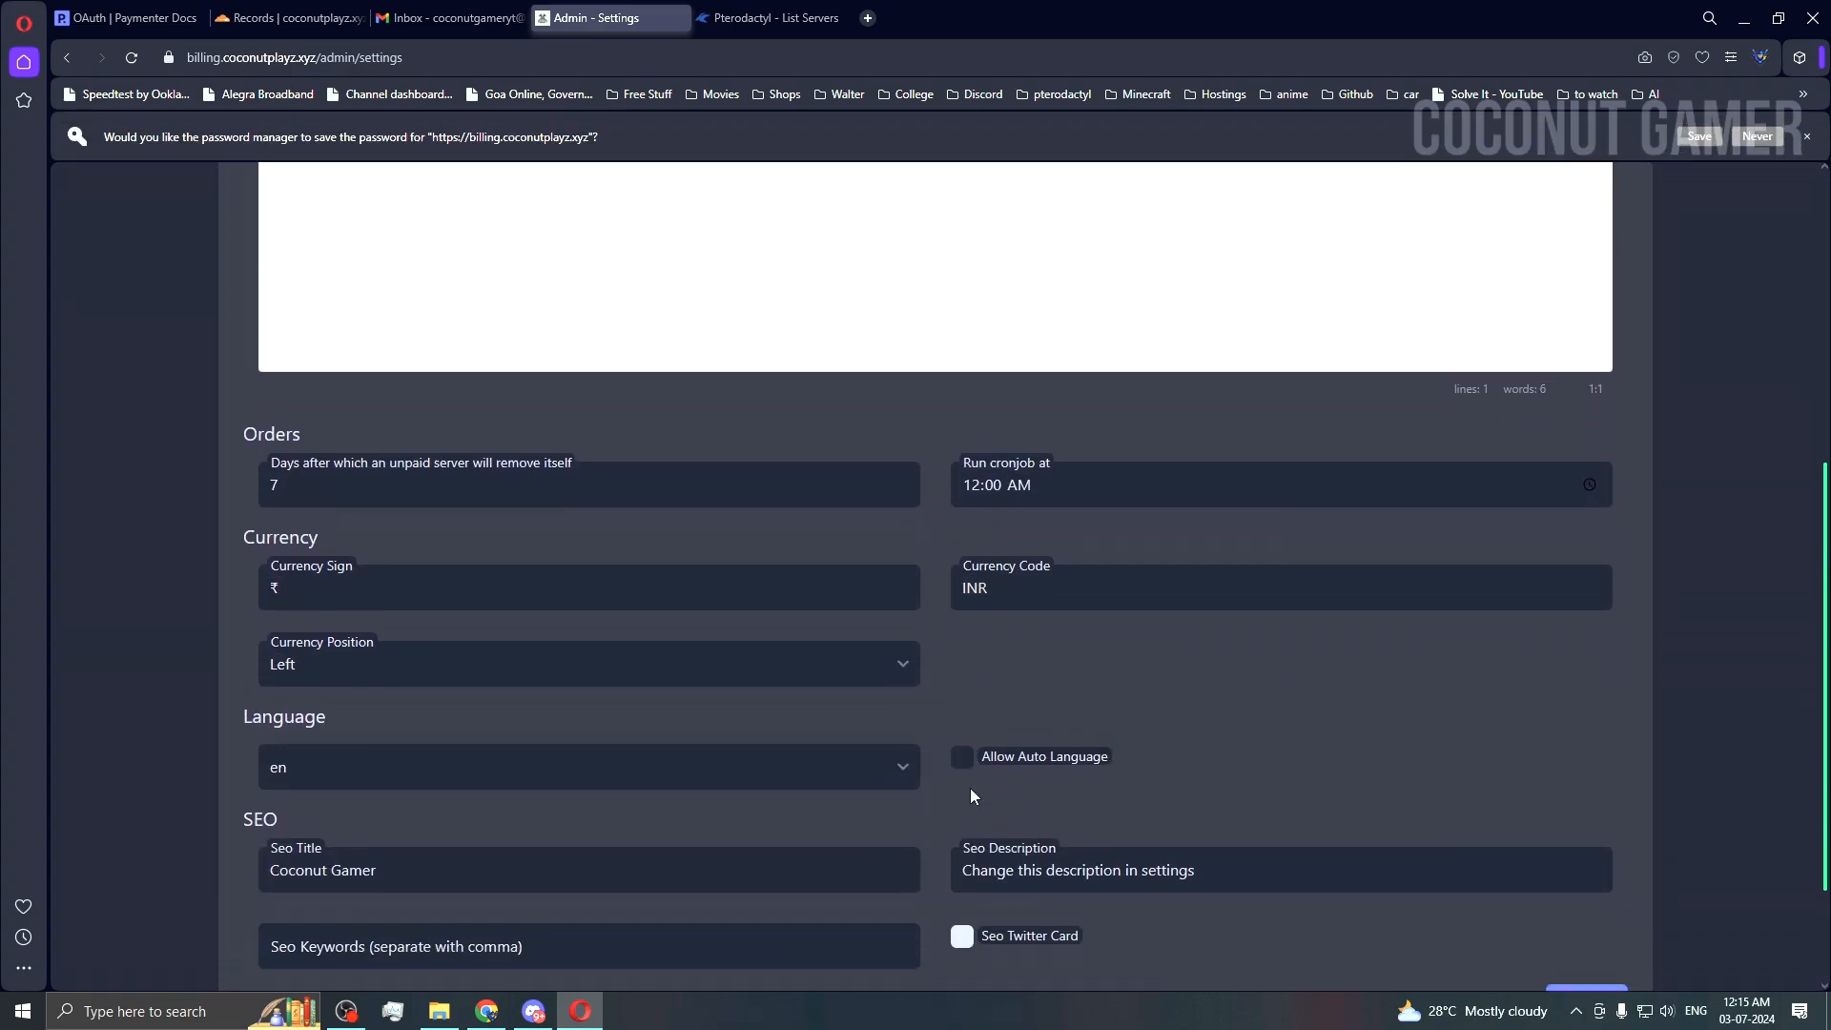
scroll(971, 796, "down", 1)
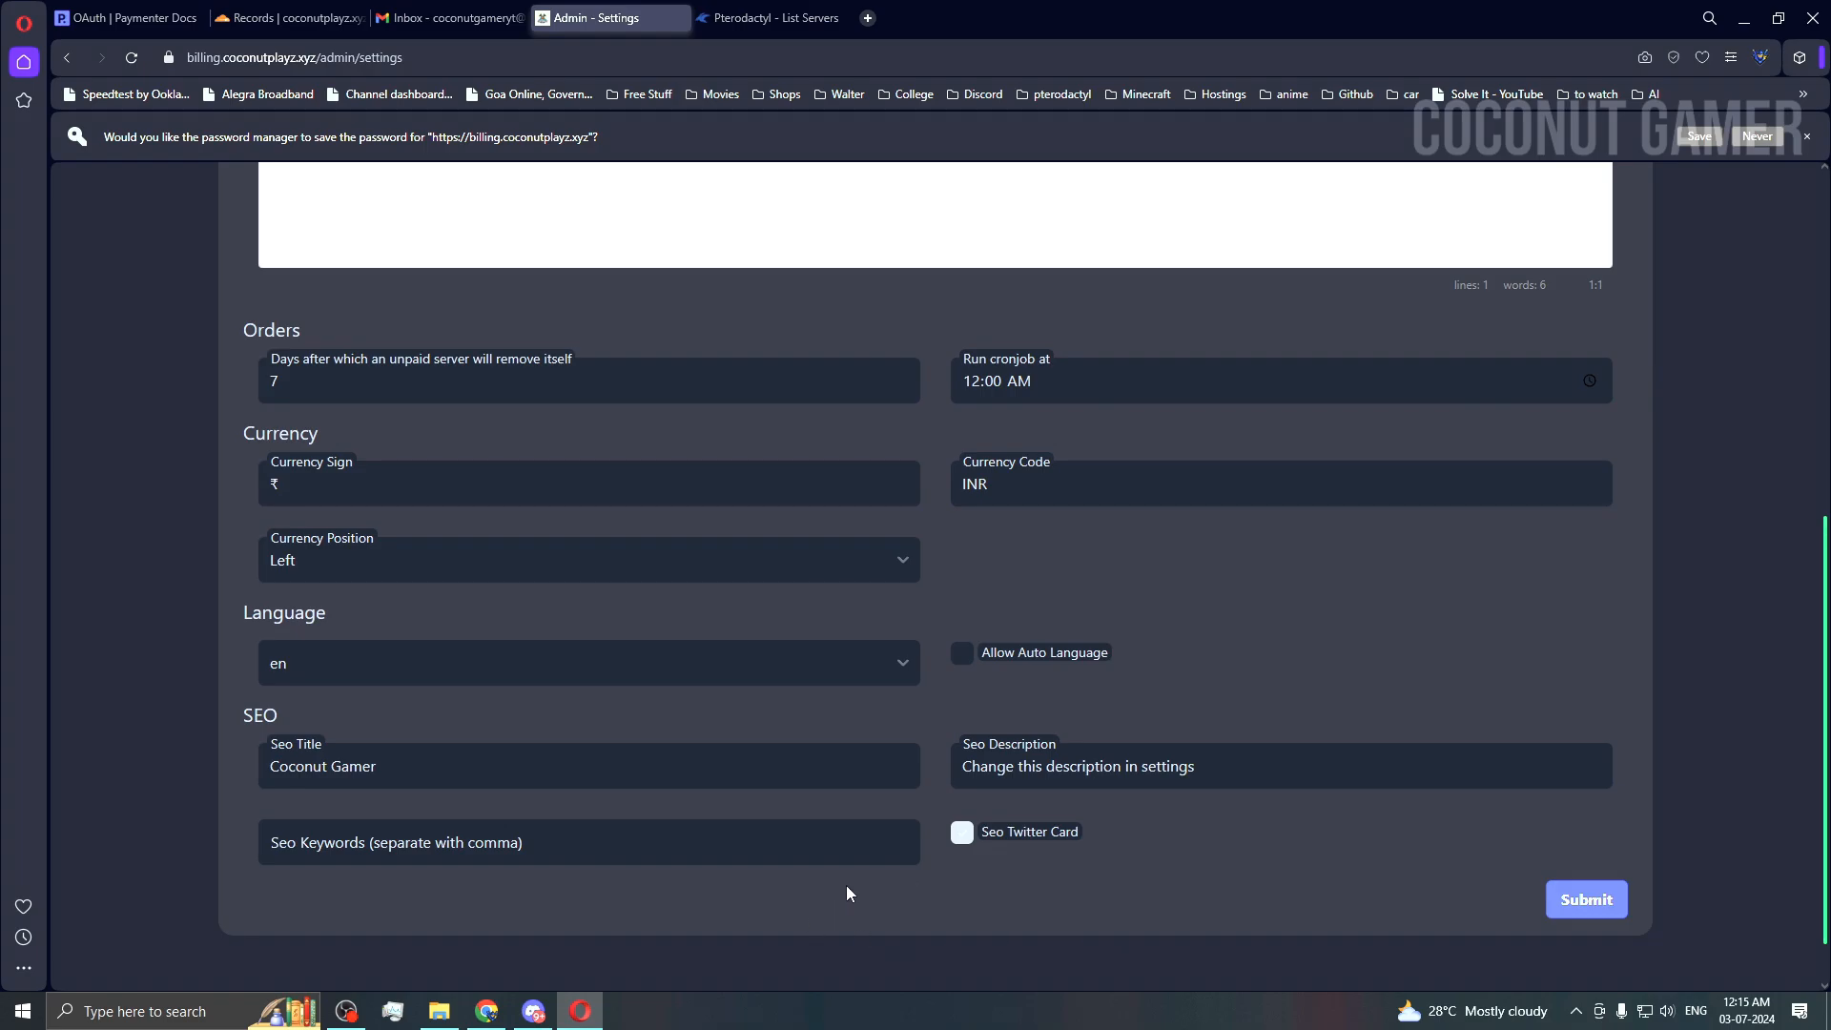
scroll(845, 893, "up", 5)
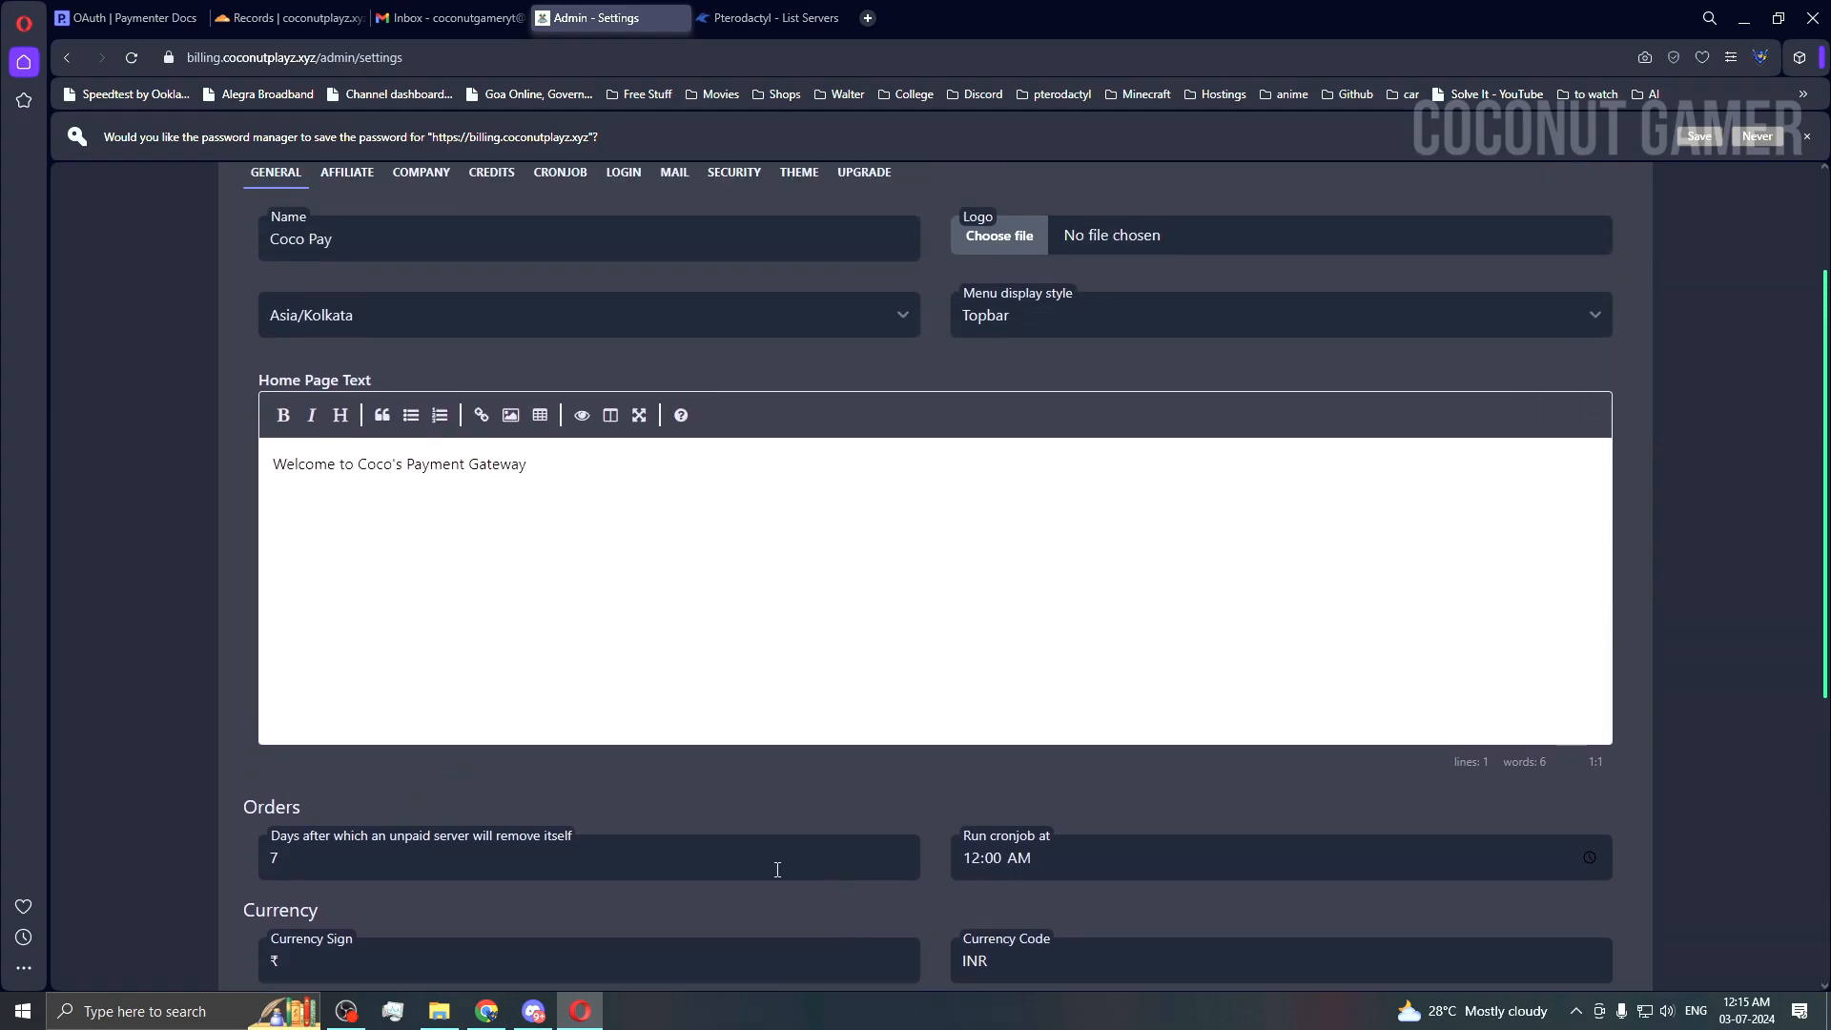
left_click(136, 25)
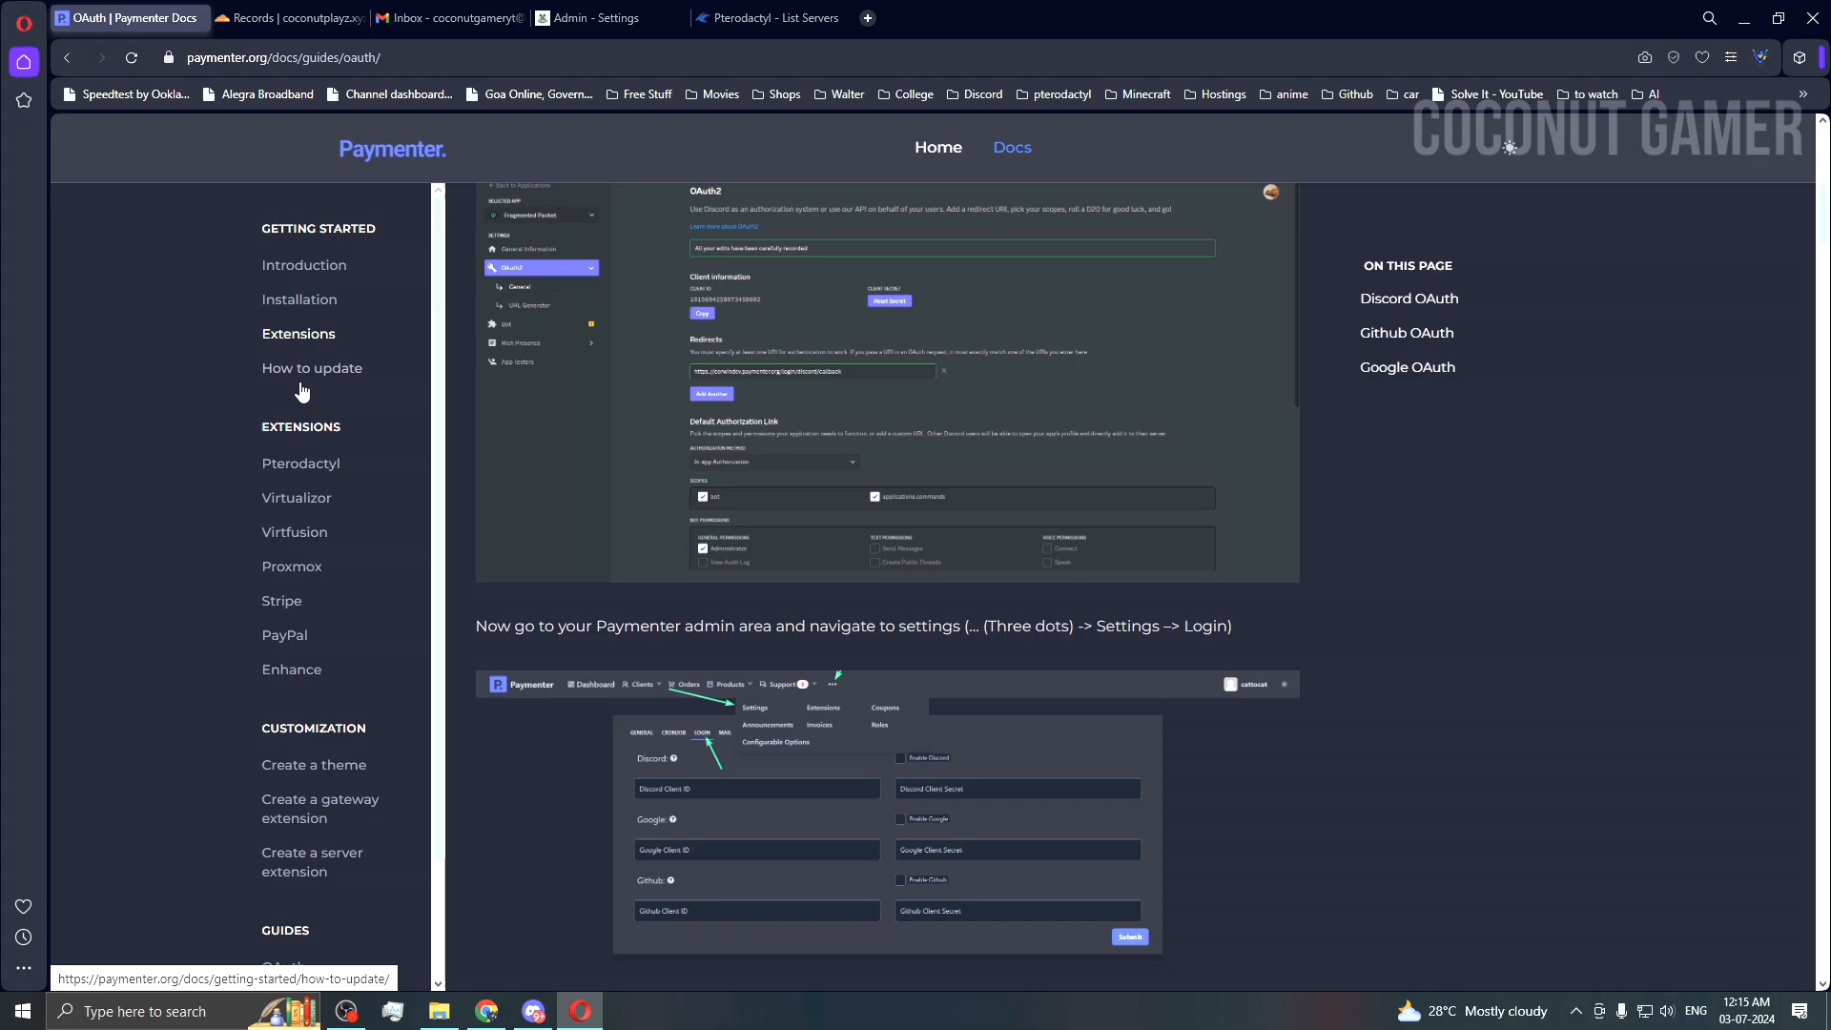
scroll(318, 409, "down", 2)
scroll(319, 409, "up", 4)
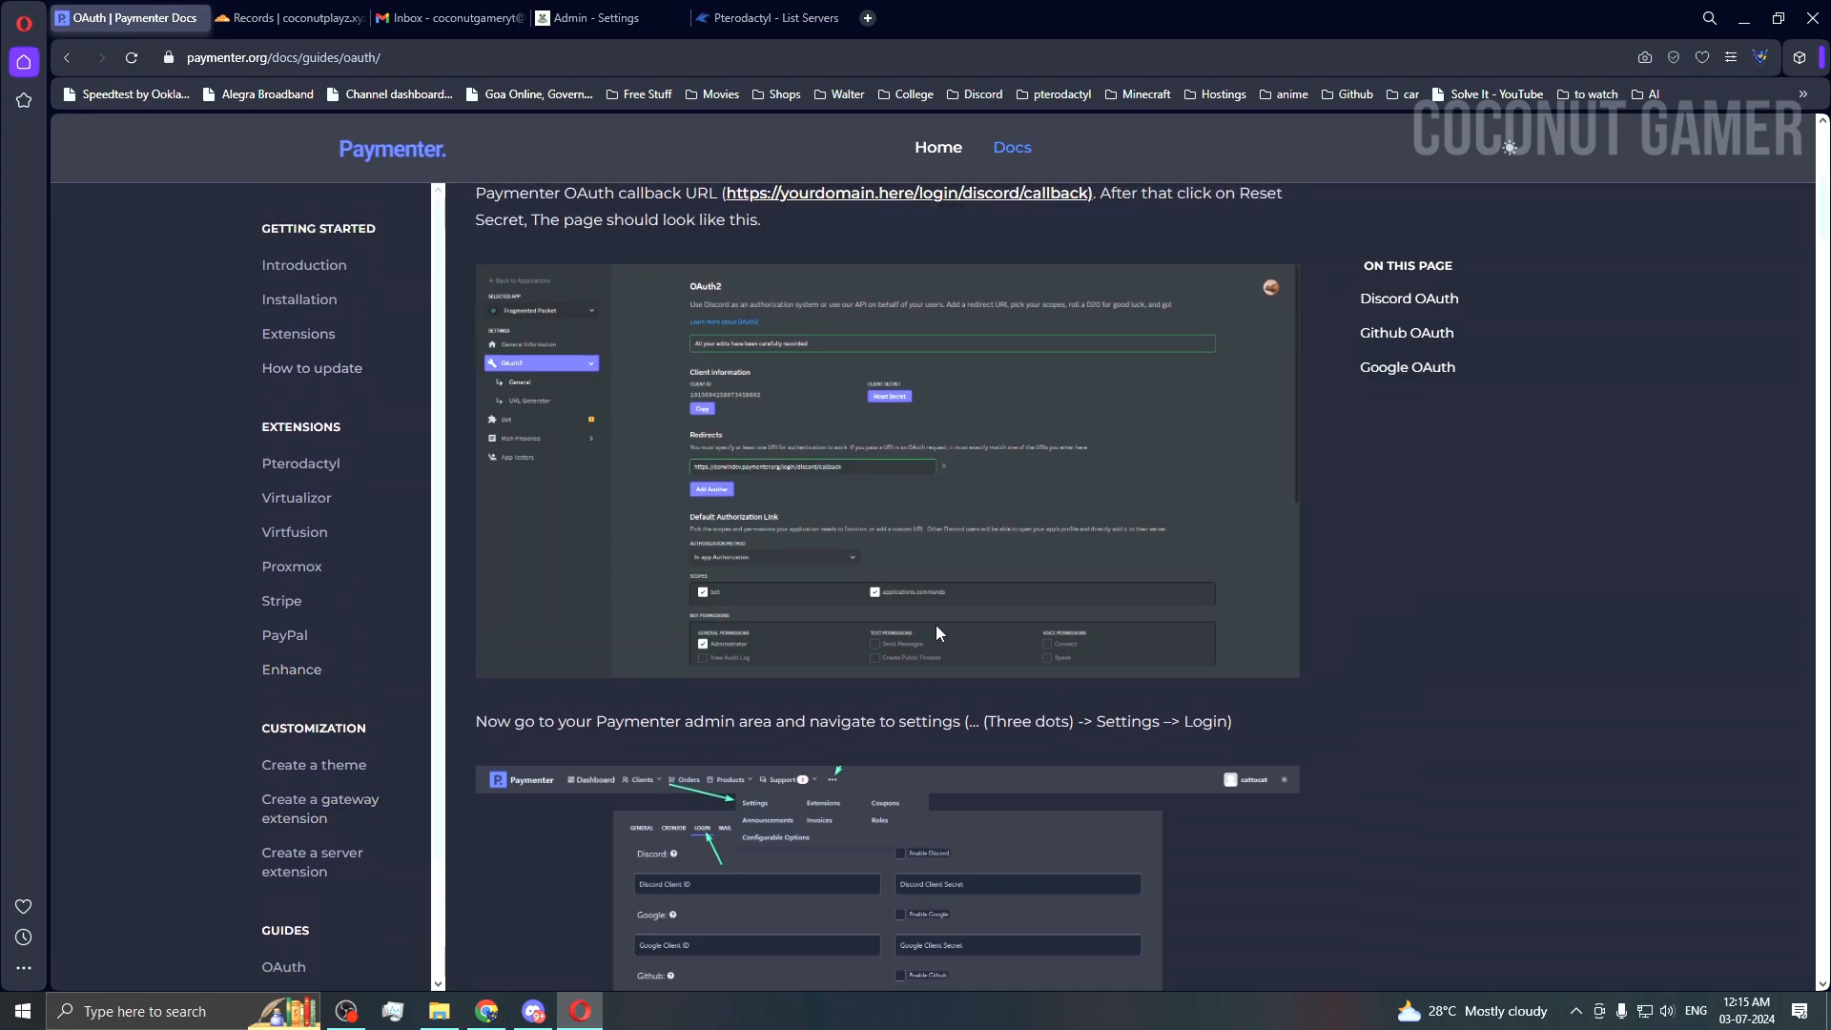
left_click(599, 21)
scroll(776, 572, "up", 2)
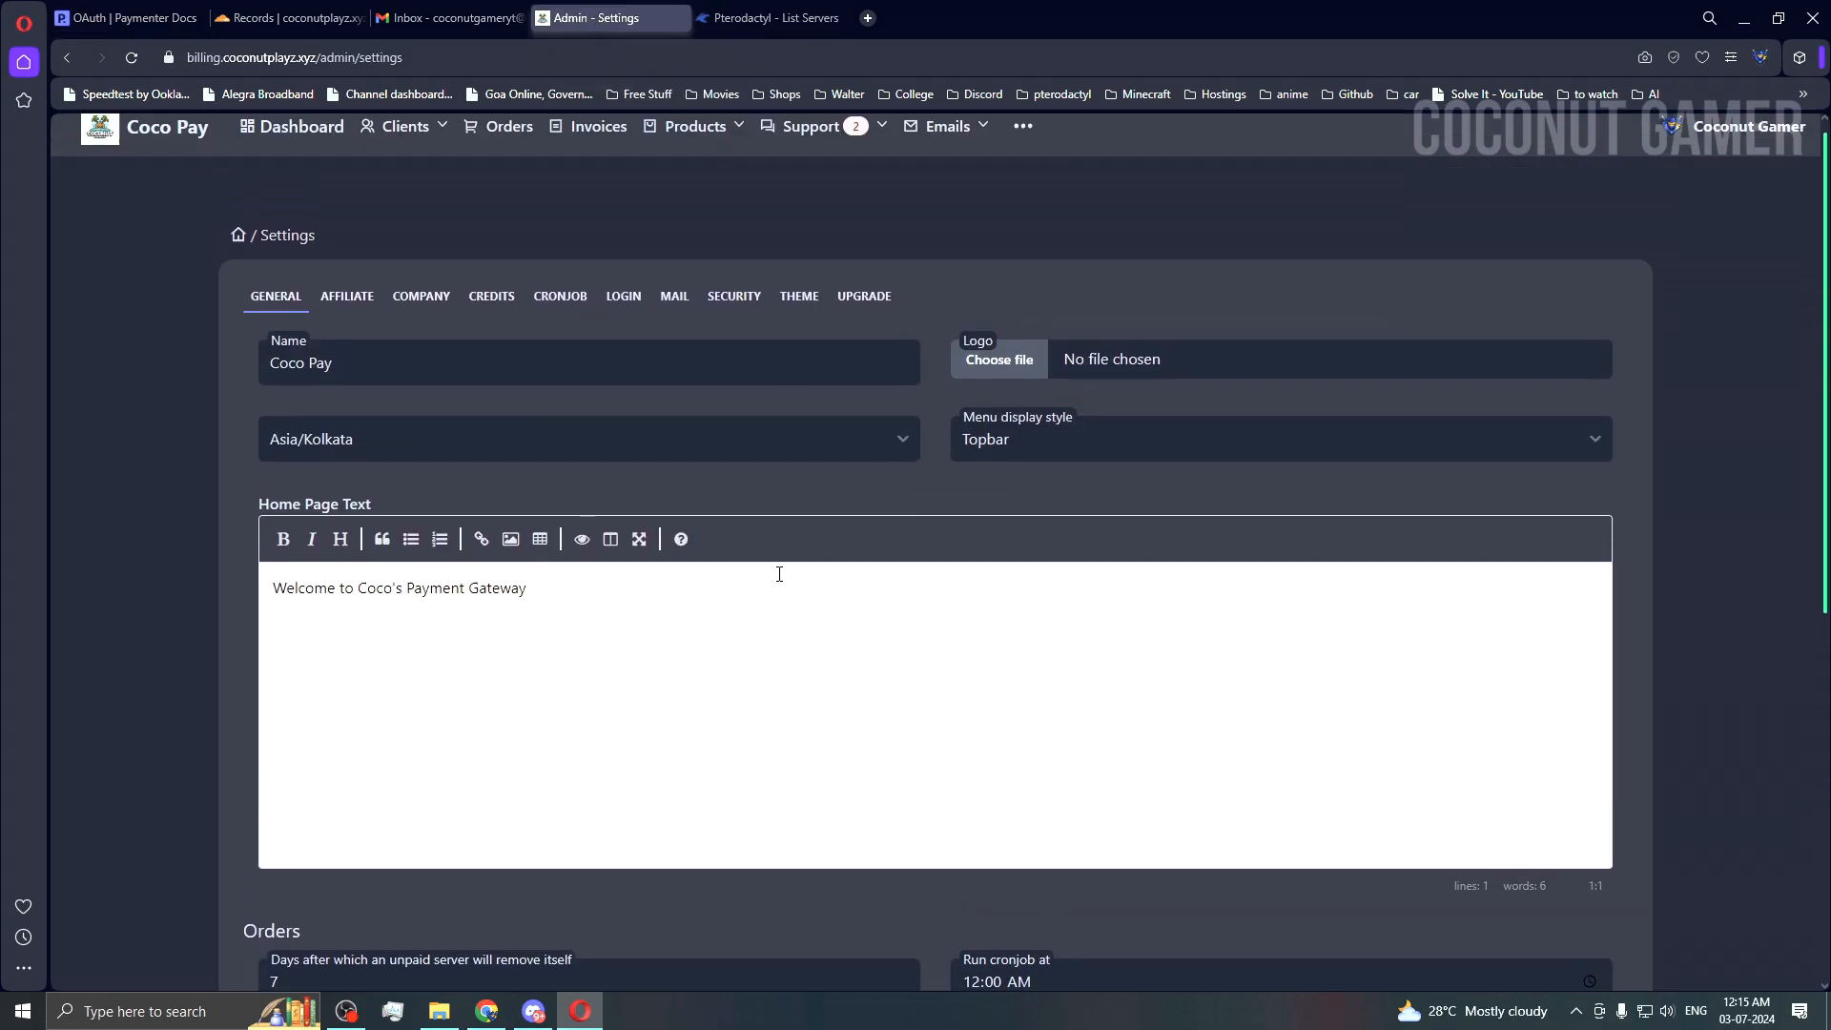
Step: Keep Asia/Kolkata as the timezone and review the Affiliate earning percentage of 5
left_click(391, 461)
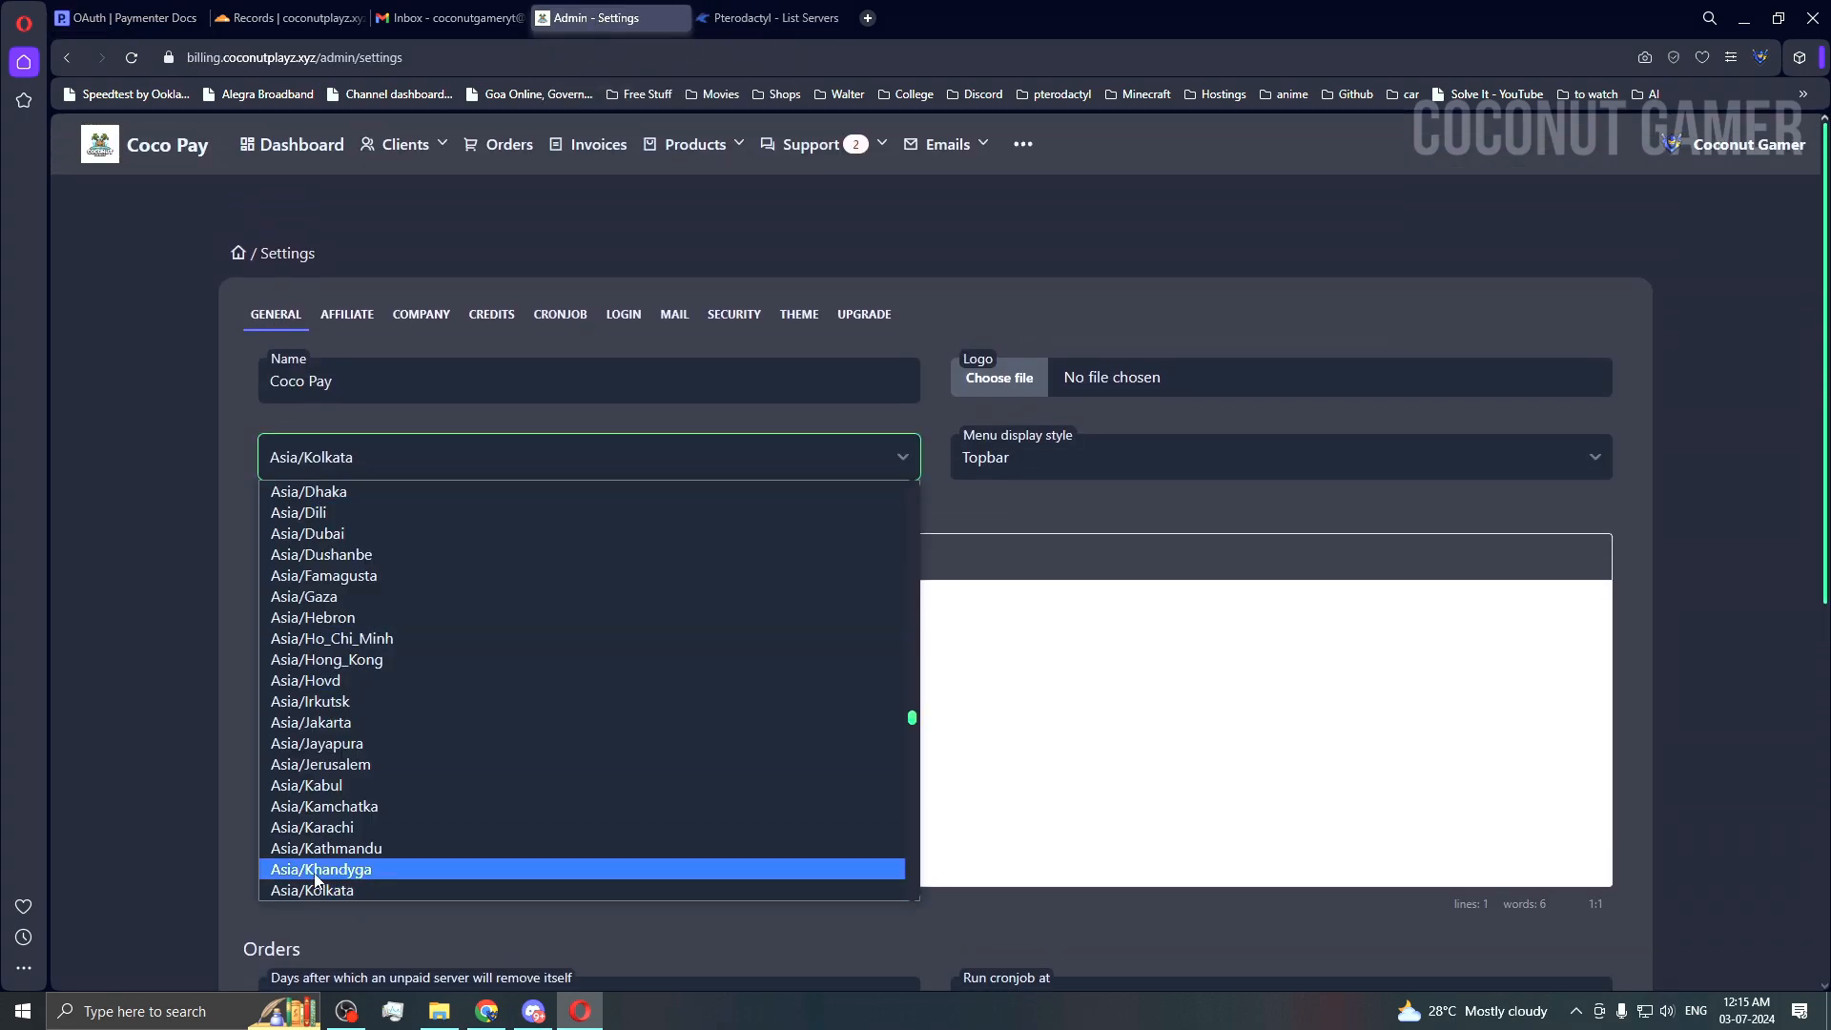
left_click(346, 890)
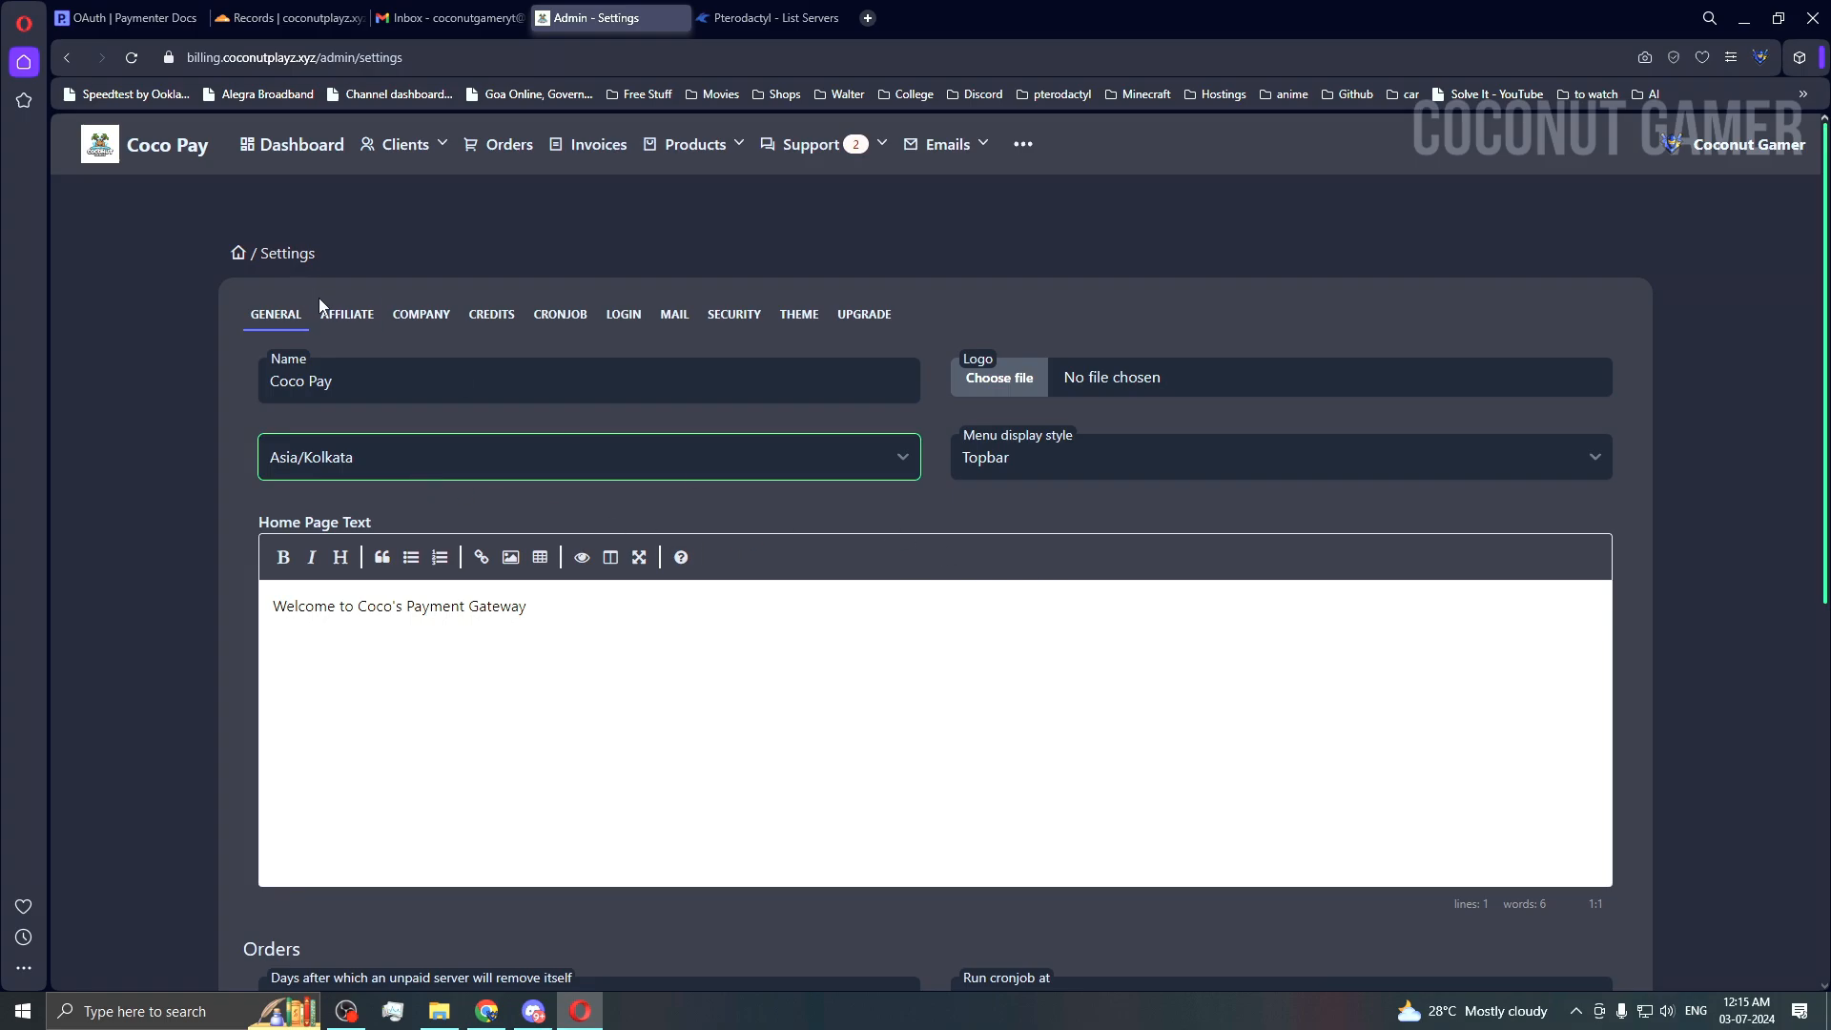
left_click(346, 317)
left_click_drag(314, 430, 227, 438)
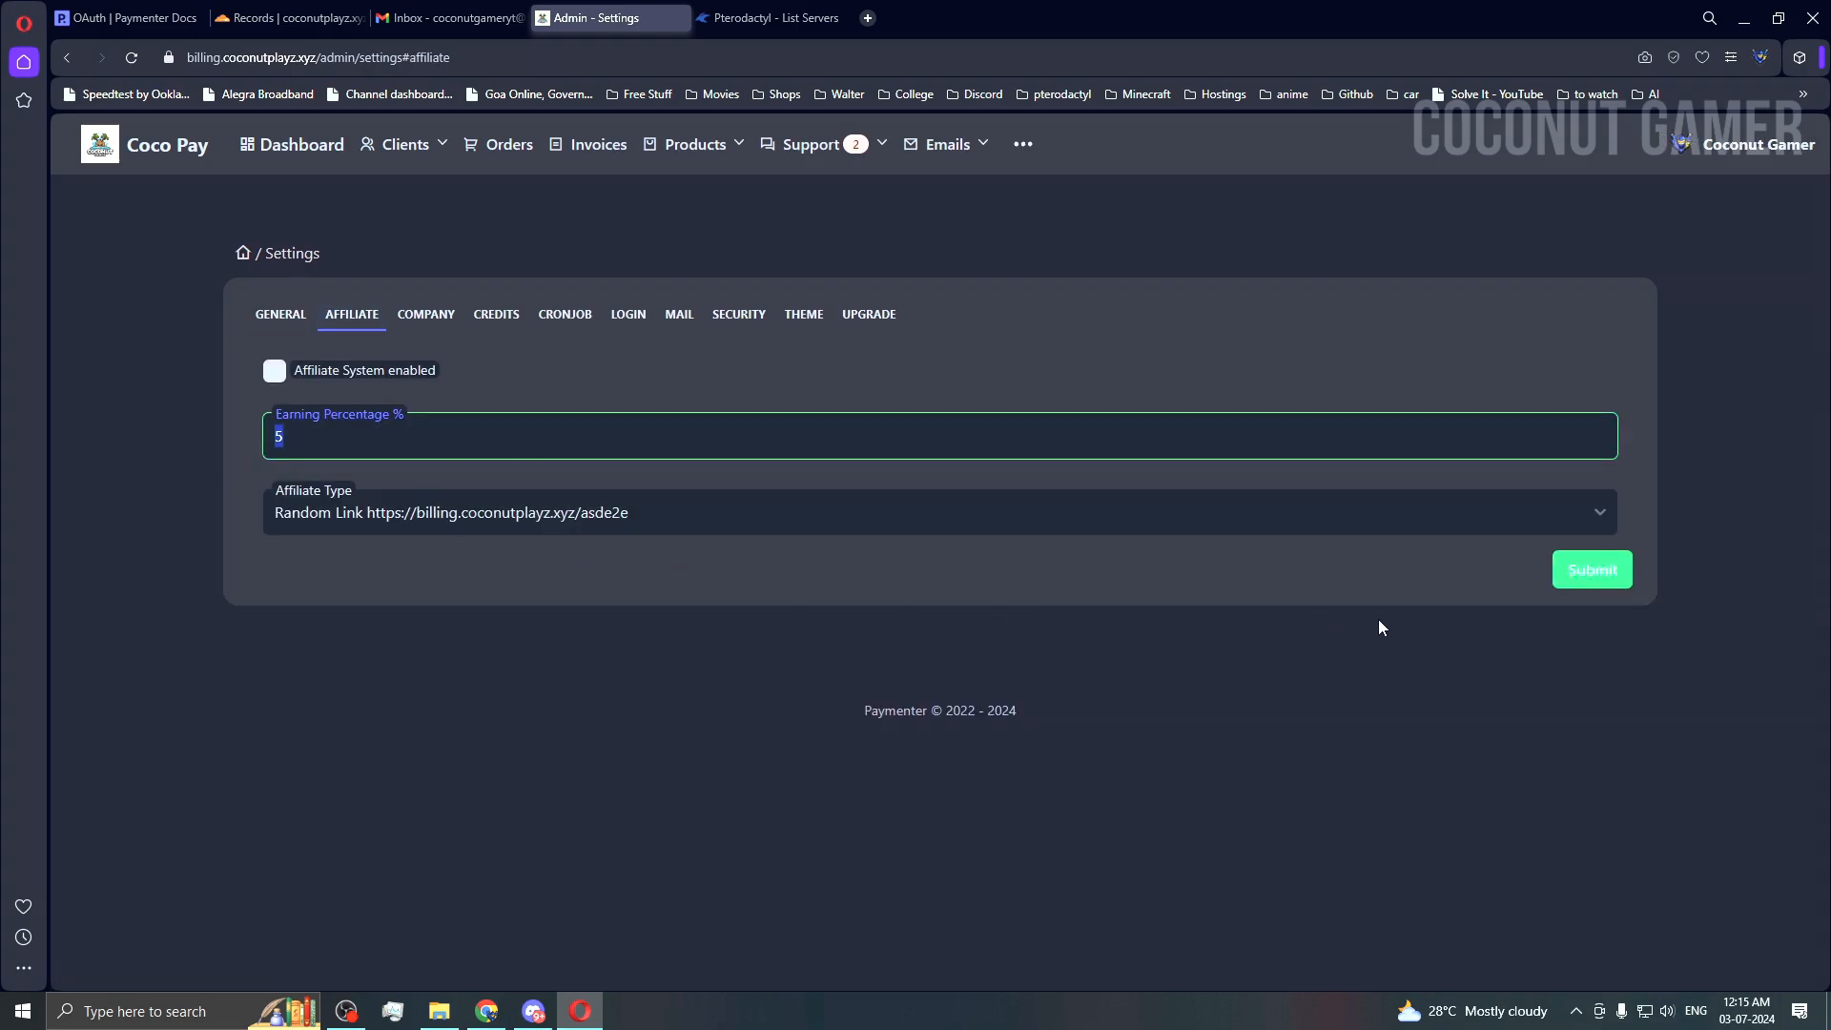
Step: Review the Company and Credits settings (minimum deposit 5), then the Cronjob last-run time
left_click(425, 315)
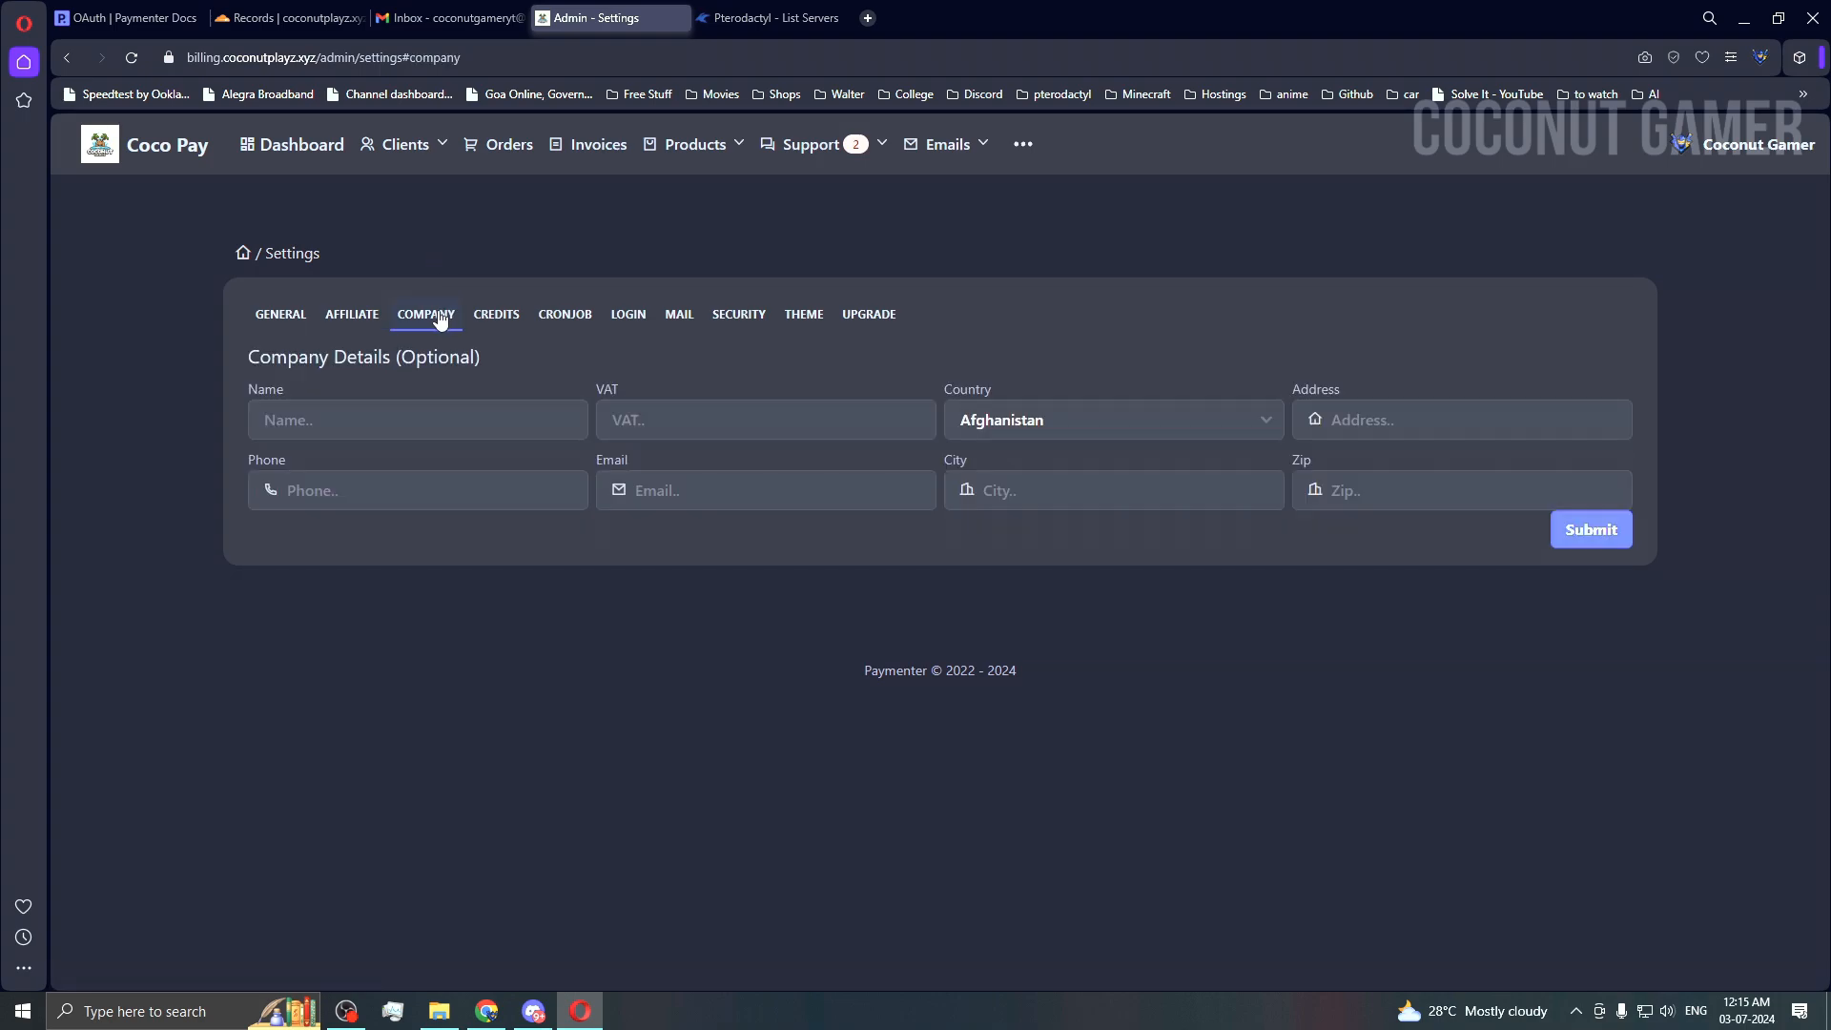
left_click(422, 411)
left_click(496, 315)
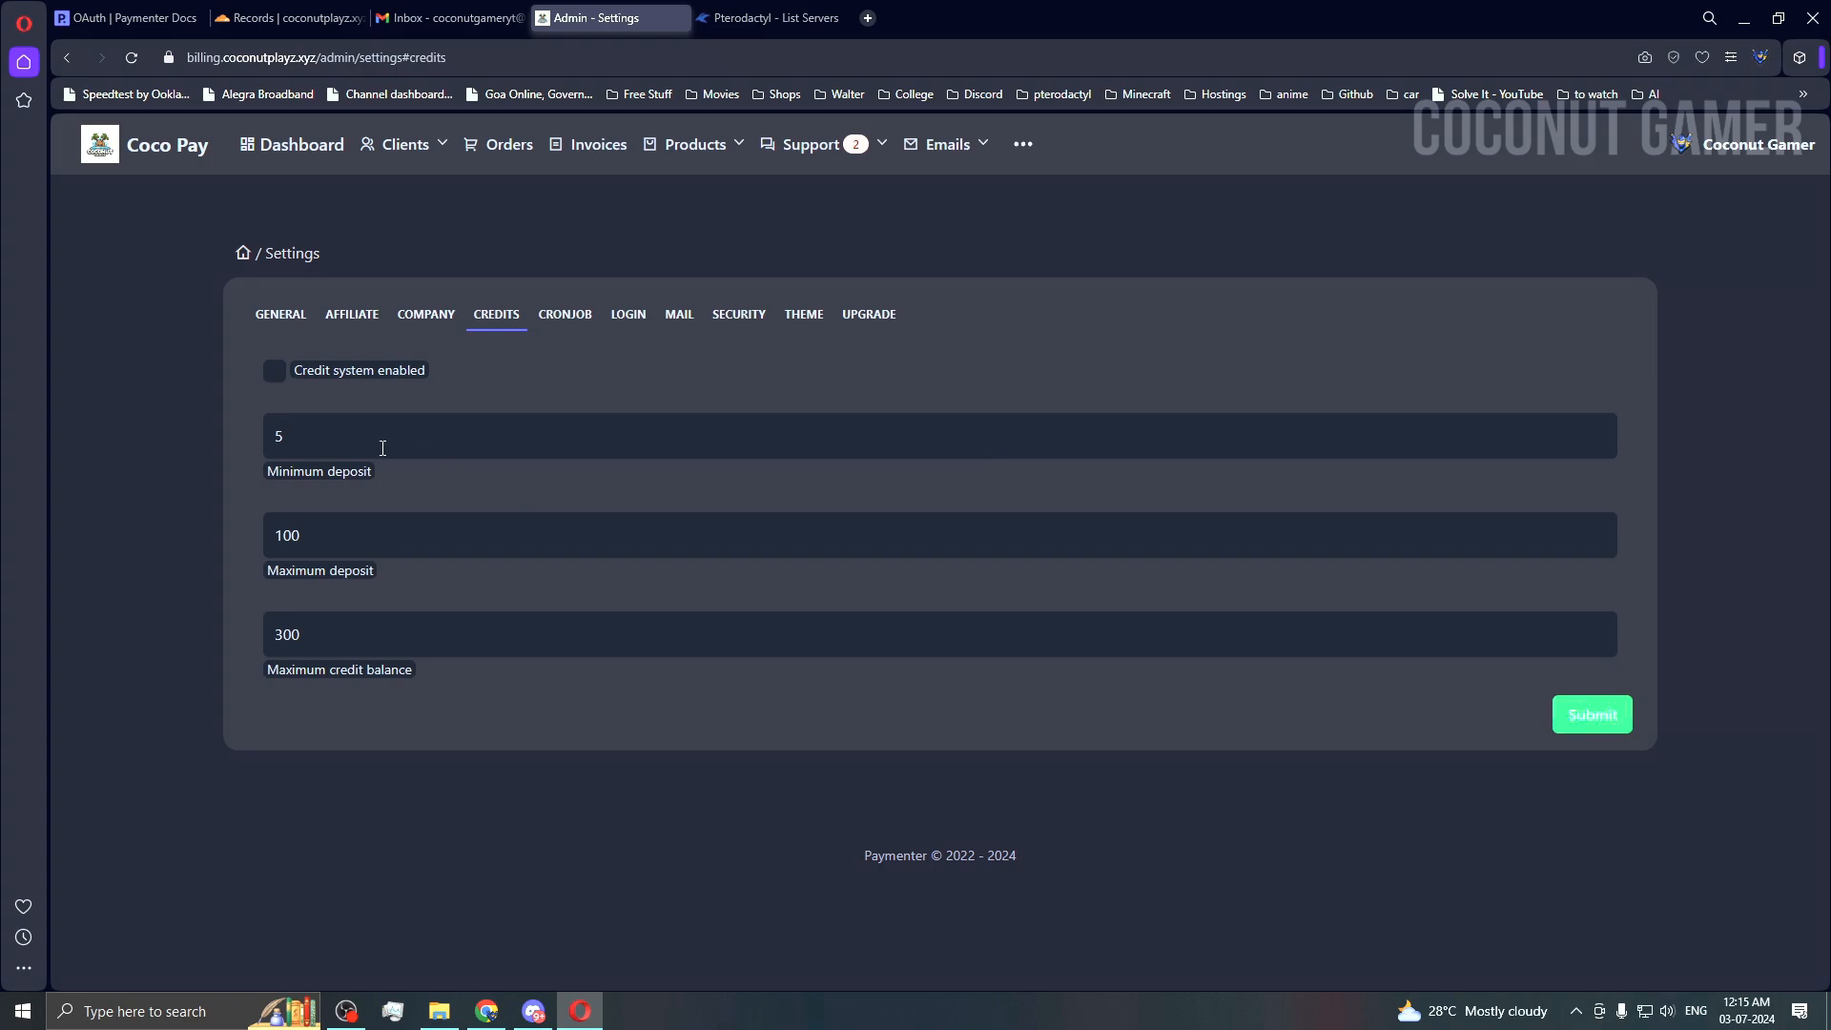
left_click_drag(383, 448, 225, 470)
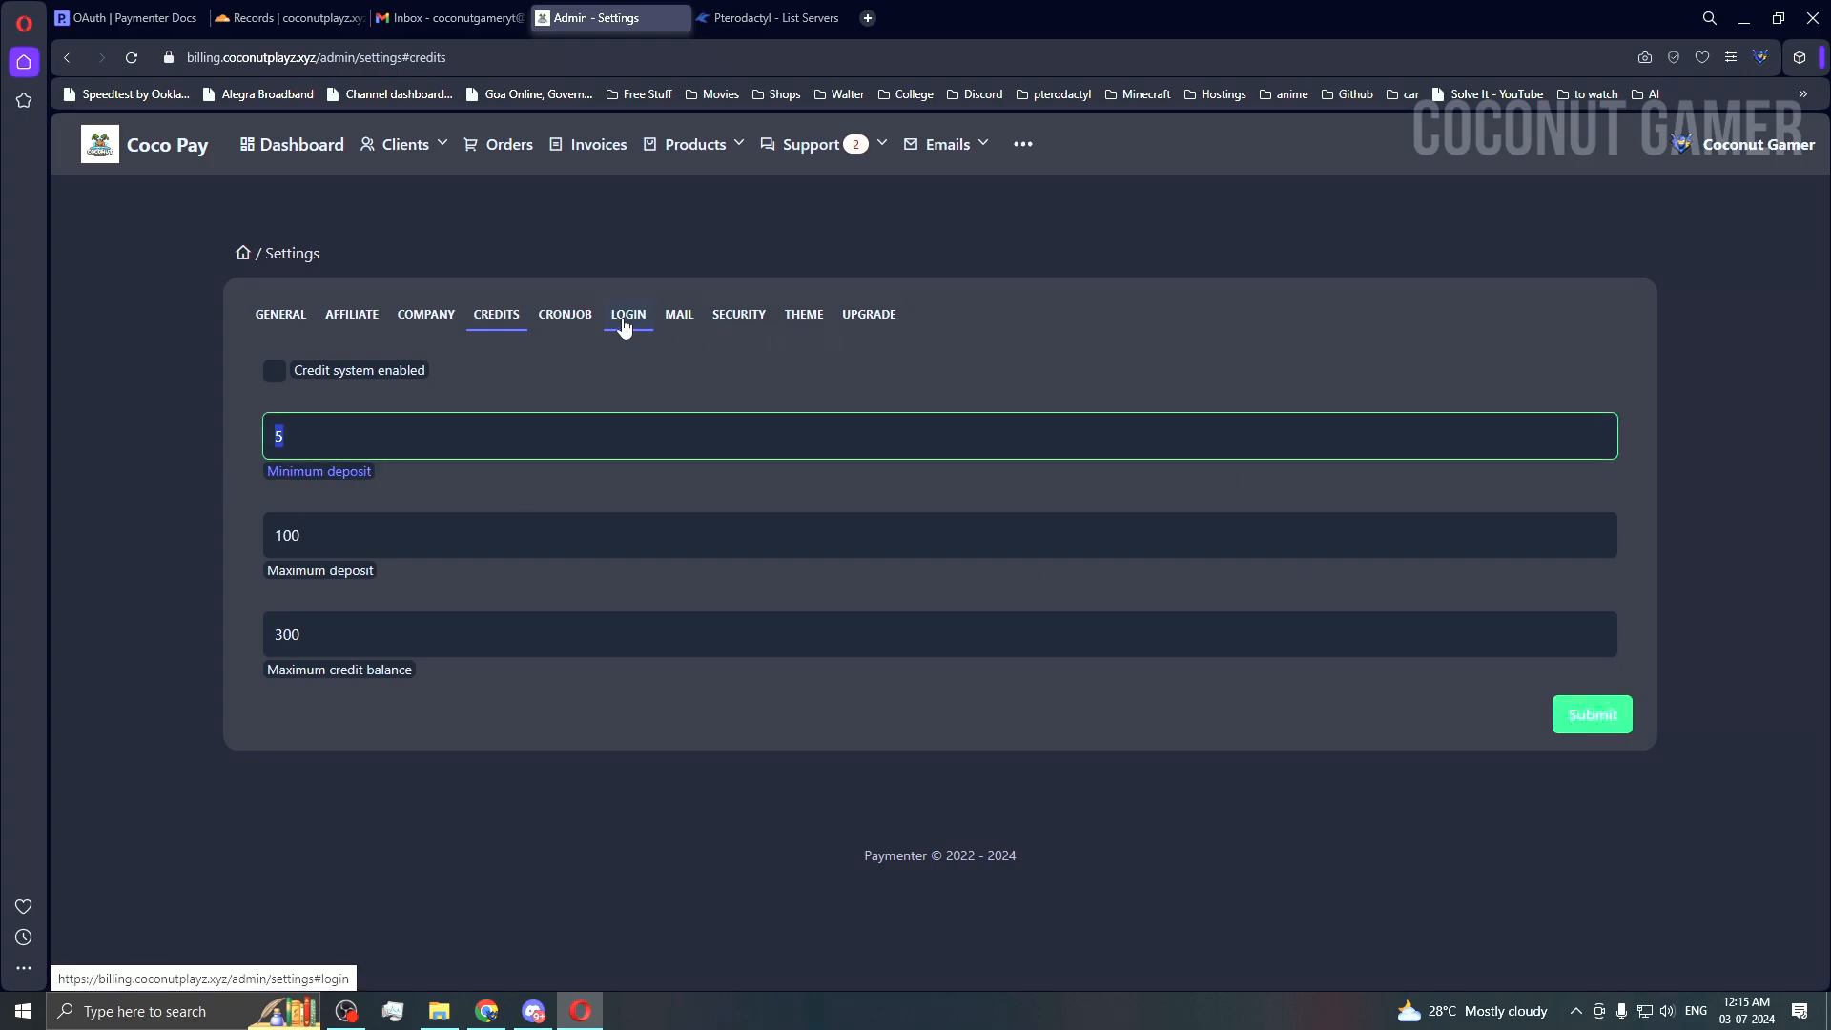
left_click(566, 315)
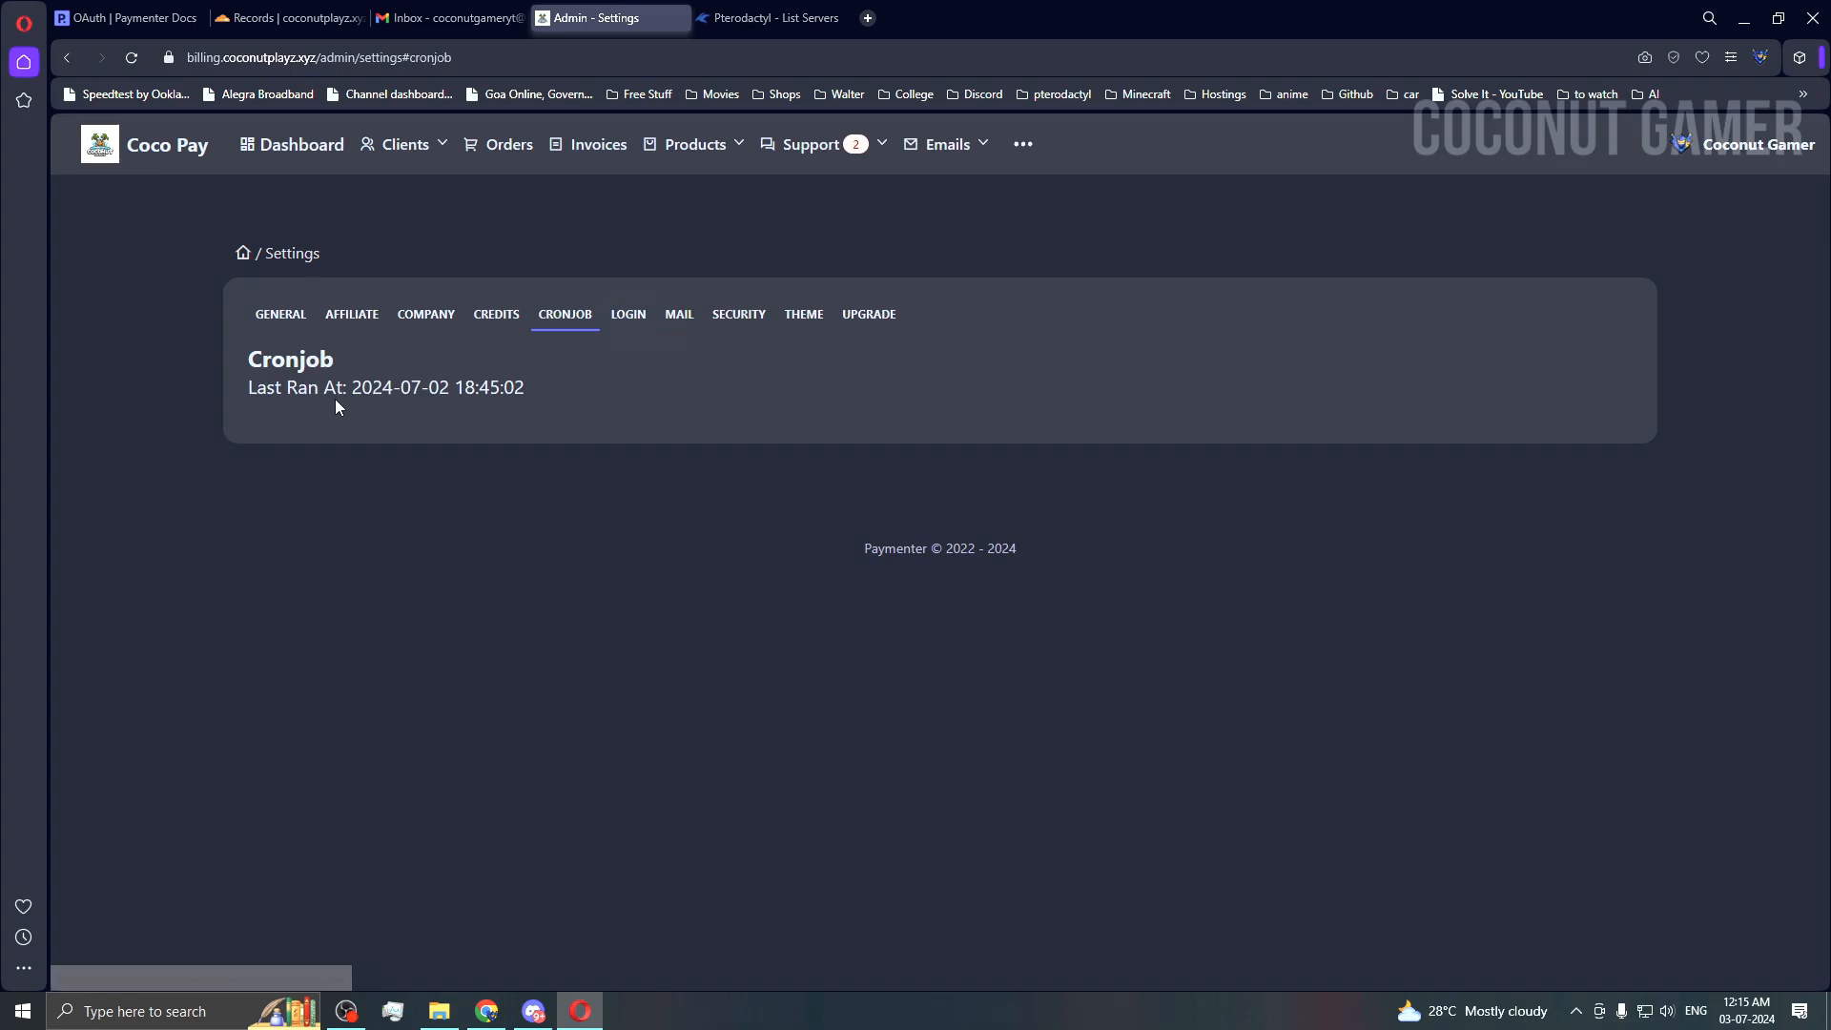
Step: Review the Discord, Google and GitHub login options, including Google's redirect URL
left_click(634, 317)
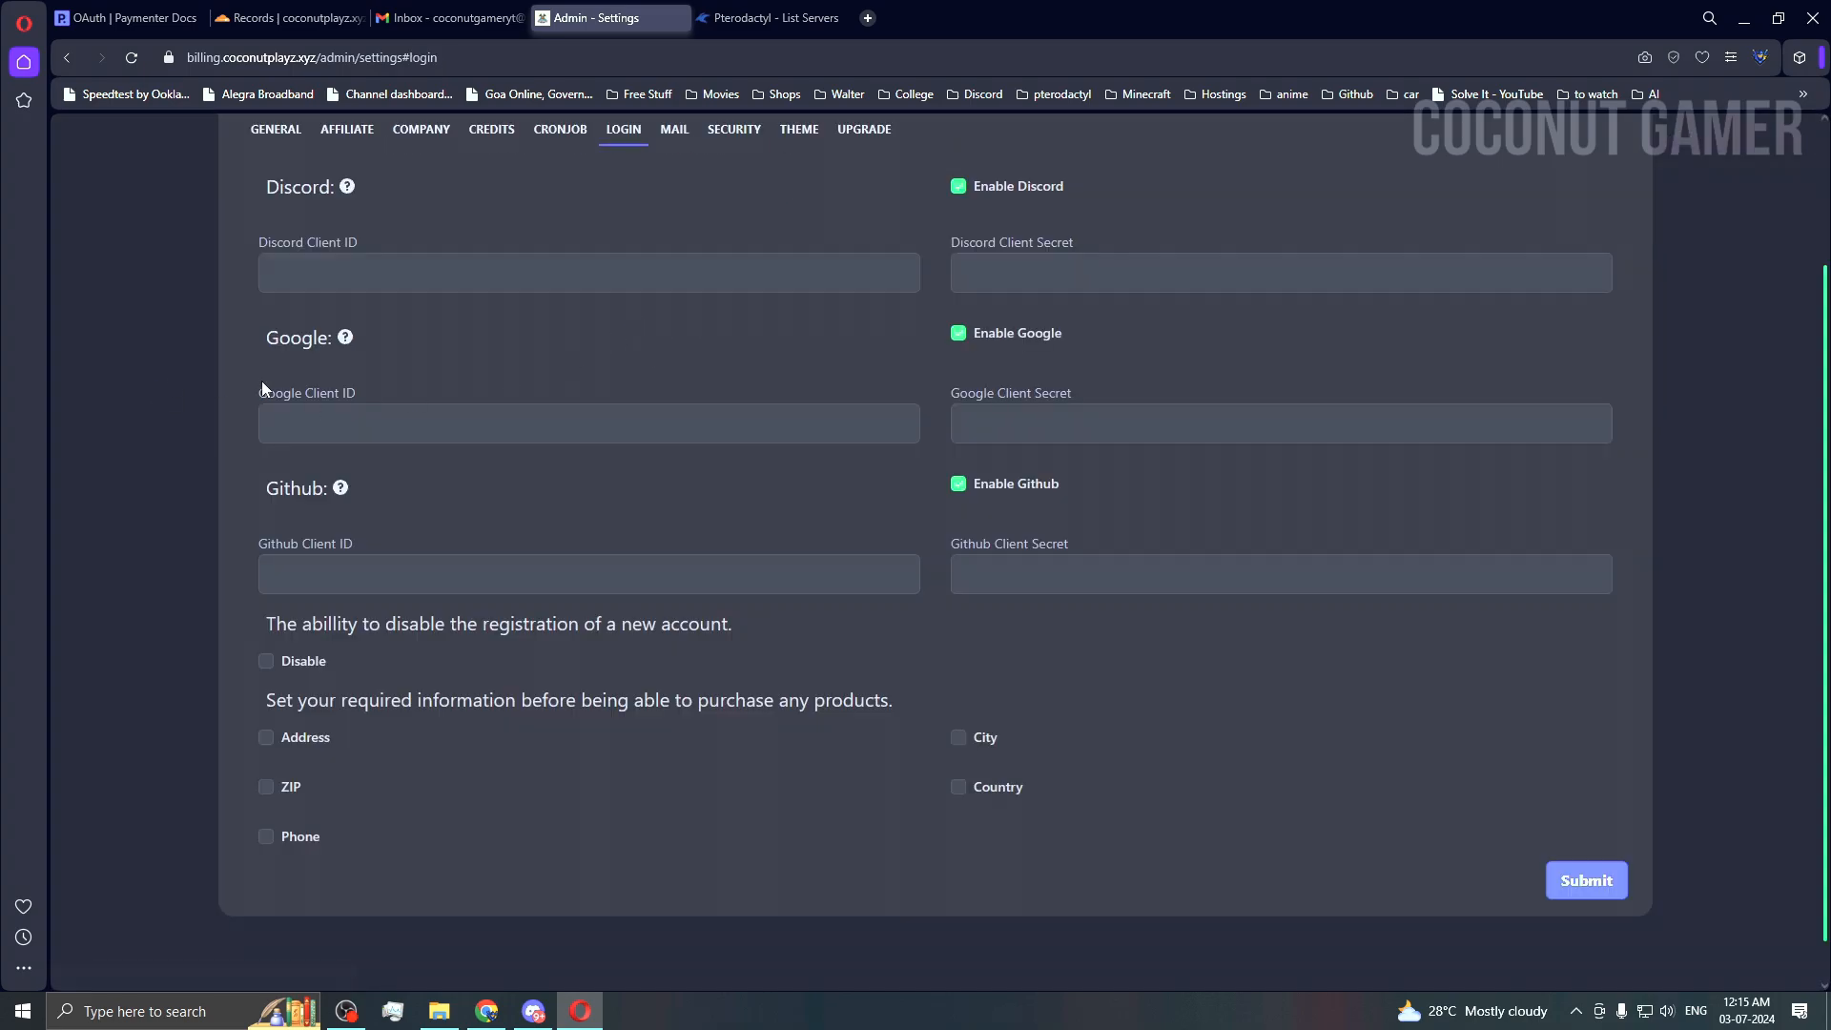
scroll(746, 498, "up", 2)
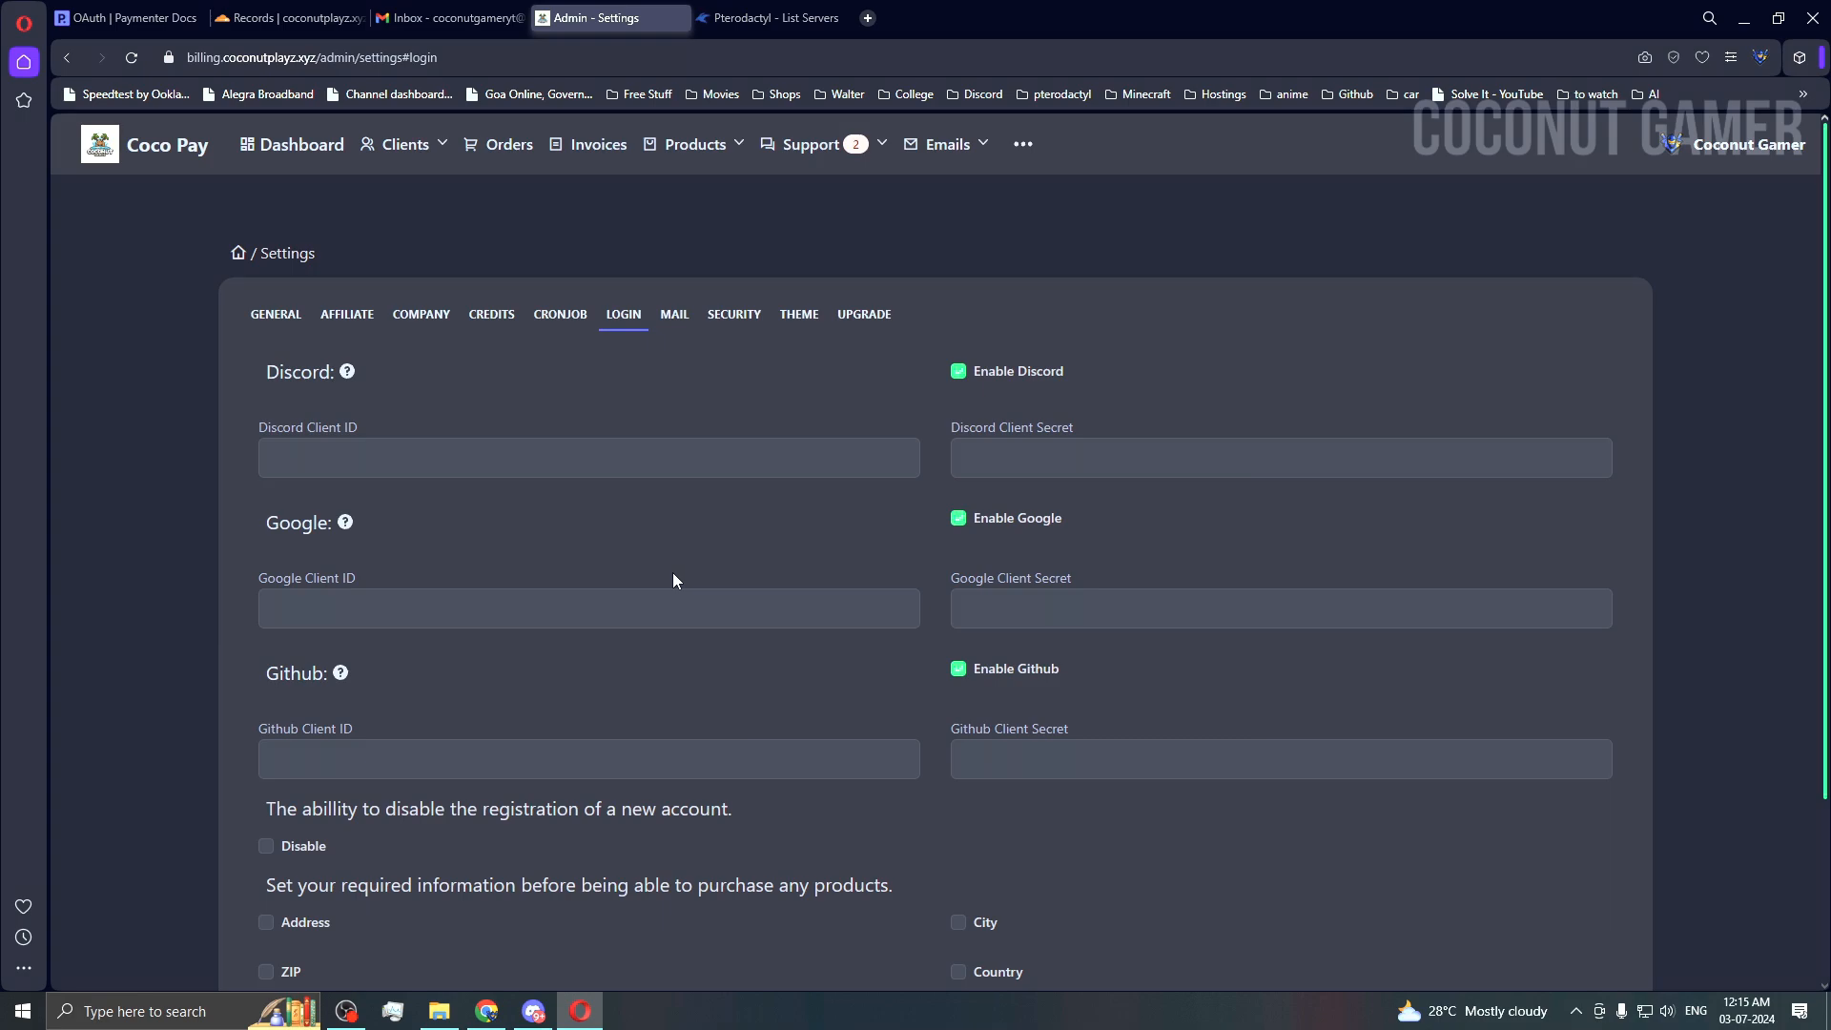
scroll(523, 540, "down", 1)
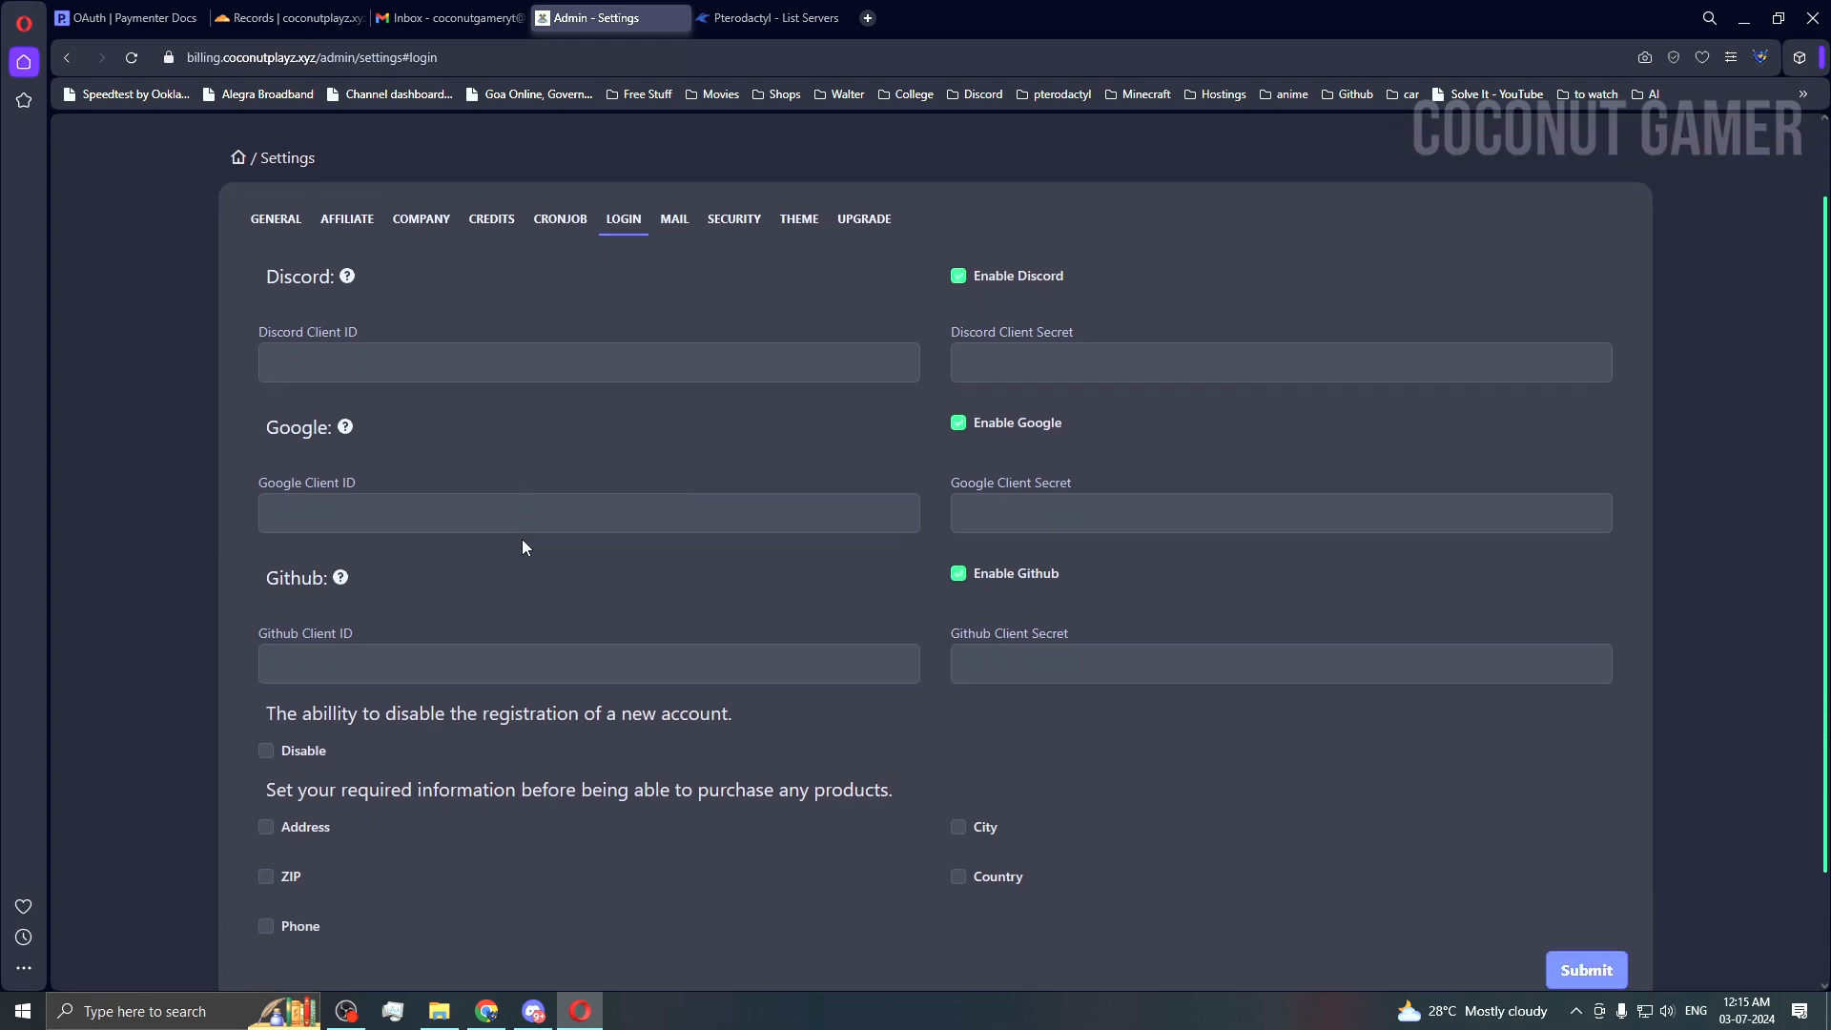
mouse_move(349, 437)
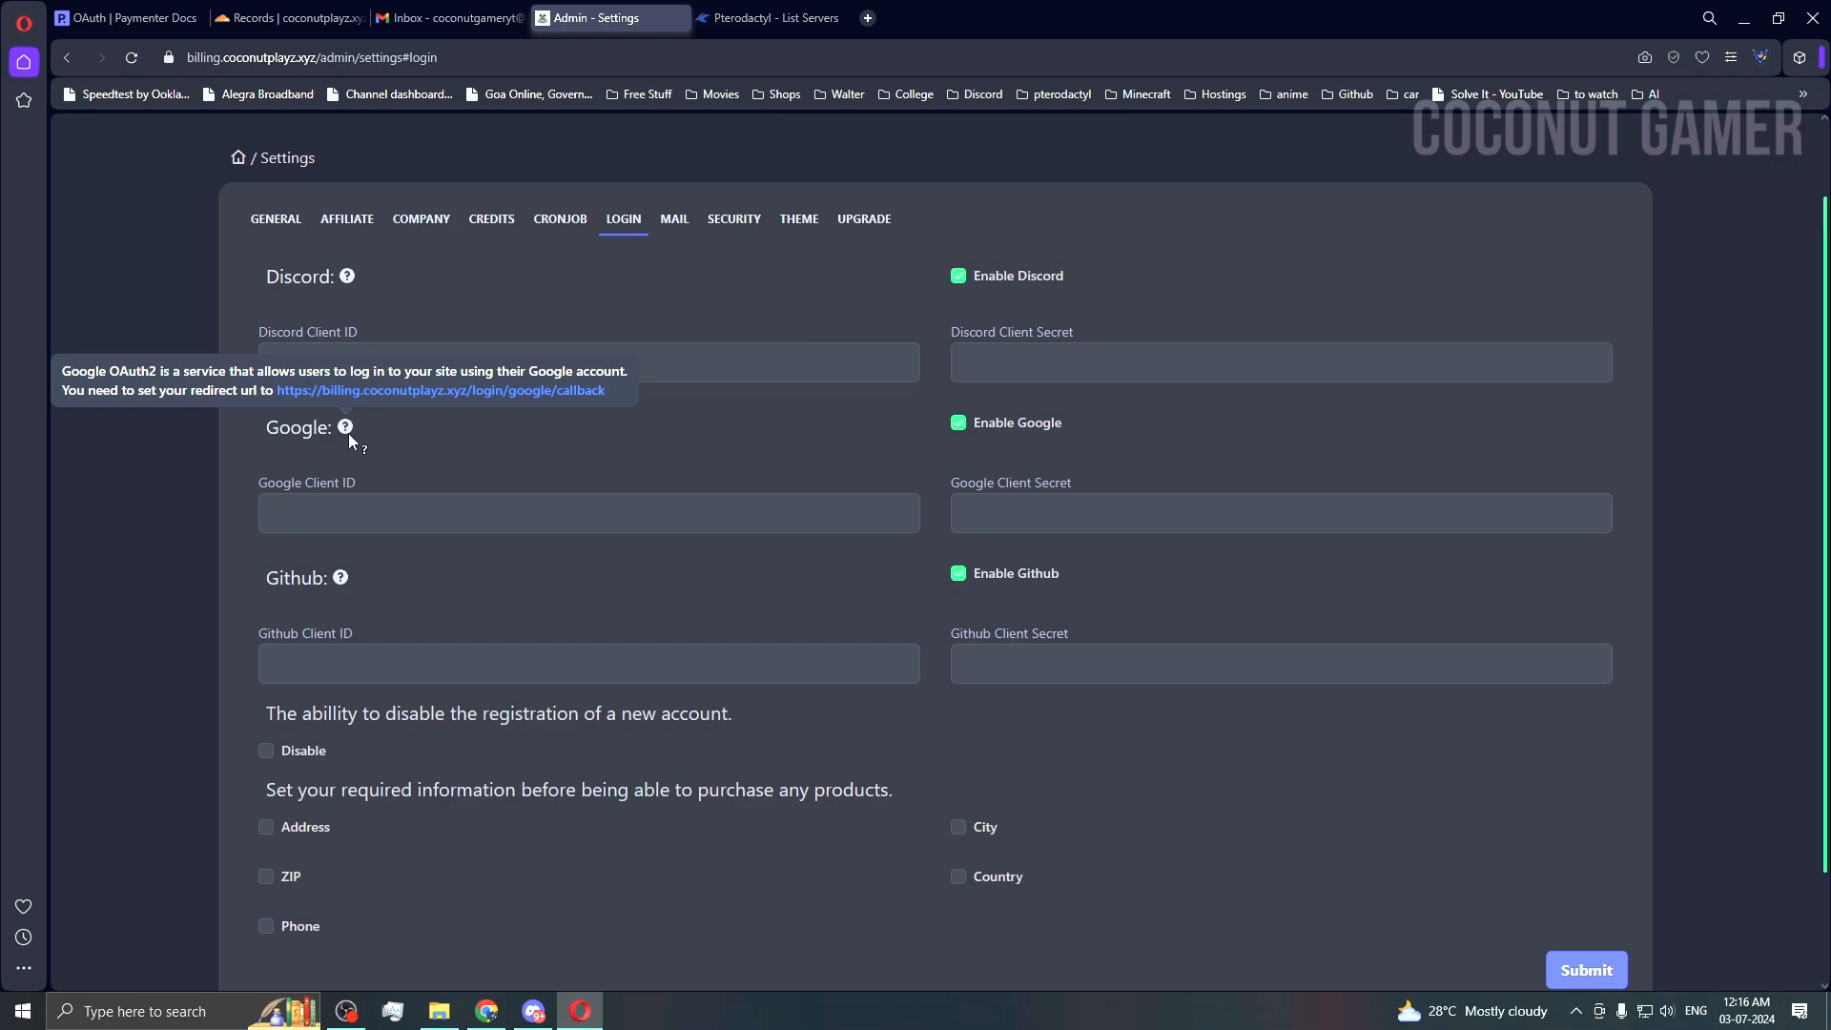
left_click(674, 218)
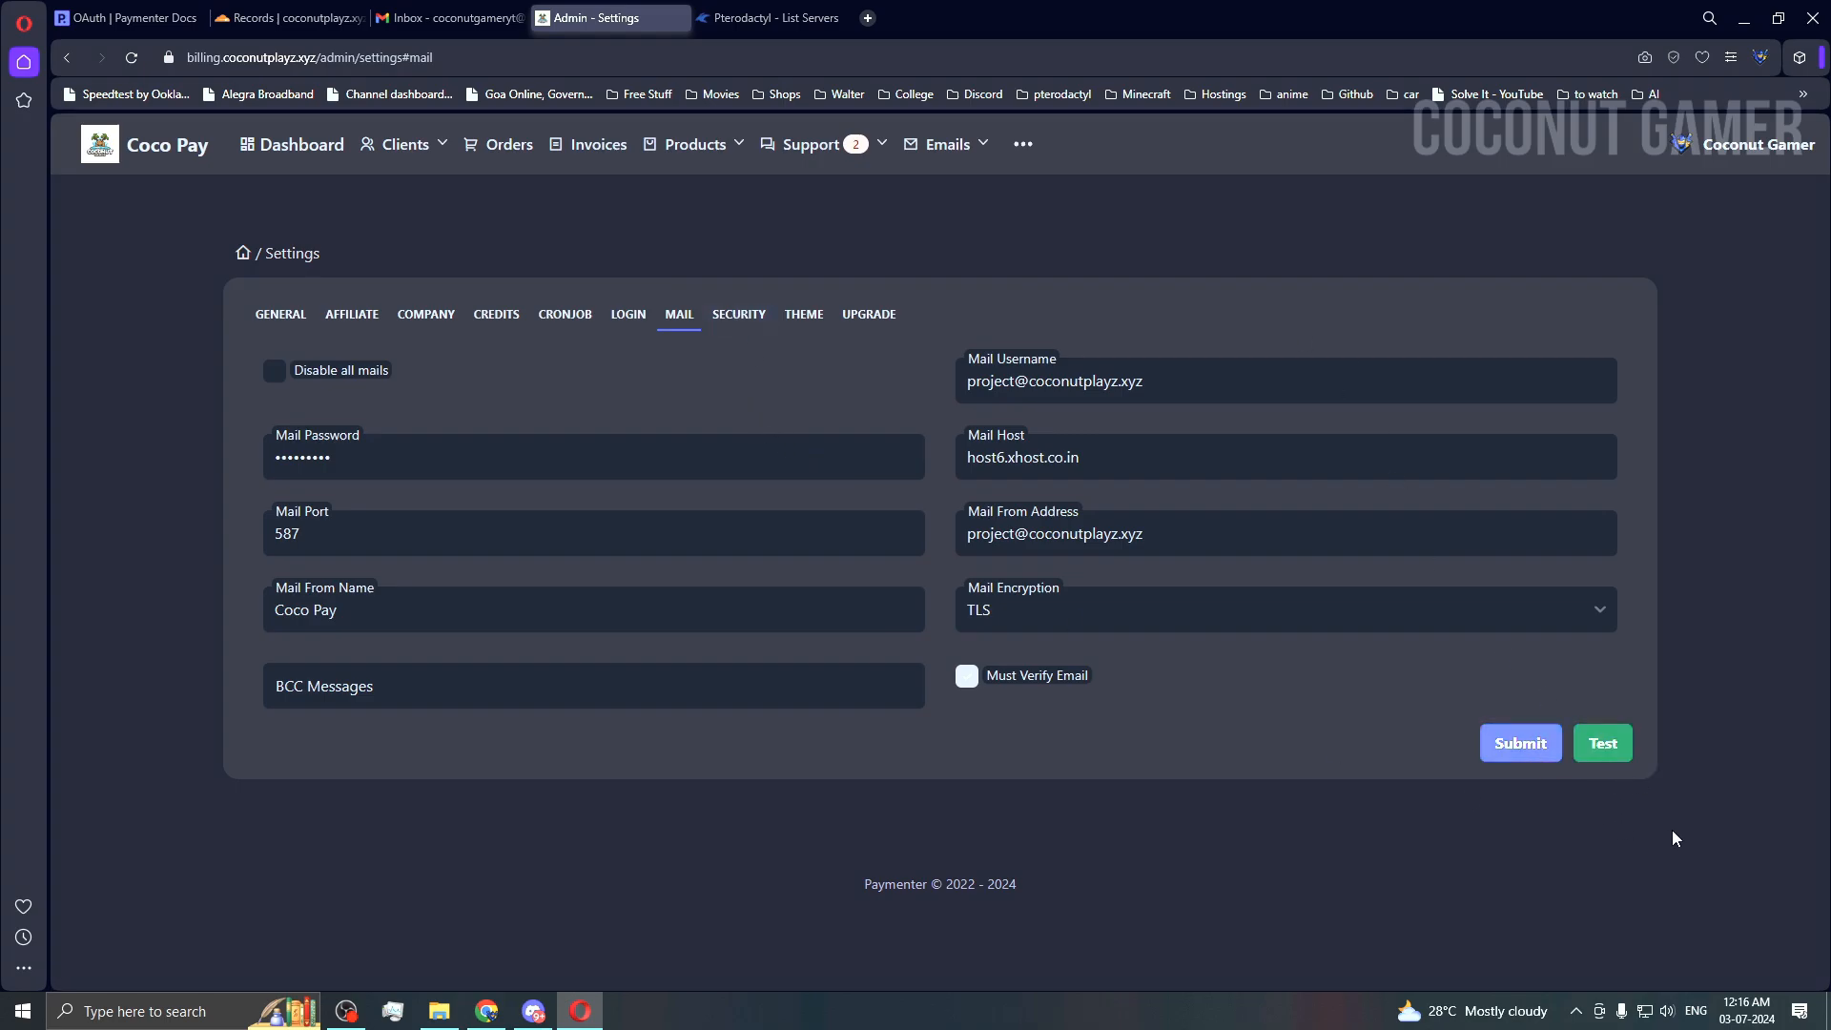
Step: Send a test email with the host6.xhost.co.in mail settings and go check Gmail
left_click(1602, 743)
left_click(965, 584)
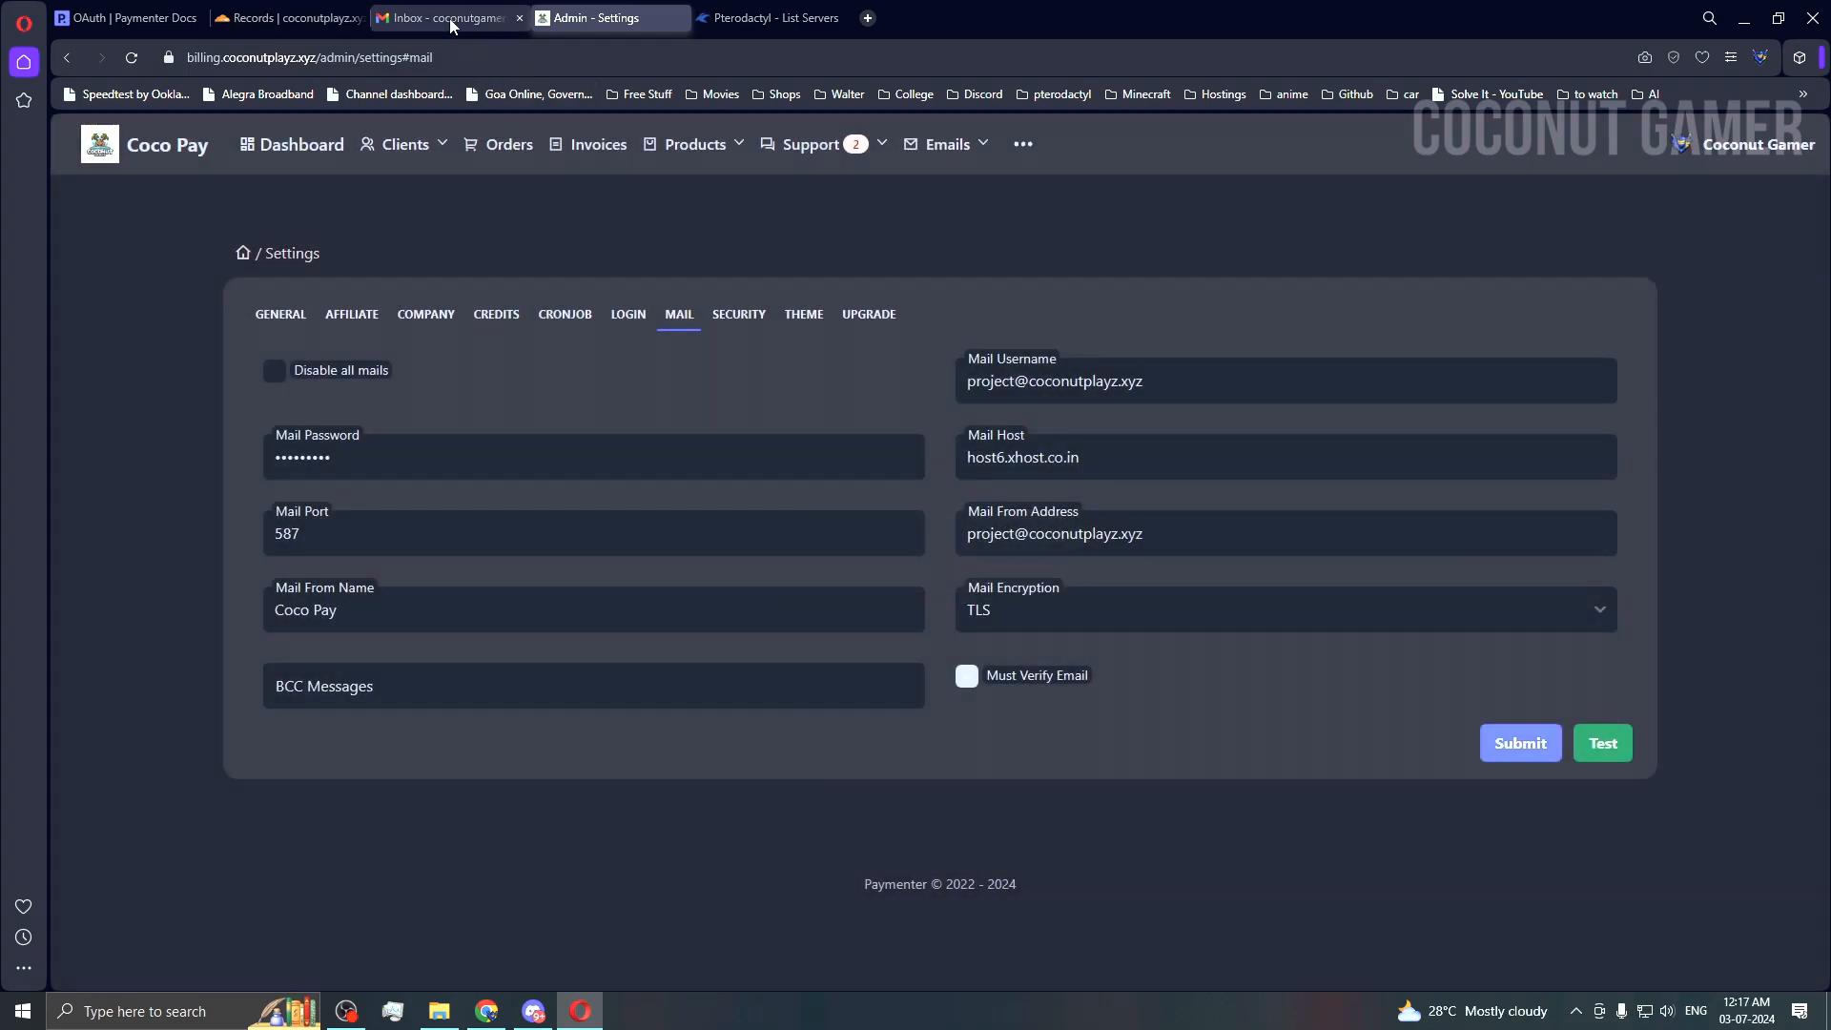
left_click(448, 18)
Step: Refresh Gmail and read the Coco Pay 'Test Mail', then return to Paymenter's settings
left_click(130, 58)
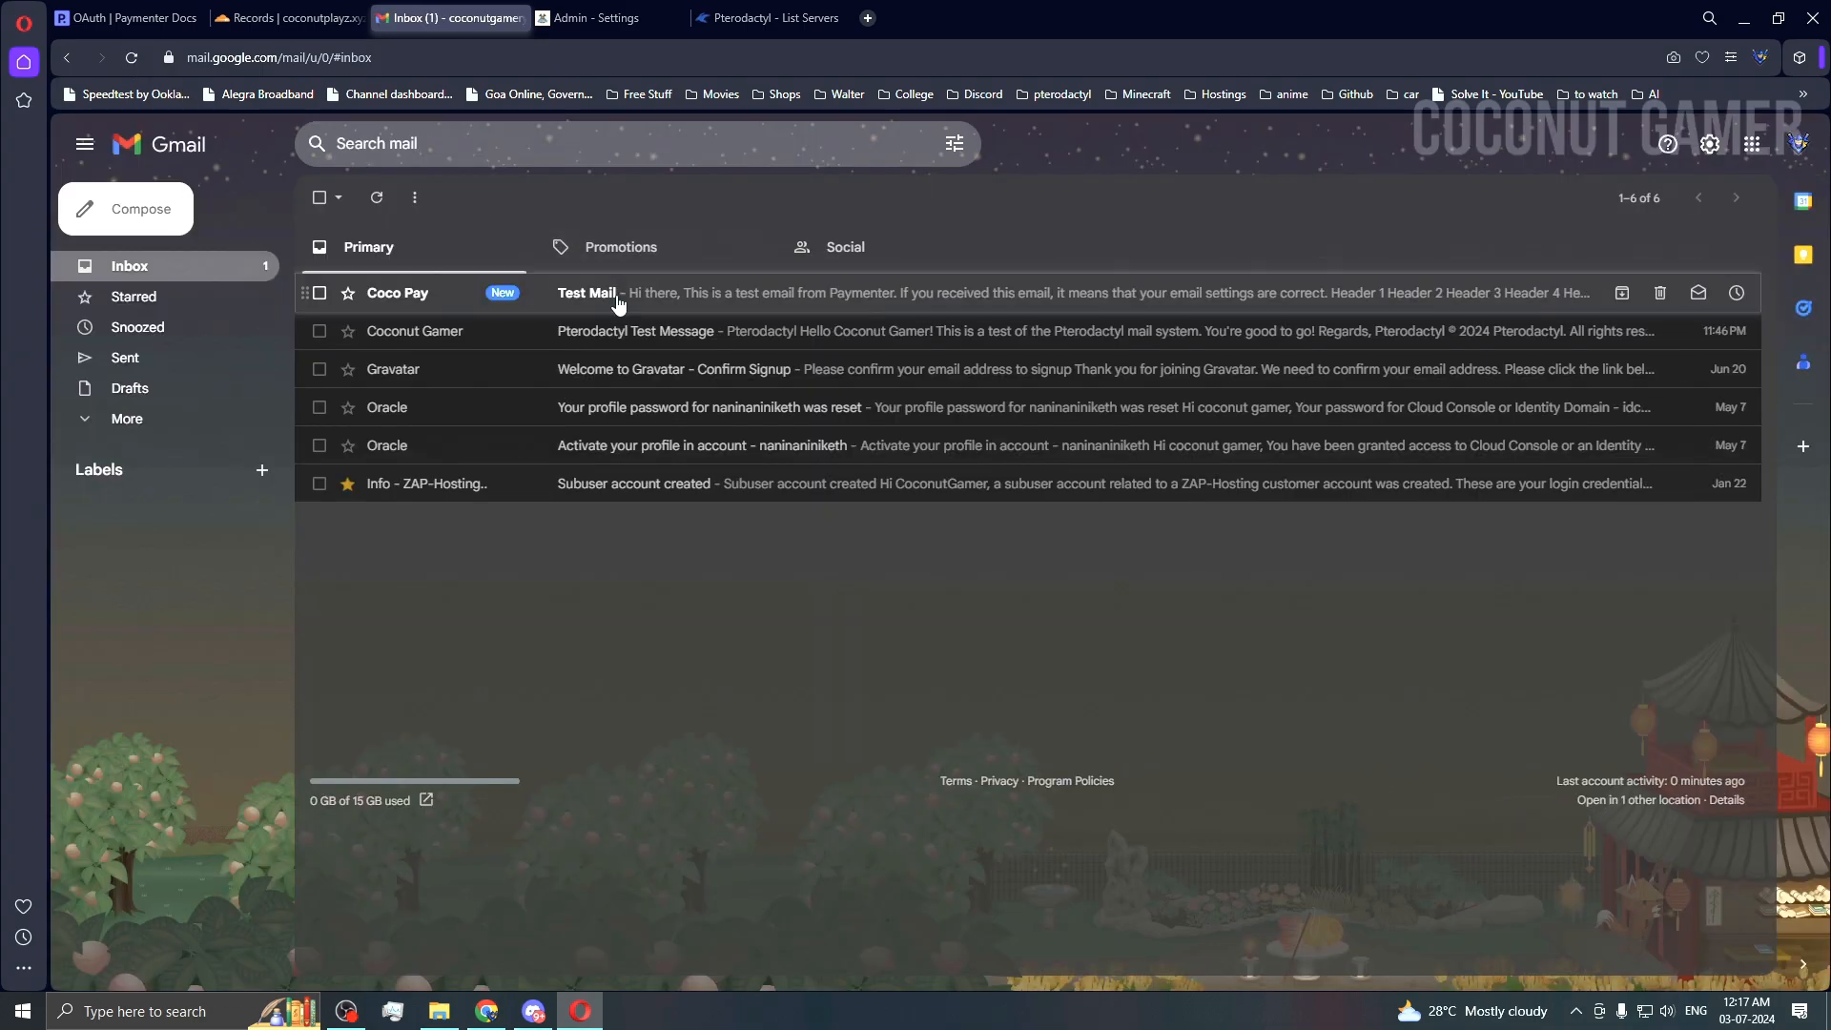
left_click(616, 303)
scroll(843, 345, "down", 6)
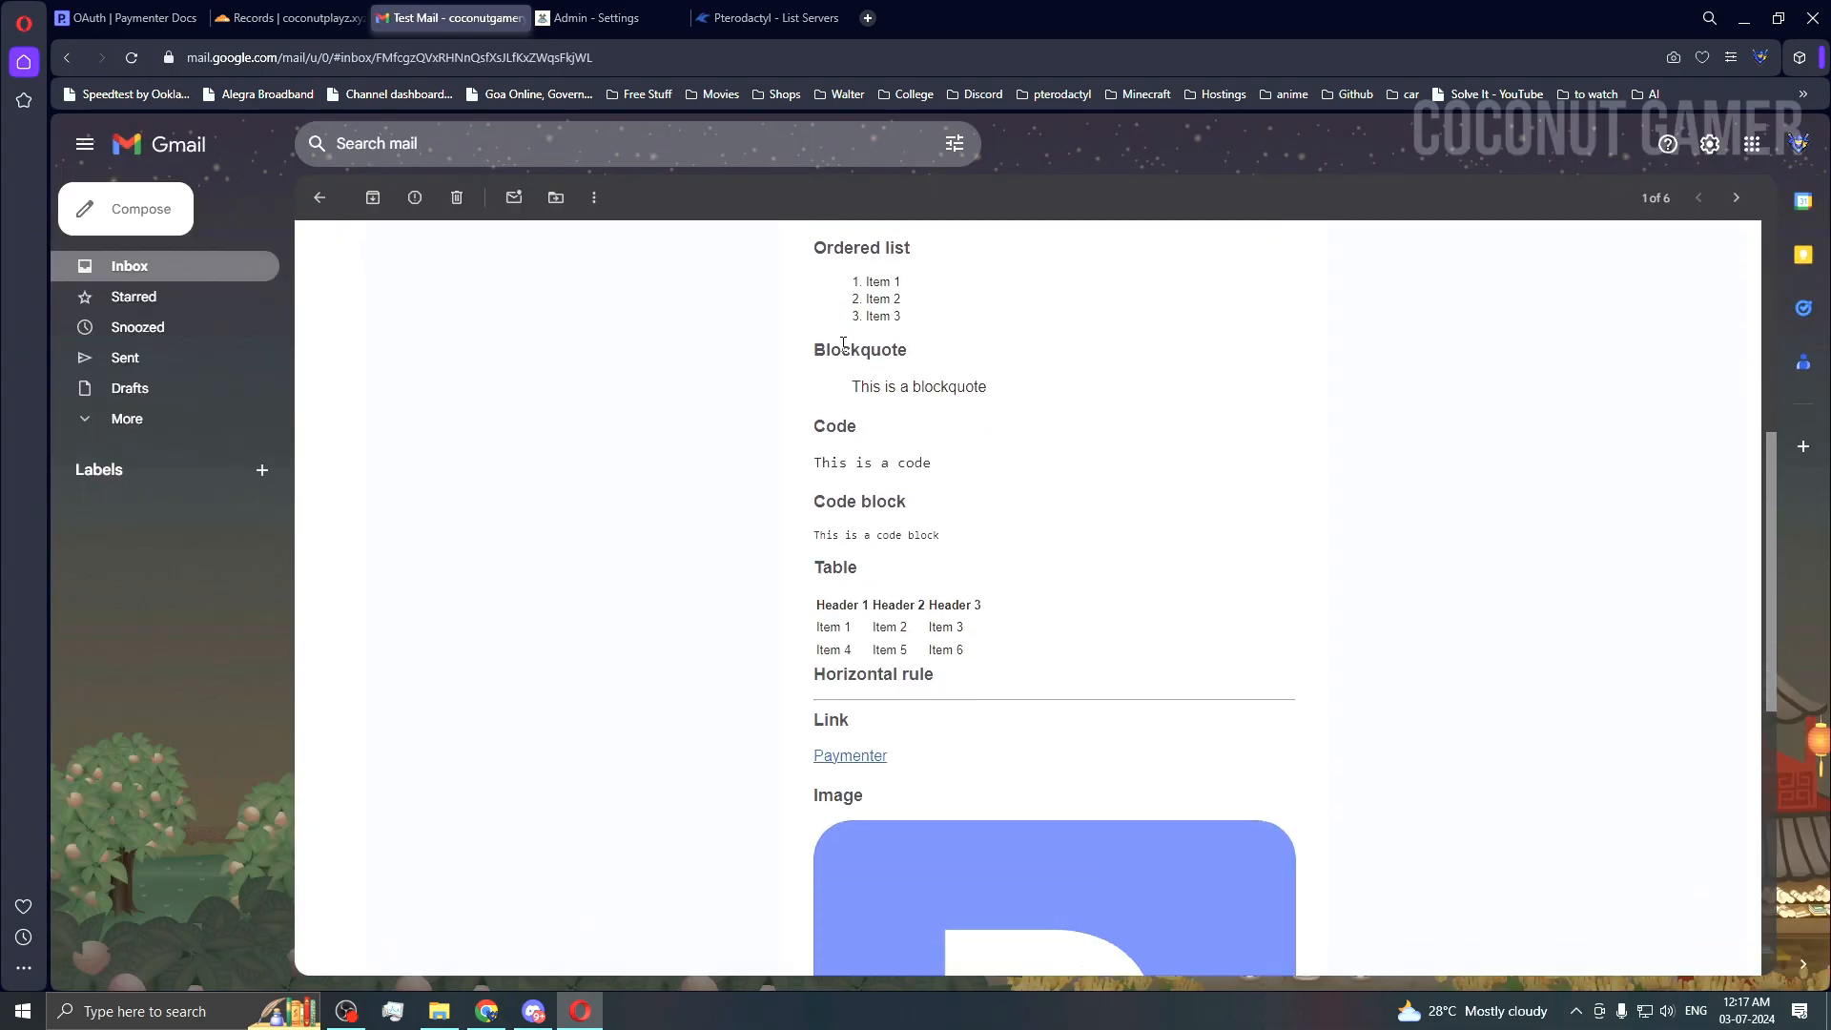
scroll(843, 348, "down", 7)
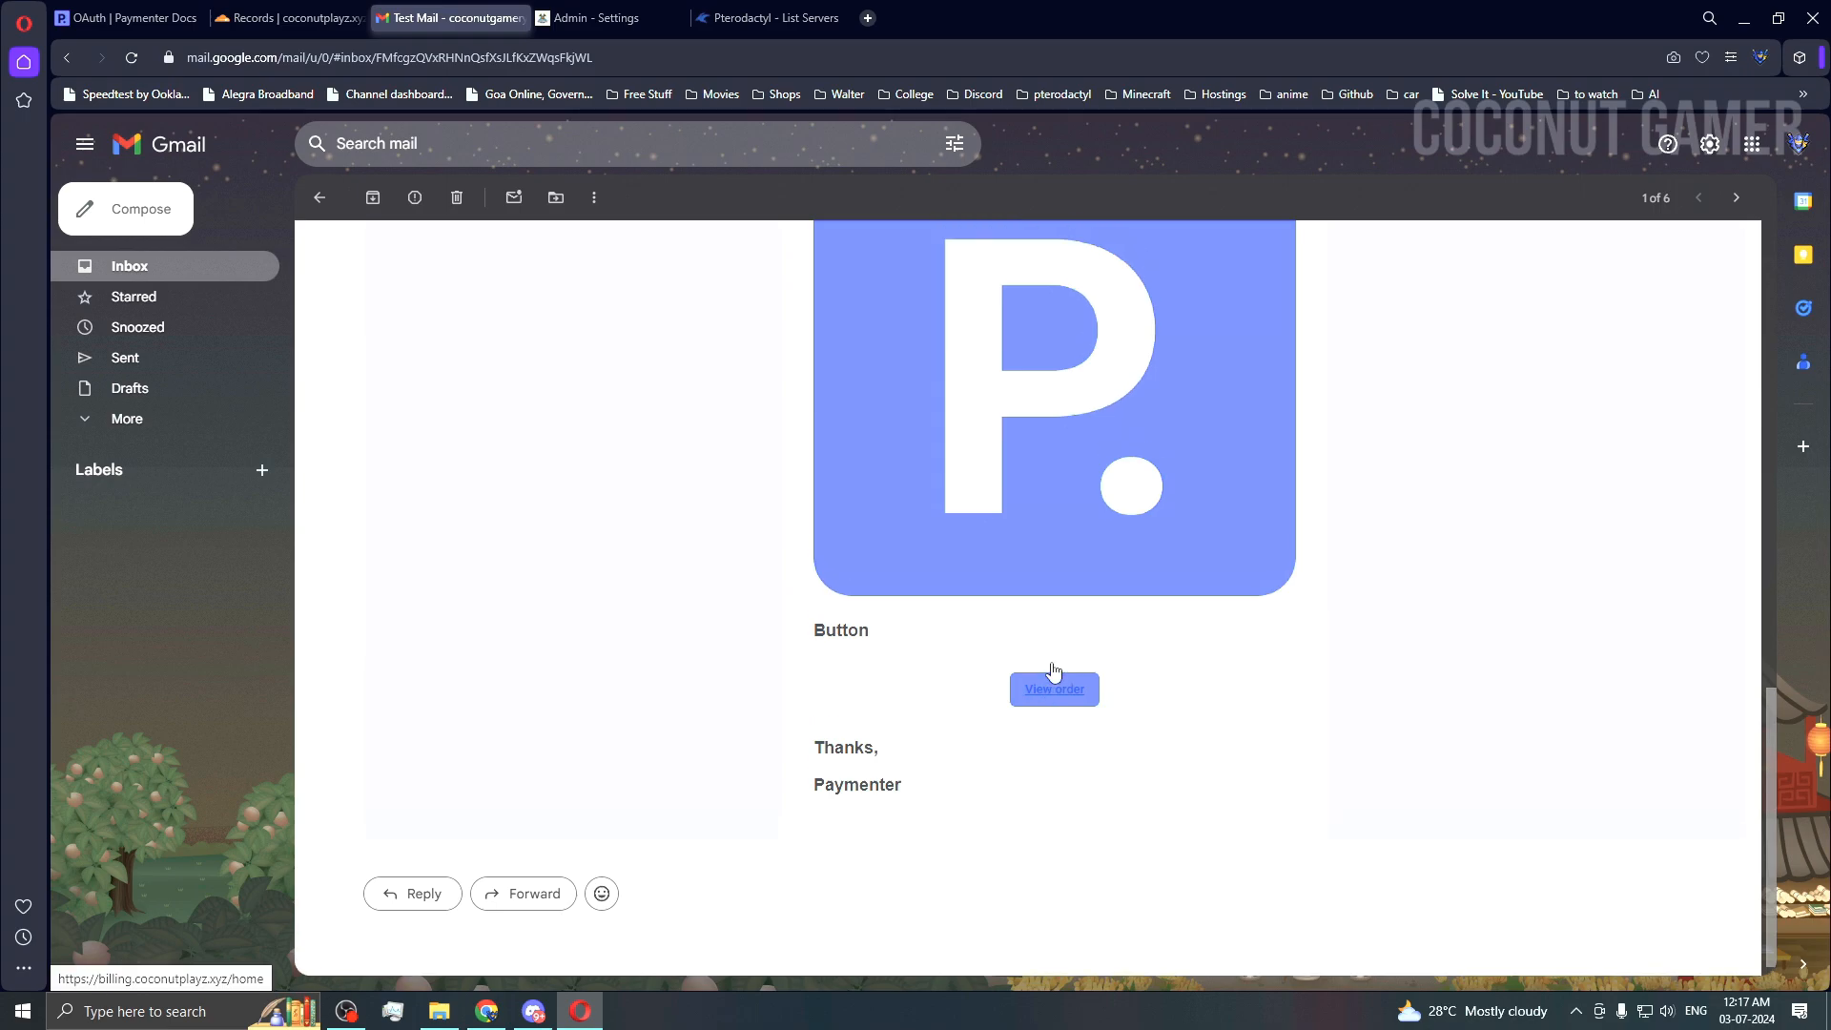
scroll(1054, 668, "up", 13)
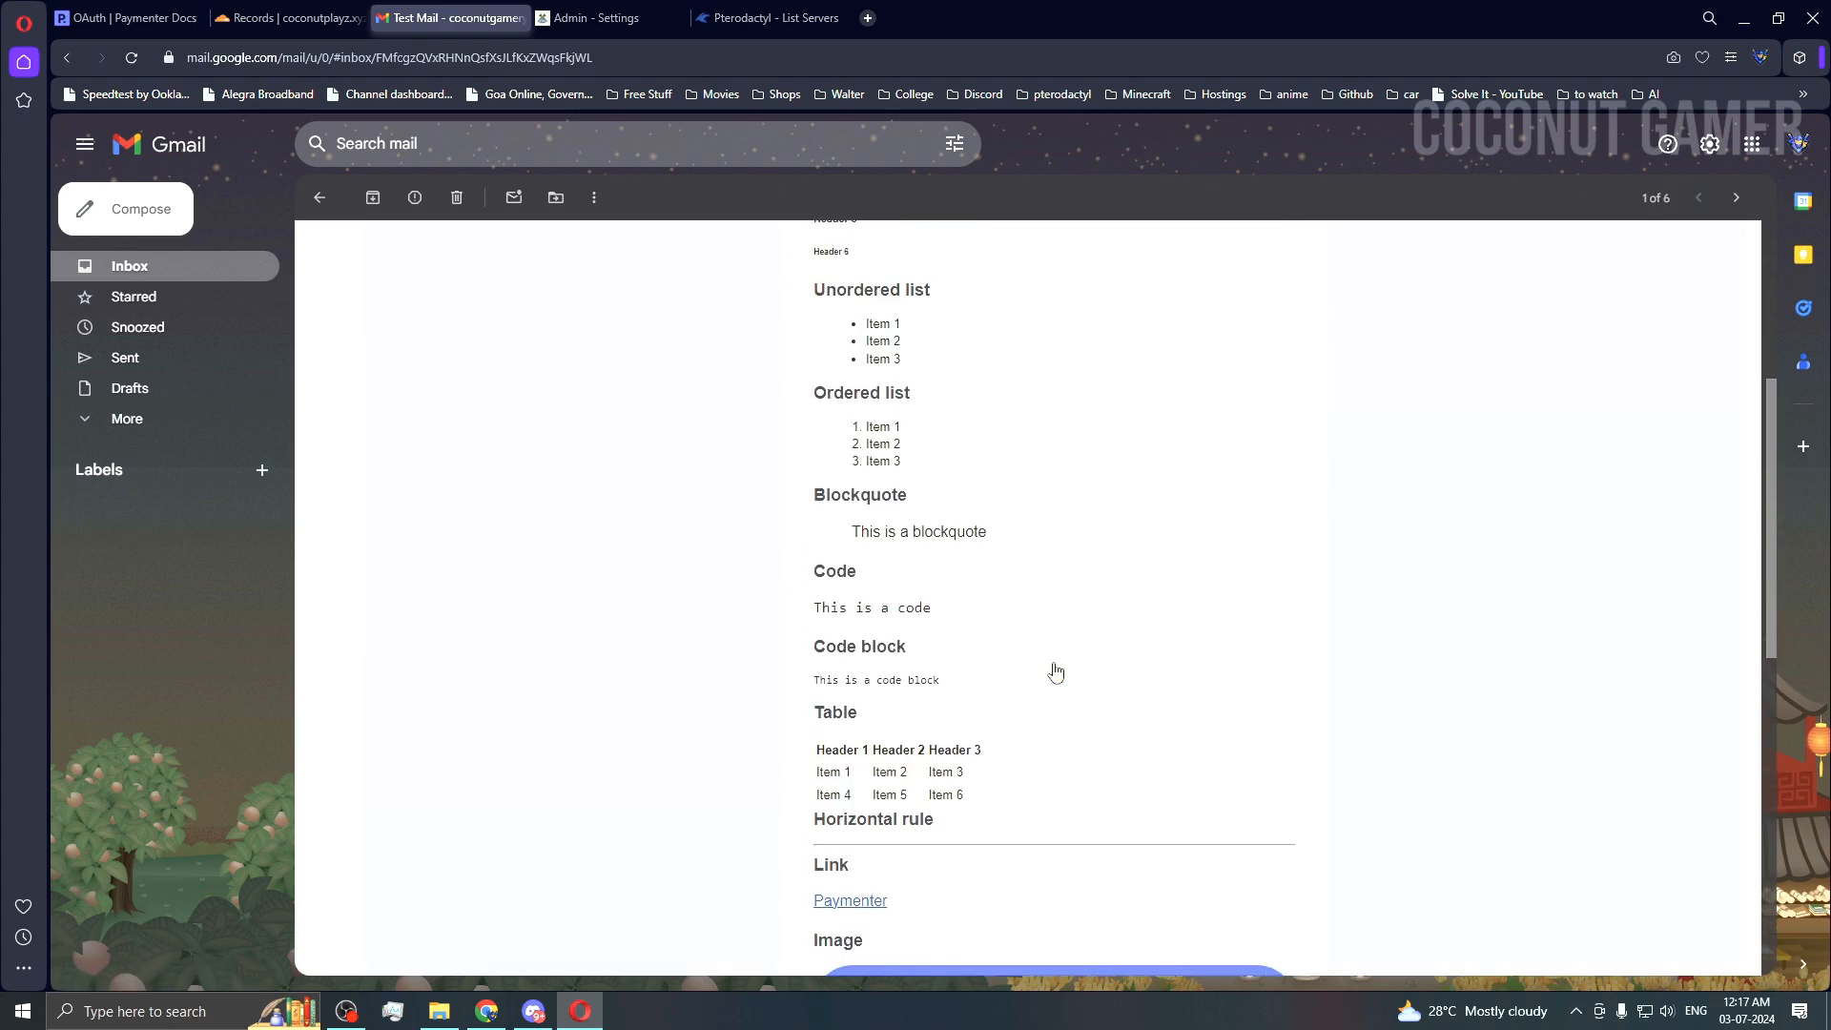
left_click(596, 19)
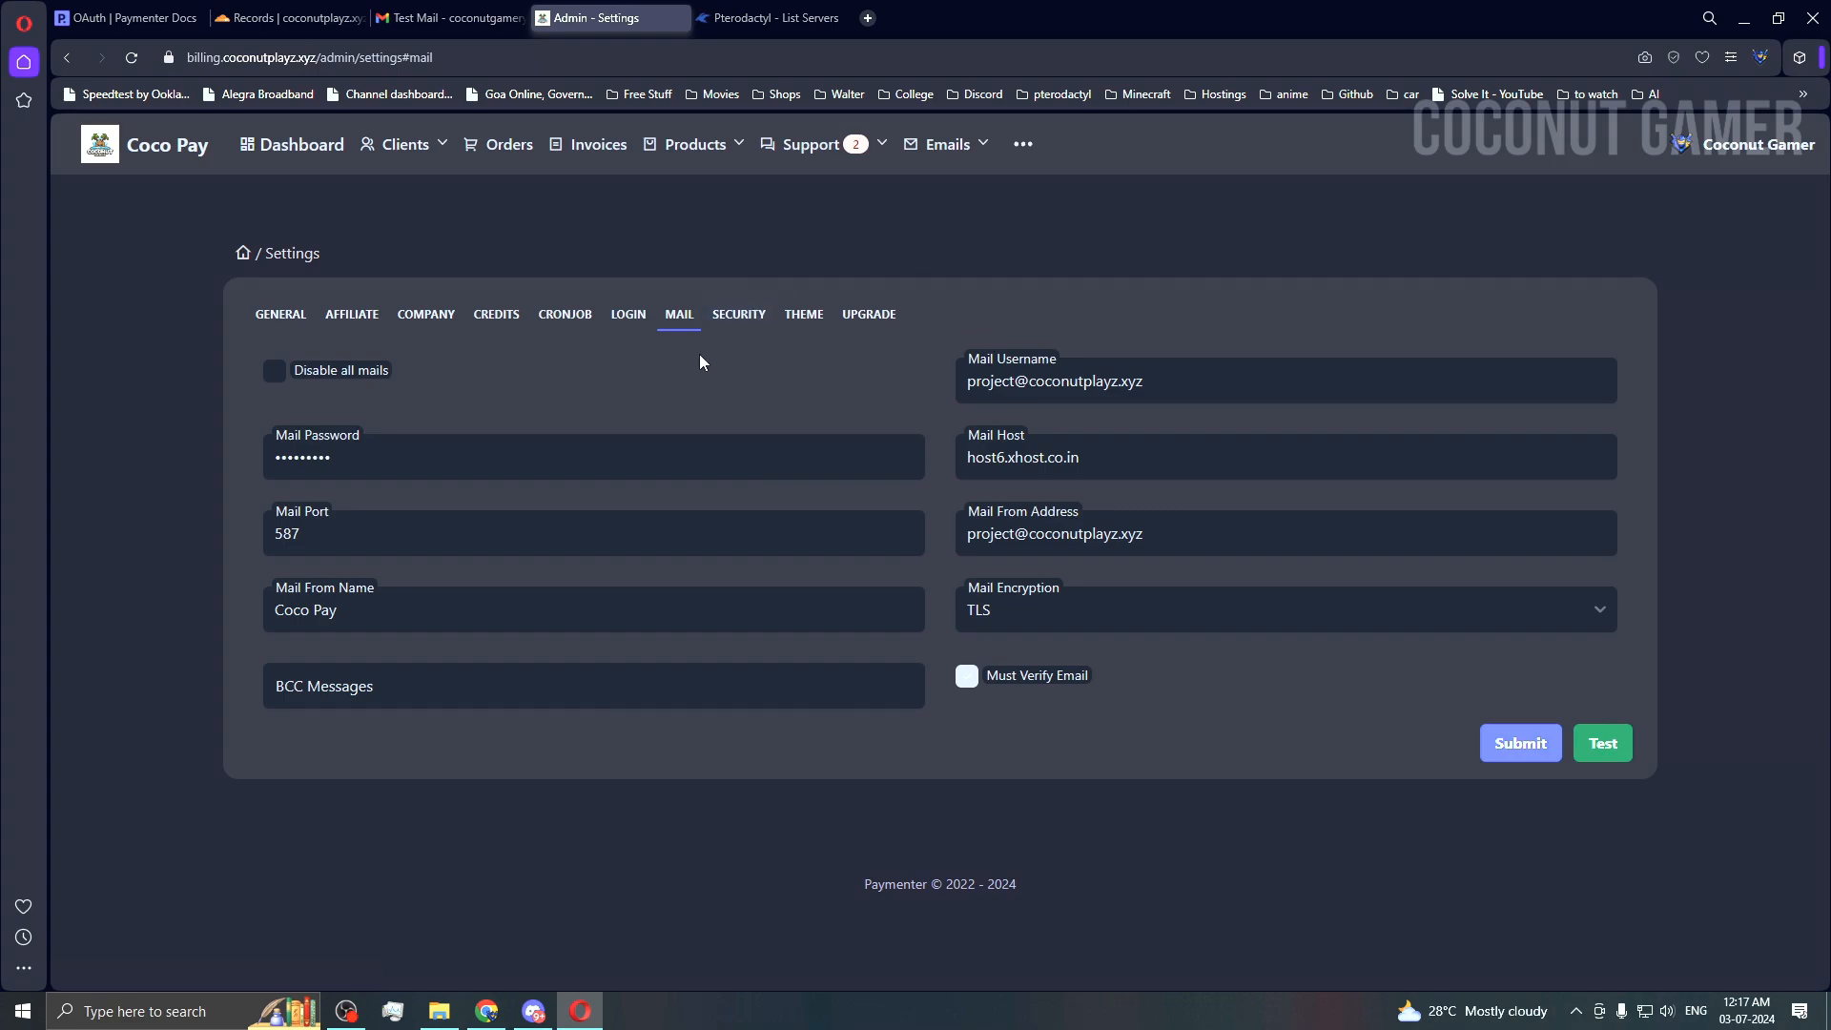
Step: View the Security tab, leaving the Recaptcha type at v2 (checkbox)
left_click(738, 319)
scroll(842, 467, "up", 1)
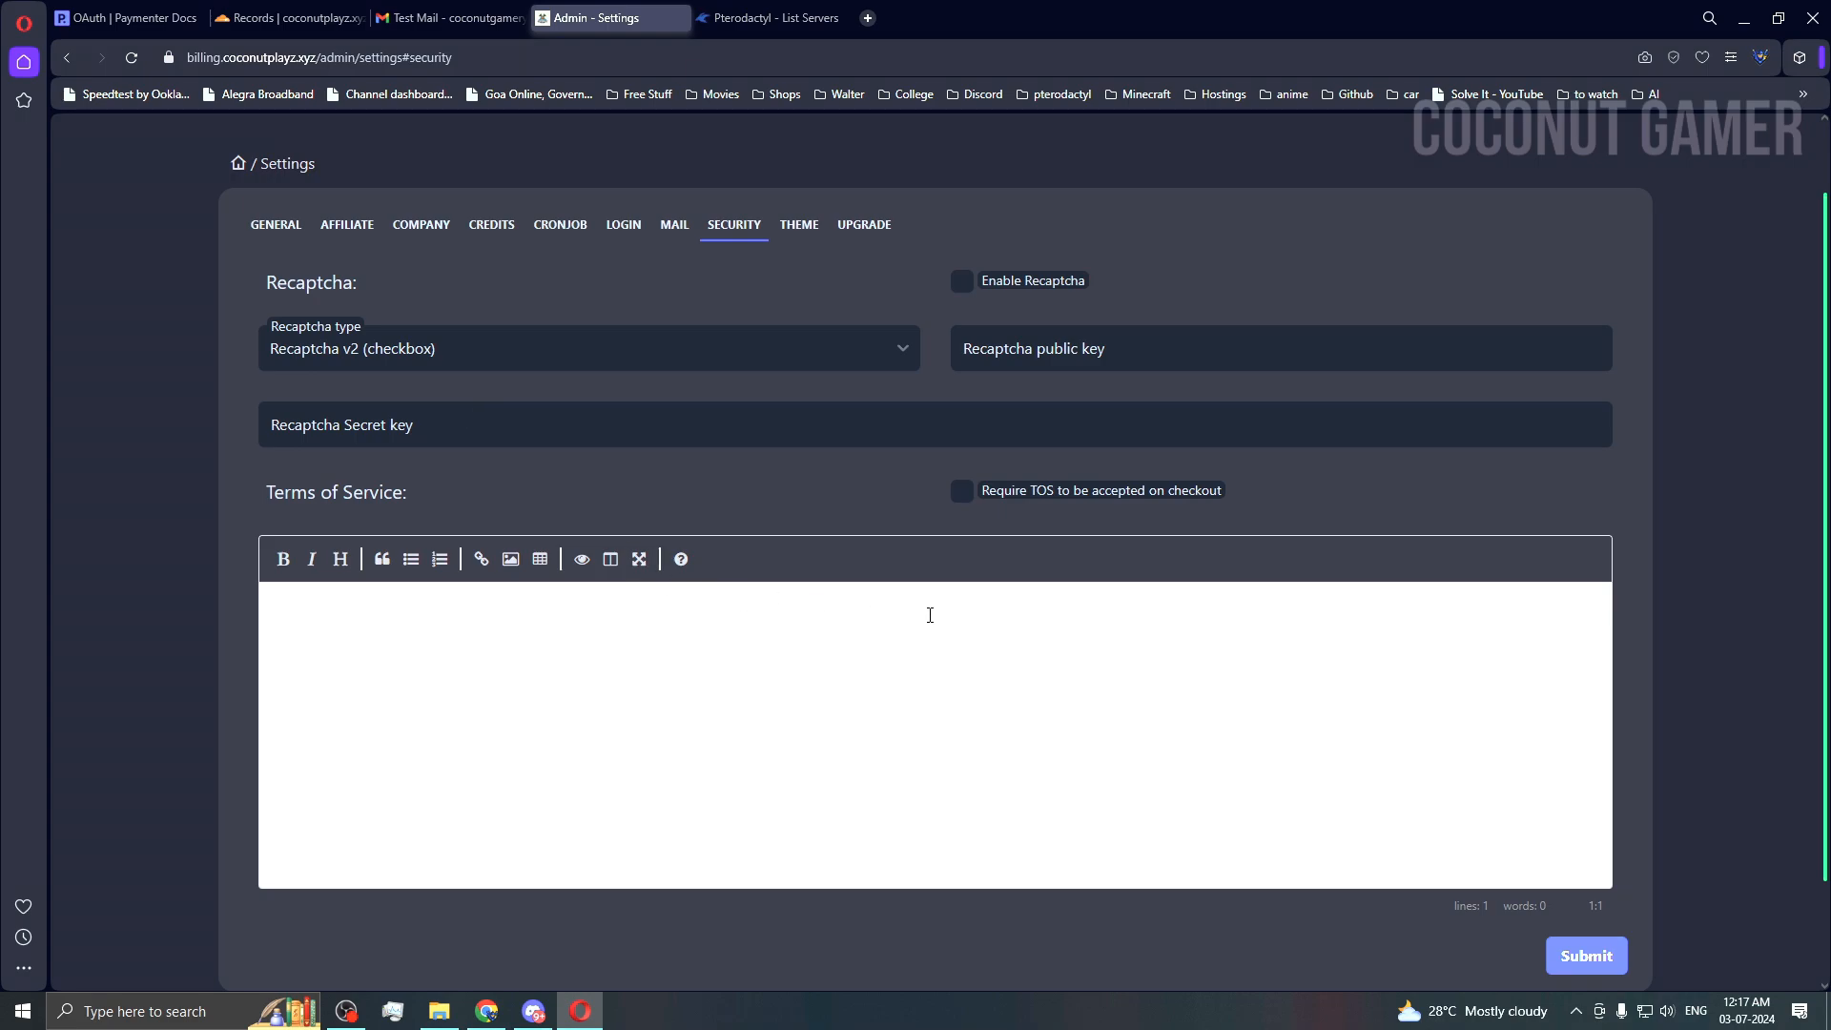
left_click(474, 370)
left_click(602, 504)
scroll(626, 494, "down", 1)
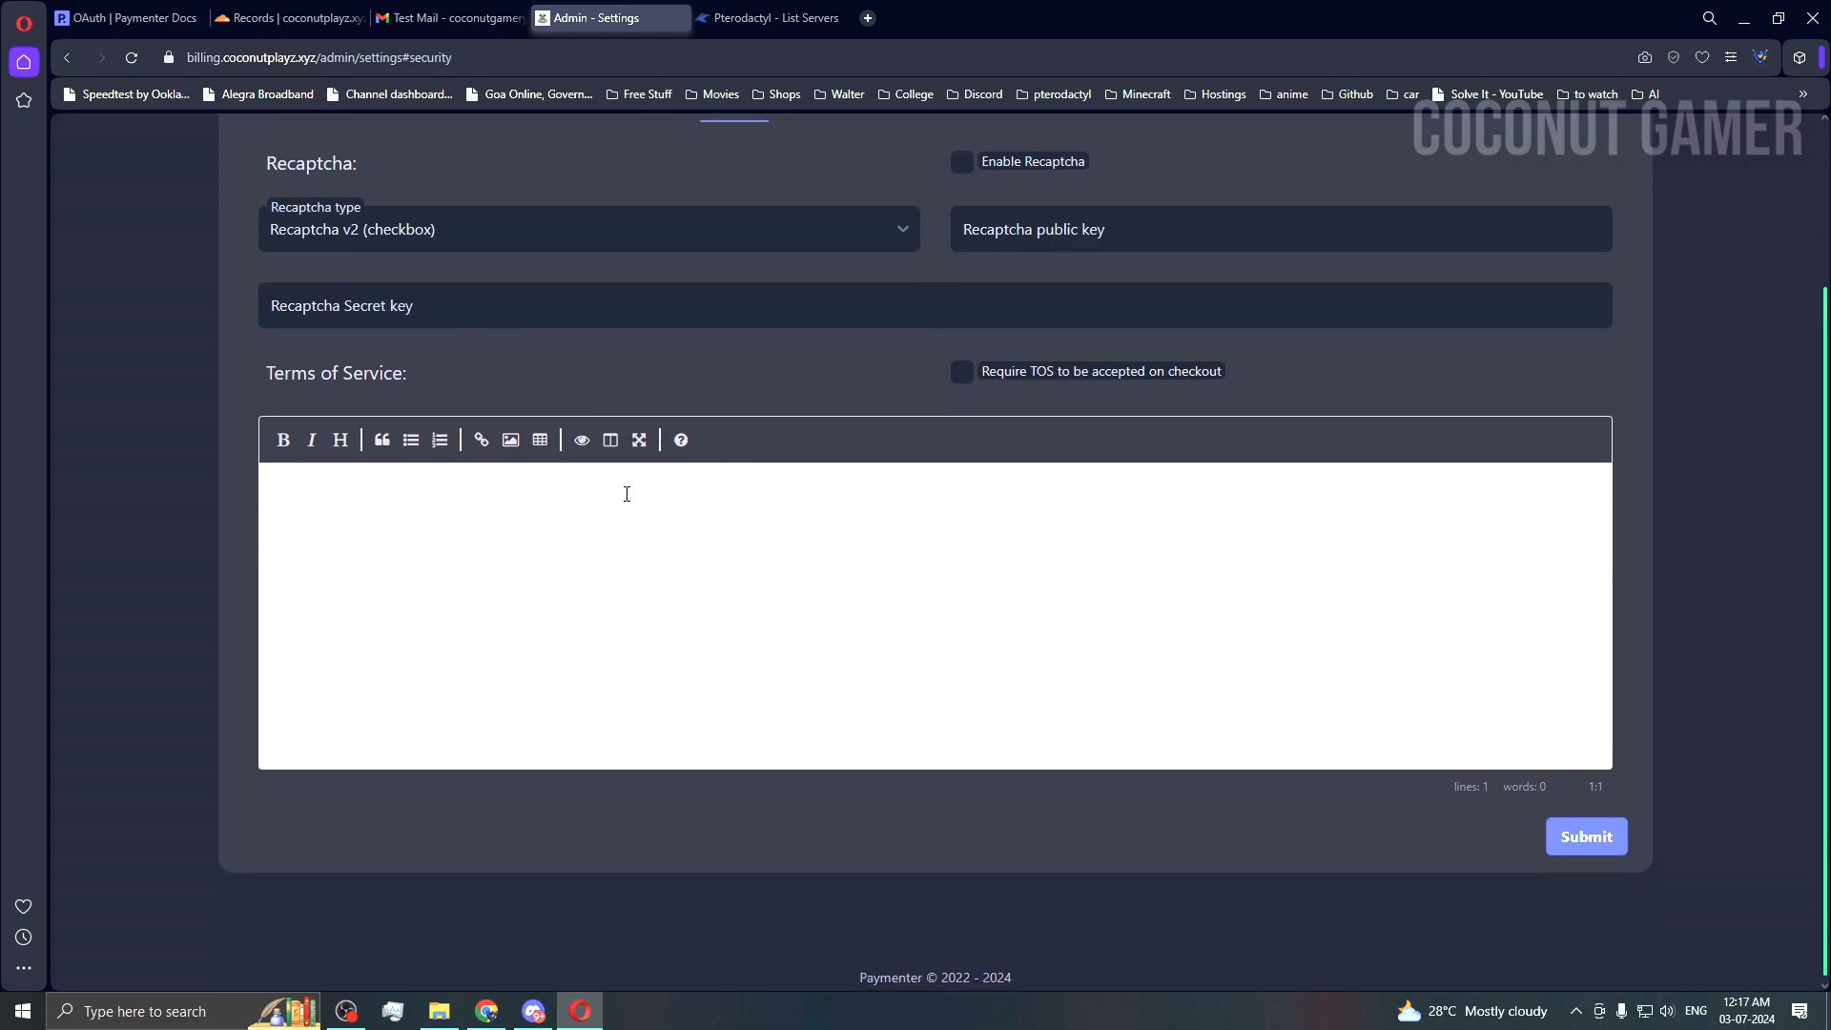
scroll(626, 494, "up", 2)
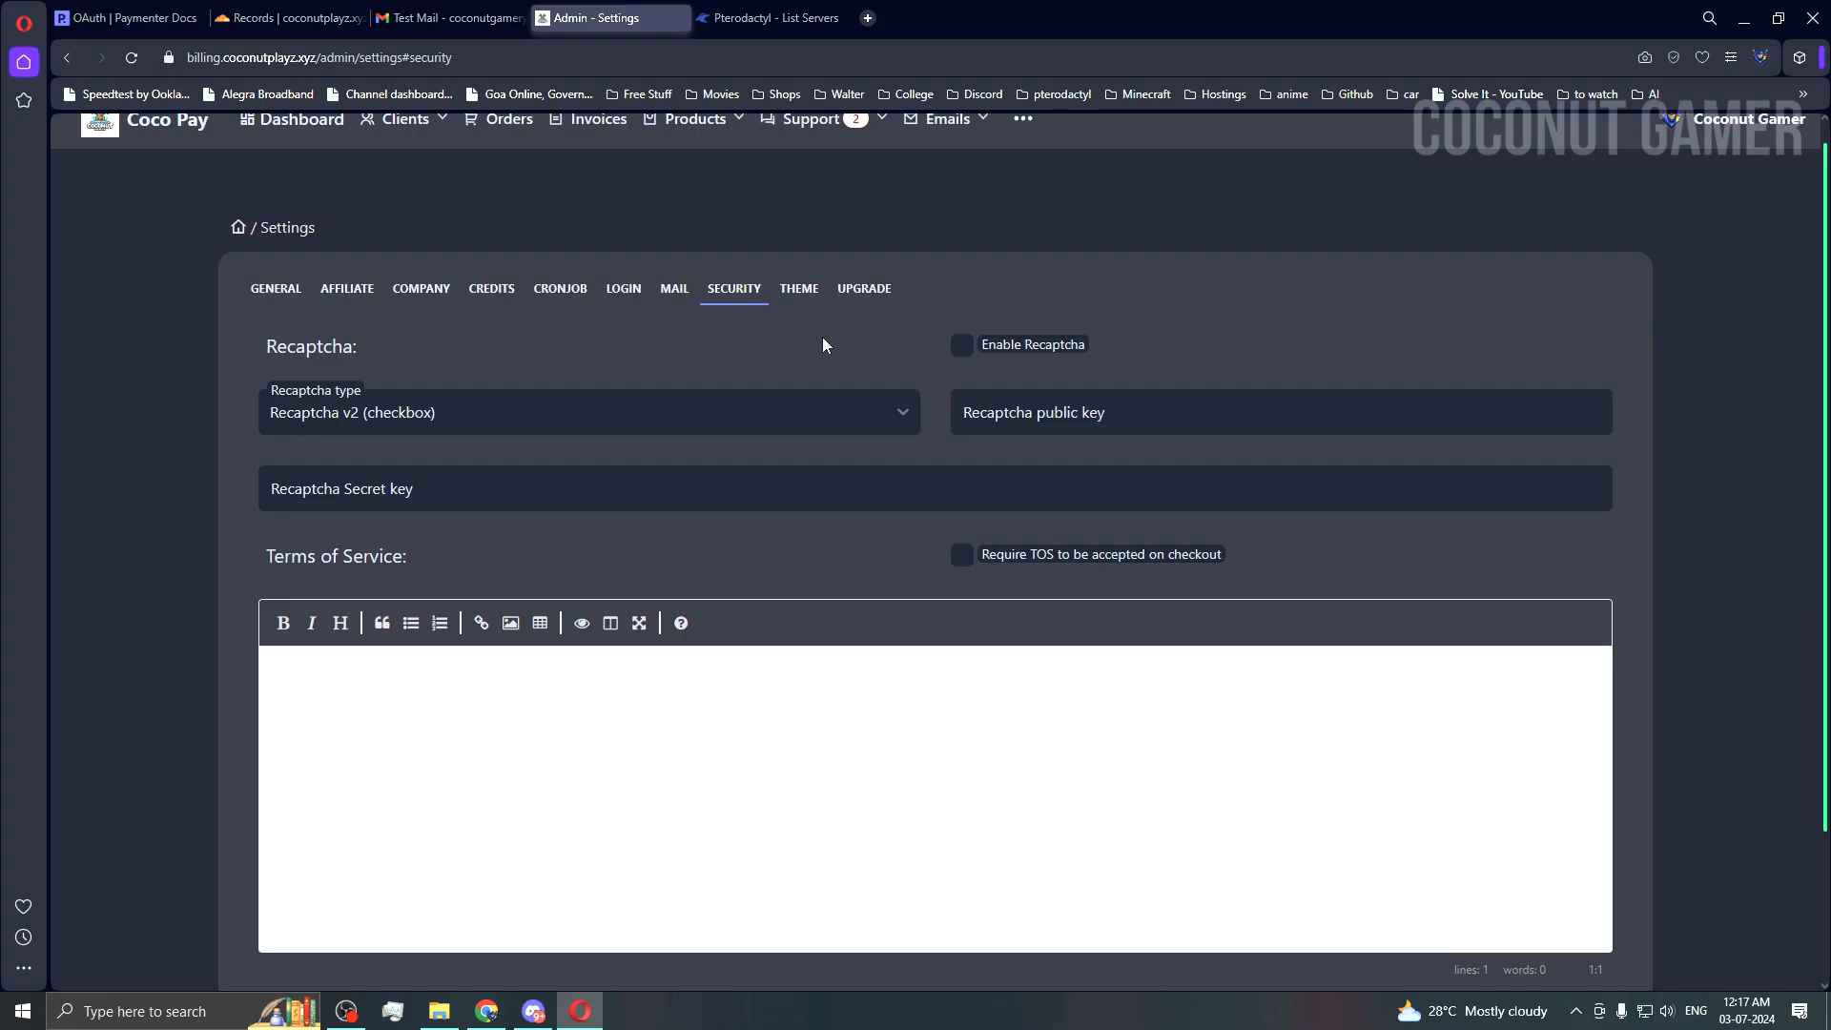
Step: Look through the Theme colours, then confirm on Upgrade that 0.9.4 is the latest version
left_click(803, 289)
scroll(579, 530, "down", 8)
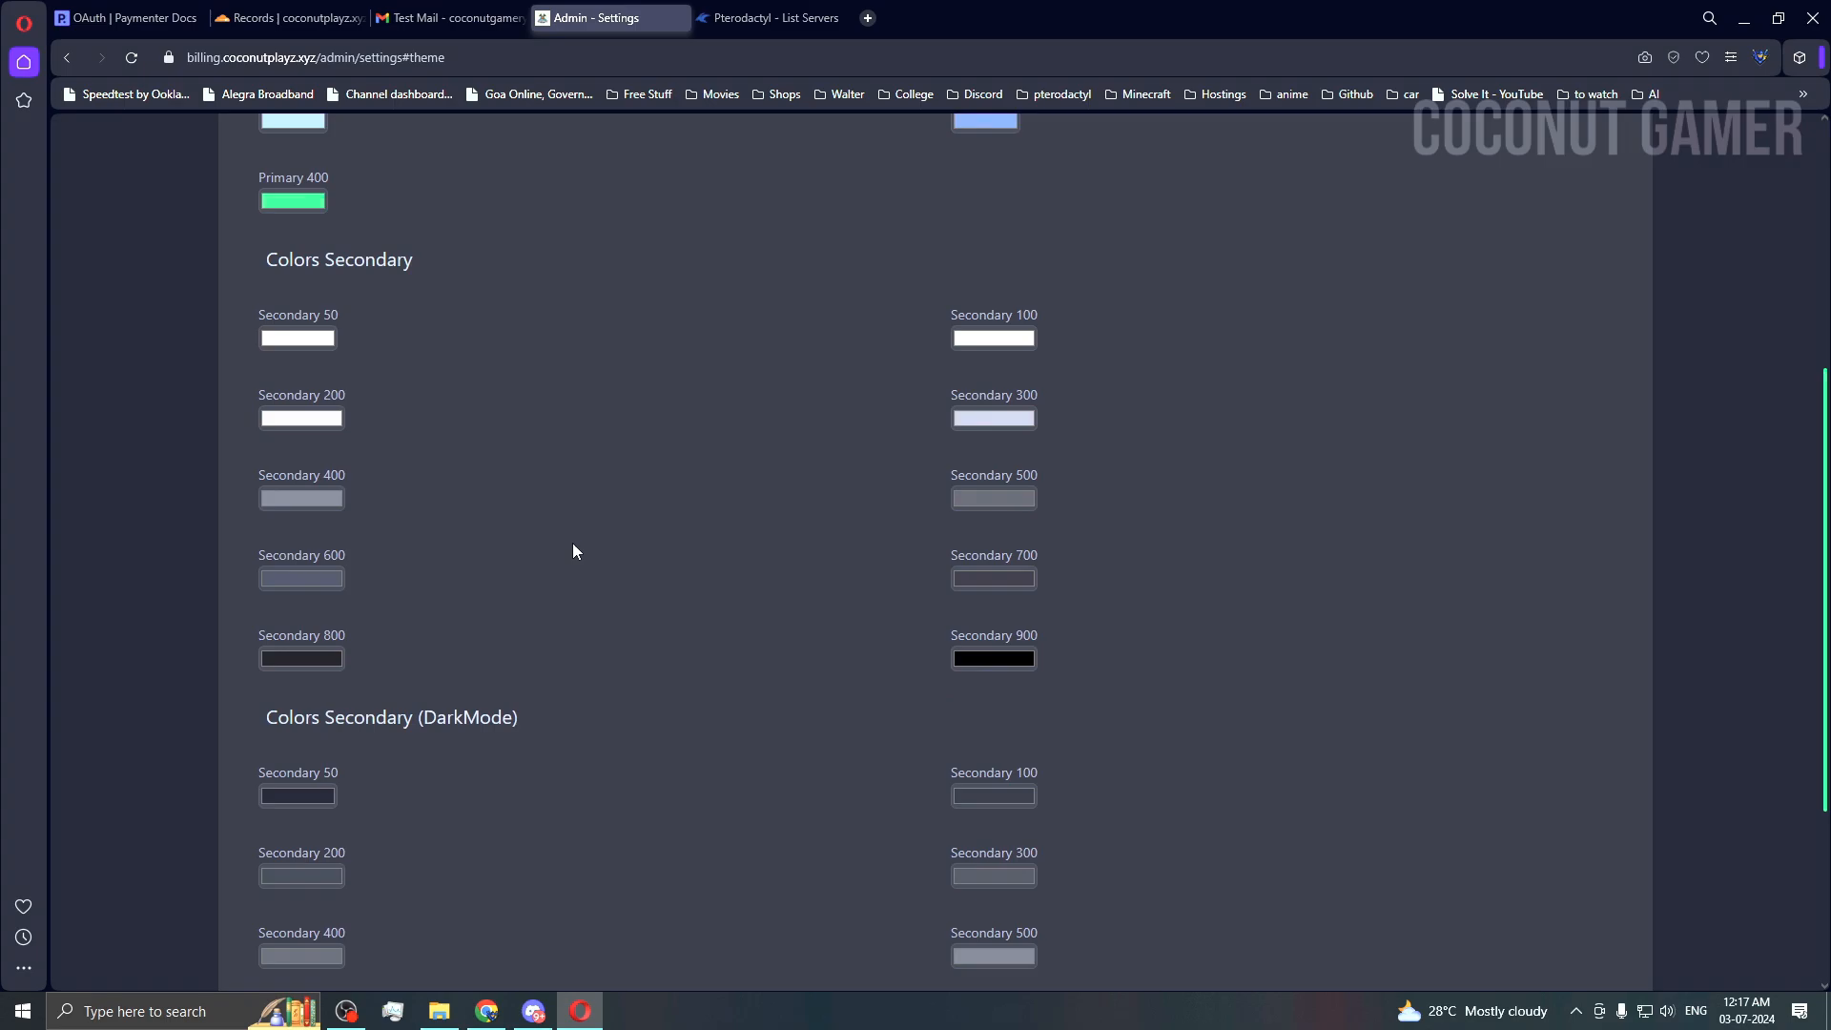
scroll(601, 787, "up", 10)
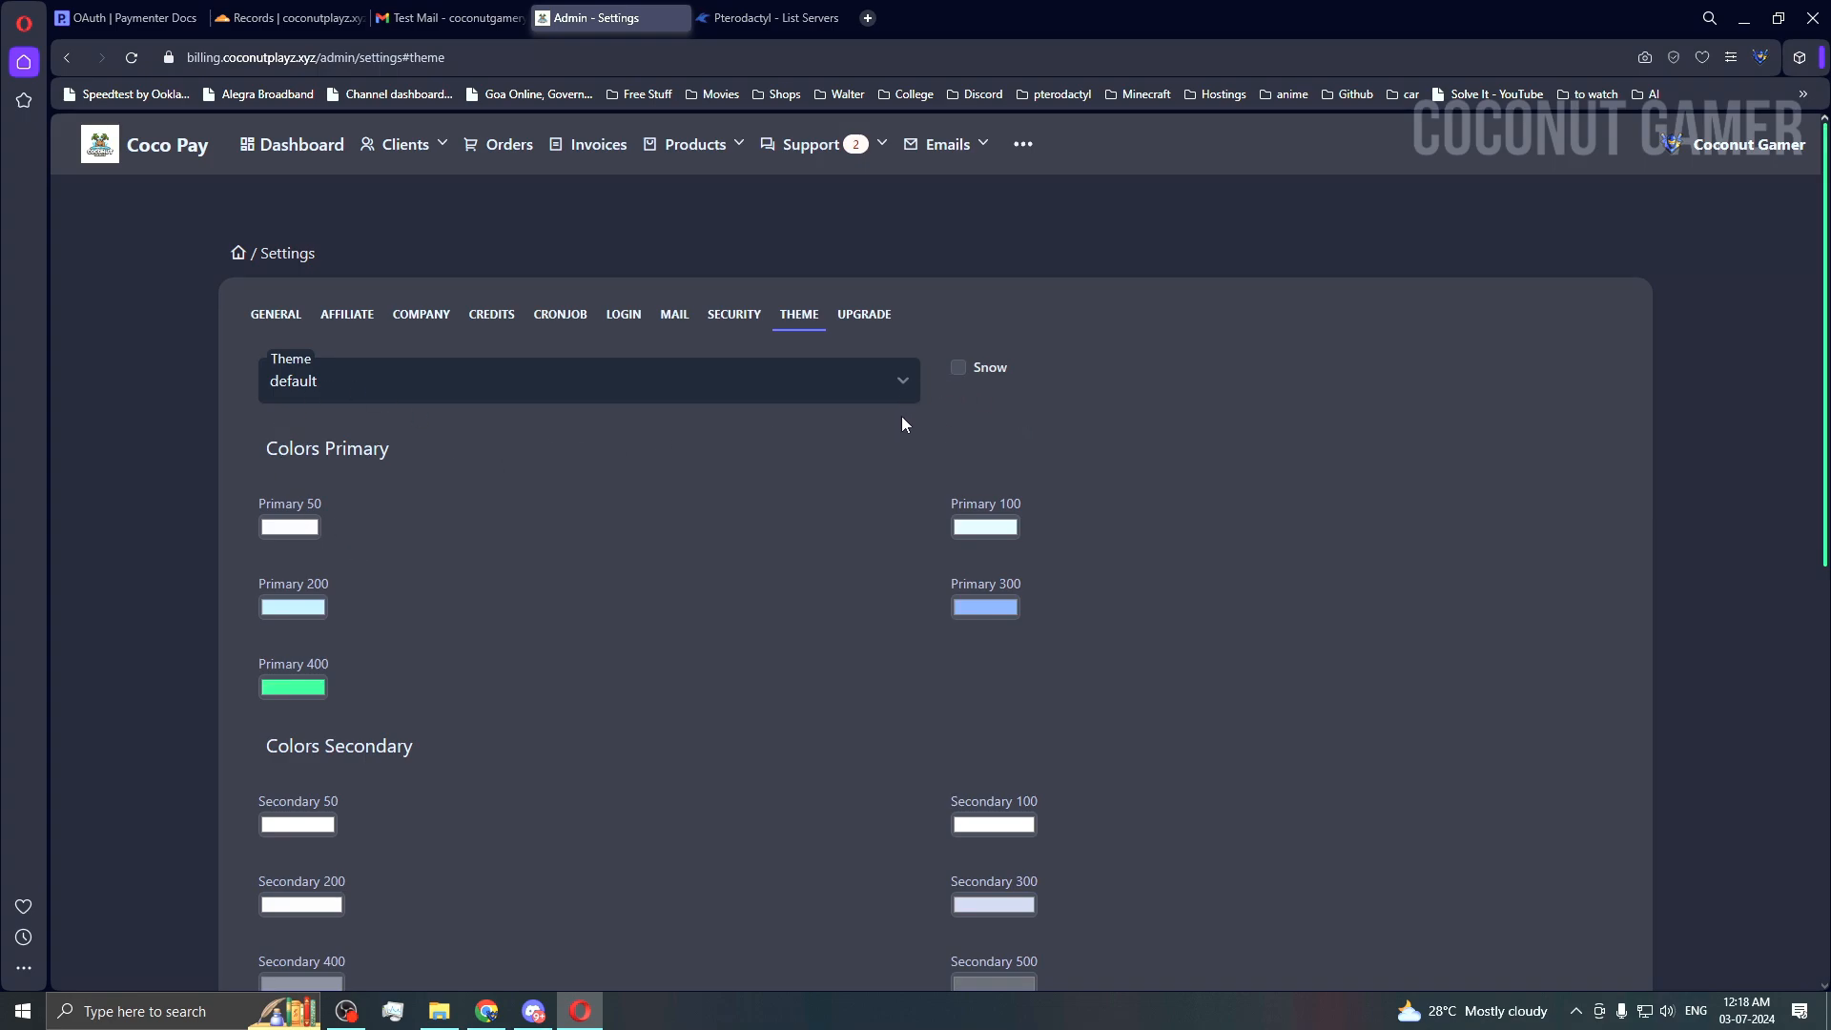
left_click(851, 319)
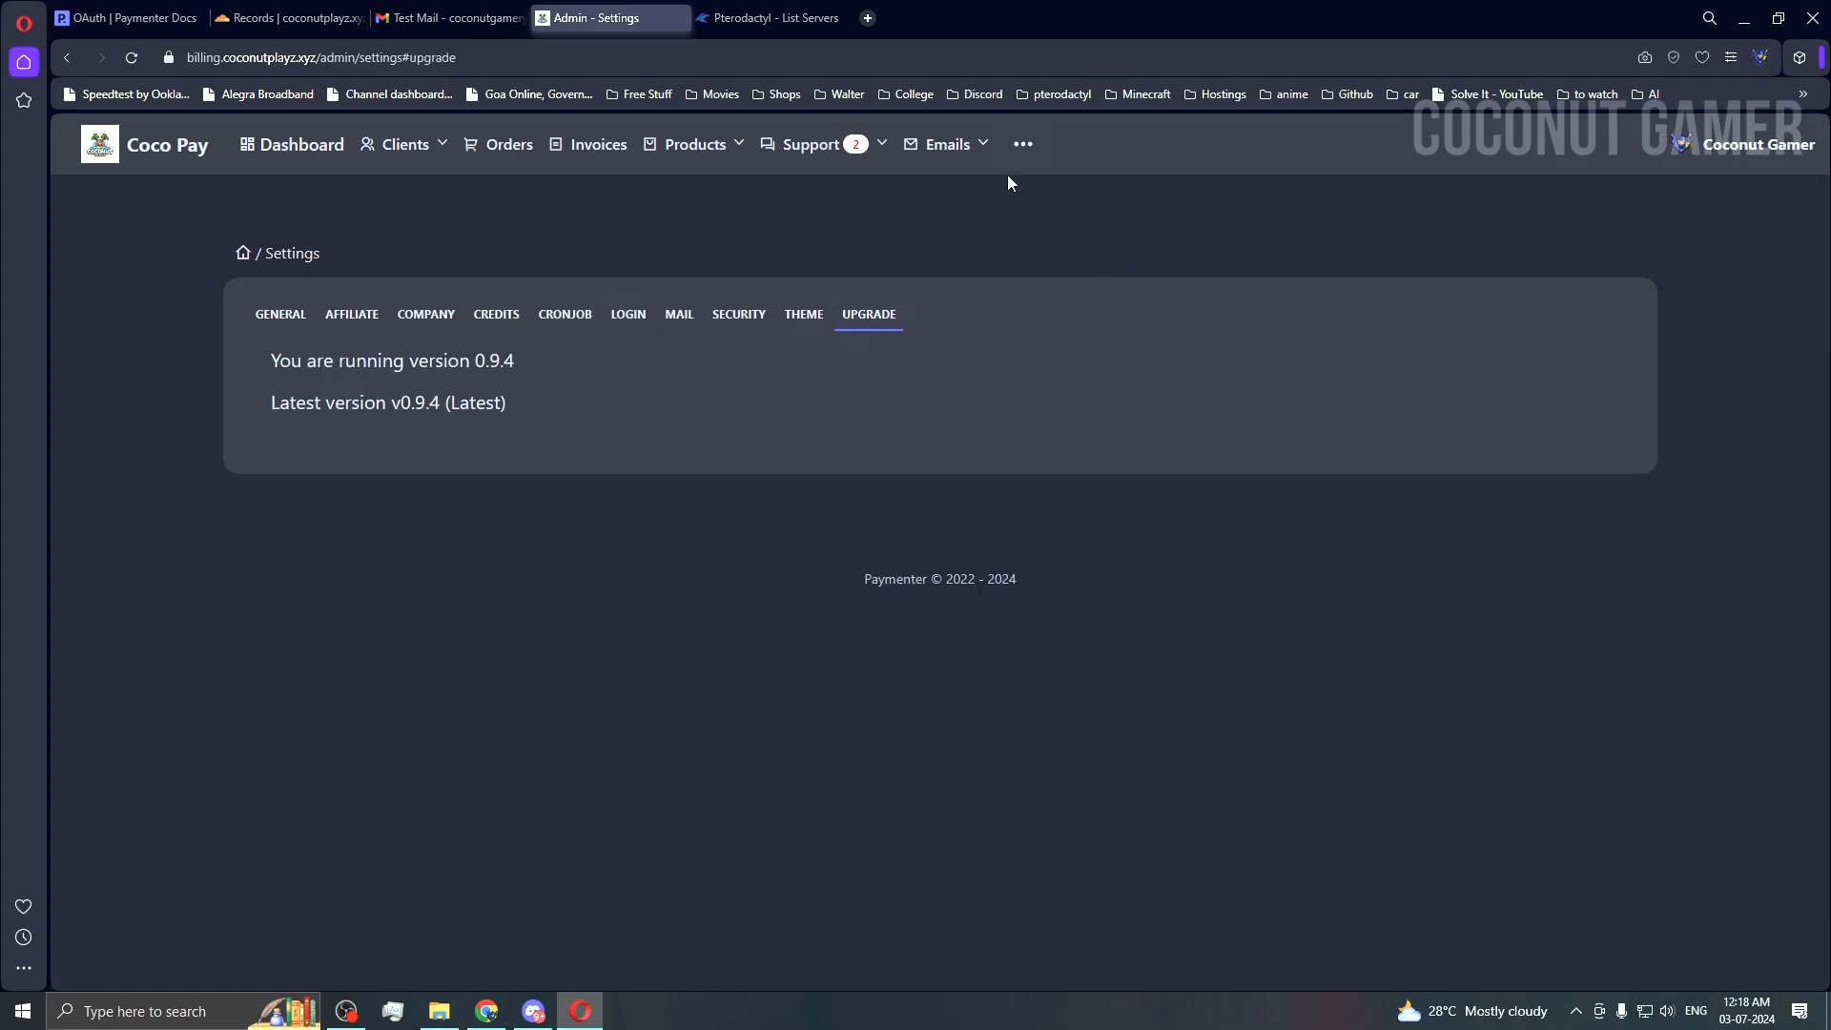
Step: Open the Emails log and collapse the expanded Test Mail row to see every sent message
mouse_move(948, 144)
left_click(923, 196)
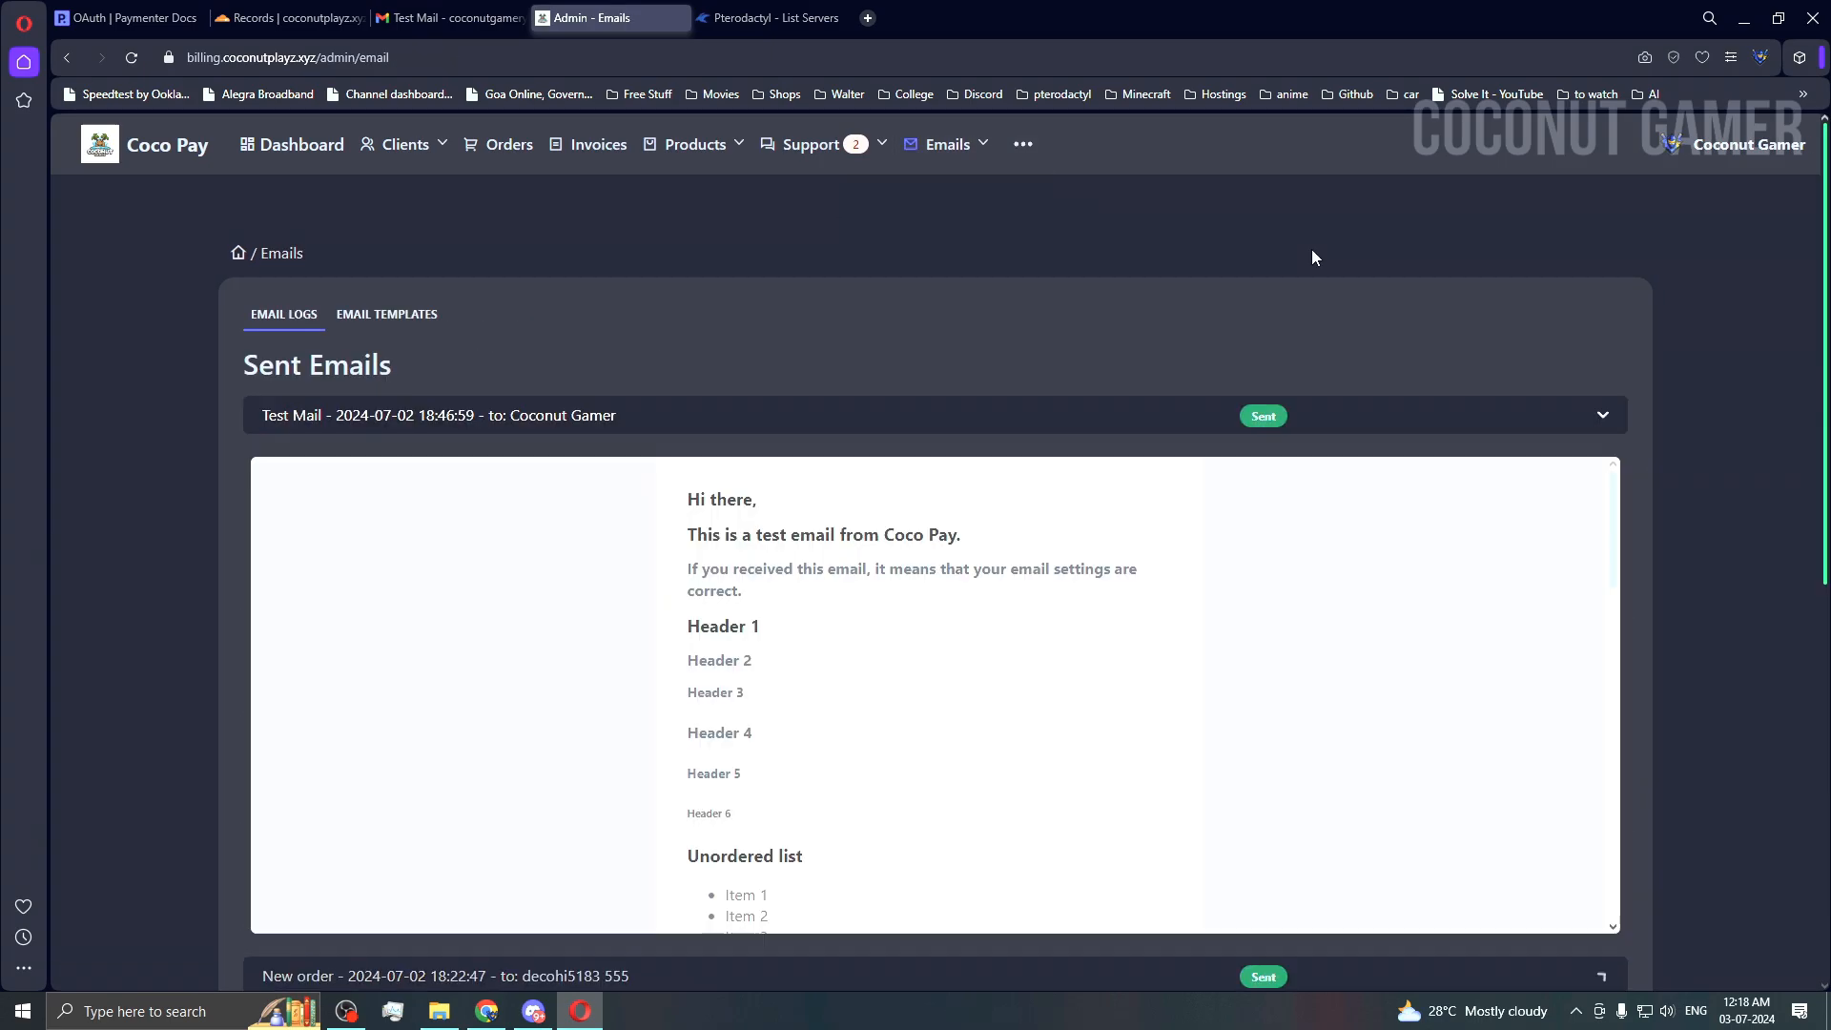
scroll(1303, 267, "down", 3)
scroll(1360, 190, "up", 1)
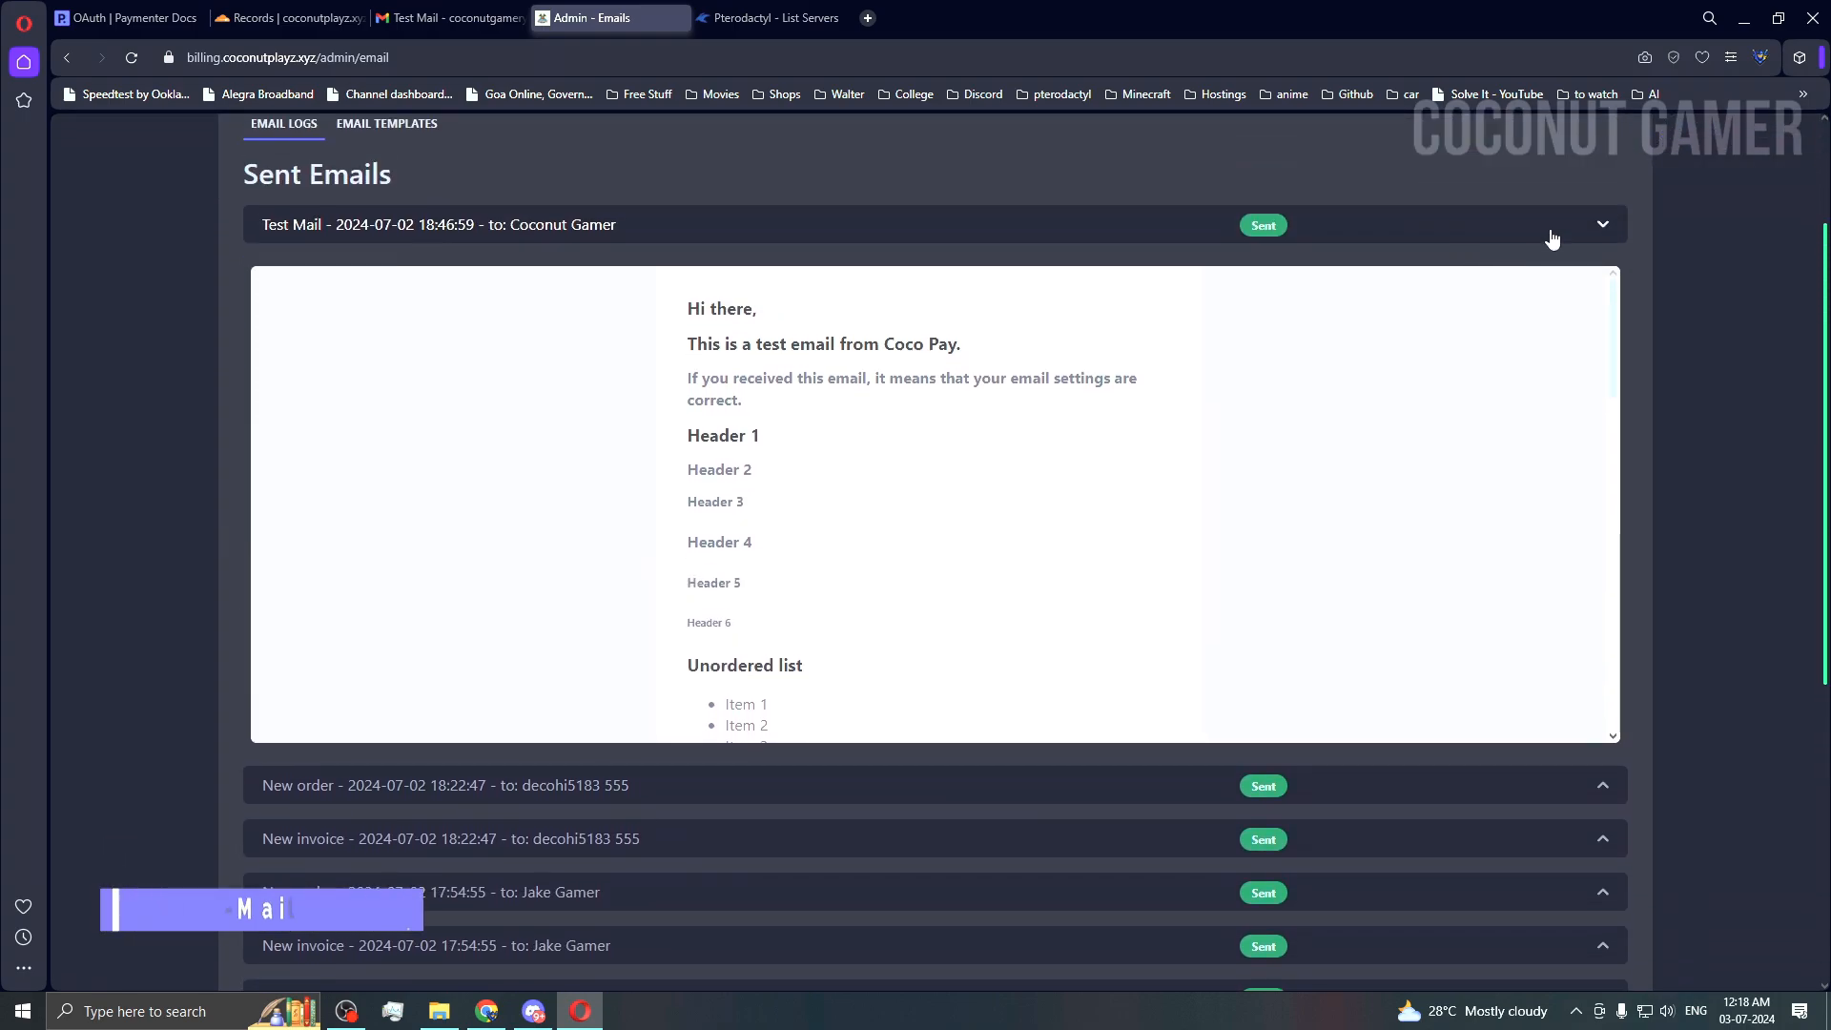
left_click(1551, 236)
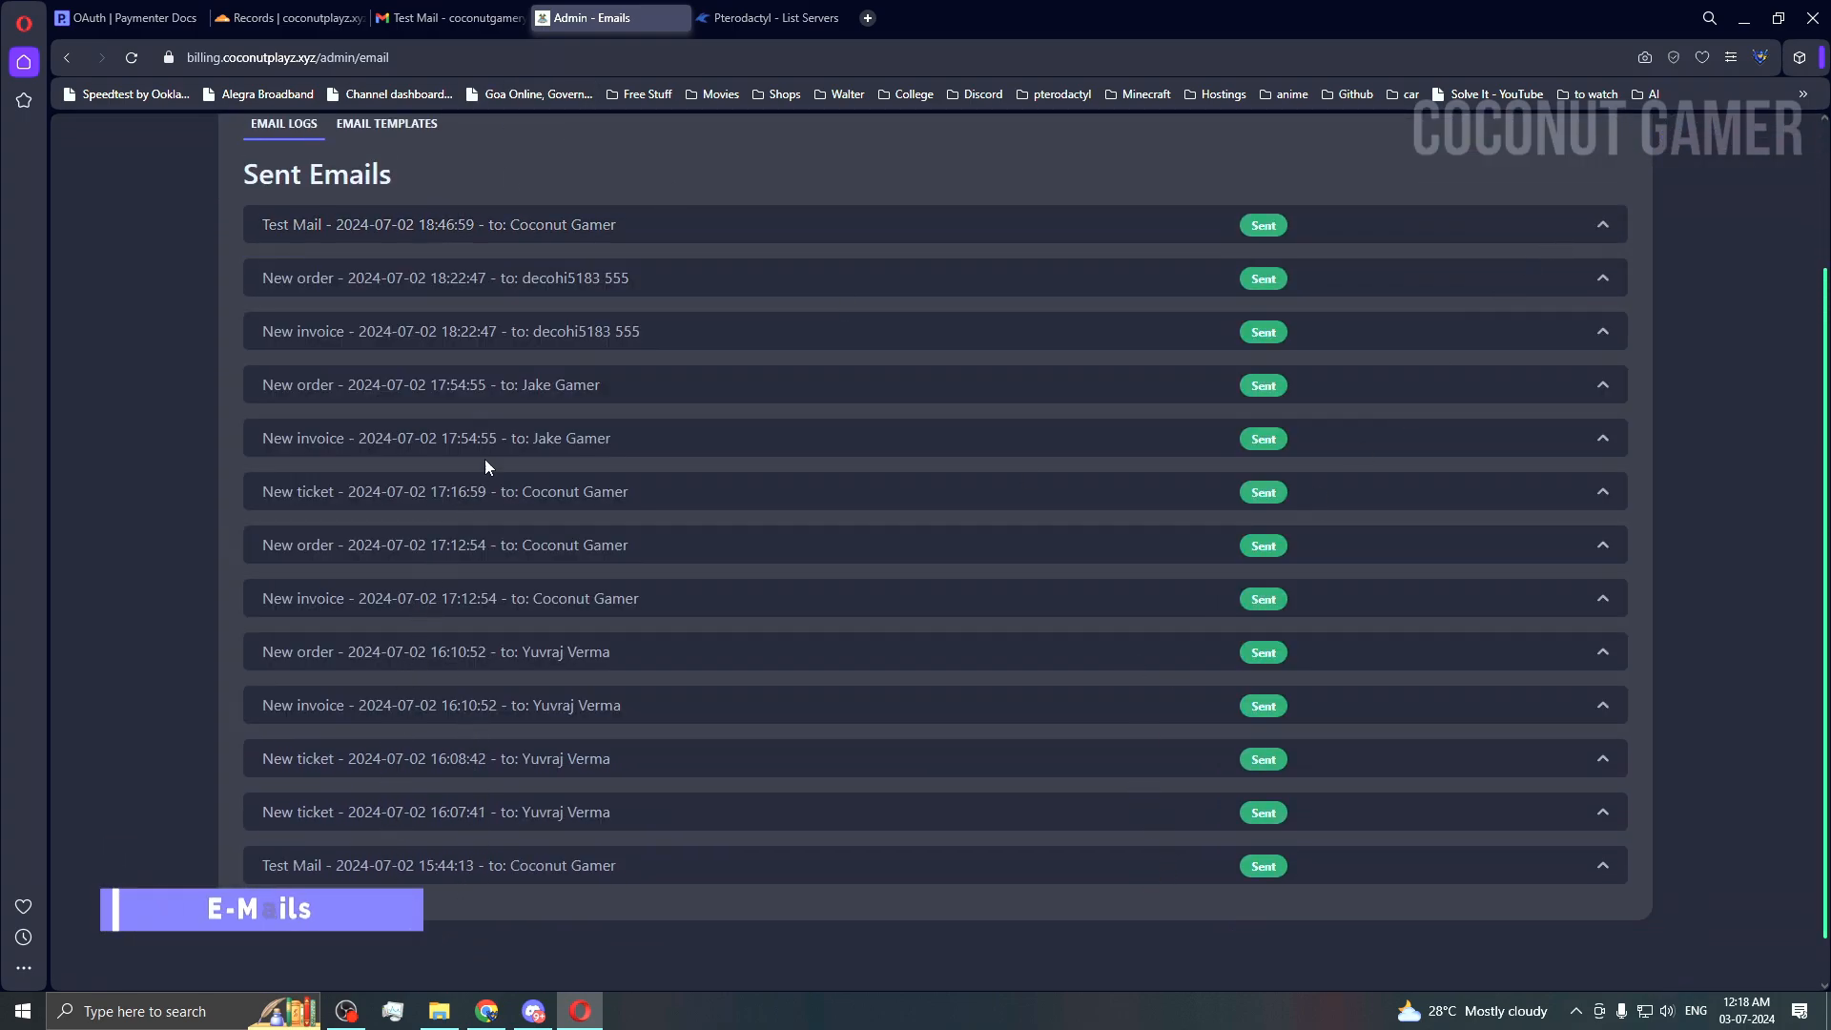
scroll(584, 352, "up", 2)
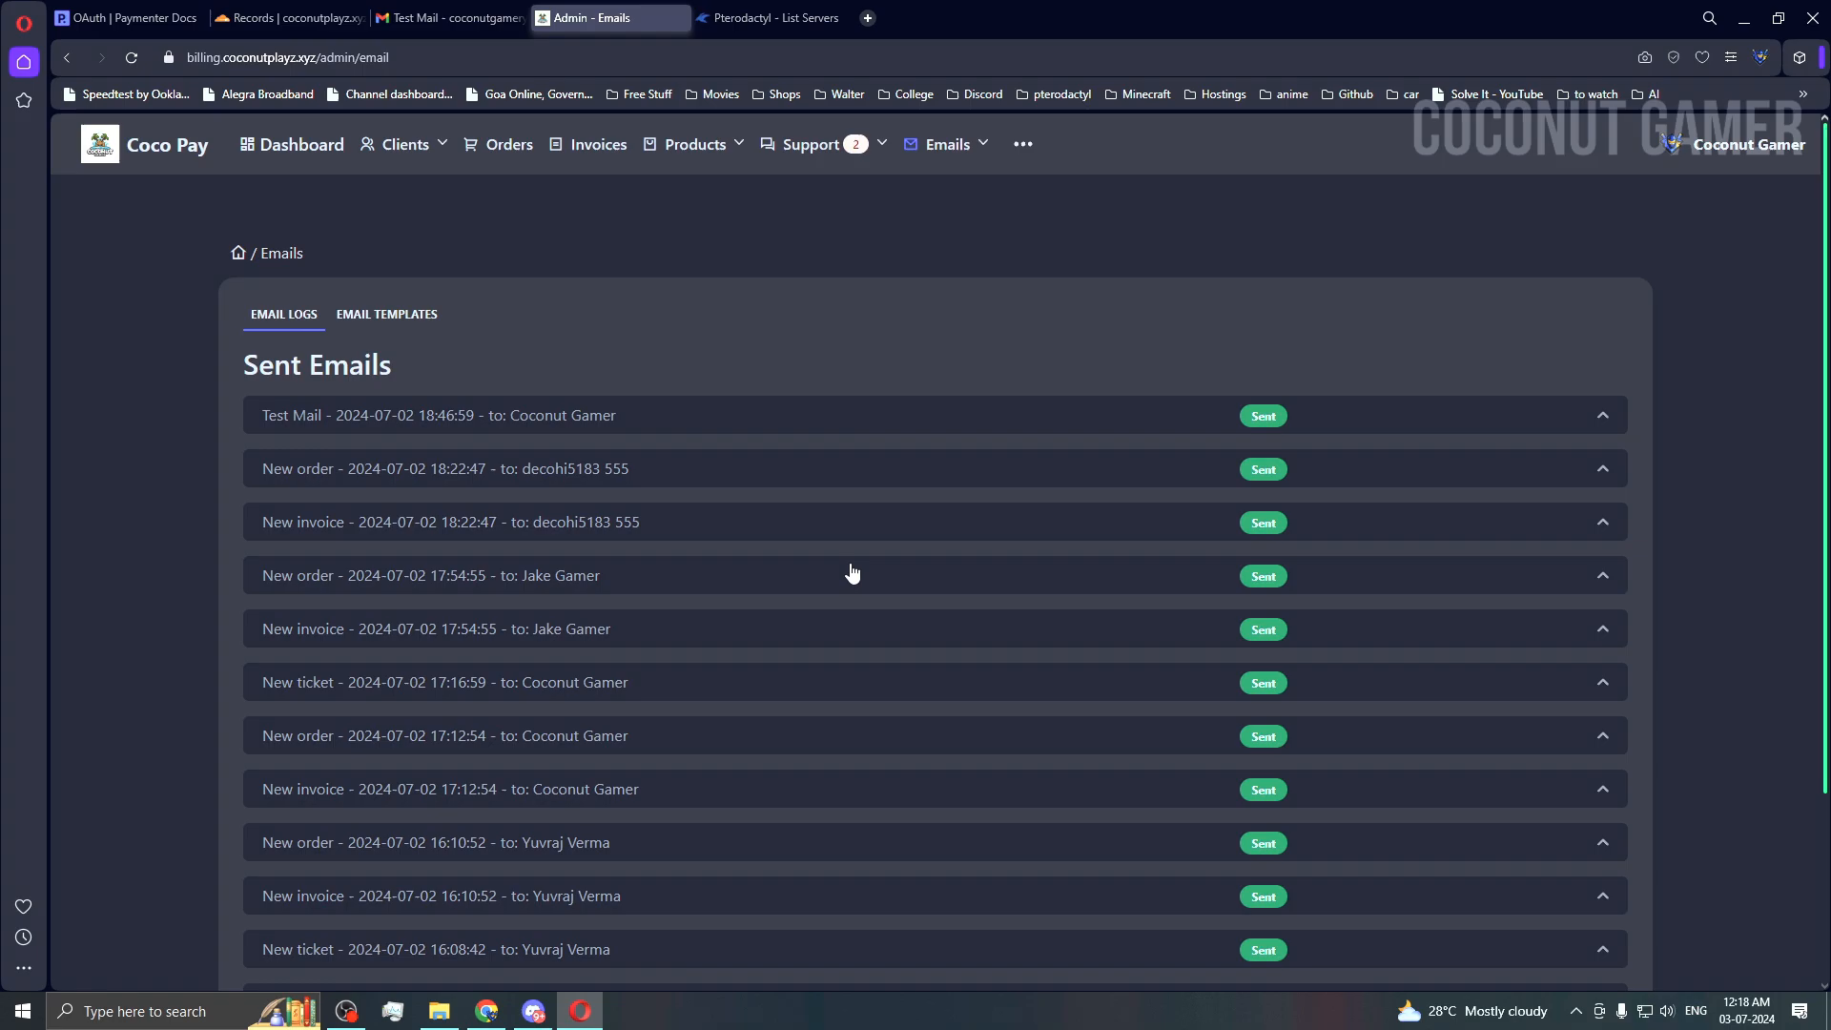
left_click(1025, 148)
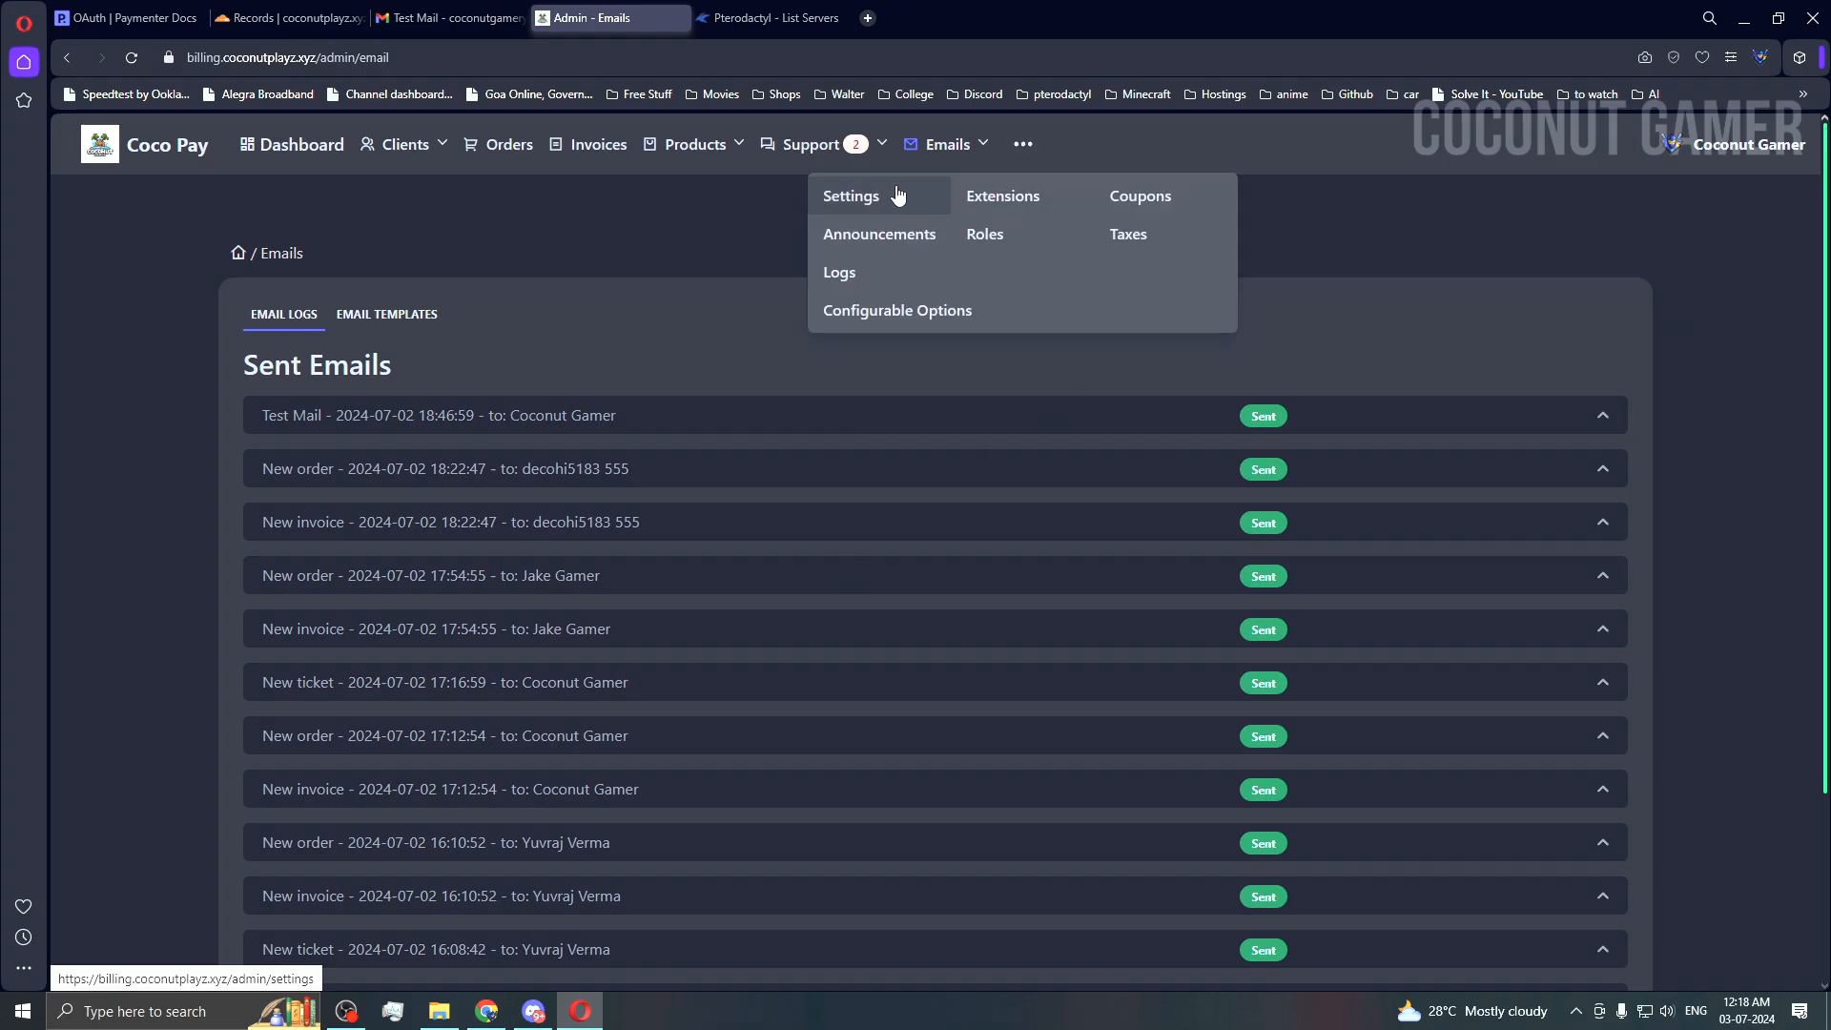
Step: Scroll through the installed extensions and gateways on the Extensions page
left_click(1007, 199)
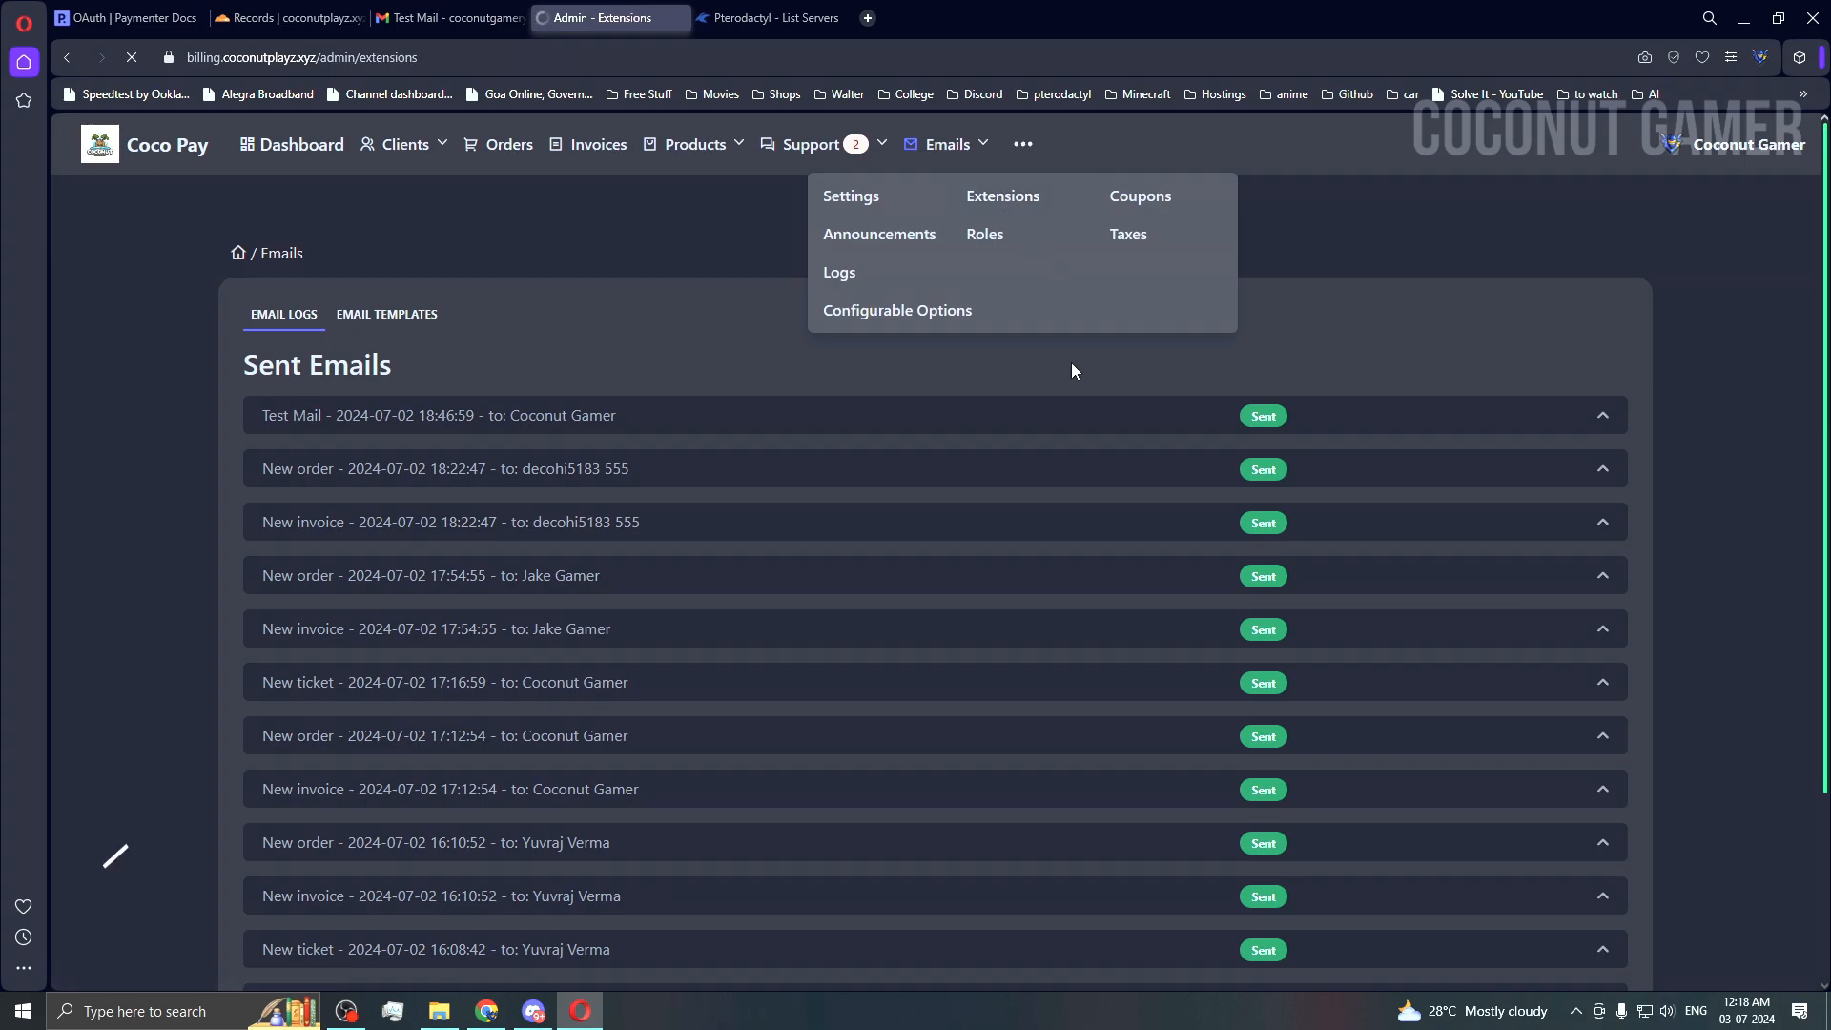
scroll(1072, 373, "down", 1)
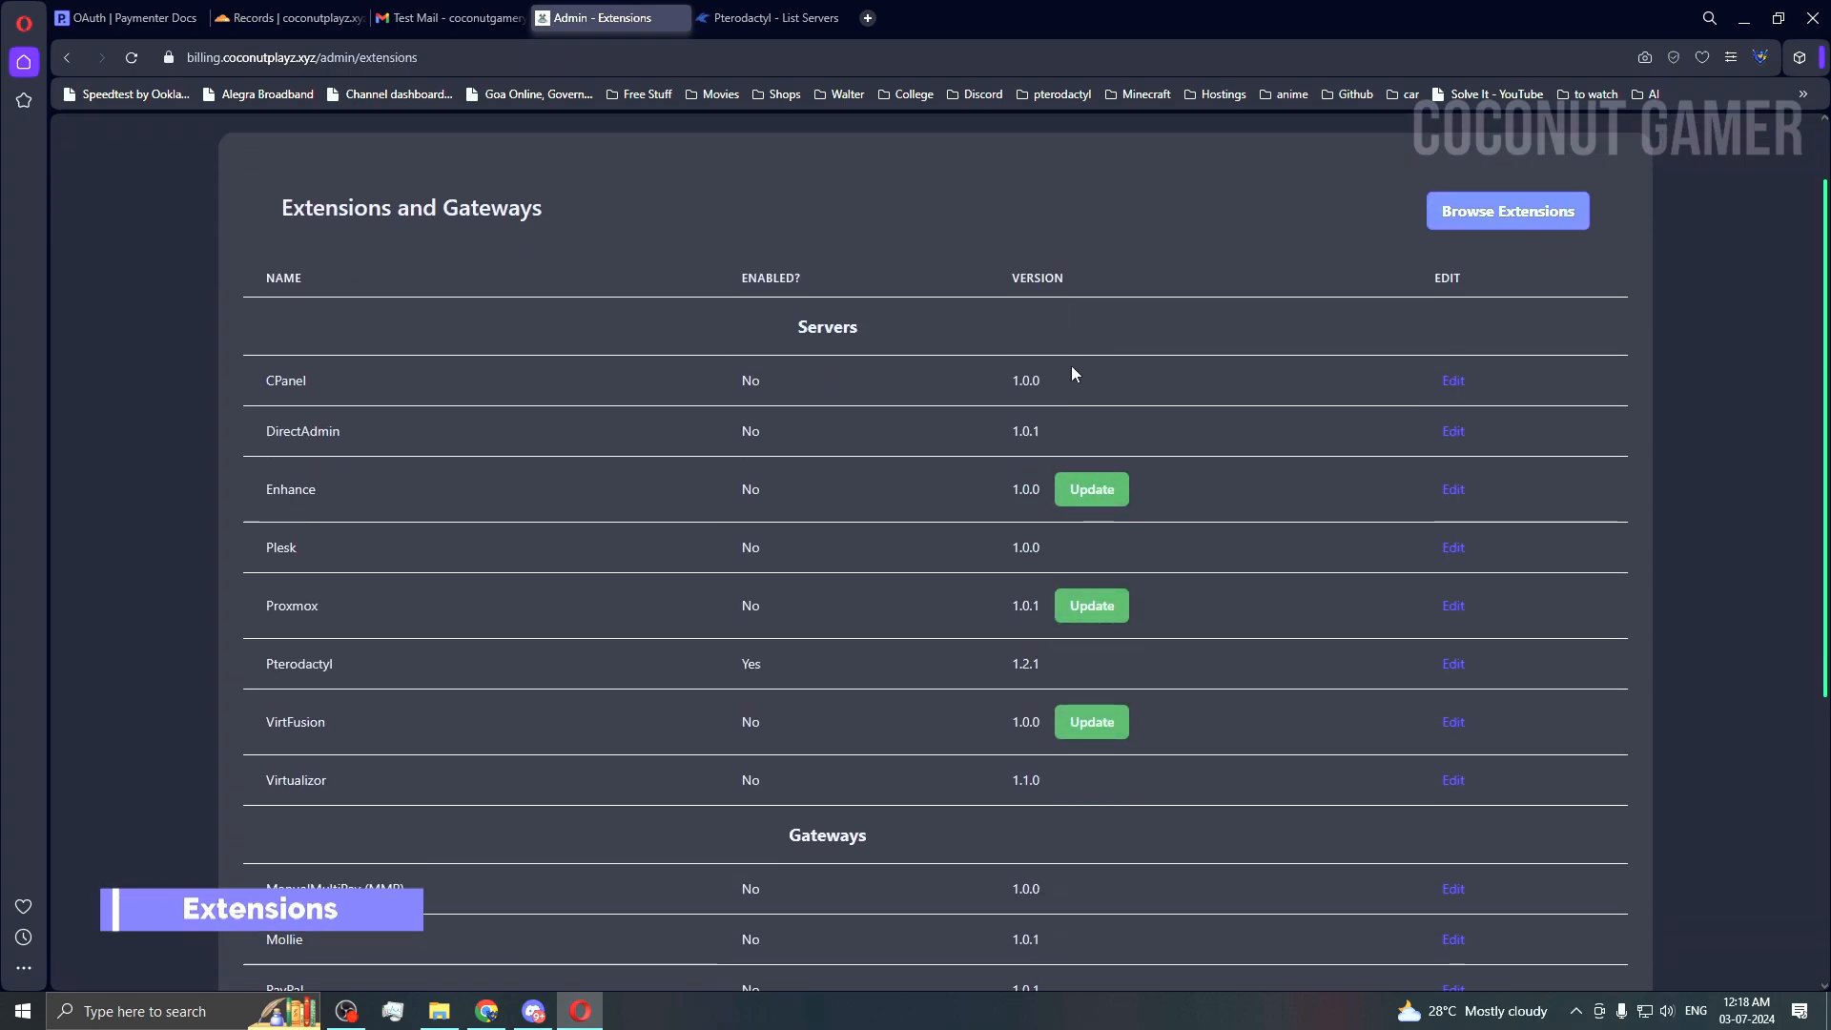
scroll(1072, 372, "down", 1)
scroll(1071, 373, "up", 2)
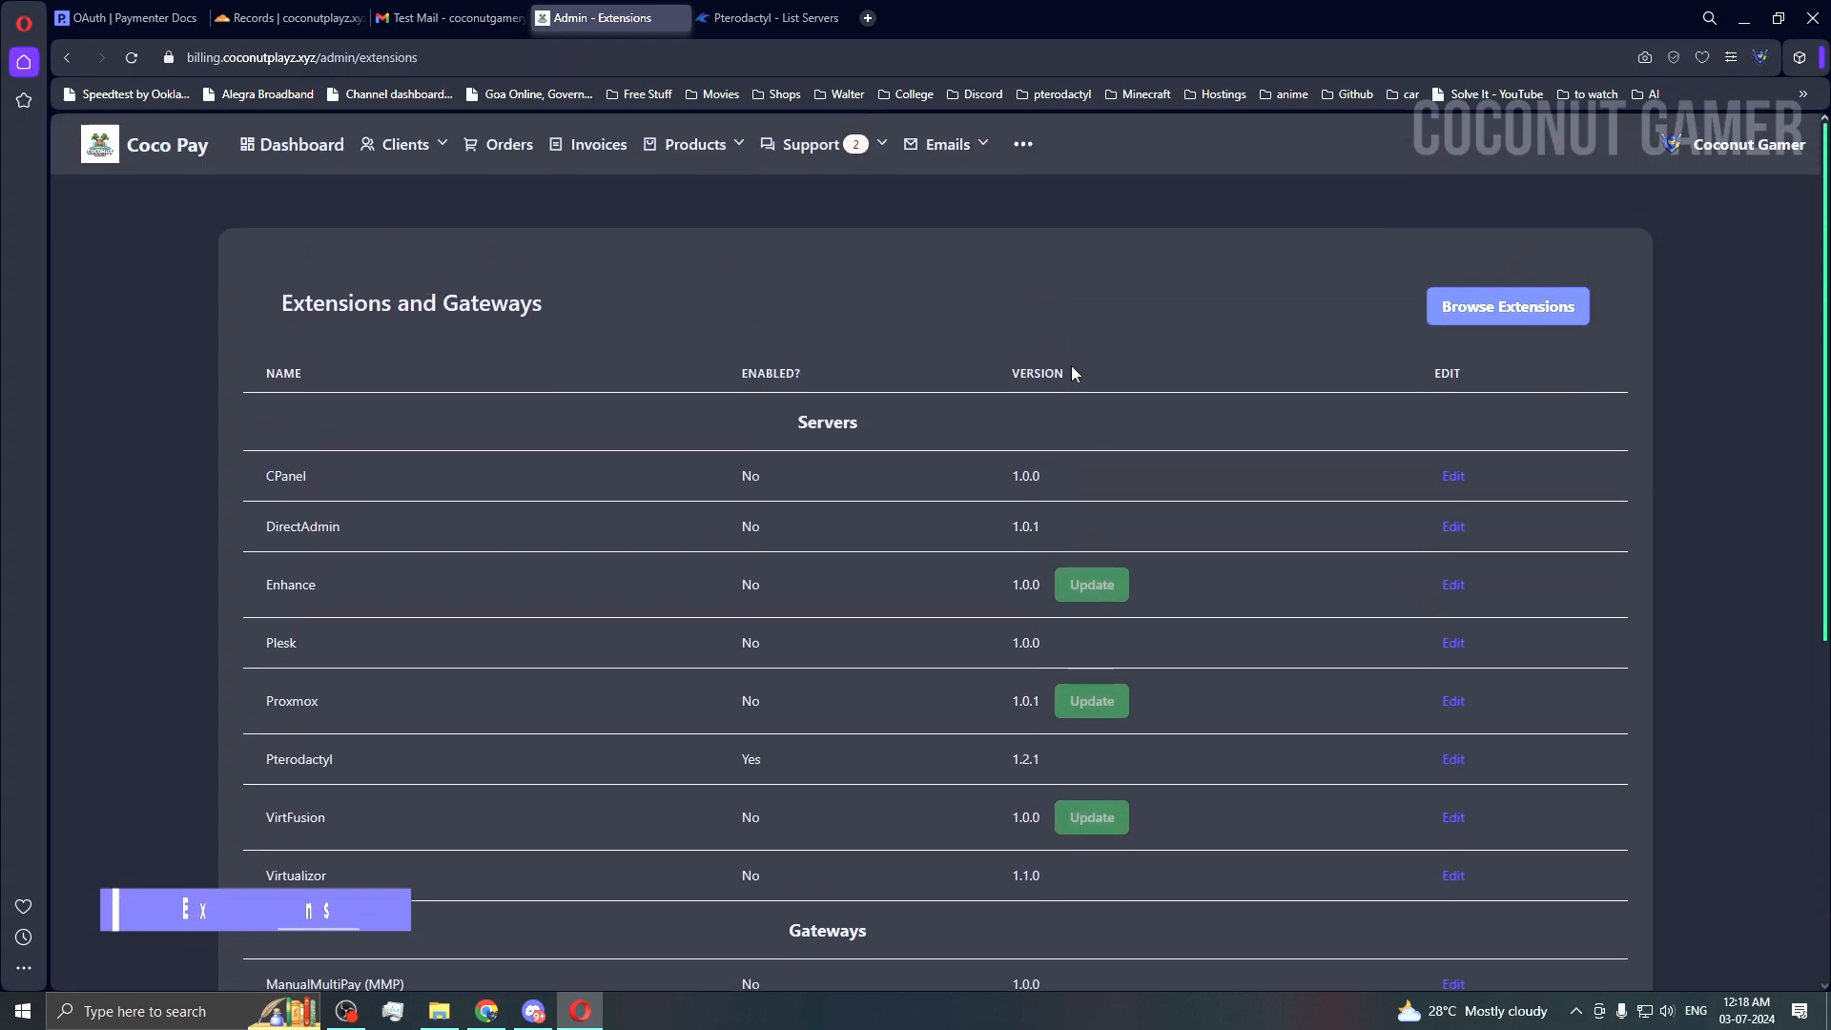
Step: Browse downloadable extensions like Stripe, PayPal, Pterodactyl and the paid Paysense theme
left_click(1481, 311)
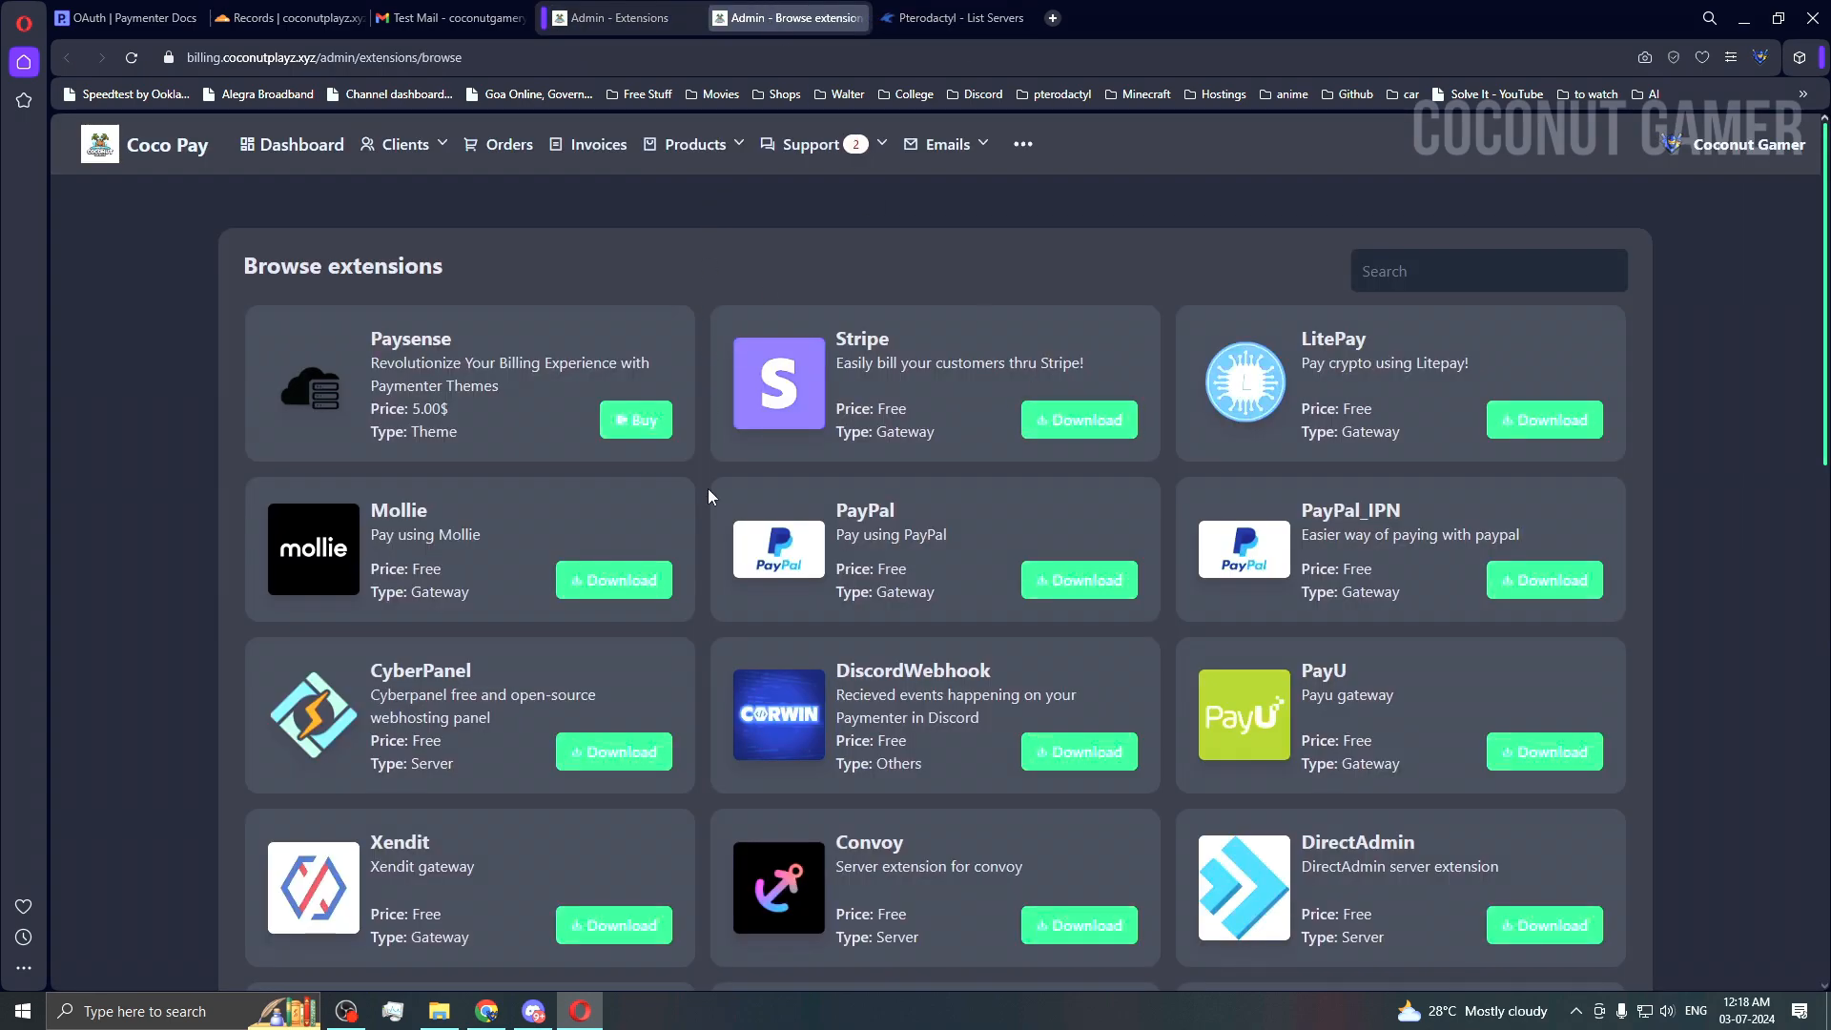
scroll(708, 489, "down", 1)
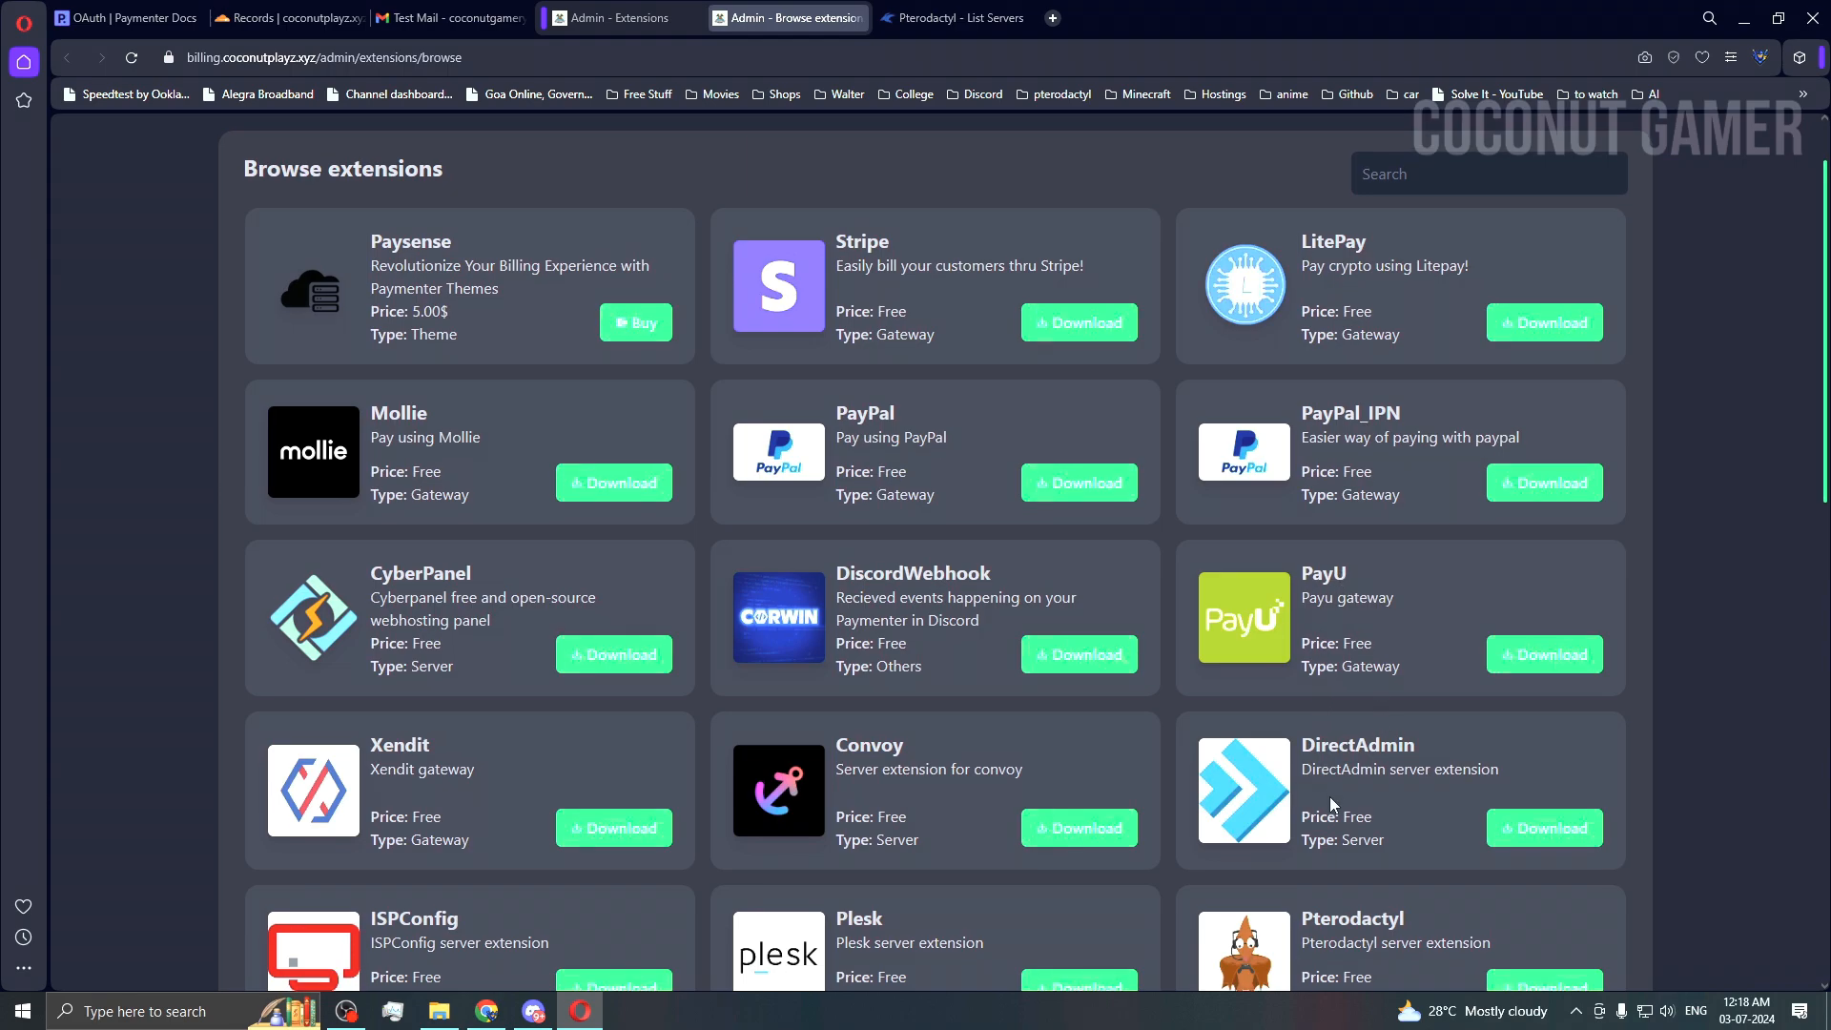
scroll(1041, 648, "down", 4)
scroll(1381, 681, "down", 6)
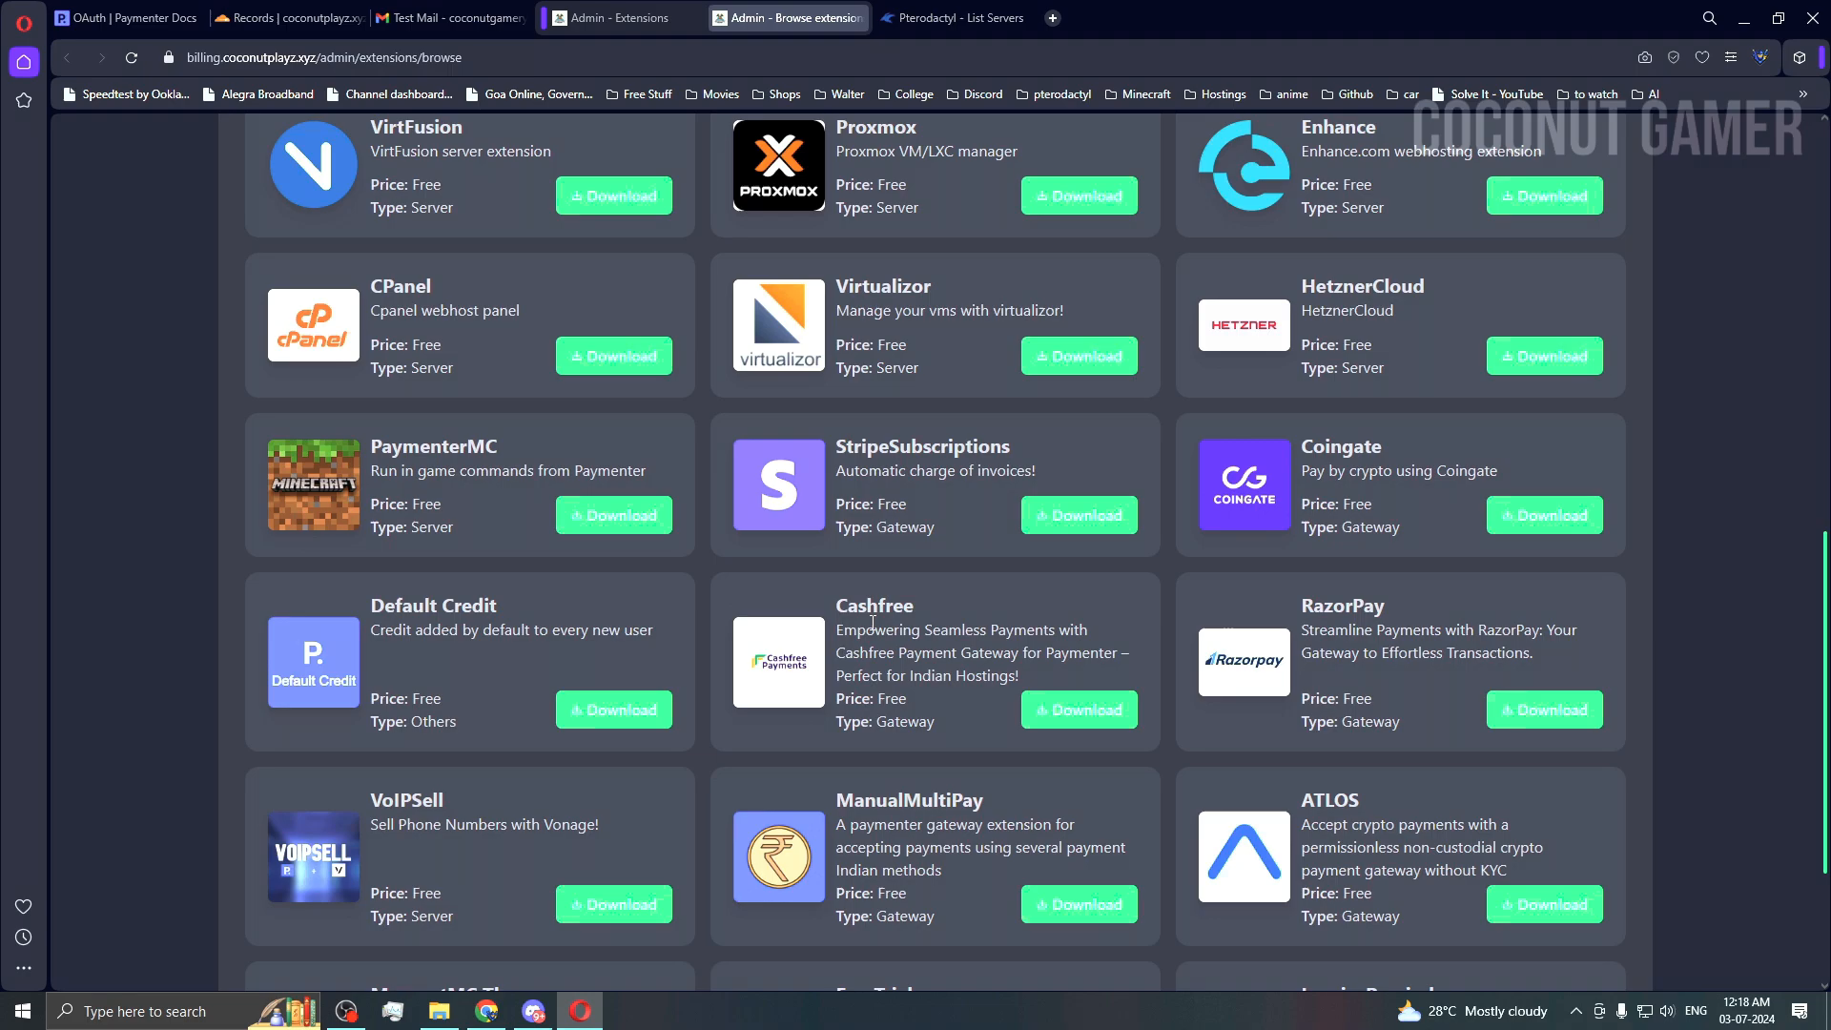
scroll(1031, 676, "down", 1)
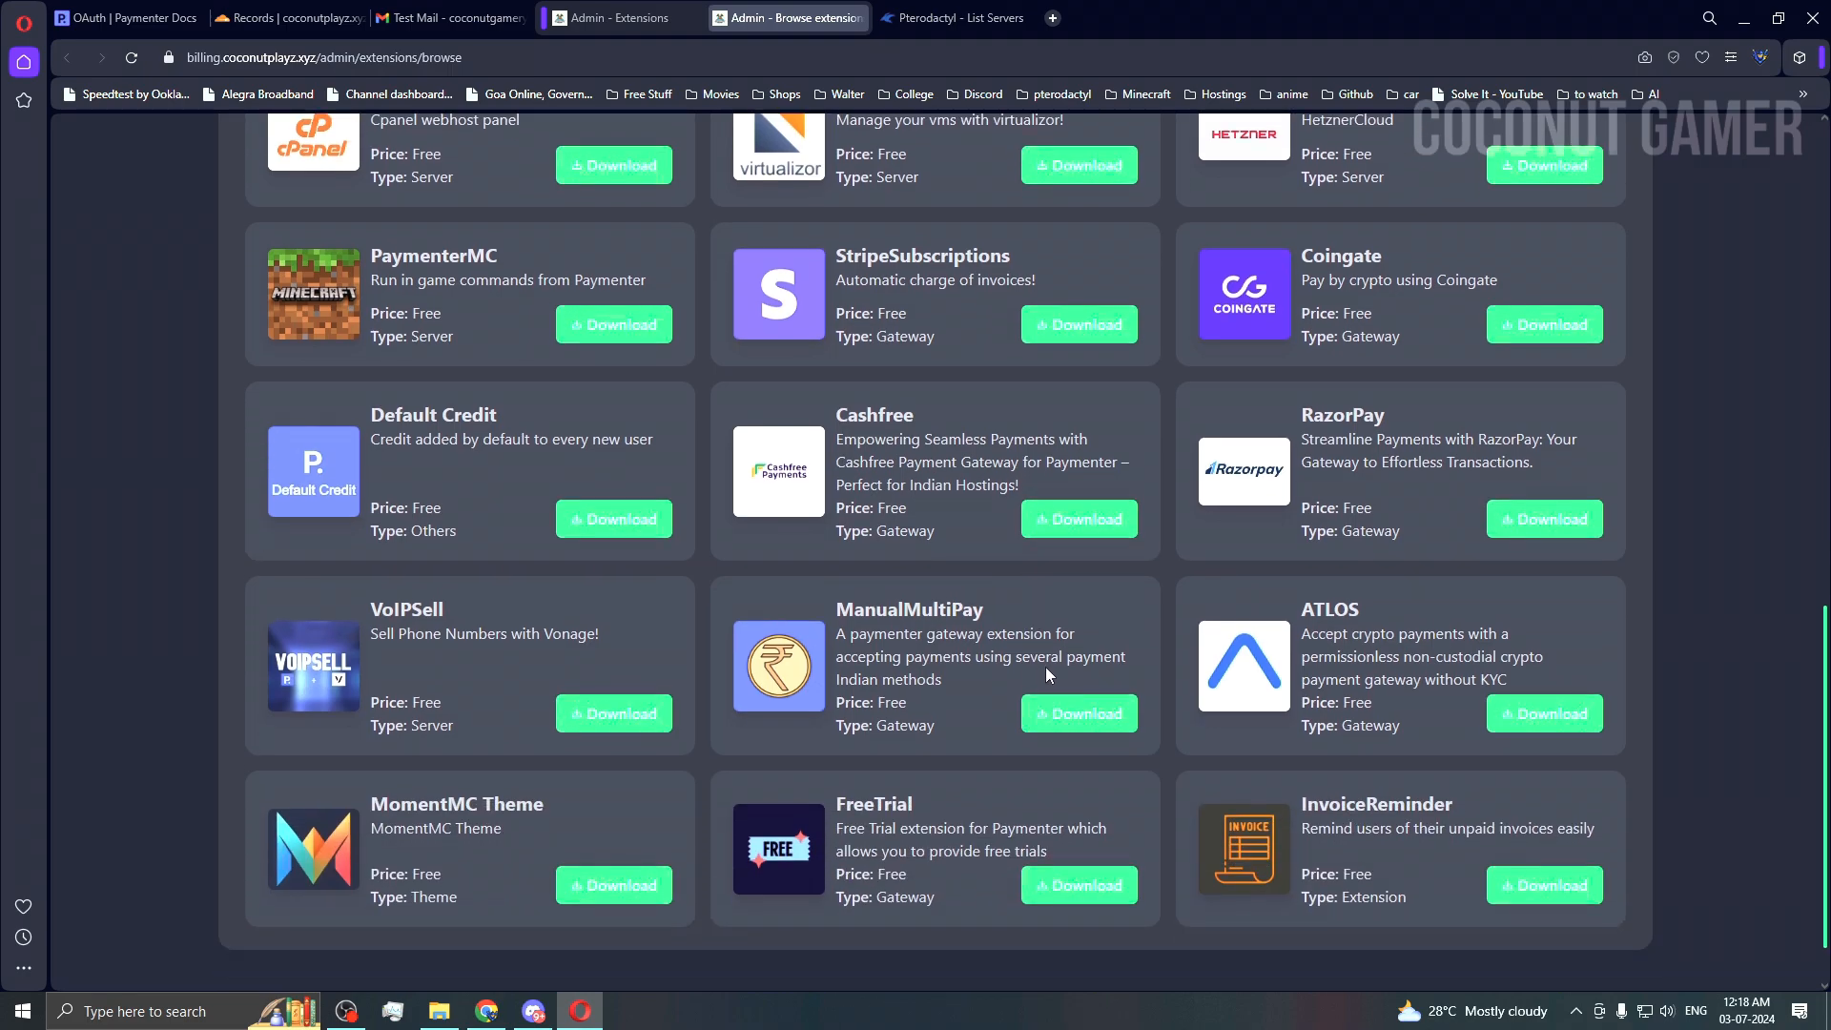
scroll(1045, 674, "up", 10)
scroll(1045, 675, "up", 3)
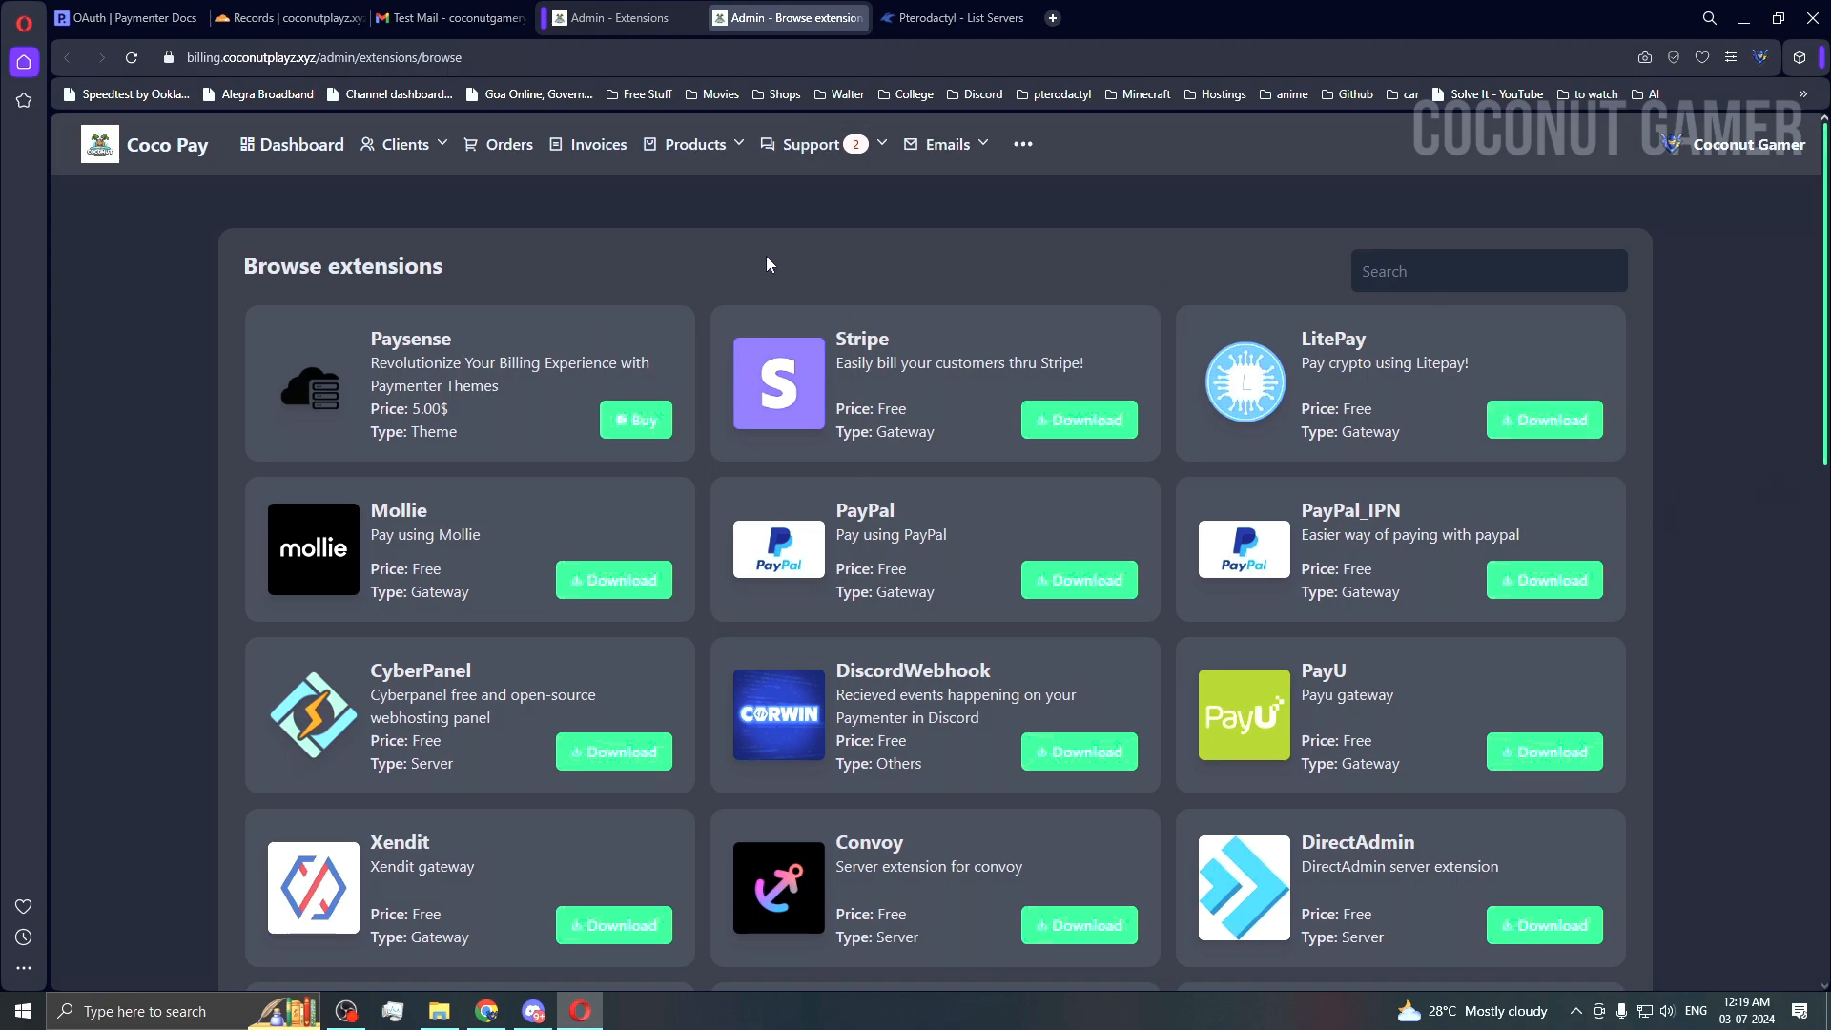
scroll(363, 312, "down", 7)
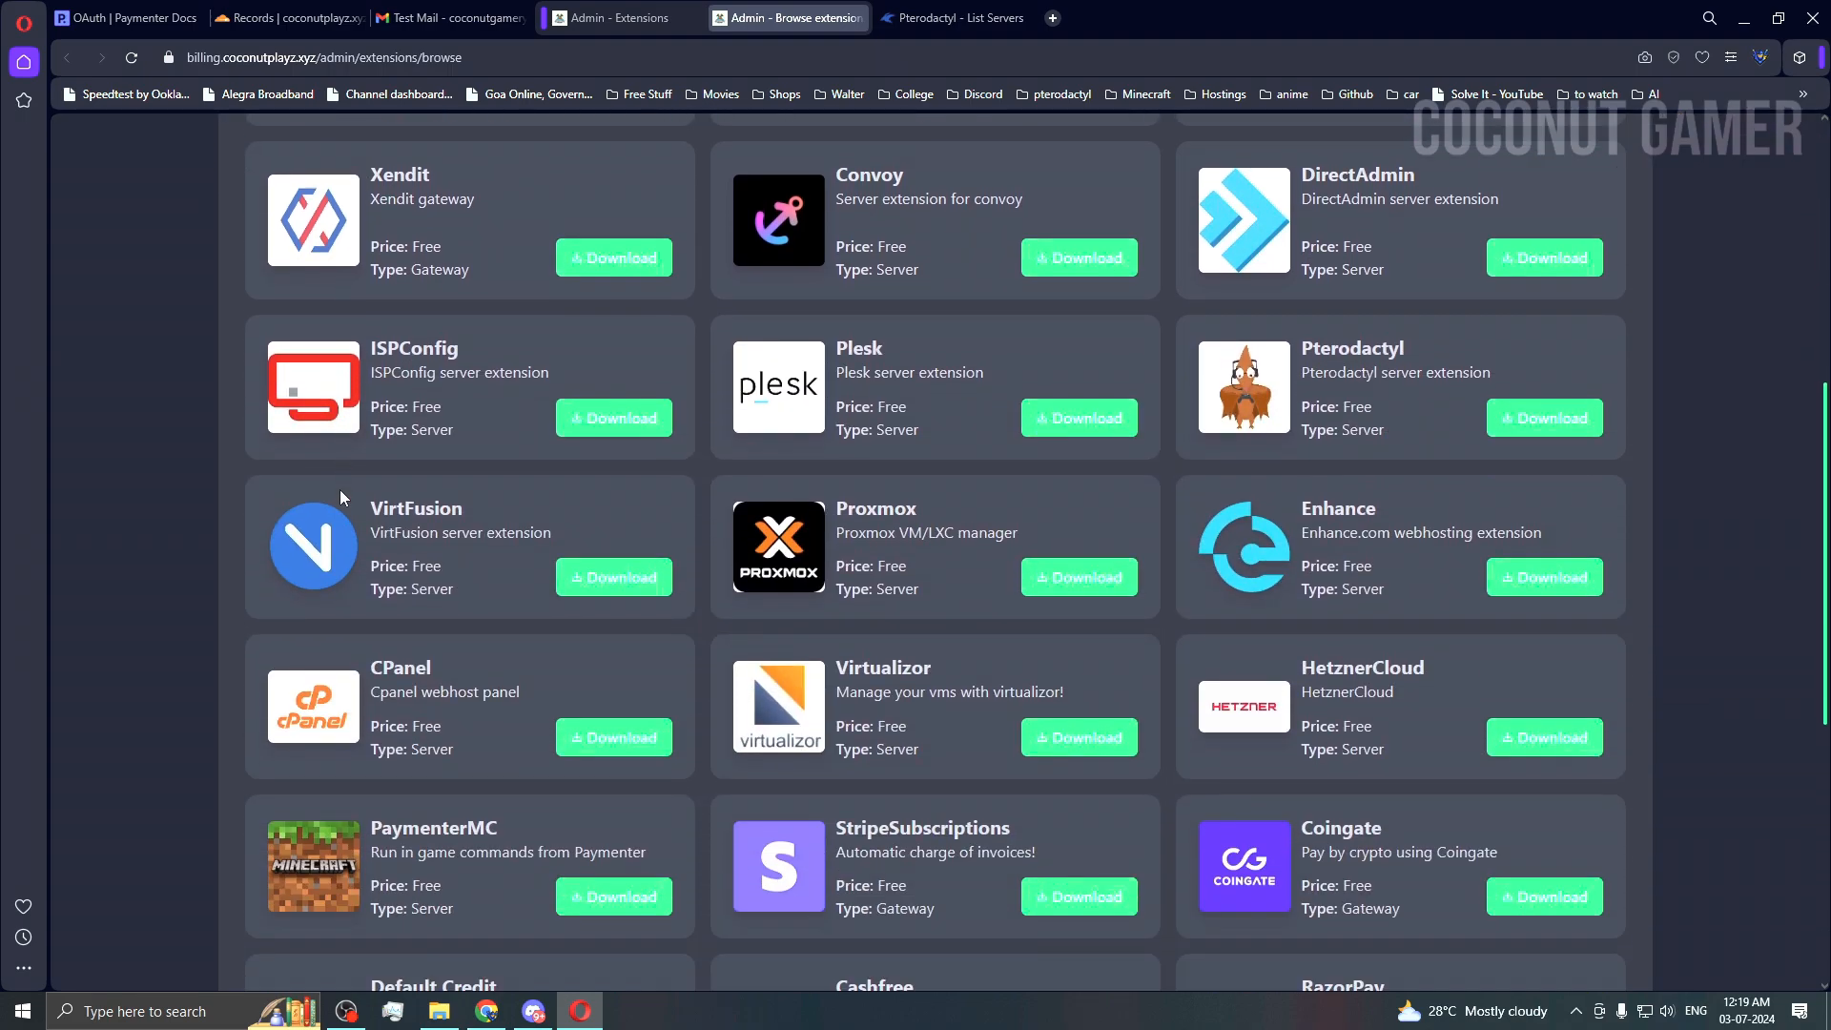
scroll(339, 496, "down", 4)
scroll(1144, 515, "down", 2)
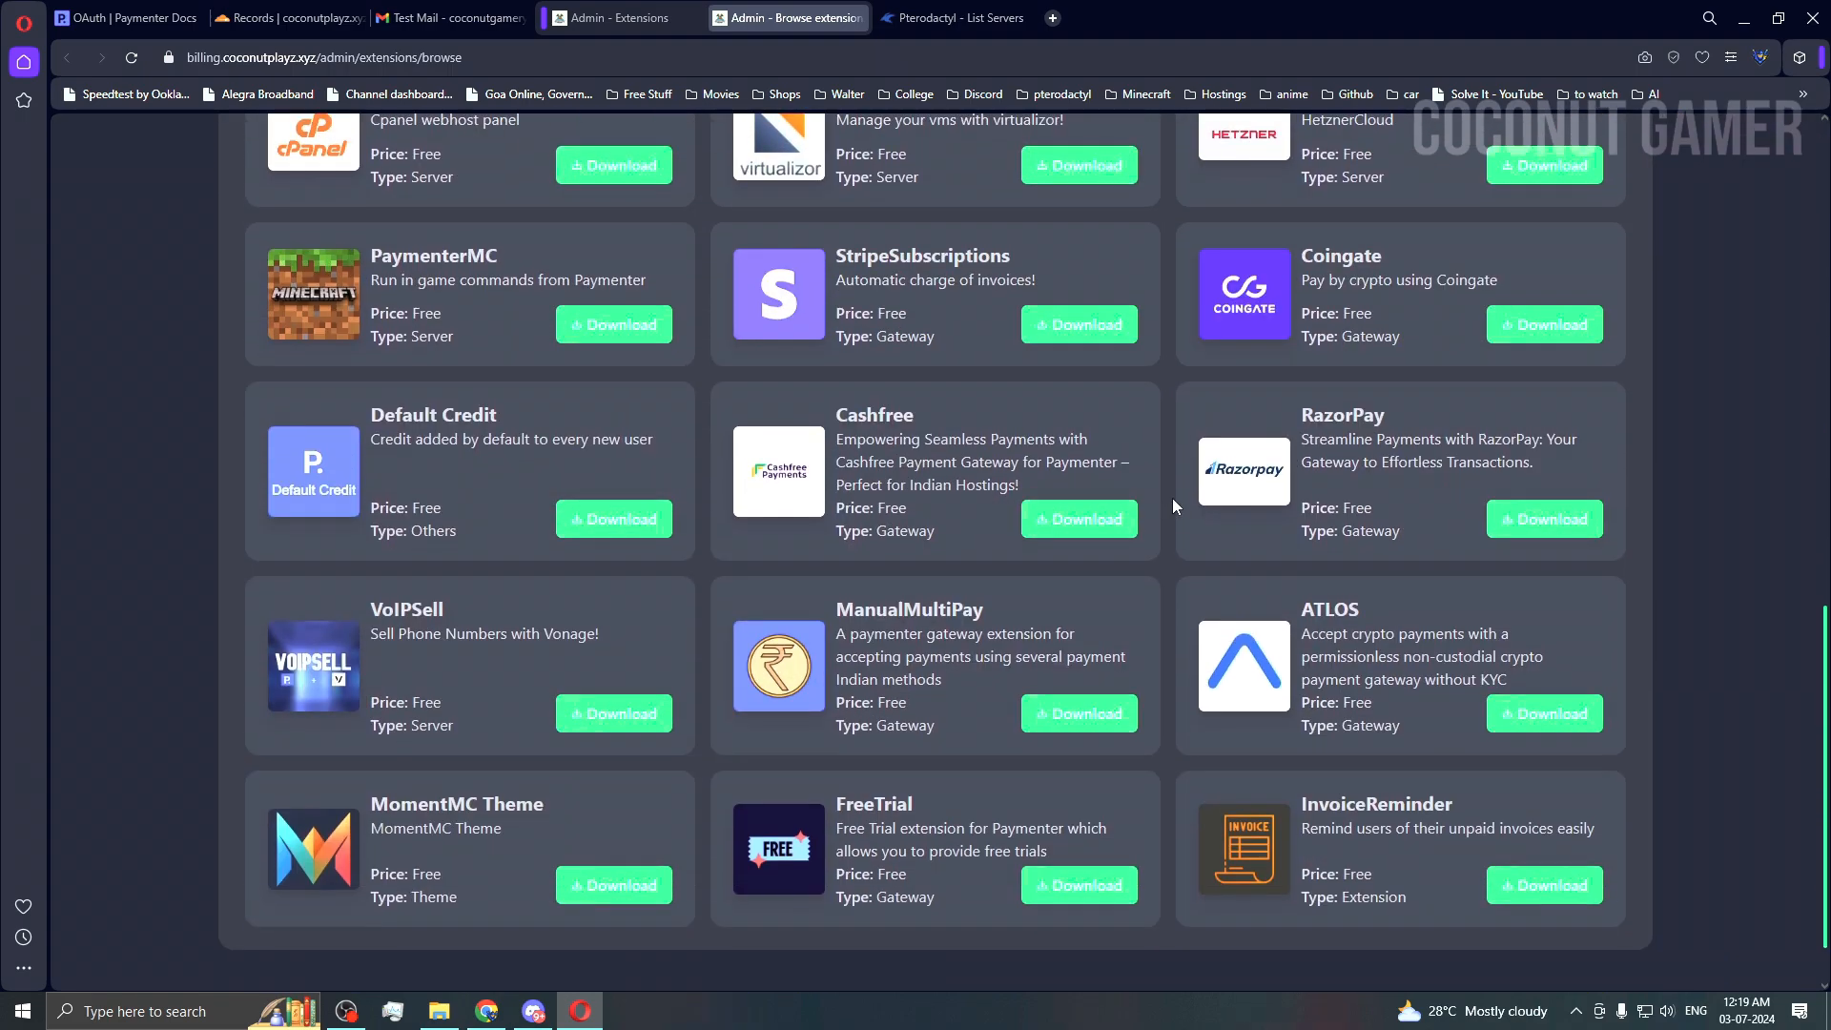
scroll(1173, 499, "up", 13)
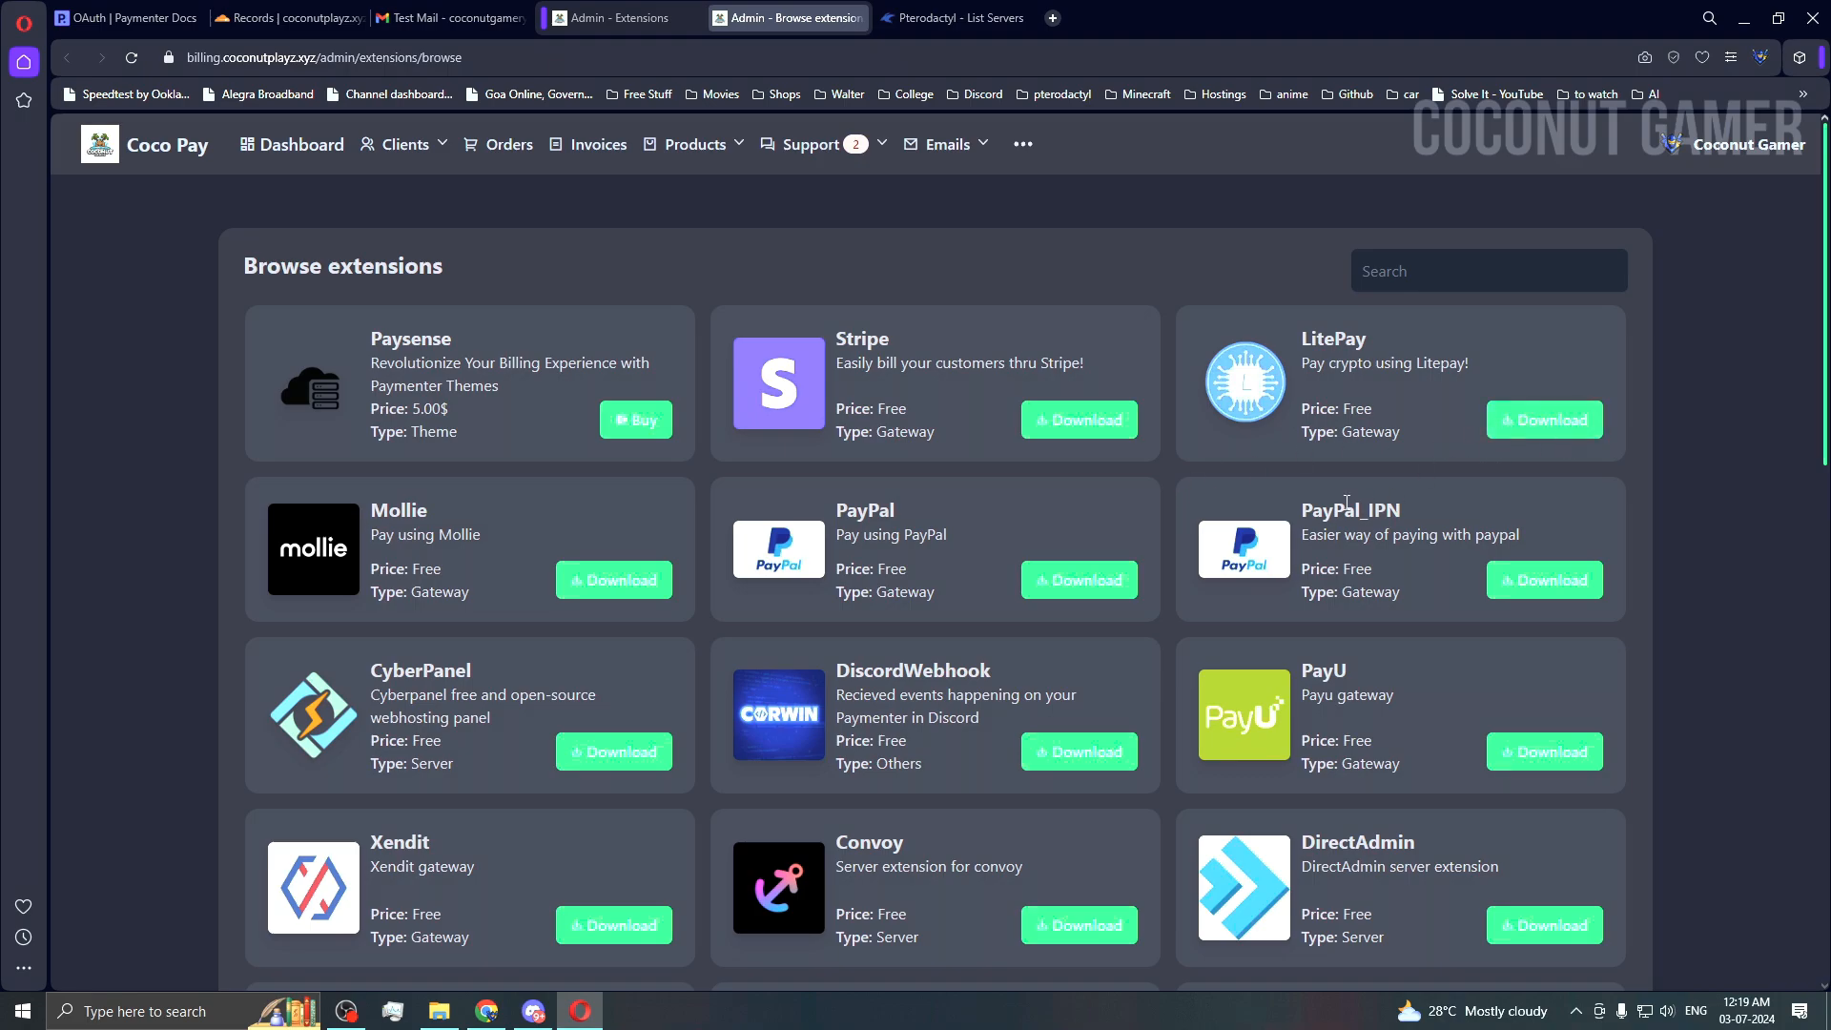
Step: Go back to the installed extensions list and open the Pterodactyl extension's settings
key("ctrl+Tab")
scroll(833, 363, "down", 4)
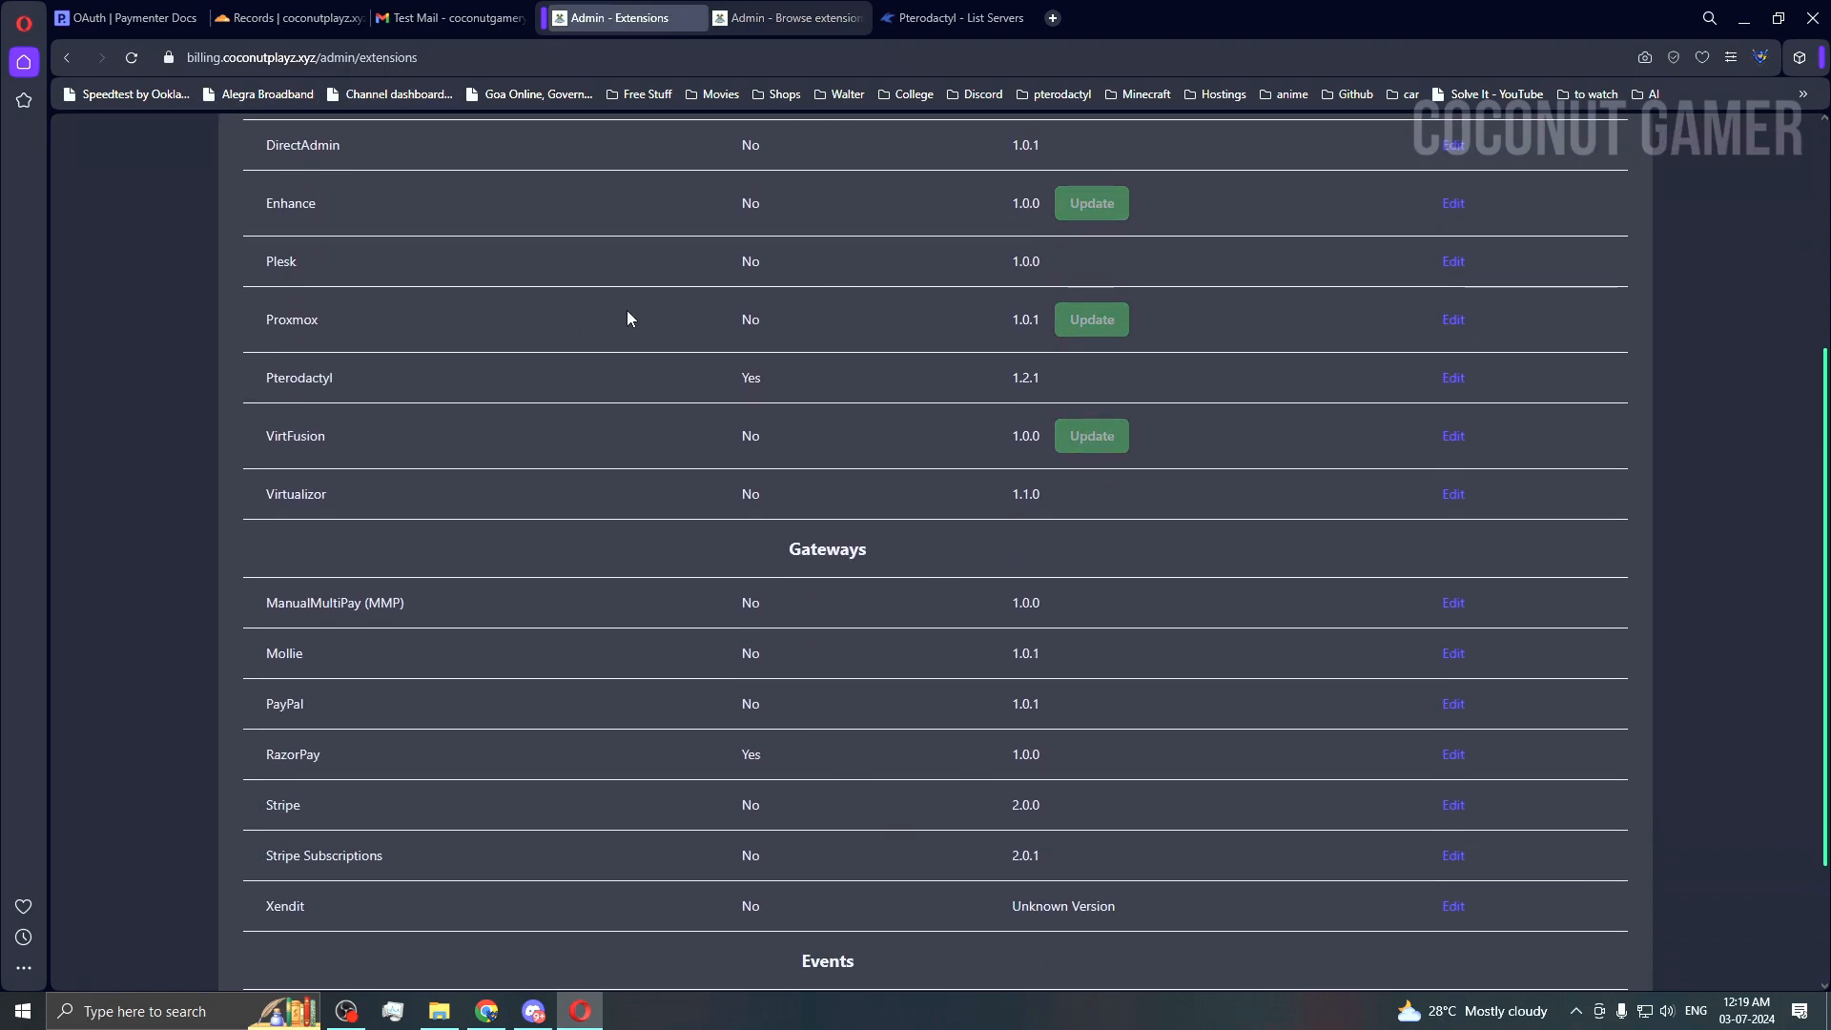
scroll(740, 687, "down", 1)
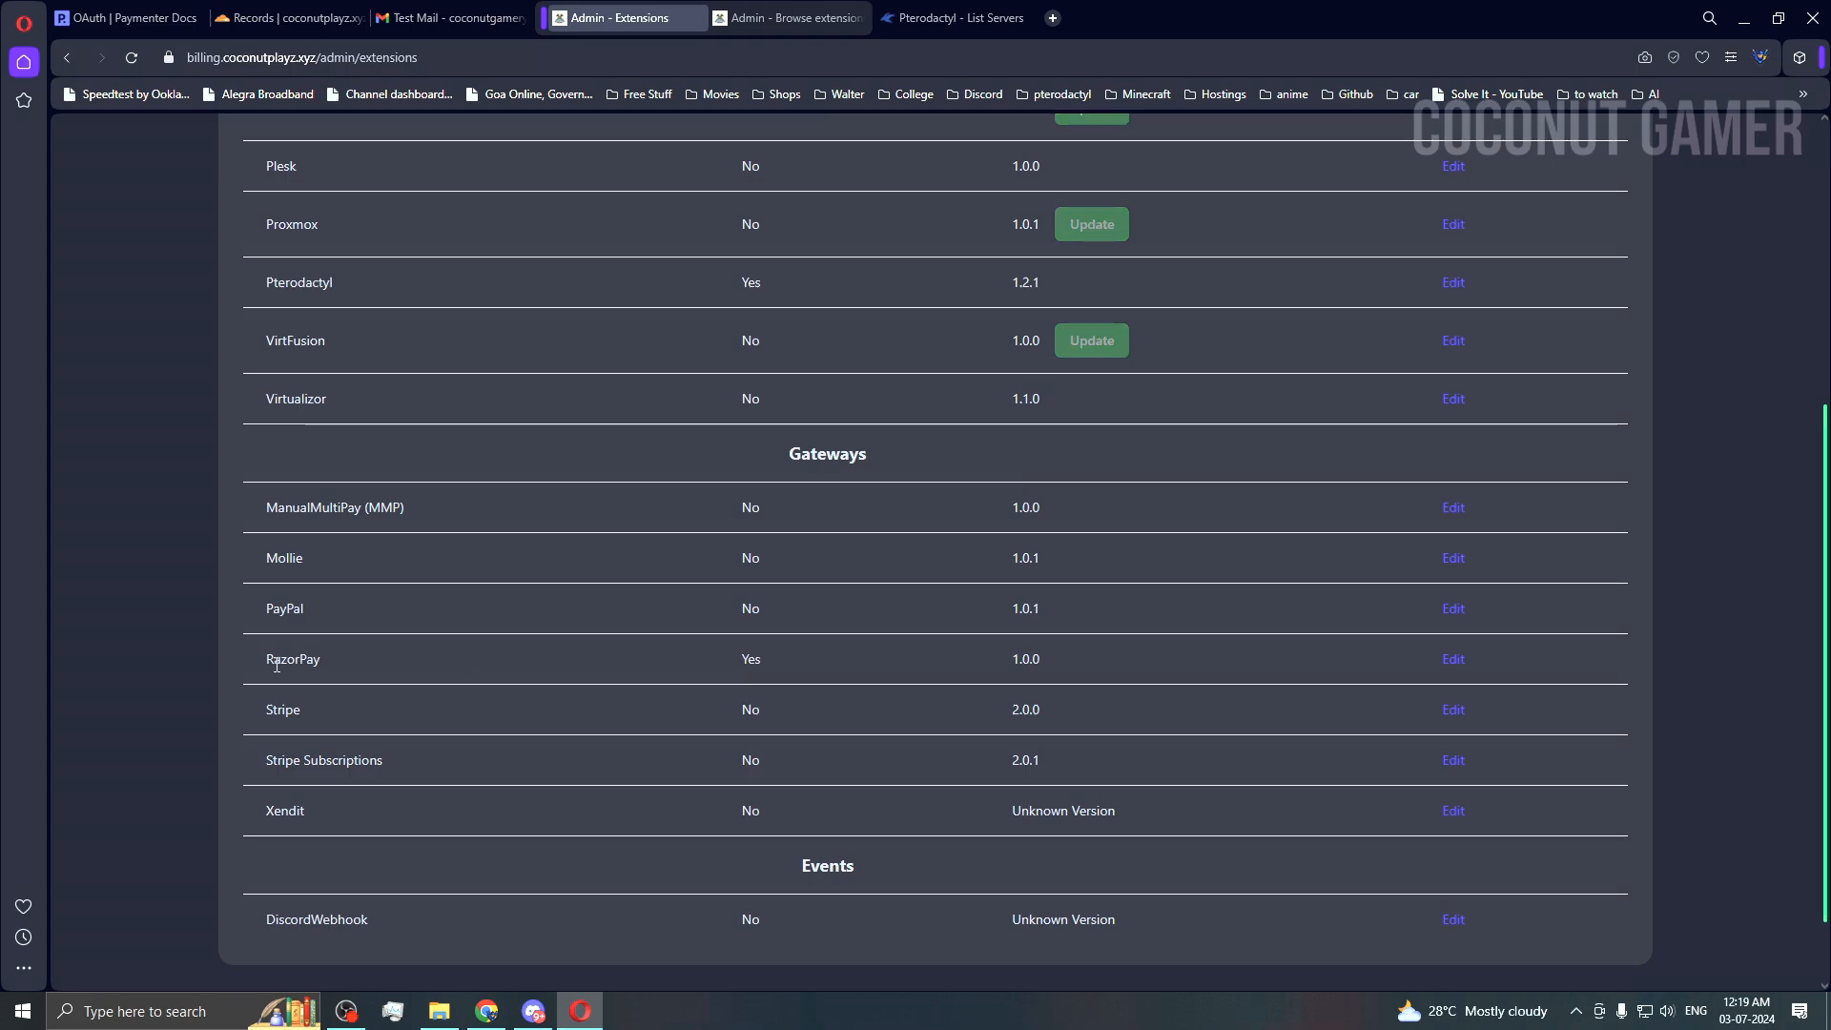
scroll(1253, 622, "up", 4)
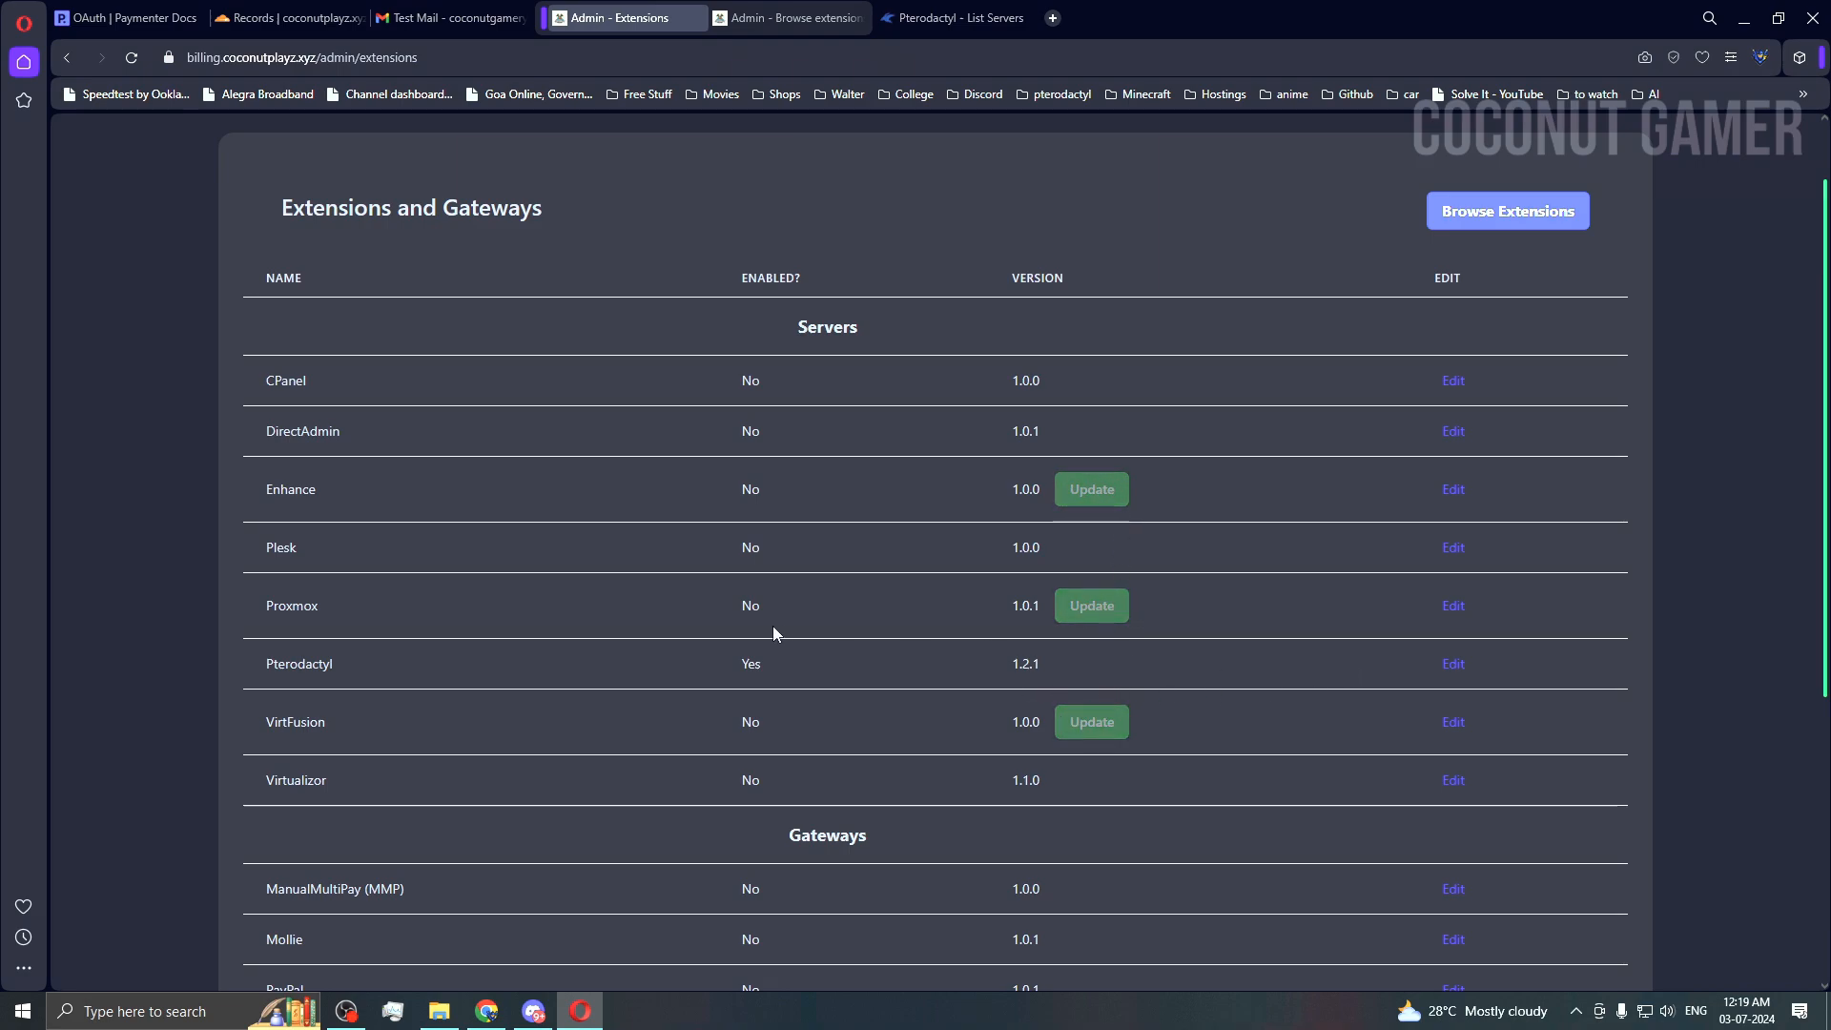
left_click(1461, 667)
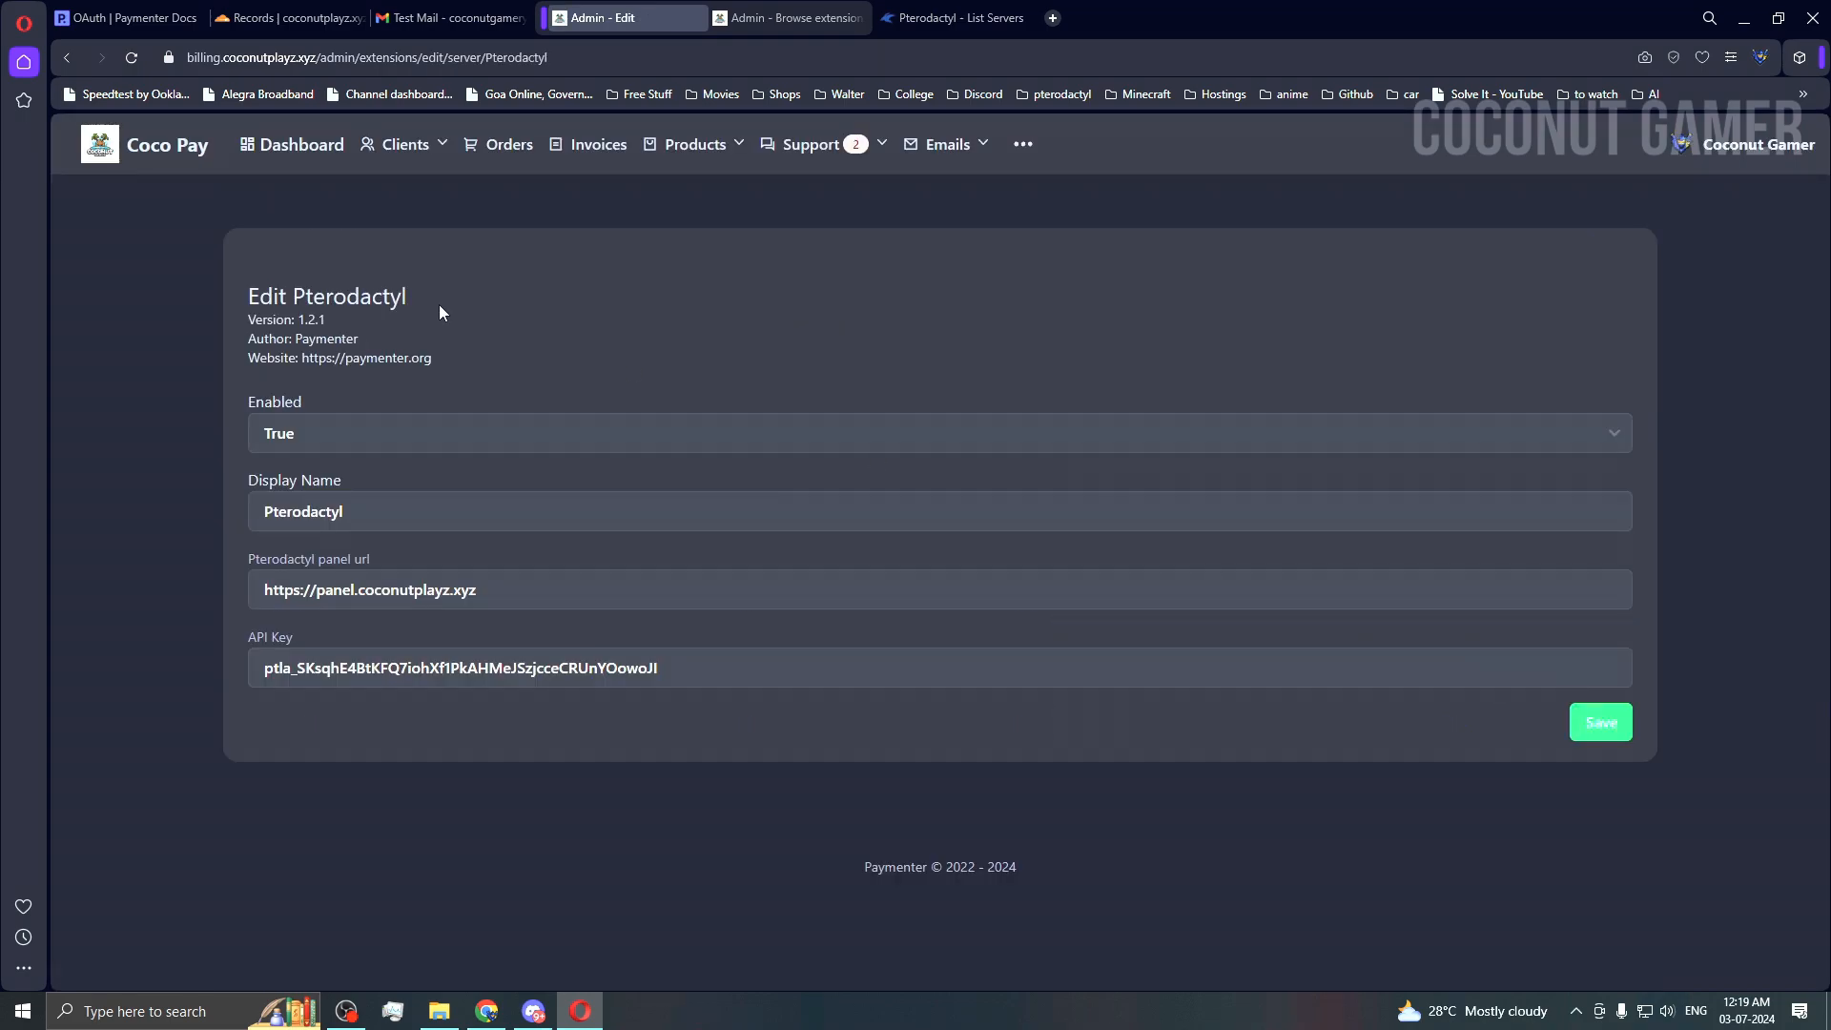
Step: Keep Enabled as True and inspect the display name and panel URL, then view the panel's Servers list
left_click(337, 435)
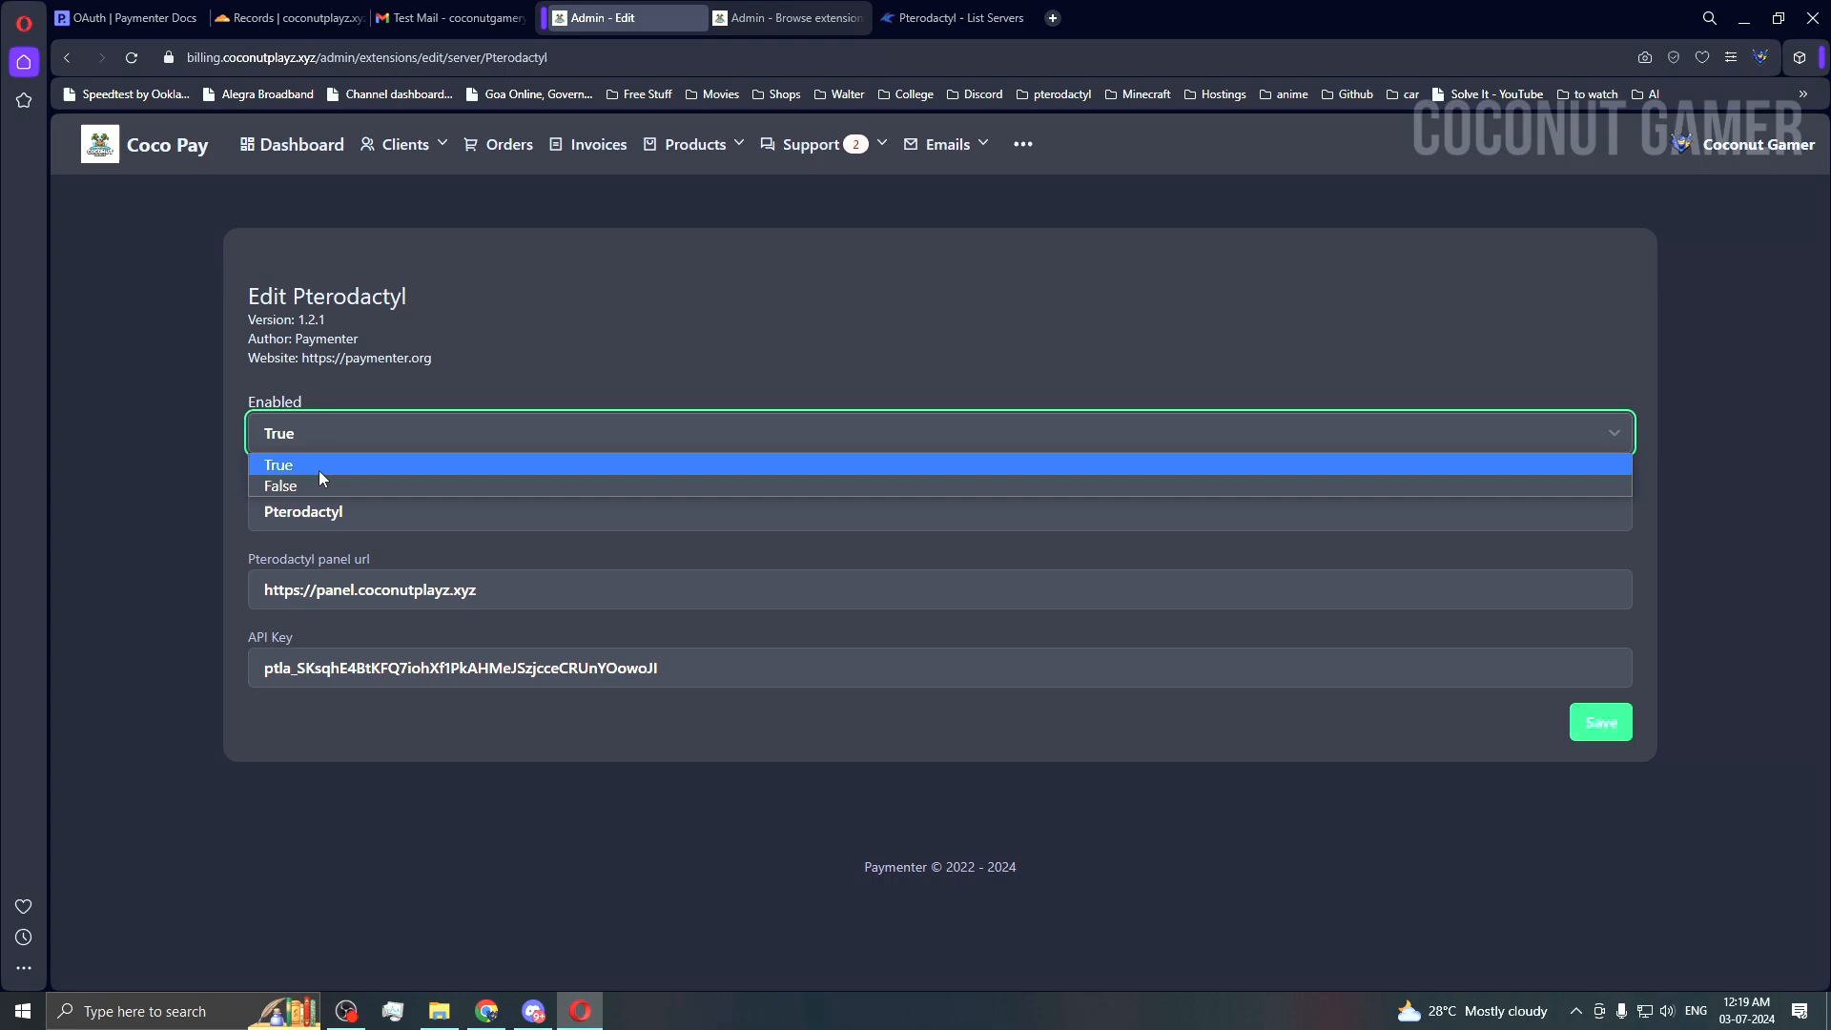
left_click(319, 471)
double_click(410, 510)
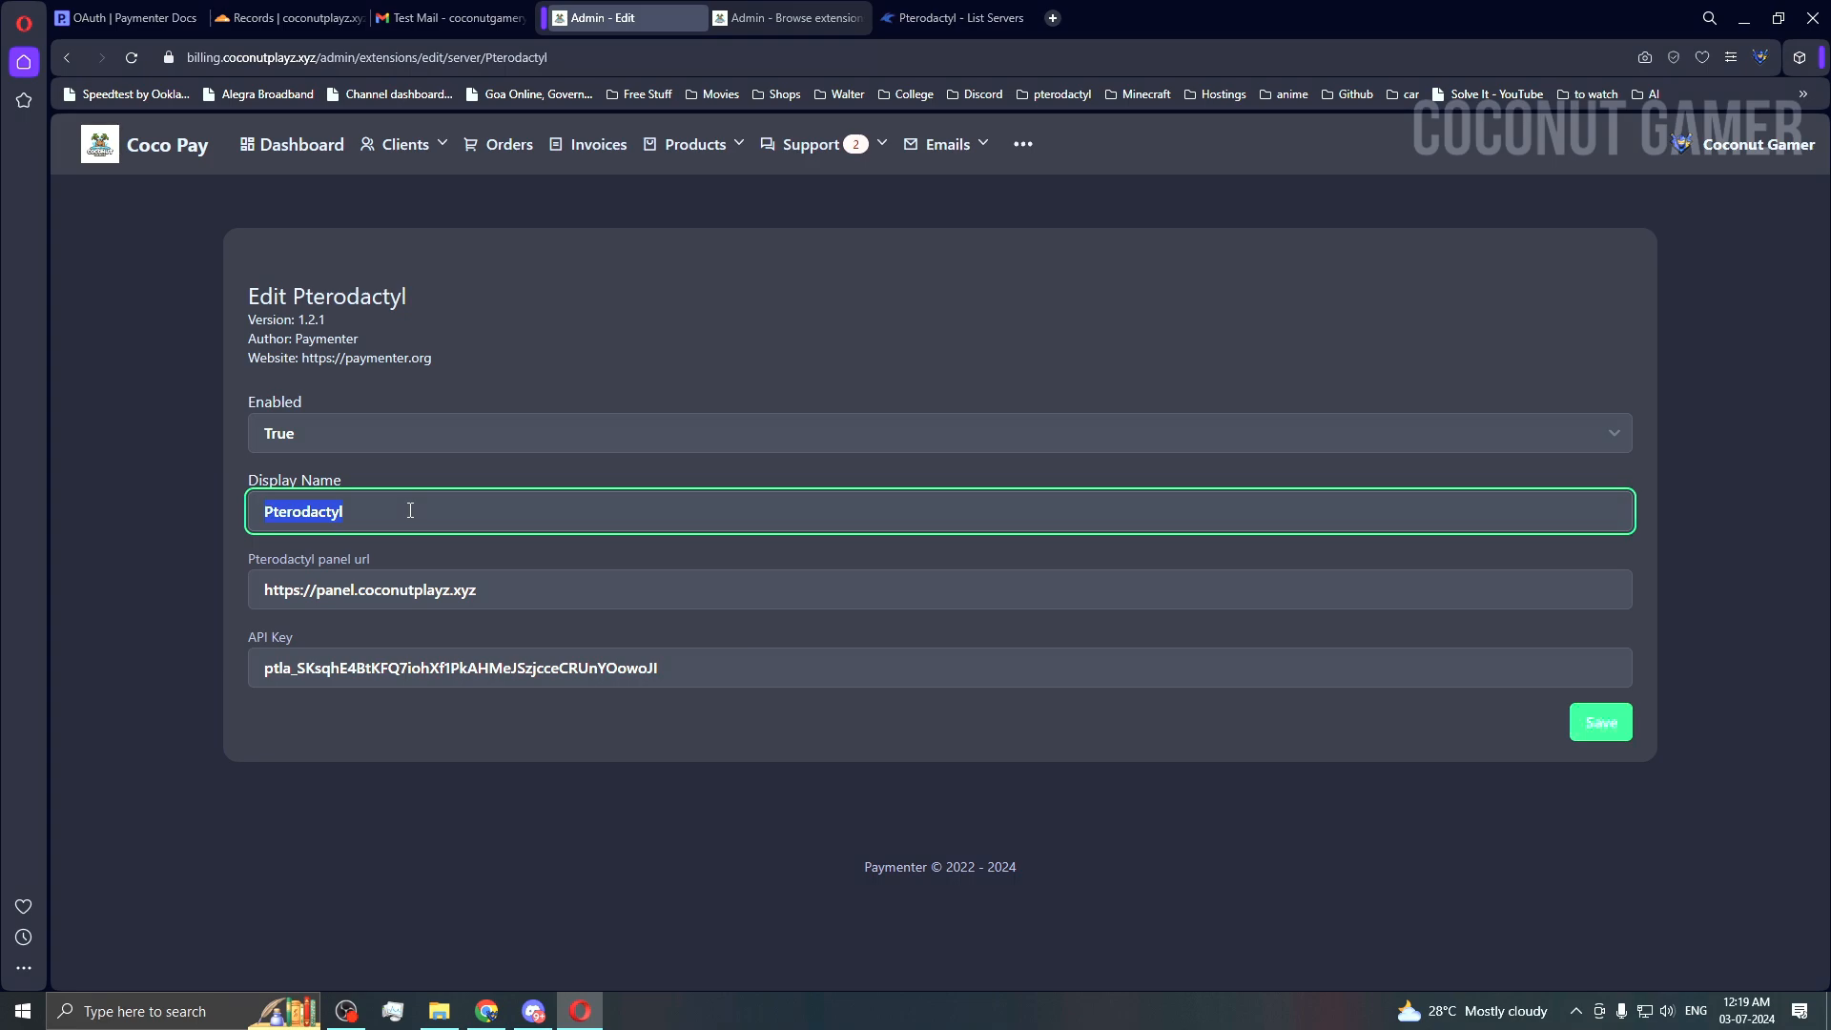
double_click(606, 606)
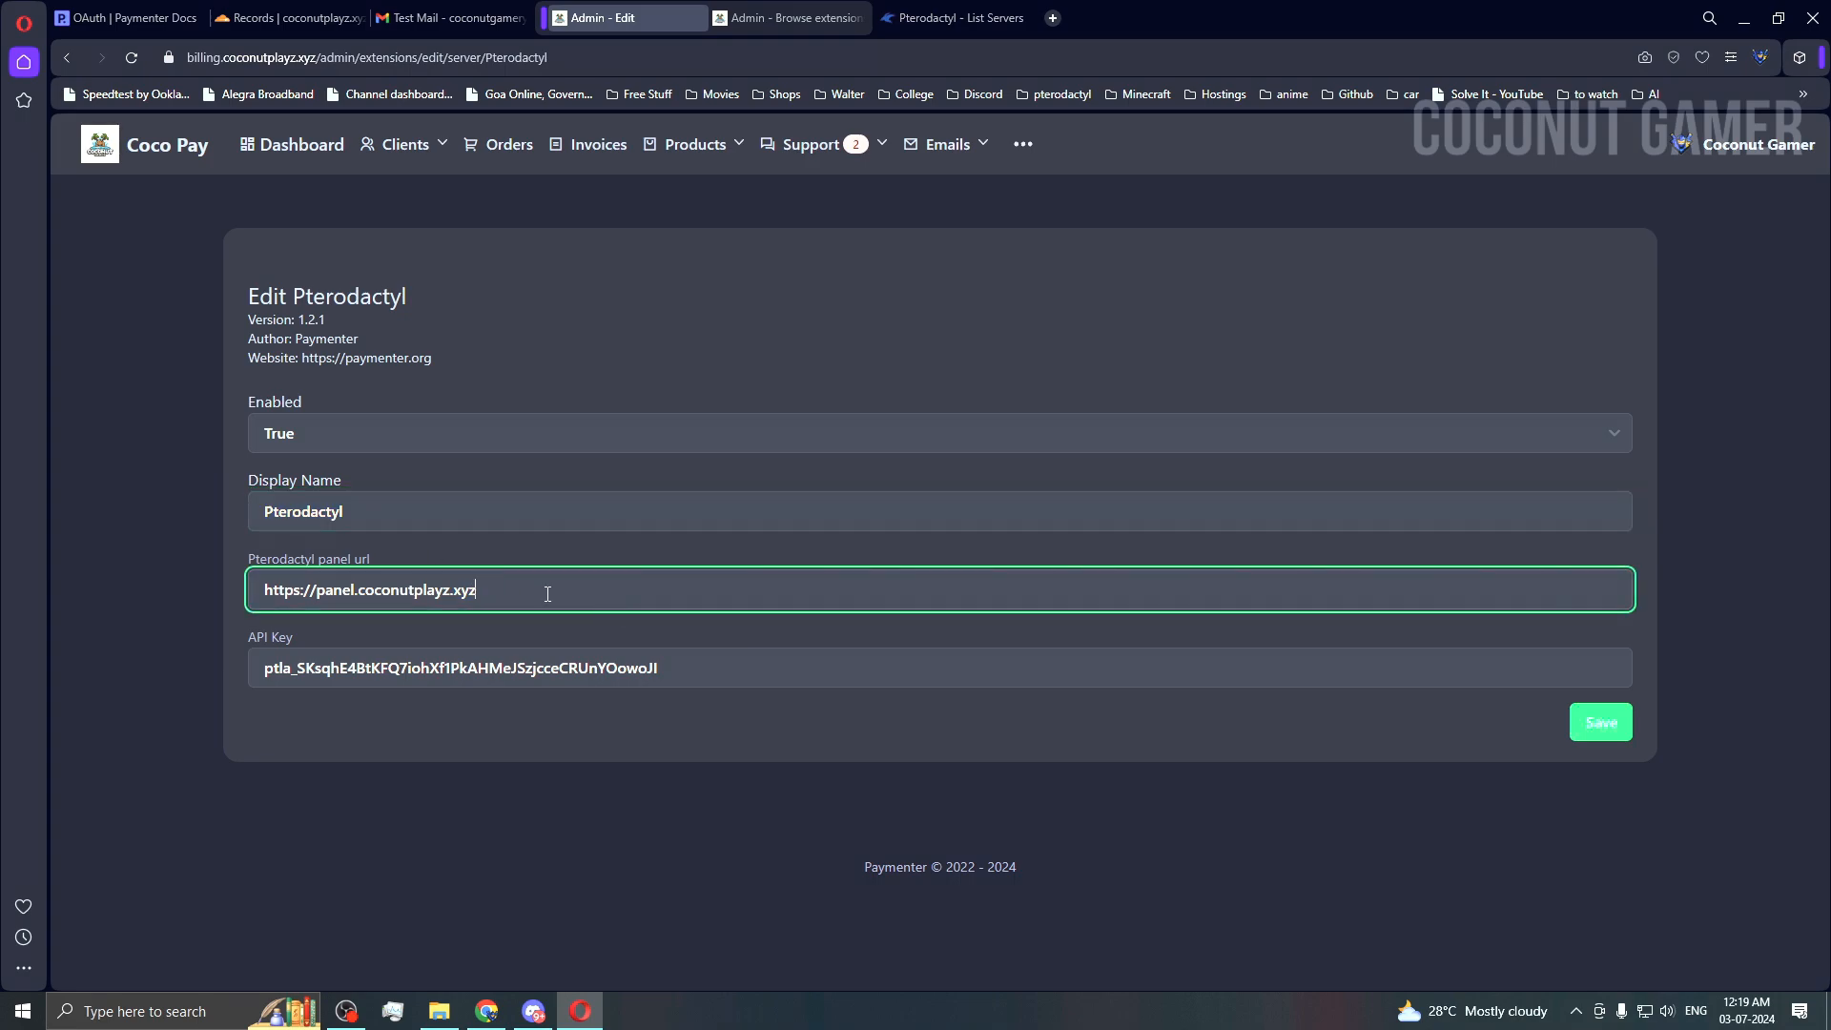
key("ctrl+a")
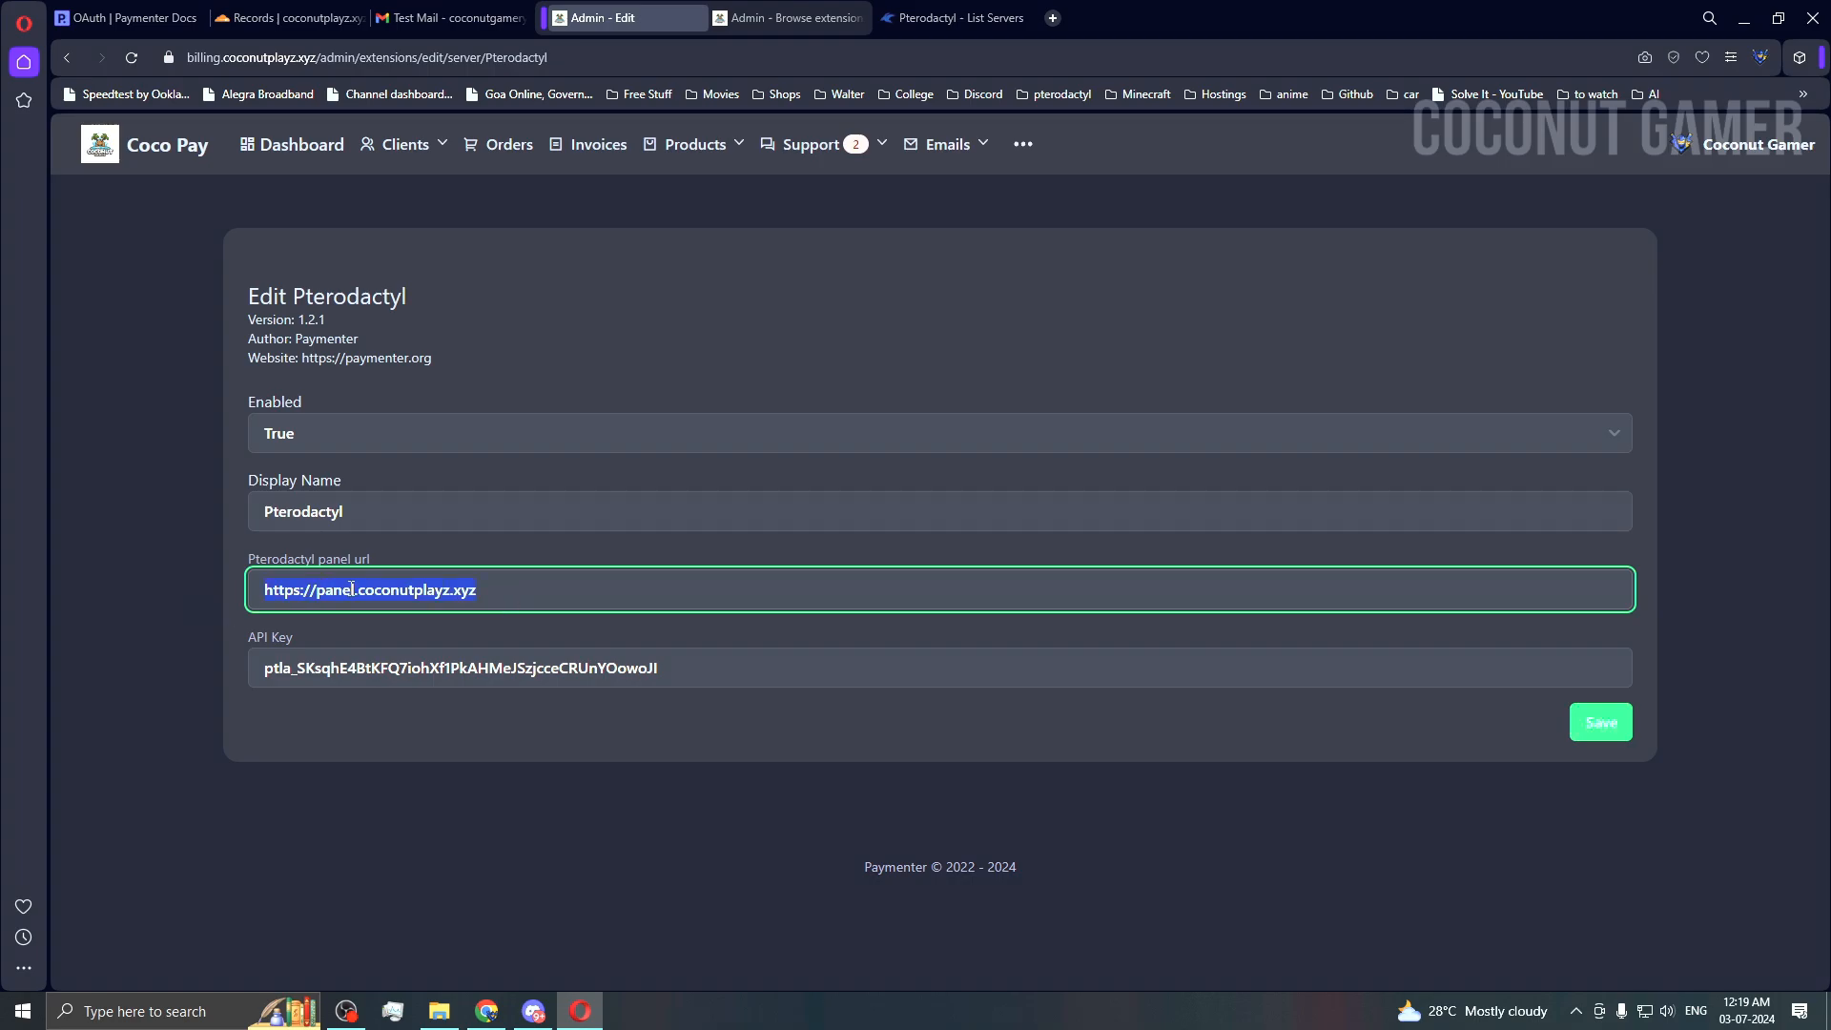
left_click(949, 18)
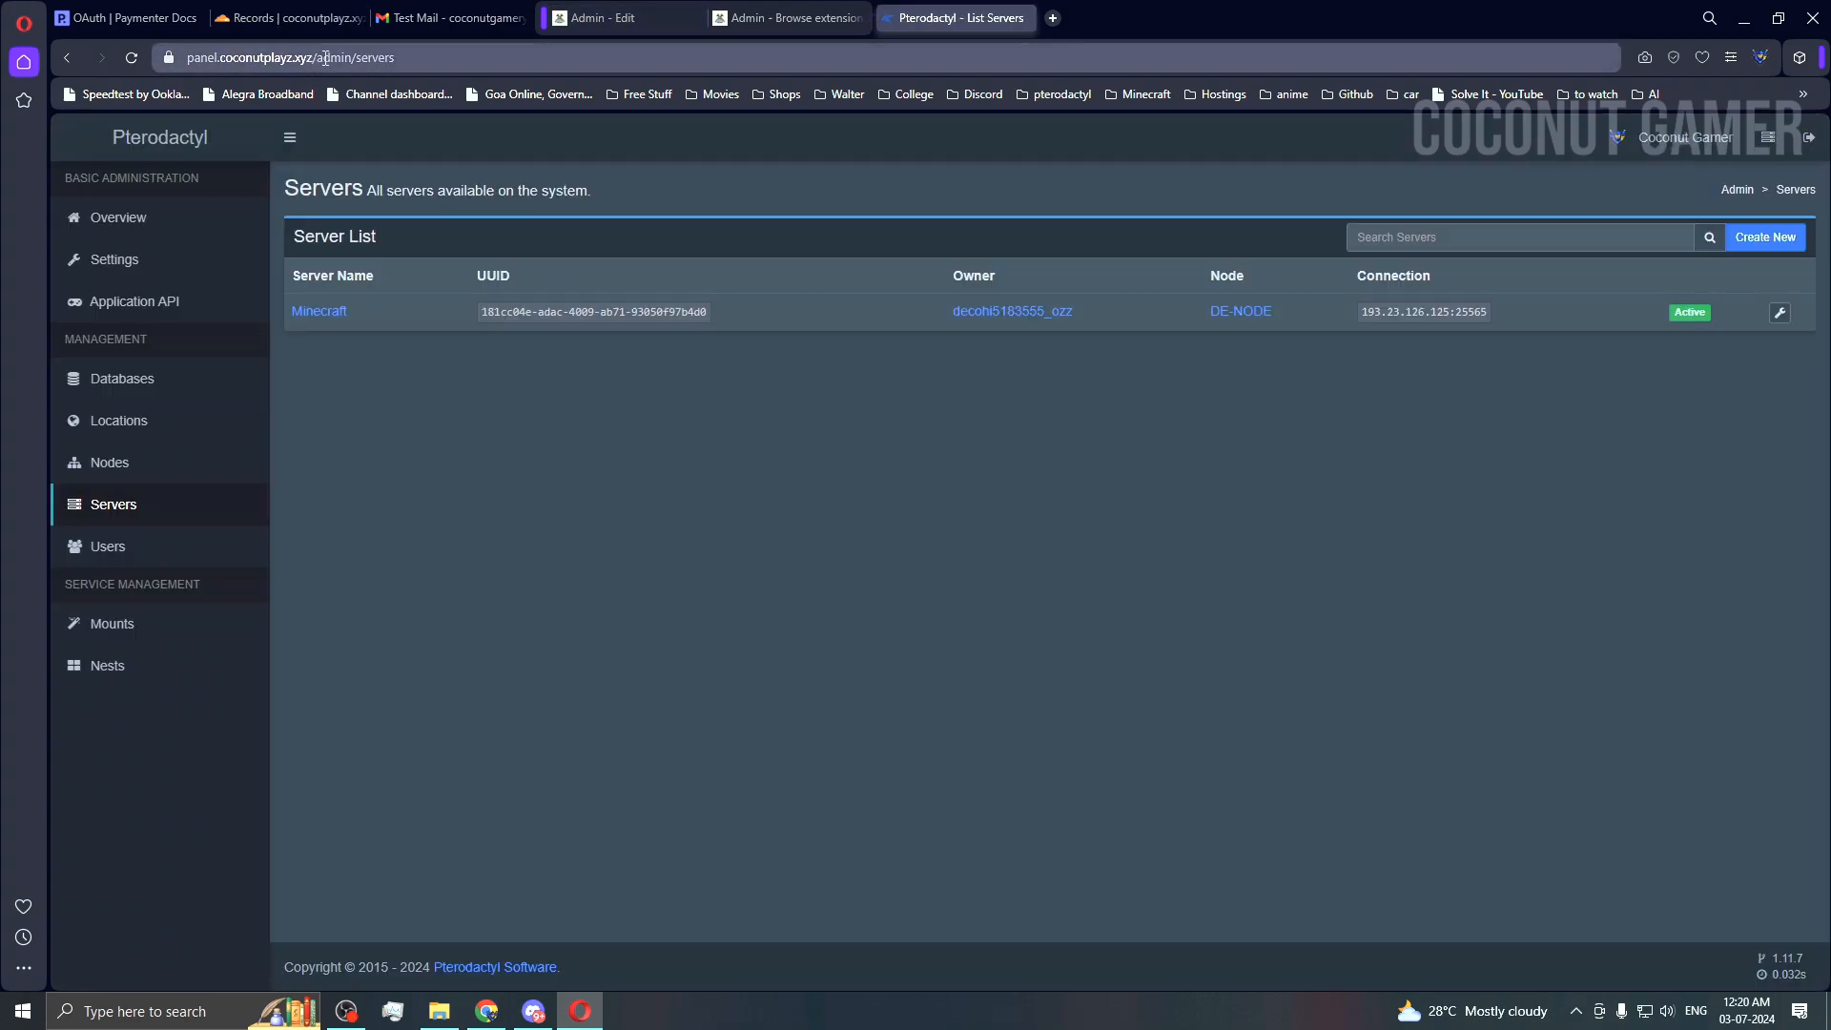
left_click(196, 154)
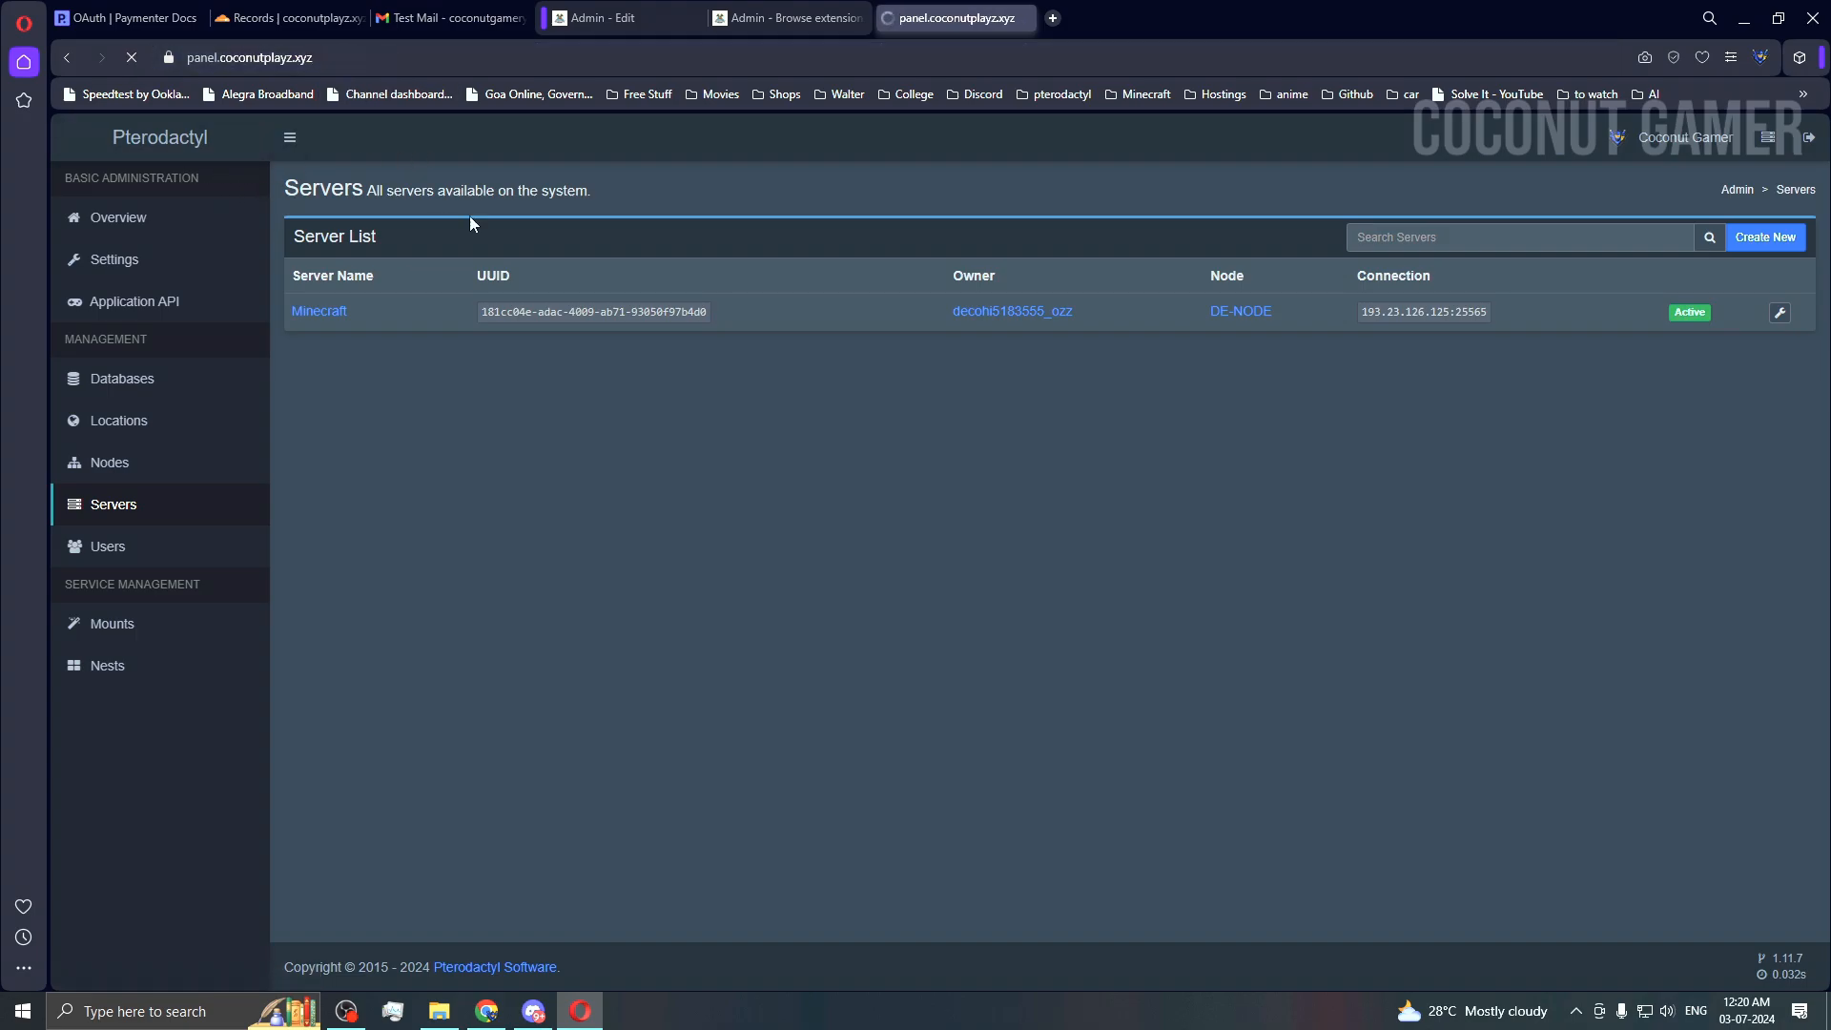
left_click(335, 73)
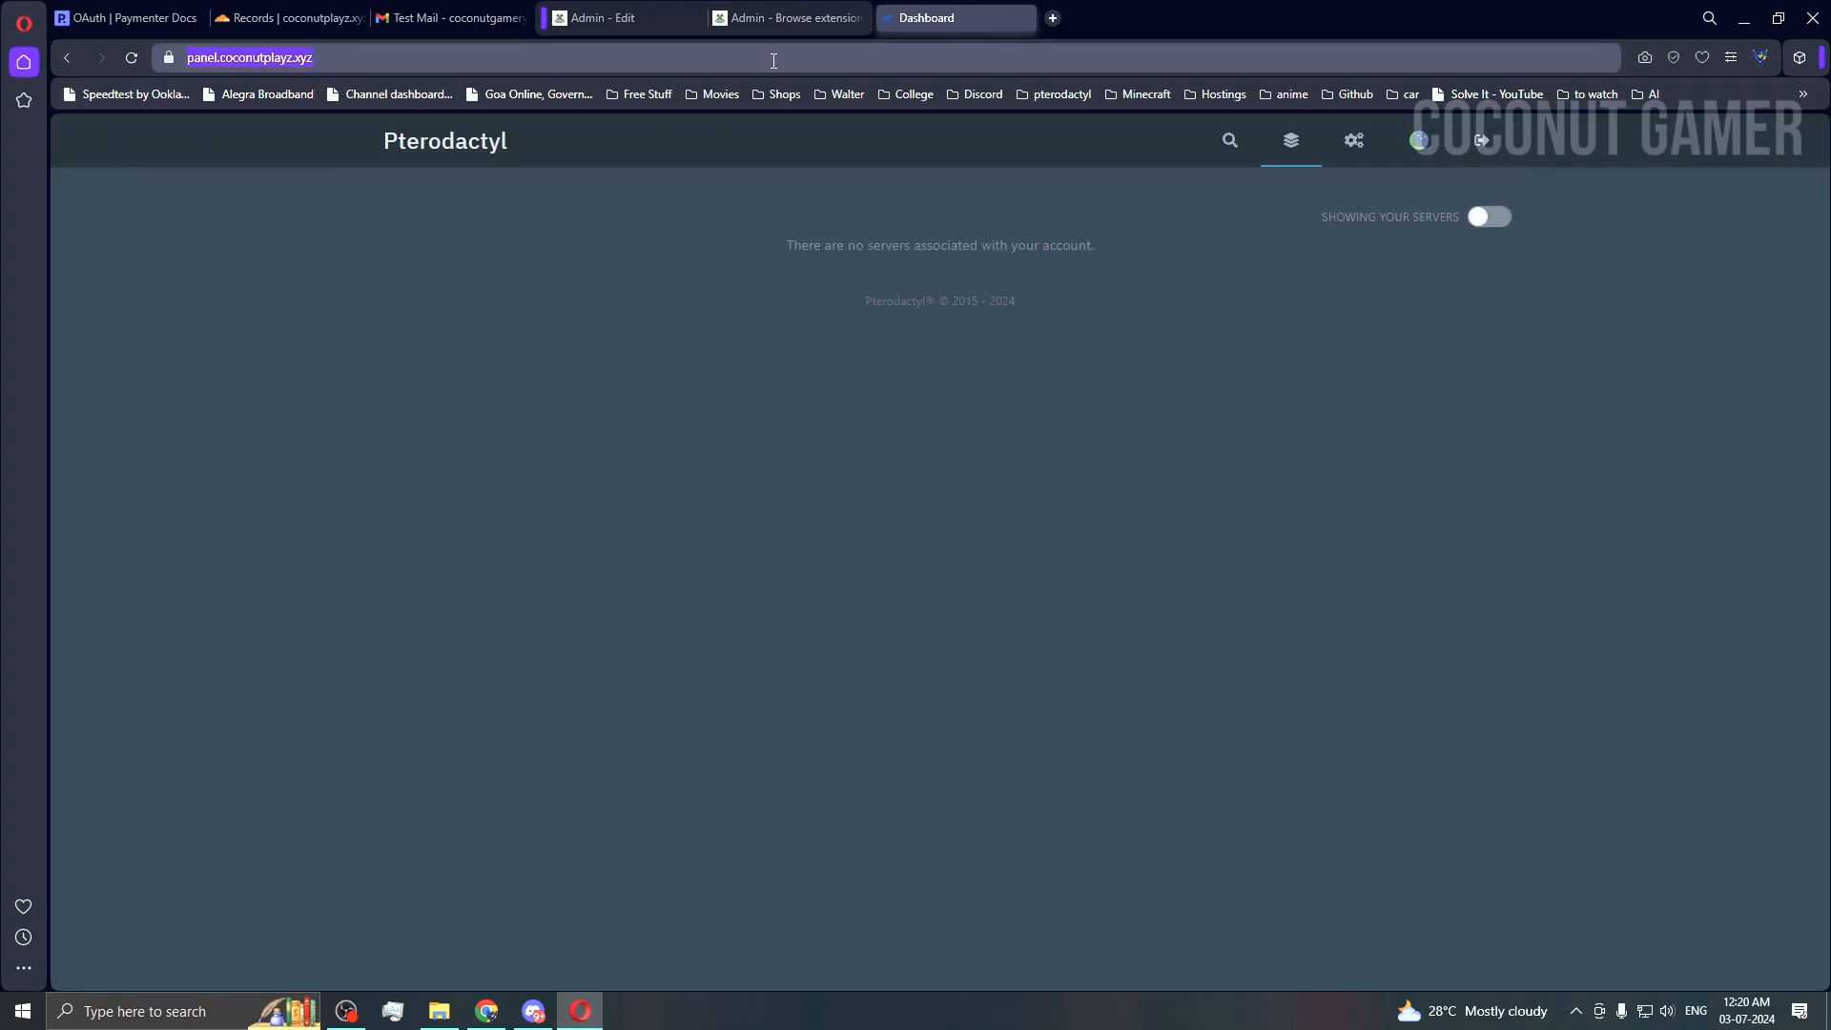
left_click(788, 17)
left_click(595, 21)
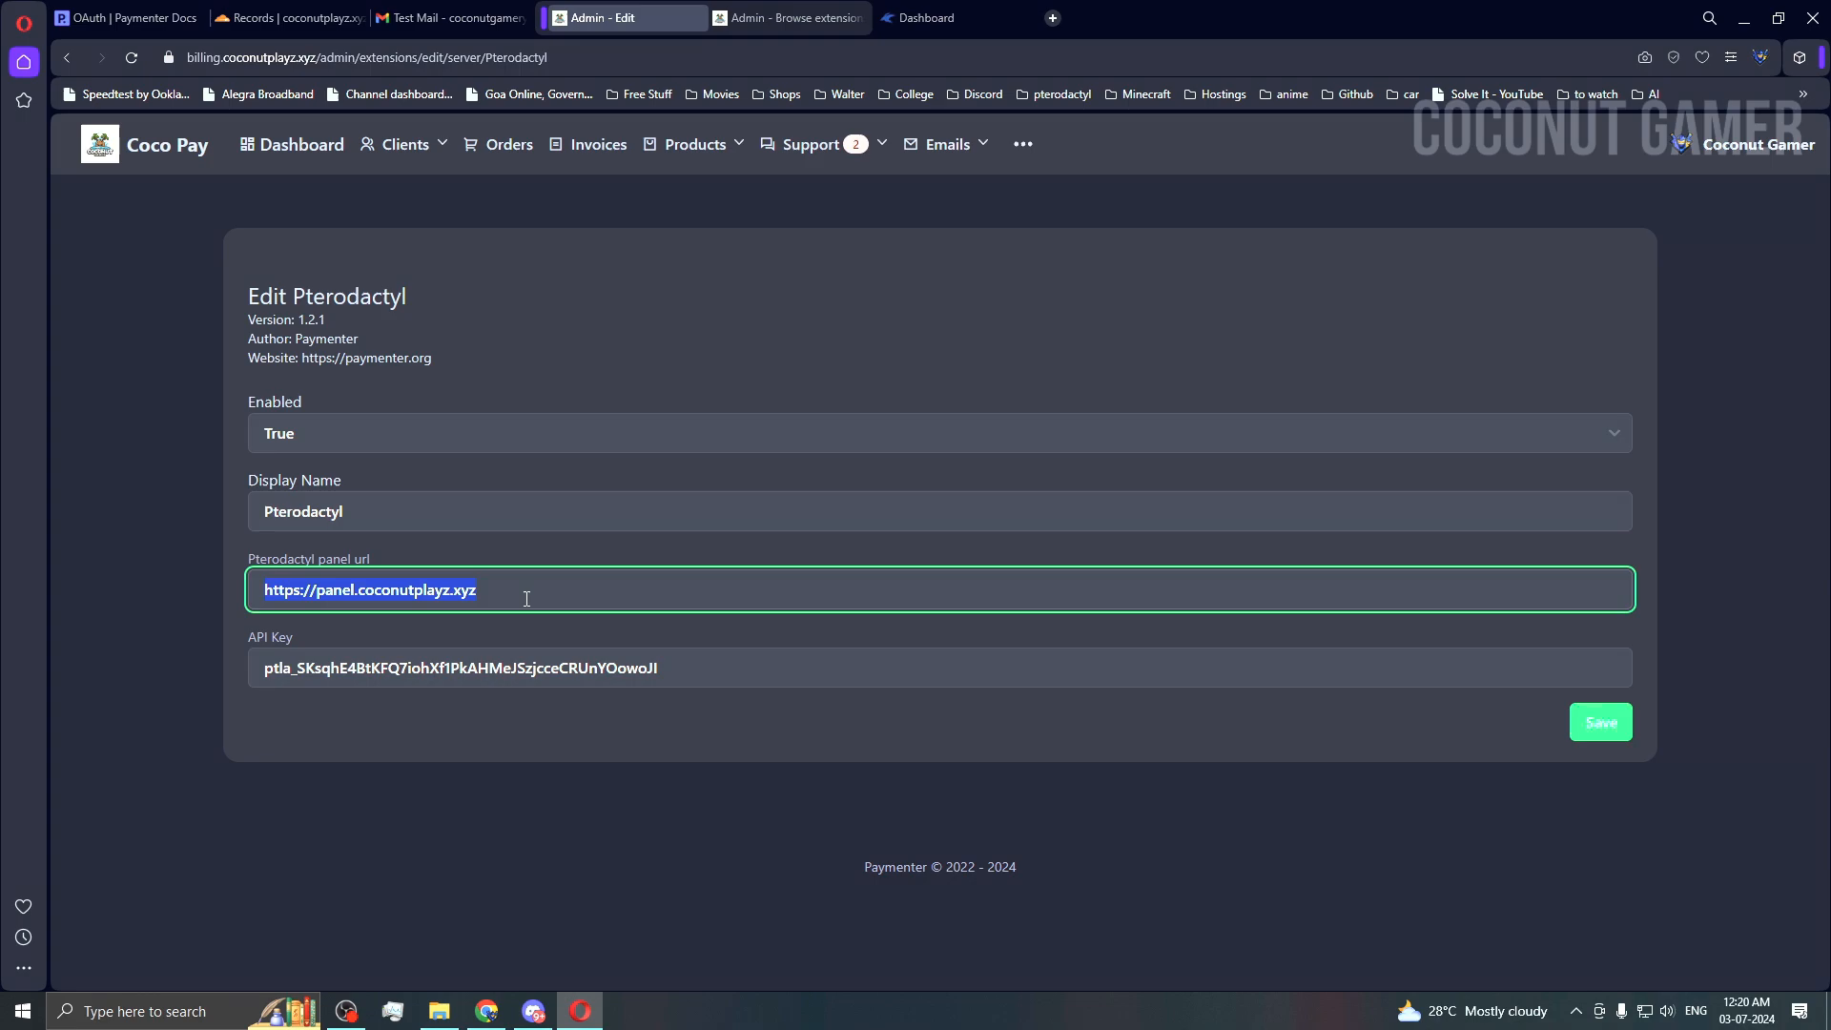
type("/")
key("BackSpace")
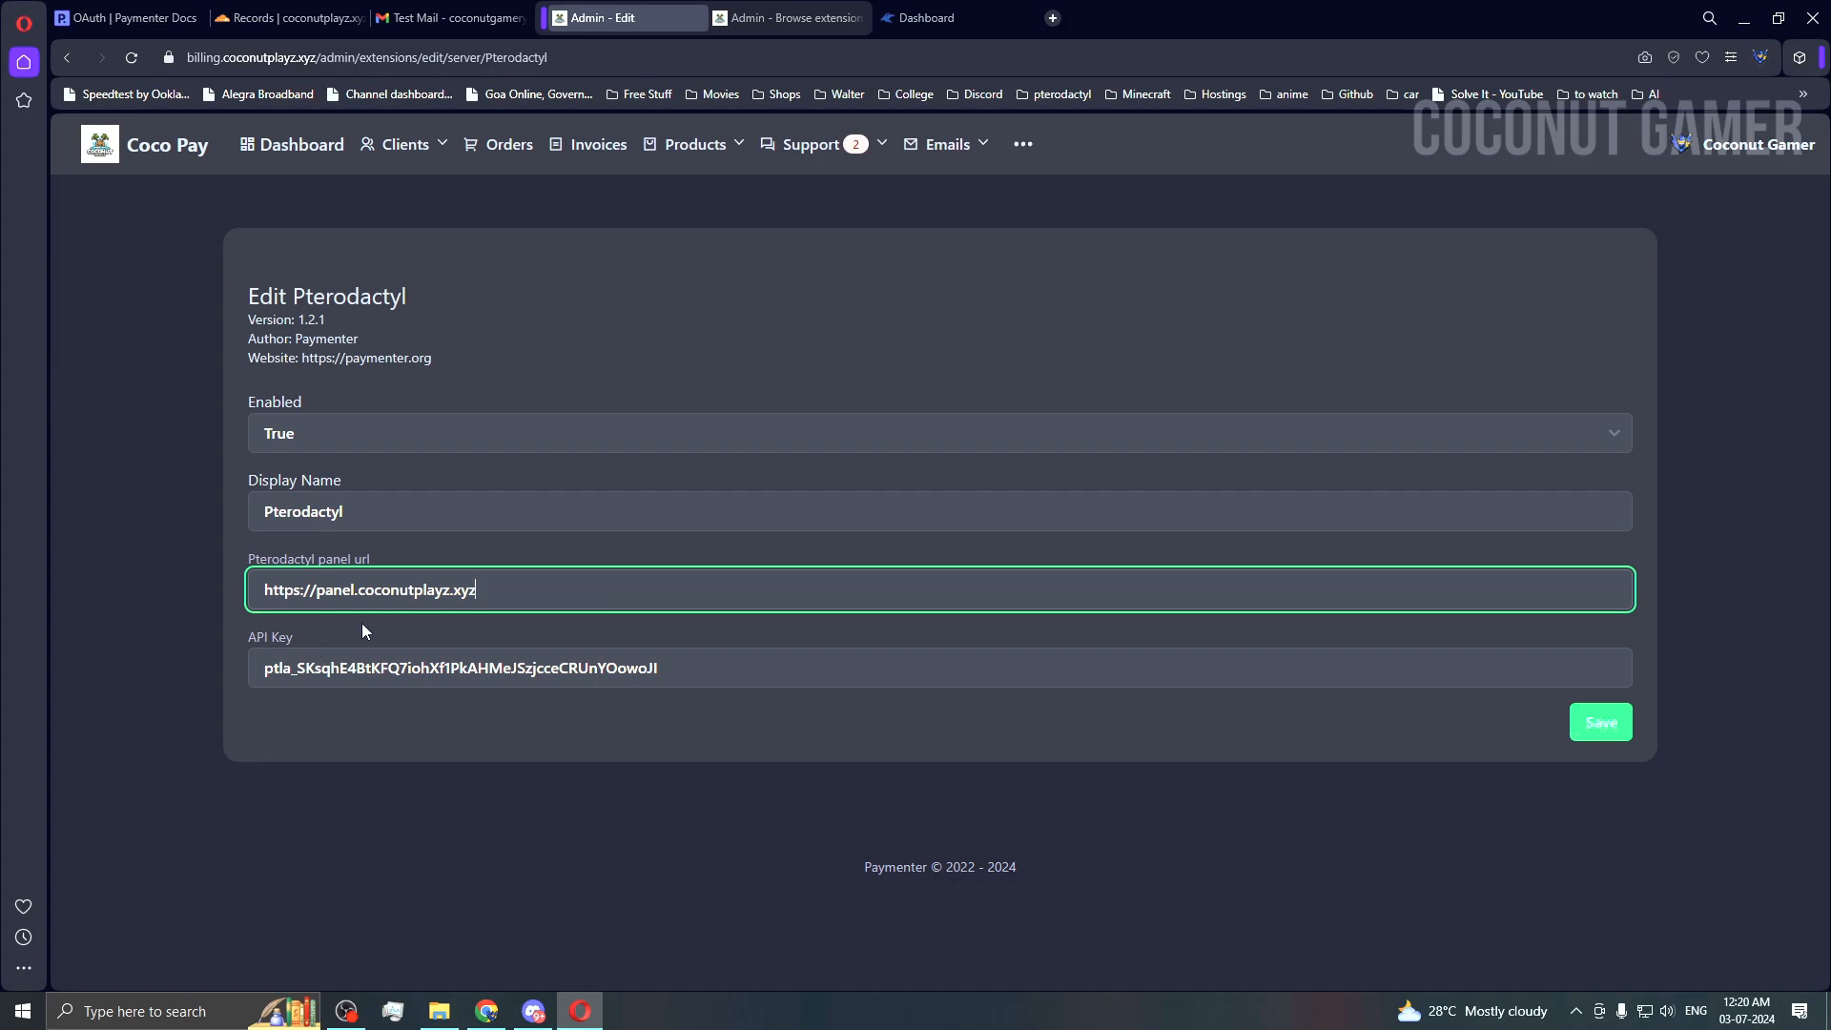
Step: Open the Pterodactyl page in Paymenter Docs and view its API key permissions screenshot in a new tab
left_click(925, 17)
left_click(134, 26)
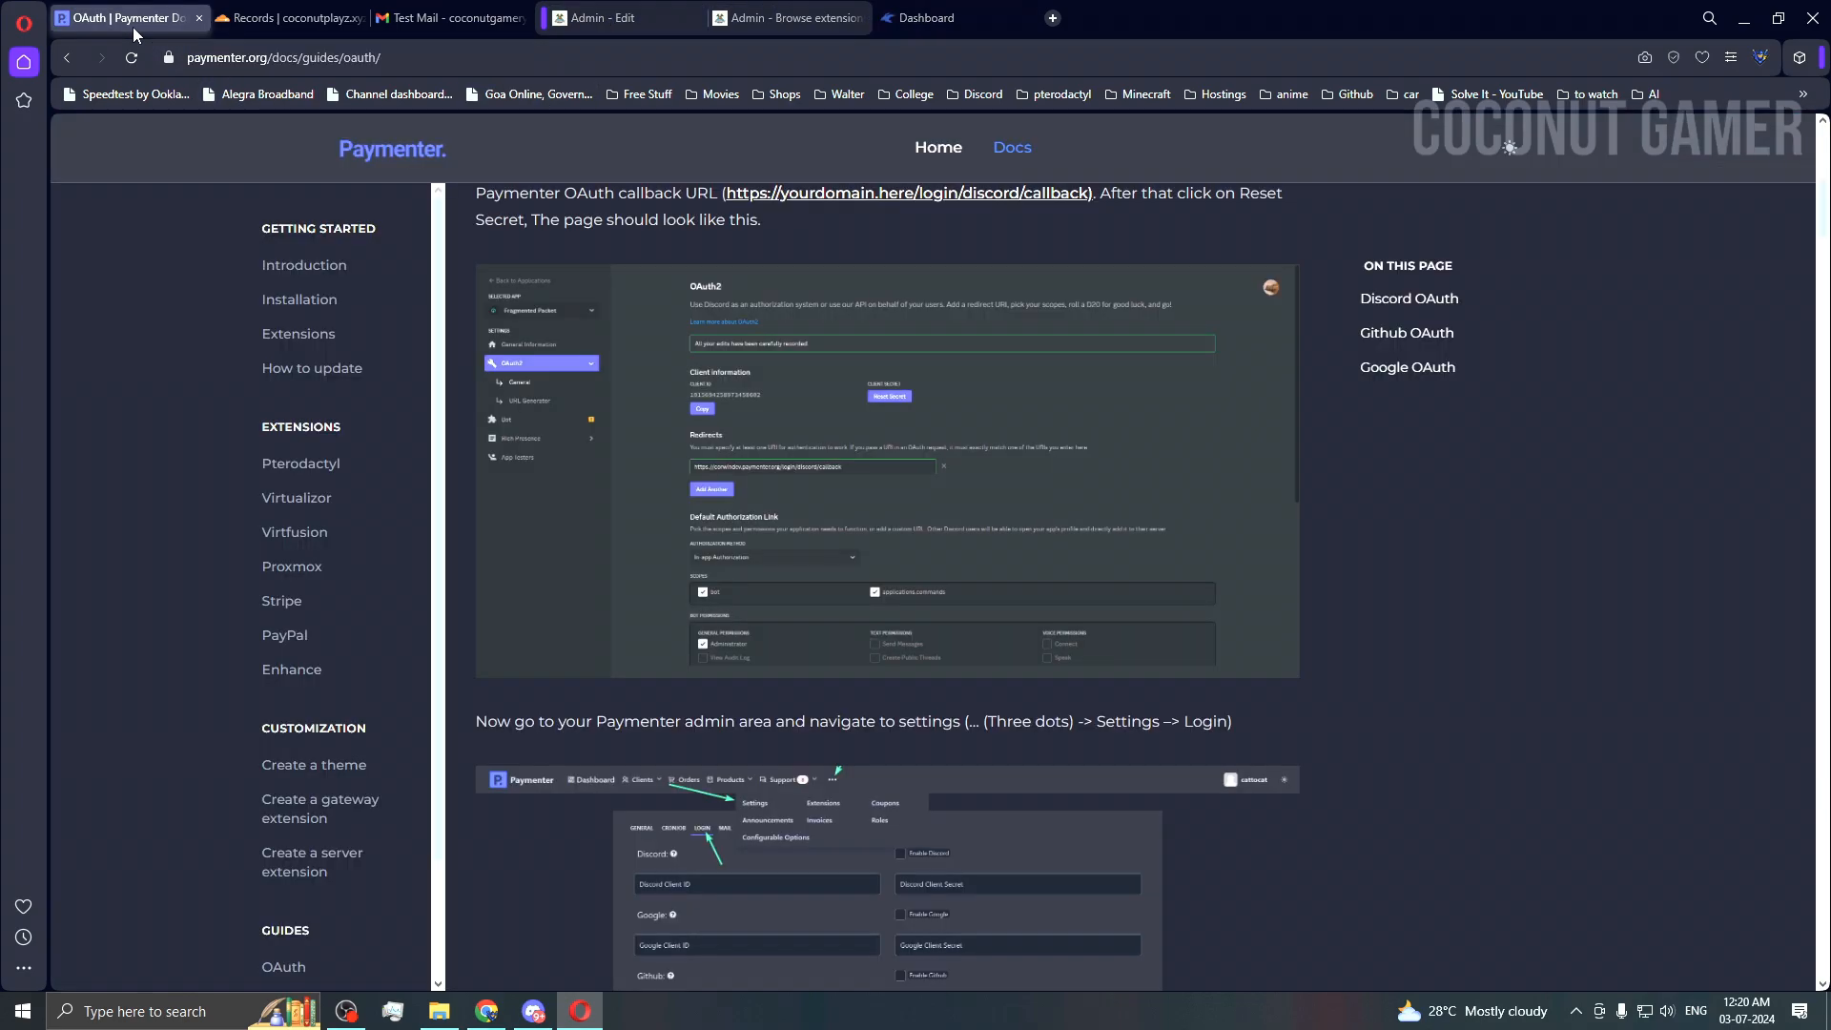
scroll(343, 668, "down", 2)
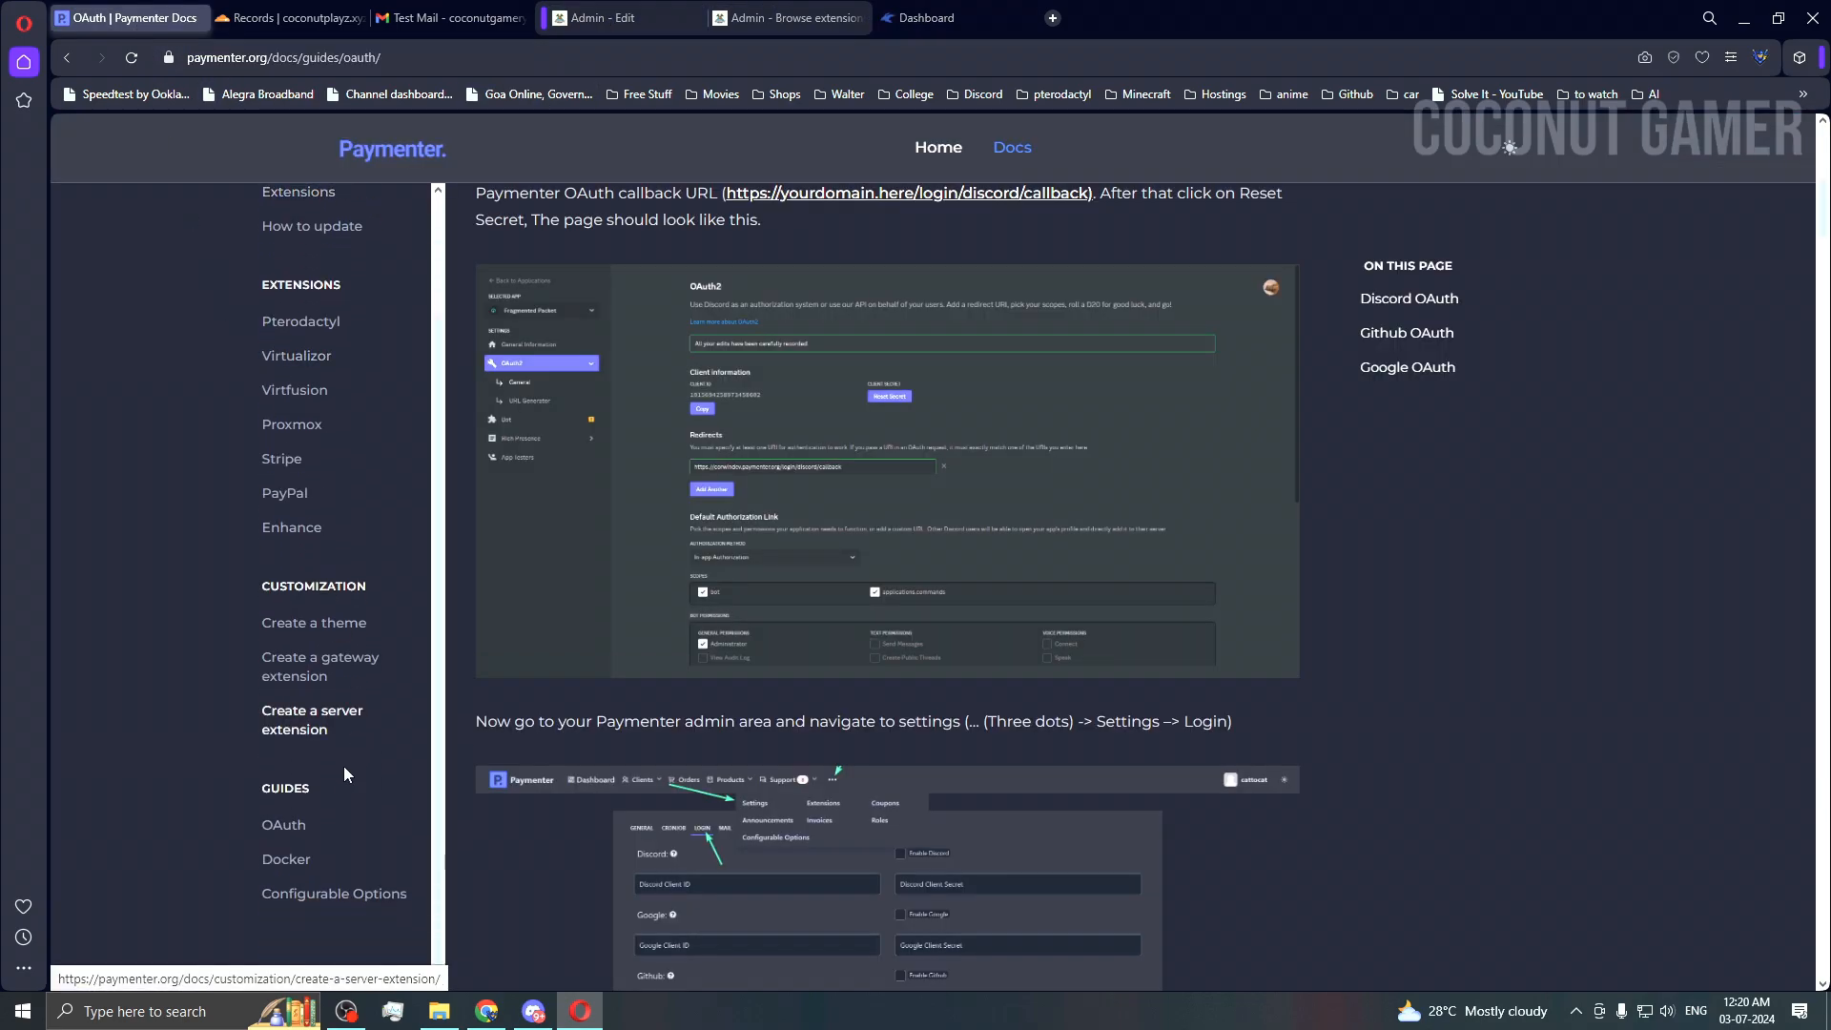
left_click(314, 334)
scroll(643, 666, "down", 6)
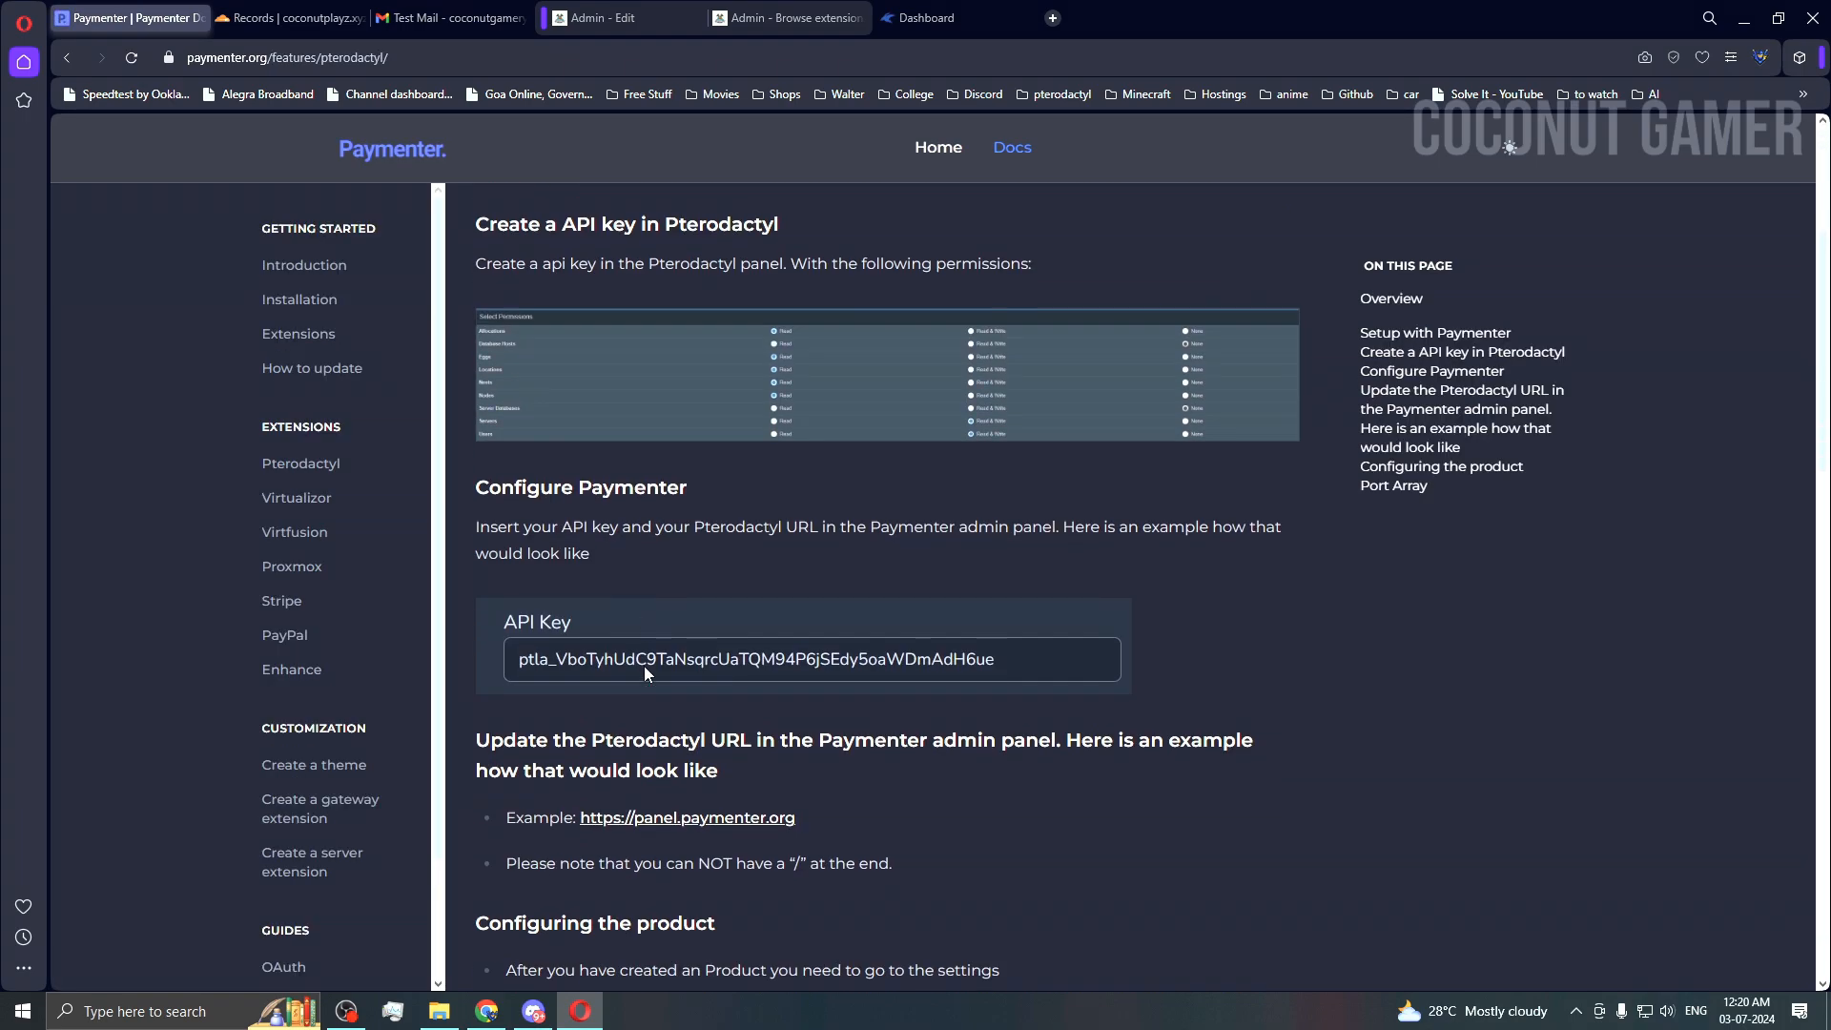
right_click(897, 395)
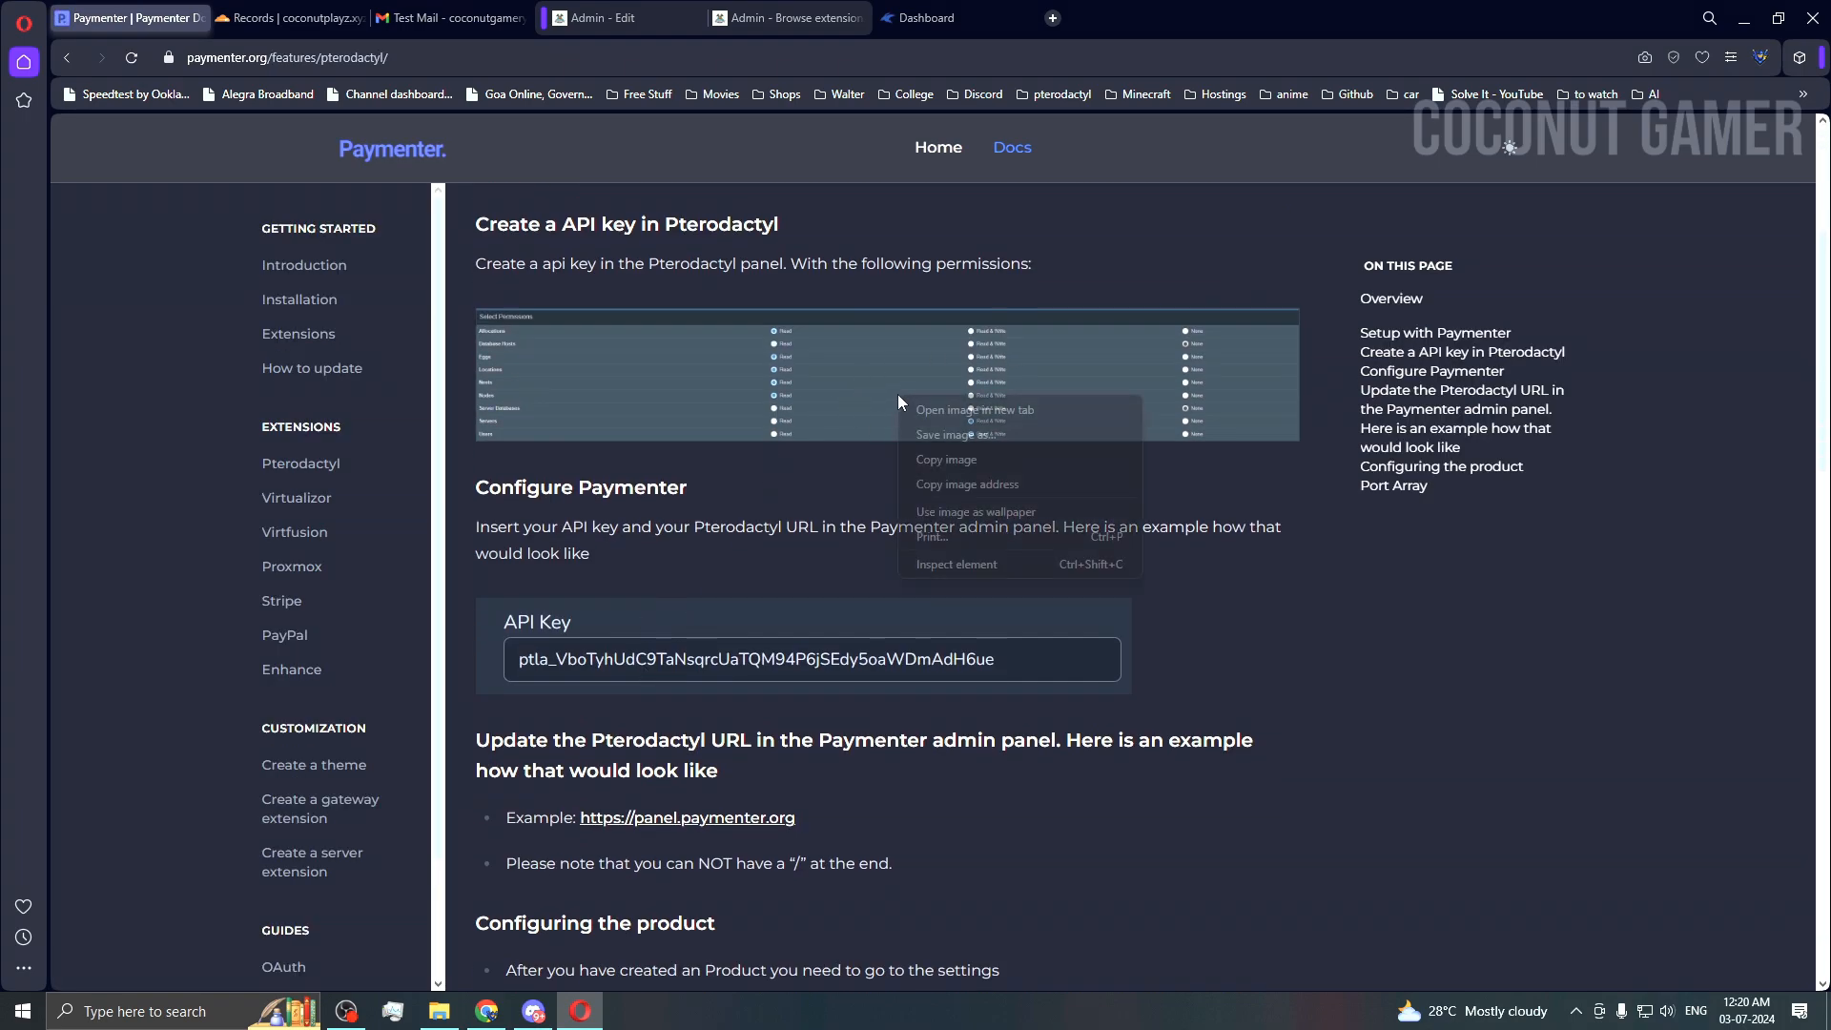
left_click(942, 409)
left_click(303, 17)
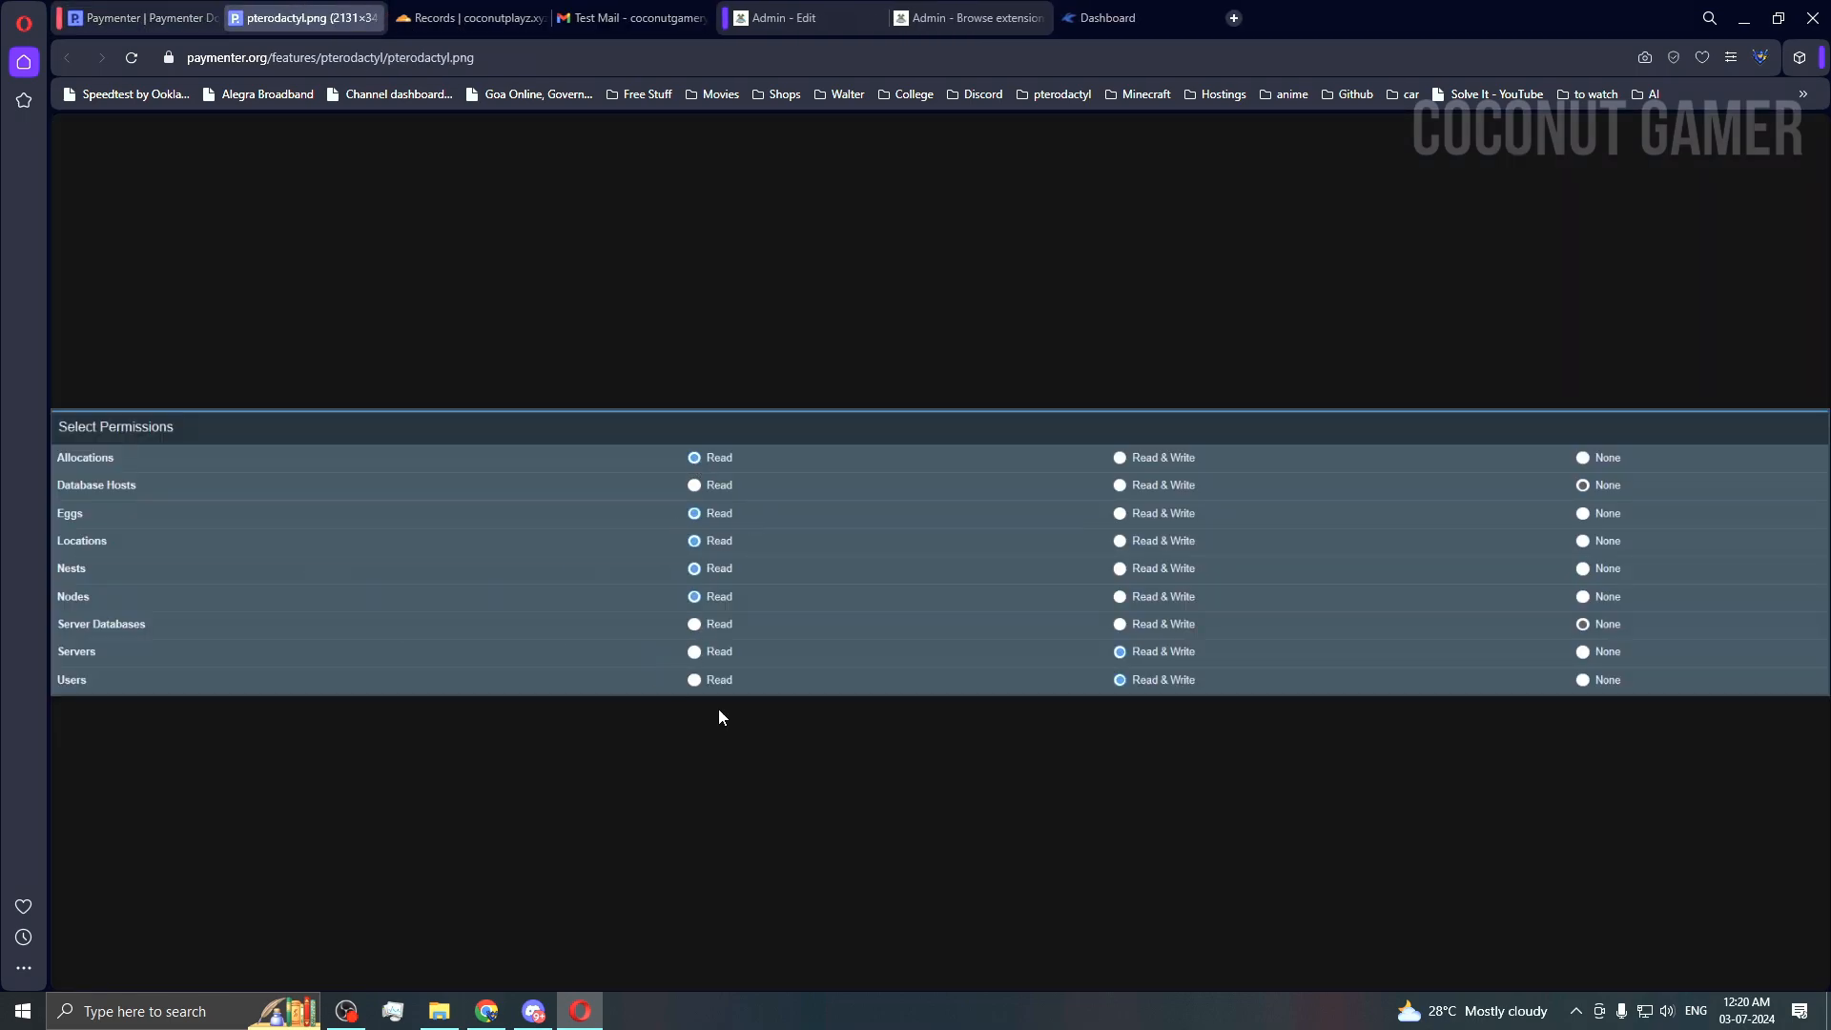
Step: In the Pterodactyl admin area, go to Application API and start creating a new key
left_click(937, 34)
left_click(1106, 18)
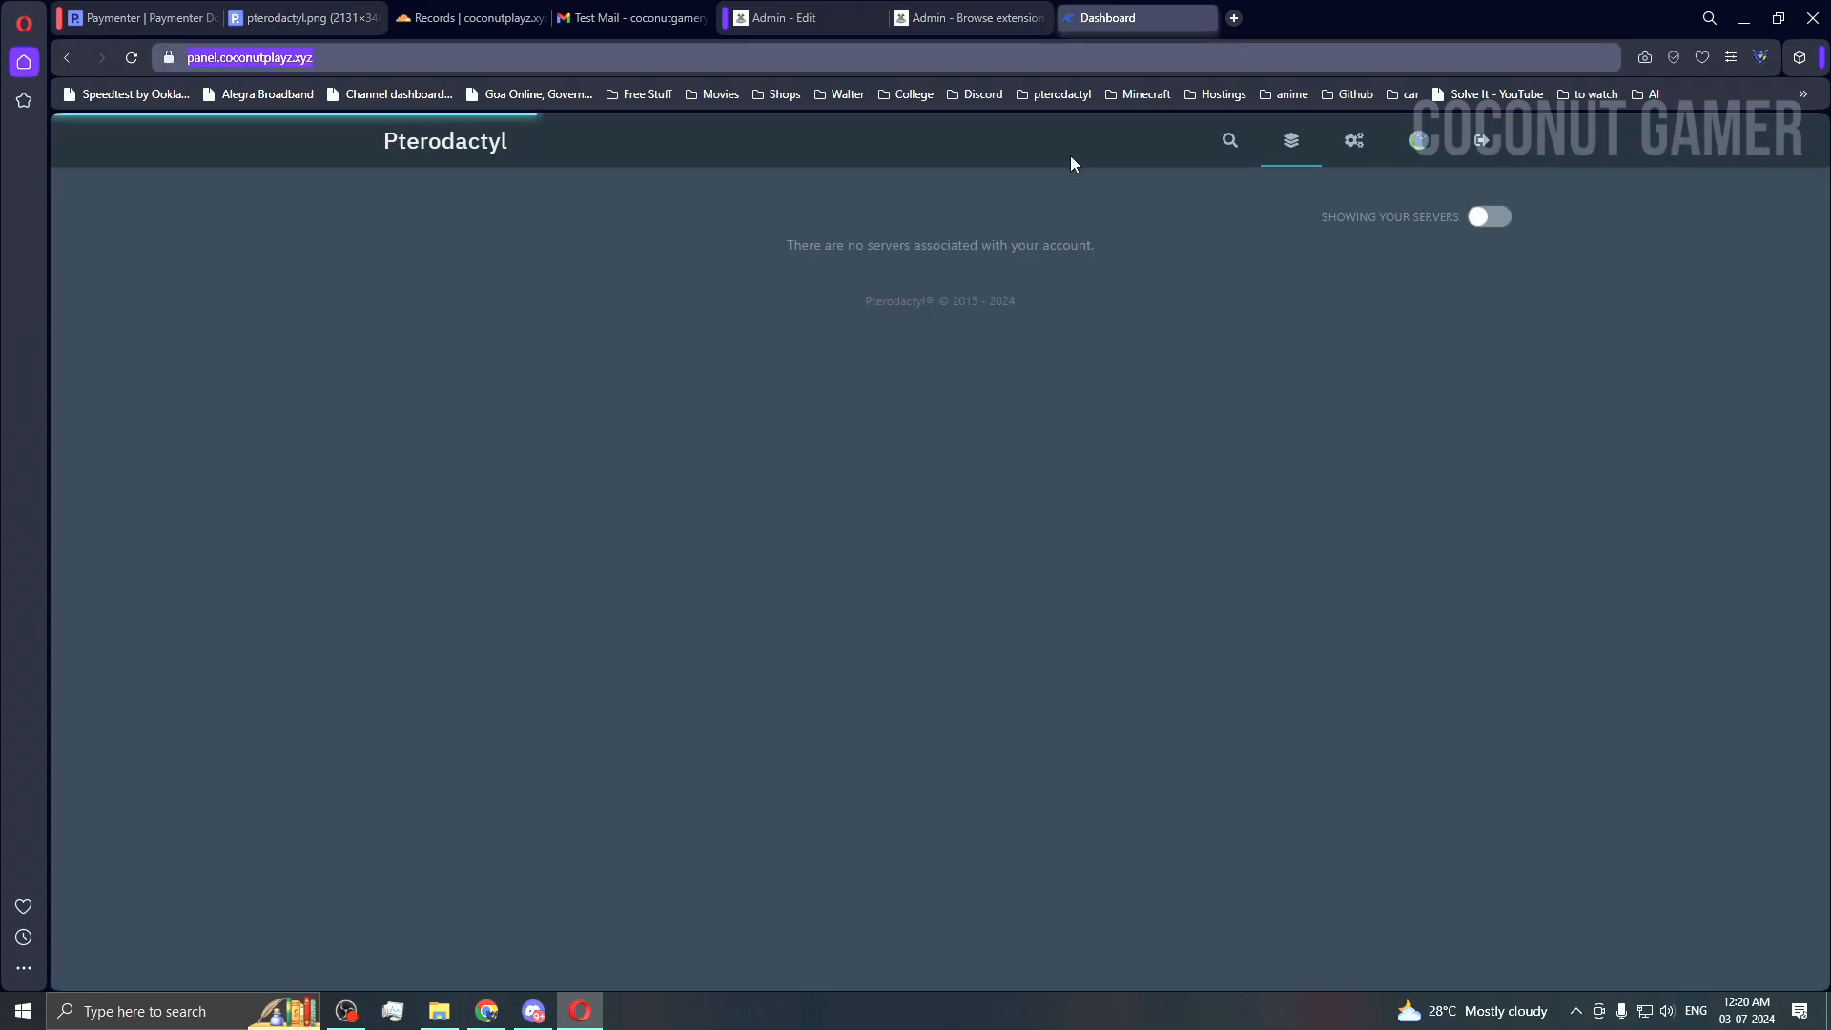
left_click(1353, 143)
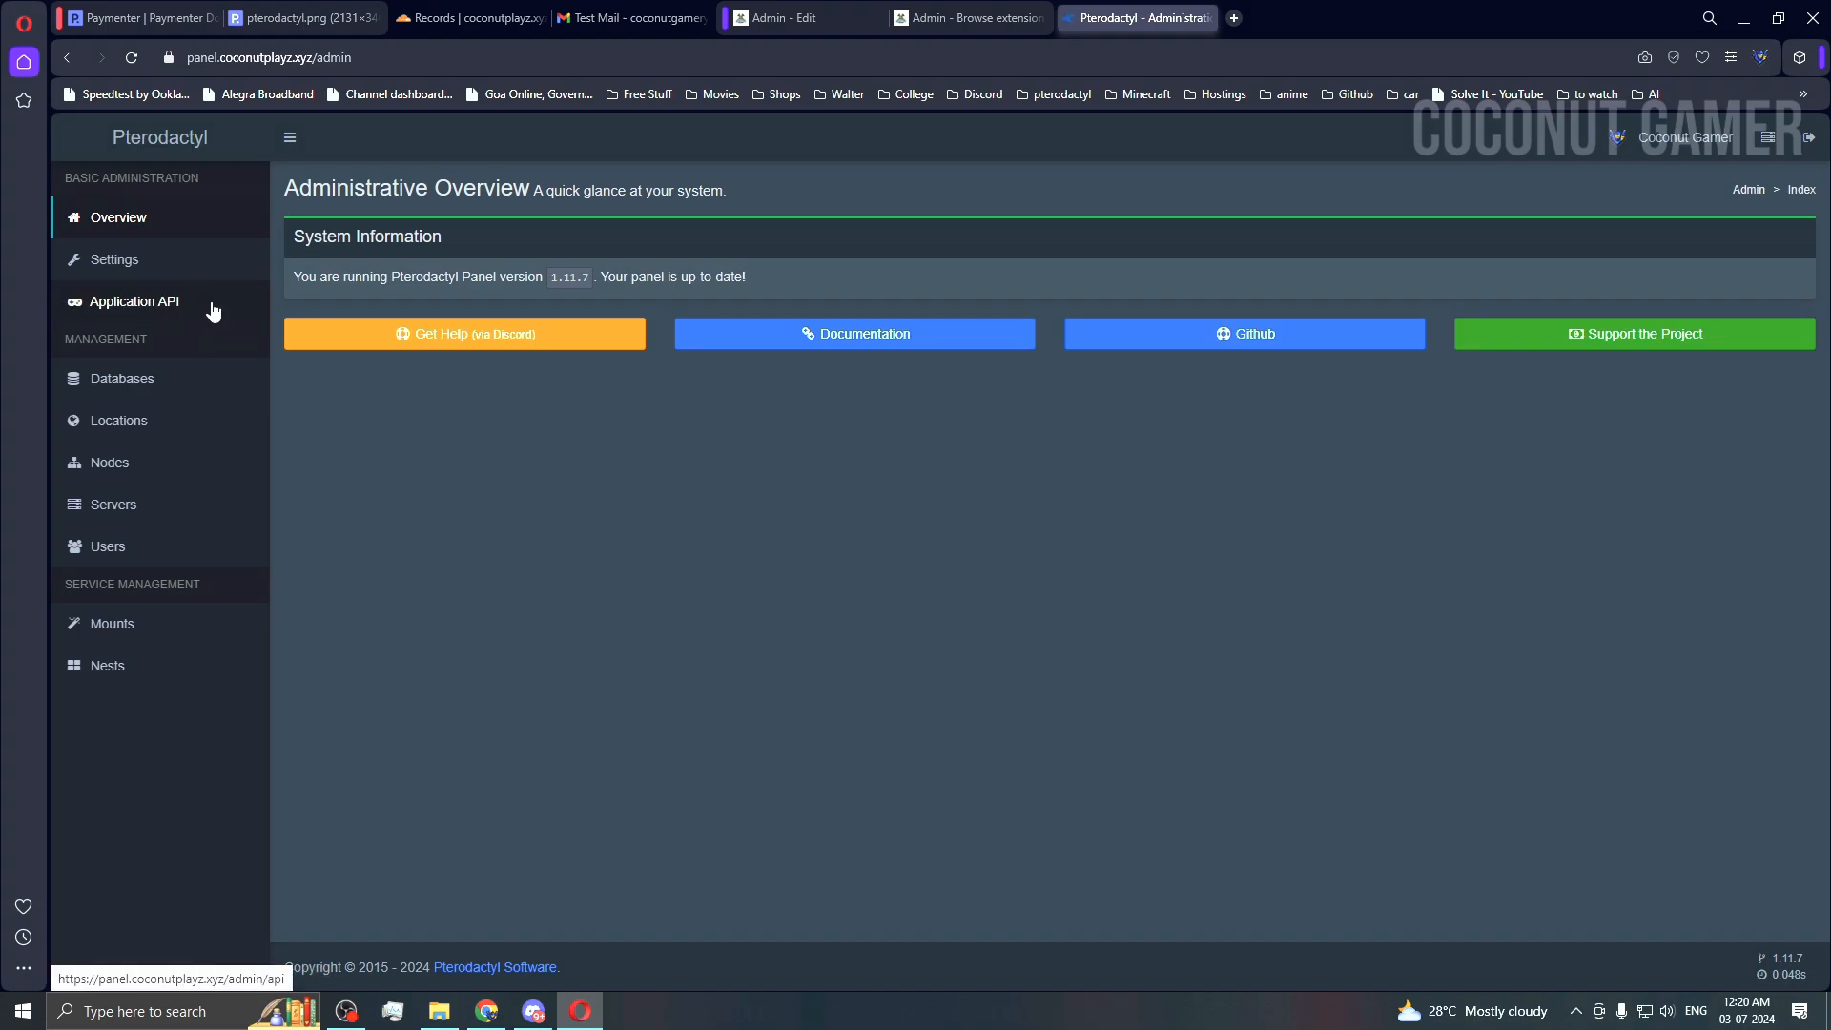
left_click(210, 303)
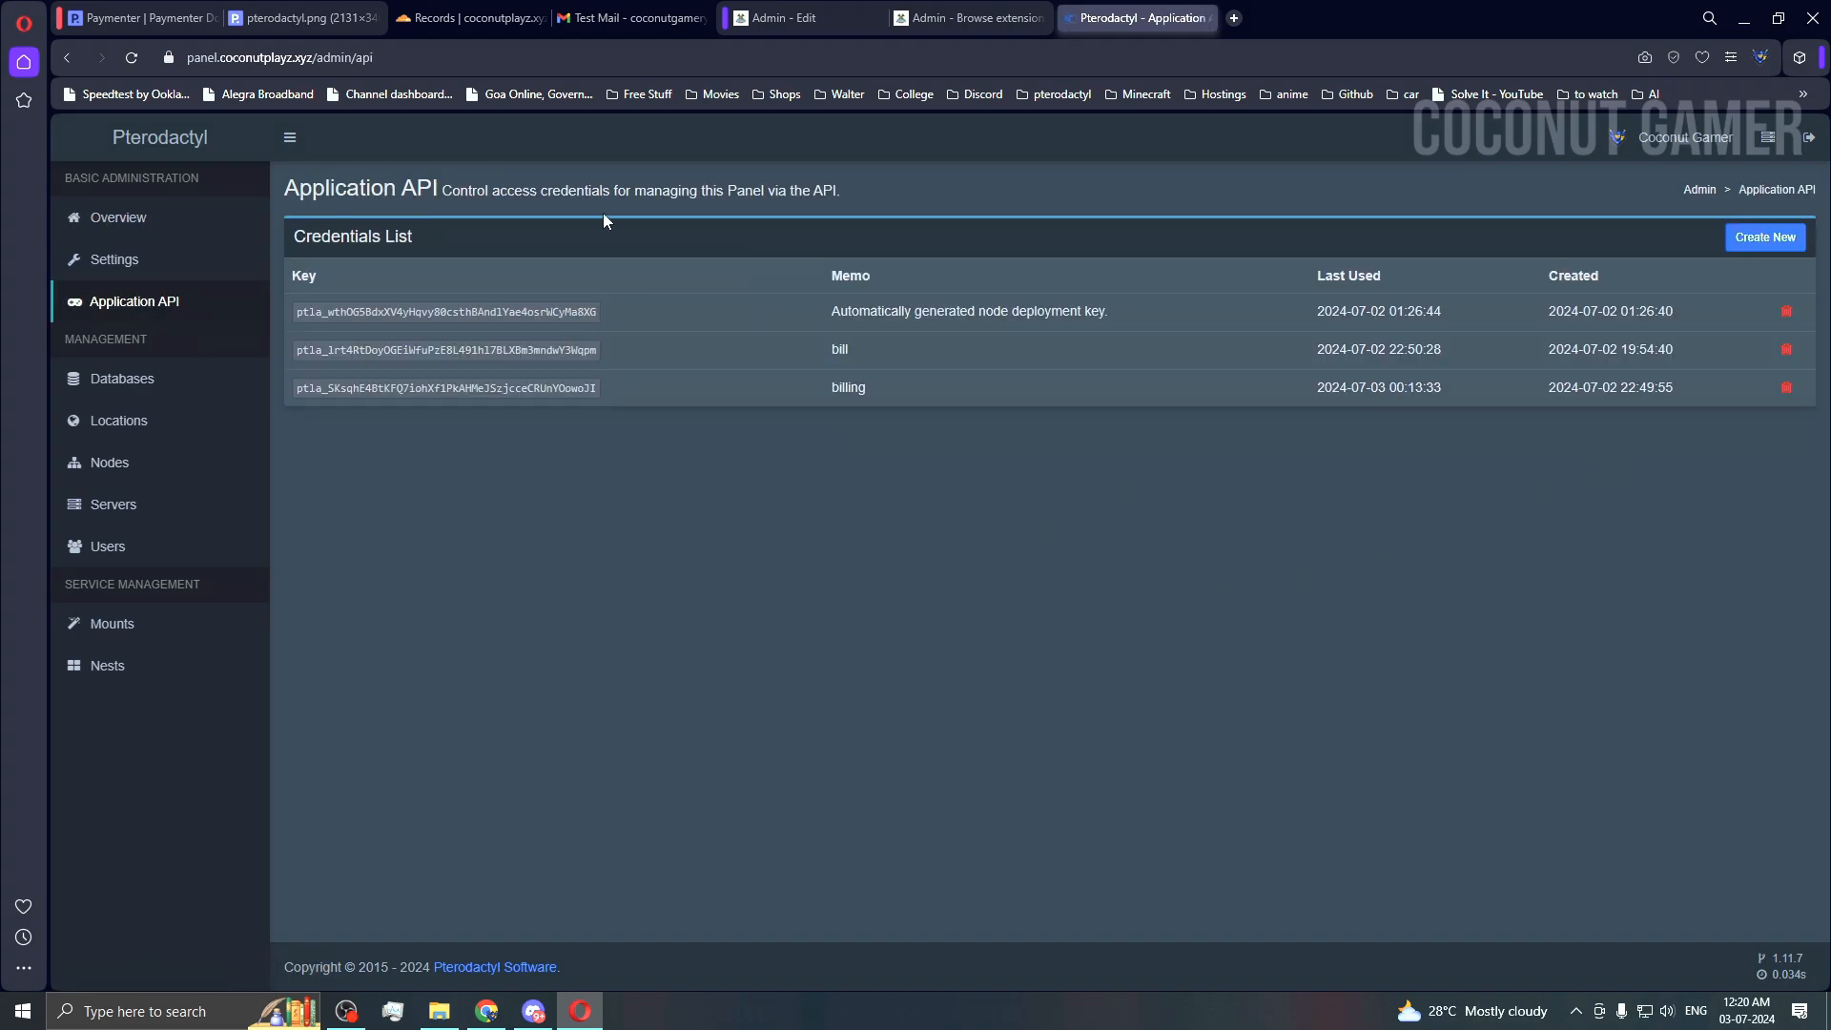
left_click(1765, 237)
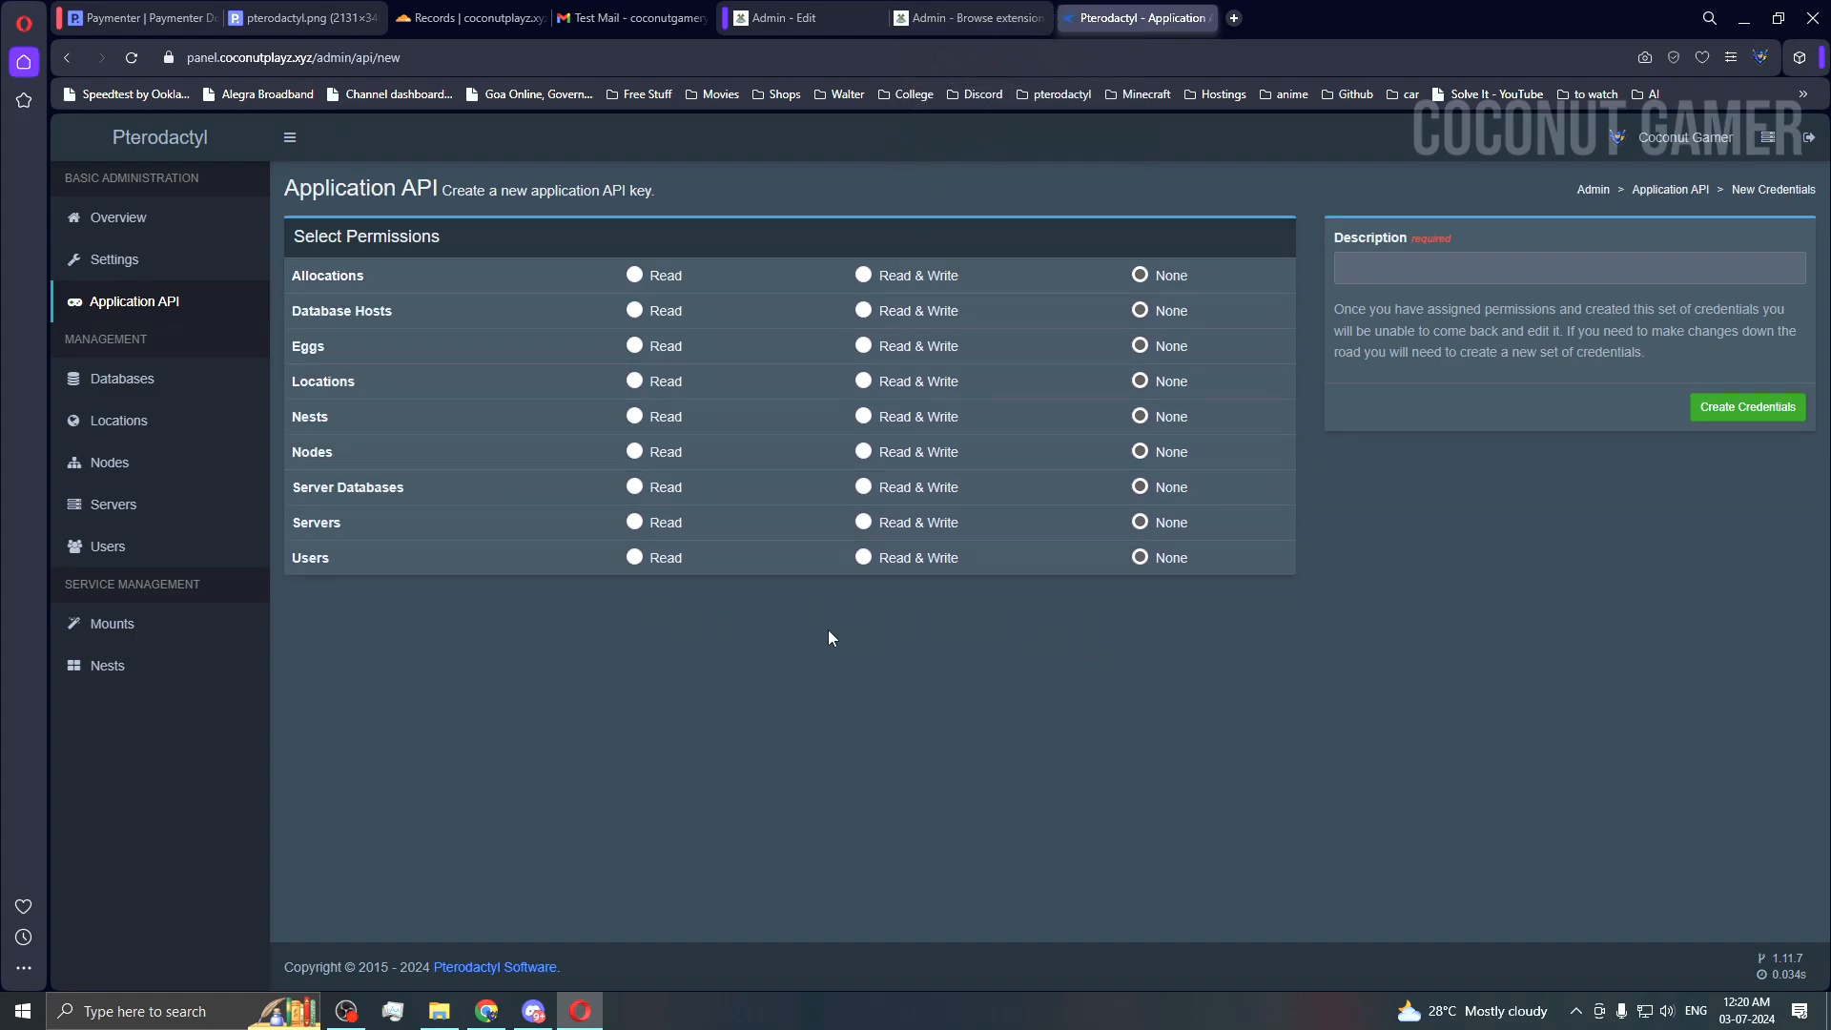
Step: Compare the new API key form against the required permissions screenshot
left_click(967, 17)
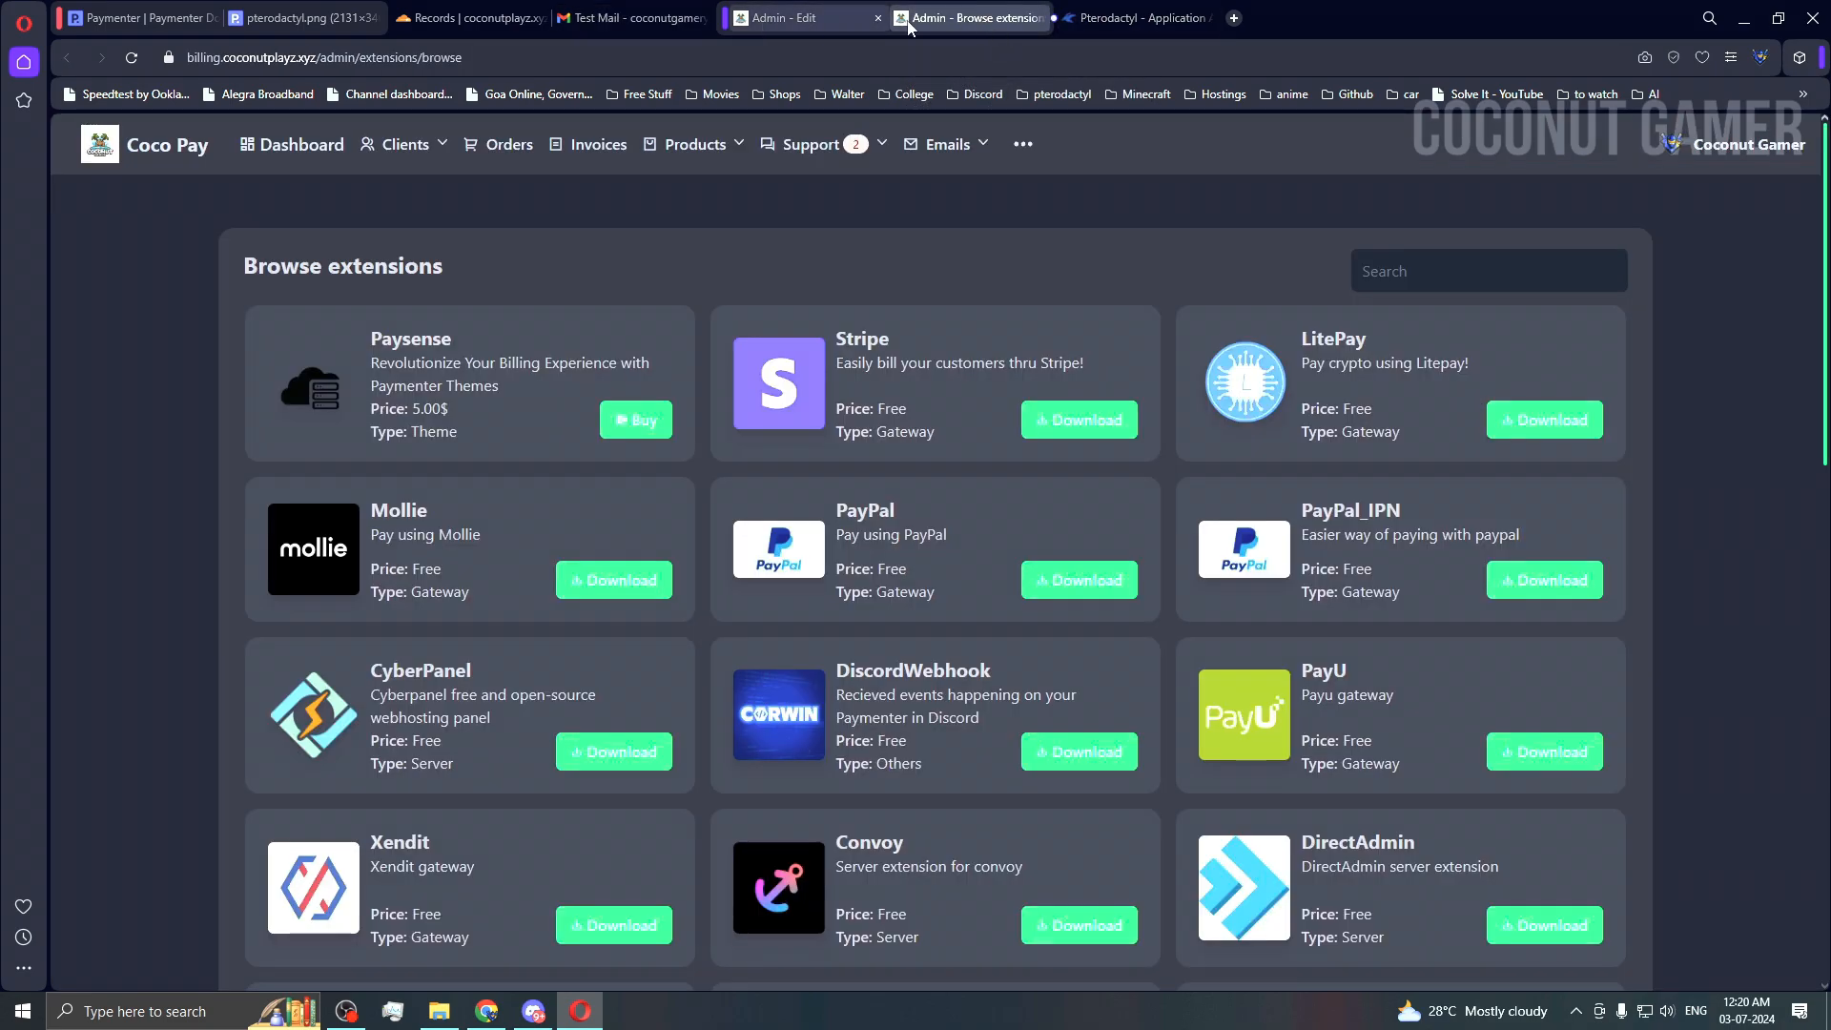
left_click(303, 18)
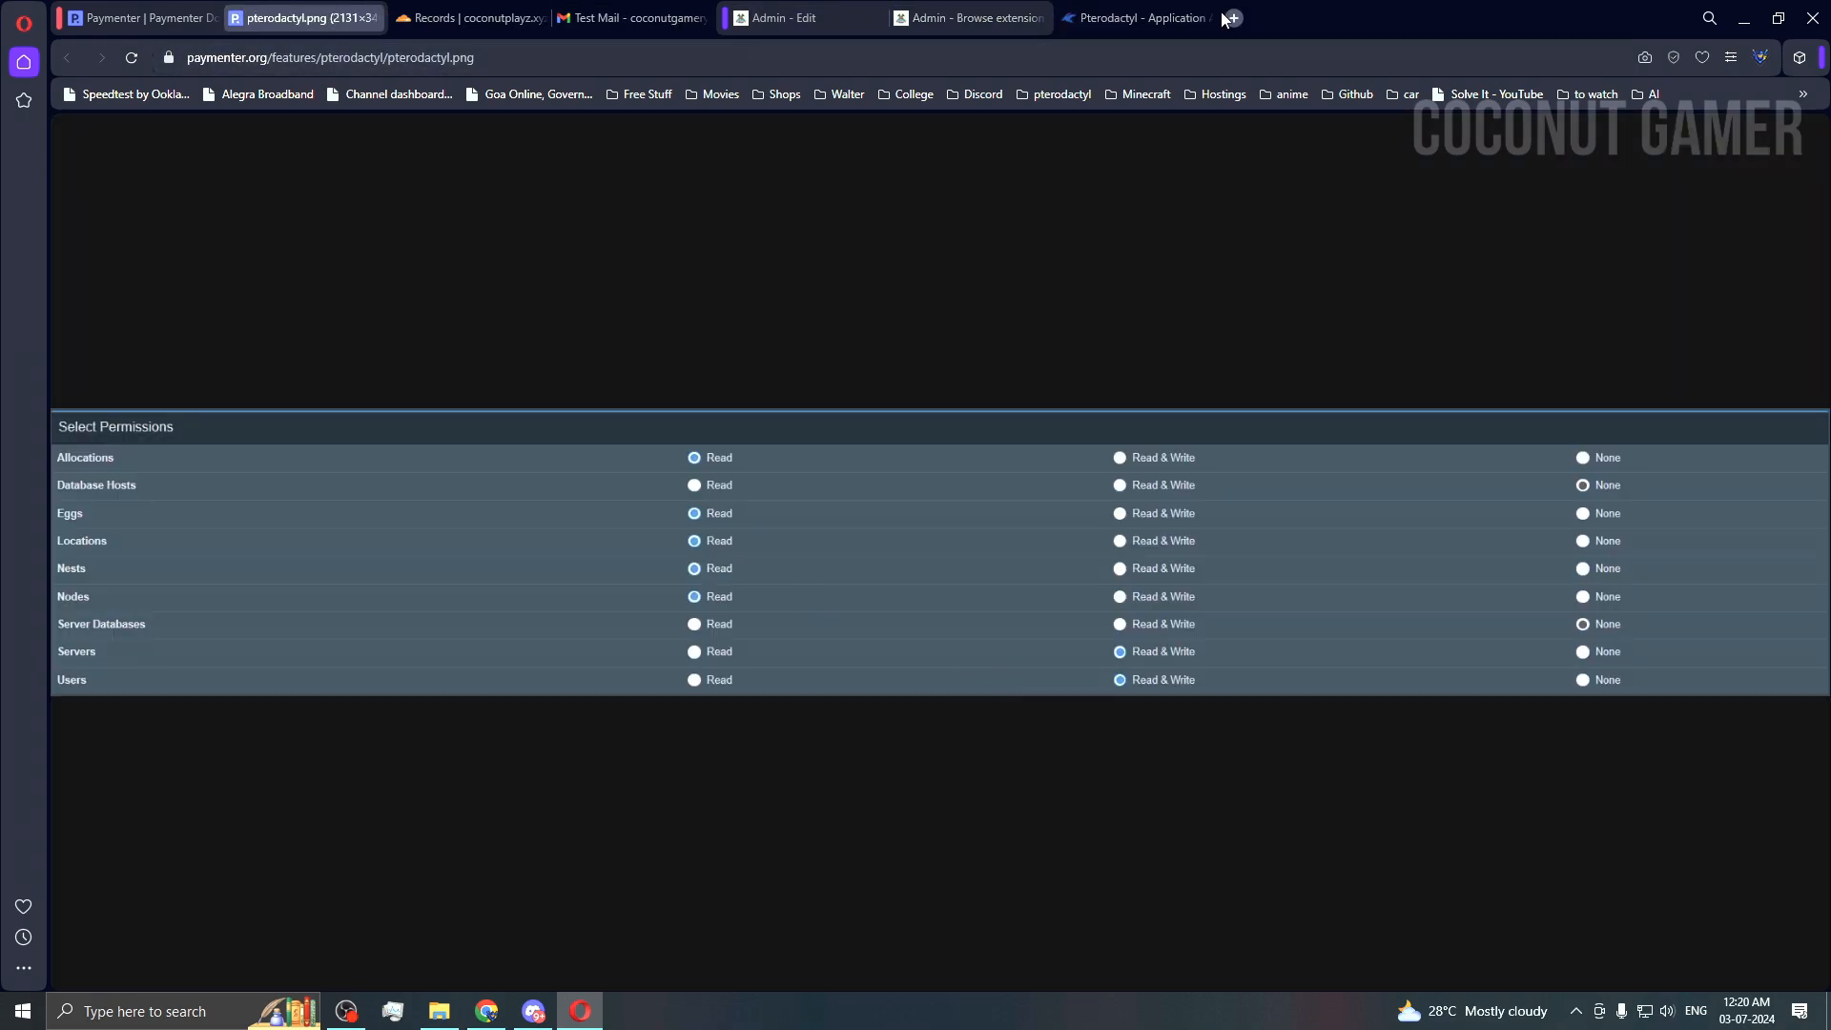
left_click(1127, 21)
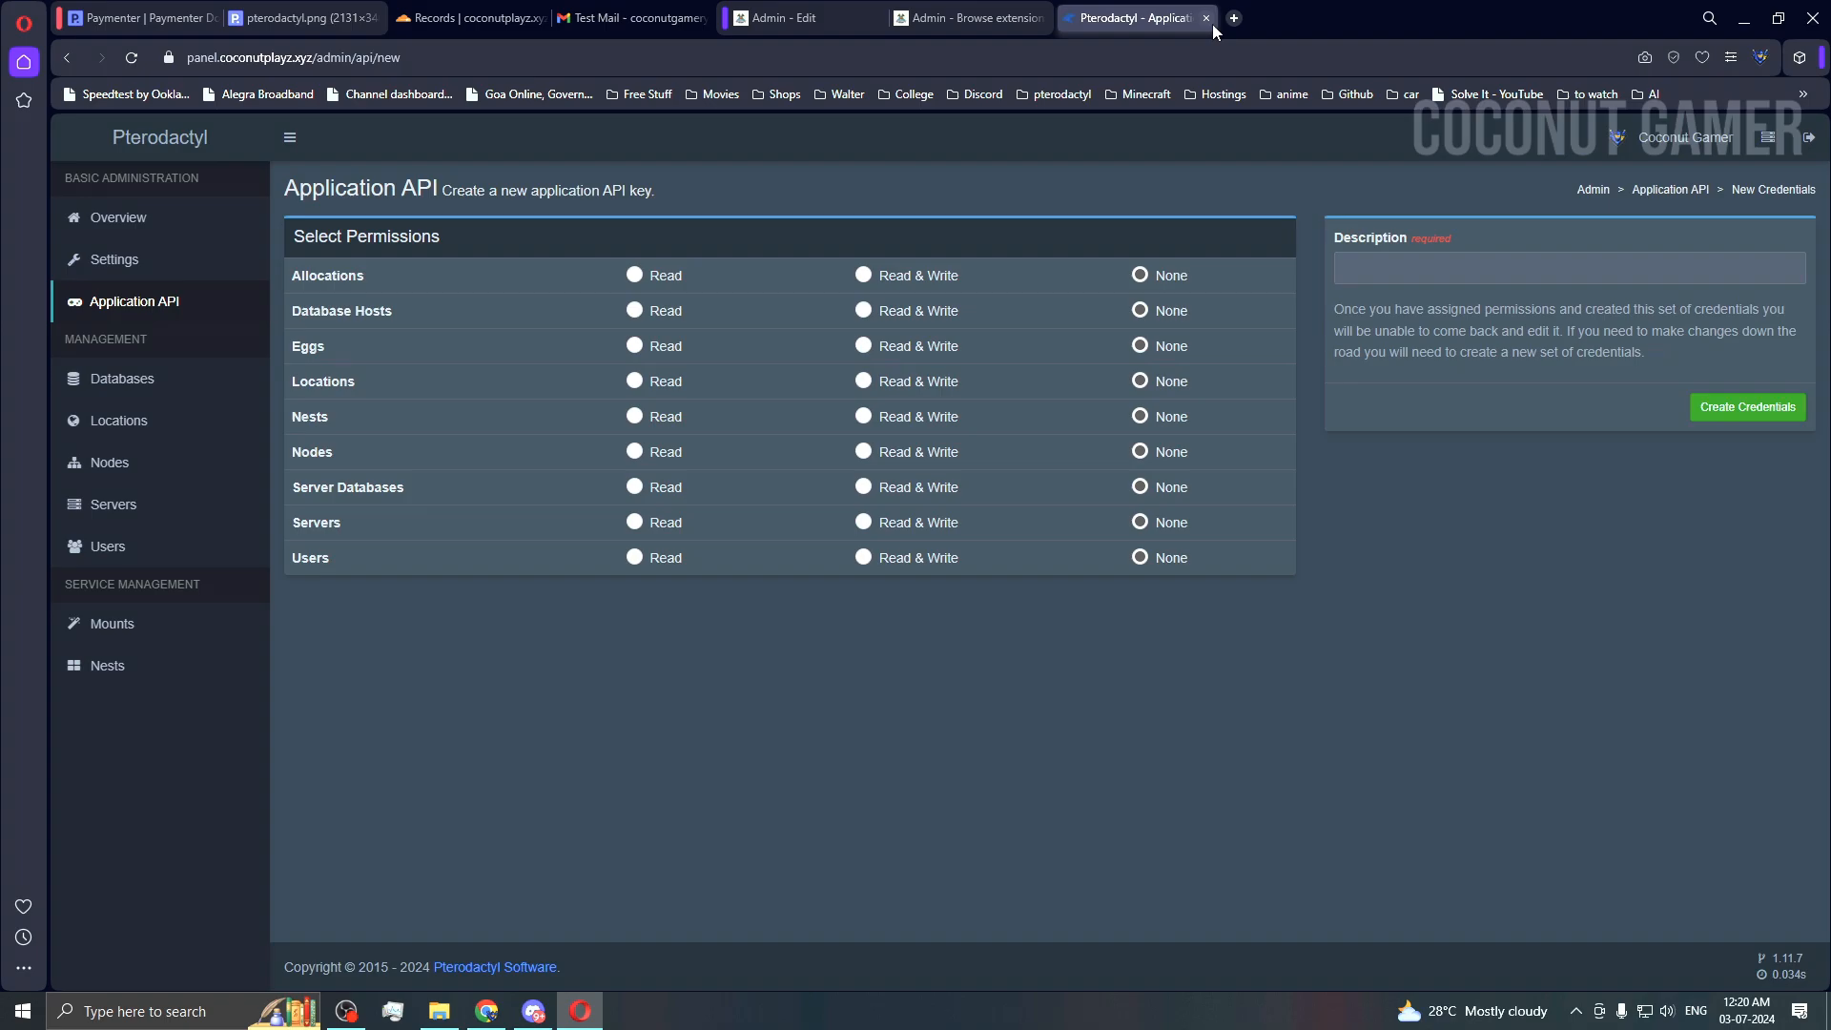
left_click(993, 17)
Step: Close the extension browsing tab and open the installed Extensions list from the admin ••• menu
left_click(820, 28)
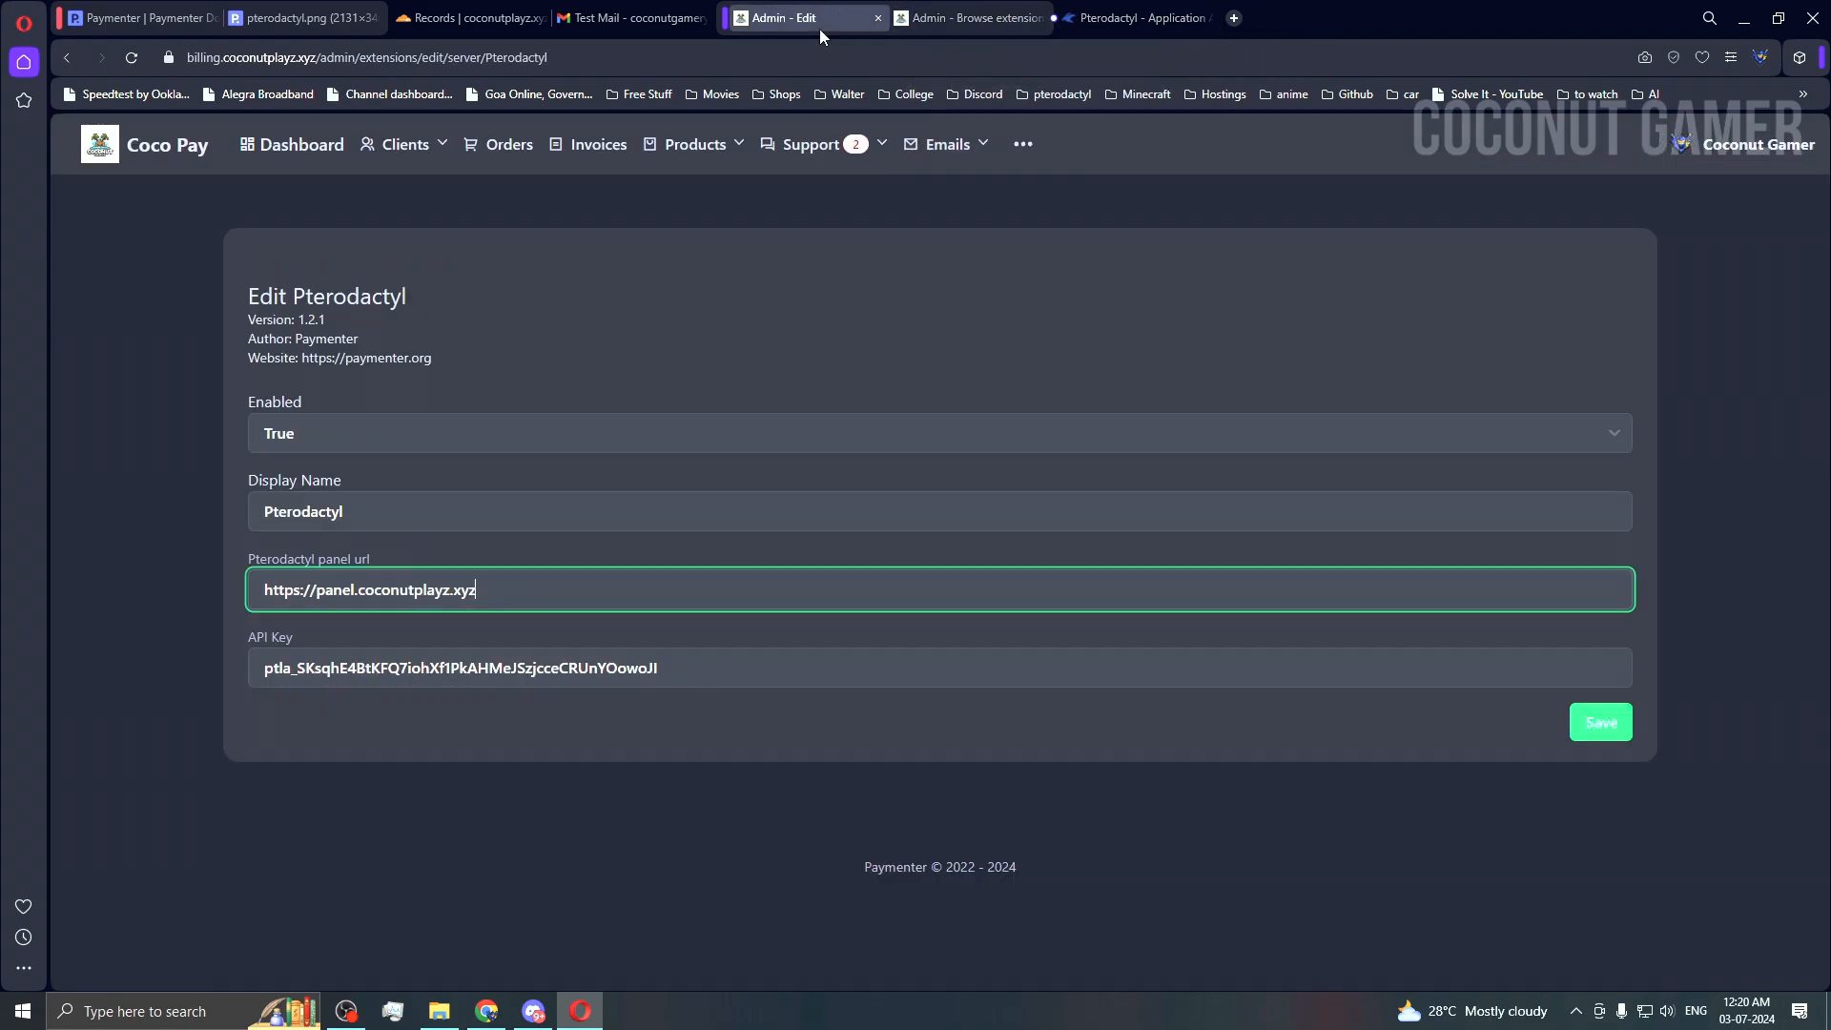
left_click(1040, 19)
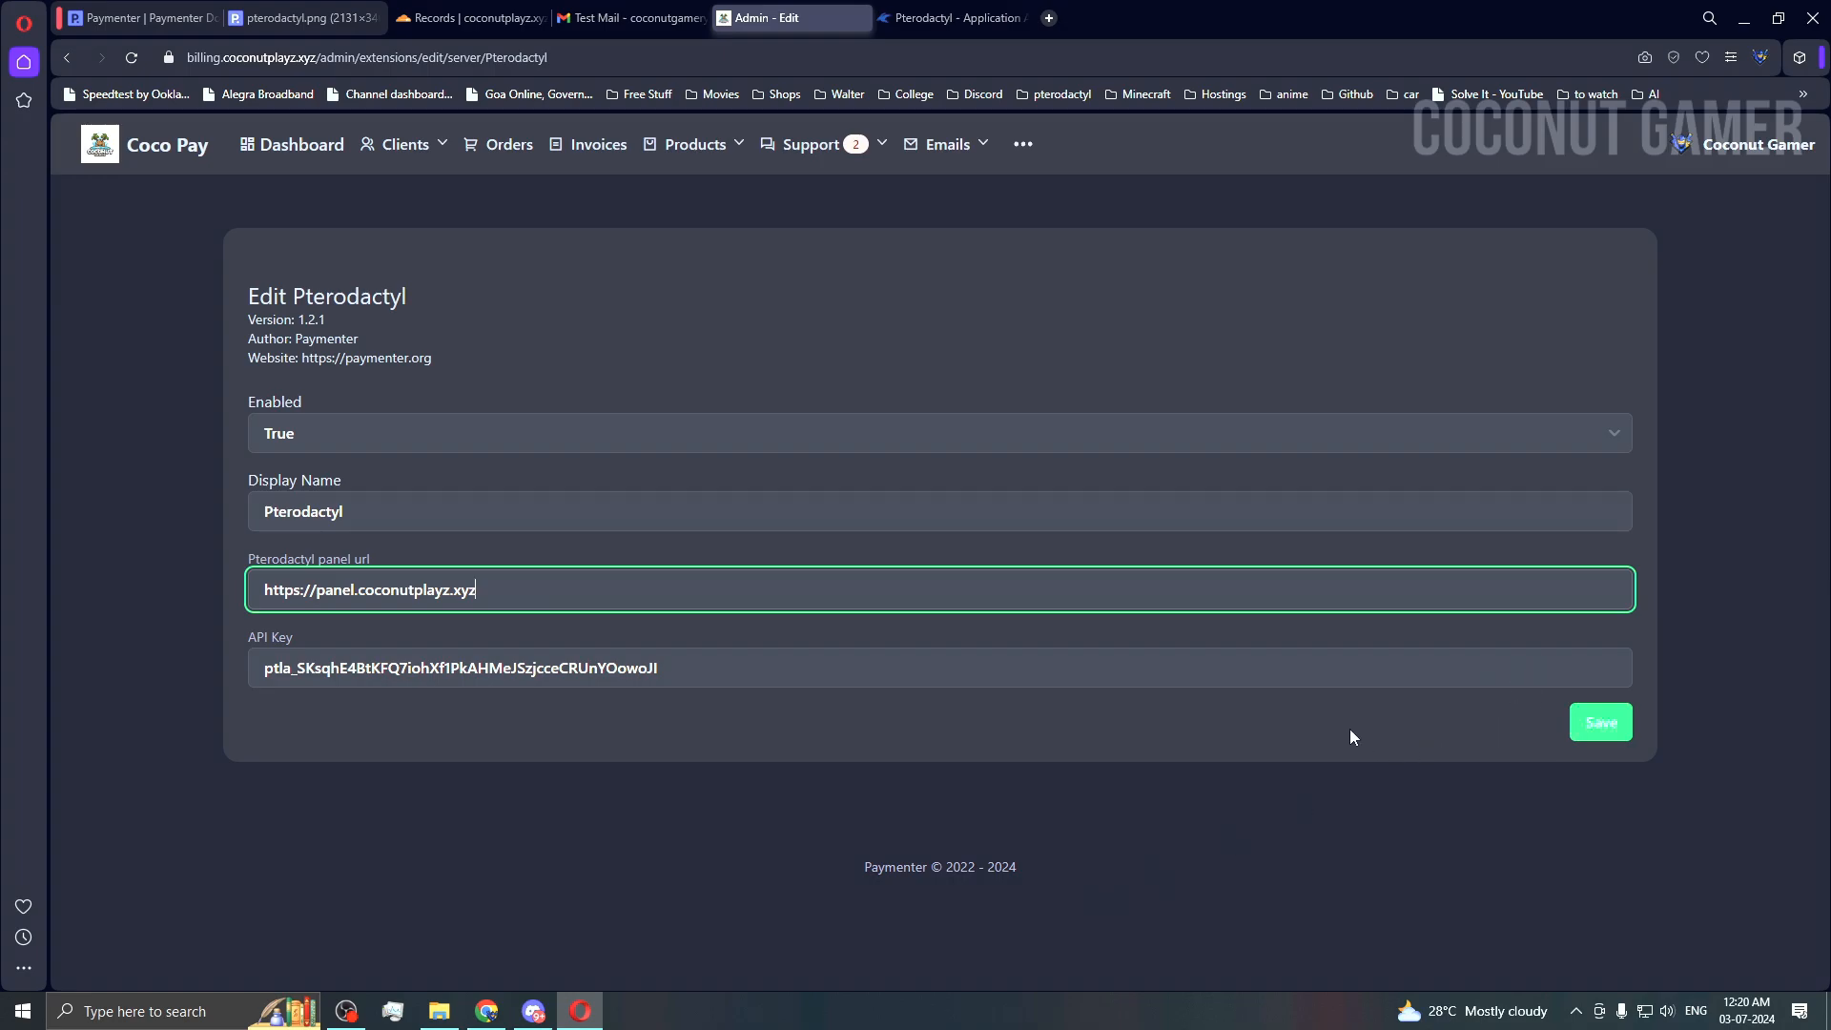
left_click(966, 149)
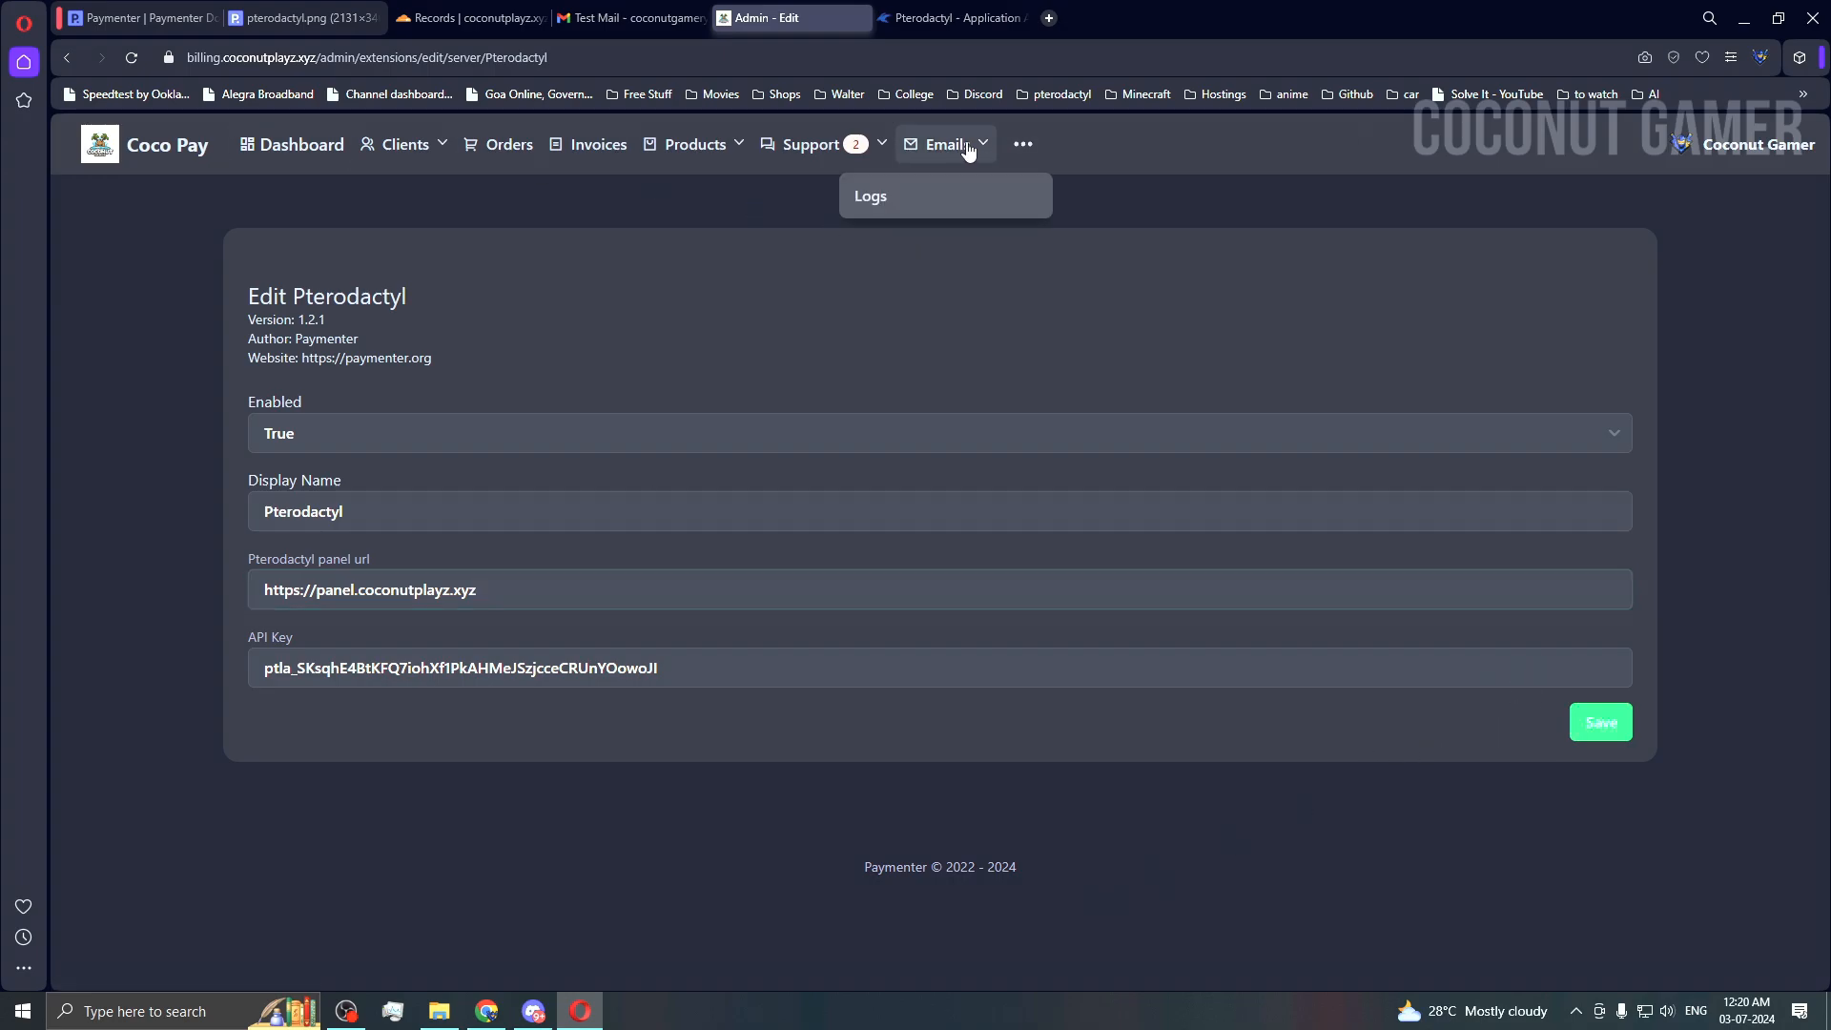
left_click(1023, 144)
left_click(1044, 203)
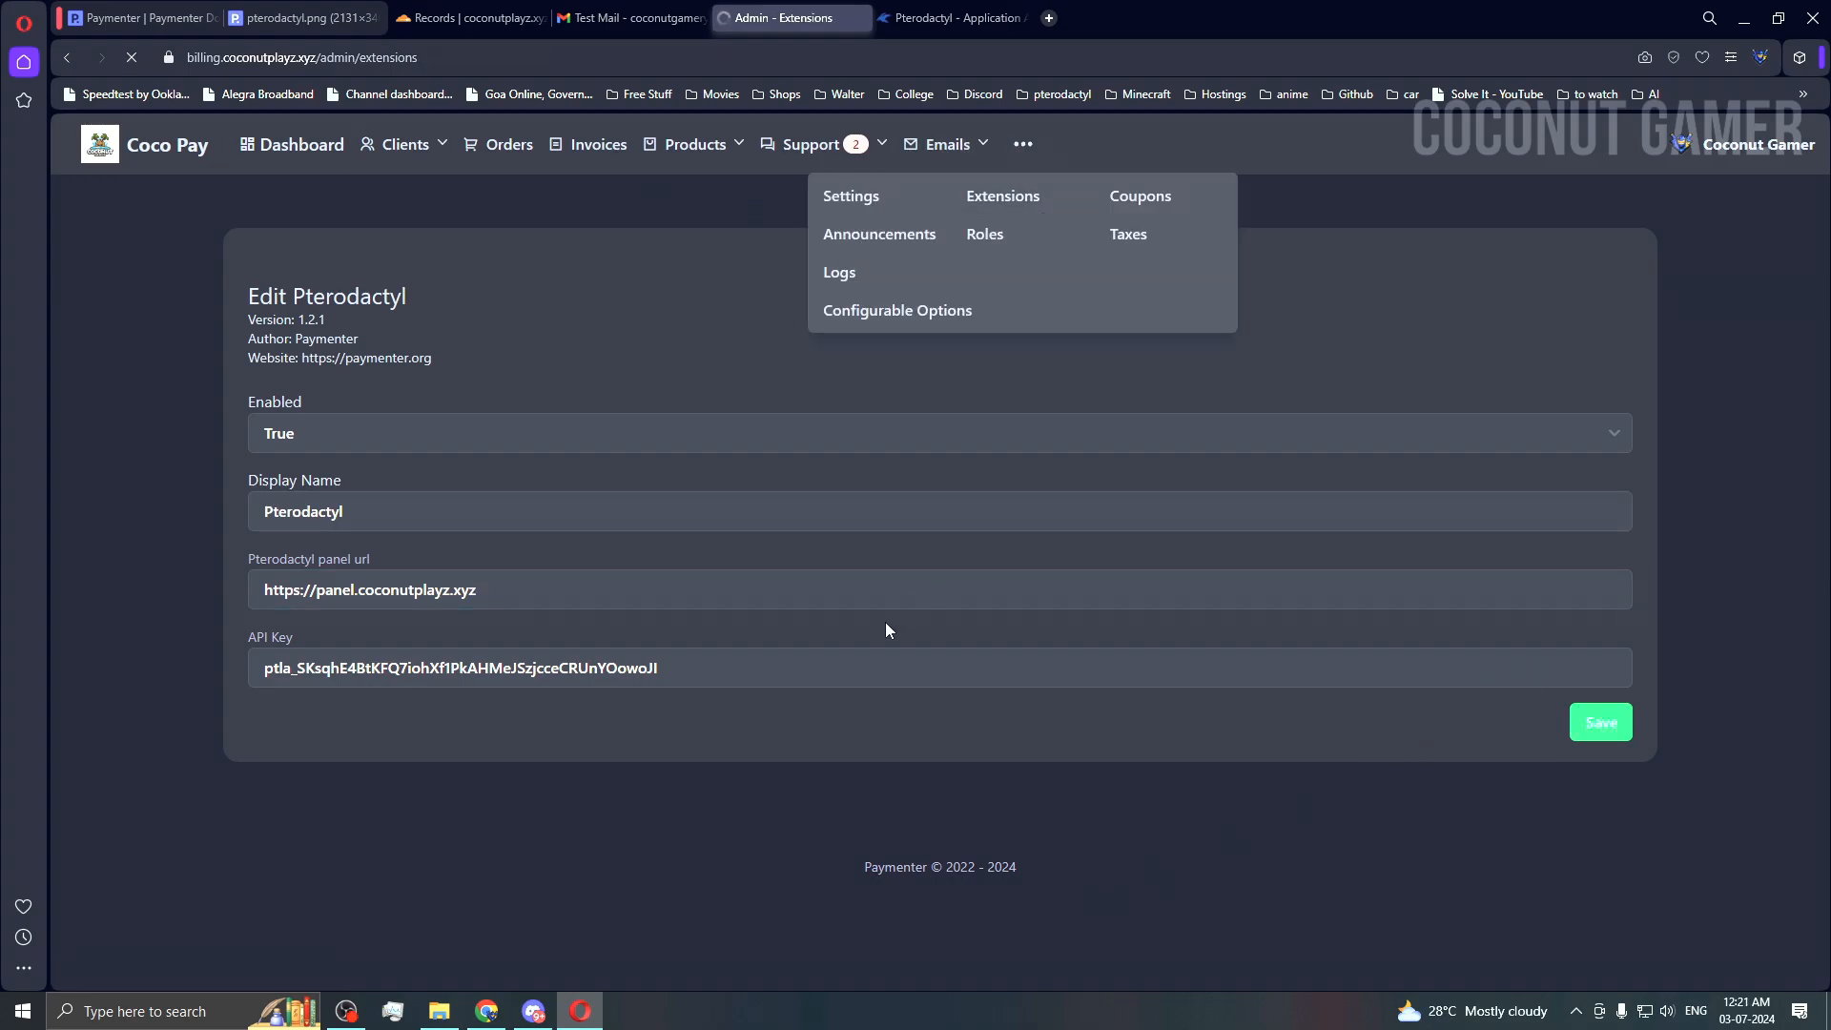
scroll(562, 584, "down", 1)
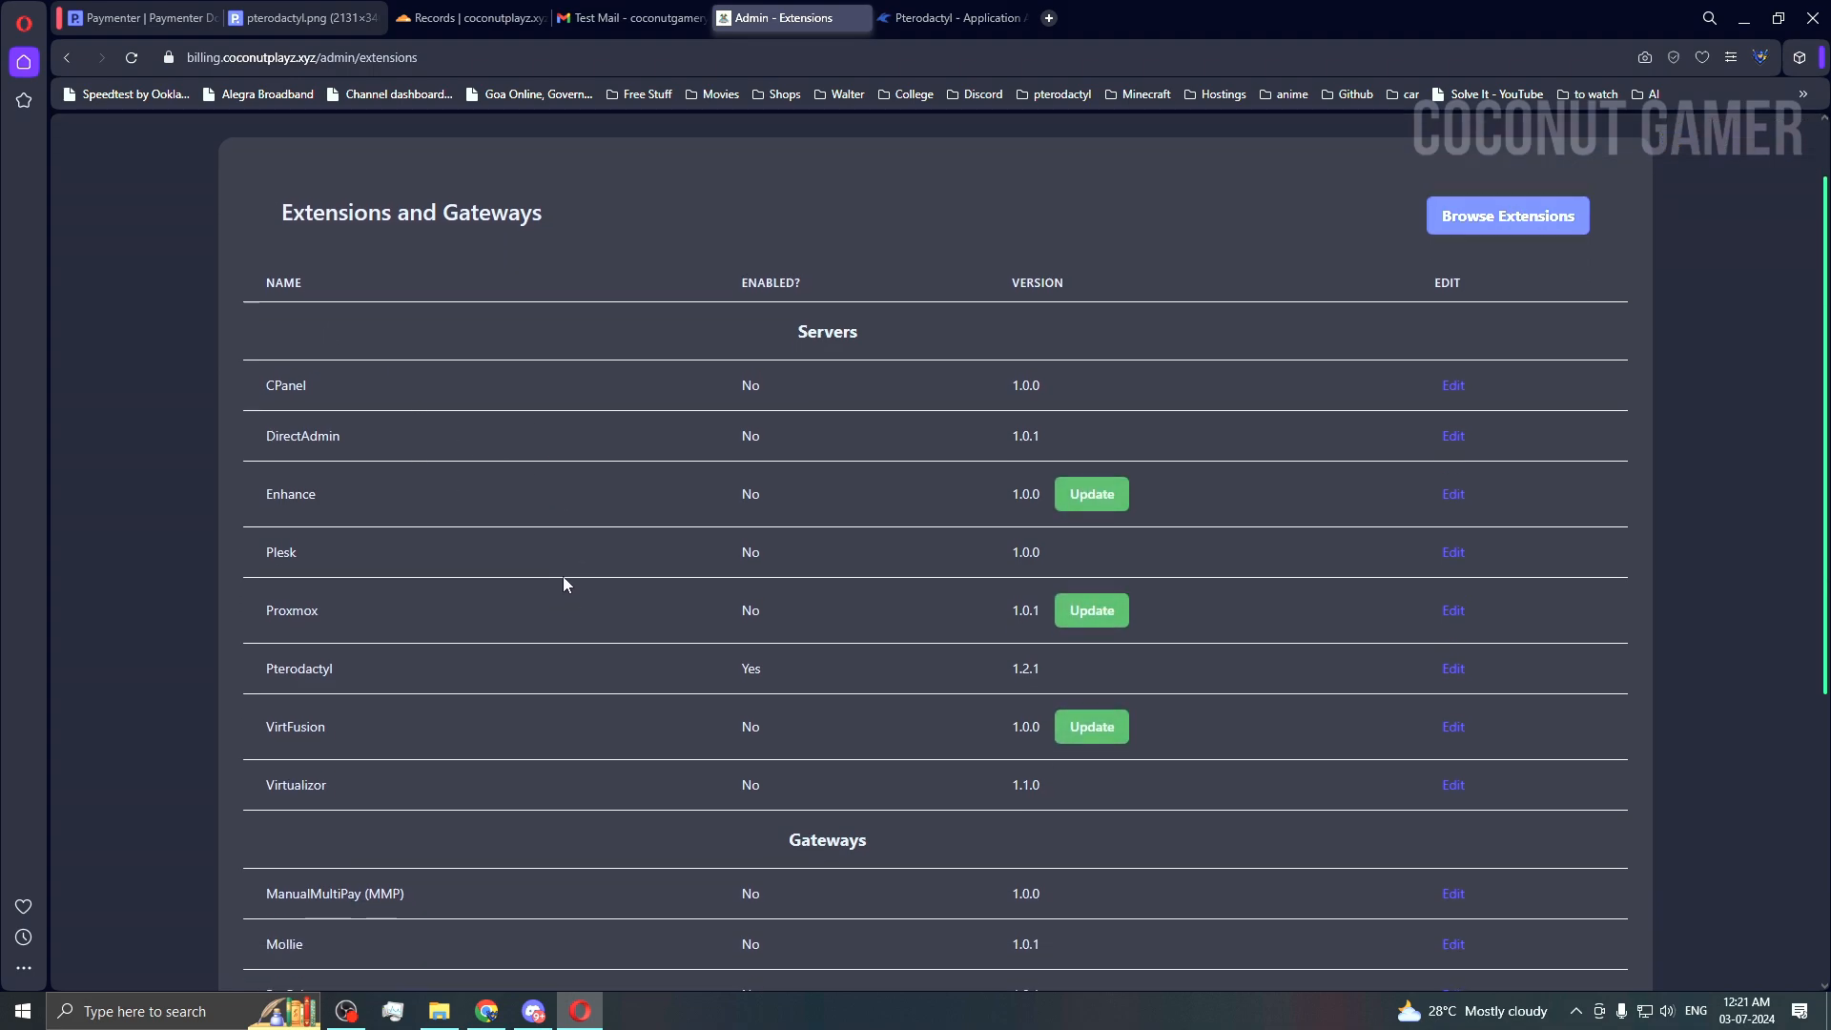
scroll(562, 583, "down", 1)
double_click(321, 569)
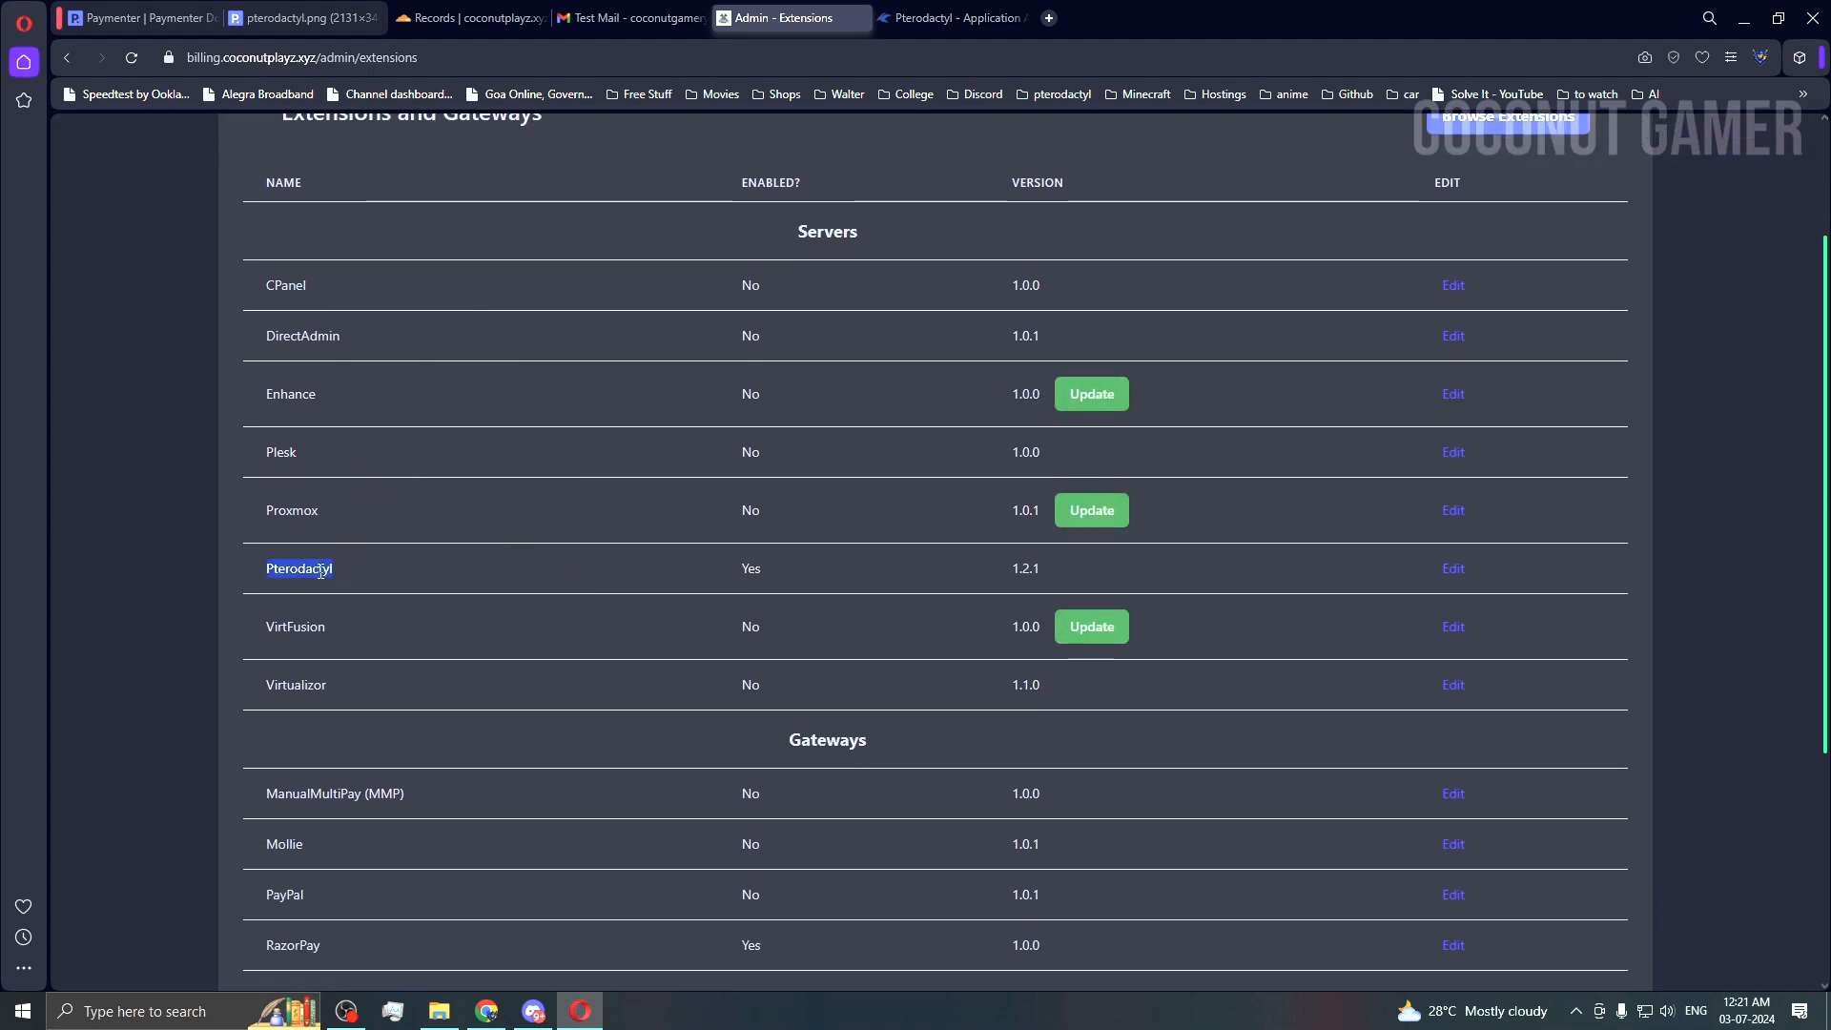
scroll(414, 550, "down", 3)
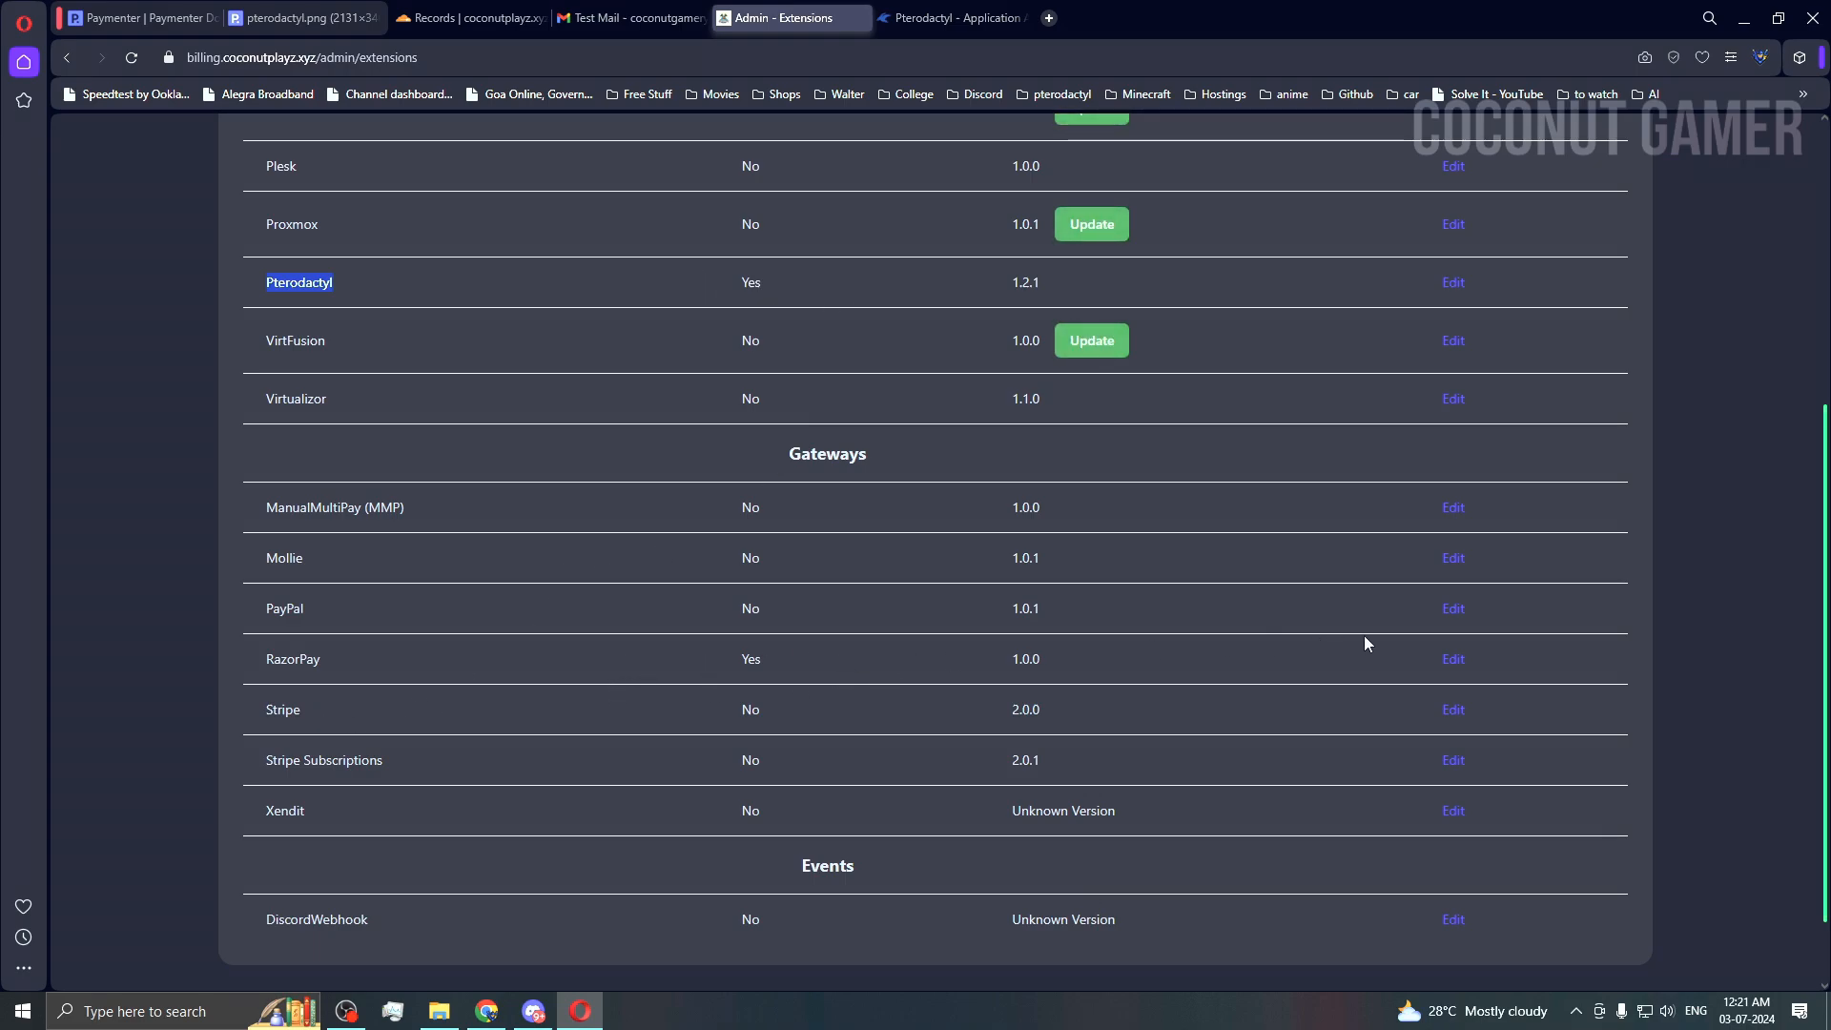
Step: Open the RazorPay gateway settings and inspect its test key ID field
left_click(1453, 659)
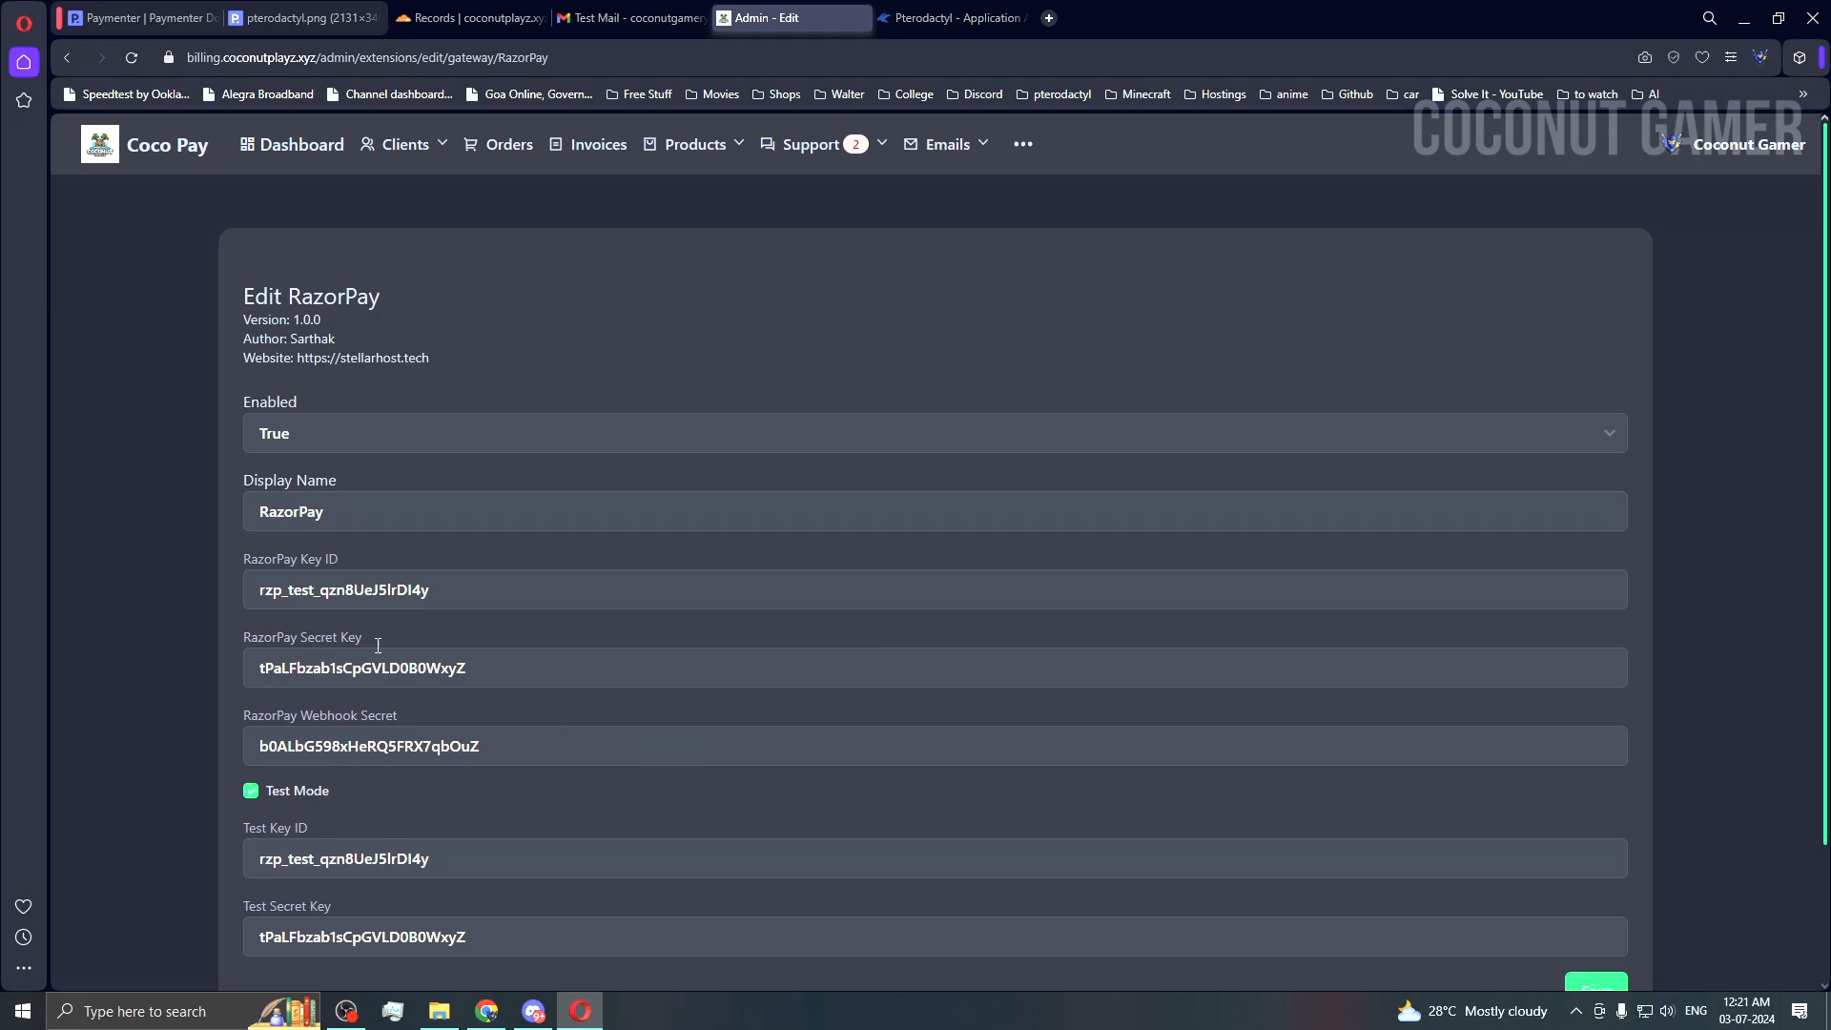
scroll(362, 799, "down", 2)
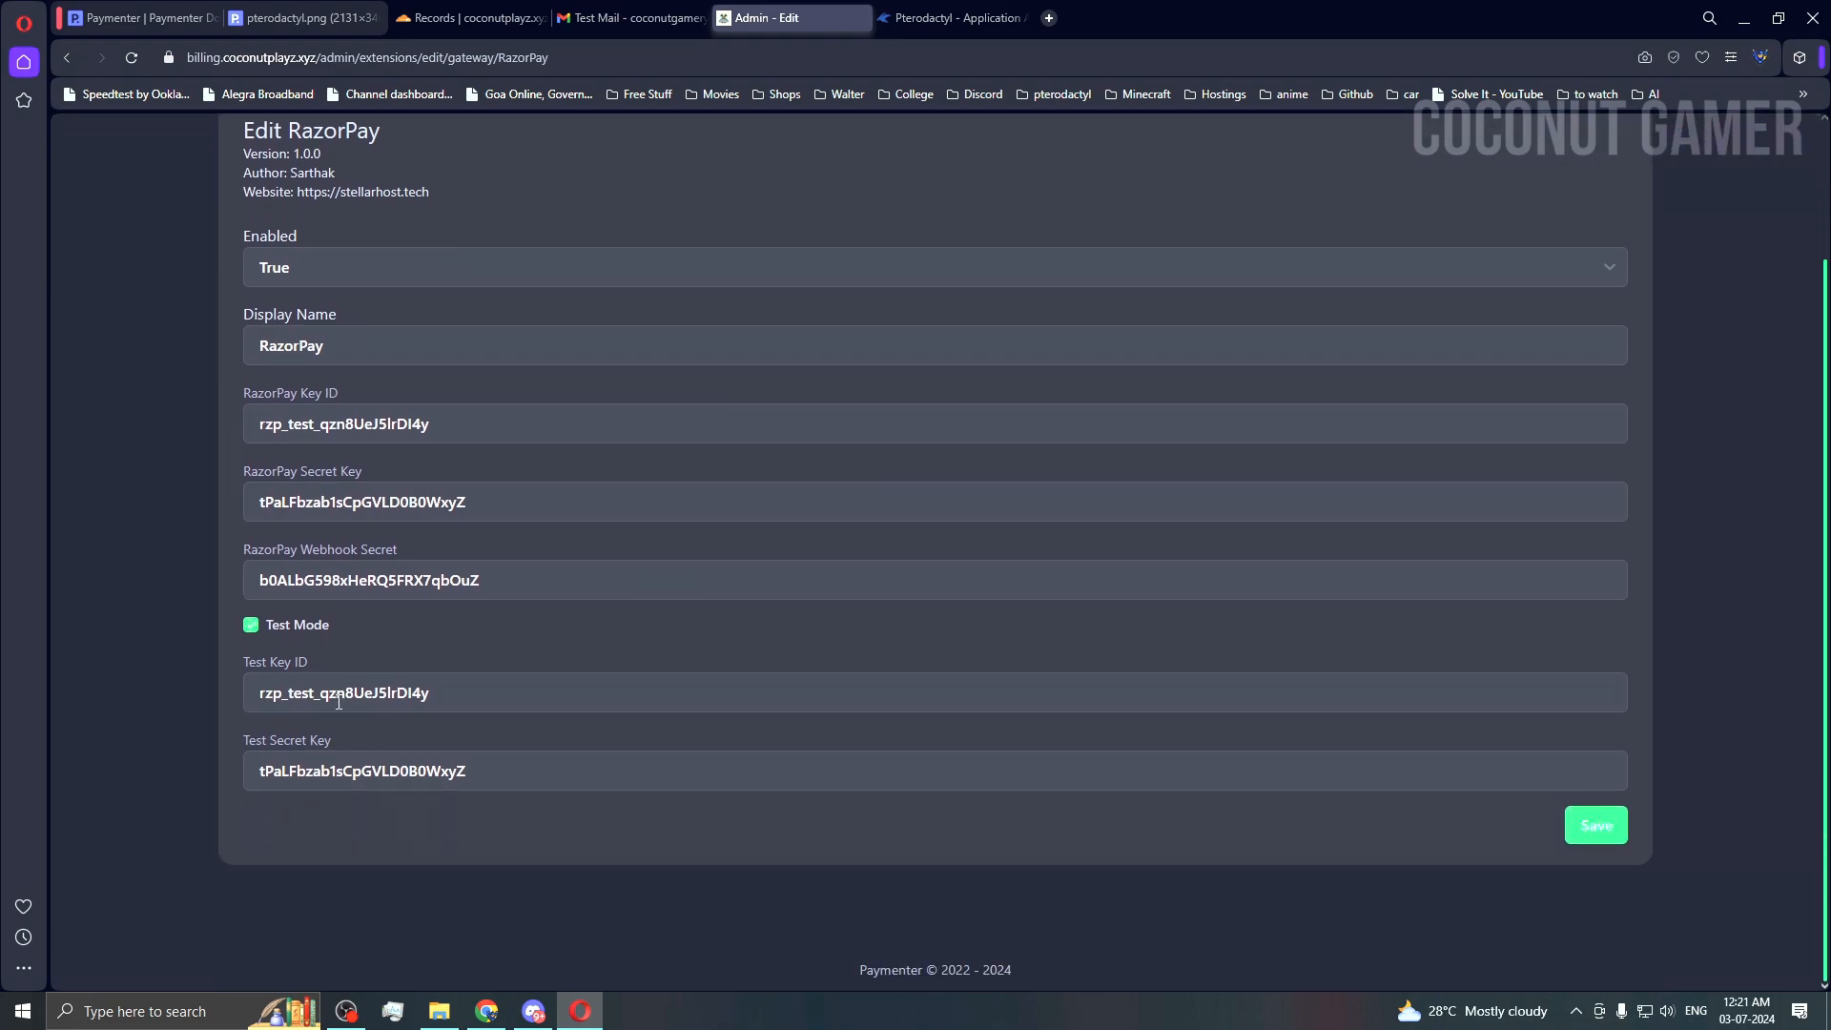
left_click_drag(475, 693, 194, 699)
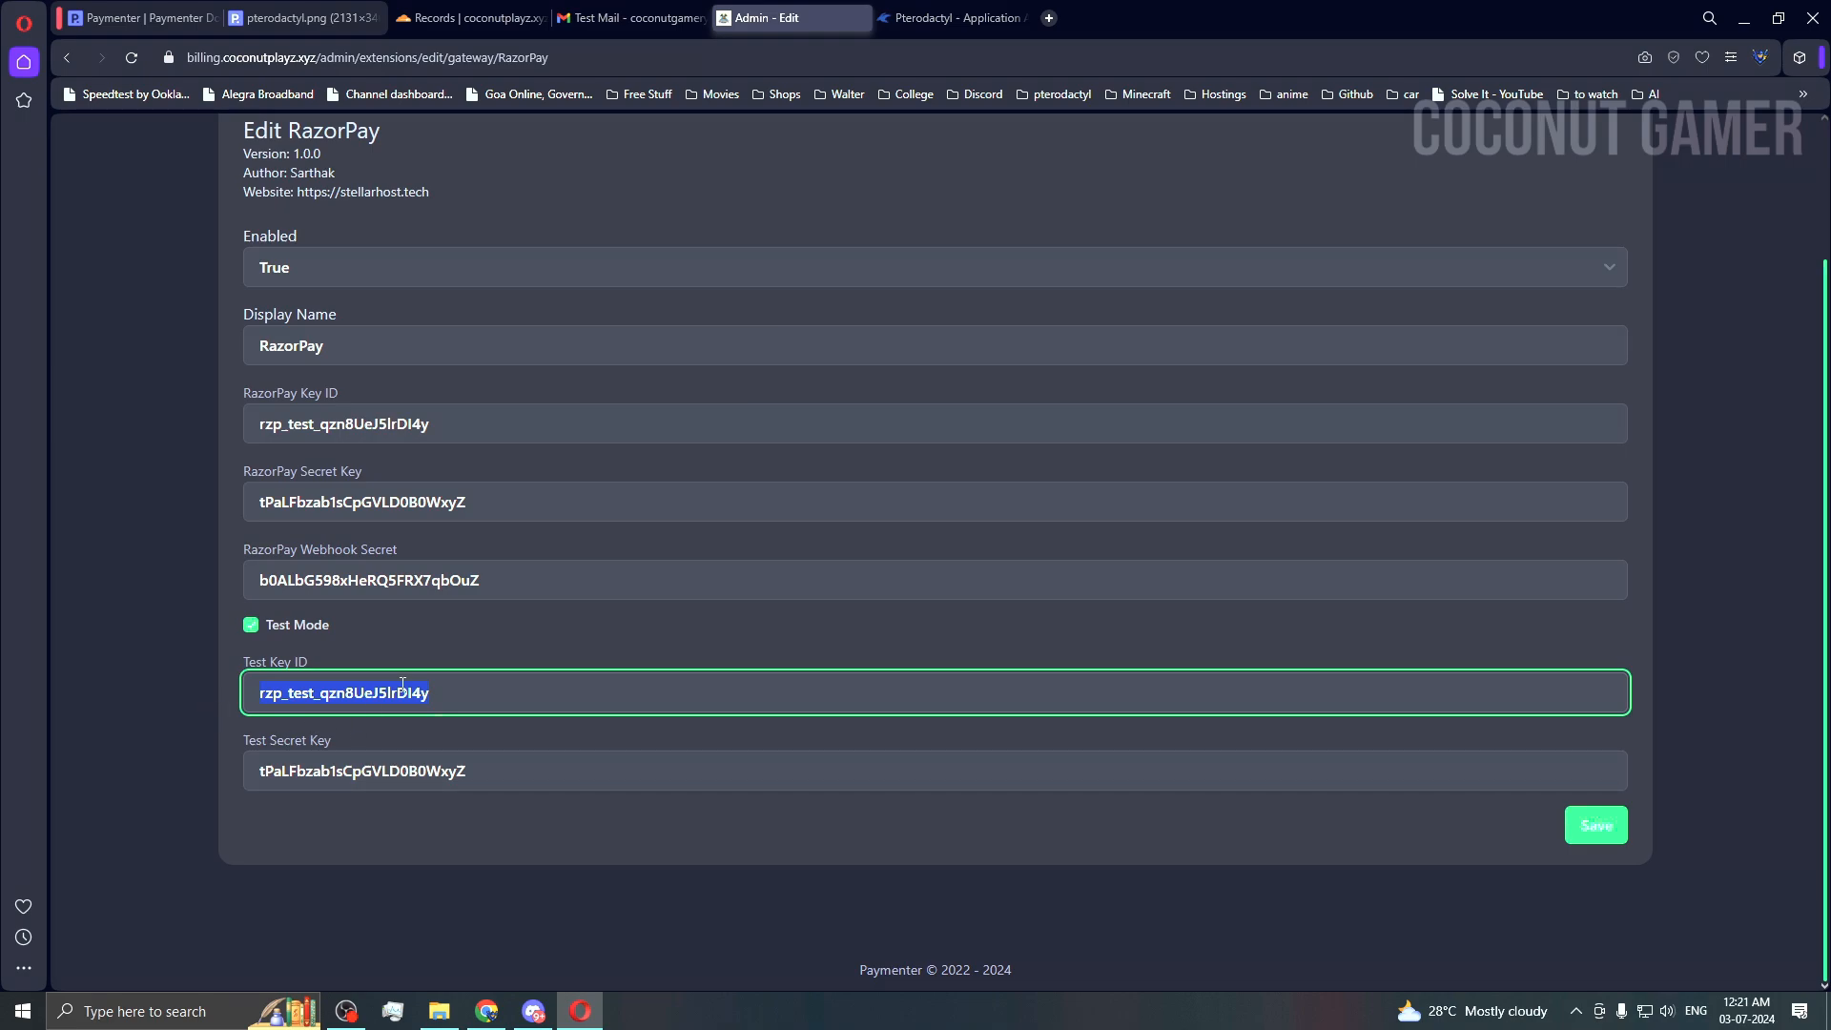
left_click(447, 689)
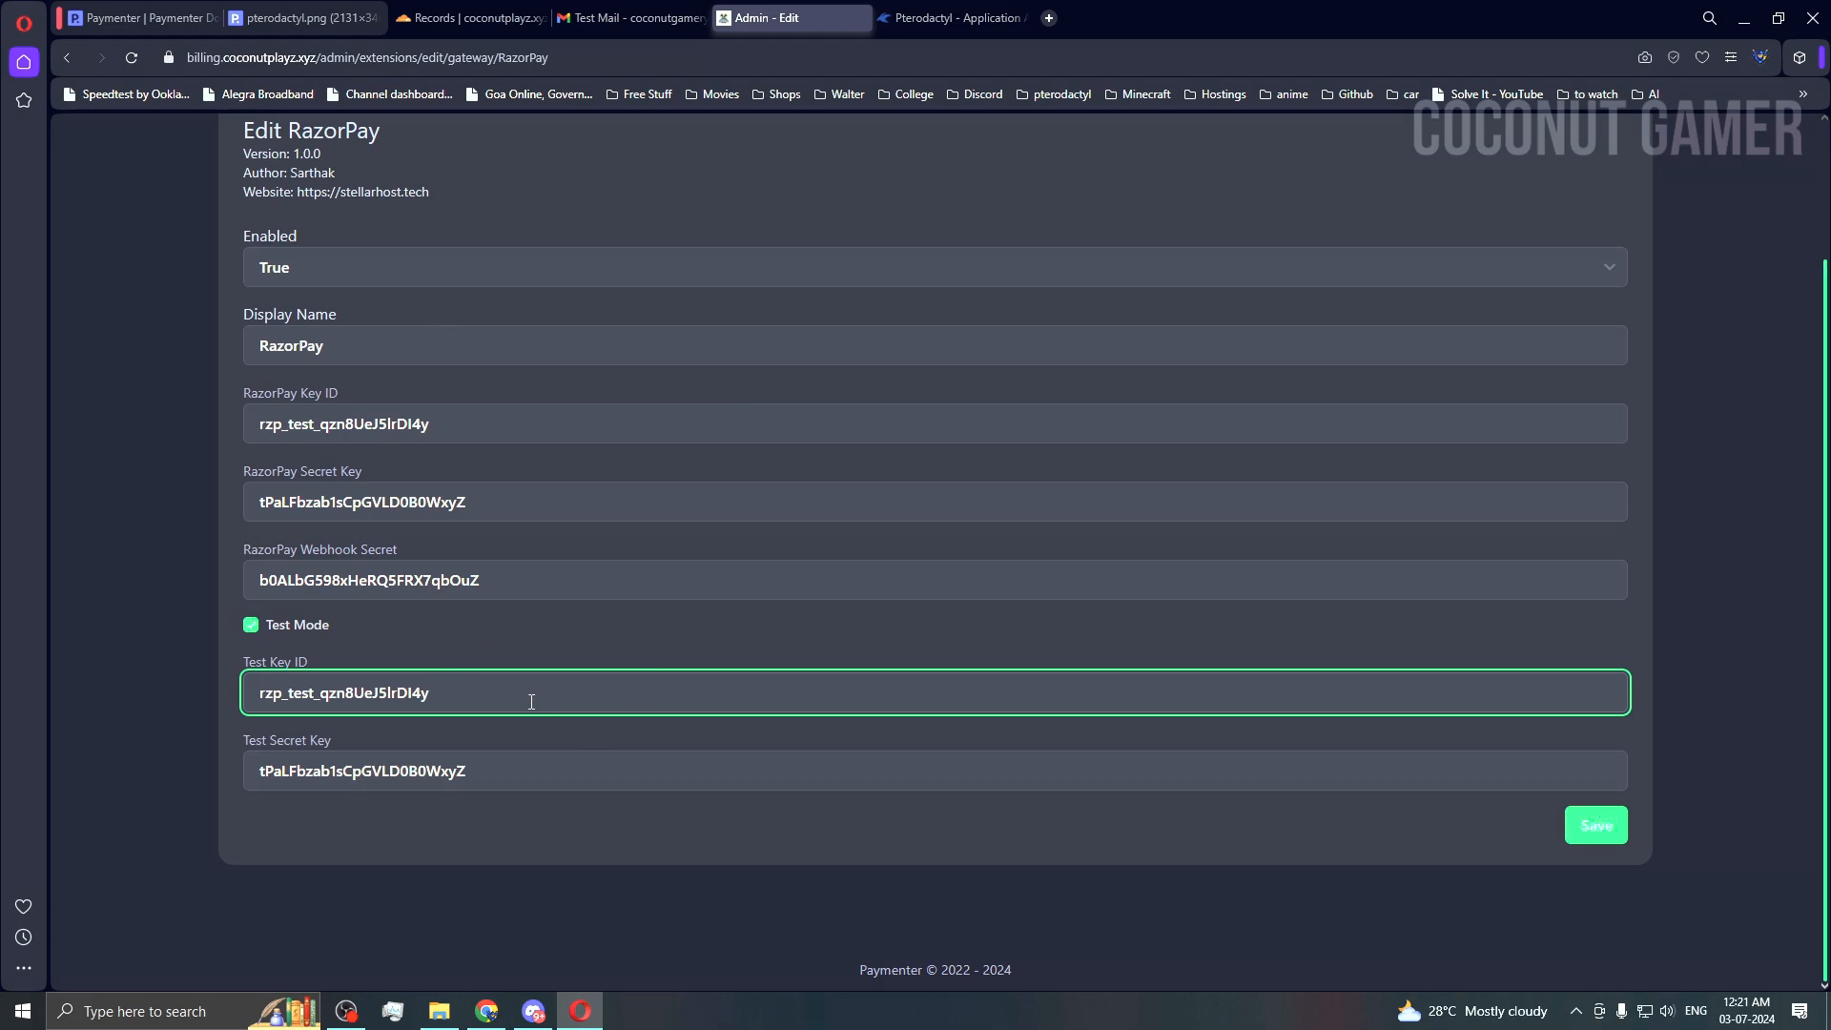
left_click(588, 662)
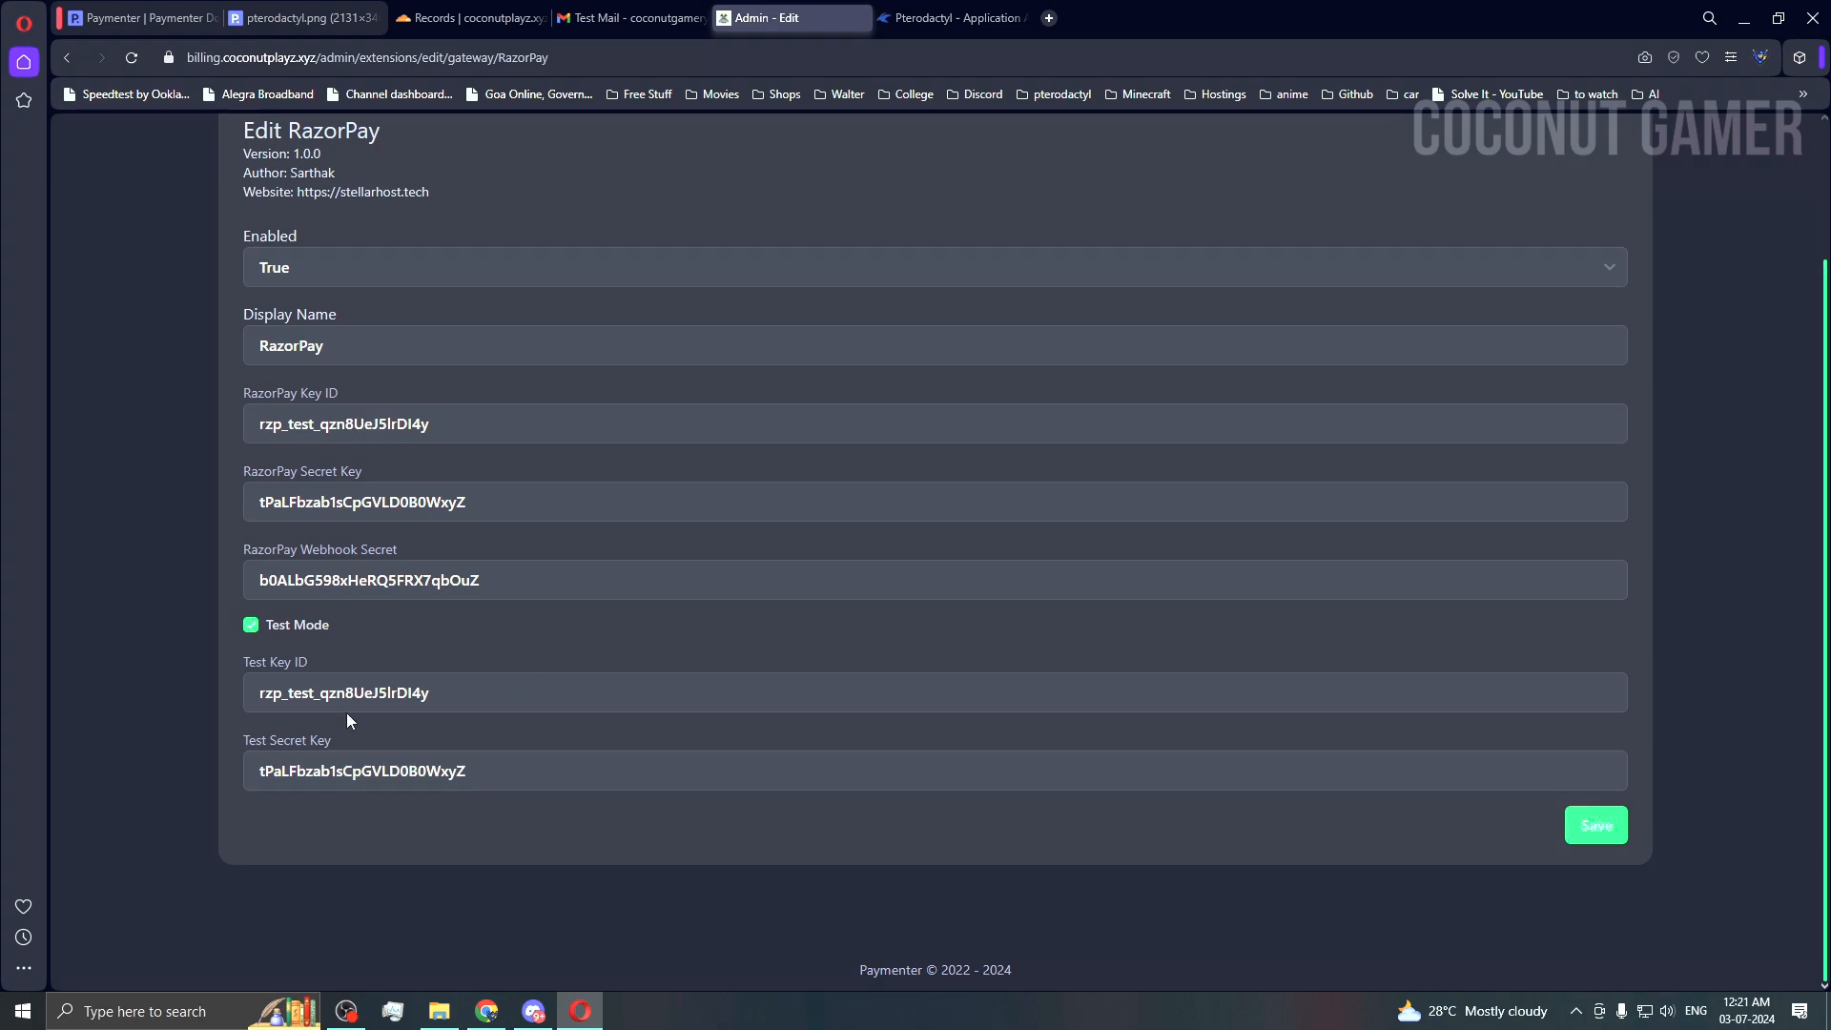
scroll(347, 721, "up", 2)
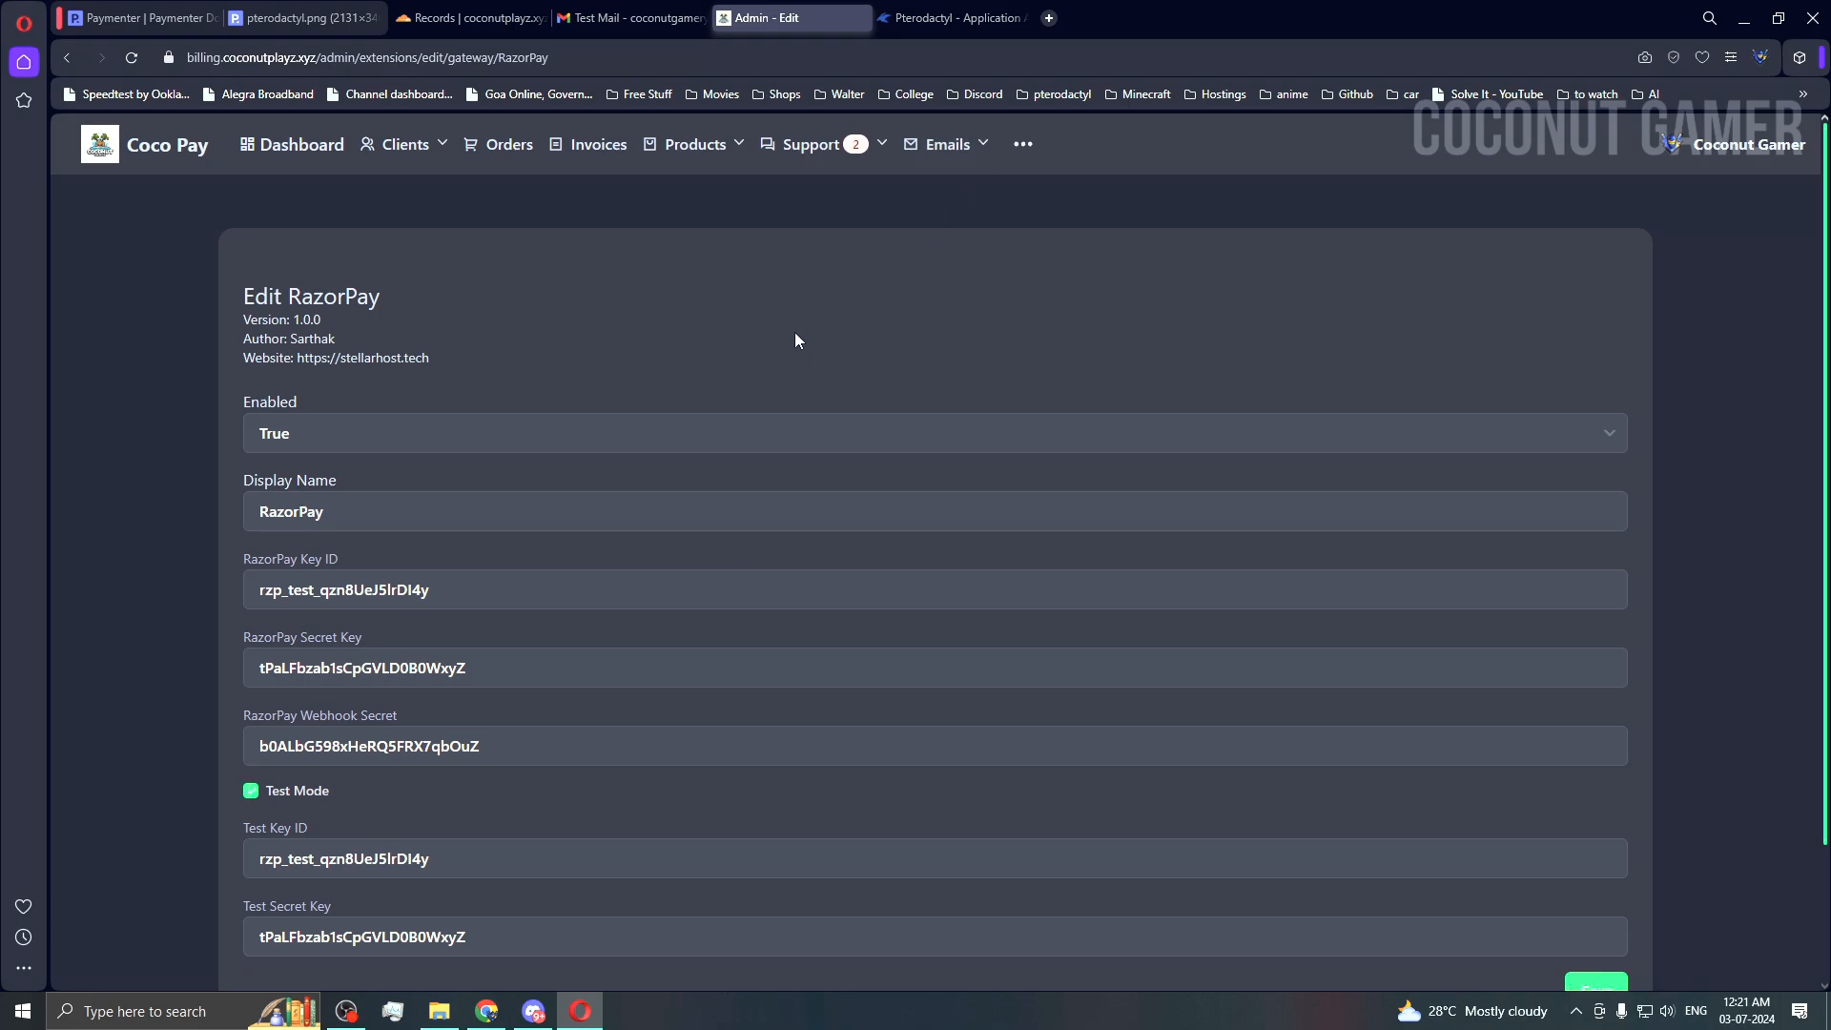
left_click(969, 149)
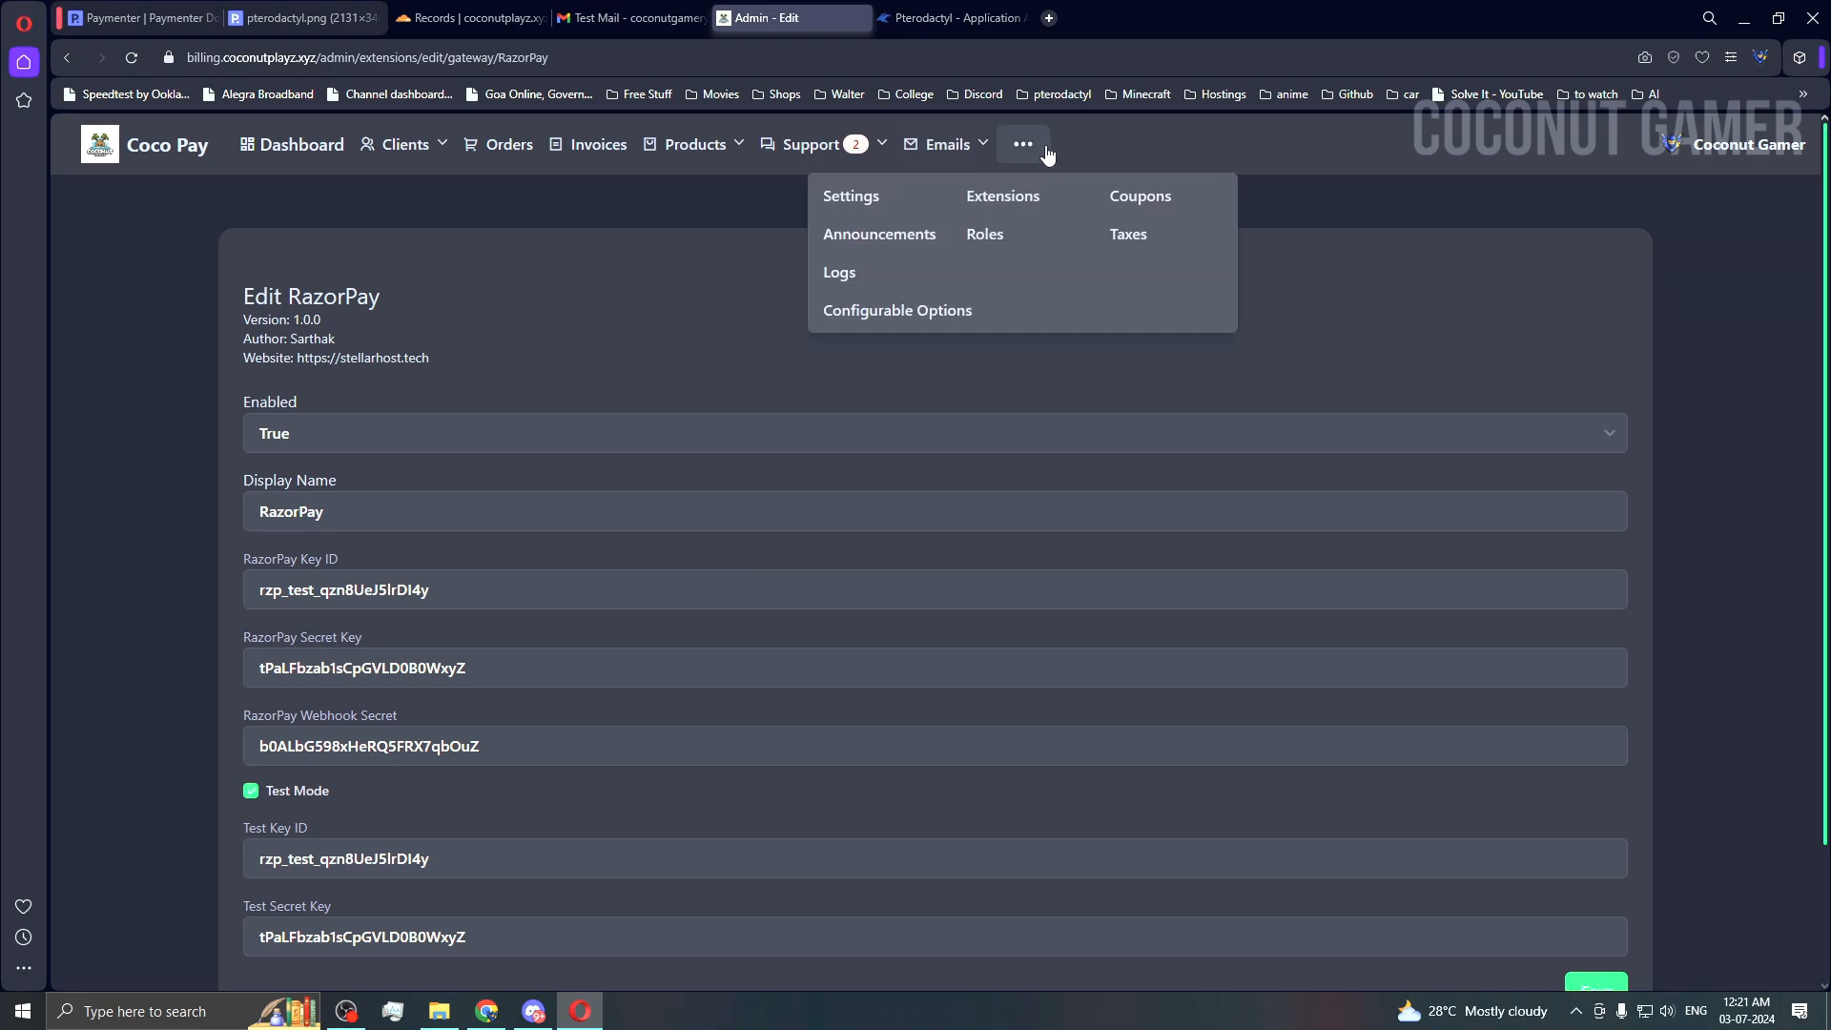
left_click(172, 21)
scroll(275, 367, "up", 1)
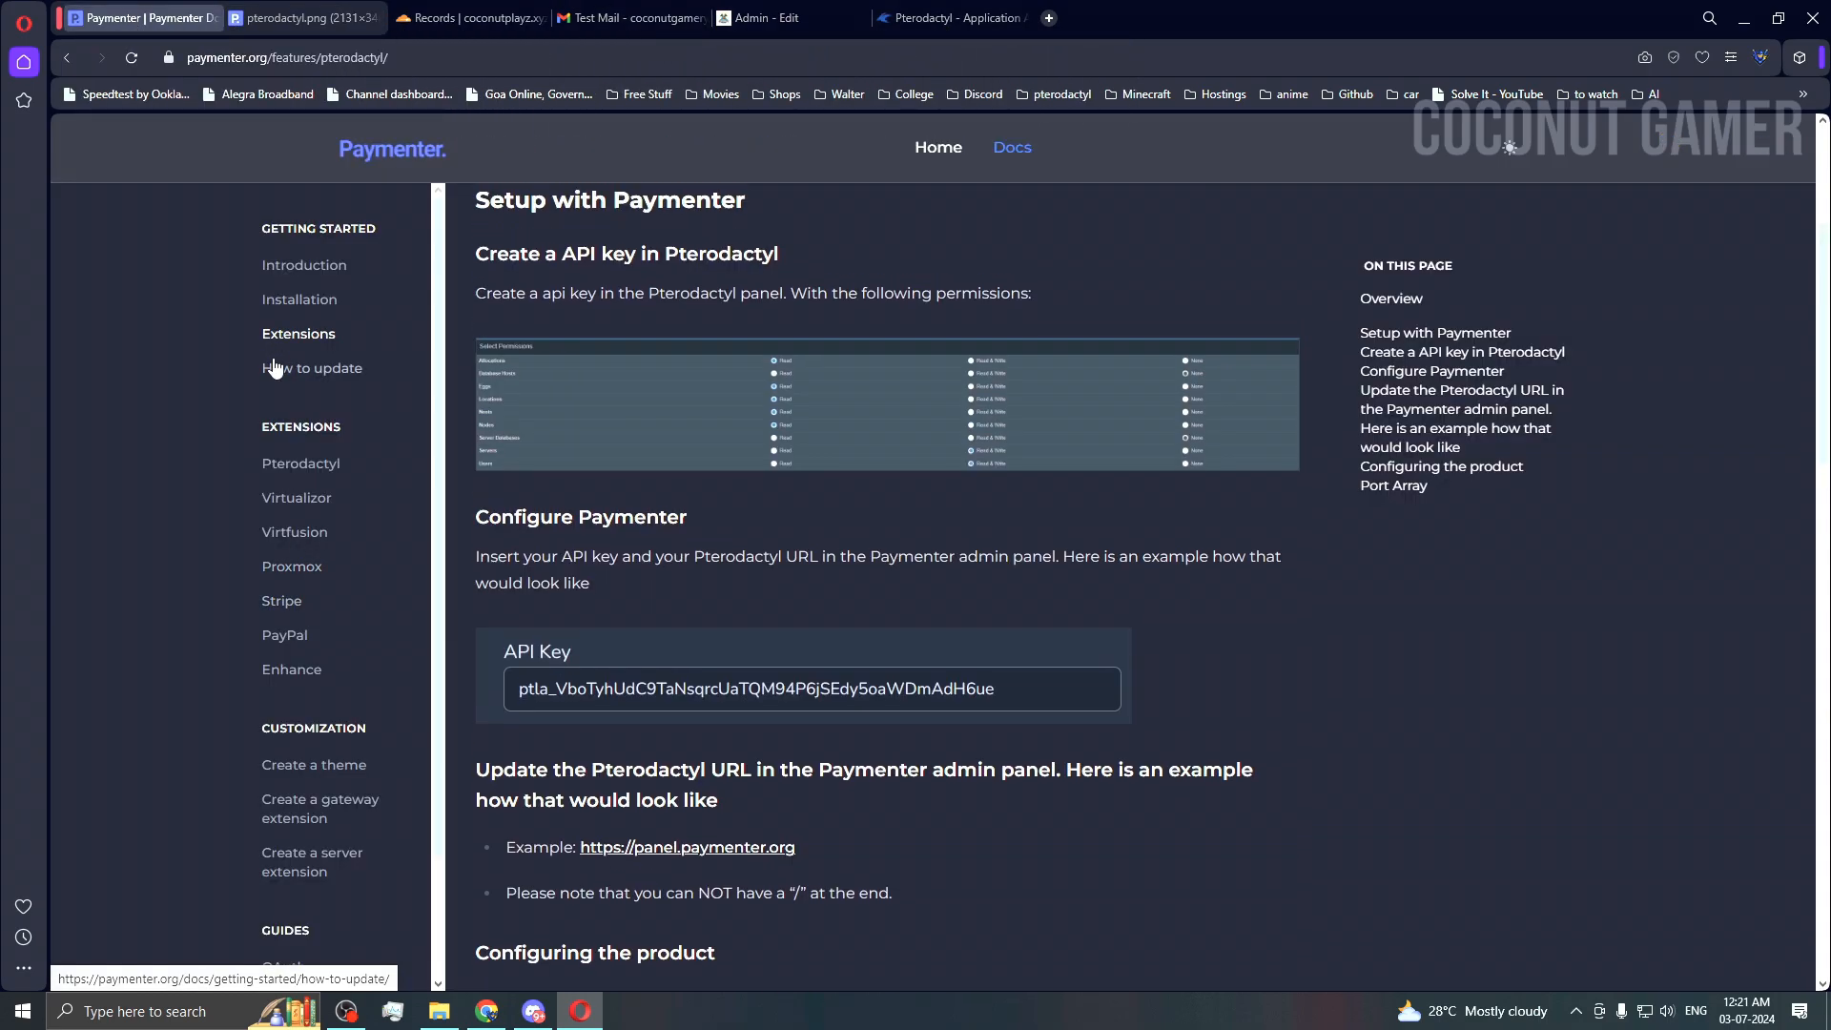
left_click(284, 603)
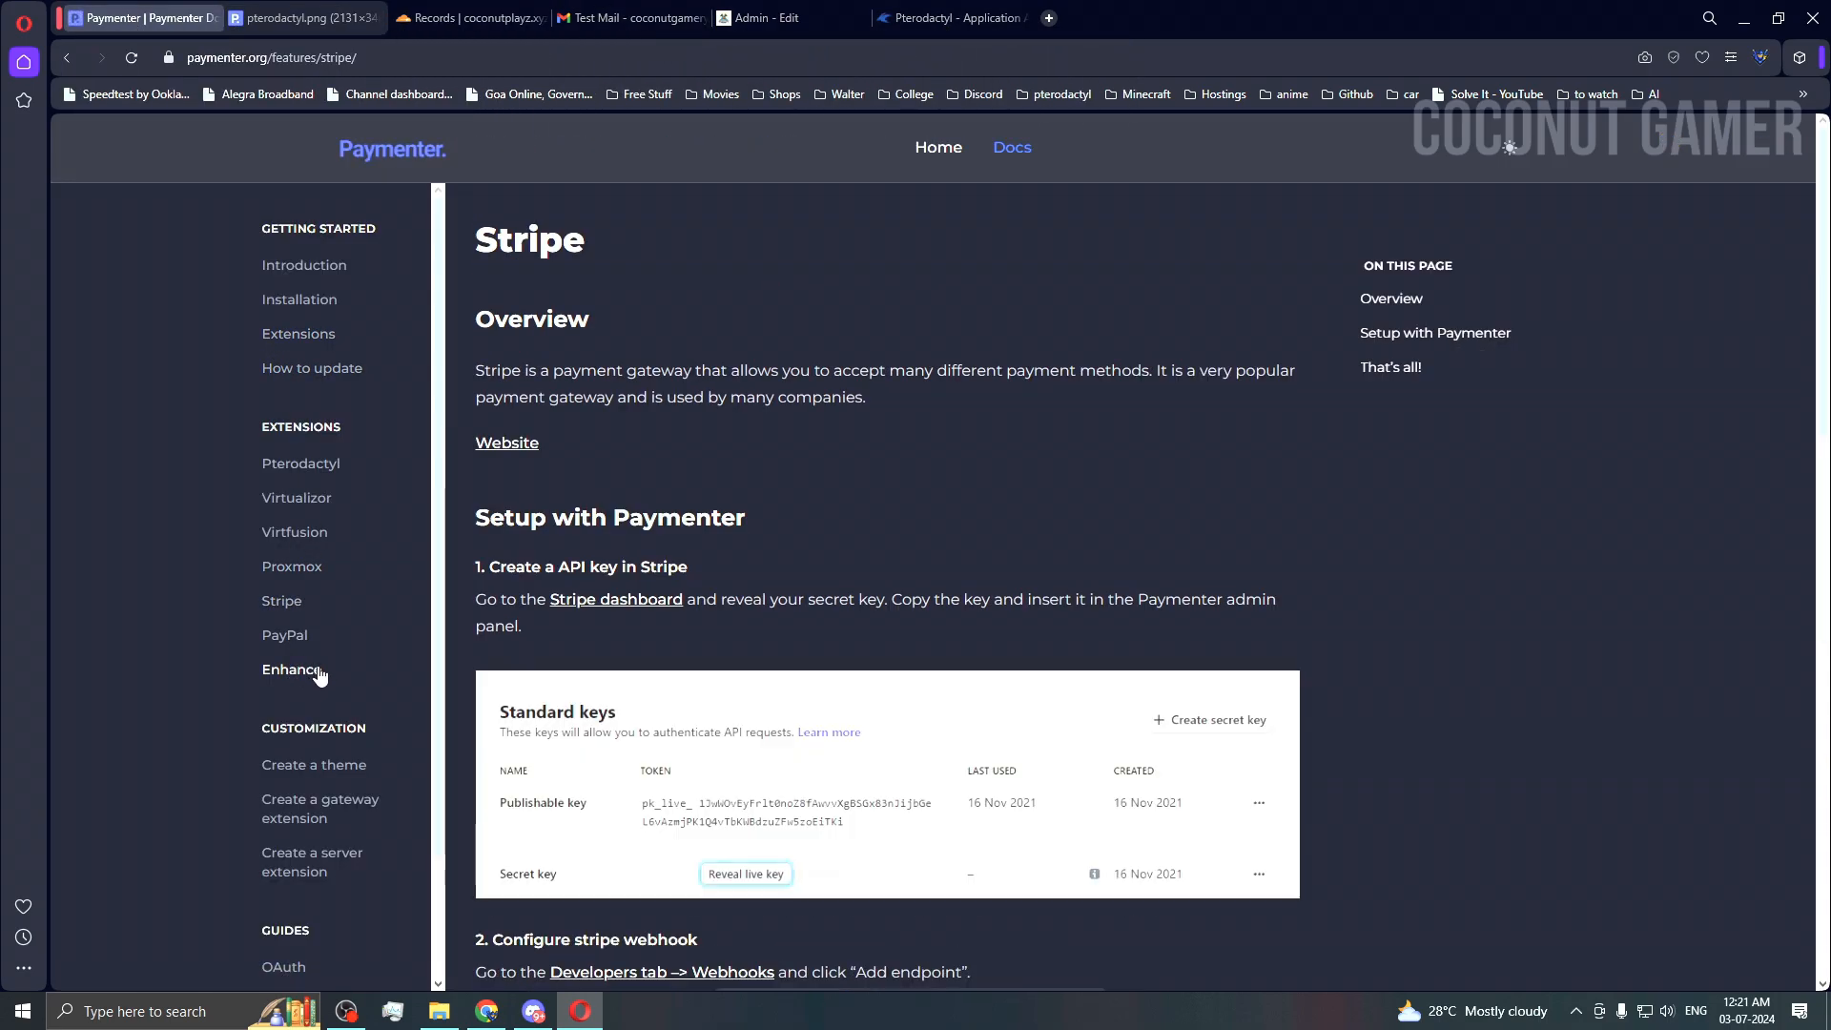
left_click(284, 635)
scroll(861, 750, "down", 3)
scroll(860, 750, "down", 5)
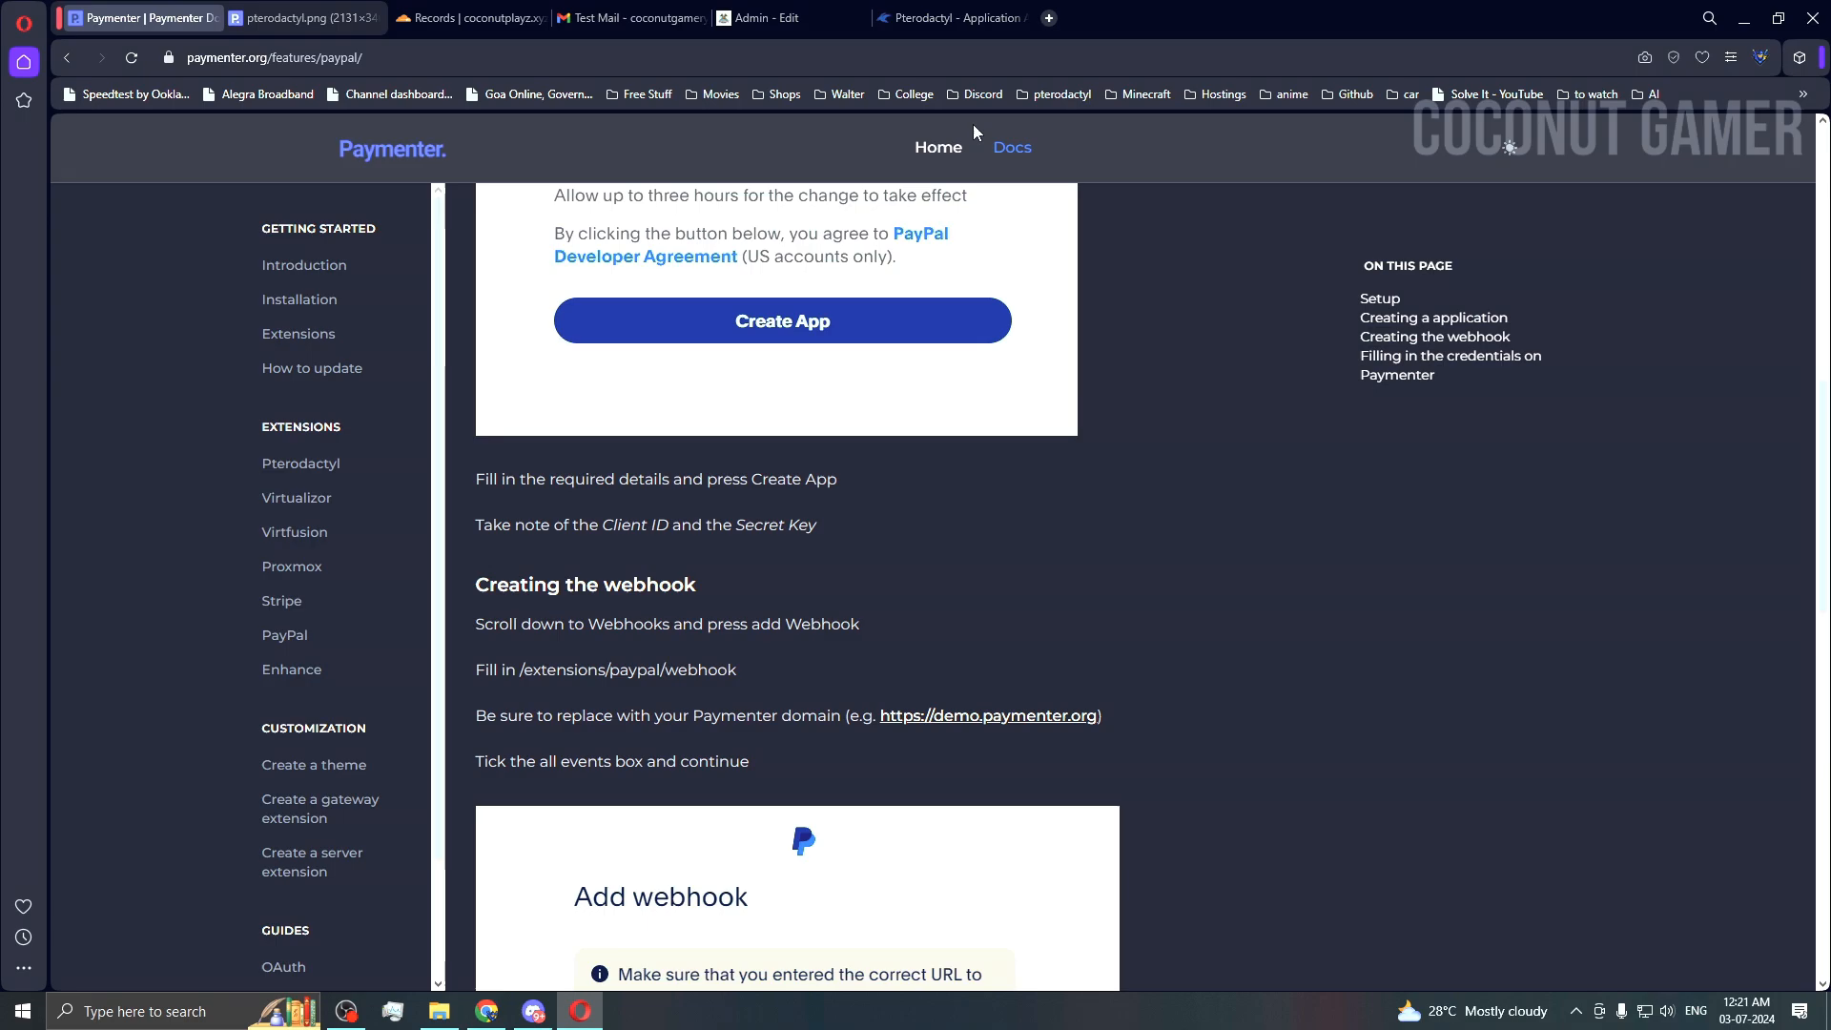
left_click(953, 18)
left_click(779, 20)
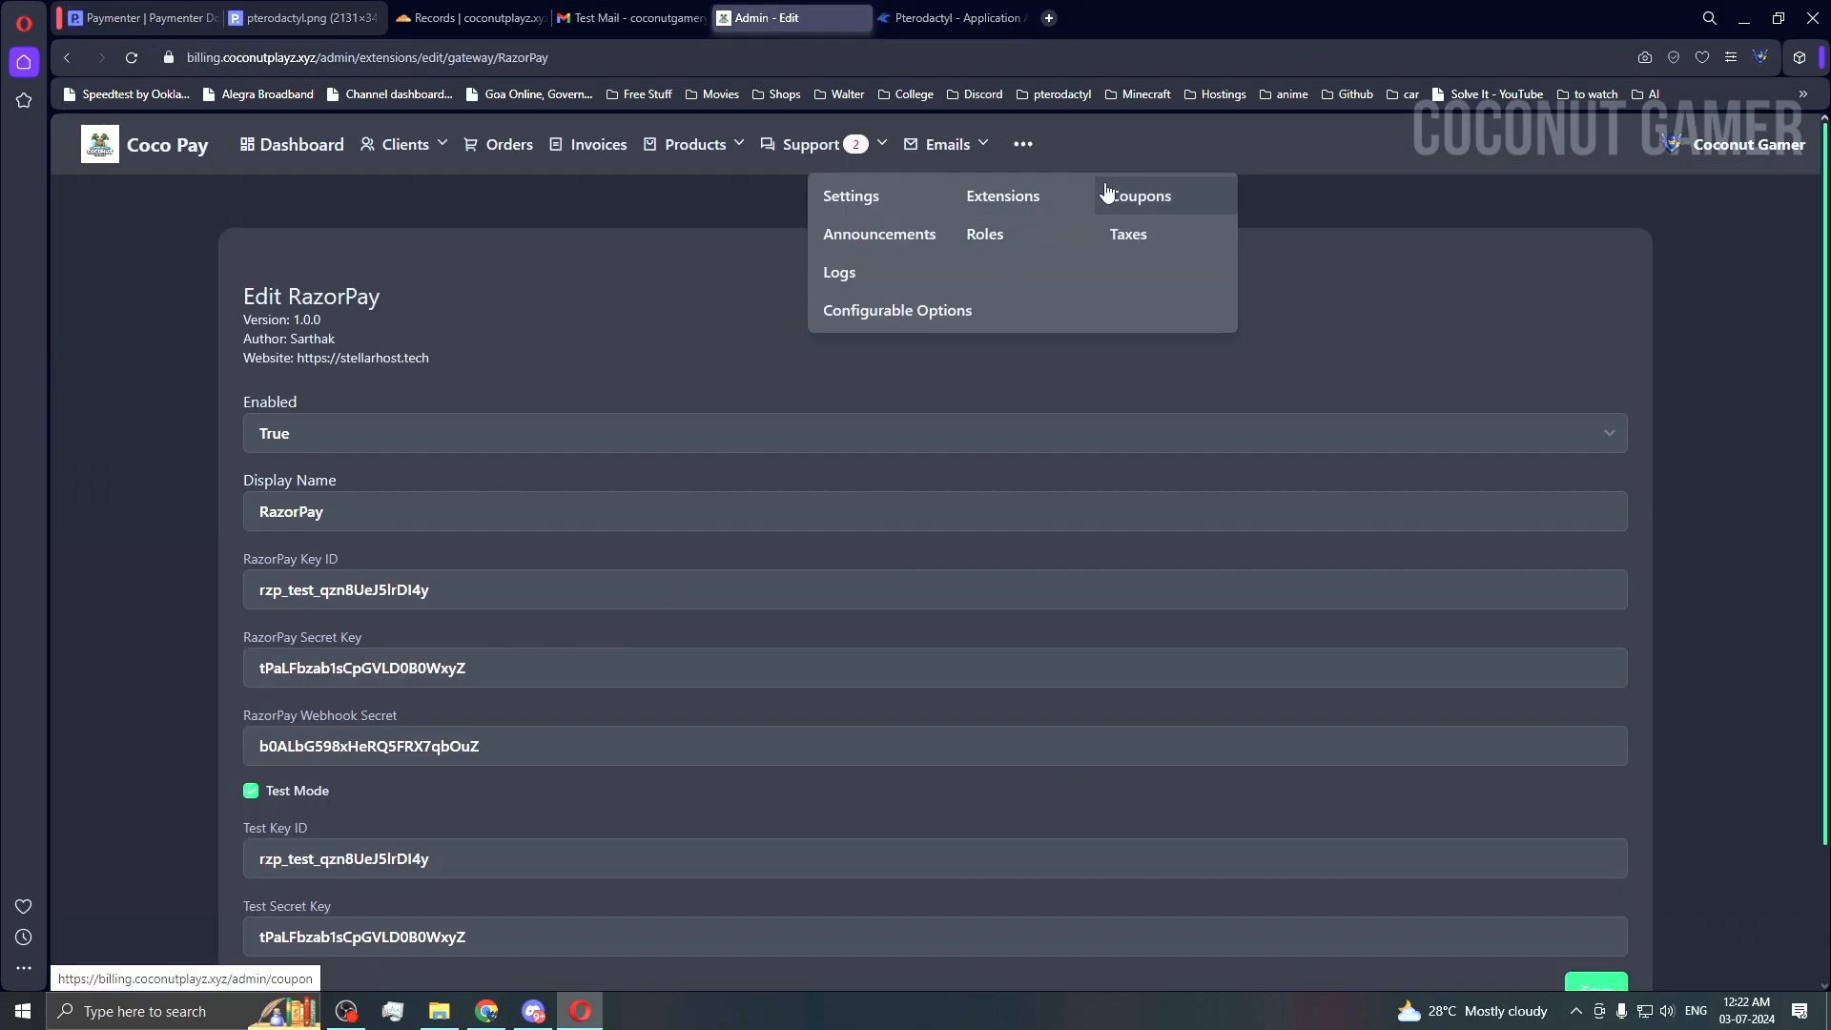
Step: Open the admin Roles page and check its table column options
left_click(844, 273)
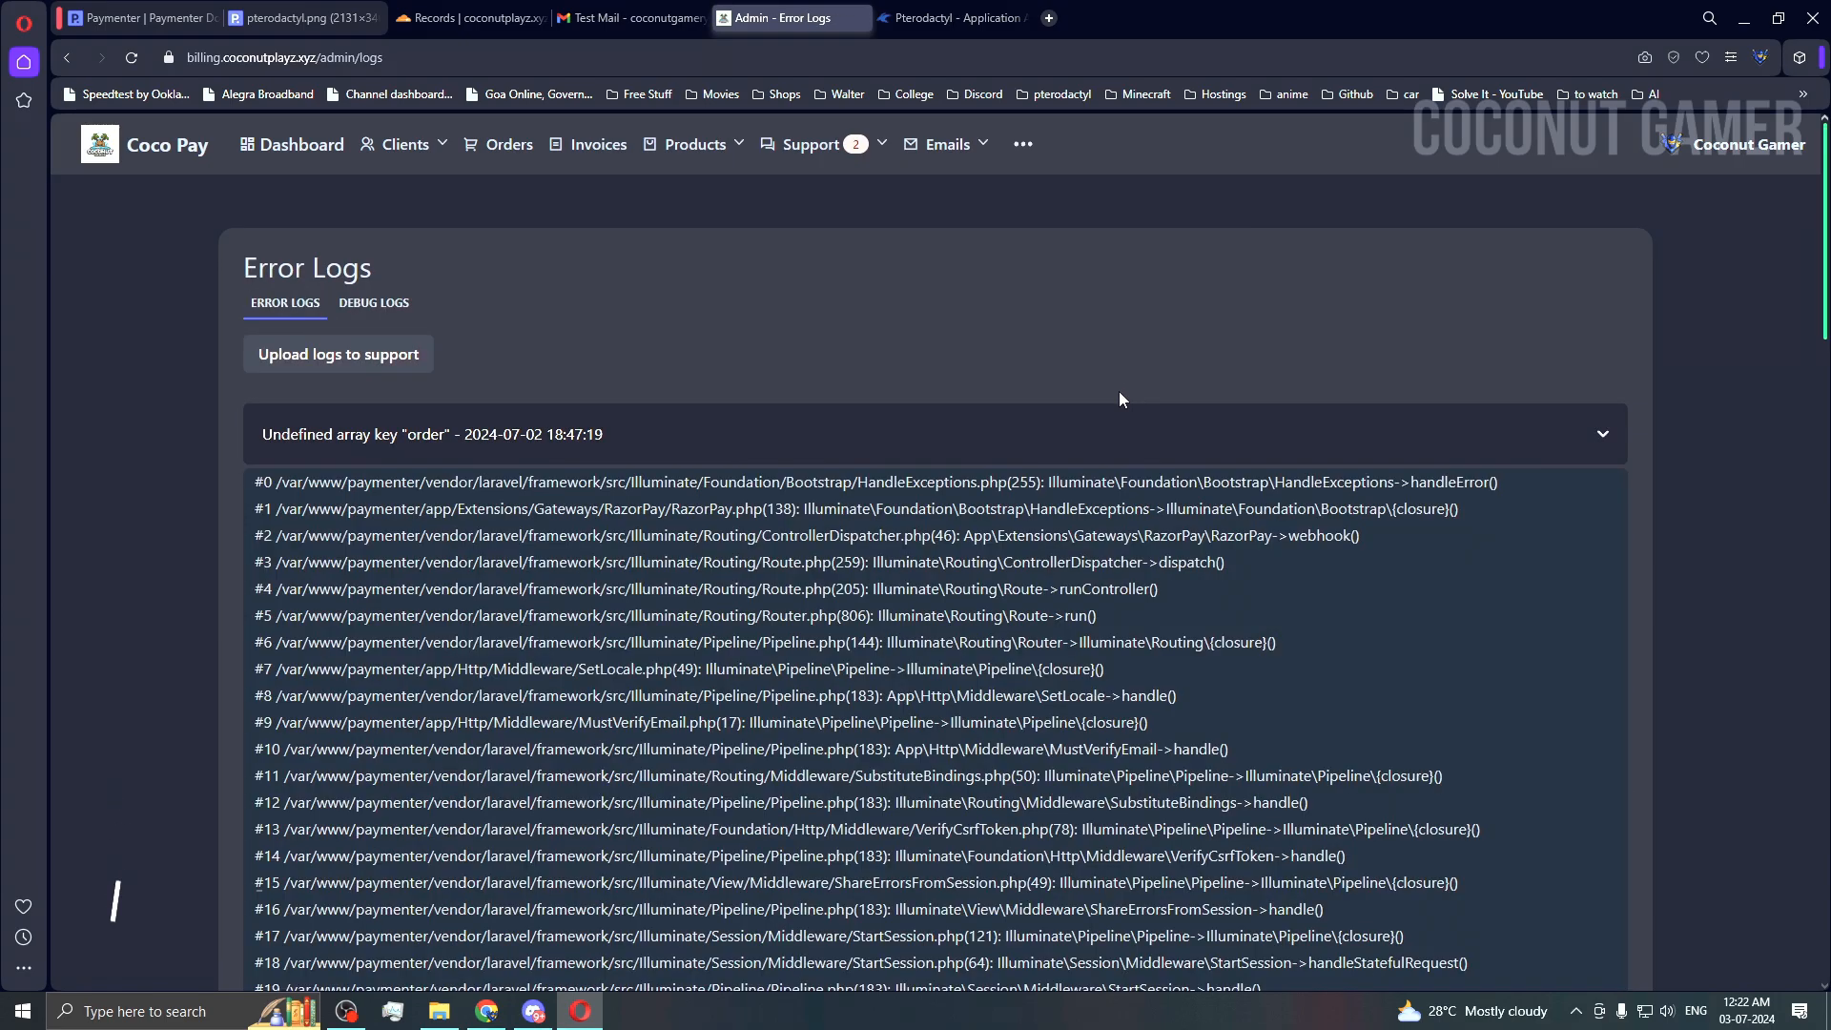
left_click(950, 160)
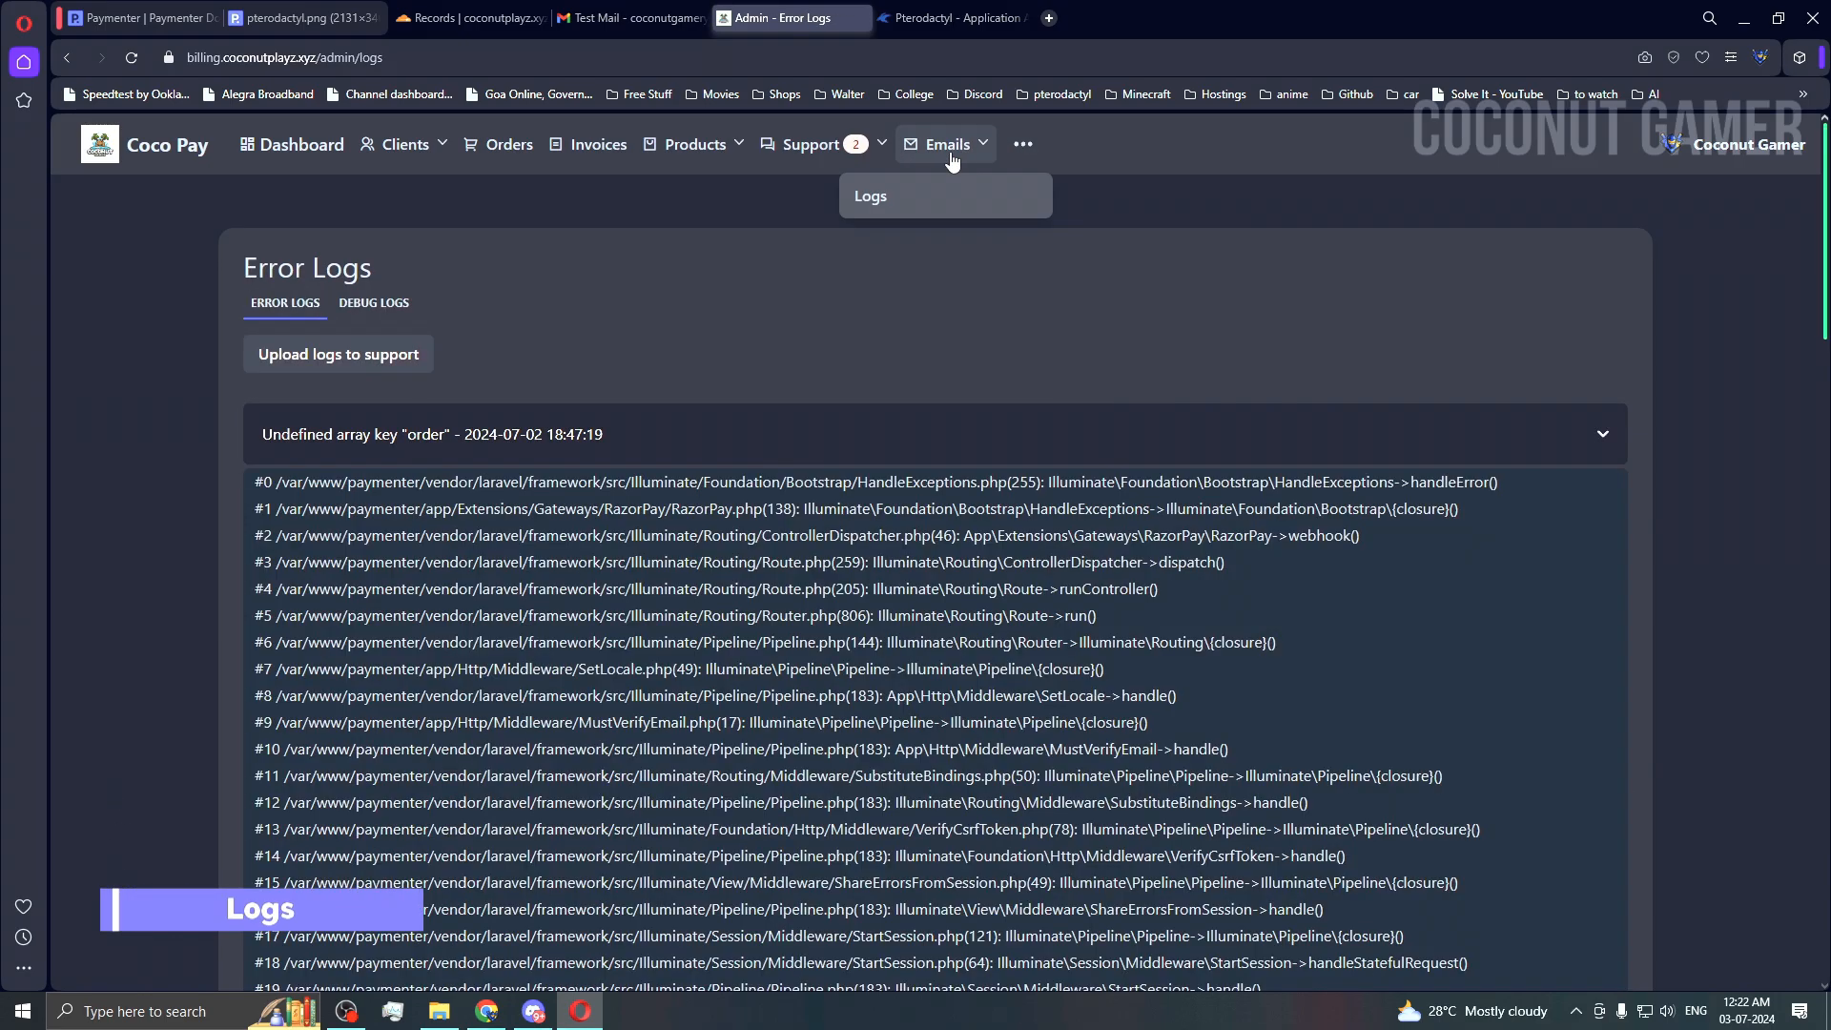
left_click(1022, 145)
left_click(1034, 234)
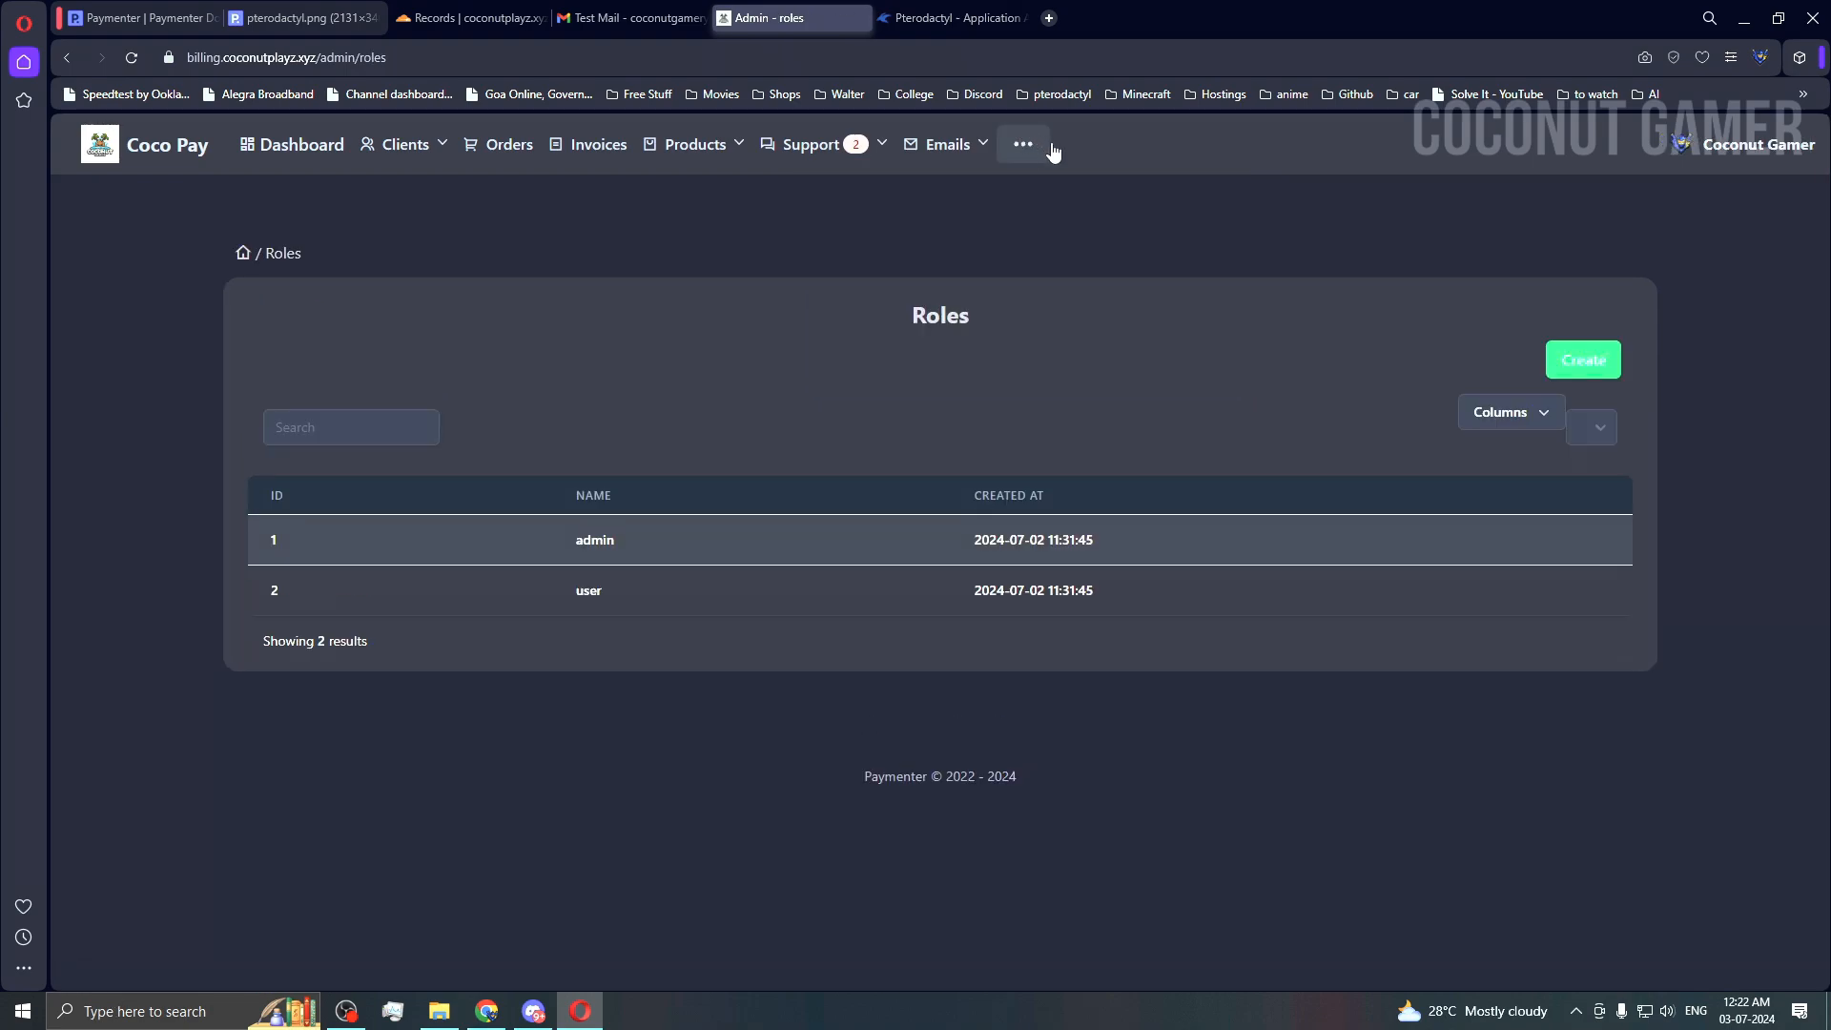
left_click(1511, 412)
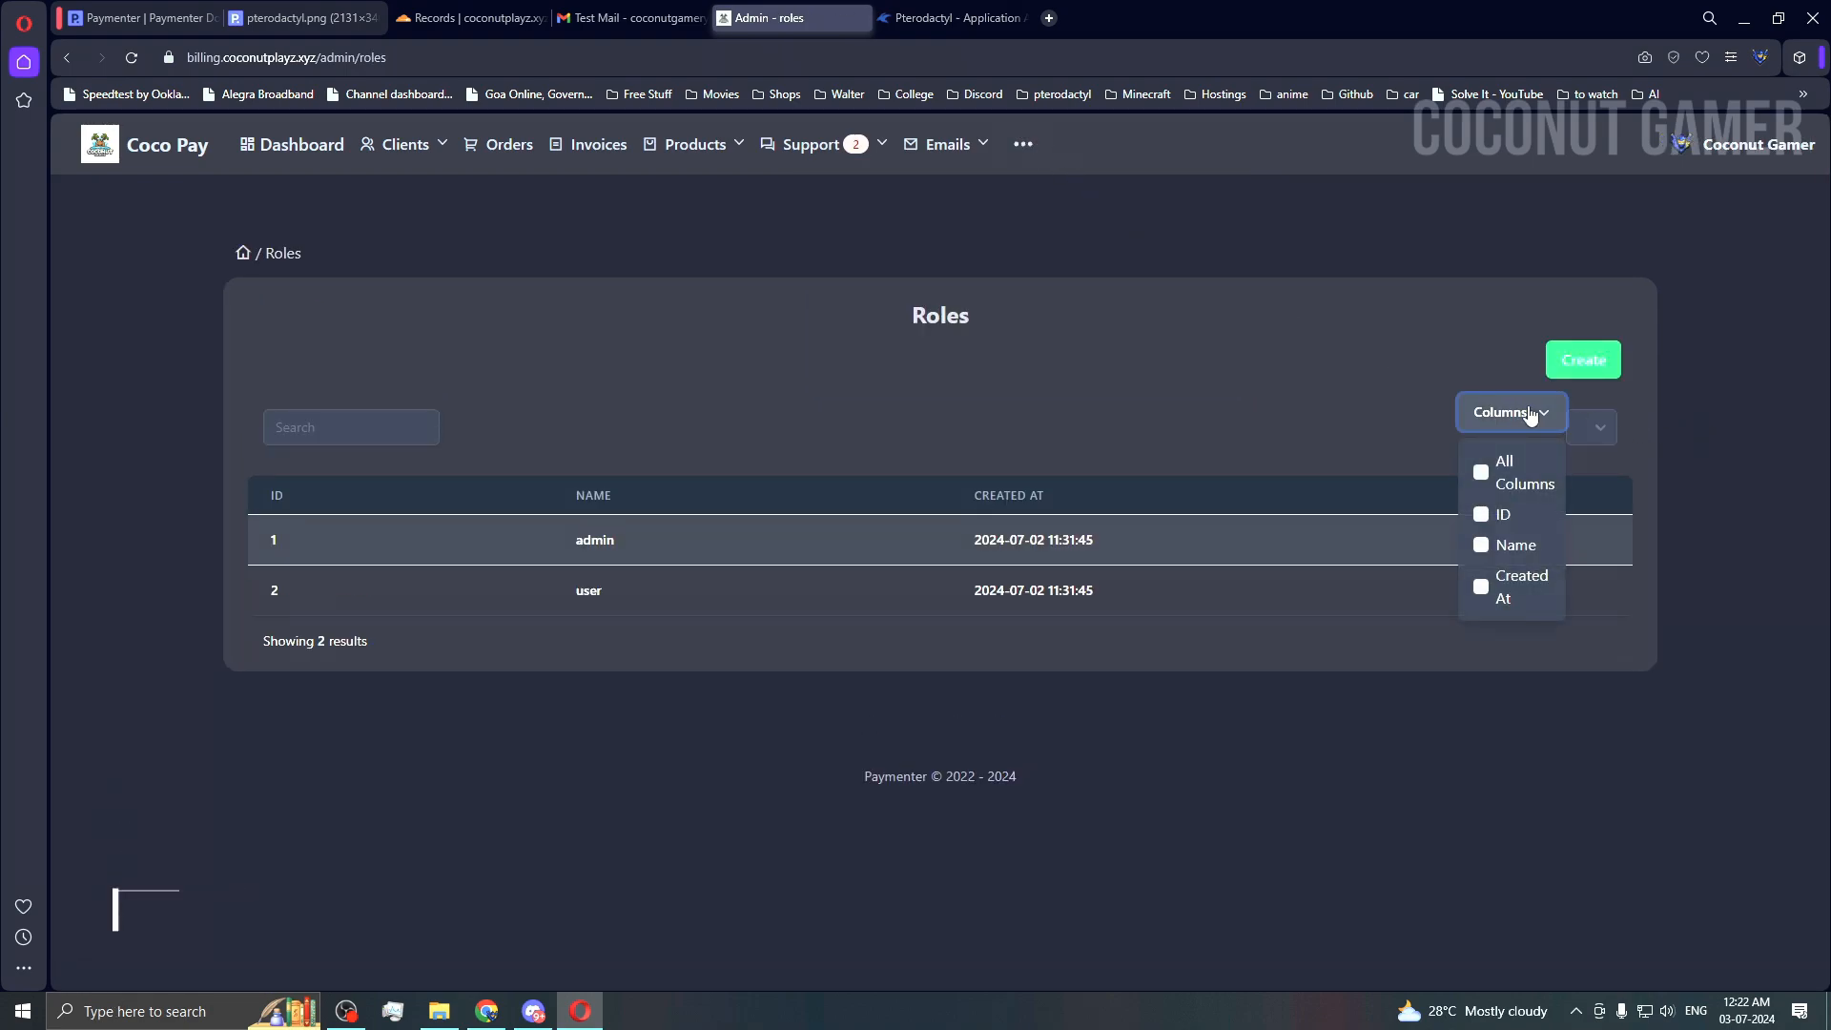
left_click(1511, 412)
left_click(949, 144)
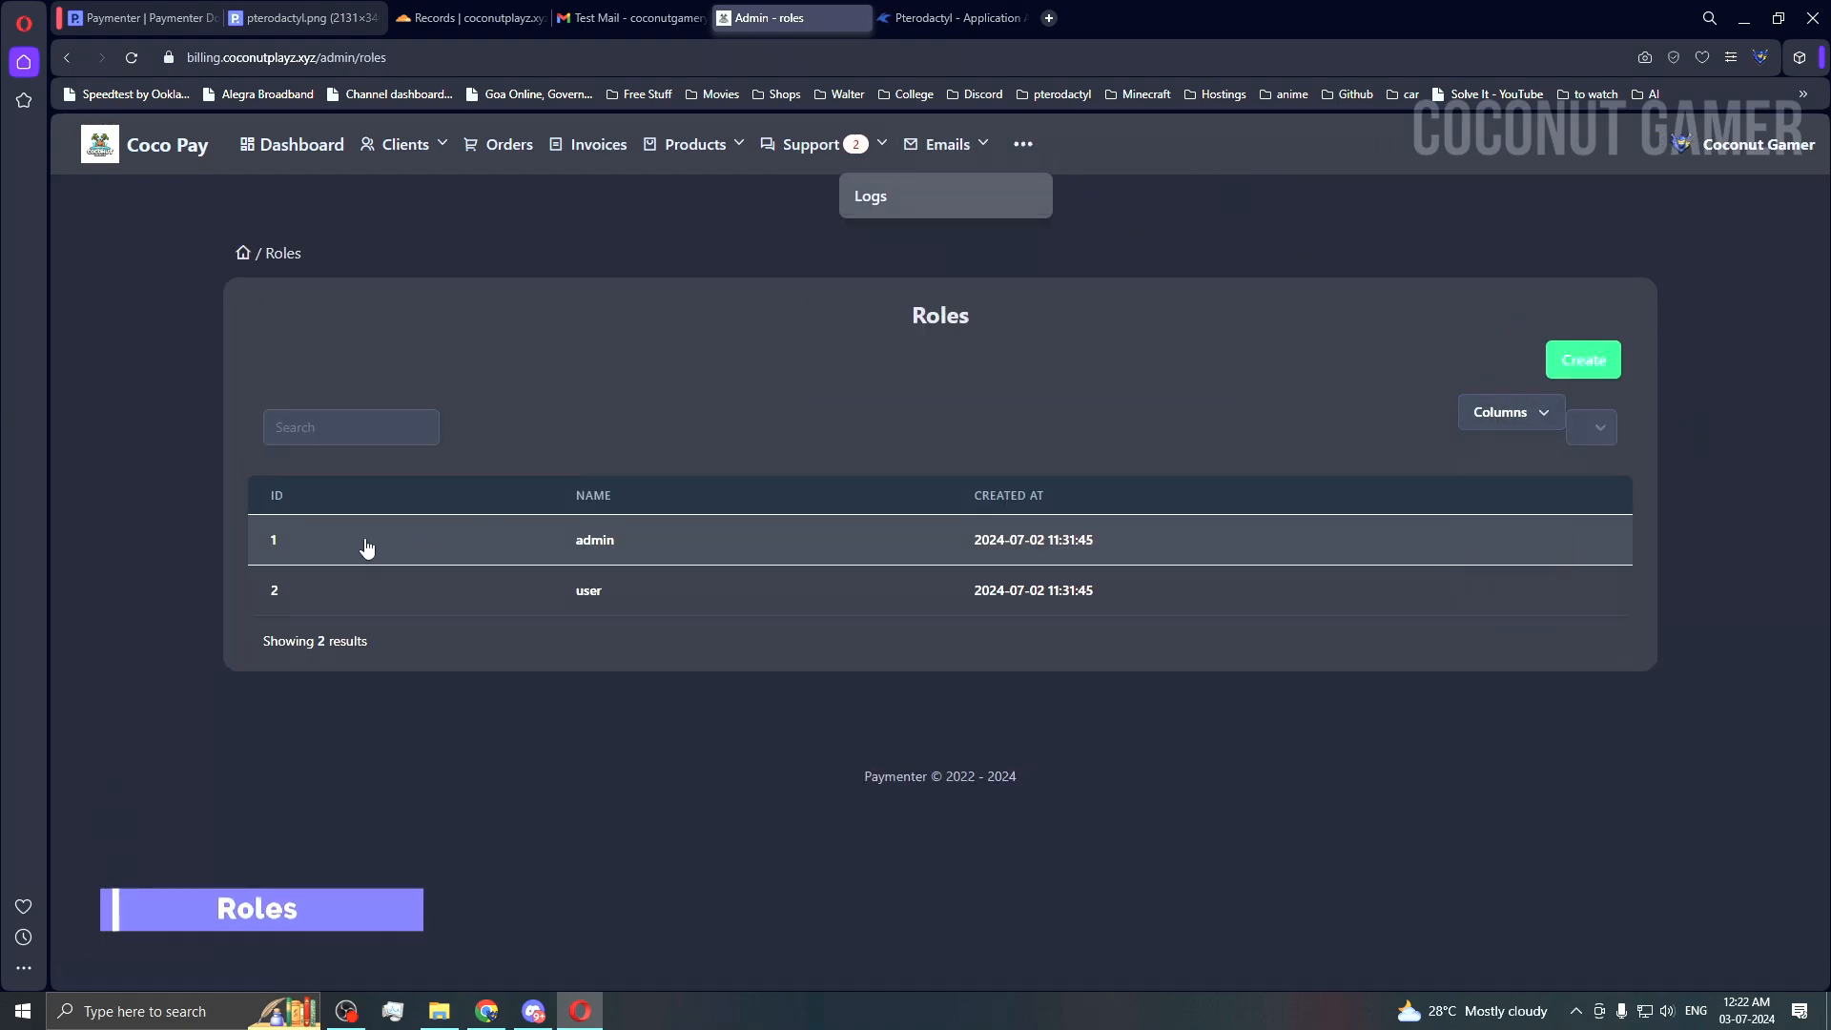
Step: Browse the Taxes and Announcements pages, ending on the Coupons list
left_click(1023, 144)
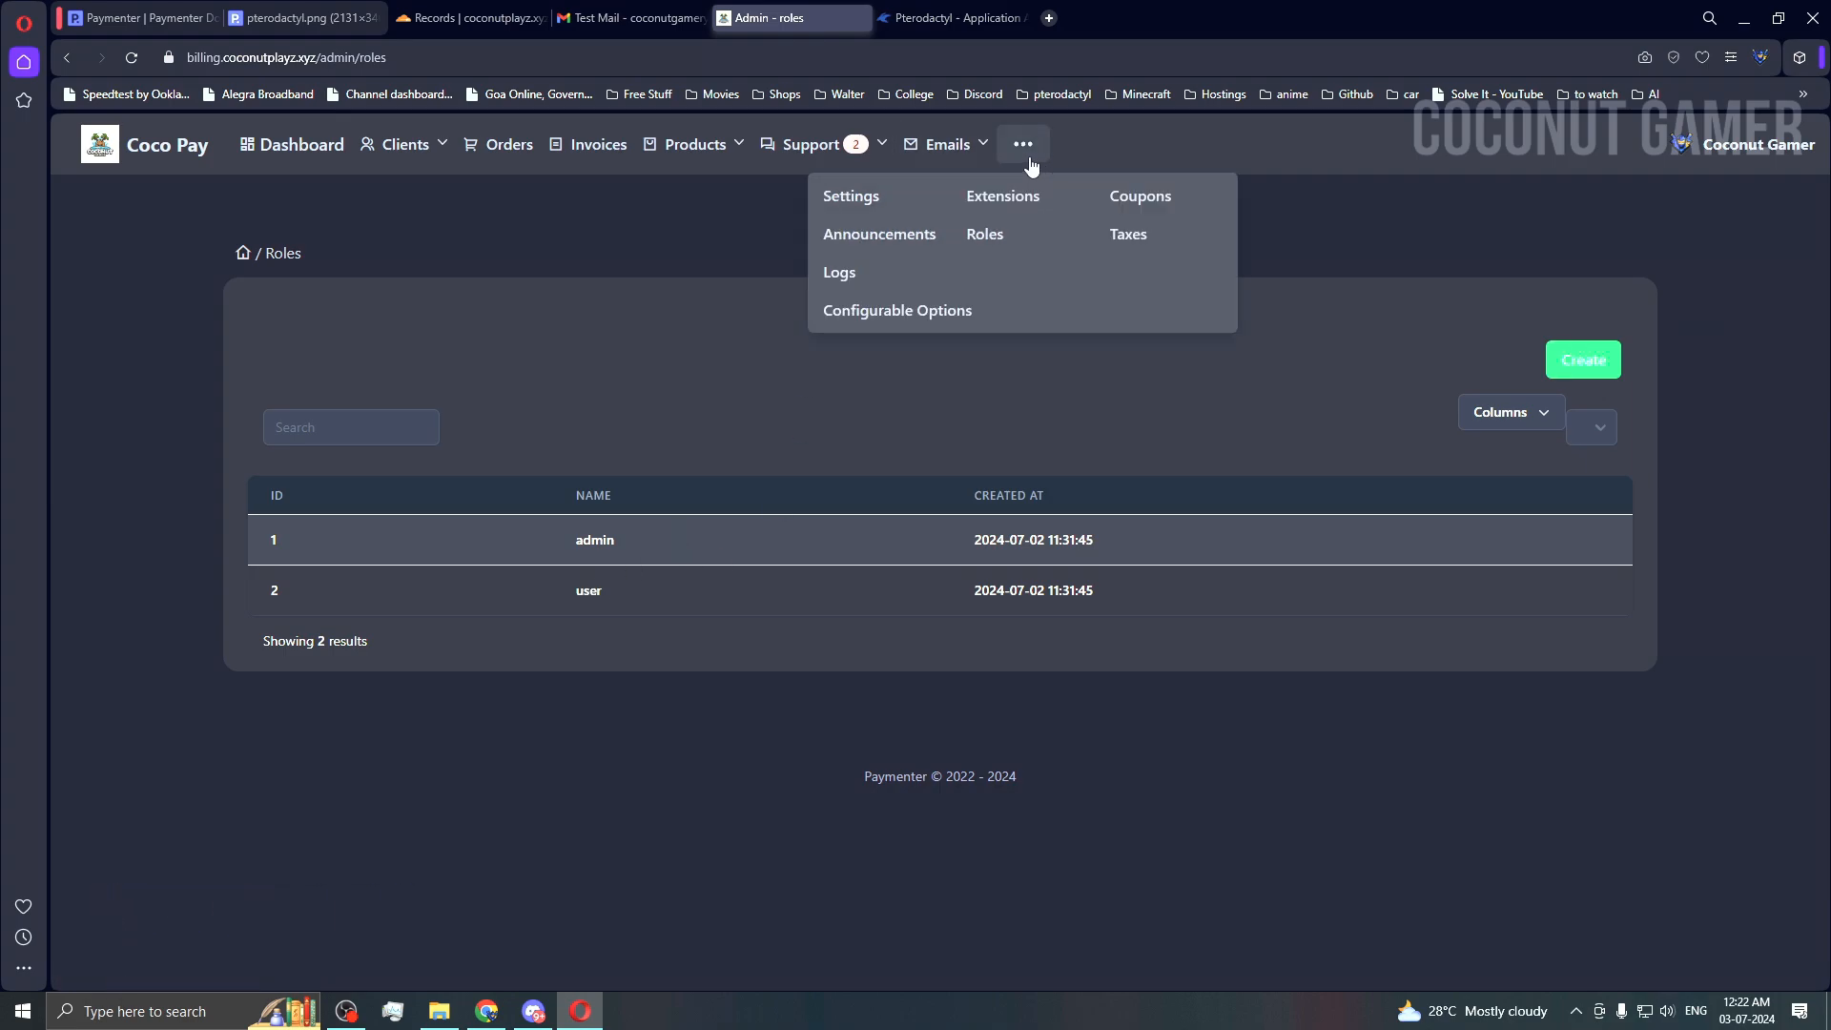
left_click(1144, 234)
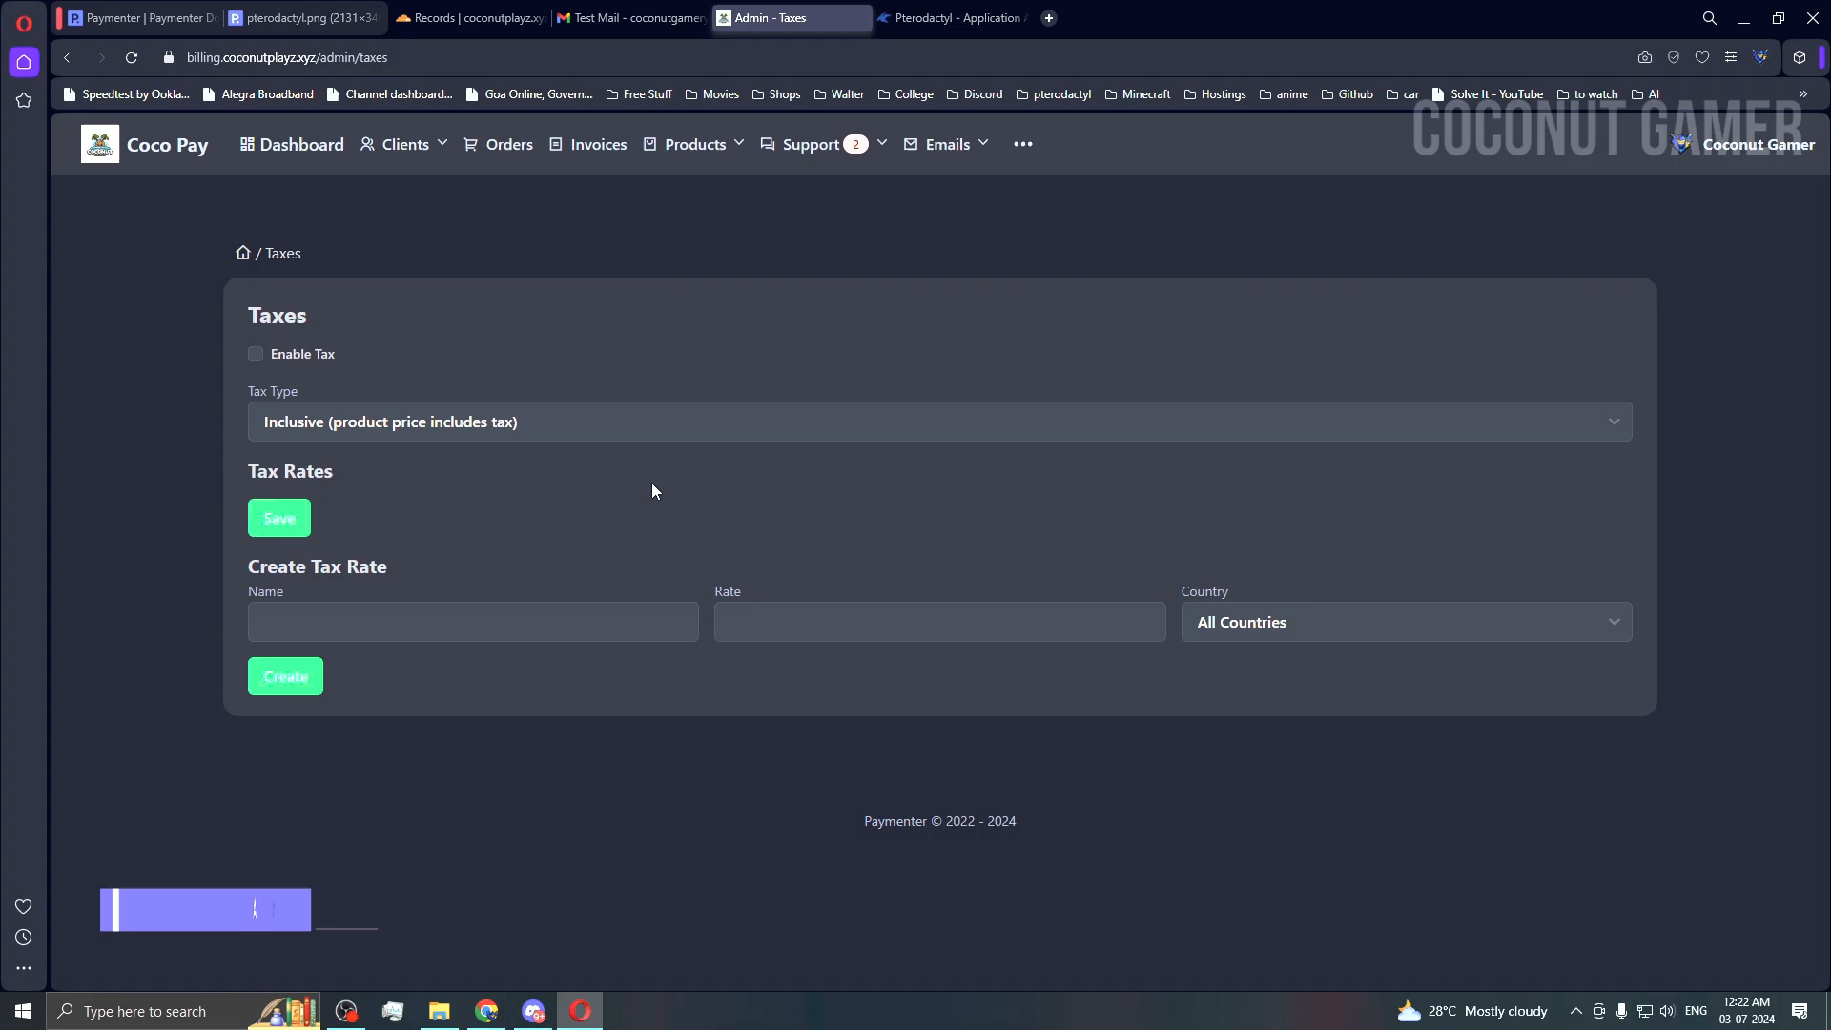
left_click(1017, 157)
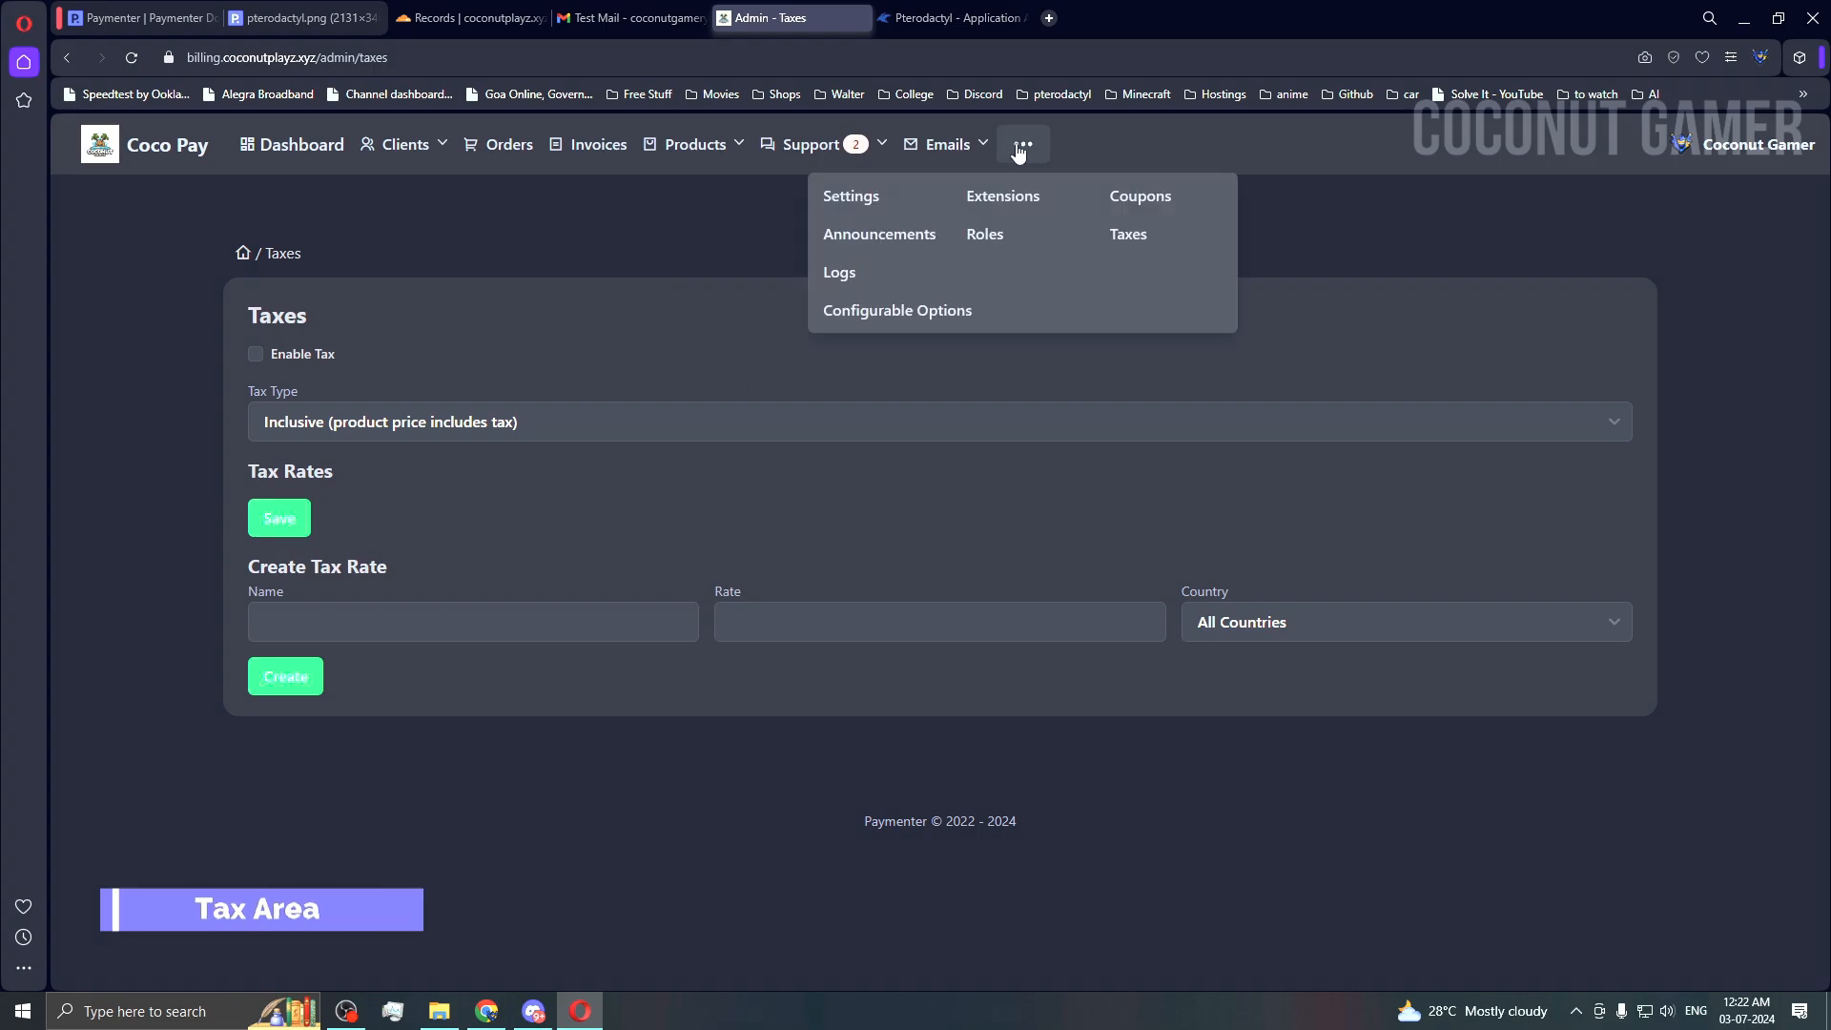
left_click(923, 235)
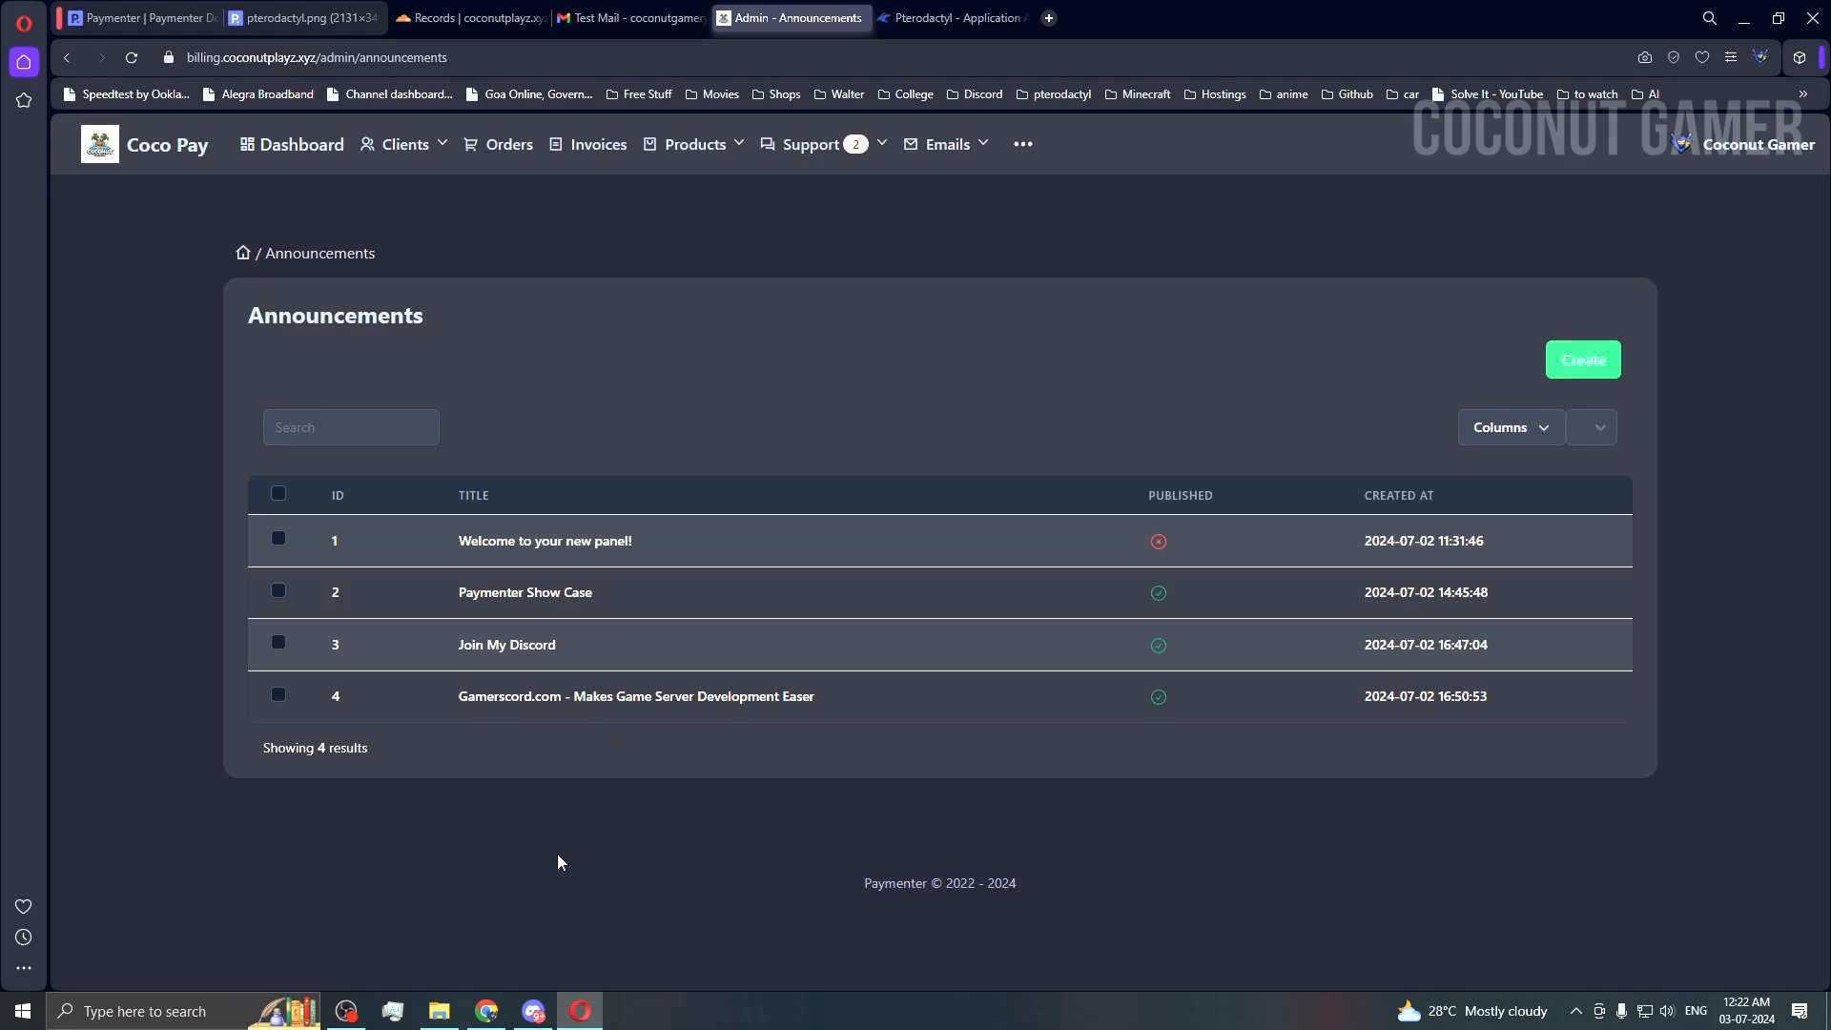
left_click(1025, 144)
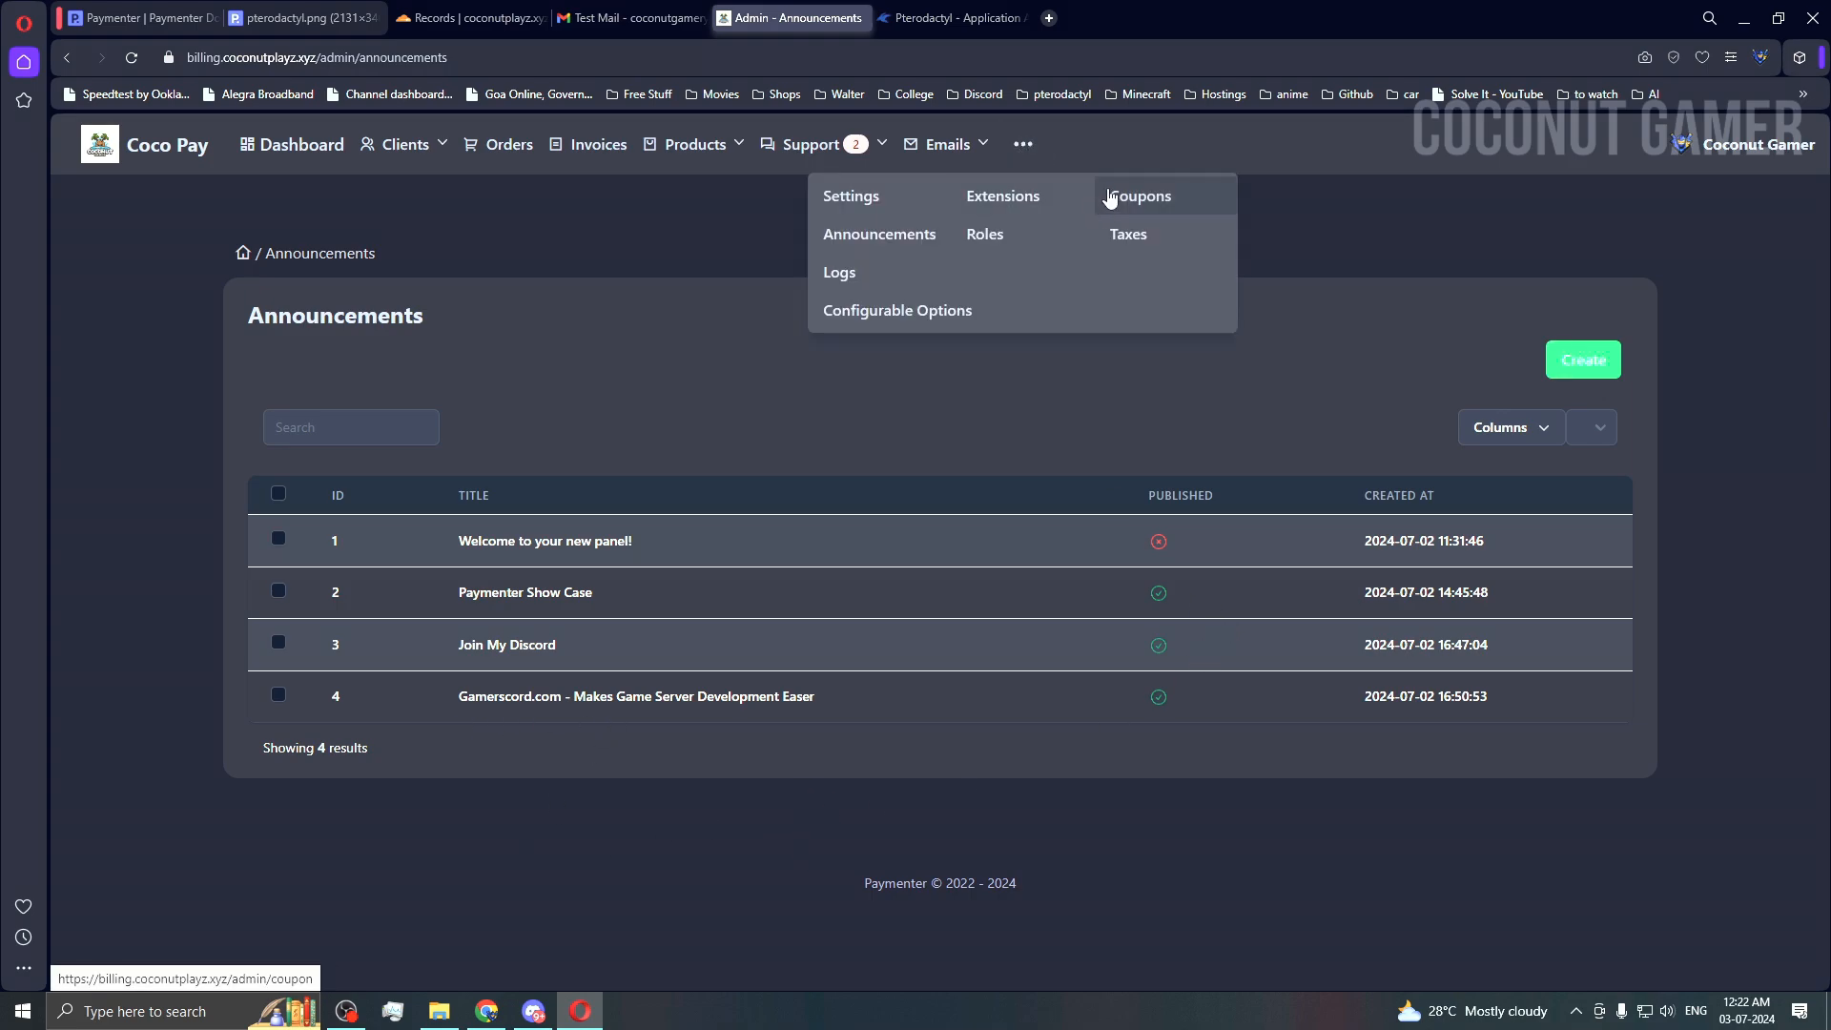
left_click(1211, 195)
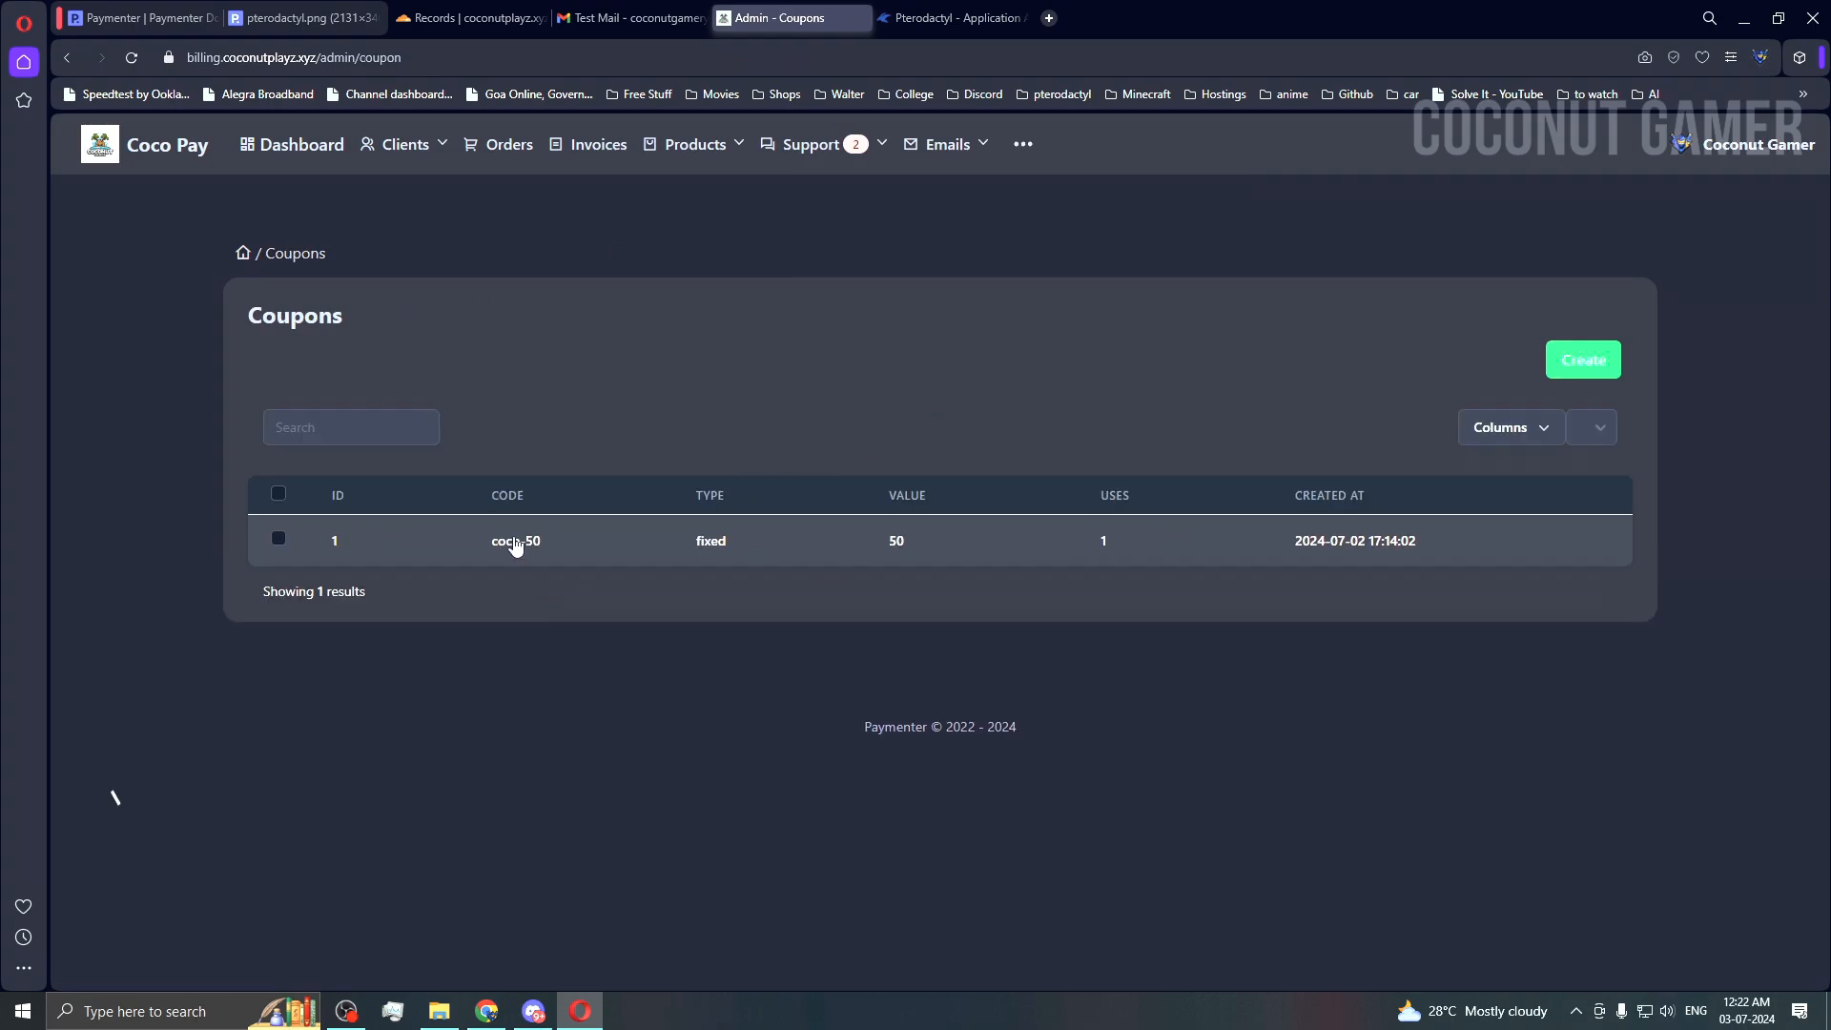
Step: Open coupon coco-50, select Paper under Assigned Products, save, and dismiss the success notice
left_click(951, 561)
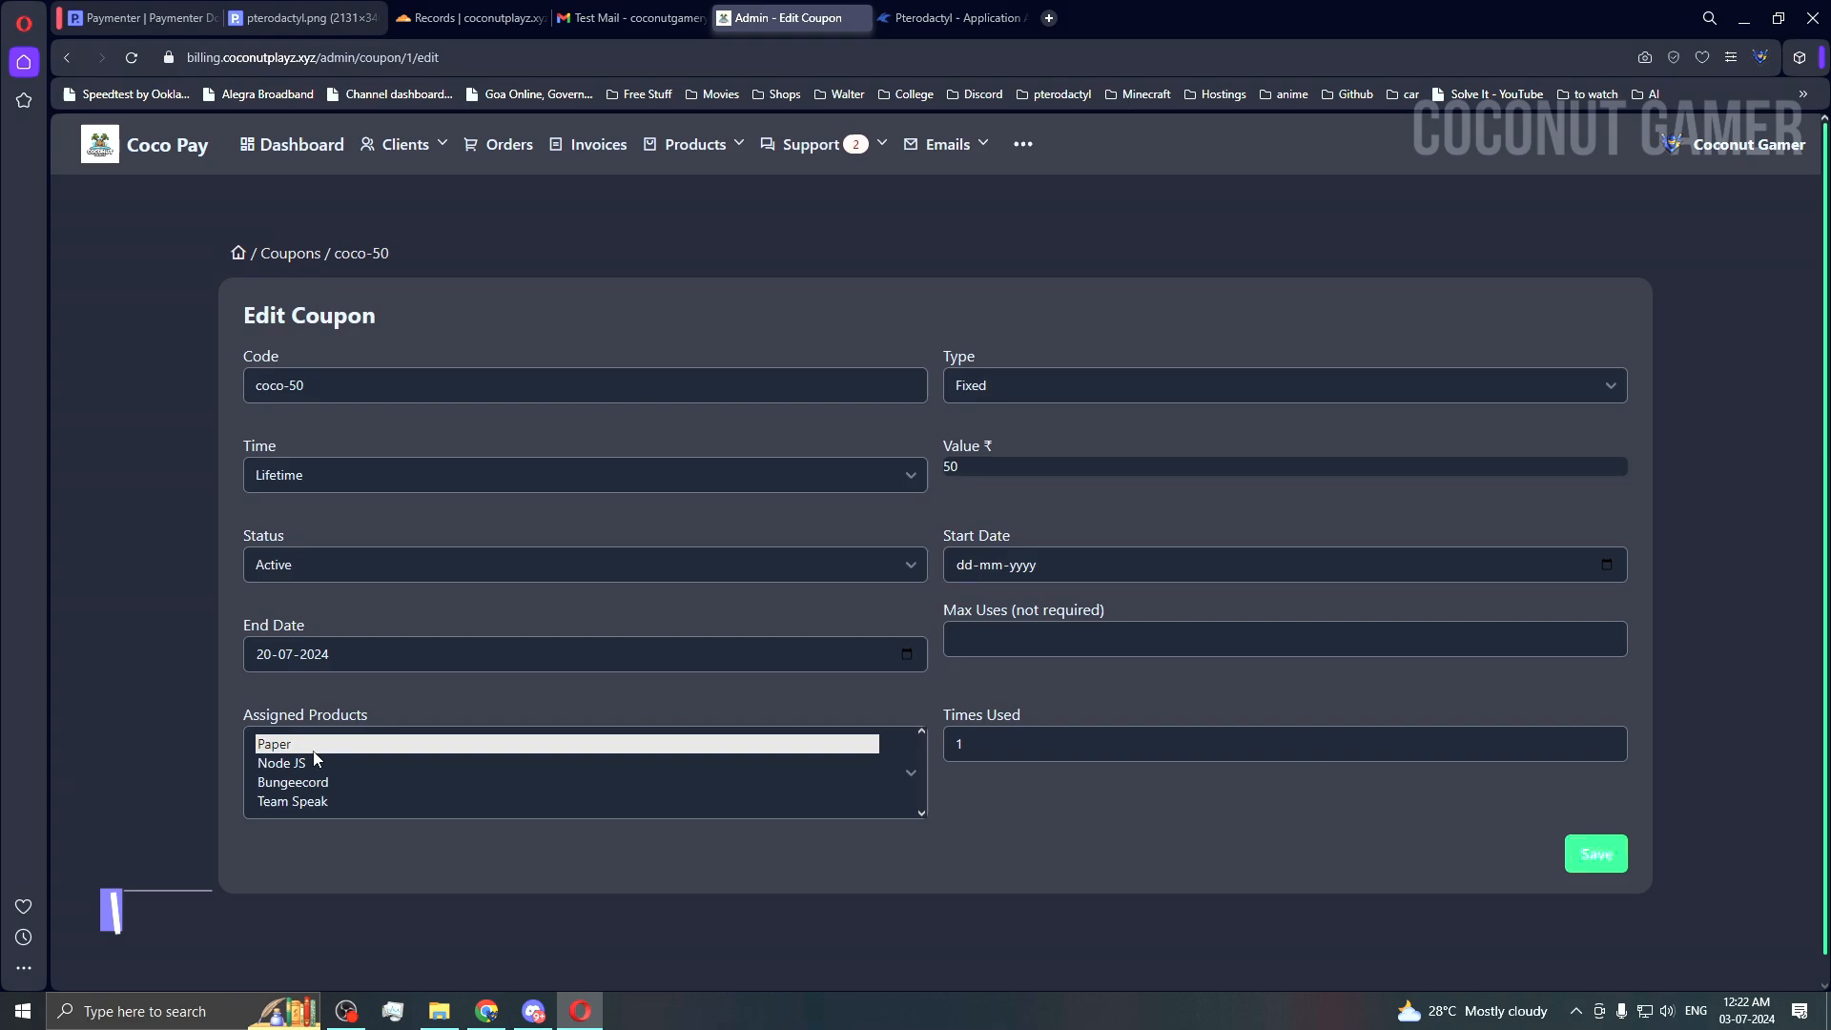
left_click(313, 747)
left_click(1582, 855)
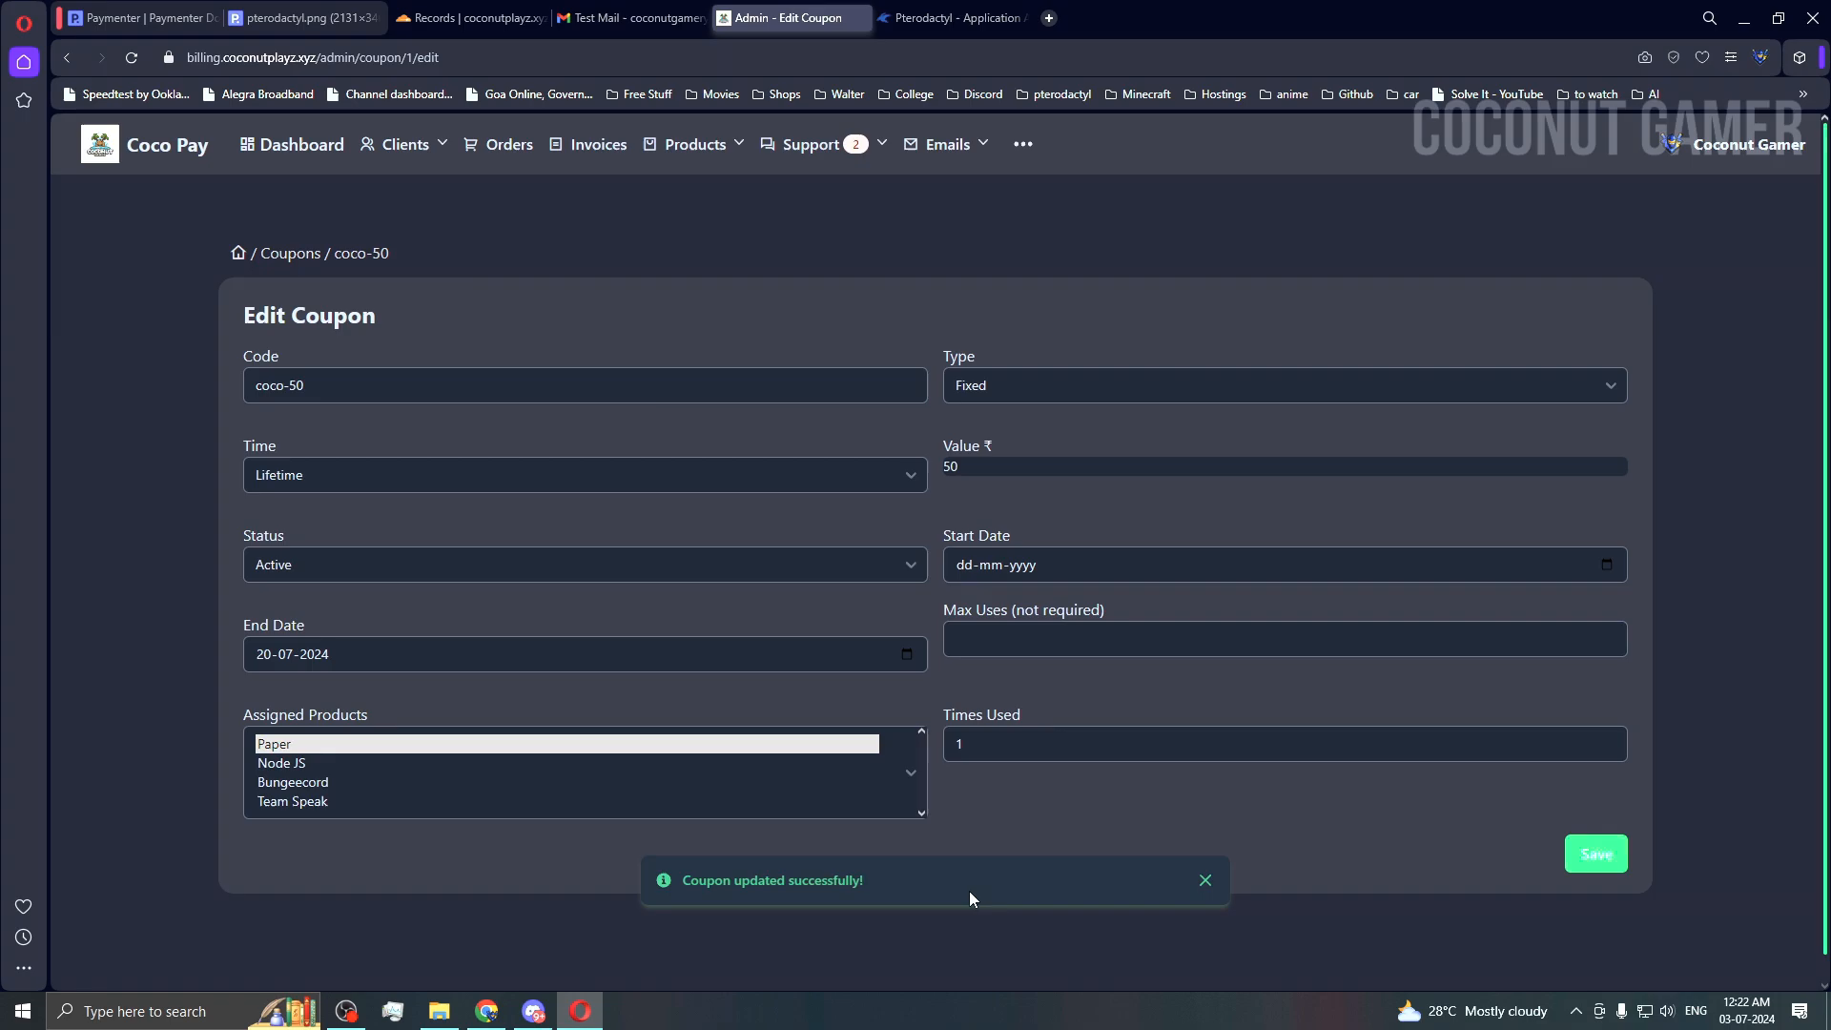
left_click(1205, 880)
left_click(695, 144)
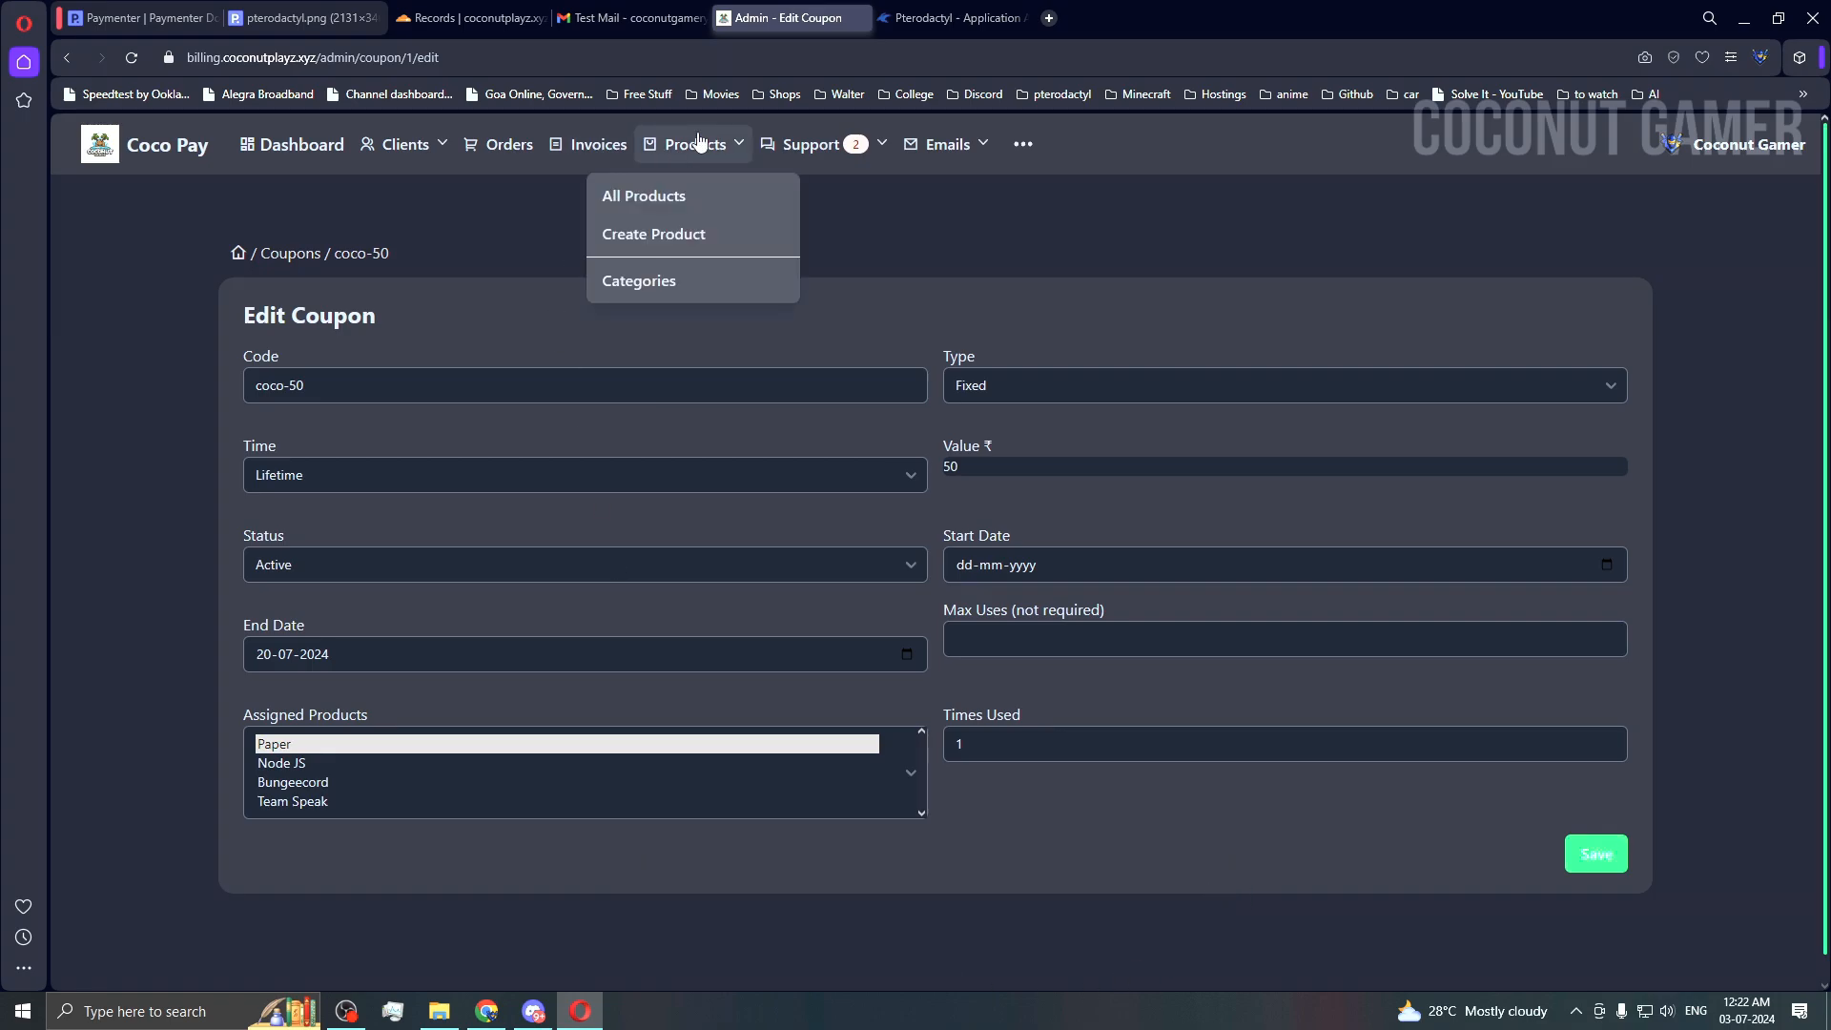
Step: View the full product list, then the Categories page and its Create form
left_click(683, 197)
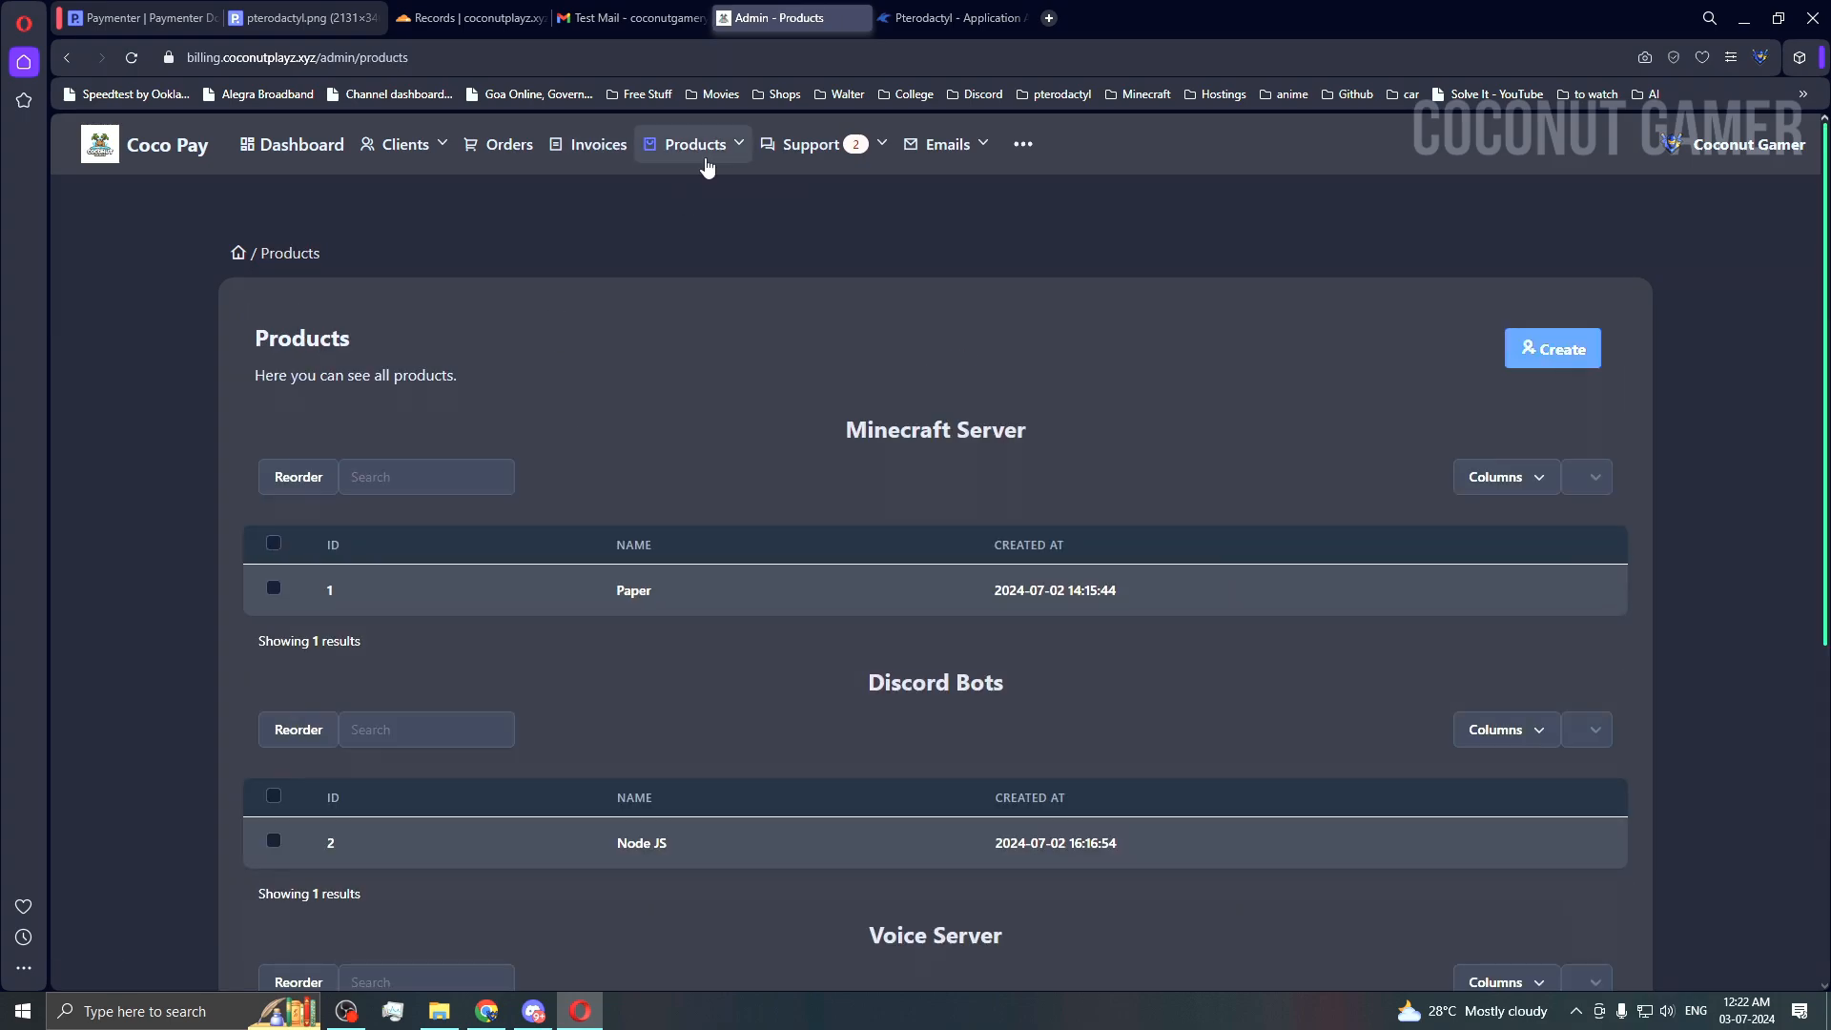
left_click(695, 144)
left_click(710, 298)
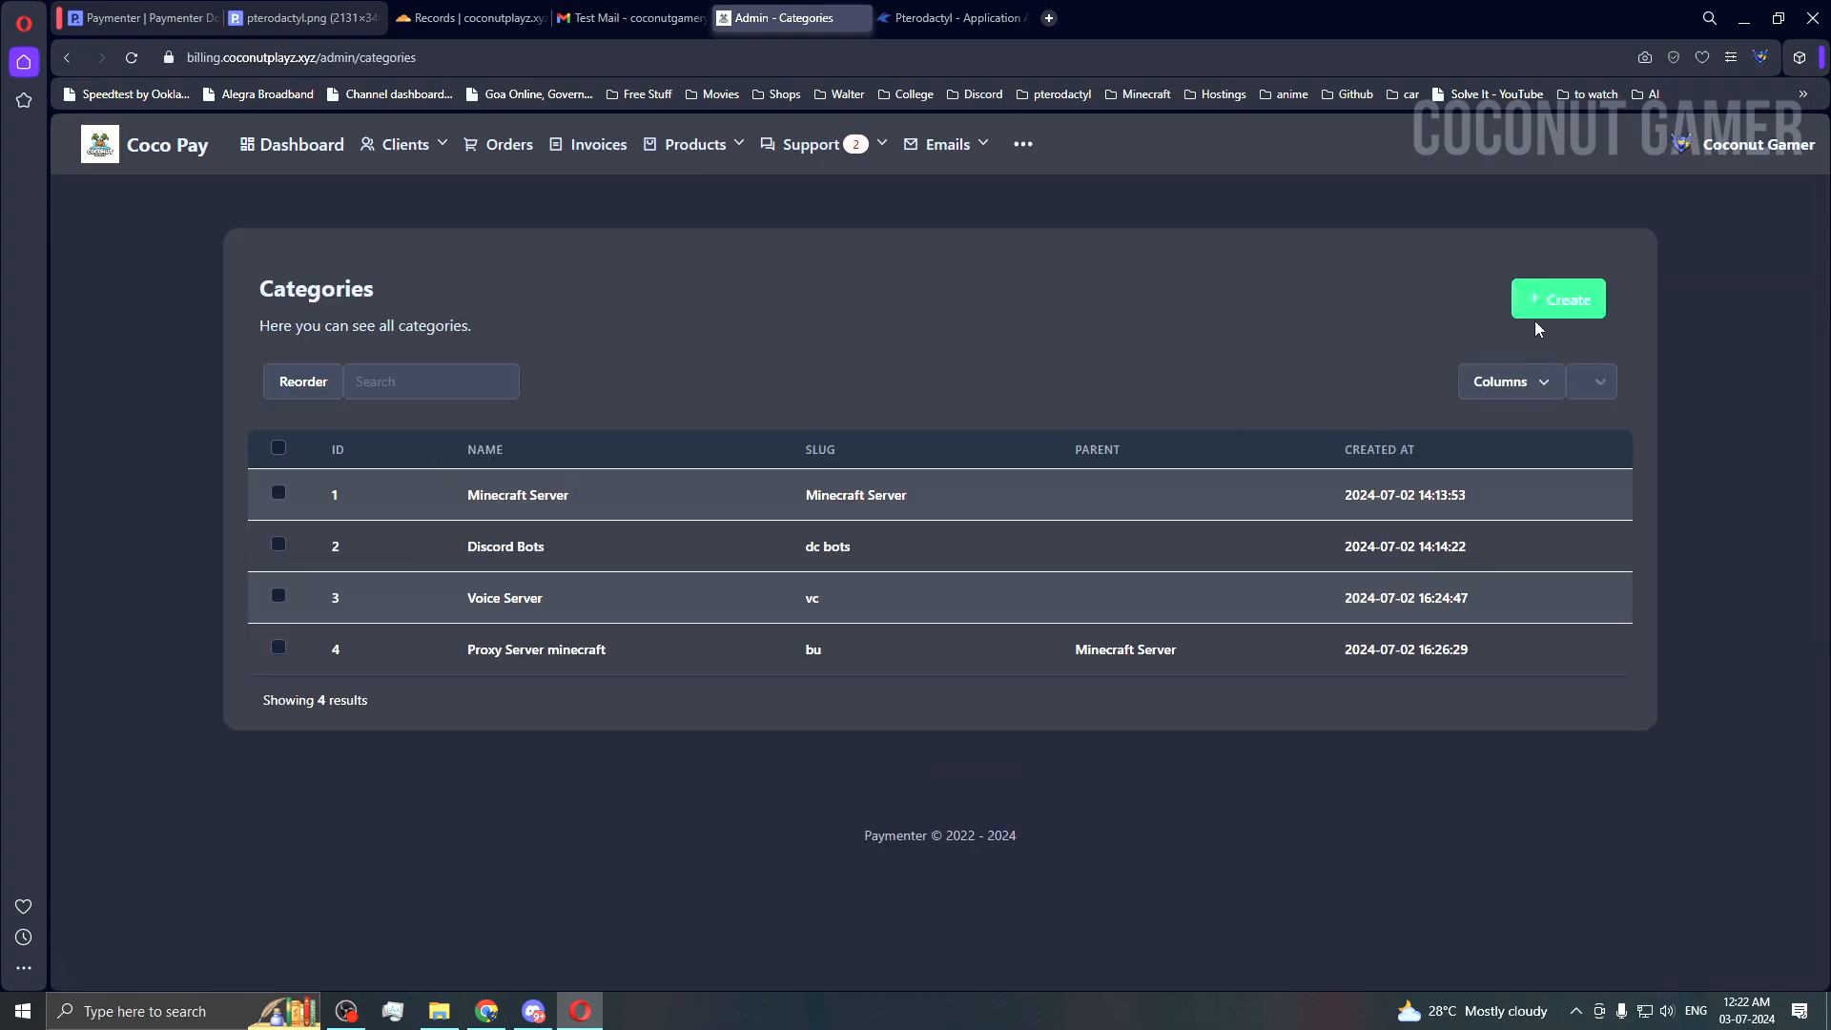
left_click(1534, 312)
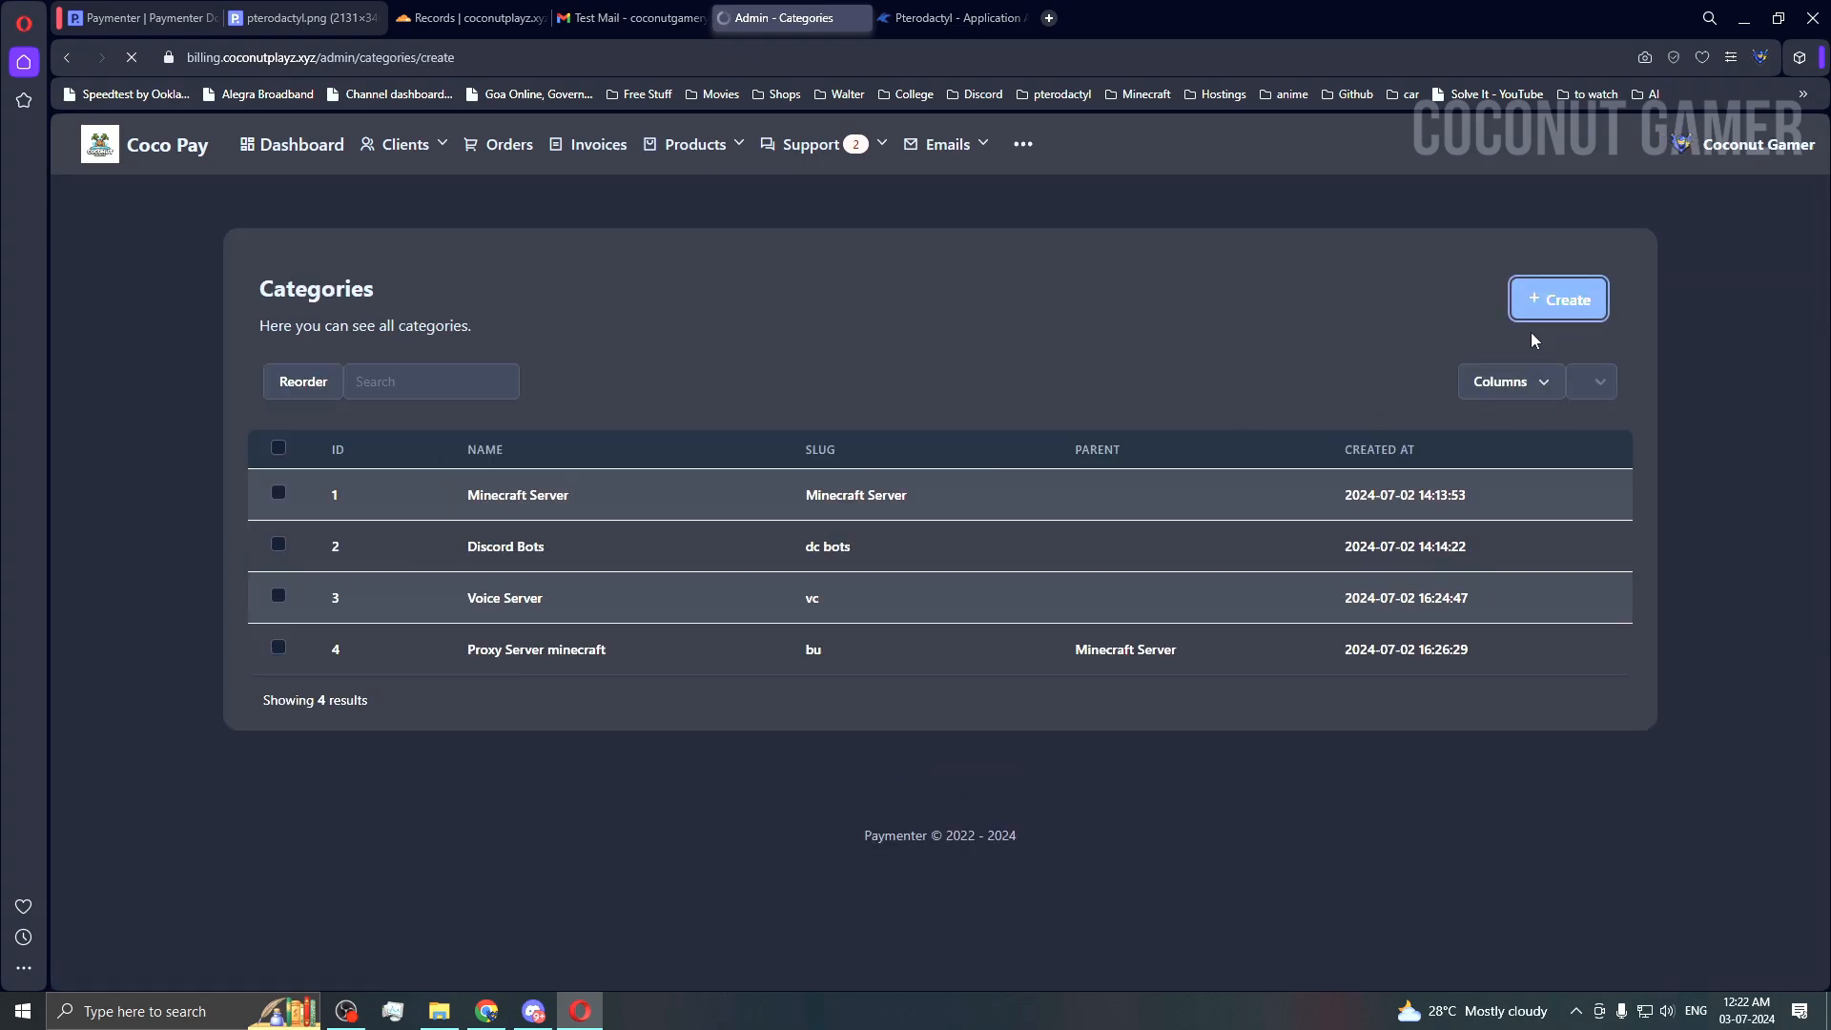
Step: Leave the new category's name empty and return to Products > All Products
left_click(562, 348)
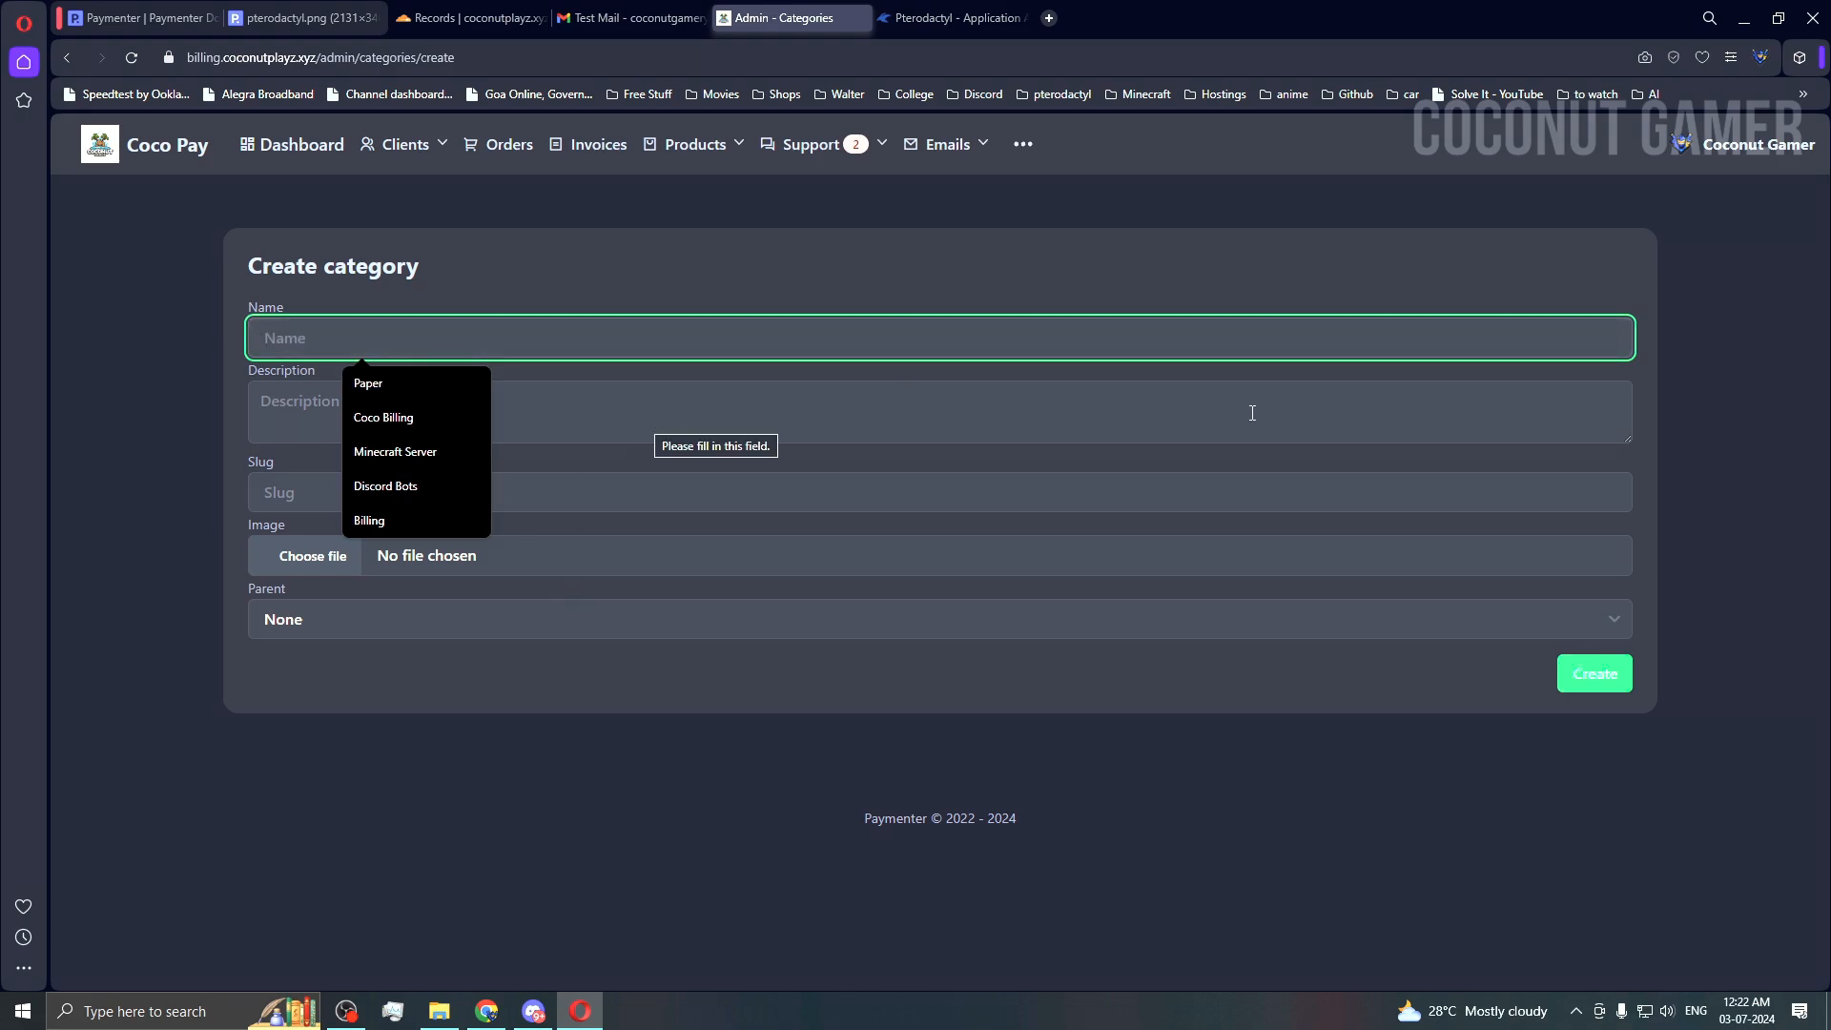
left_click(1697, 378)
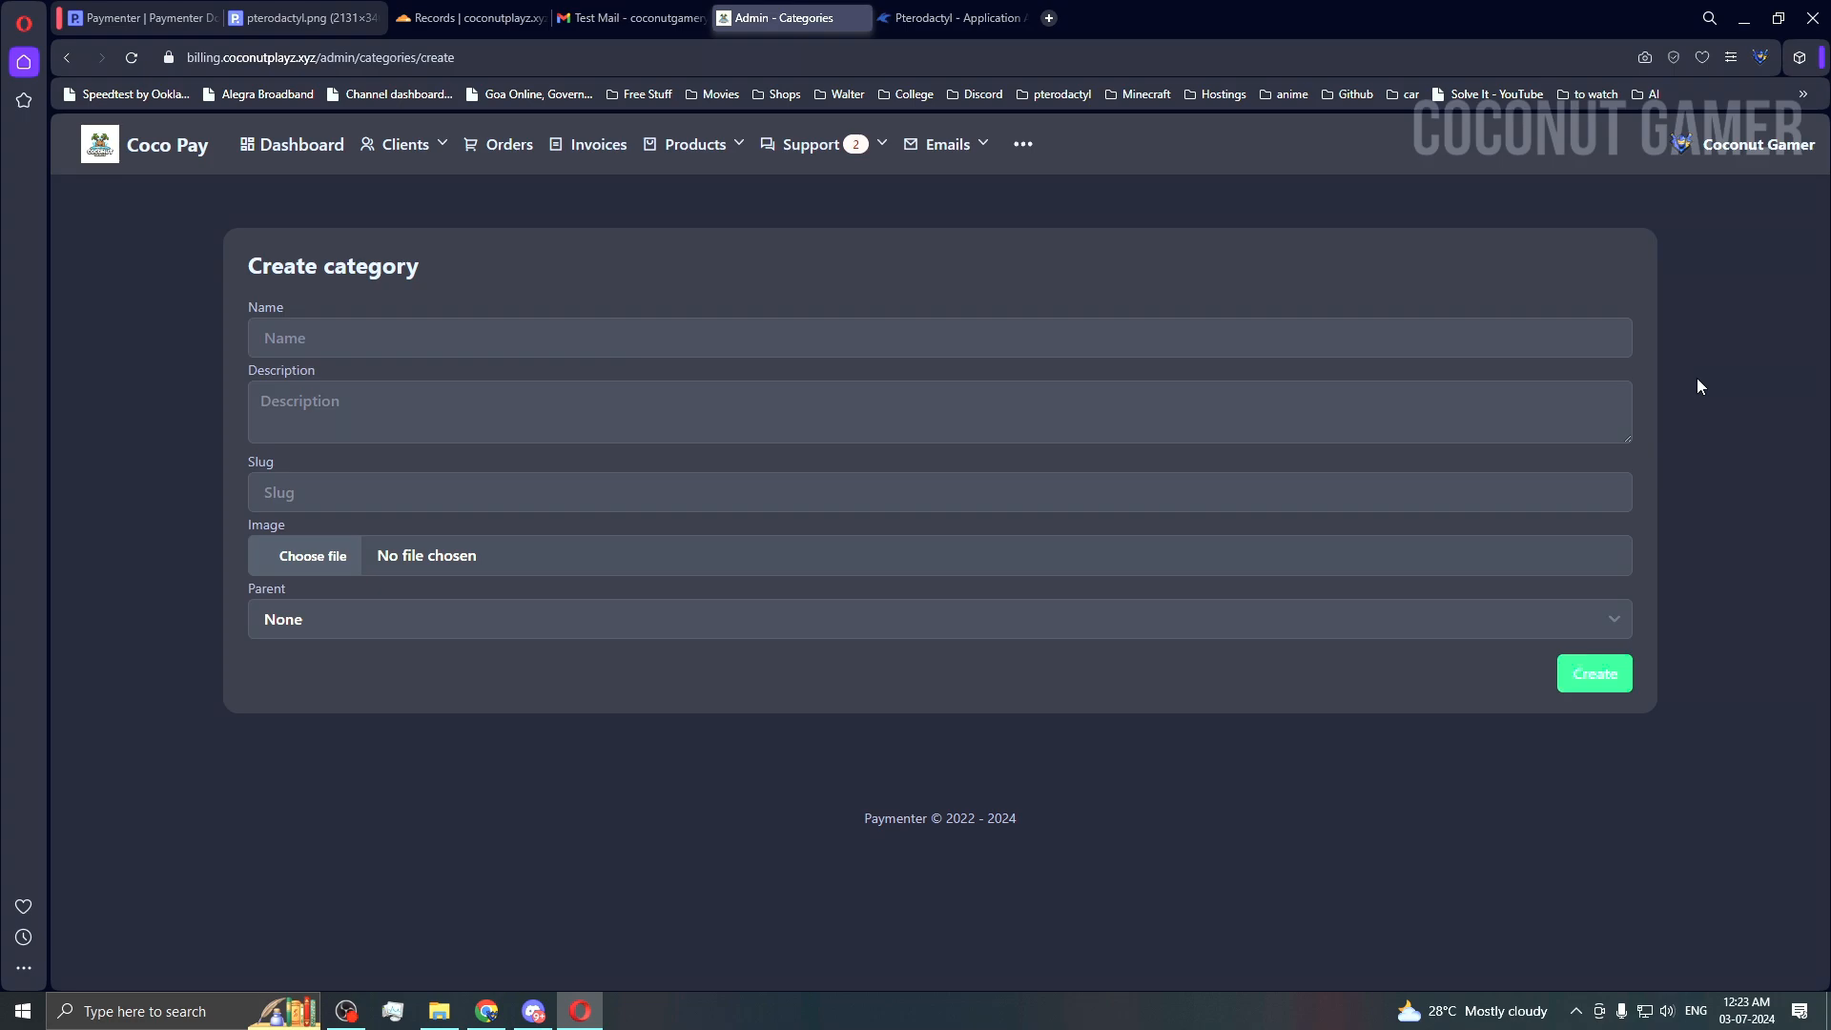
left_click(445, 342)
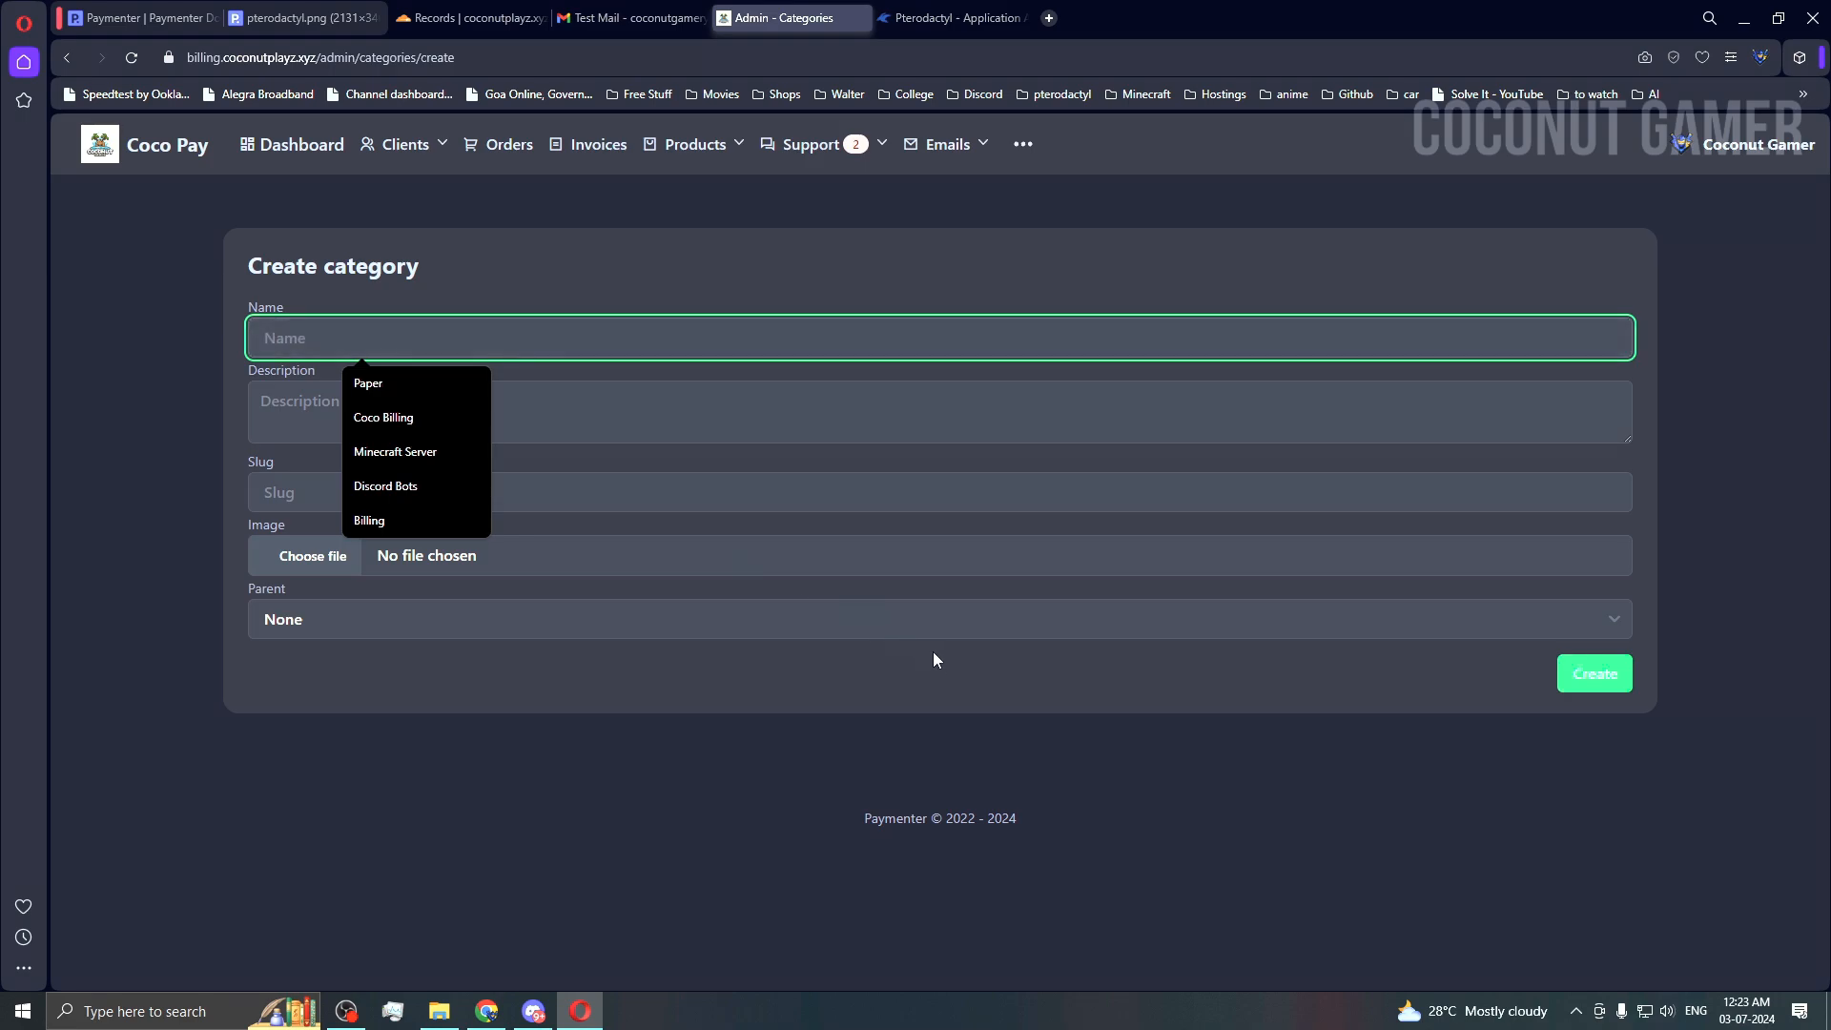
left_click(1502, 801)
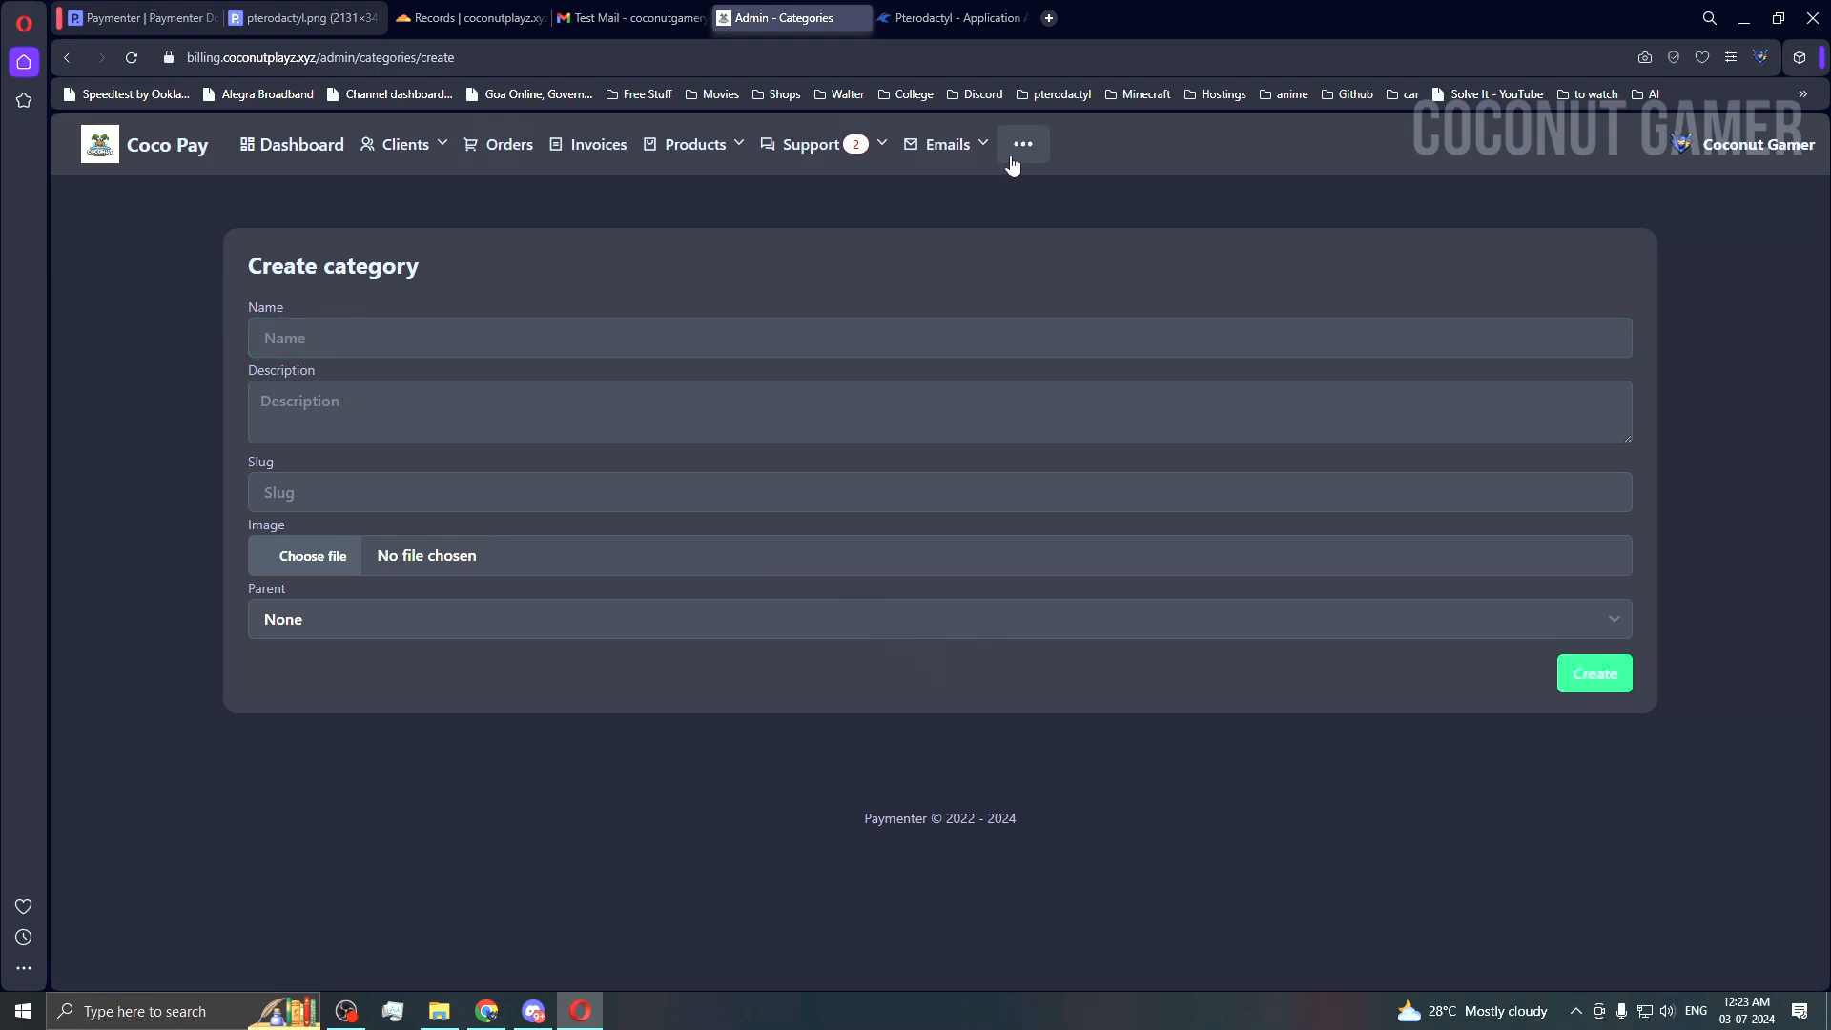
left_click(681, 145)
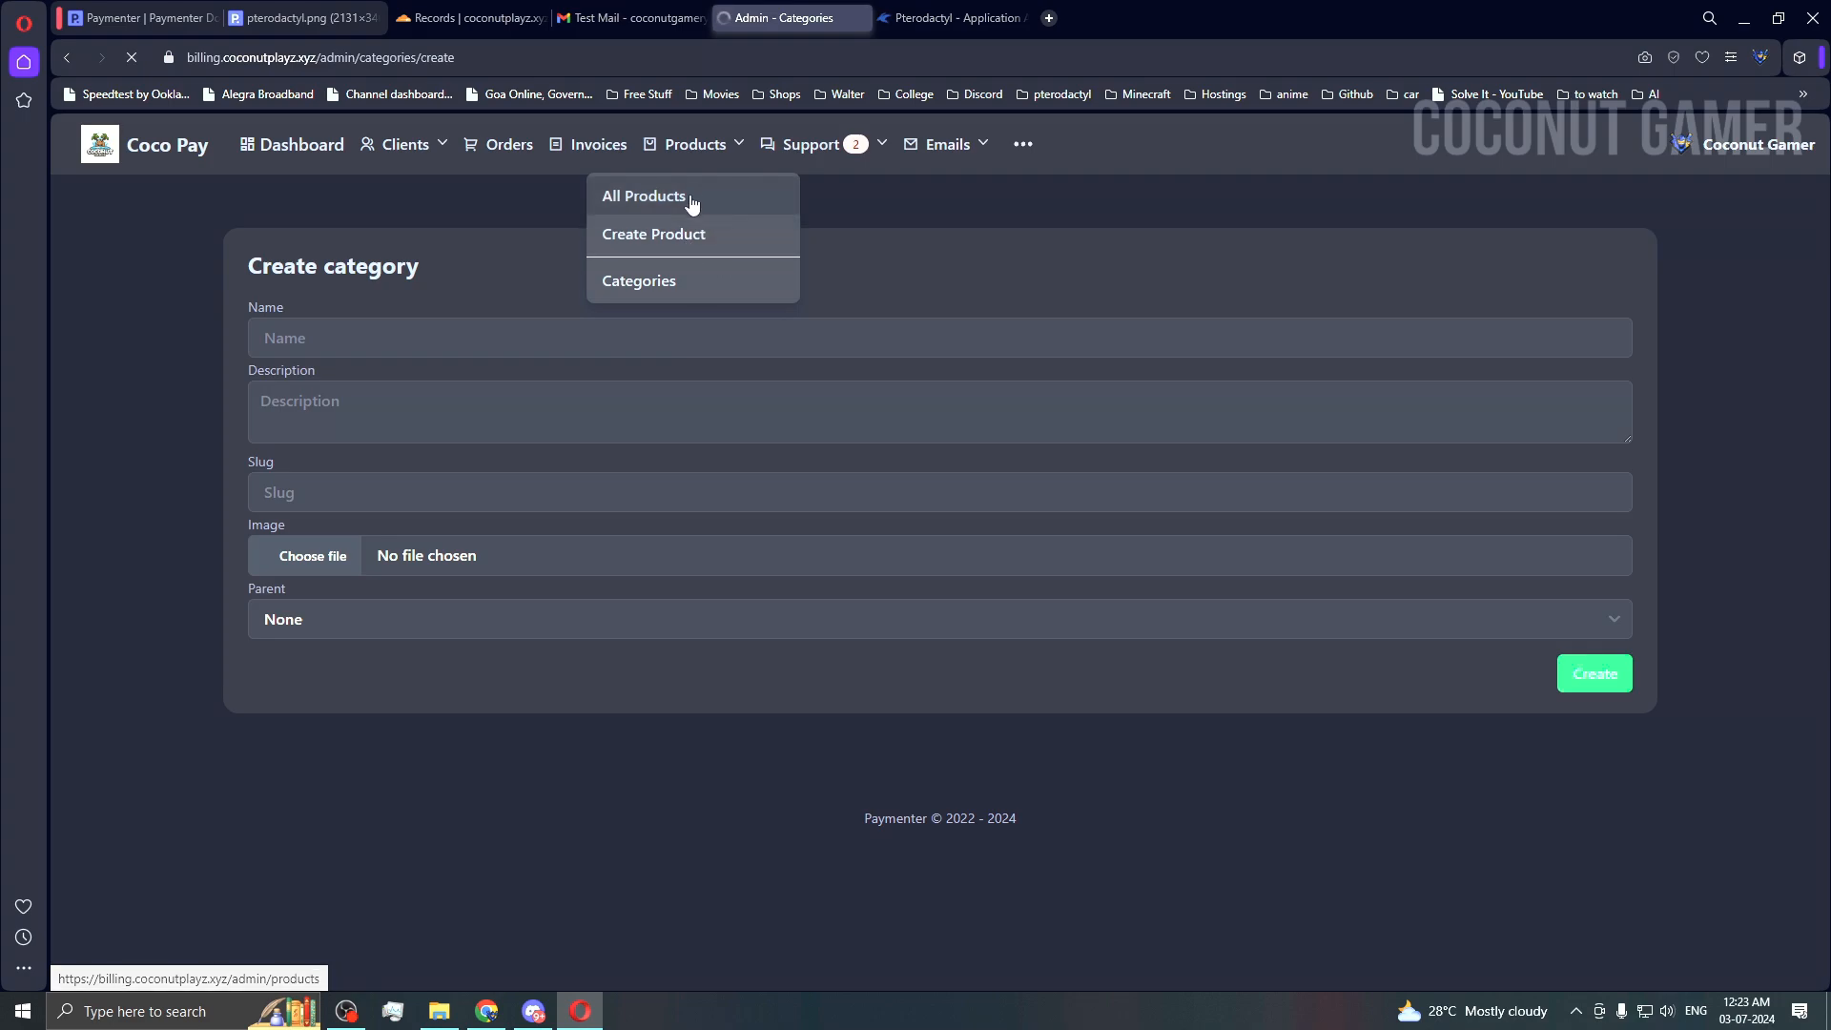
left_click(697, 196)
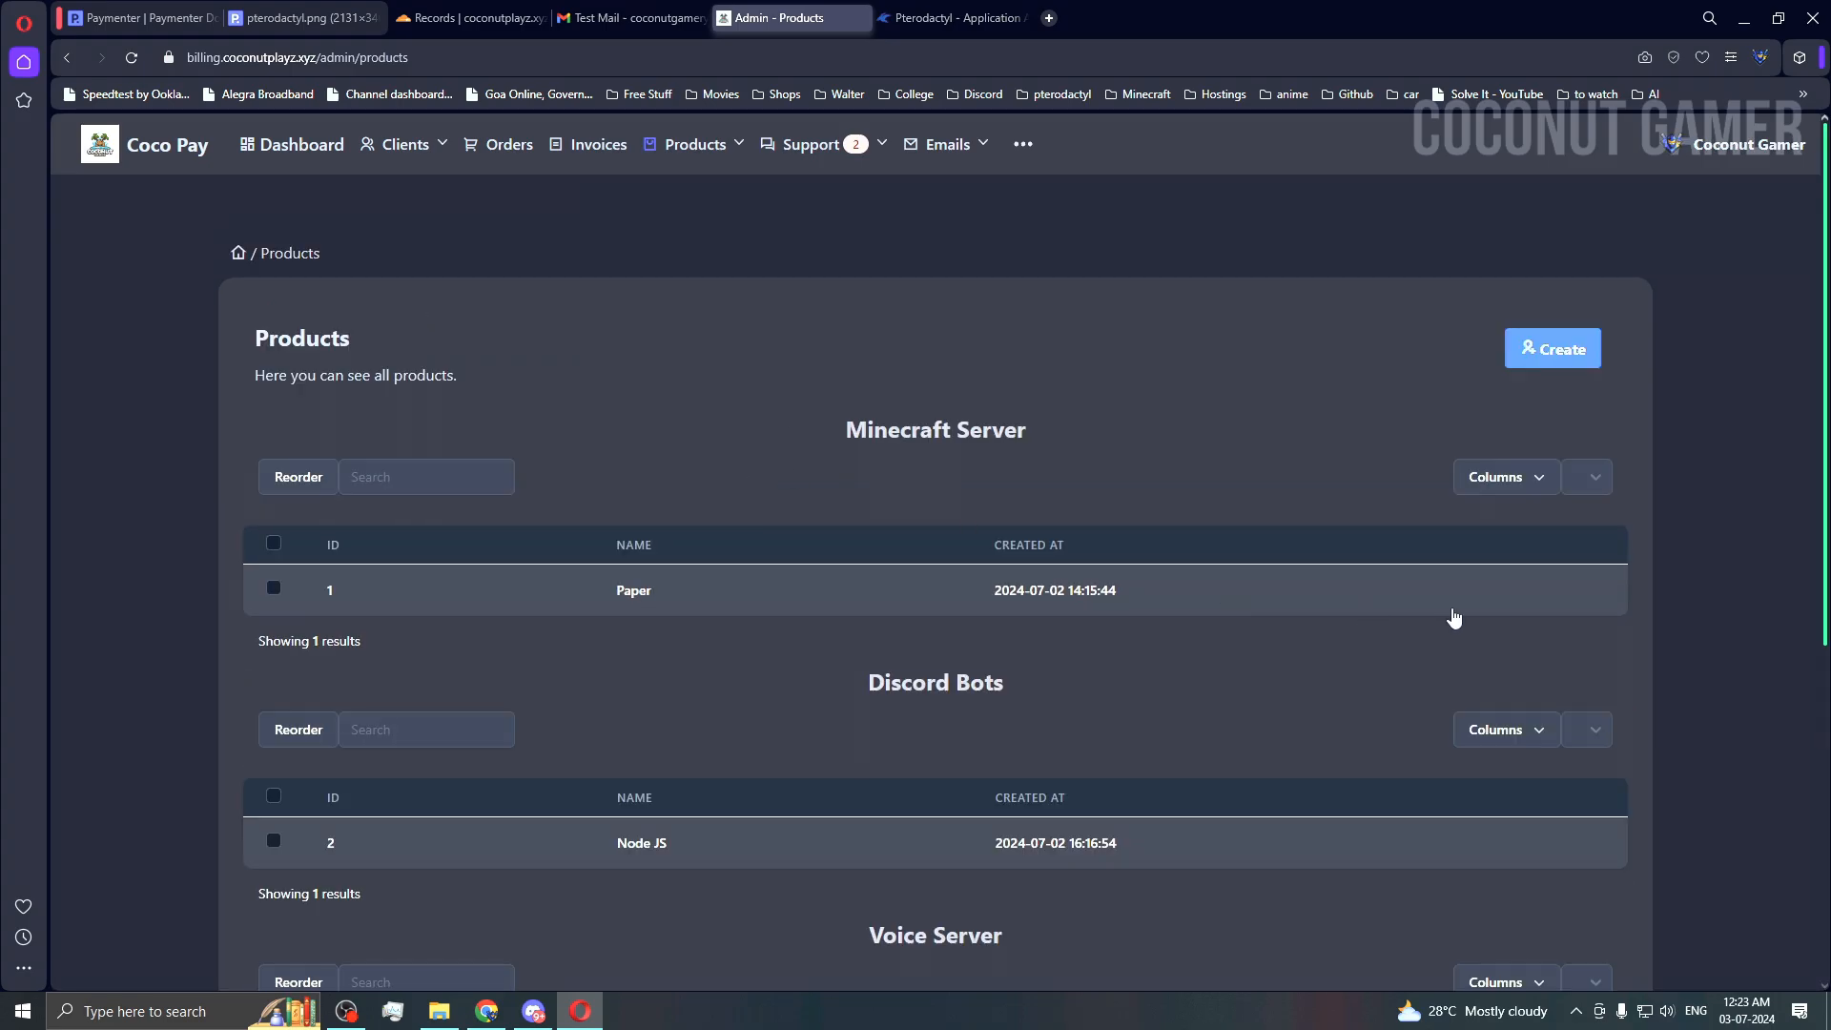
Step: Fill the Create Product form with name Paper from autofill and category Minecraft Server
left_click(1569, 370)
left_click(416, 826)
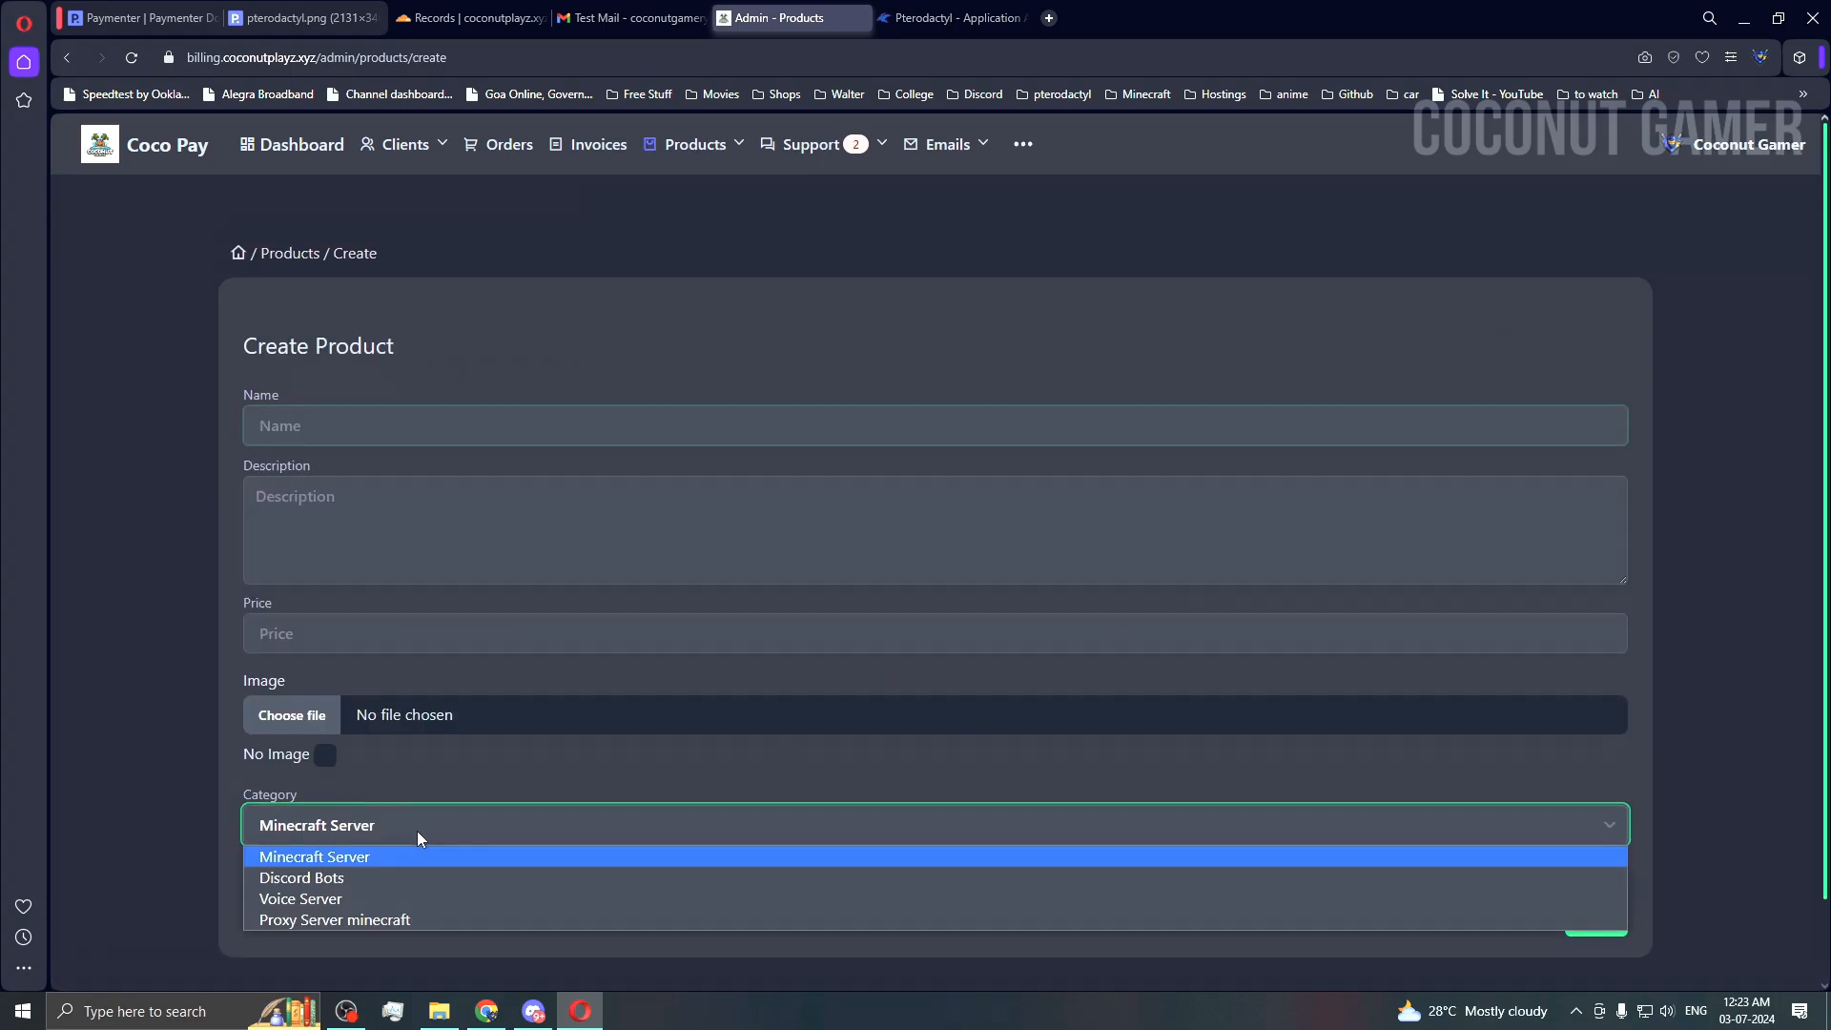
left_click(410, 832)
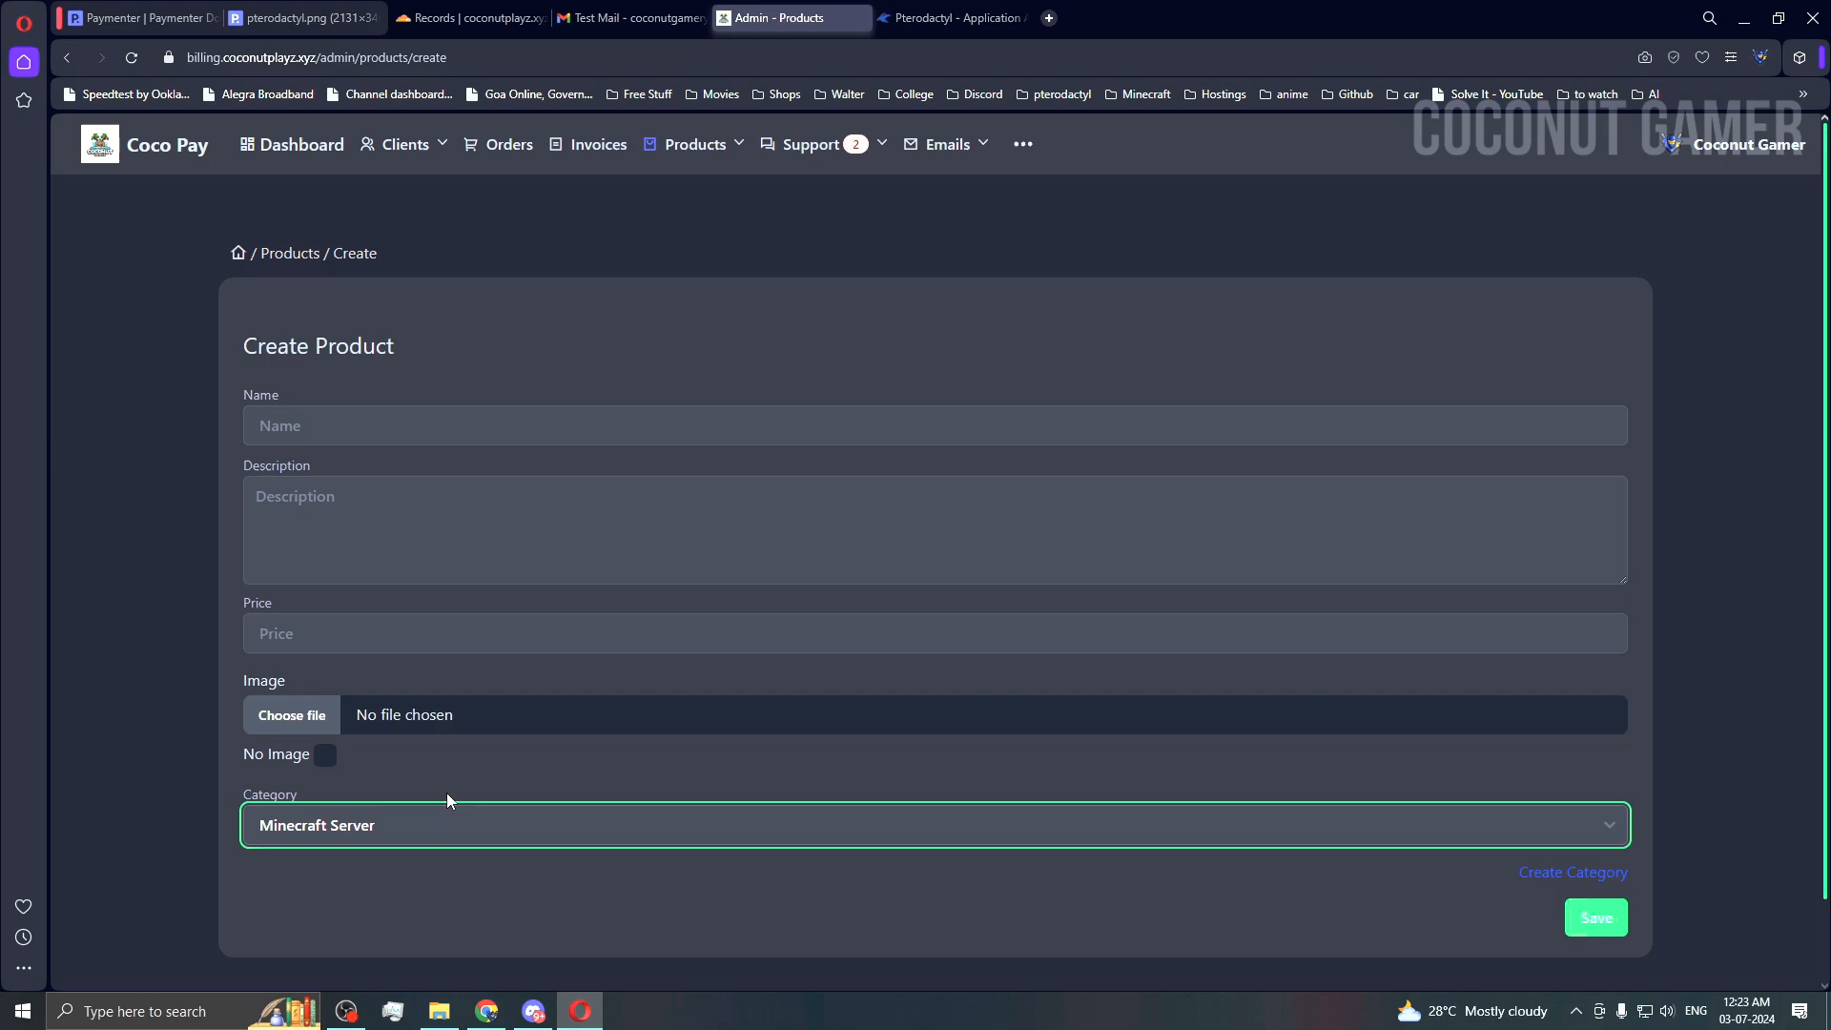
scroll(326, 494, "down", 1)
left_click(358, 336)
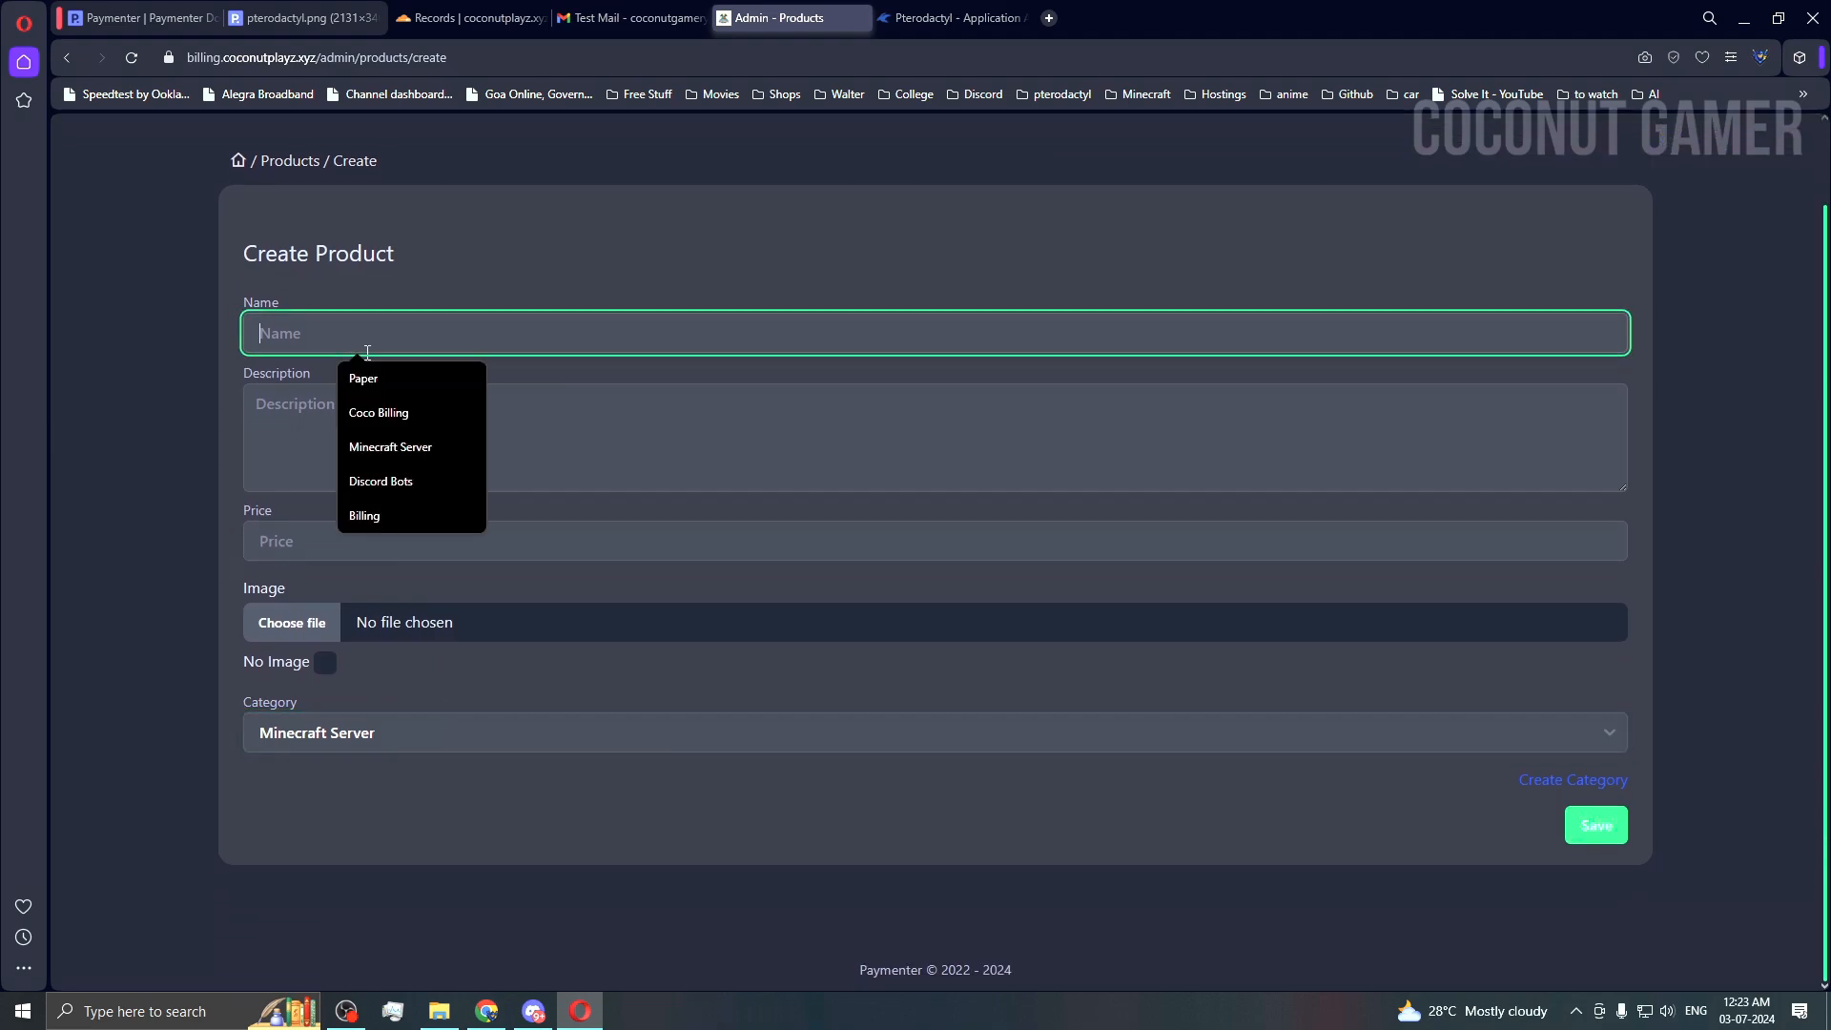
left_click(415, 380)
left_click(531, 461)
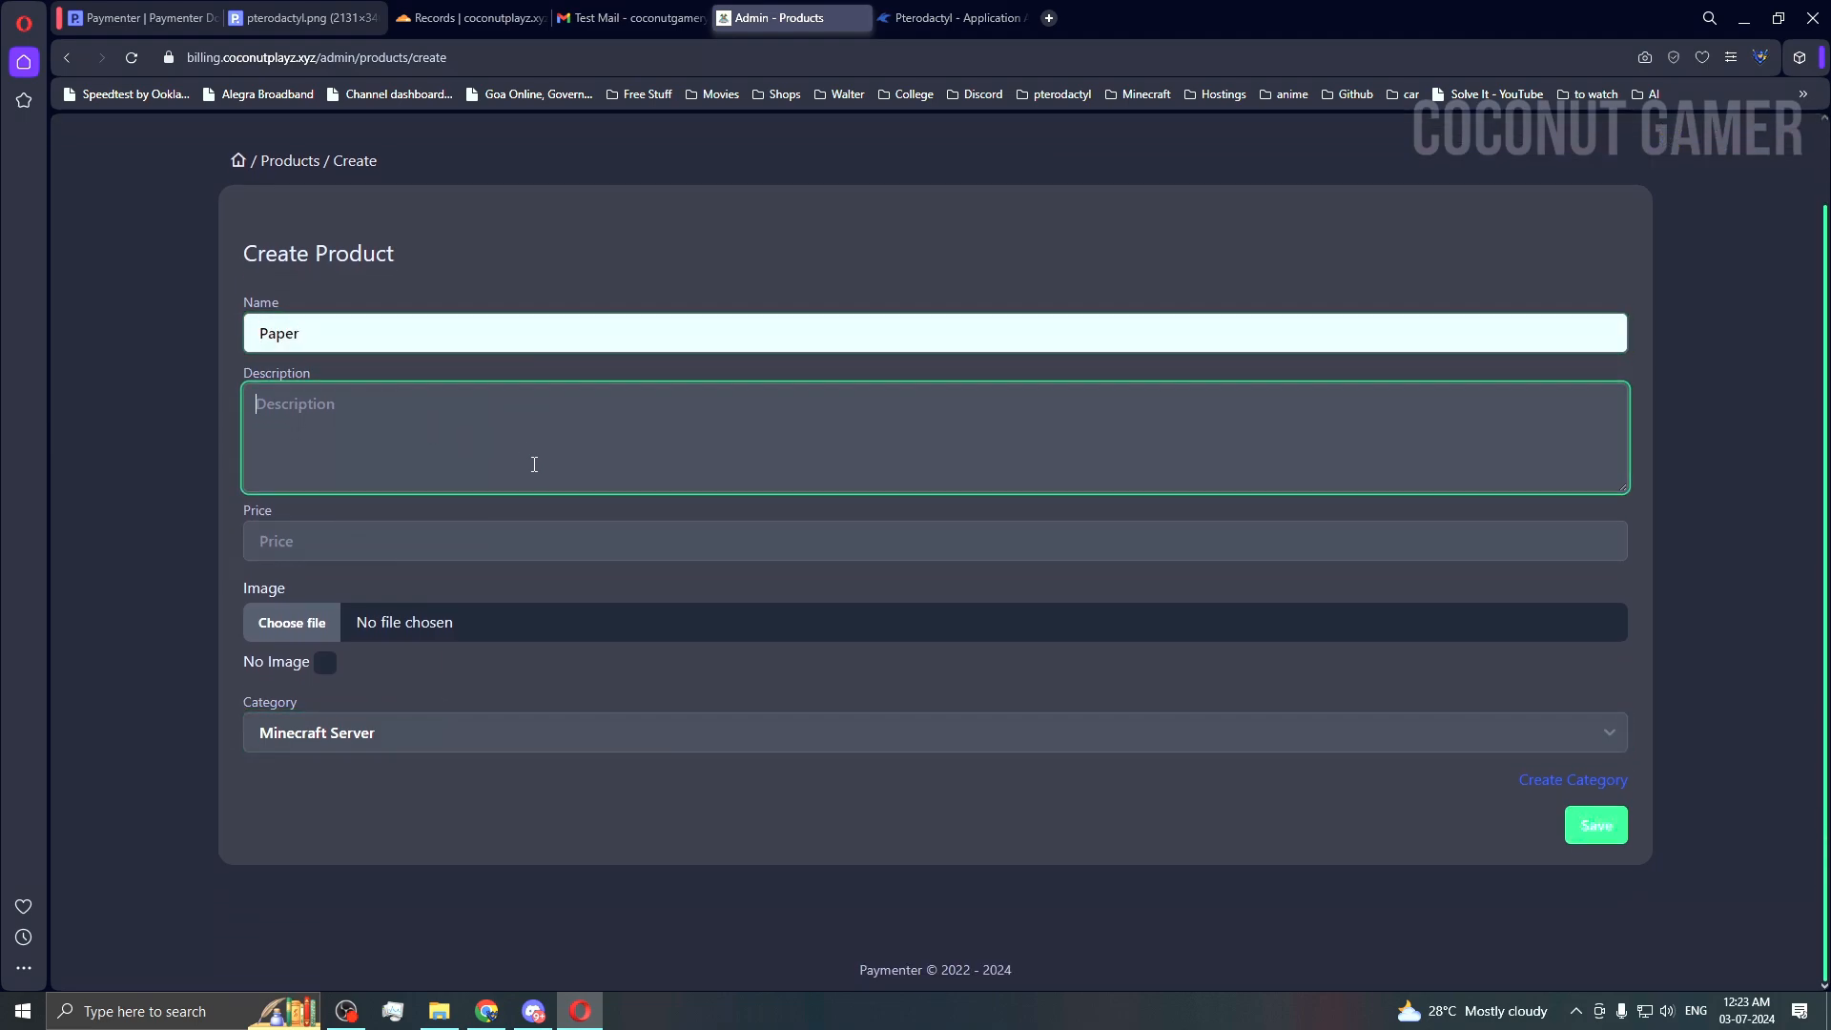
left_click(313, 536)
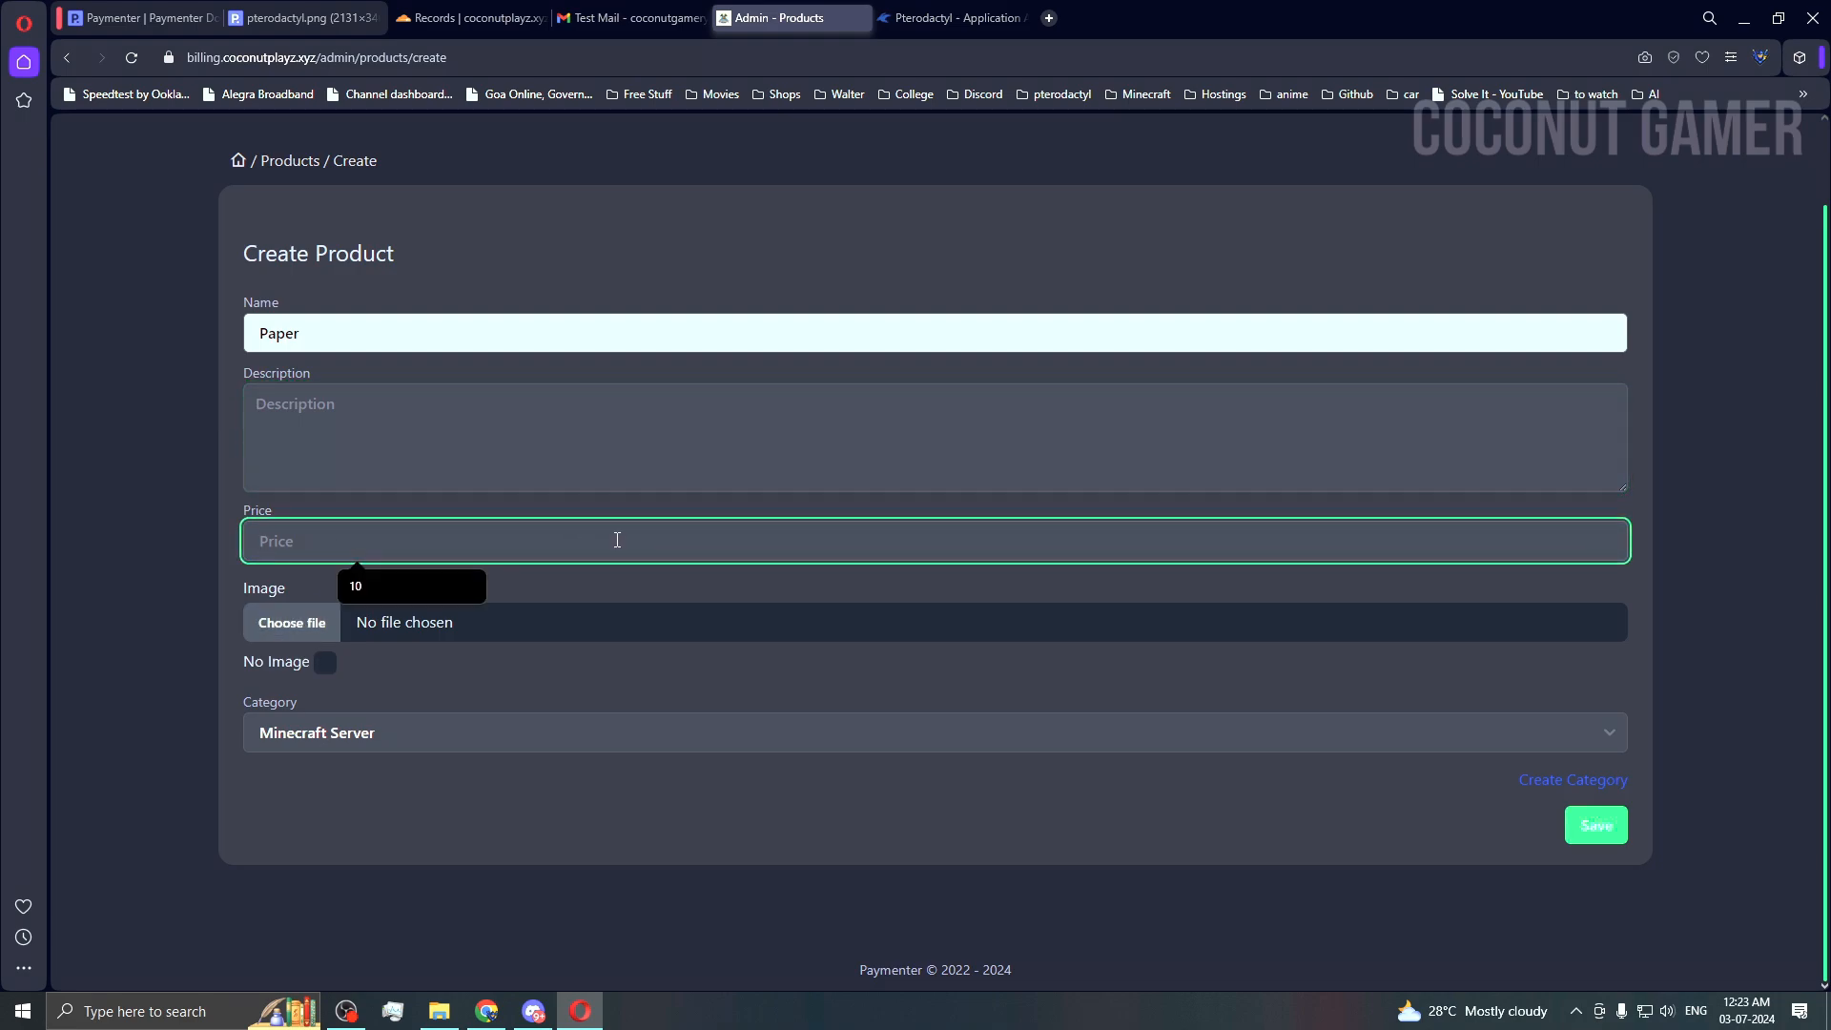
left_click(340, 738)
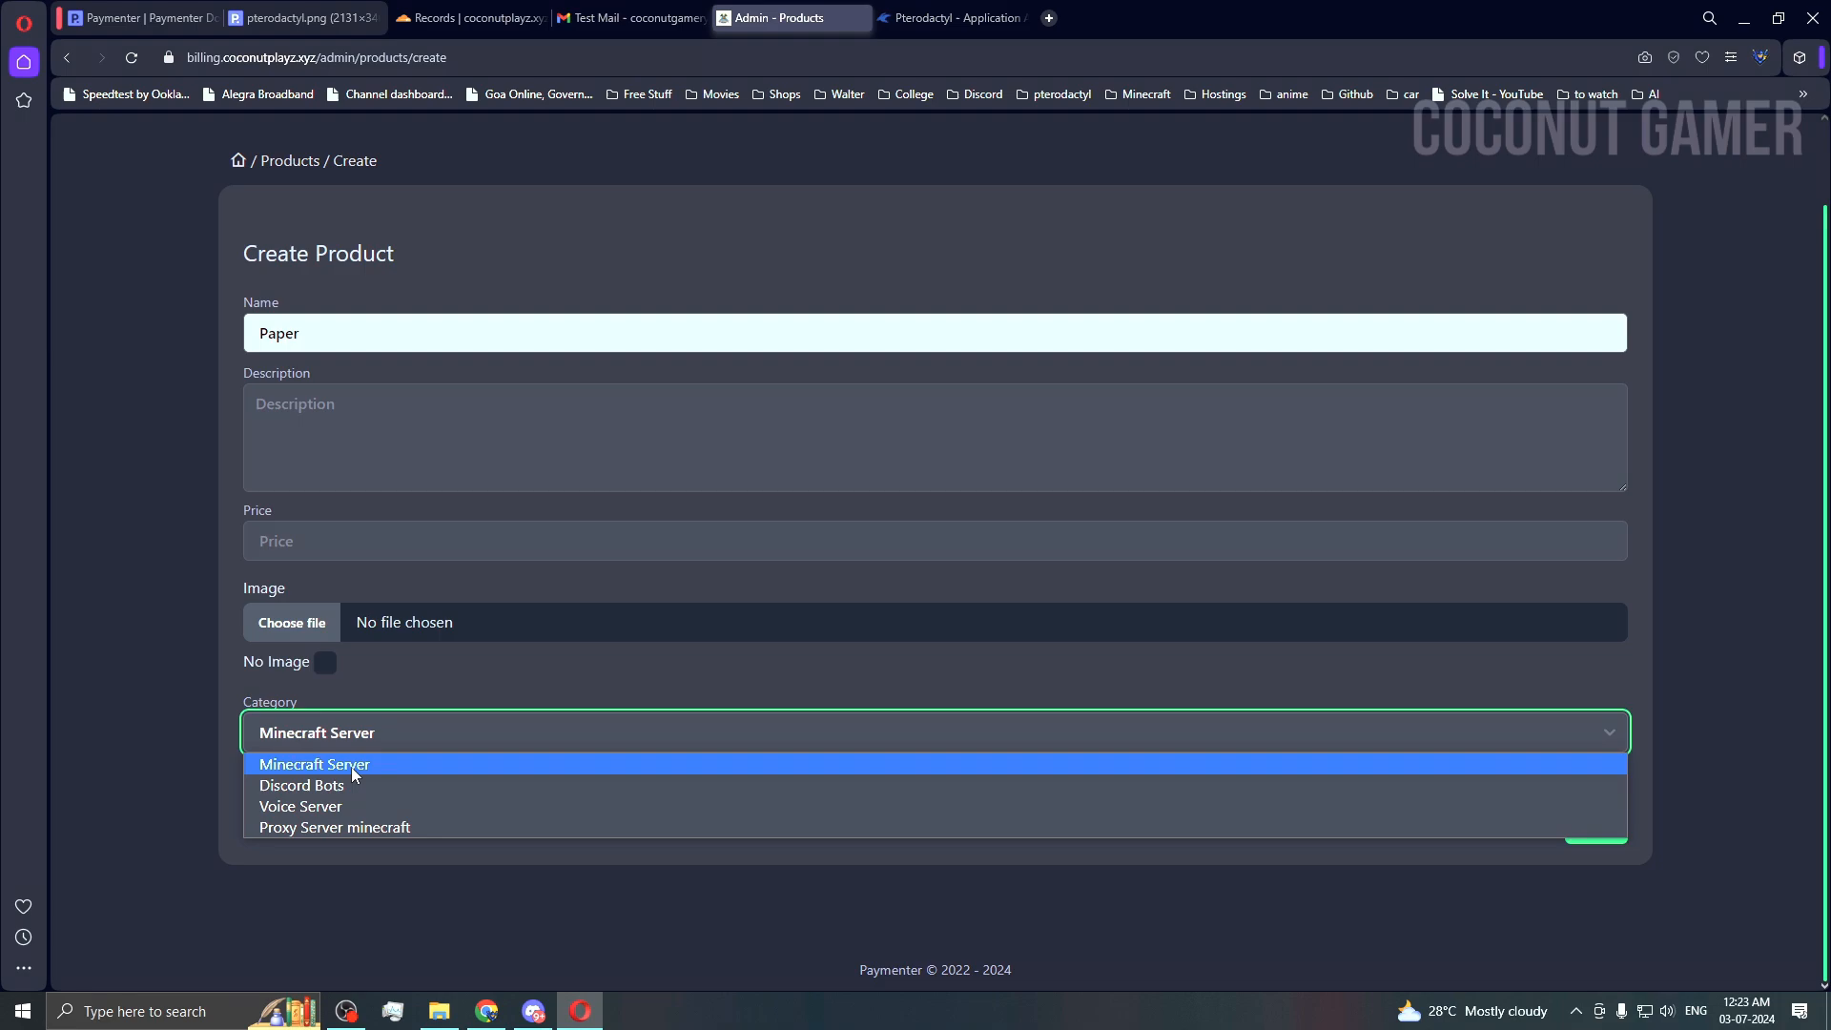
left_click(1715, 792)
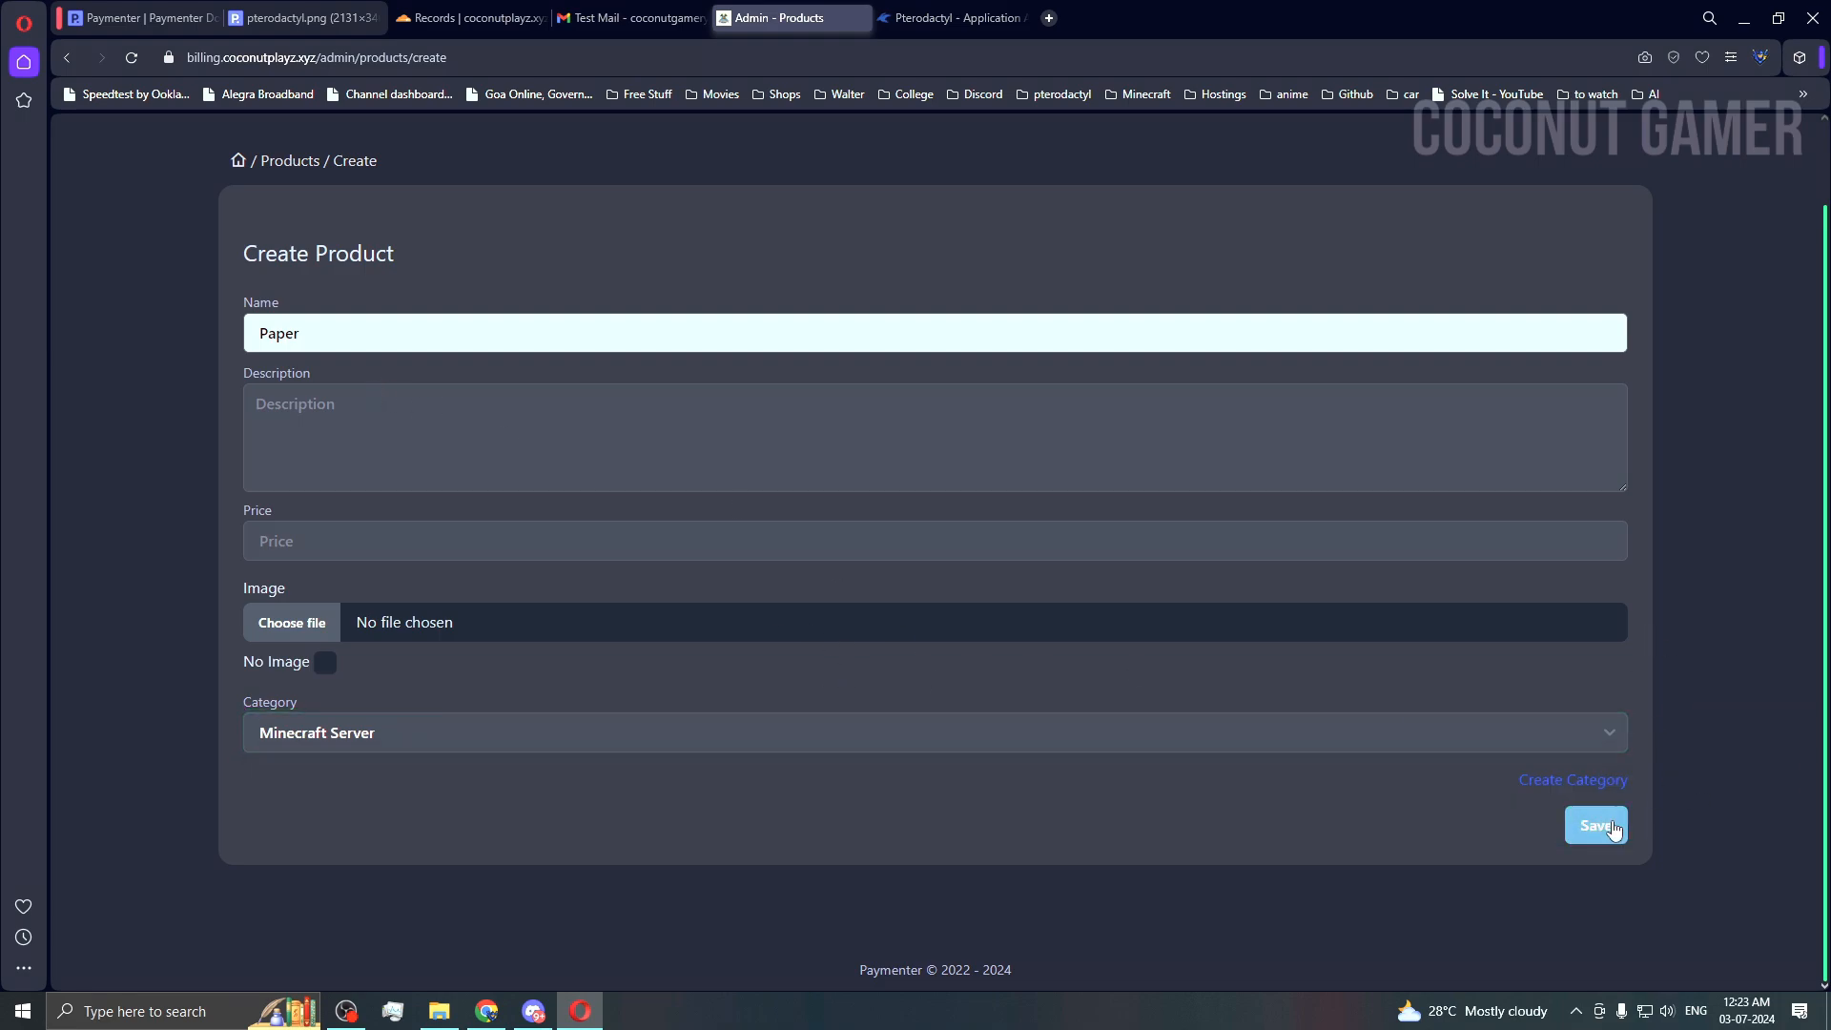
scroll(506, 277, "up", 1)
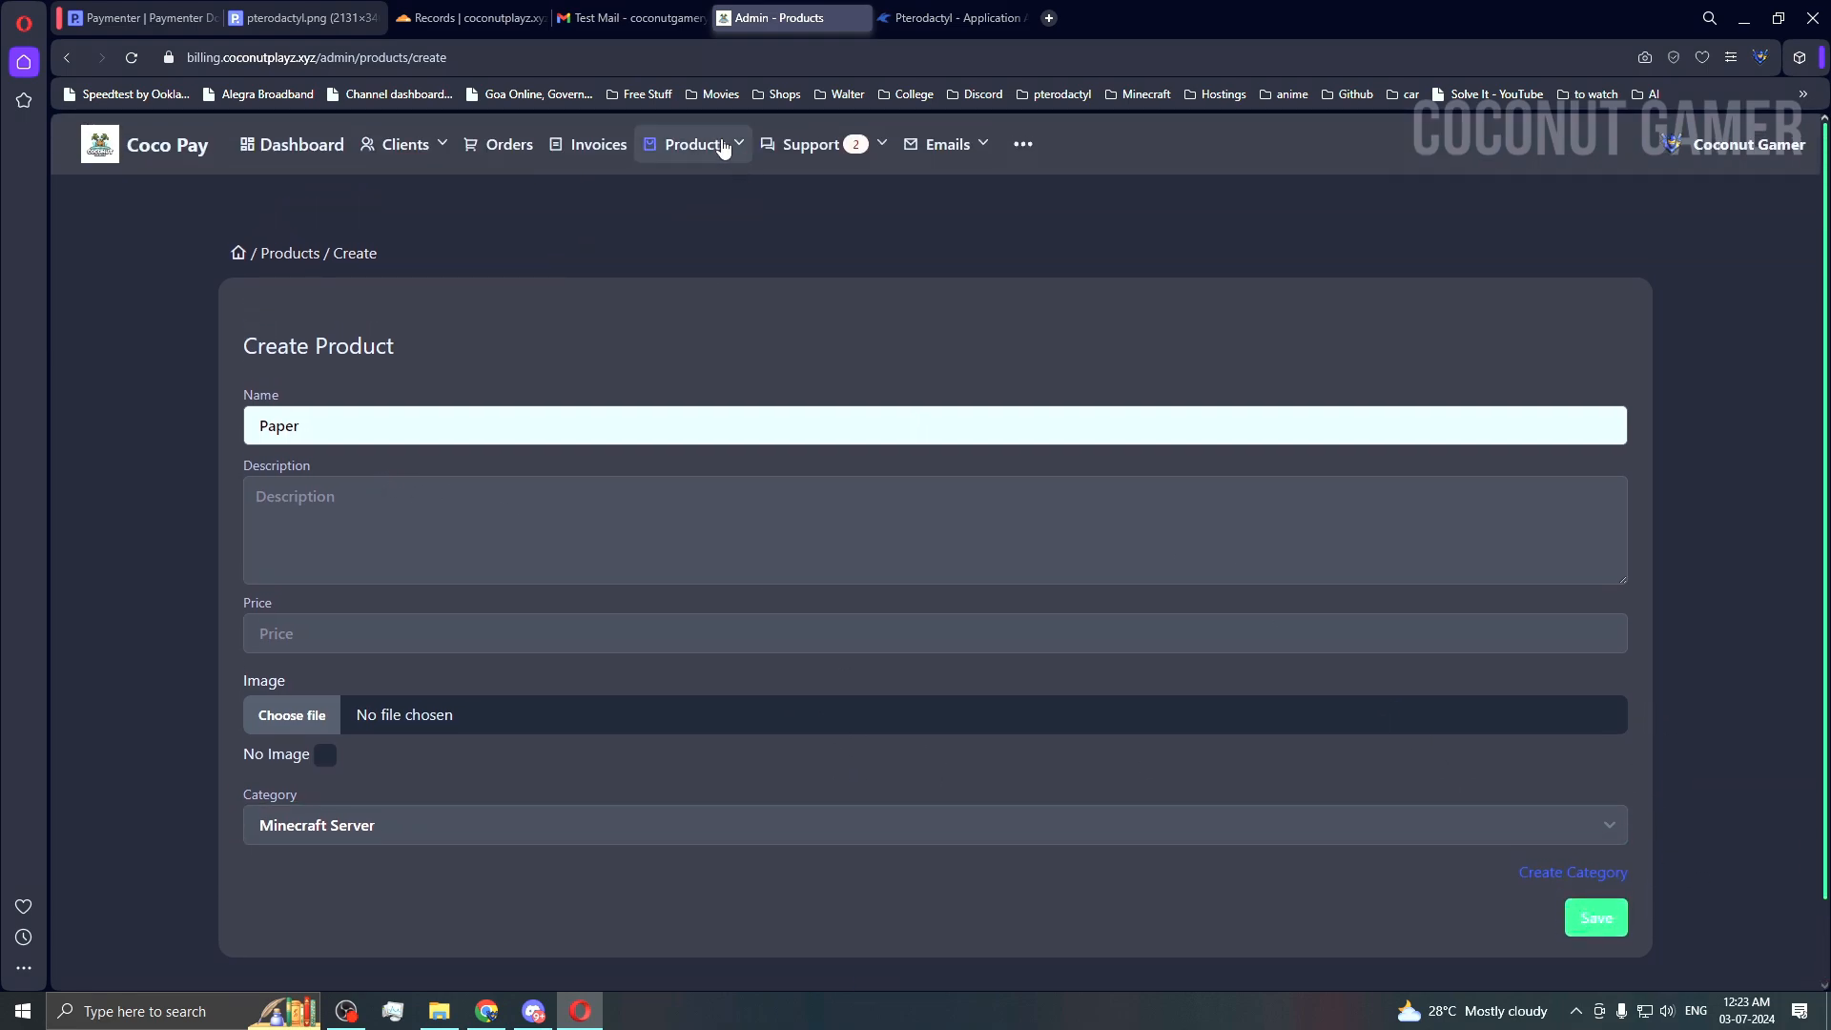
left_click(723, 145)
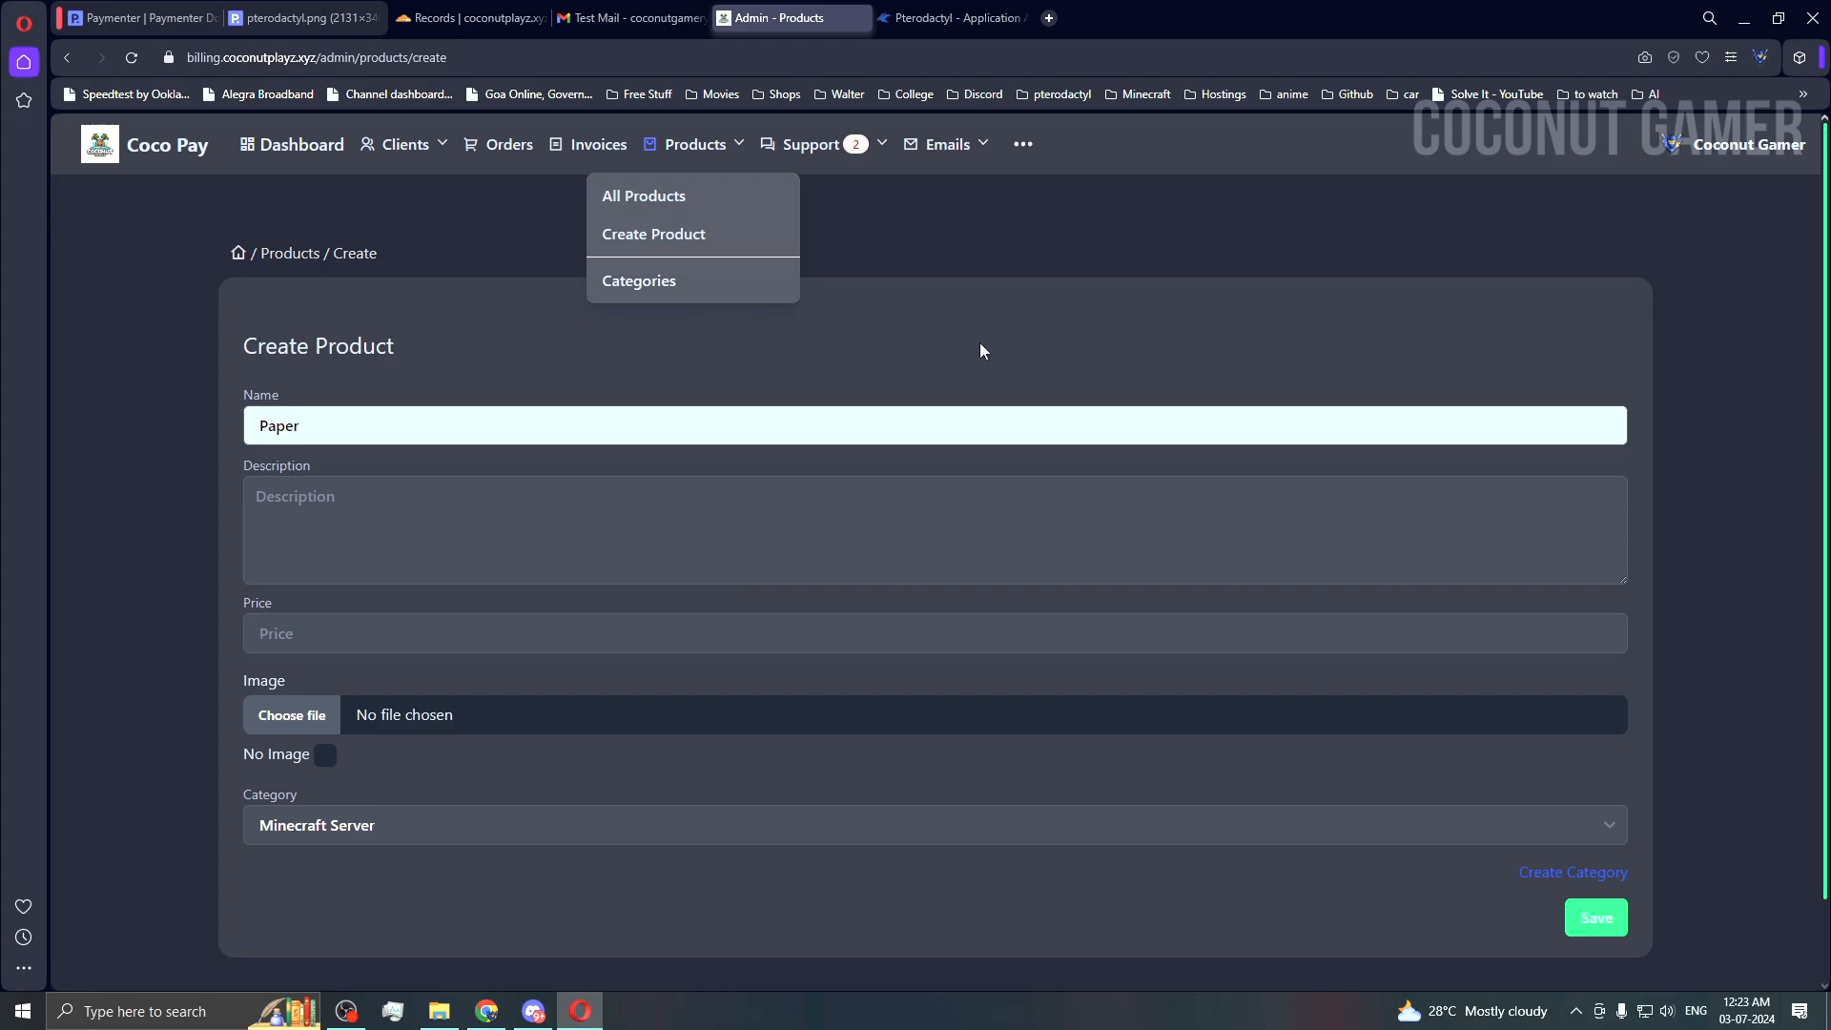
Step: Copy the Vanilla Minecraft egg name from Pterodactyl's Minecraft nest into the product Name field
left_click(954, 17)
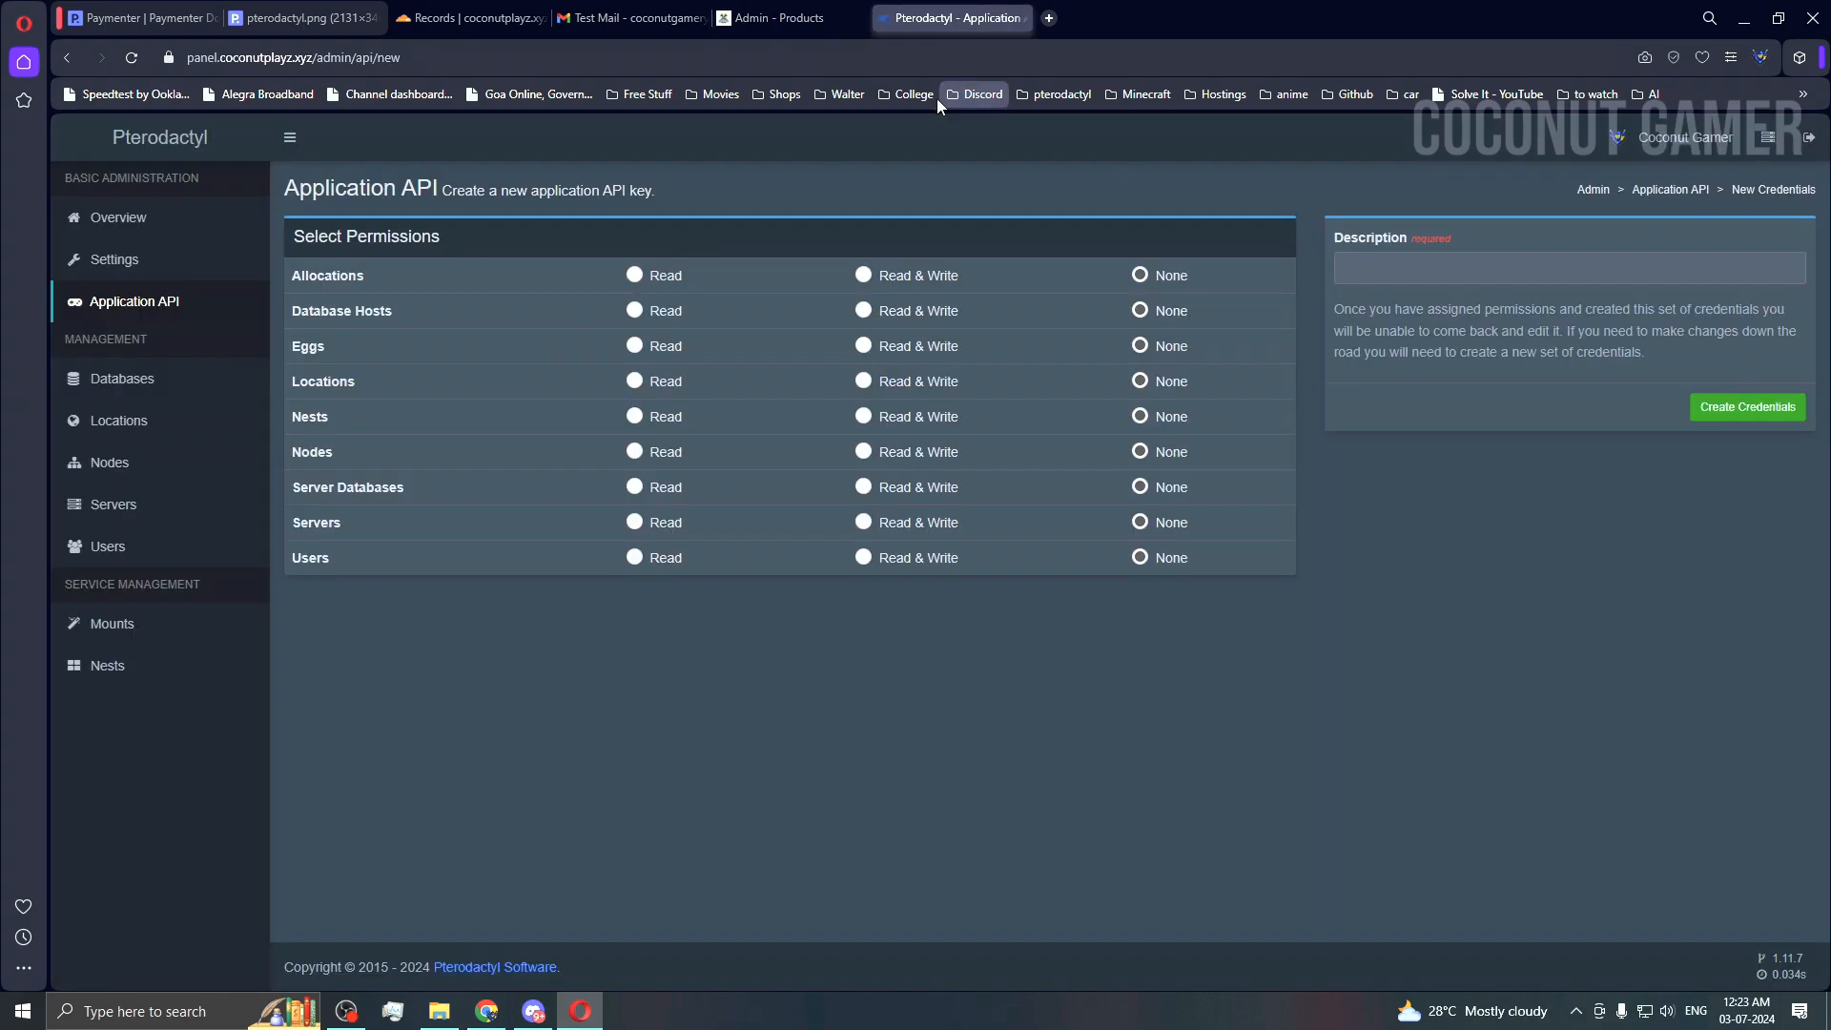
left_click(124, 668)
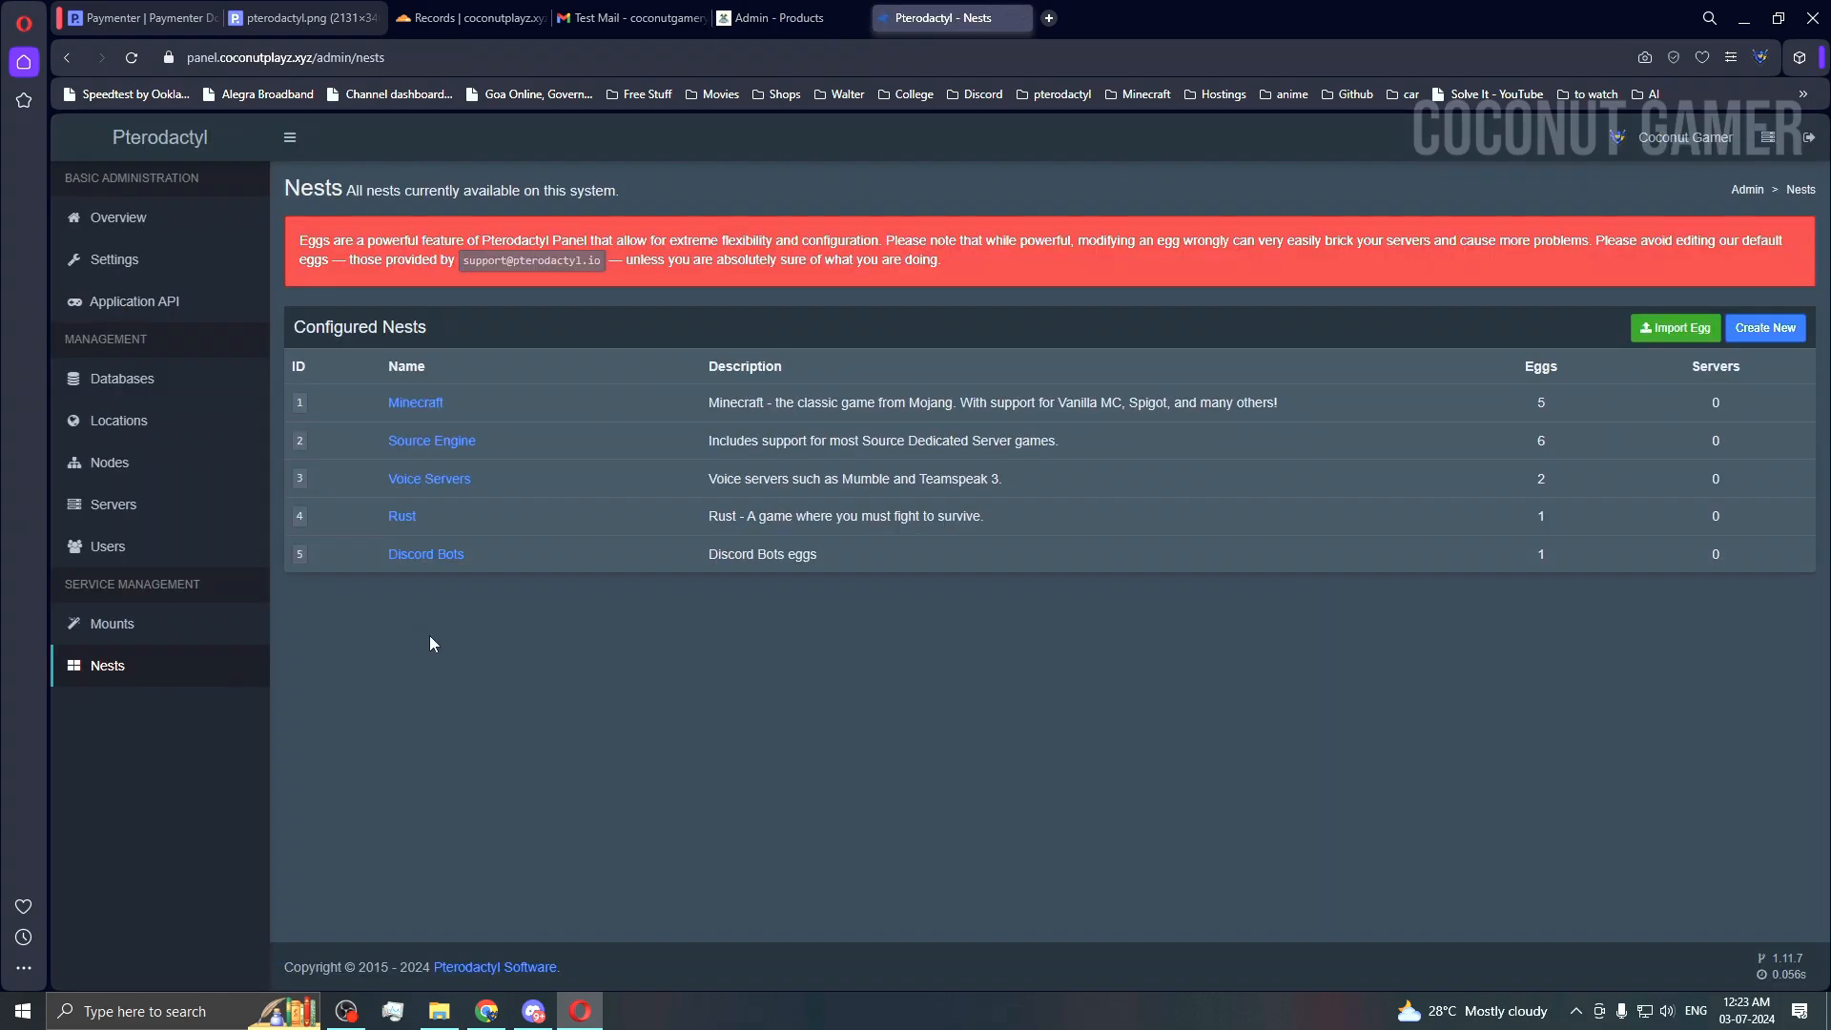
left_click(416, 402)
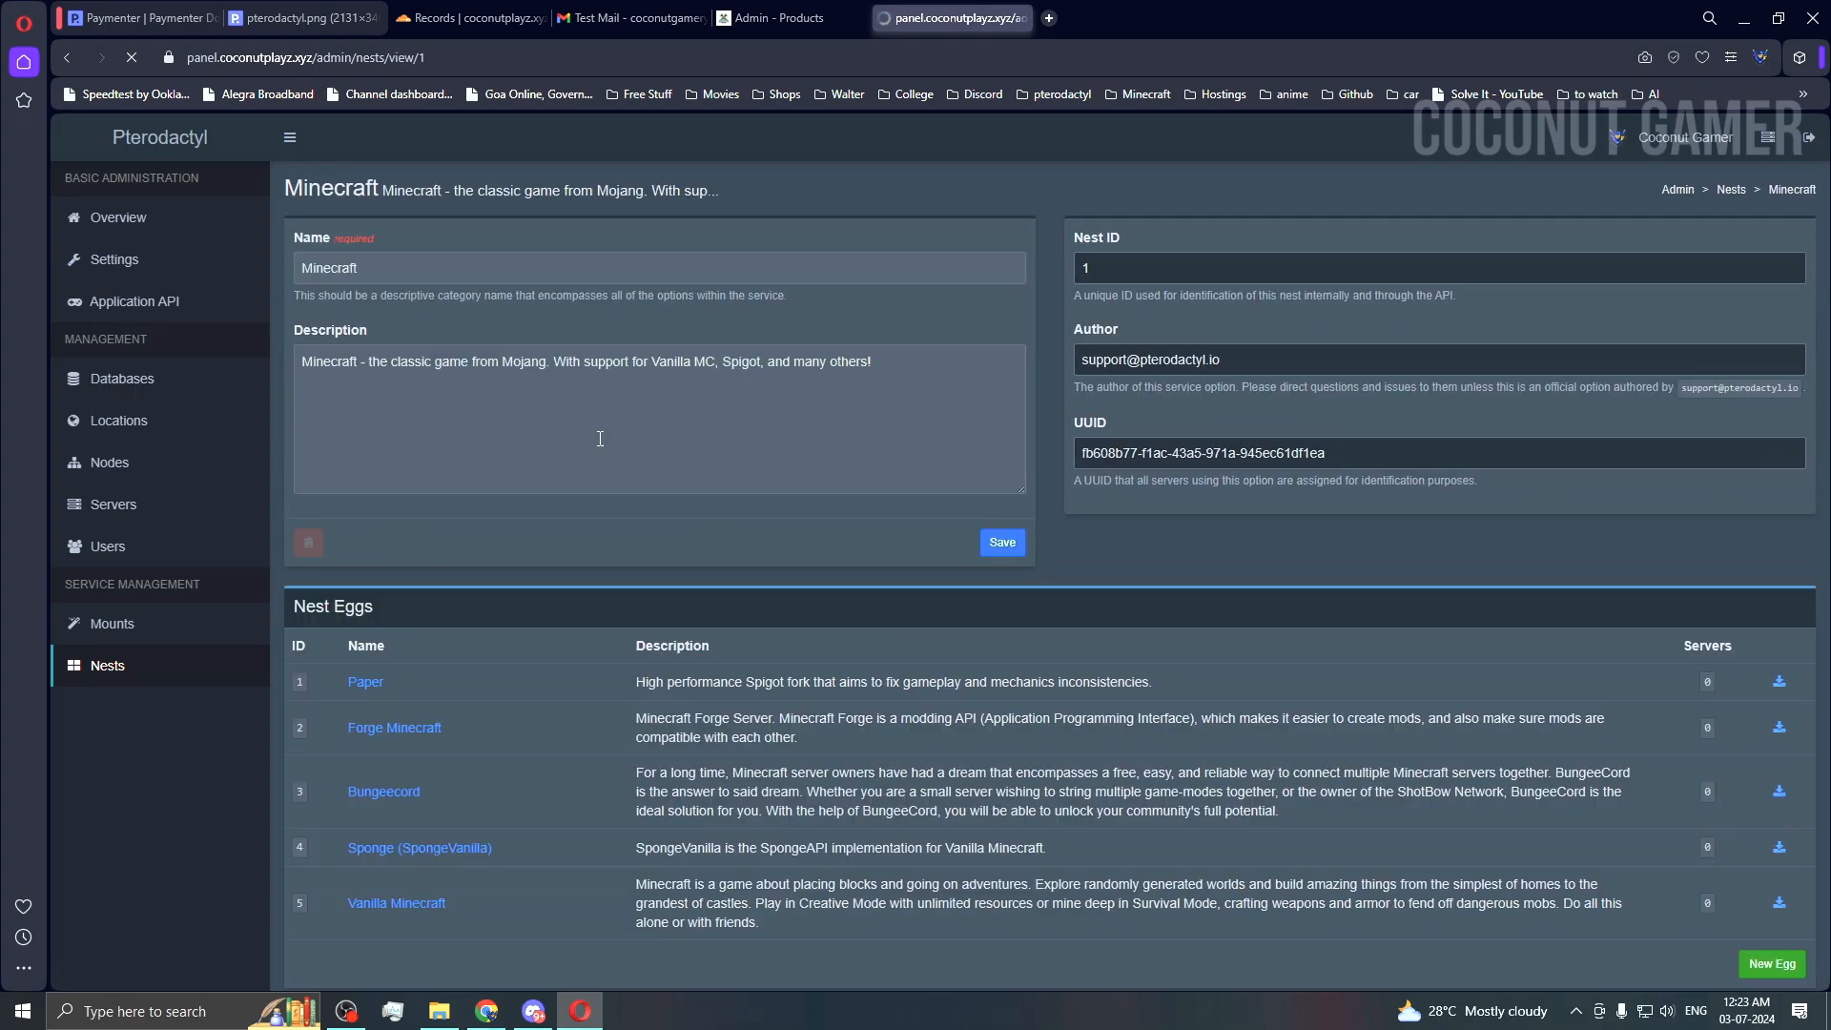
scroll(561, 418, "down", 2)
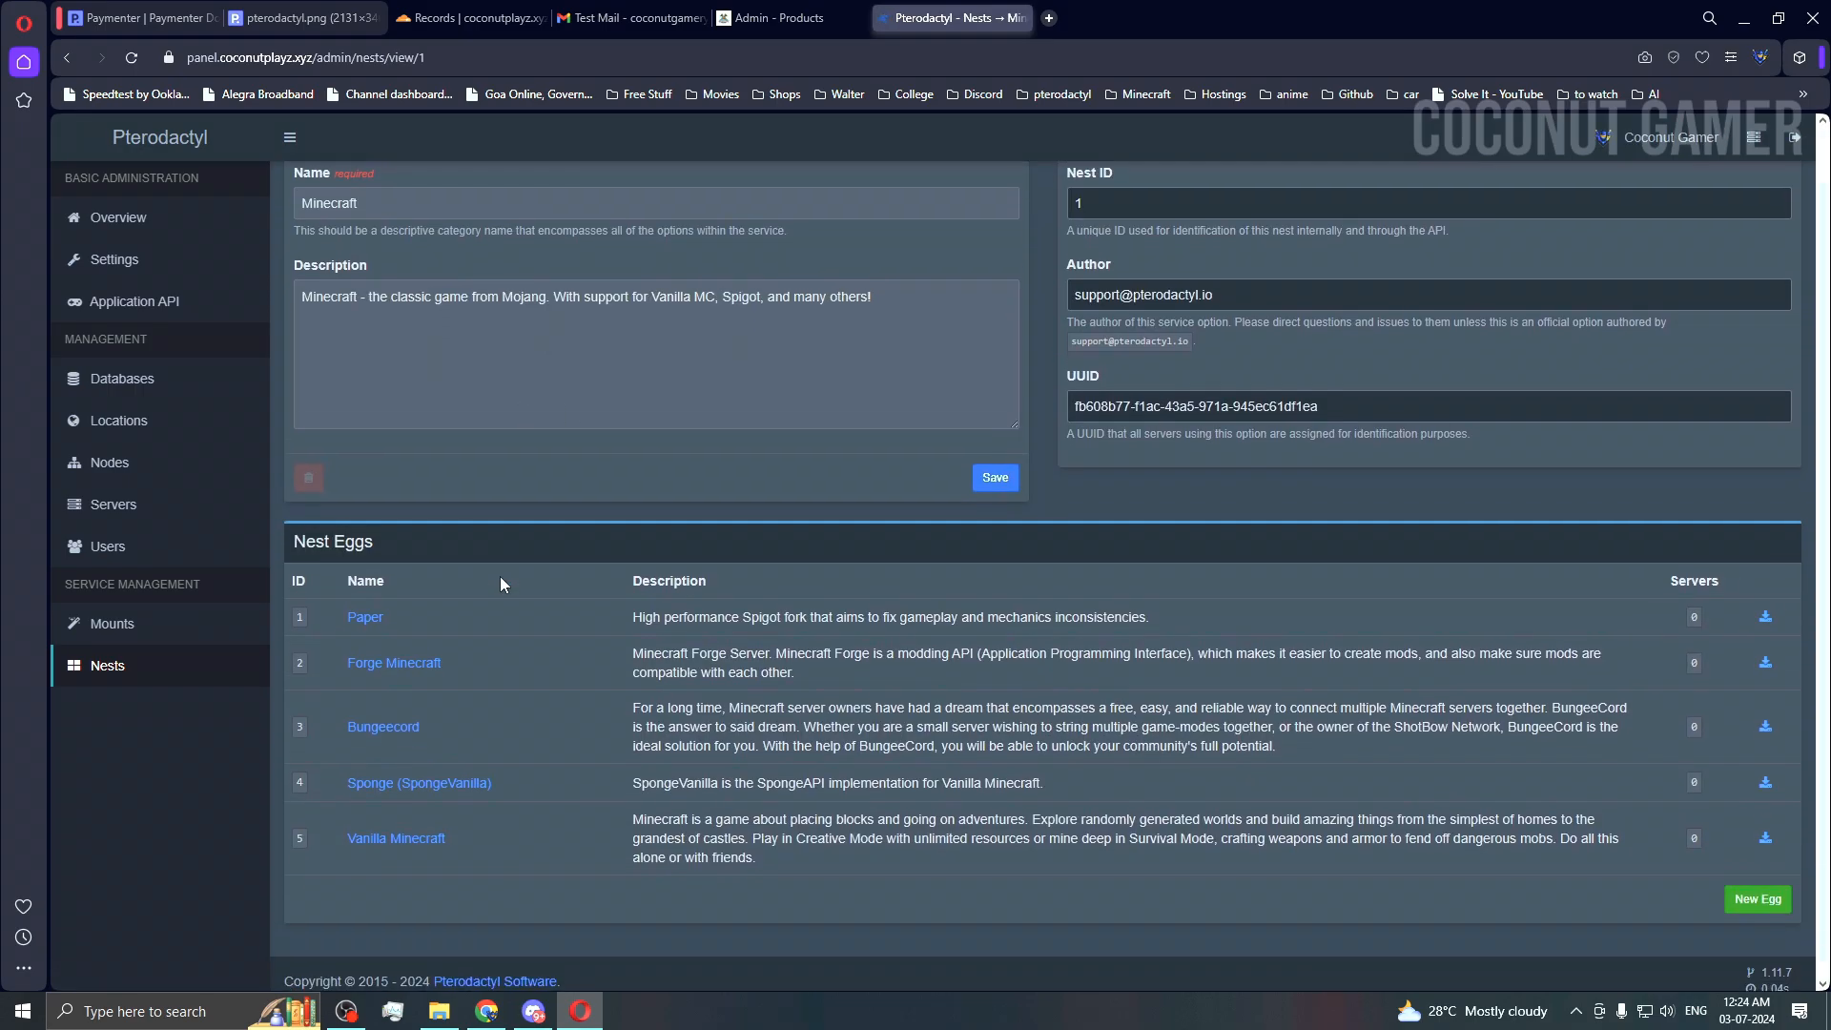
left_click_drag(468, 826, 335, 839)
key("ctrl+c")
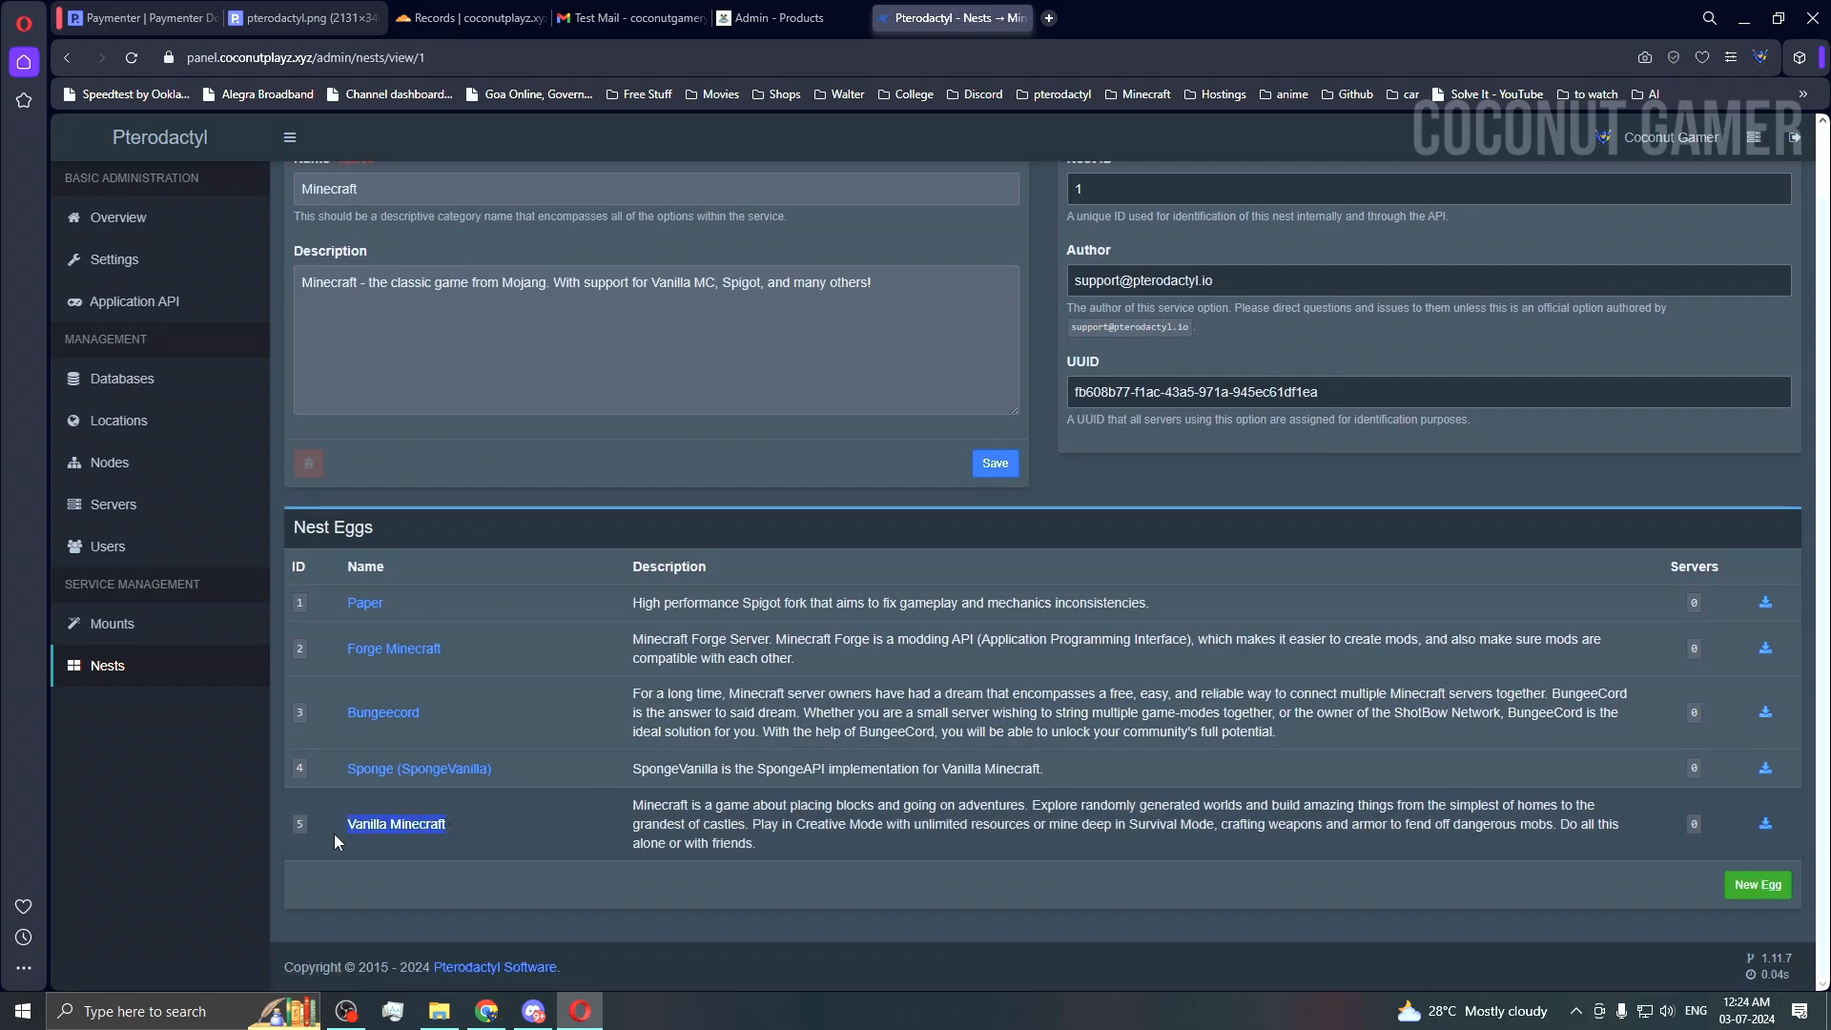
left_click(798, 25)
left_click(359, 425)
key("ctrl+a")
key("ctrl+v")
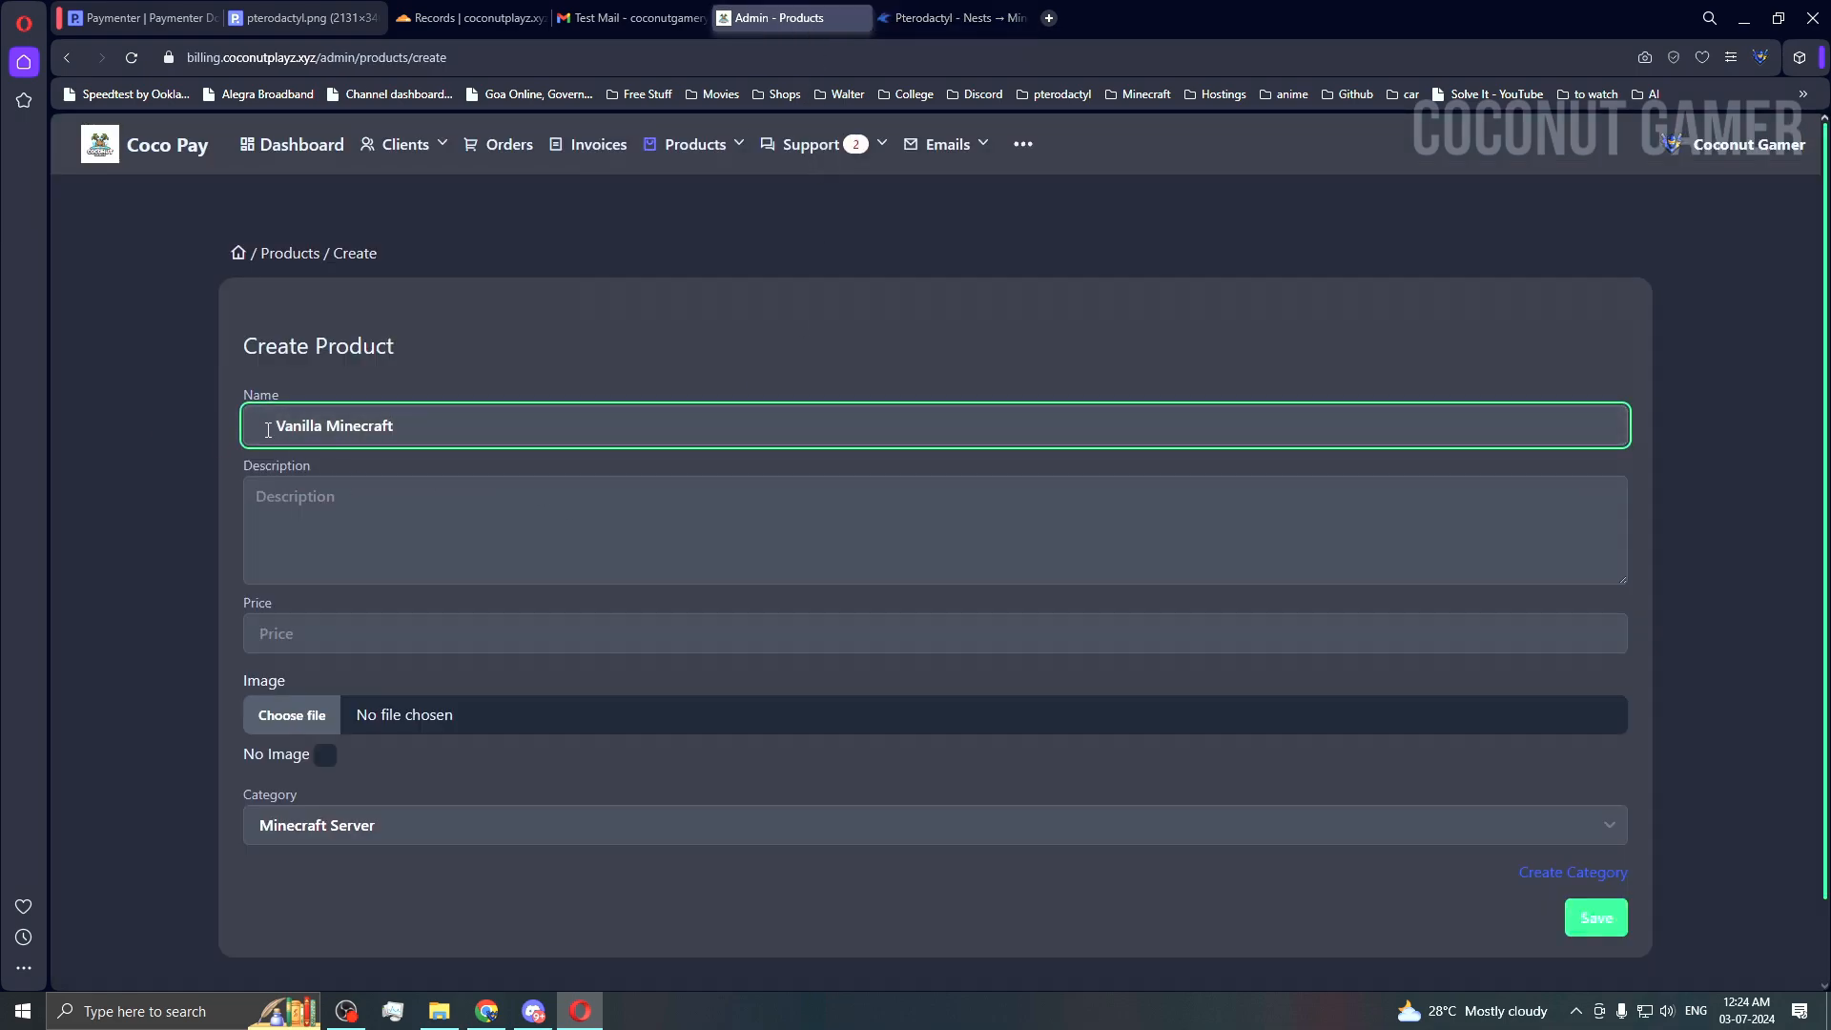
Step: Copy the Vanilla Minecraft egg description into the product's Description field
left_click(953, 17)
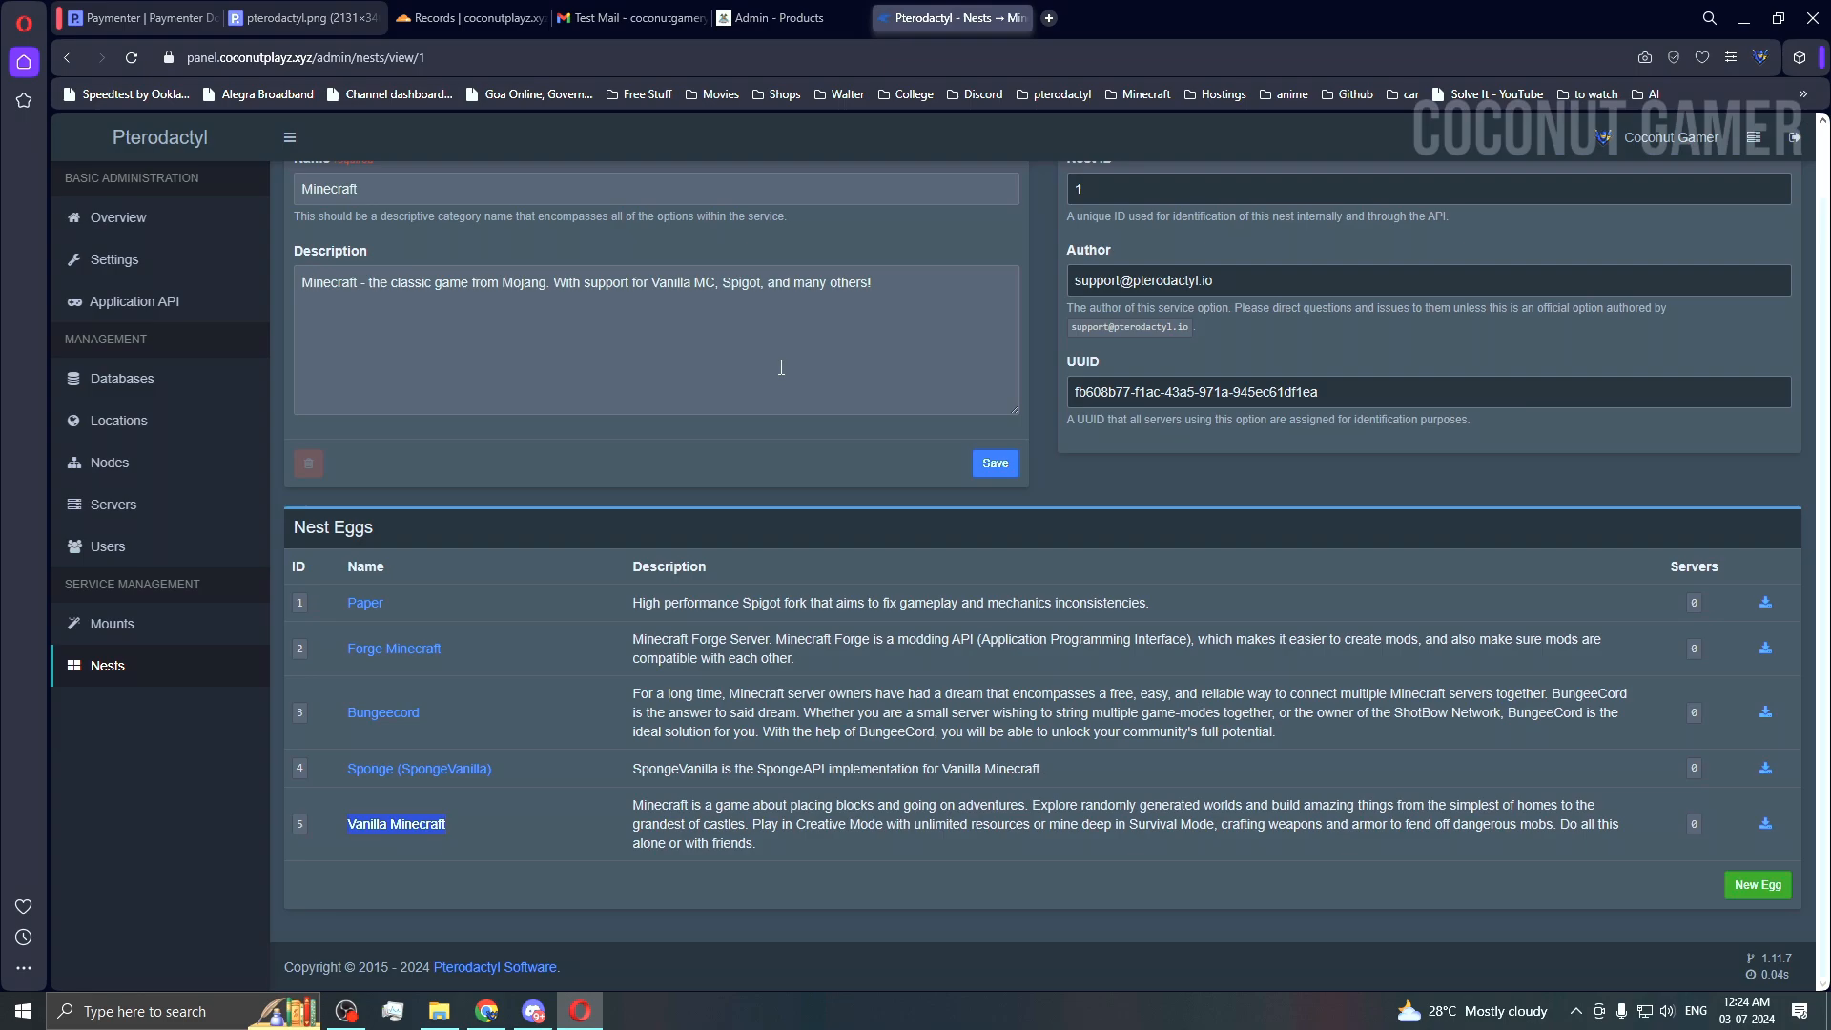
triple_click(682, 810)
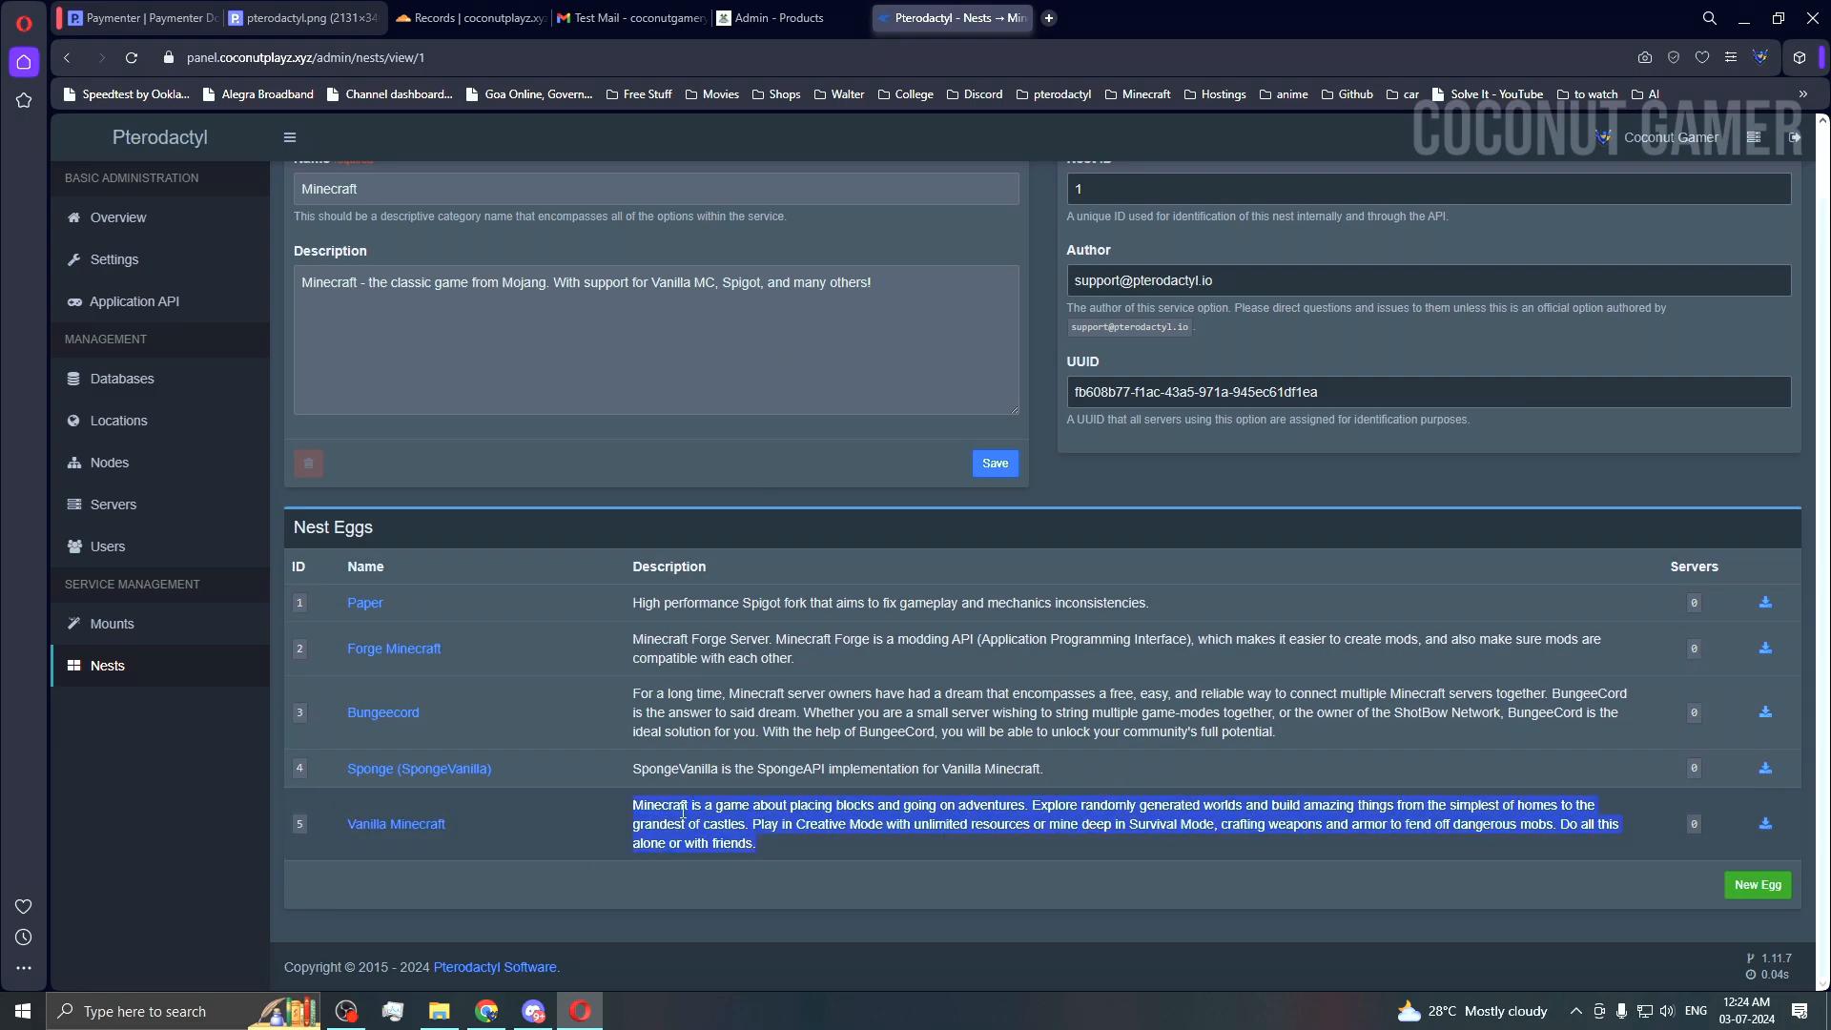
key("ctrl+c")
left_click(791, 17)
left_click(426, 539)
key("ctrl+v")
left_click(421, 647)
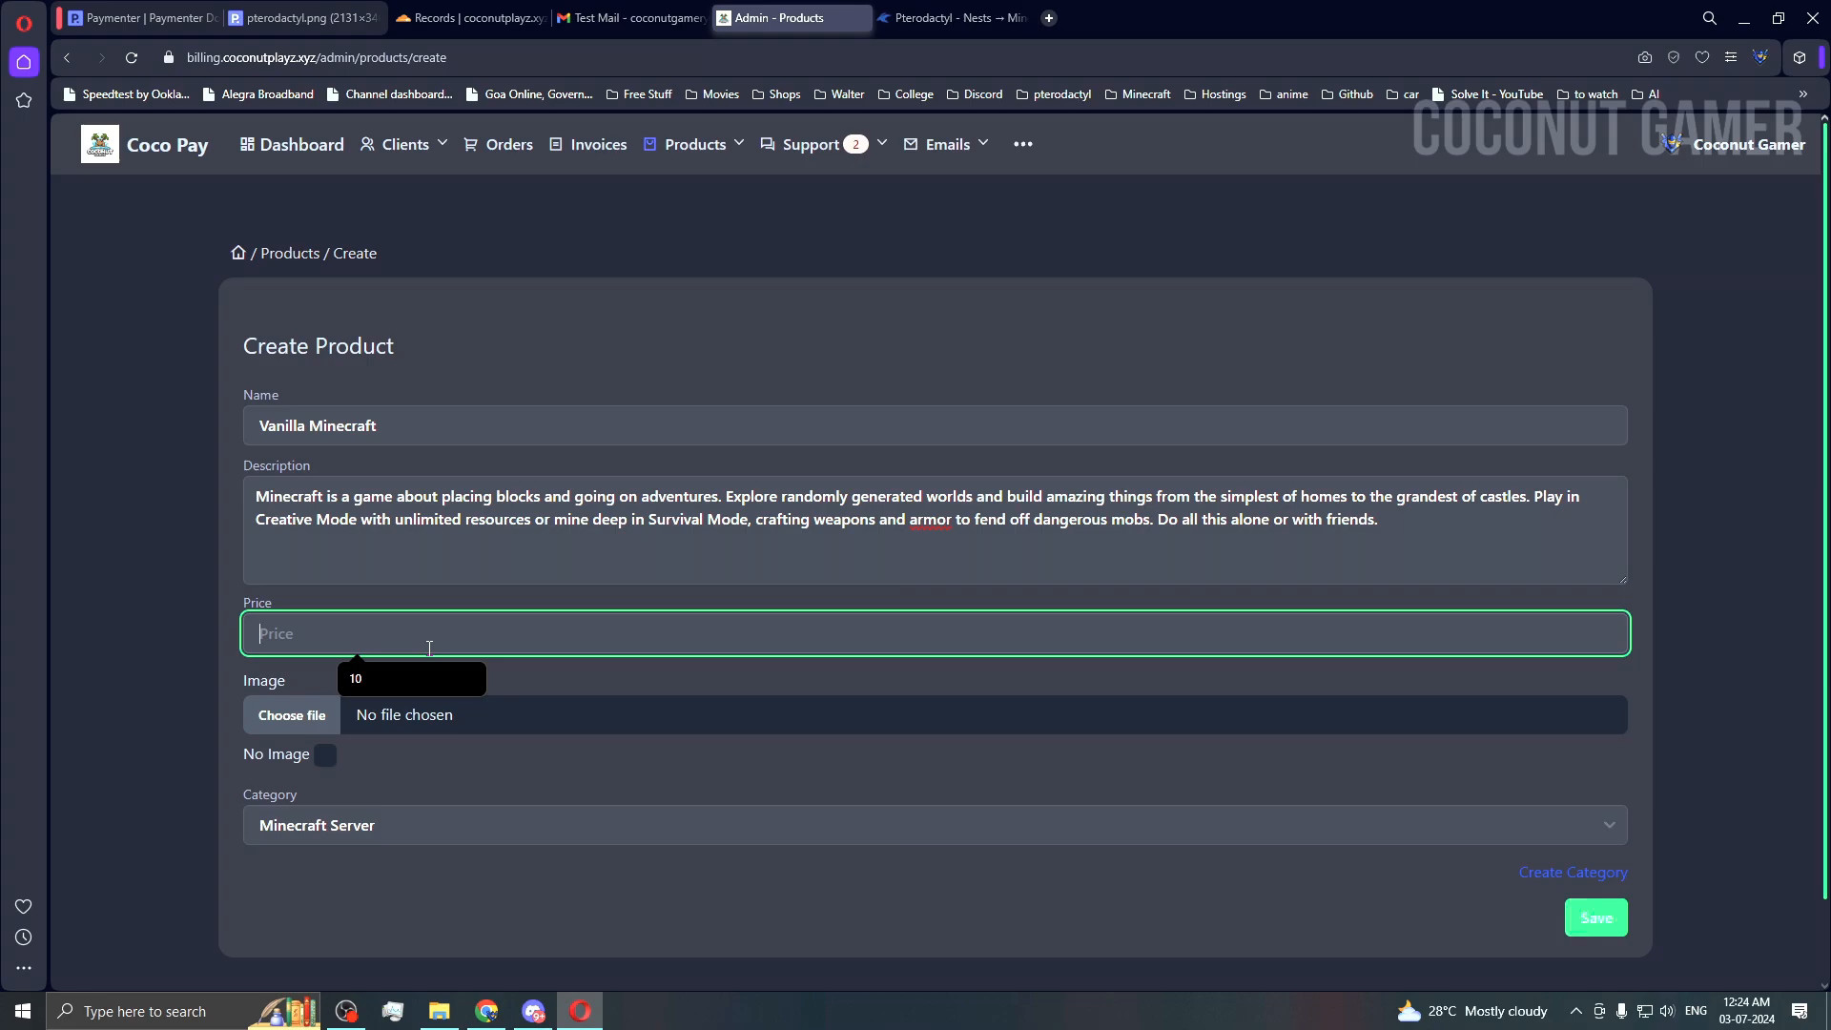
Step: Price Vanilla Minecraft at 1500 in the Minecraft Server category, tick No Image, and save it
type("1500")
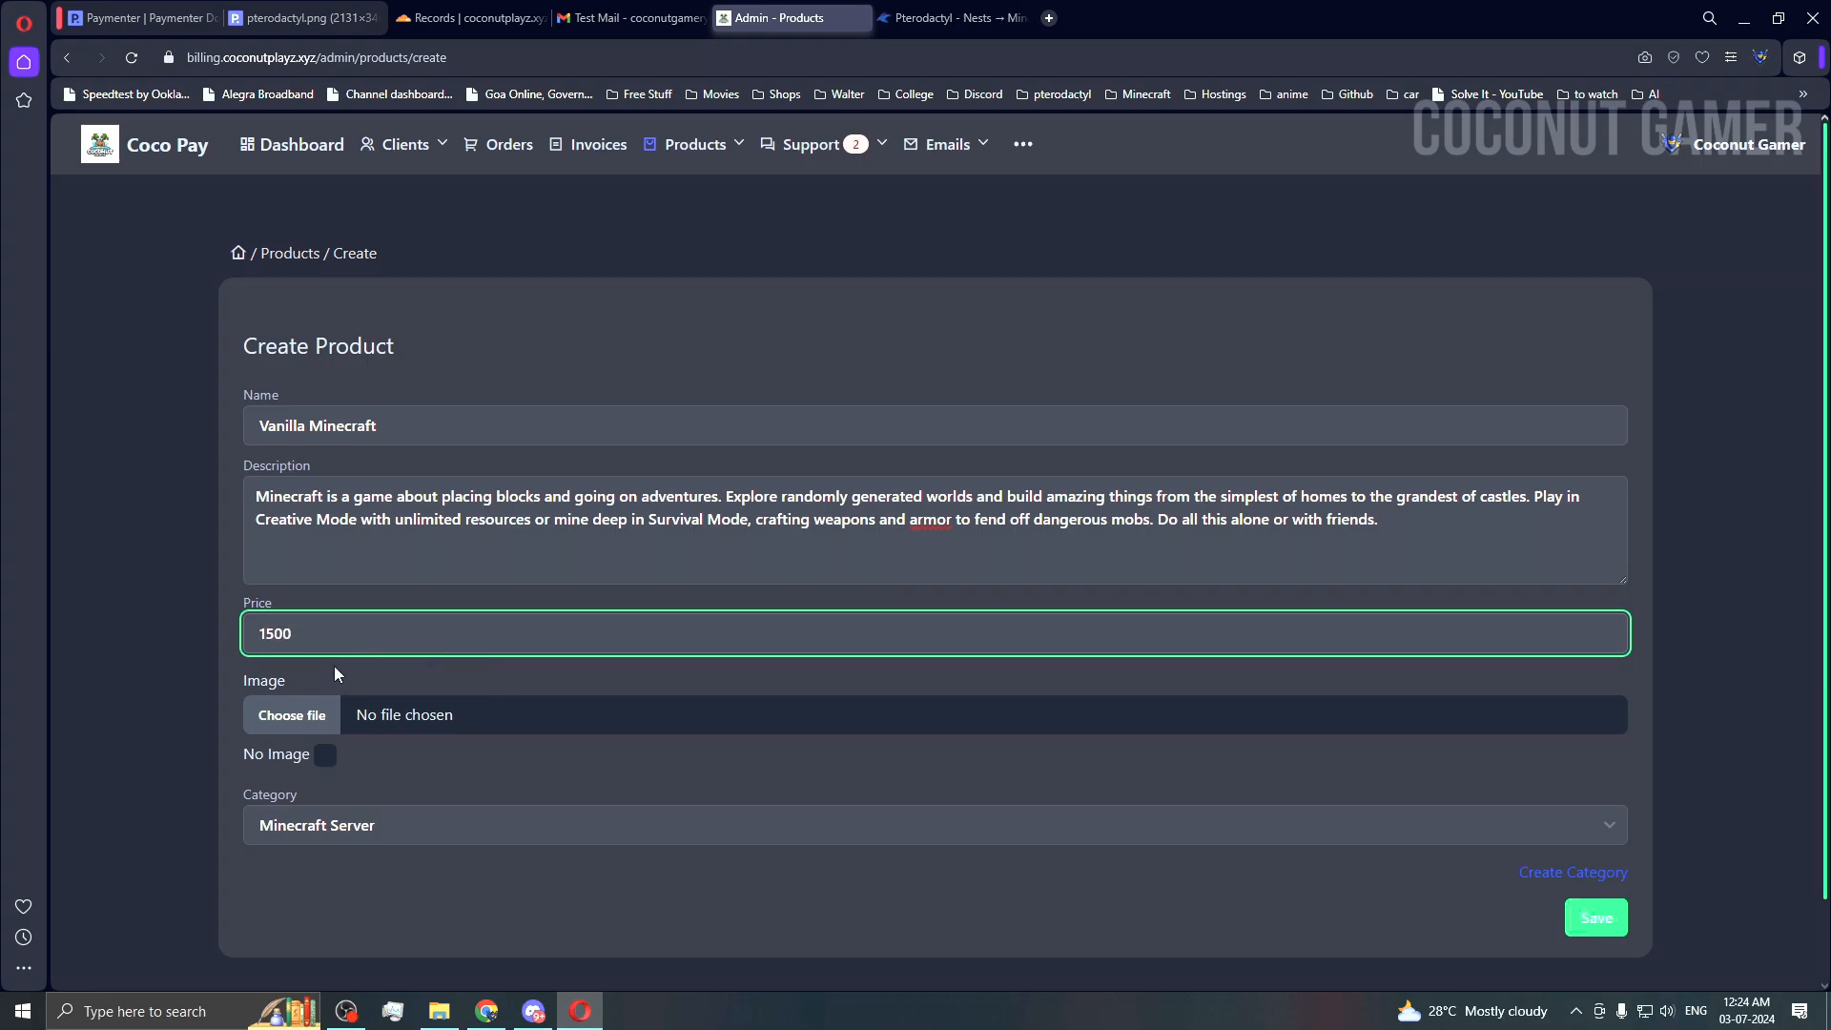
left_click(311, 723)
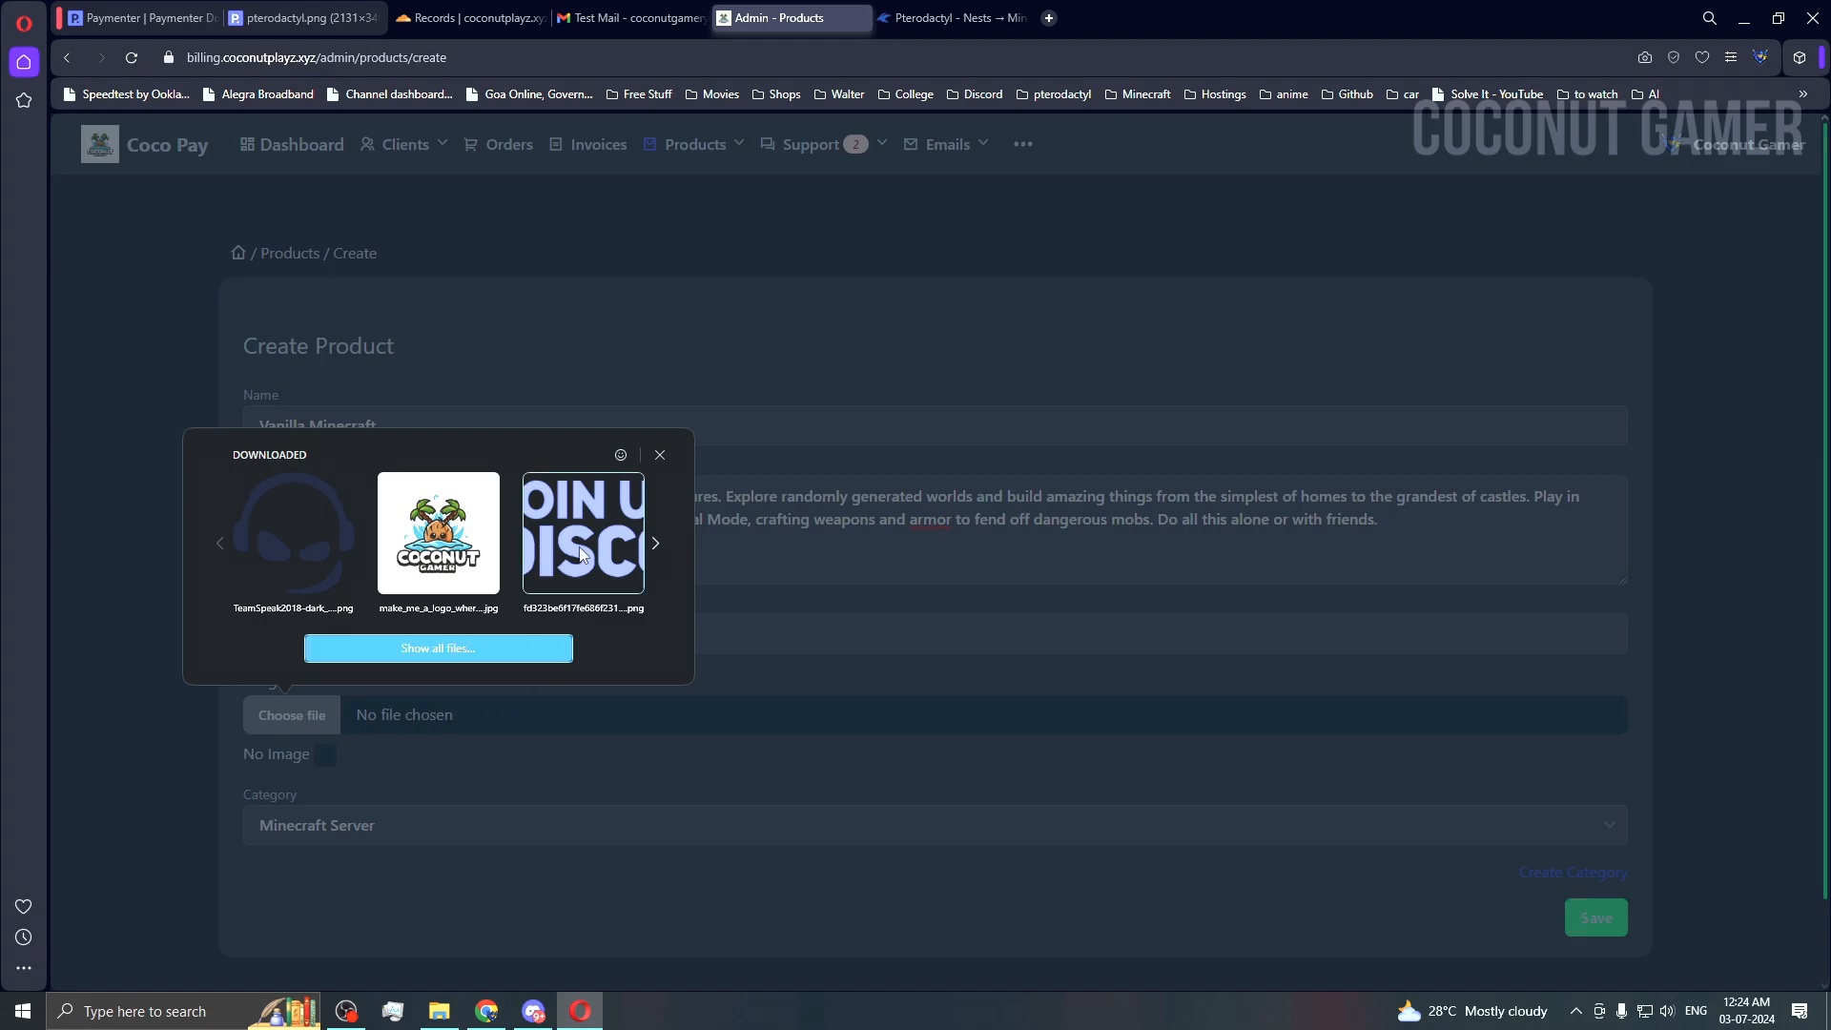
left_click(661, 454)
left_click(685, 463)
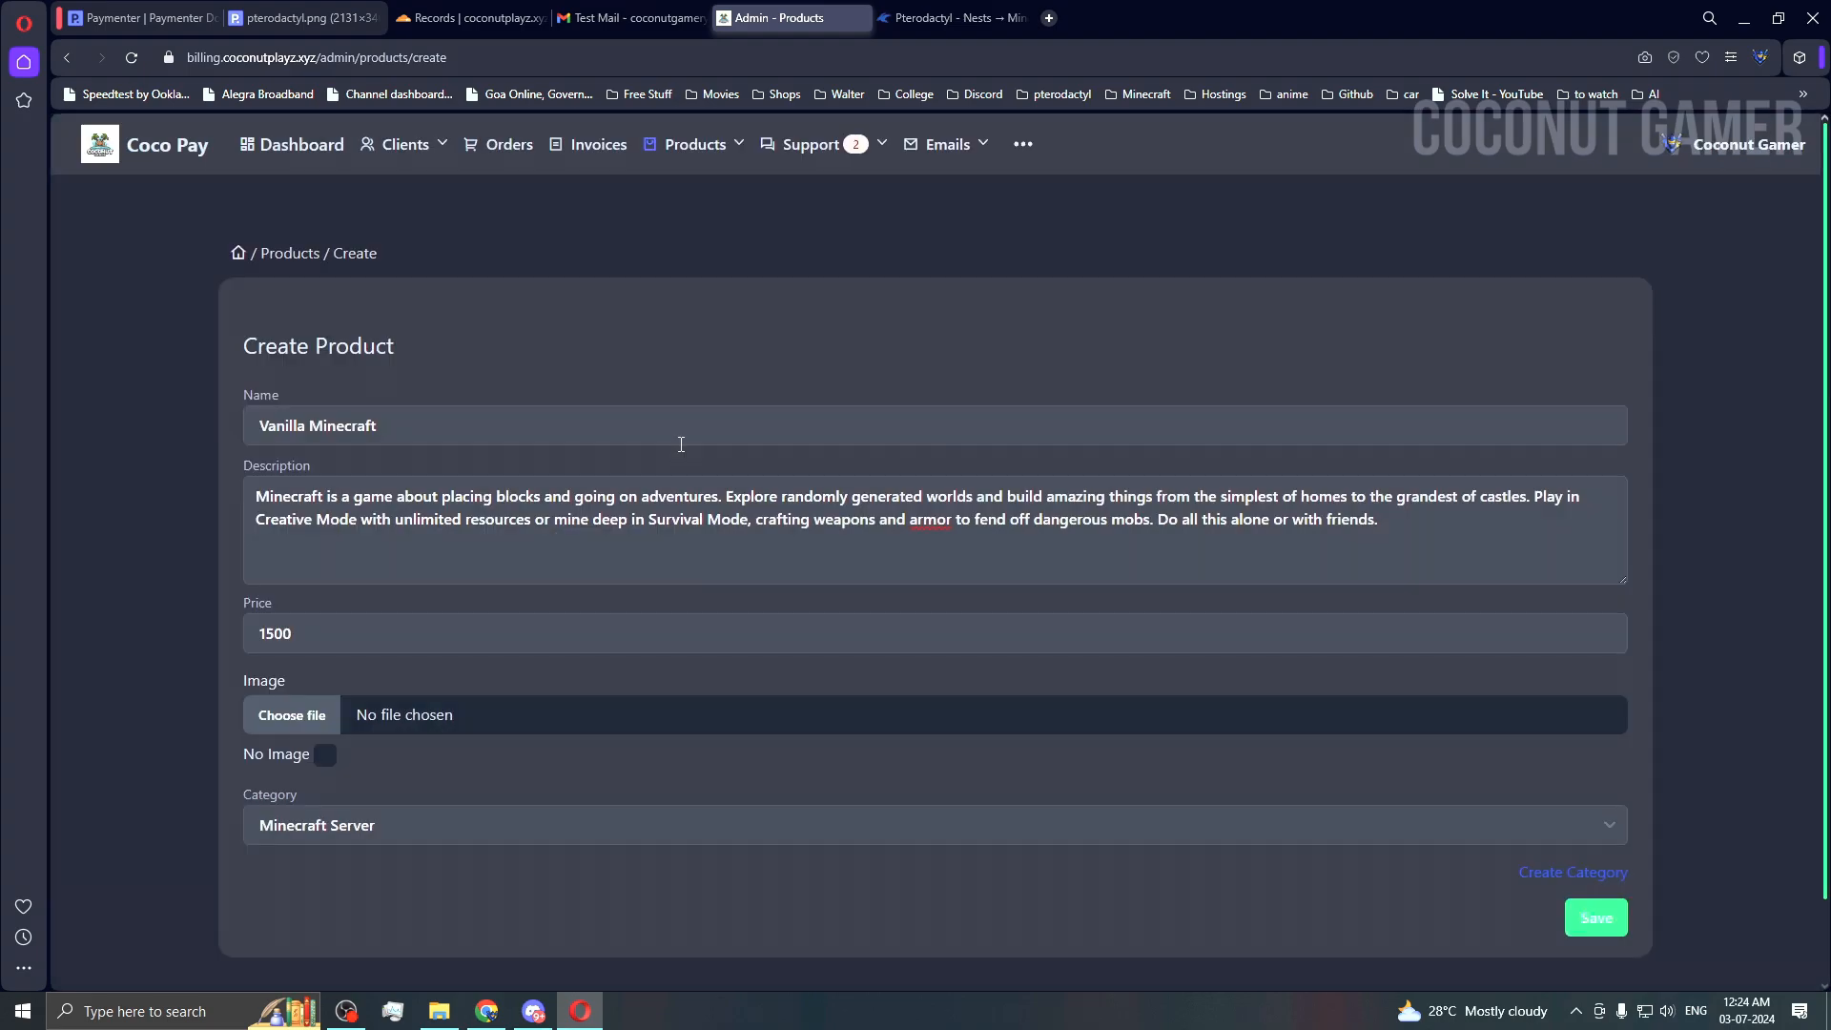
left_click(348, 826)
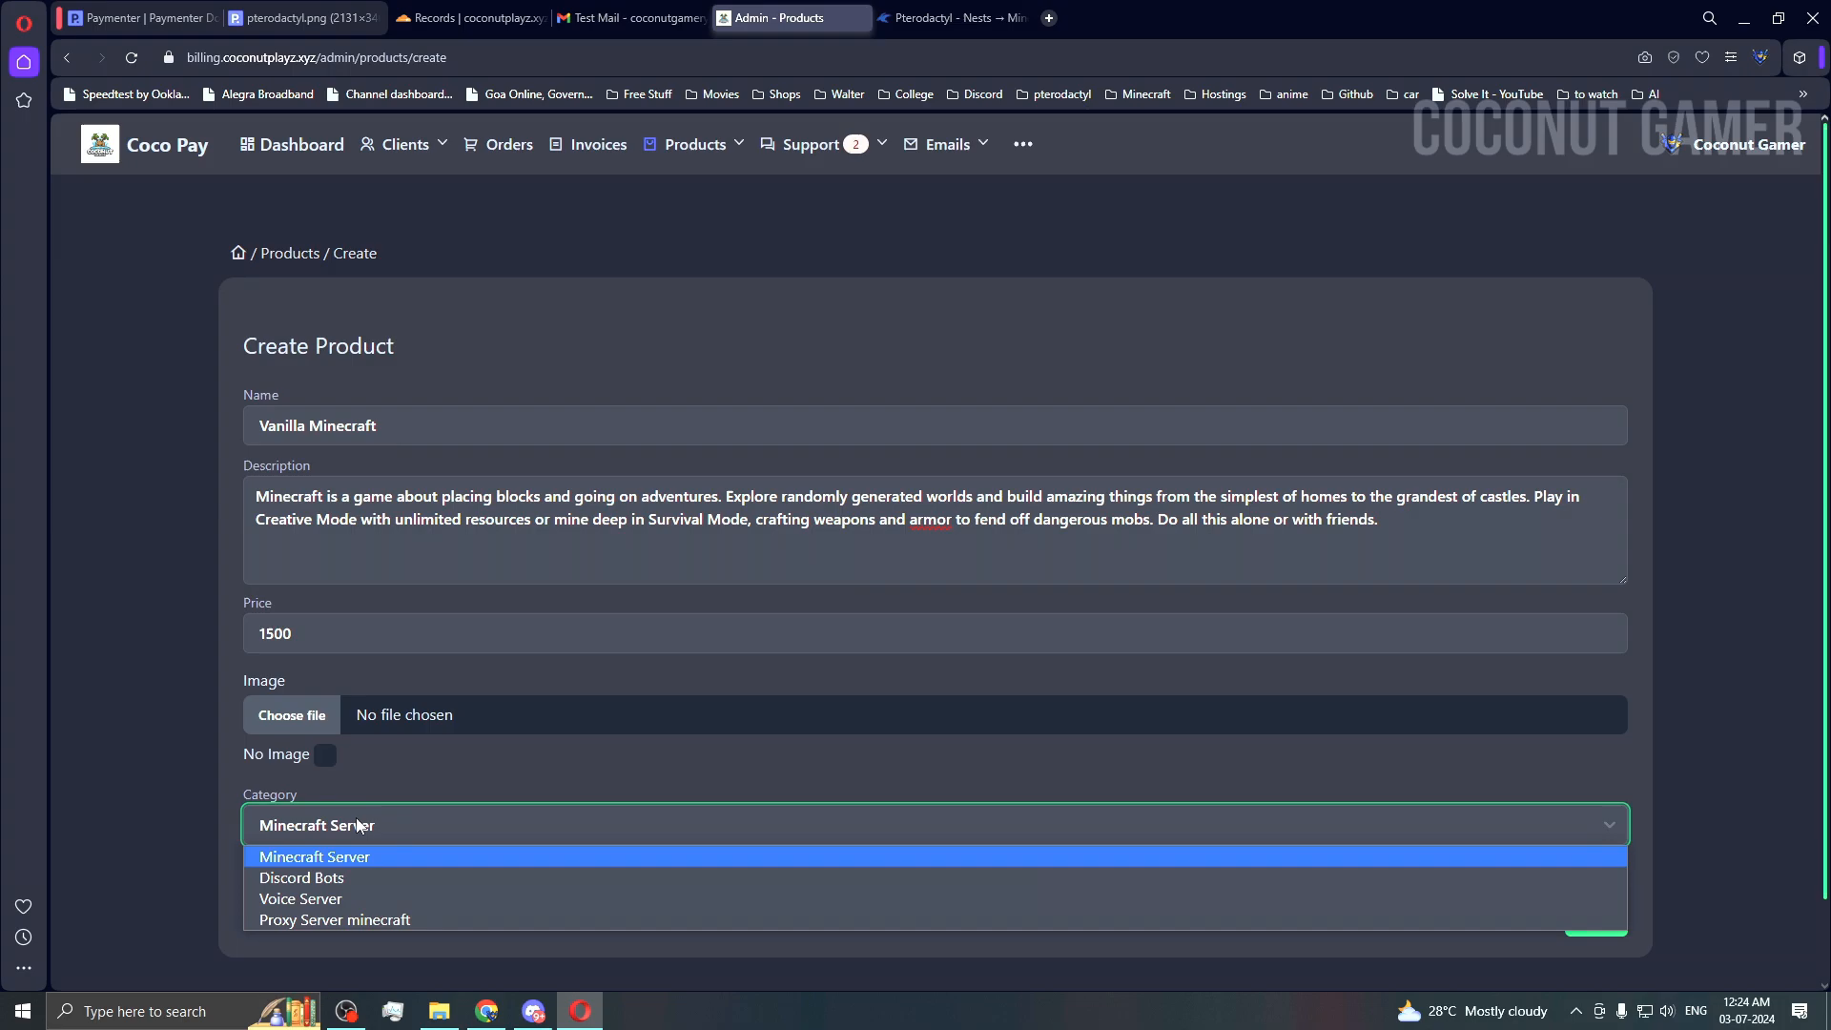
left_click(325, 857)
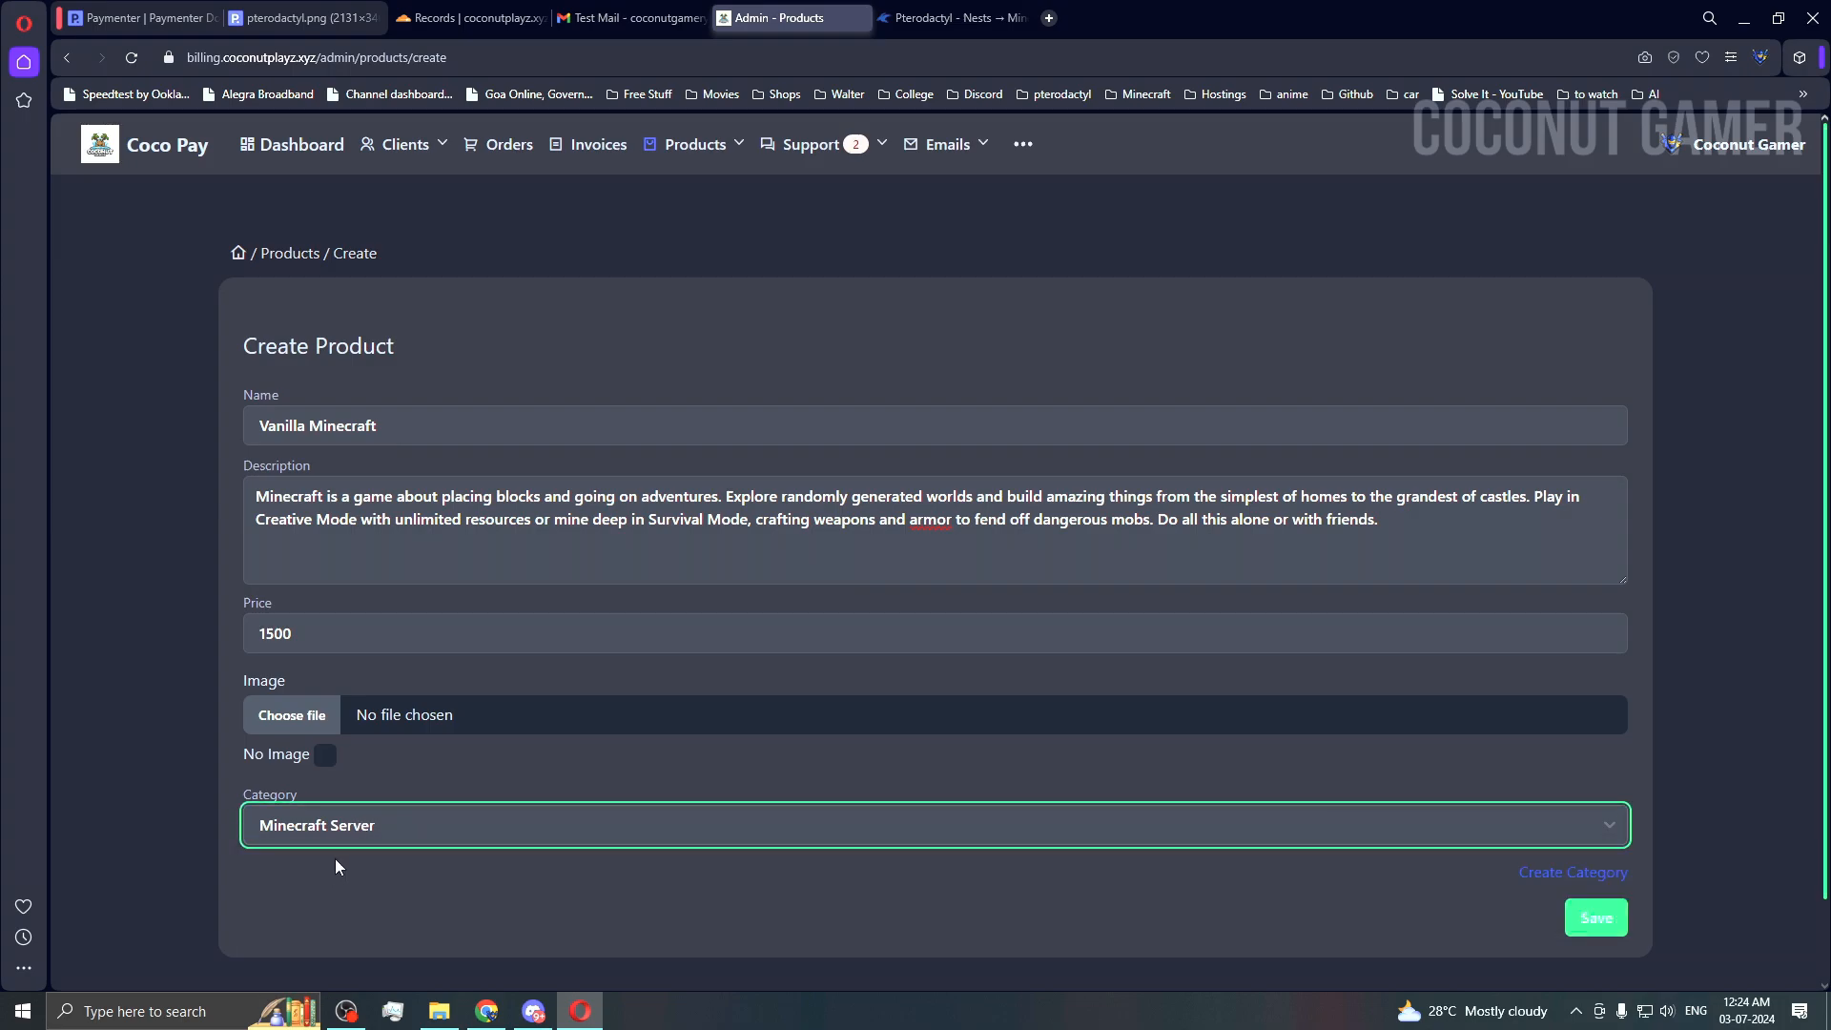
left_click(325, 754)
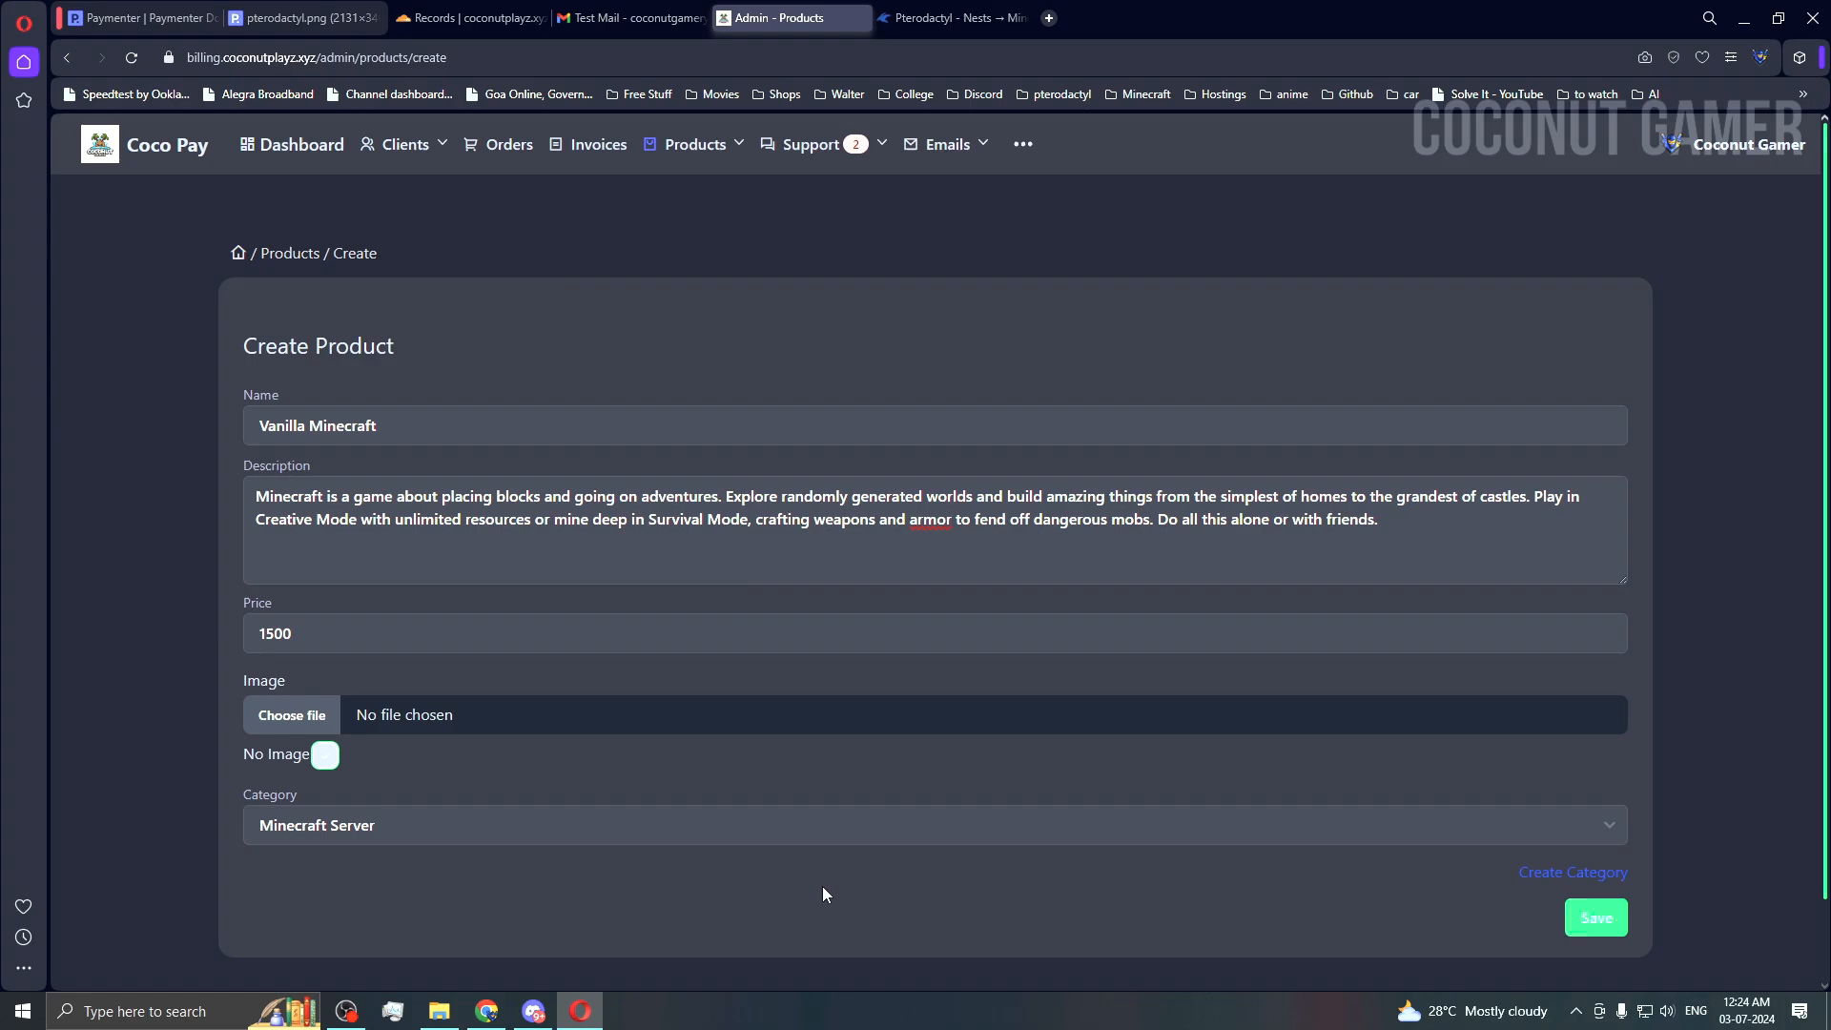
left_click(1595, 917)
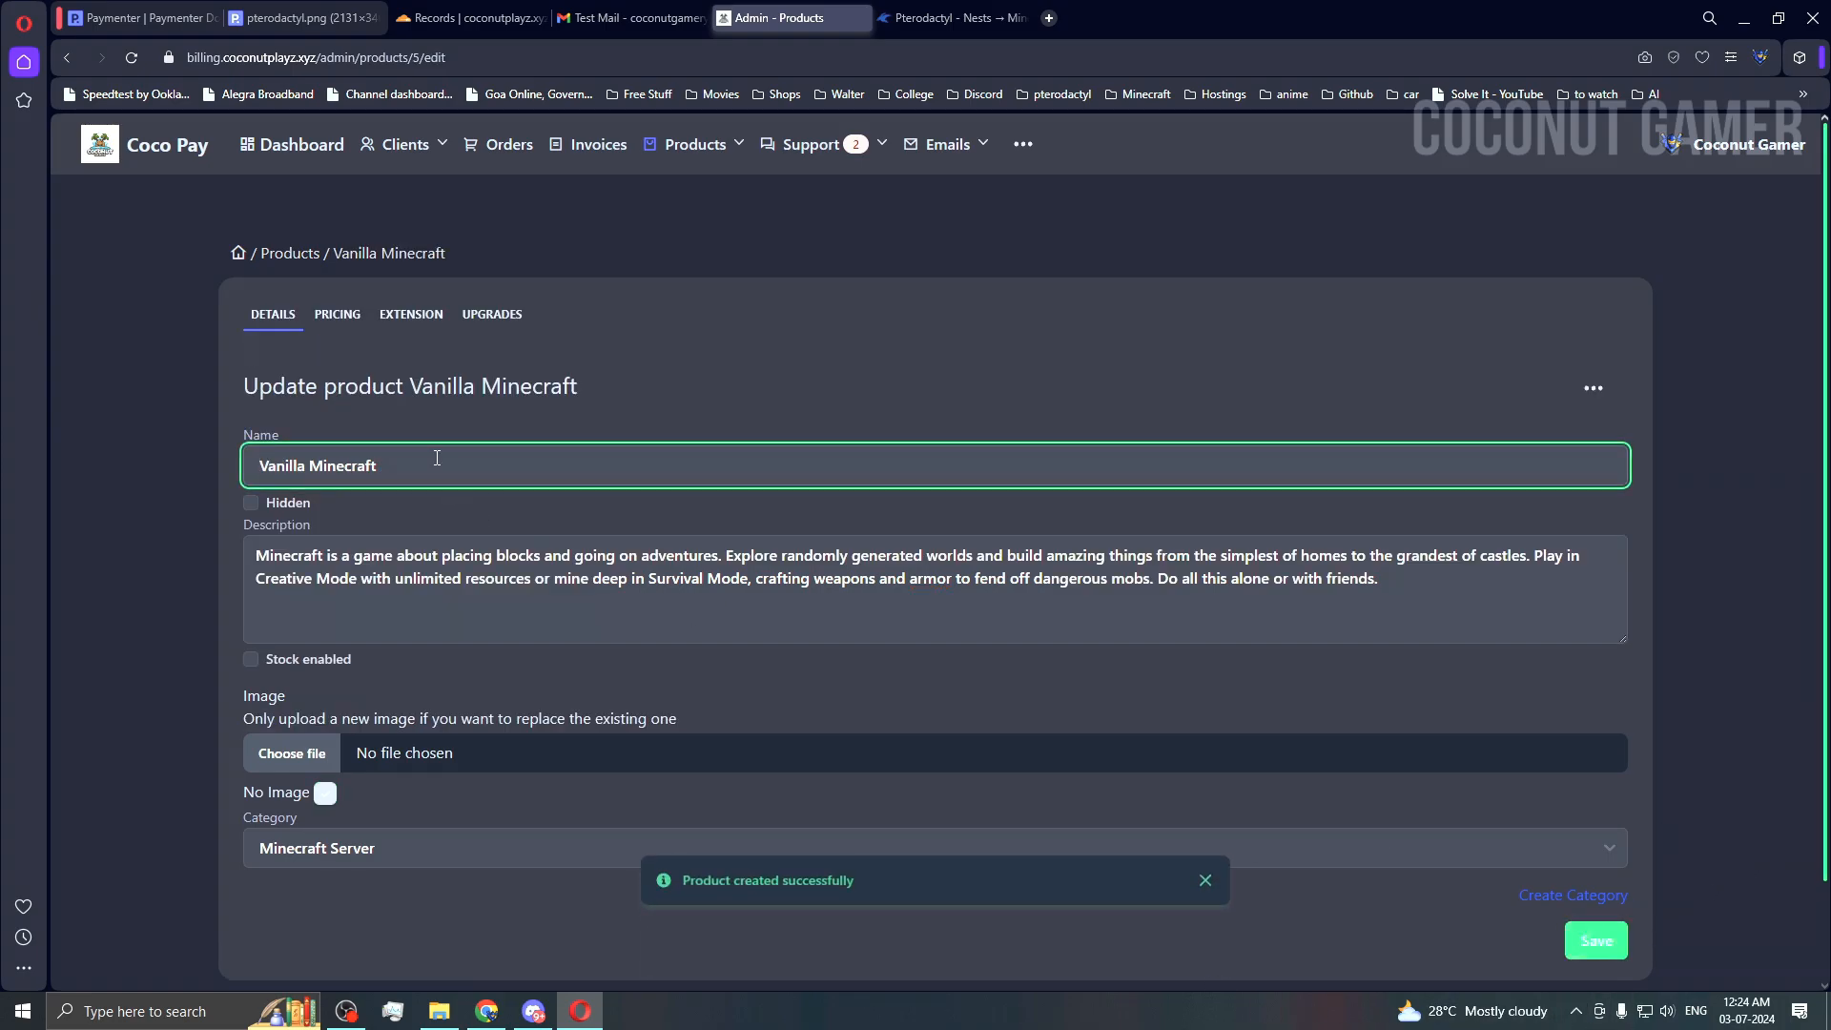
Step: On the Pricing tab, set the quarterly price to 1680 and the quarterly setup fee to 5
left_click(329, 317)
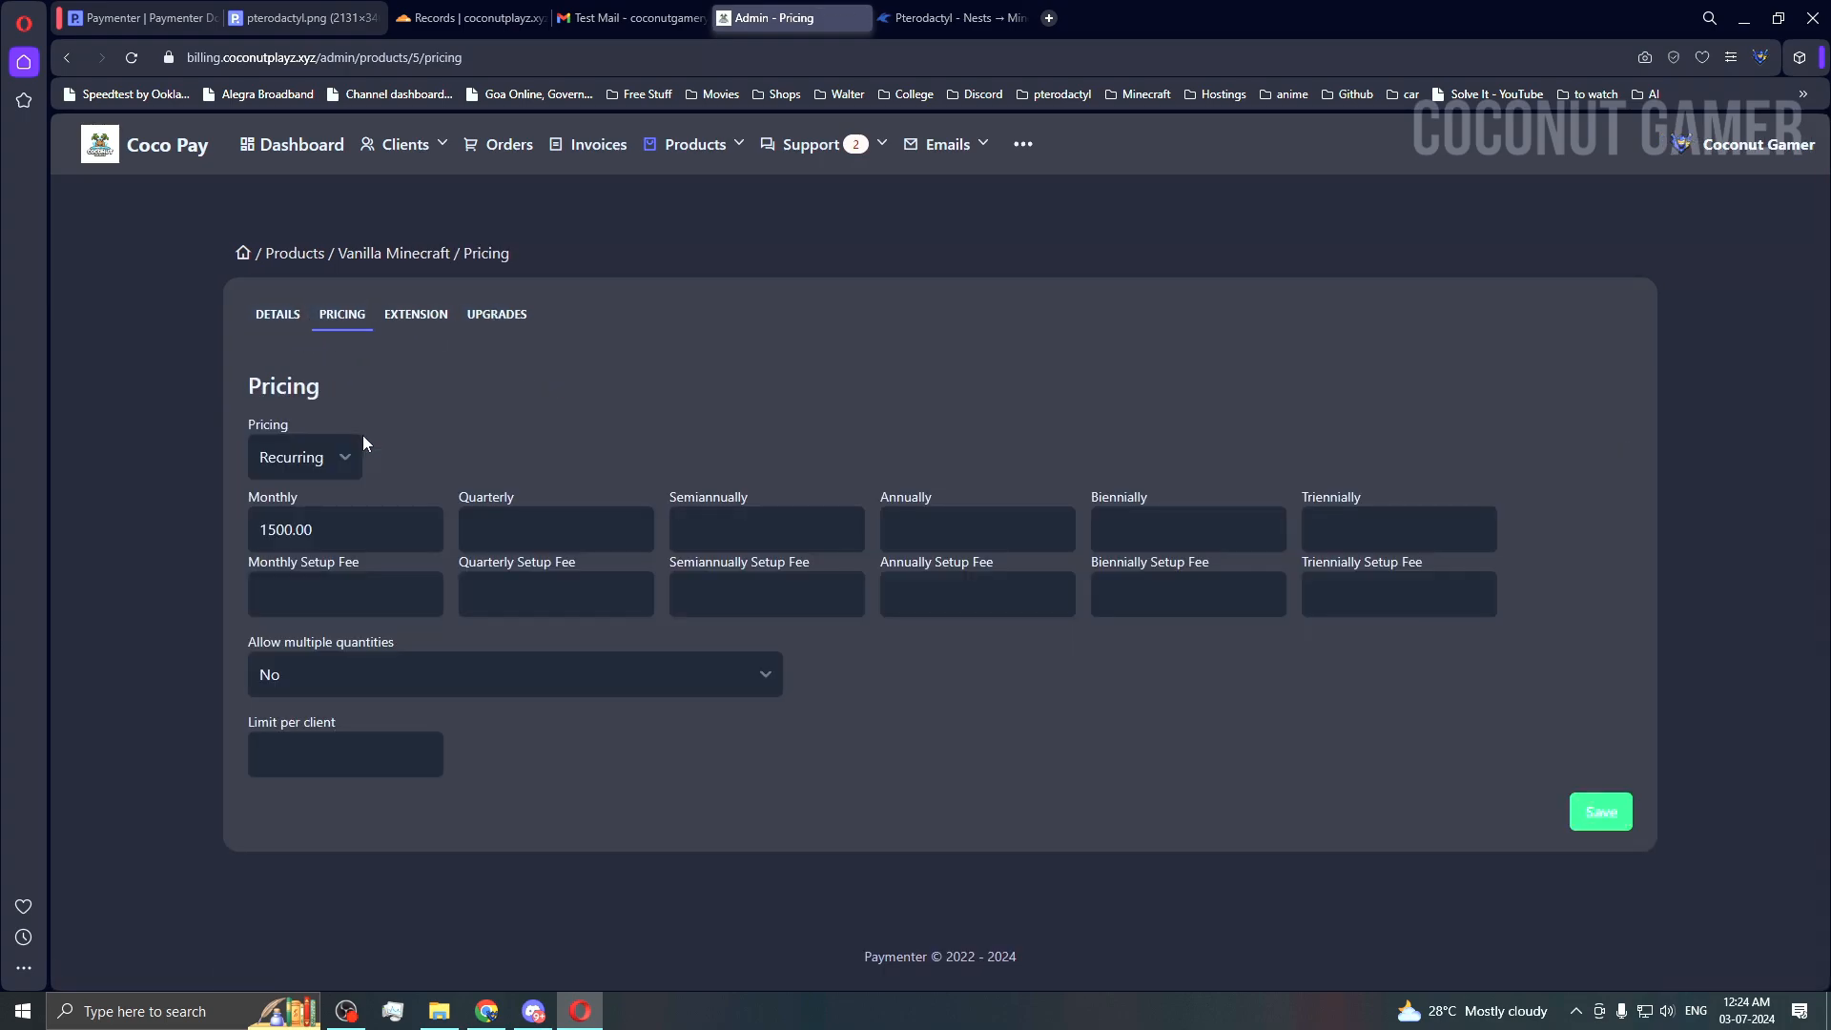
left_click(522, 543)
left_click(524, 610)
left_click(524, 601)
type("5")
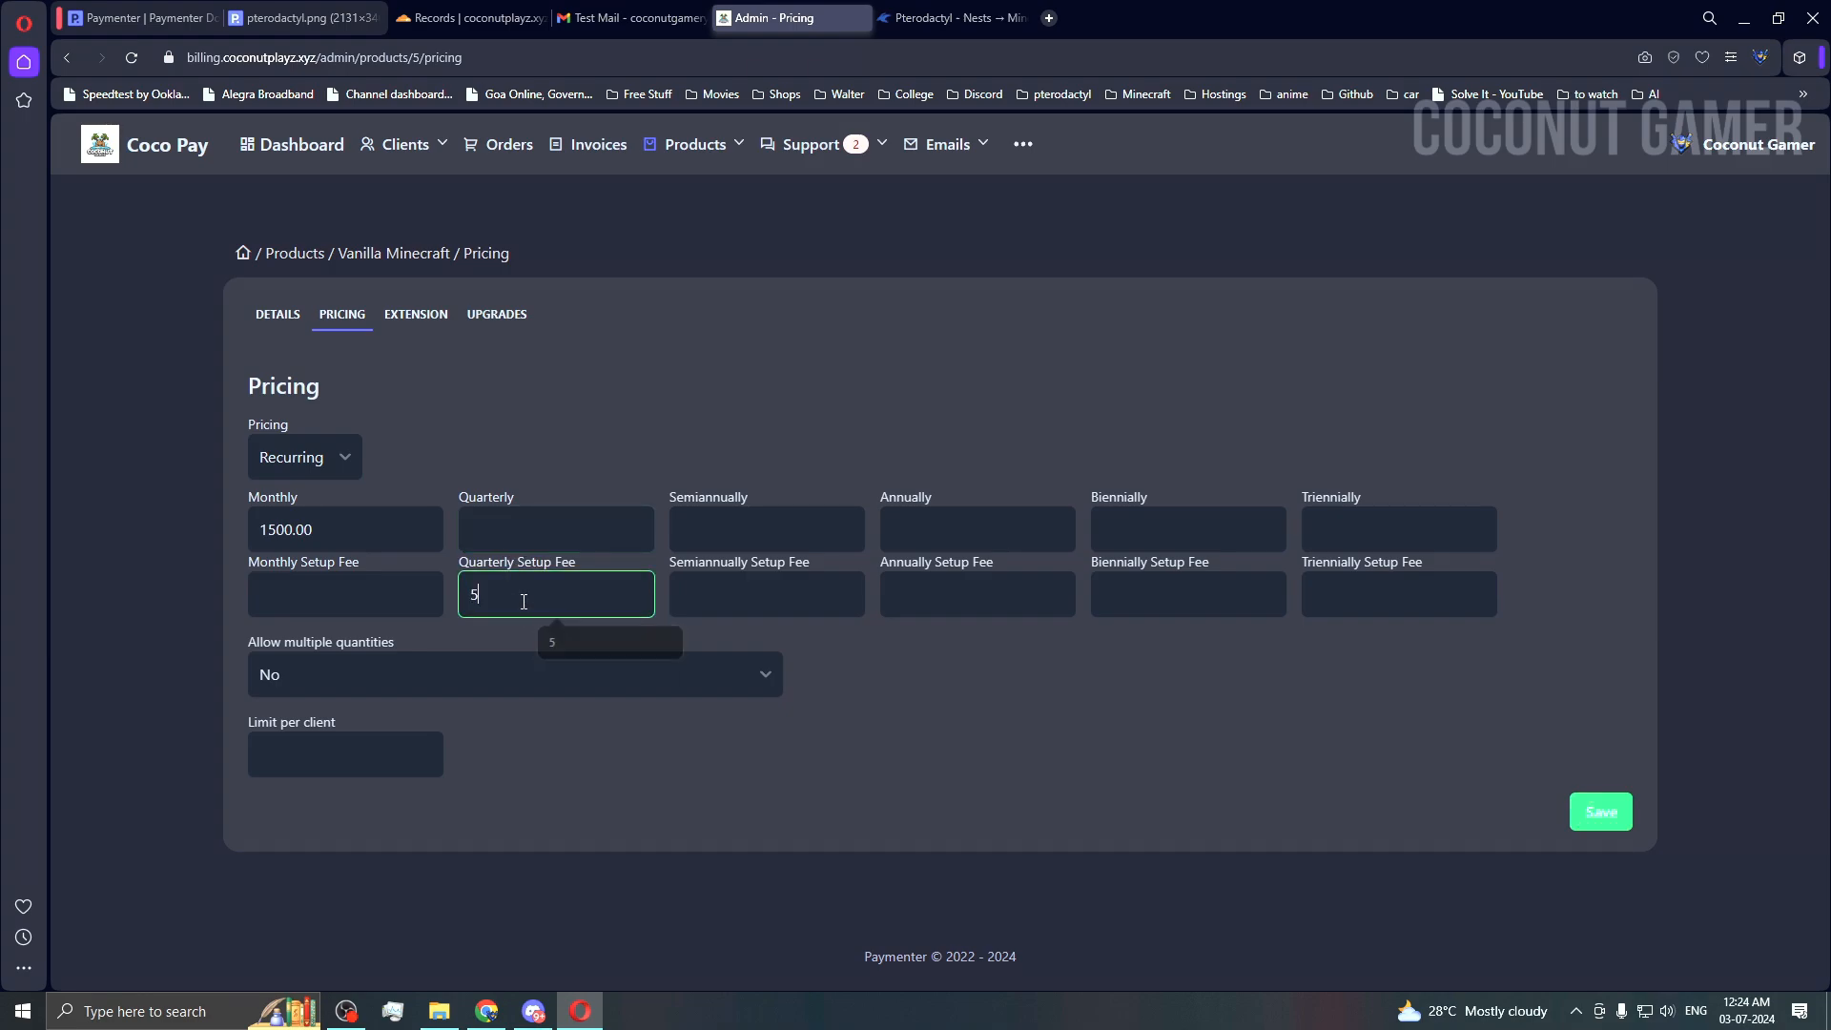
left_click(542, 531)
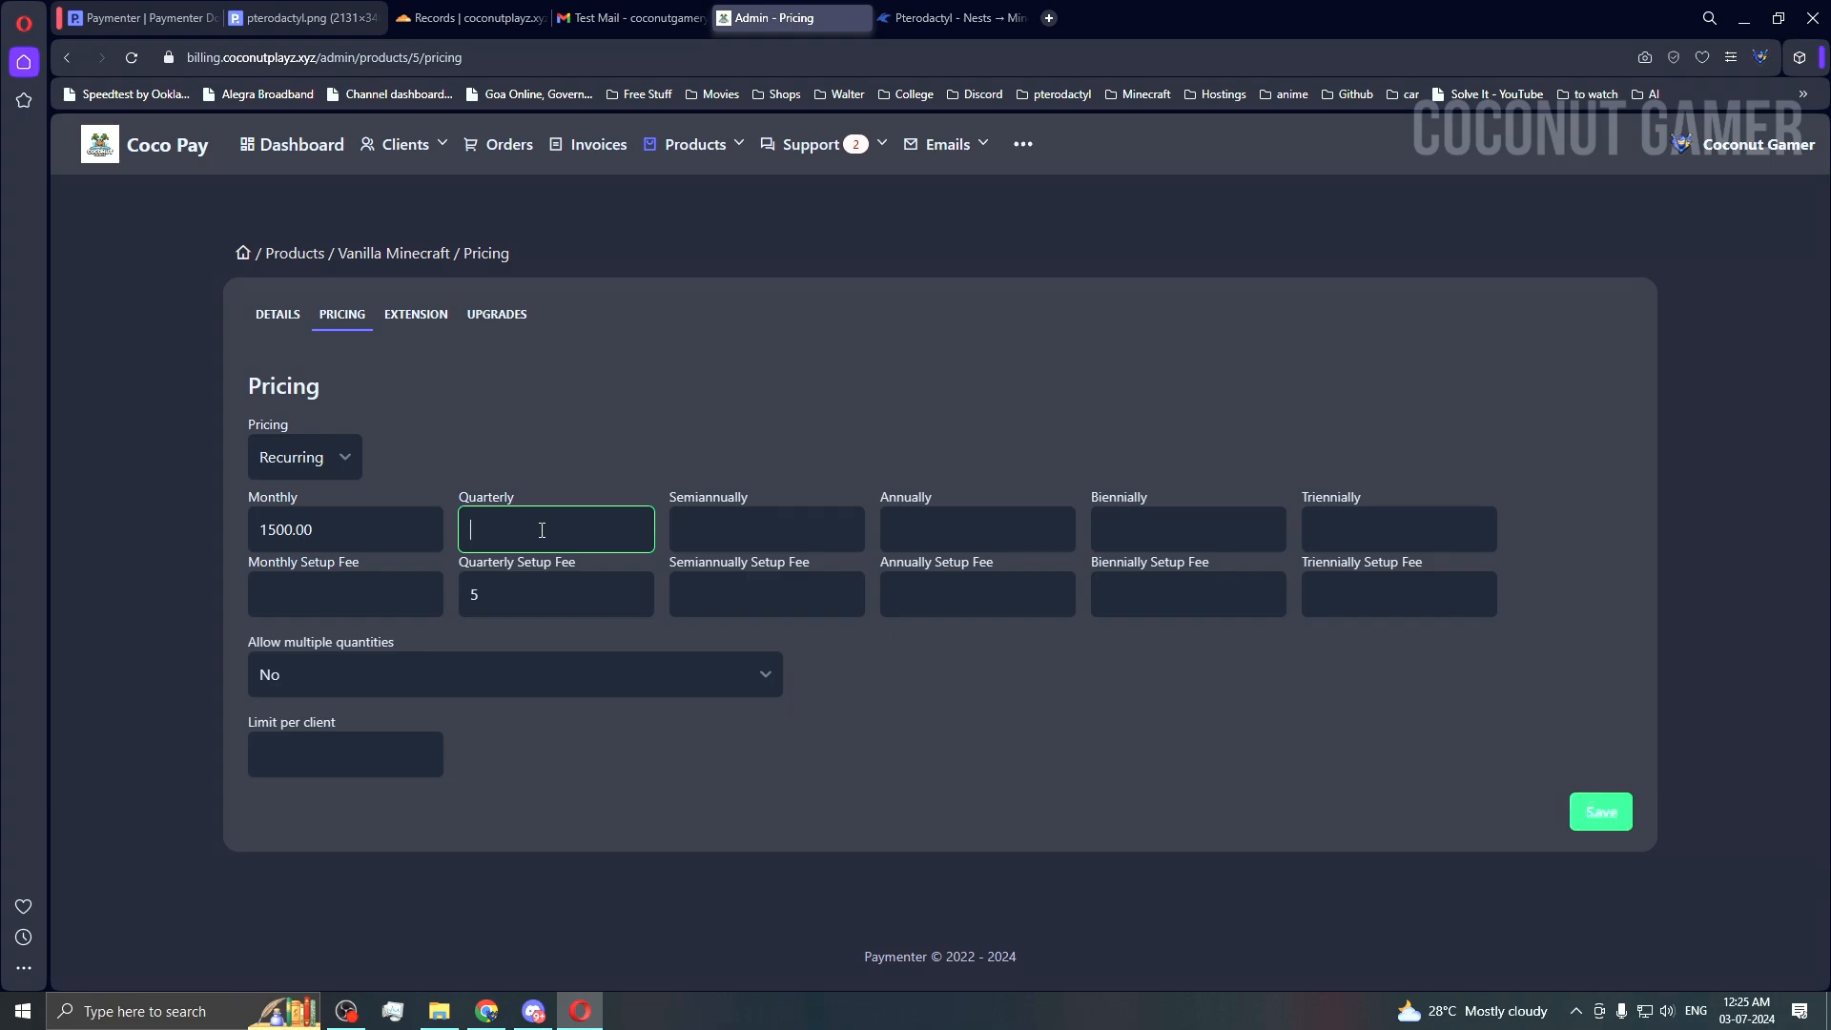
type("1680")
Step: Set the semiannual price to 1568 and the per-client limit to 5, then save
left_click(688, 532)
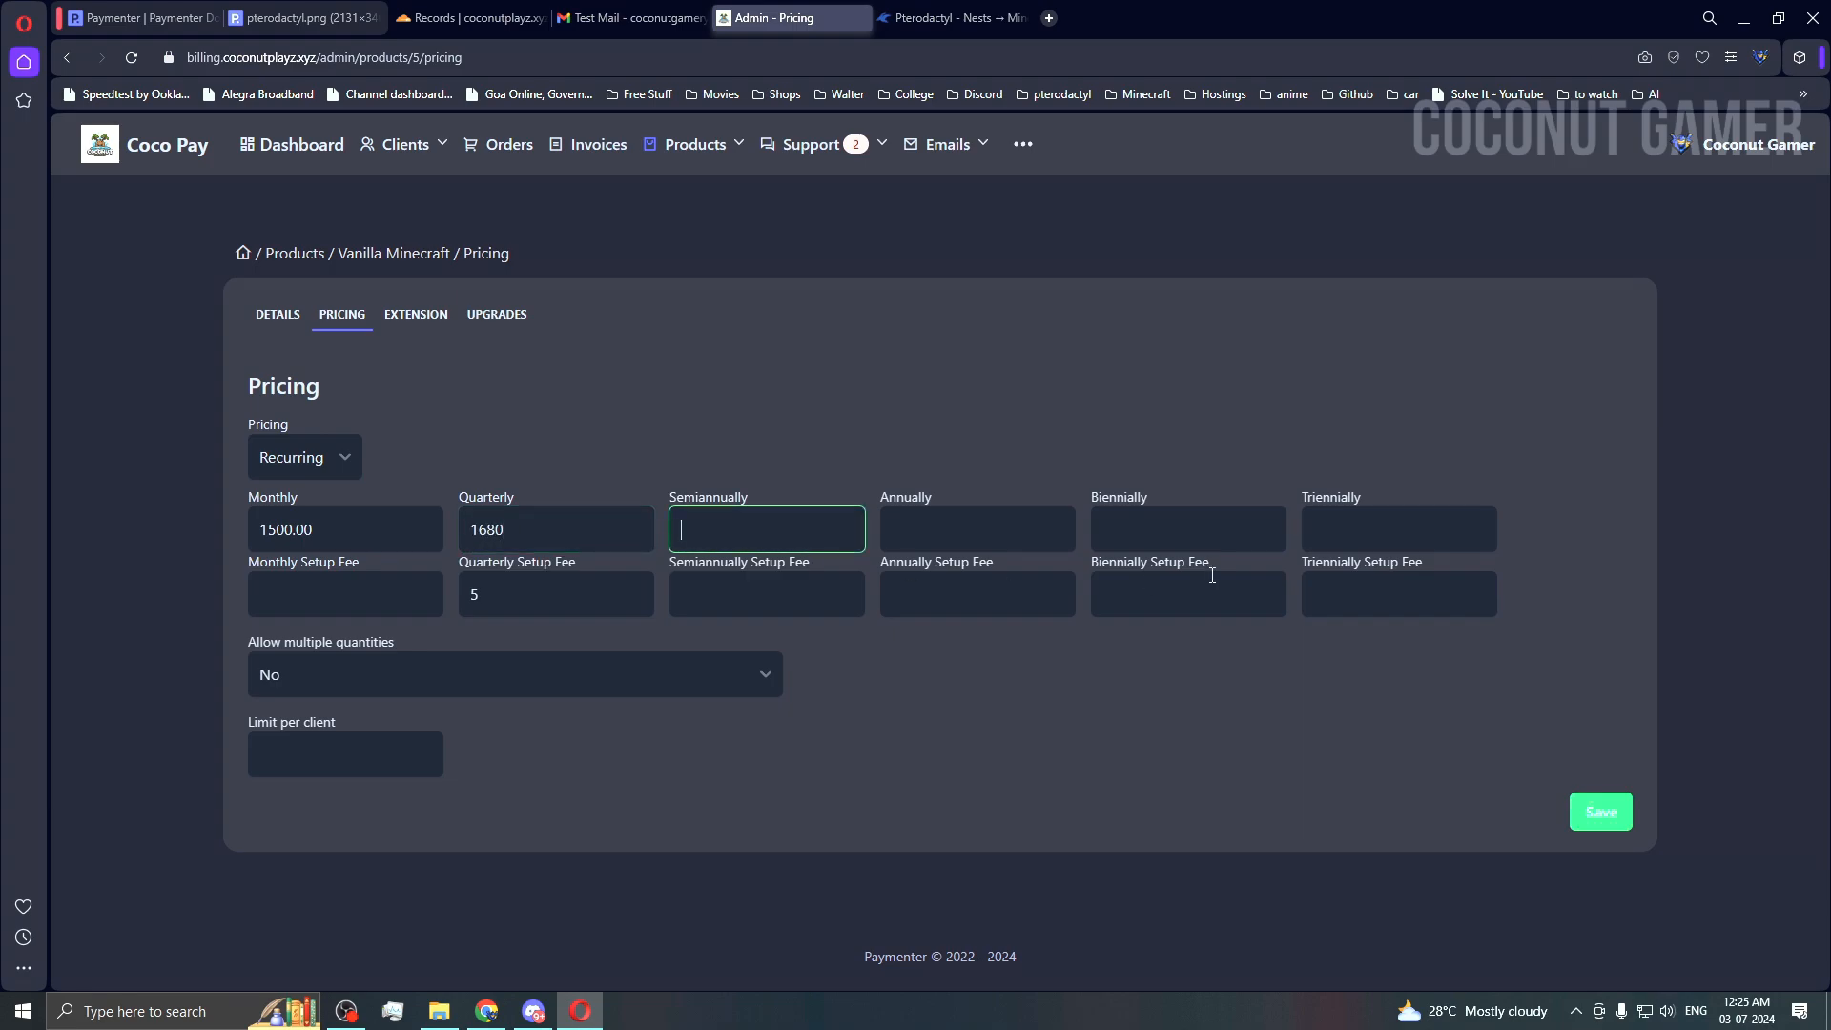
left_click(959, 541)
left_click(737, 544)
type("1568")
left_click(926, 548)
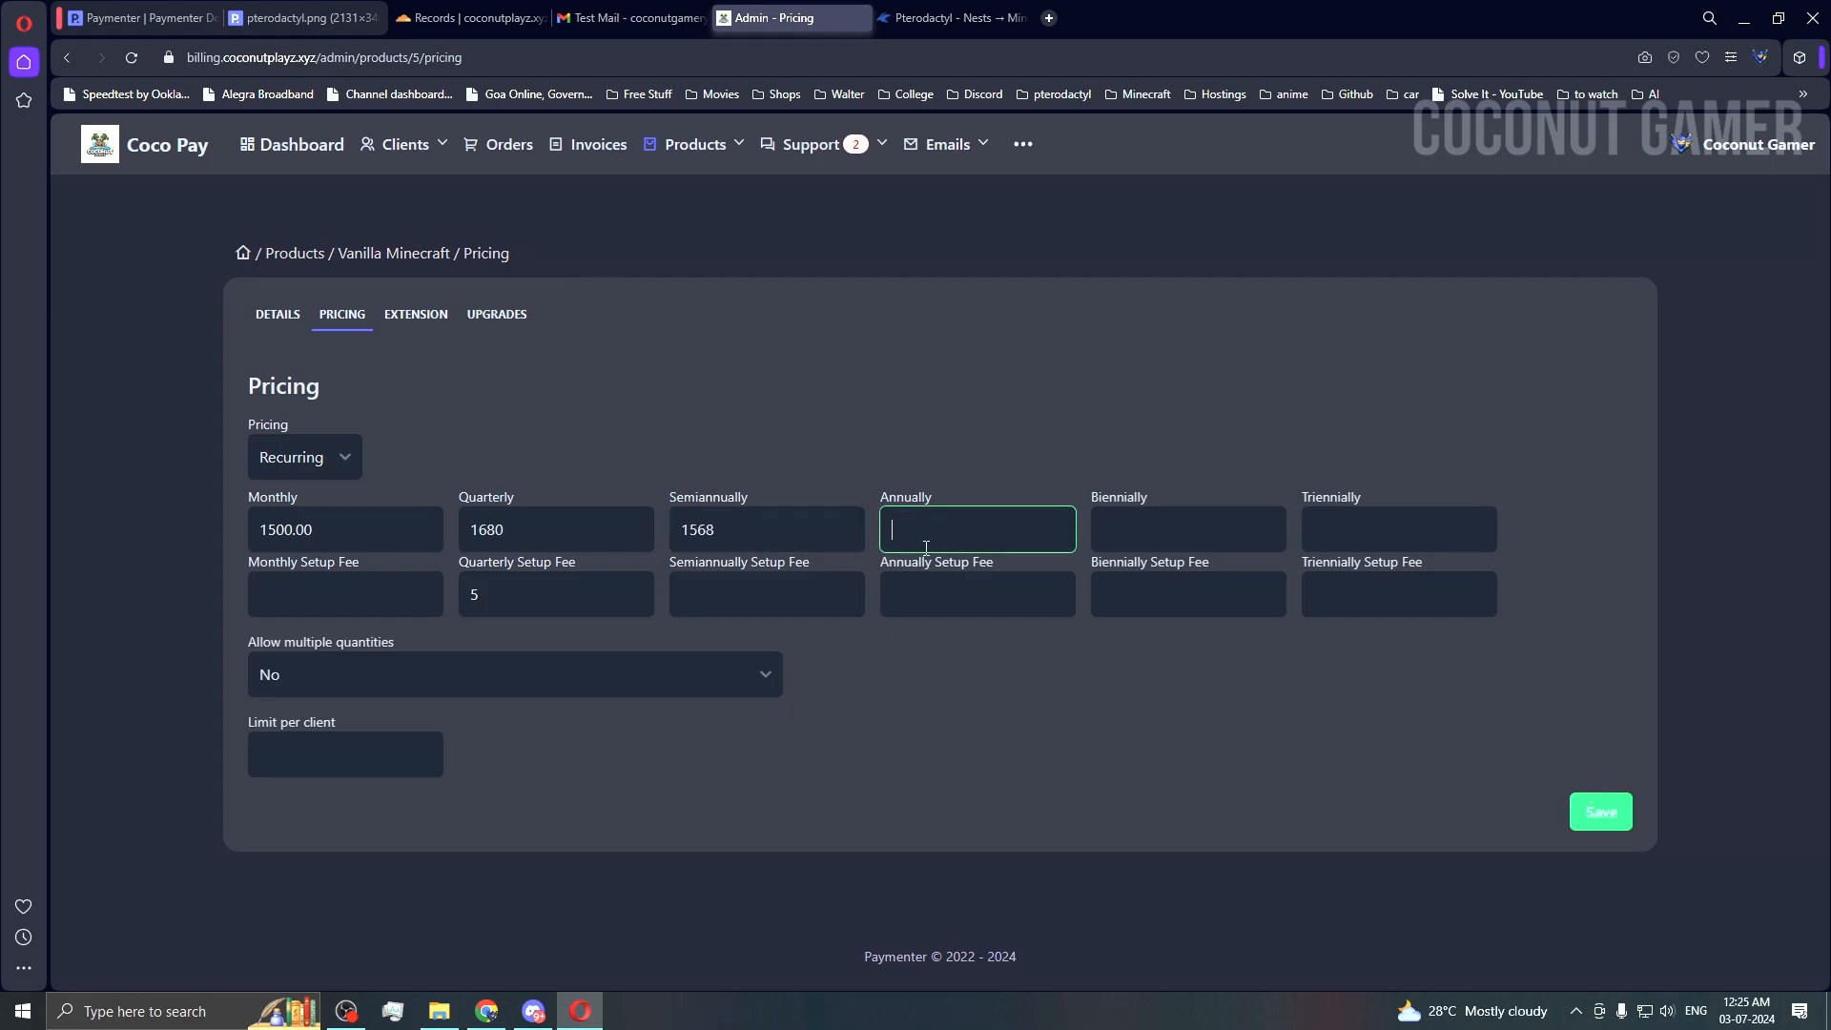
left_click(1169, 745)
left_click(336, 747)
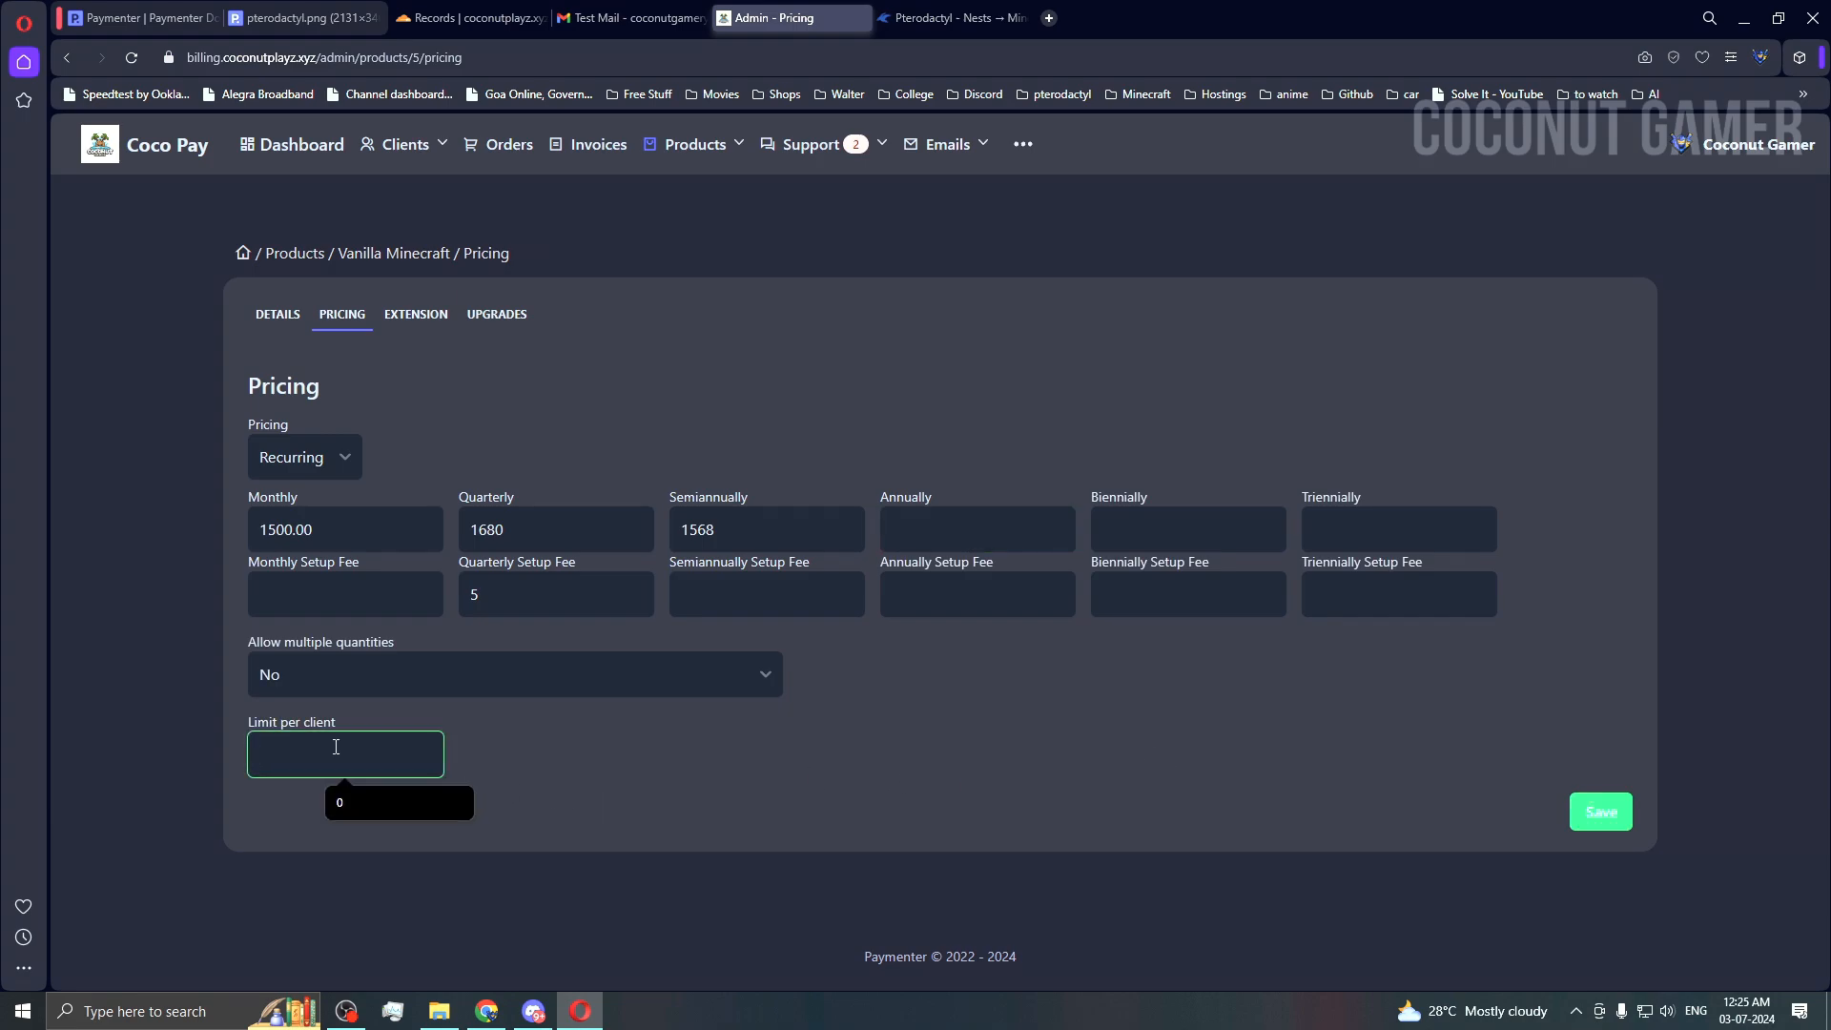
type("5")
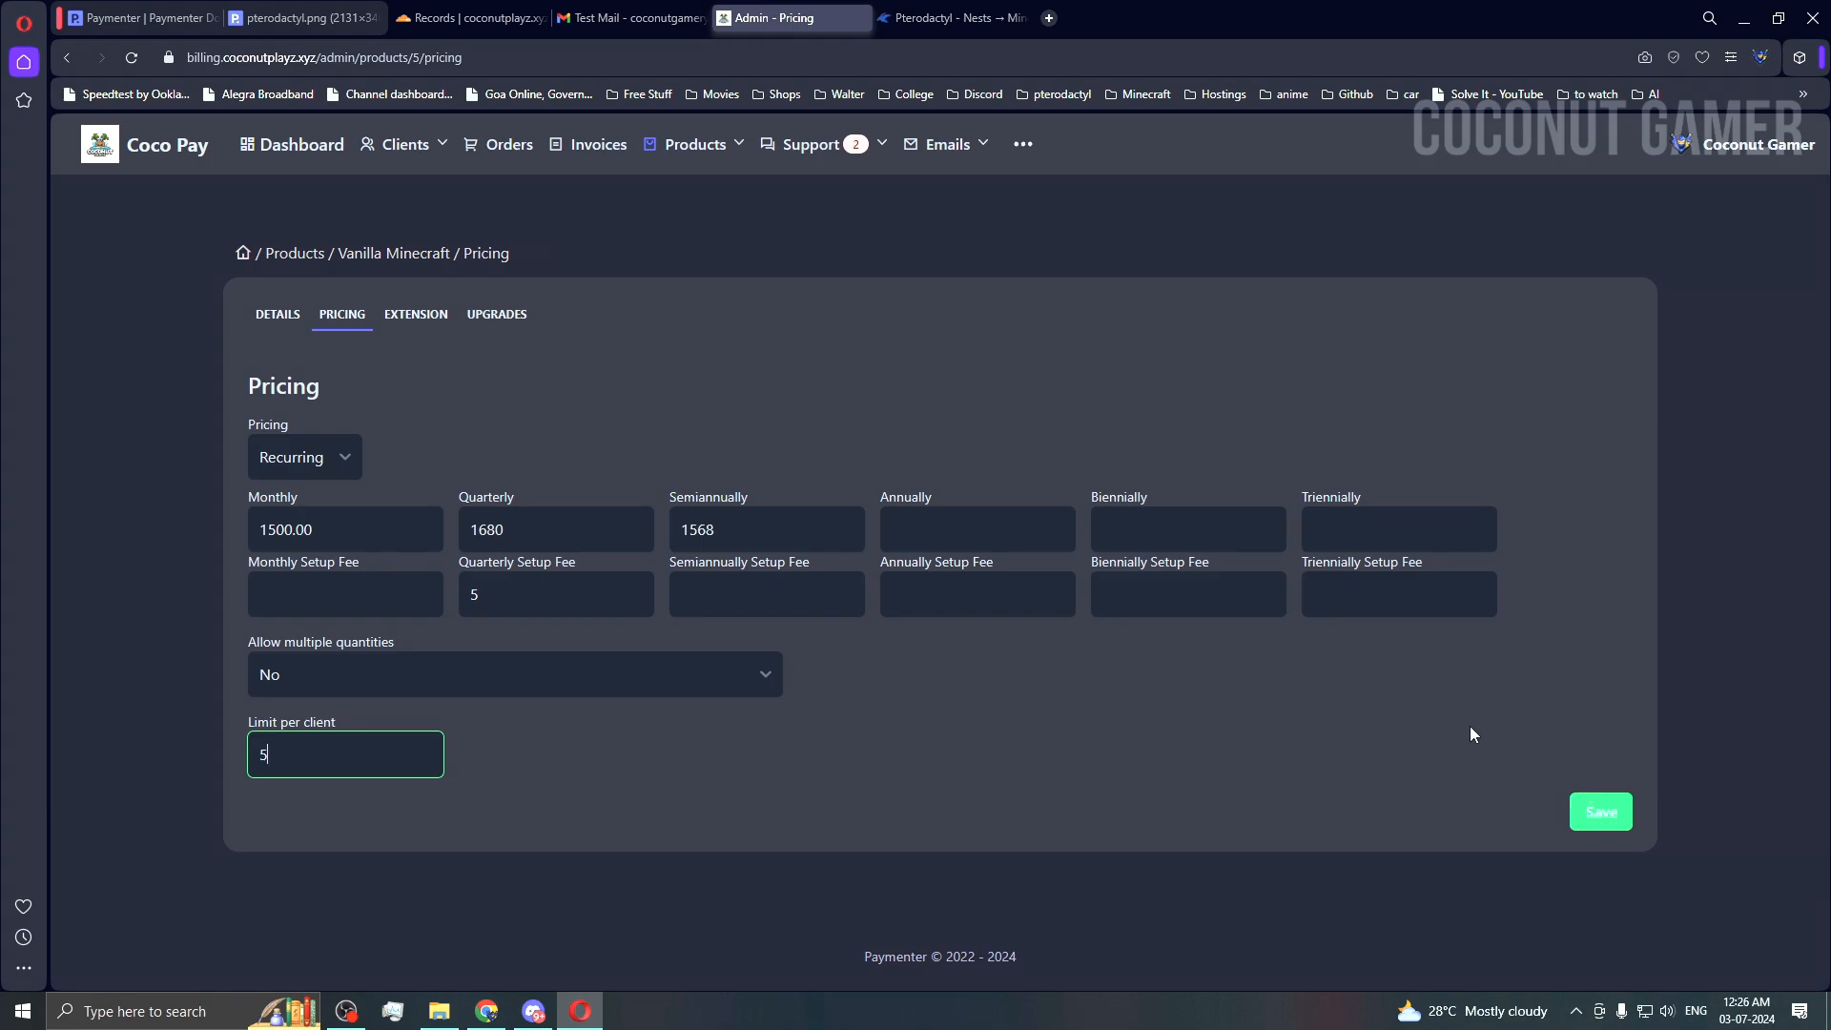
left_click(1588, 810)
left_click(1620, 809)
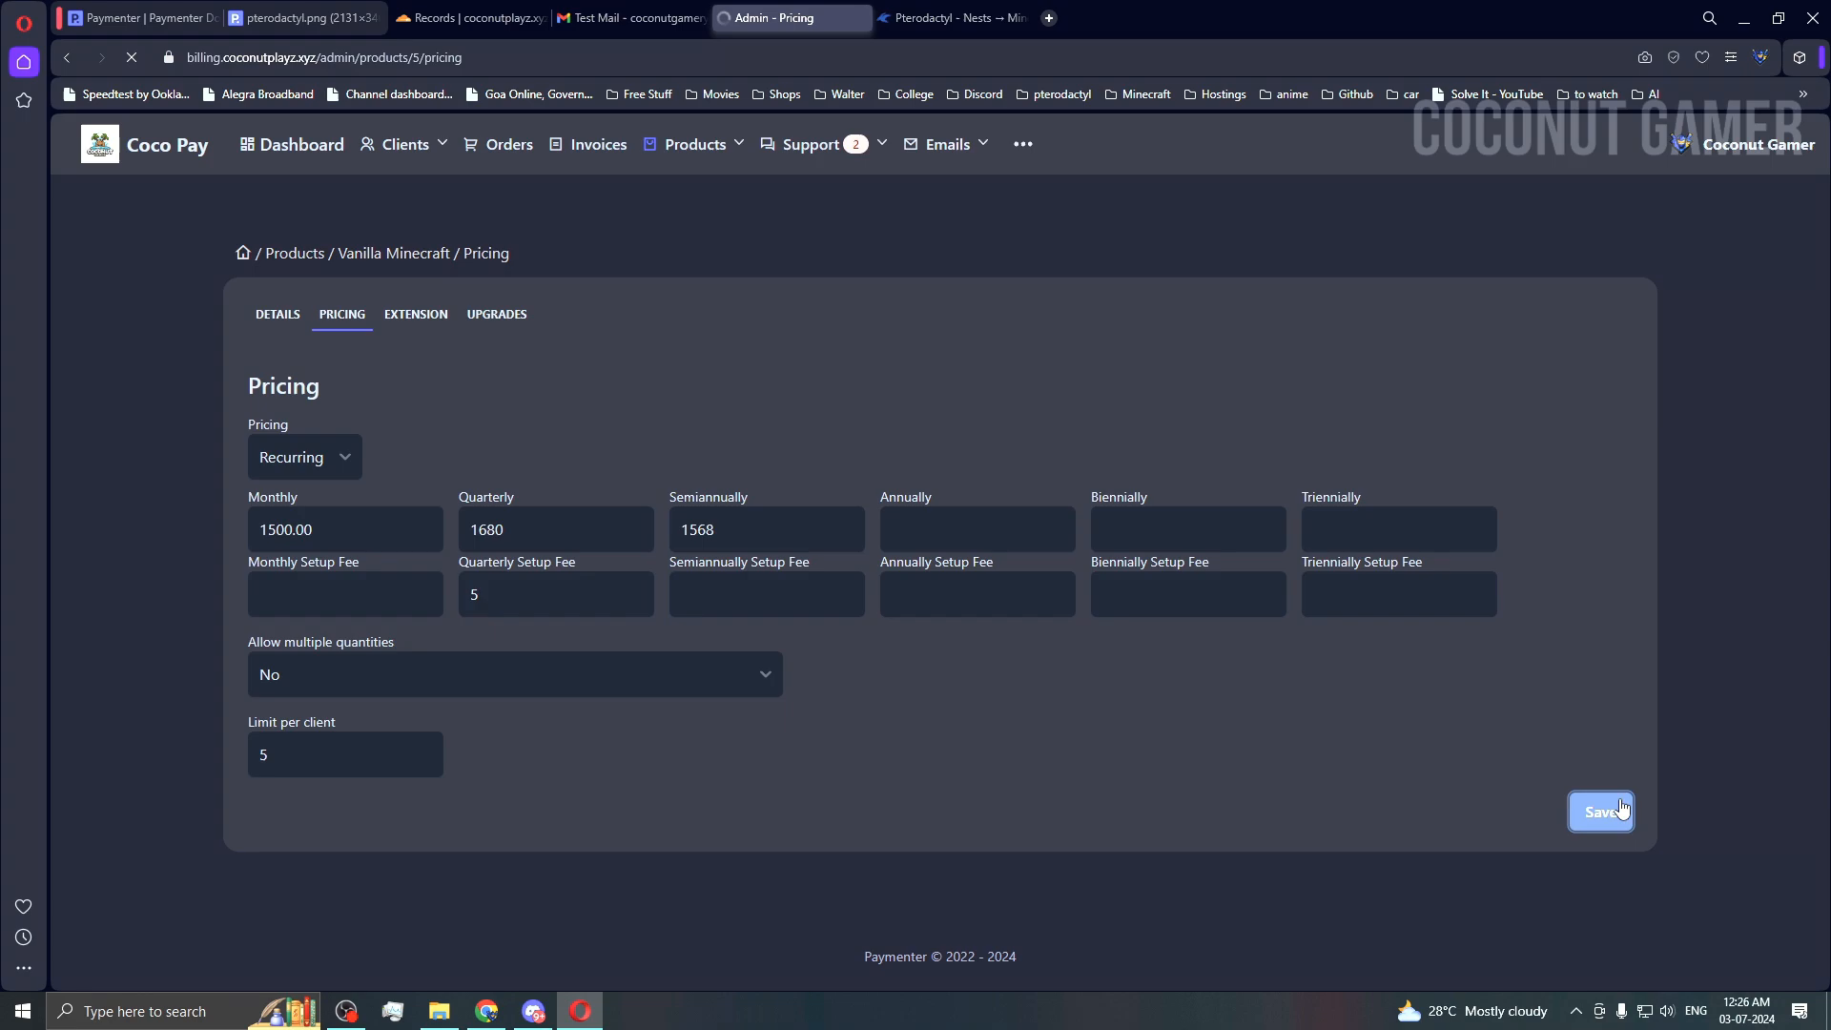
Step: Assign Pterodactyl as the server extension for Vanilla Minecraft
left_click(410, 311)
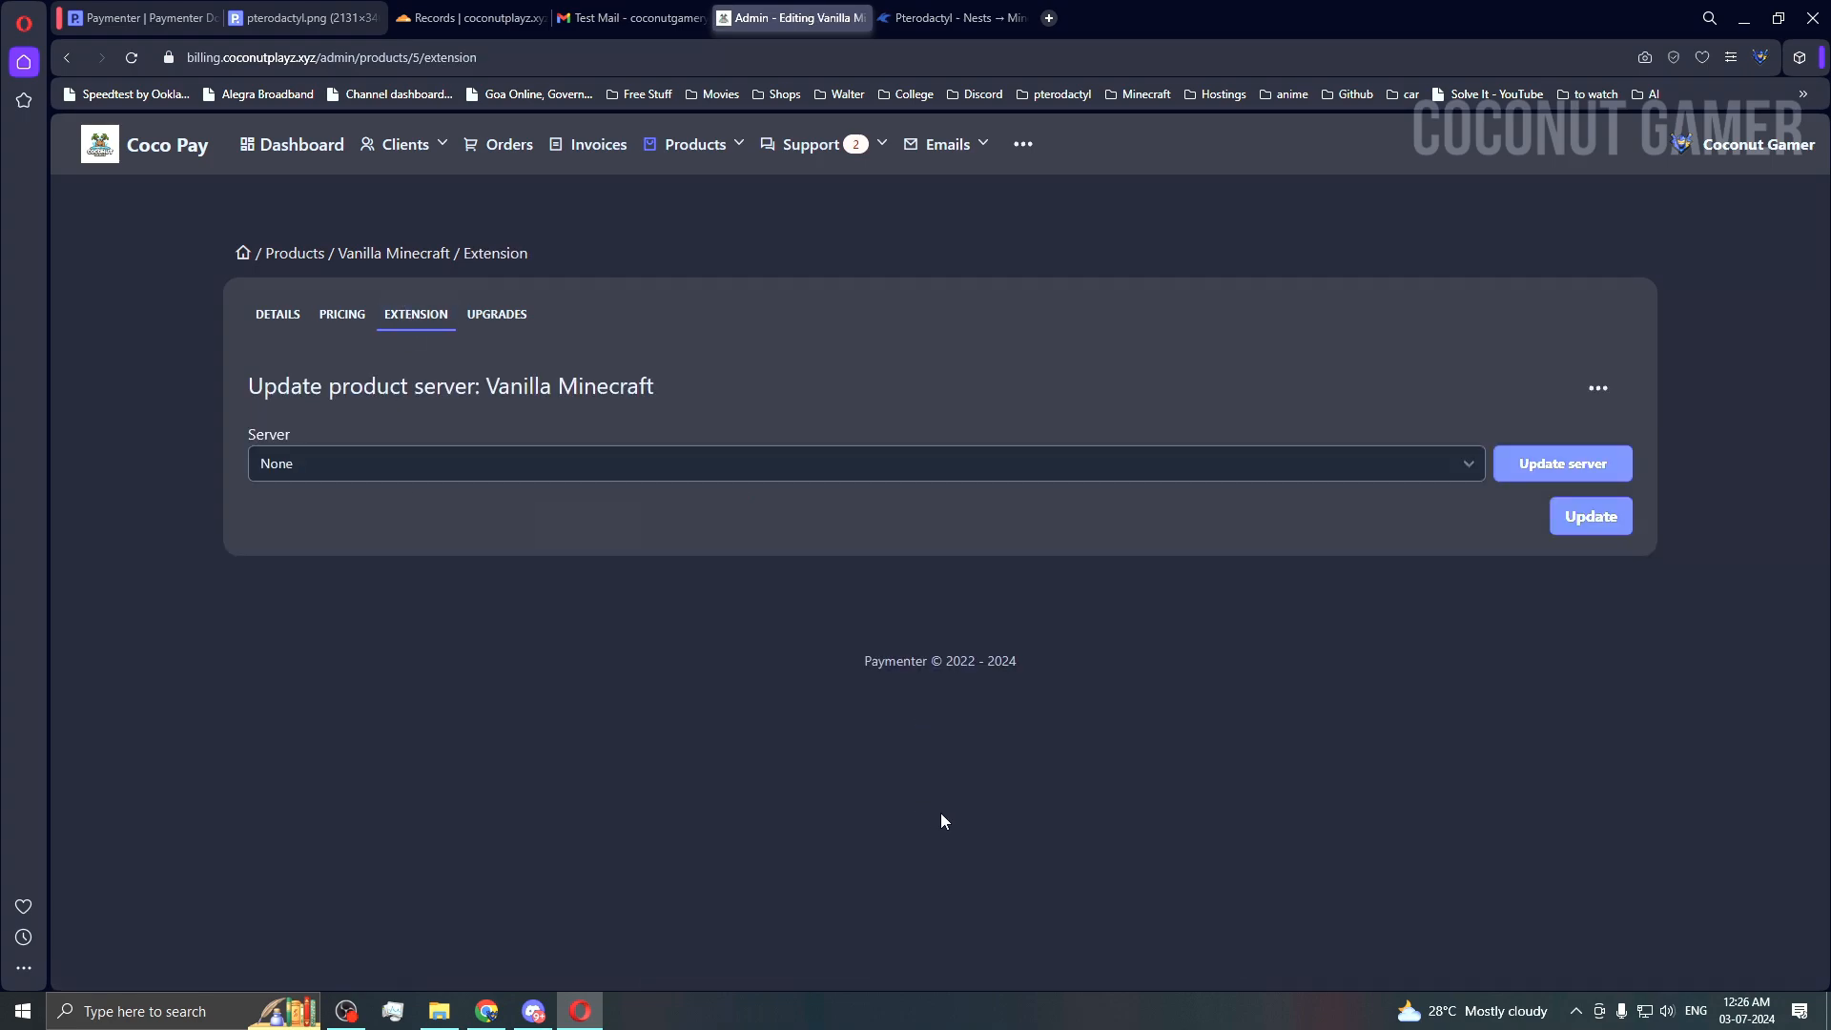
left_click(1201, 467)
left_click(1228, 458)
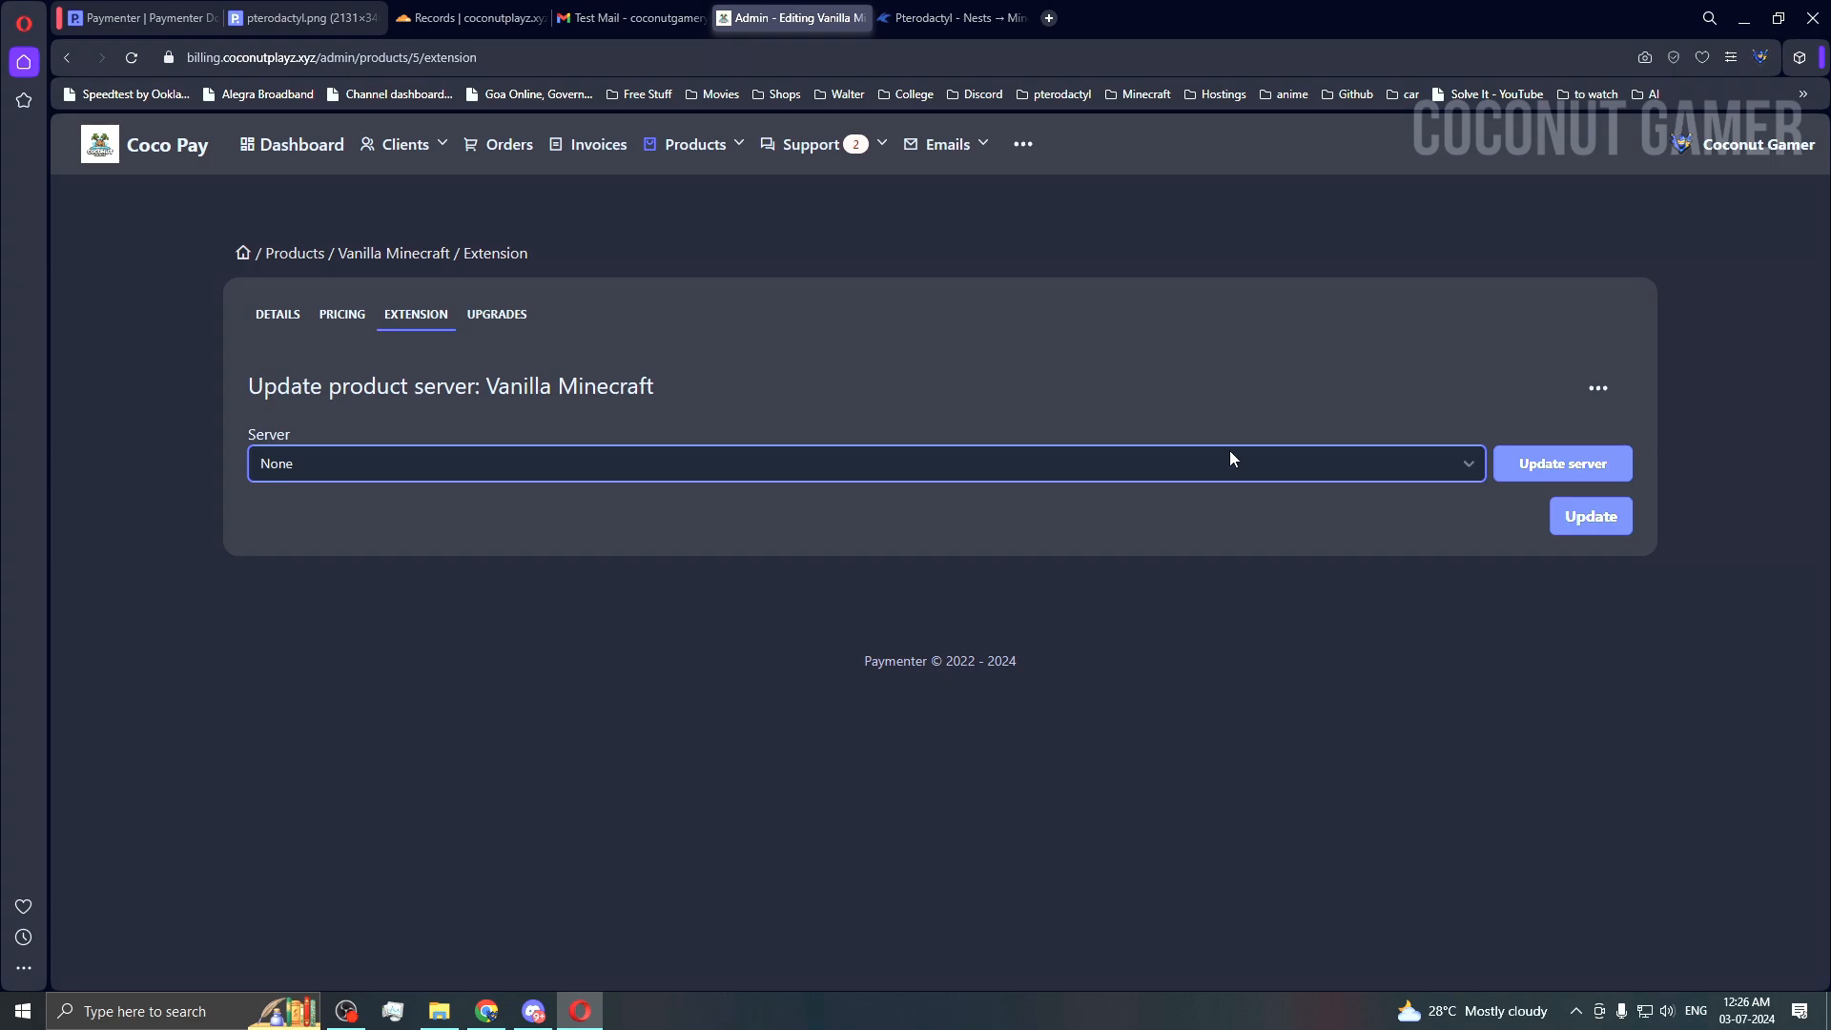
left_click(1228, 458)
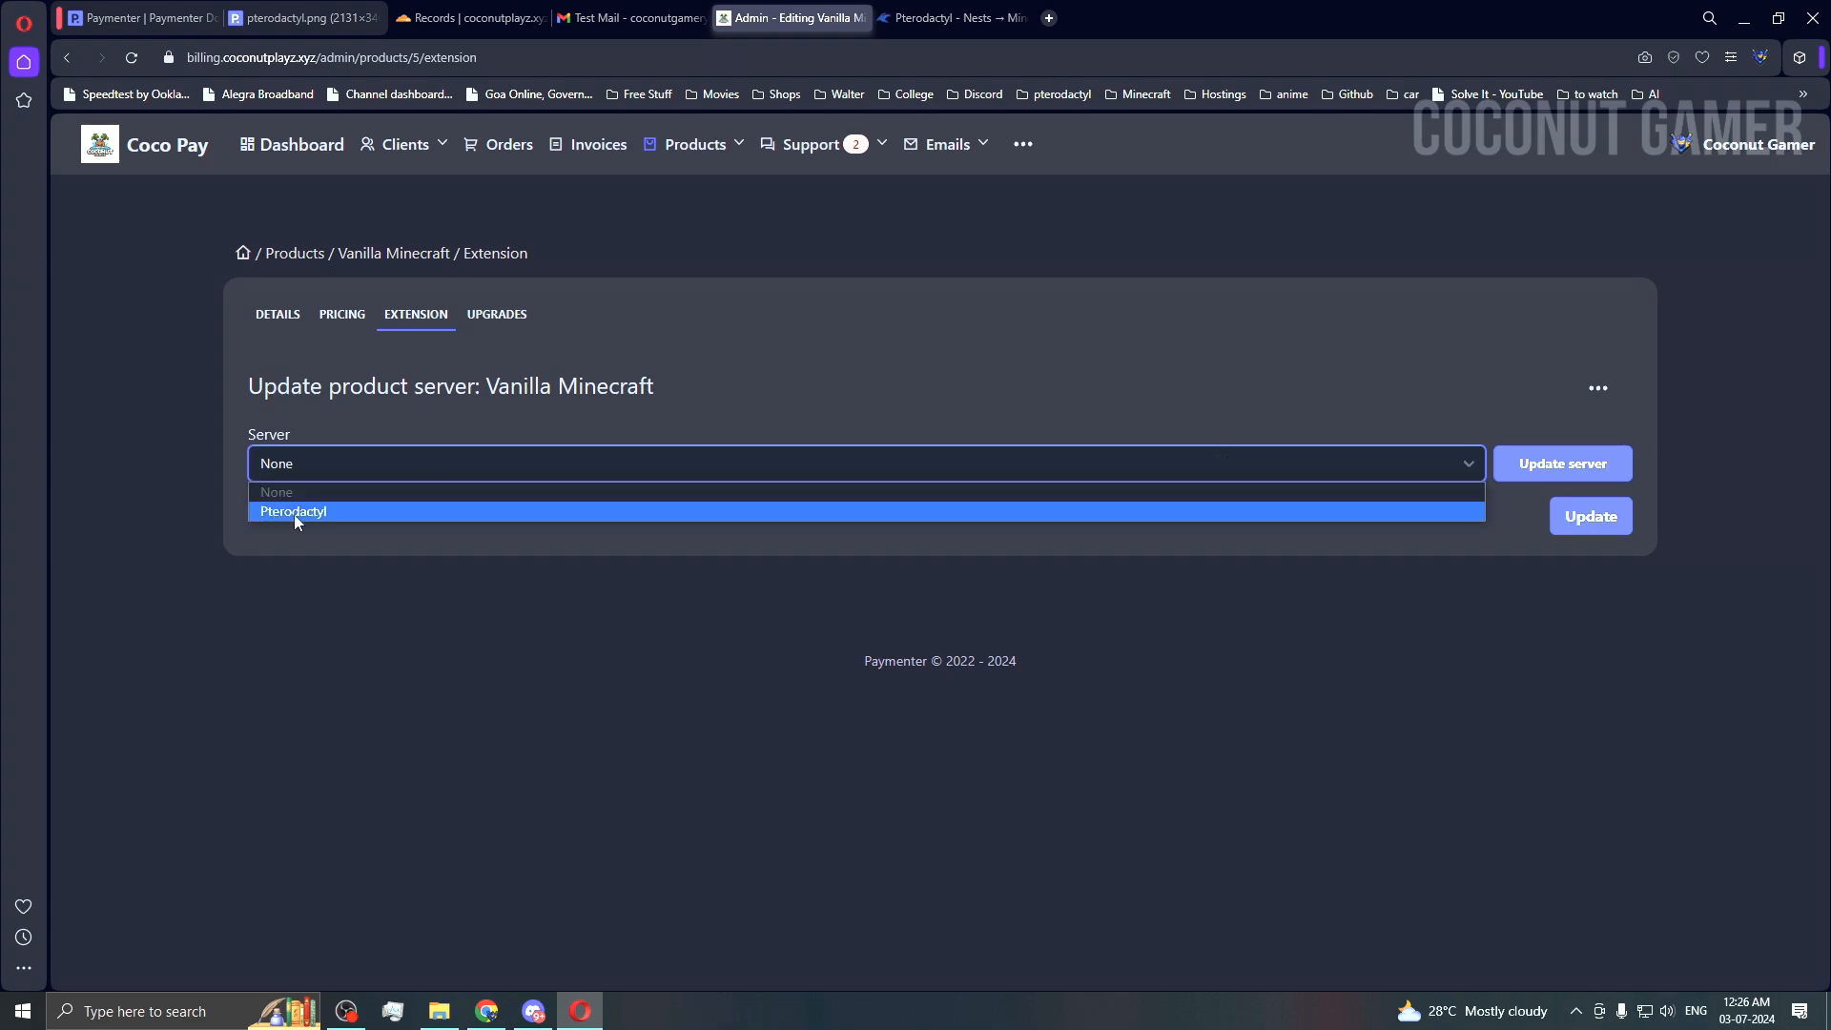
left_click(1036, 159)
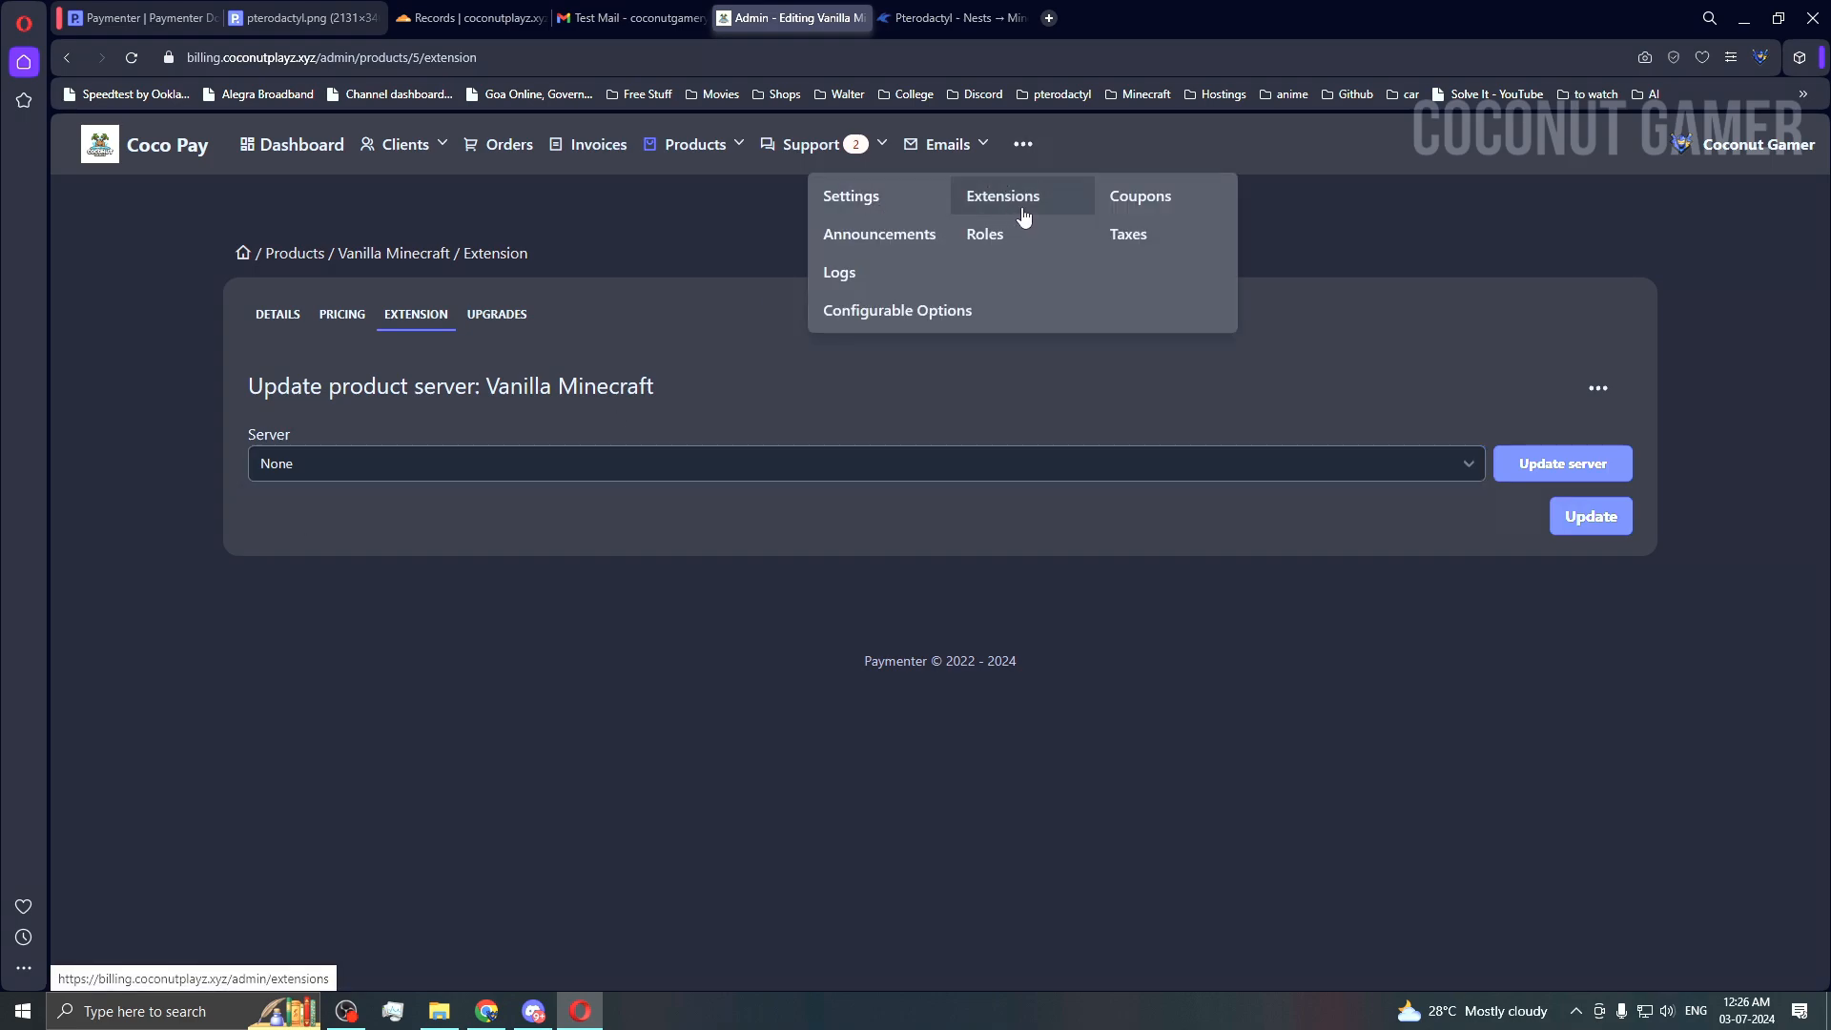
left_click(415, 473)
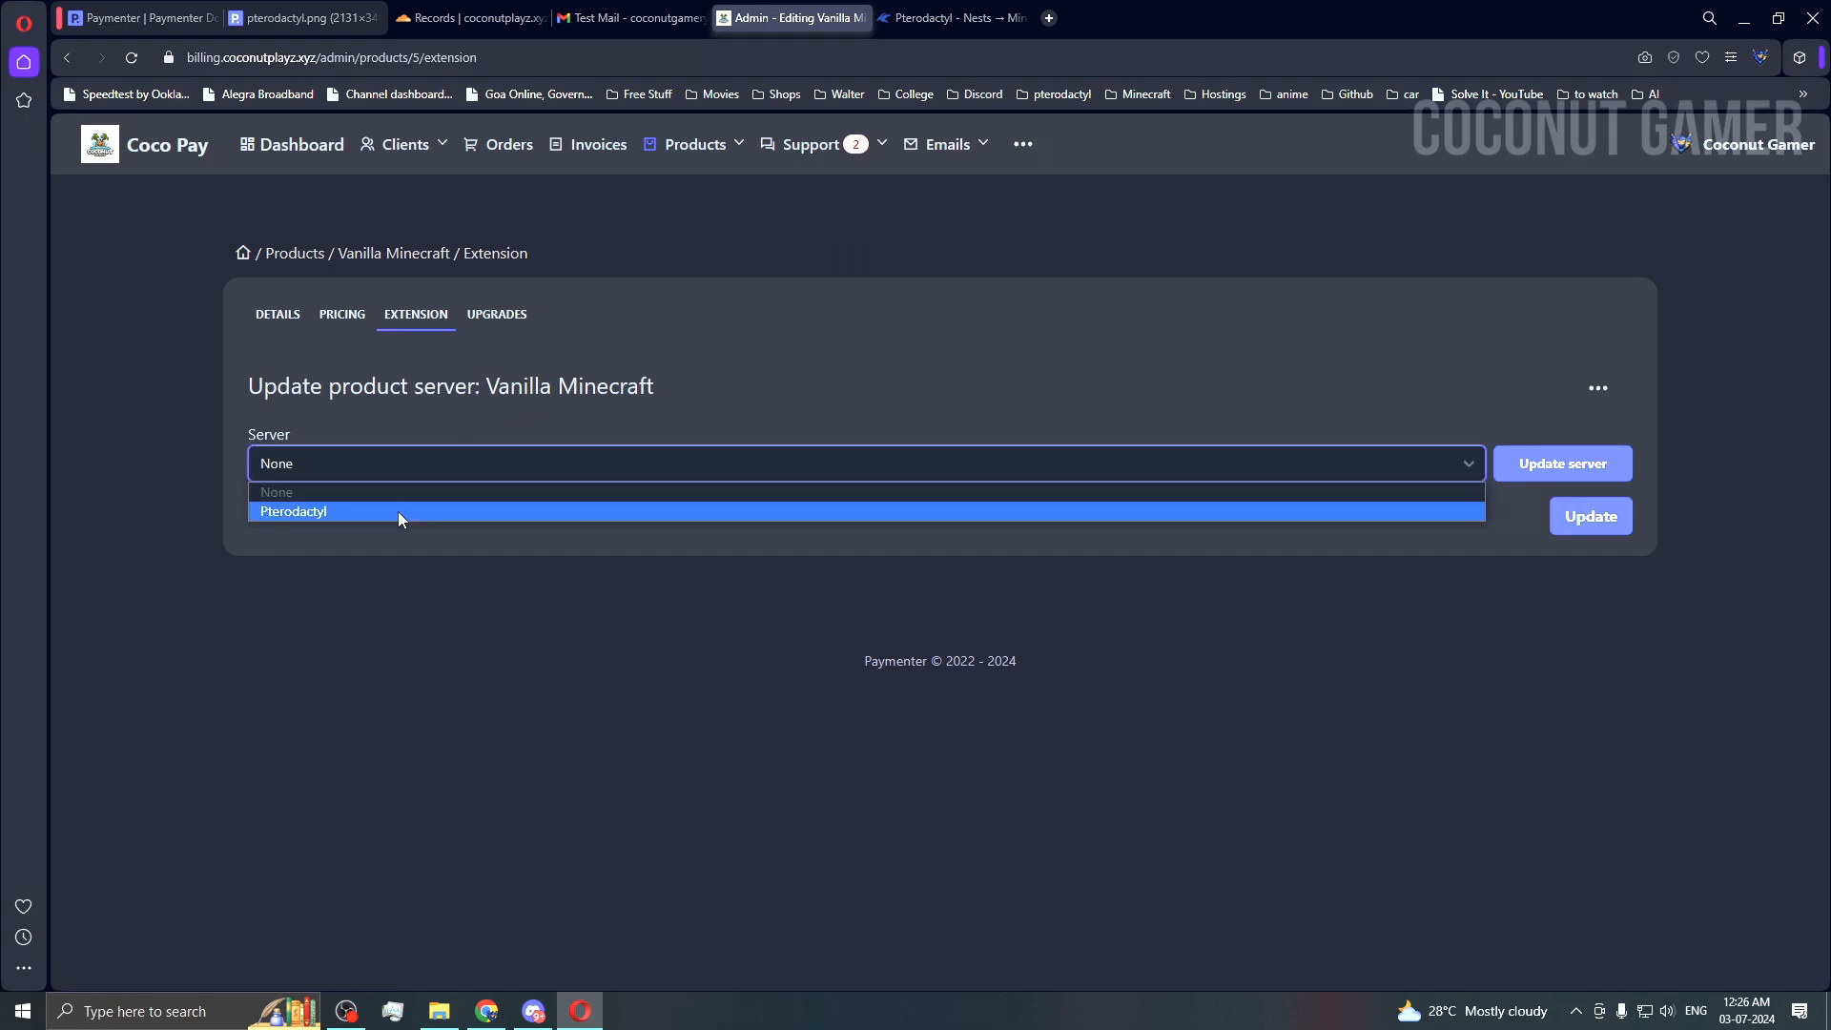
left_click(301, 512)
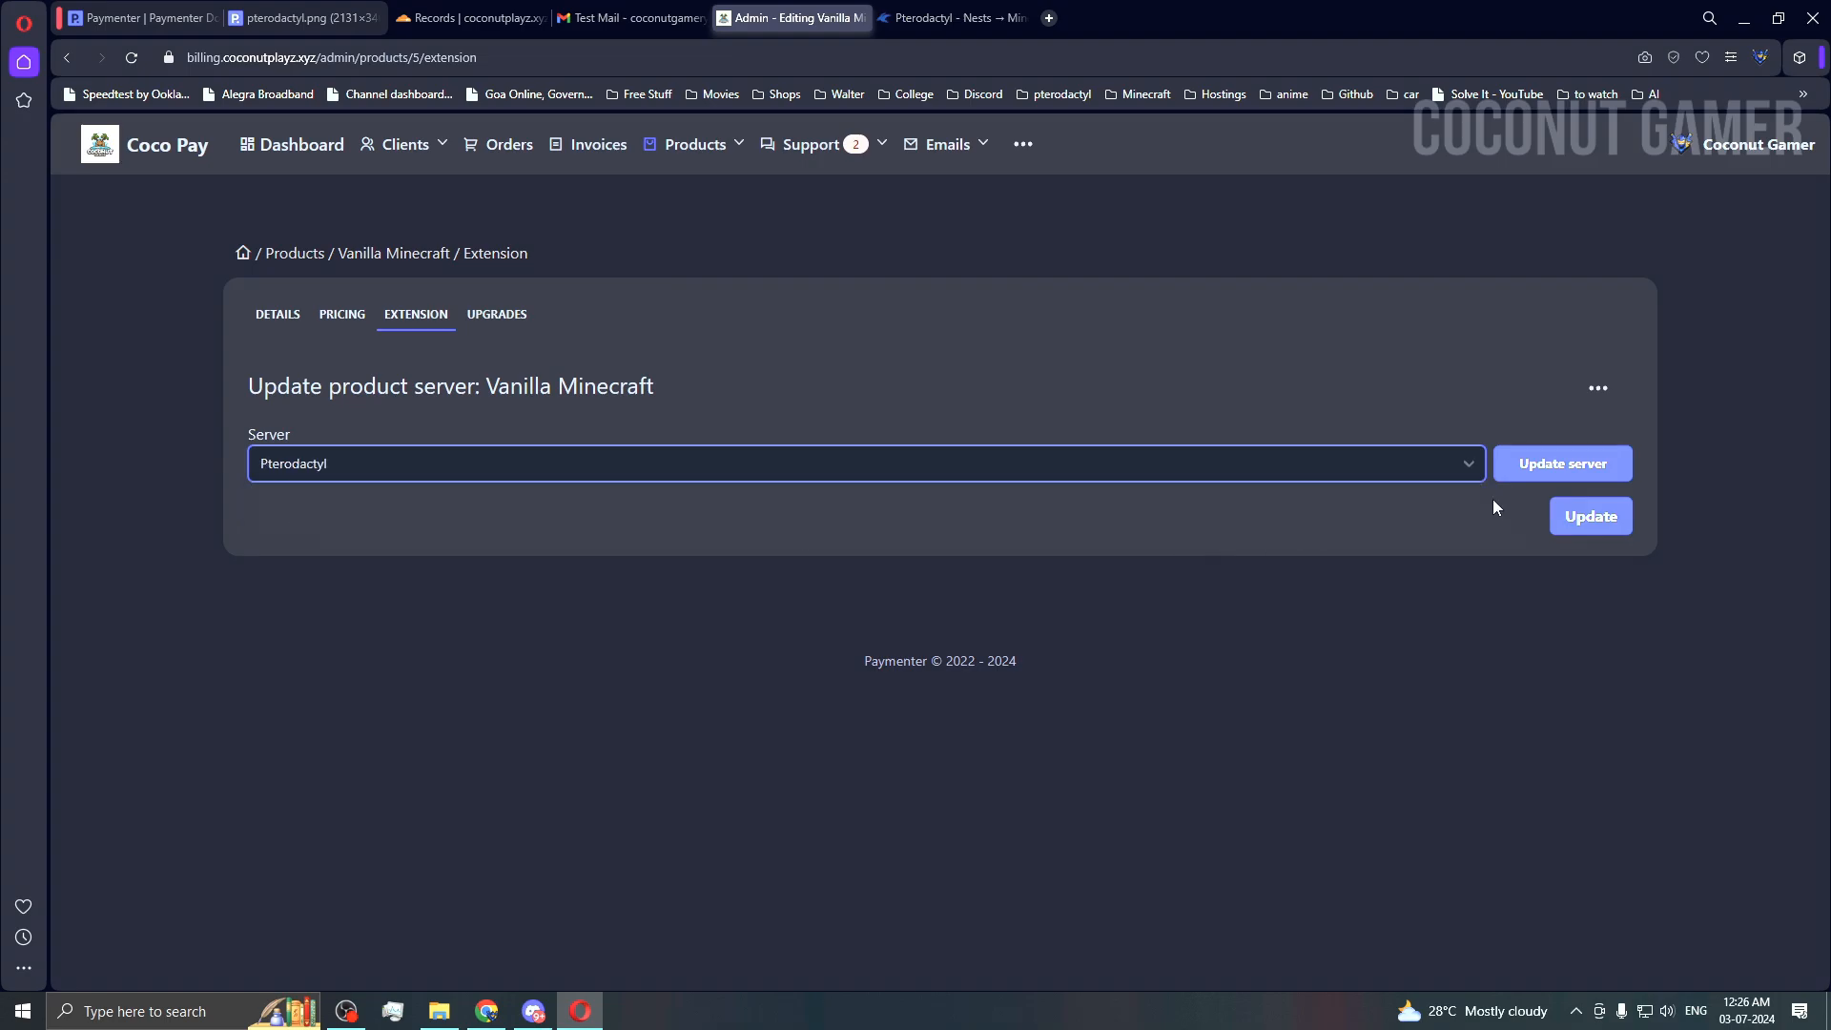
left_click(1552, 467)
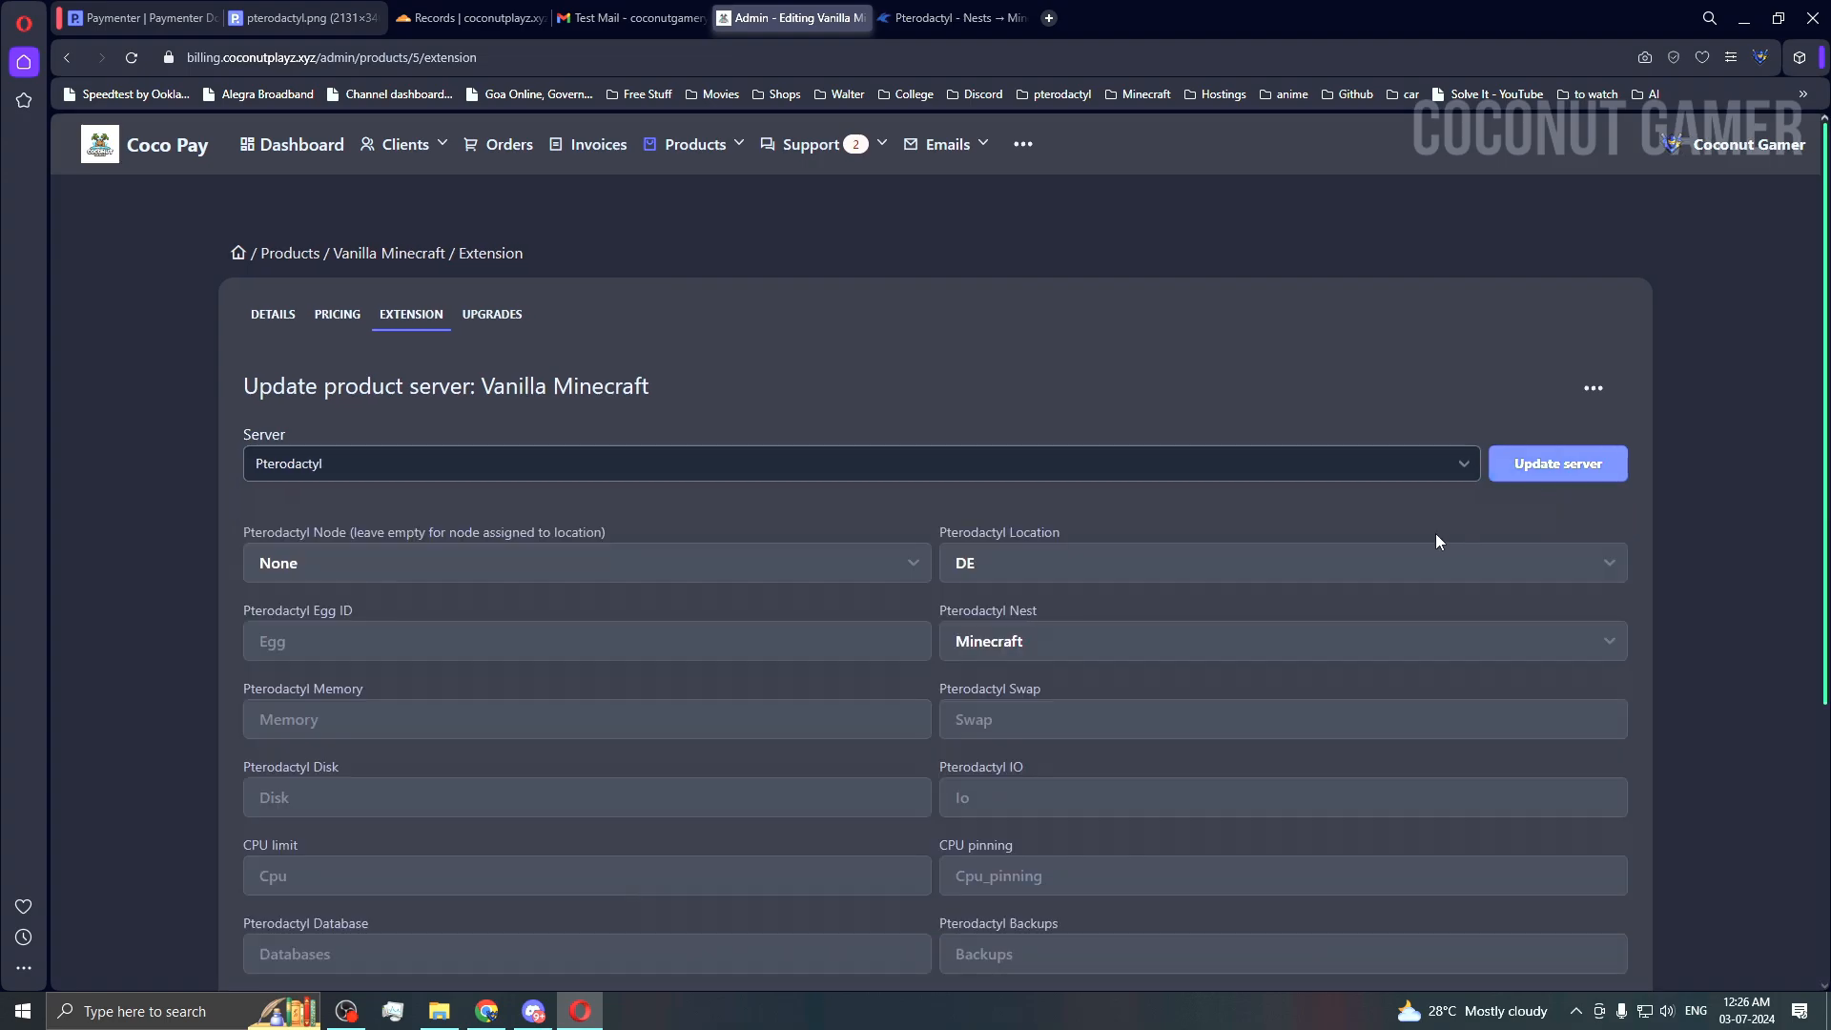
Step: Keep location DE, node DE-NODE and nest Minecraft, then bring up Pterodactyl's Minecraft nest eggs
left_click(385, 570)
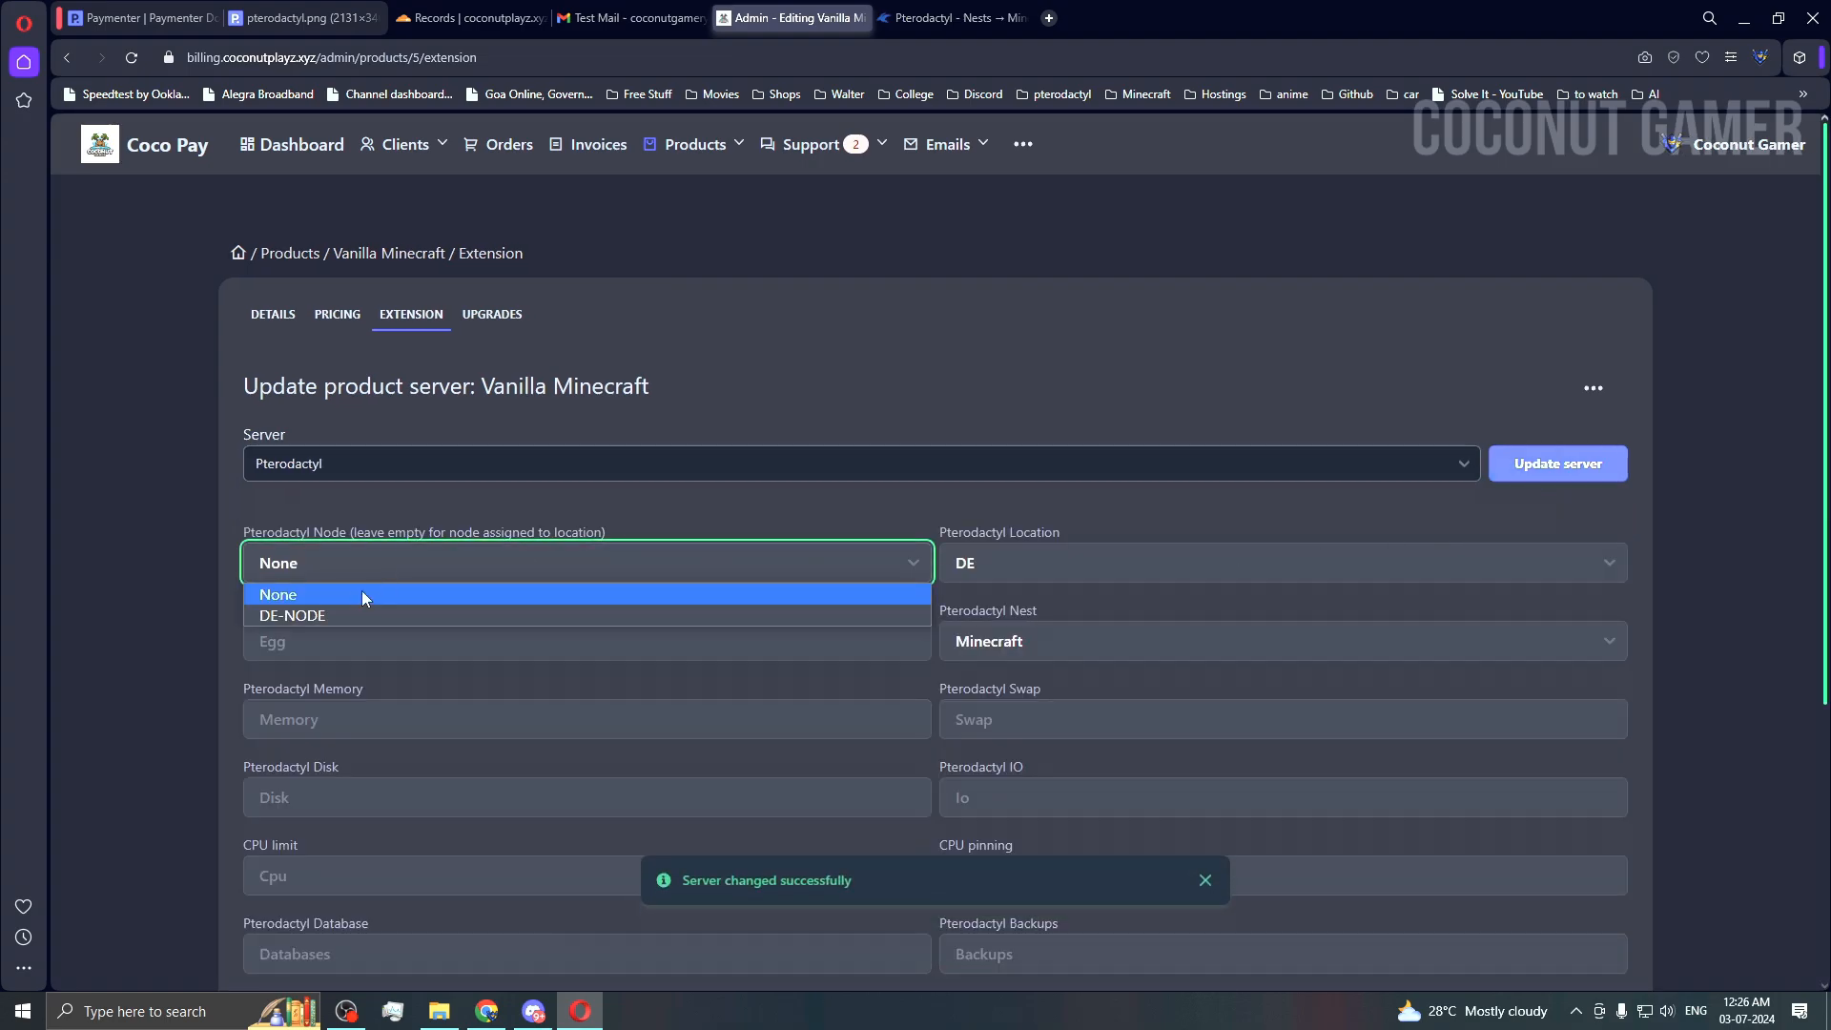
left_click(306, 614)
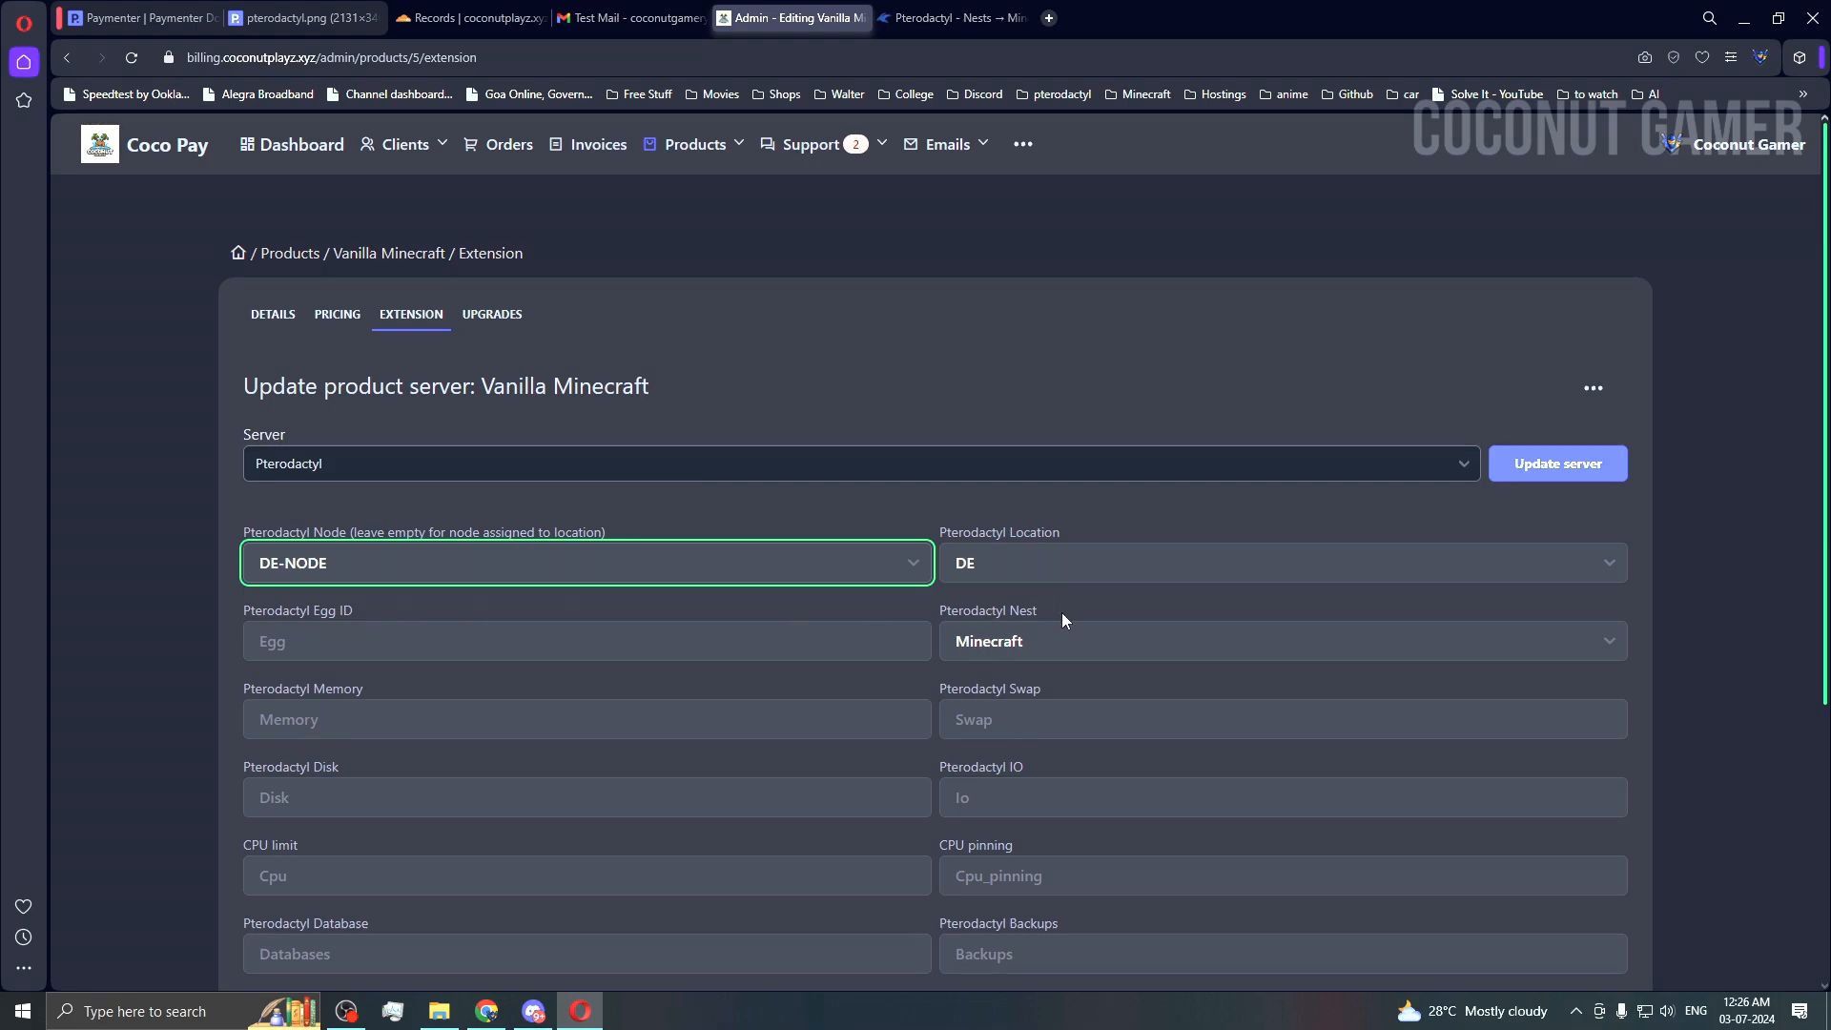
left_click(1130, 563)
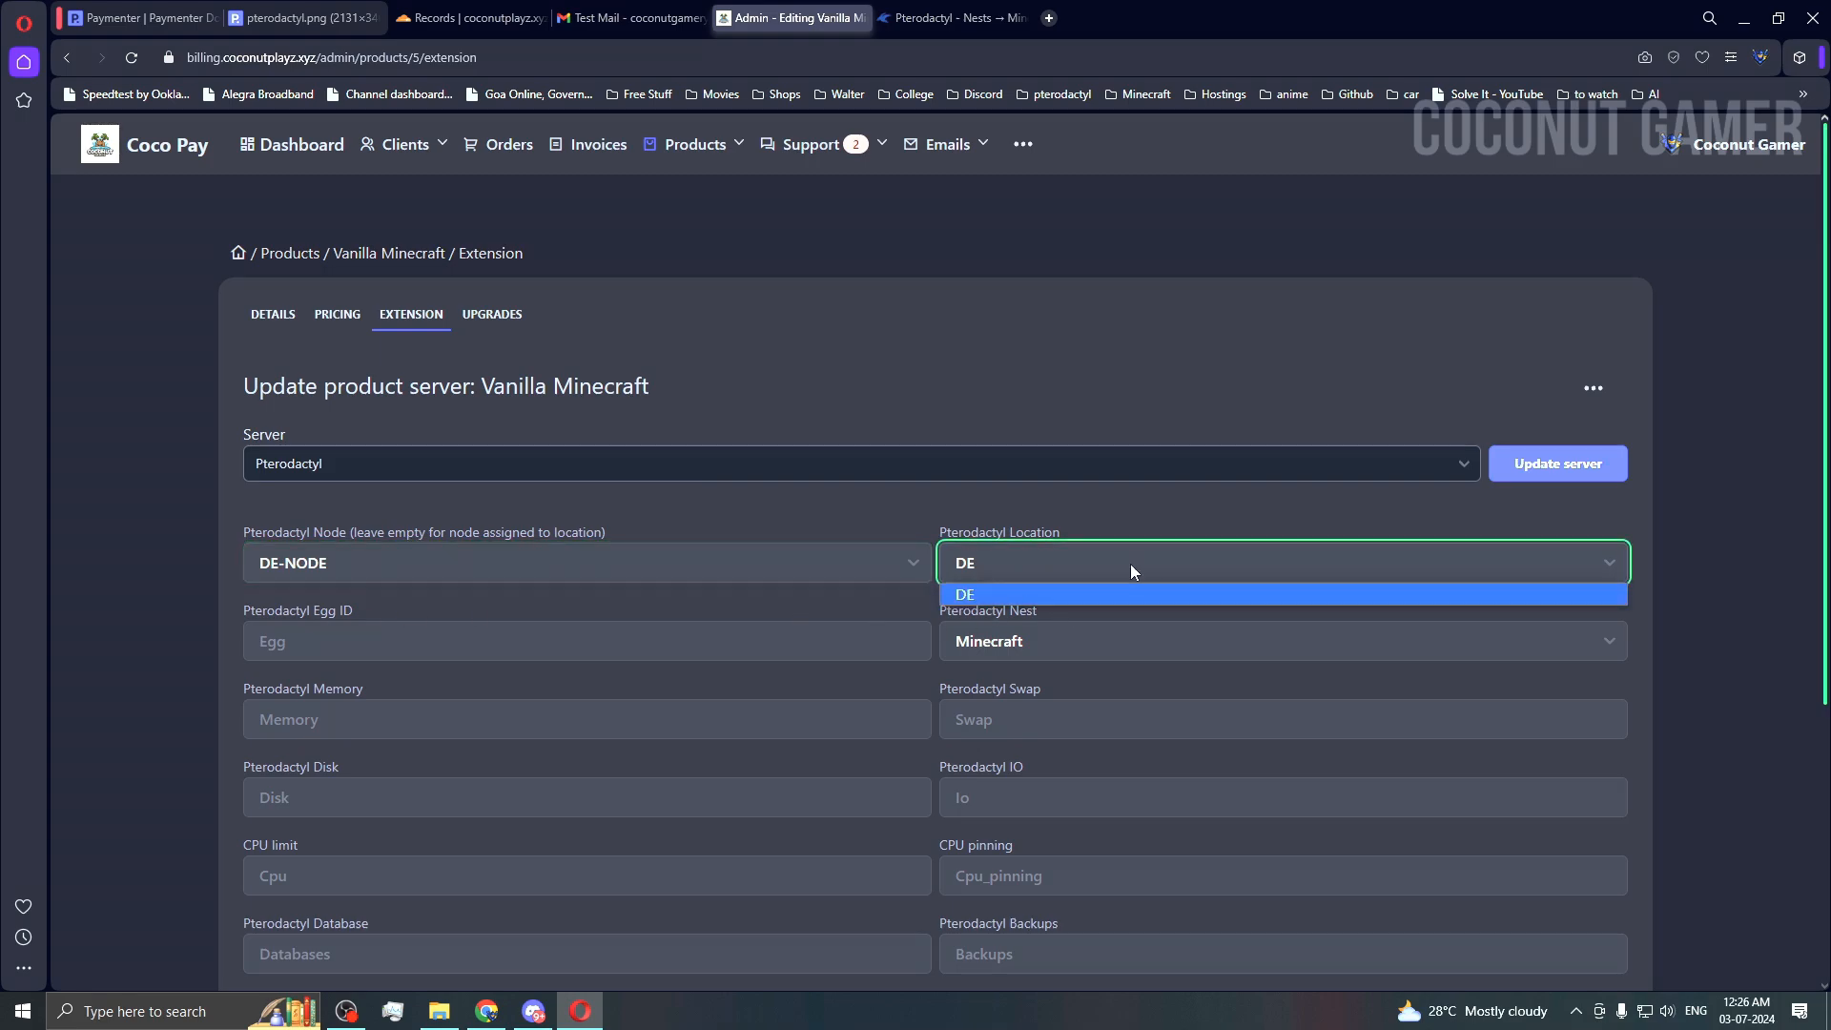
left_click(1047, 551)
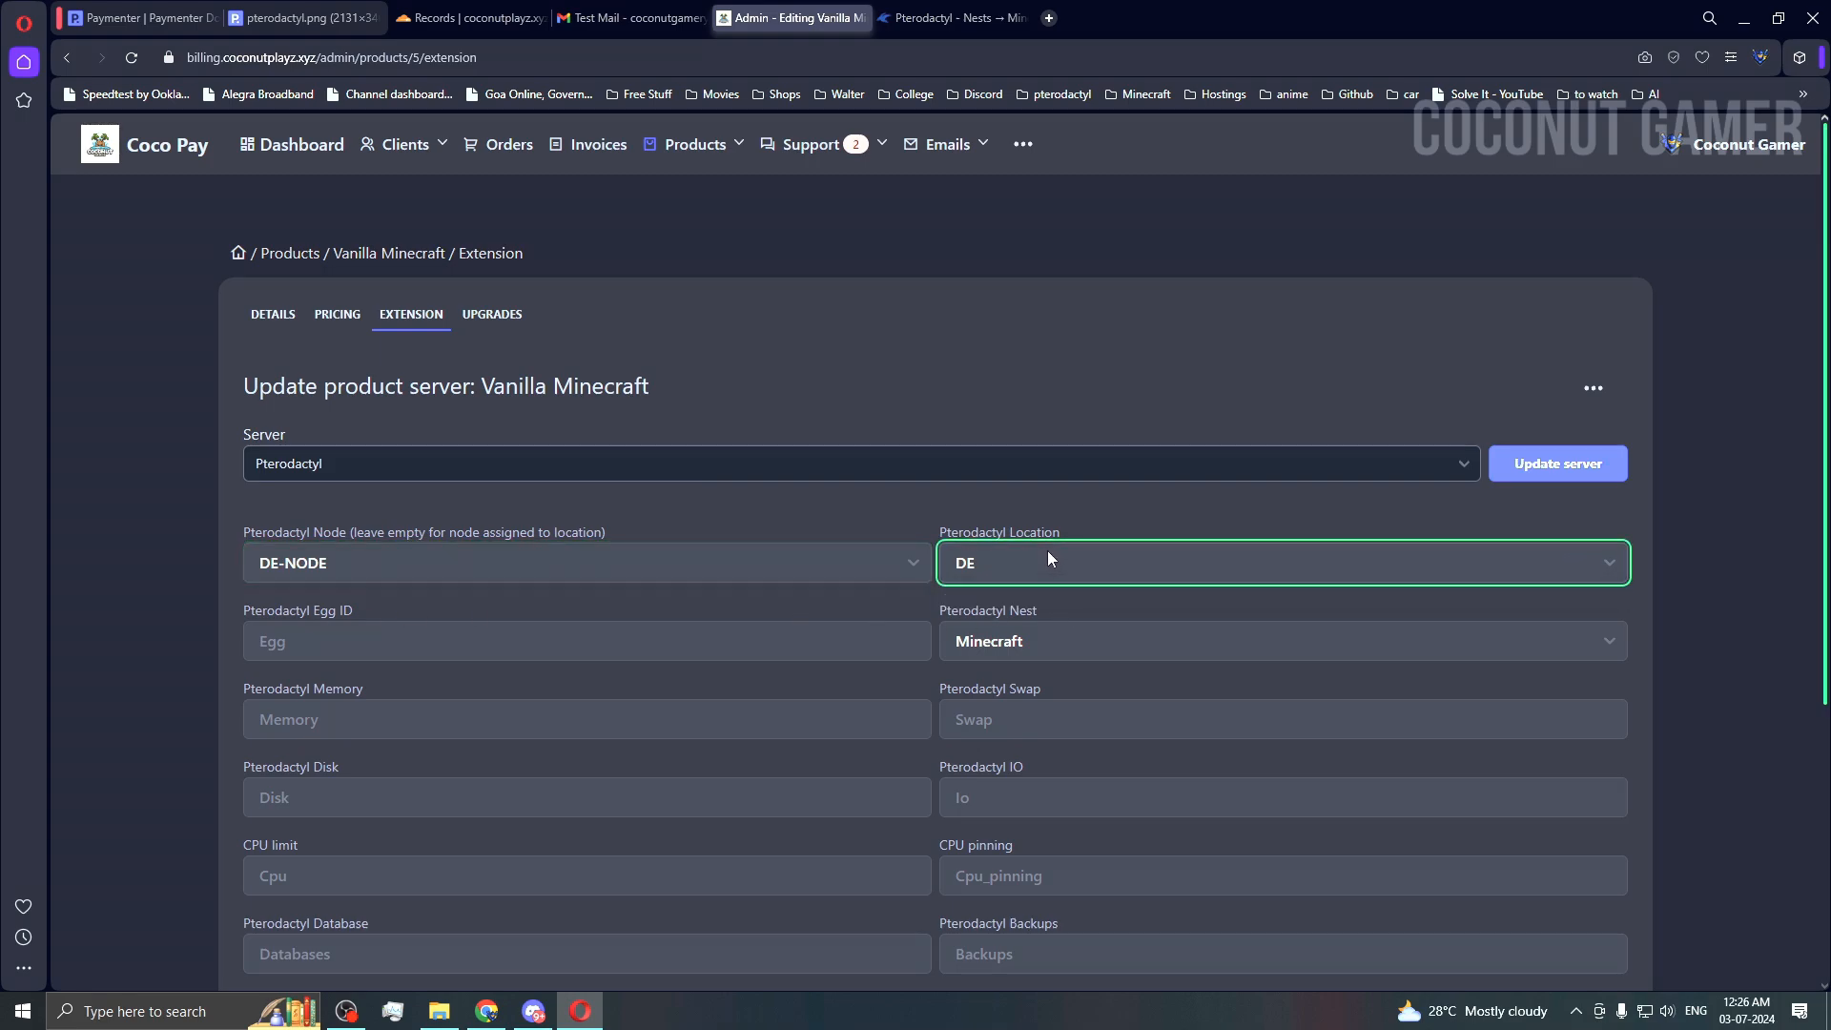
left_click(556, 573)
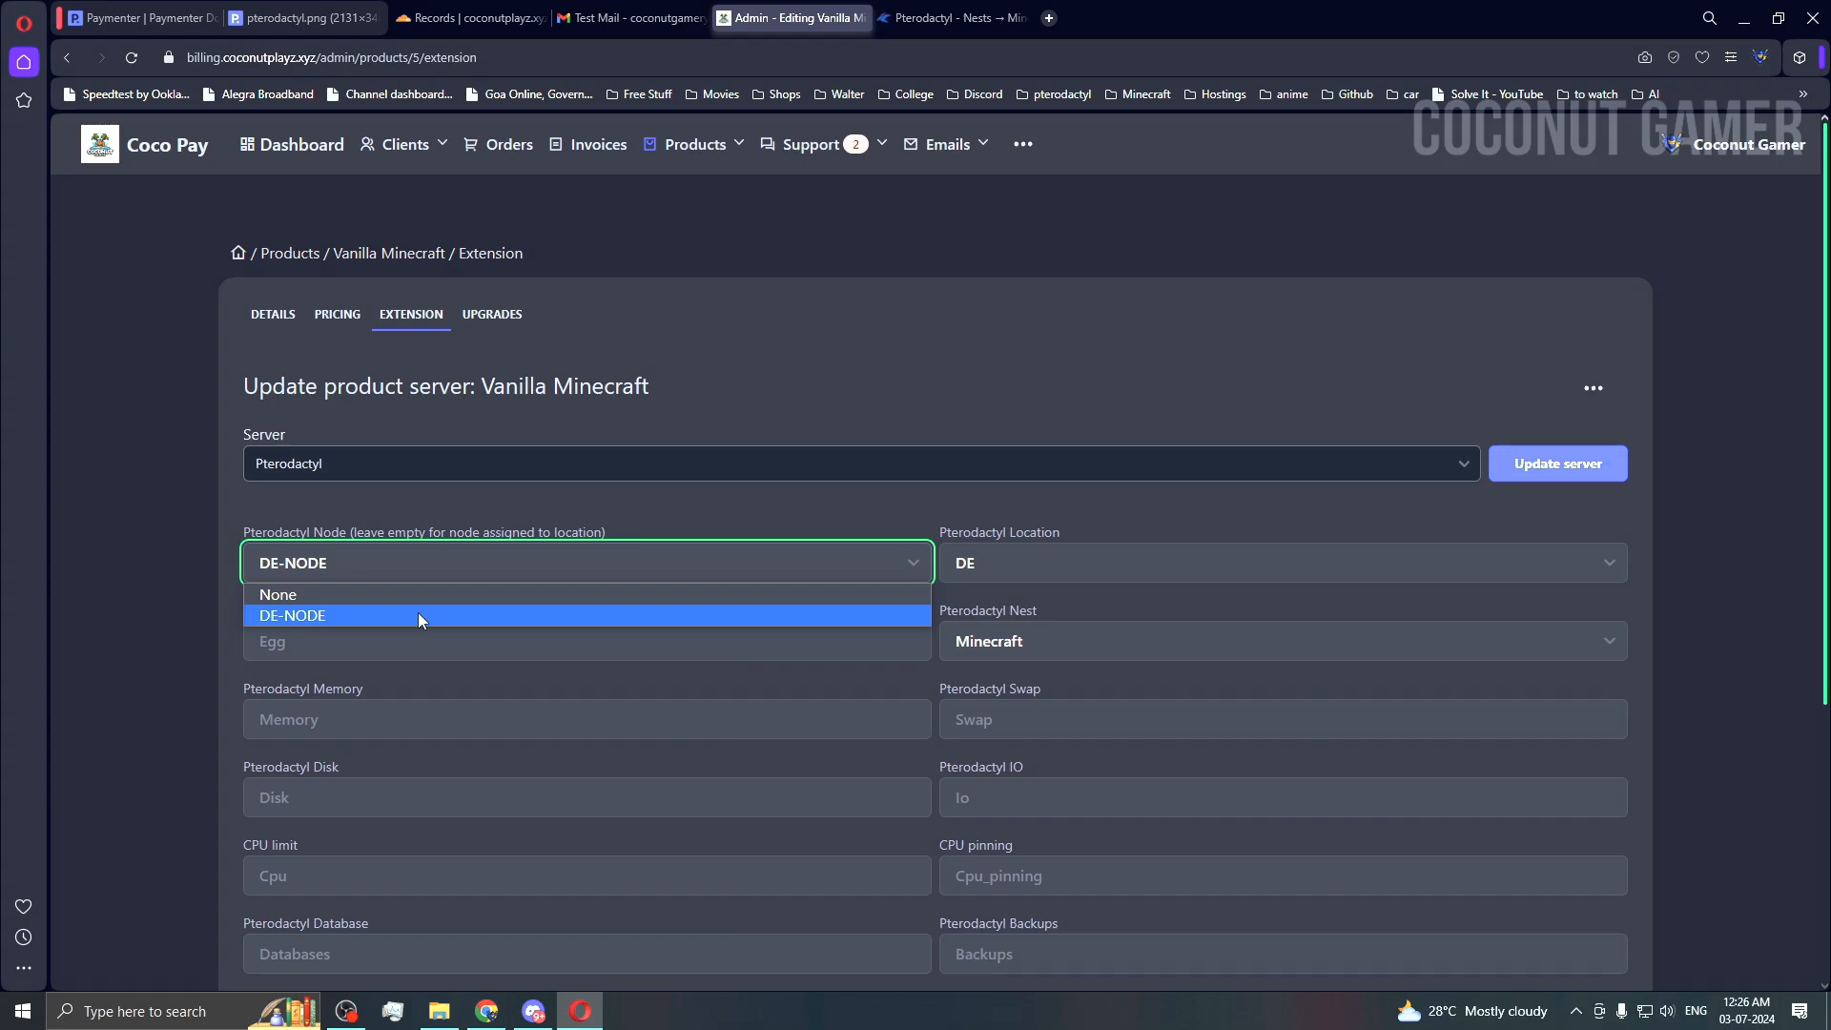
left_click(411, 619)
left_click(381, 639)
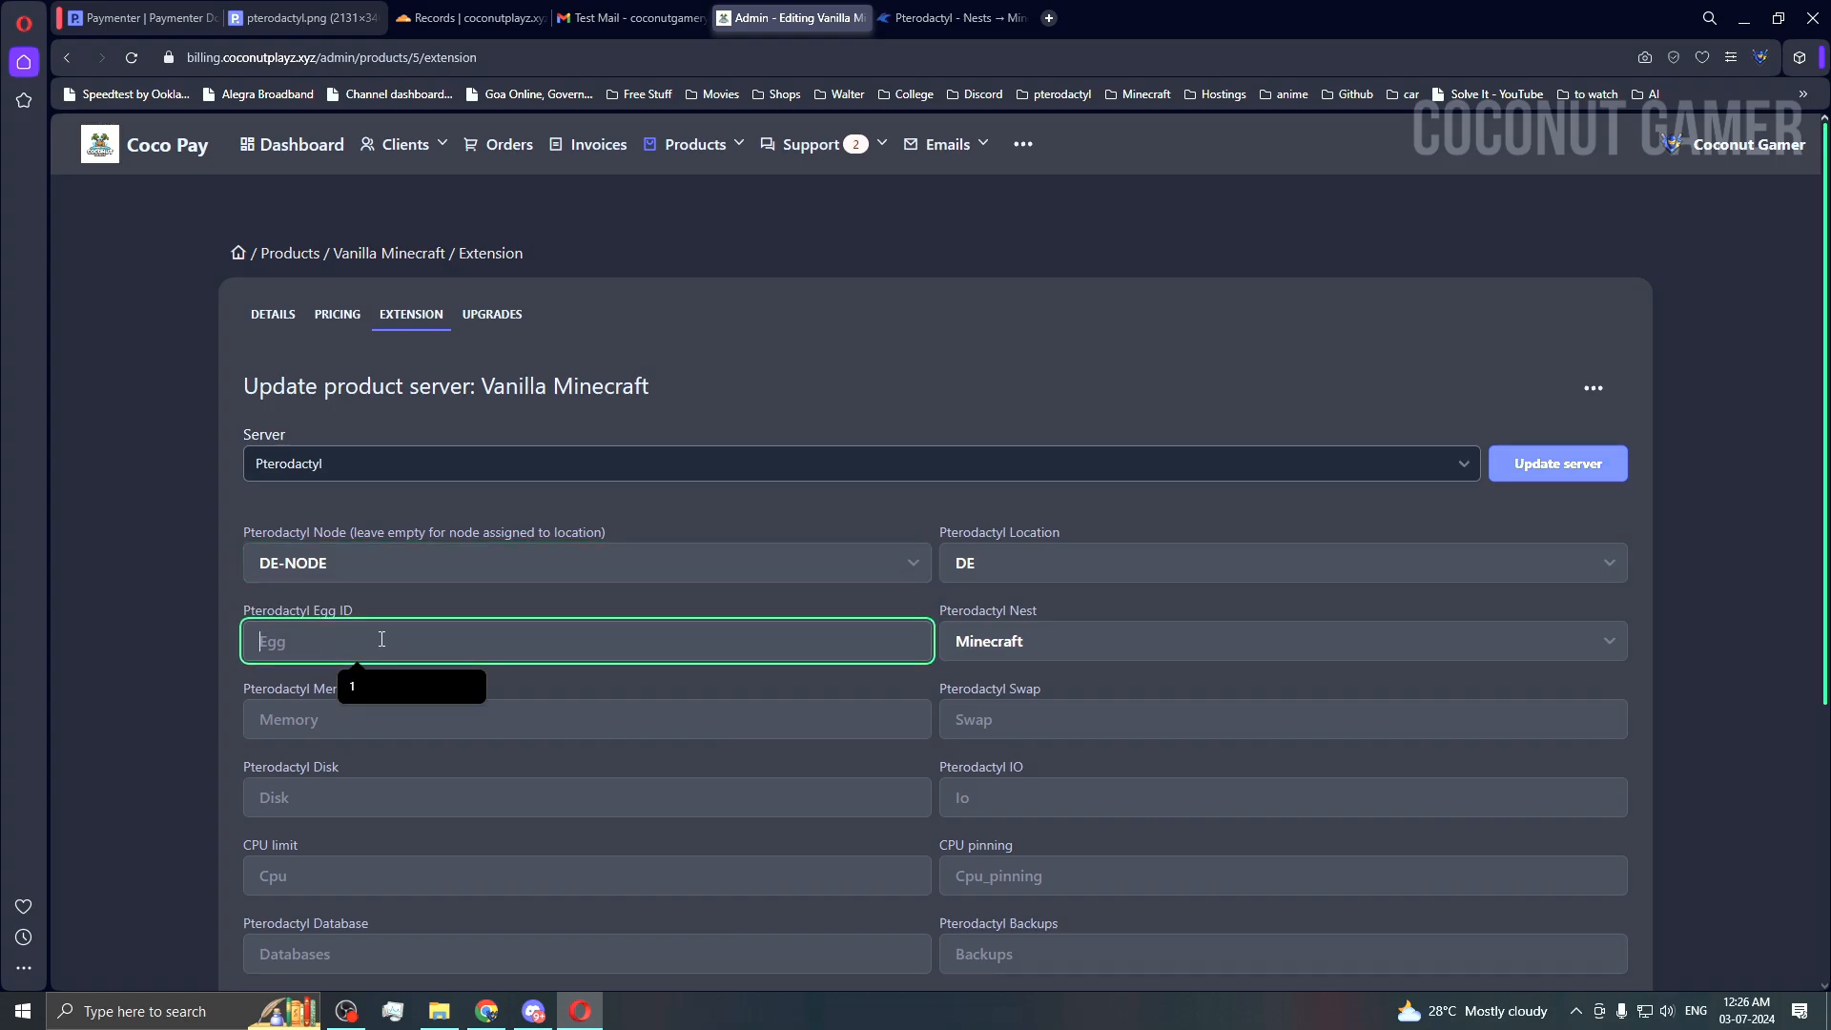
scroll(998, 717, "down", 2)
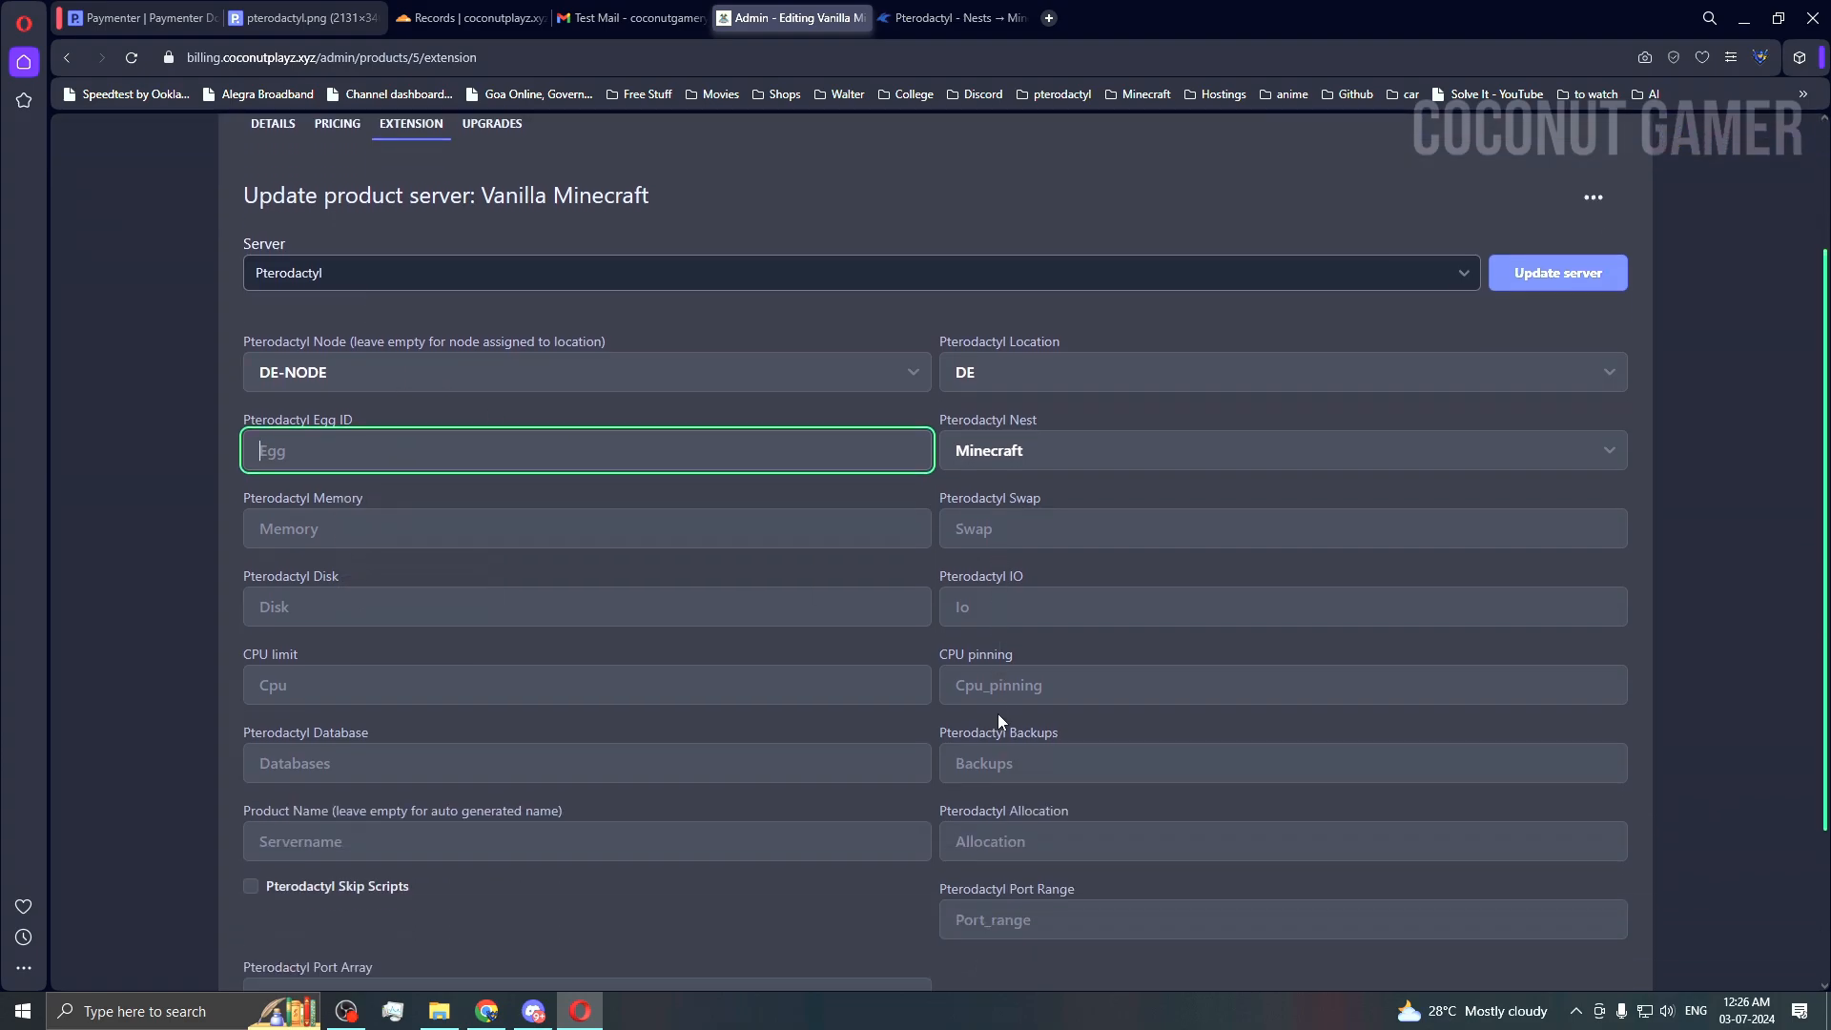
left_click(1061, 456)
left_click(1050, 483)
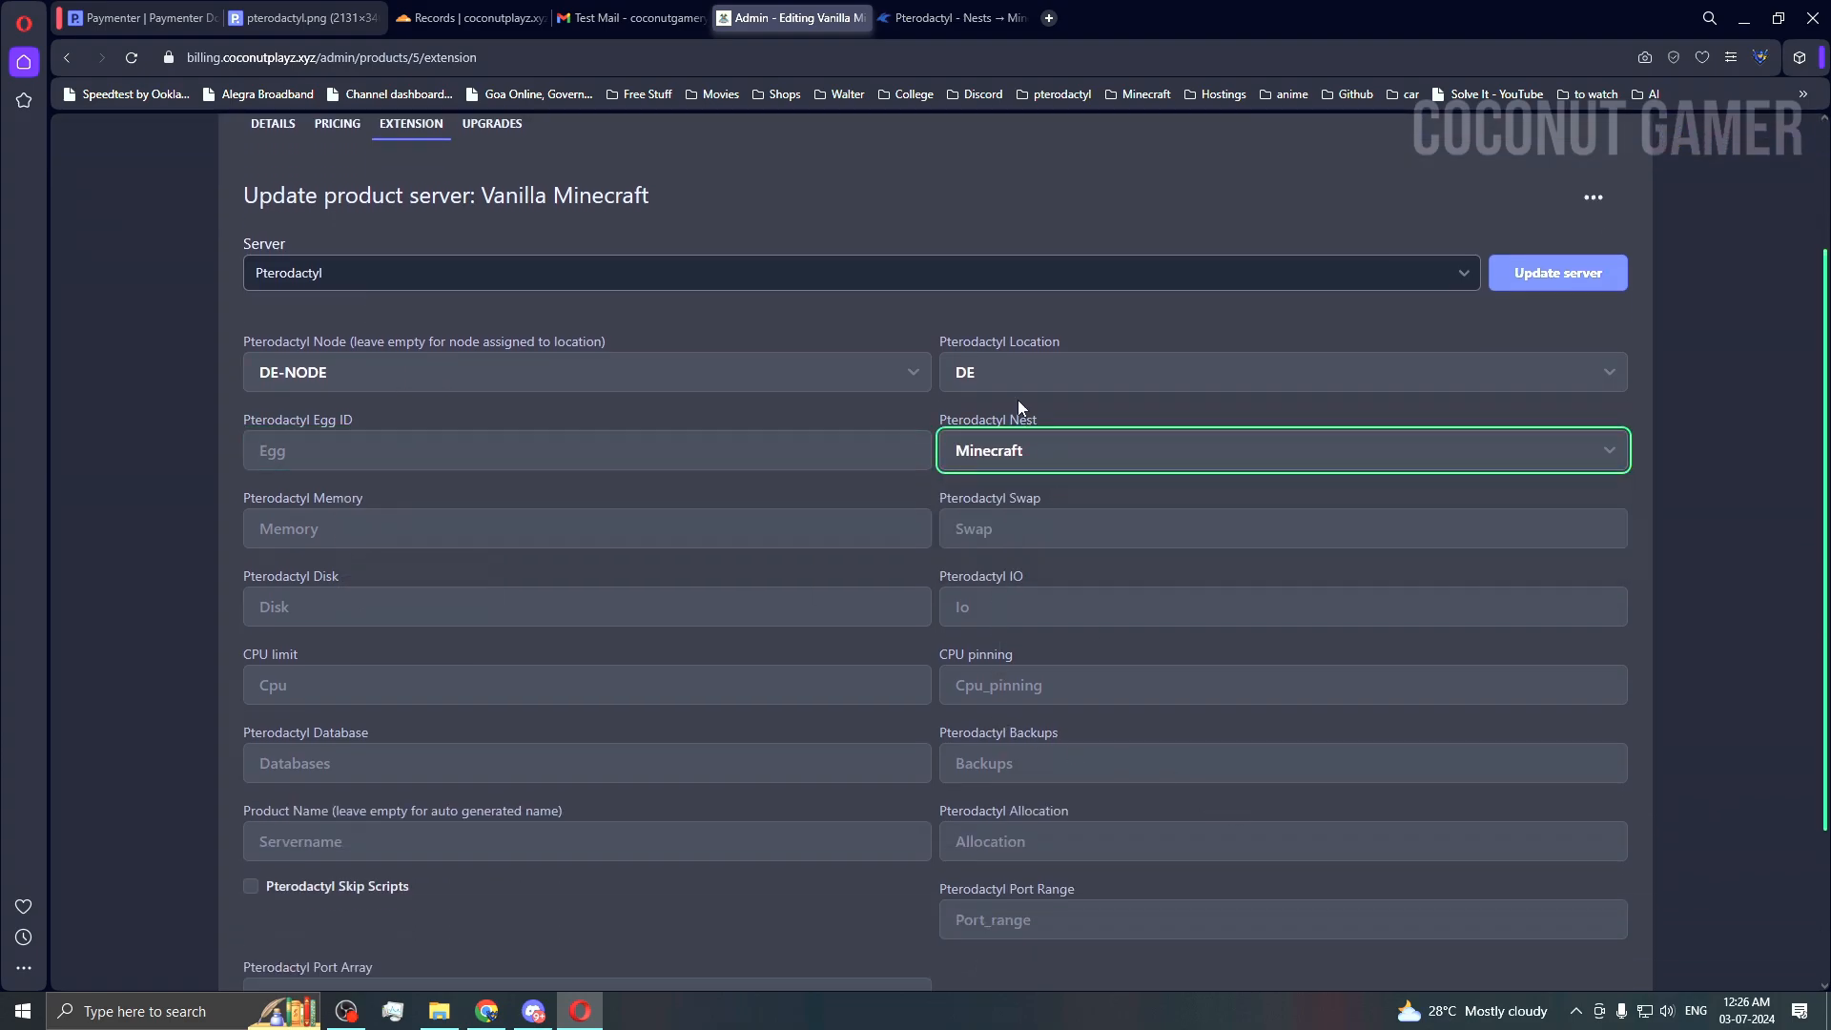
left_click(954, 18)
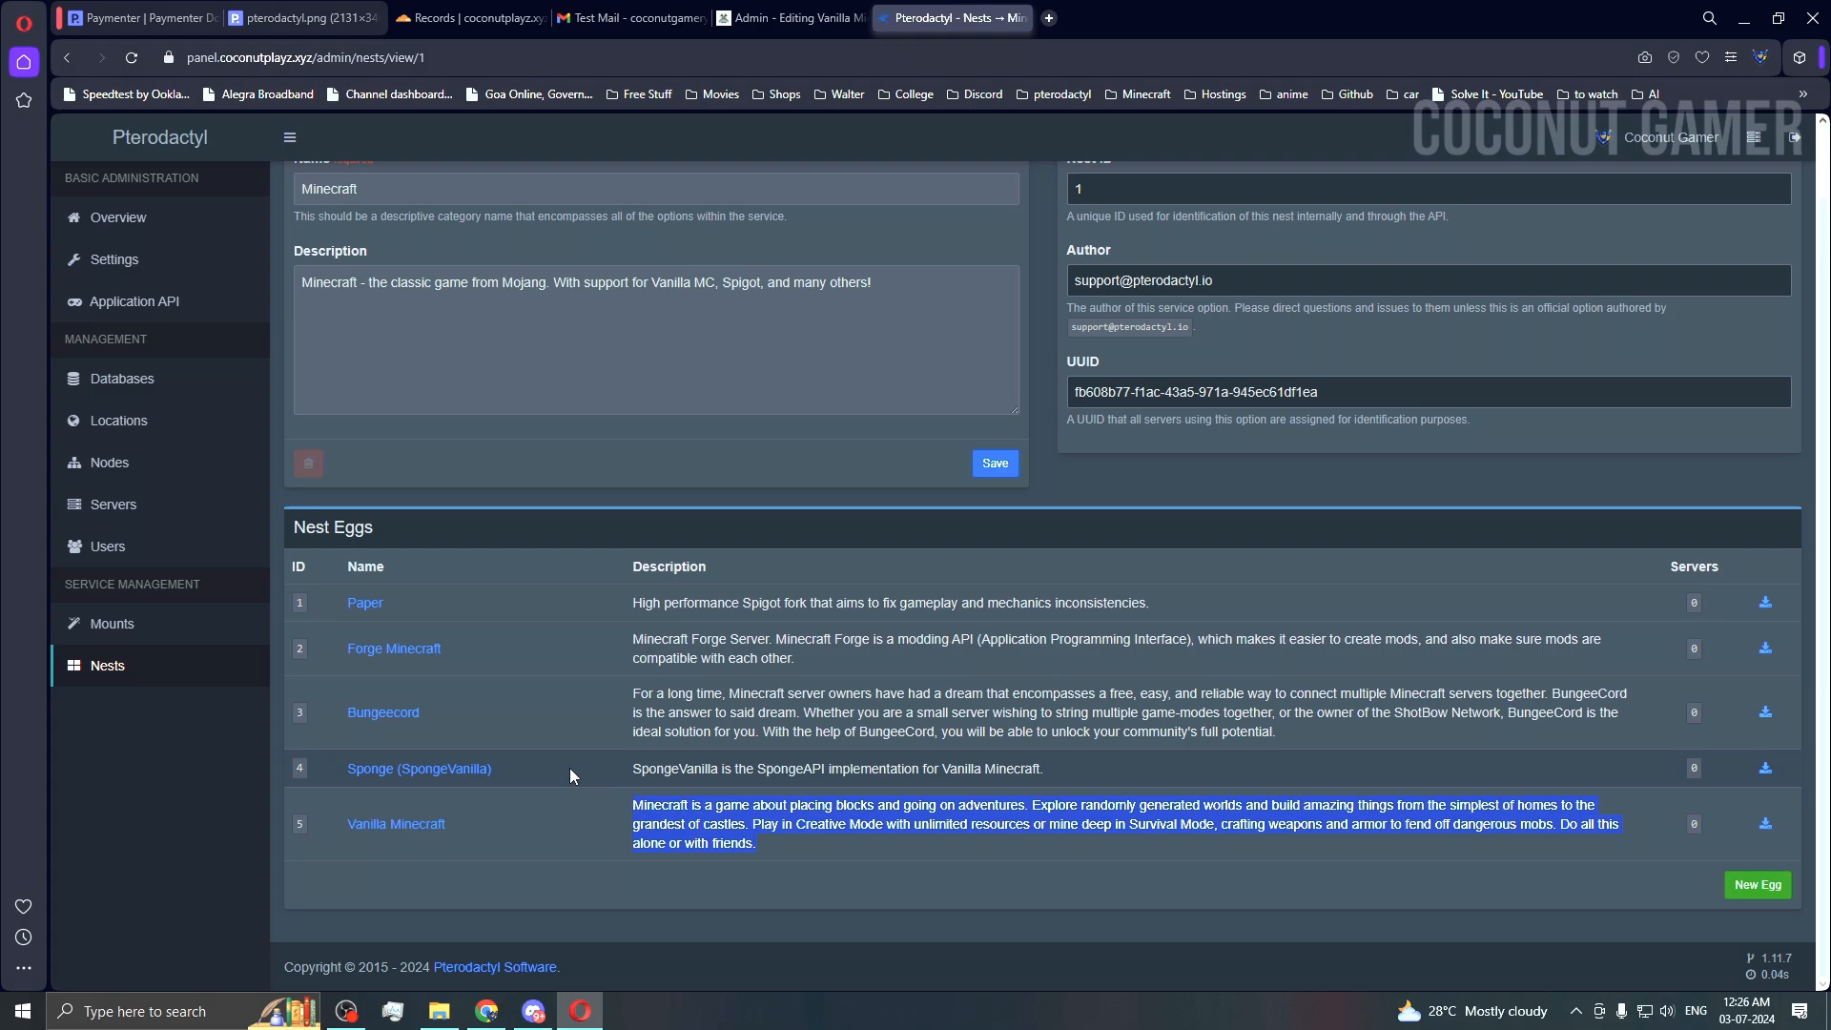
Step: Check in Pterodactyl that the Vanilla Minecraft egg has ID 5
double_click(299, 820)
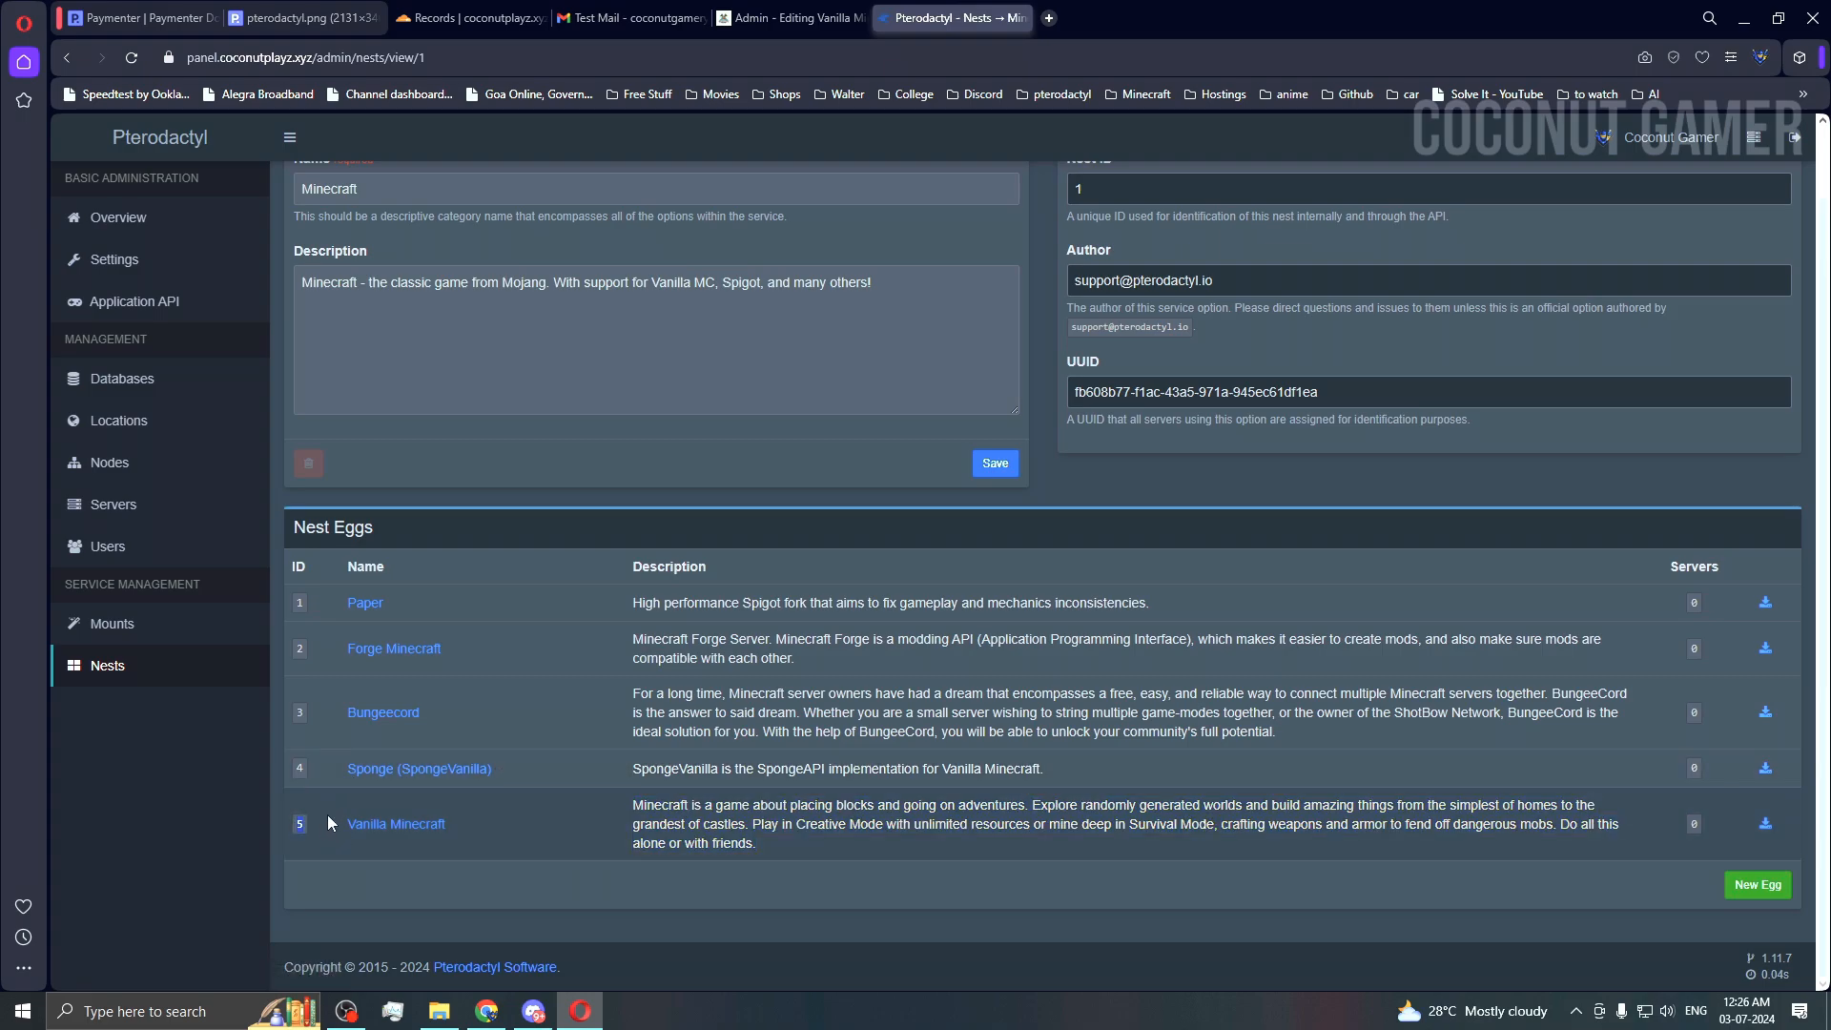
left_click(744, 10)
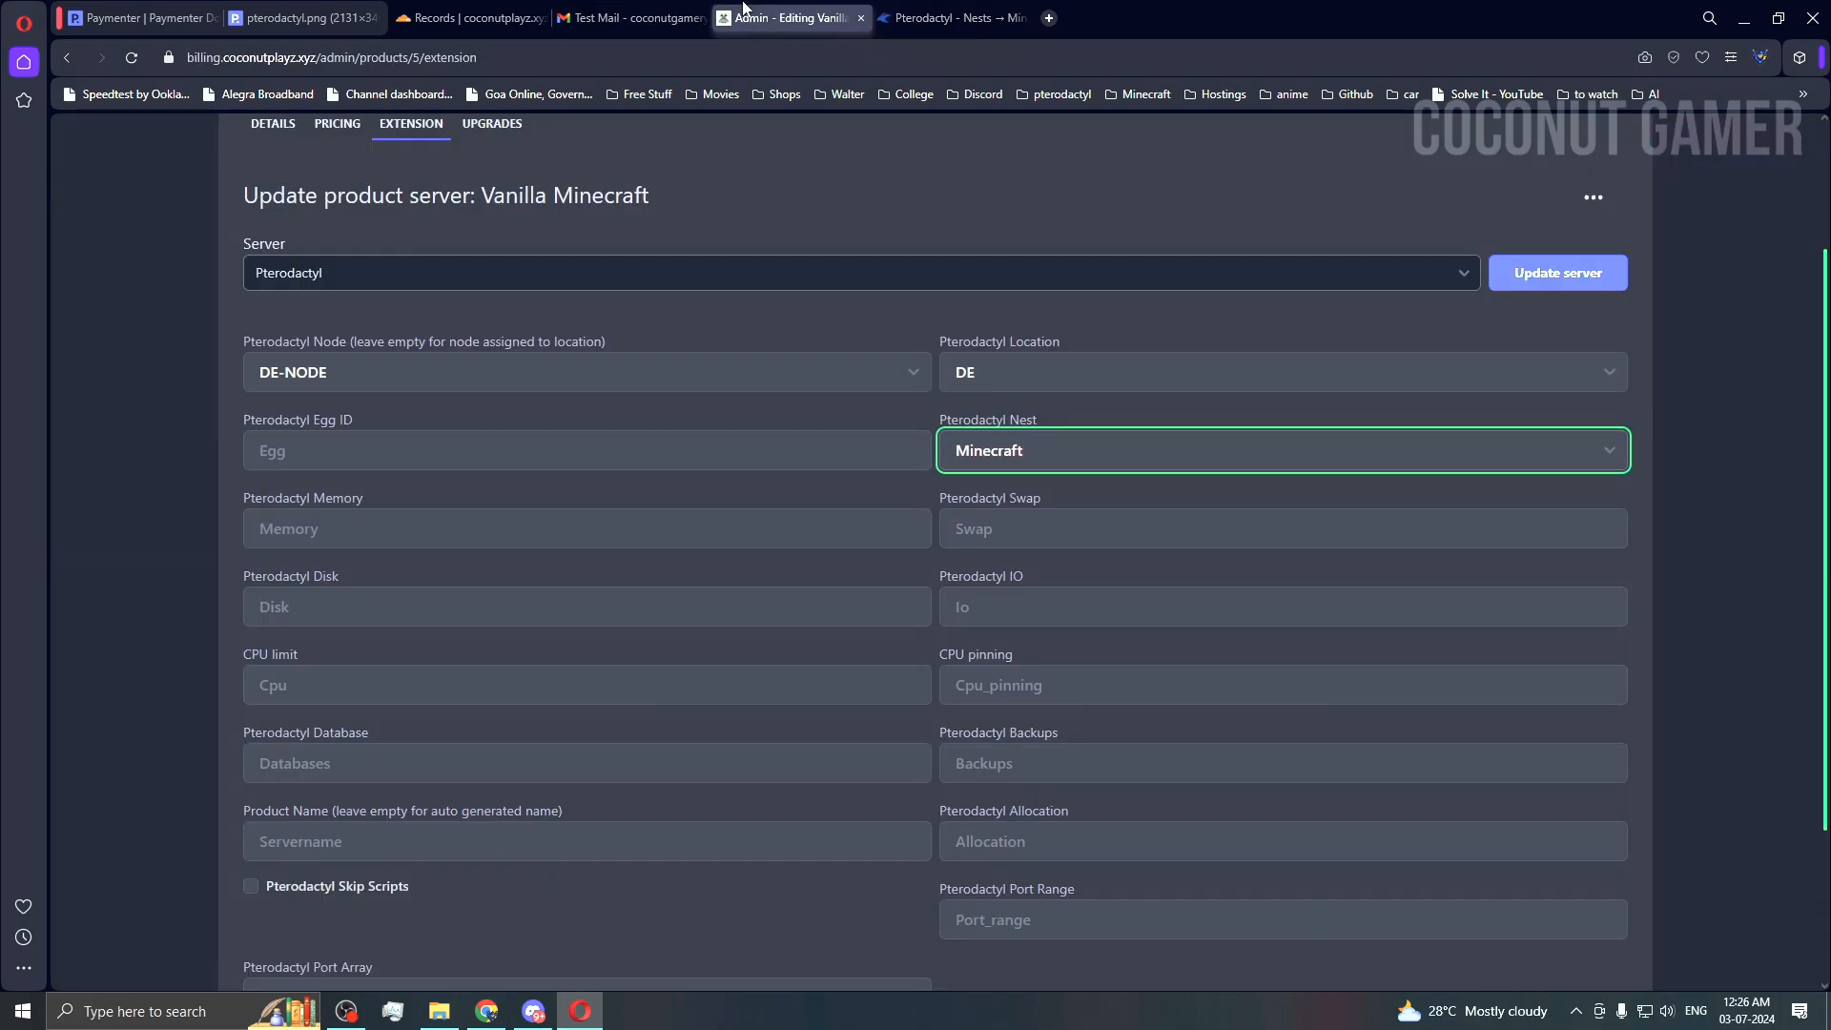
left_click(953, 18)
scroll(181, 676, "up", 1)
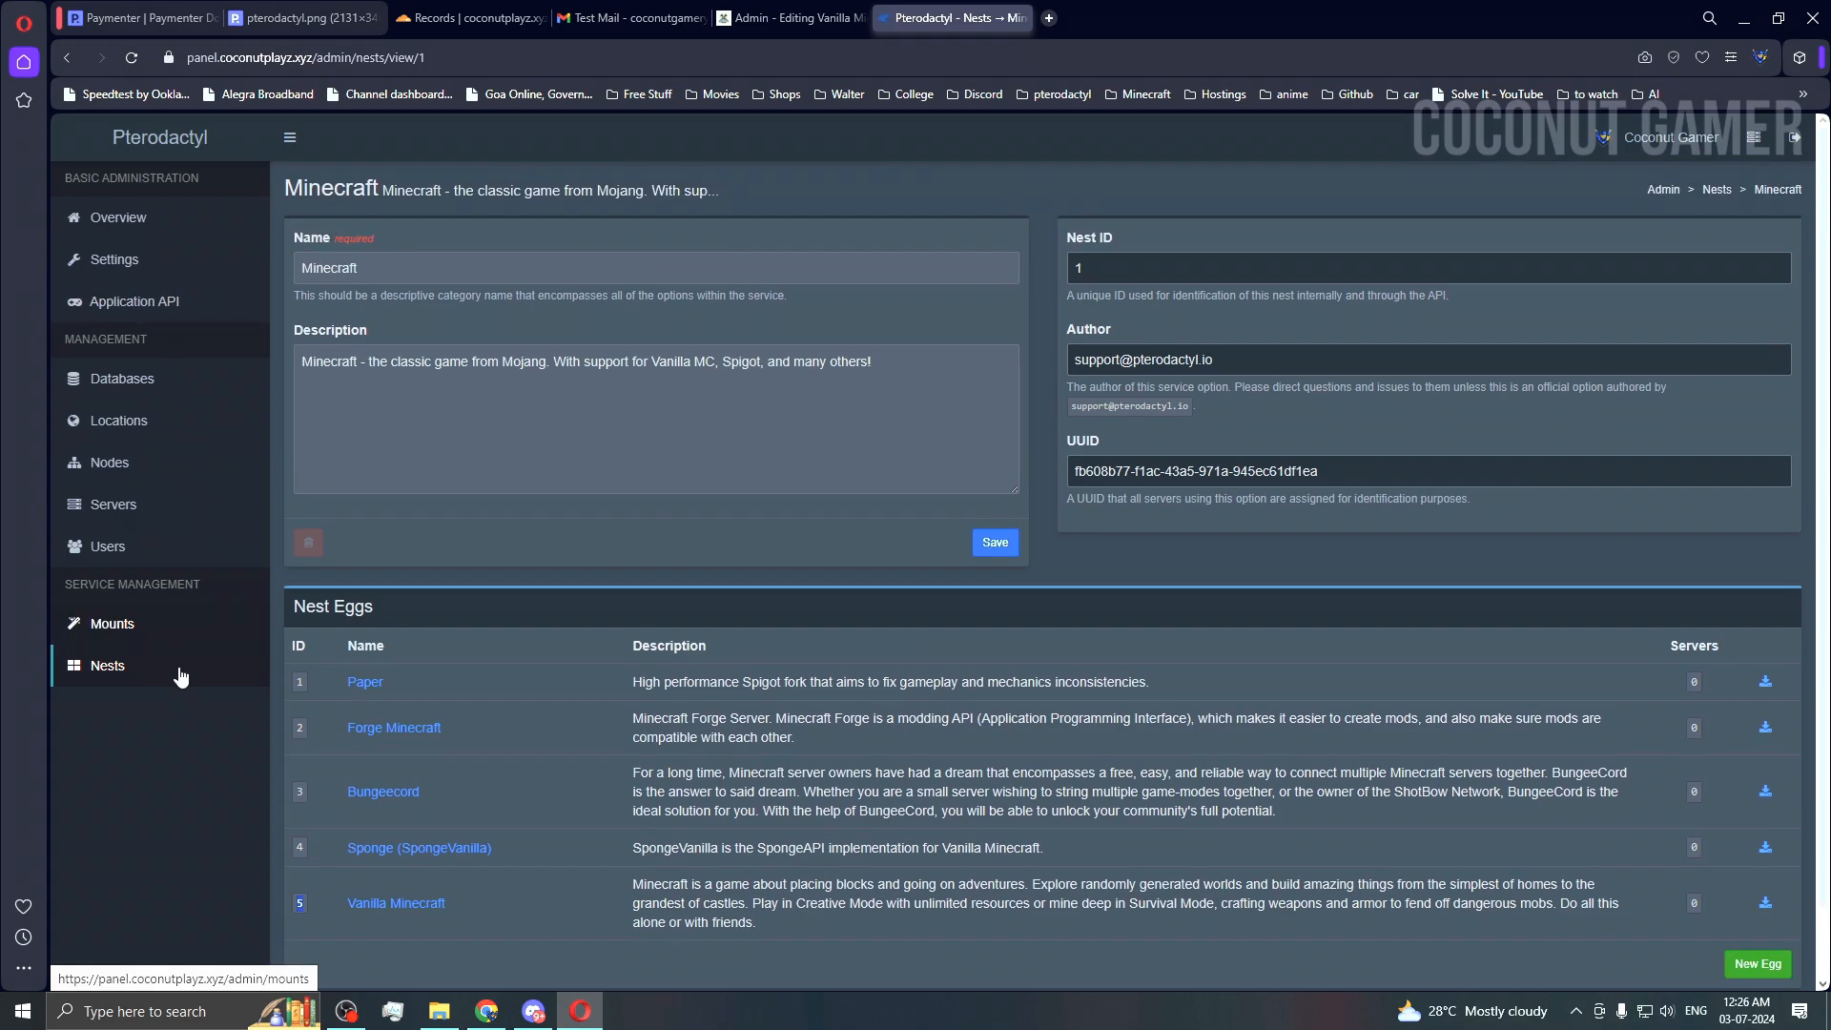
left_click(167, 679)
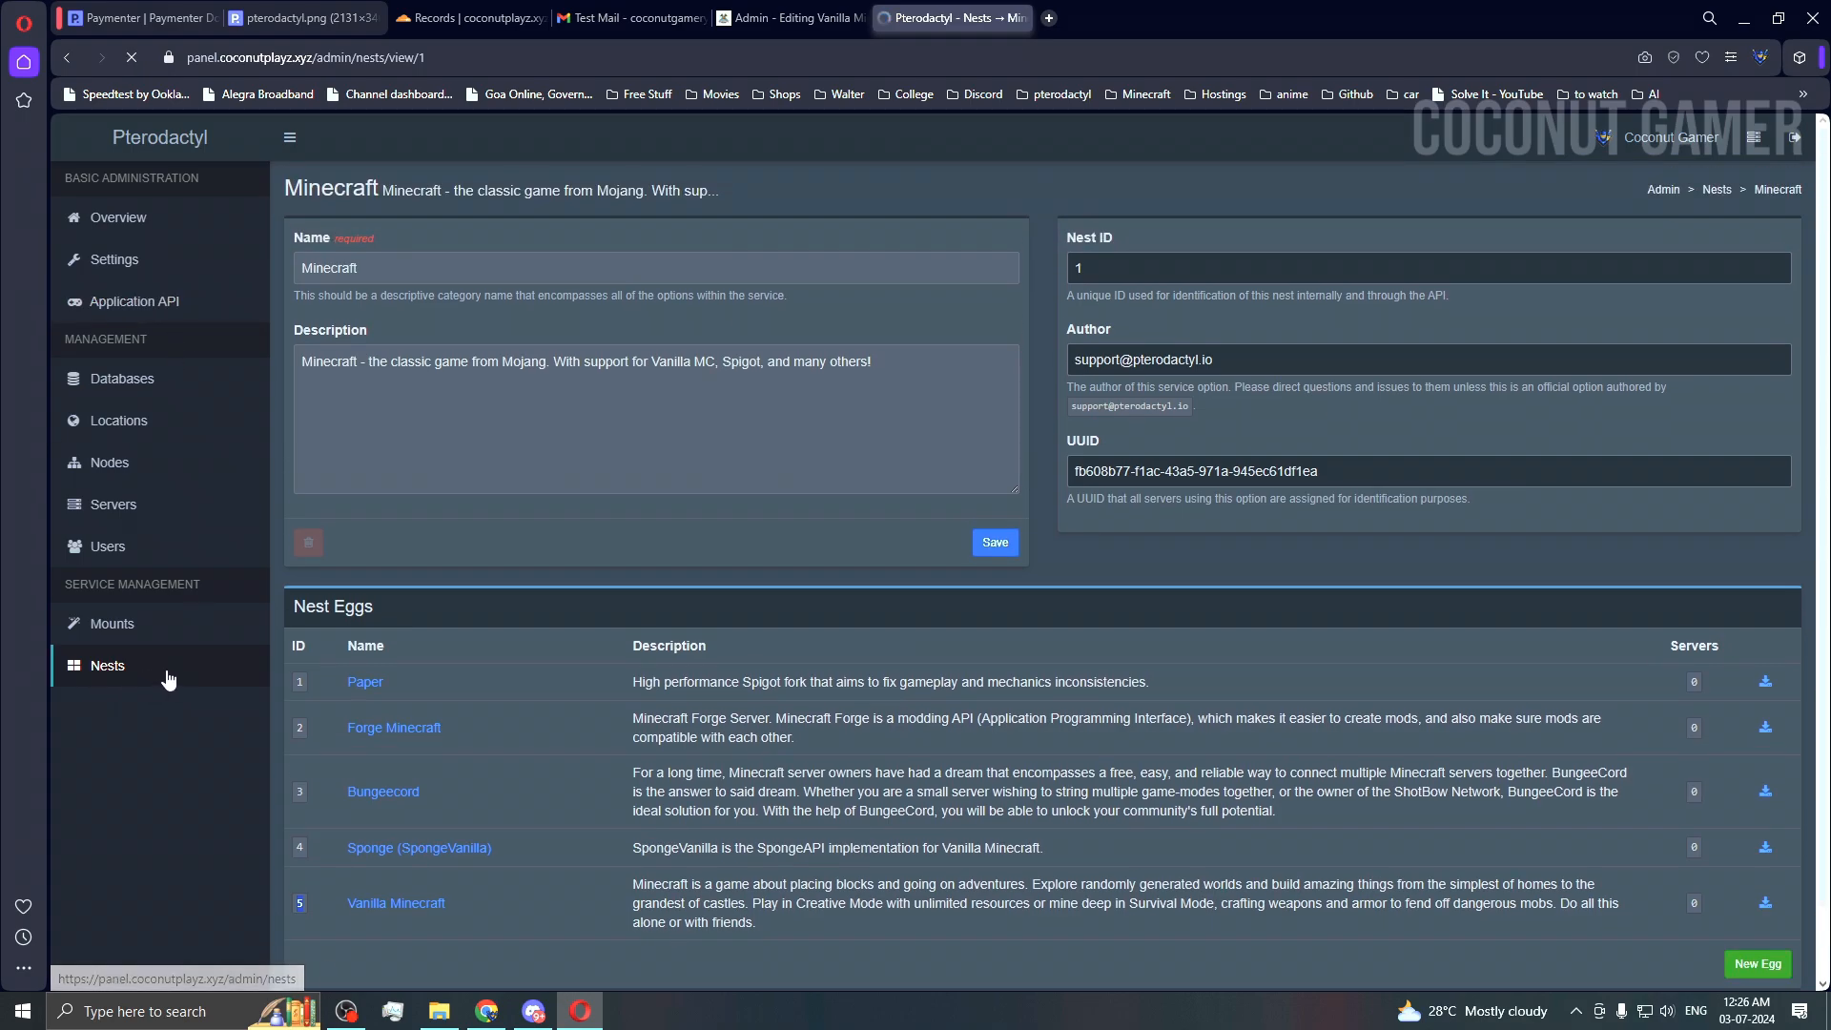
left_click(405, 398)
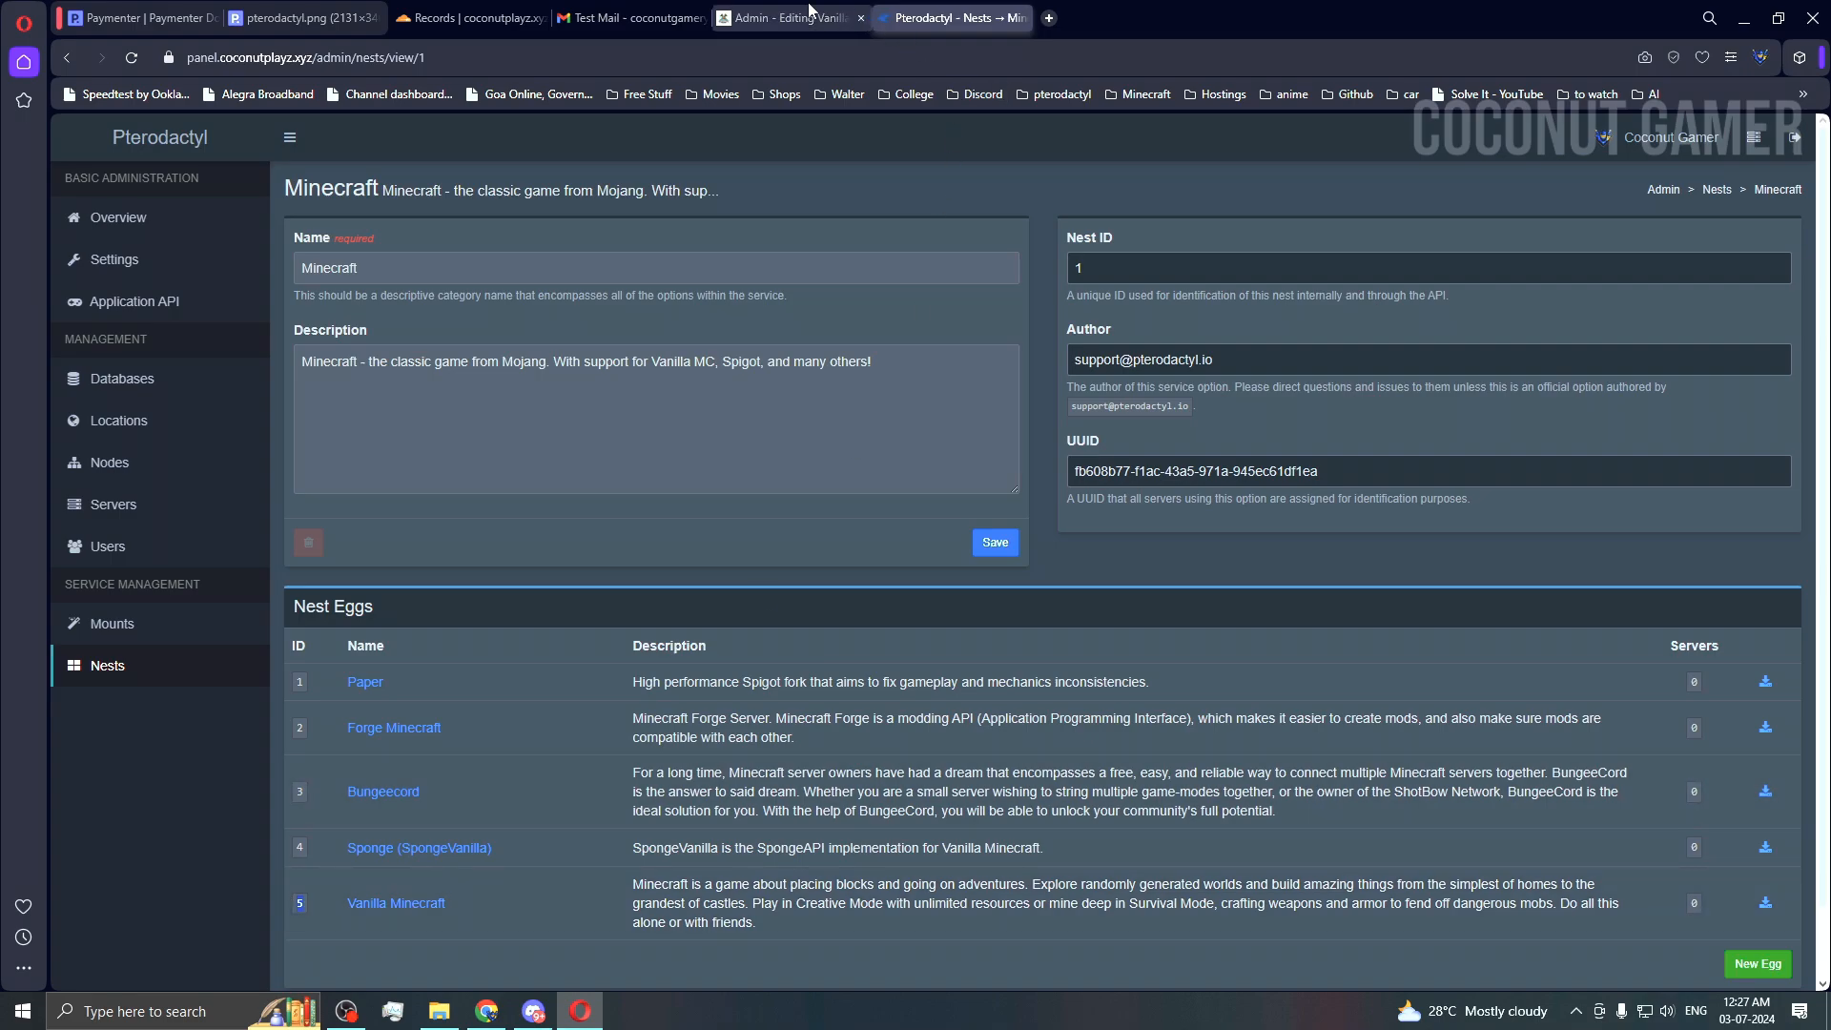
left_click(809, 8)
Step: Enter egg ID 5, memory 5000, swap 0, IO 500 and CPU 0
left_click(336, 448)
type("5")
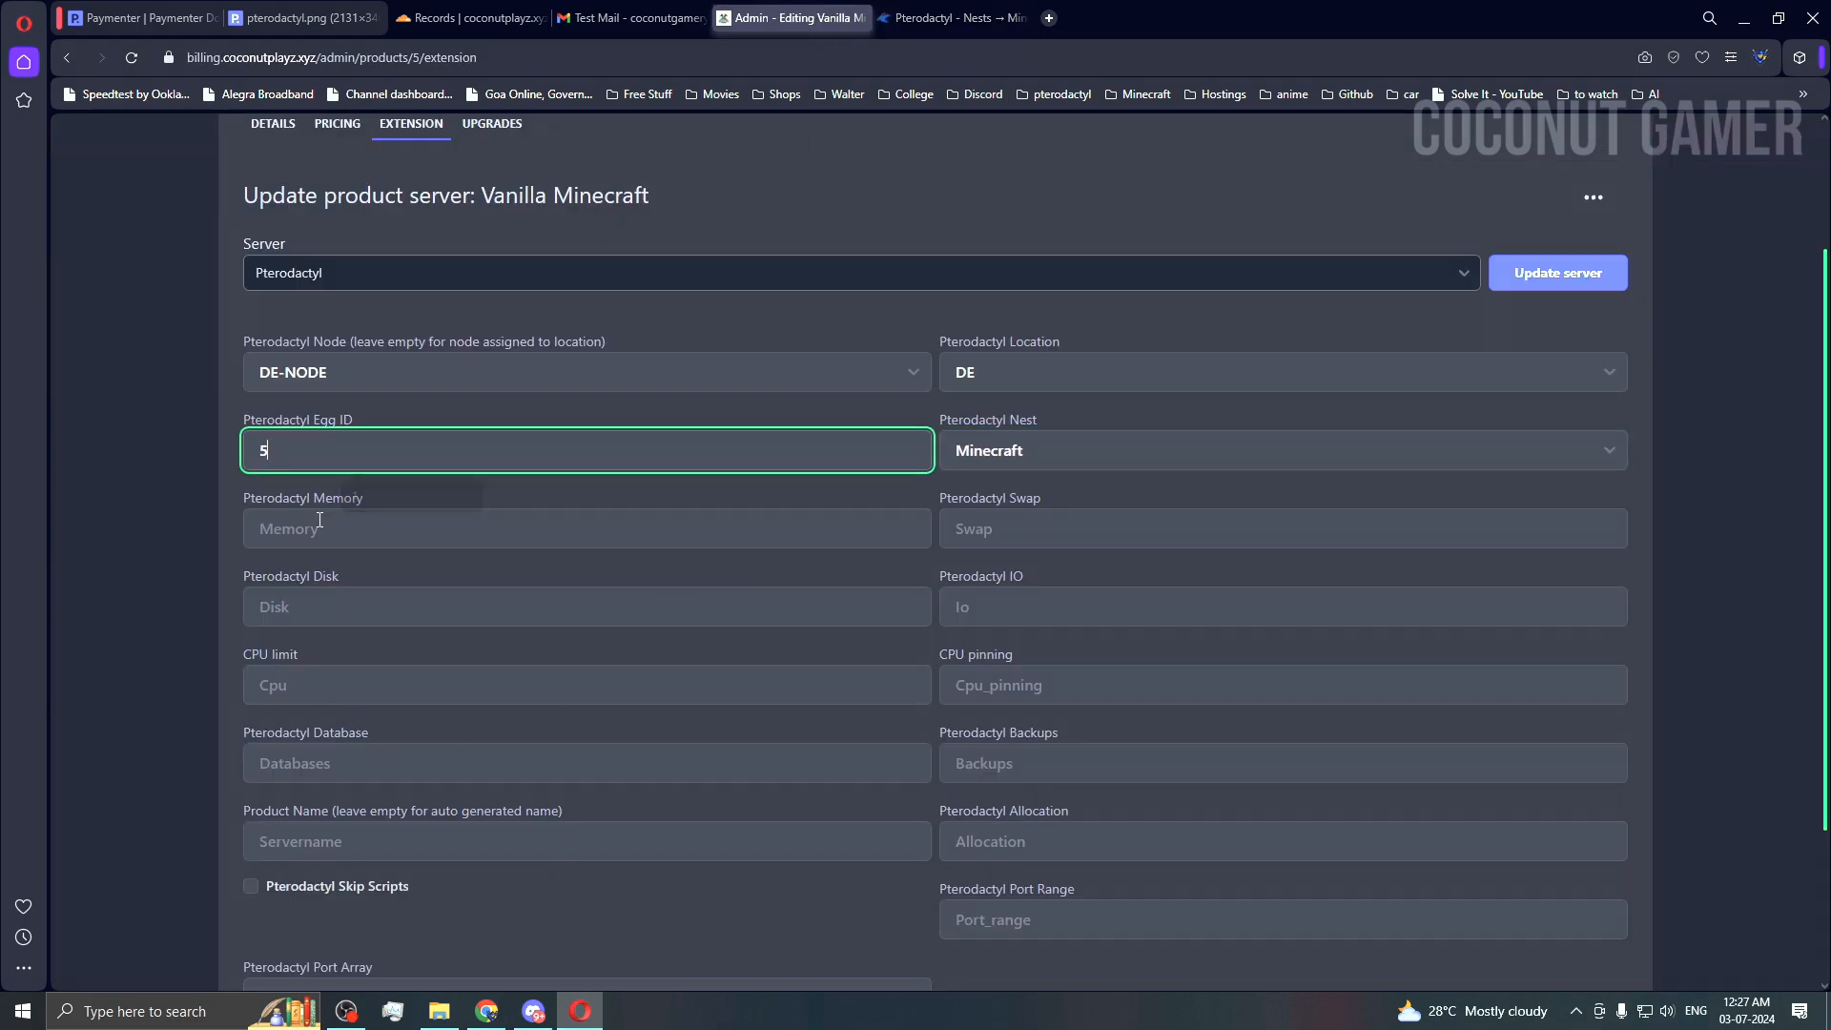
left_click(431, 524)
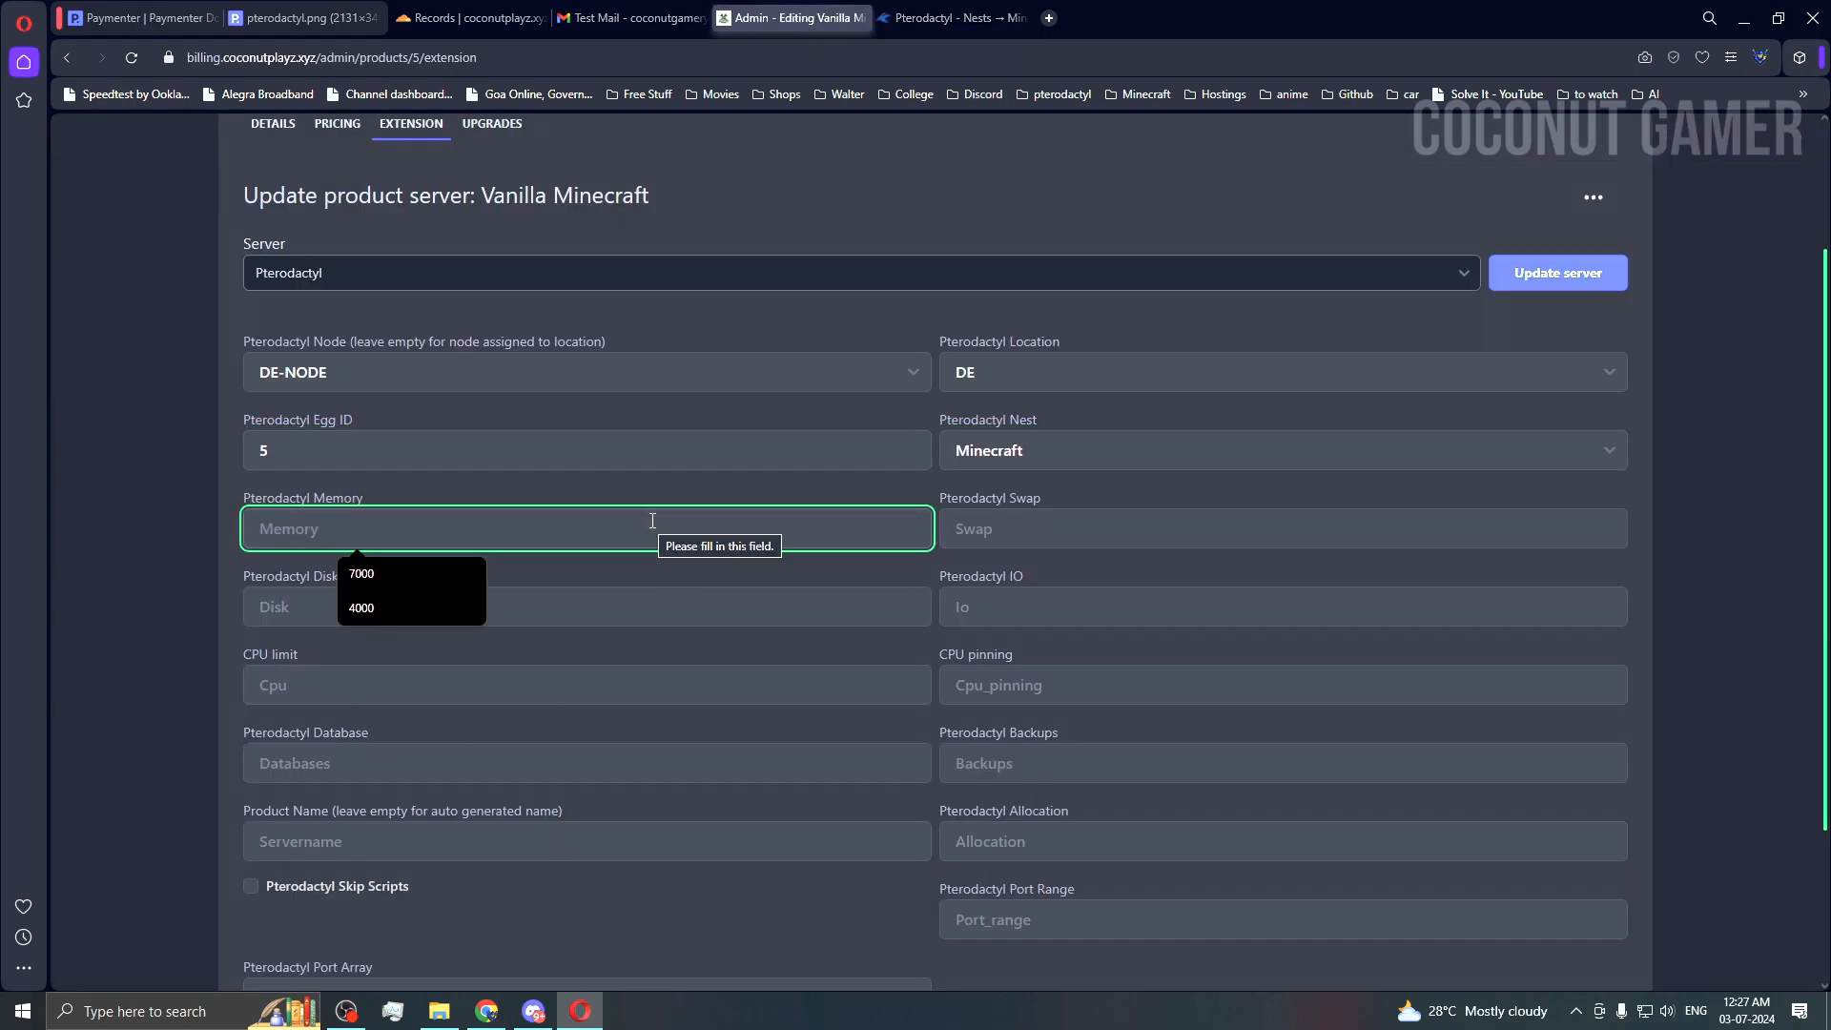
type("5000")
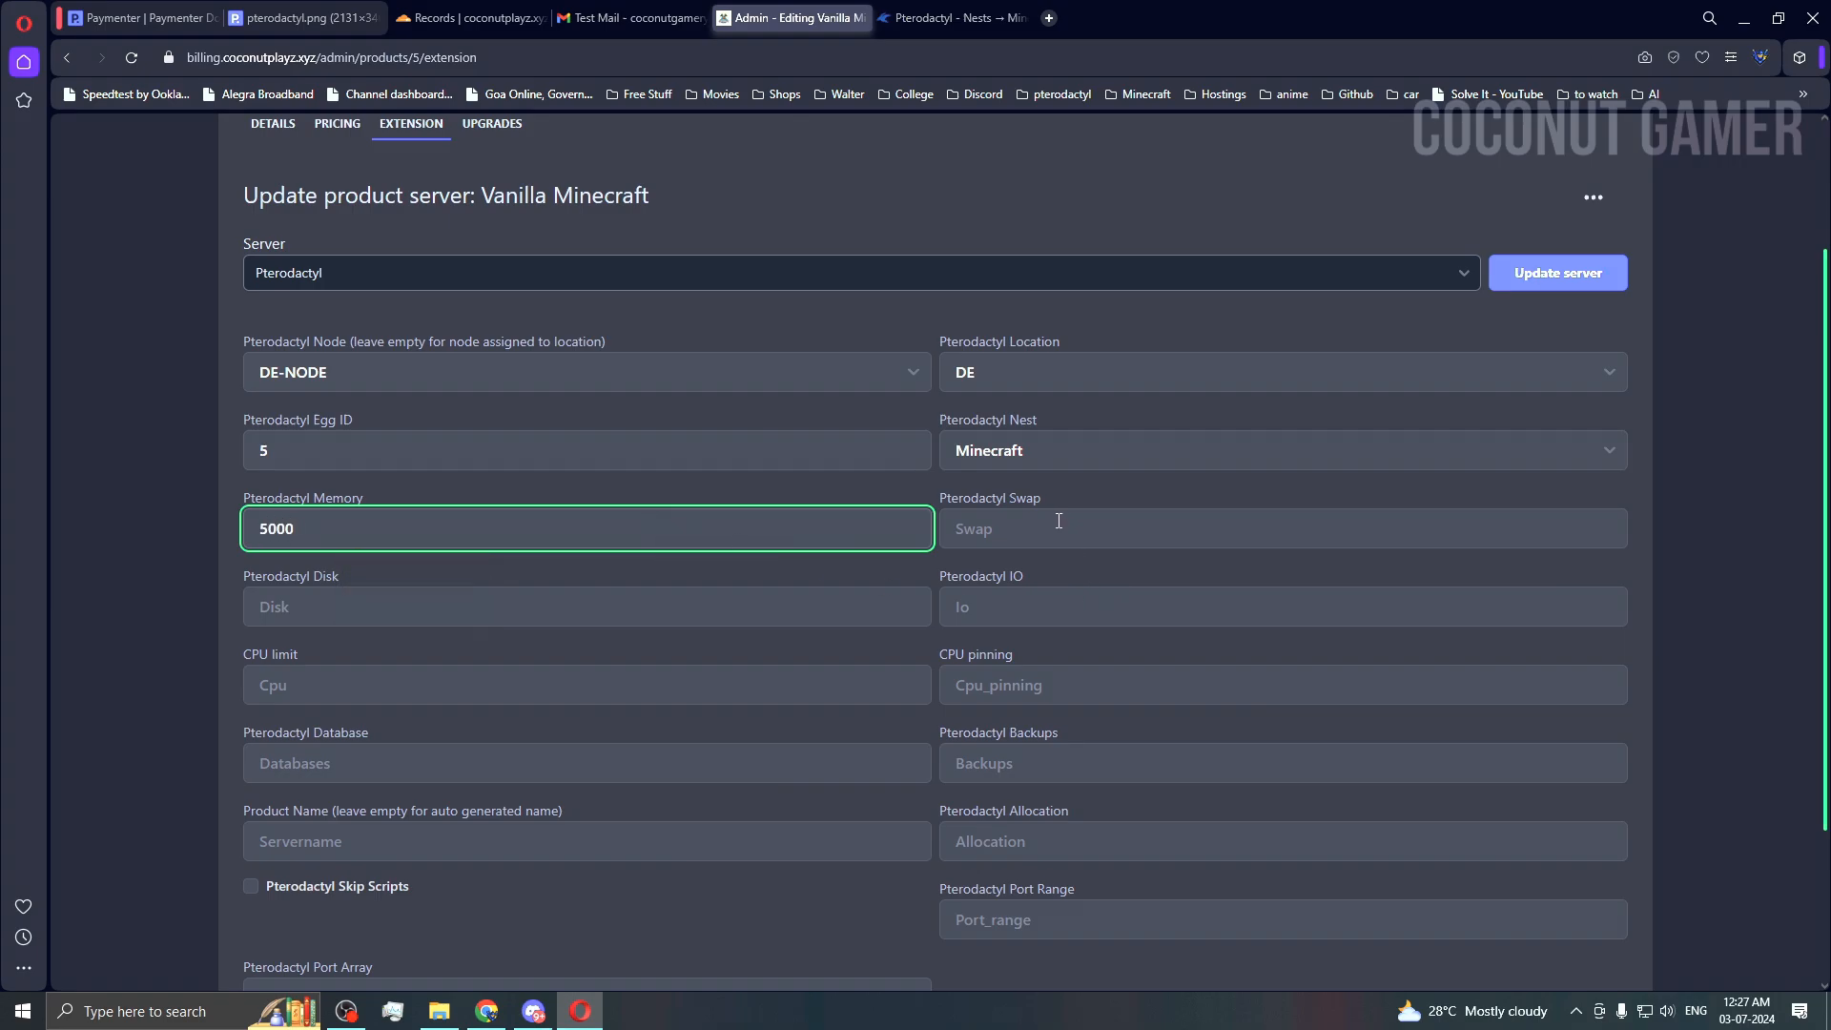
left_click(1058, 521)
type("0")
left_click(1016, 607)
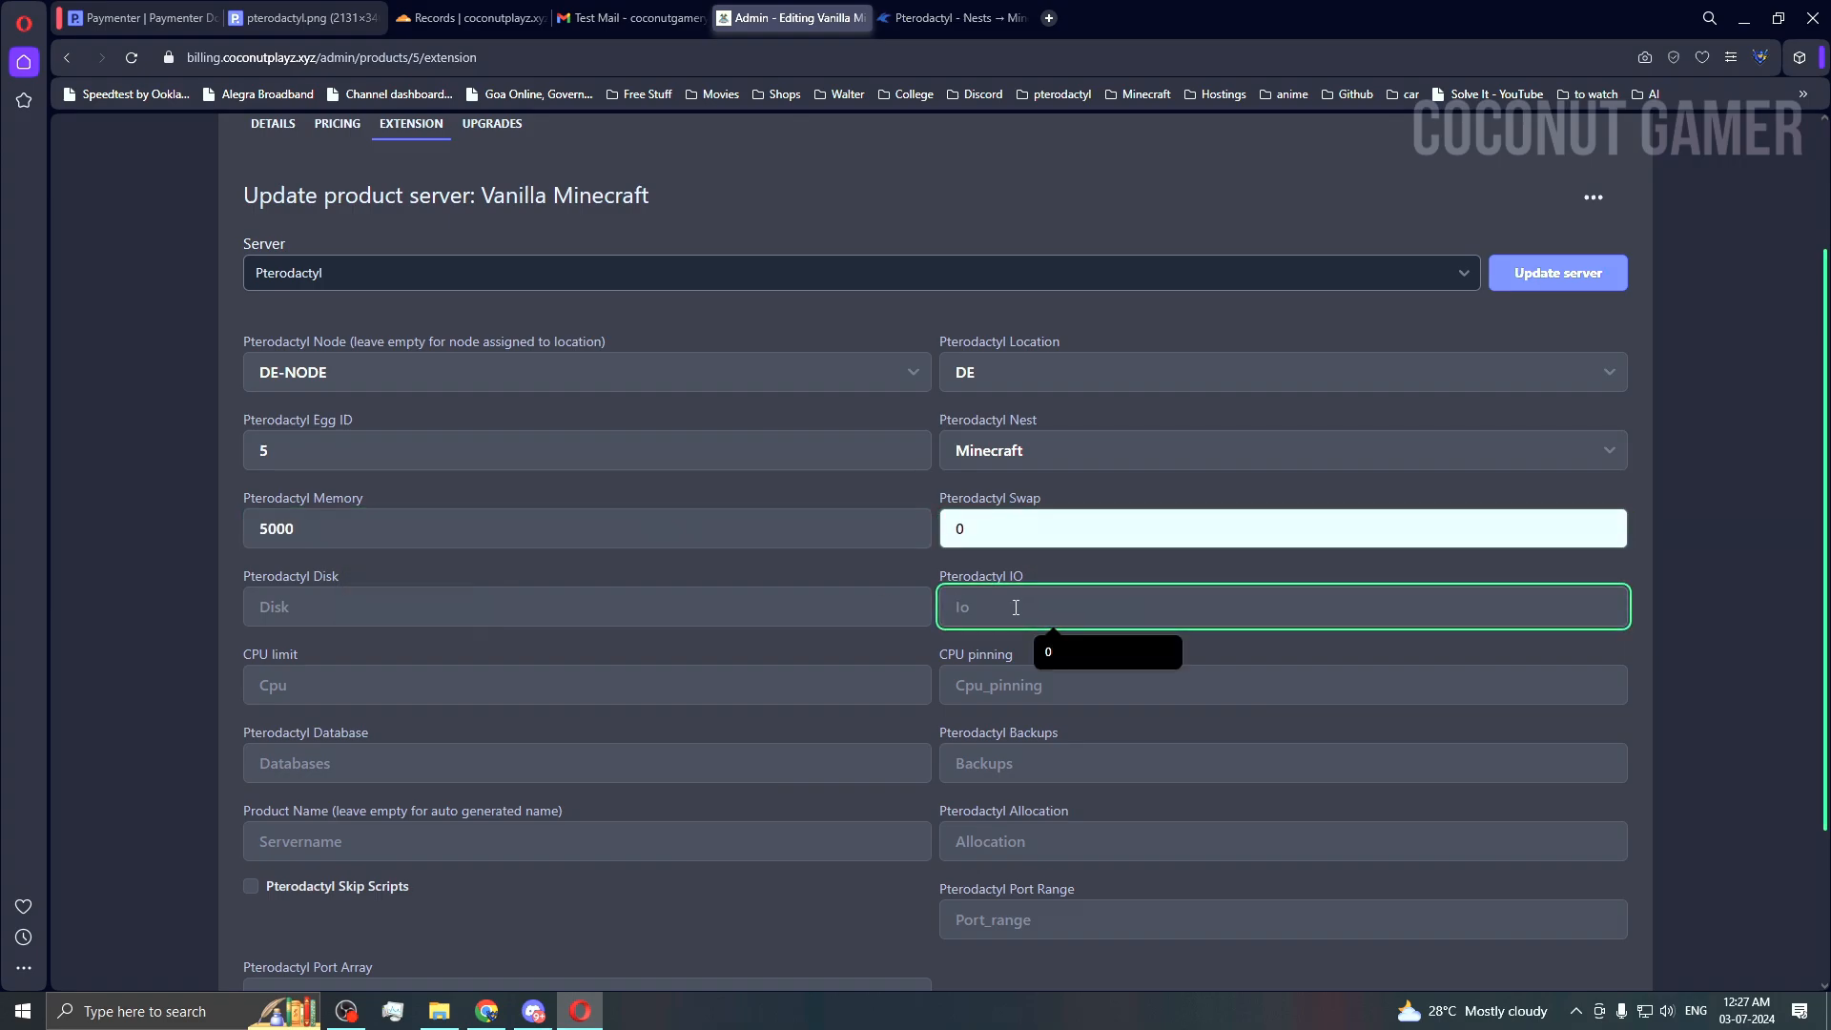
type("500")
left_click(1278, 693)
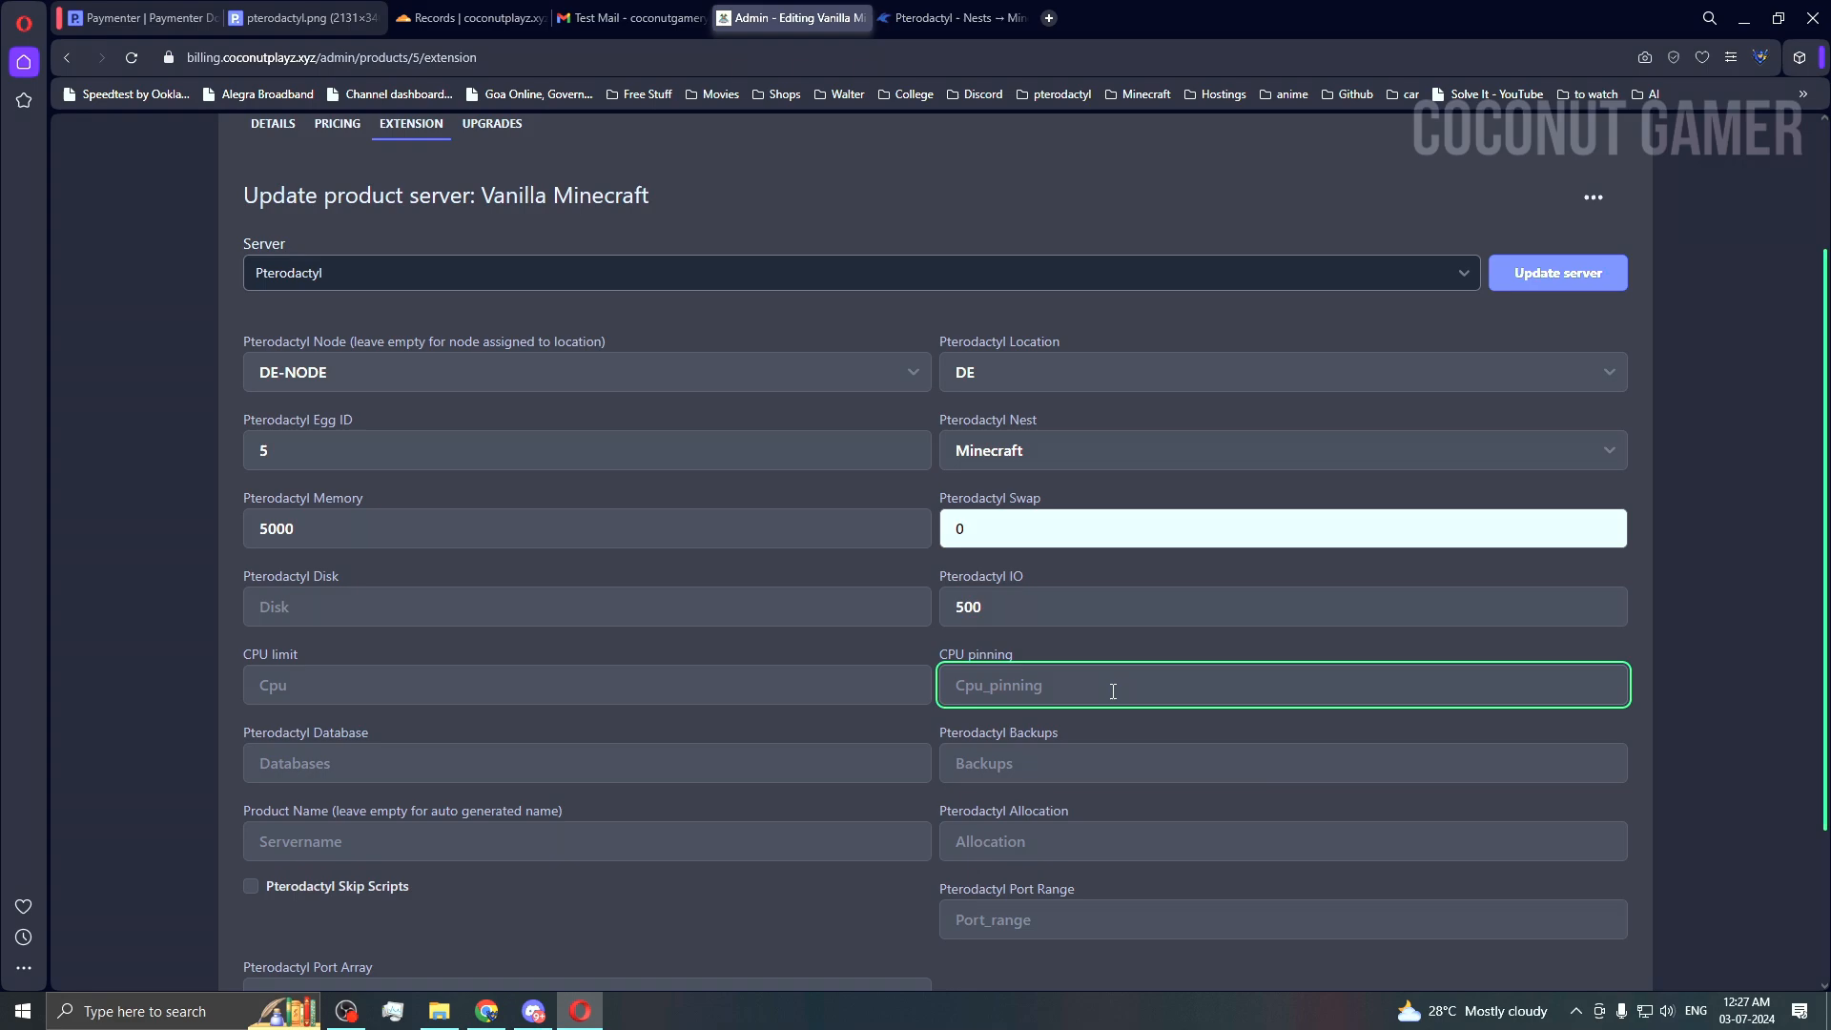
left_click(842, 695)
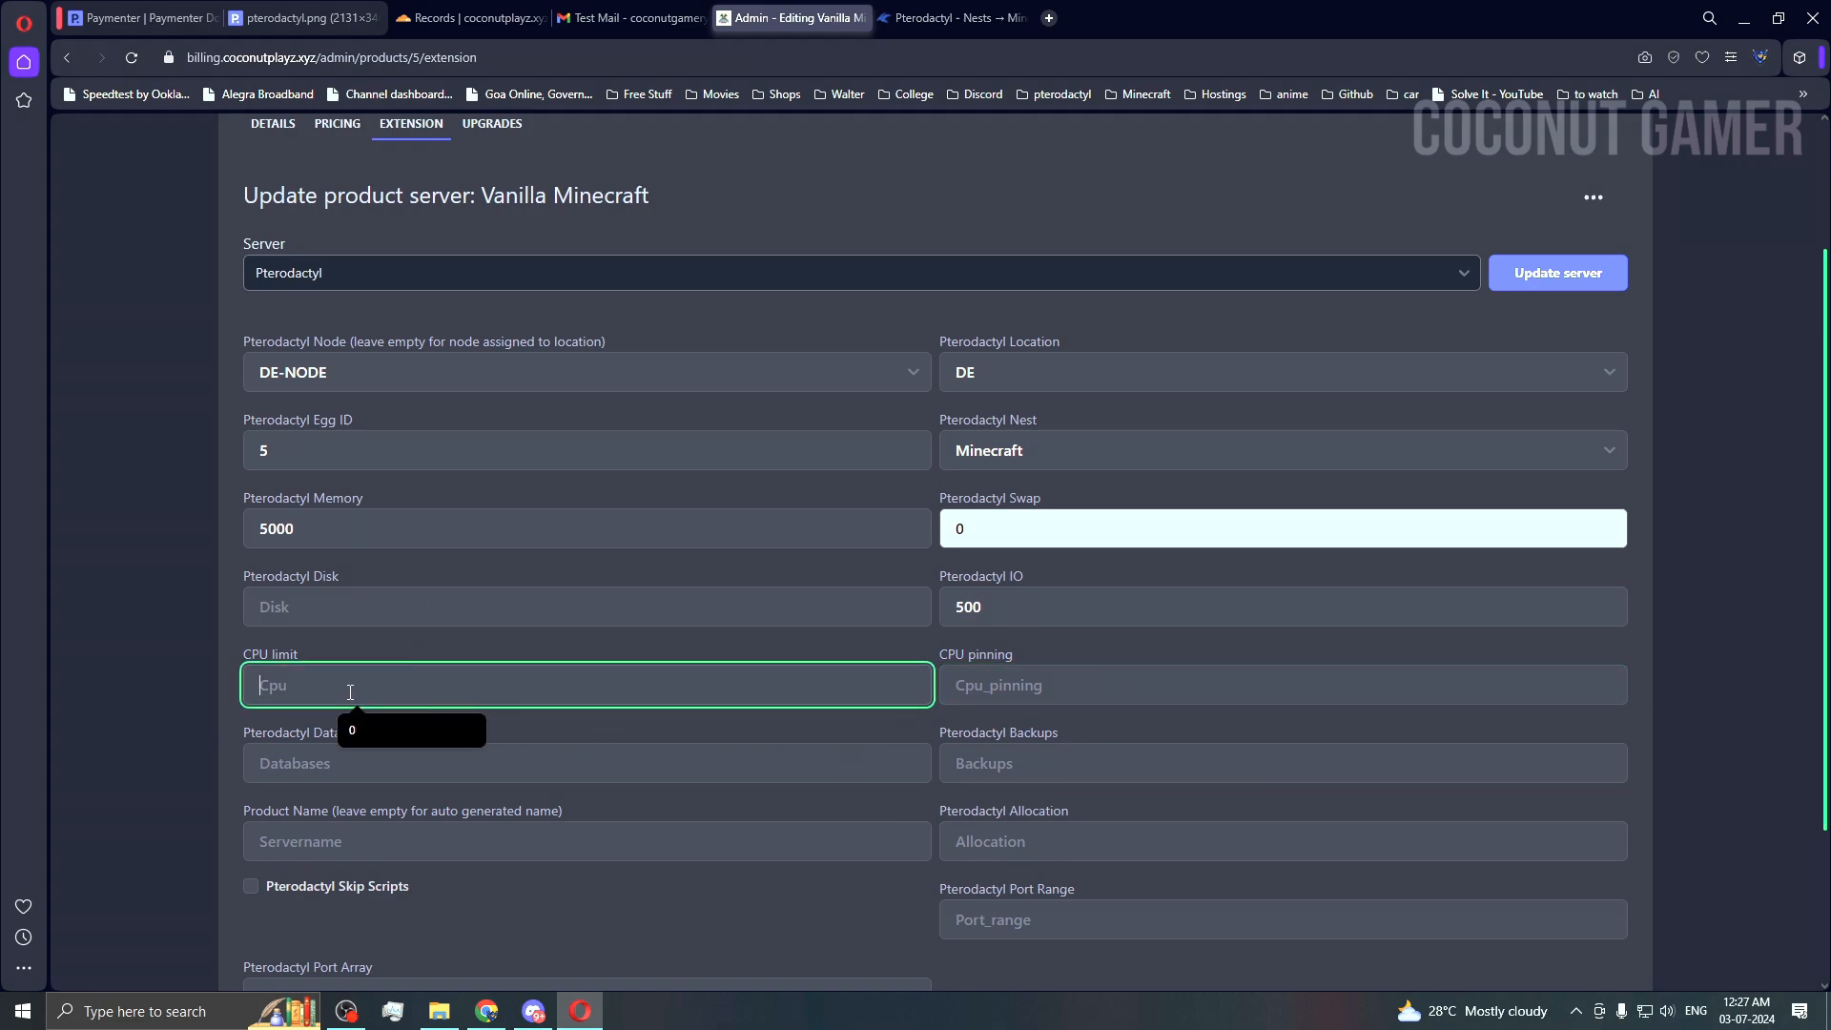
type("0")
key("Tab")
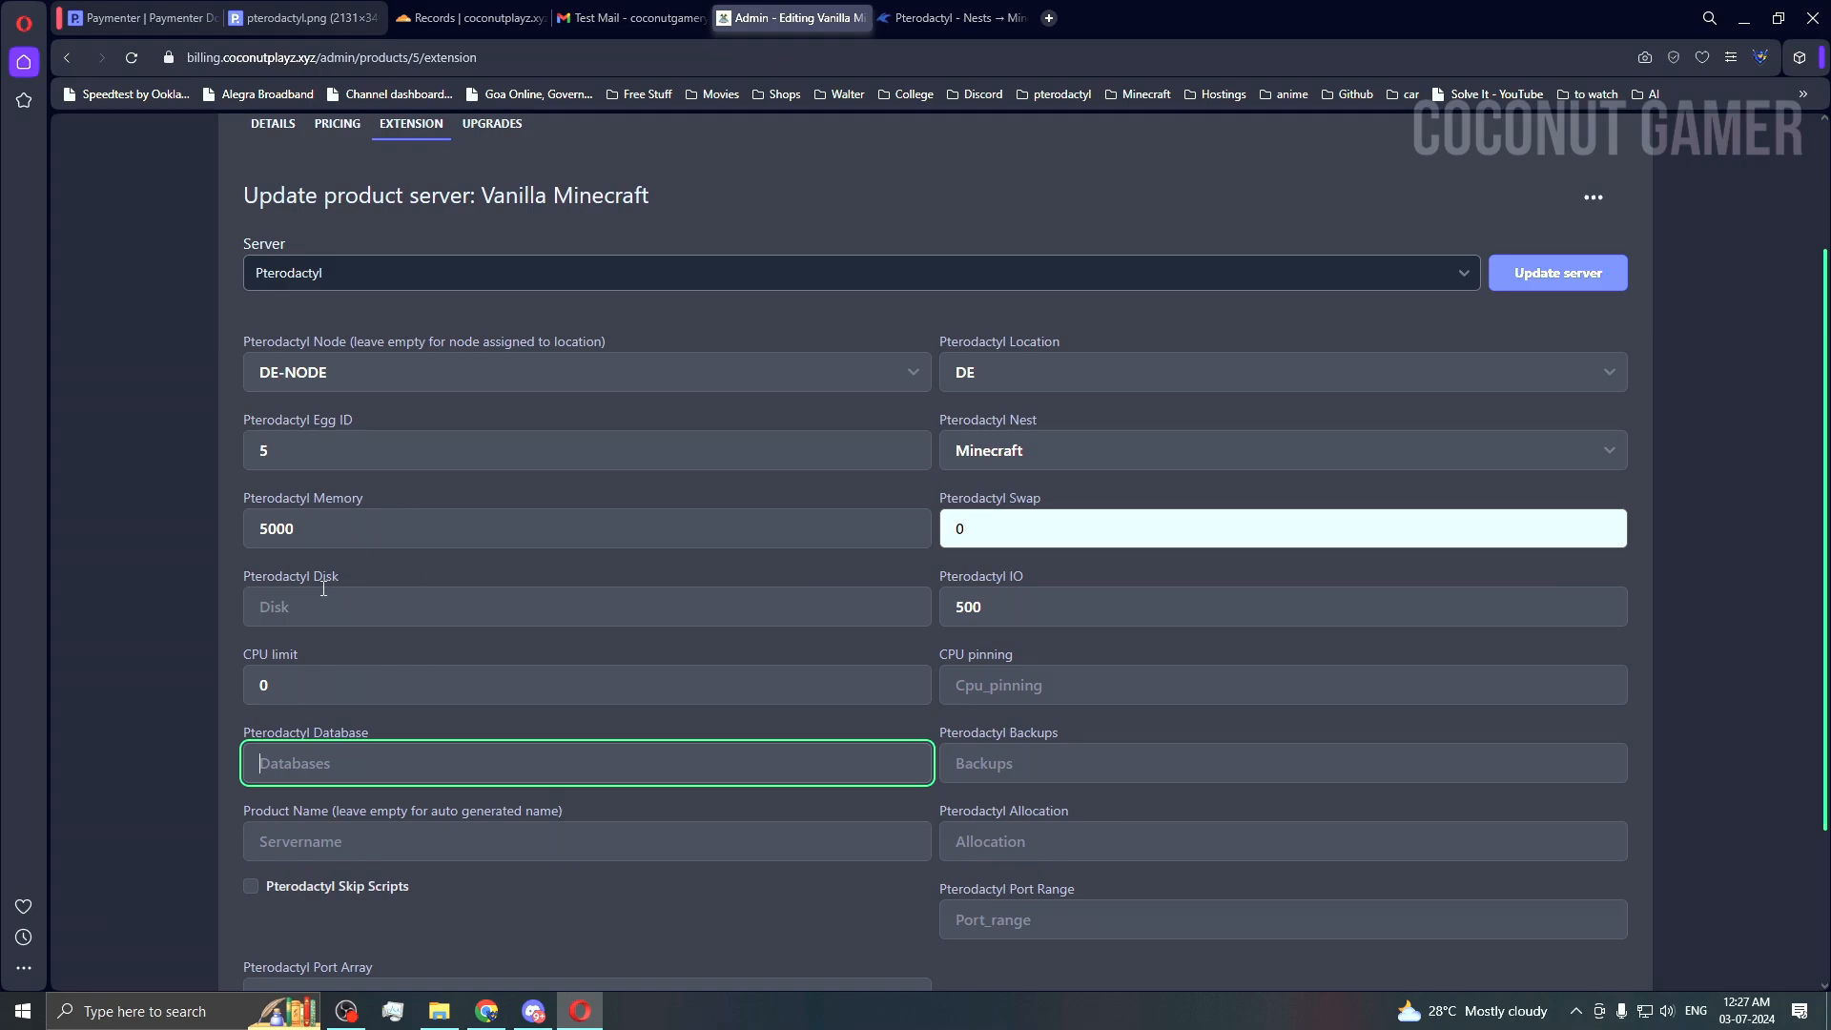
Step: Set disk 5000, backups 0, allocation 2 and database limit 0
left_click(315, 540)
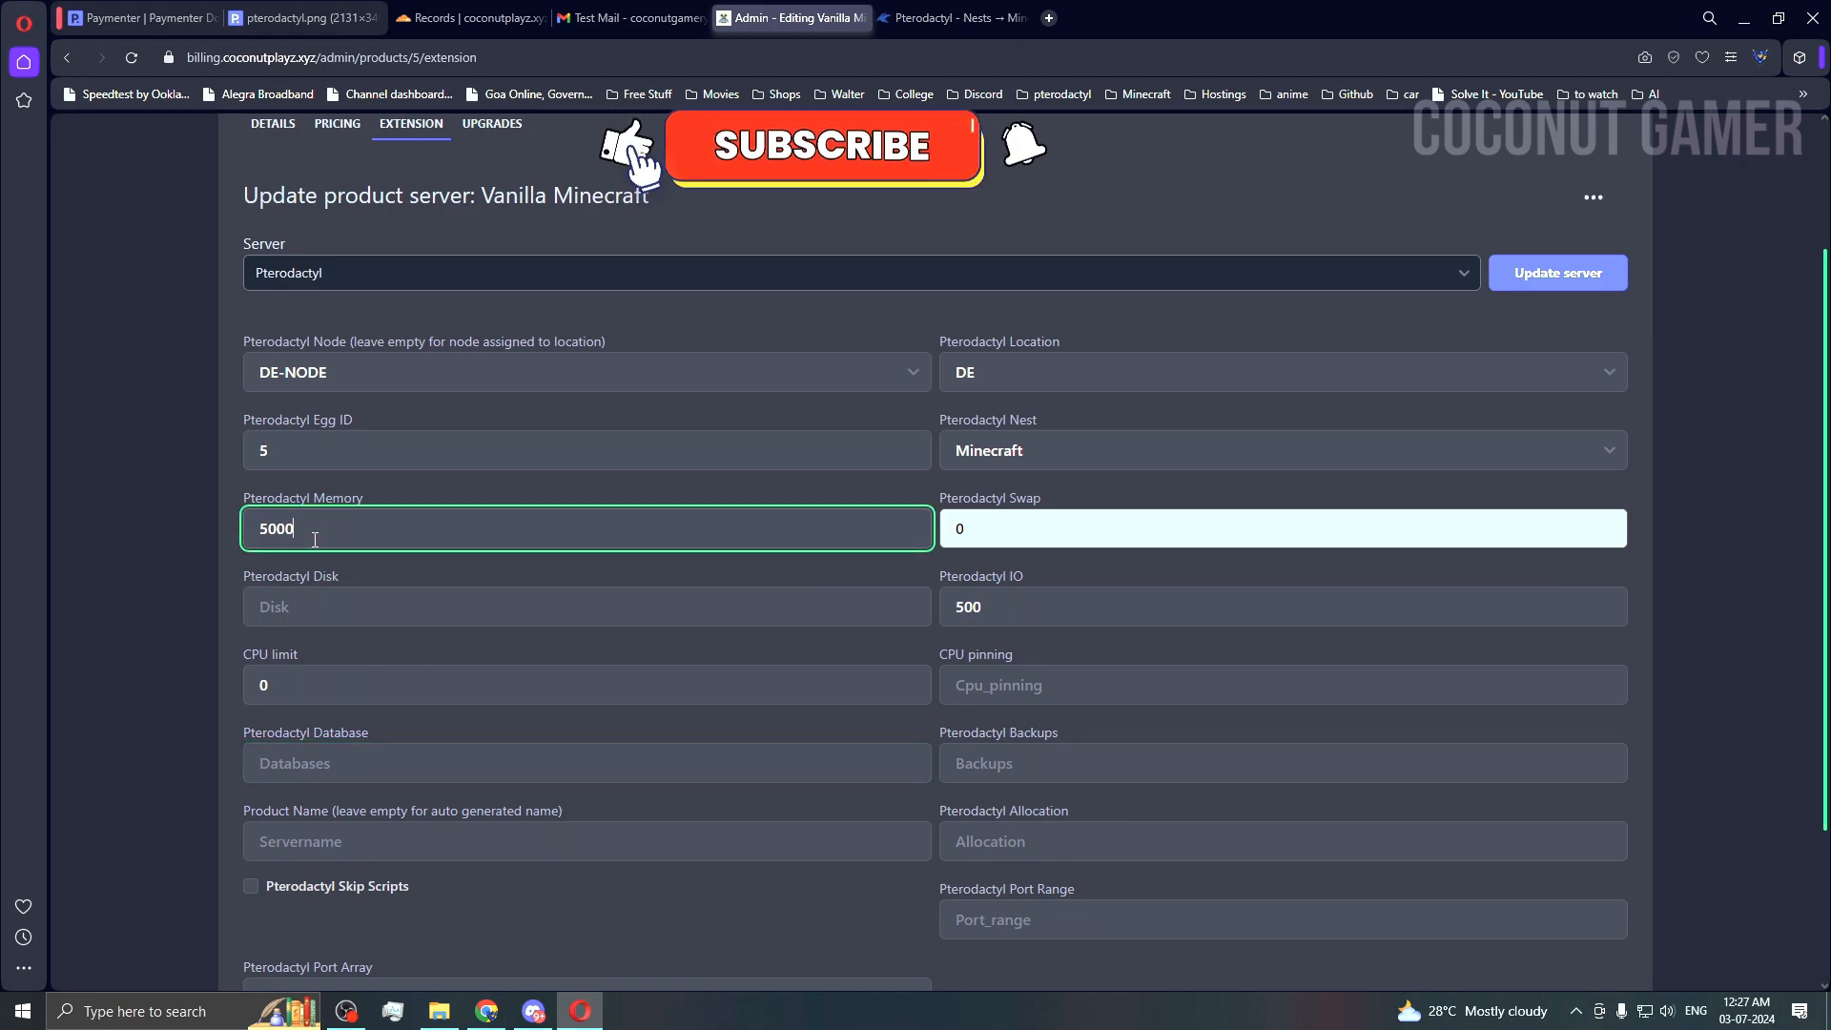
key("Tab")
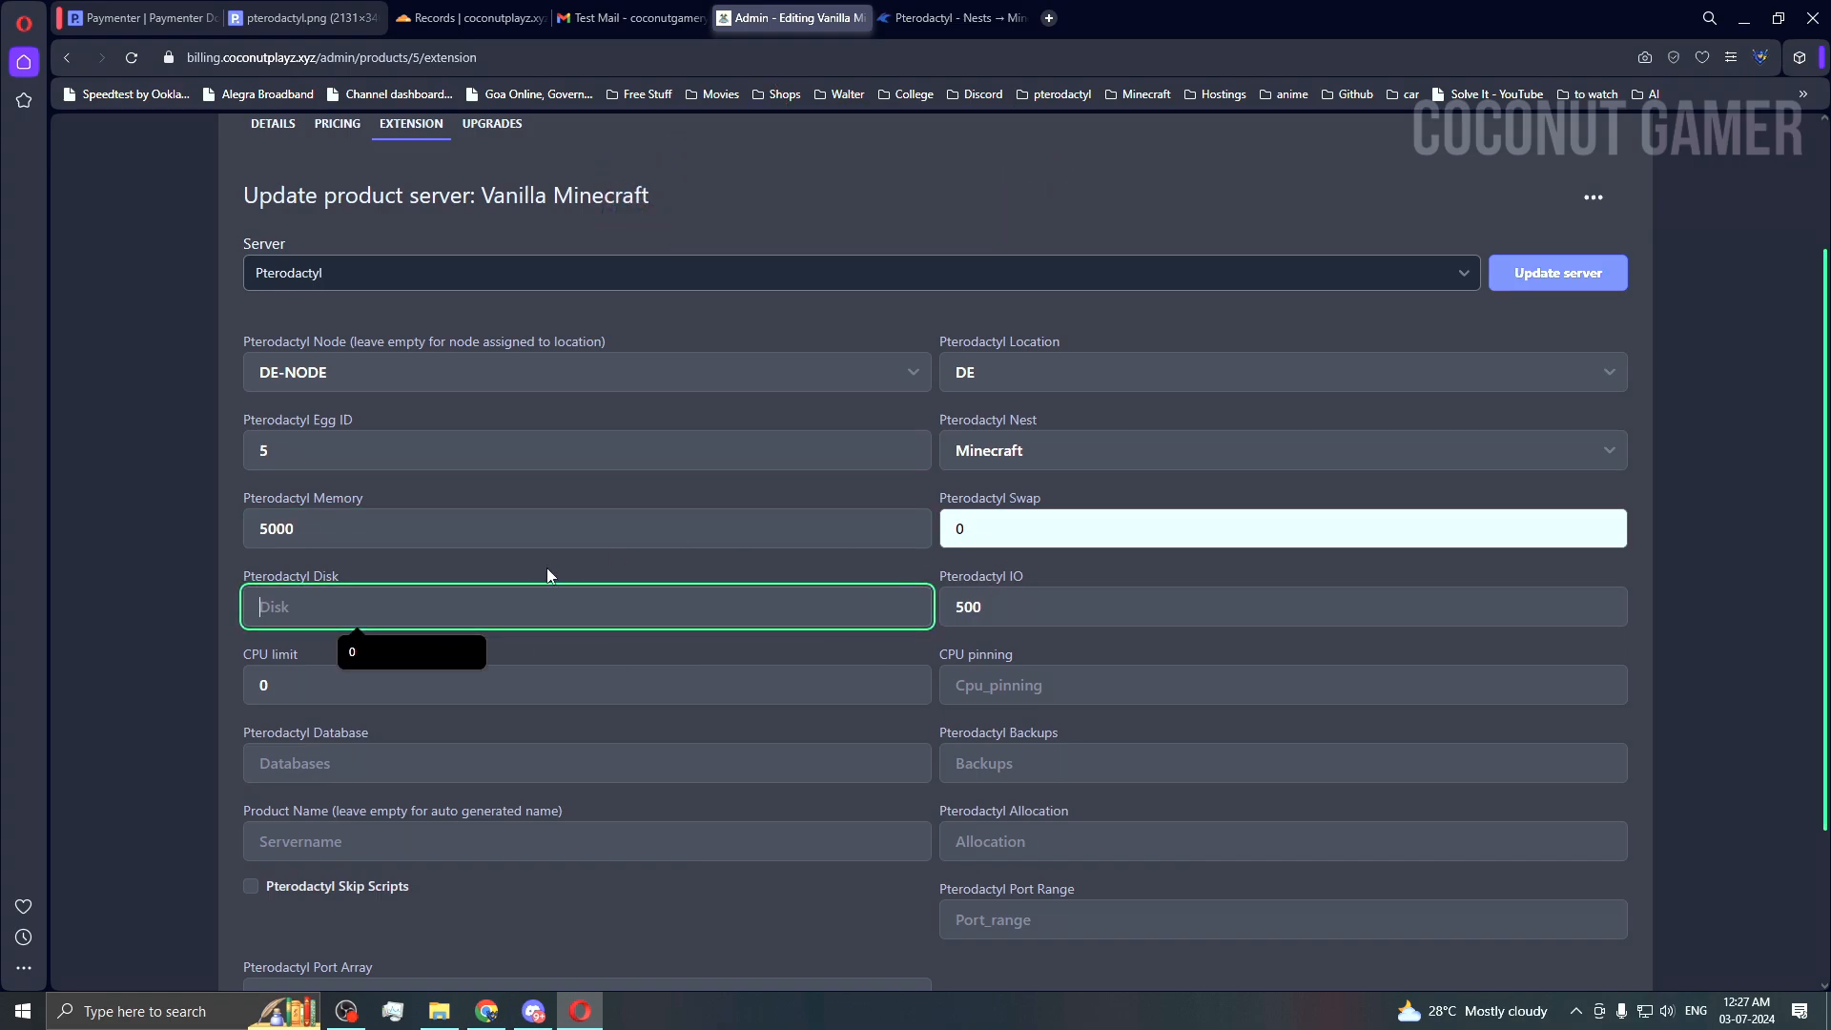
type("5000")
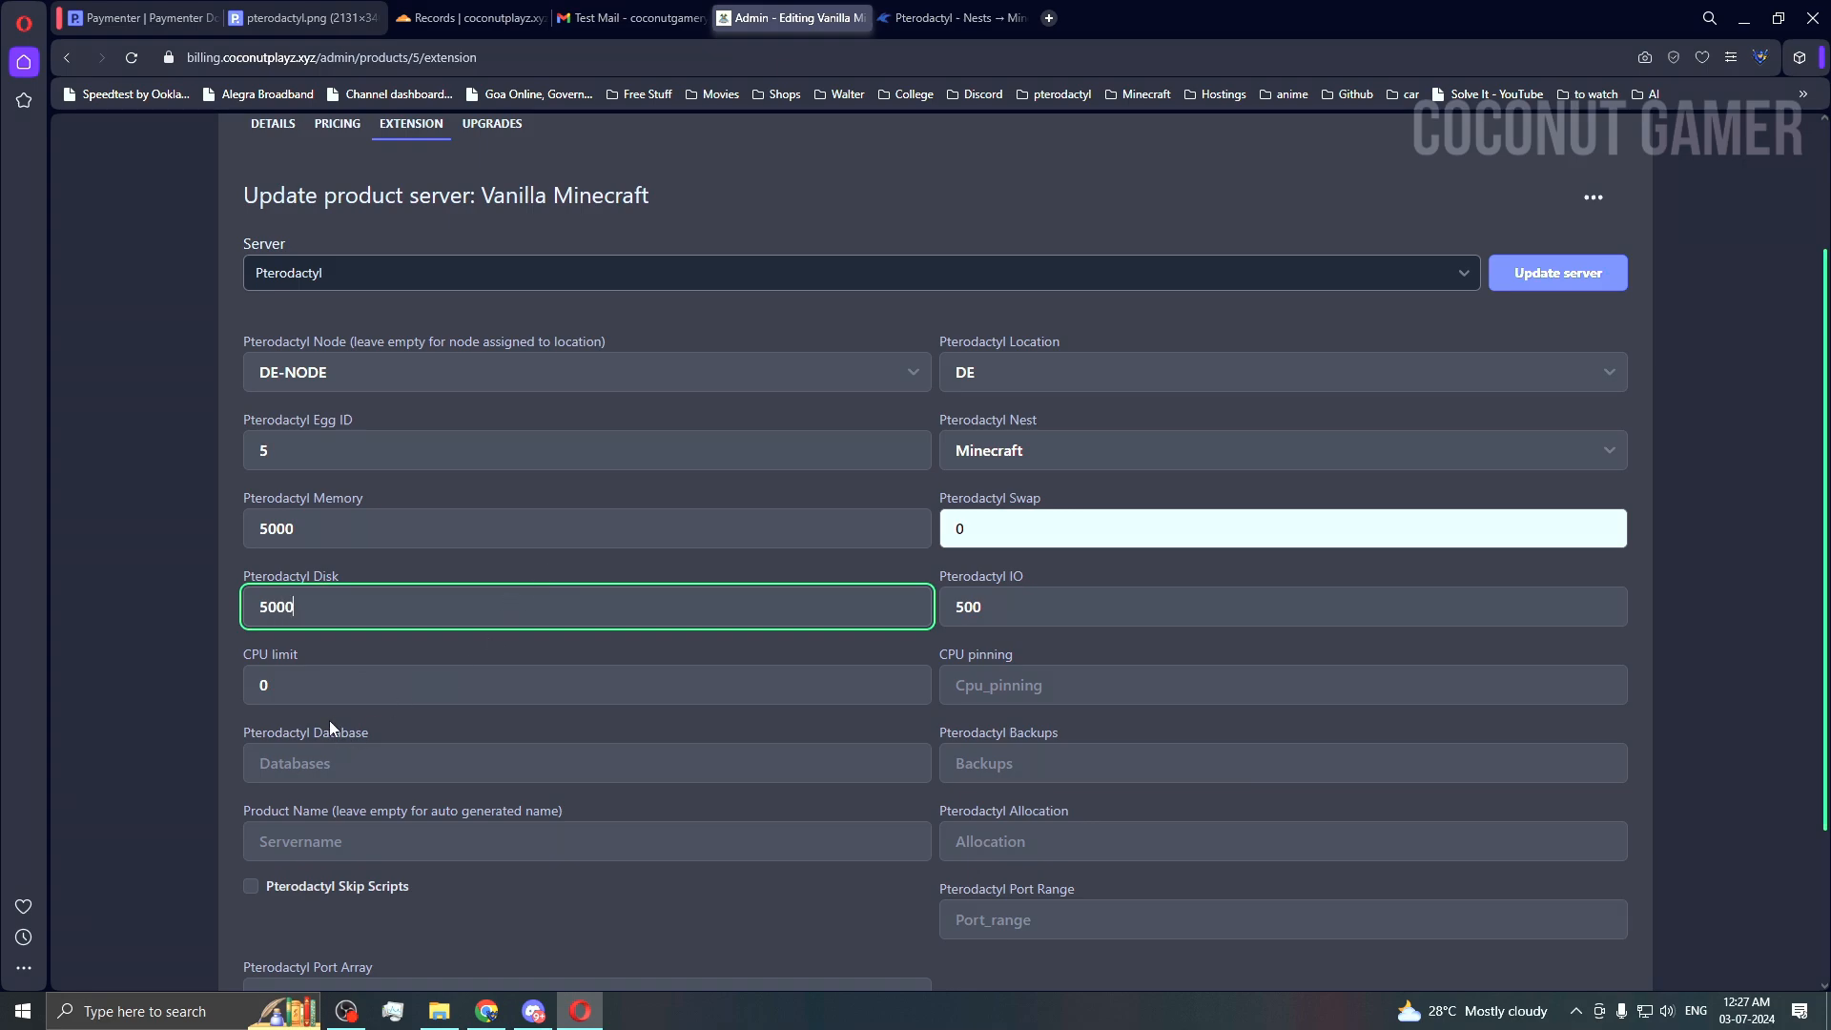
left_click(1036, 746)
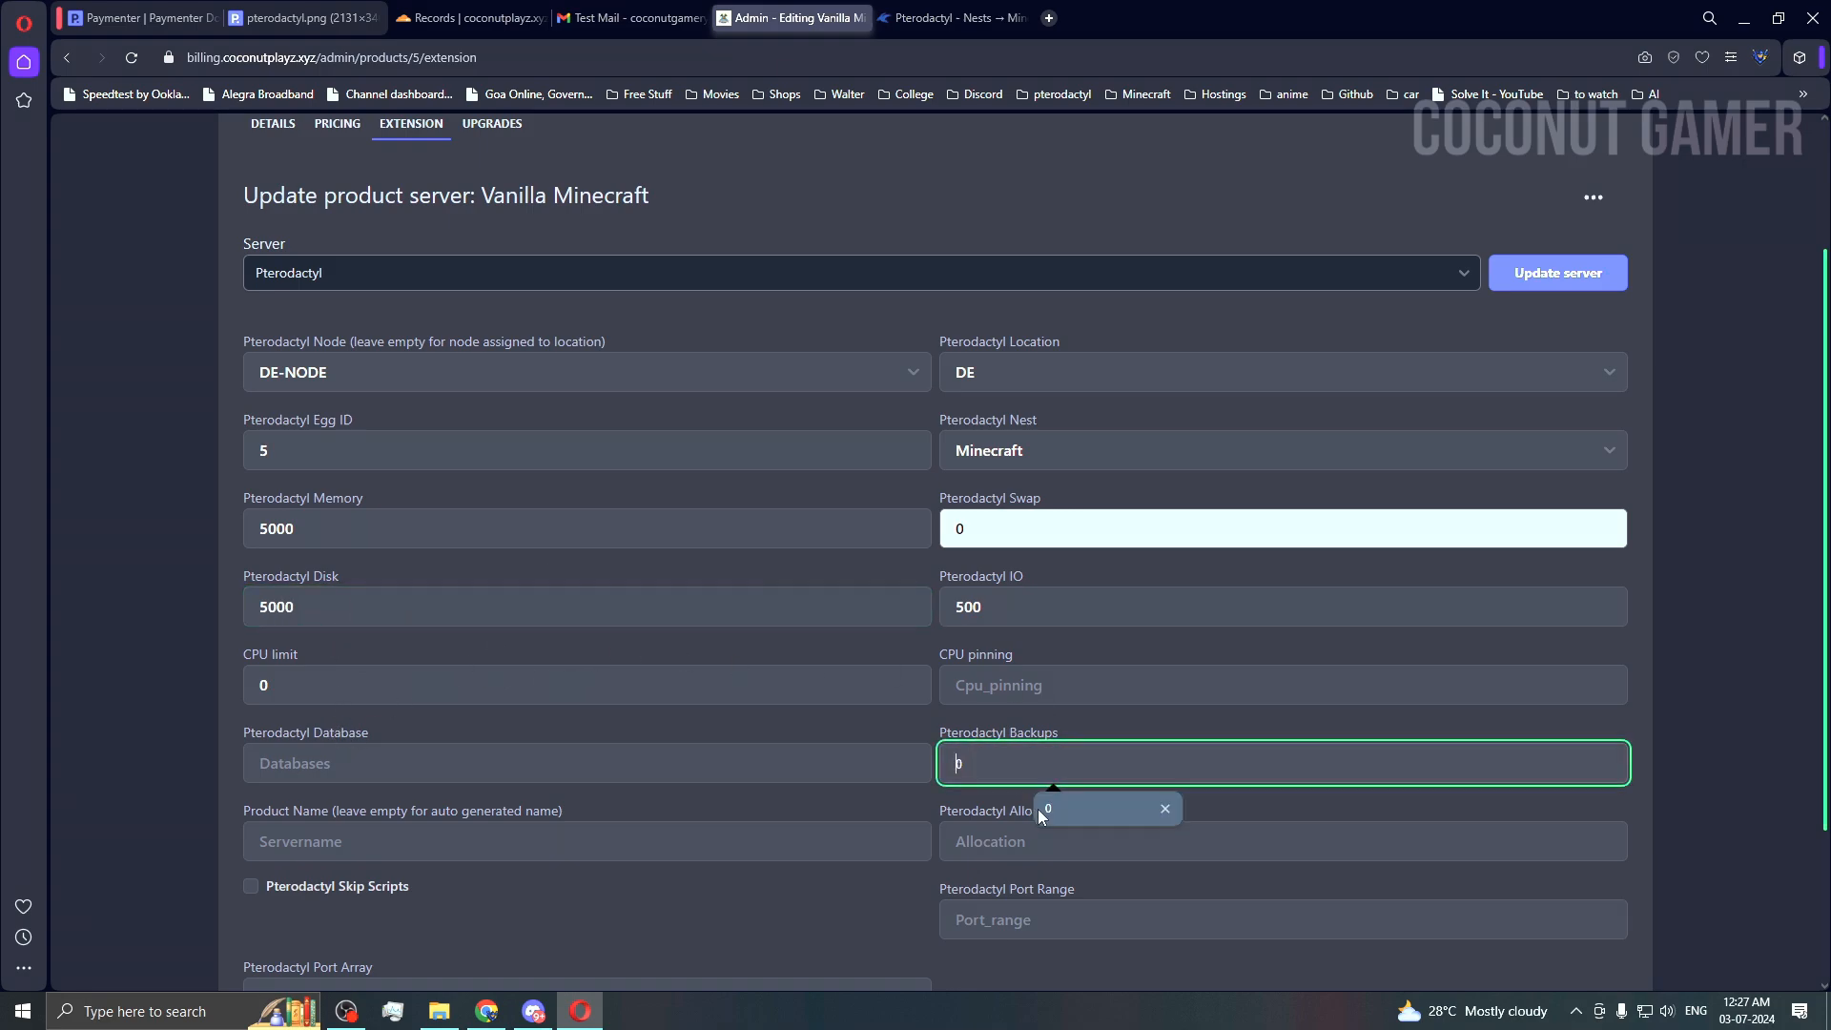
left_click(1037, 809)
left_click(1049, 841)
left_click(1095, 888)
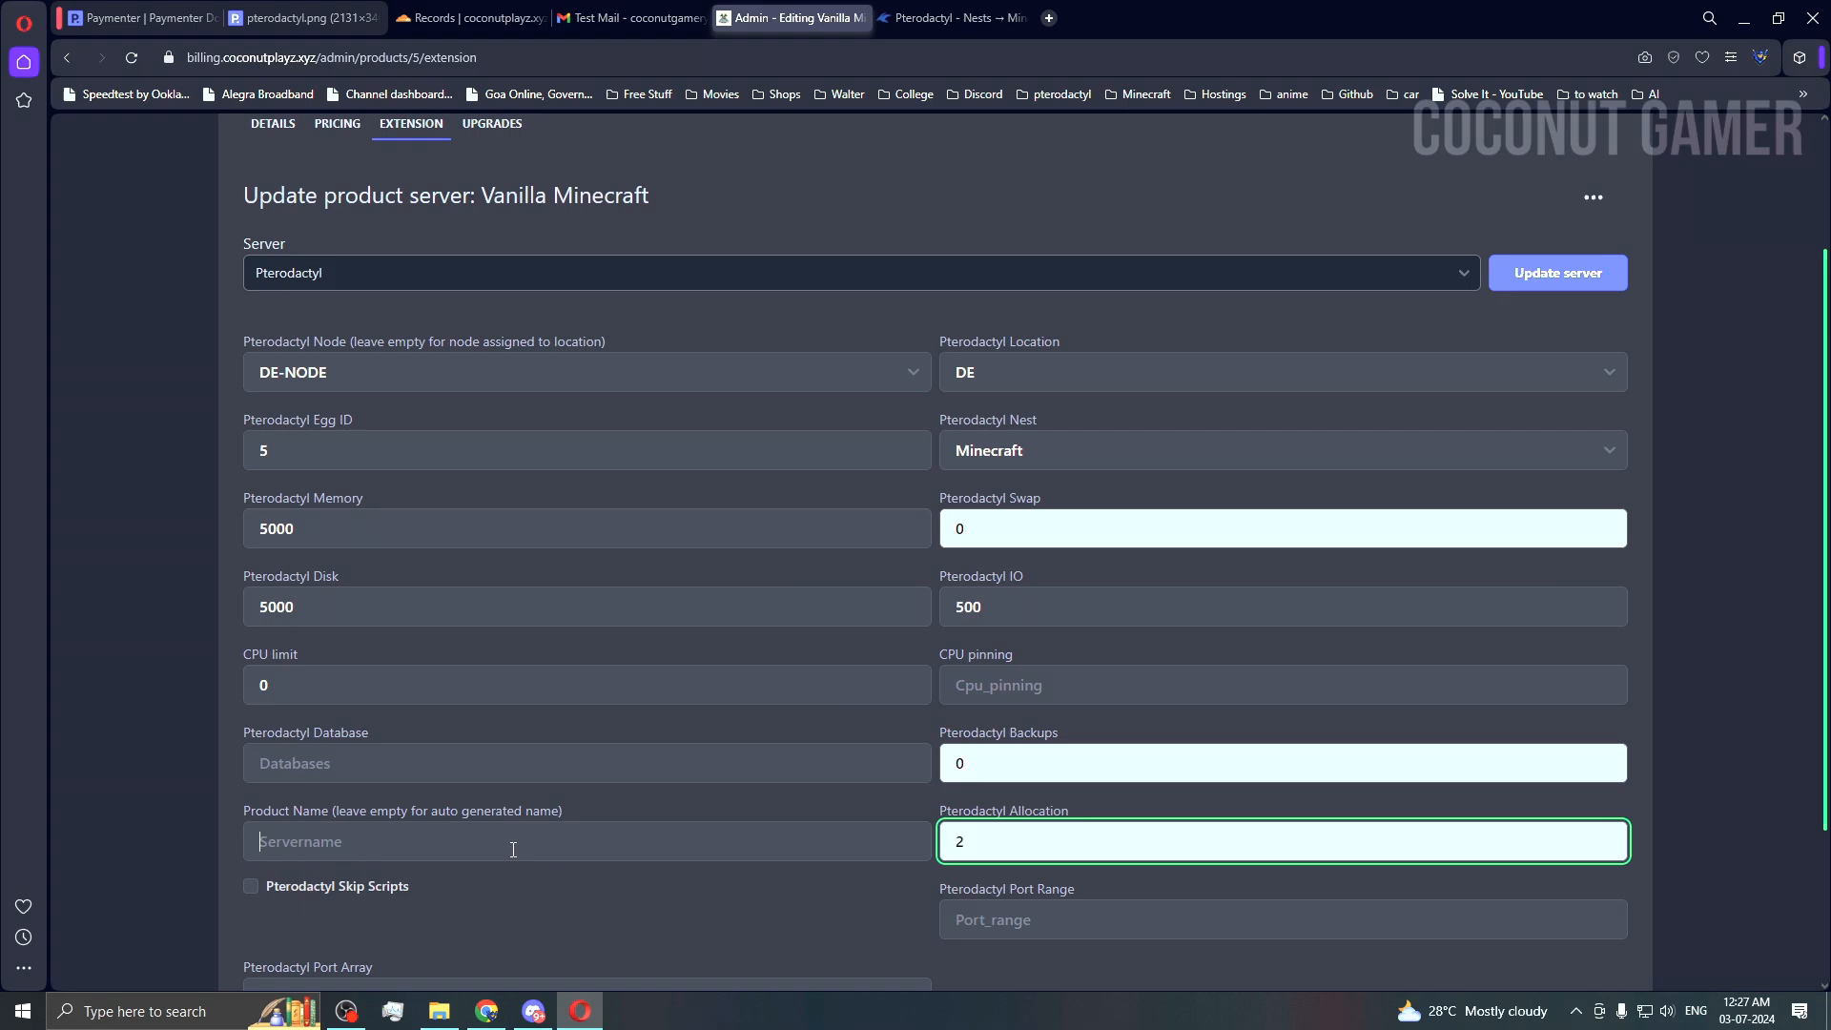
left_click(354, 844)
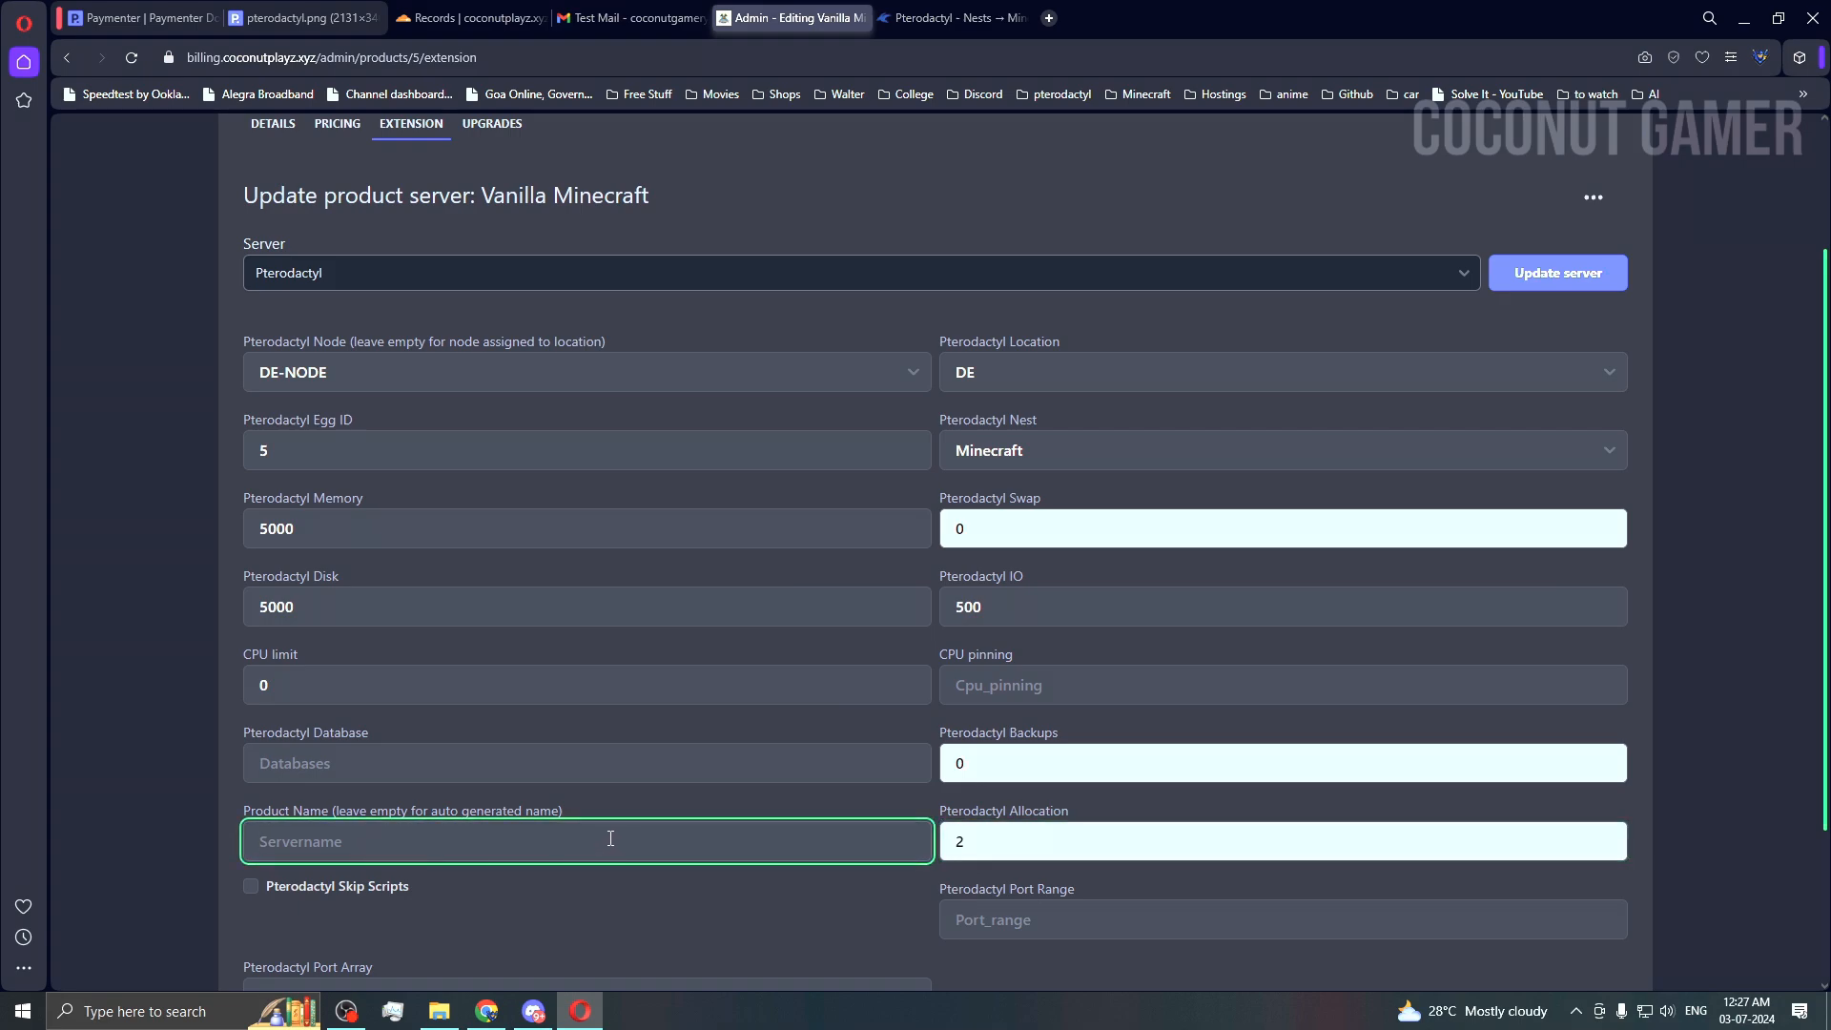
left_click(421, 764)
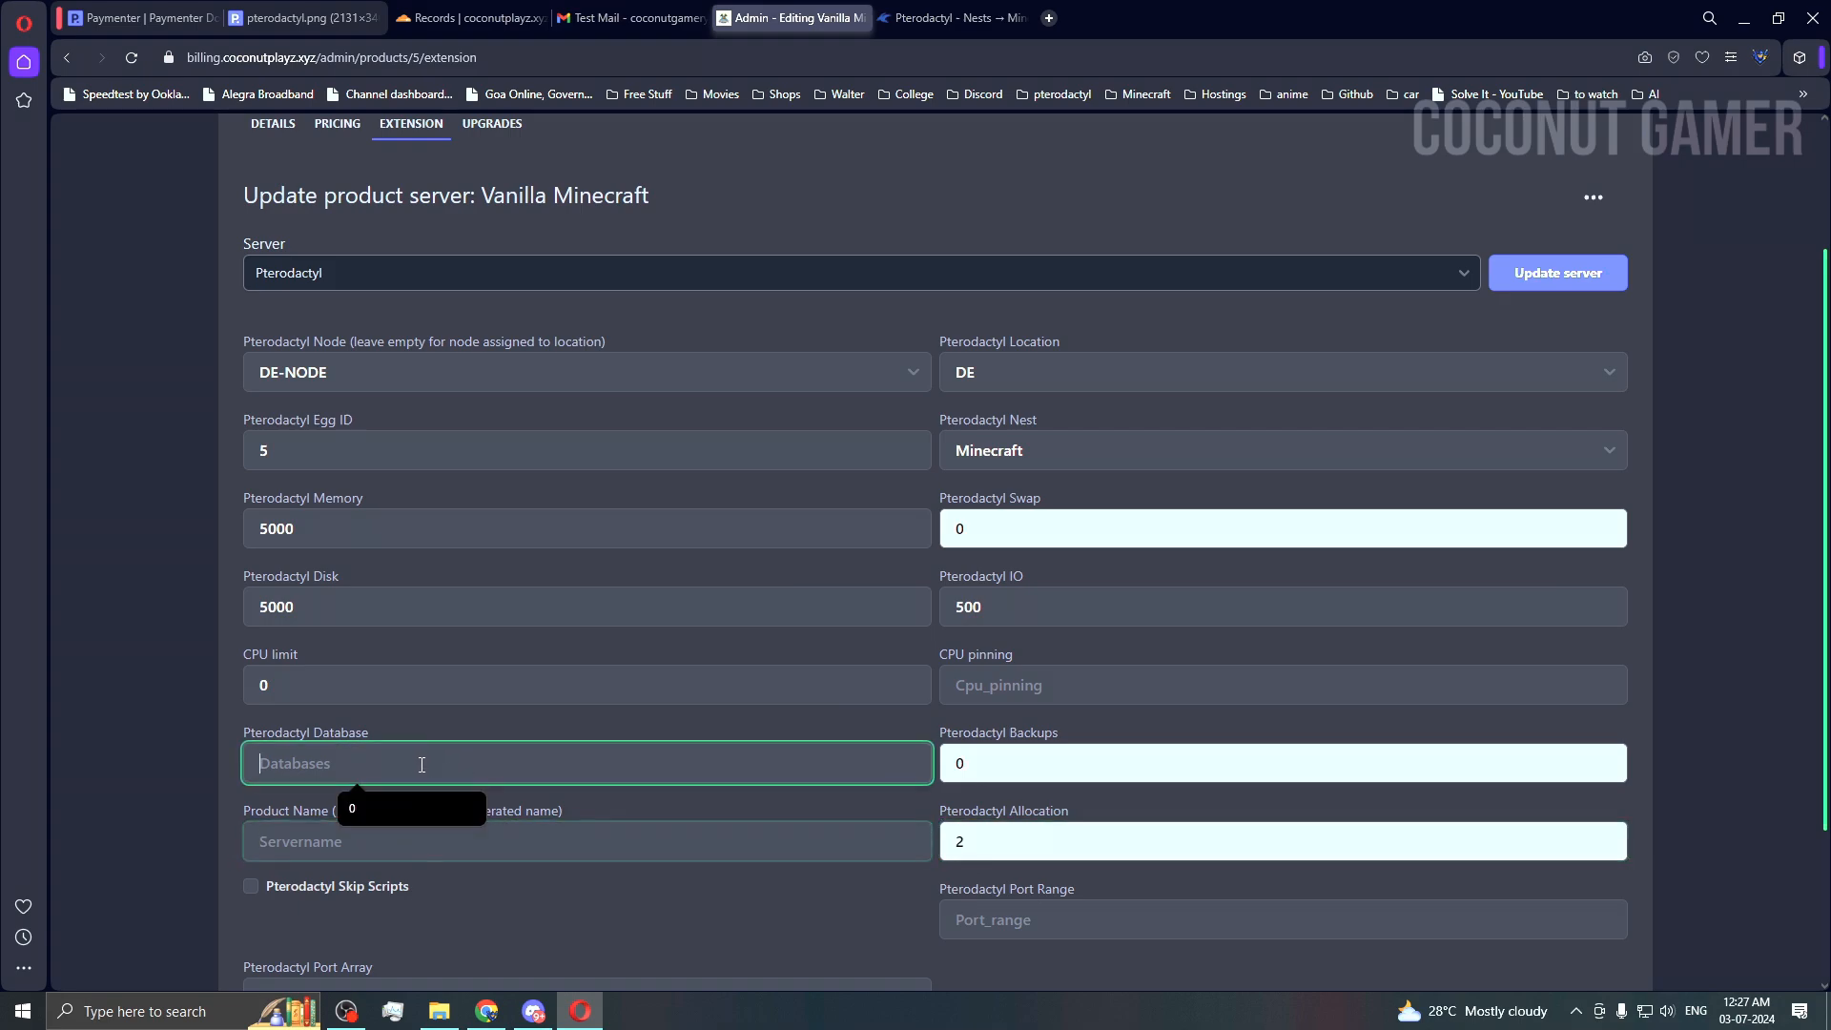
type("0")
left_click(759, 930)
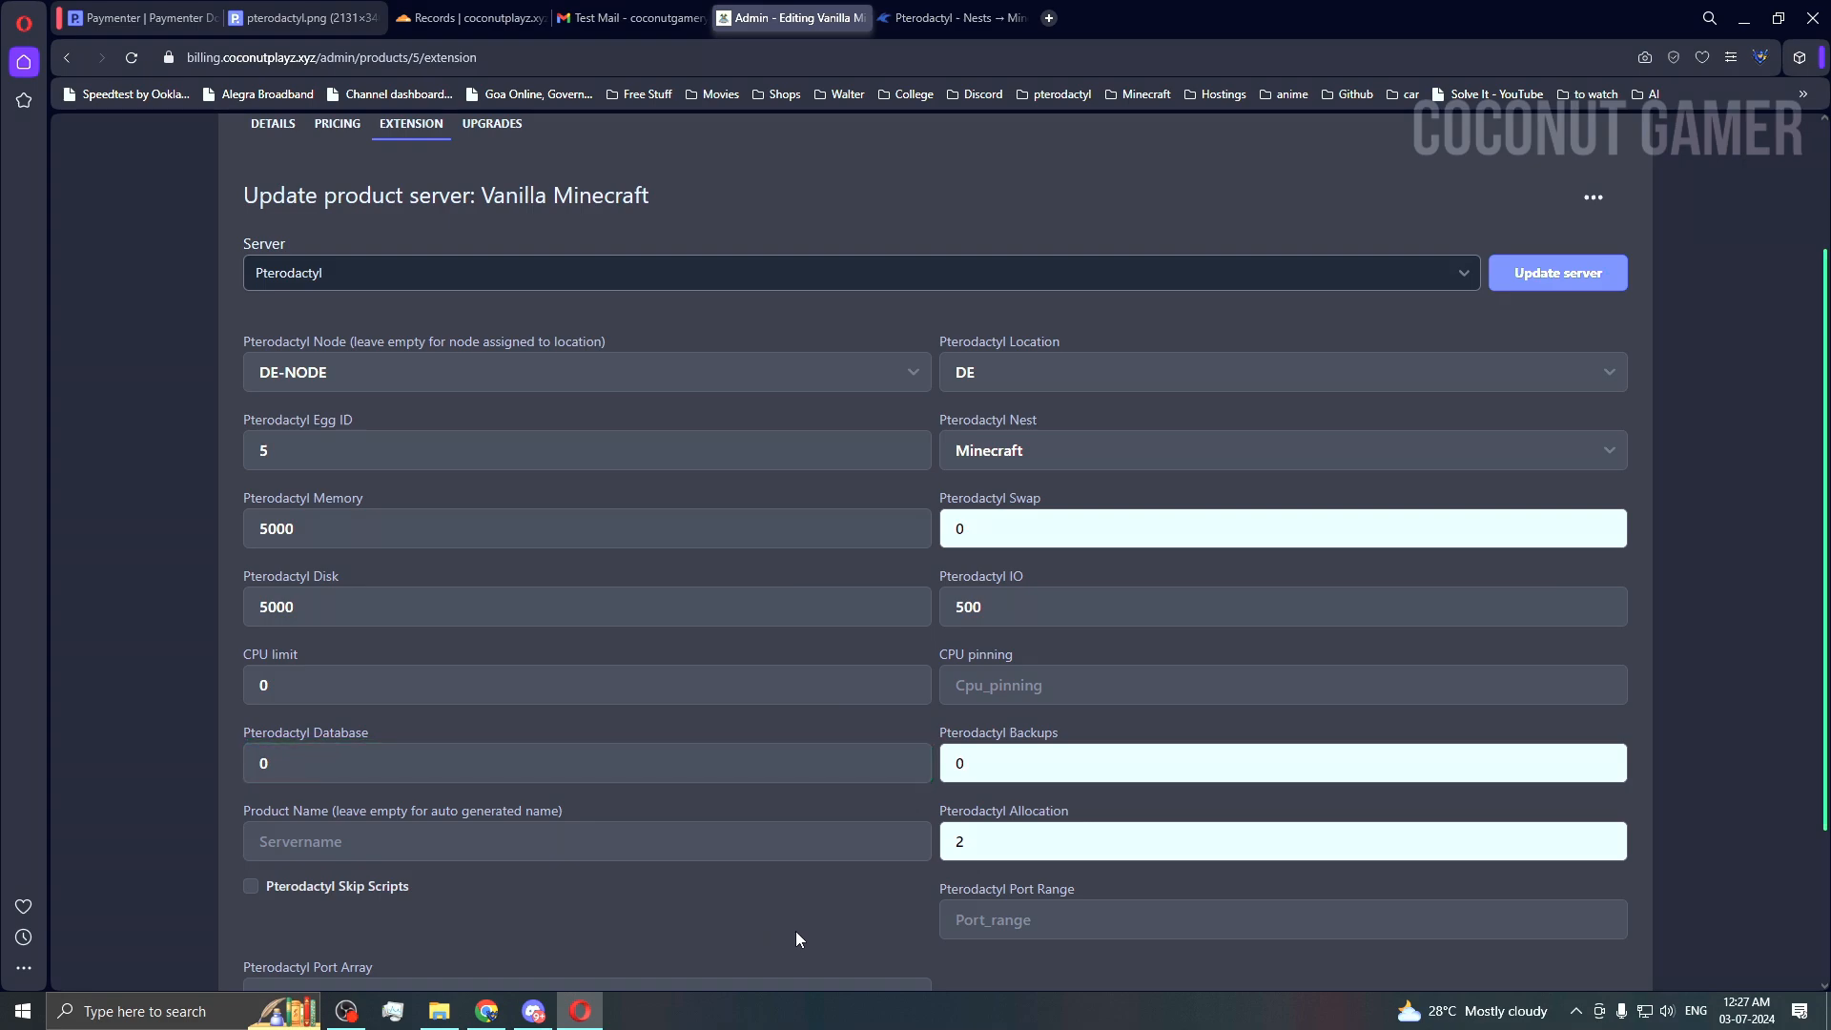
Step: Save the Pterodactyl server settings with Update
scroll(795, 930, "down", 1)
scroll(797, 940, "down", 2)
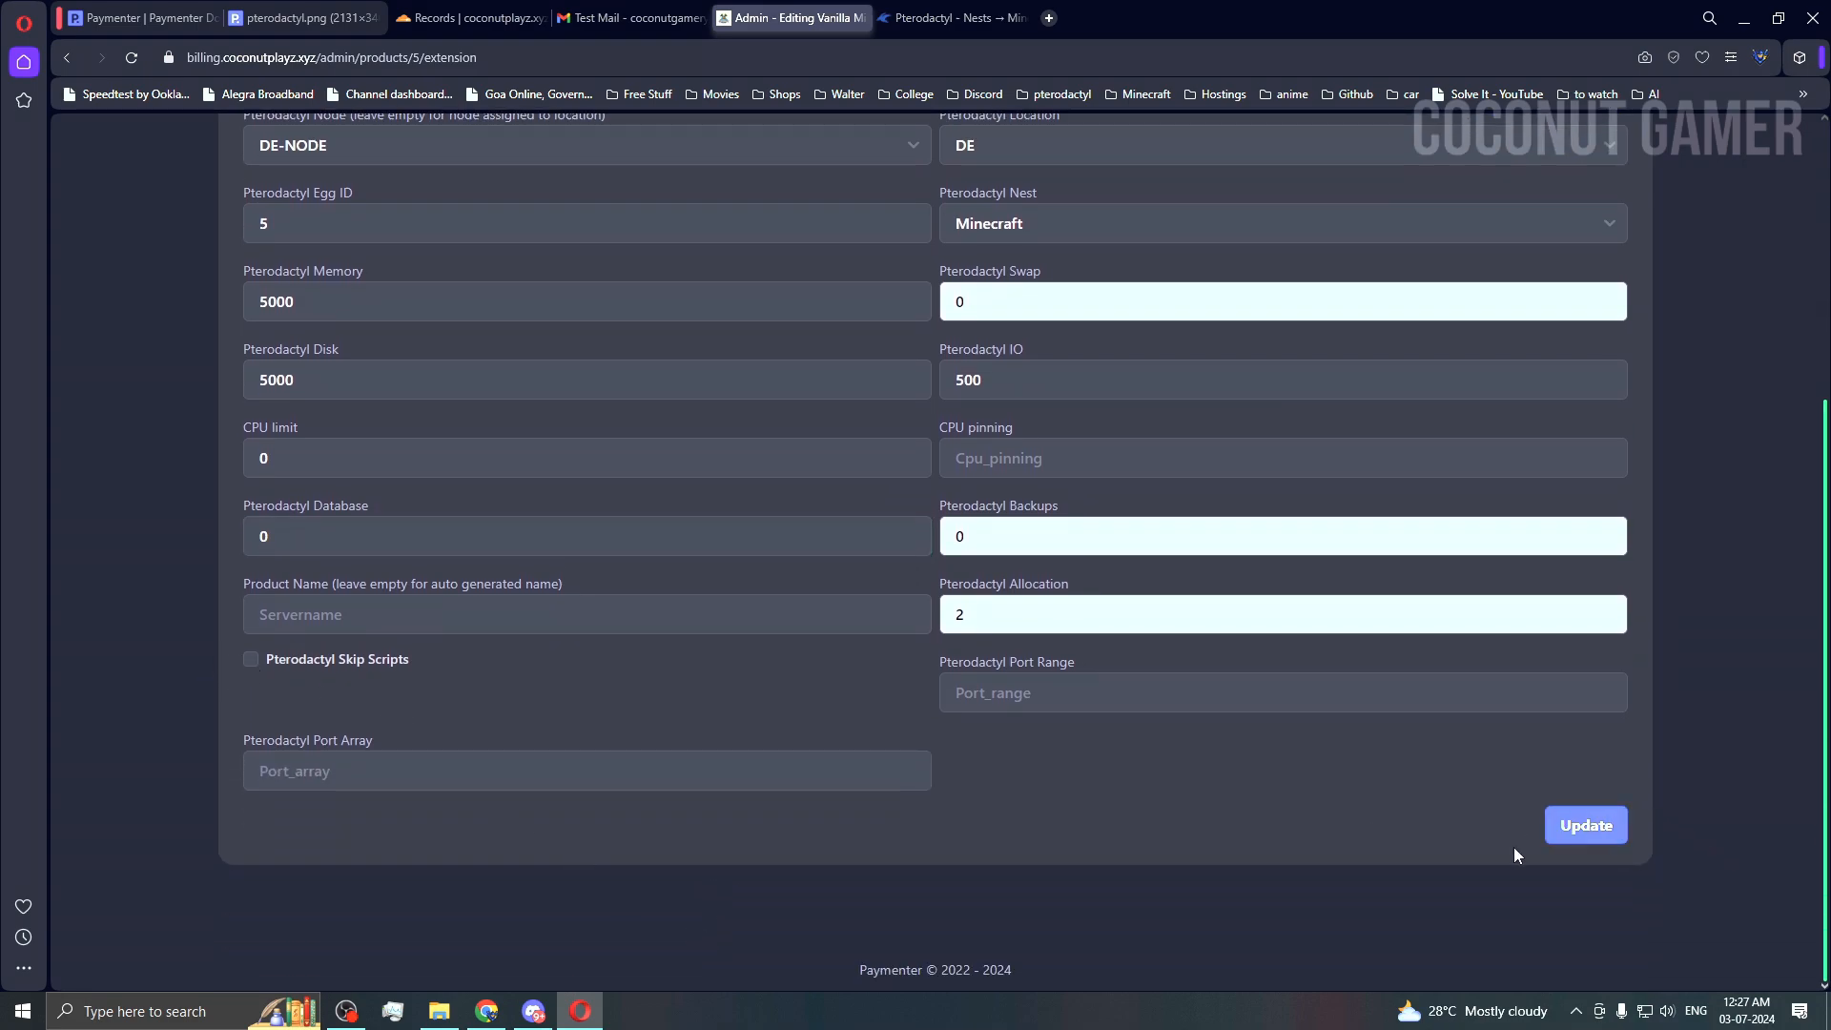
scroll(1495, 847, "up", 3)
scroll(1526, 839, "down", 3)
left_click(1618, 828)
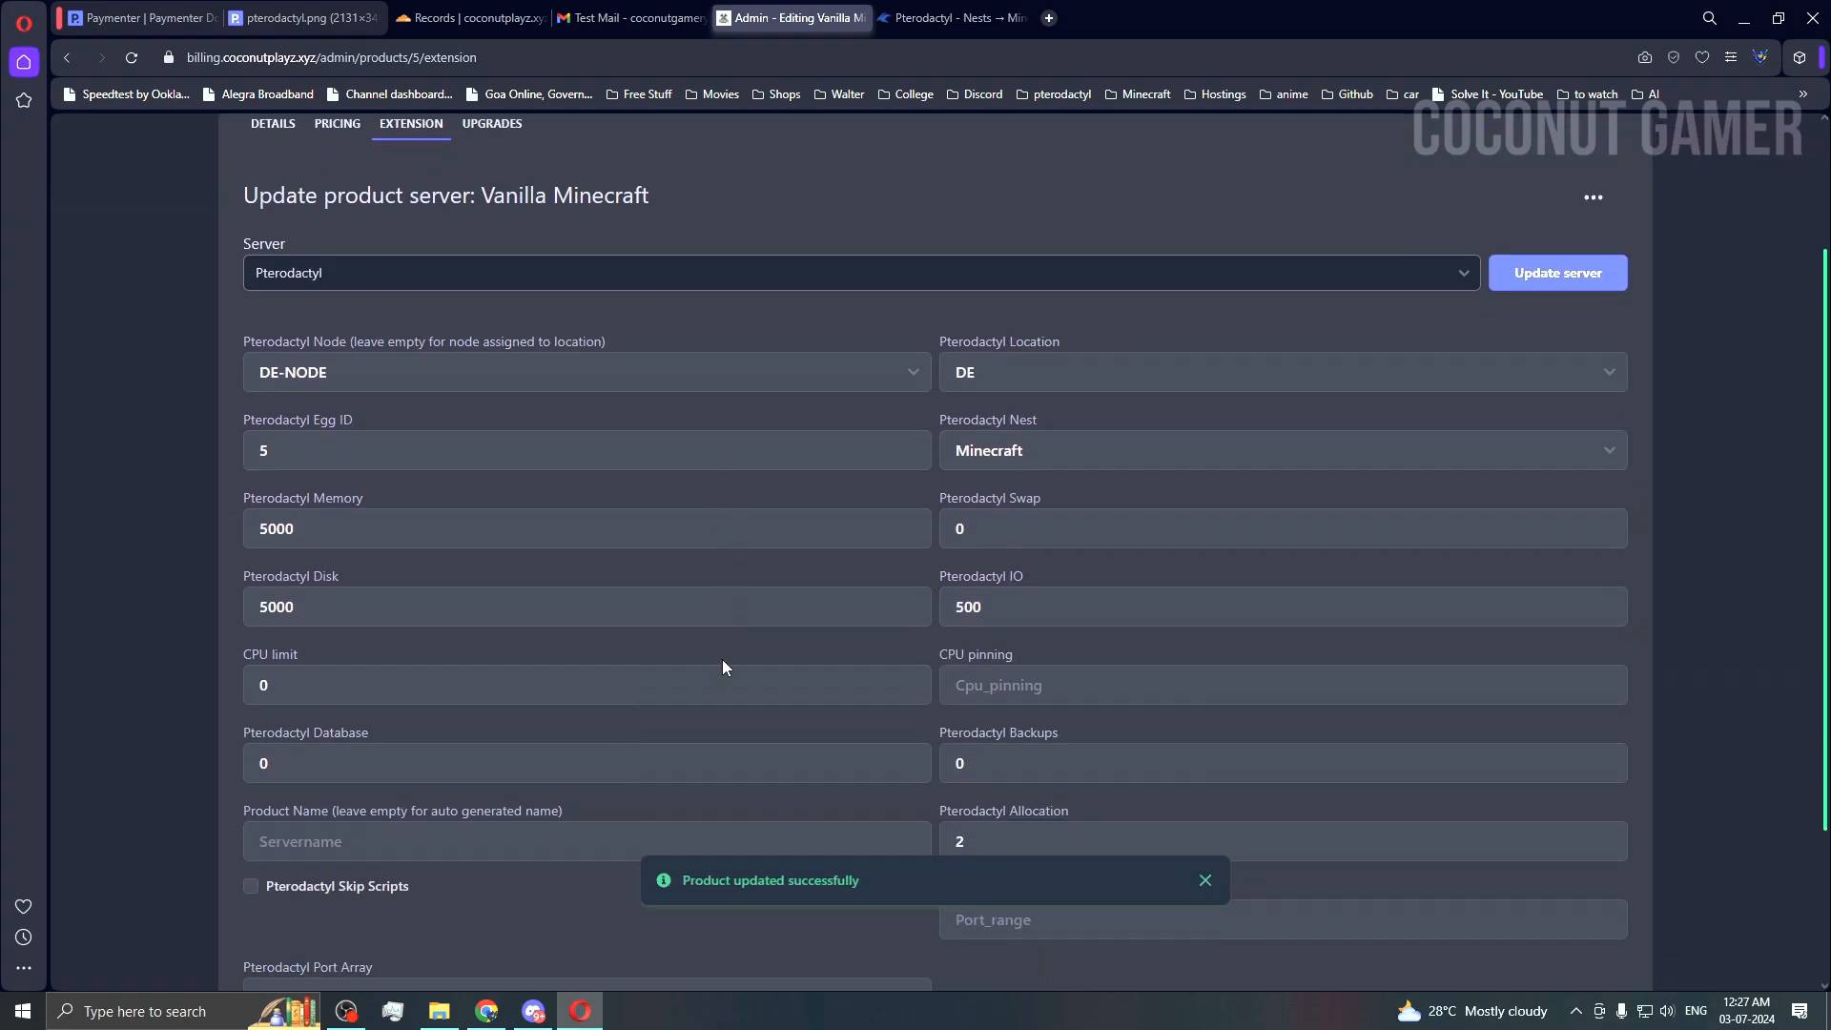
scroll(723, 660, "up", 2)
Step: Select Bungeecord on Vanilla Minecraft's Upgrades tab, then return to the Products list
left_click(507, 317)
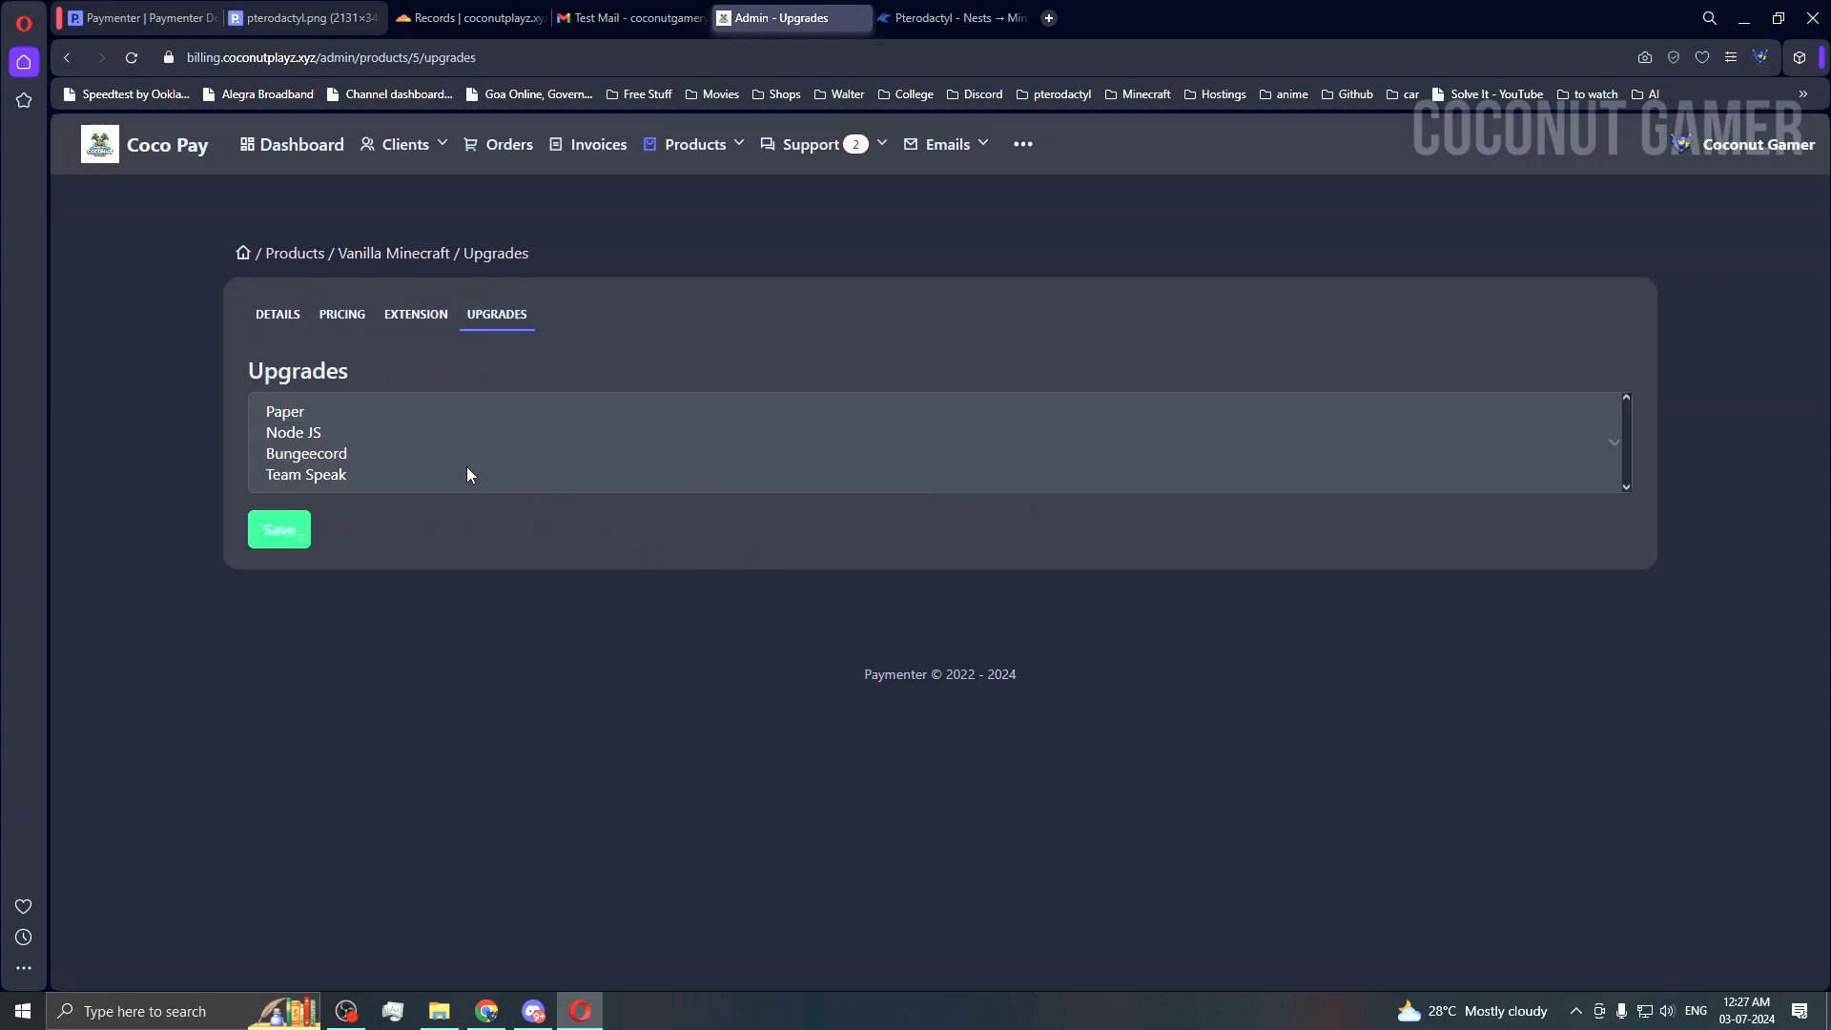
left_click(467, 454)
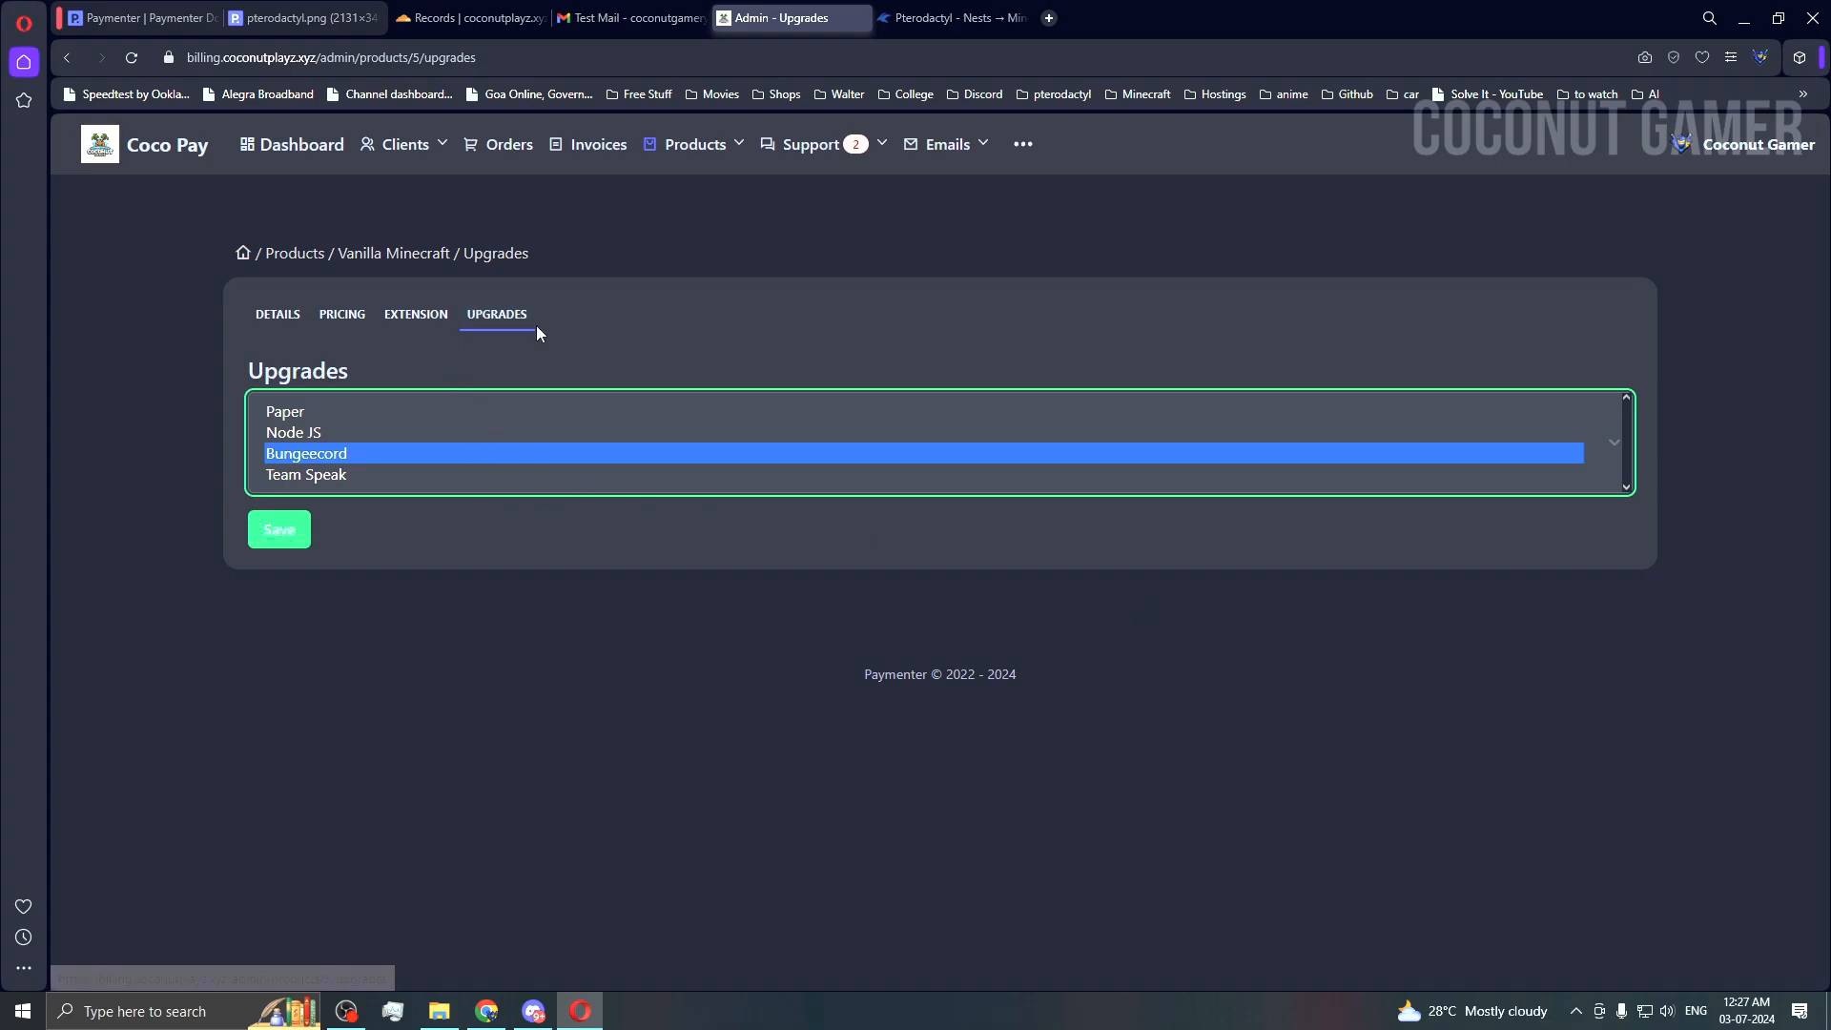
left_click(417, 252)
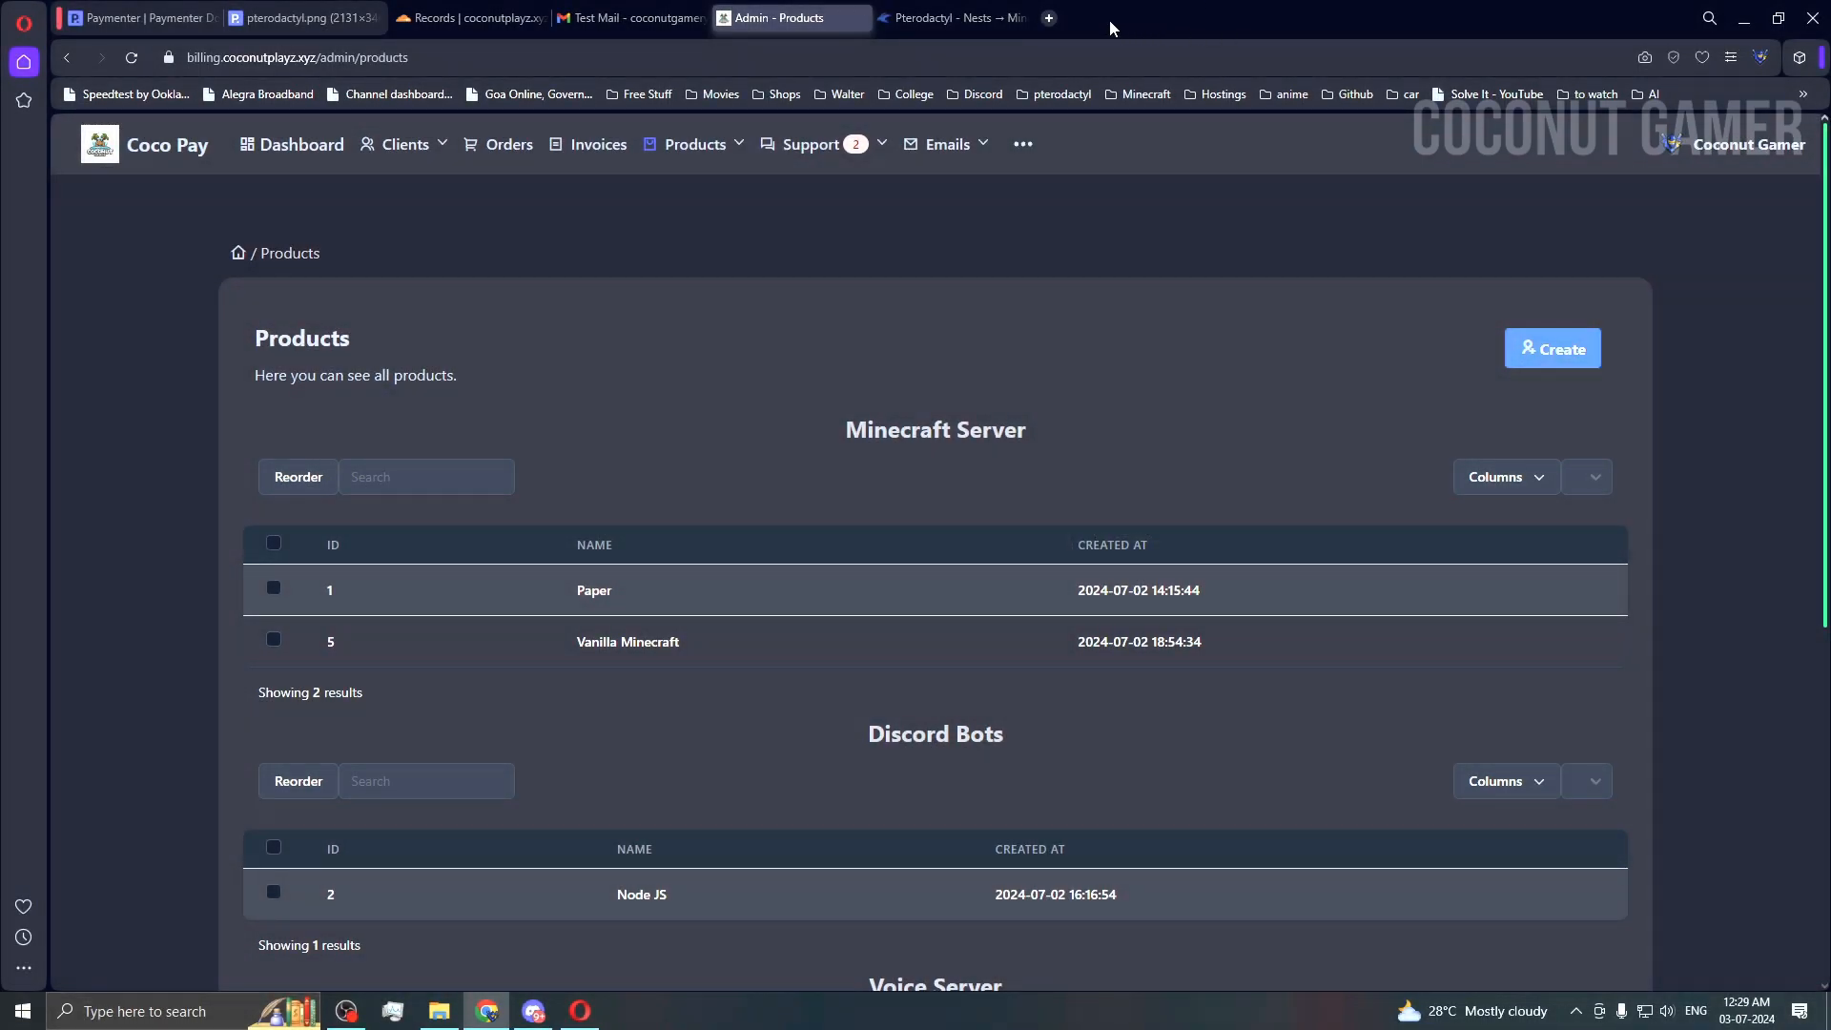
Step: Load the Razorpay test UPI details page in a new tab
left_click(1049, 17)
type("https://razorpay.com/docs/payments/payments/test-upi-details/")
key("Return")
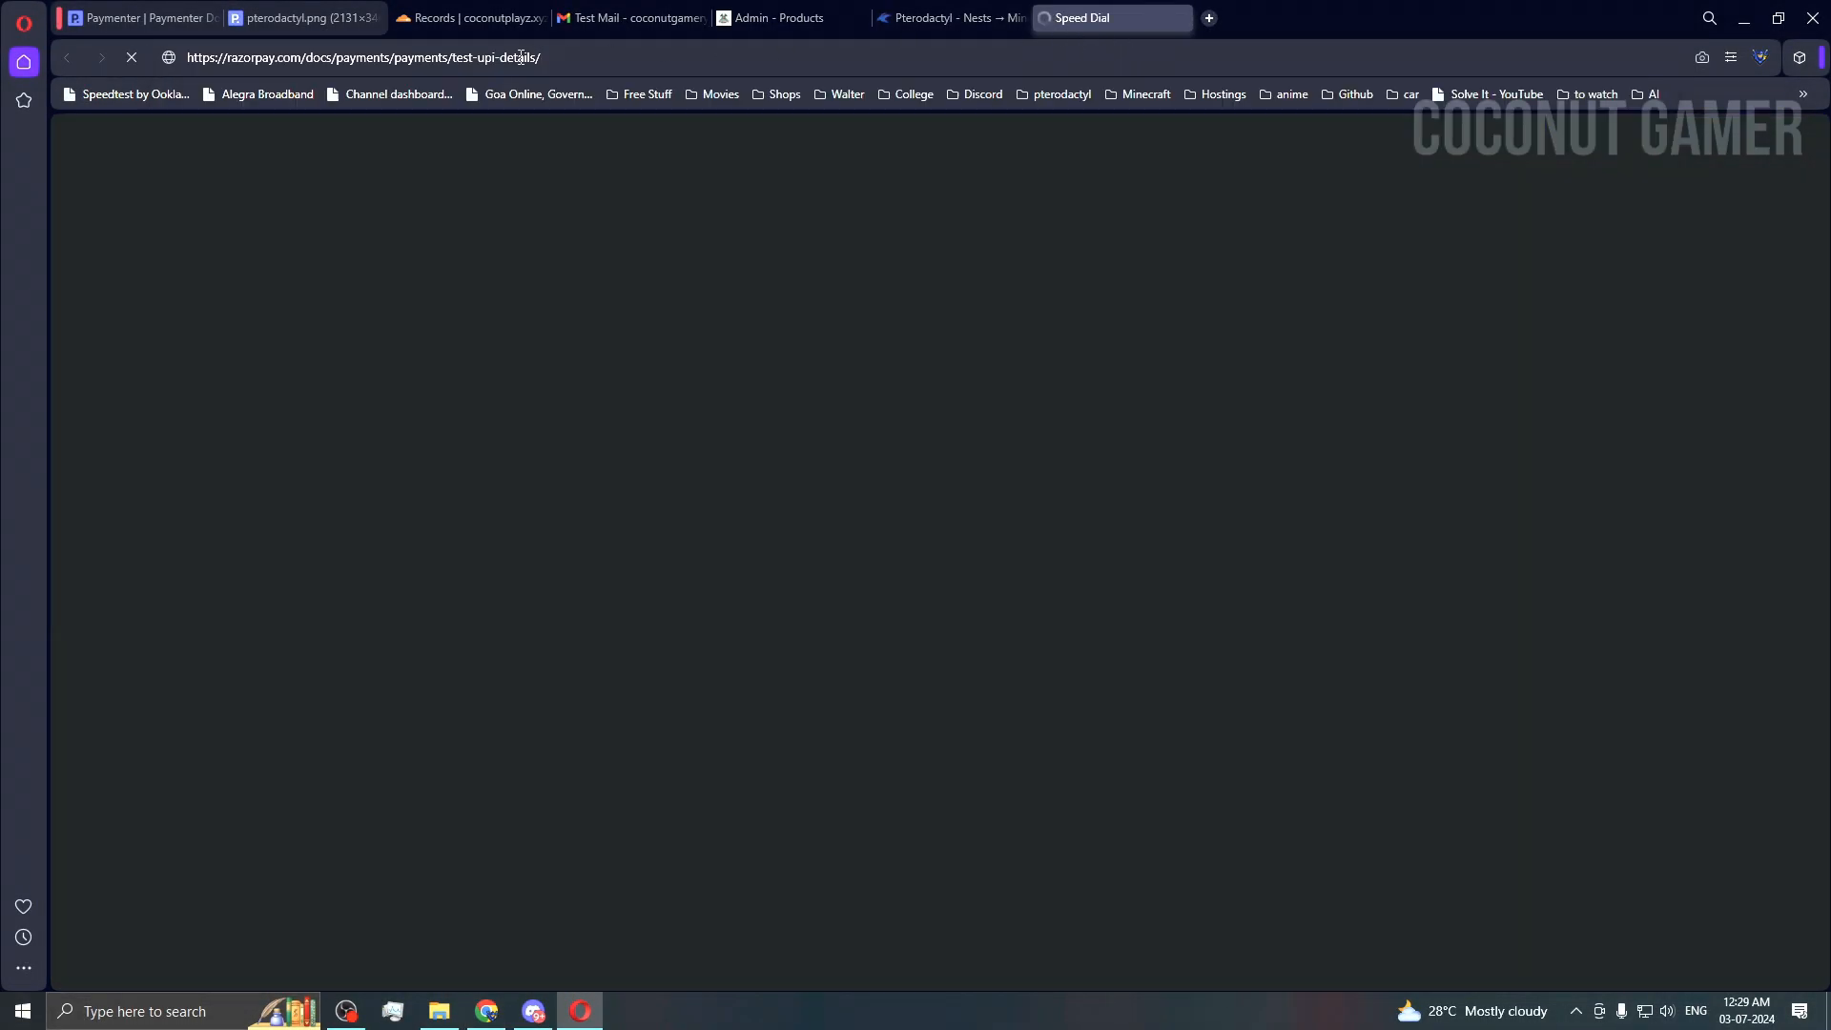
Step: Search the web for 'temp mail' and open the Temp Mail site
left_click(1207, 21)
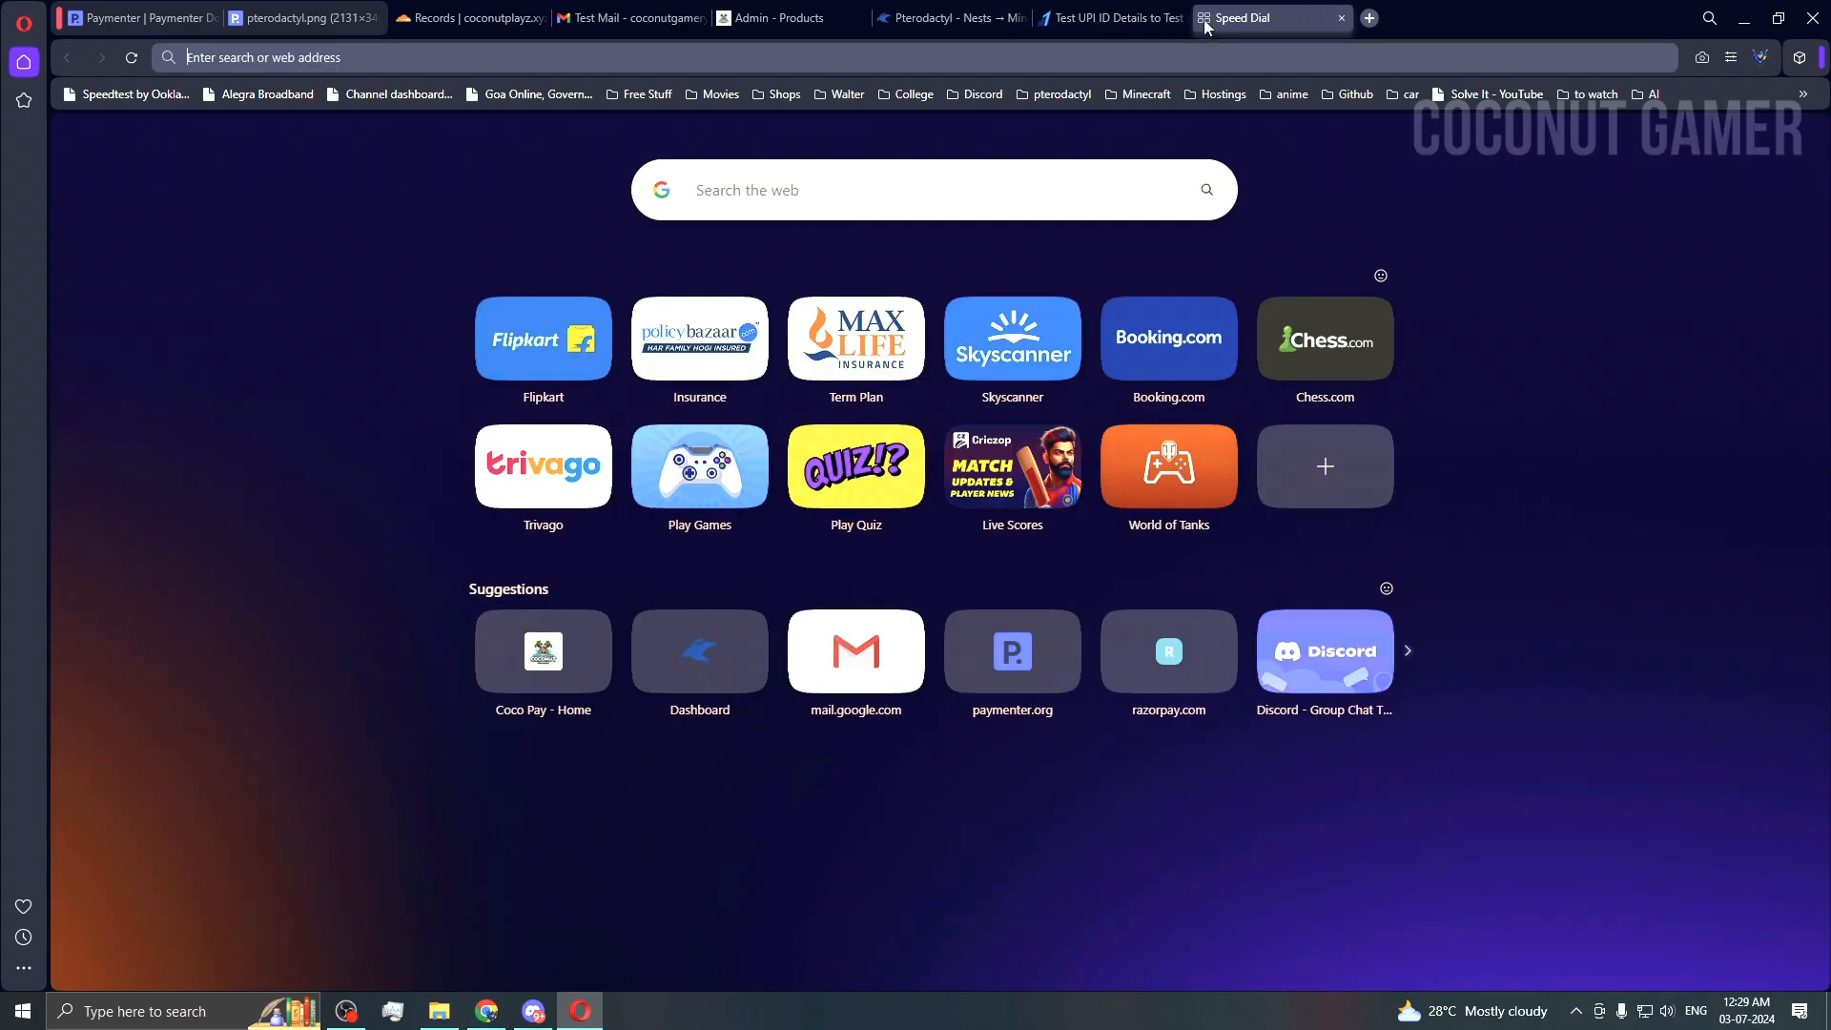
type("temp")
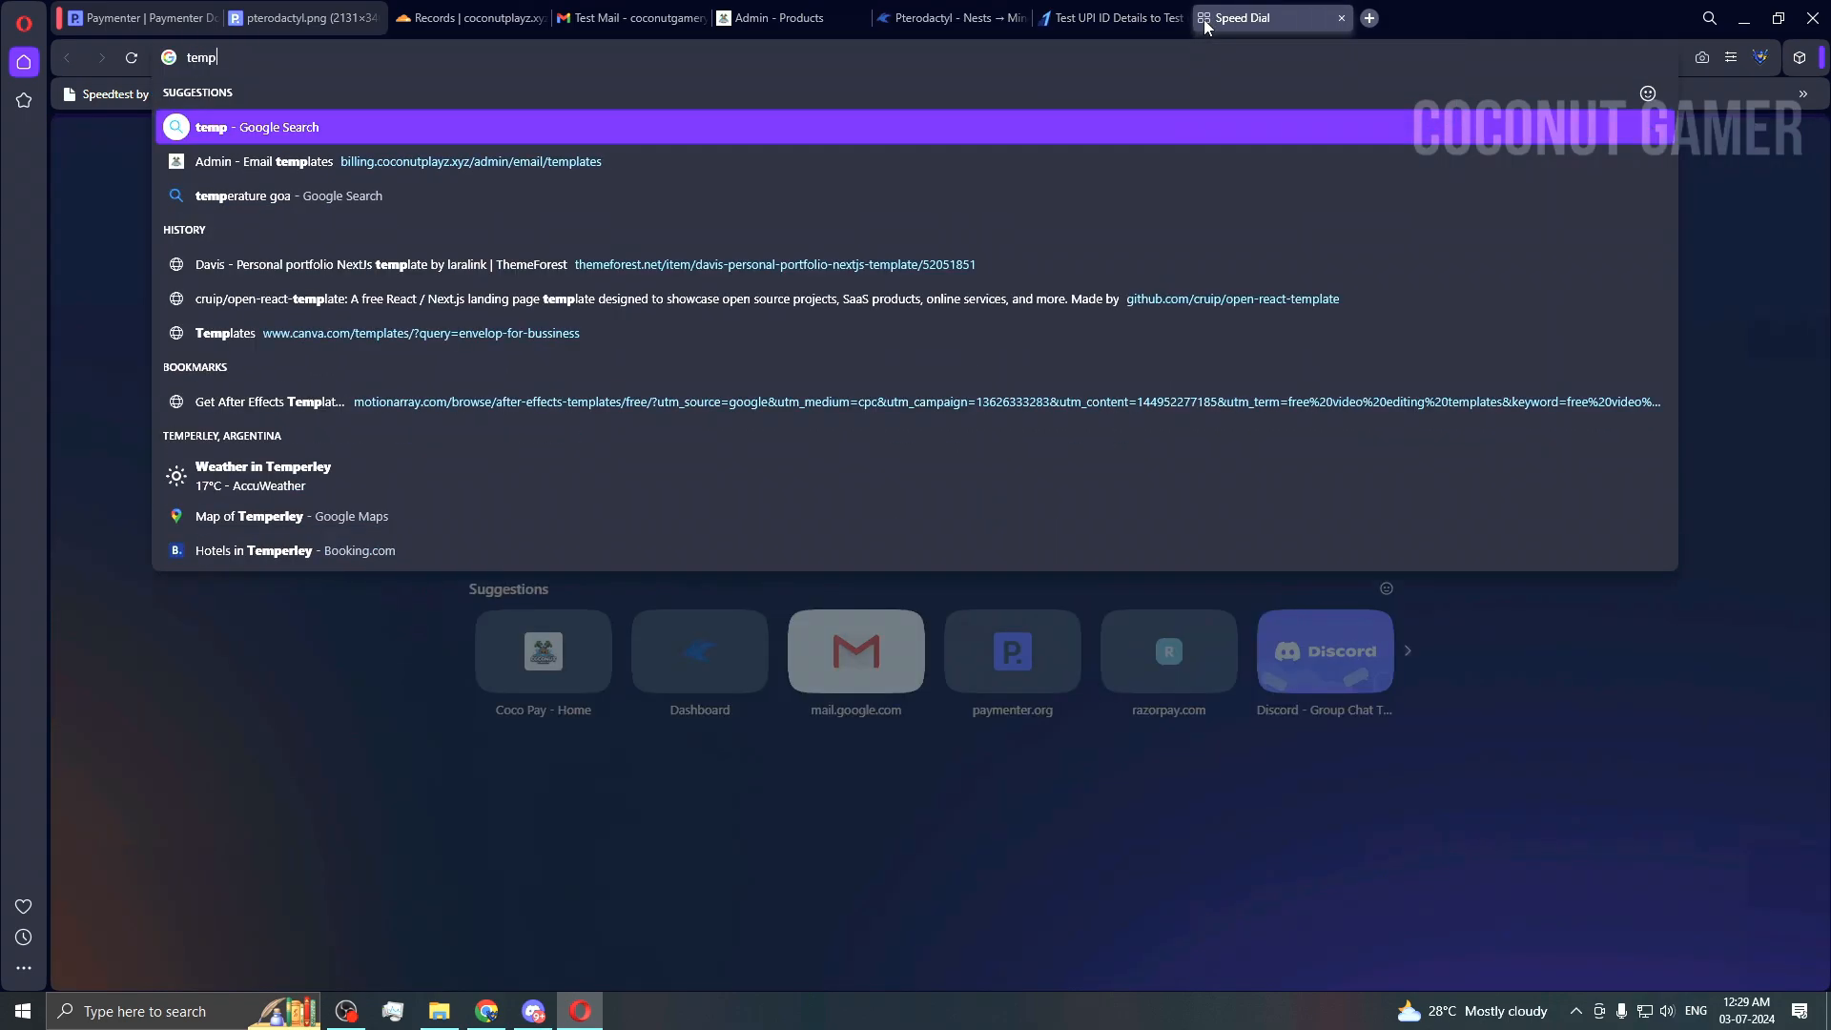
type(" mail")
key("Return")
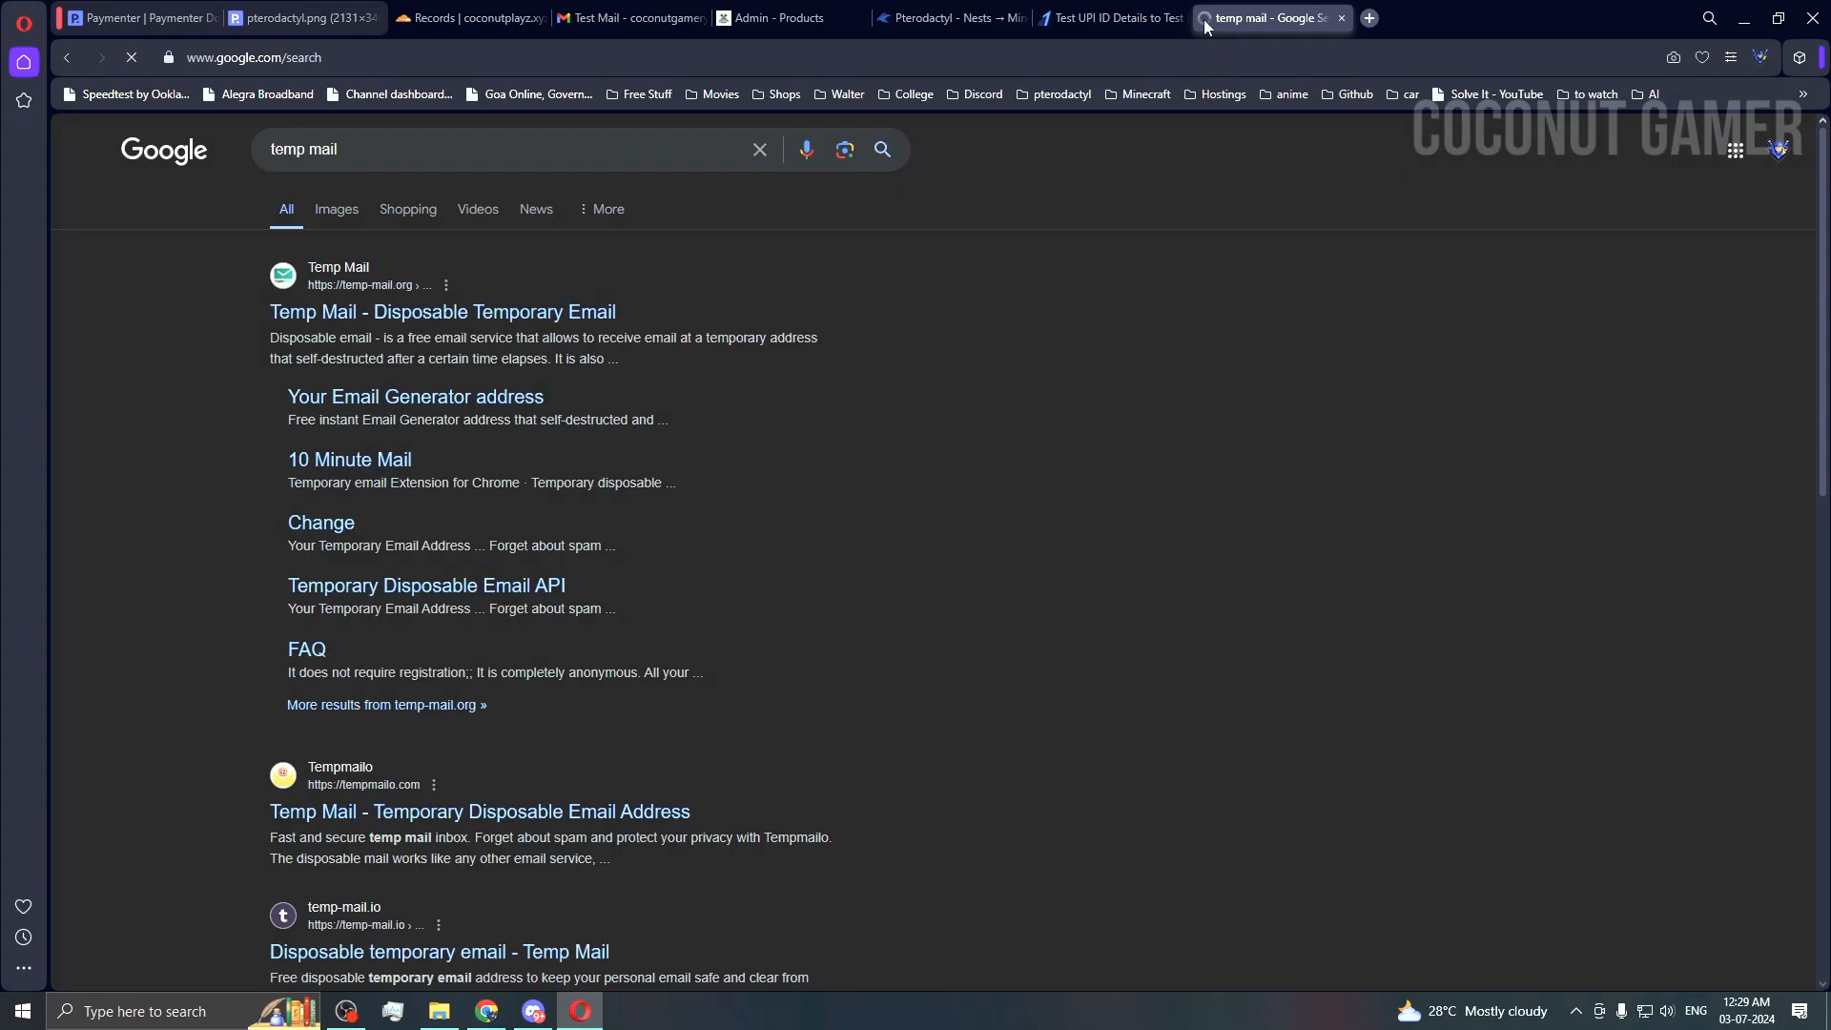
left_click(581, 317)
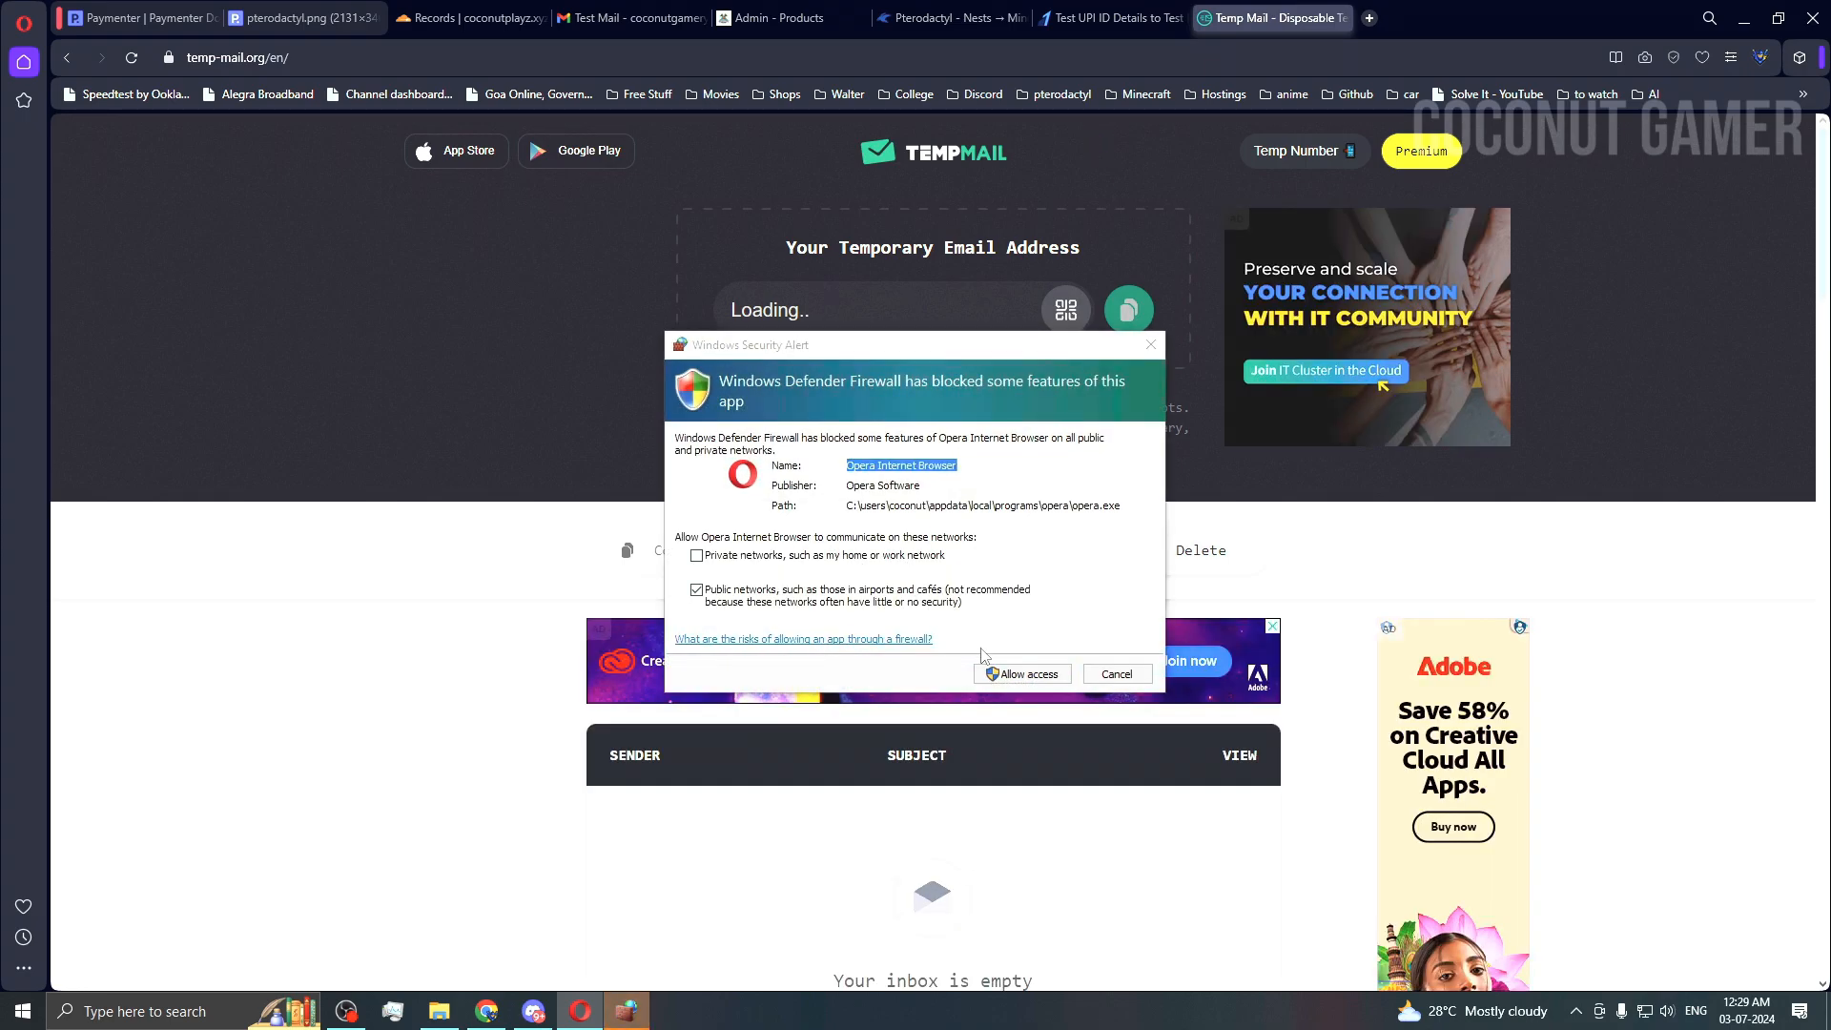
Step: Dismiss the firewall warning, turn off Opera's ad blocker for Temp Mail, and copy the temporary address
left_click(1118, 673)
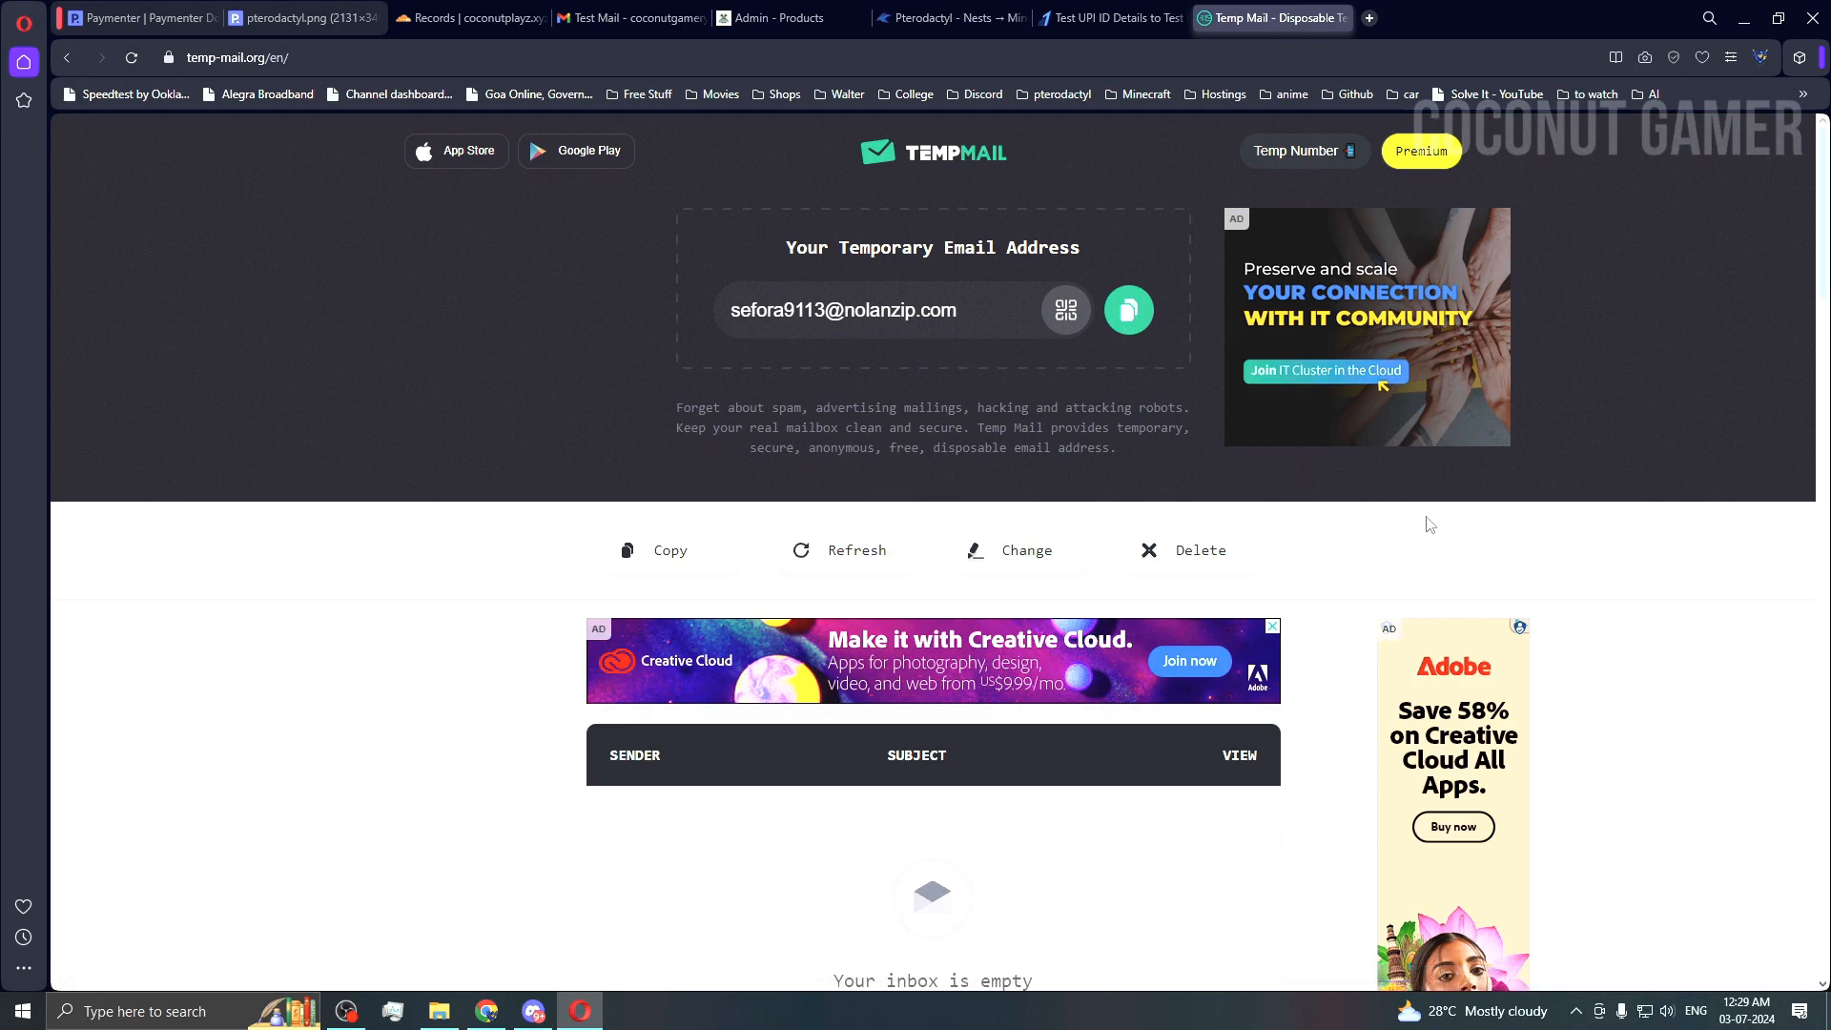
left_click(1673, 57)
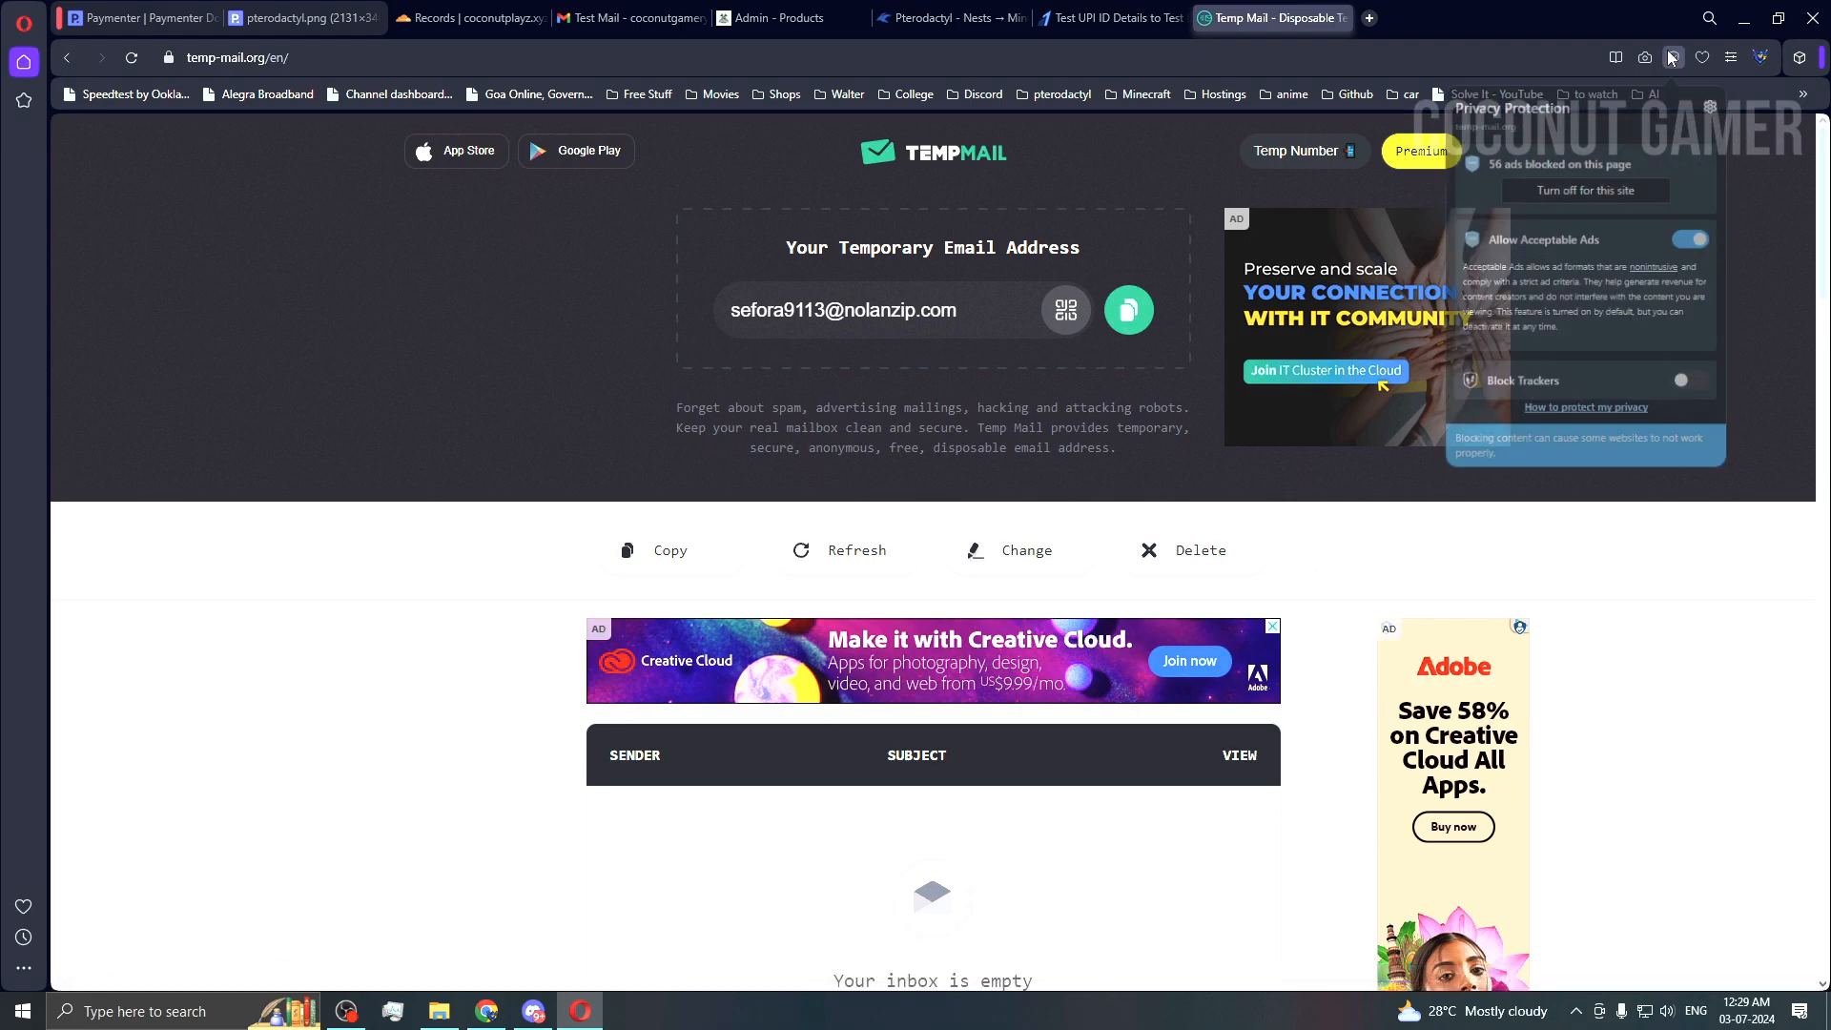
left_click(1585, 188)
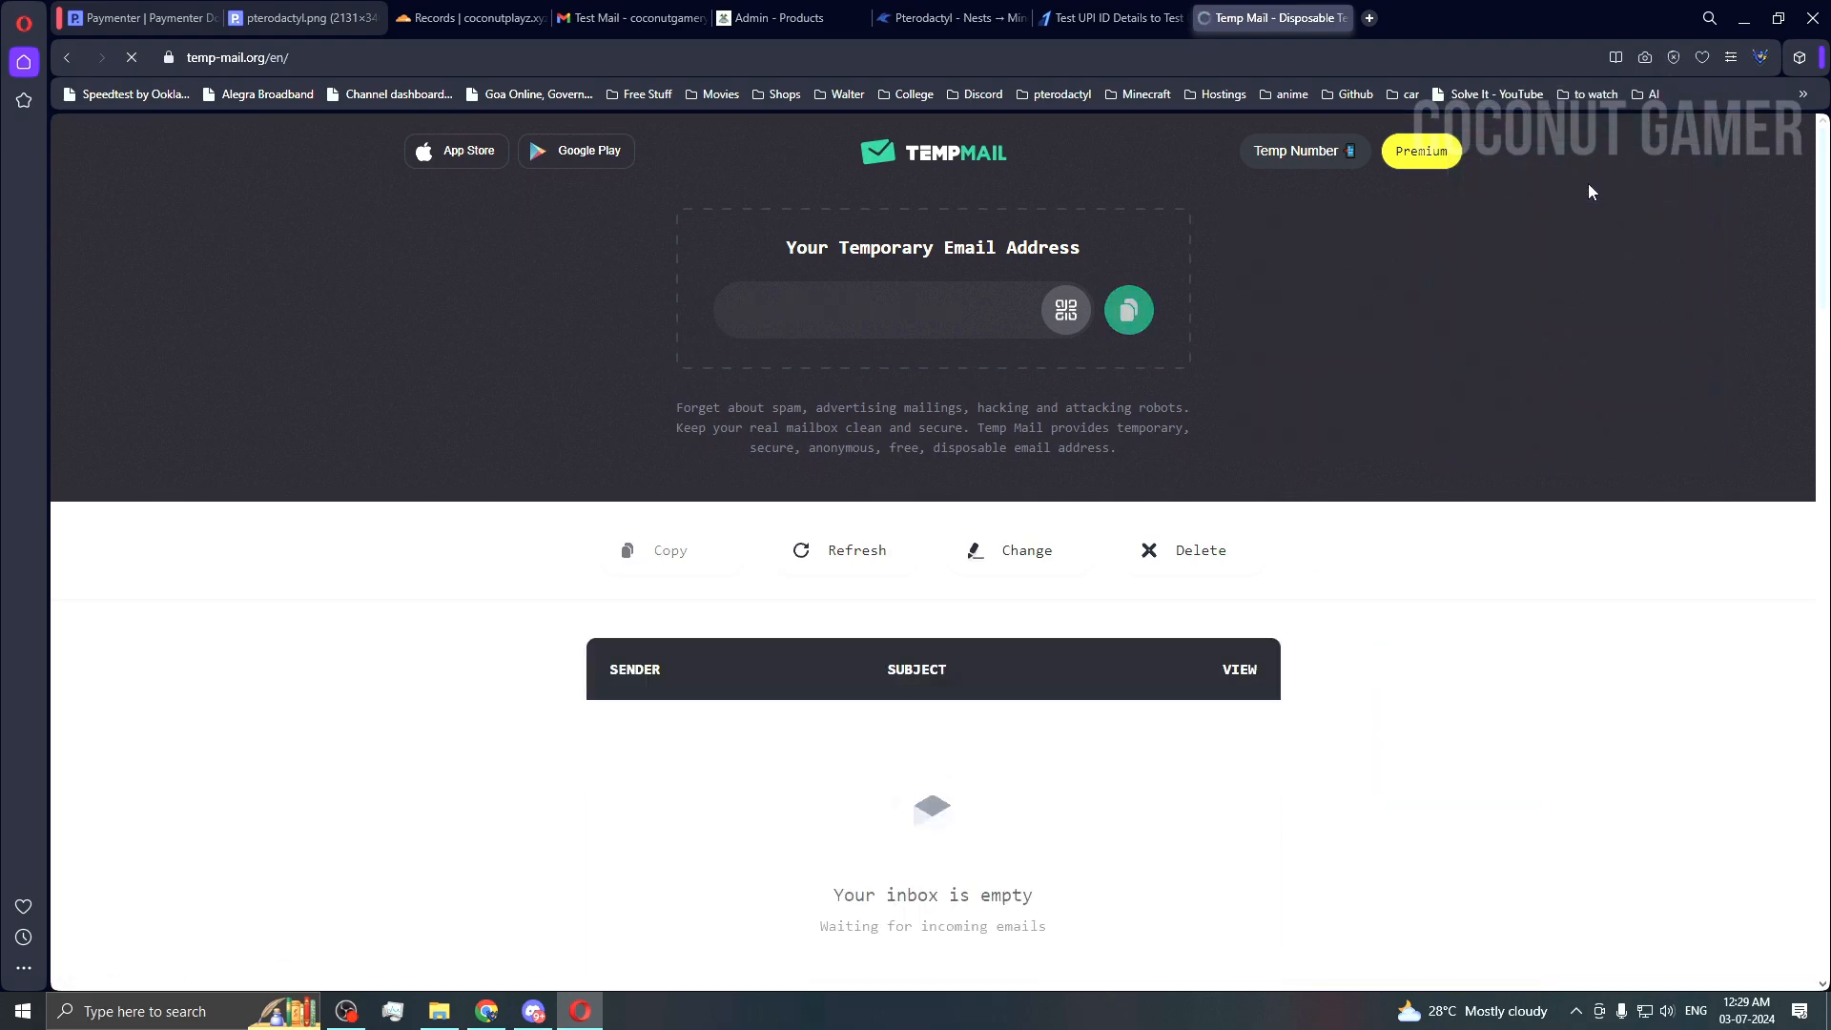
left_click(1672, 57)
left_click(1578, 189)
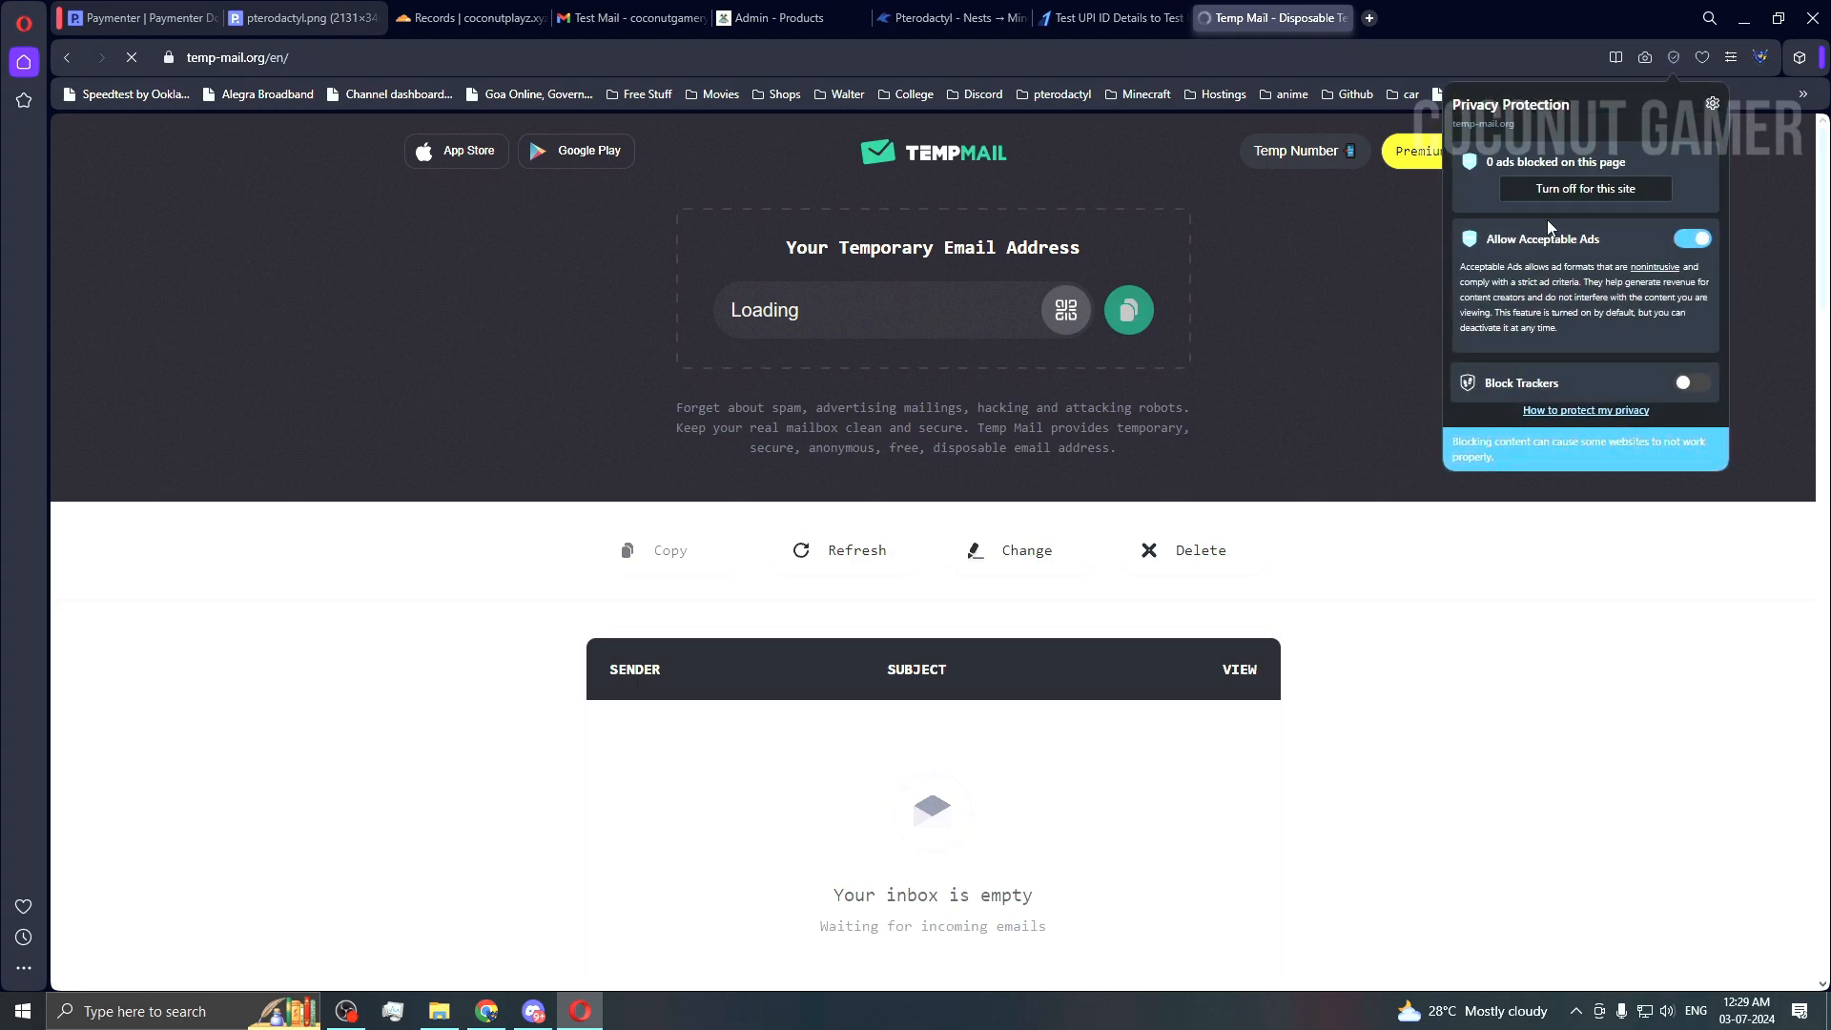
left_click(1262, 405)
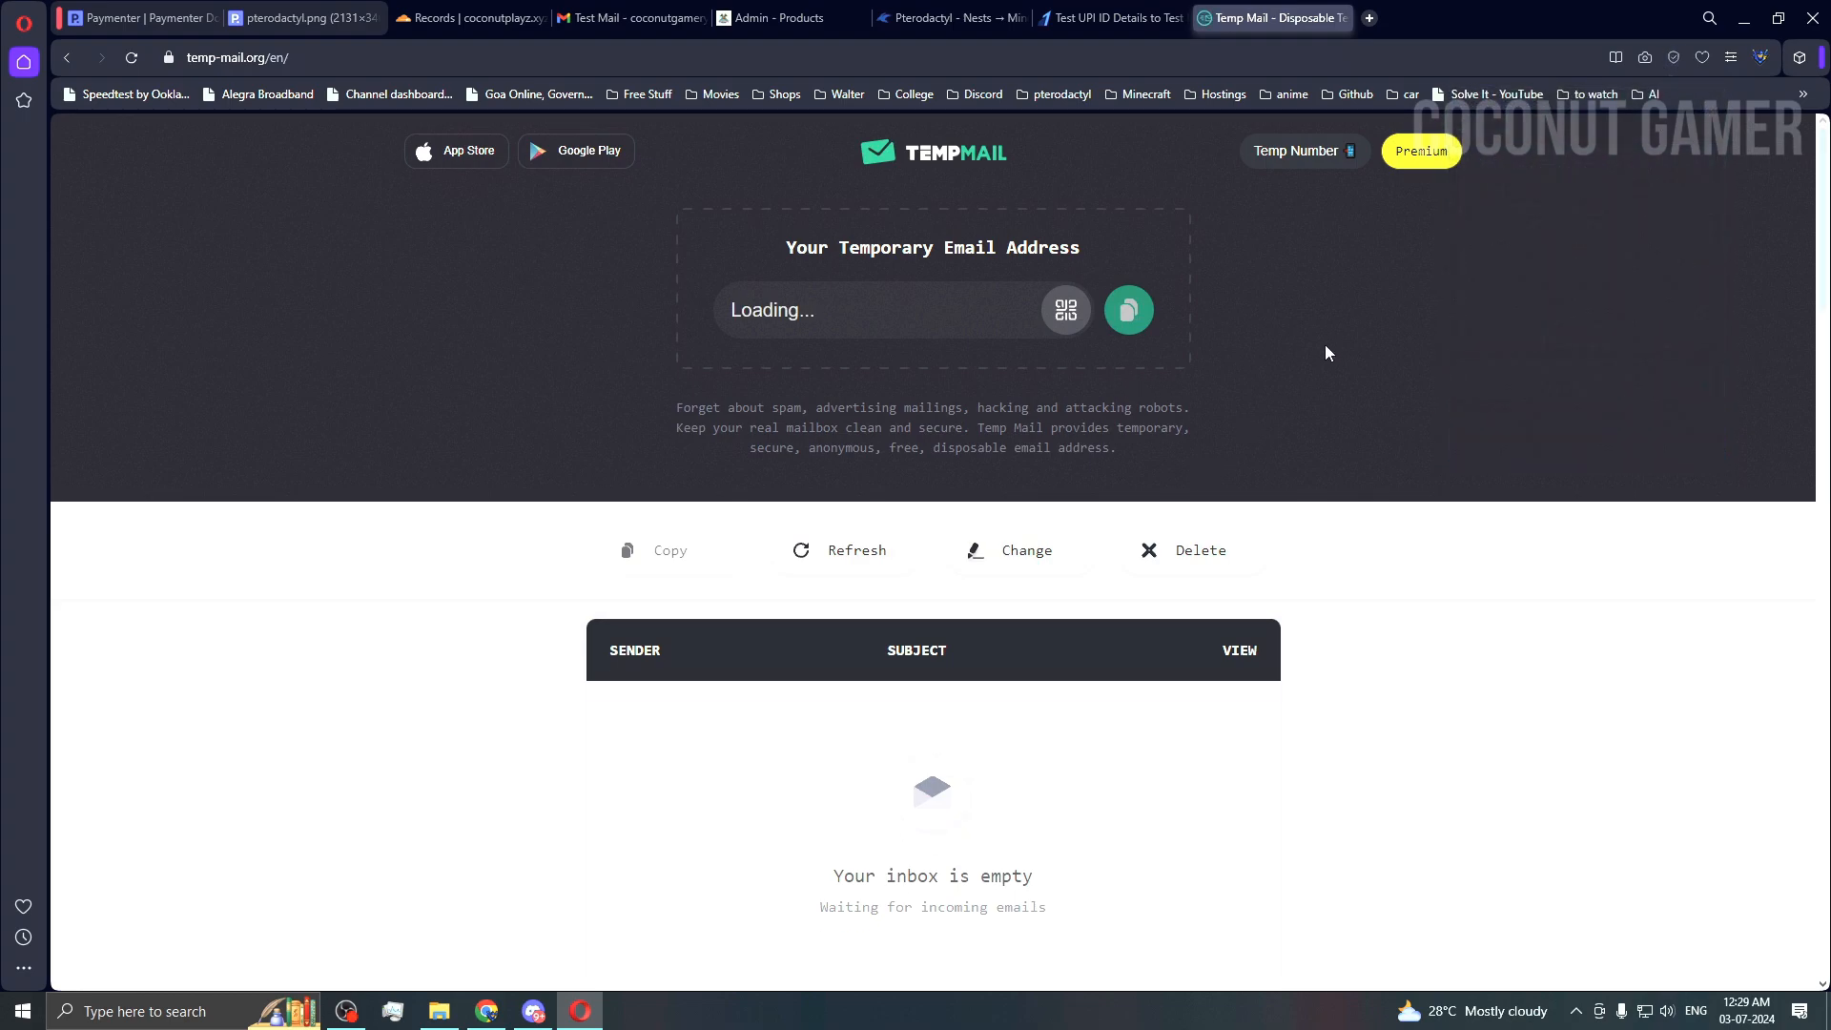
scroll(1326, 346, "down", 1)
scroll(1350, 329, "up", 1)
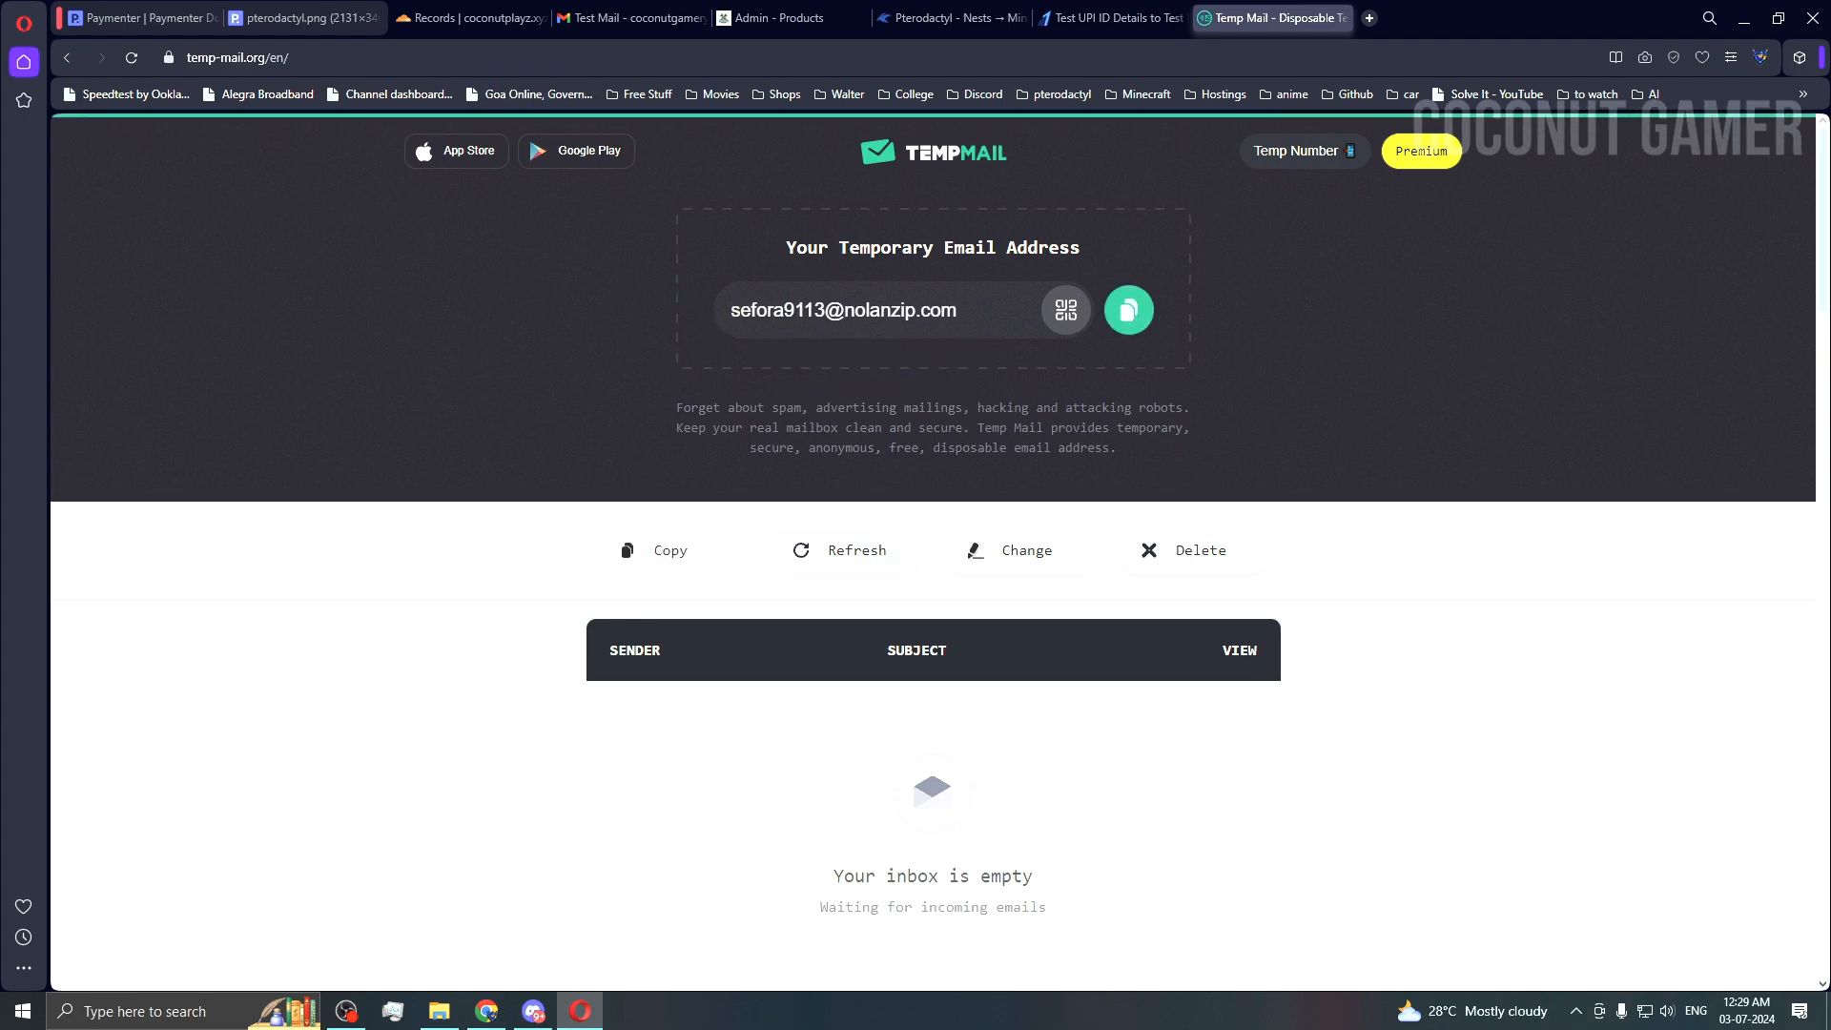
left_click(1129, 310)
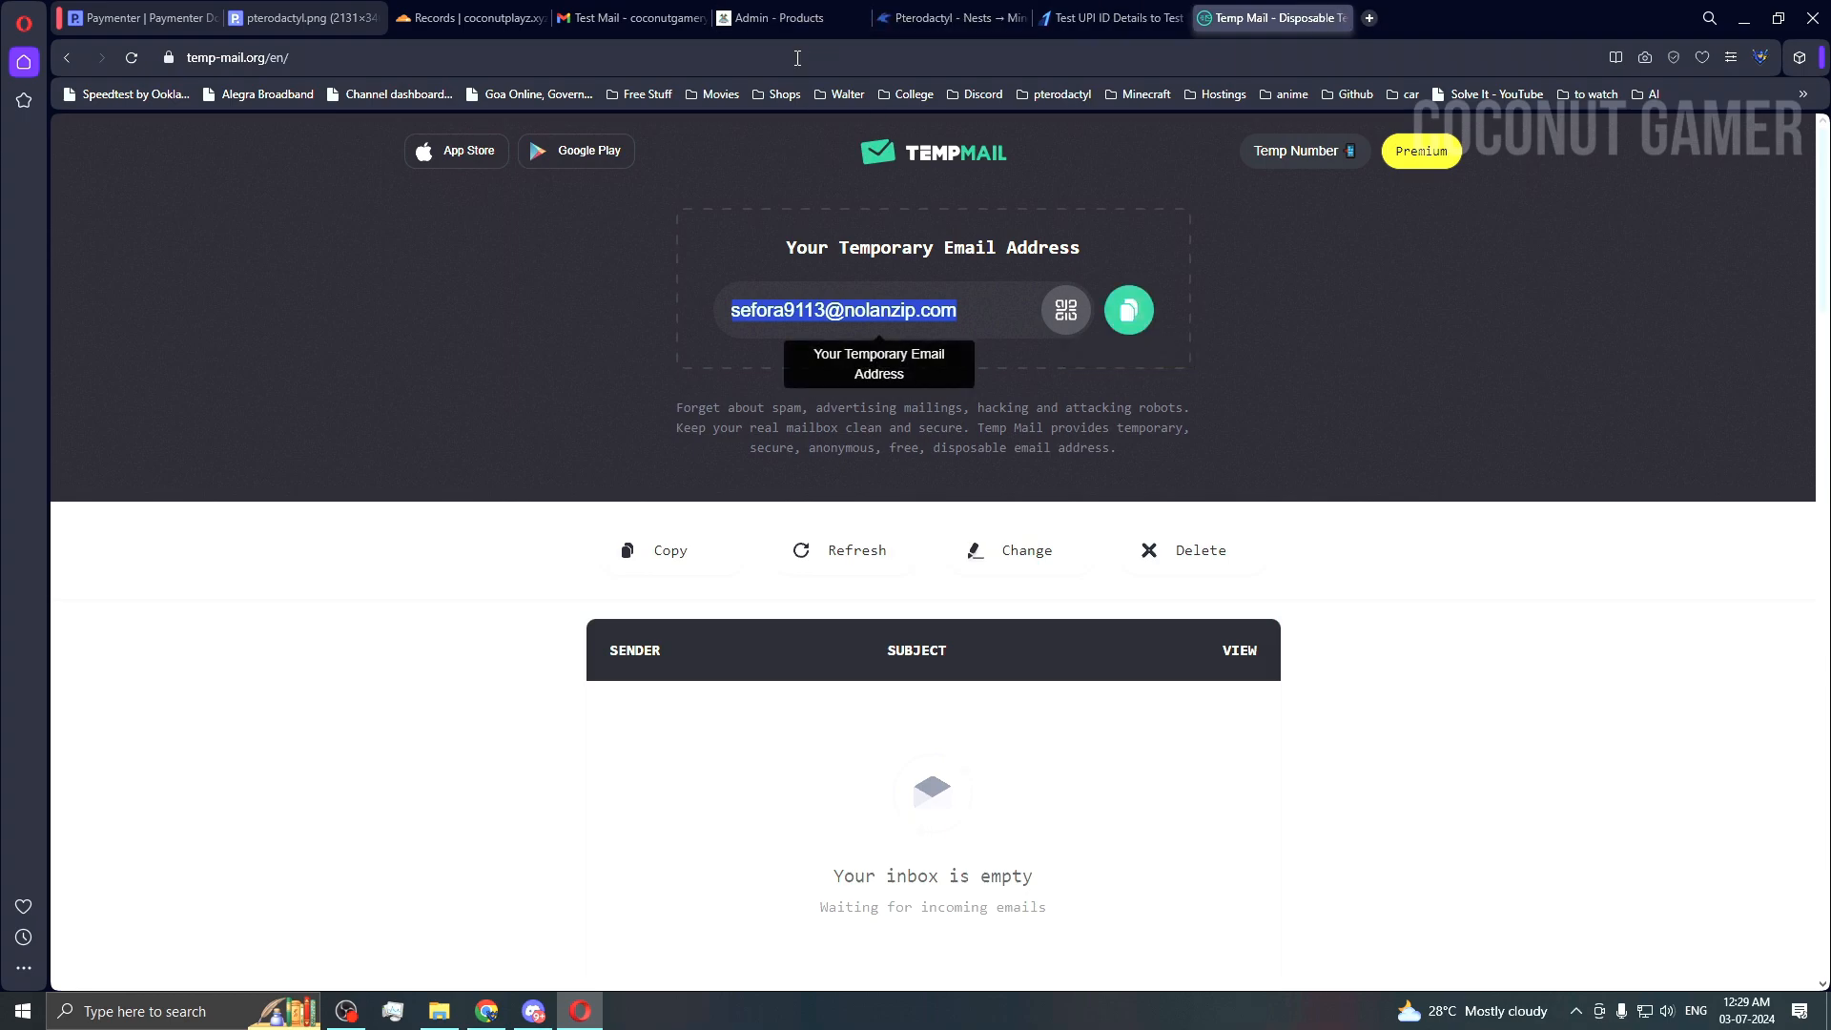
Step: Switch to Paymenter admin and view the orders list
left_click(735, 10)
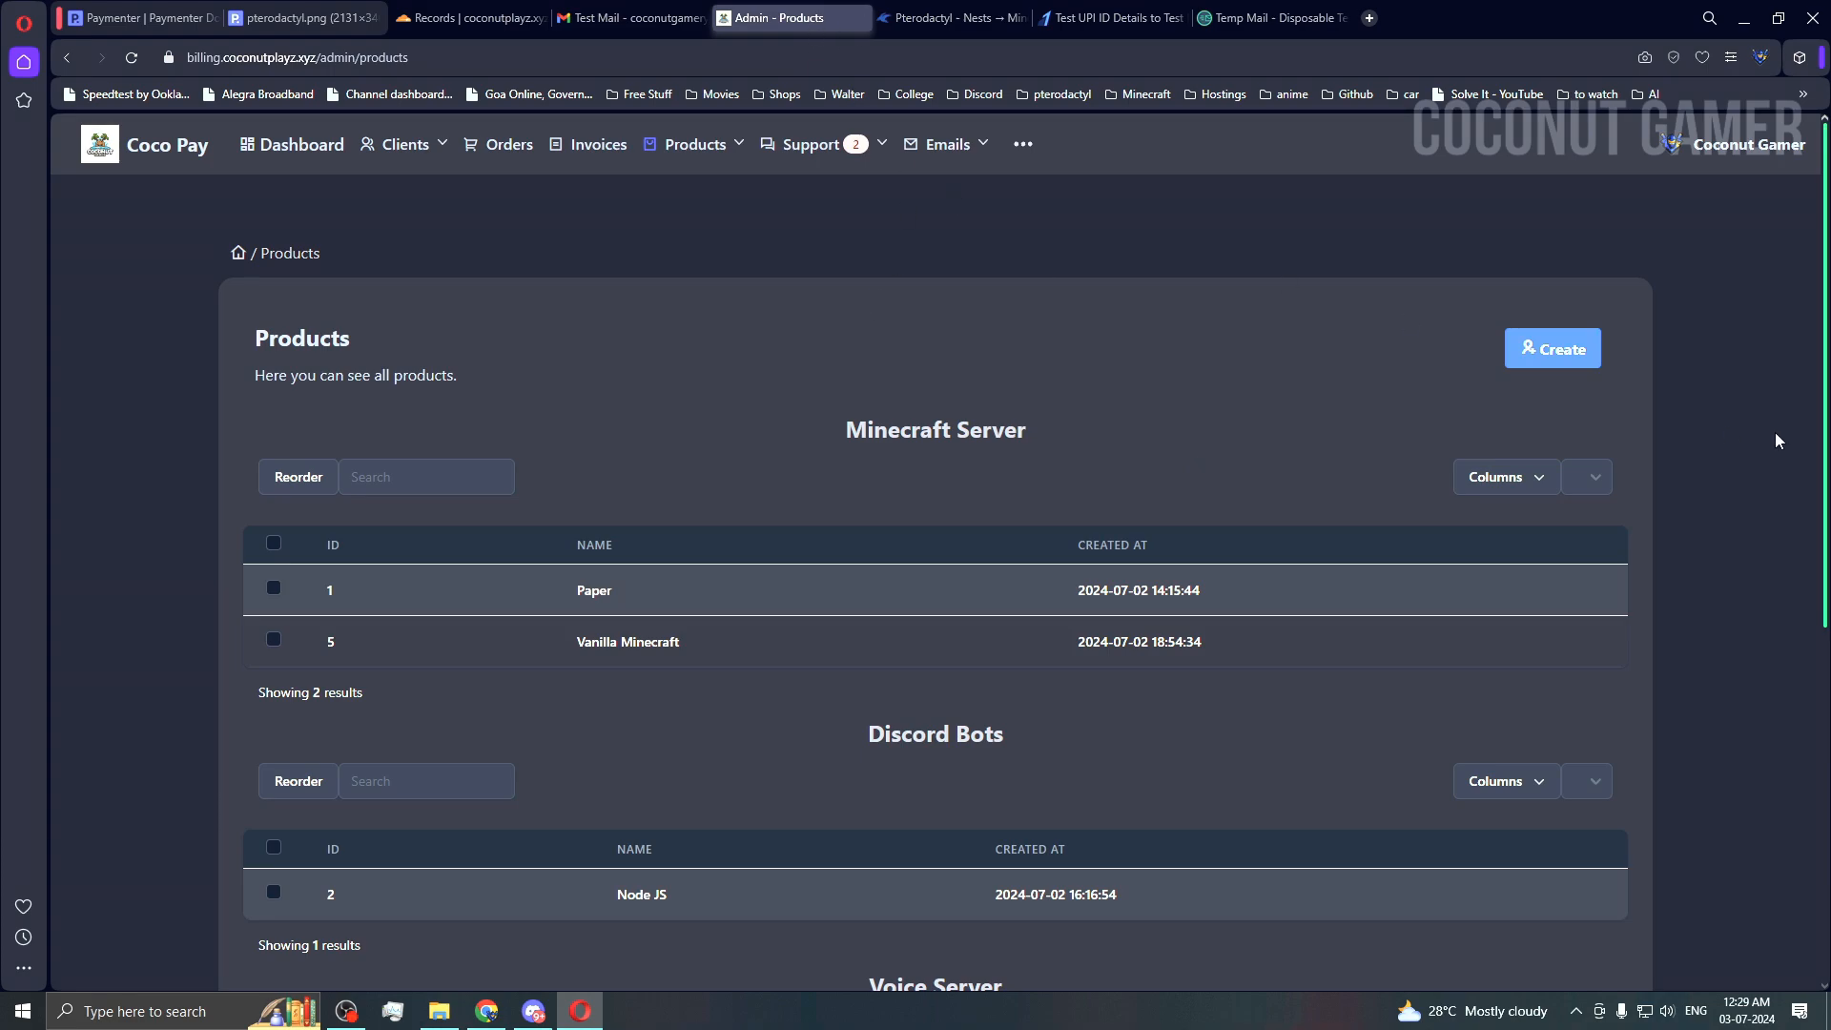
left_click(501, 144)
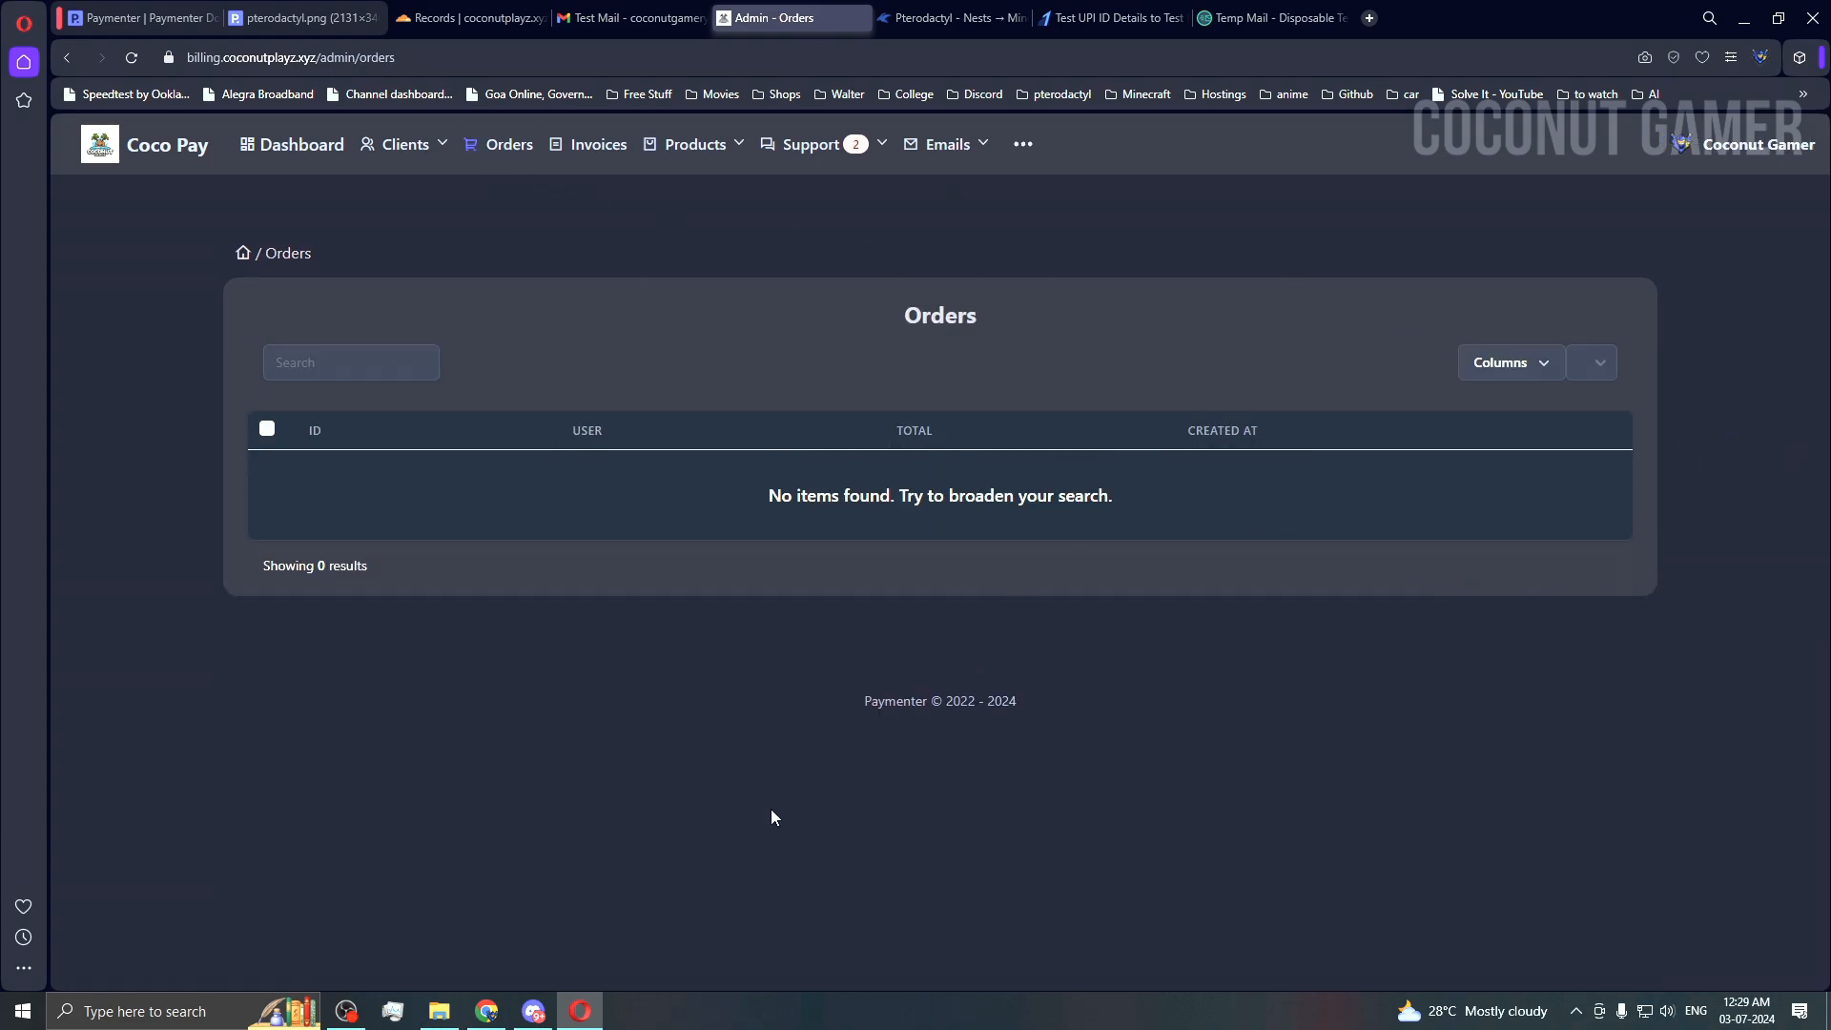
key("super")
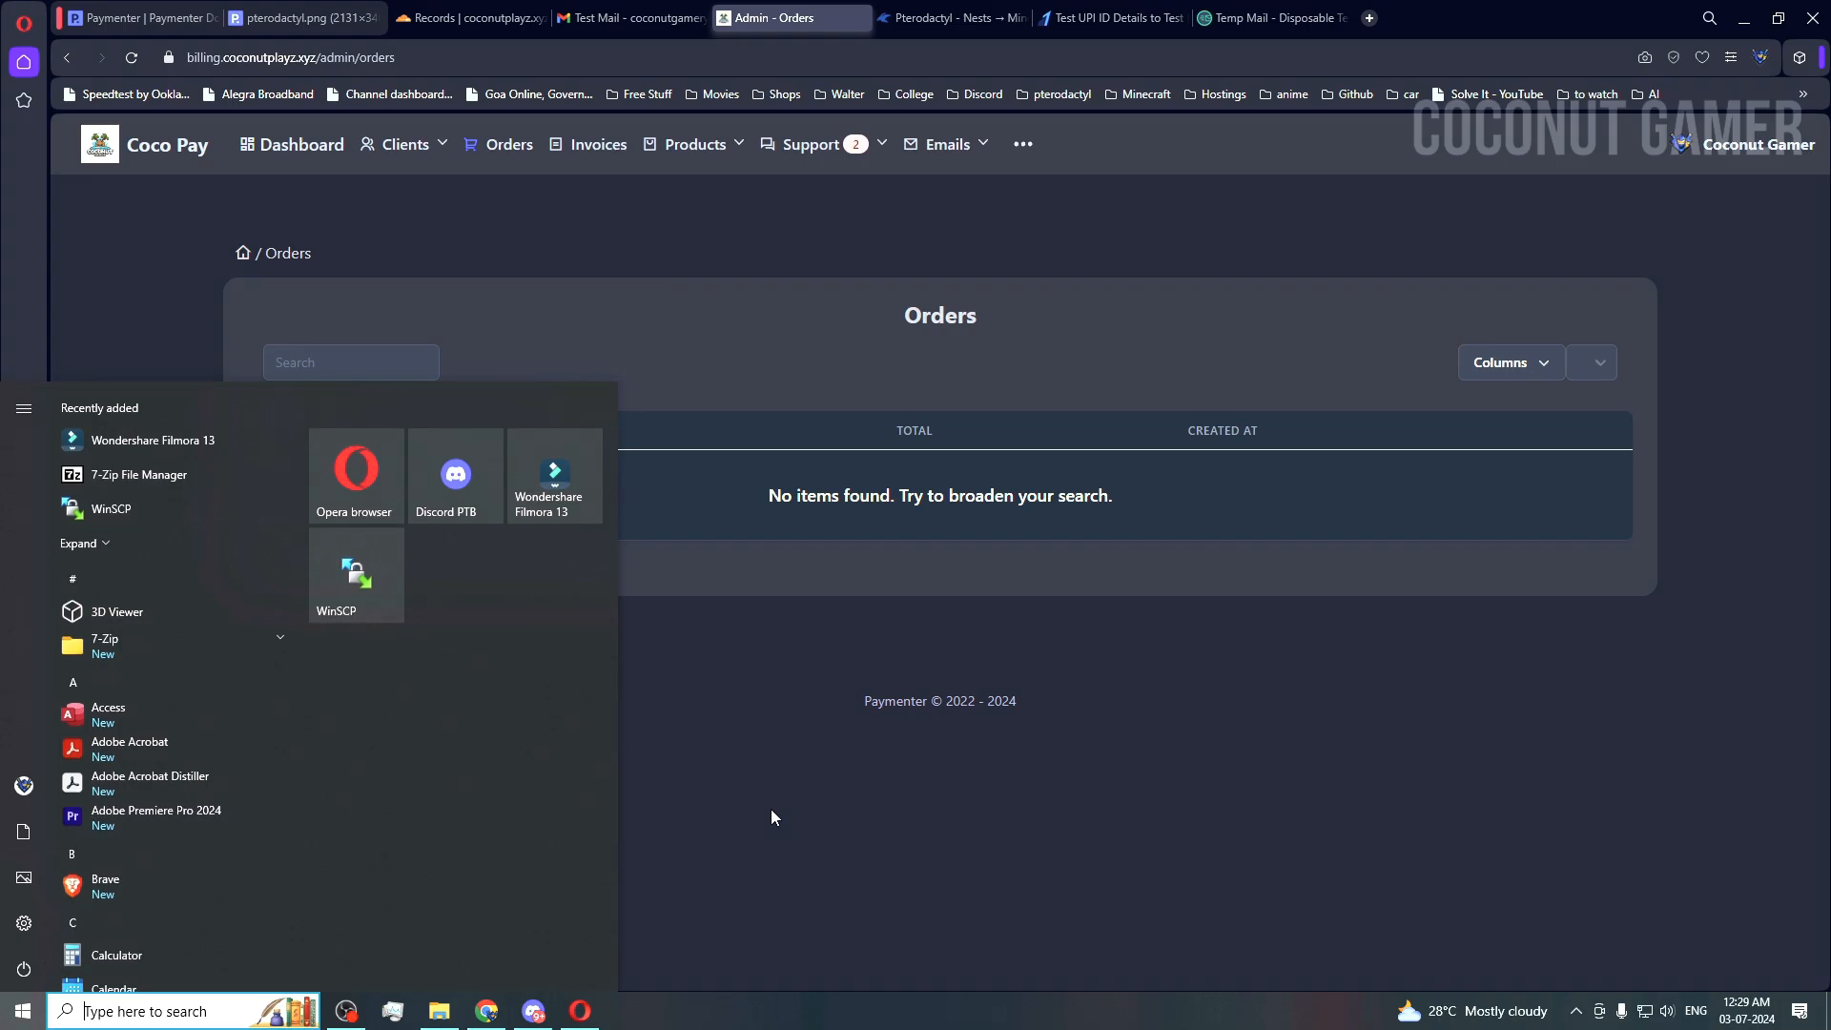
left_click_drag(986, 774, 992, 773)
Step: In a private window, load the billing.coconutplayz.xyz storefront and reach the registration form from Log In
key("ctrl+shift+n")
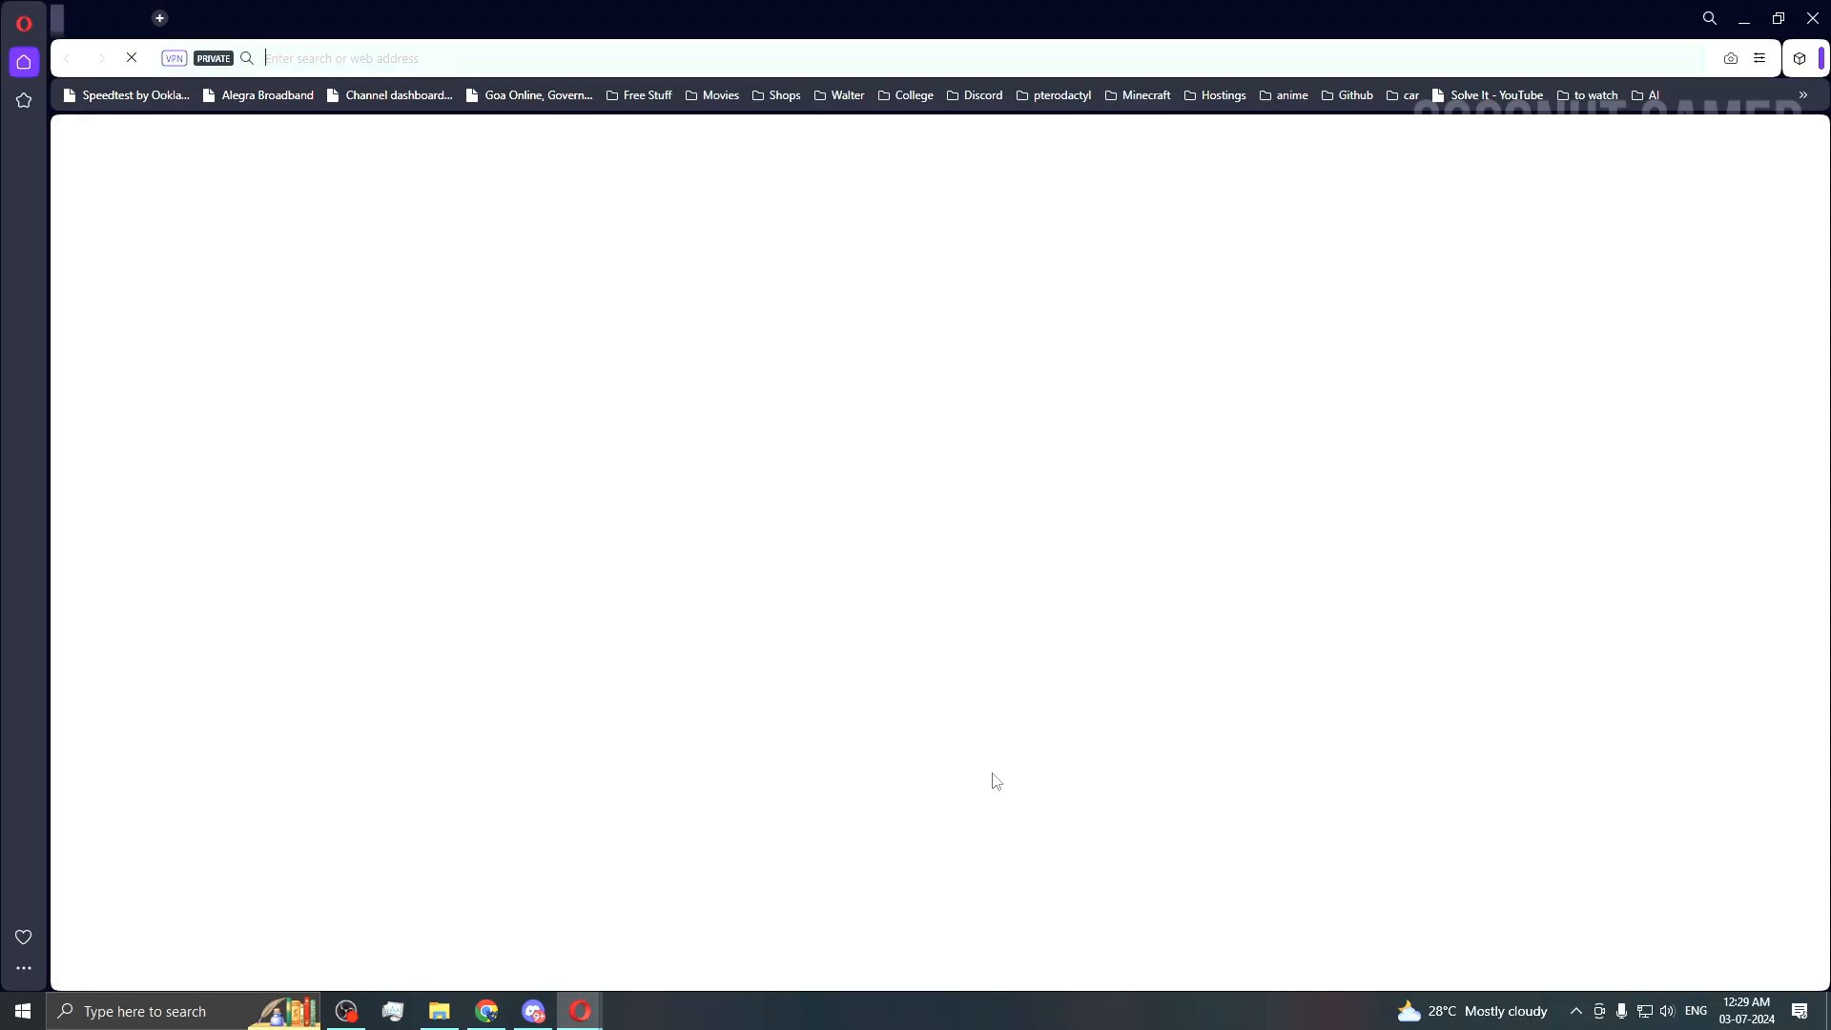
type("billinm")
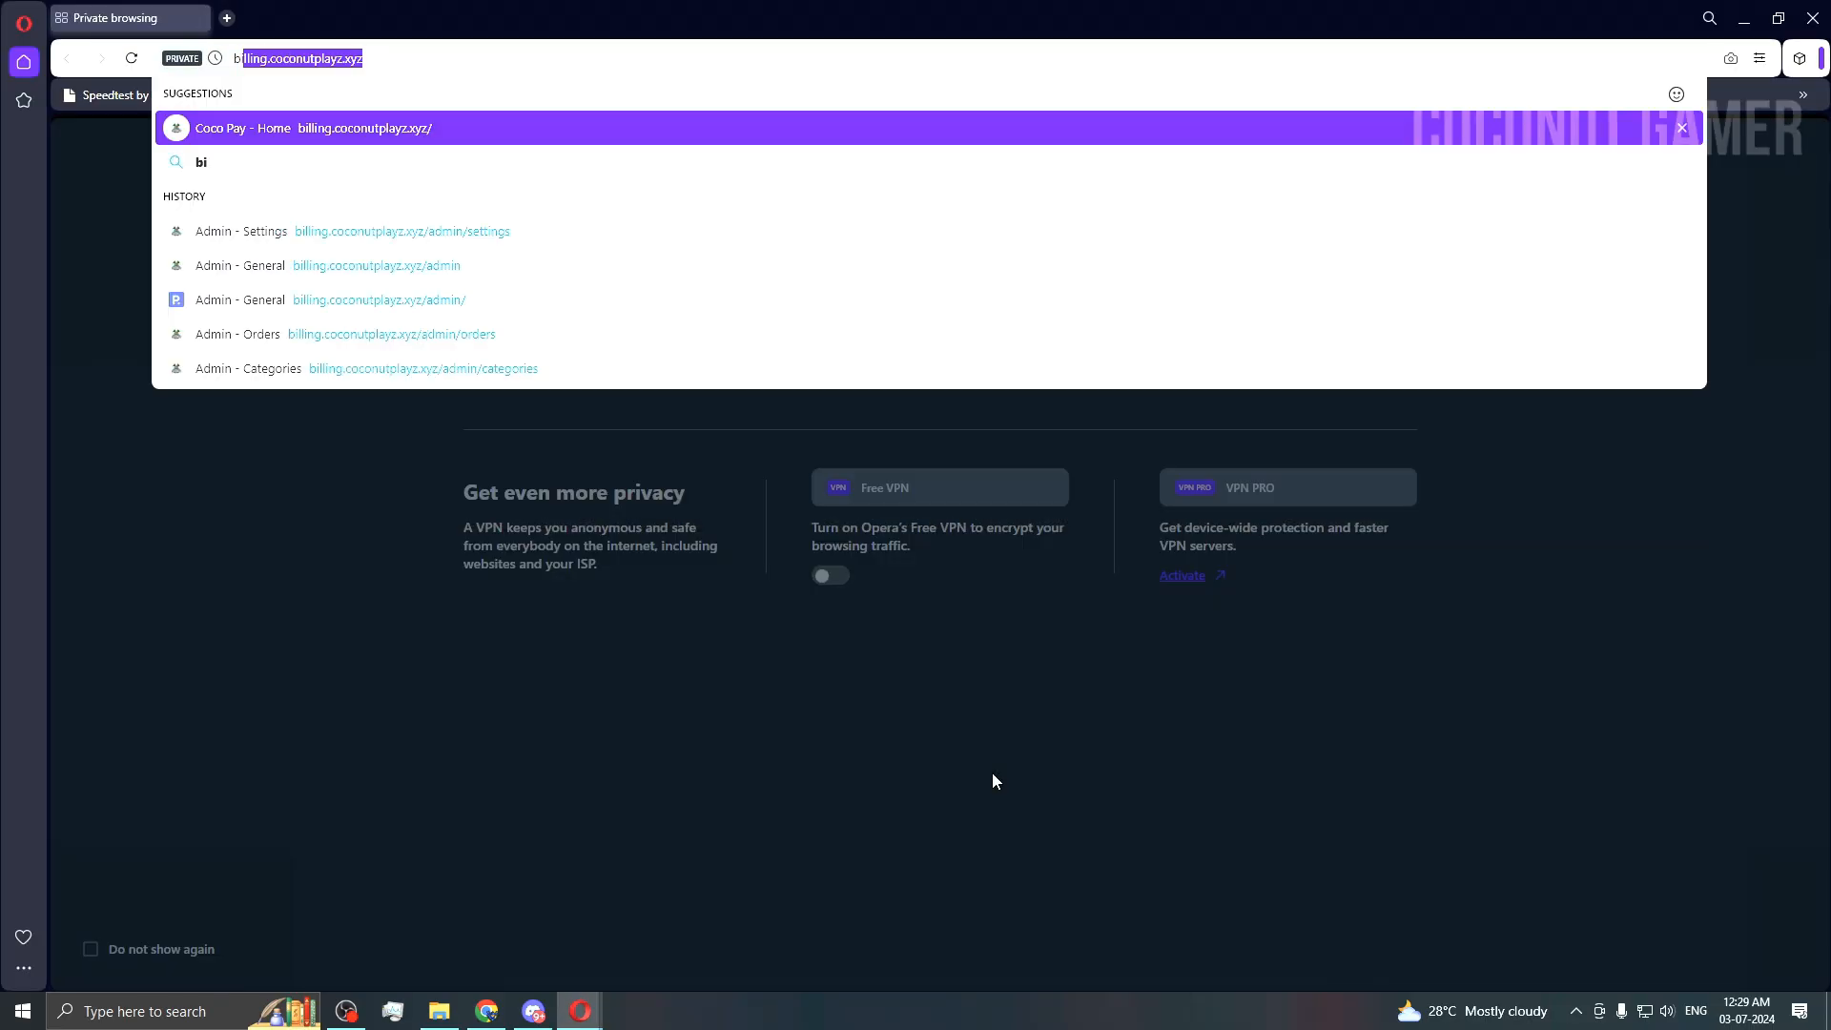
key("BackSpace")
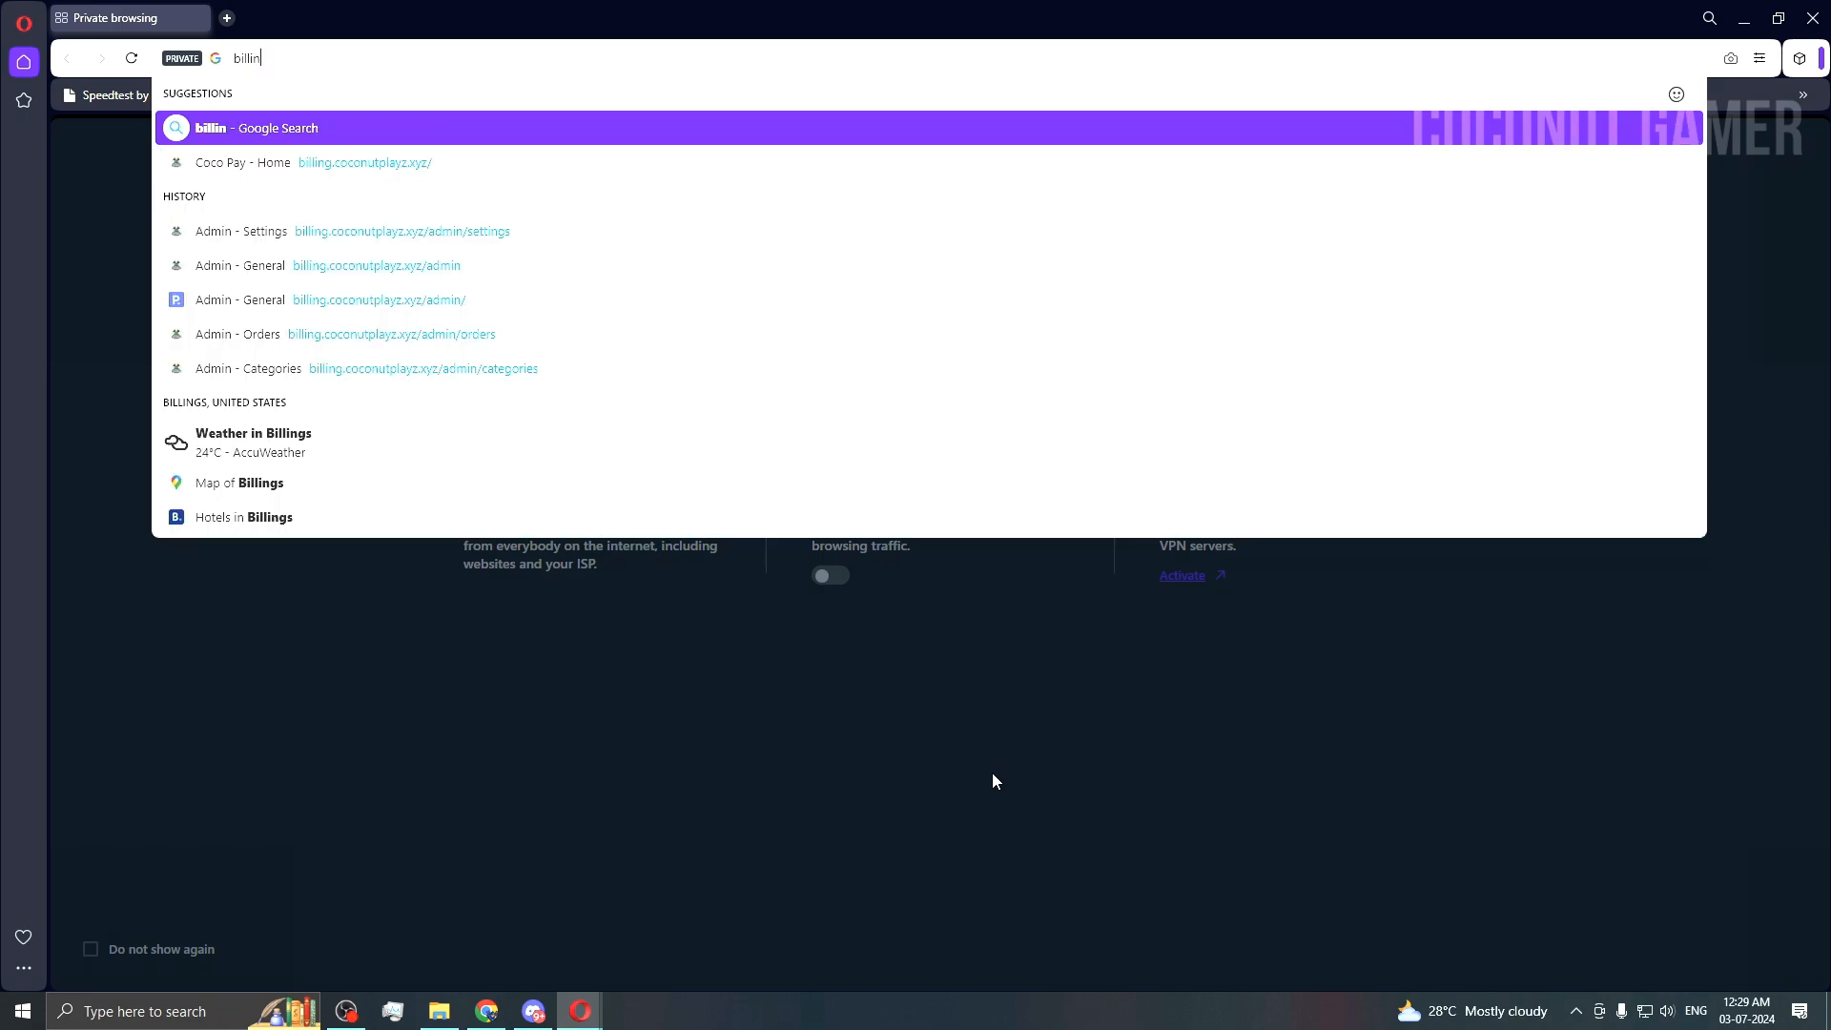
key("Down")
key("Return")
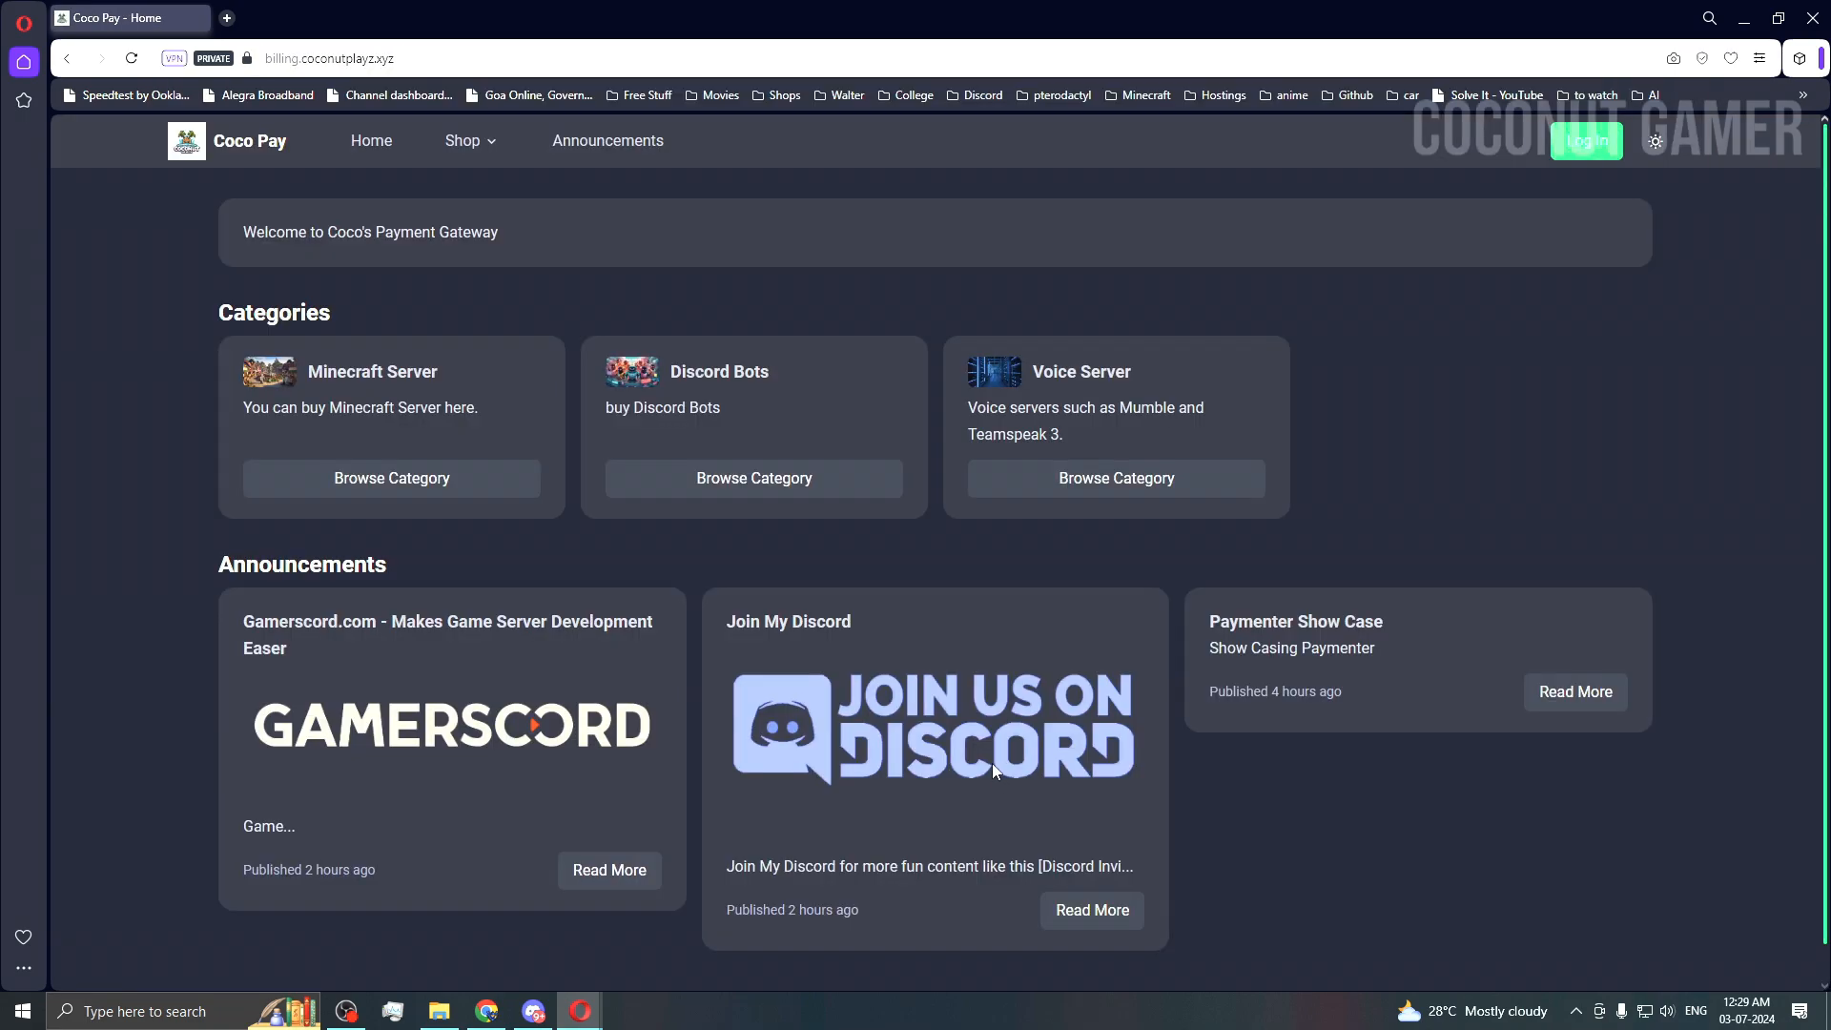
scroll(1021, 589, "down", 1)
scroll(1021, 589, "up", 1)
left_click(1568, 146)
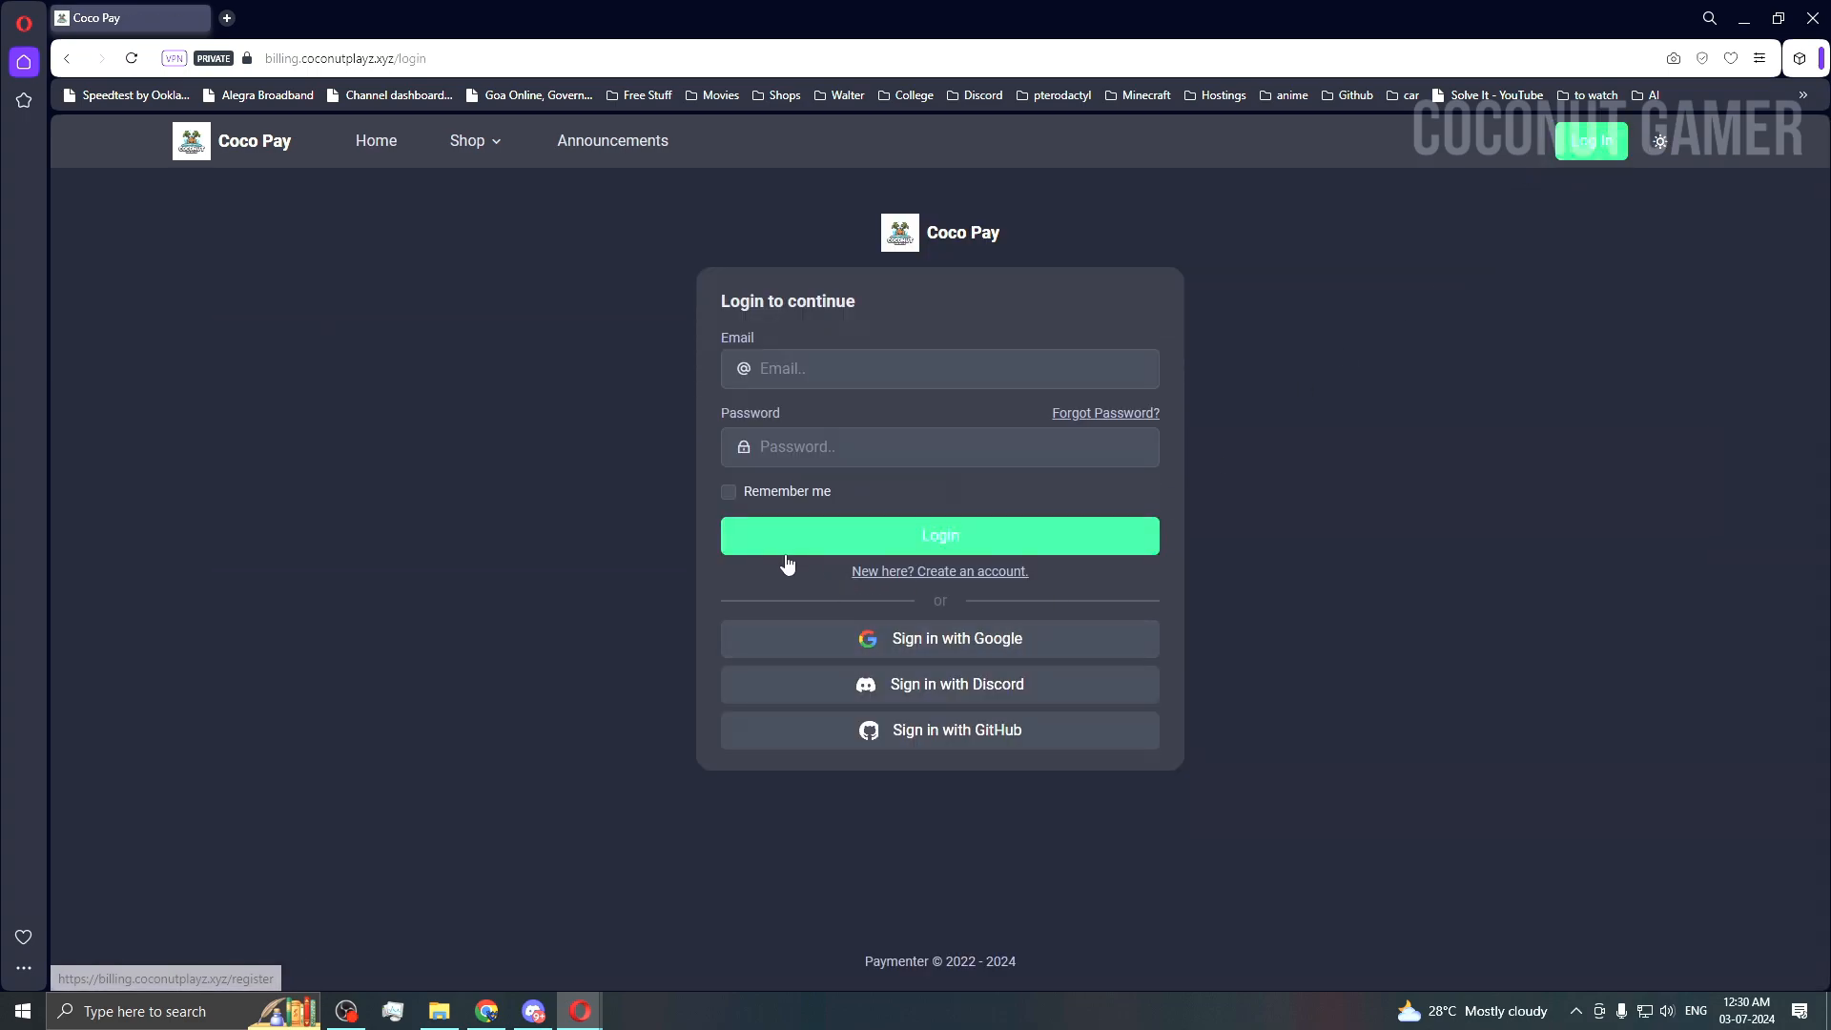
left_click(729, 491)
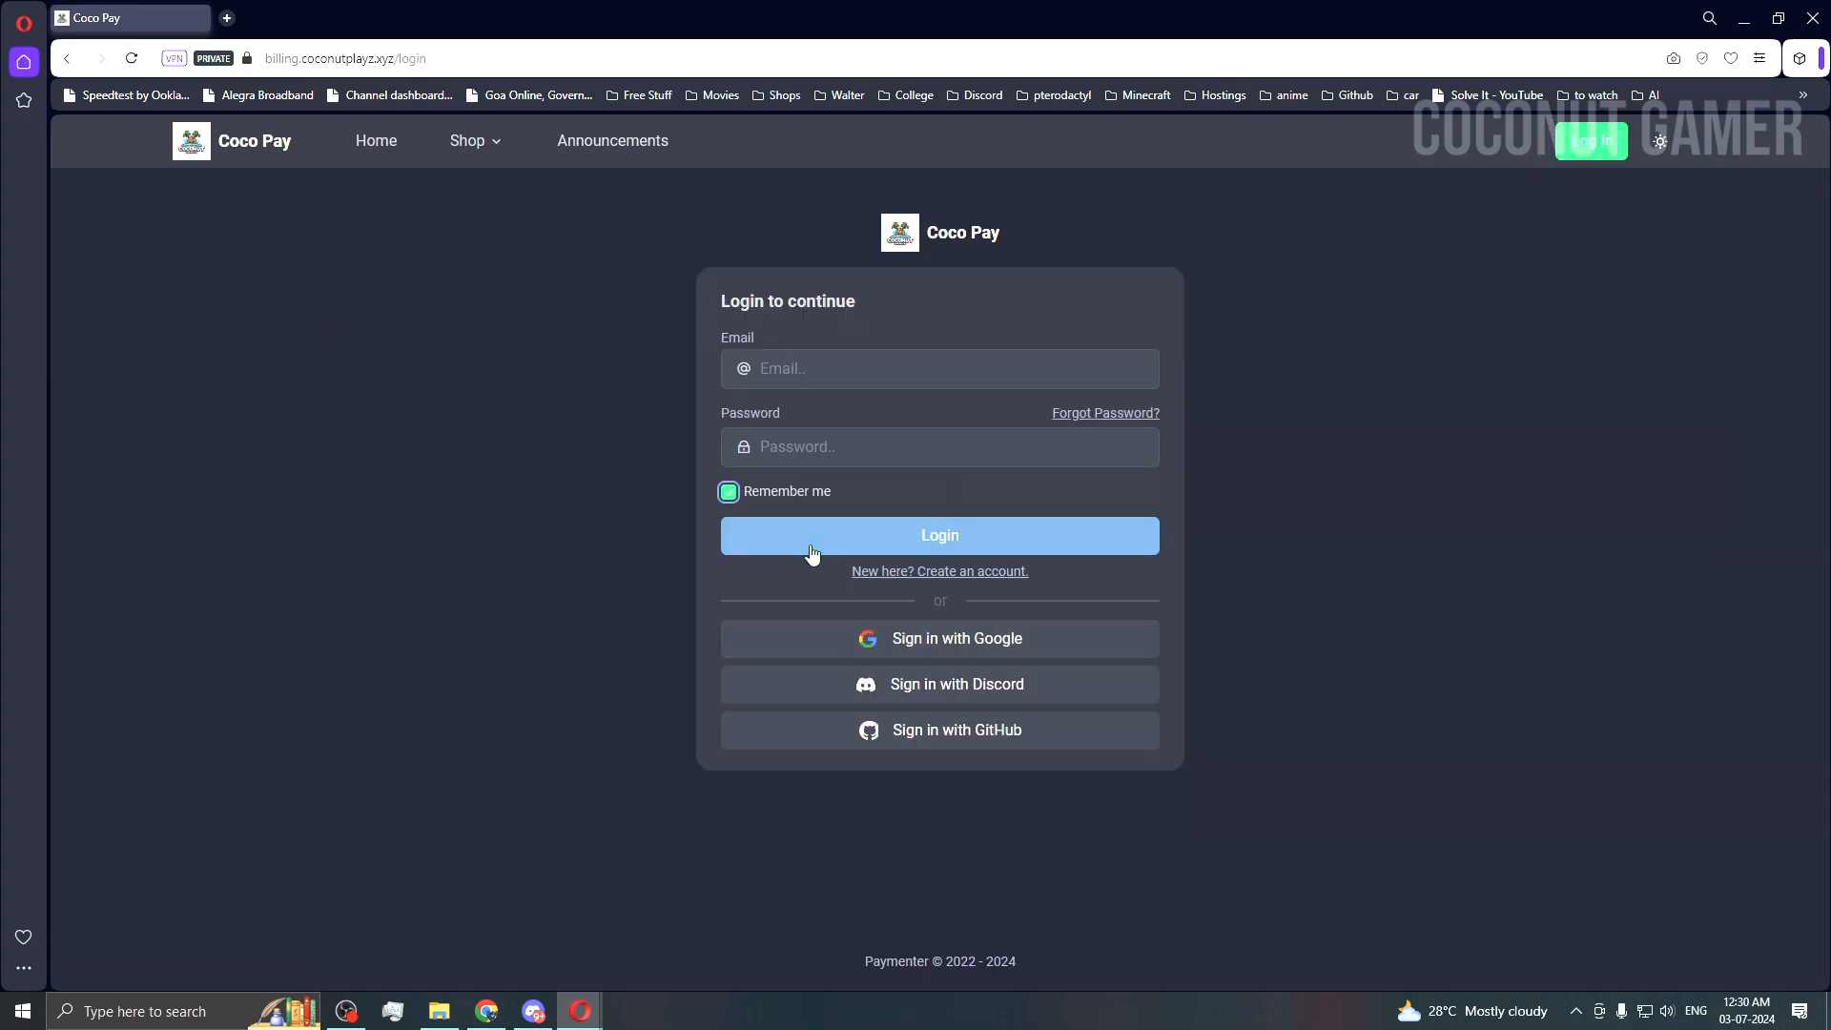
left_click(1021, 583)
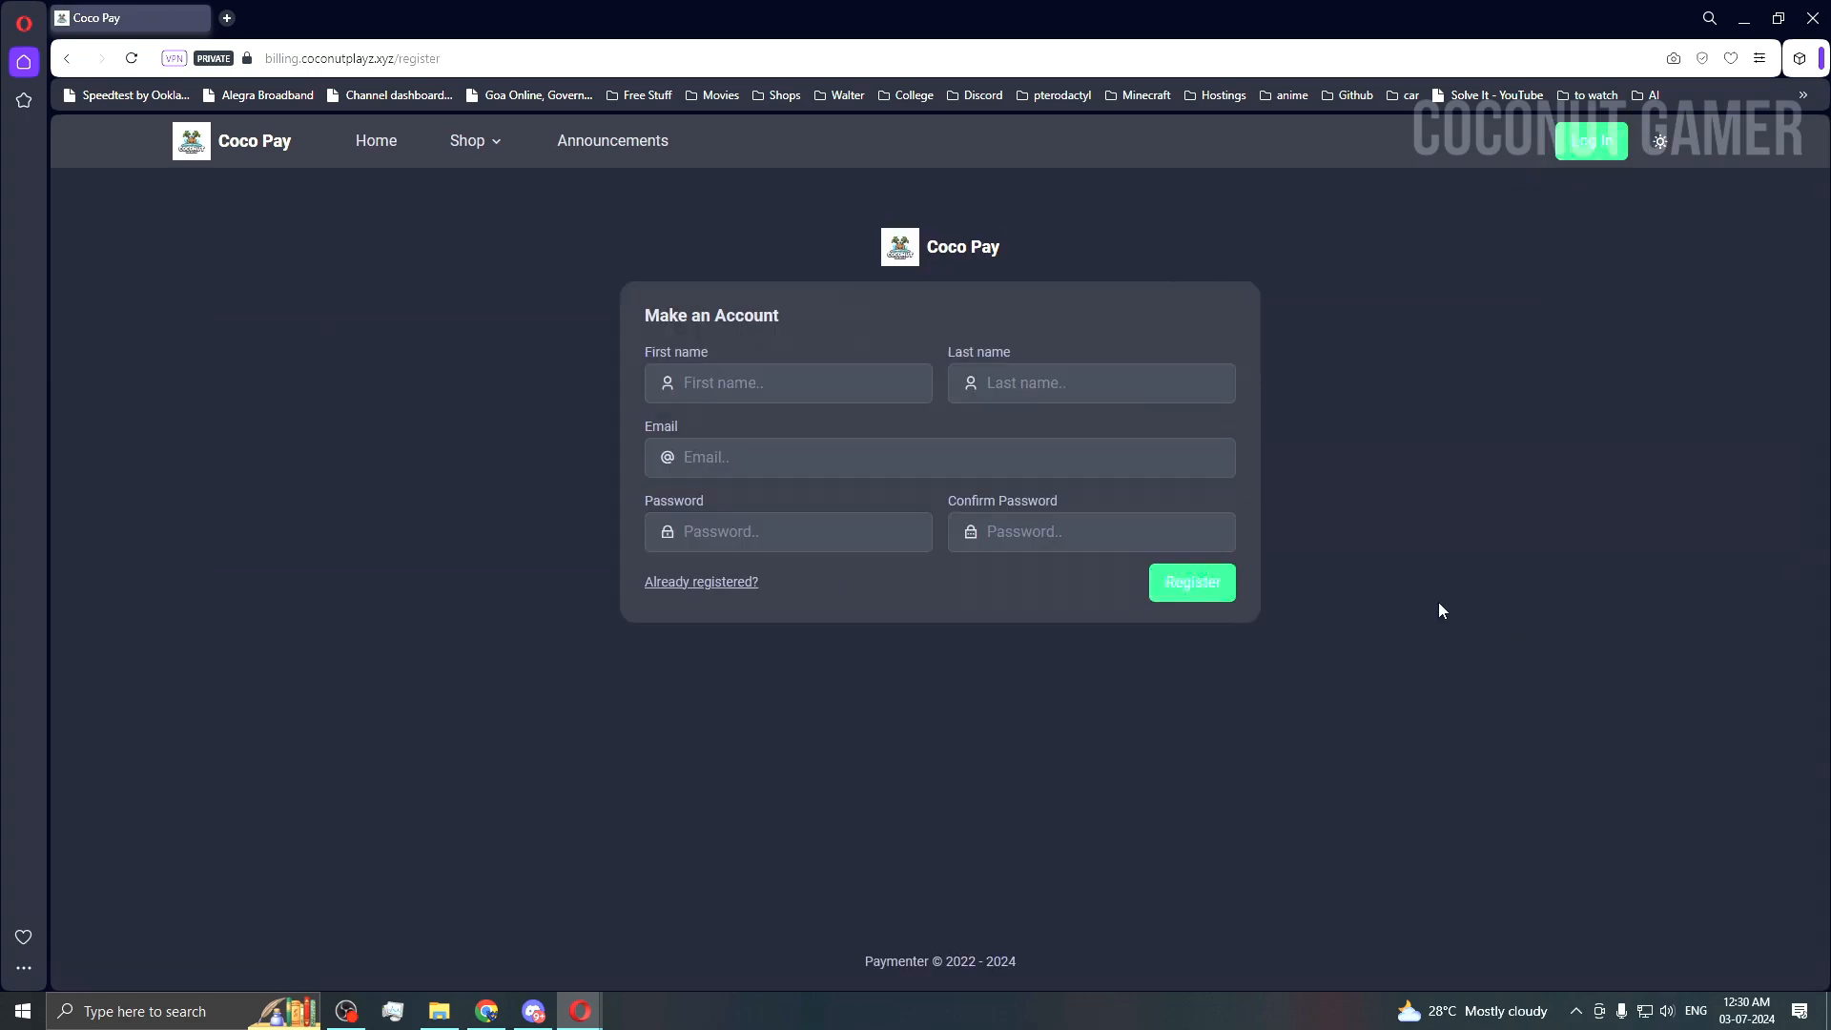
Step: Fill in a demo first and last name, the temporary email and password, and register
left_click(799, 382)
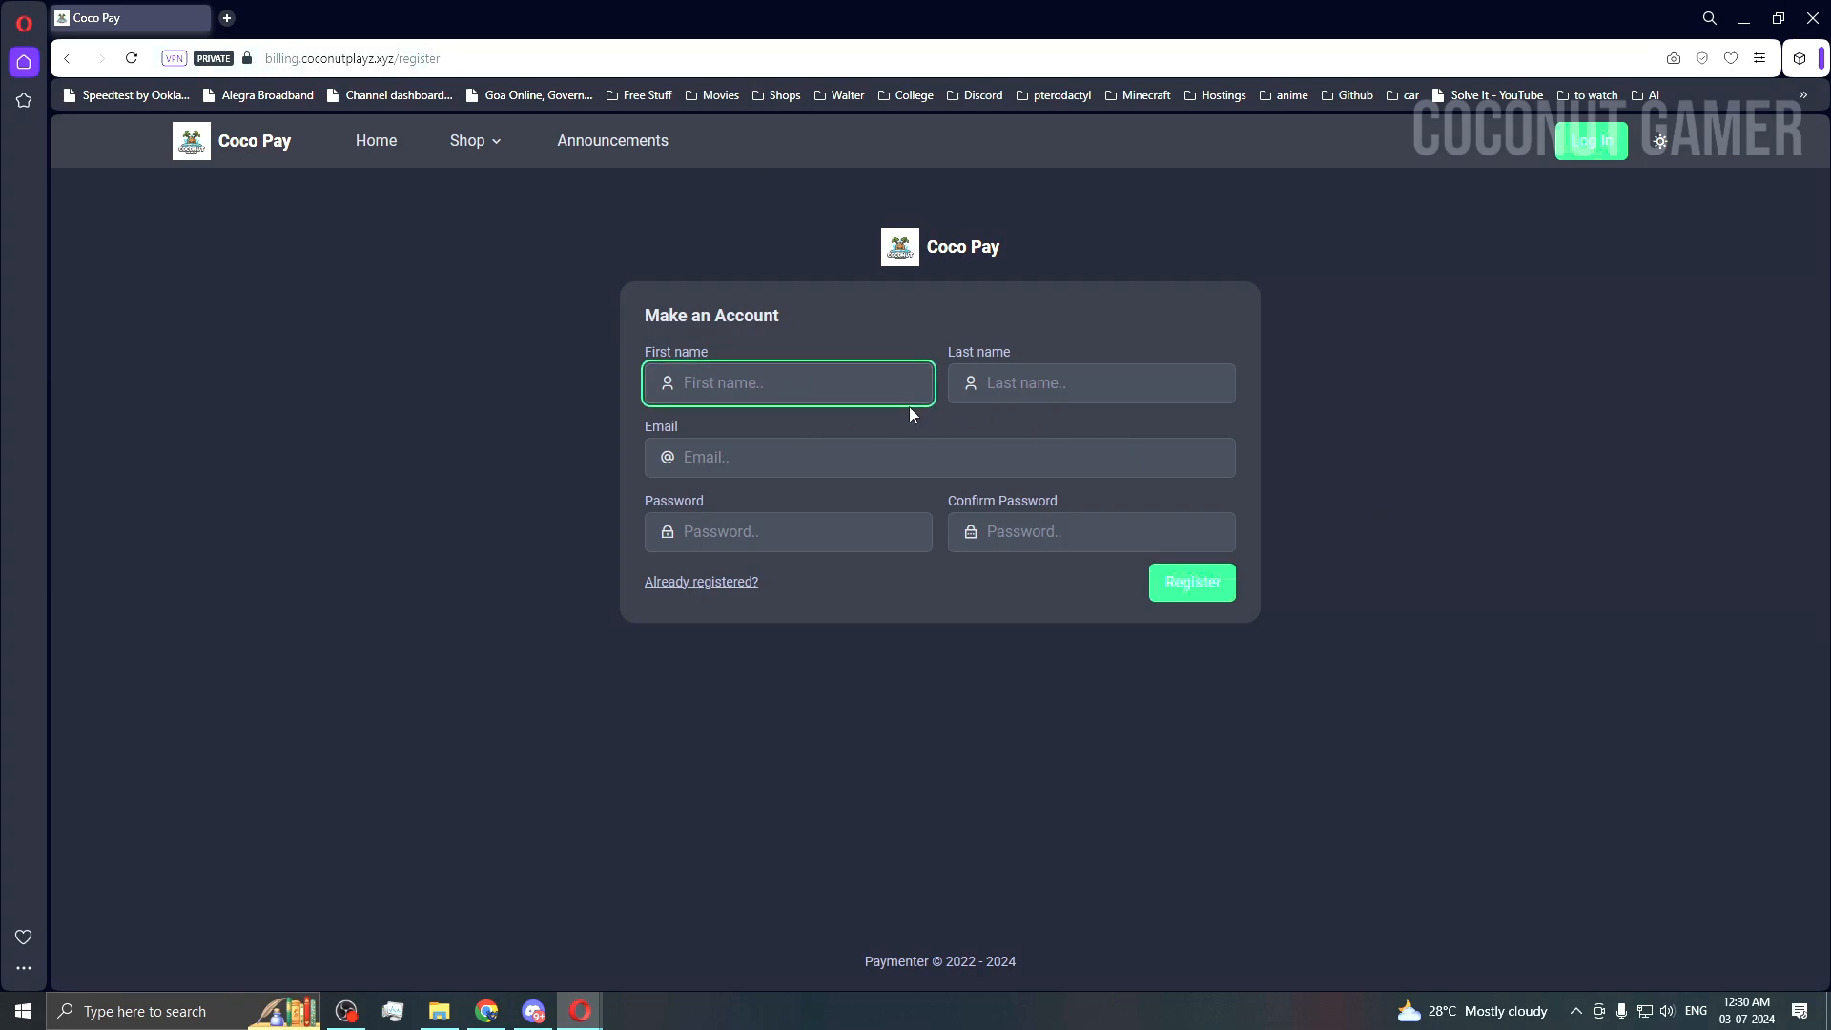
type("Demo")
key("Tab")
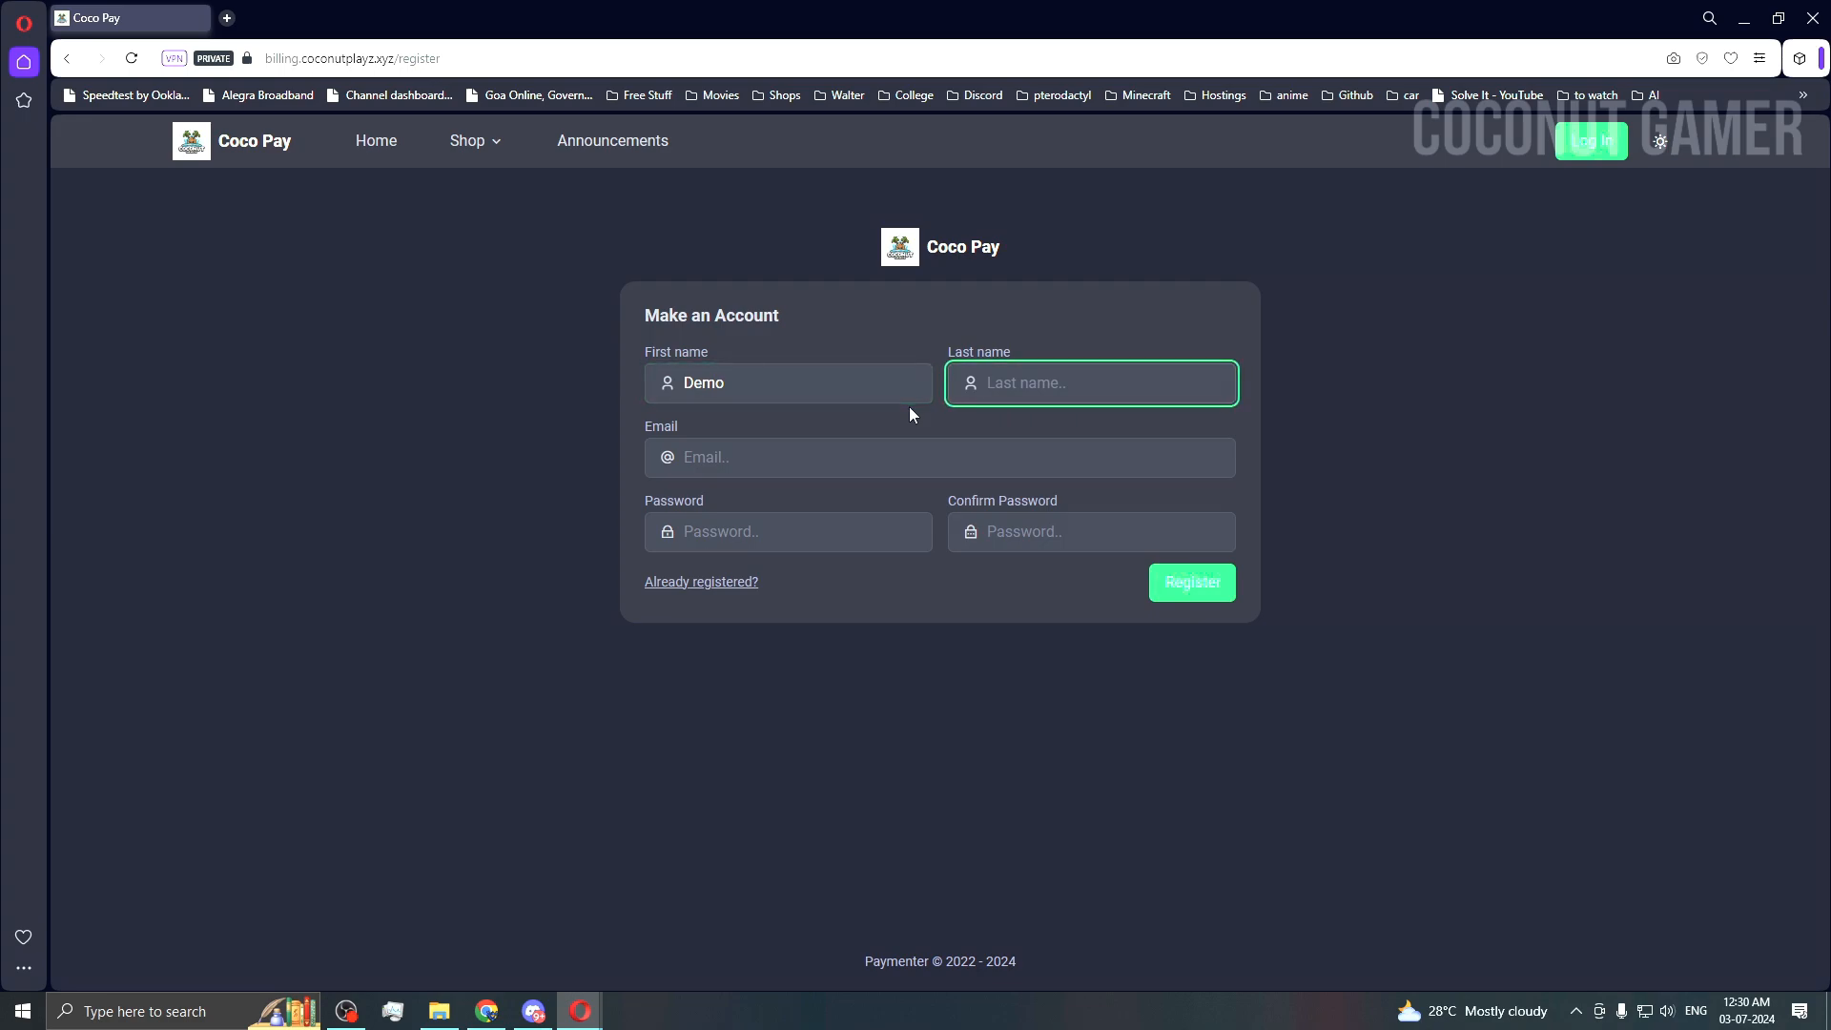
type("GAmer")
key("Left")
key("Left")
key("Left")
key("BackSpace")
type("a")
key("Tab")
key("ctrl+v")
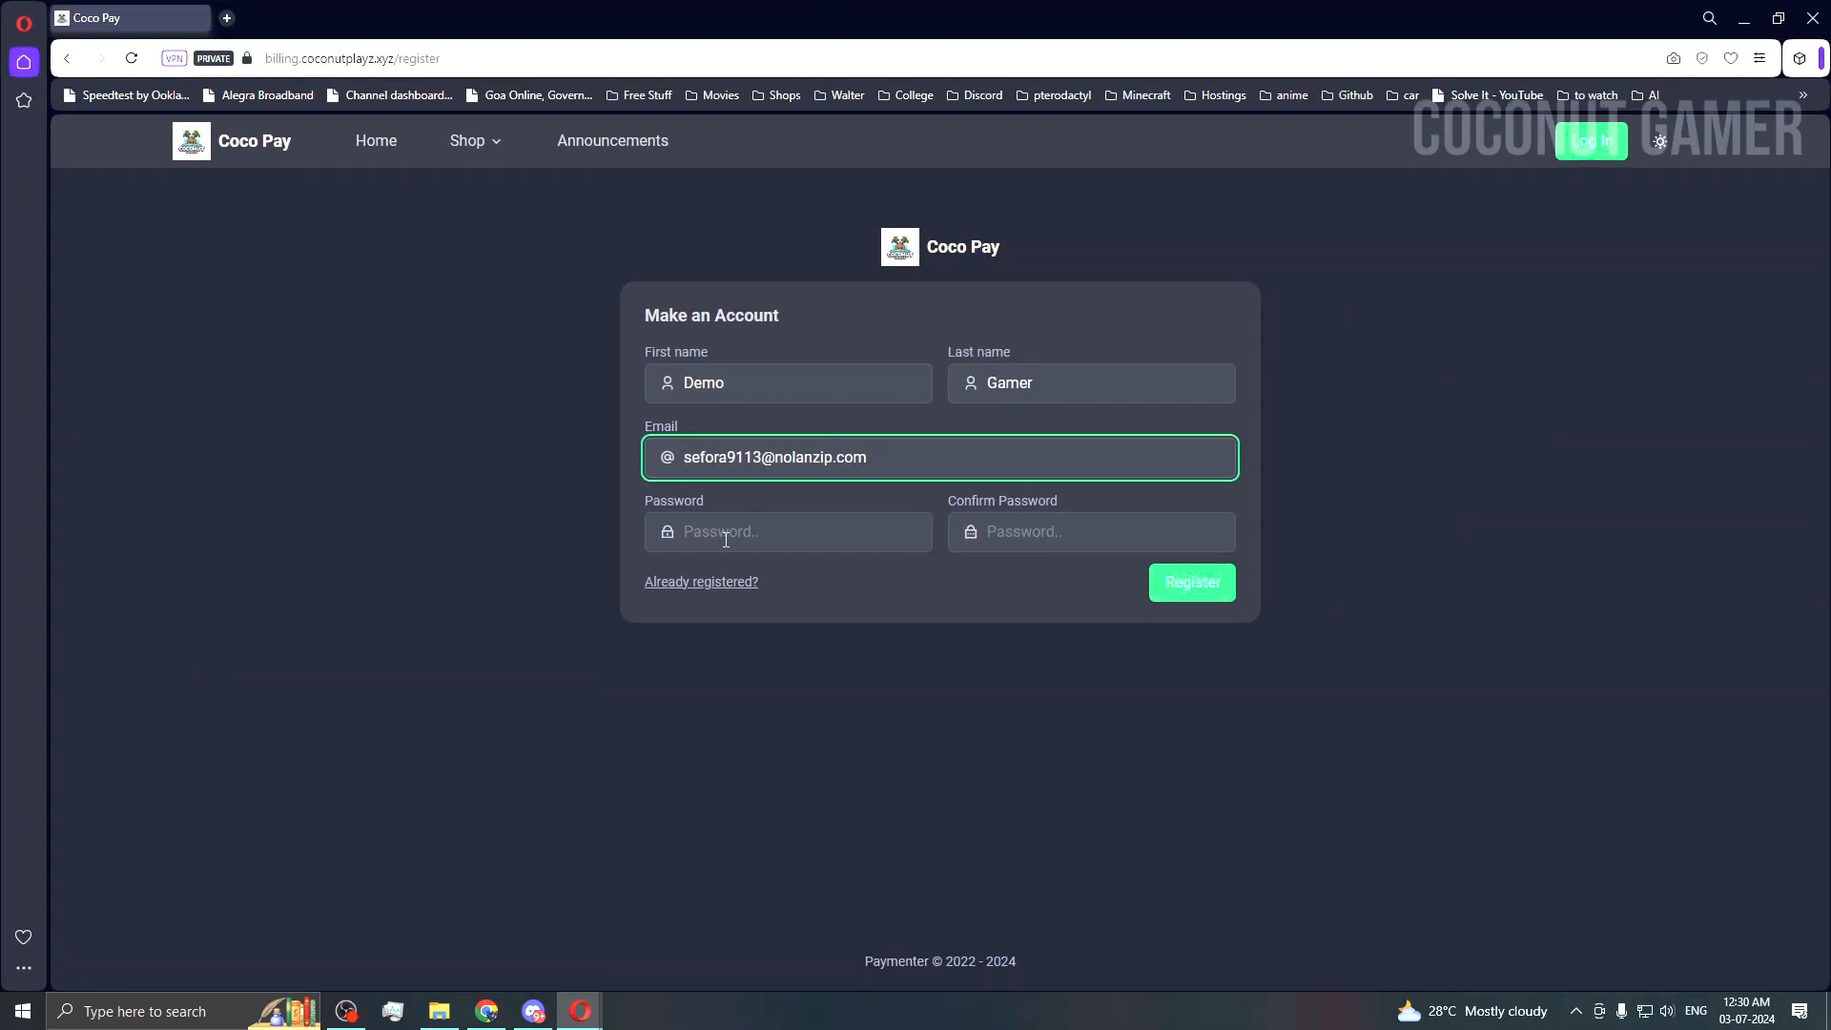
left_click(726, 540)
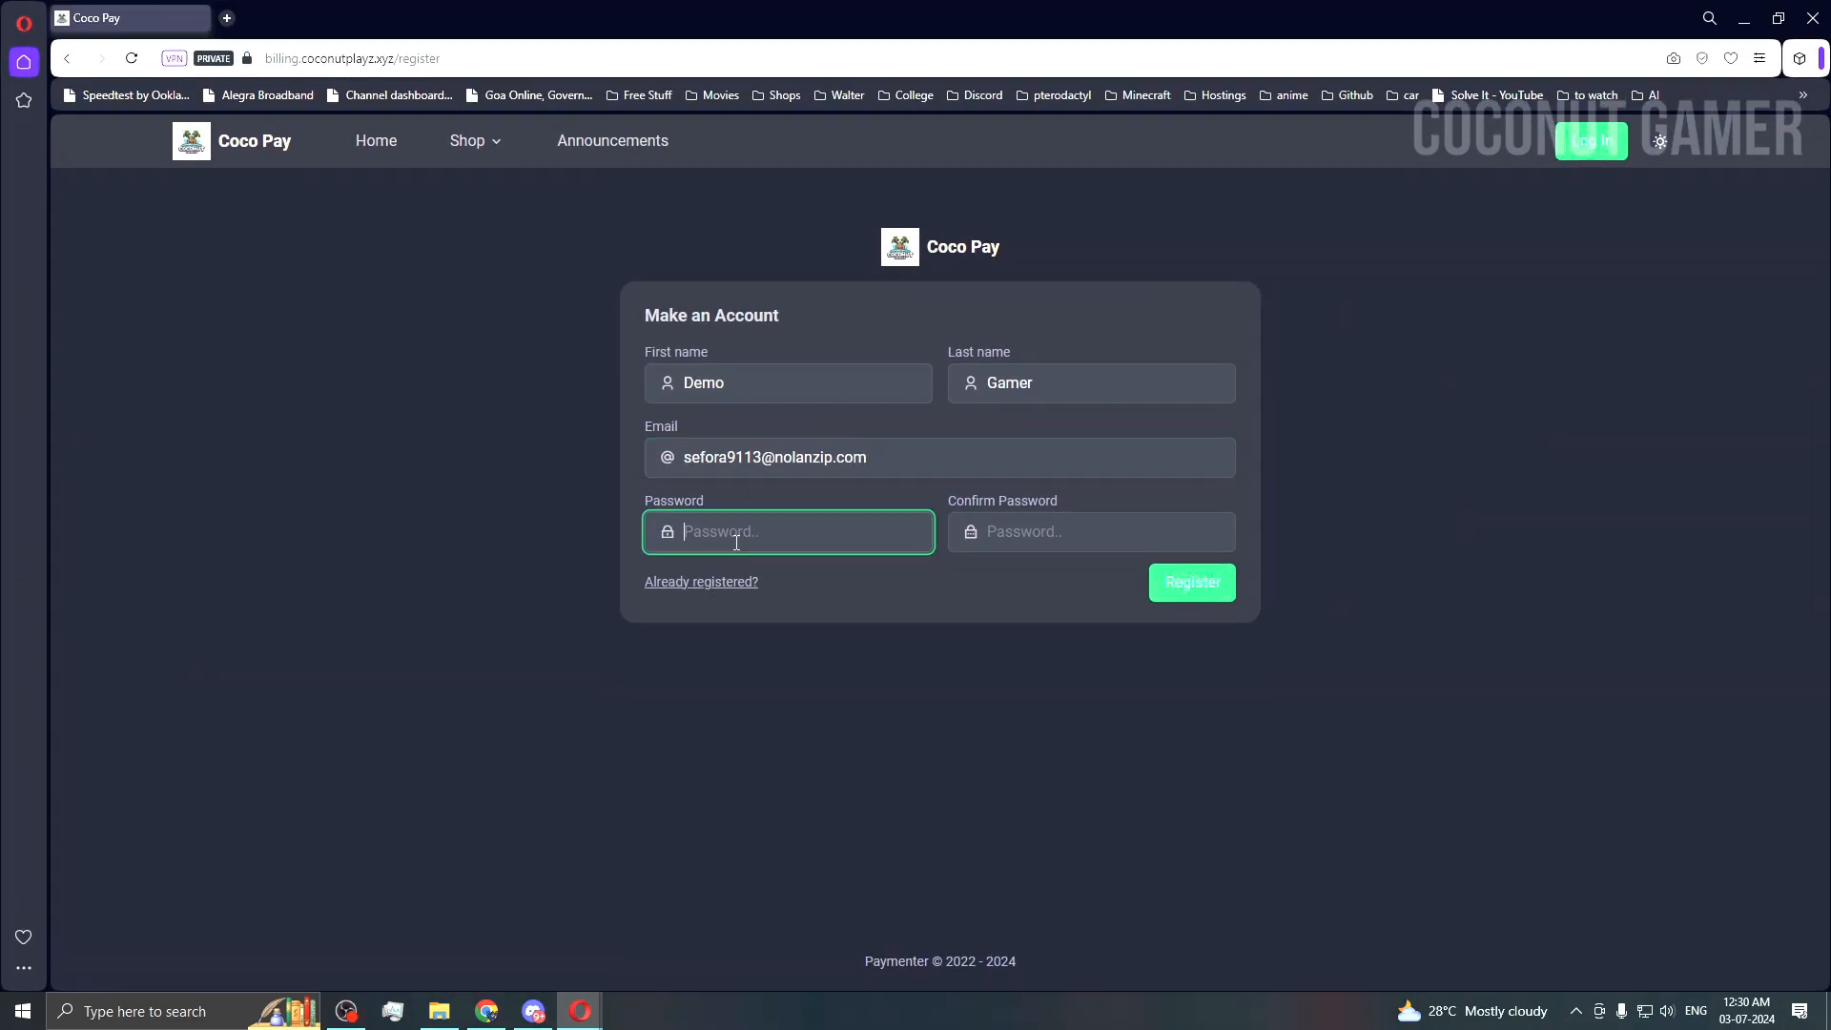
key("ctrl+v")
left_click(1083, 540)
key("ctrl+v")
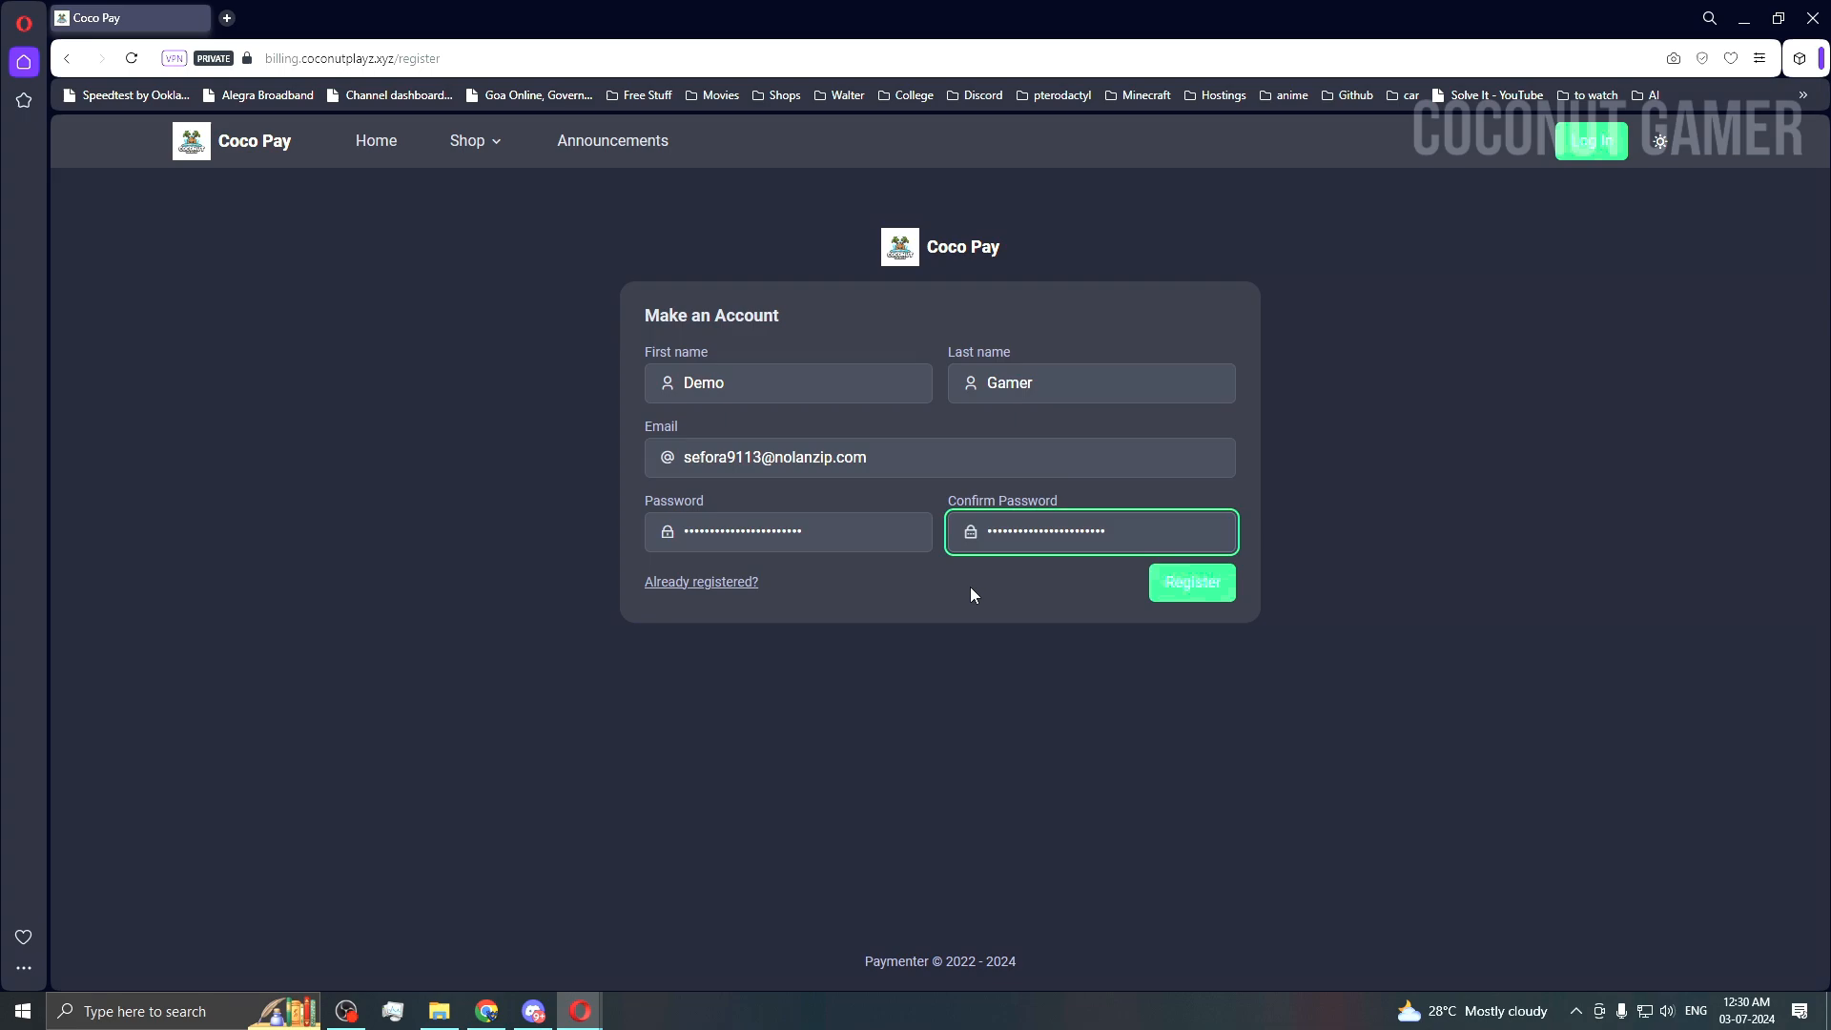
left_click(1192, 581)
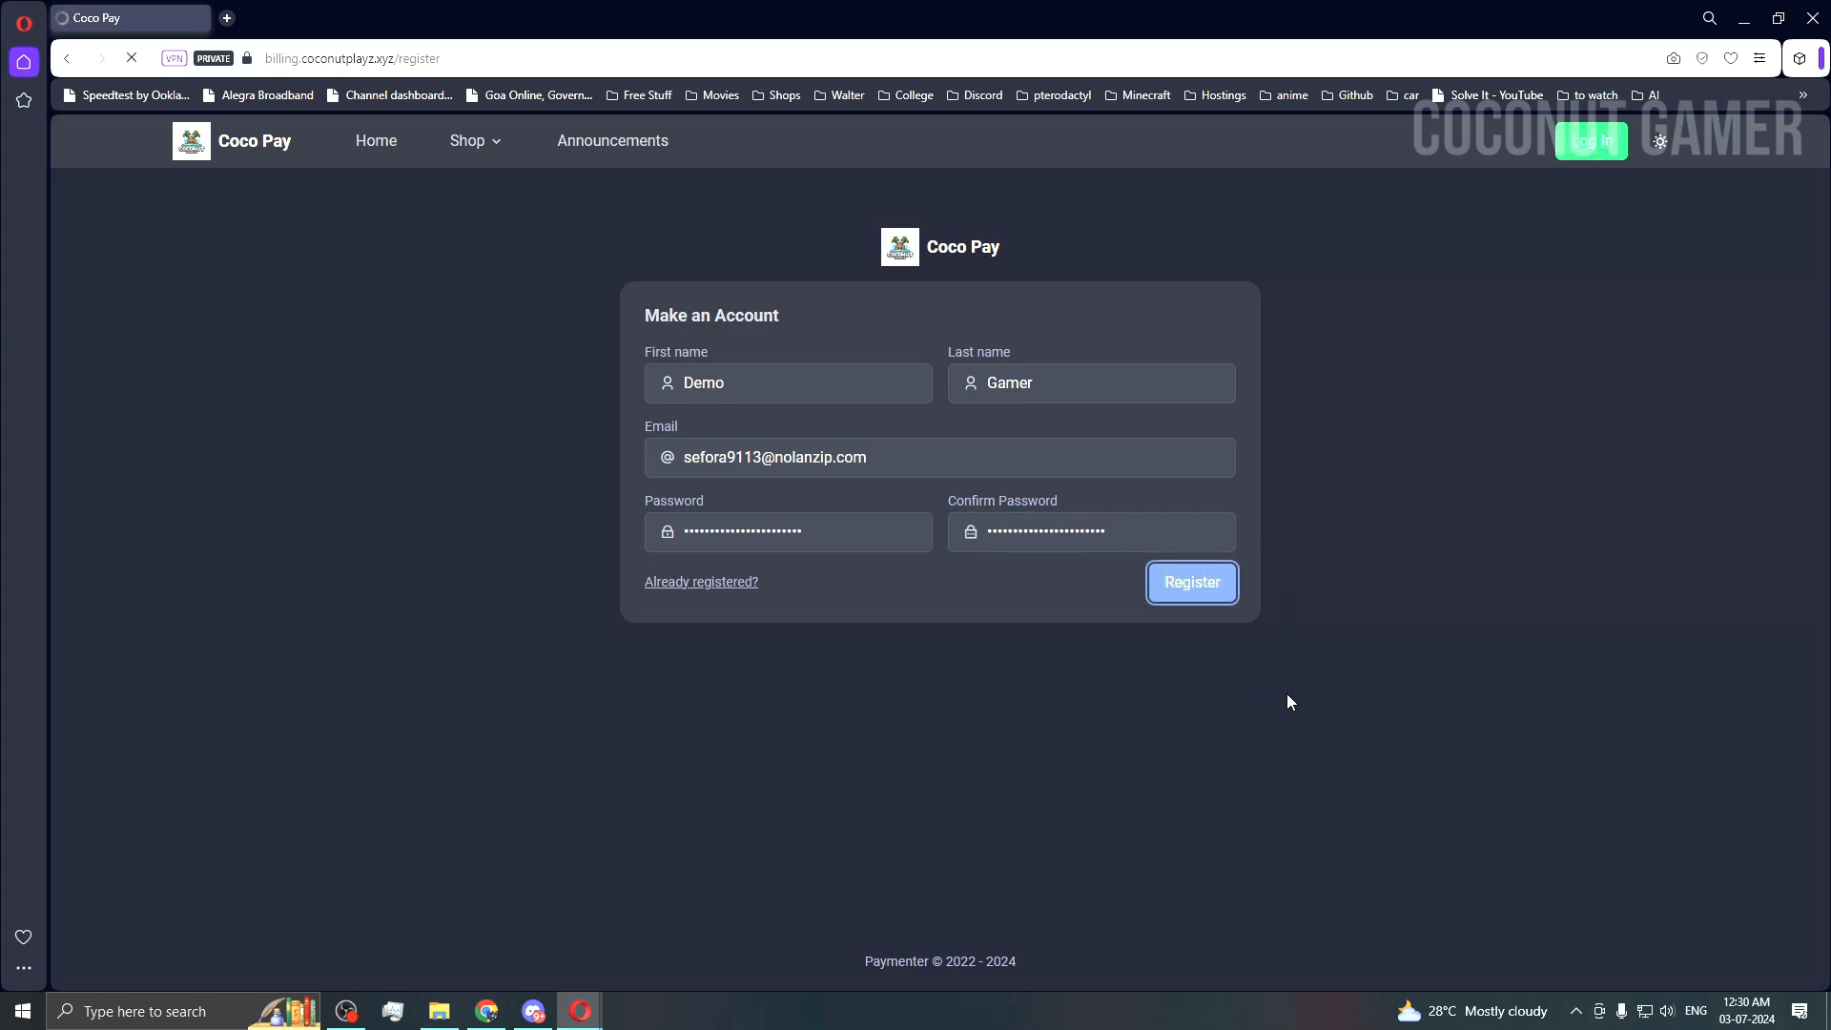
Step: Return to the Temp Mail inbox, refresh it, and open the Coco Pay verification email
left_click(1758, 13)
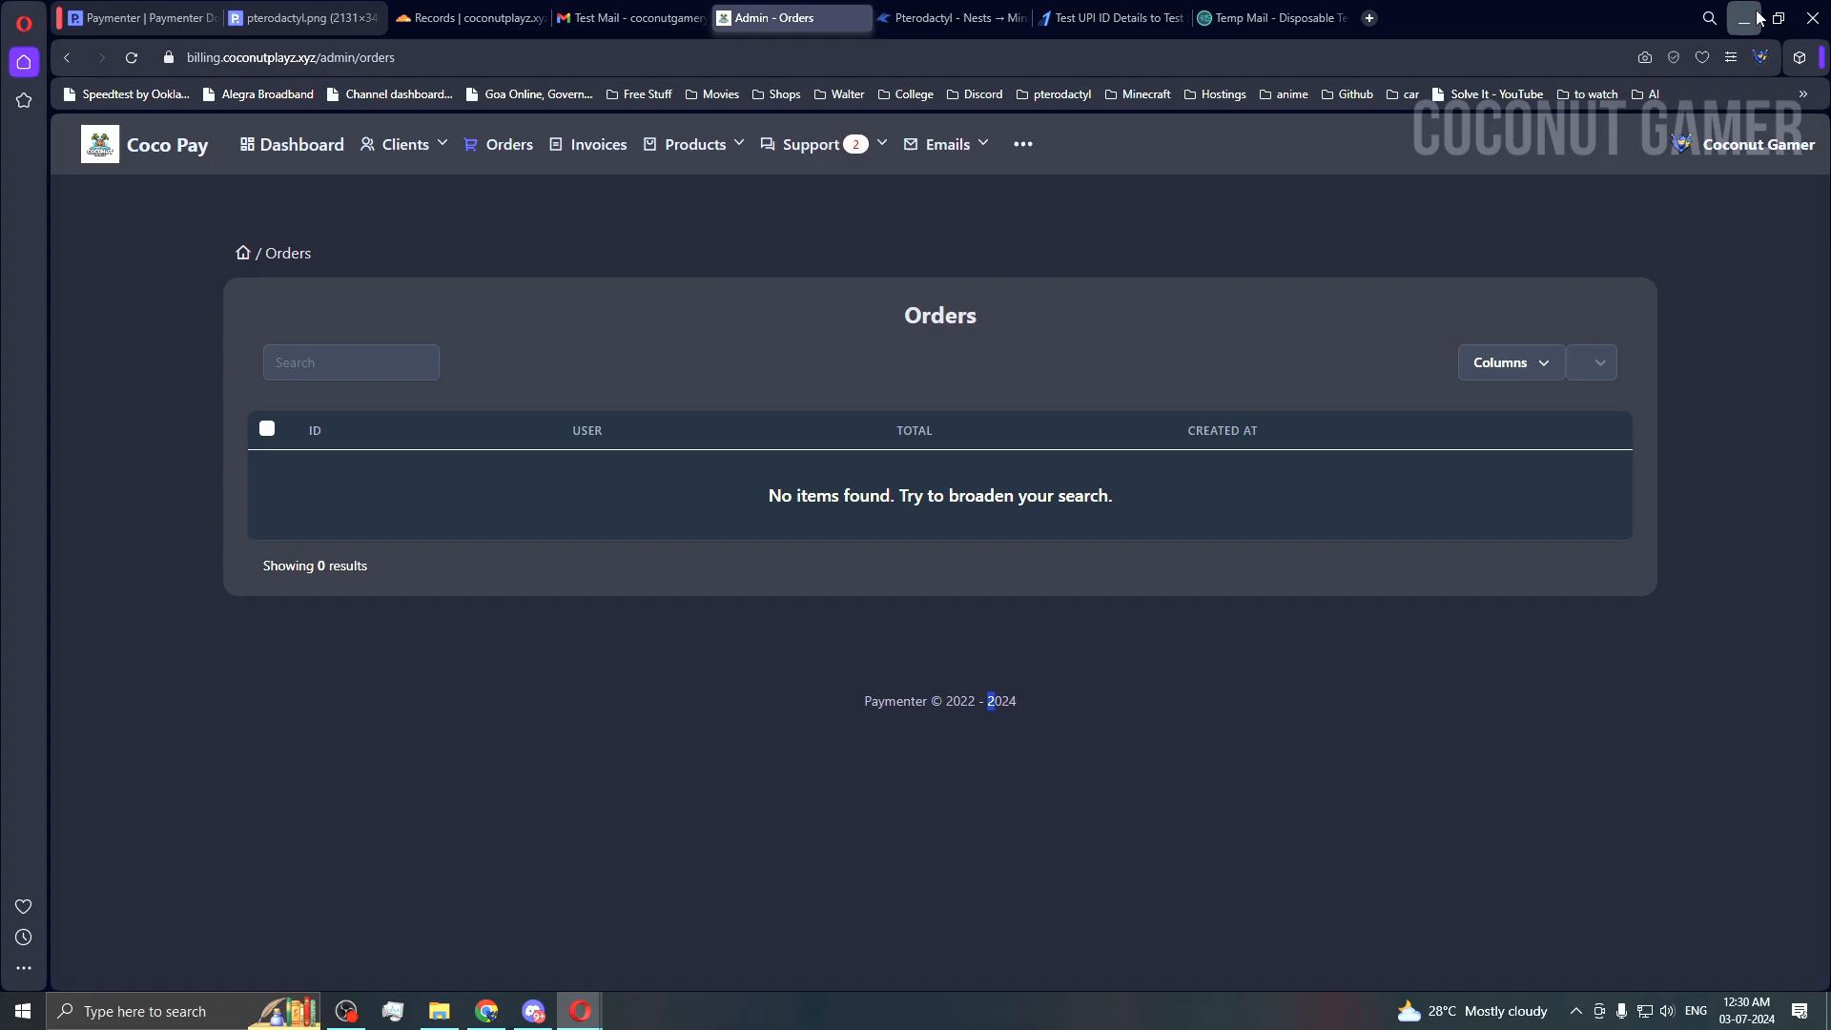
left_click(1272, 29)
scroll(1261, 772, "down", 3)
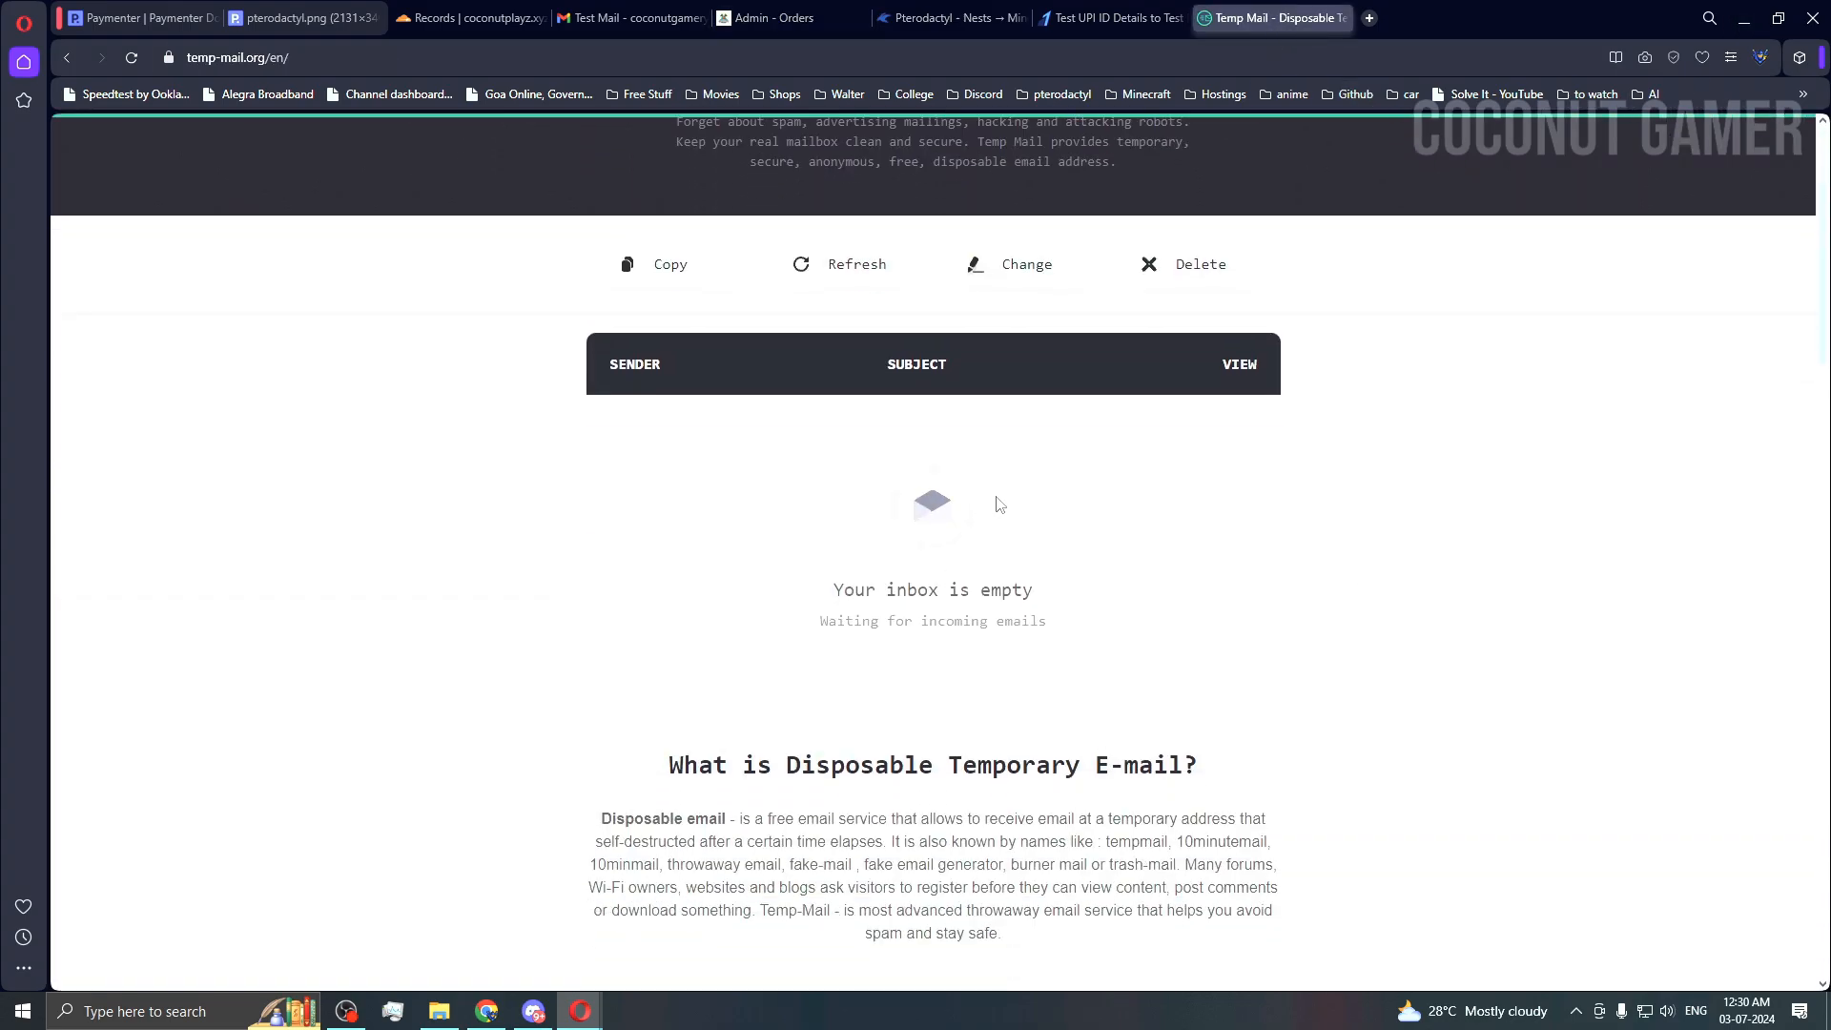
mouse_move(579, 1008)
left_click(681, 930)
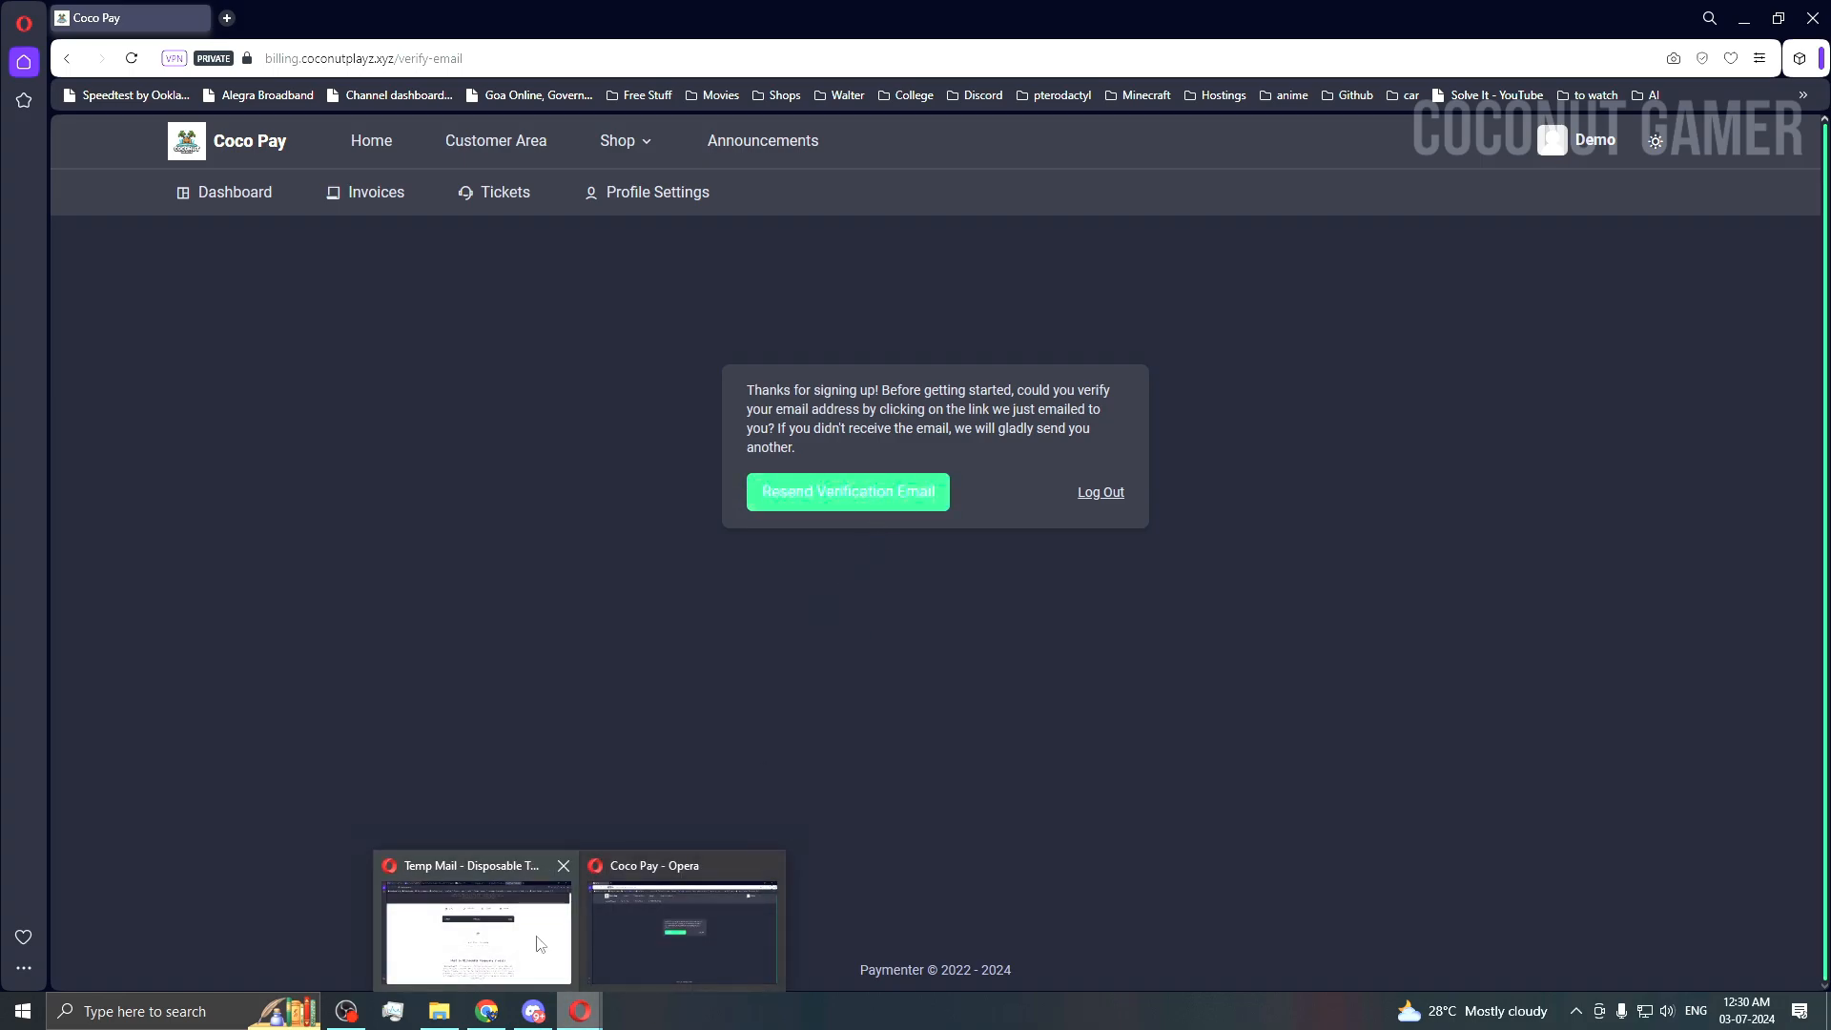
left_click(477, 939)
scroll(888, 667, "up", 3)
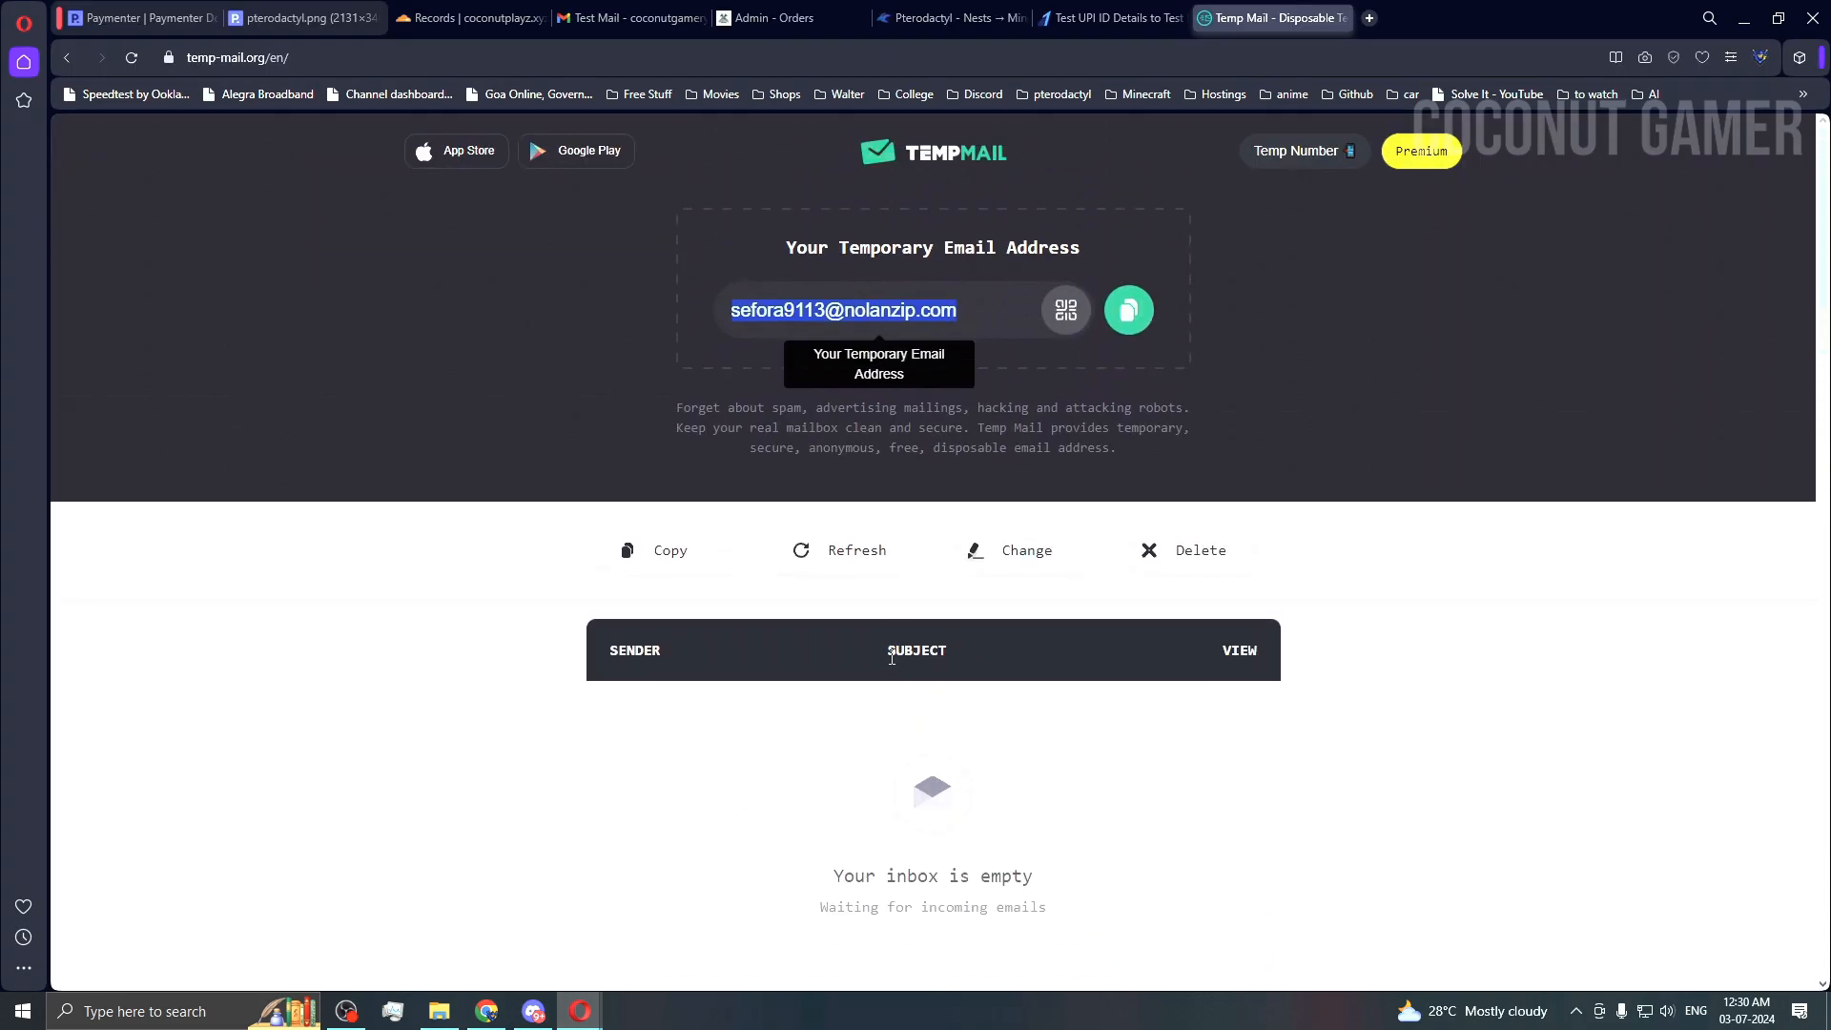
left_click(839, 550)
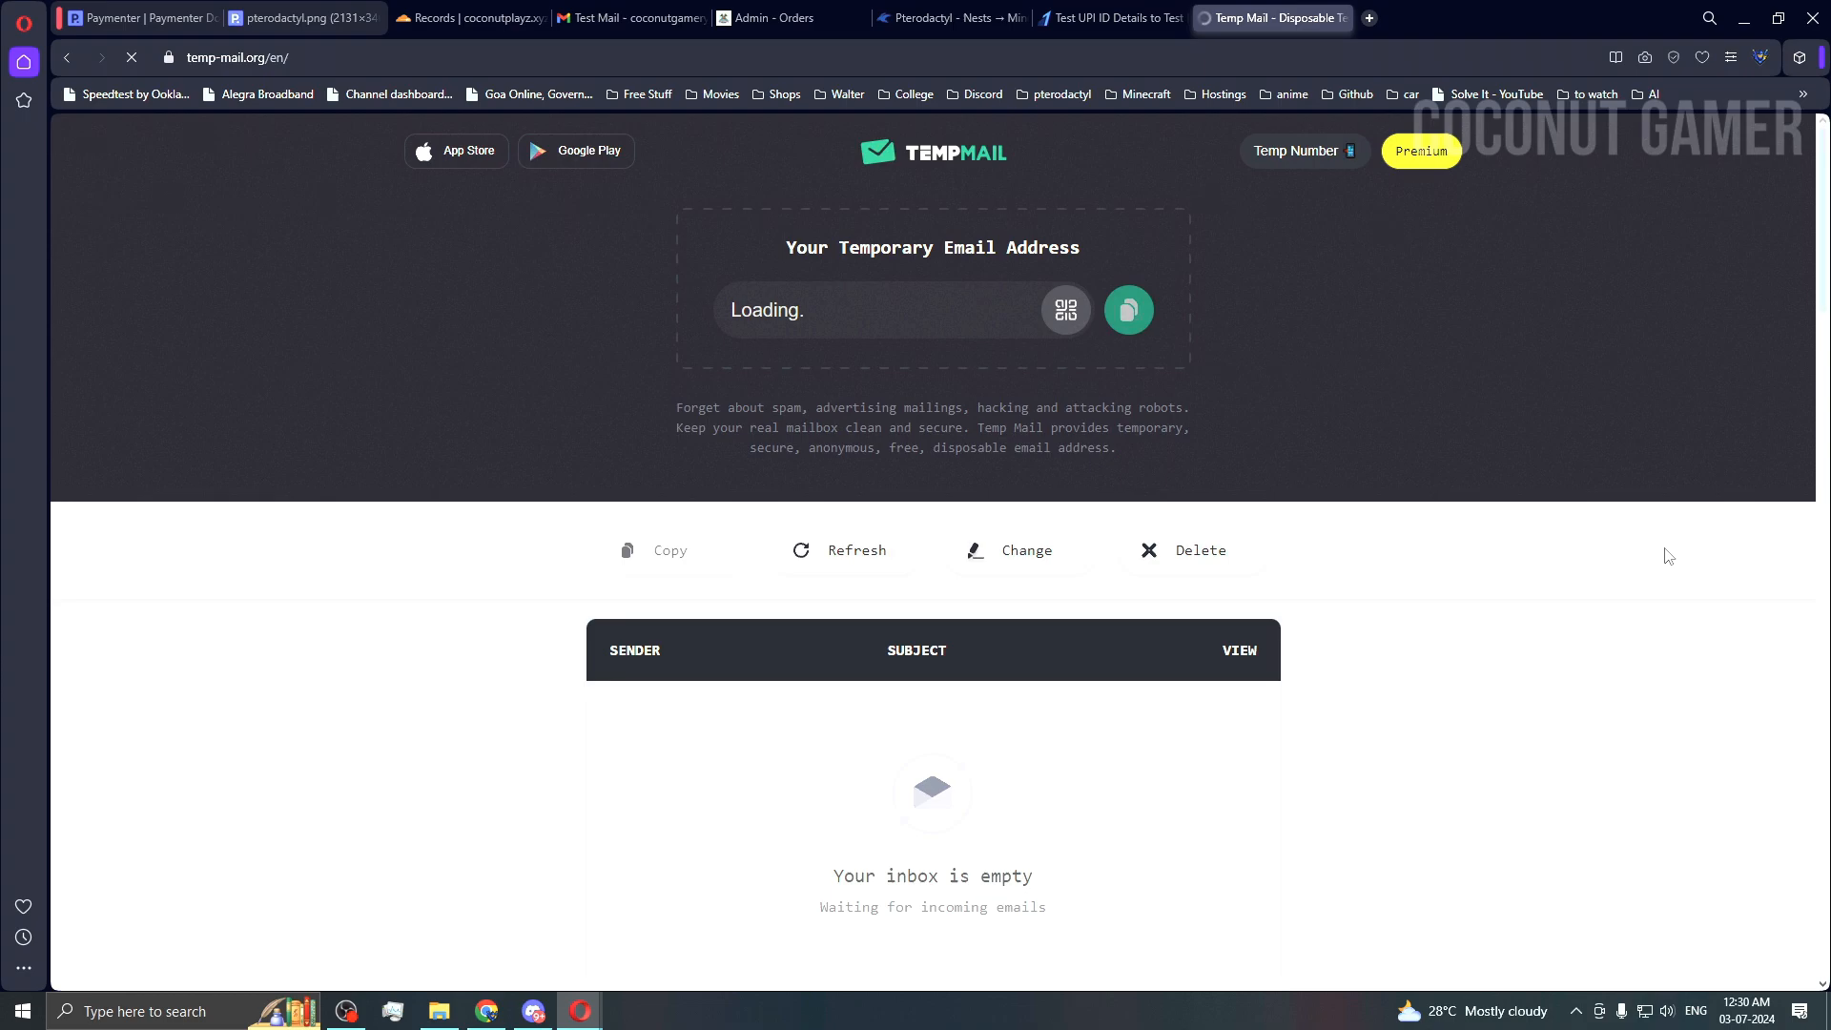
scroll(1626, 622, "down", 2)
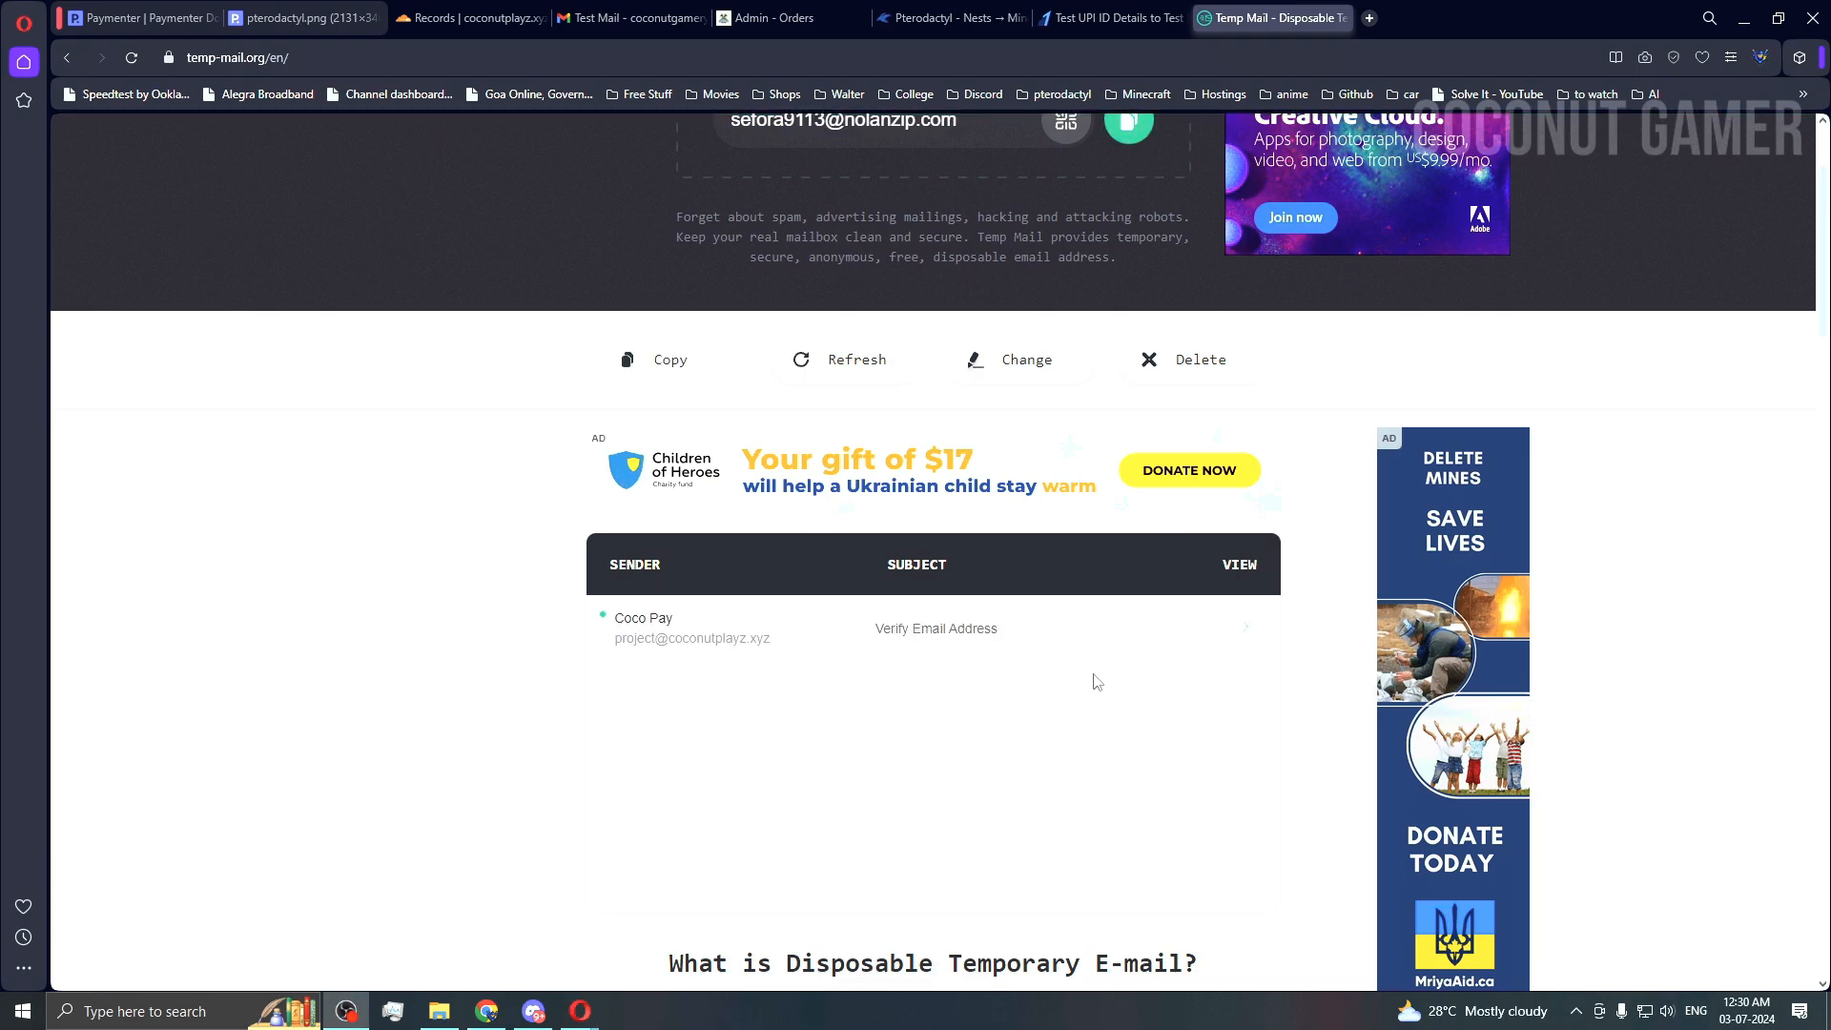
left_click(1076, 634)
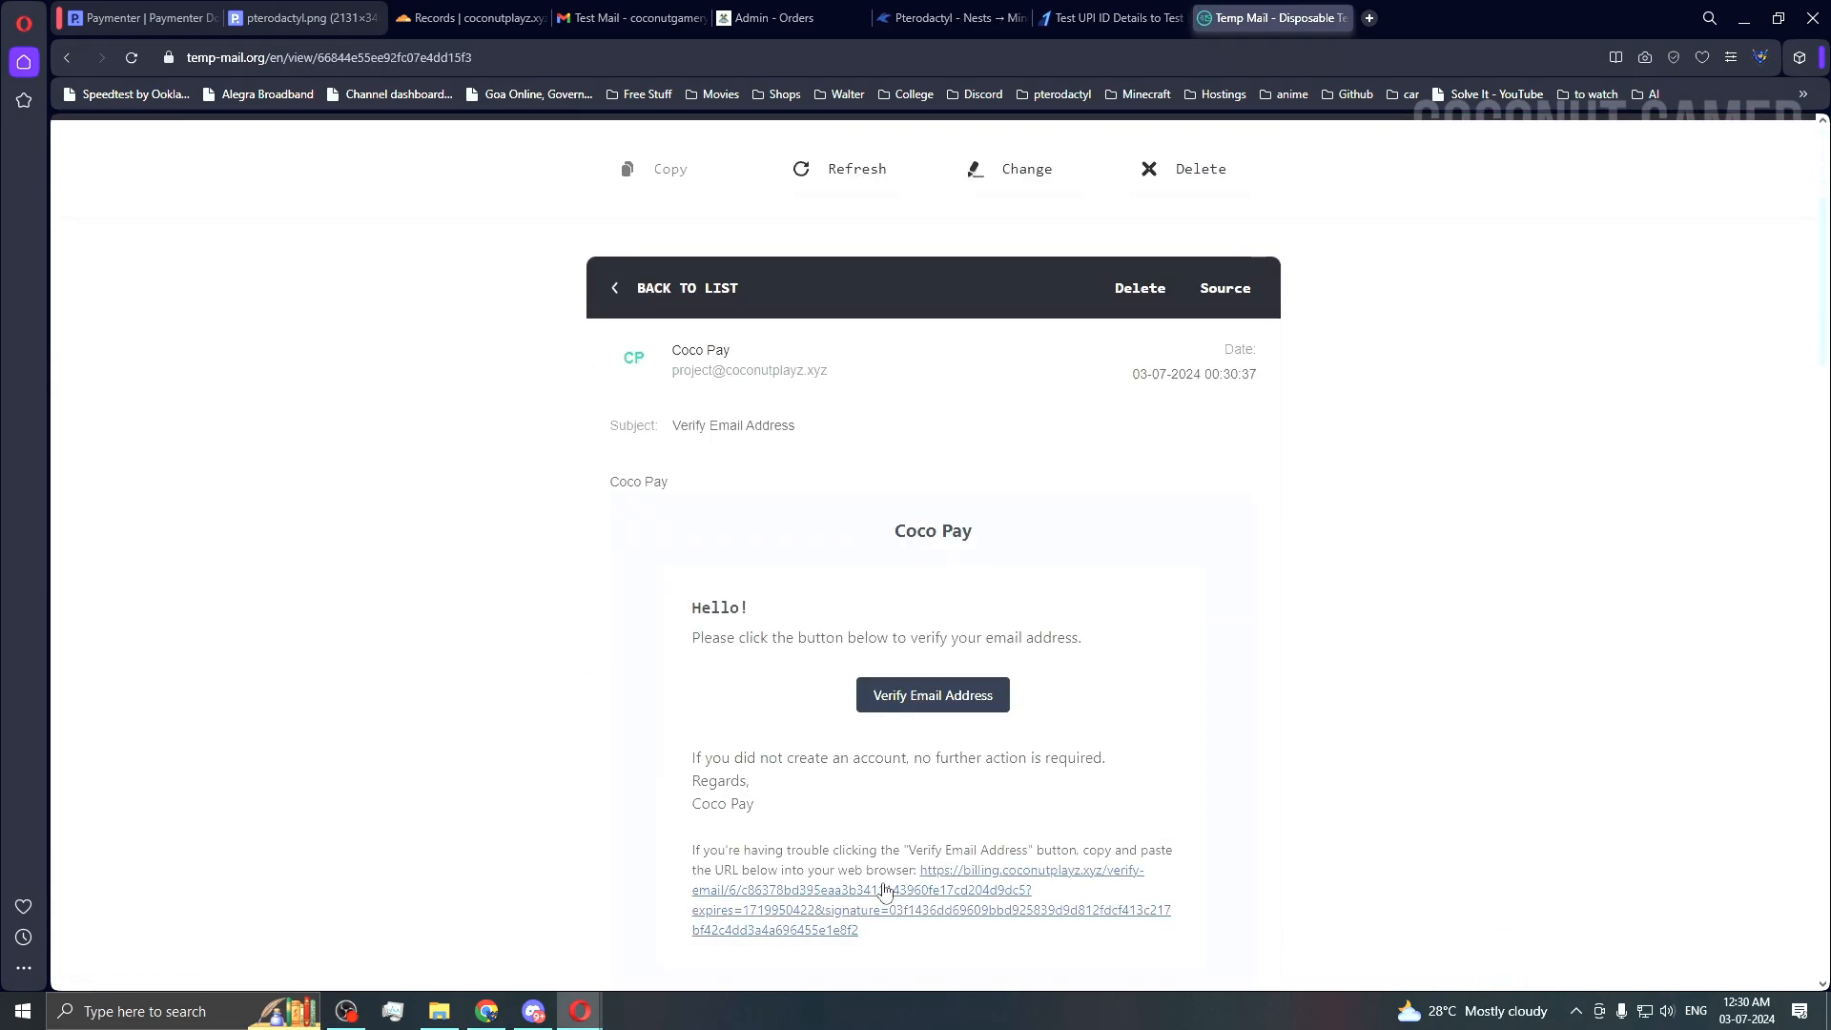
Step: Copy the email's verification link address after following it directly gives a forbidden page
left_click(938, 900)
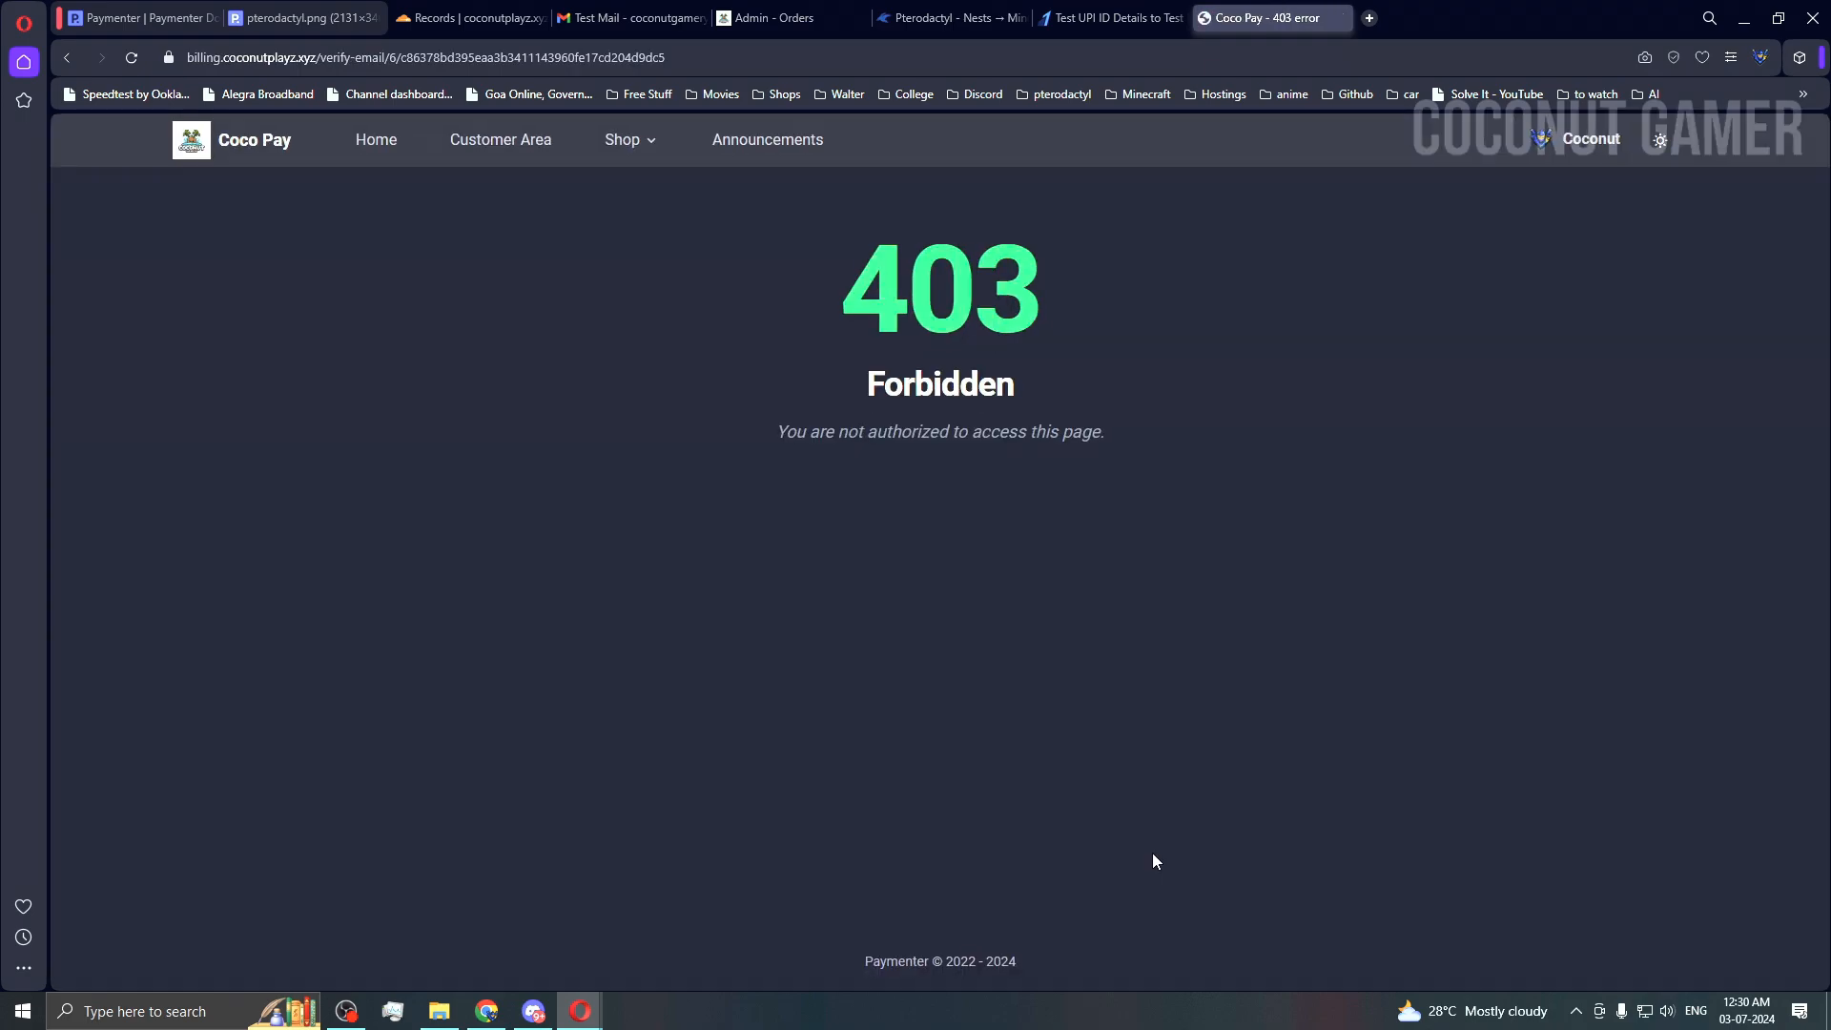
left_click(67, 57)
scroll(1070, 820, "down", 4)
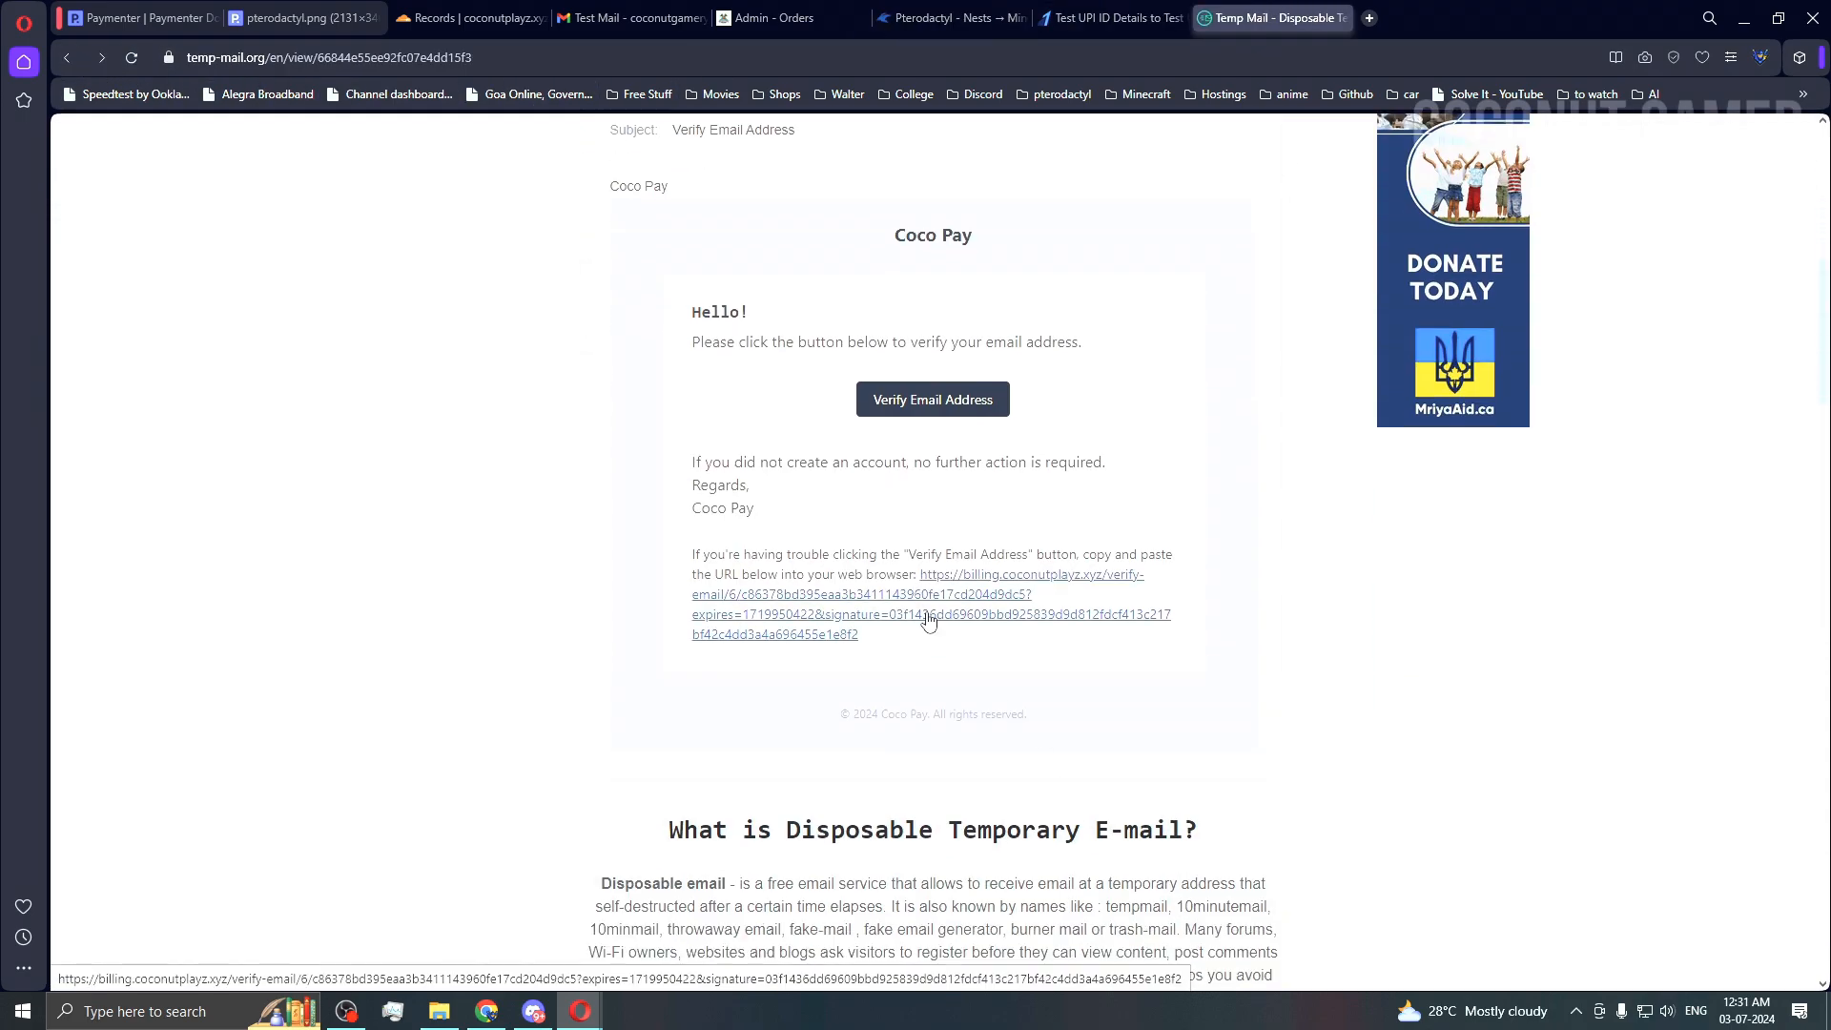
right_click(930, 618)
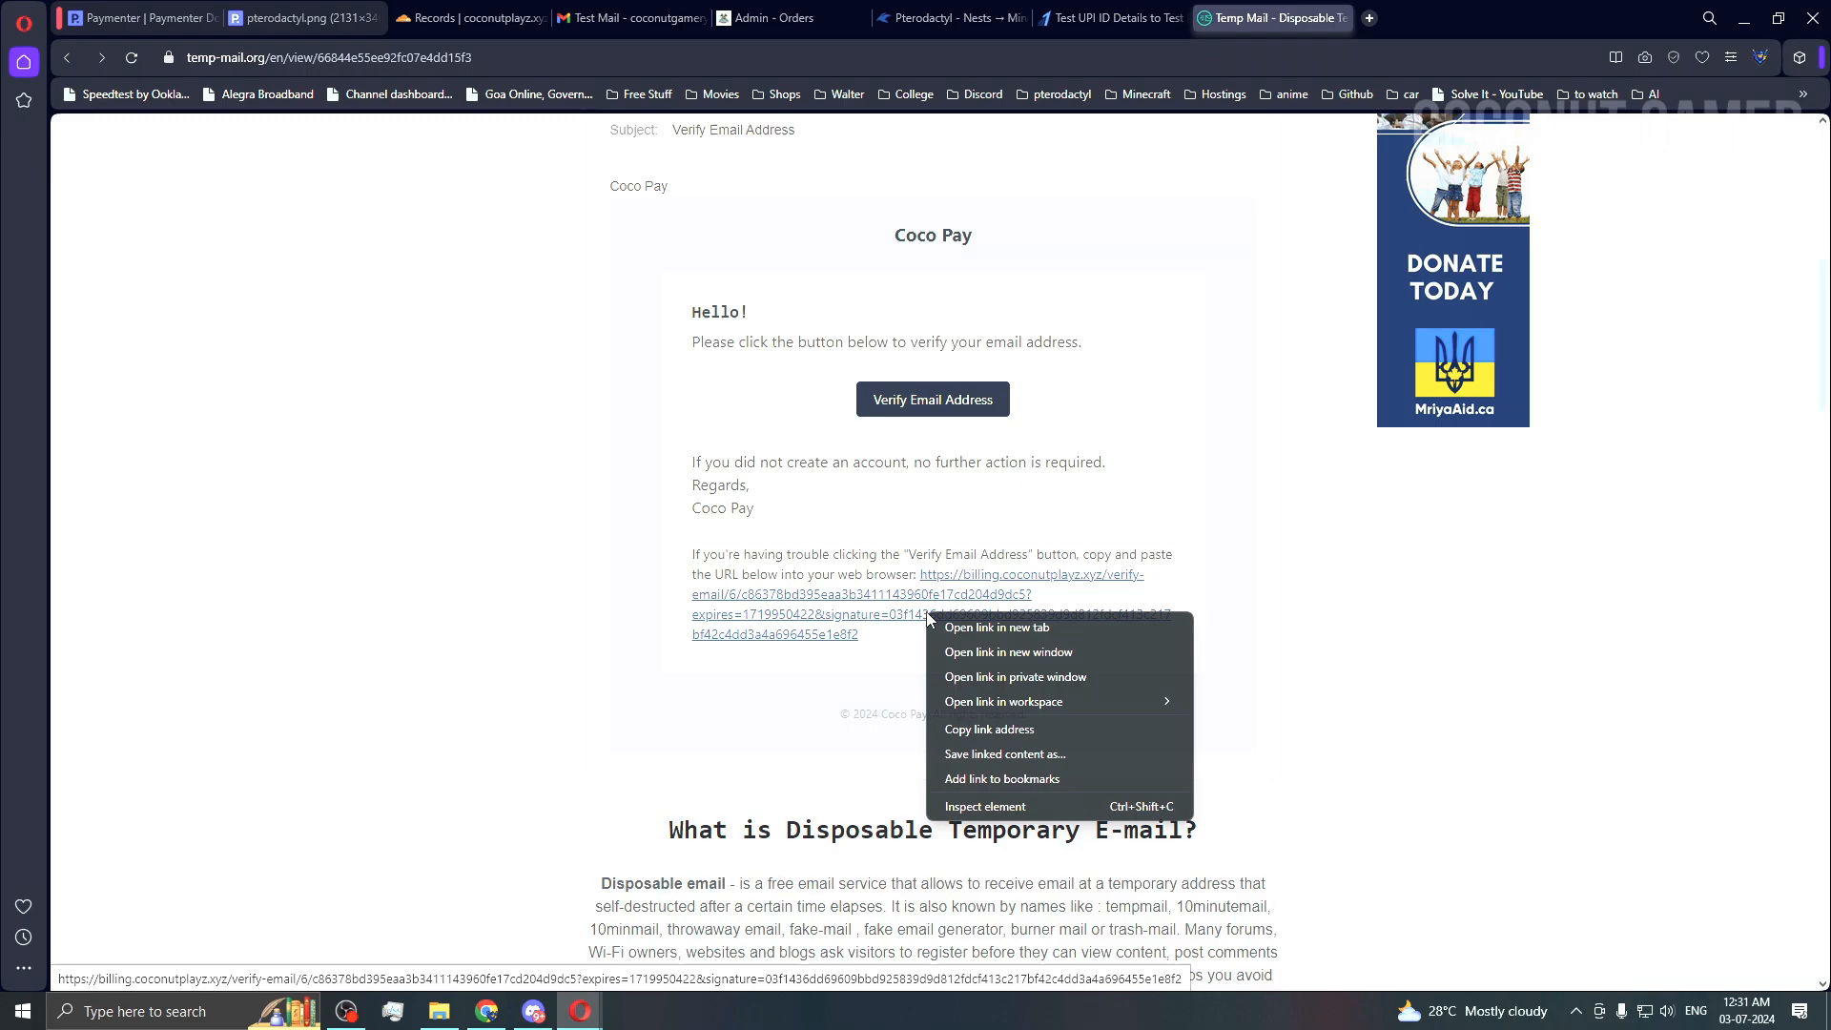
left_click(1008, 734)
Step: Paste the verification link into a new tab of the signed-in private window
mouse_move(572, 1013)
left_click(684, 930)
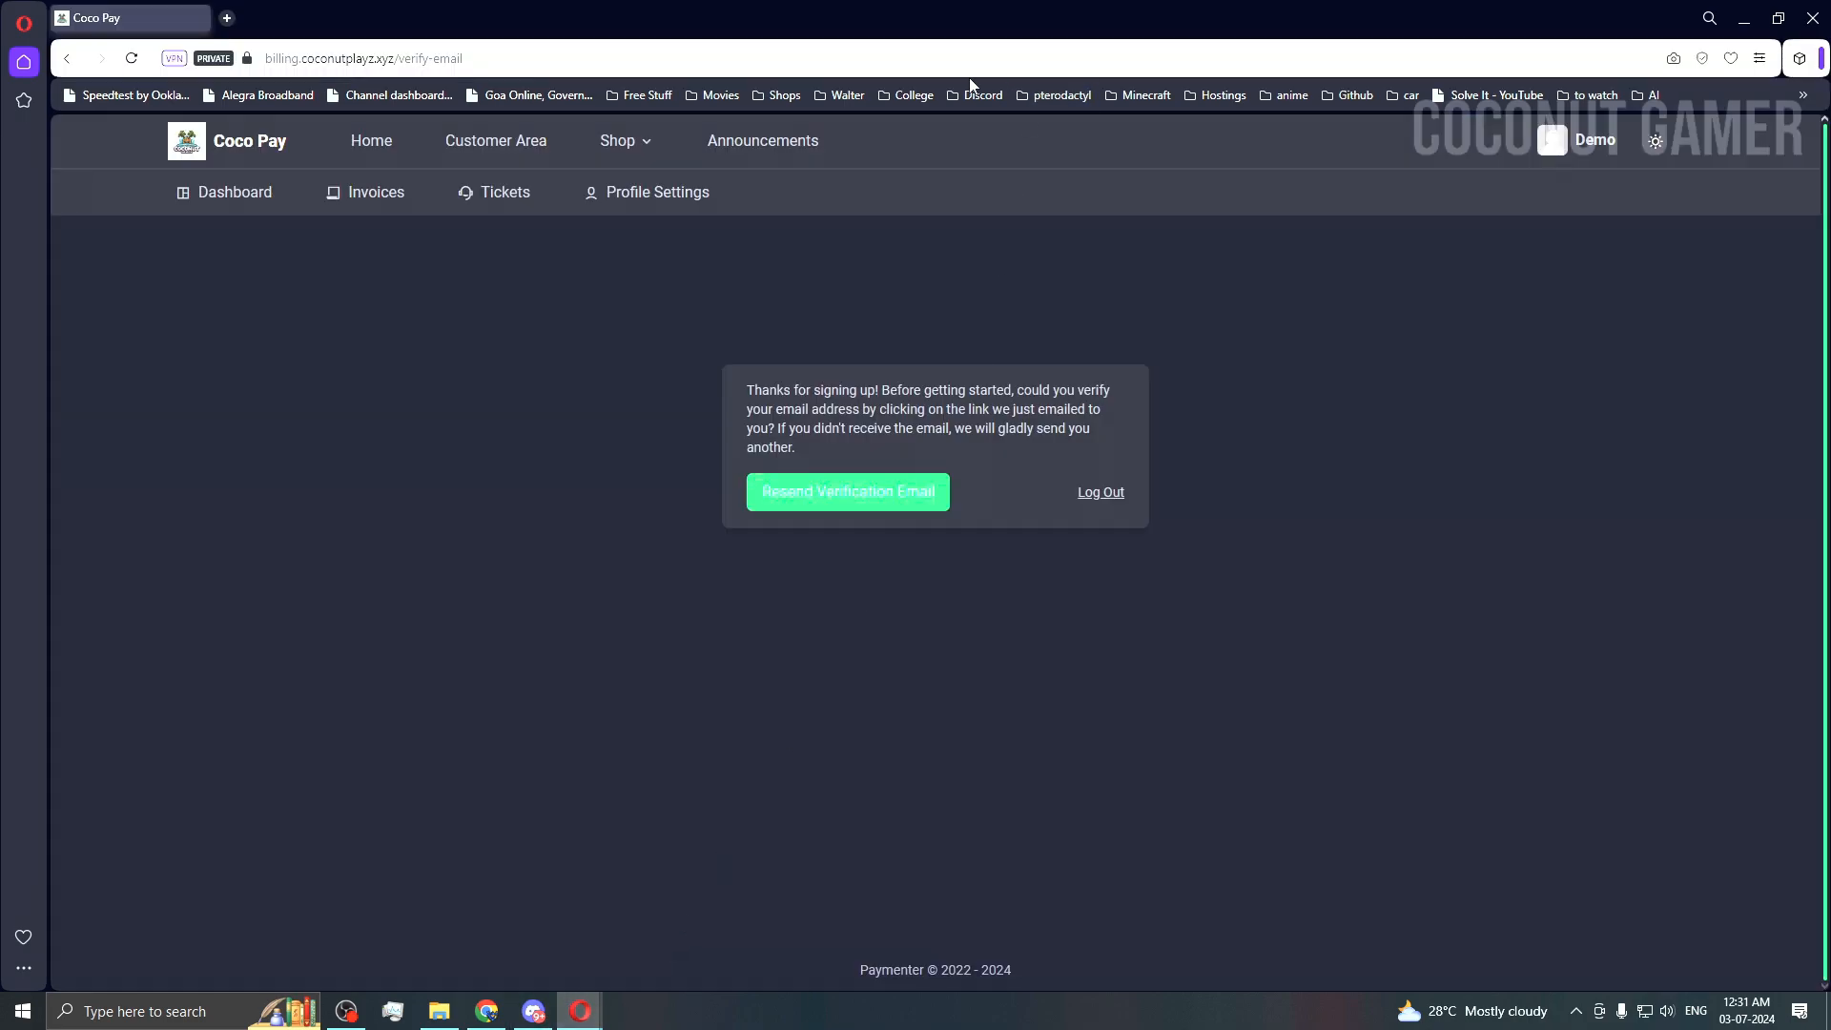
left_click(226, 18)
key("ctrl+v")
Step: Load the verification link and close the outdated verify-email page
key("Return")
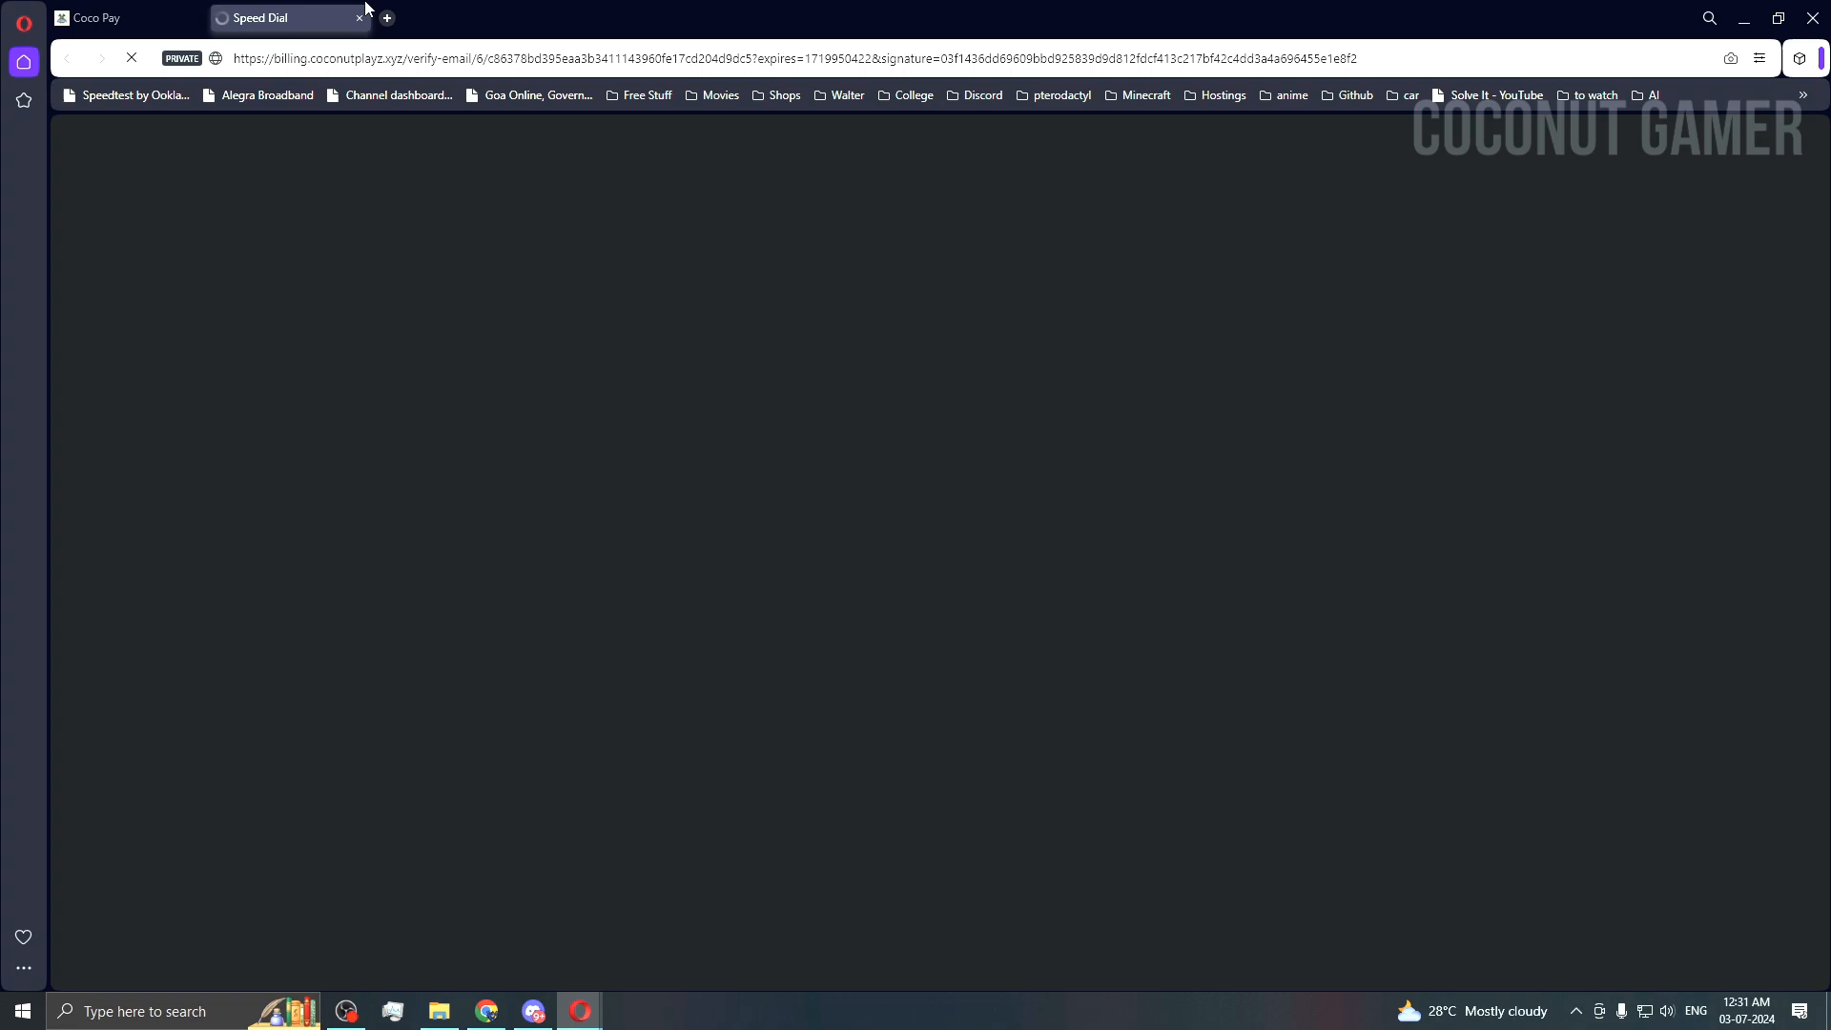
left_click(158, 25)
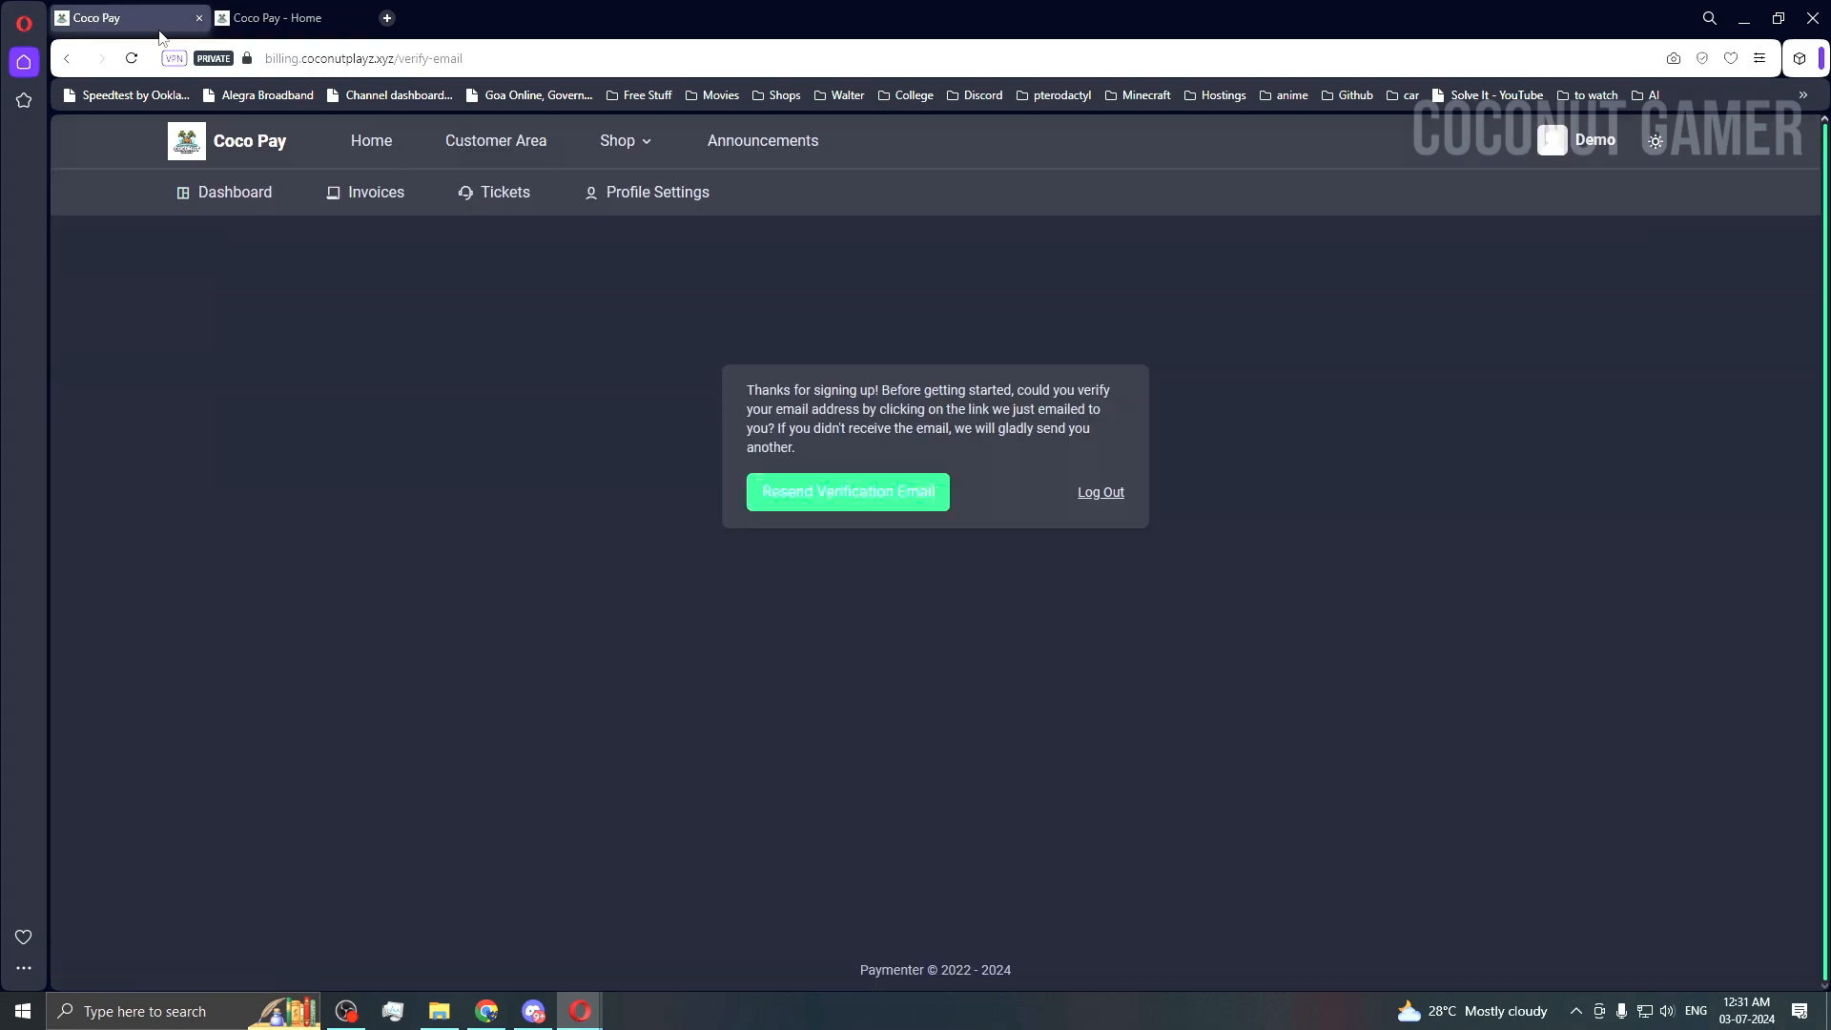
left_click(198, 19)
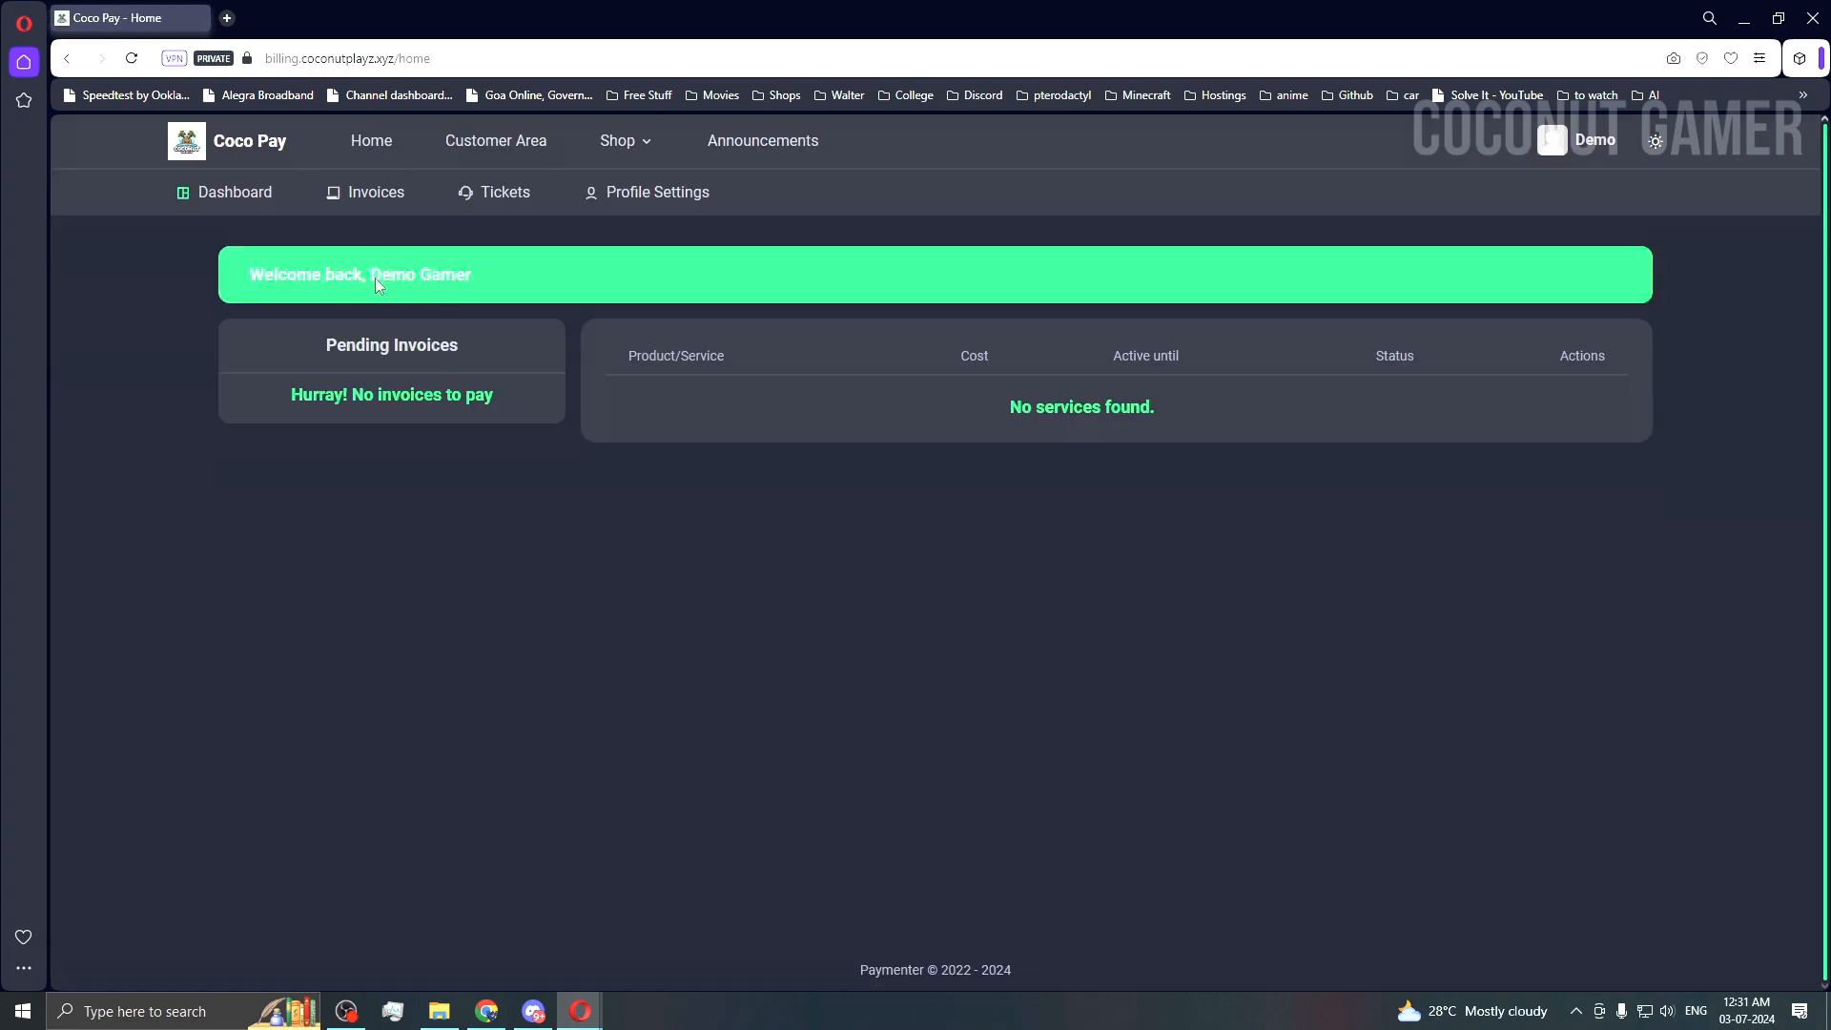
Step: Open the account profile and confirm the saved password from clipboard history
left_click(1607, 165)
left_click(1583, 204)
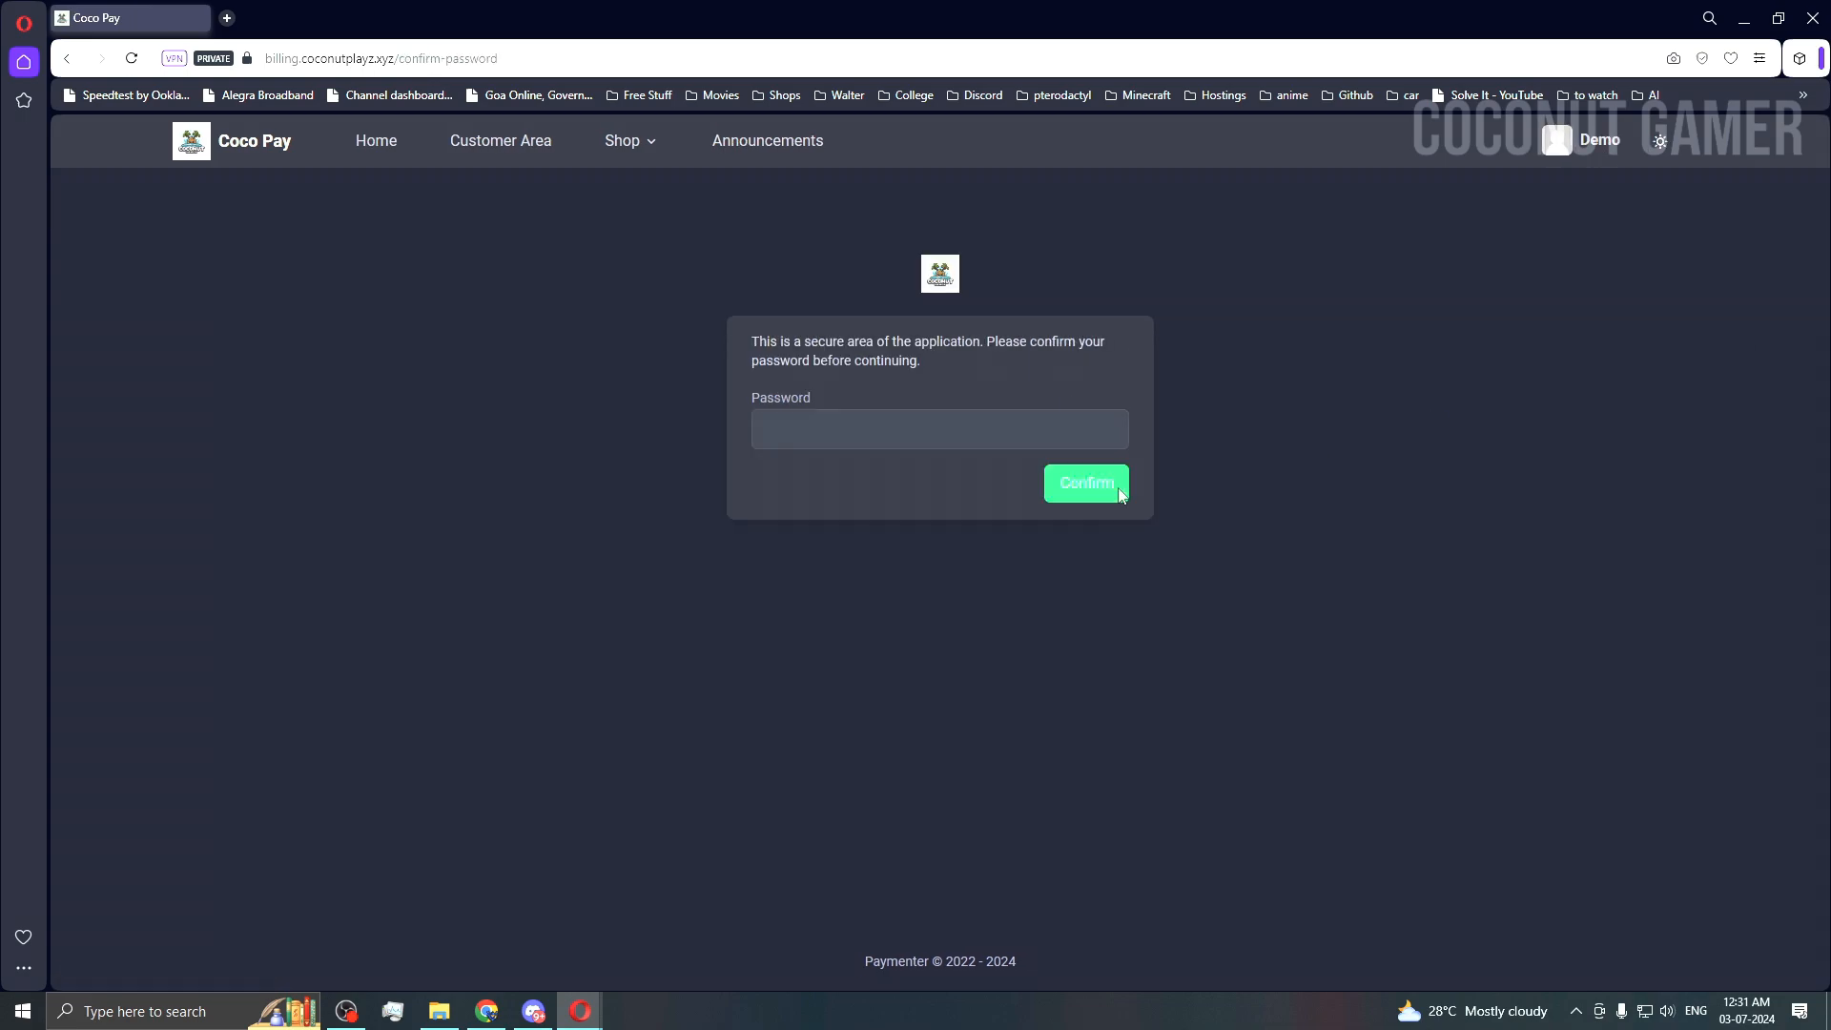
left_click(886, 431)
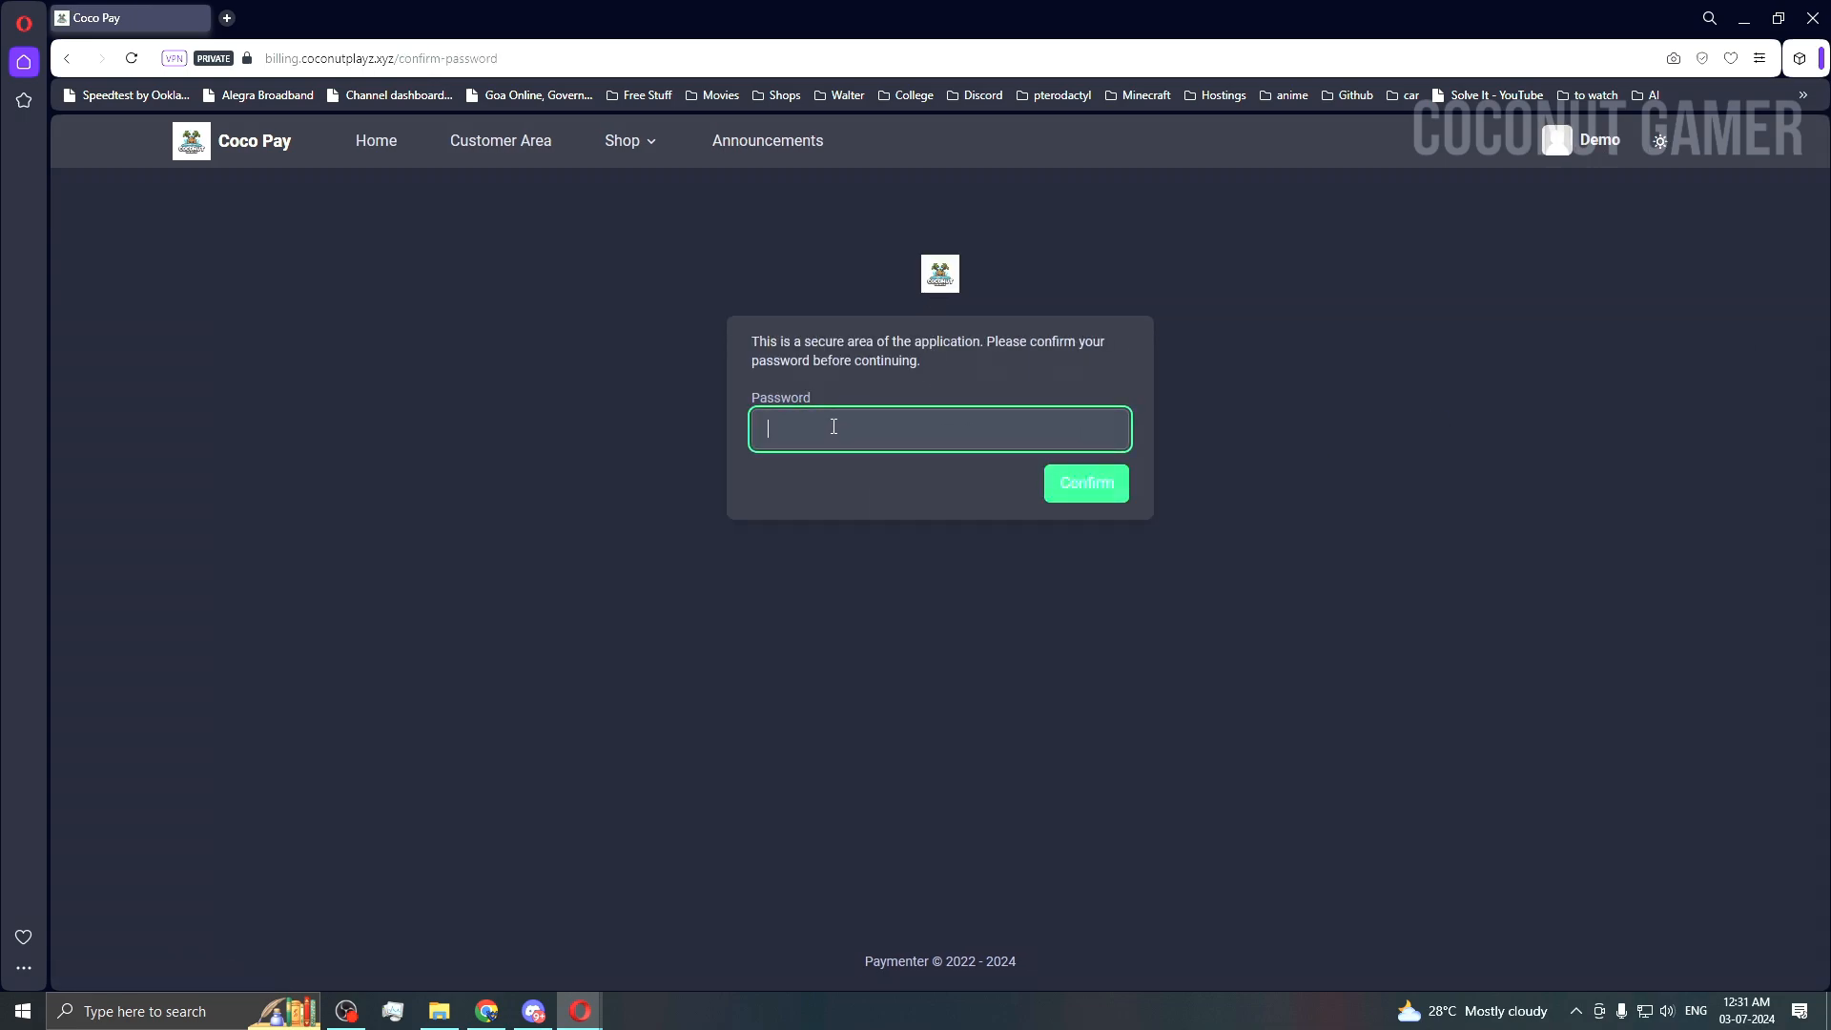
key("super+v")
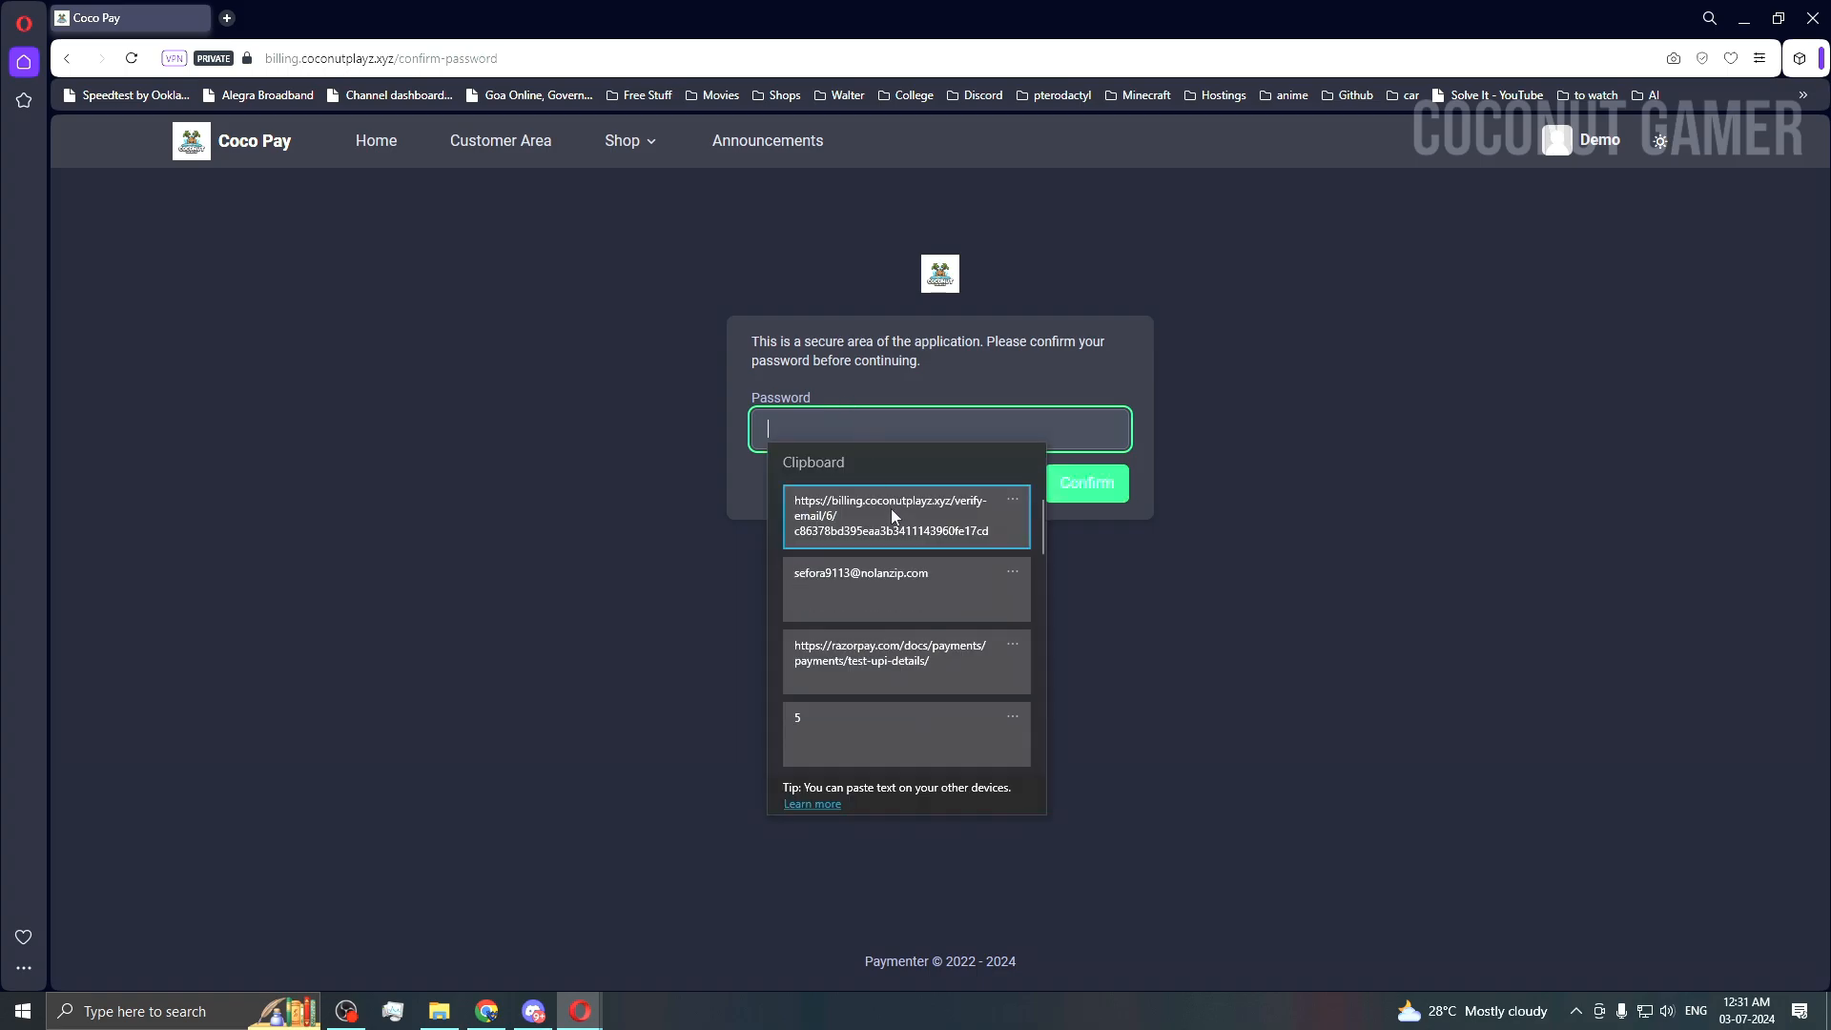
left_click(889, 582)
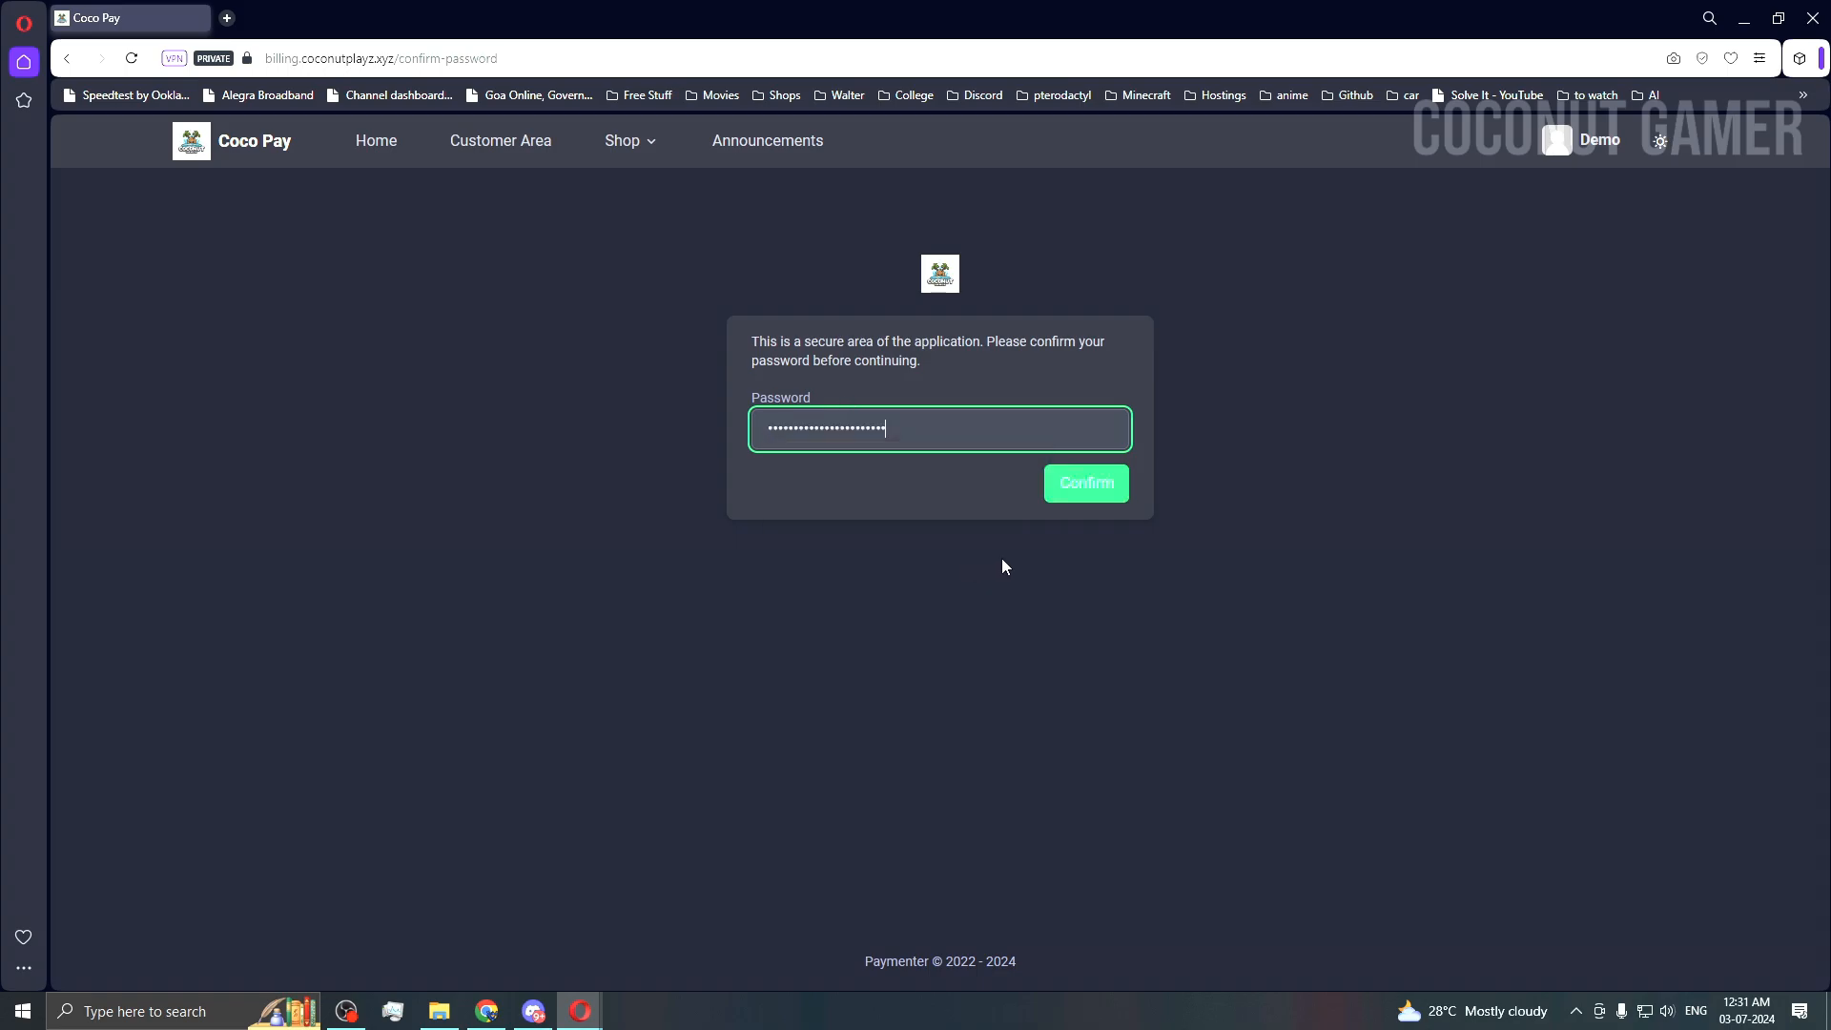
left_click(1106, 488)
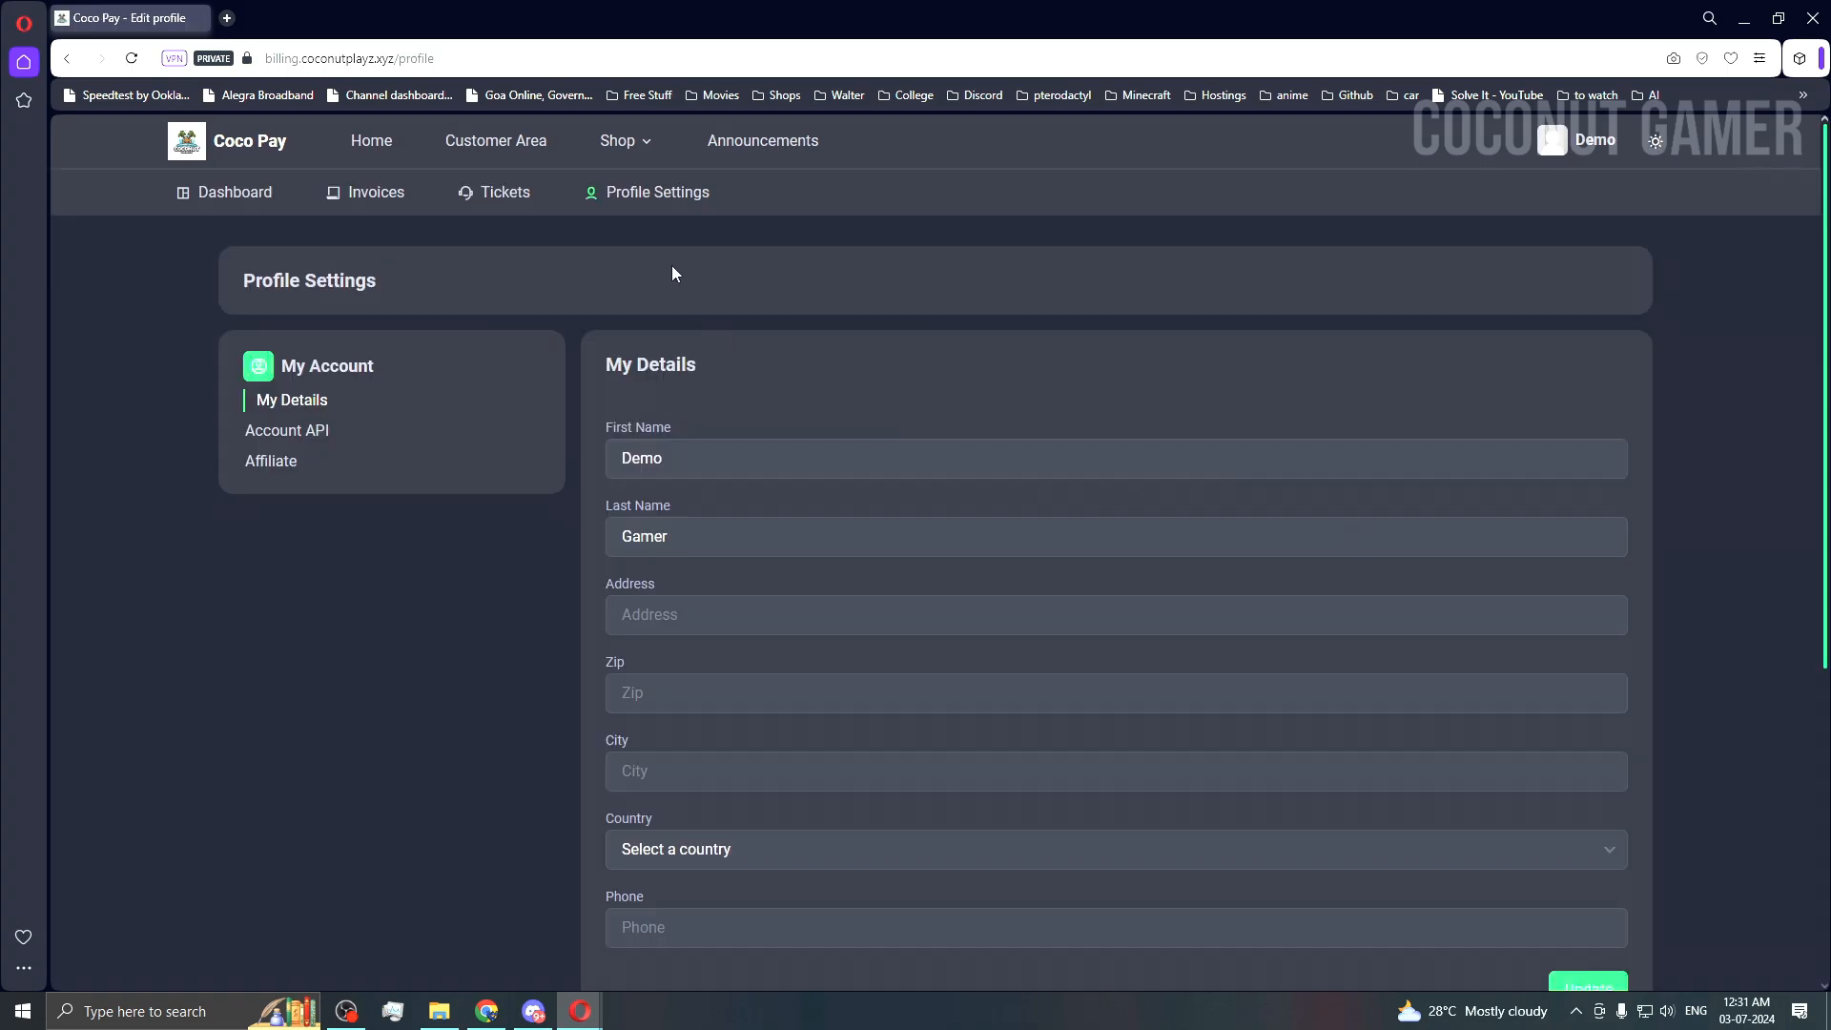
Step: Review the profile settings and country list, then go to the Tickets page
scroll(674, 276, "down", 5)
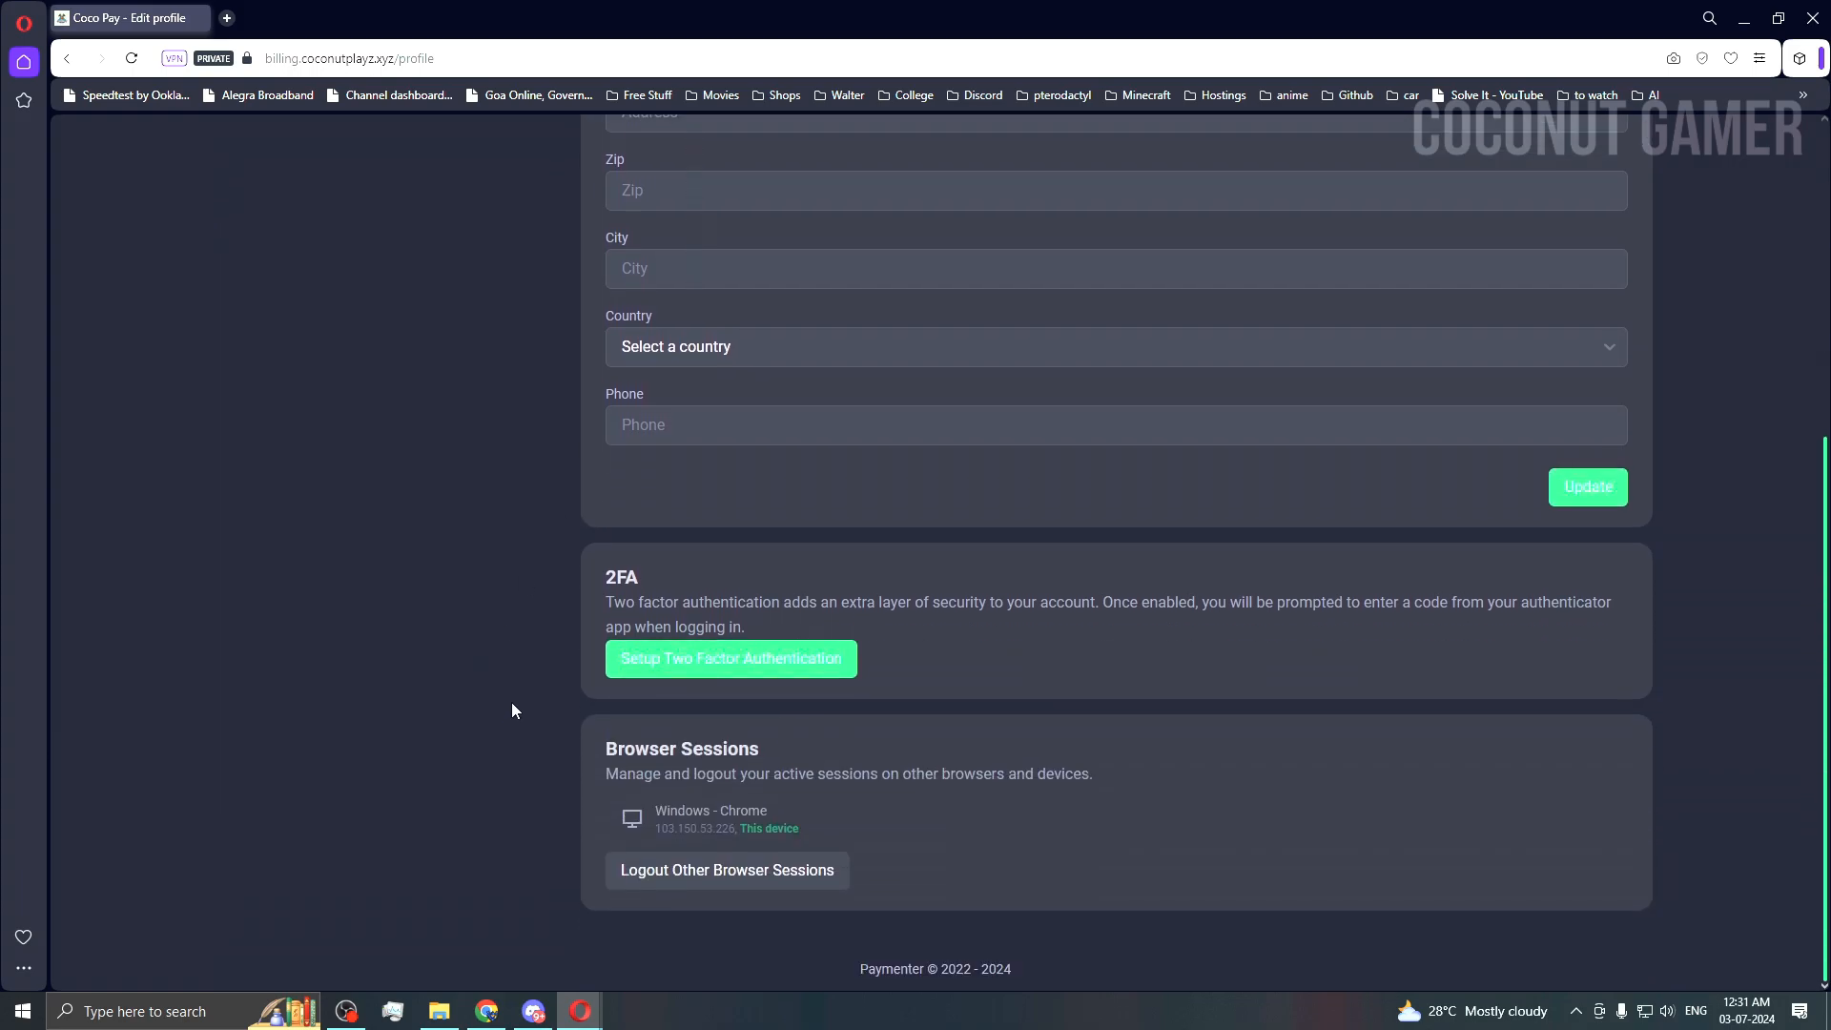
scroll(512, 711, "up", 5)
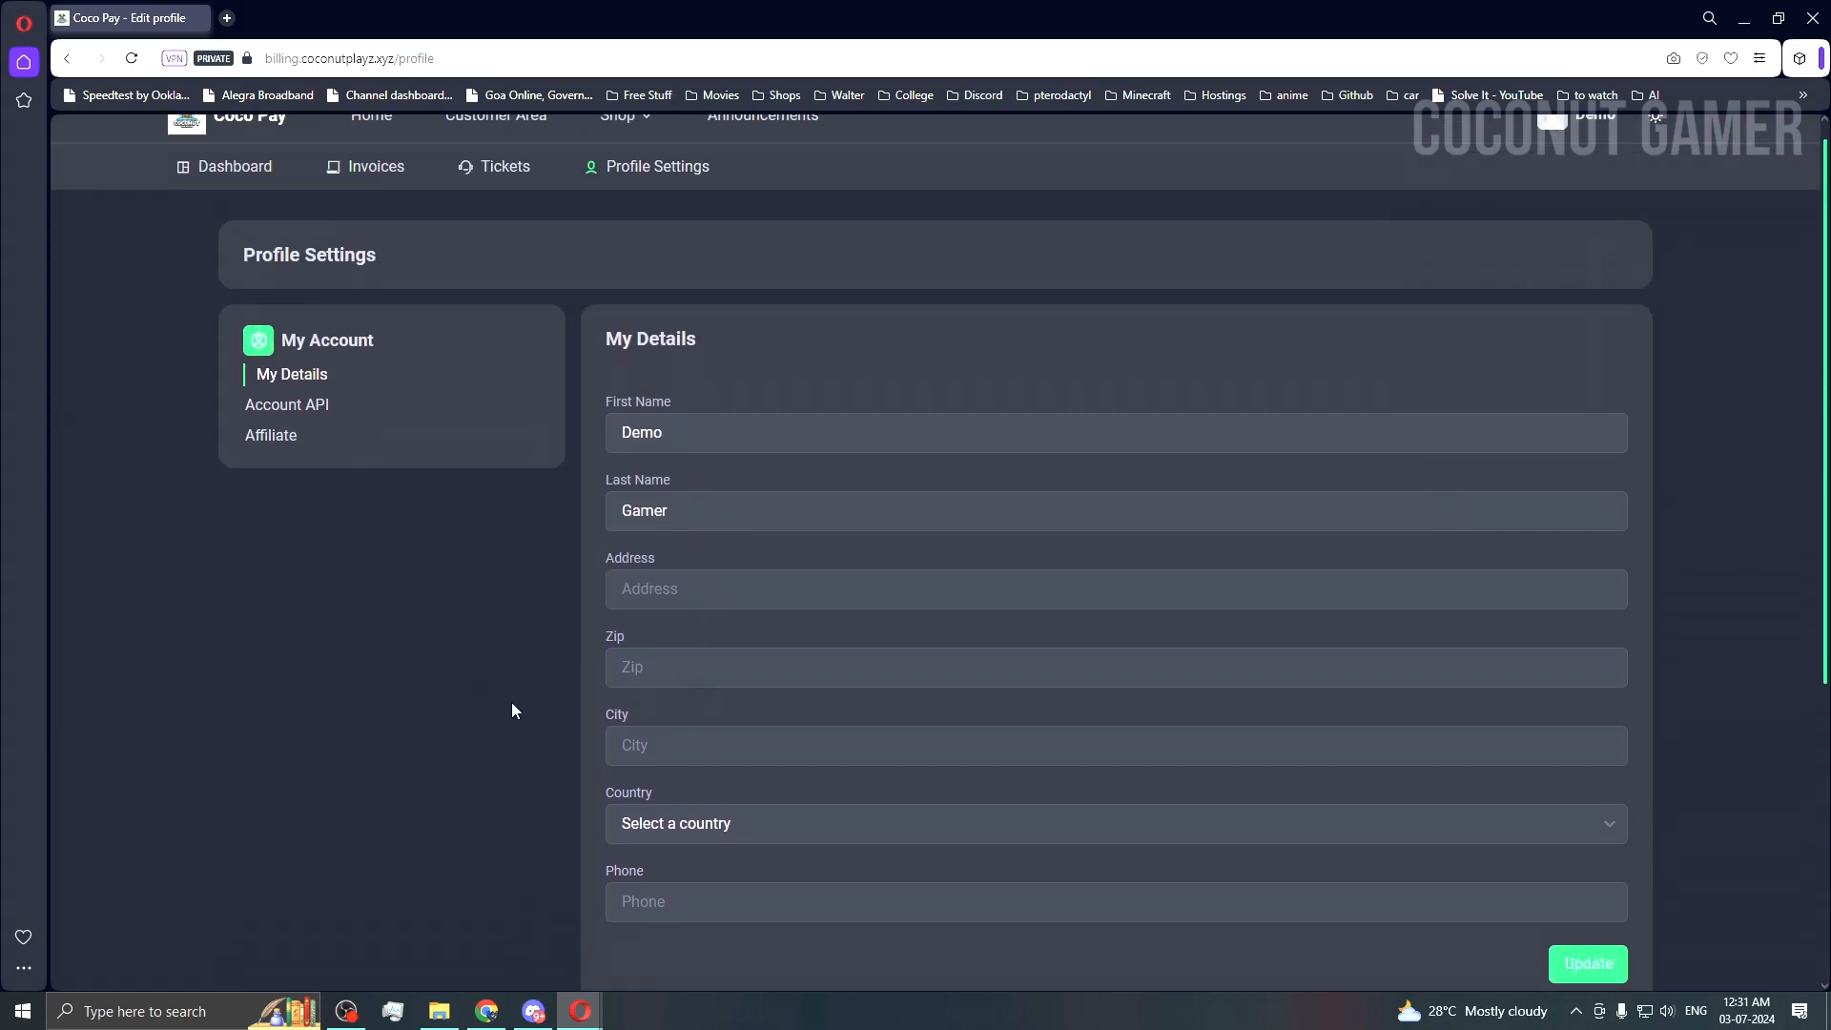
scroll(512, 711, "down", 4)
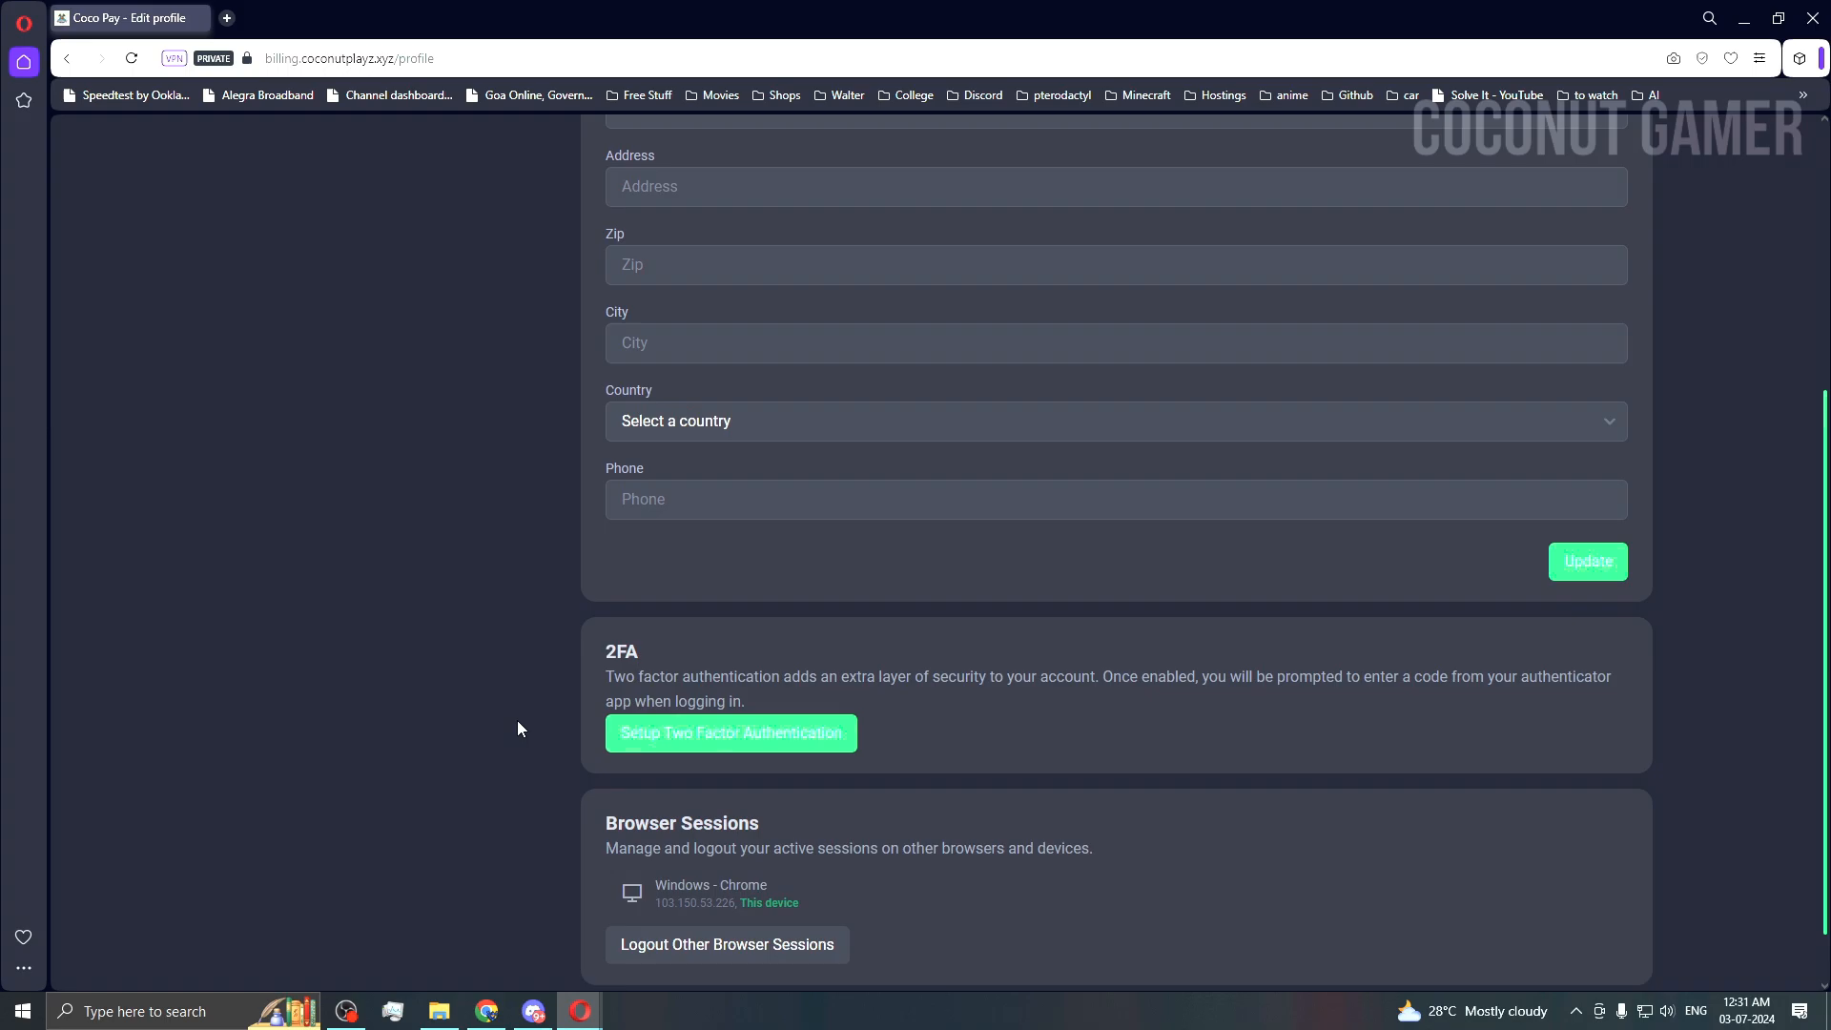
scroll(517, 719, "up", 5)
scroll(801, 710, "down", 3)
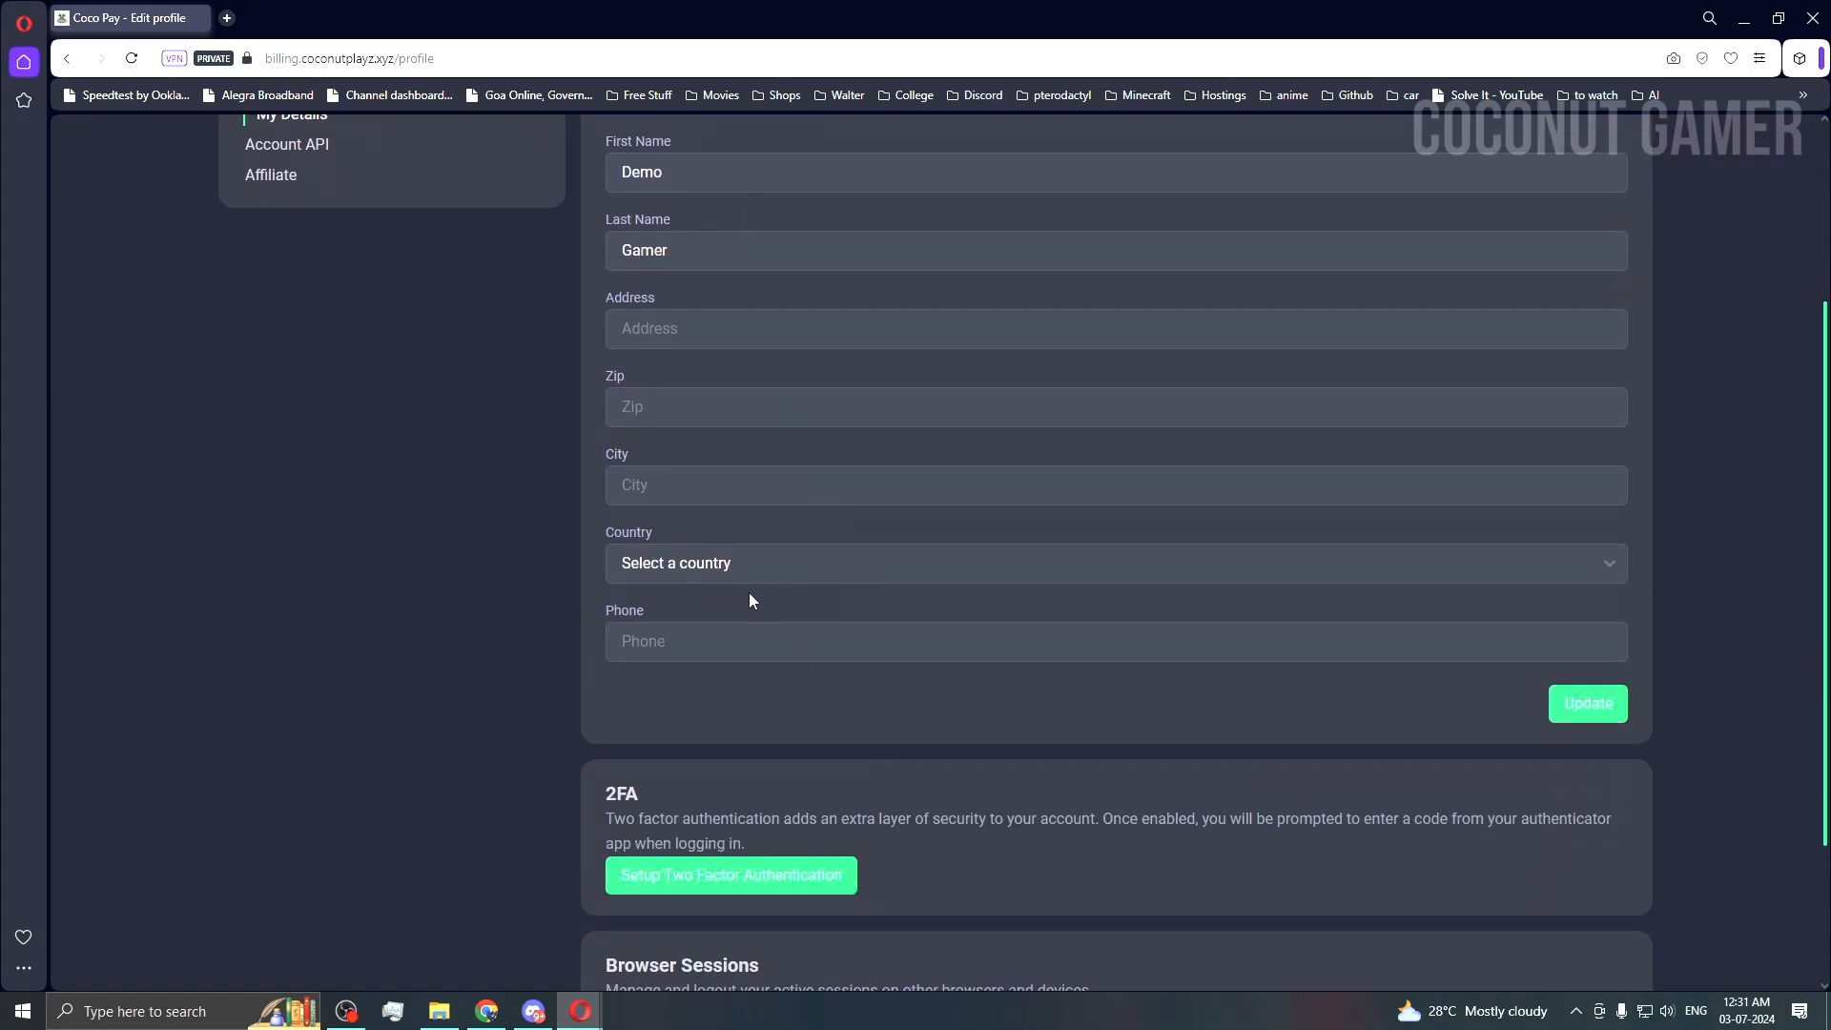
left_click(763, 561)
scroll(717, 397, "up", 2)
scroll(717, 397, "up", 1)
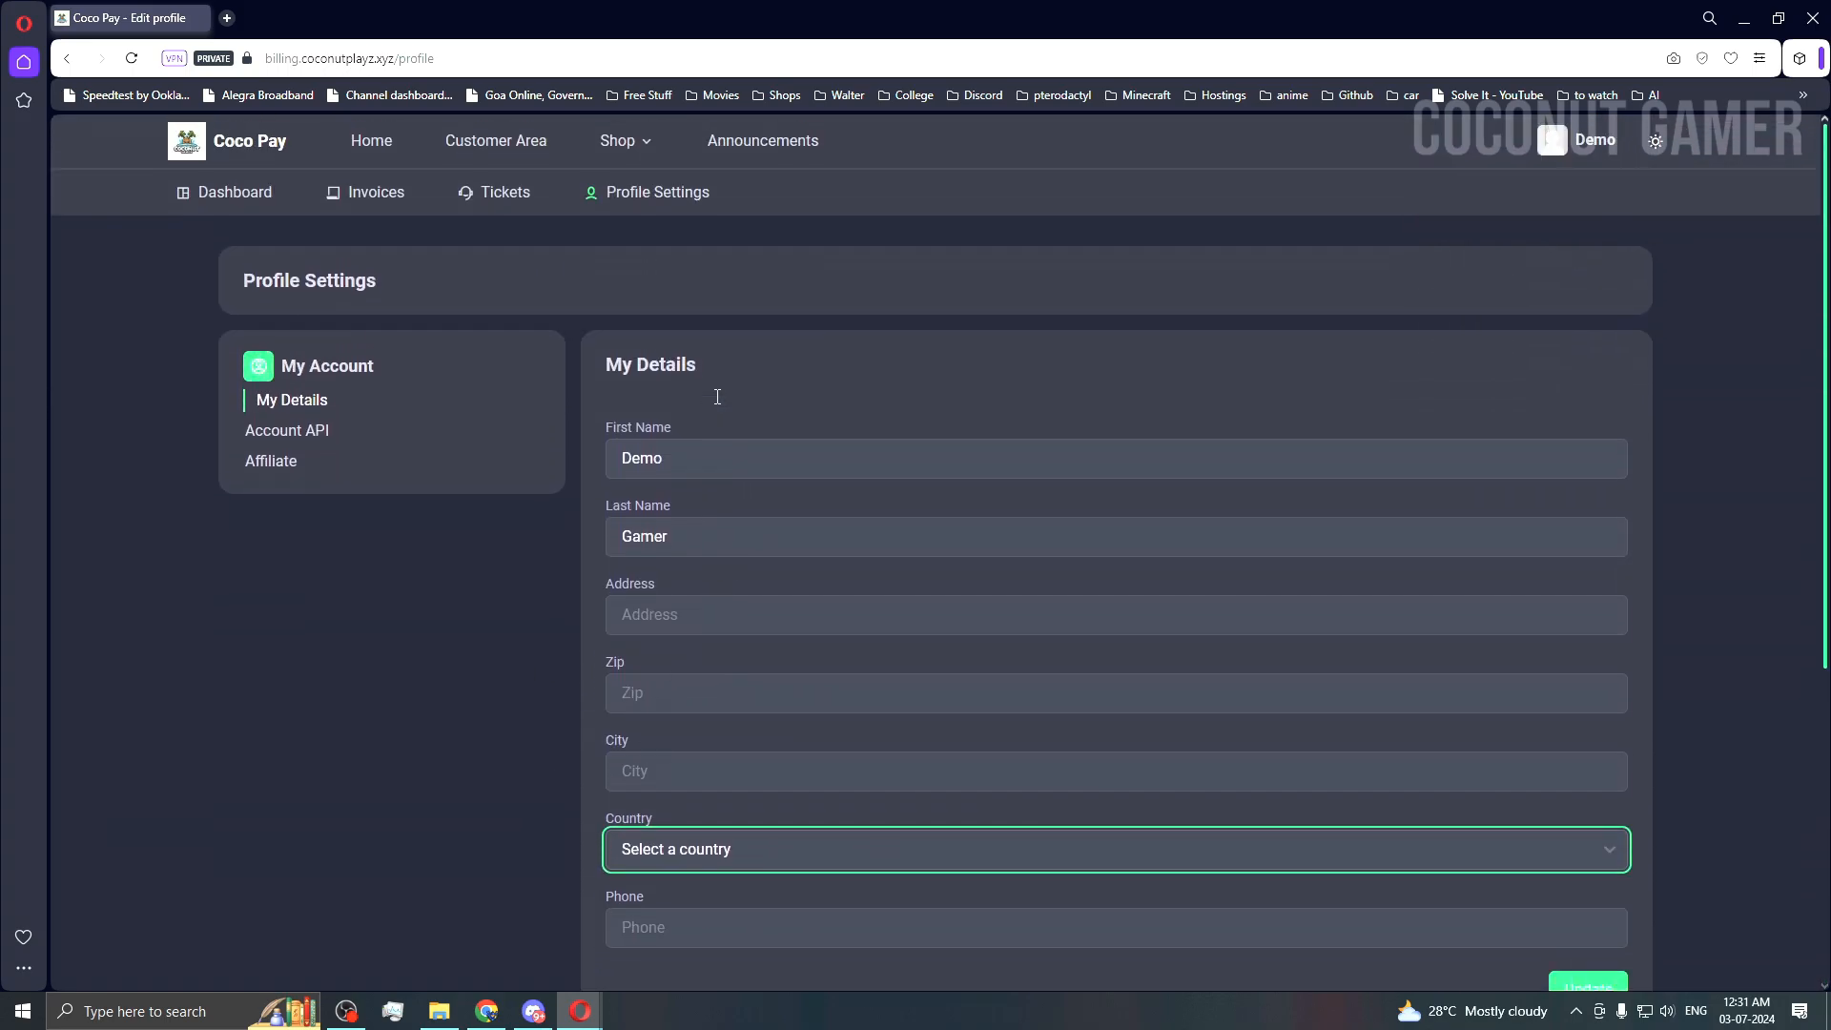
left_click(501, 192)
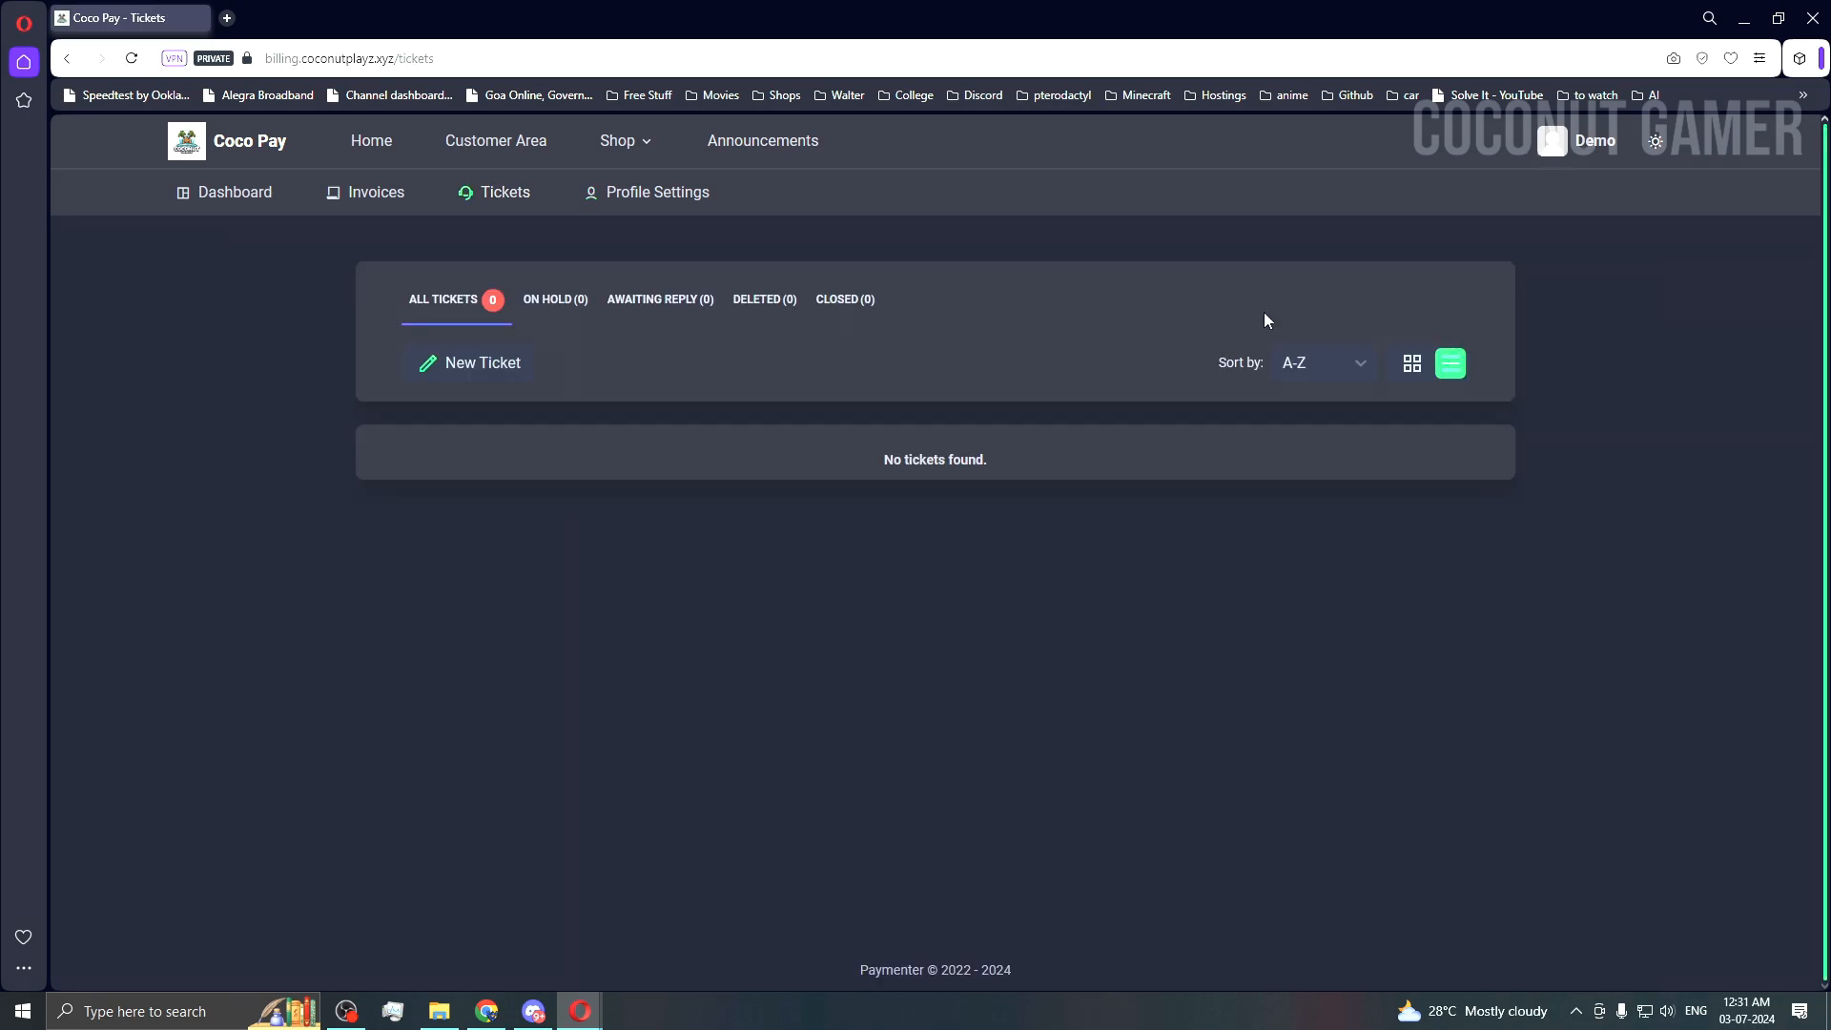
Step: Draft a new ticket with category Sales and related service None, leave it unsent, then view Invoices
left_click(426, 362)
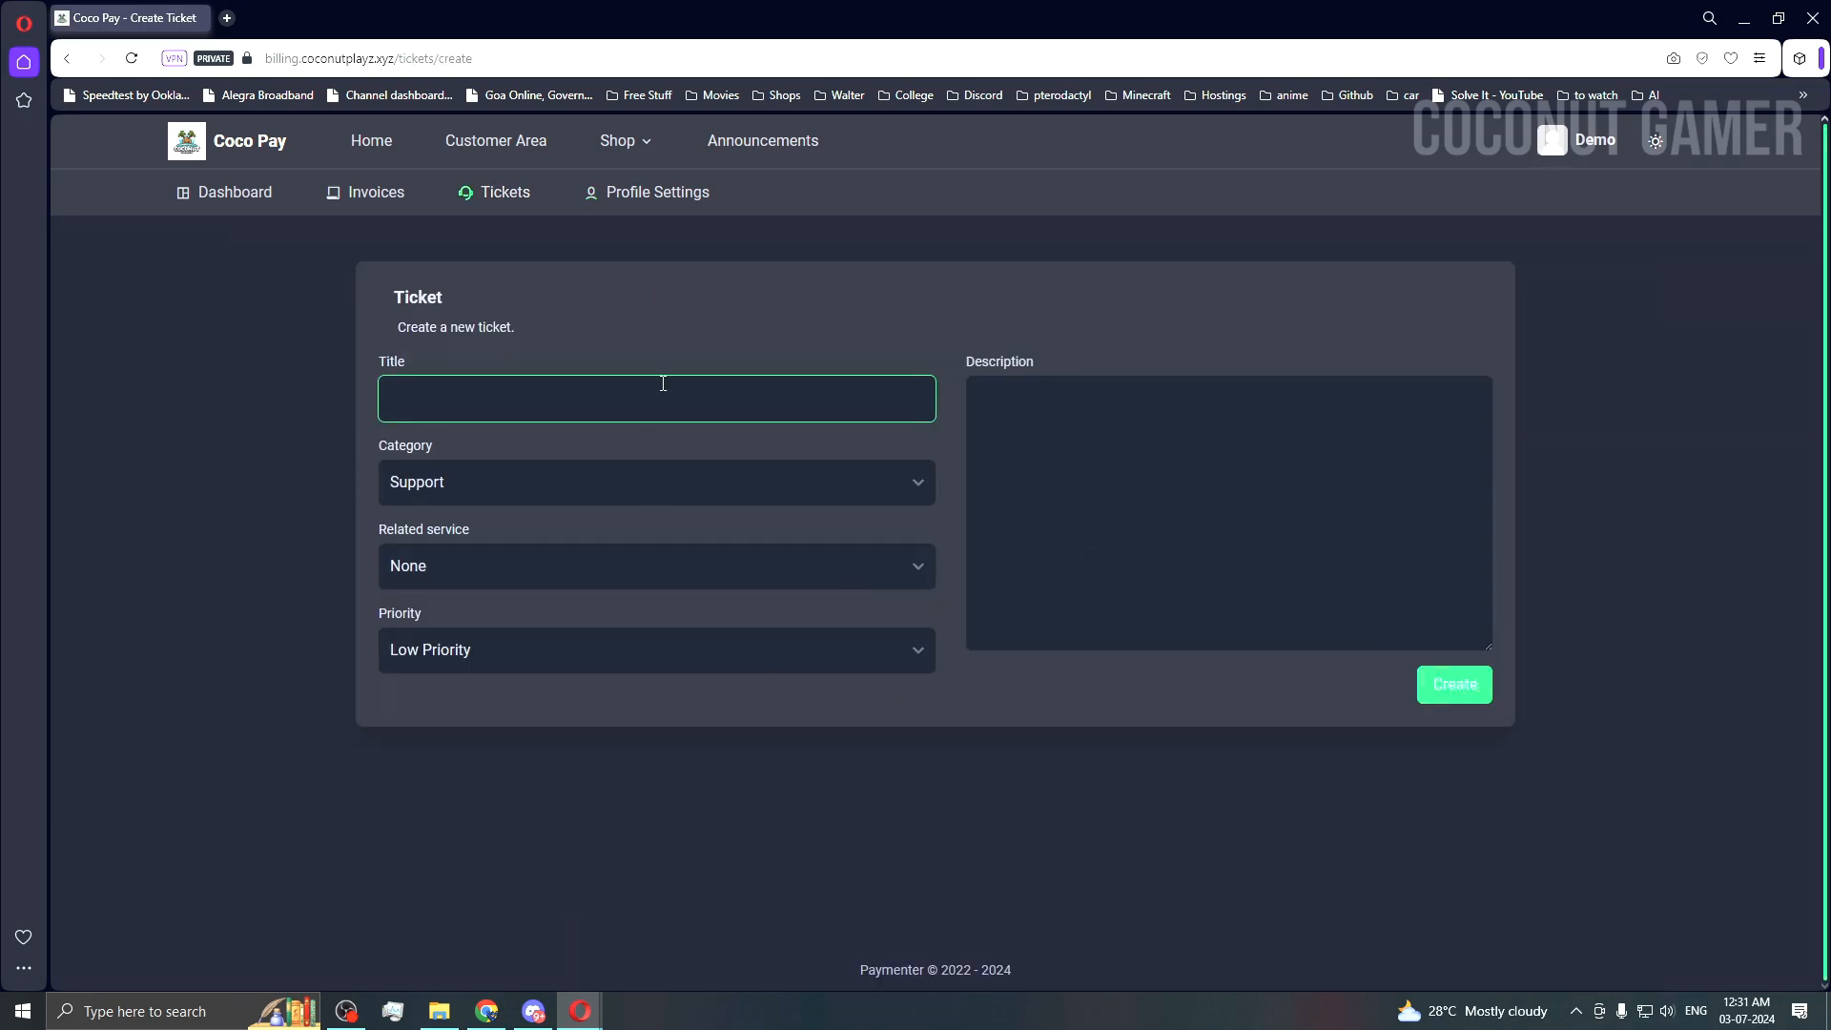
left_click(602, 486)
left_click(560, 540)
left_click(528, 565)
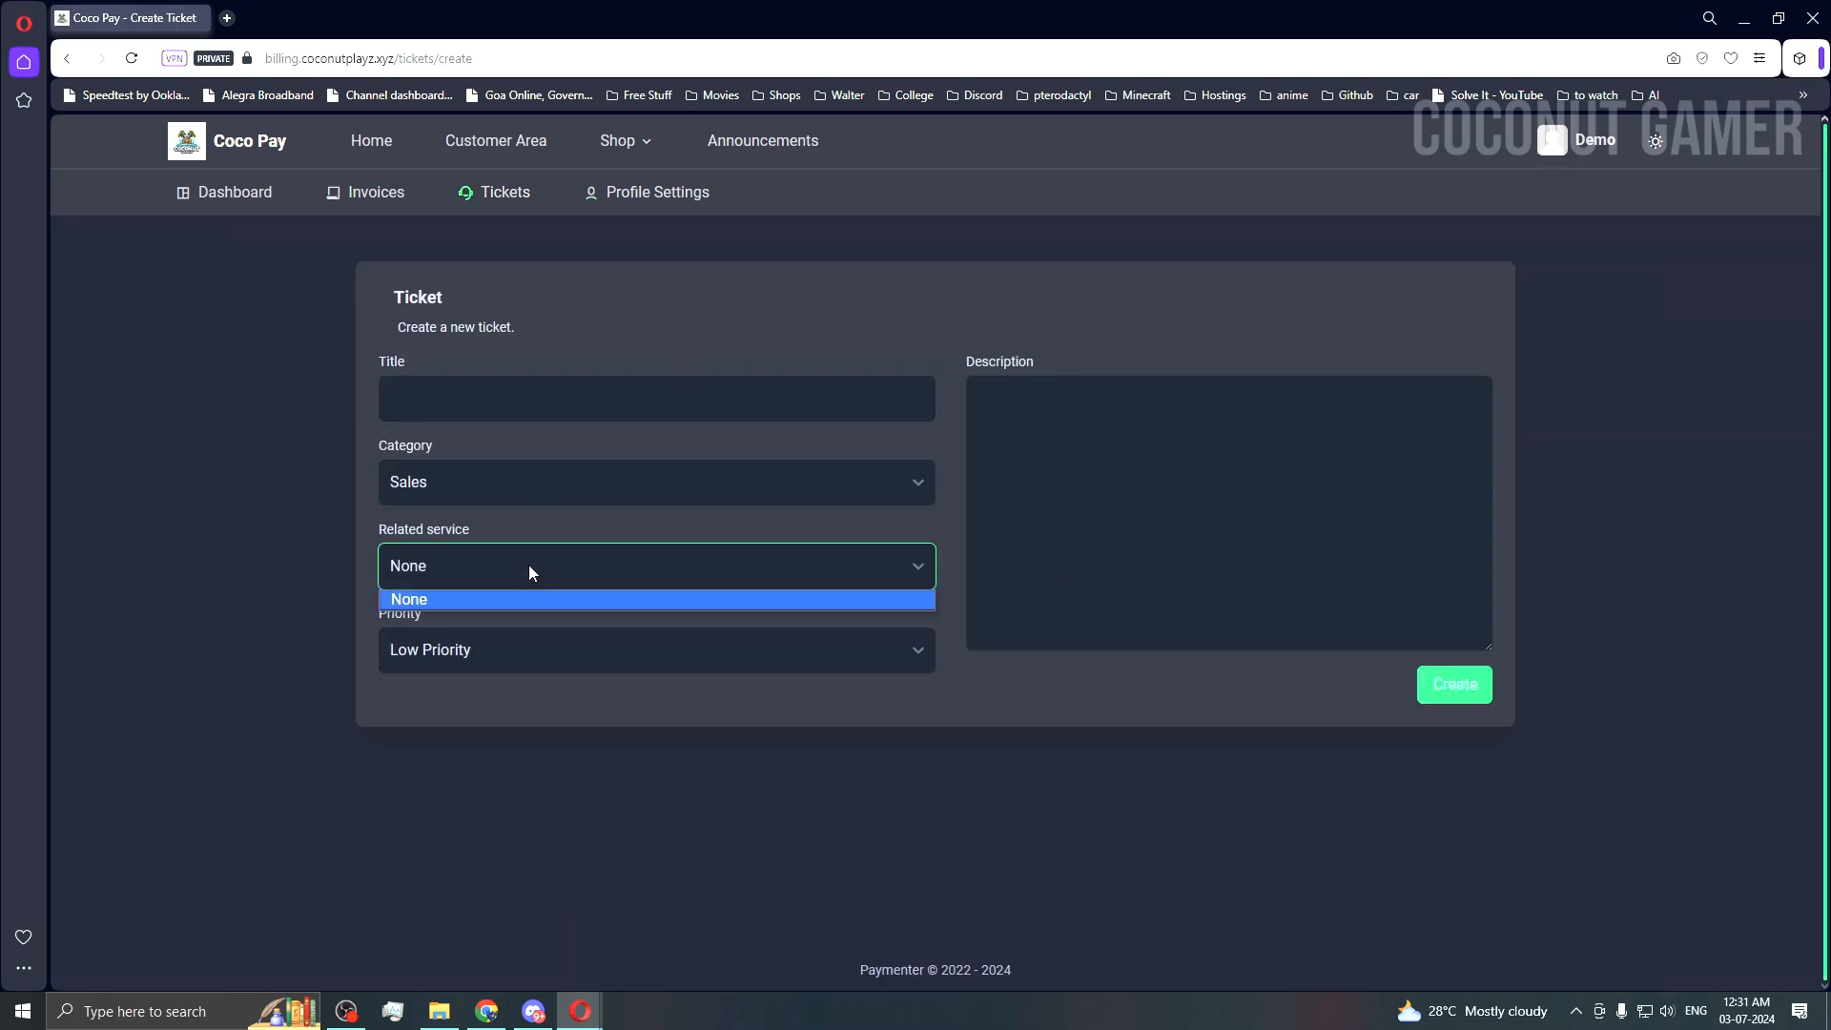
left_click(512, 599)
left_click(502, 656)
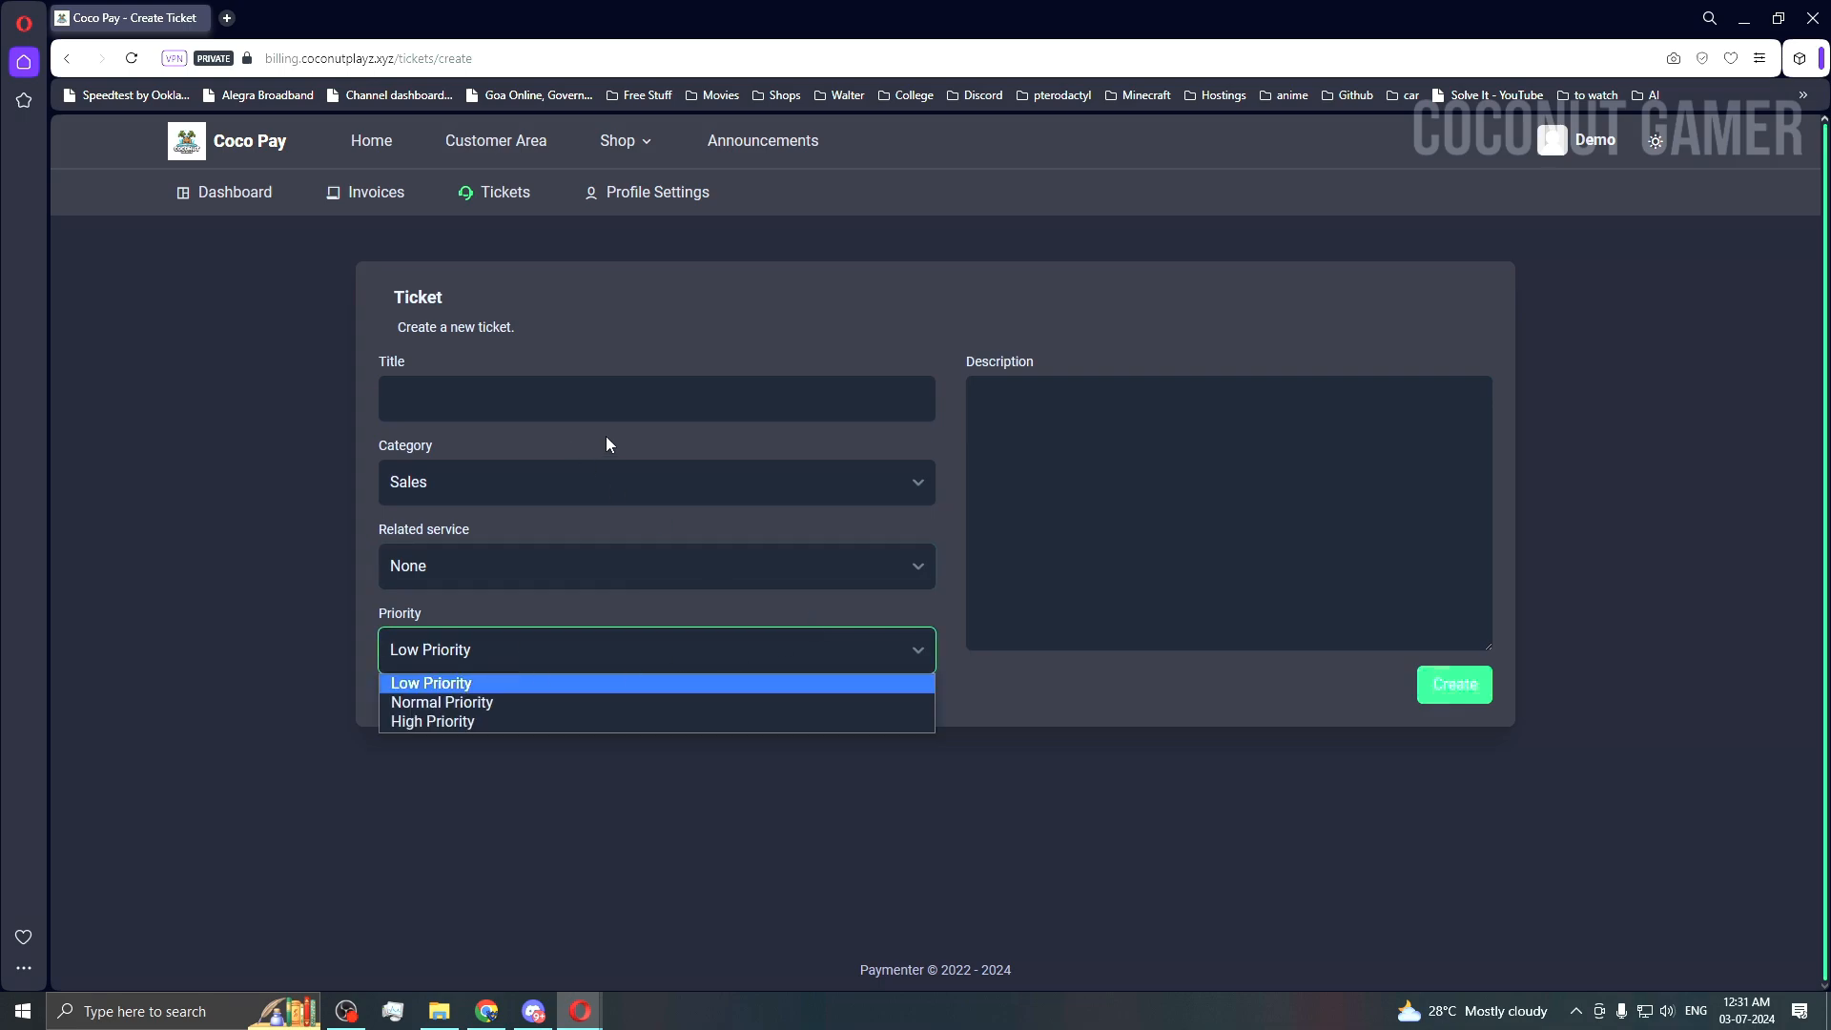
left_click(1157, 505)
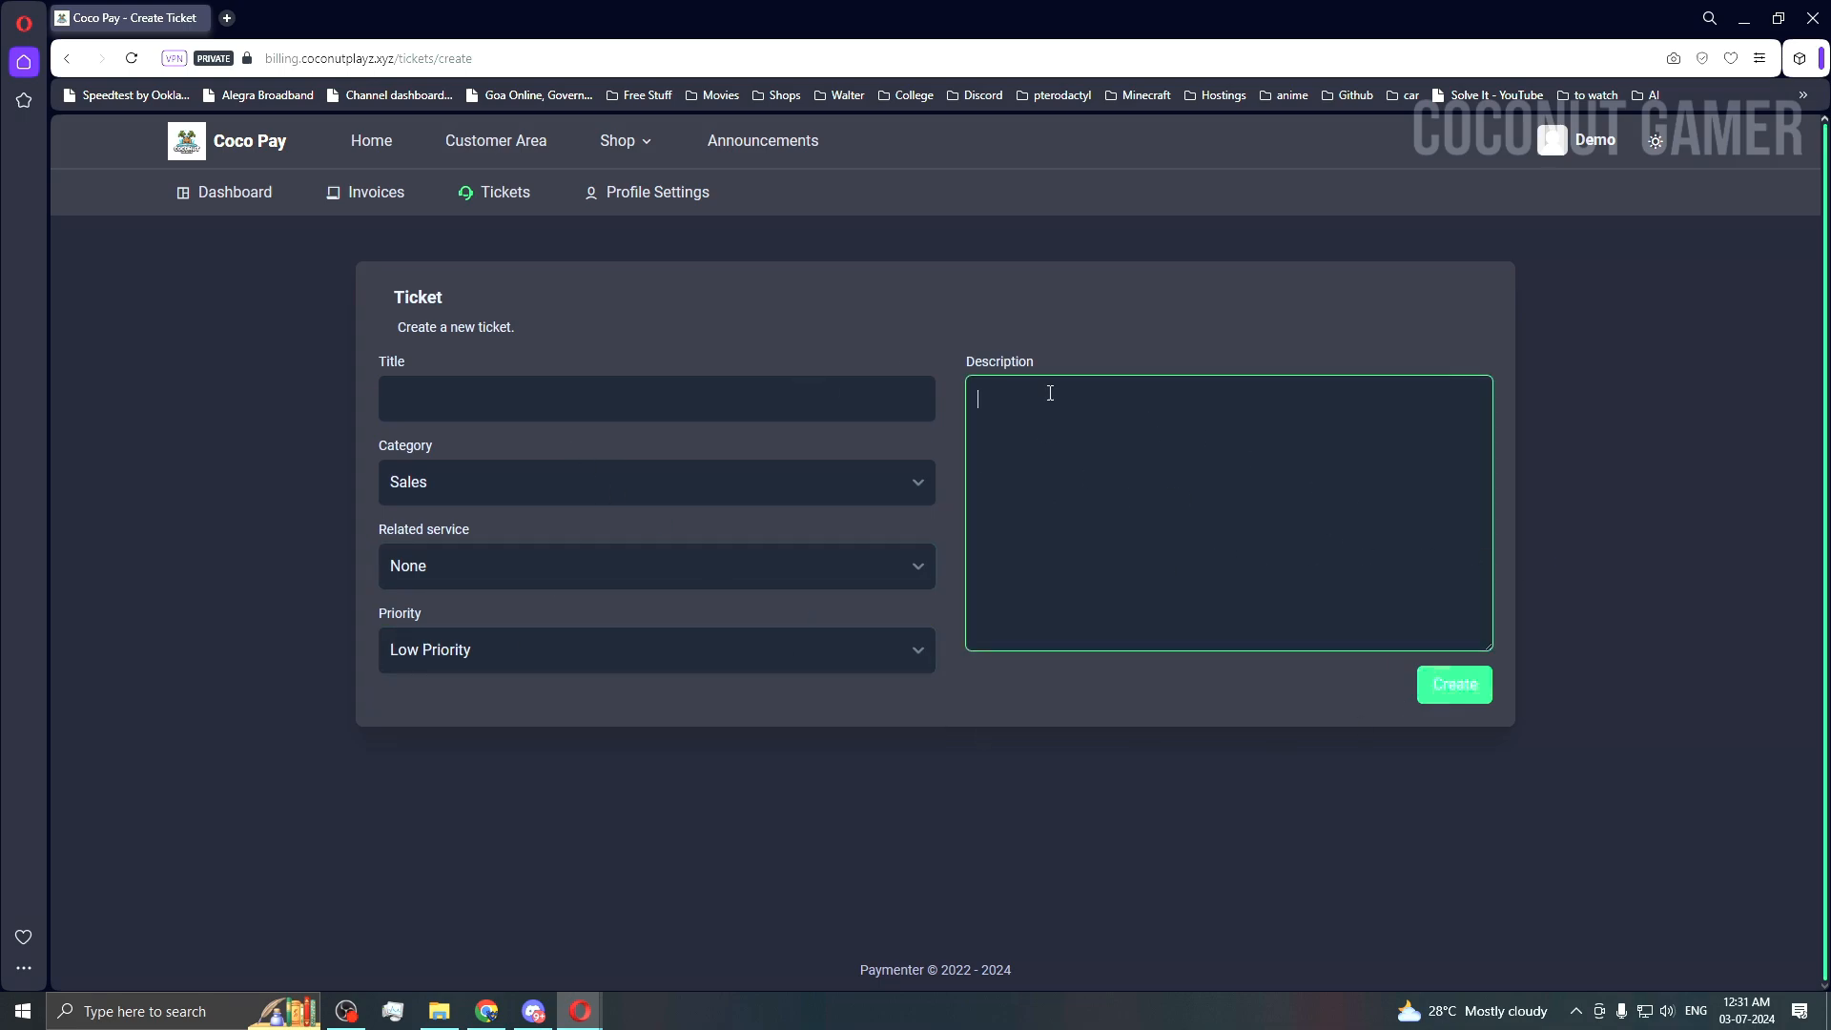
left_click(389, 196)
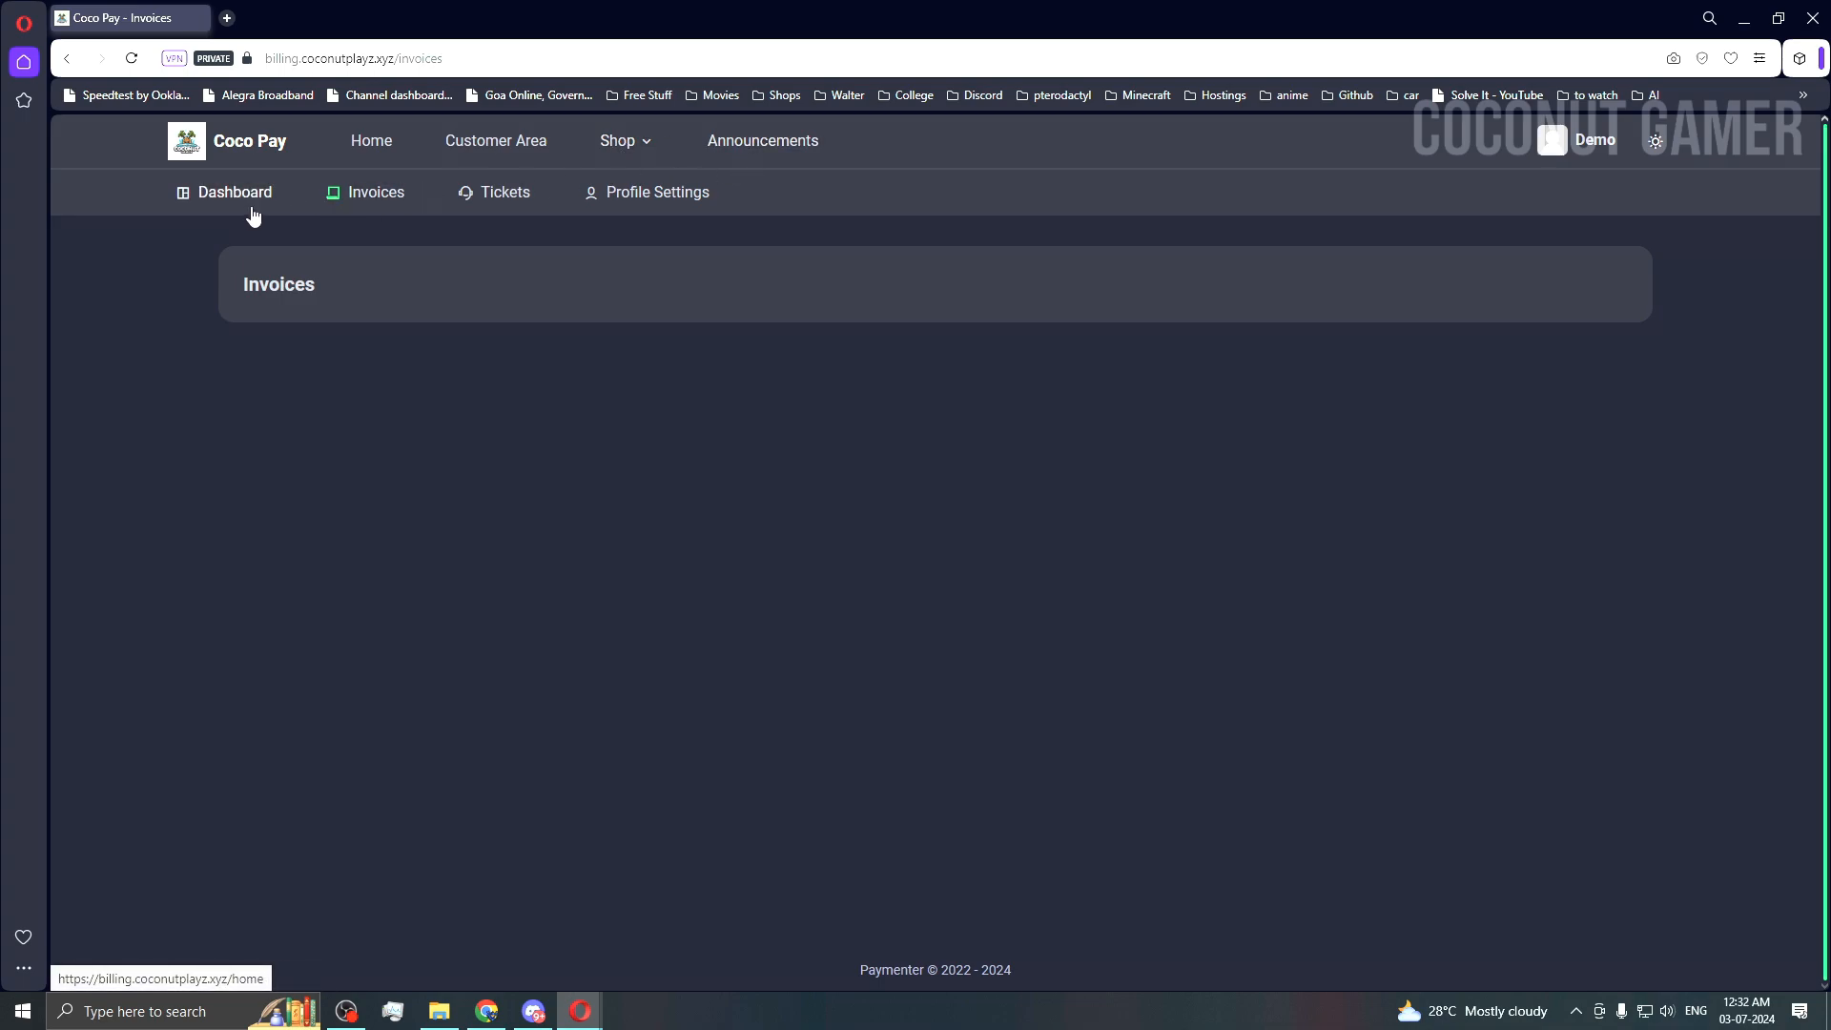
Step: Glance at Announcements, then add the Paper plan from Shop > Minecraft Server to the cart
left_click(770, 143)
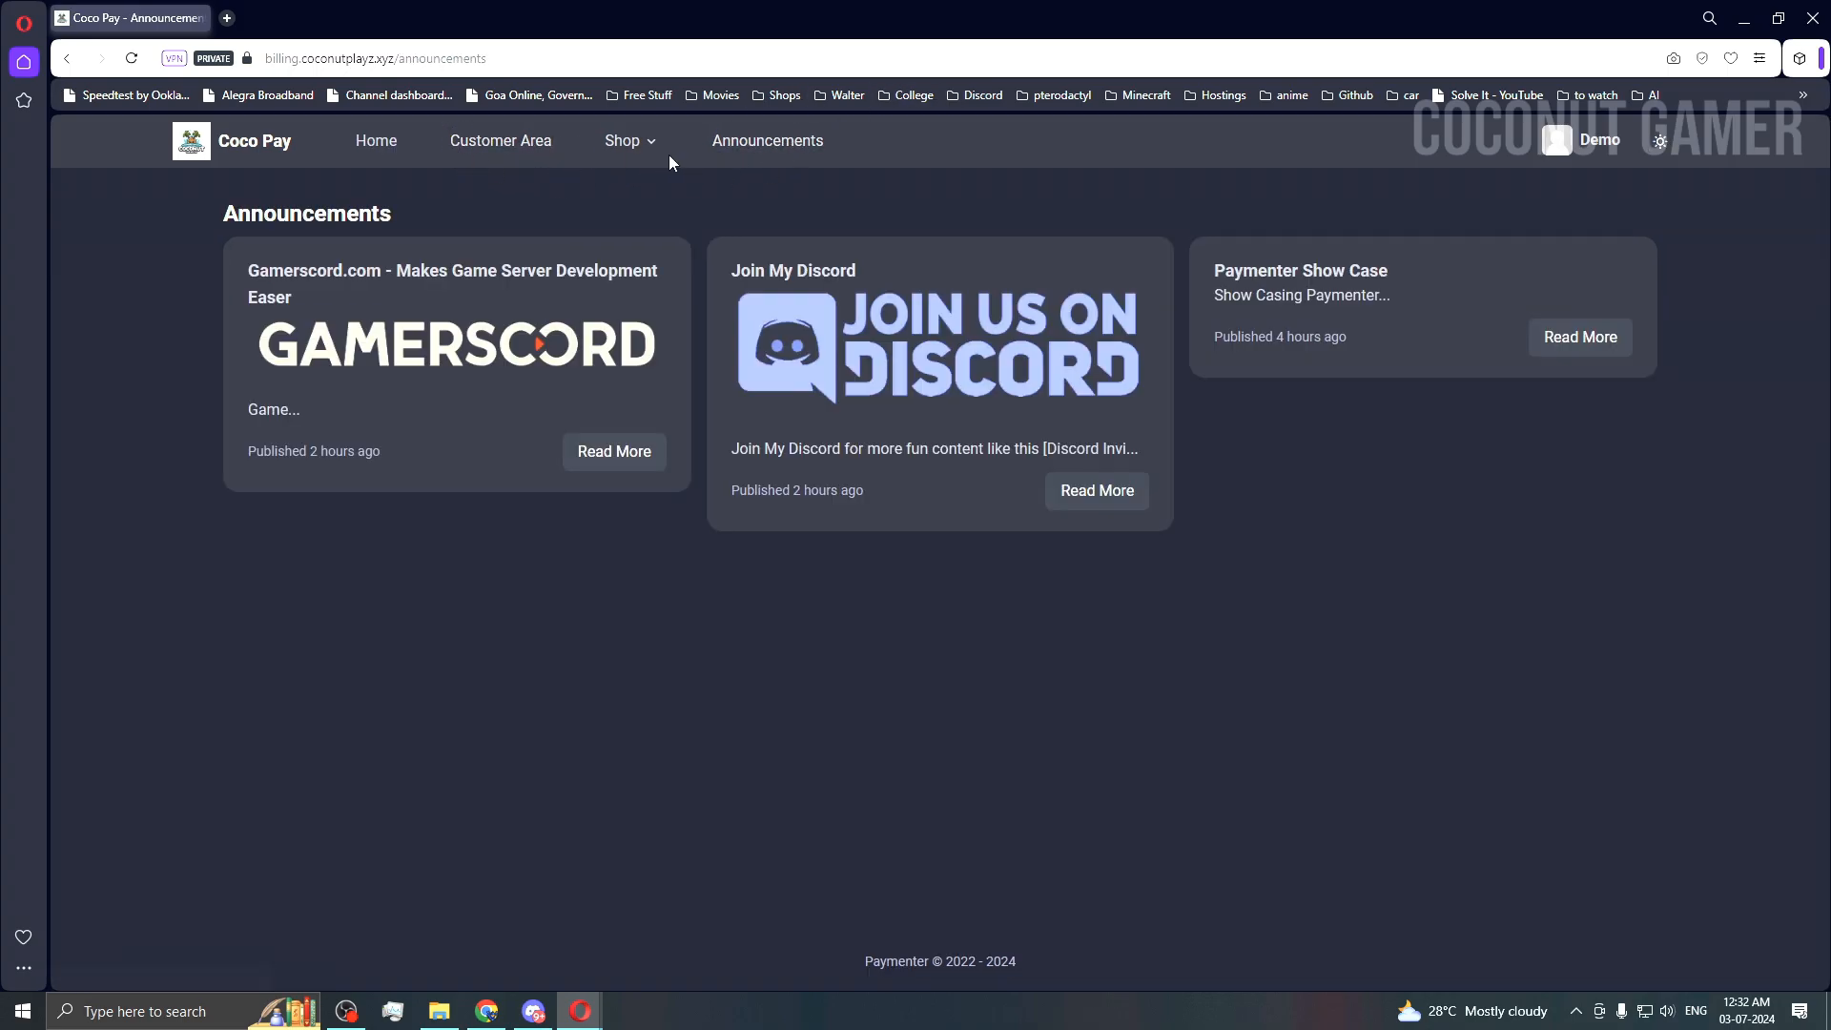
left_click(621, 141)
left_click(648, 185)
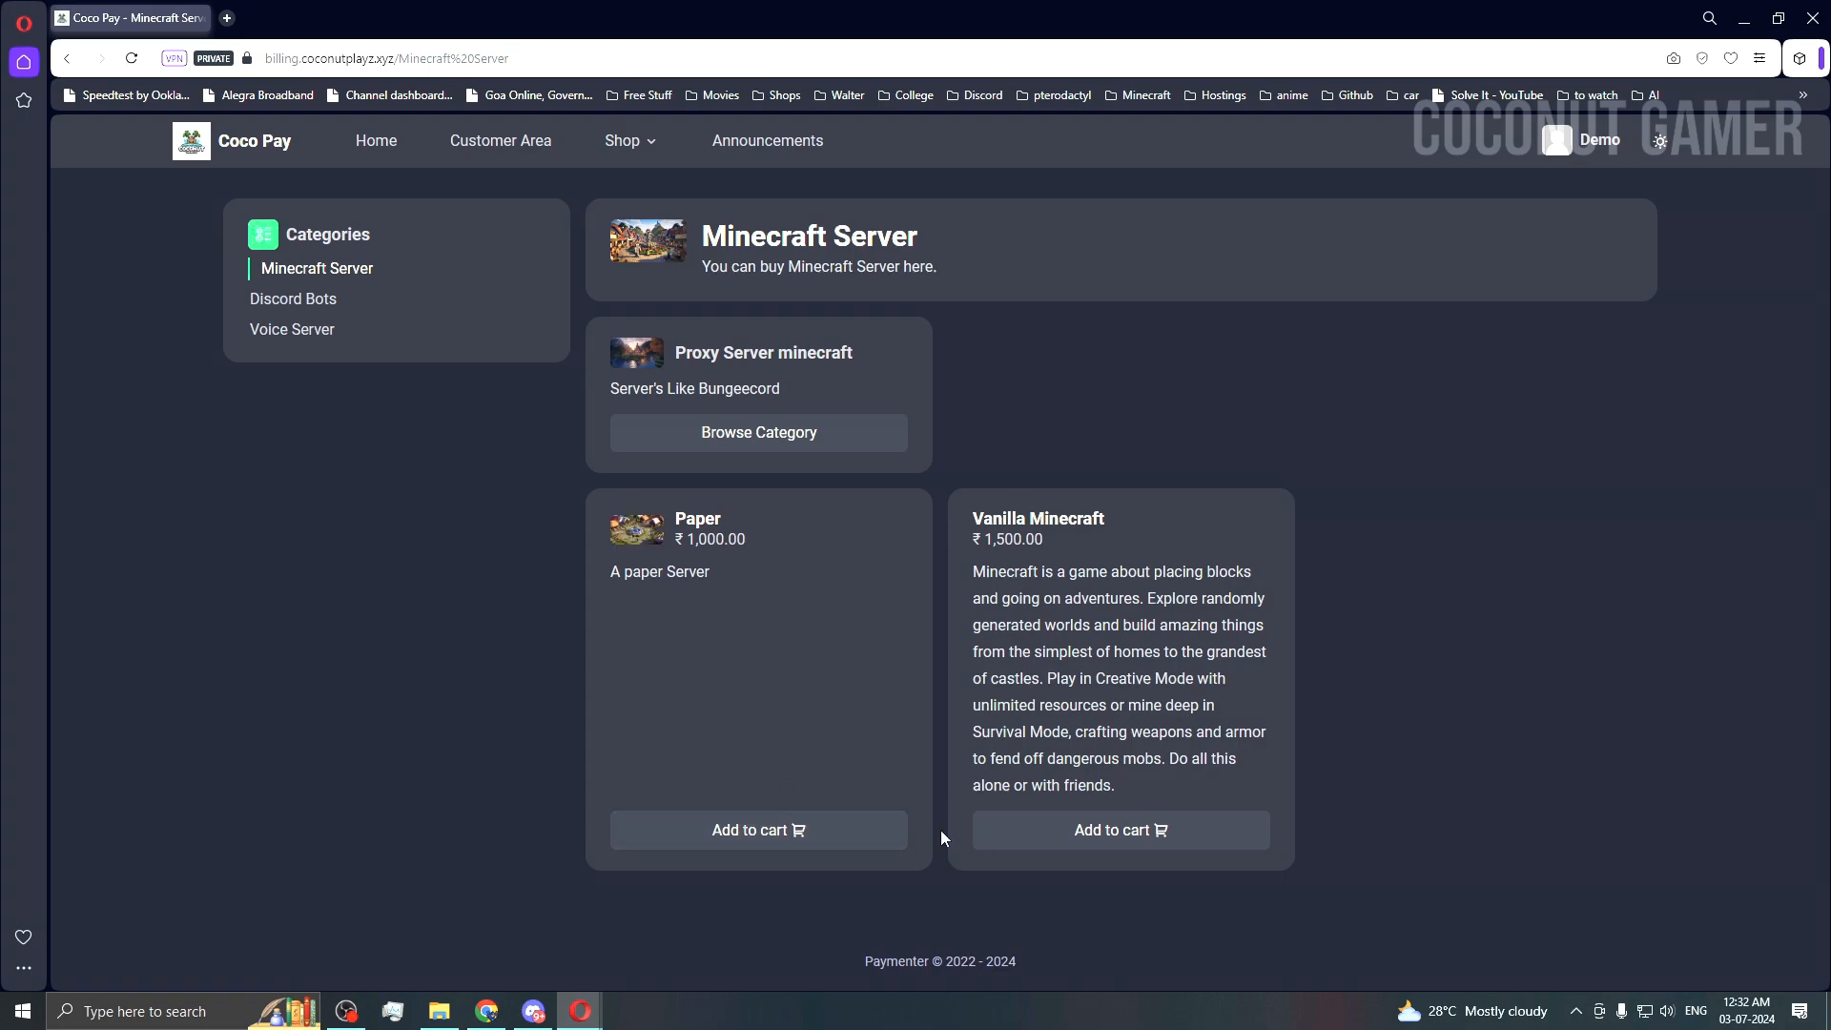
left_click(758, 830)
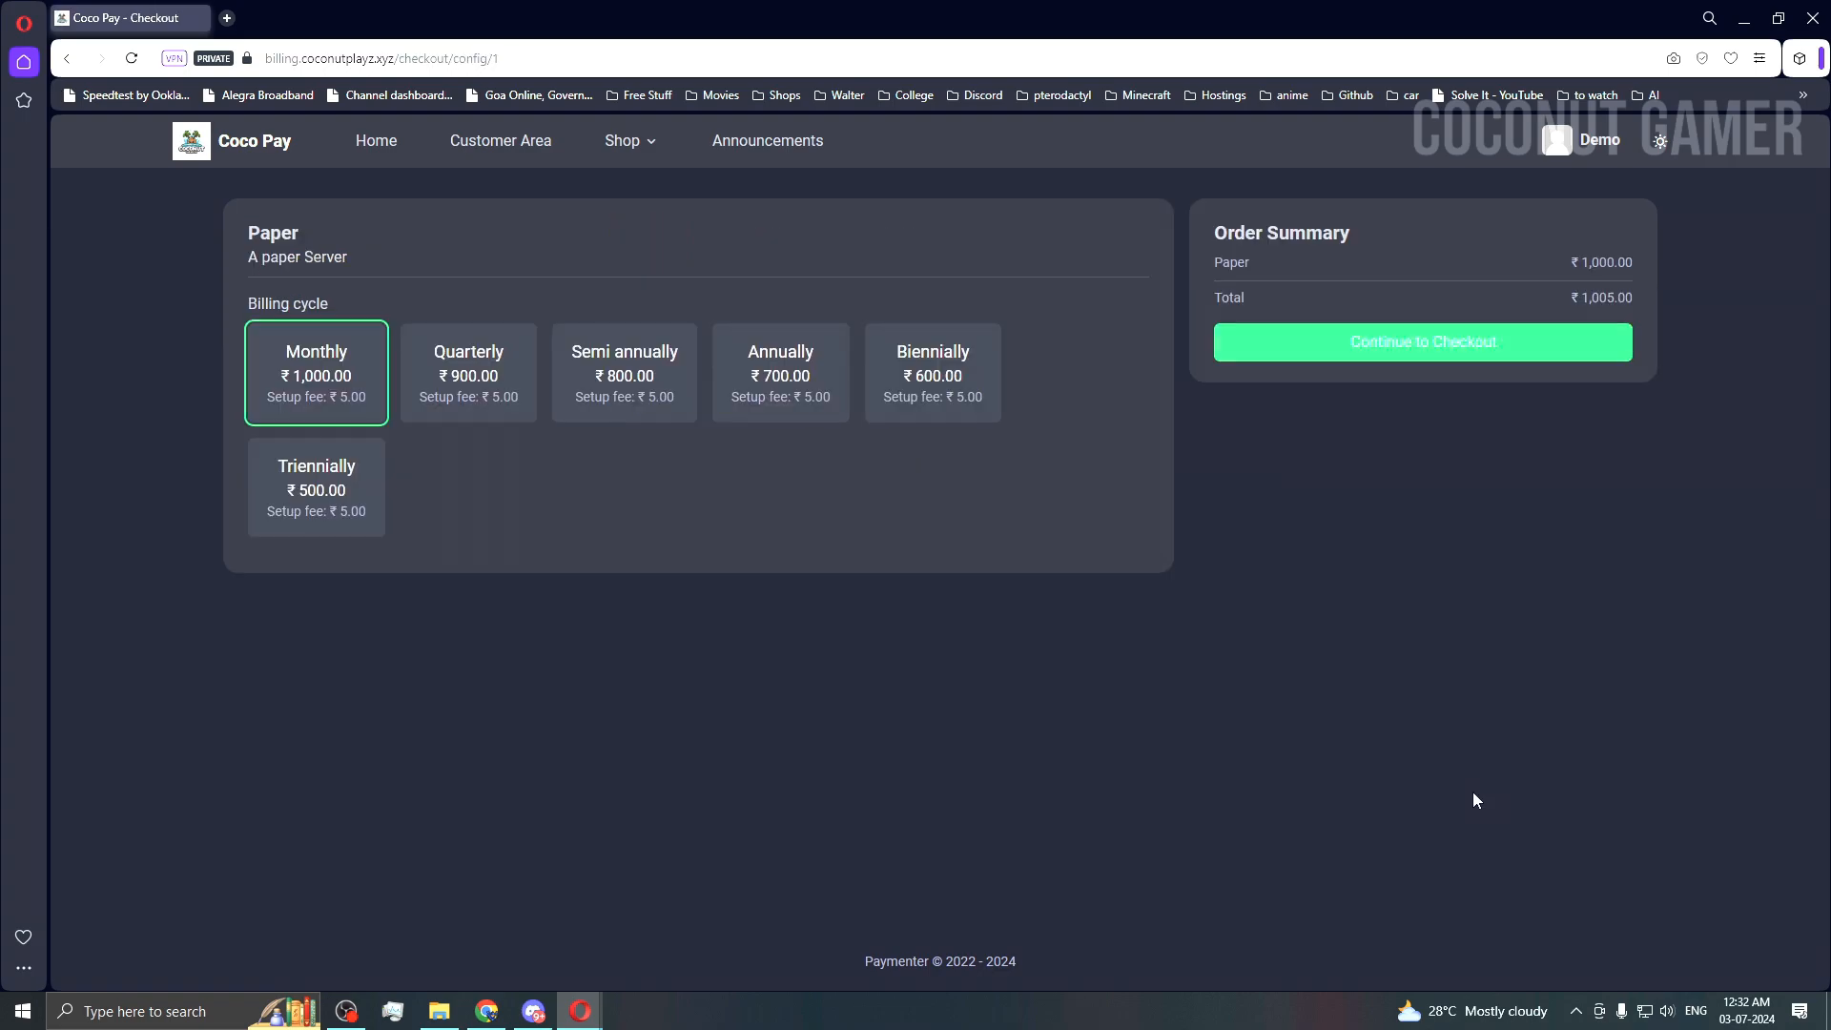
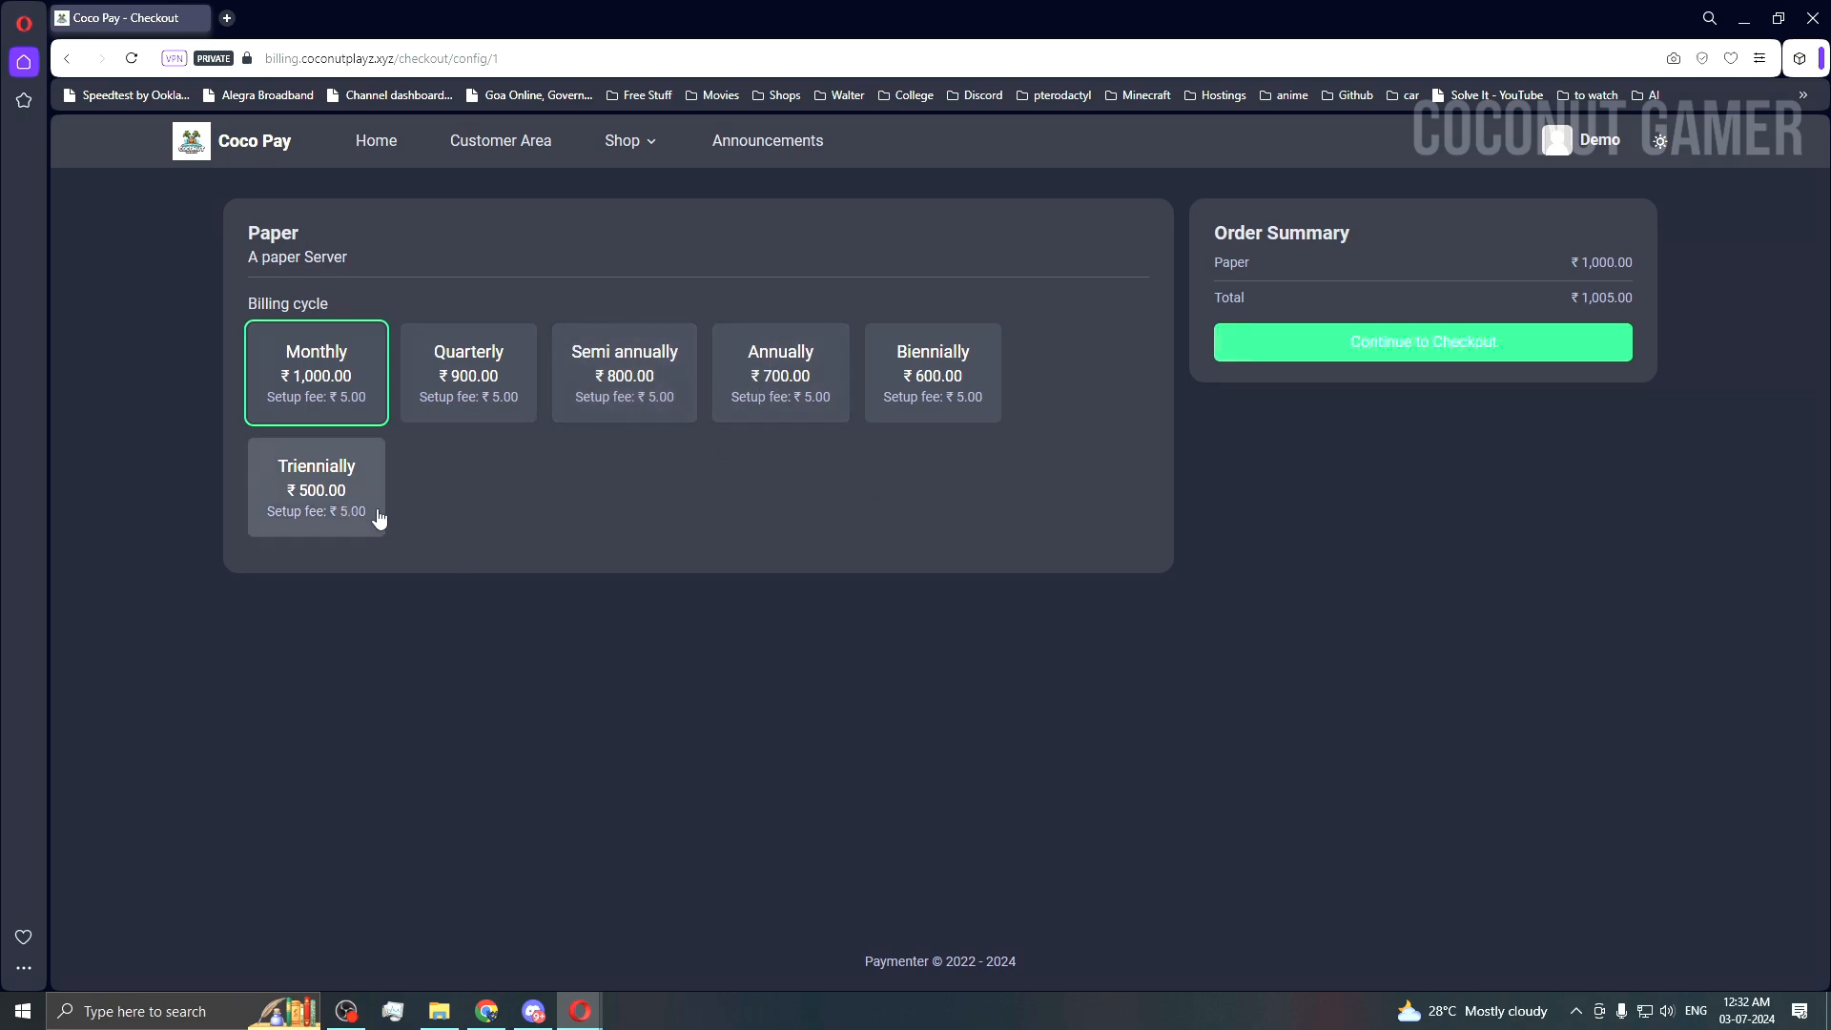
Step: Apply coupon coco-50 at checkout to discount the monthly Paper order to ₹950
left_click(1424, 346)
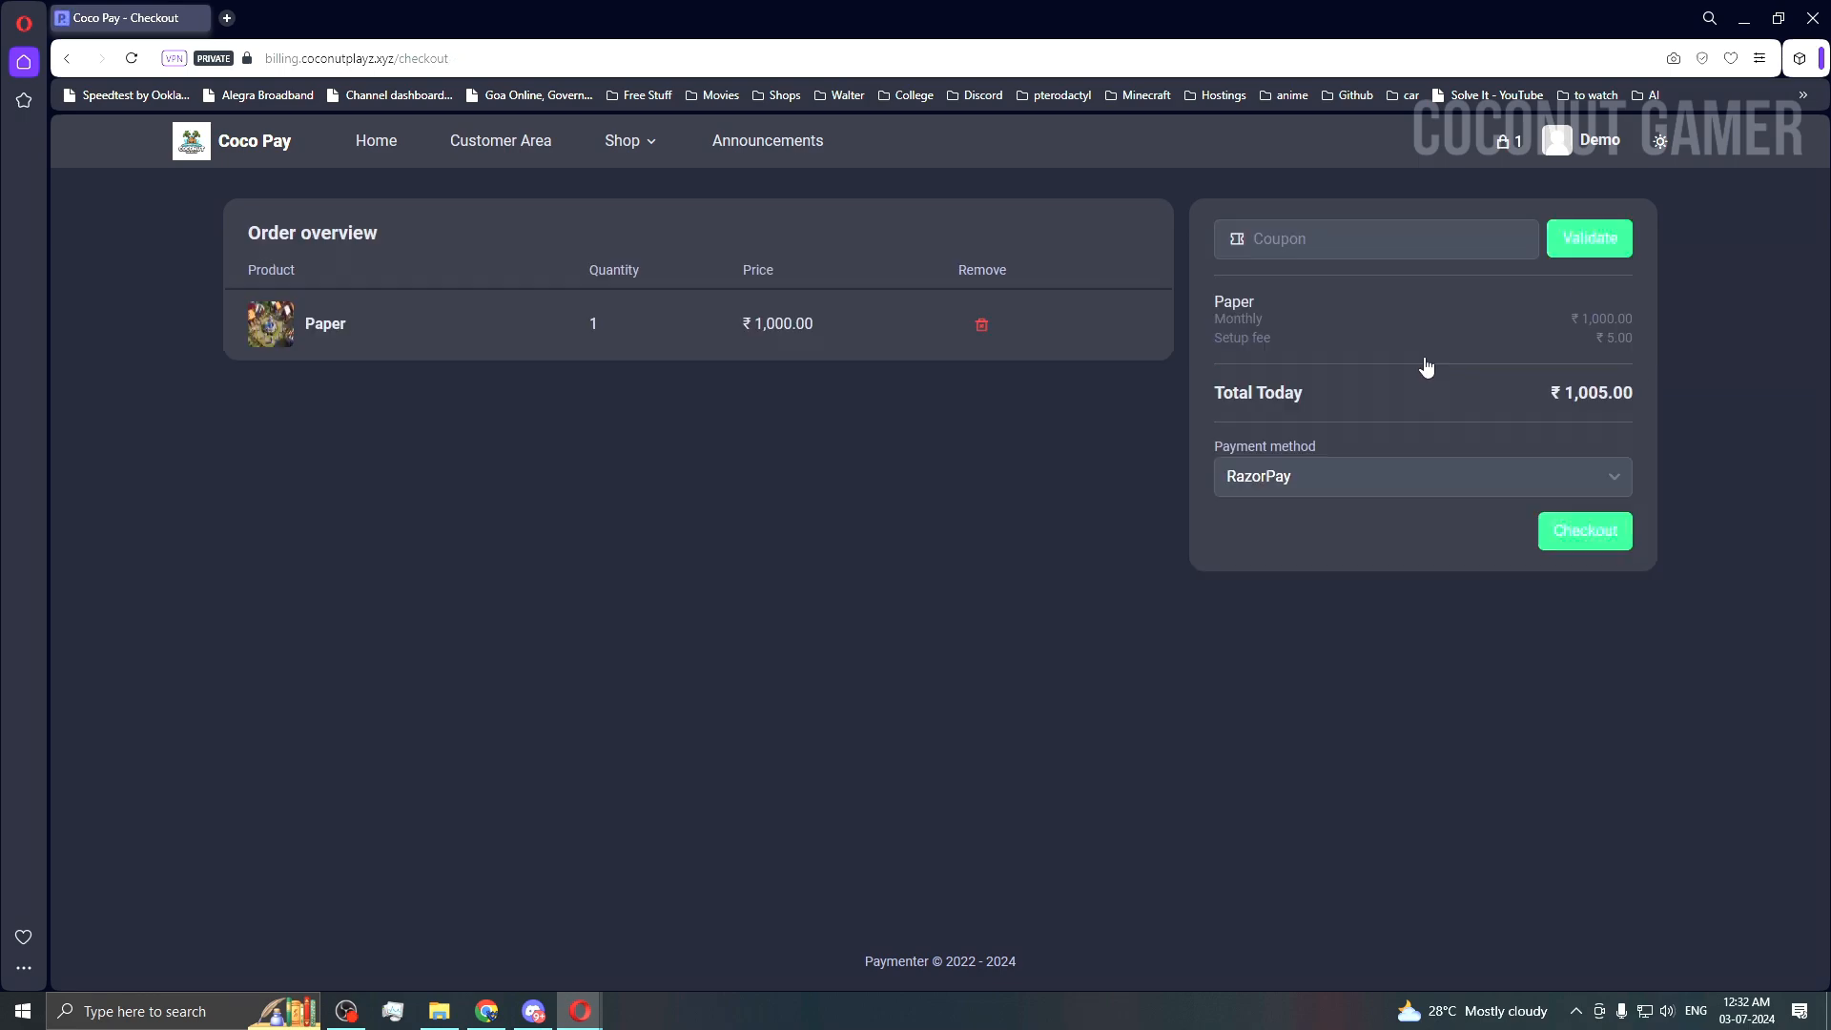
left_click(1336, 225)
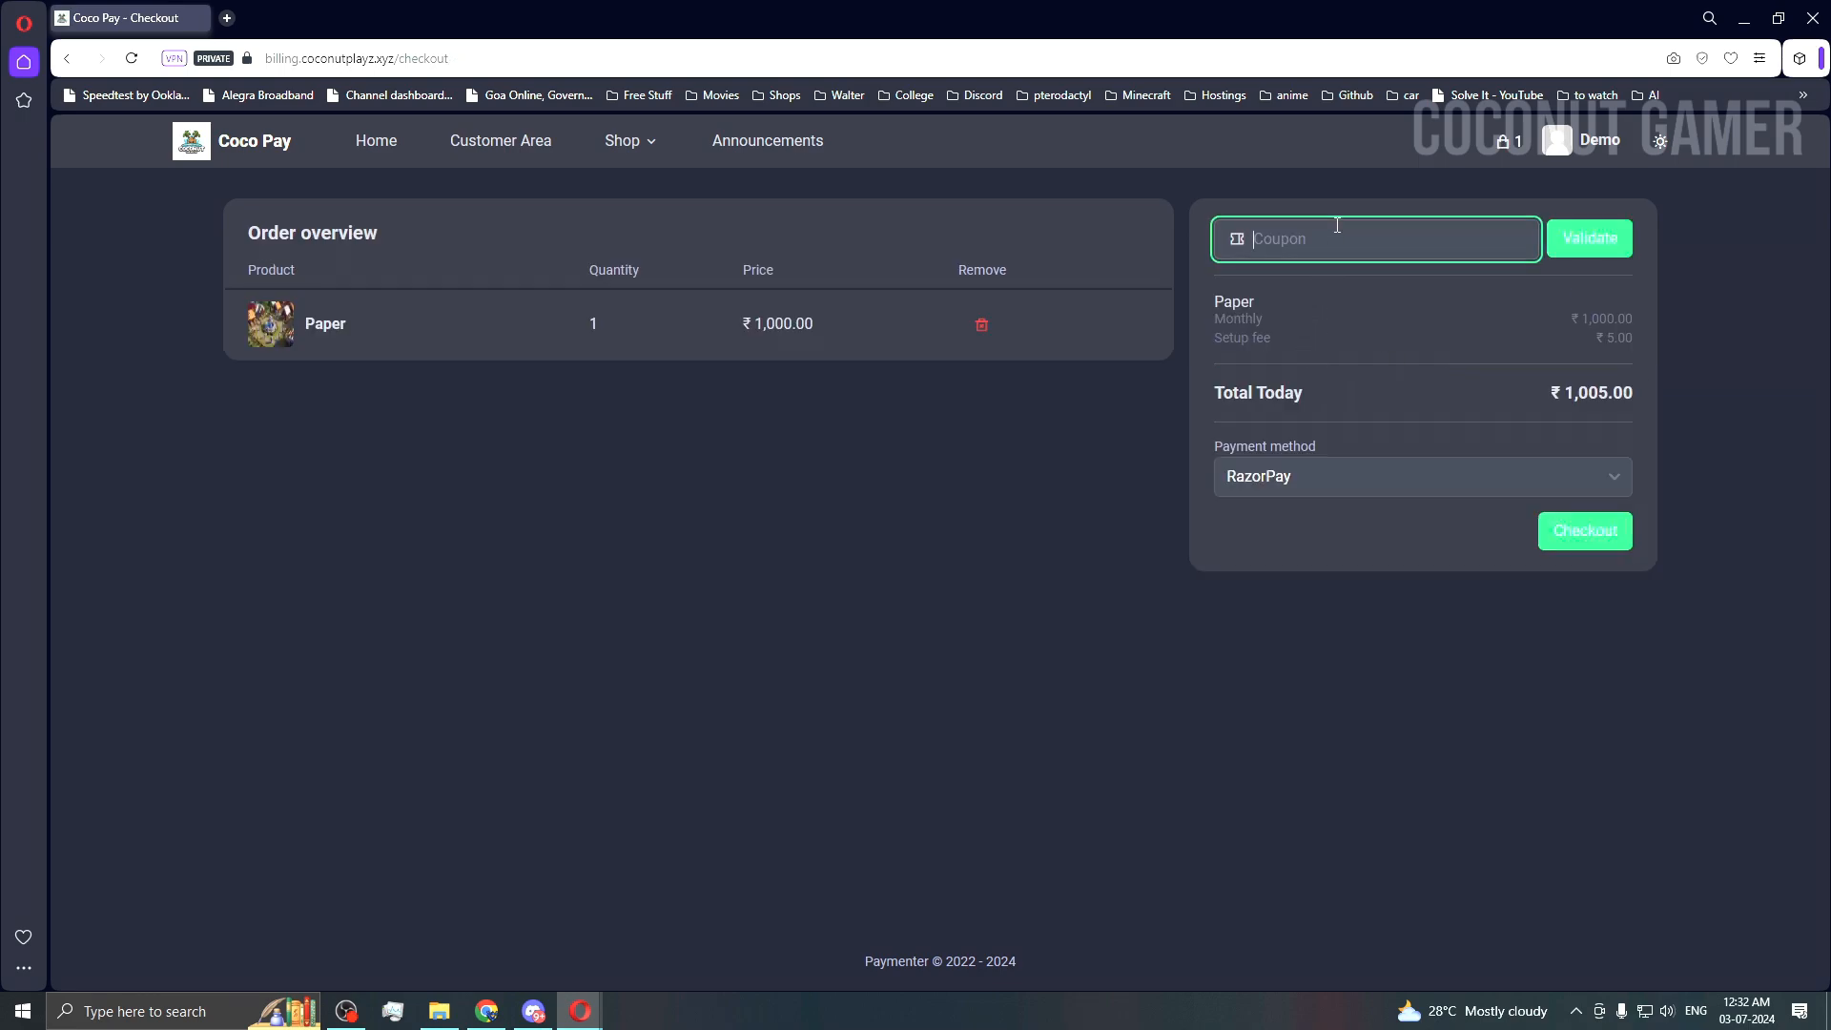
type("coco-50")
left_click(1573, 244)
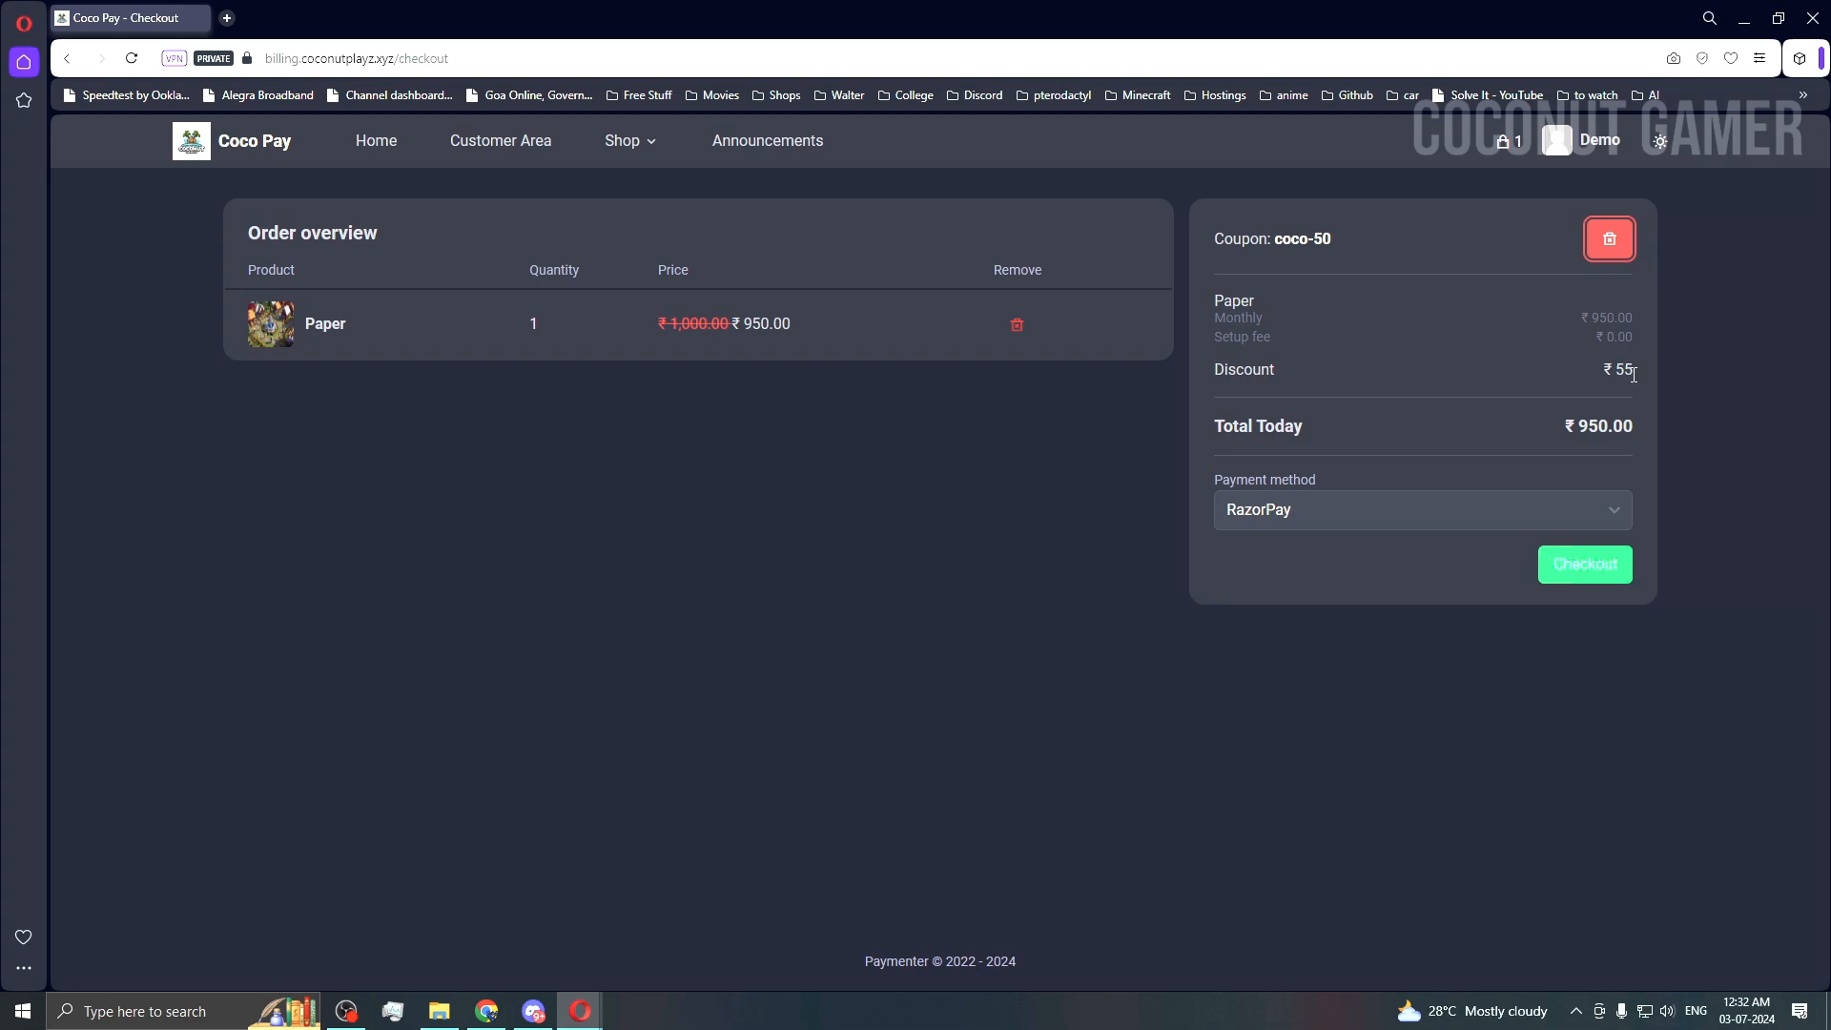
left_click_drag(1633, 374, 1385, 359)
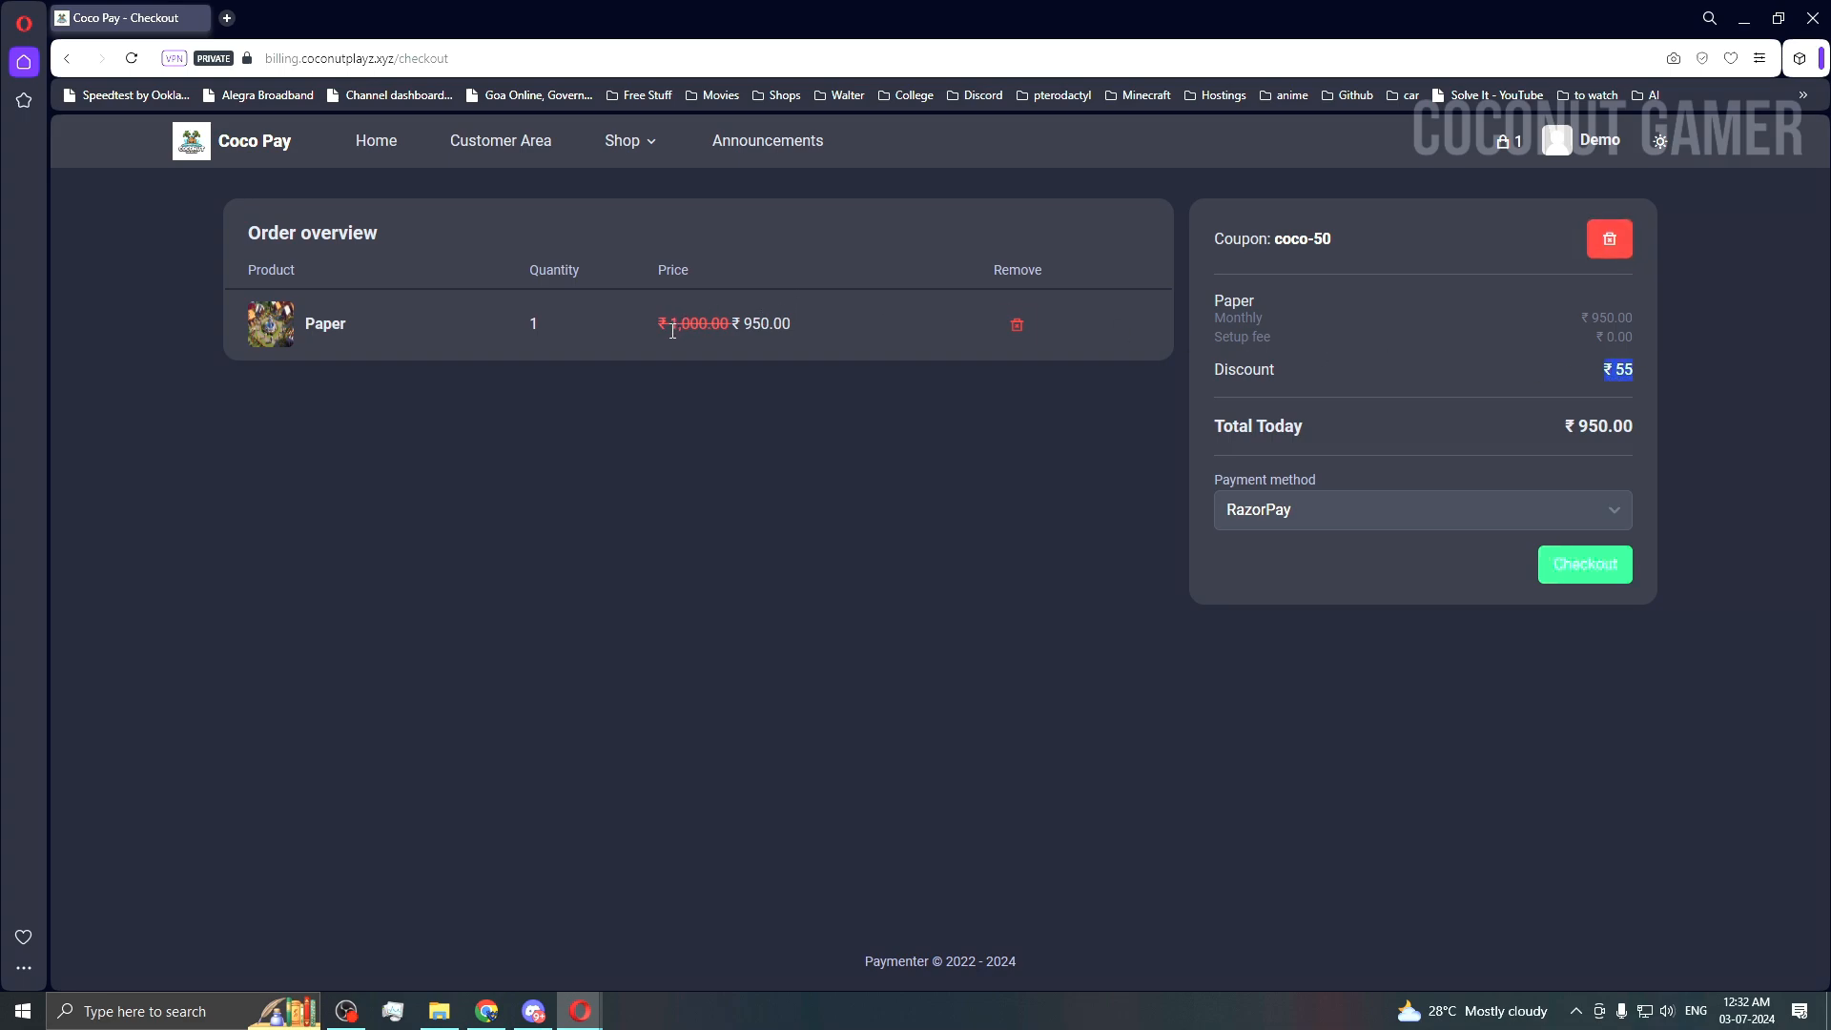
left_click_drag(673, 331, 718, 326)
Step: Keep RazorPay as the payment method and place the order
left_click(1572, 577)
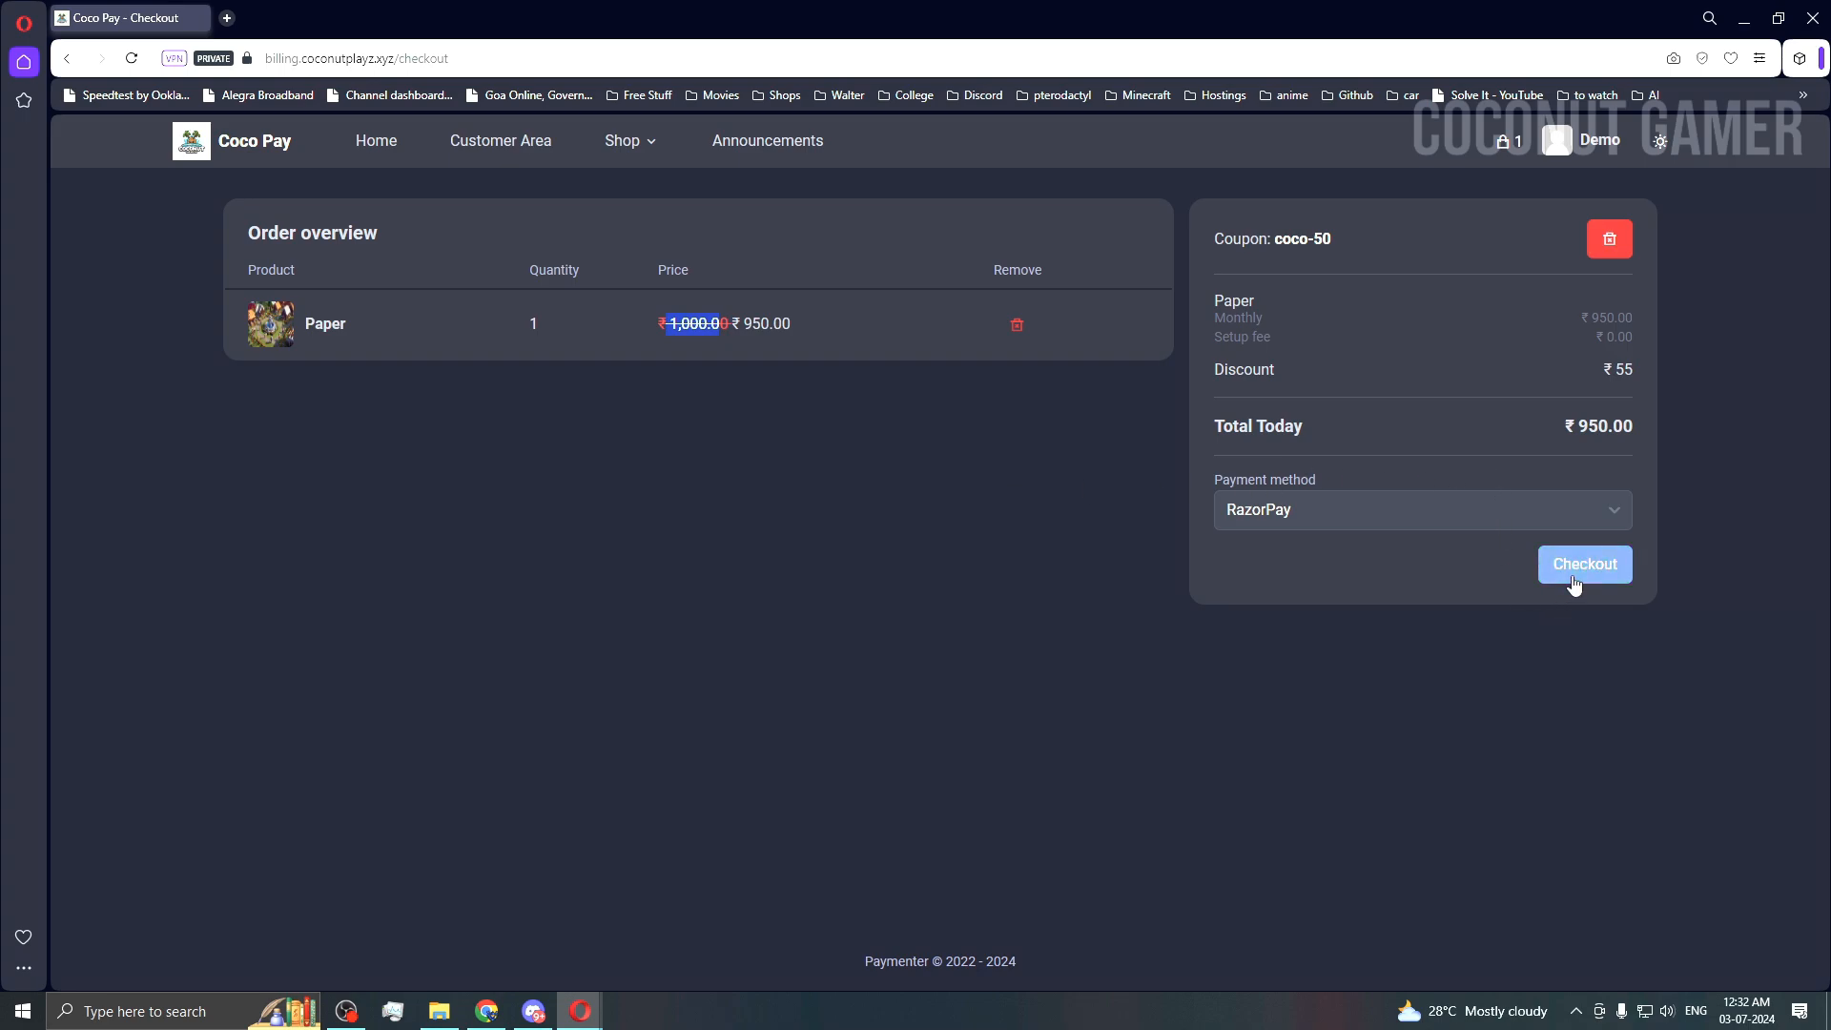
left_click(1257, 509)
left_click(1270, 551)
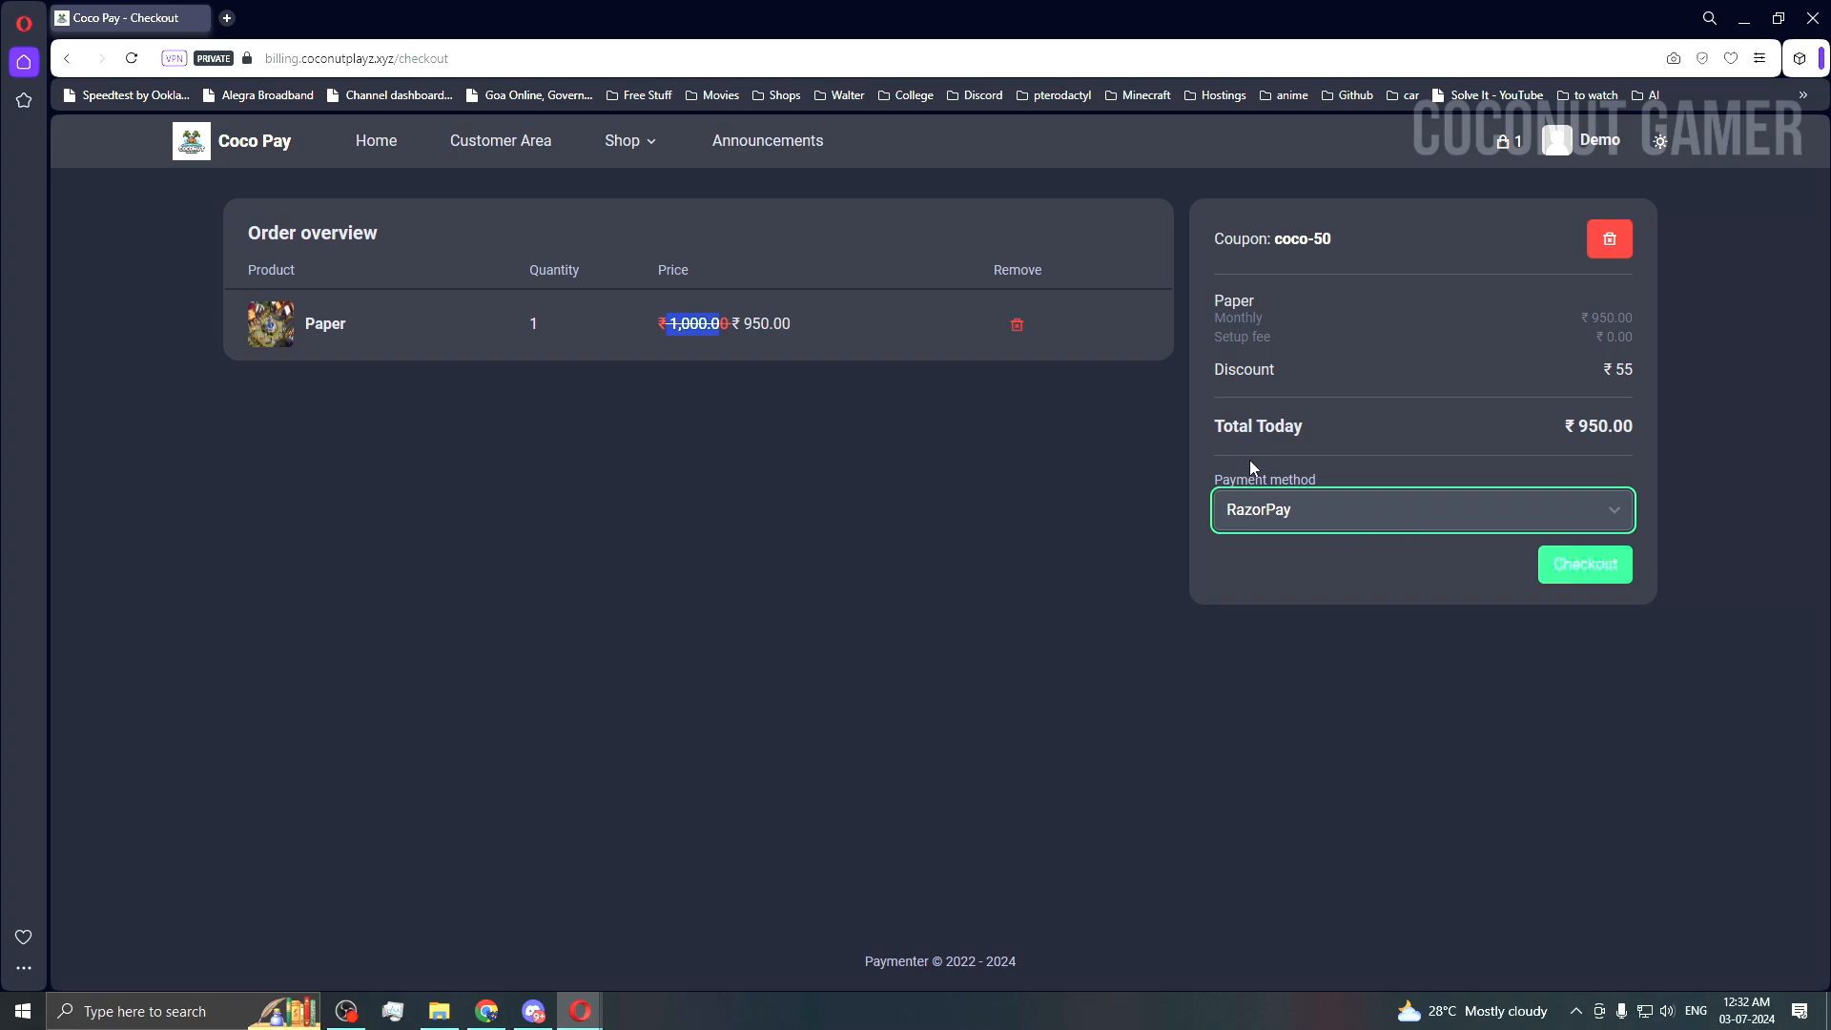
left_click(1248, 510)
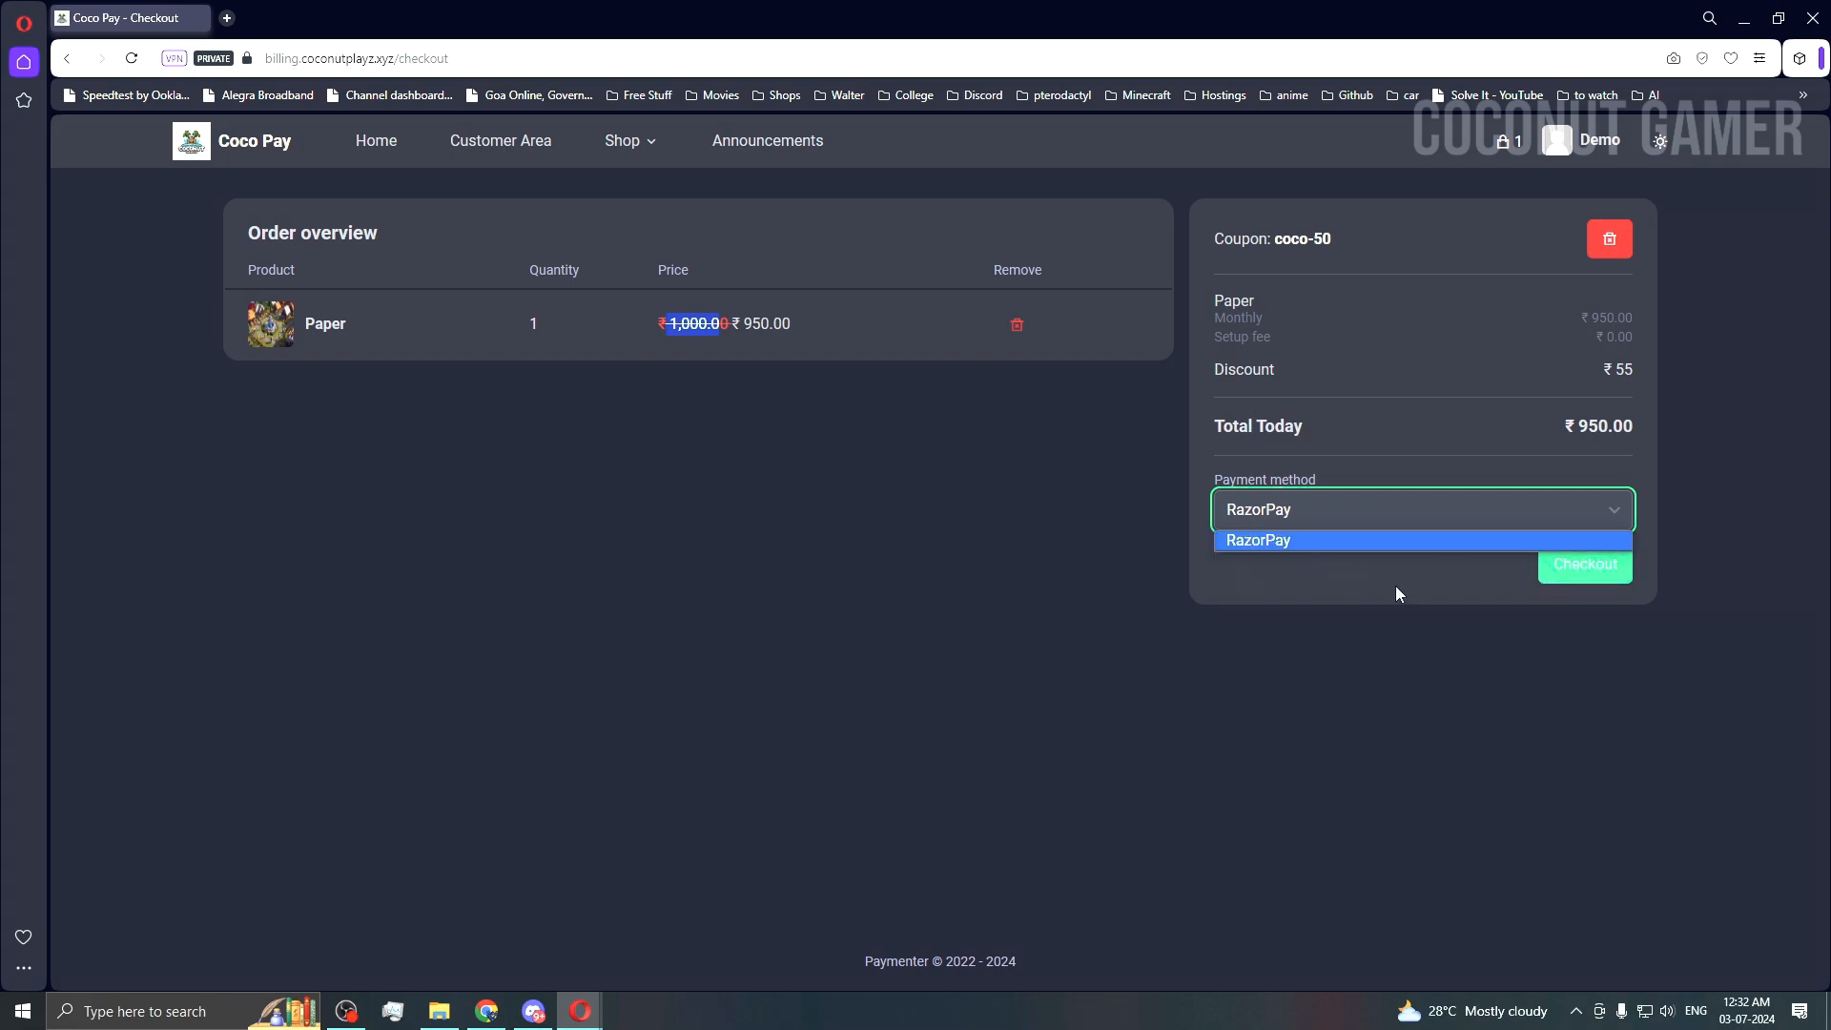
left_click(1557, 577)
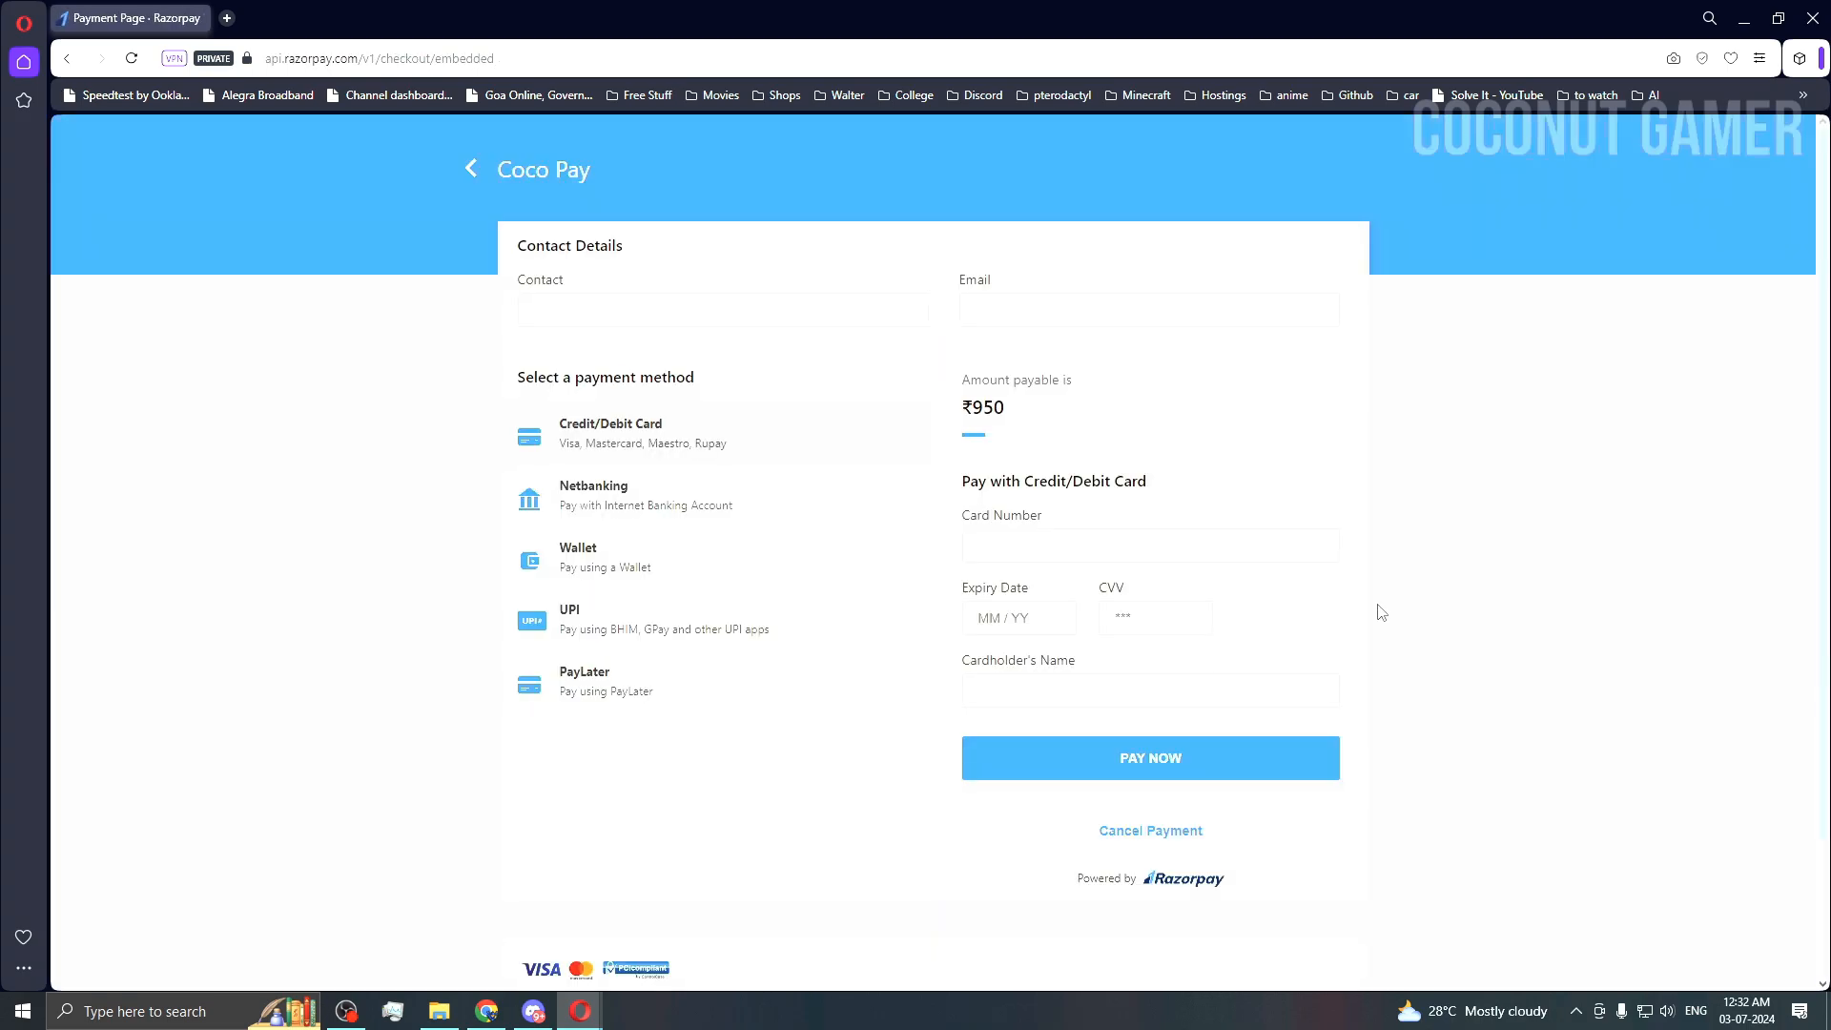
Step: Enter the customer's contact number and paste their e-mail address into the Razorpay form
left_click(599, 308)
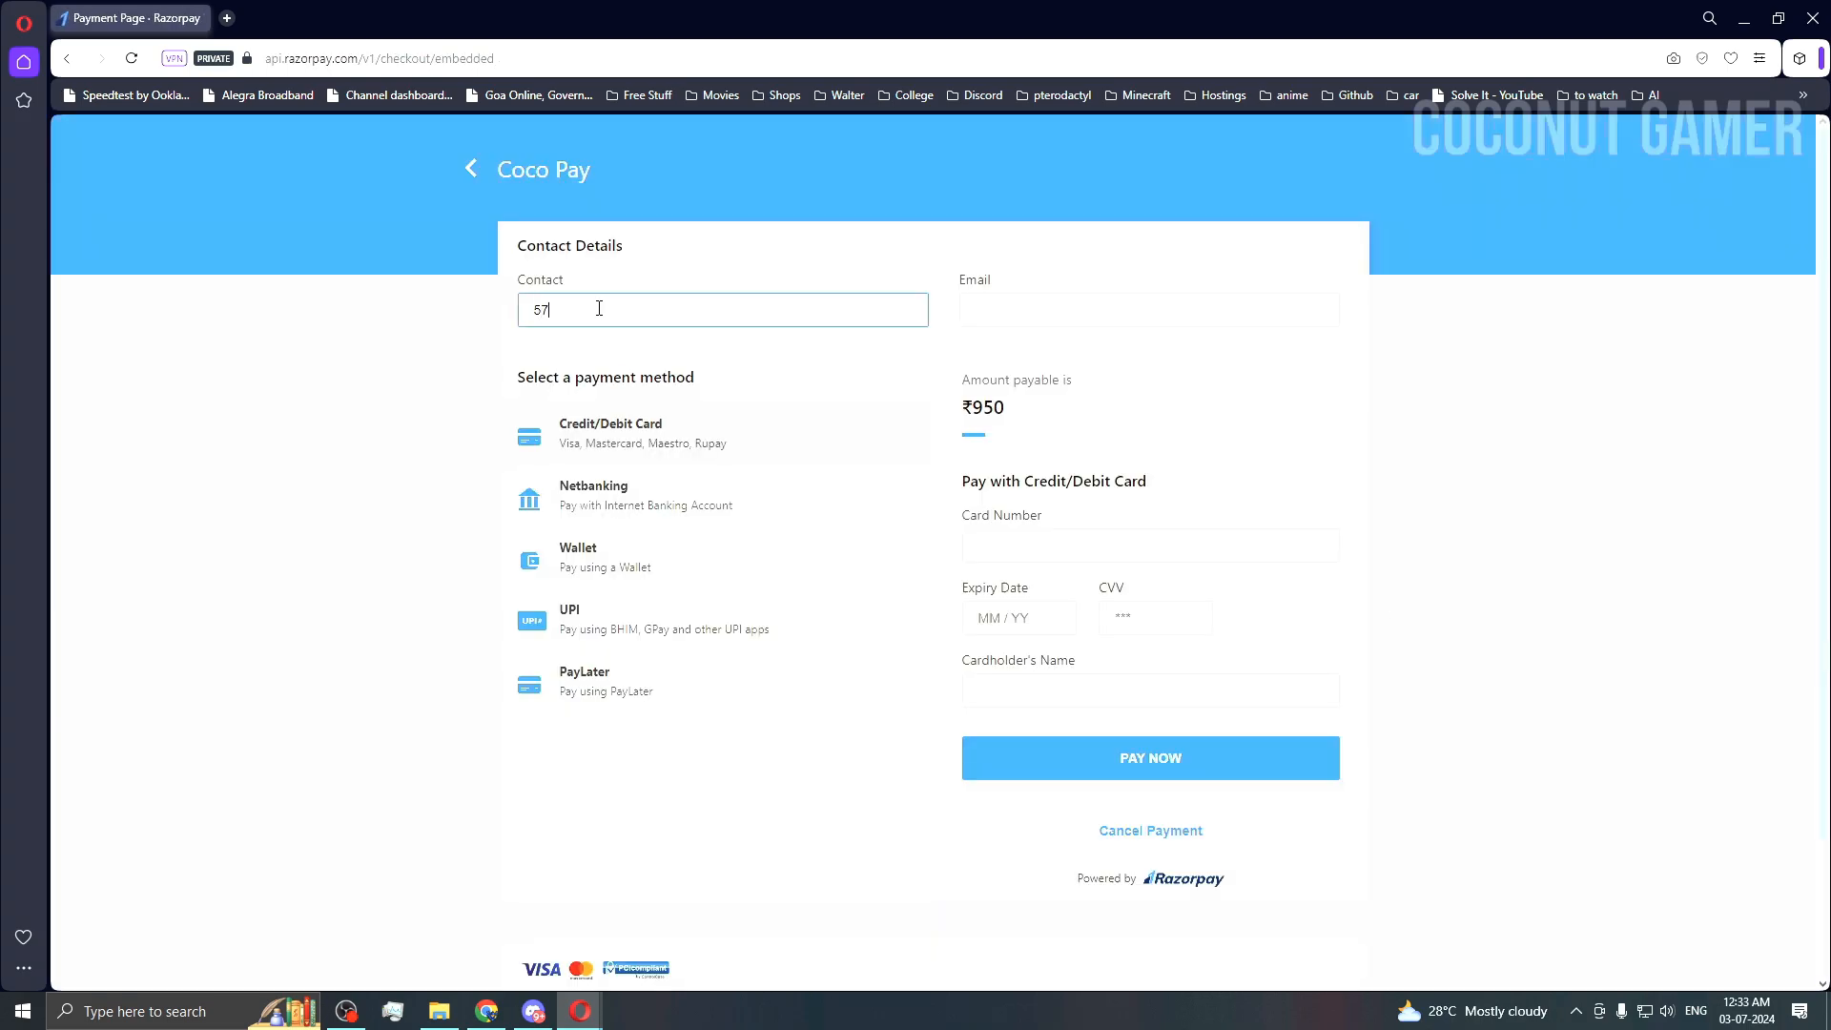
left_click(975, 302)
key("super+v")
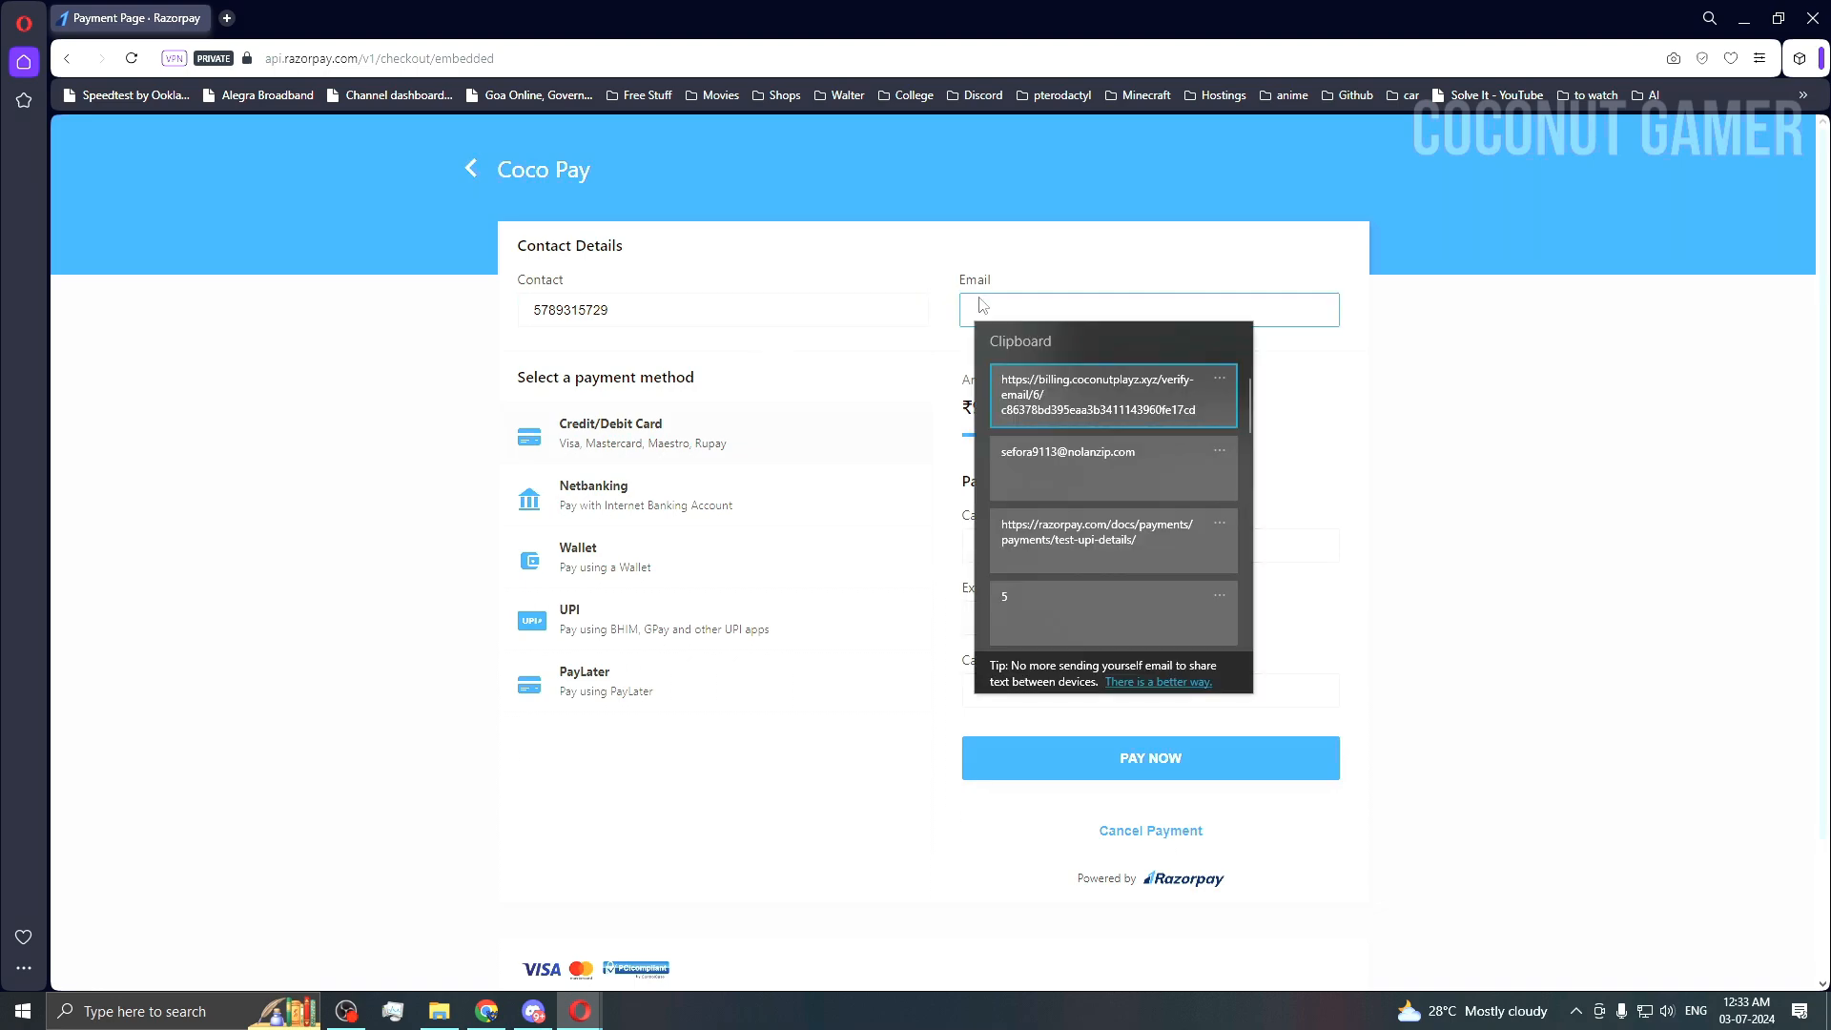
left_click(1114, 460)
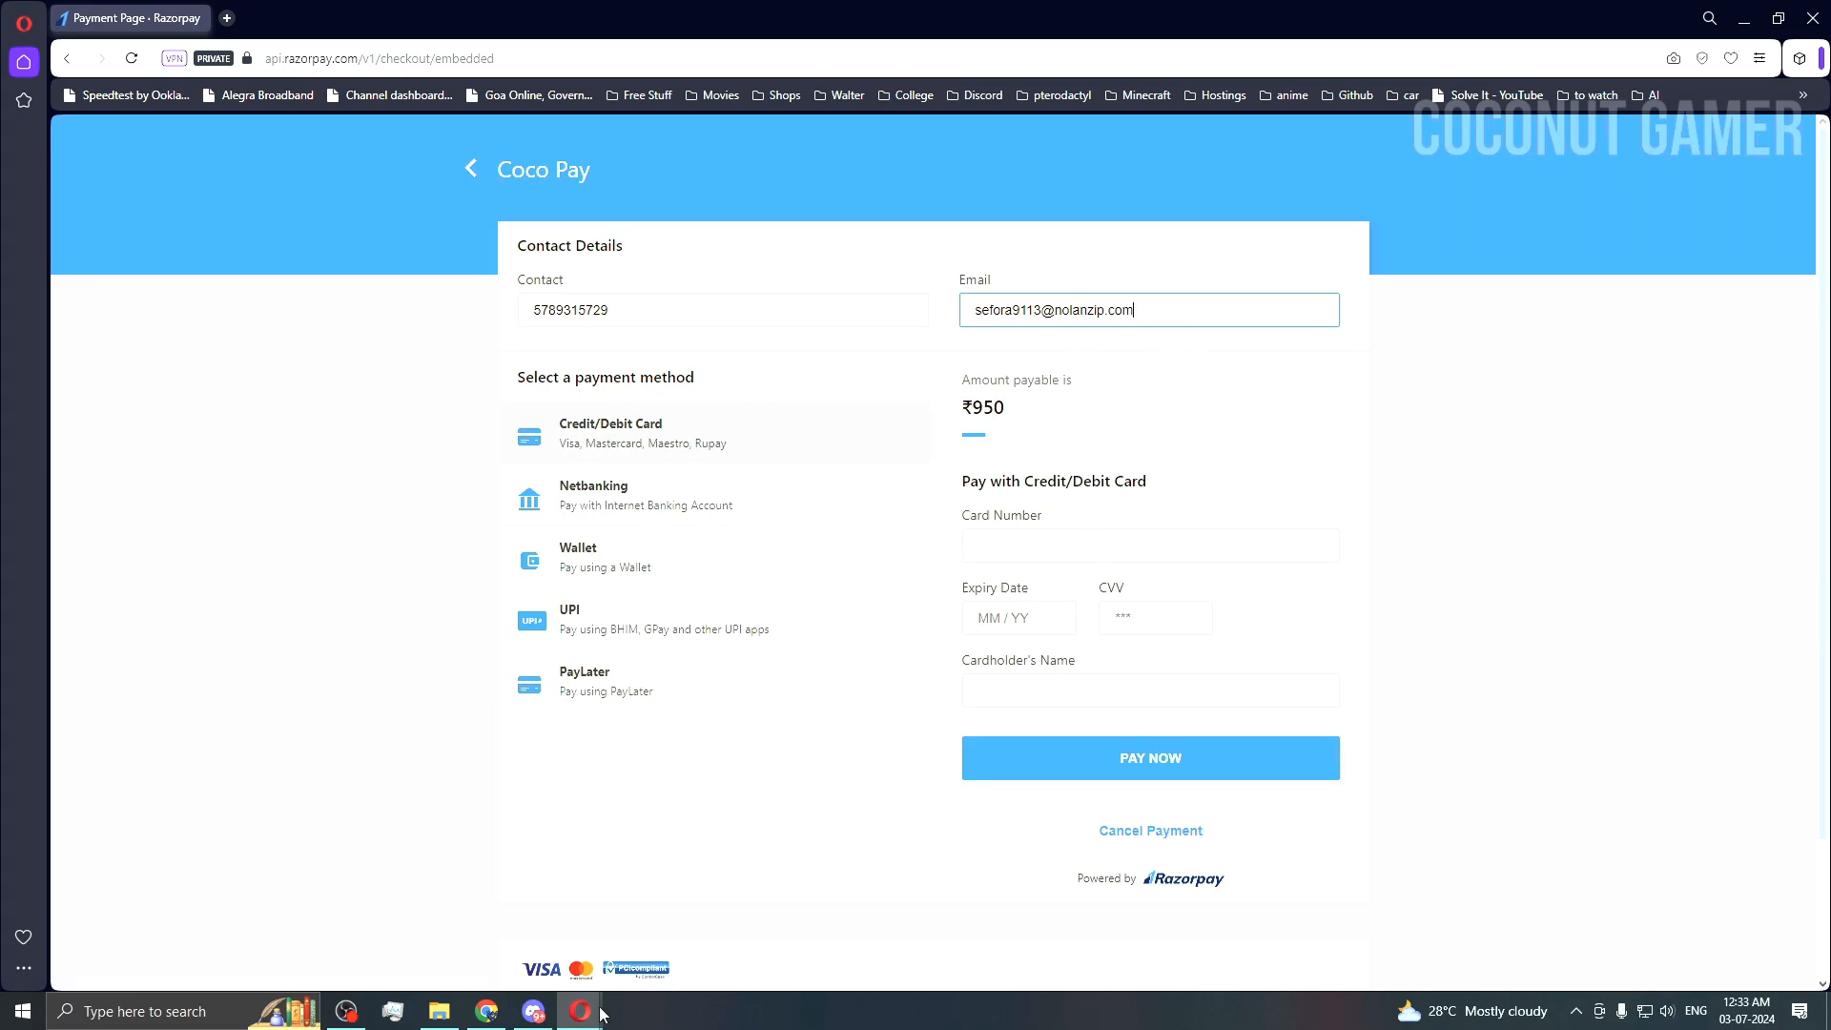
mouse_move(603, 1013)
left_click(613, 907)
scroll(886, 439, "up", 8)
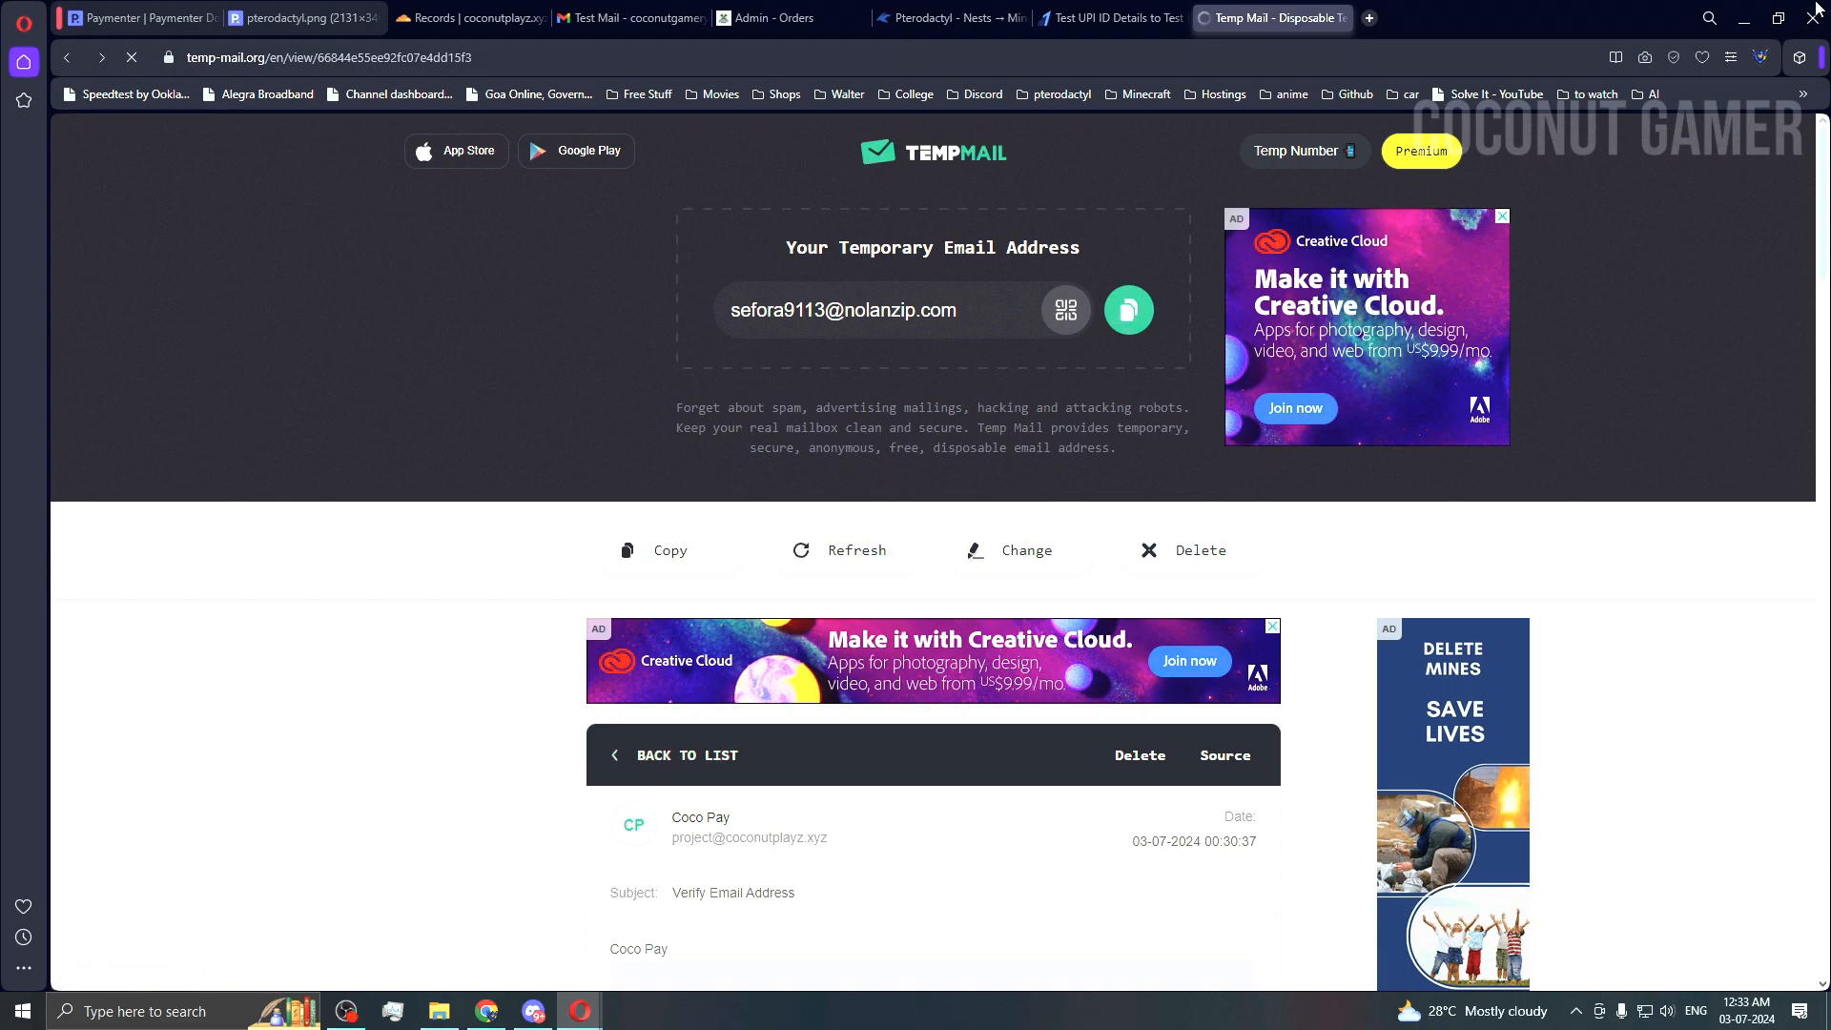
left_click(1744, 19)
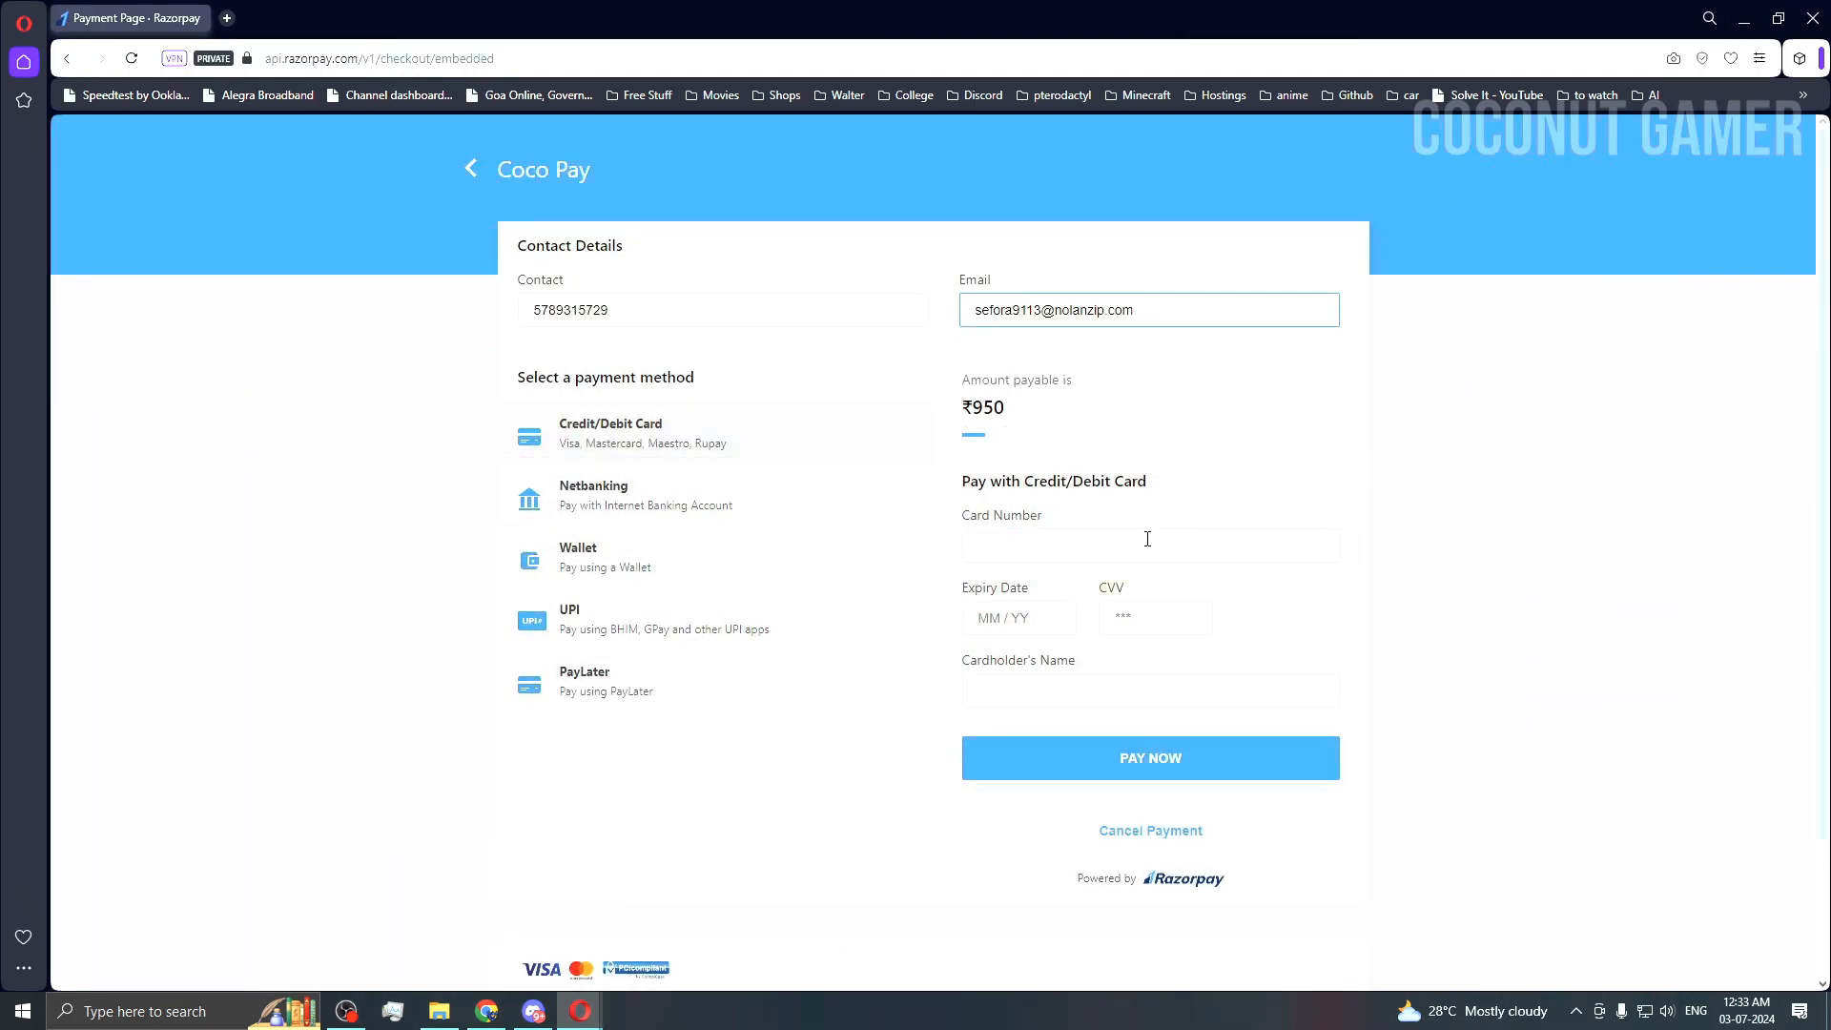
Step: Choose UPI as the payment method and bring up the Test UPI ID Details docs
left_click(603, 620)
left_click(1071, 551)
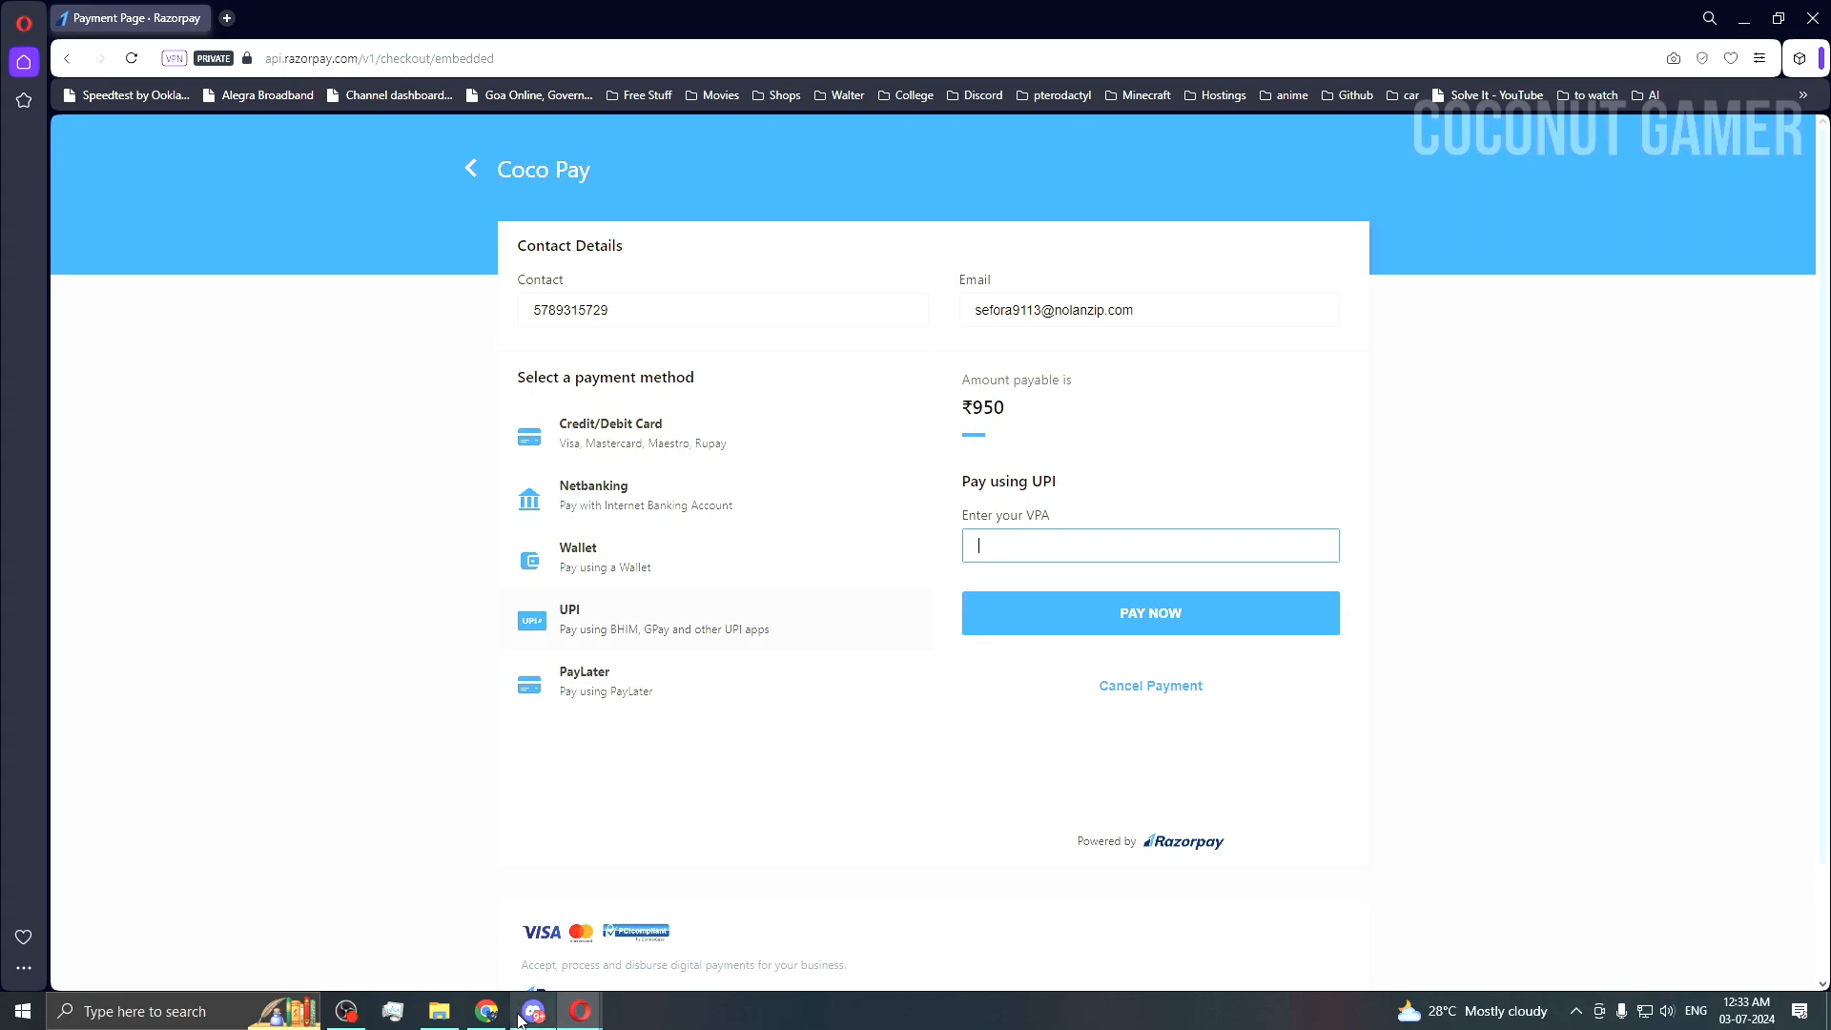
left_click(486, 1014)
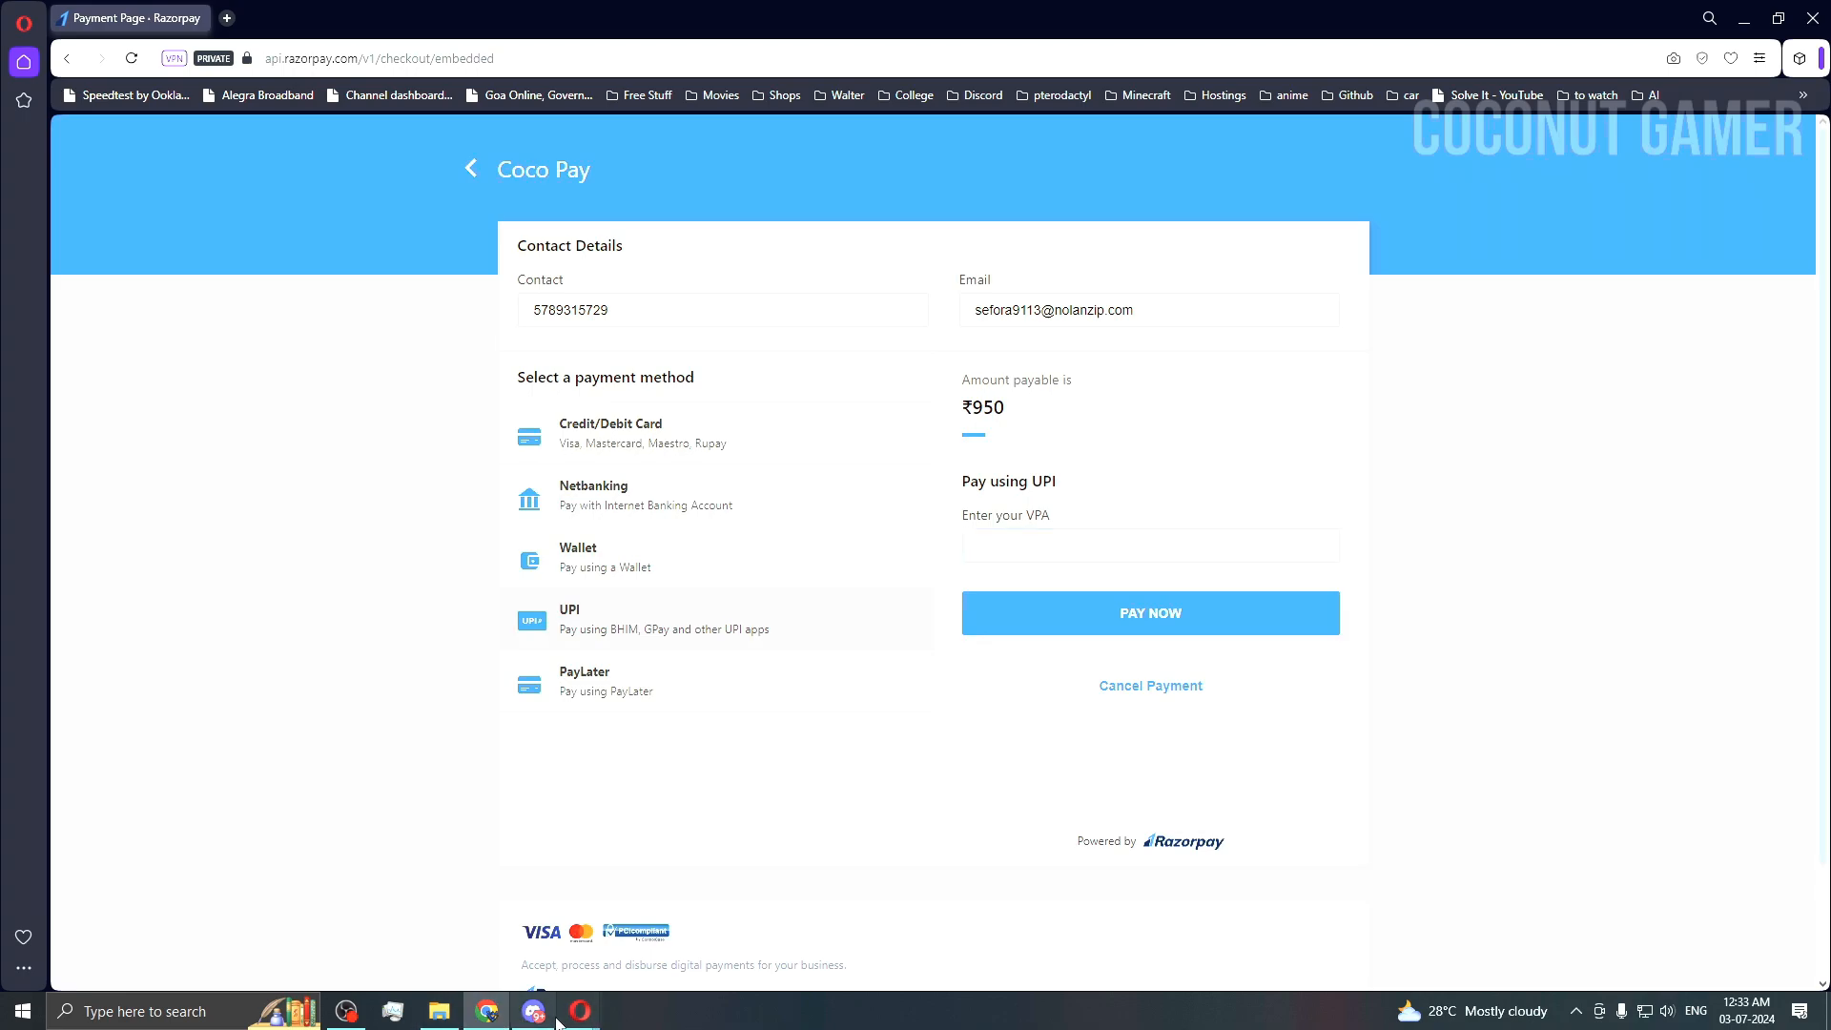
left_click(482, 987)
Step: Copy test UPI ID success@razorpay from the docs into the VPA field and pay ₹950
left_click(1091, 11)
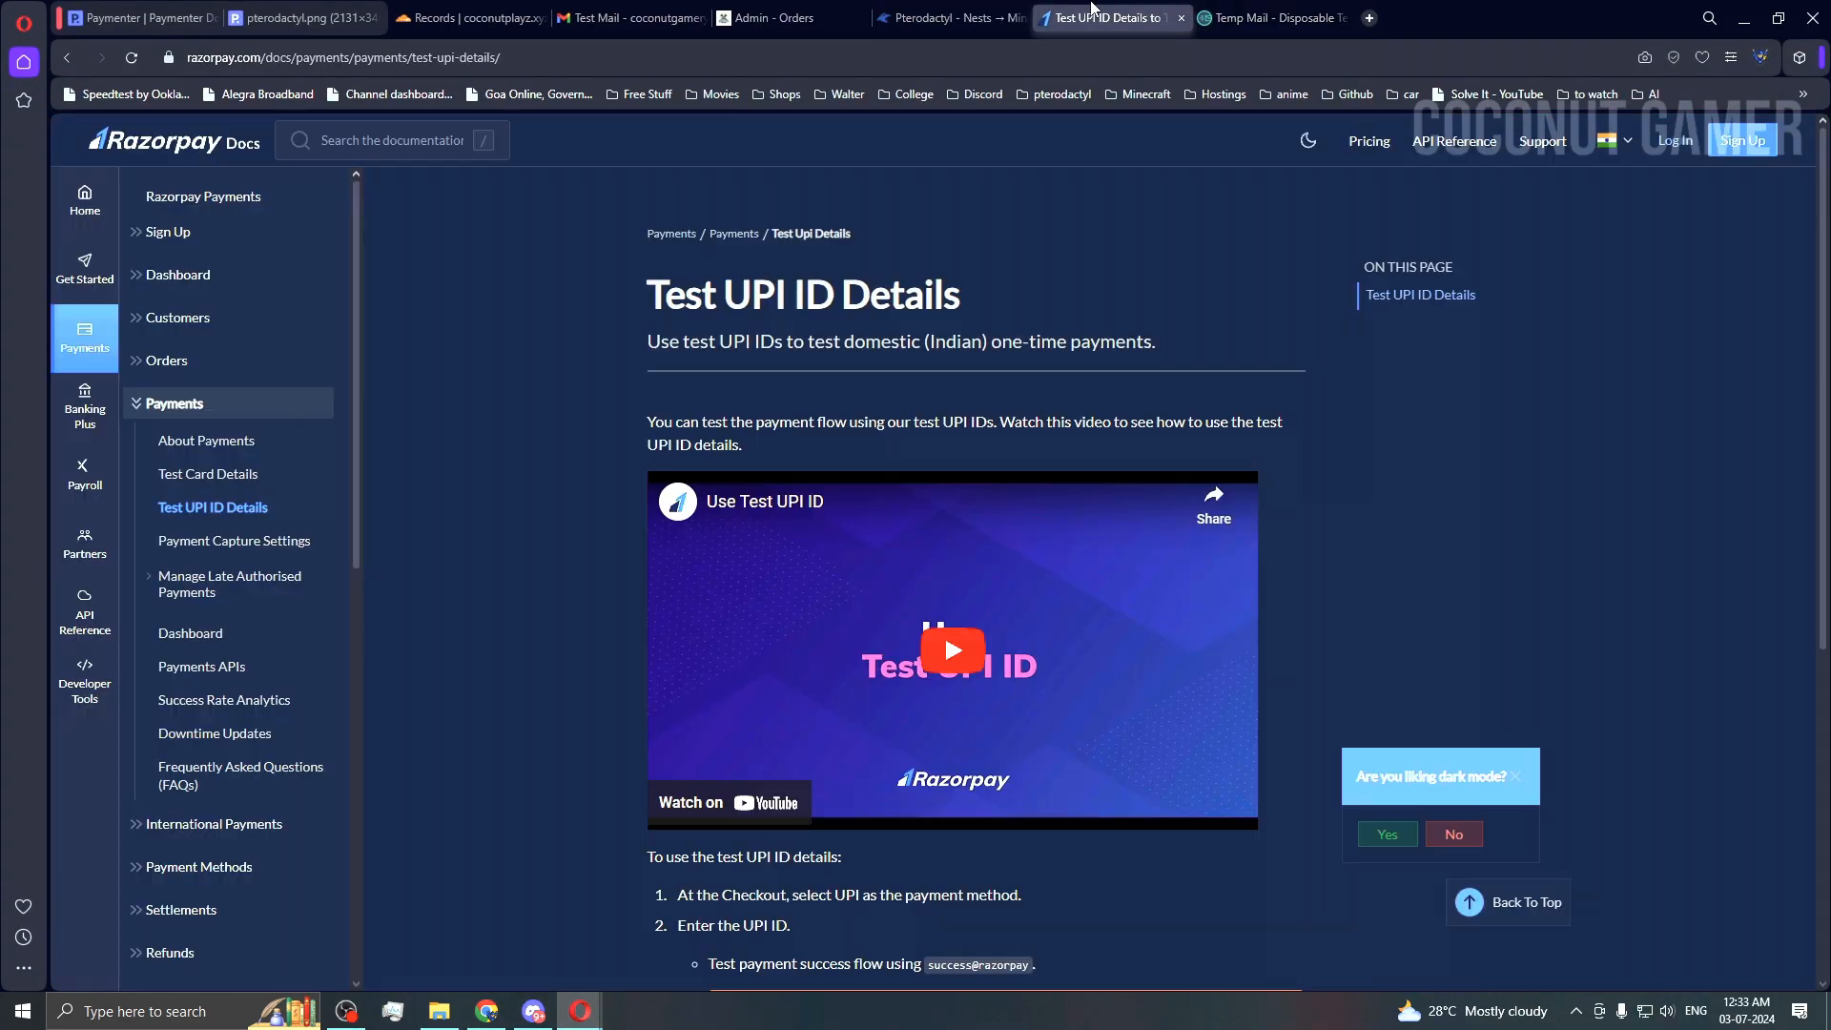
scroll(385, 509, "down", 6)
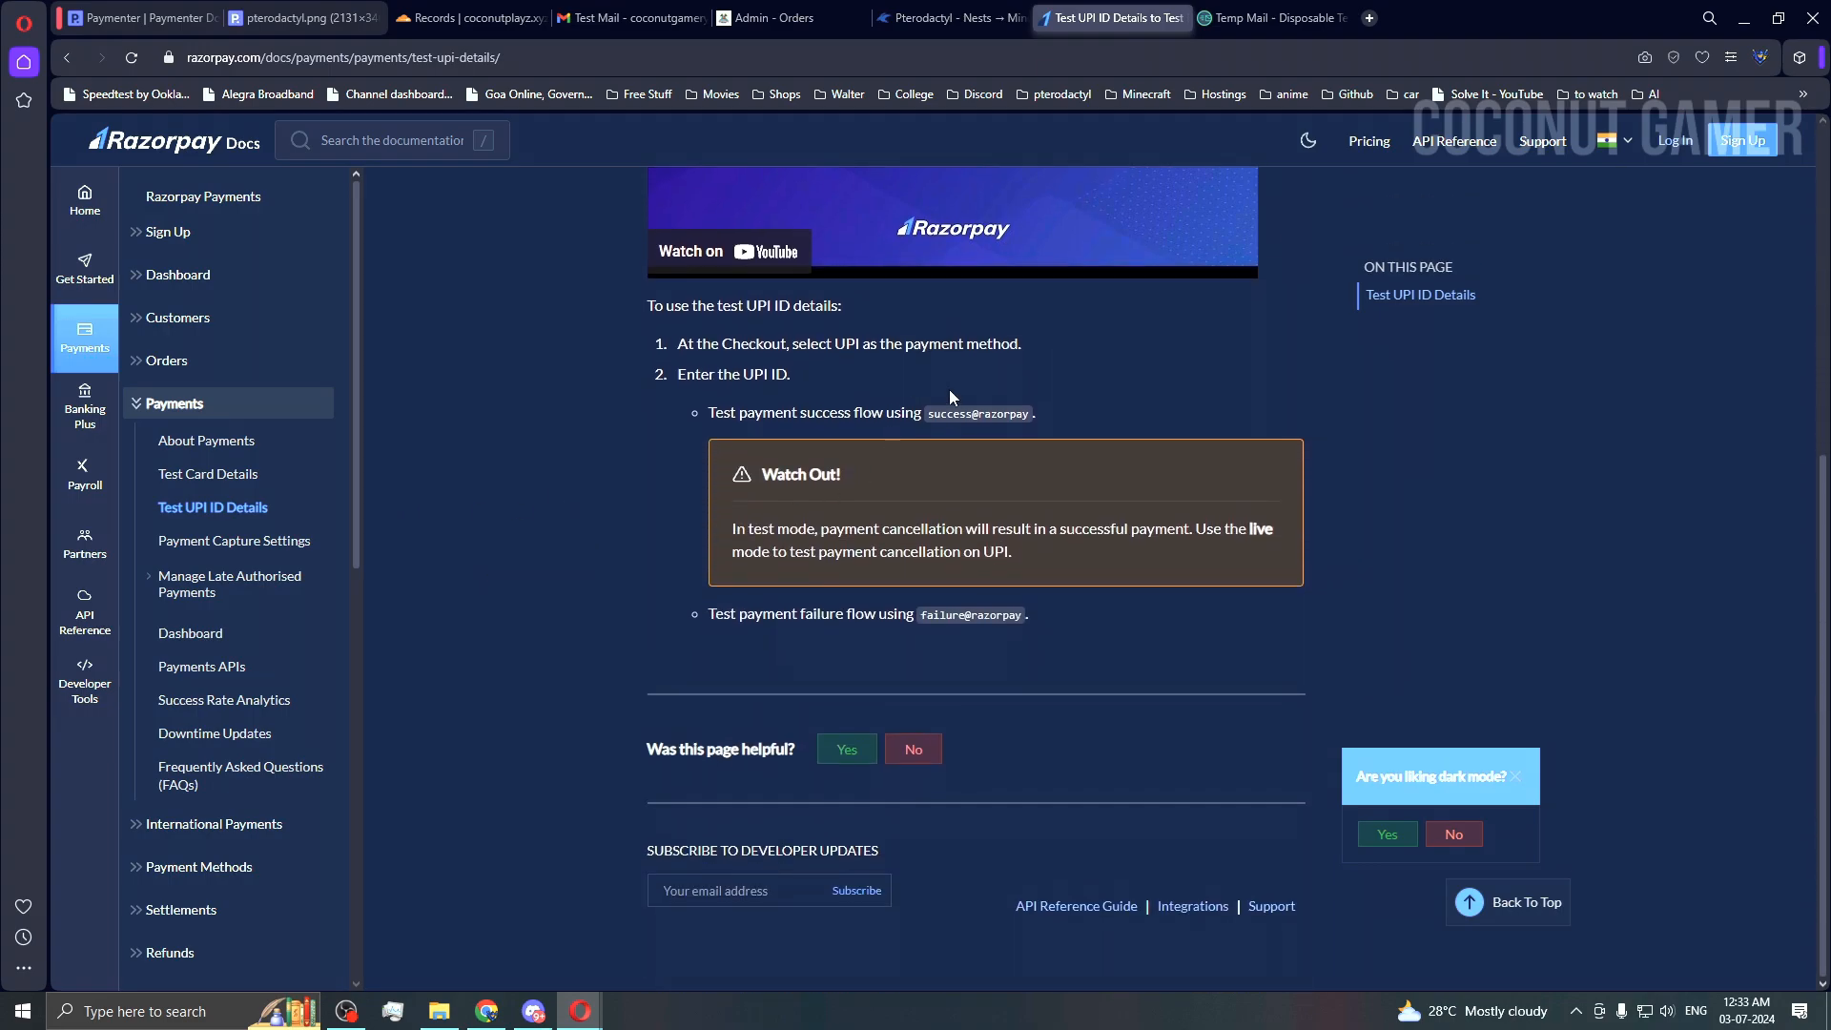
left_click_drag(927, 415, 1021, 413)
key("ctrl+c")
left_click(534, 1011)
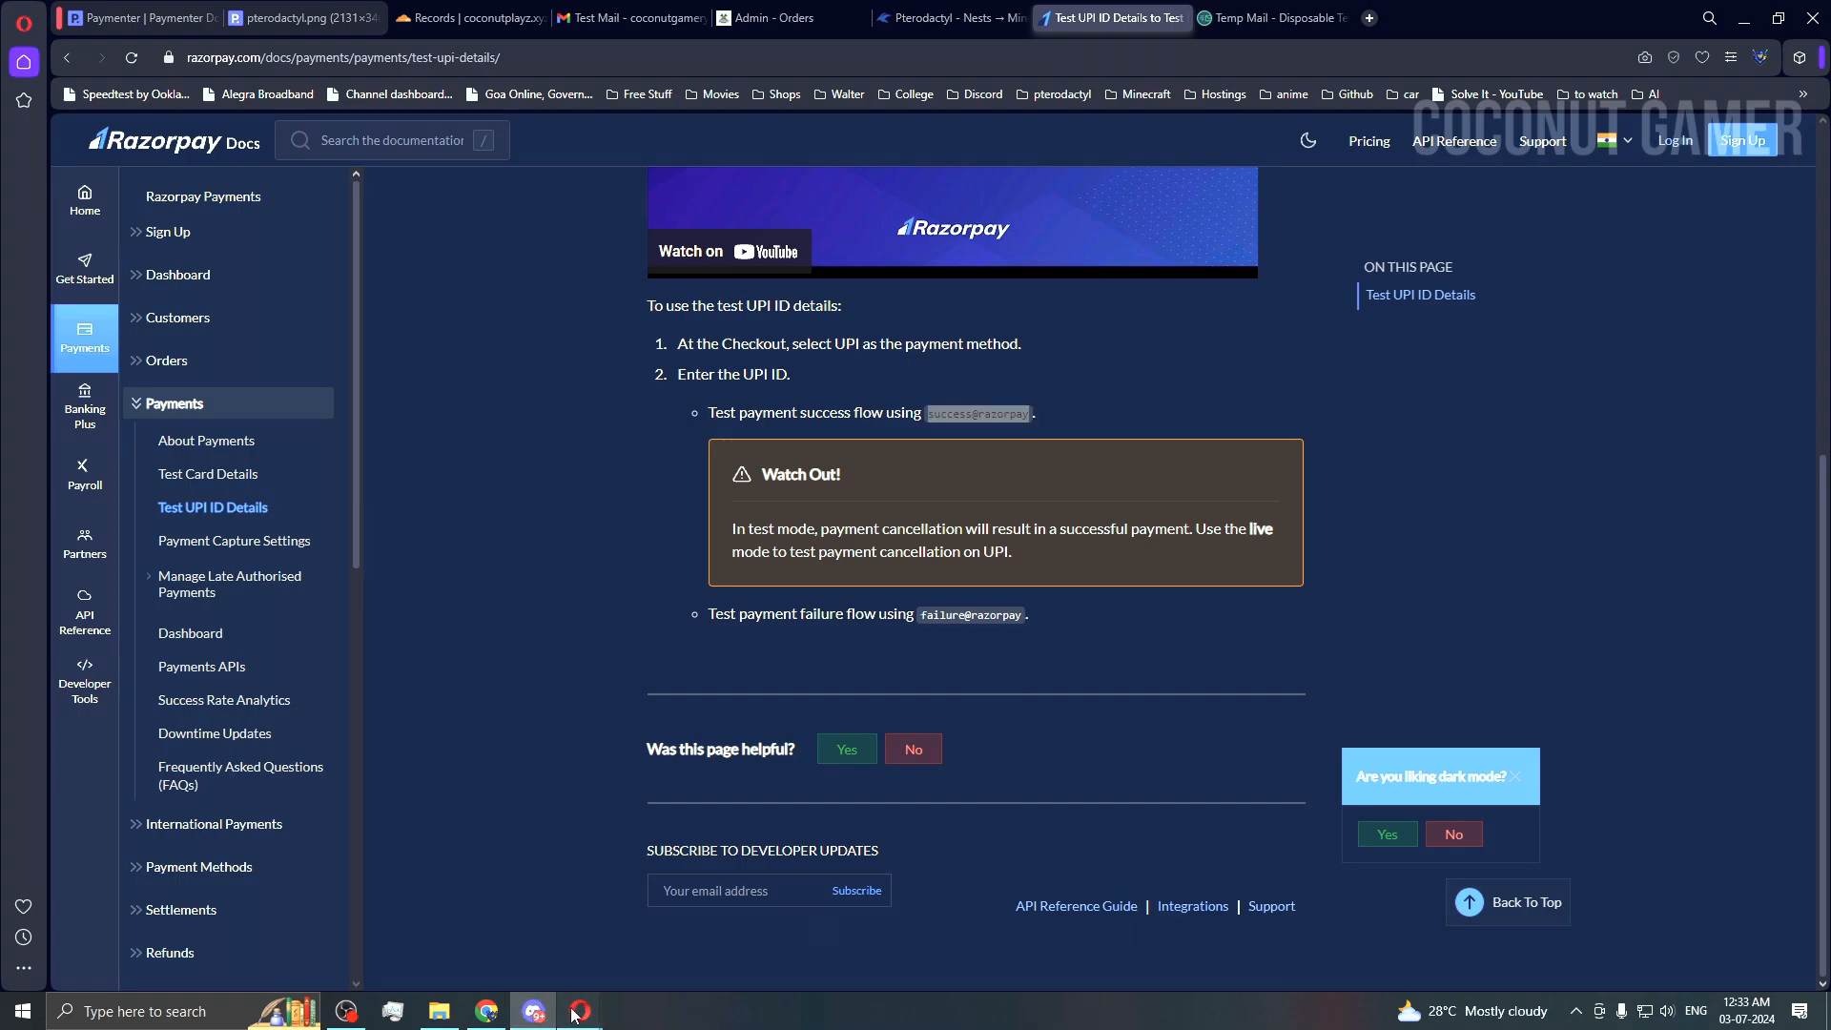
left_click(580, 1010)
left_click(645, 979)
key("ctrl+v")
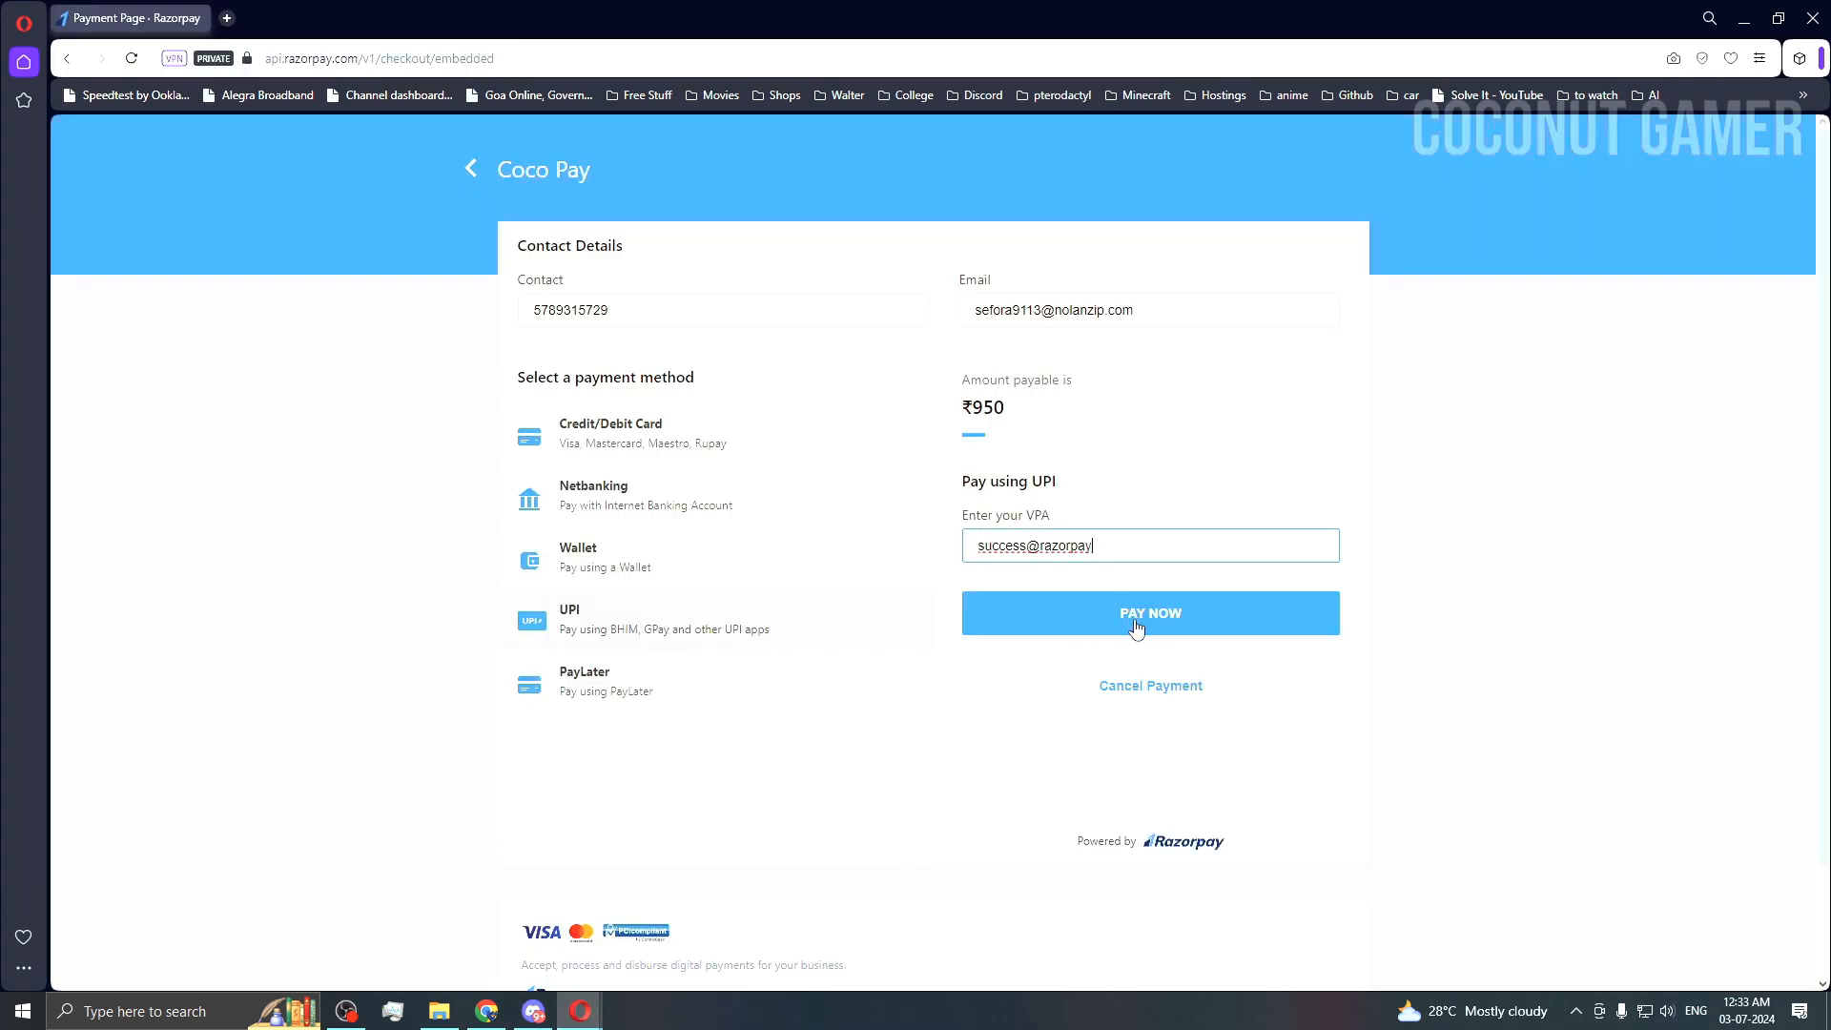
left_click(1138, 621)
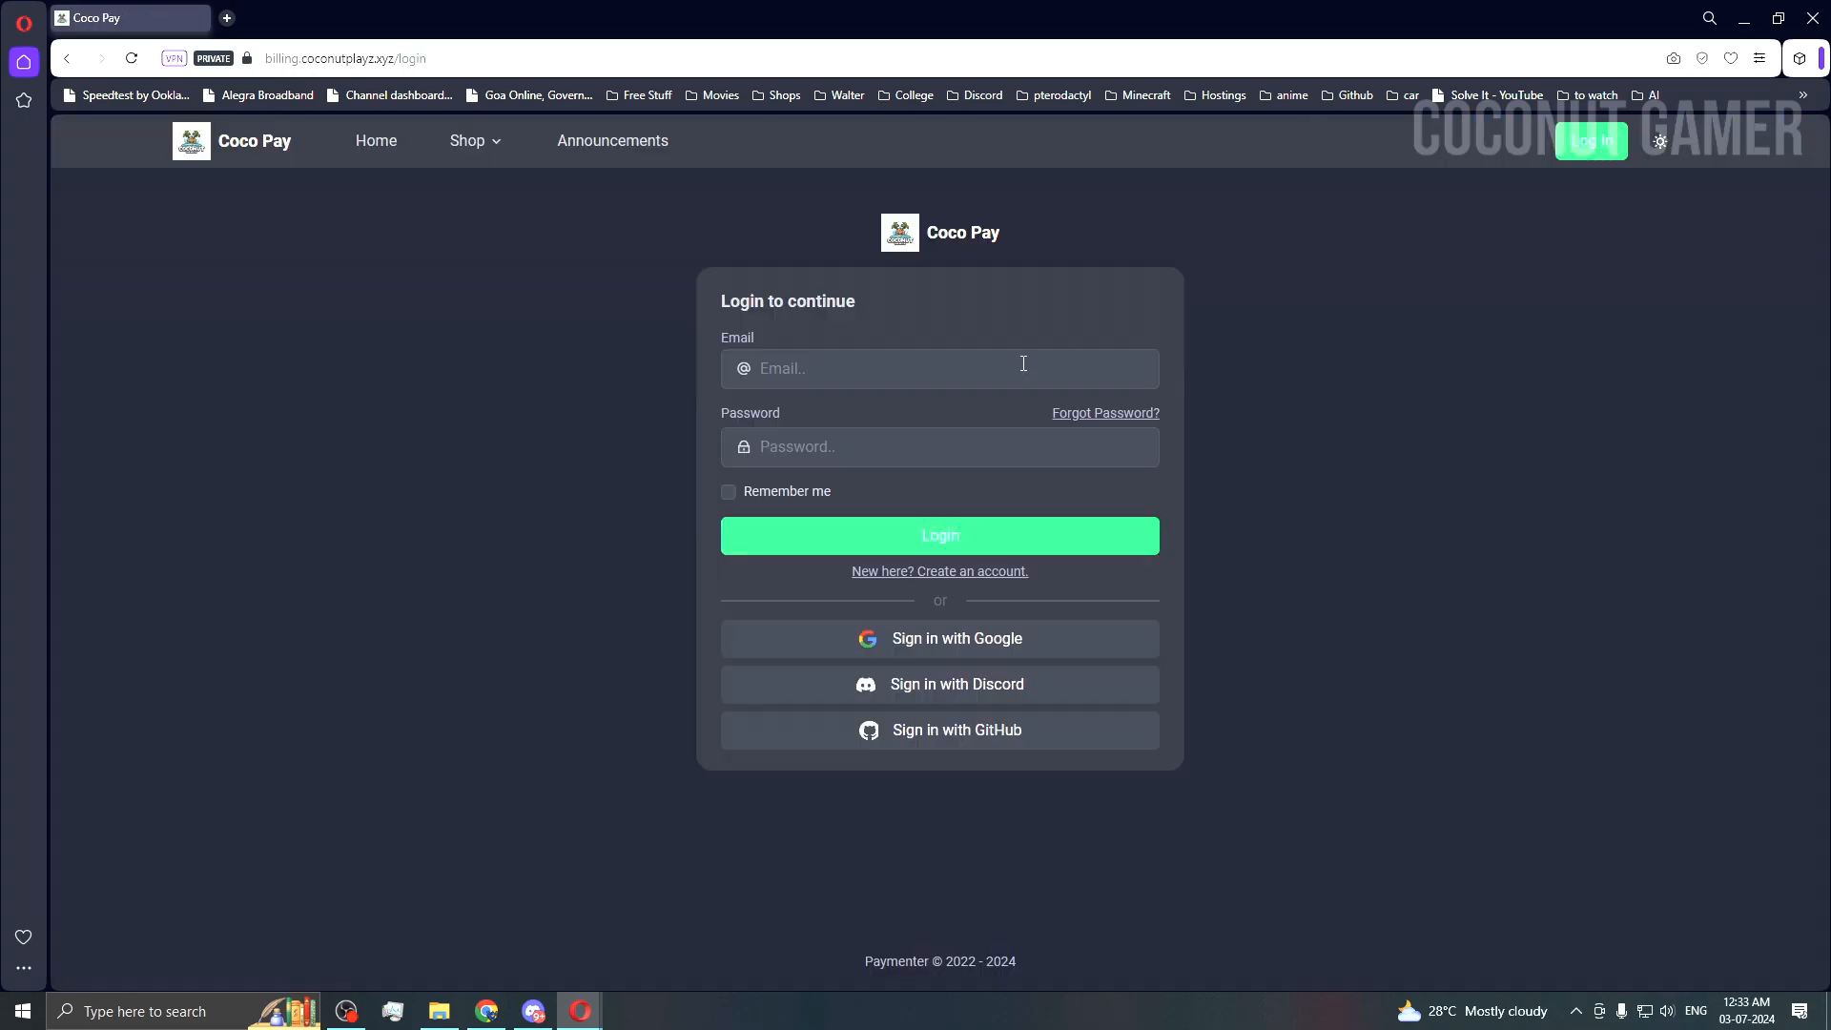
Step: Log in to Paymenter with the customer's pasted e-mail address and saved password
left_click(808, 378)
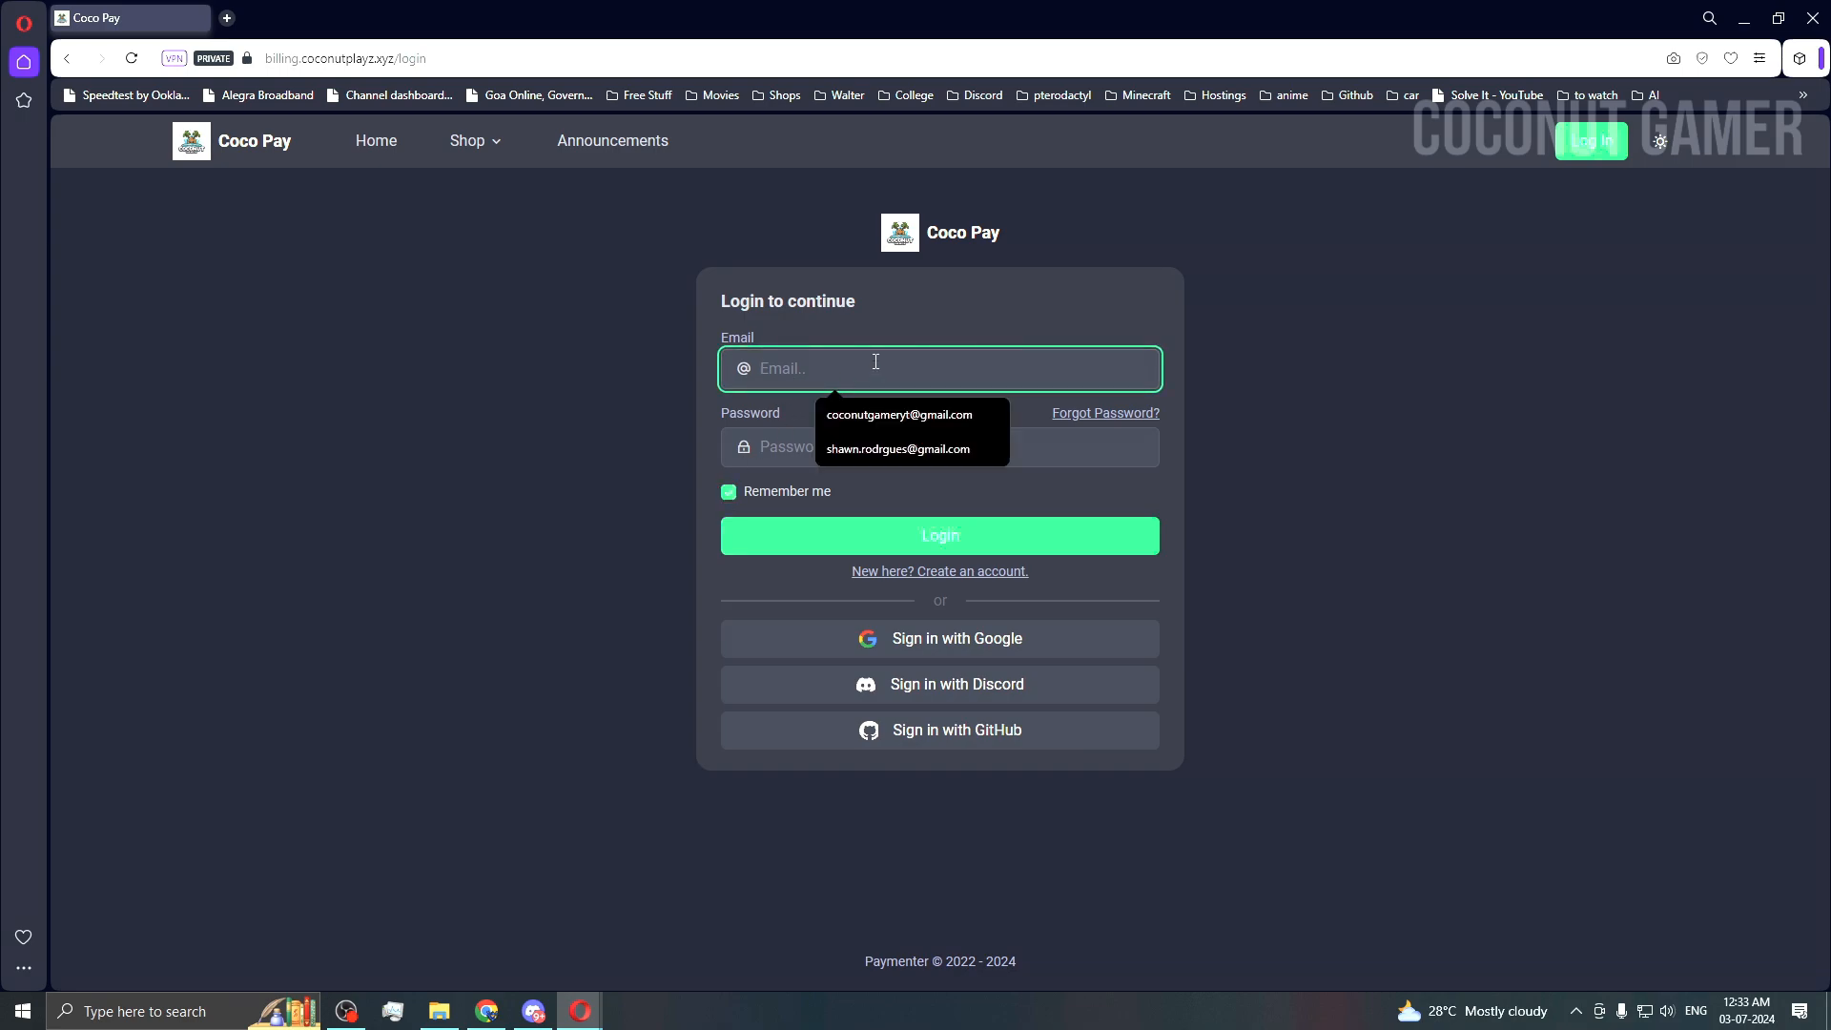
key("super+v")
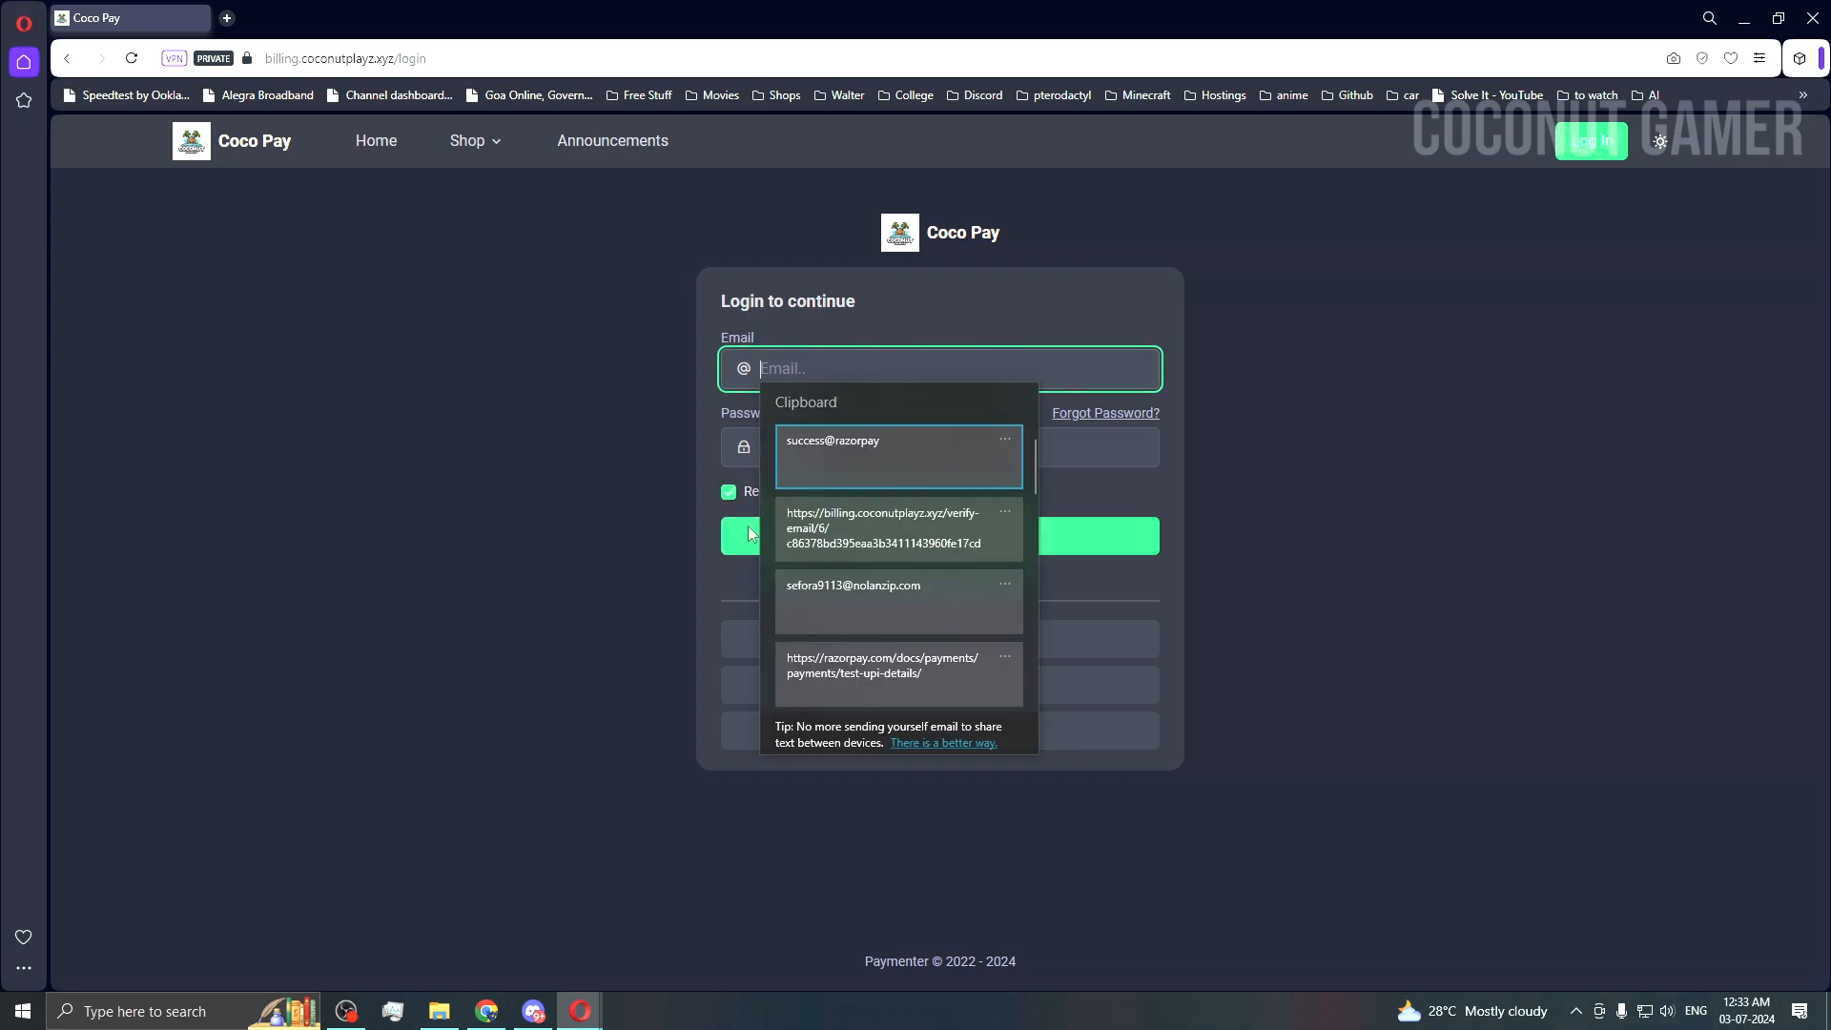
left_click(941, 574)
left_click(915, 448)
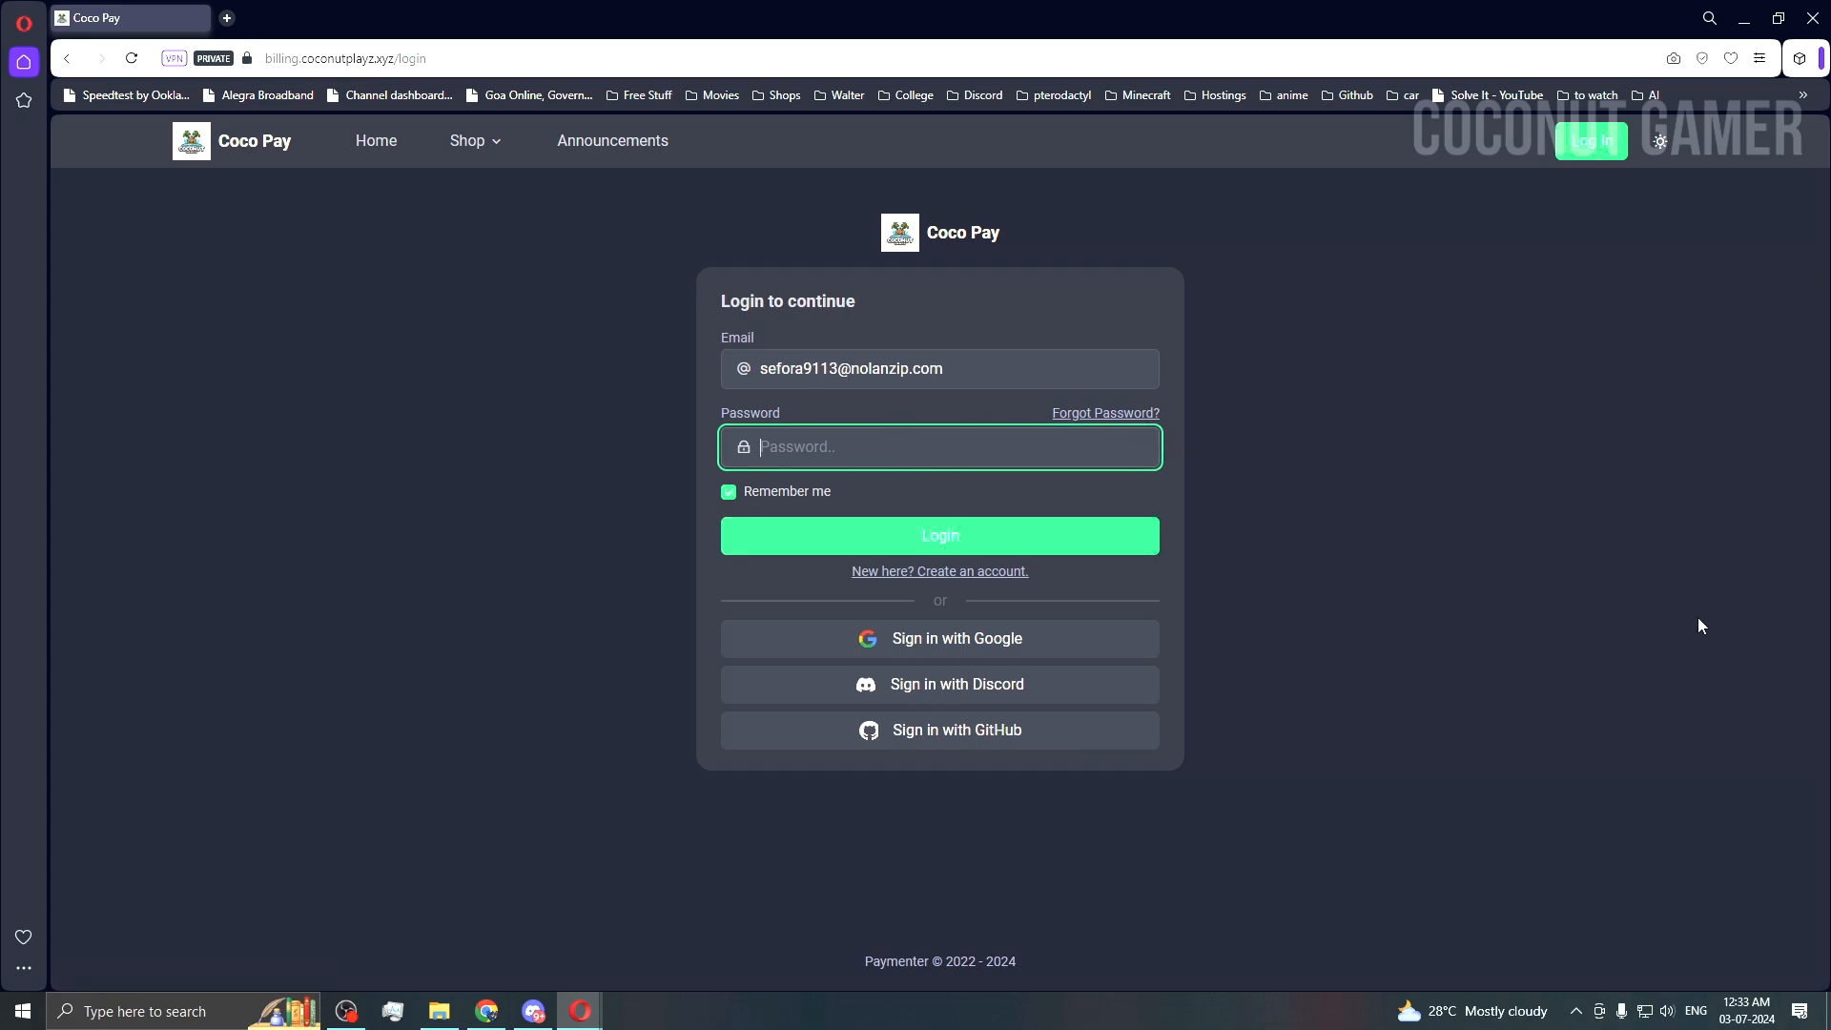
left_click(895, 454)
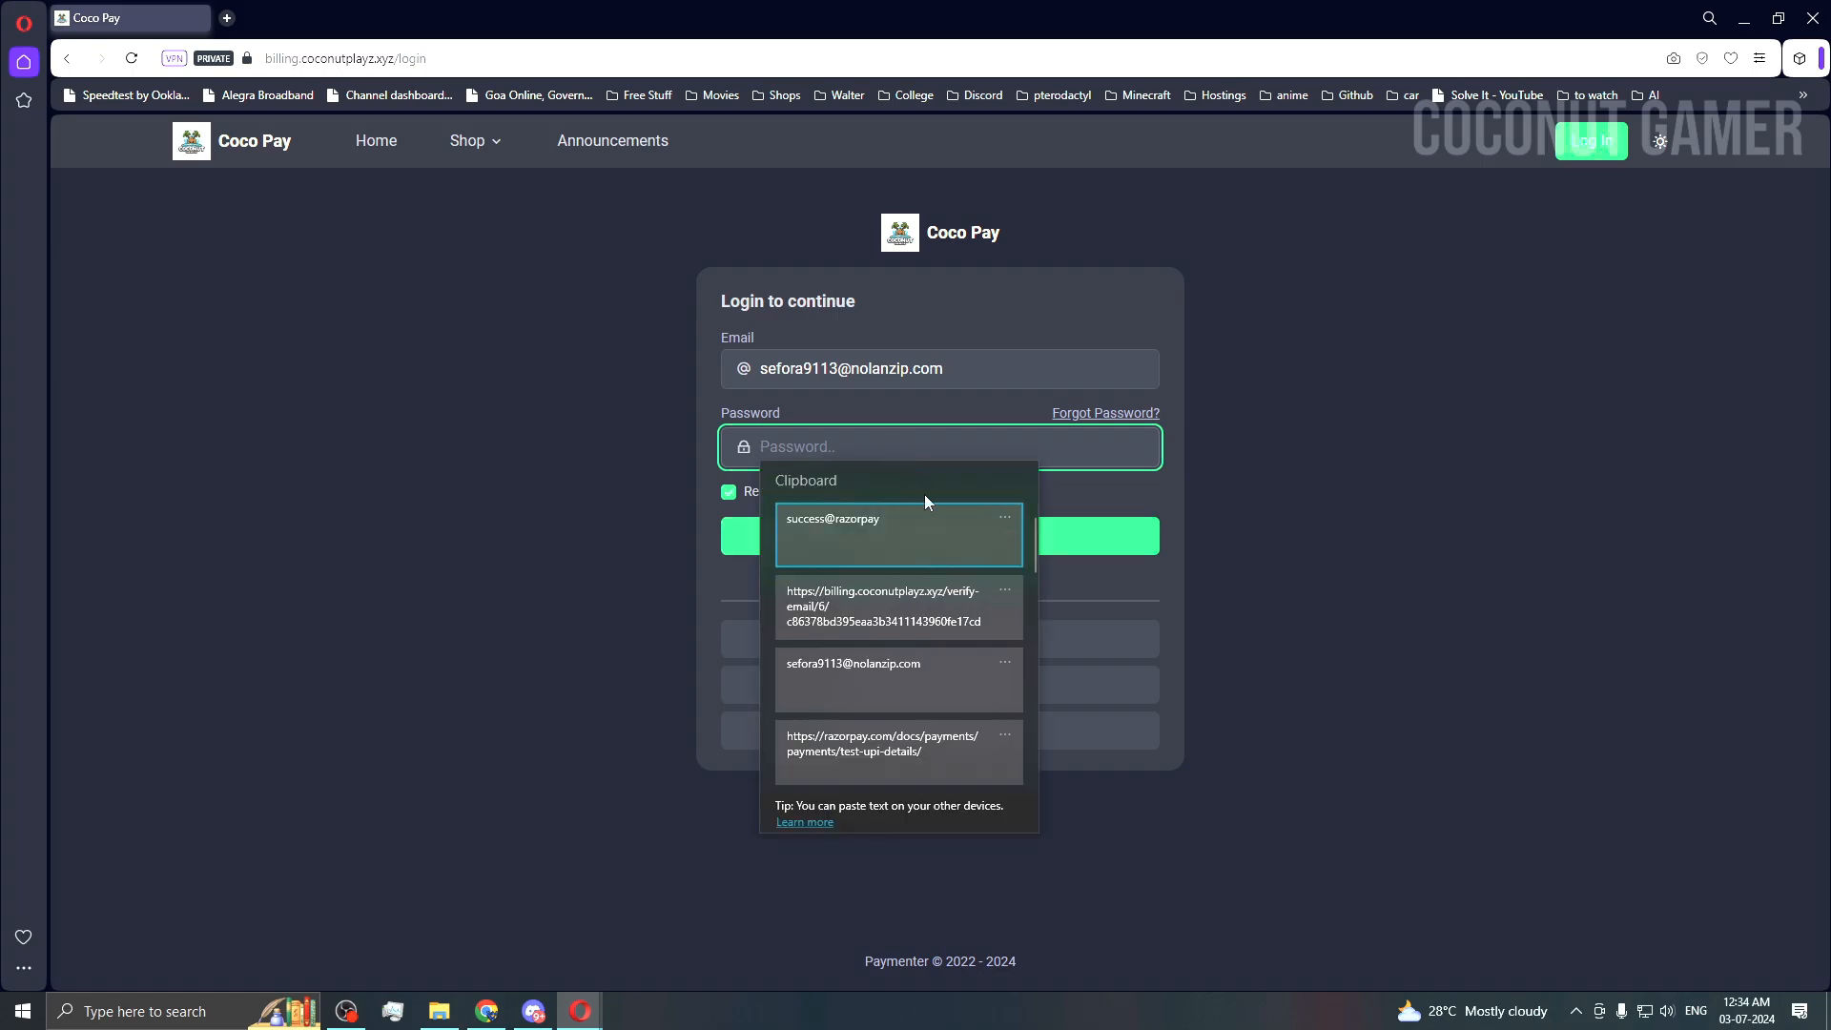
left_click(879, 703)
left_click(884, 551)
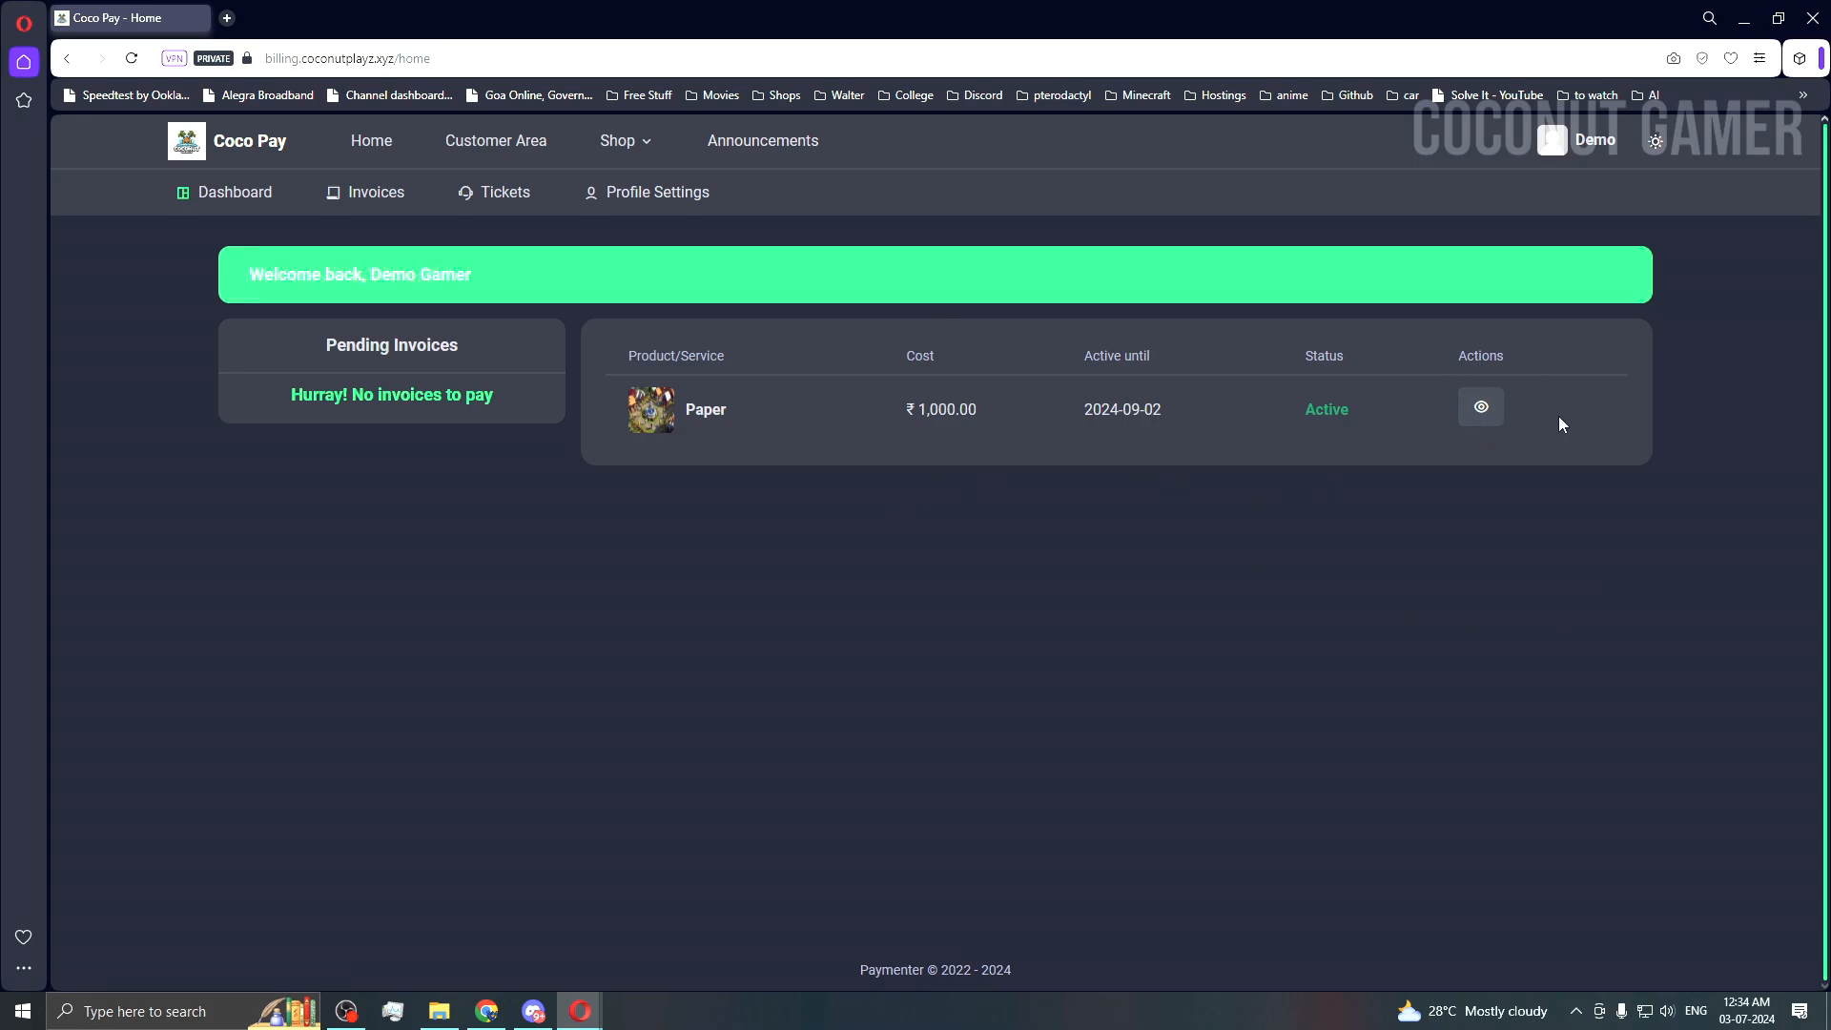
left_click(1481, 410)
left_click_drag(415, 435, 365, 436)
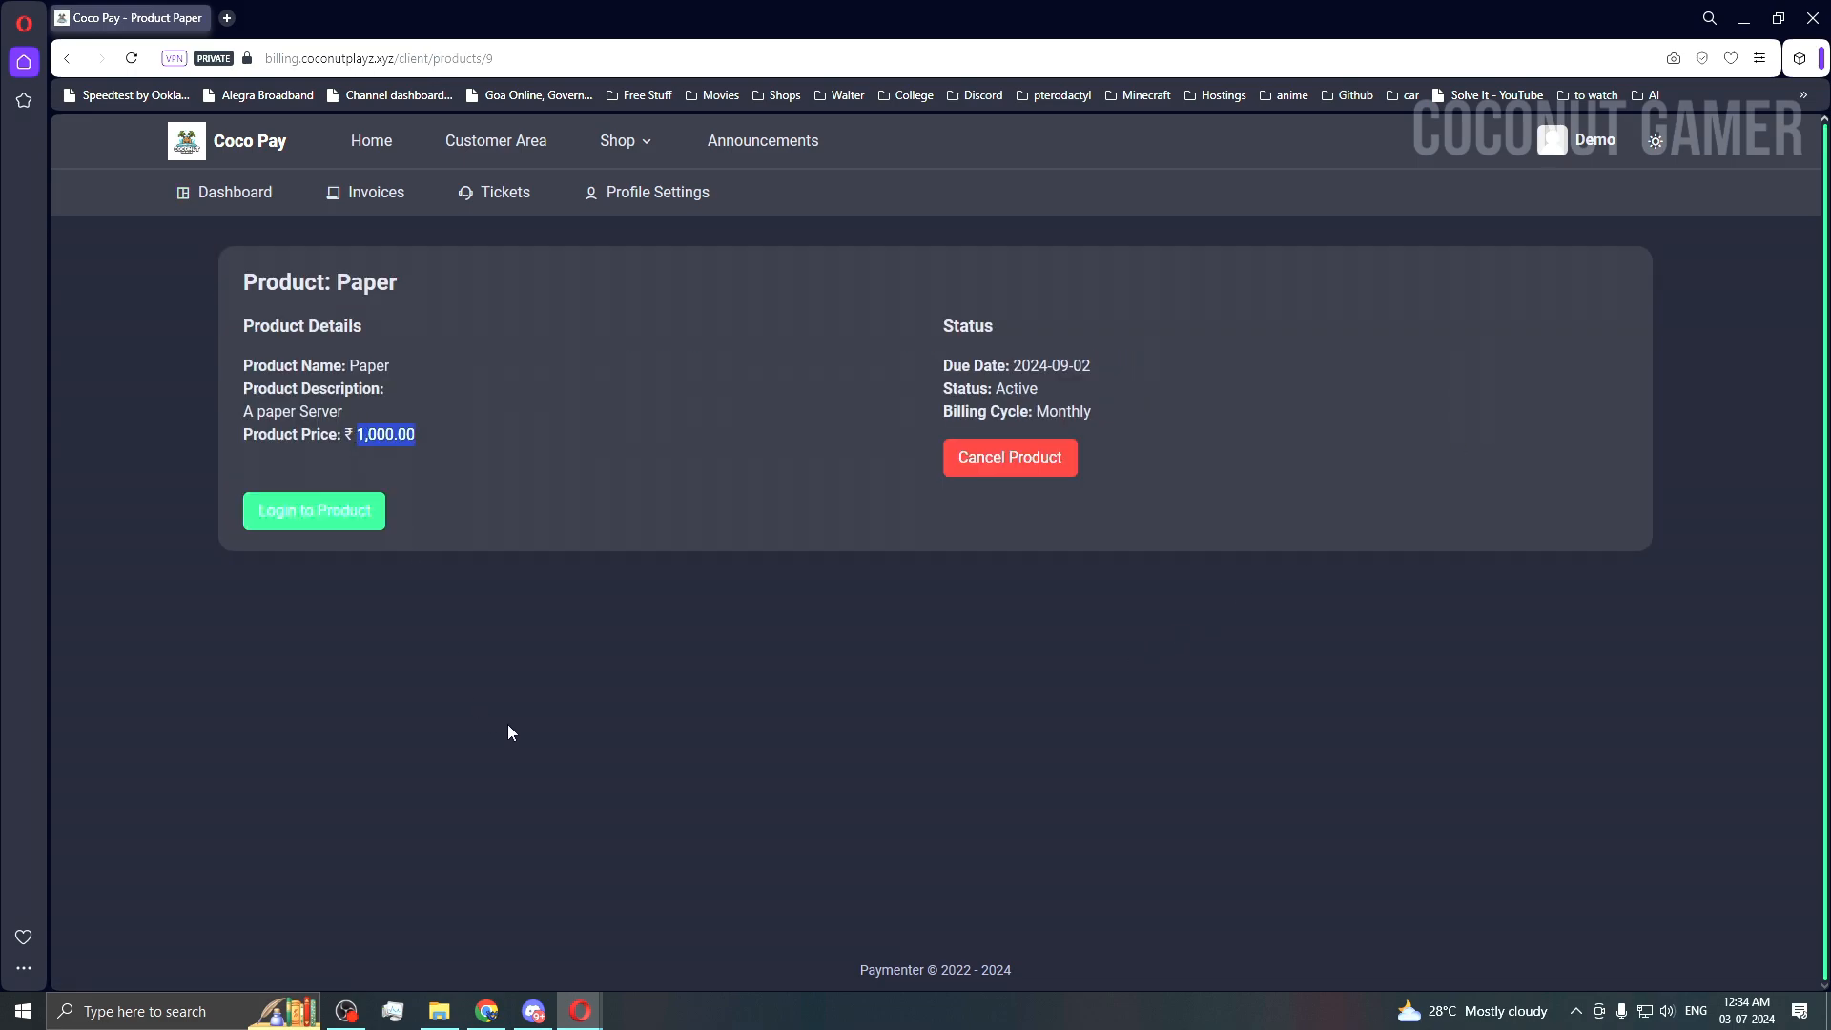
left_click(368, 191)
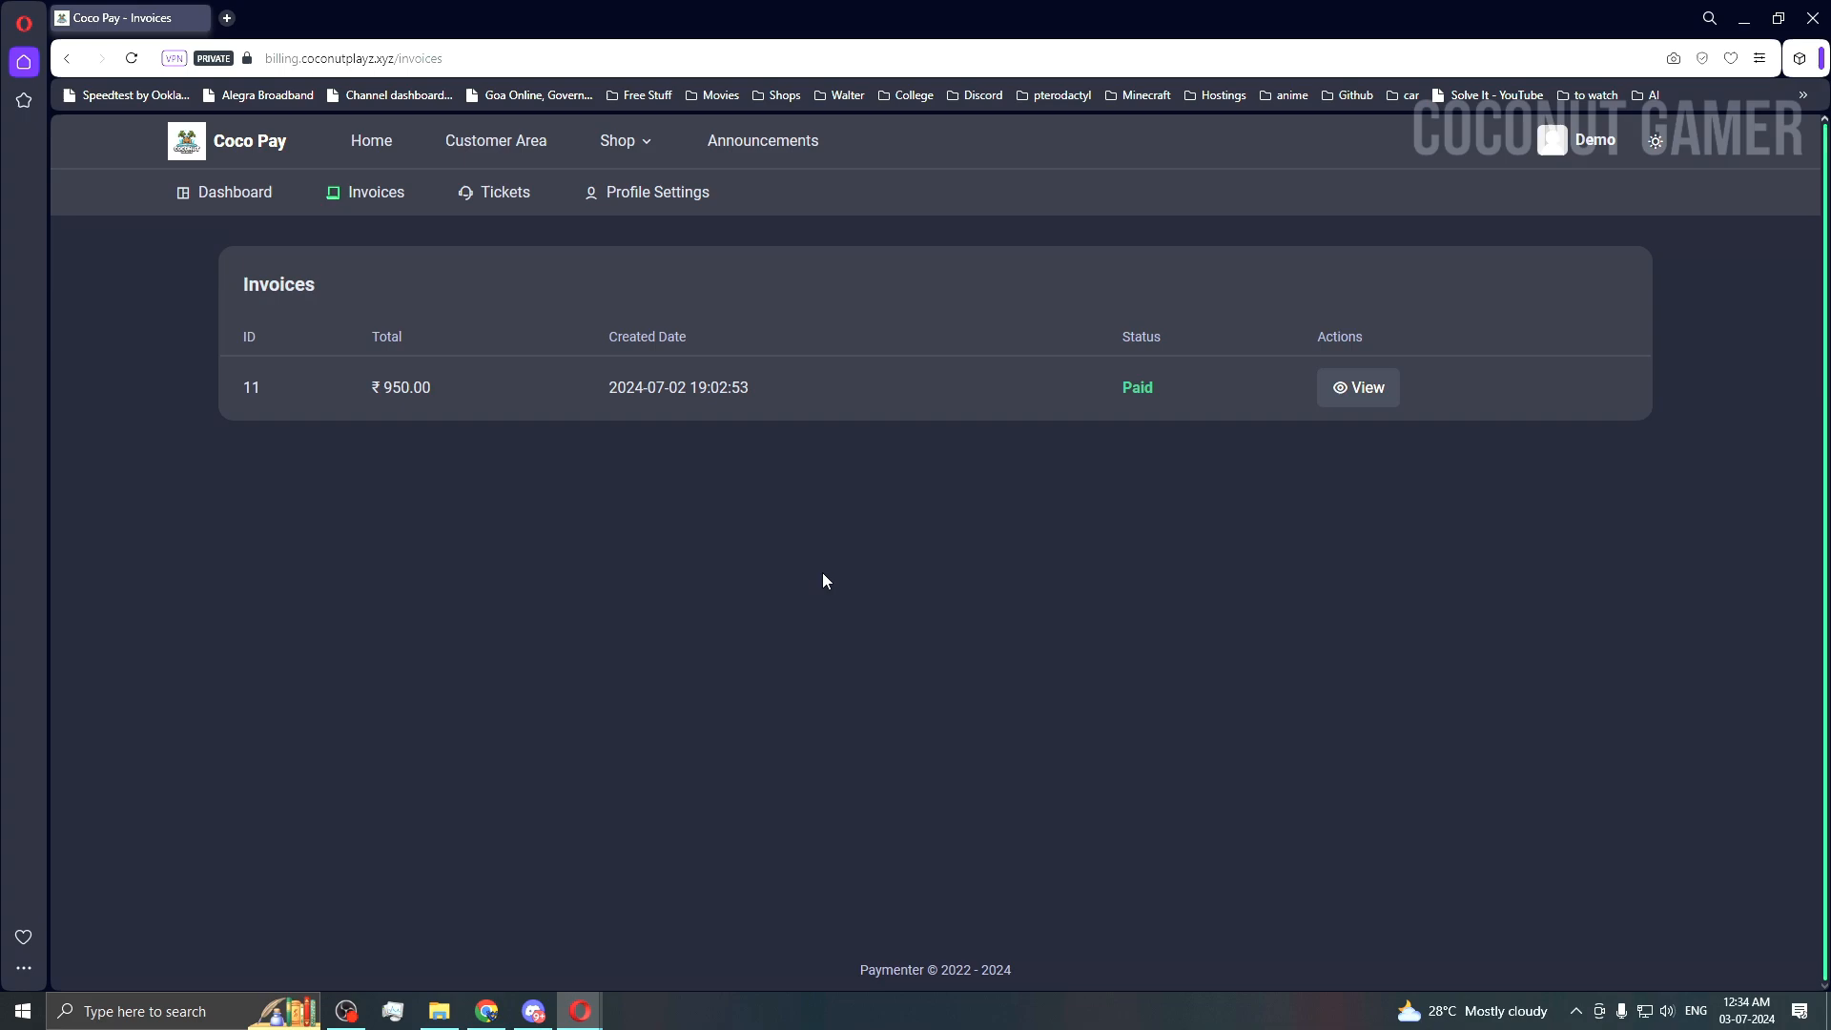
left_click_drag(432, 388, 407, 387)
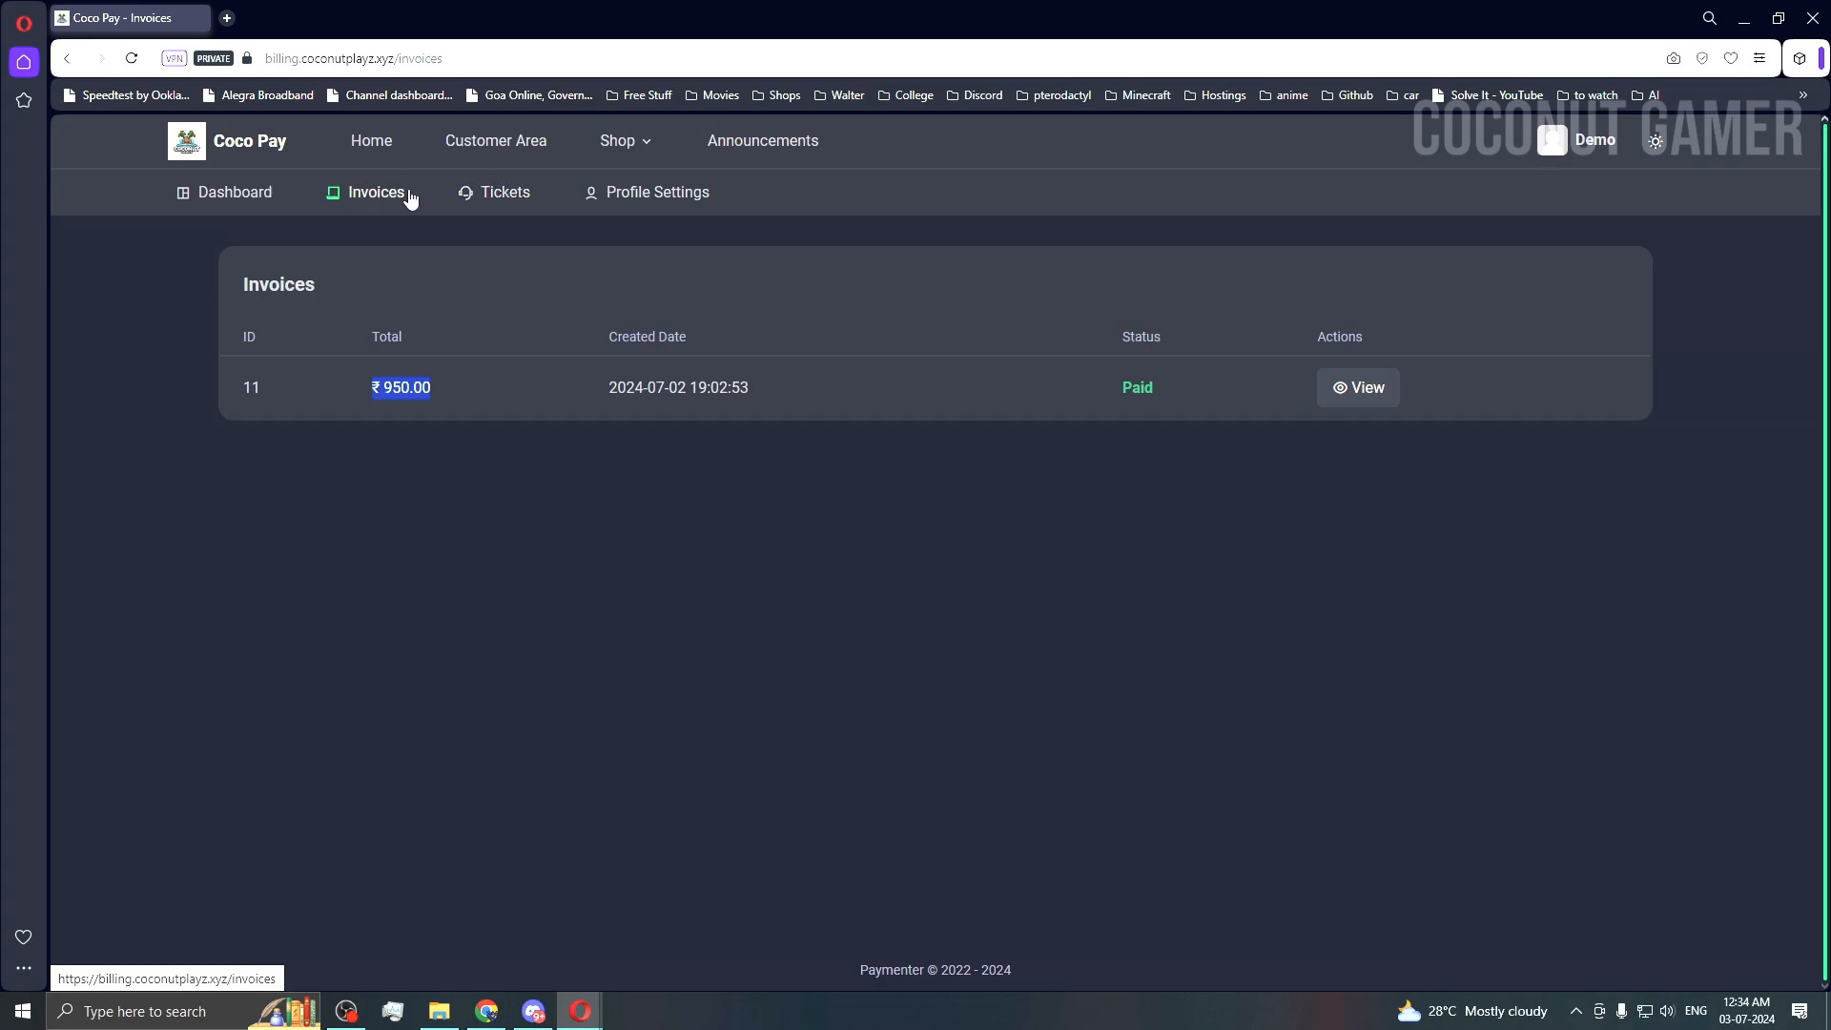
left_click(481, 143)
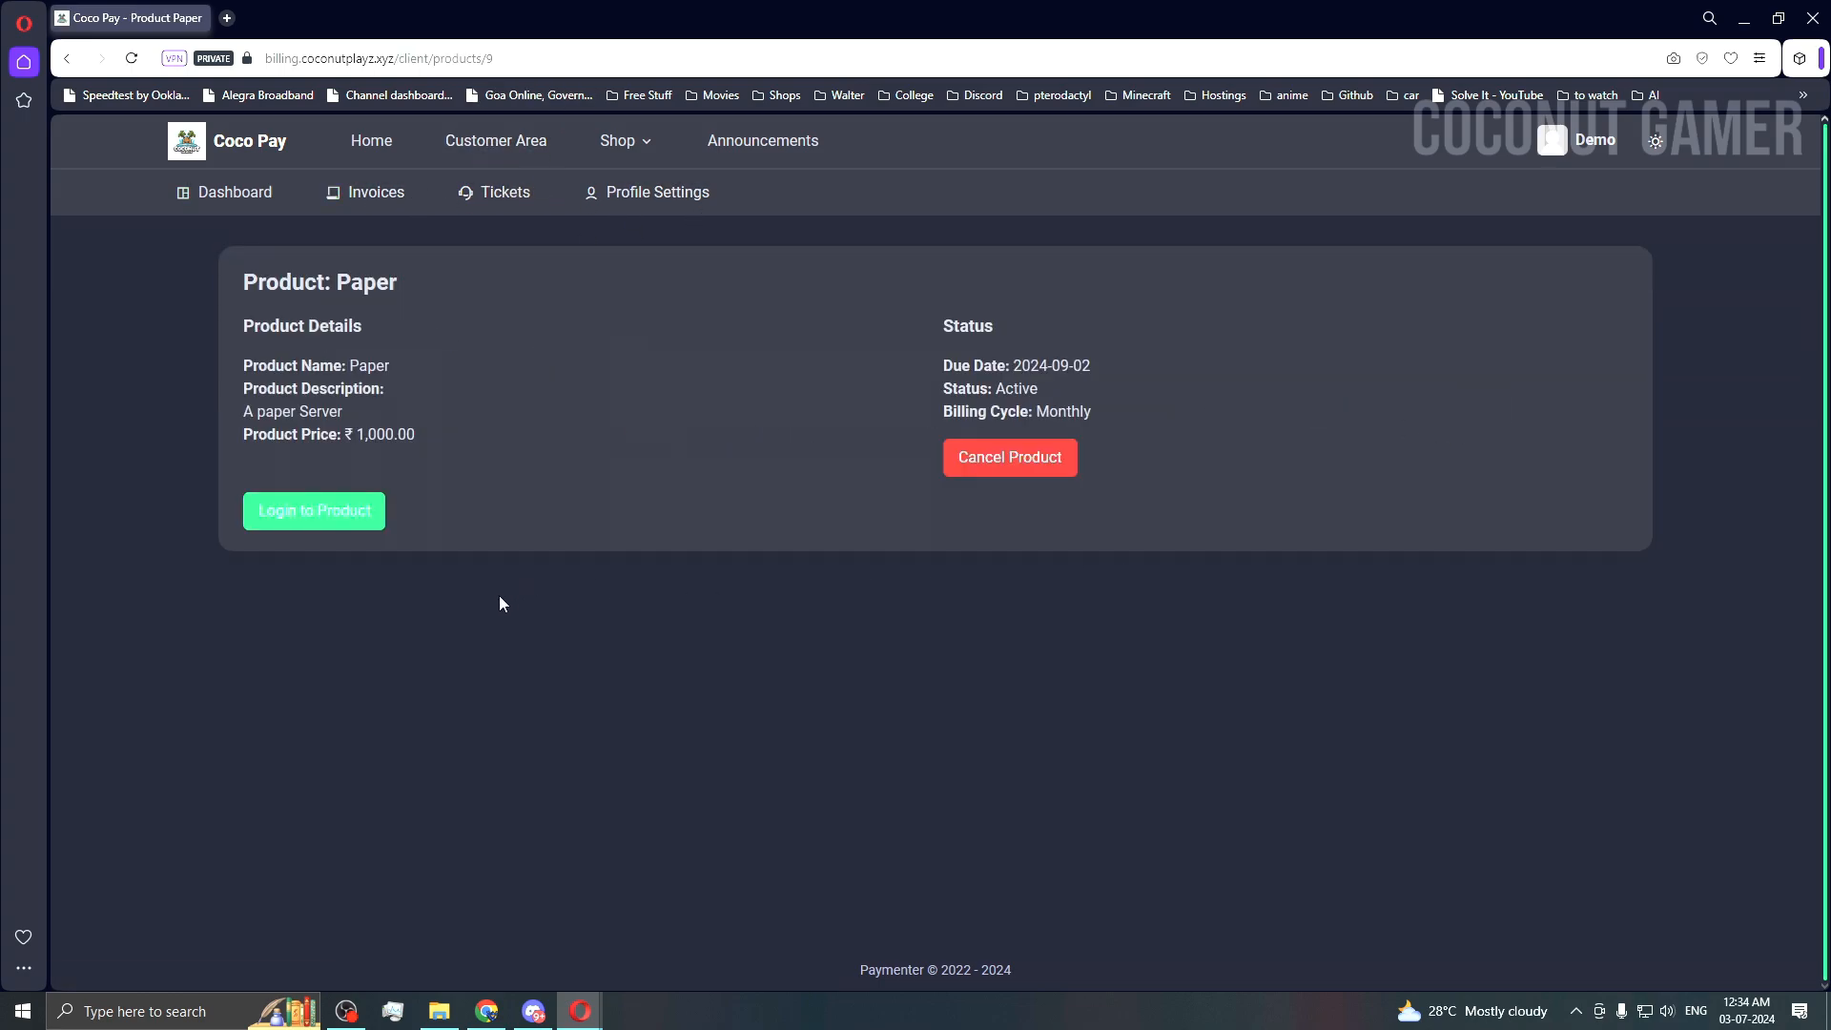
left_click(345, 515)
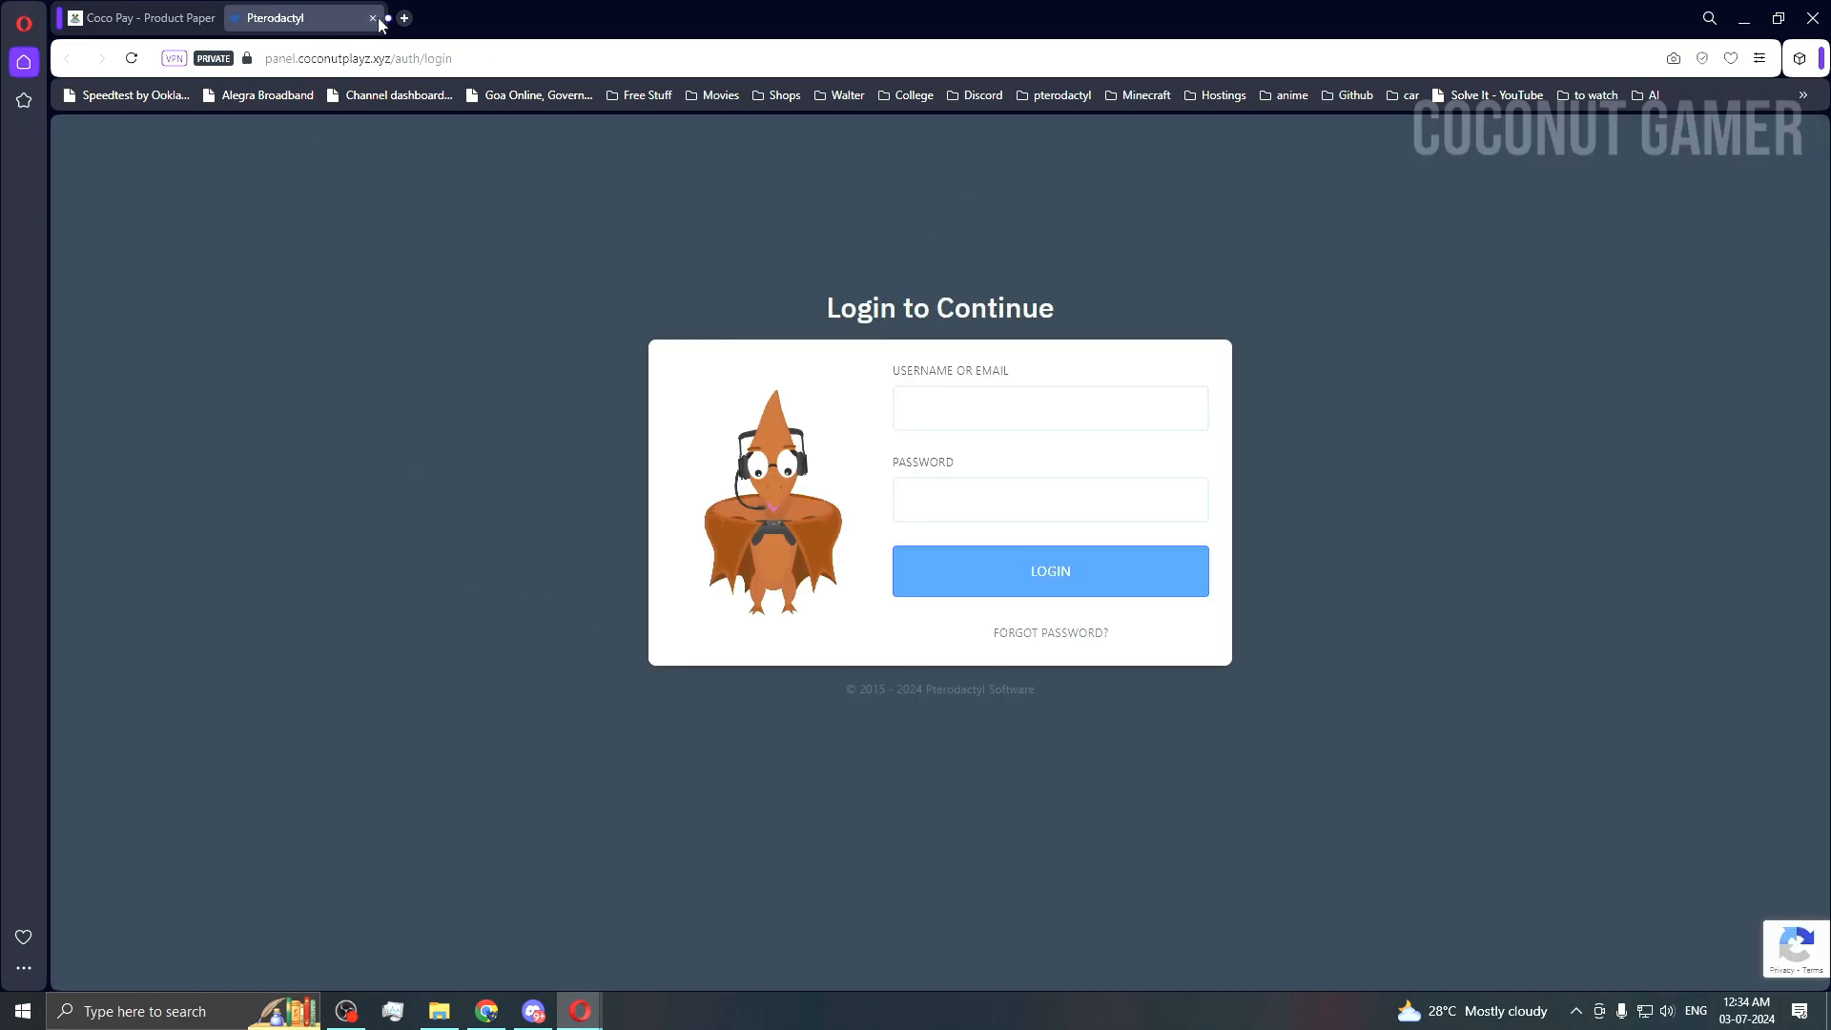
left_click(373, 18)
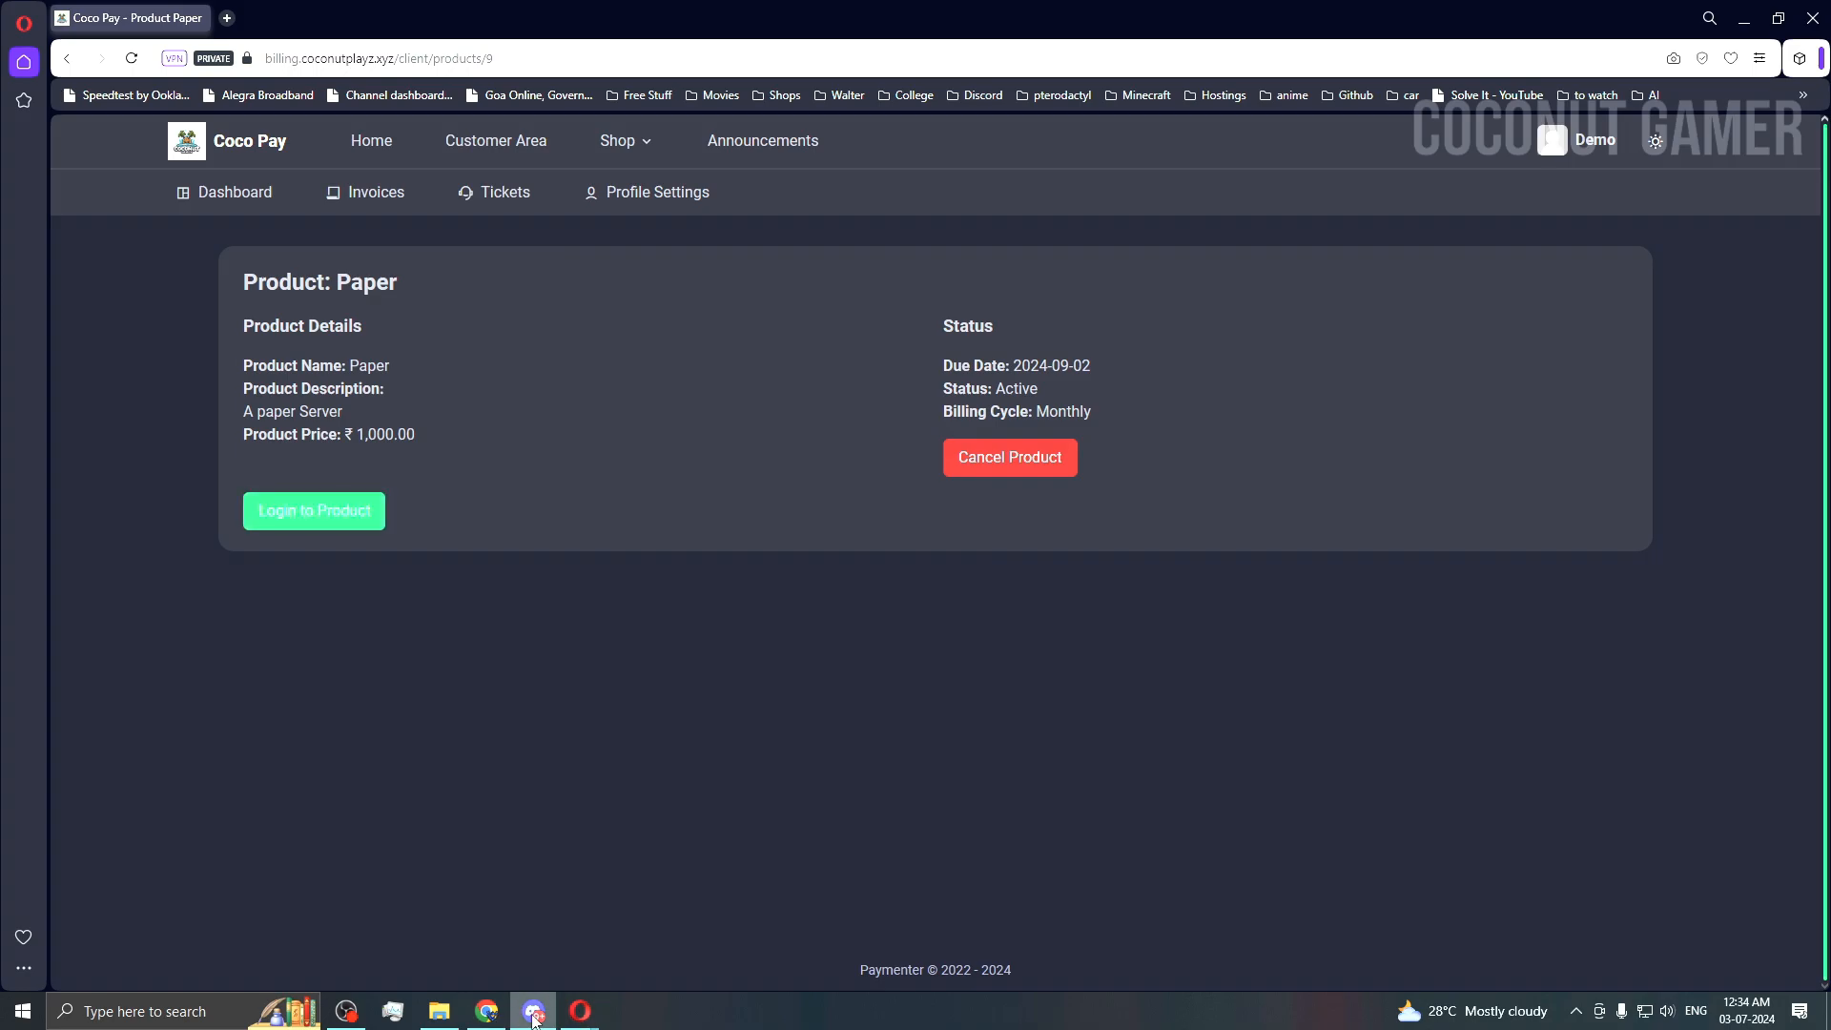
mouse_move(580, 1011)
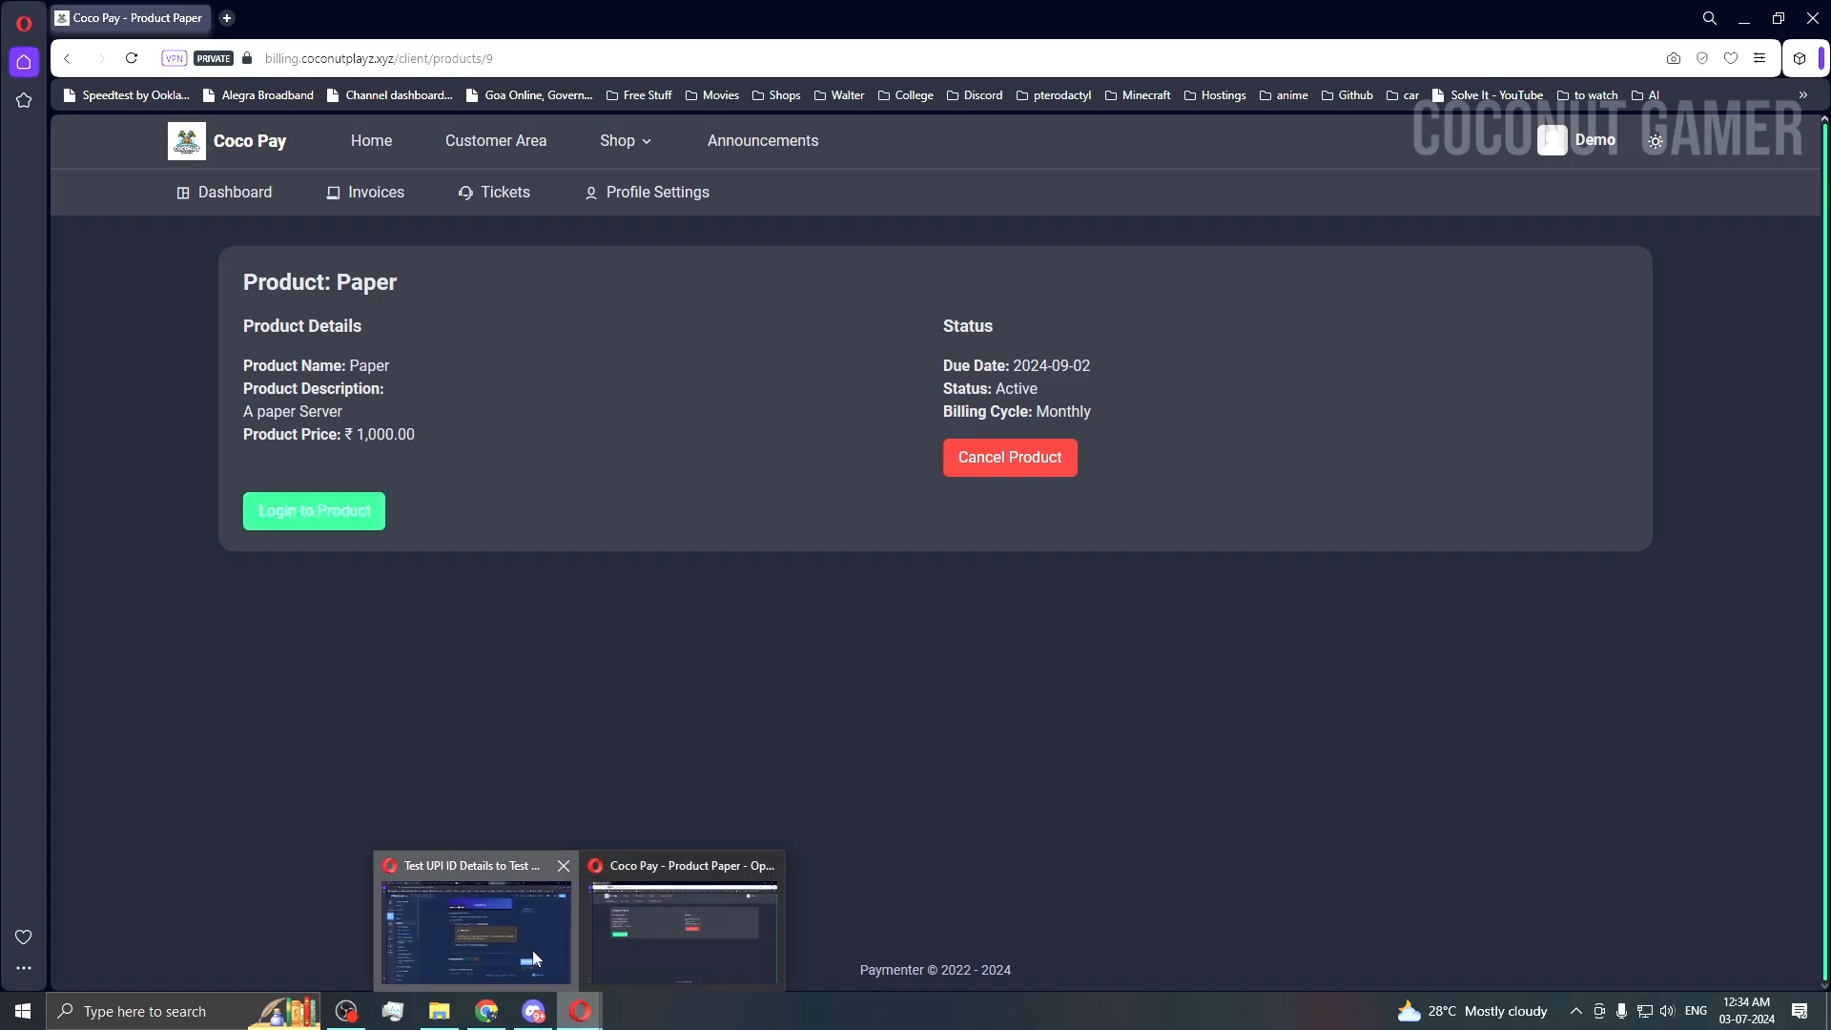
left_click(533, 952)
Step: Open the Pterodactyl Account Created email and copy its account setup link address
left_click(1263, 18)
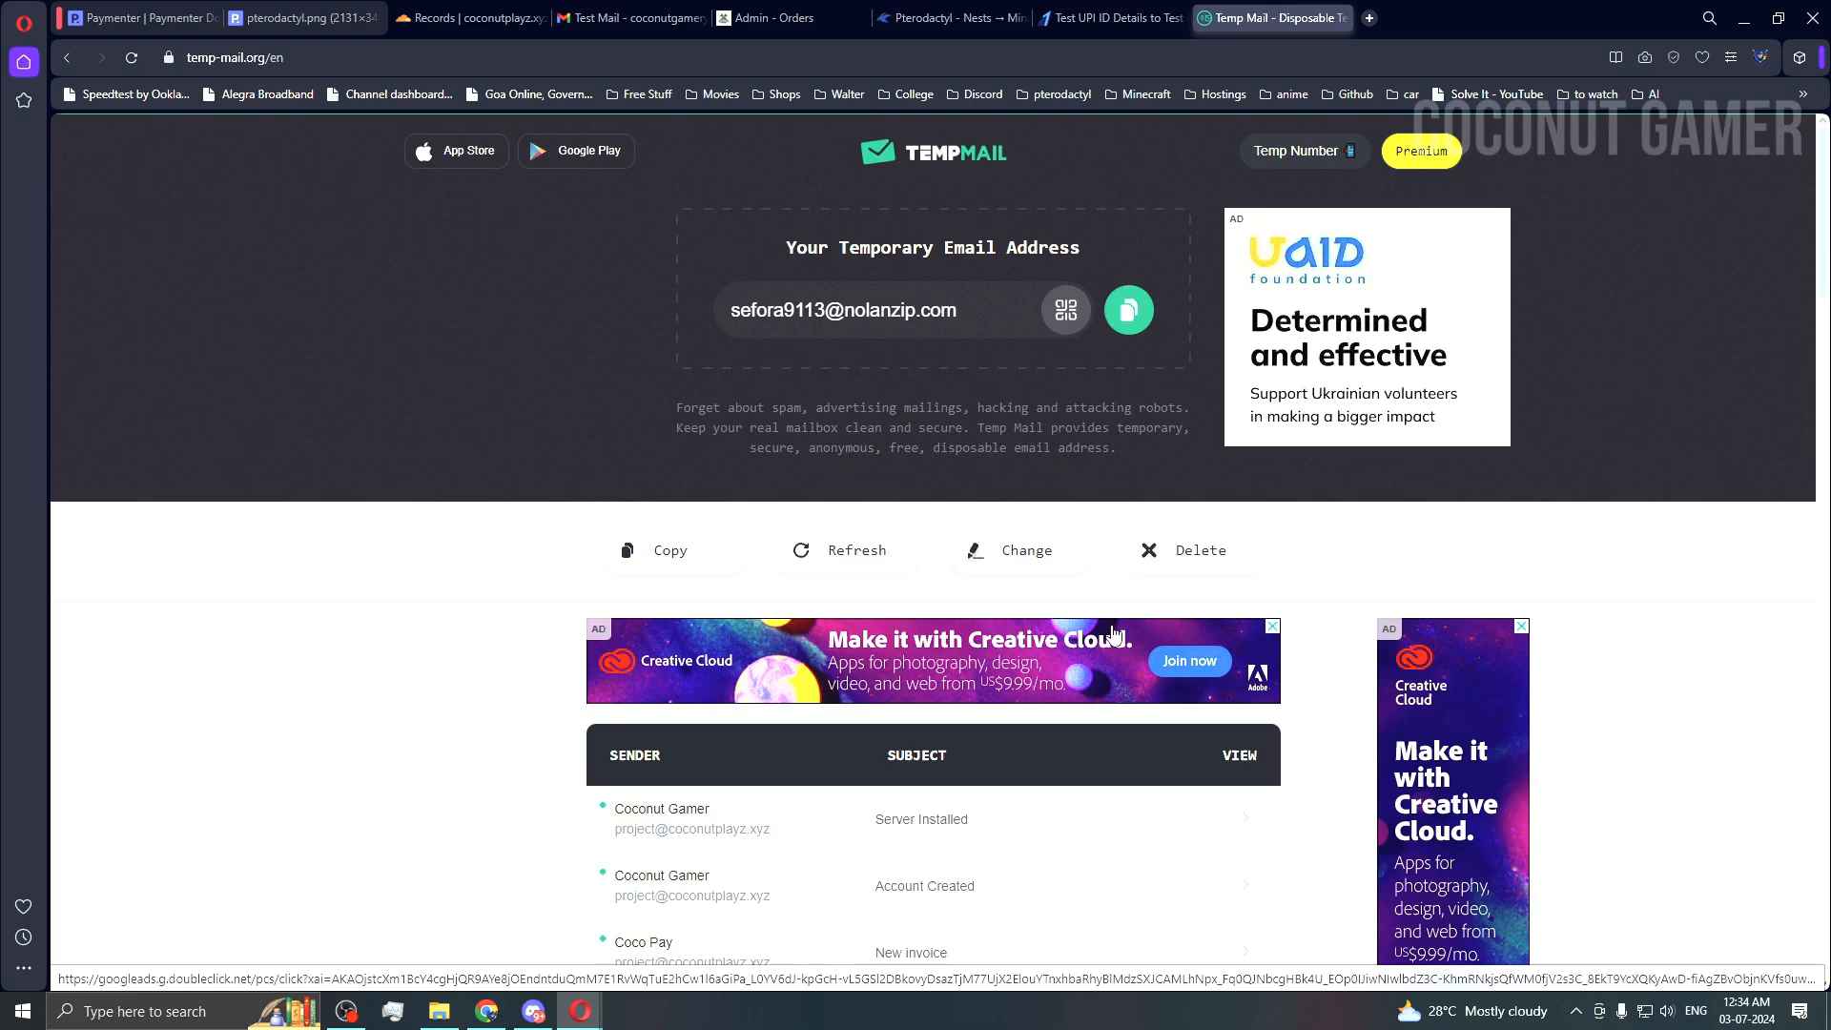
scroll(1114, 632, "down", 3)
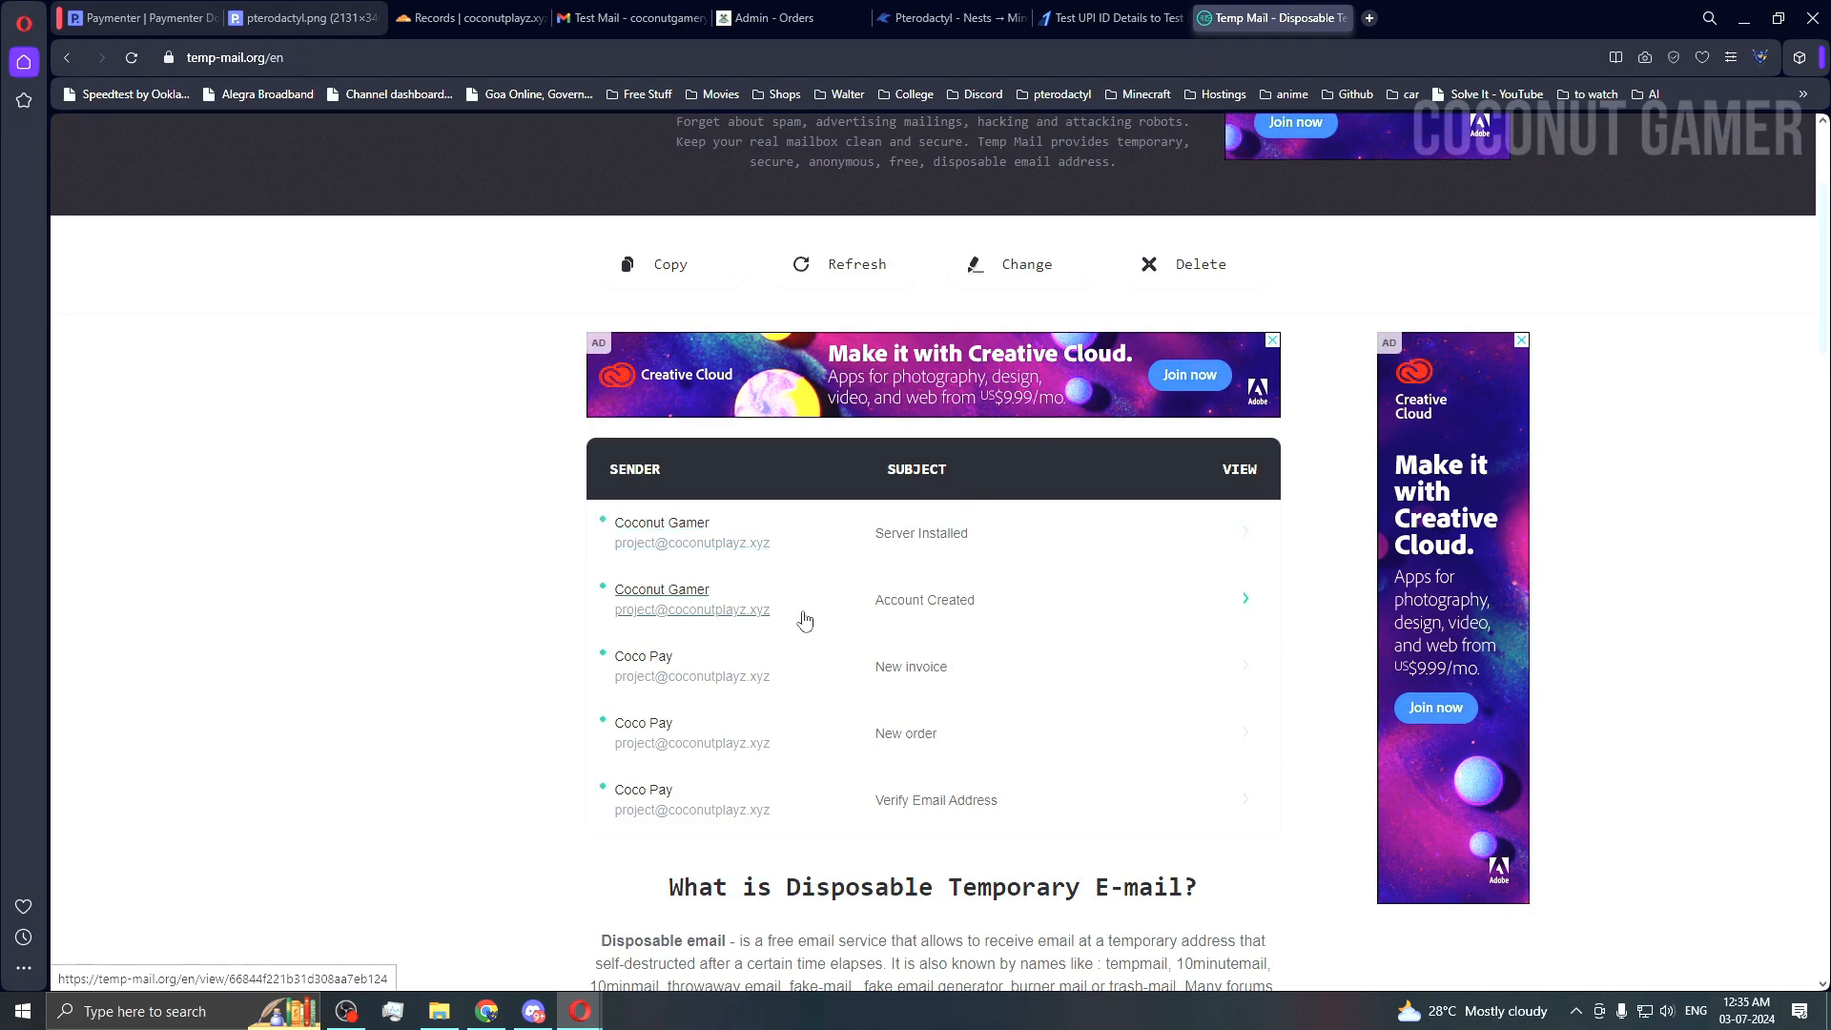
left_click(1058, 615)
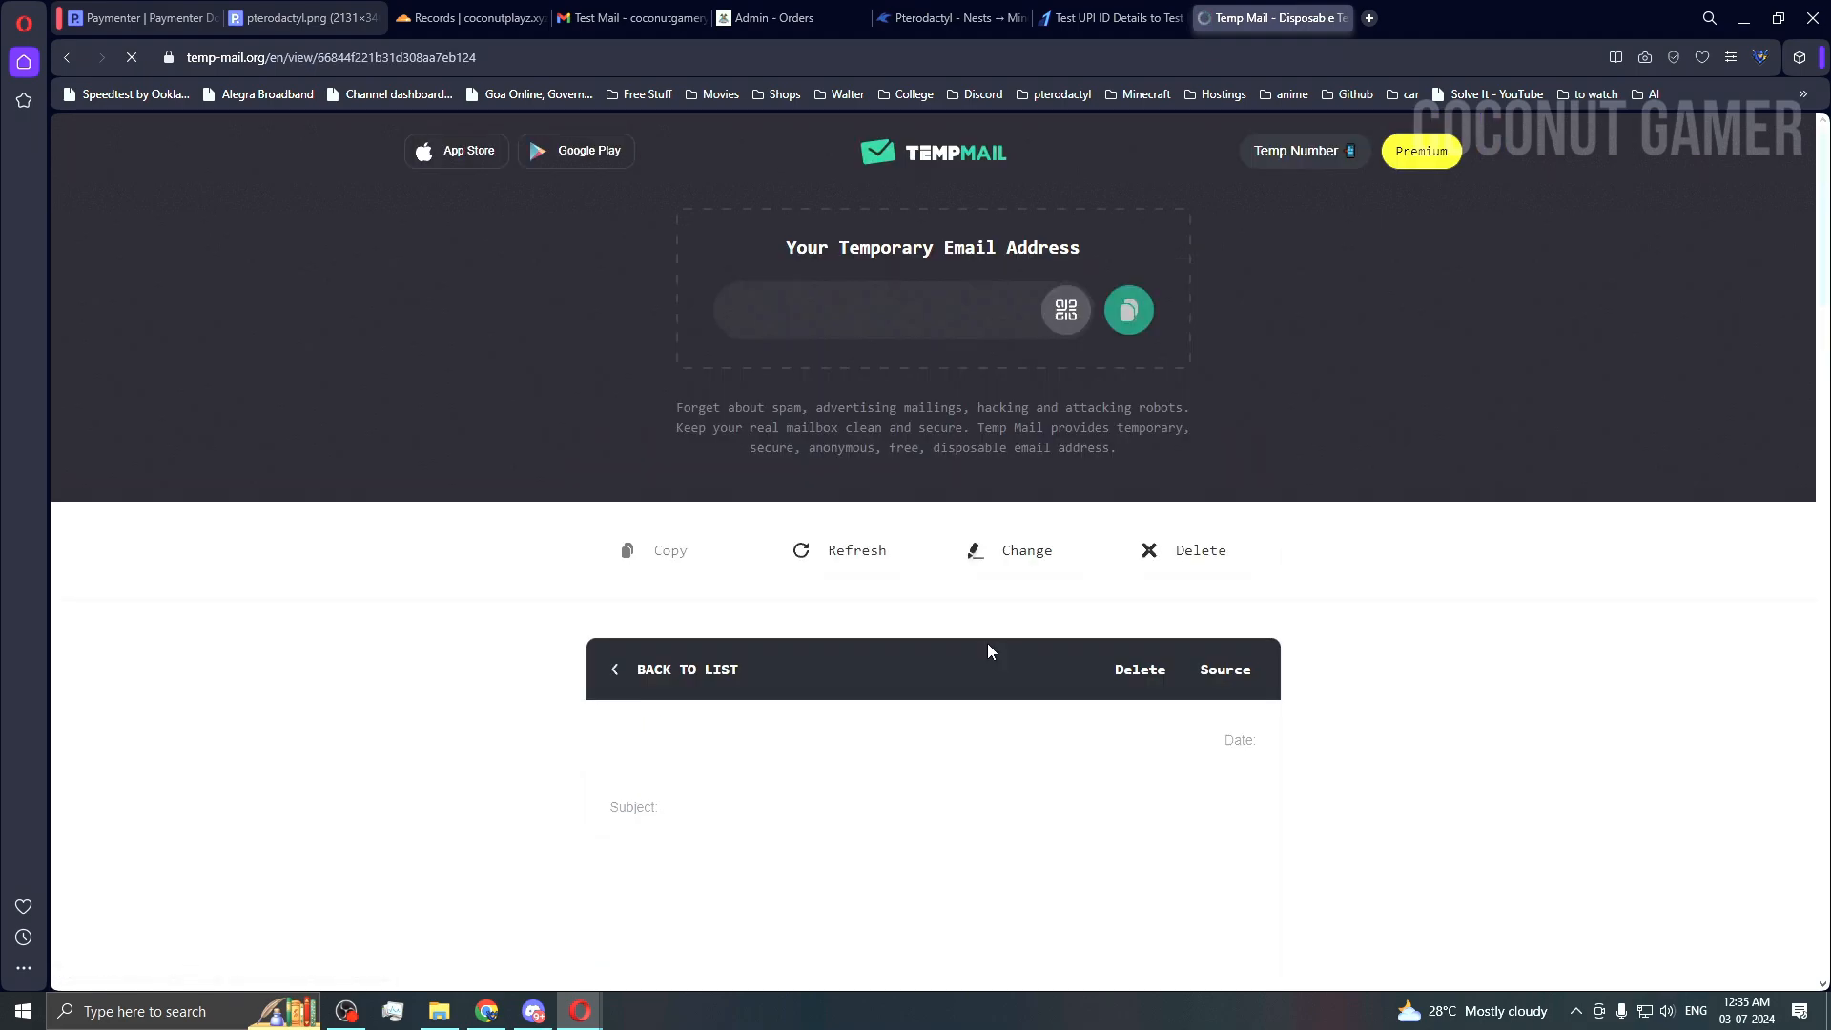
scroll(978, 645, "down", 5)
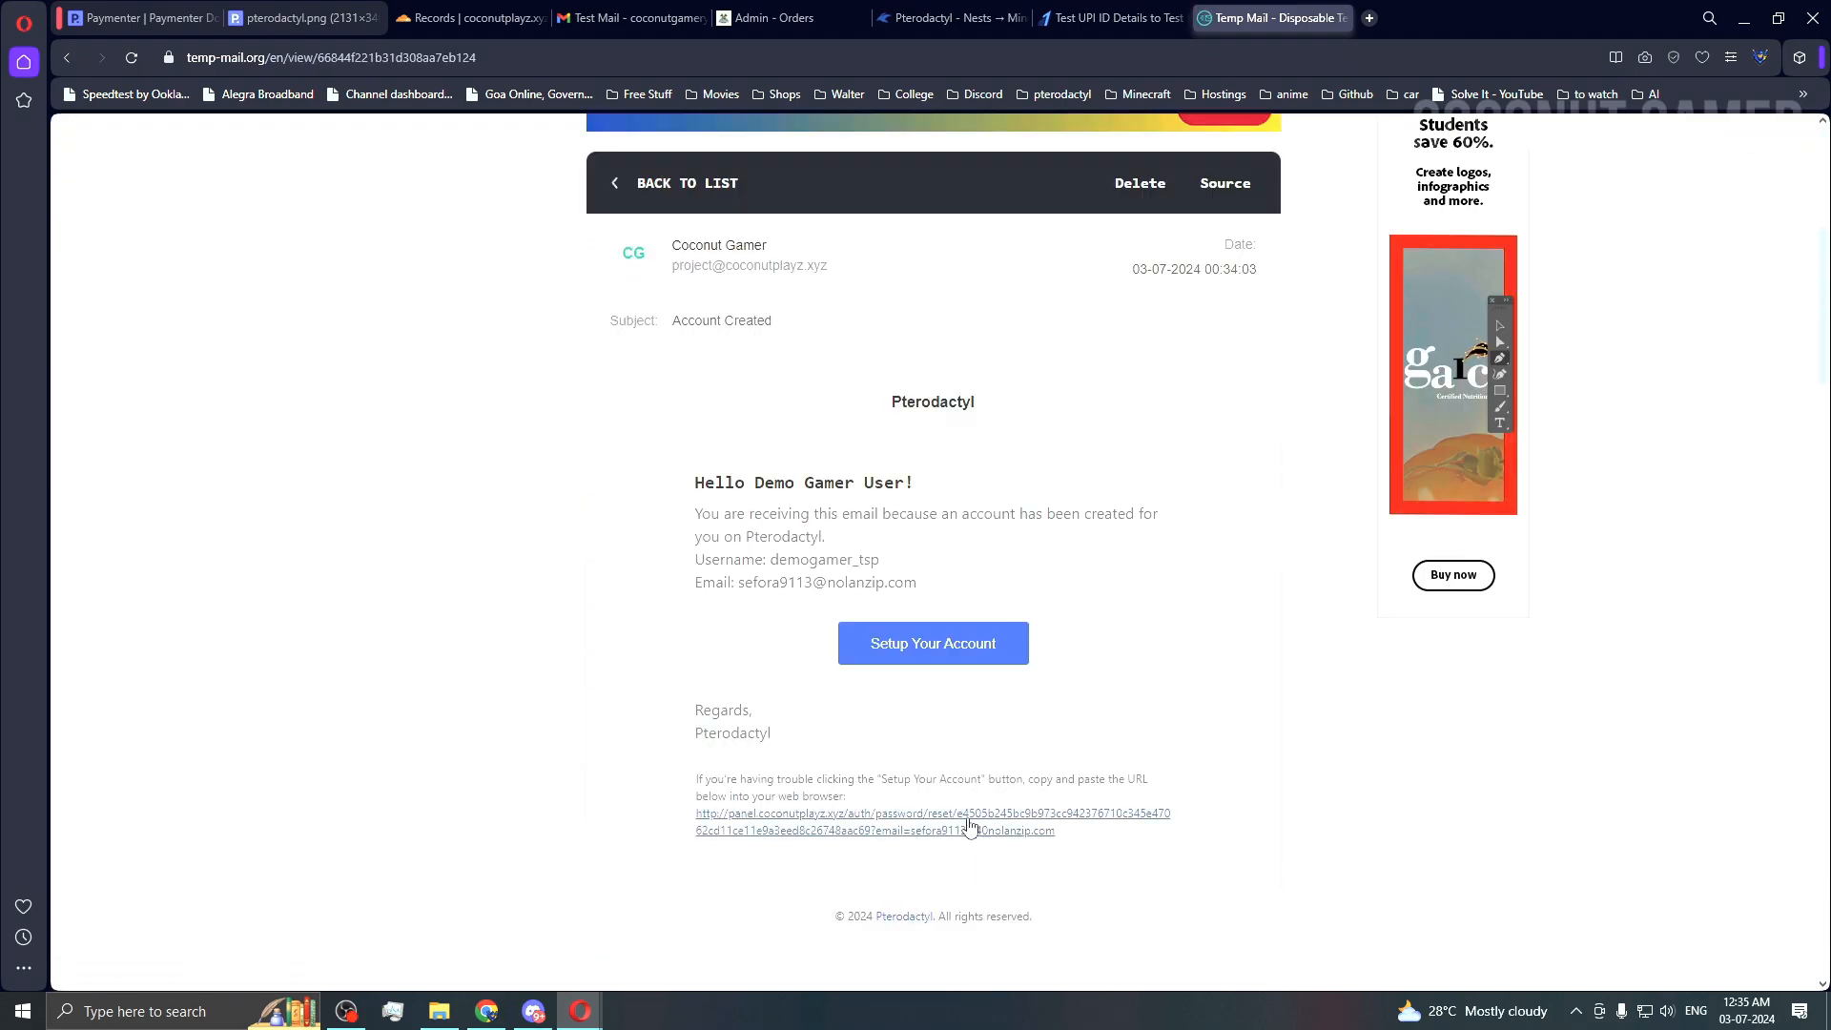
right_click(969, 825)
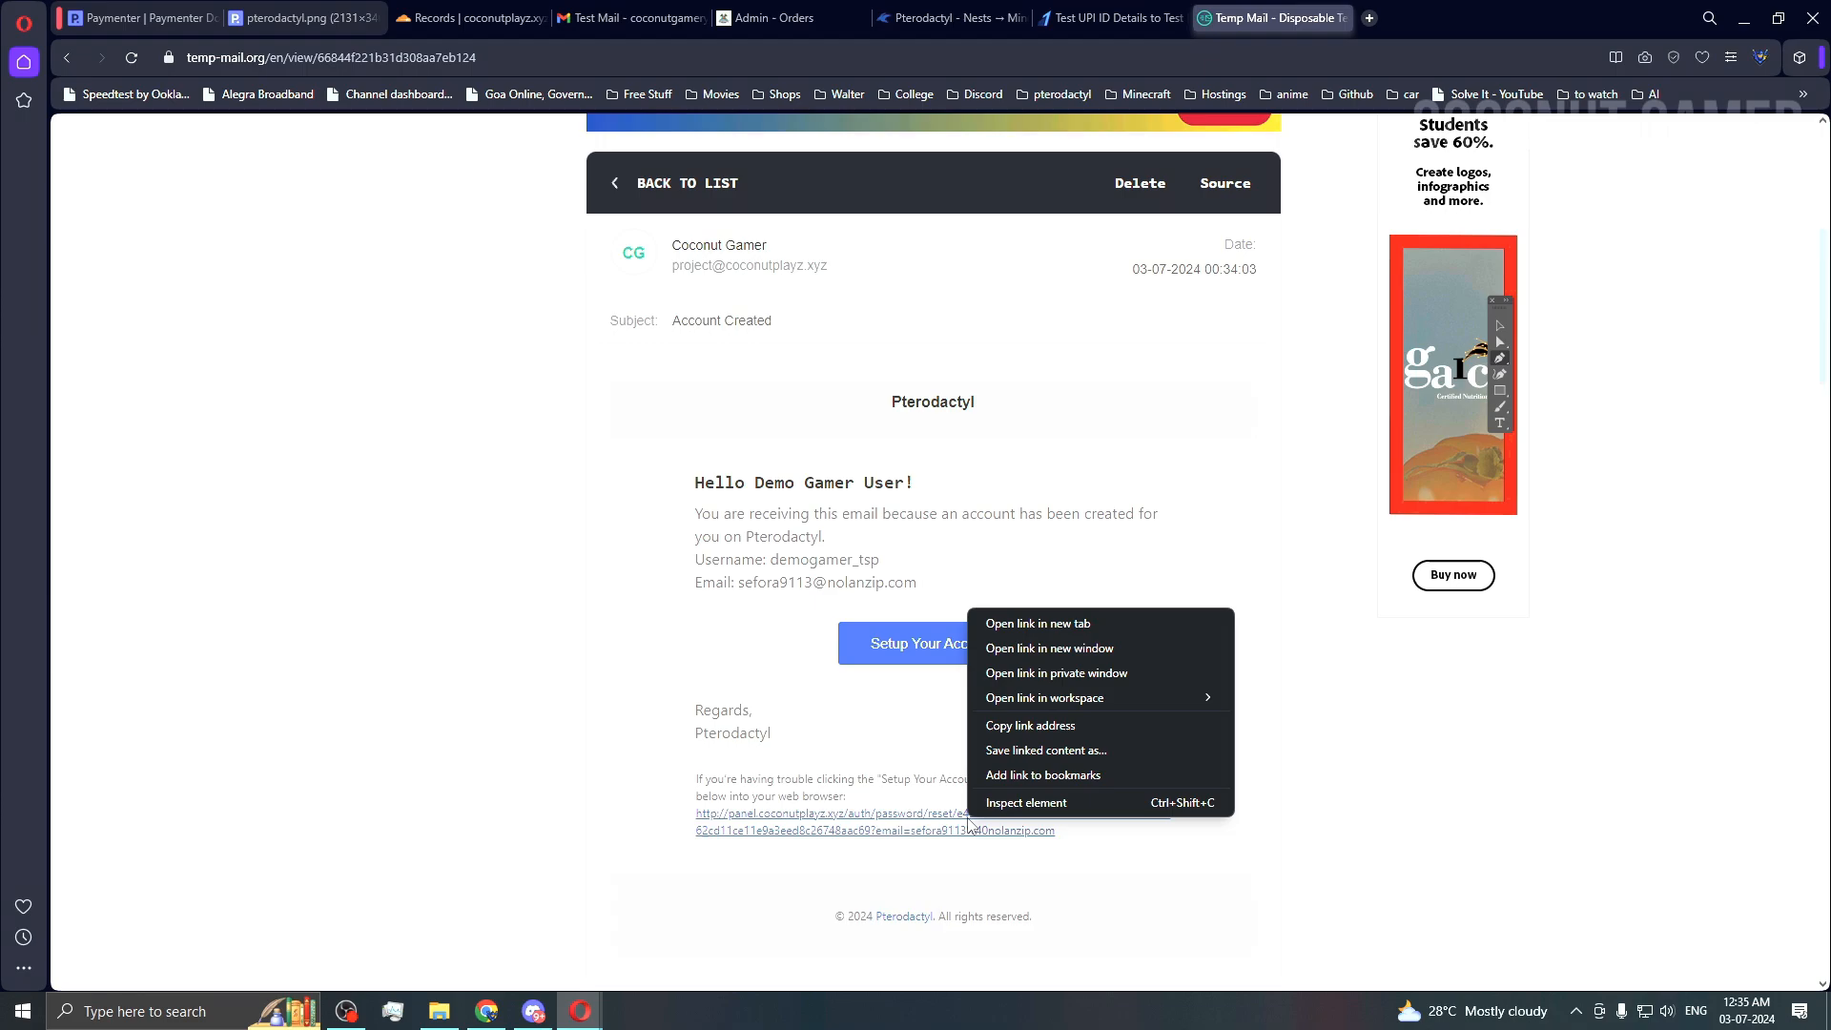
left_click(1098, 732)
Step: Load the copied Pterodactyl reset link in a new browser tab
mouse_move(580, 1010)
left_click(685, 925)
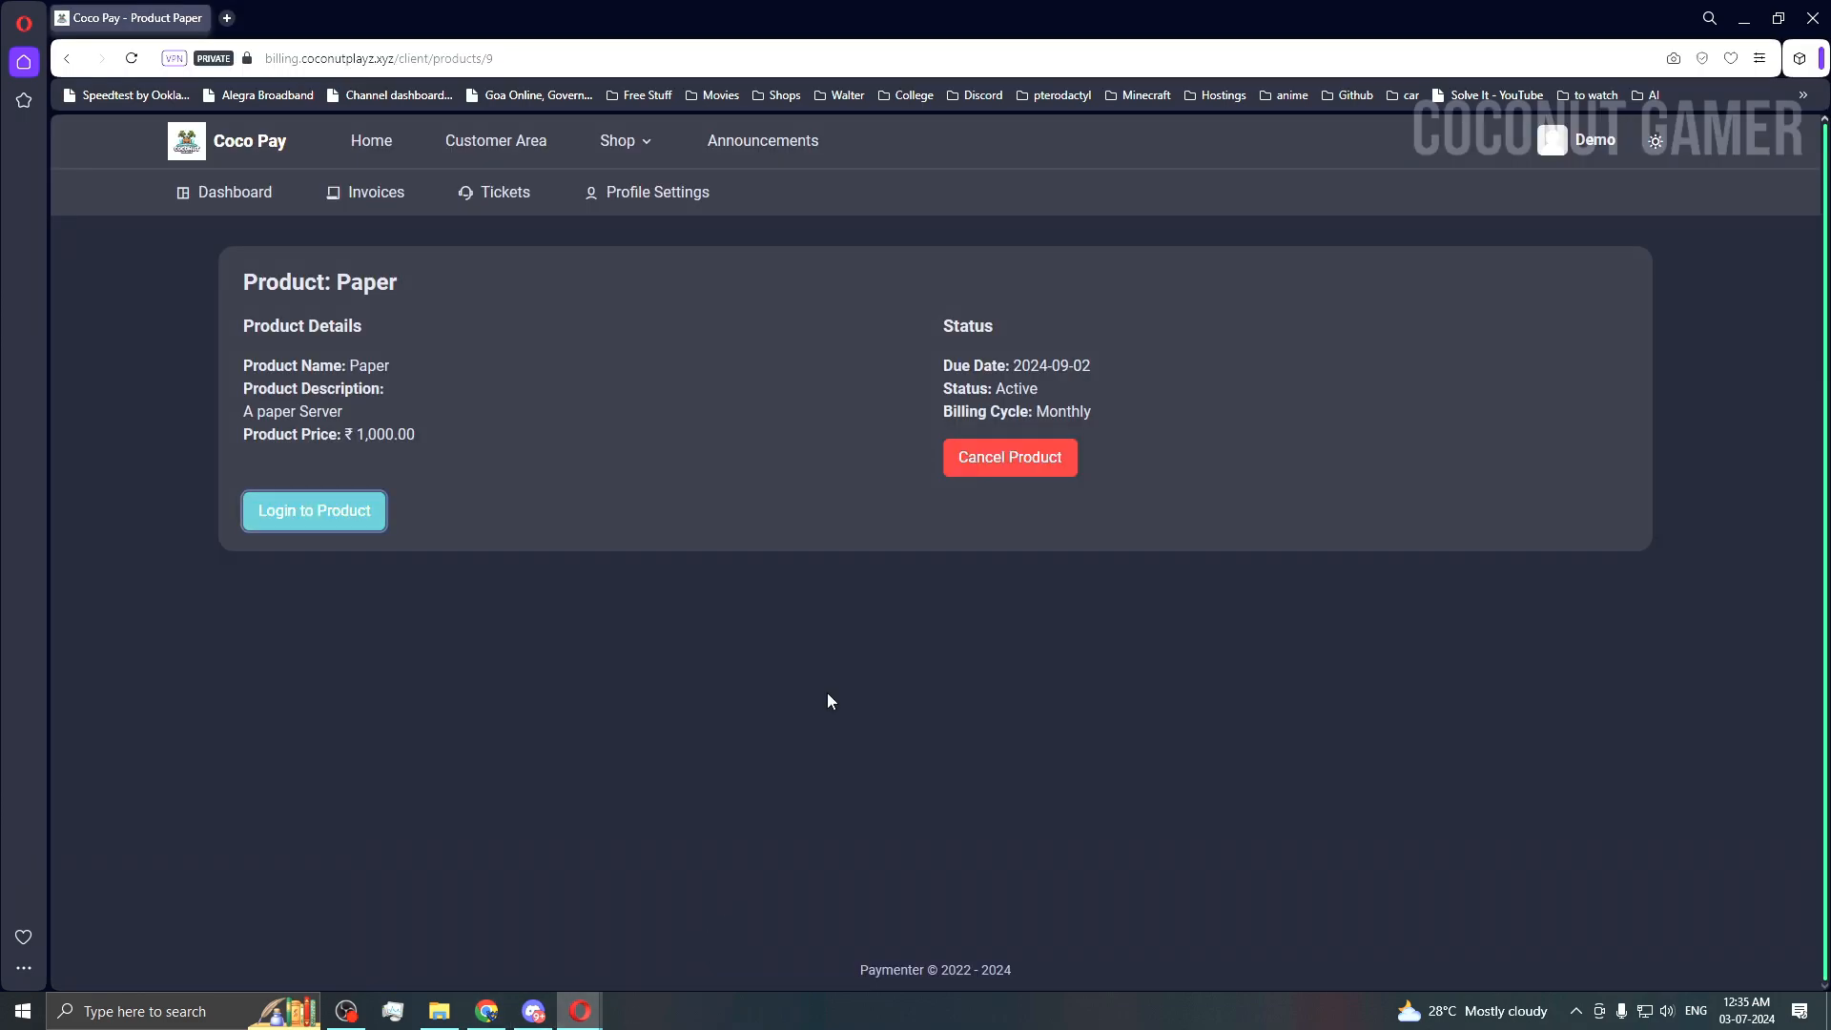
key("ctrl+t")
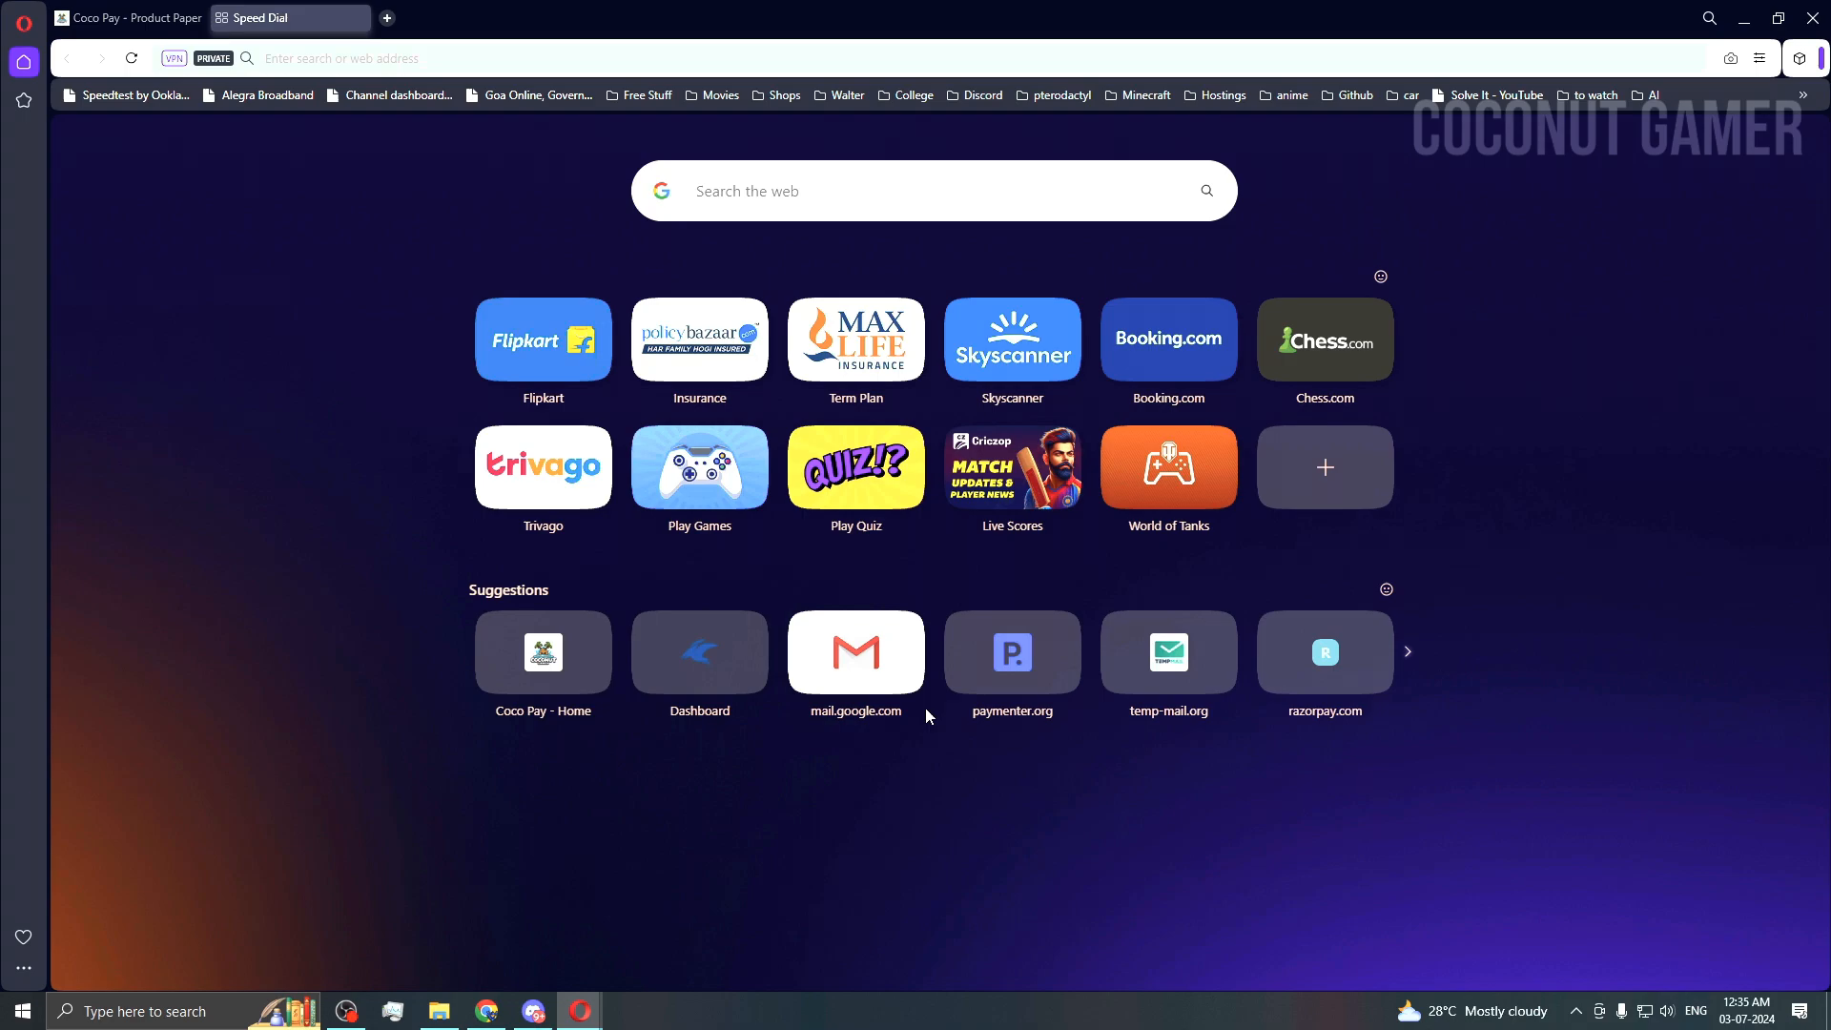
key("ctrl+v")
key("Return")
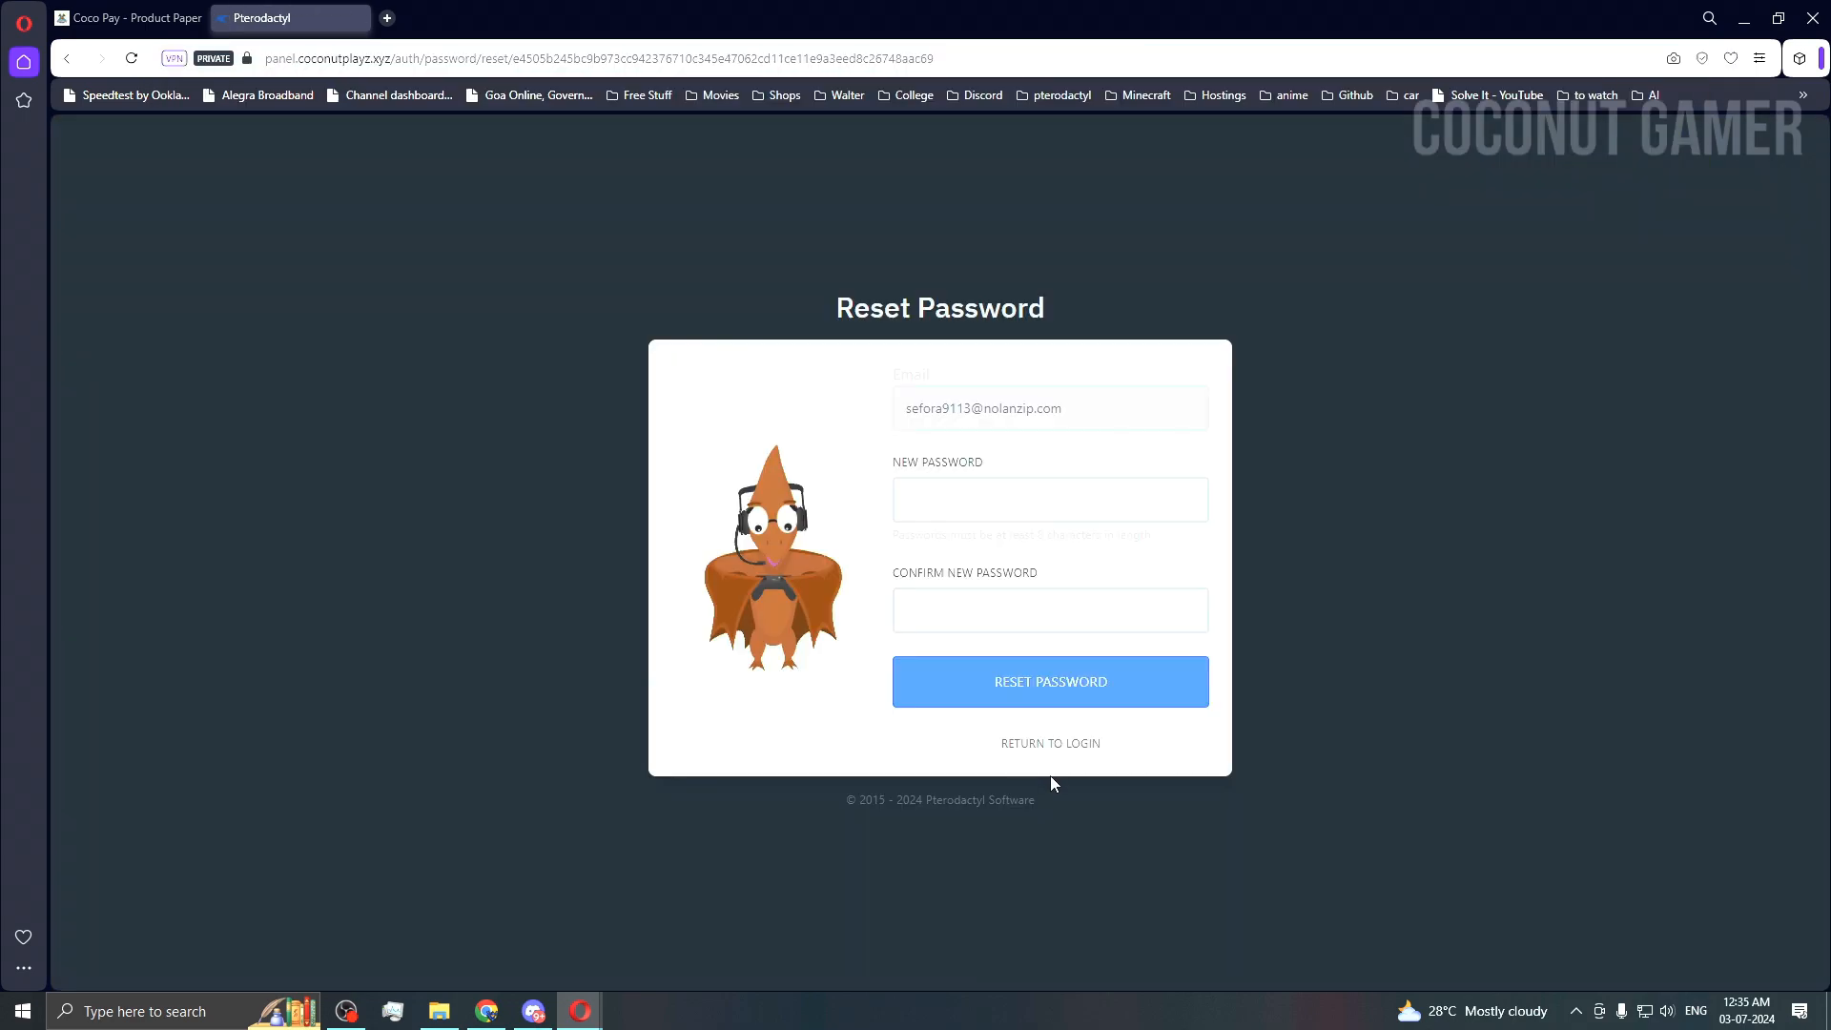
Step: Fill New Password and Confirm New Password with the same saved value and reset
left_click(992, 514)
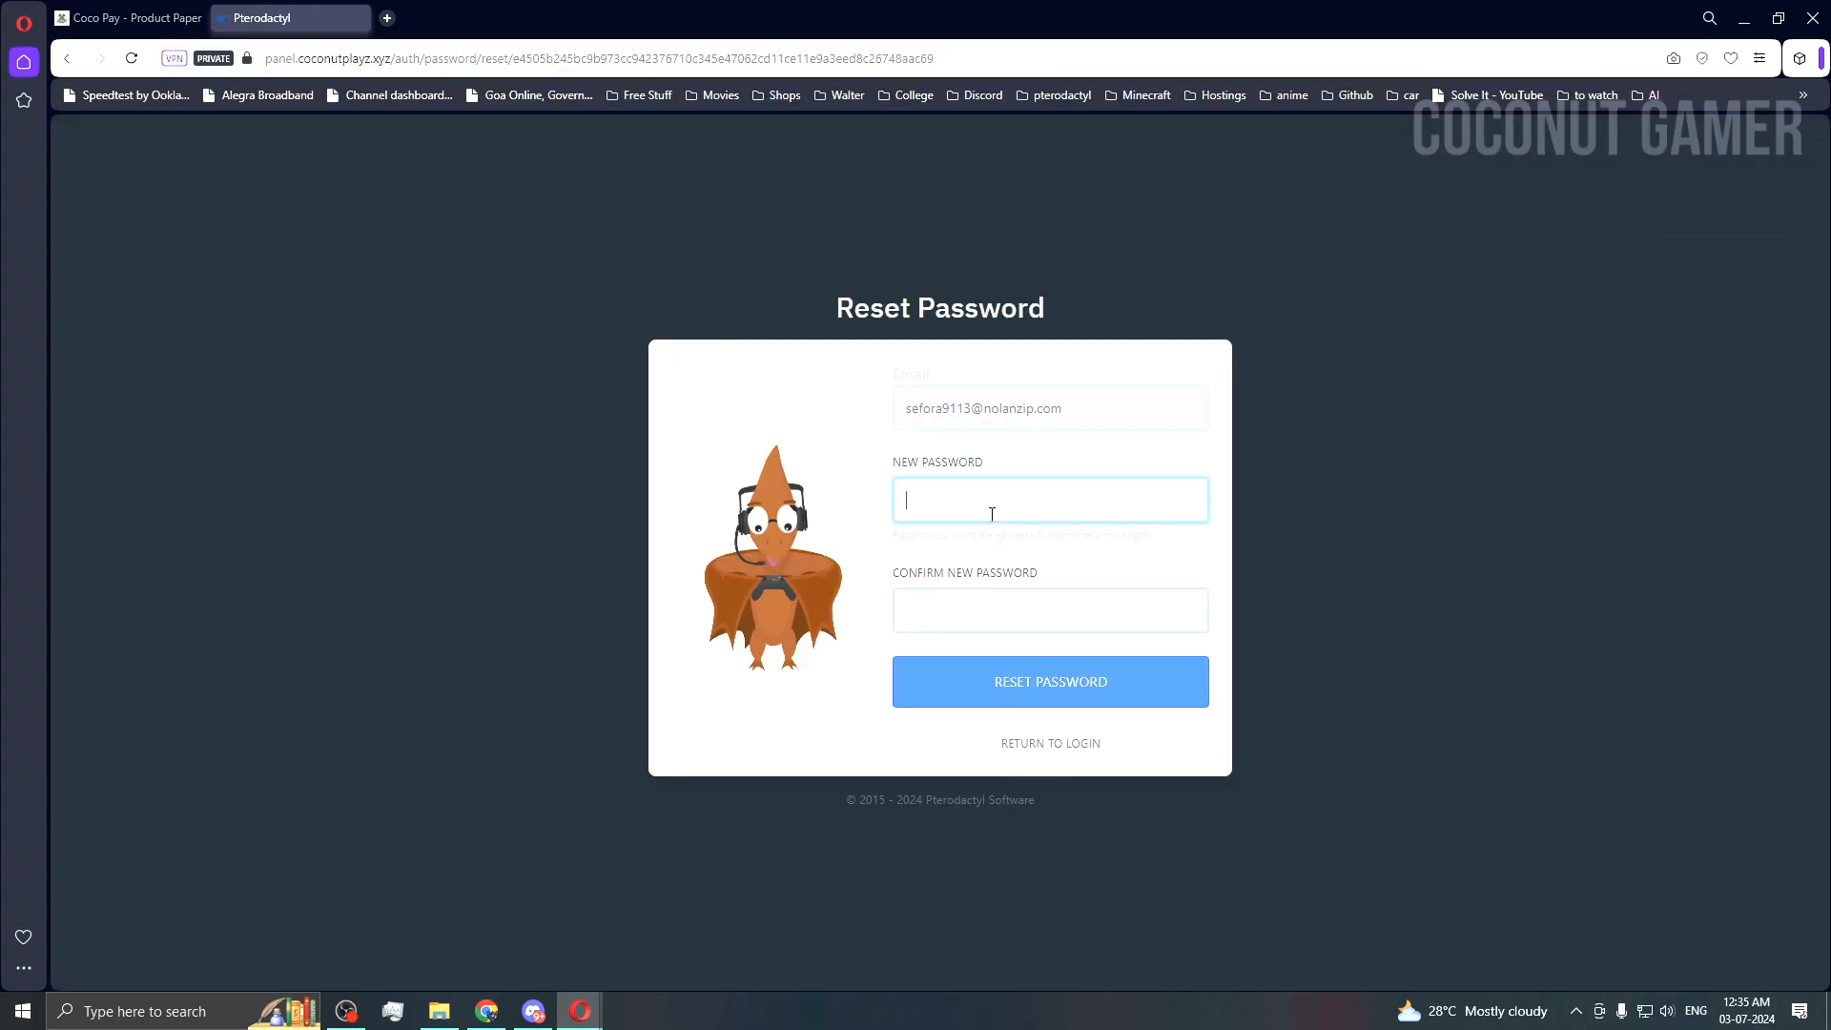
key("super+v")
left_click(1009, 817)
left_click(973, 615)
key("super+v")
left_click(1021, 915)
left_click(1021, 689)
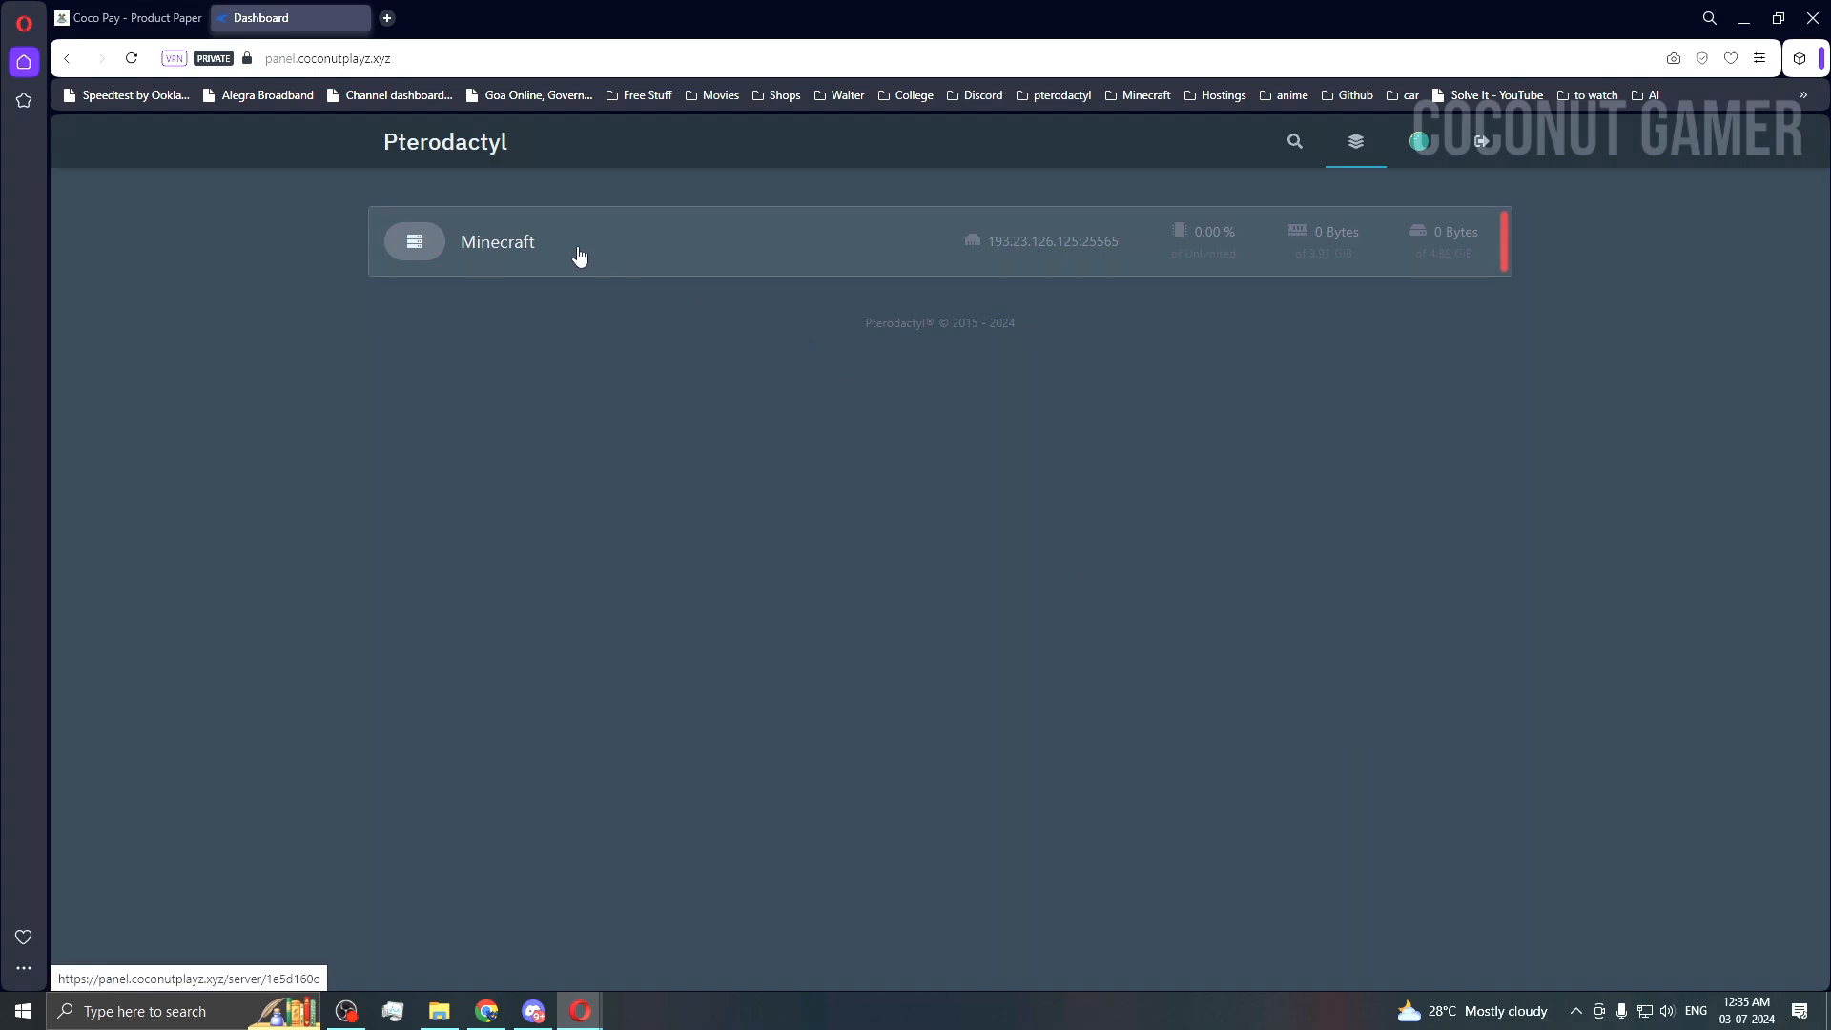
Step: Open the Minecraft server's console page and start the server
left_click(1300, 256)
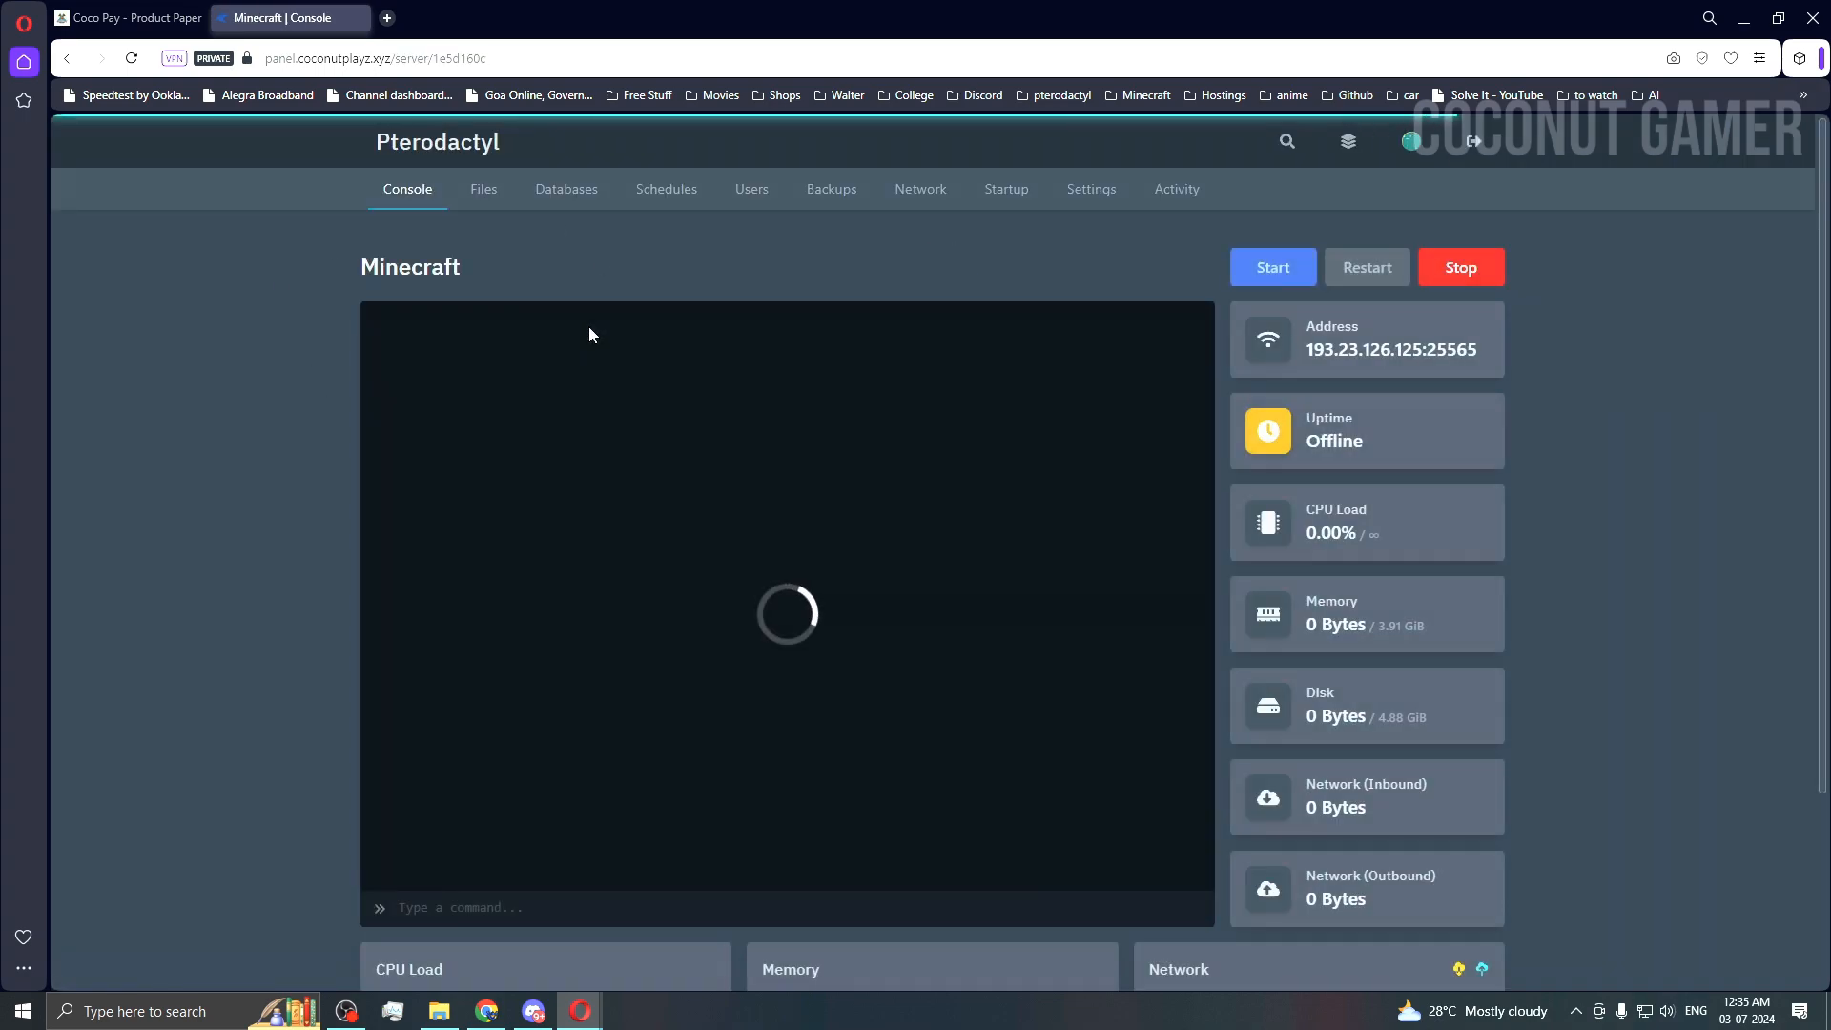
double_click(416, 274)
scroll(1714, 490, "down", 2)
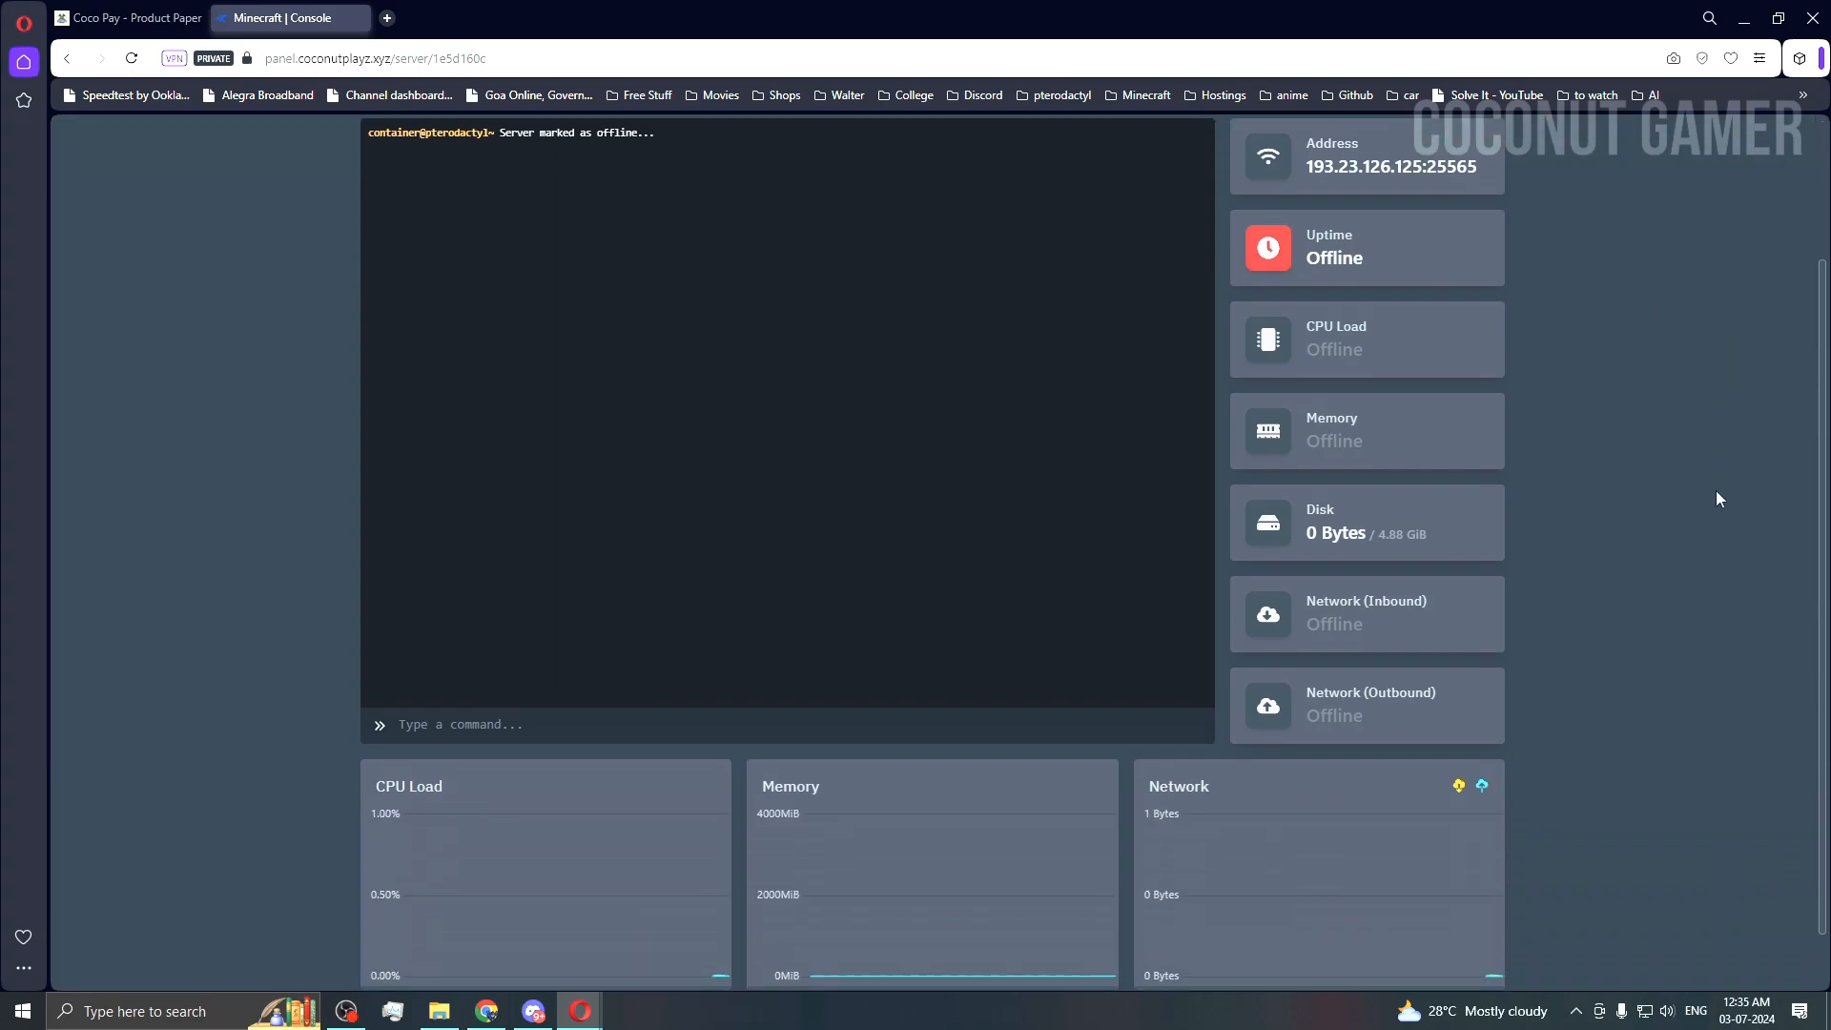
scroll(1715, 488, "up", 2)
left_click(1268, 267)
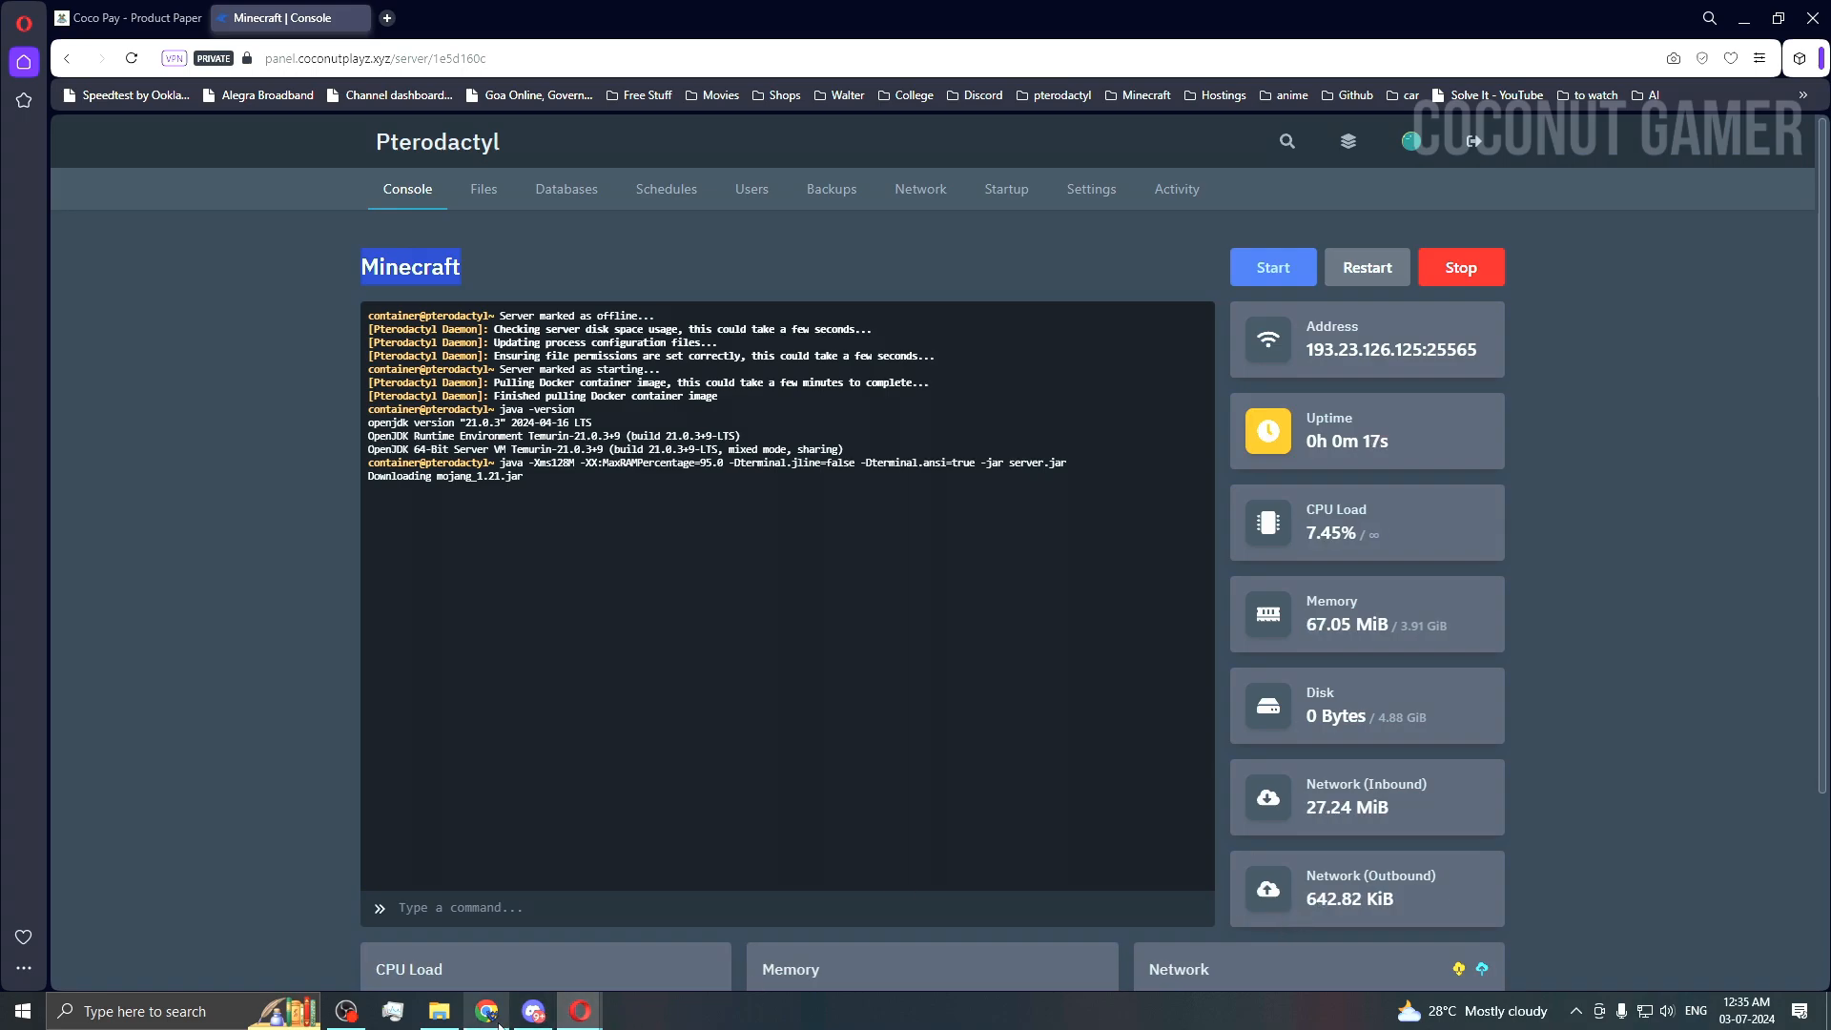
mouse_move(482, 1012)
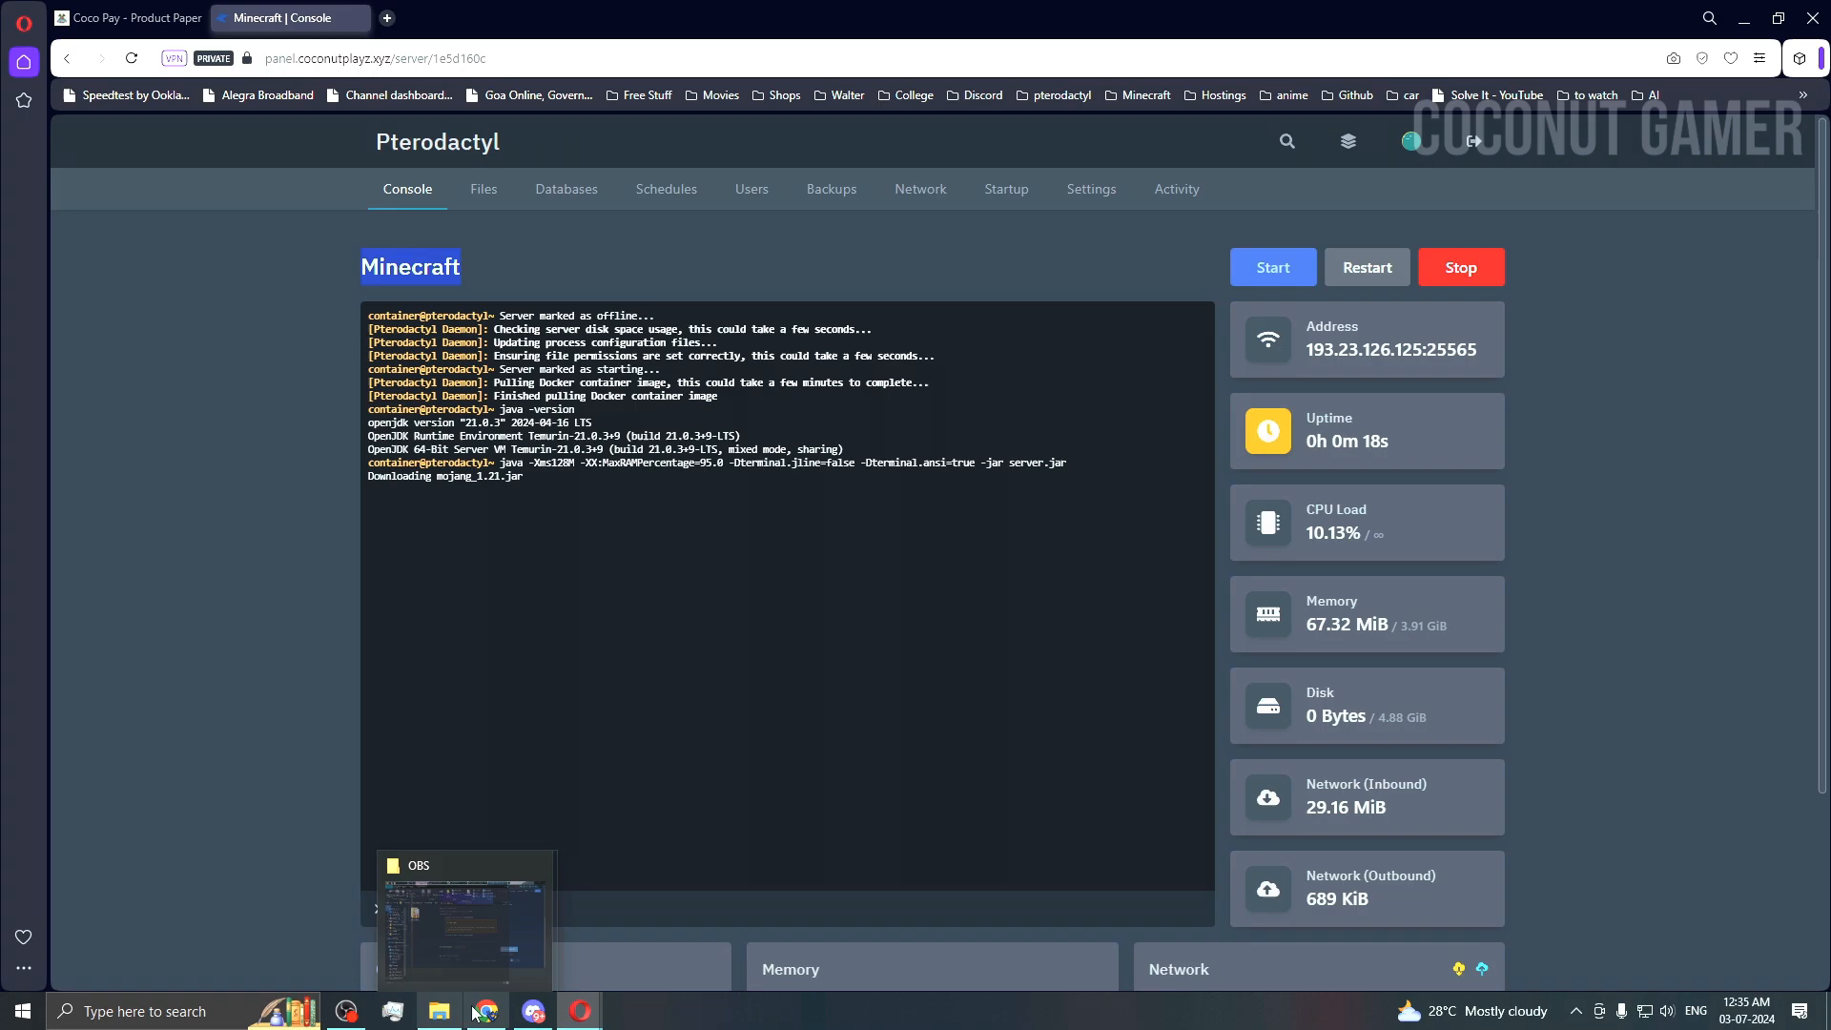
left_click(532, 1012)
Step: Check the Temp Mail inbox for Server Installed and Account Created emails, then return to the console
mouse_move(577, 1012)
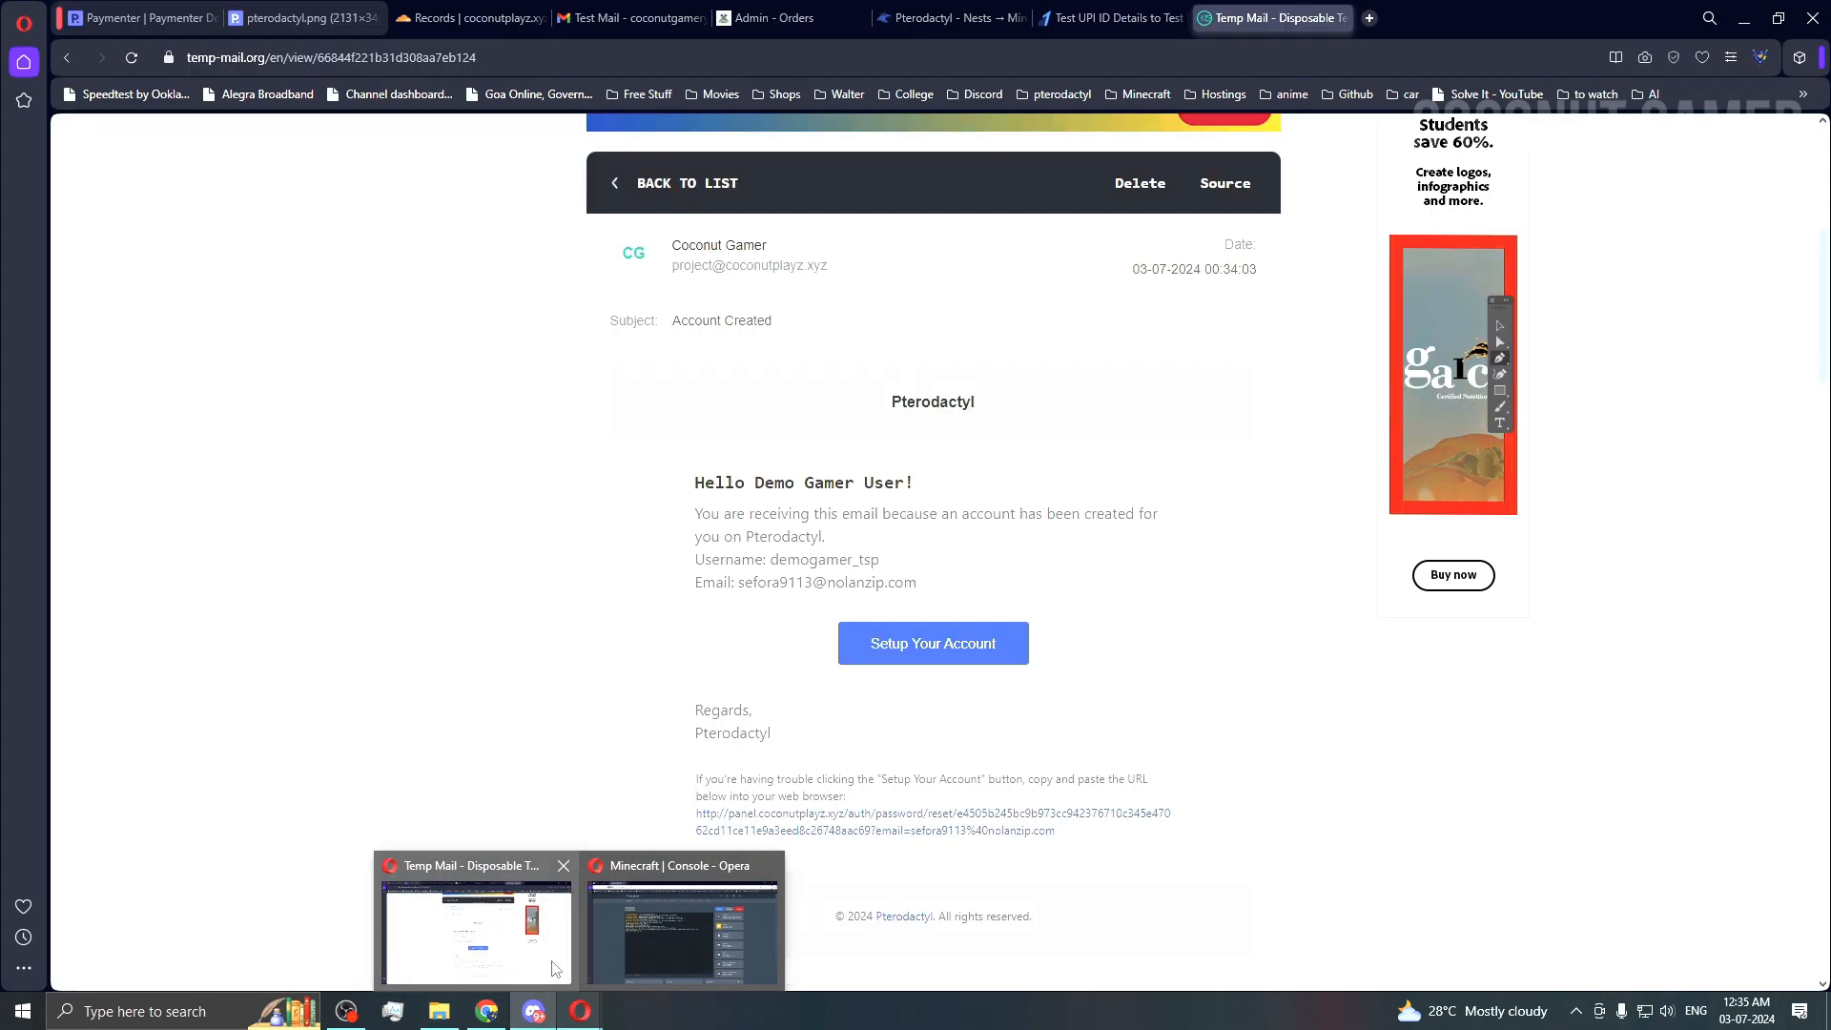
left_click(556, 968)
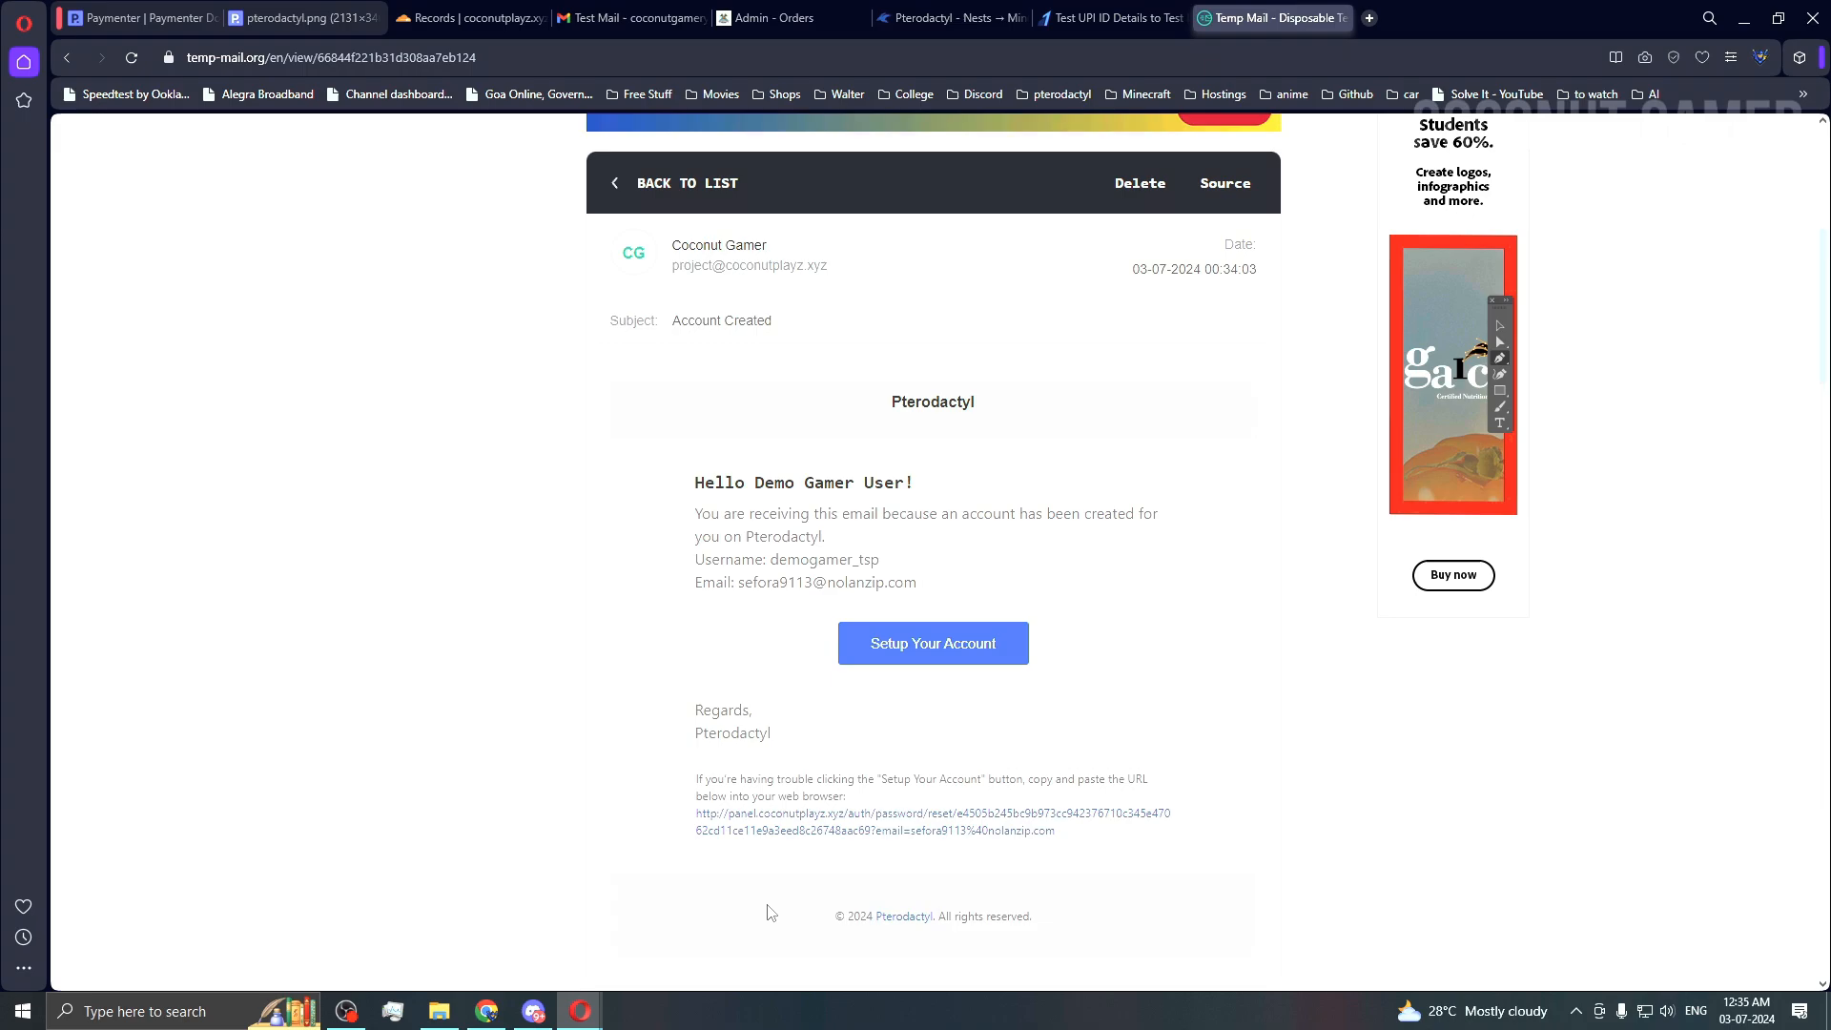
left_click(625, 183)
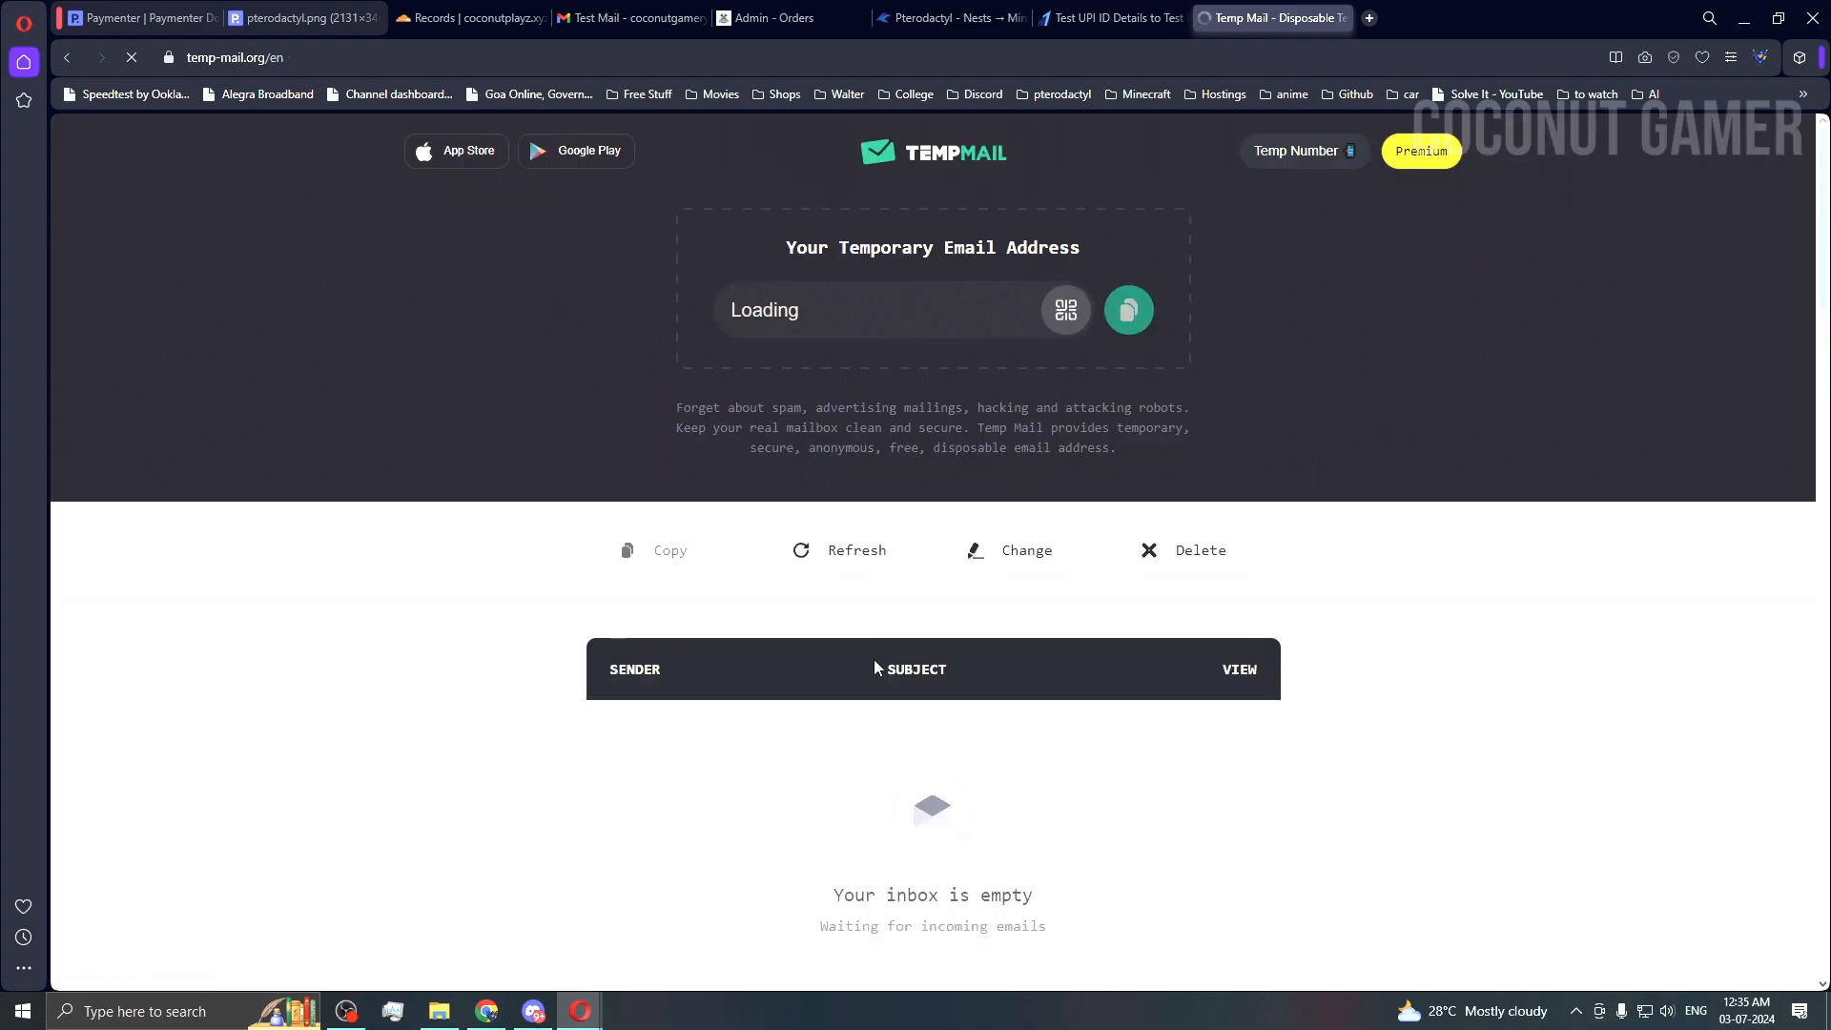
scroll(874, 660, "down", 3)
scroll(911, 709, "up", 3)
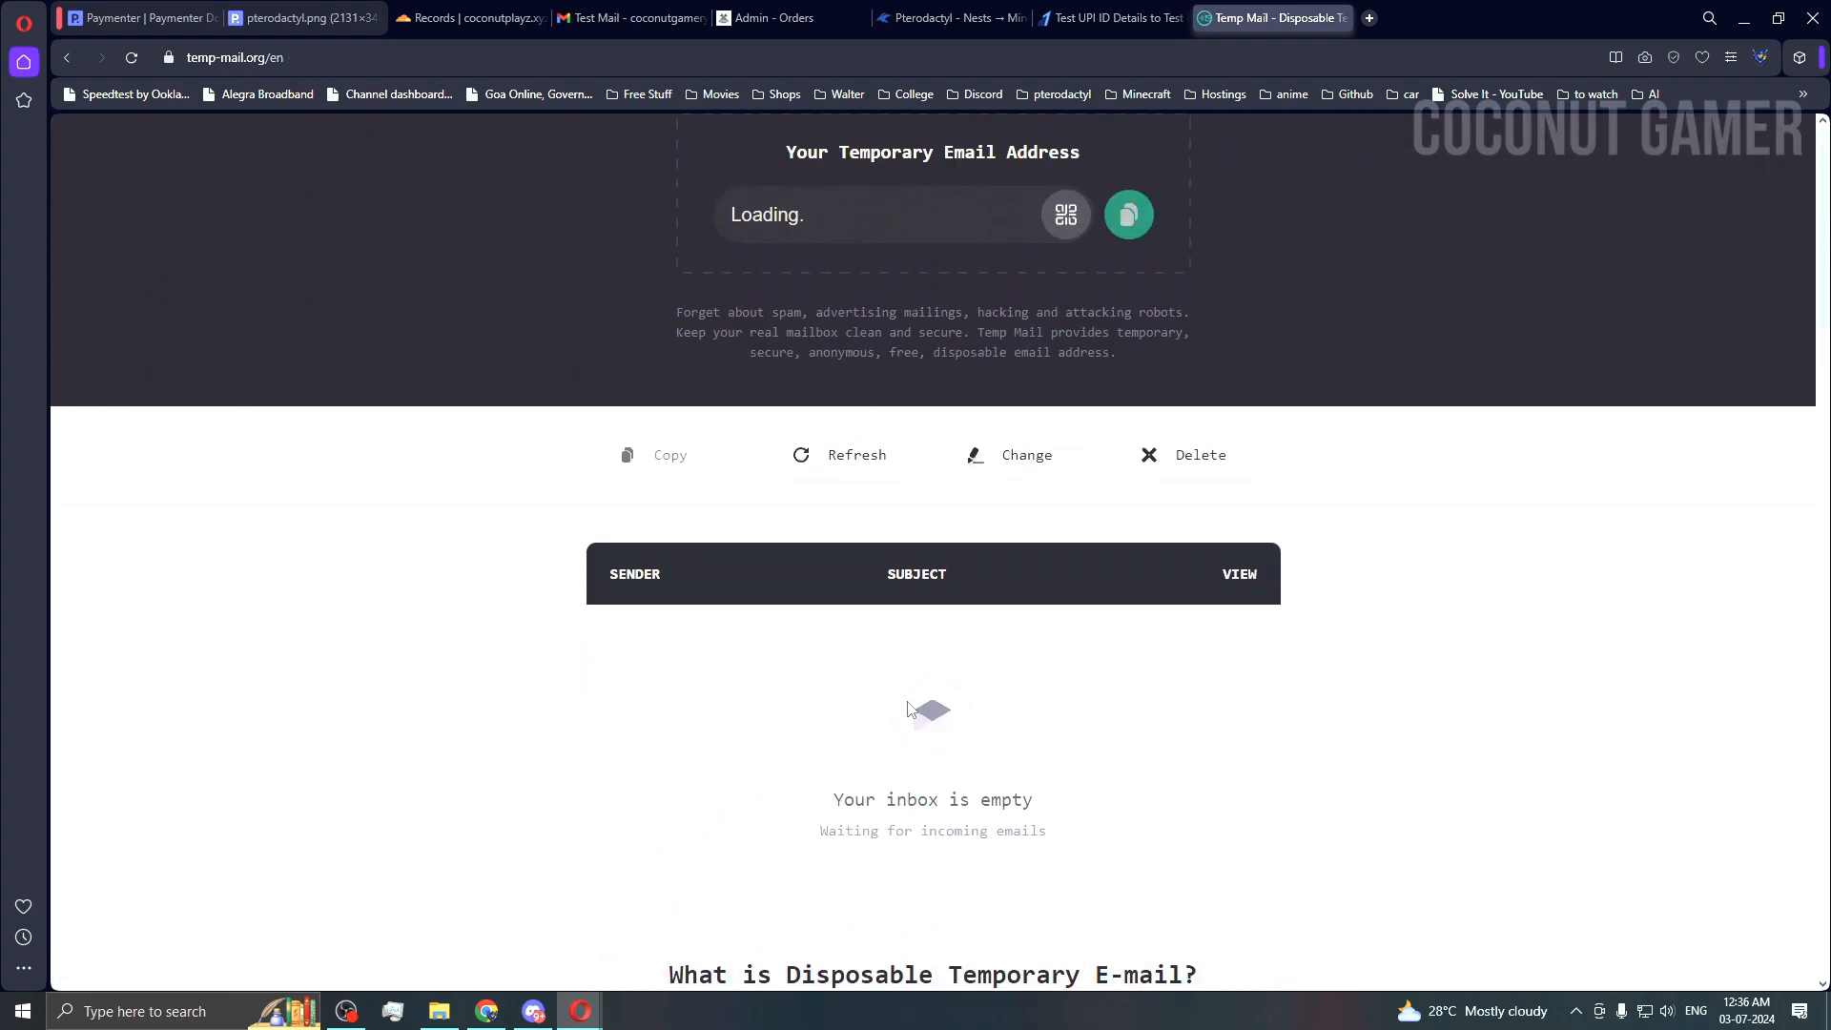
scroll(915, 712, "down", 4)
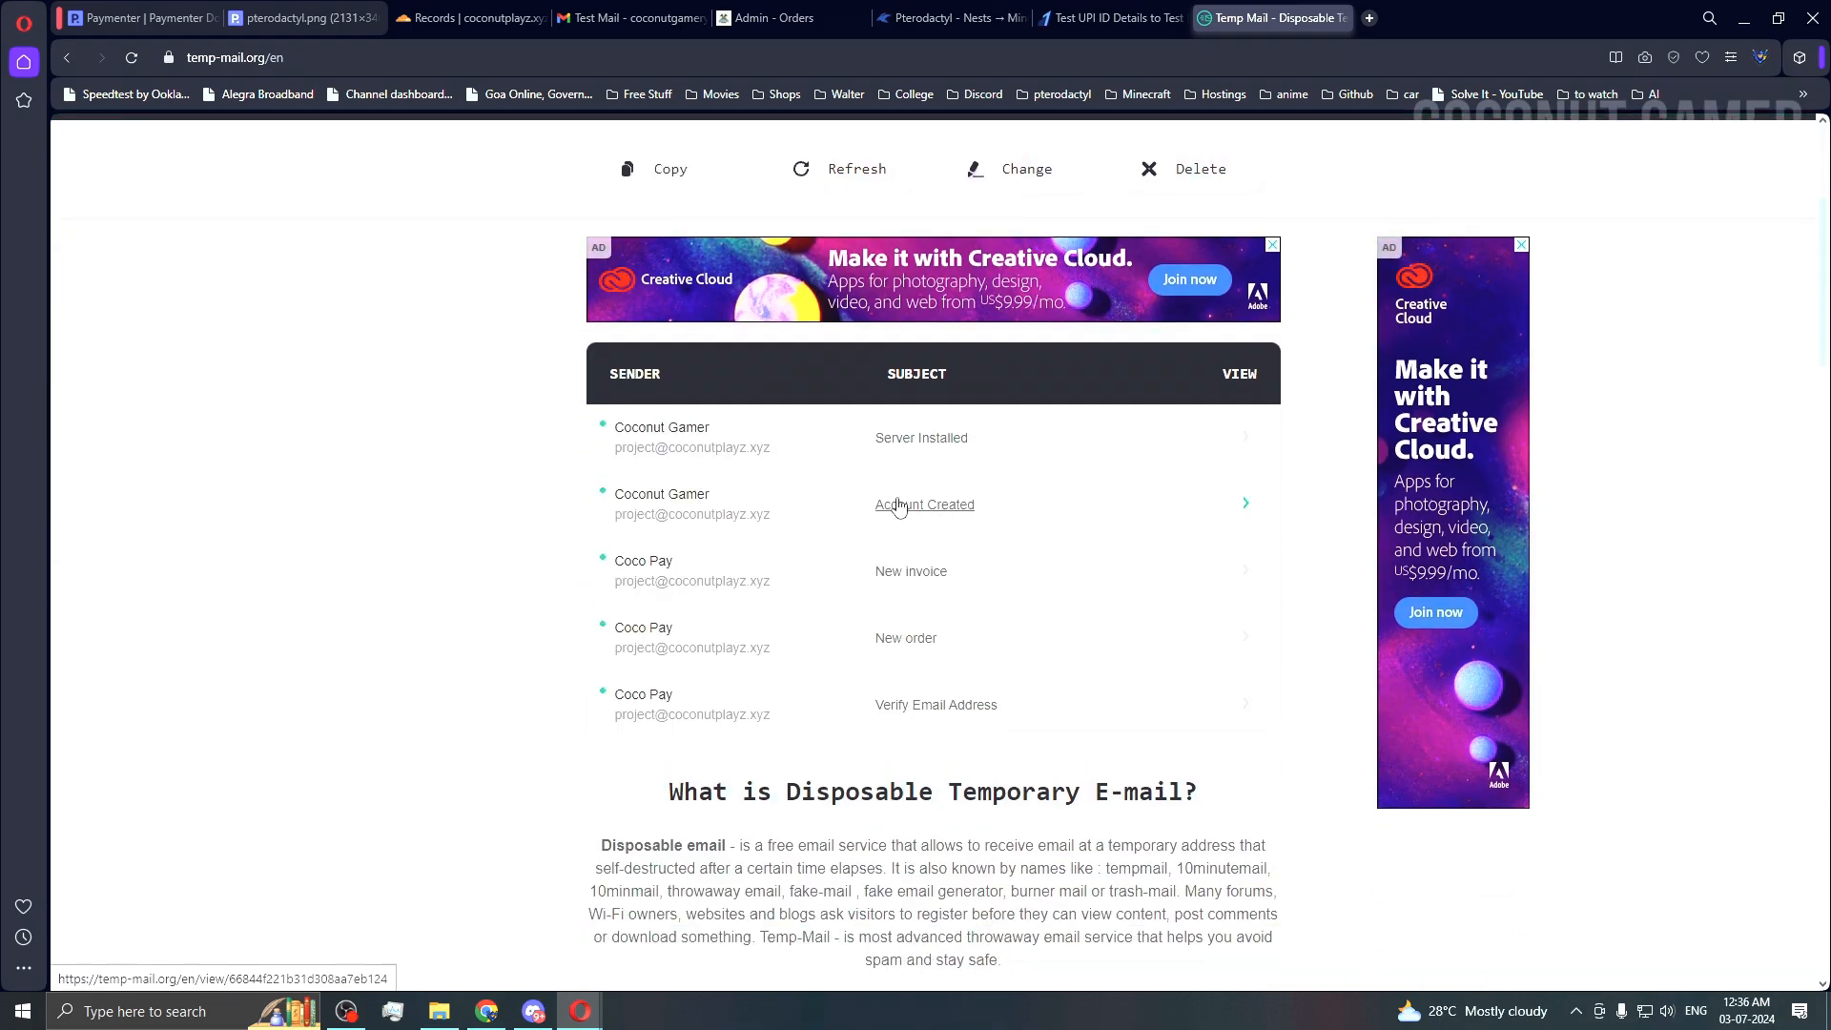
scroll(920, 500, "down", 2)
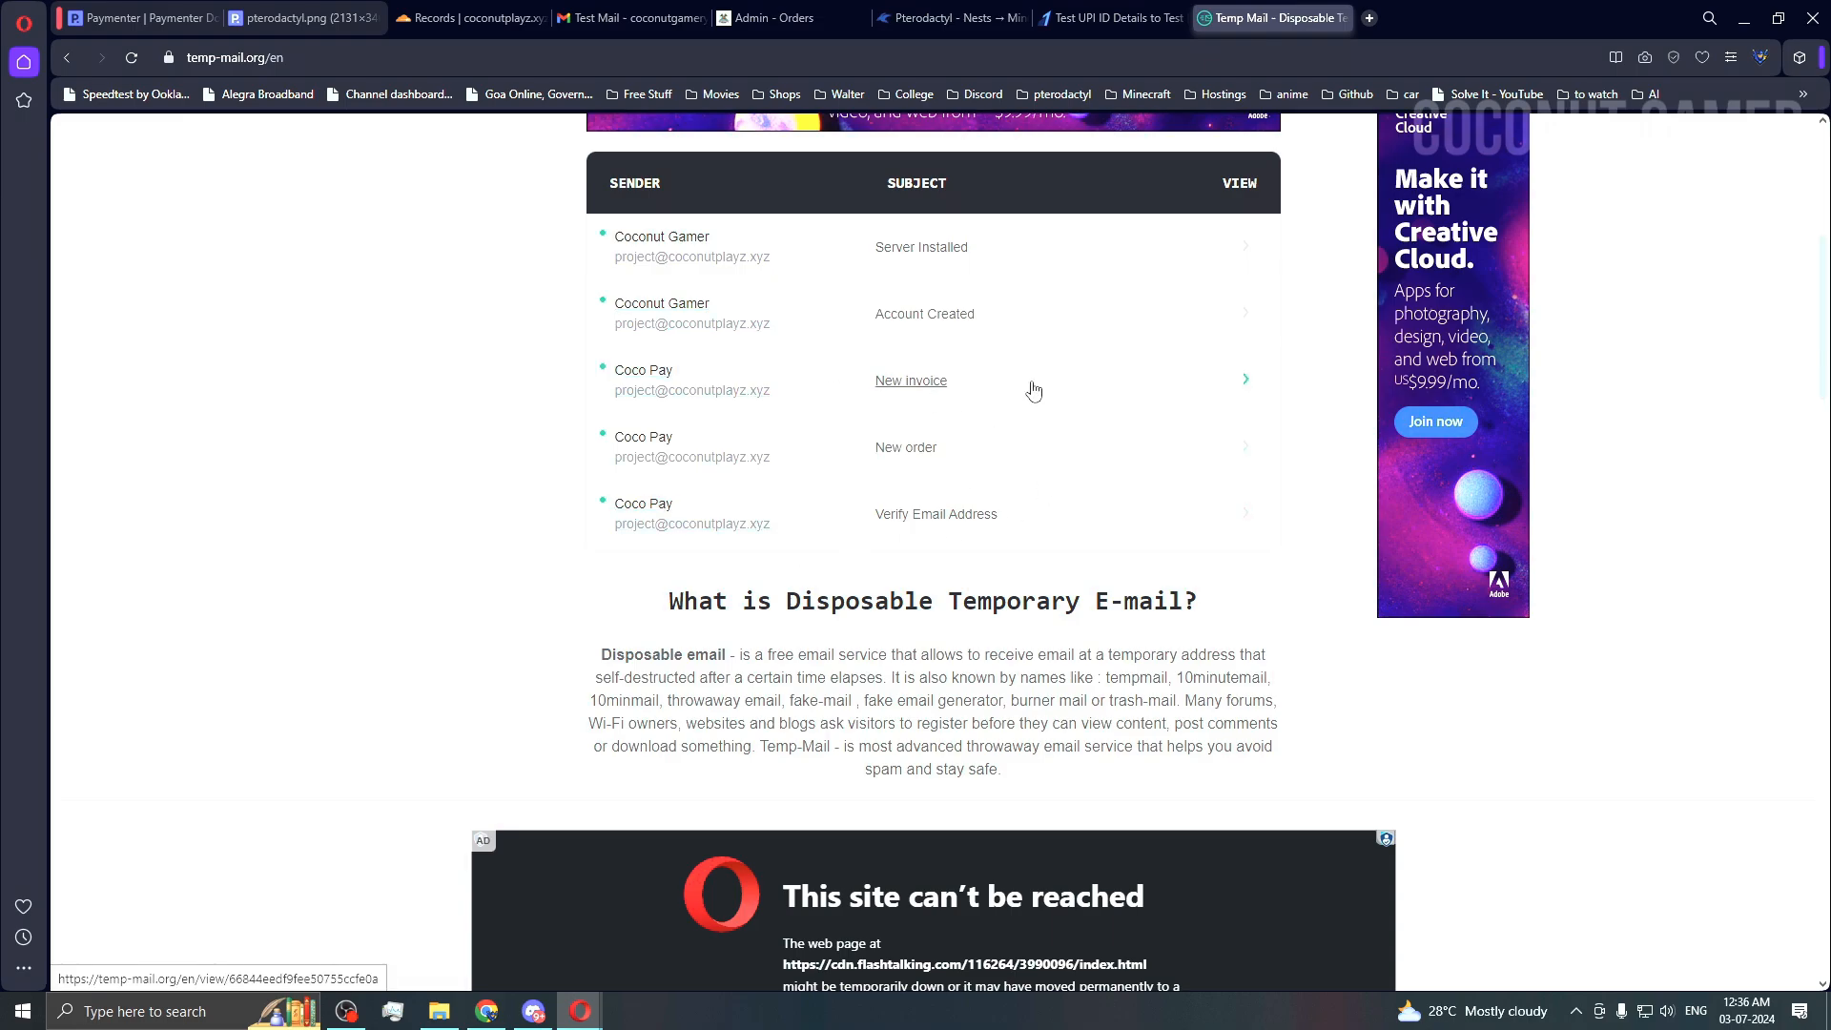
scroll(1035, 391, "up", 1)
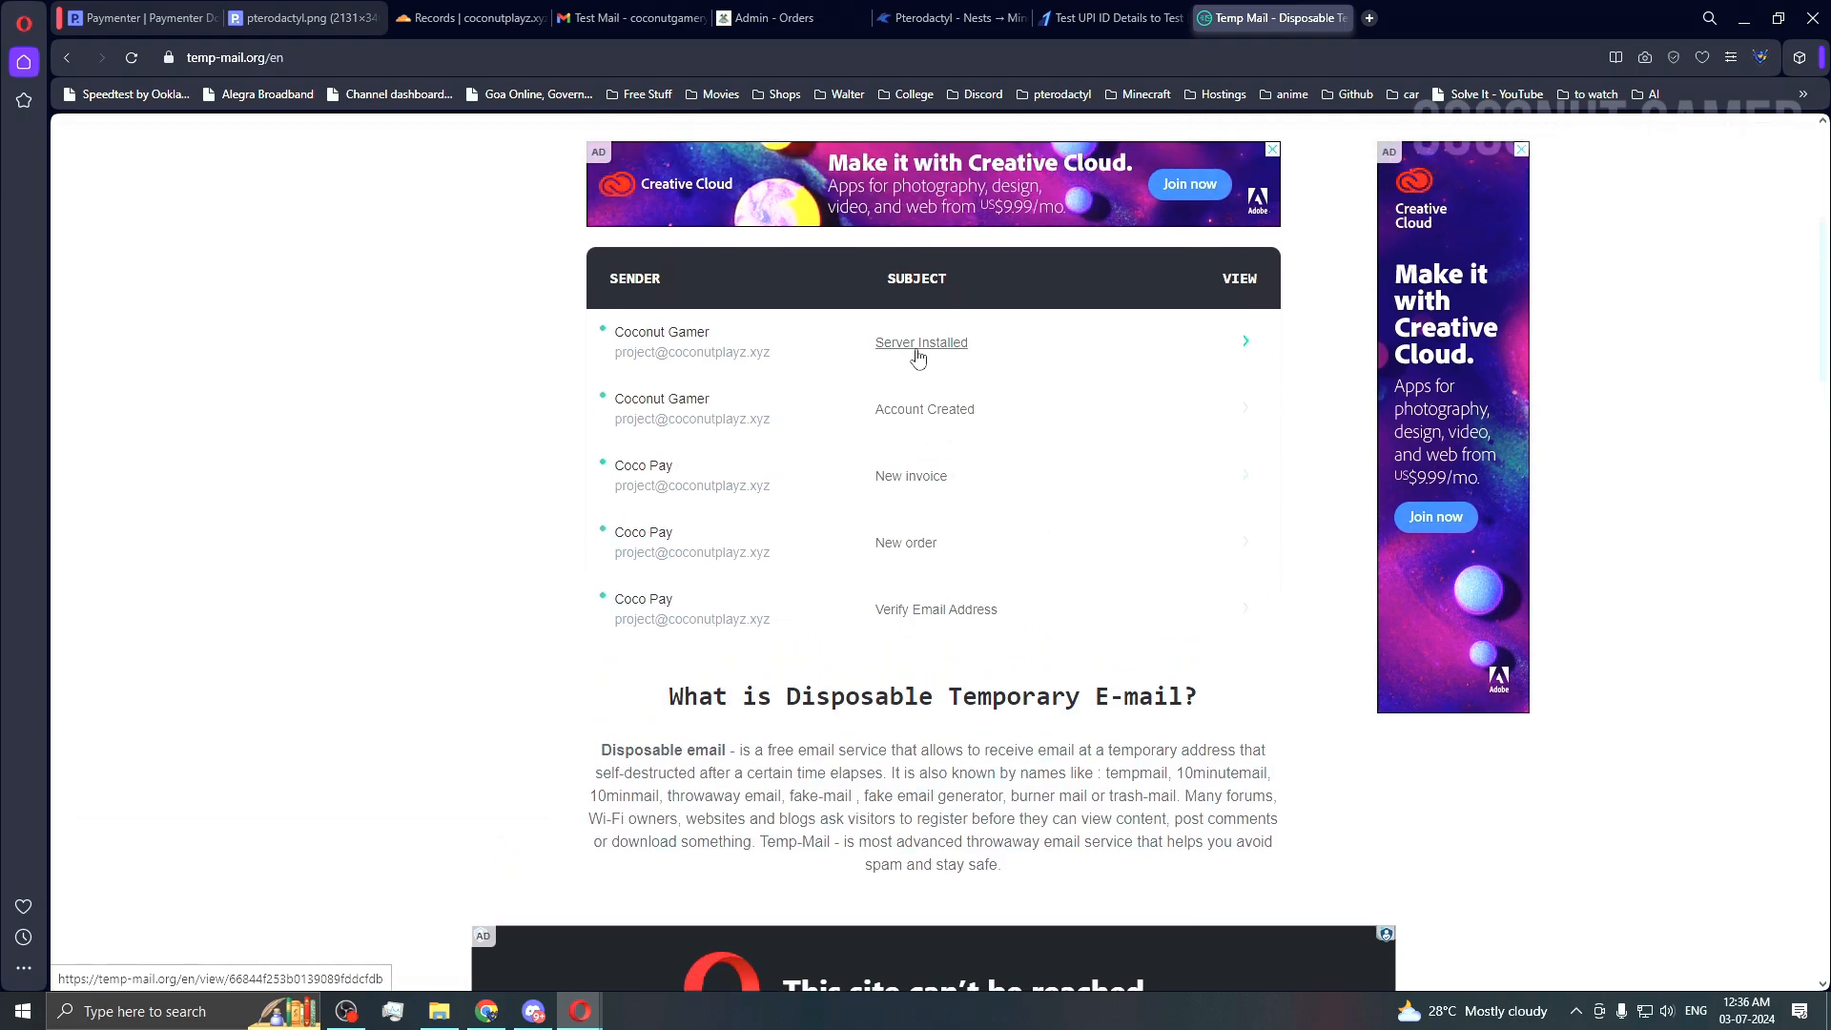
mouse_move(579, 1009)
left_click(672, 949)
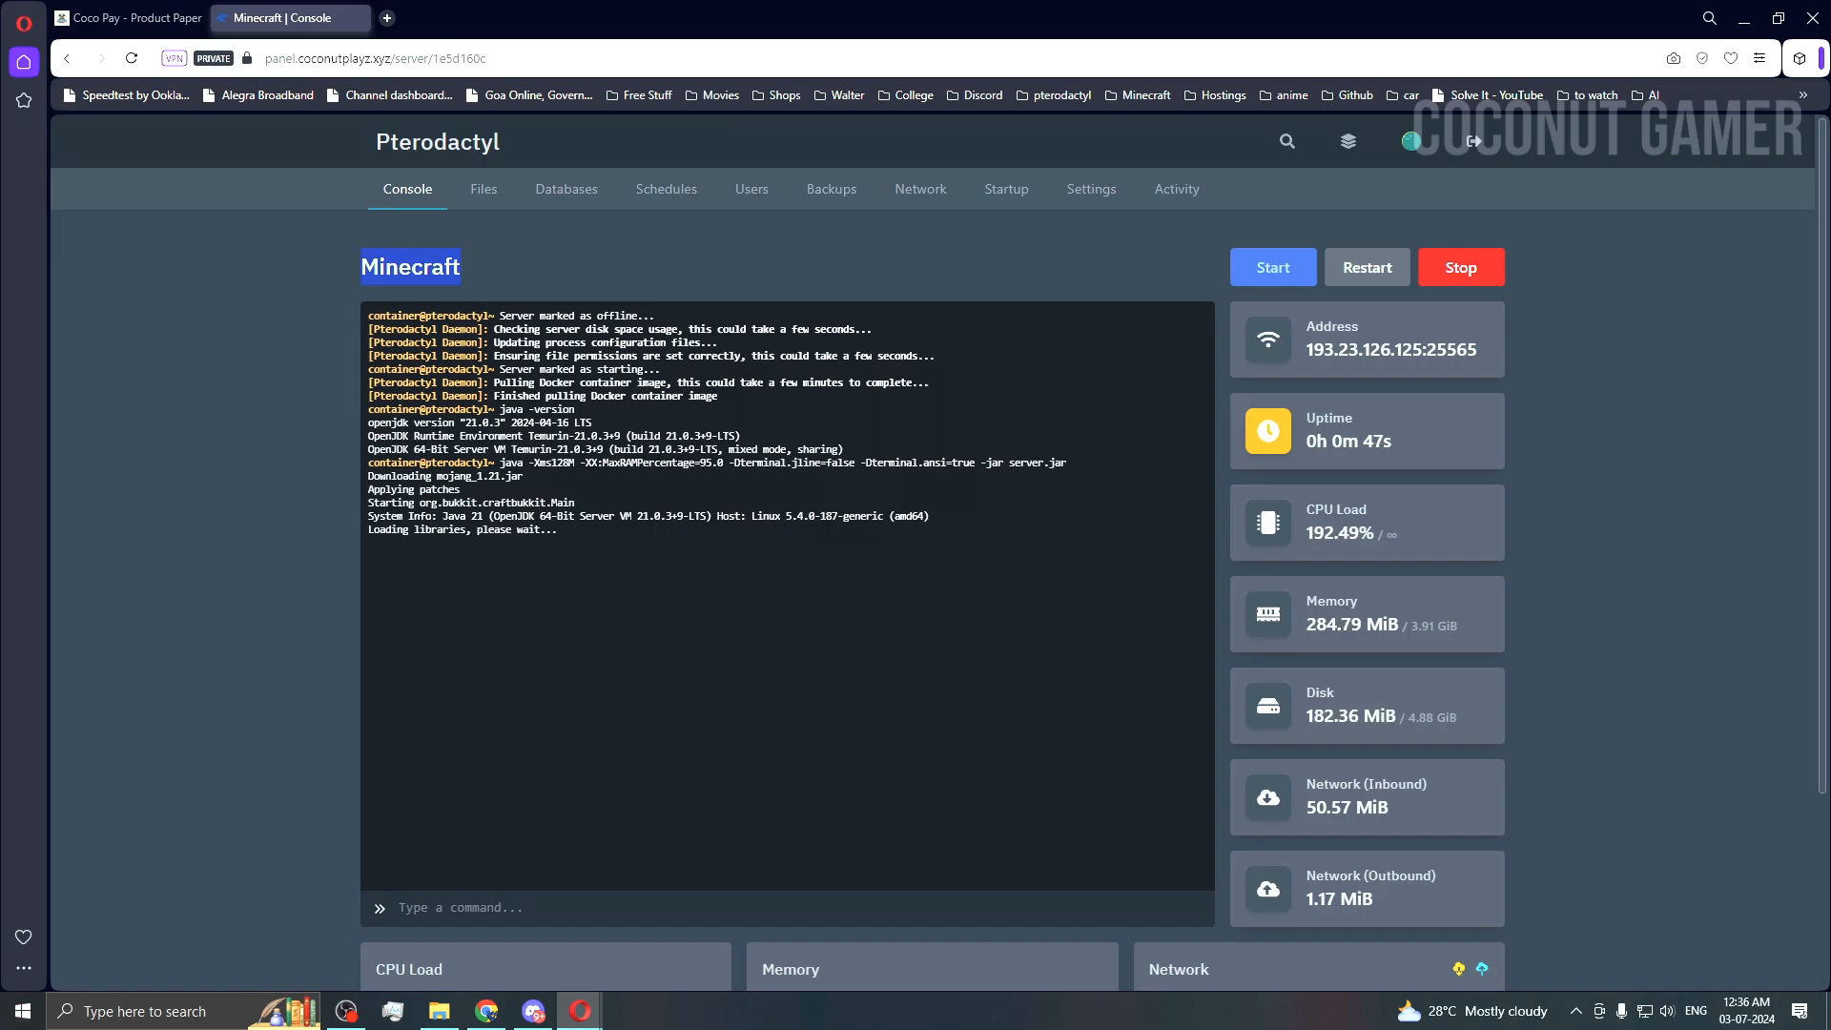
Step: Click I ACCEPT on the Minecraft EULA dialog, then switch back to Temp Mail
left_click(288, 570)
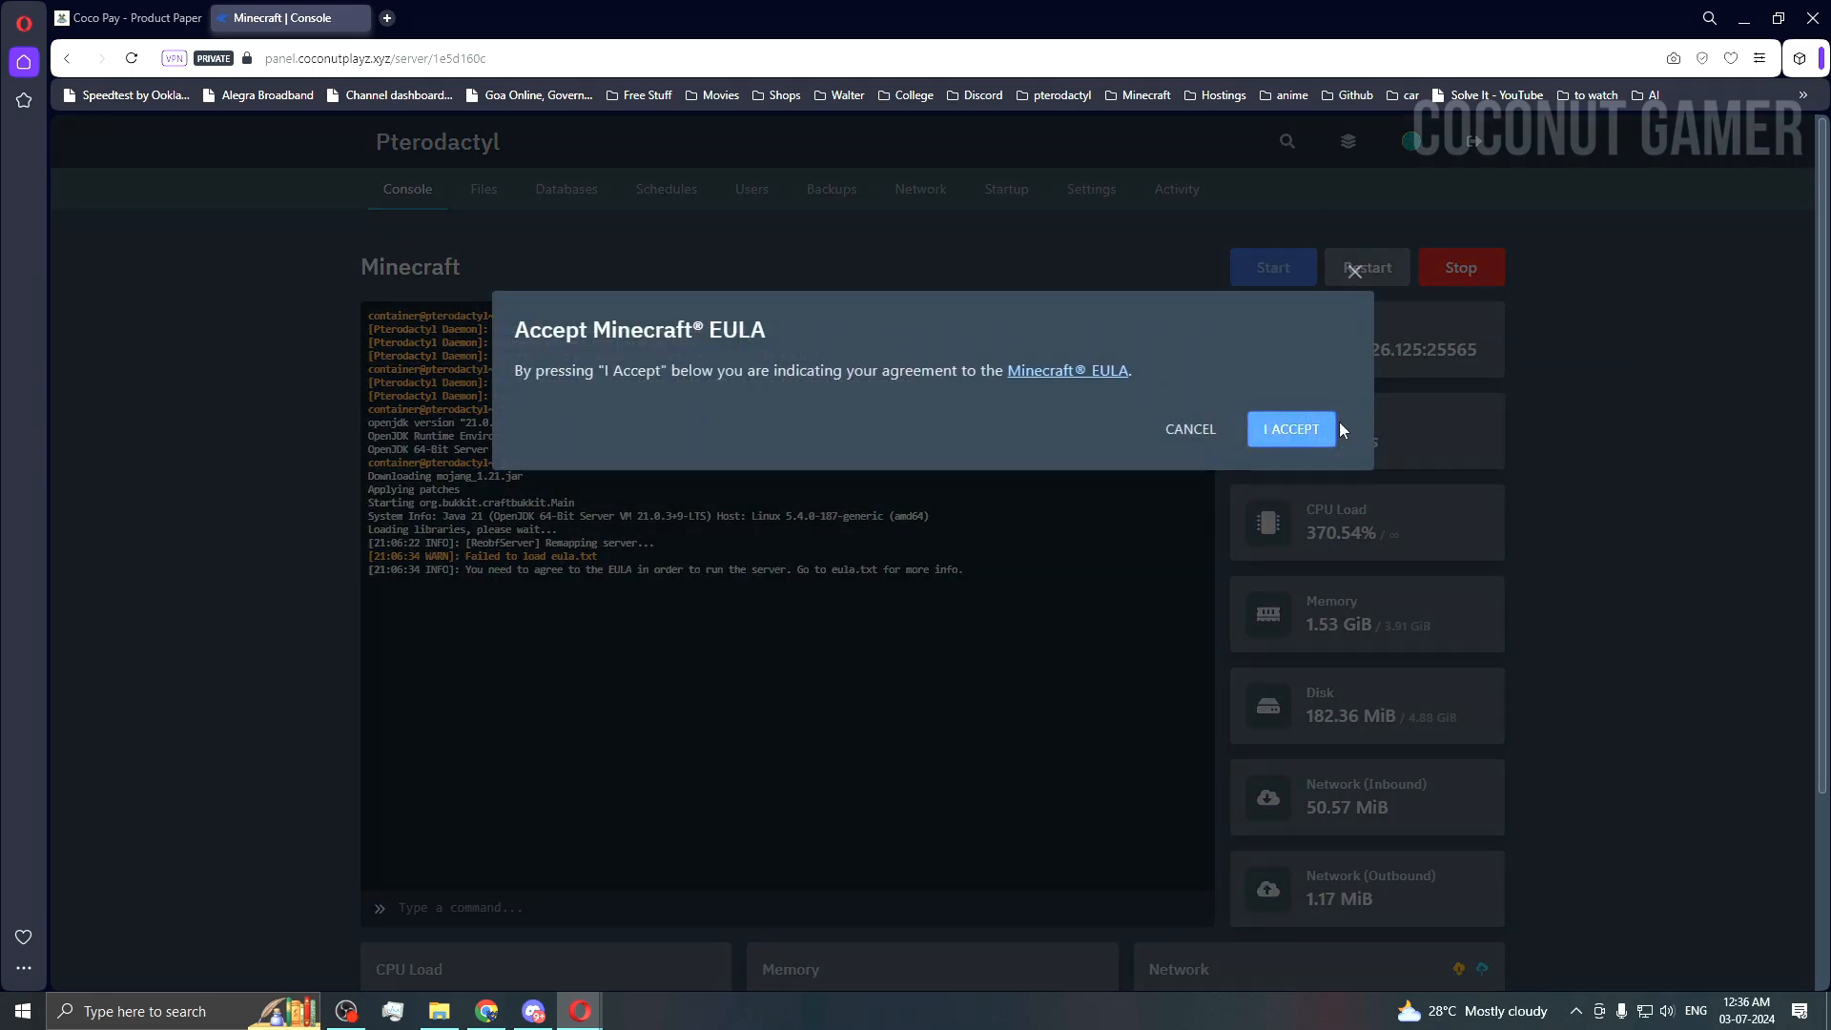
left_click(1330, 428)
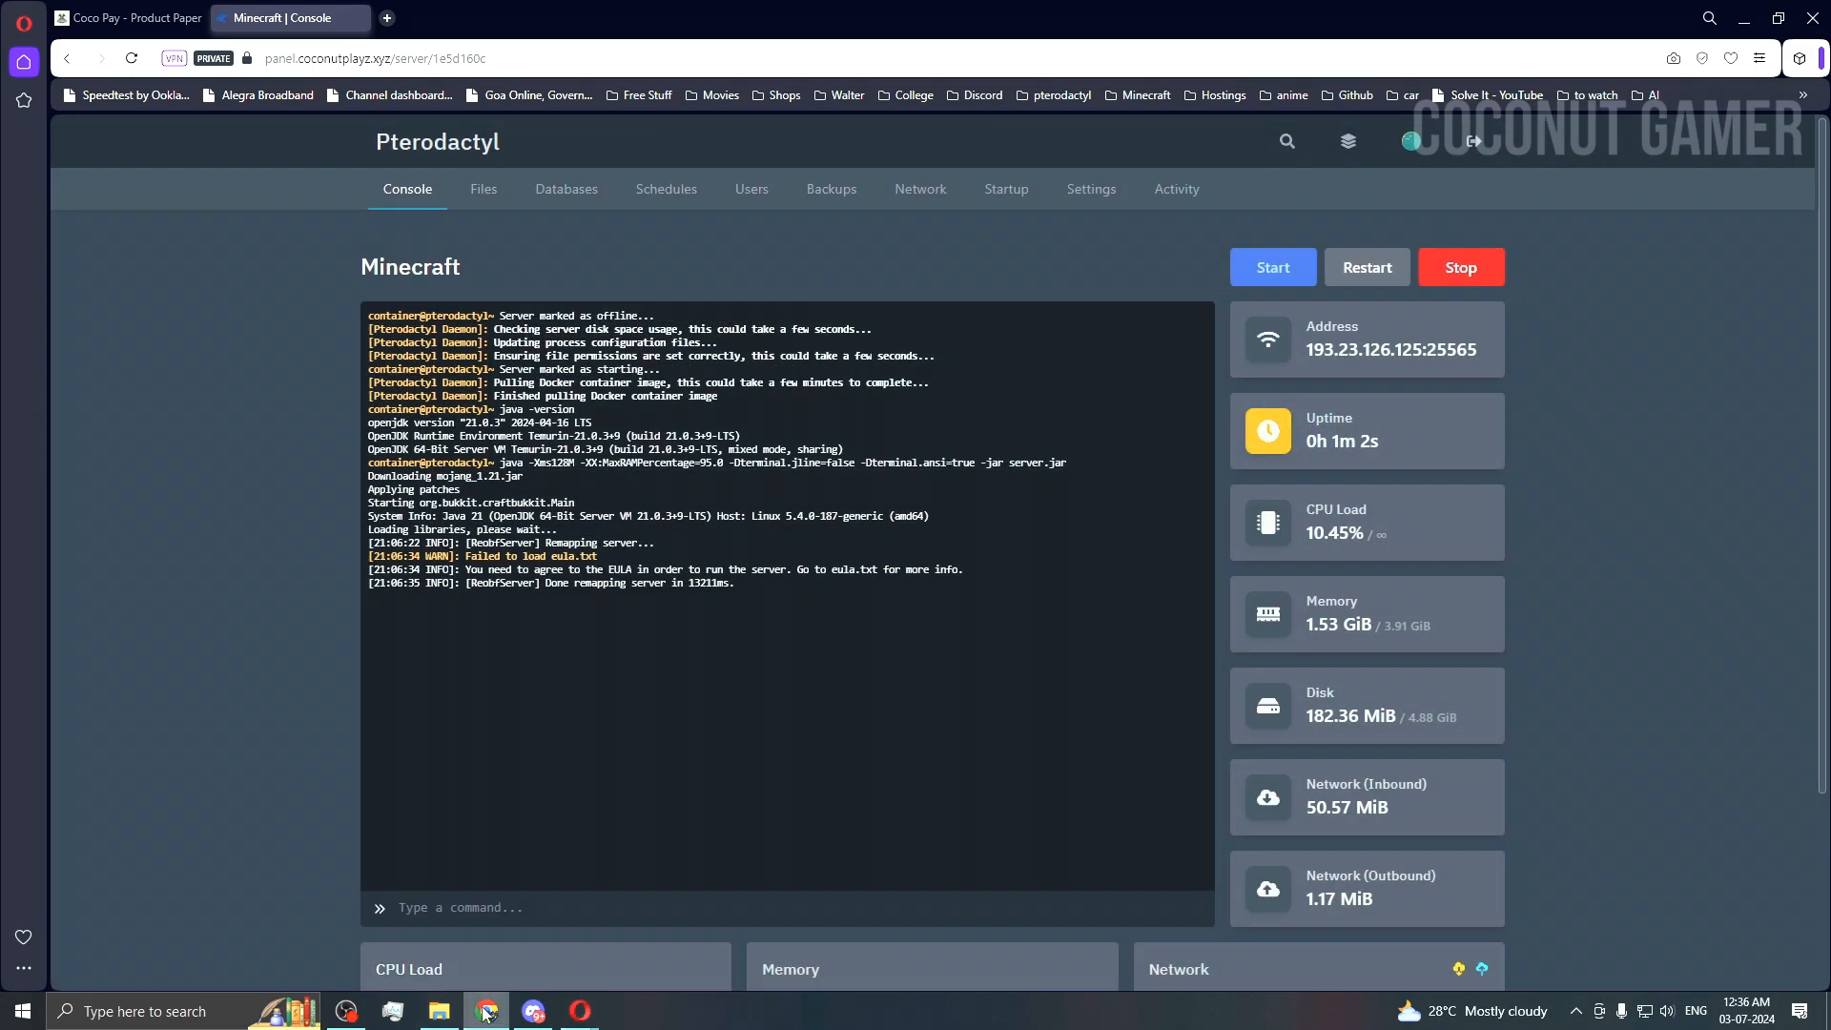
mouse_move(579, 1011)
left_click(468, 916)
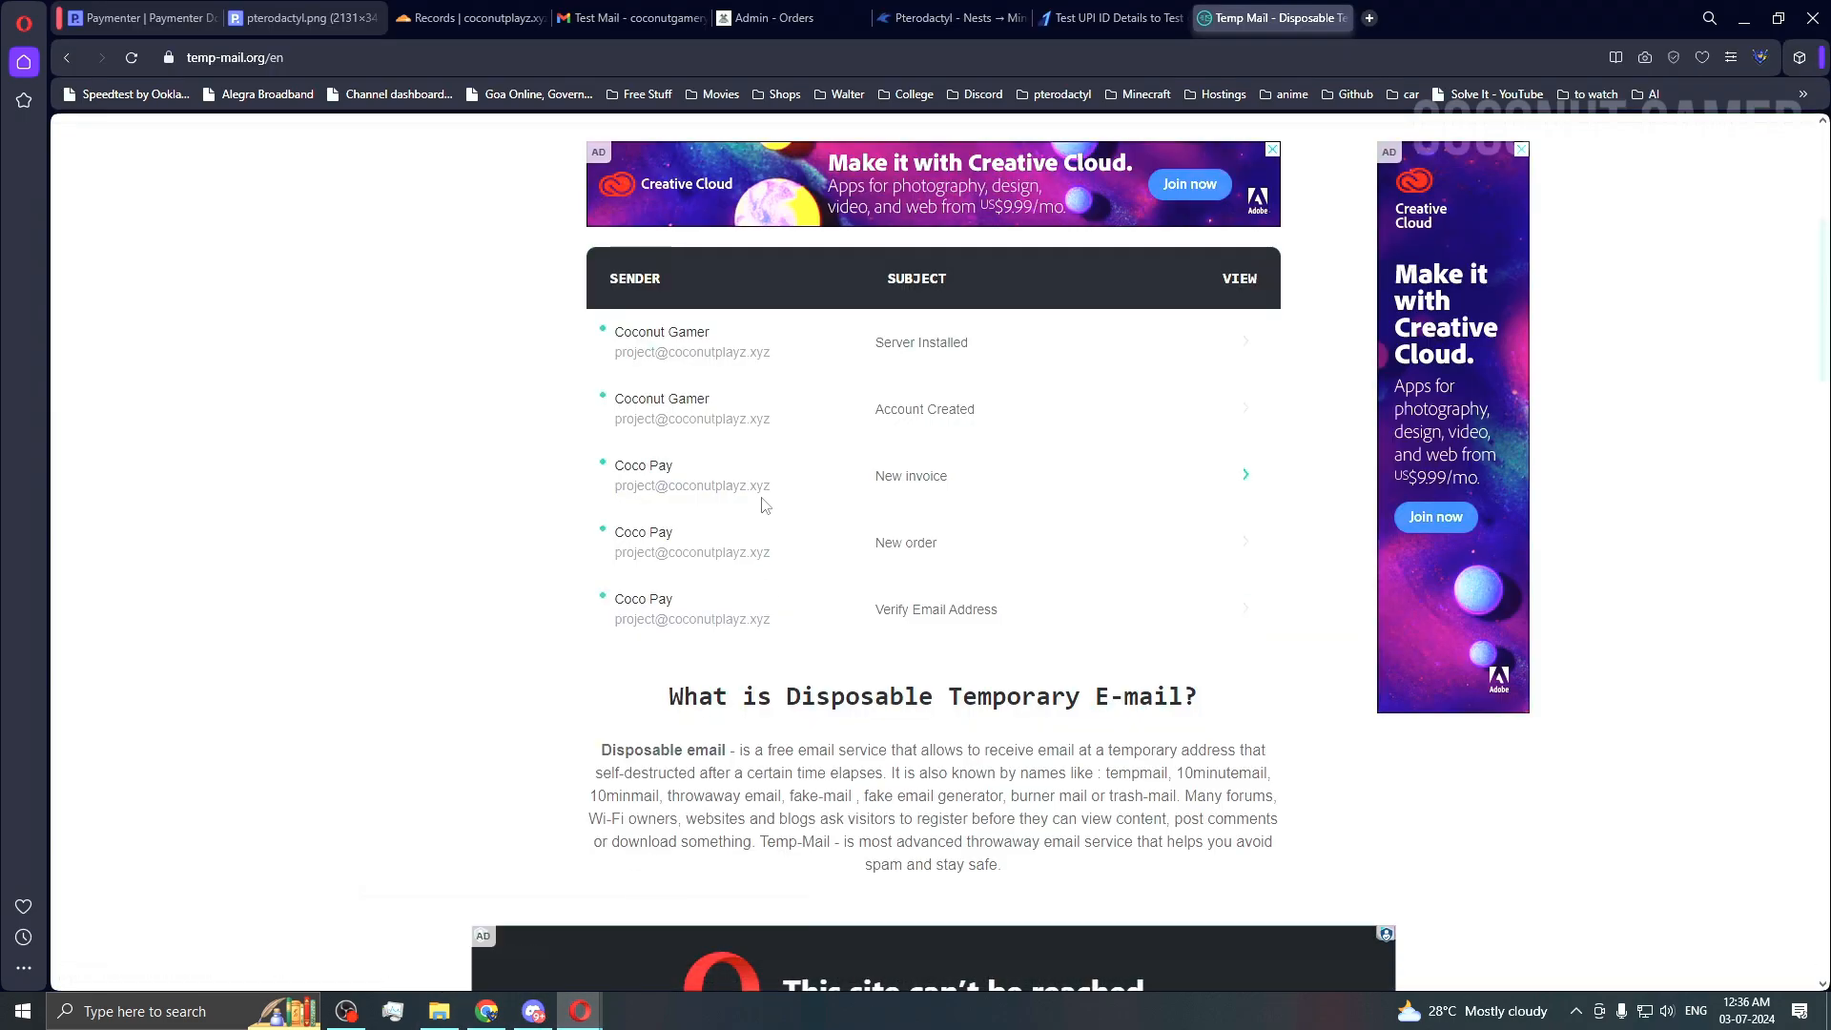
Step: Reload the admin orders list to show order 11, then view the dashboard's ₹950.00 revenue
left_click(820, 19)
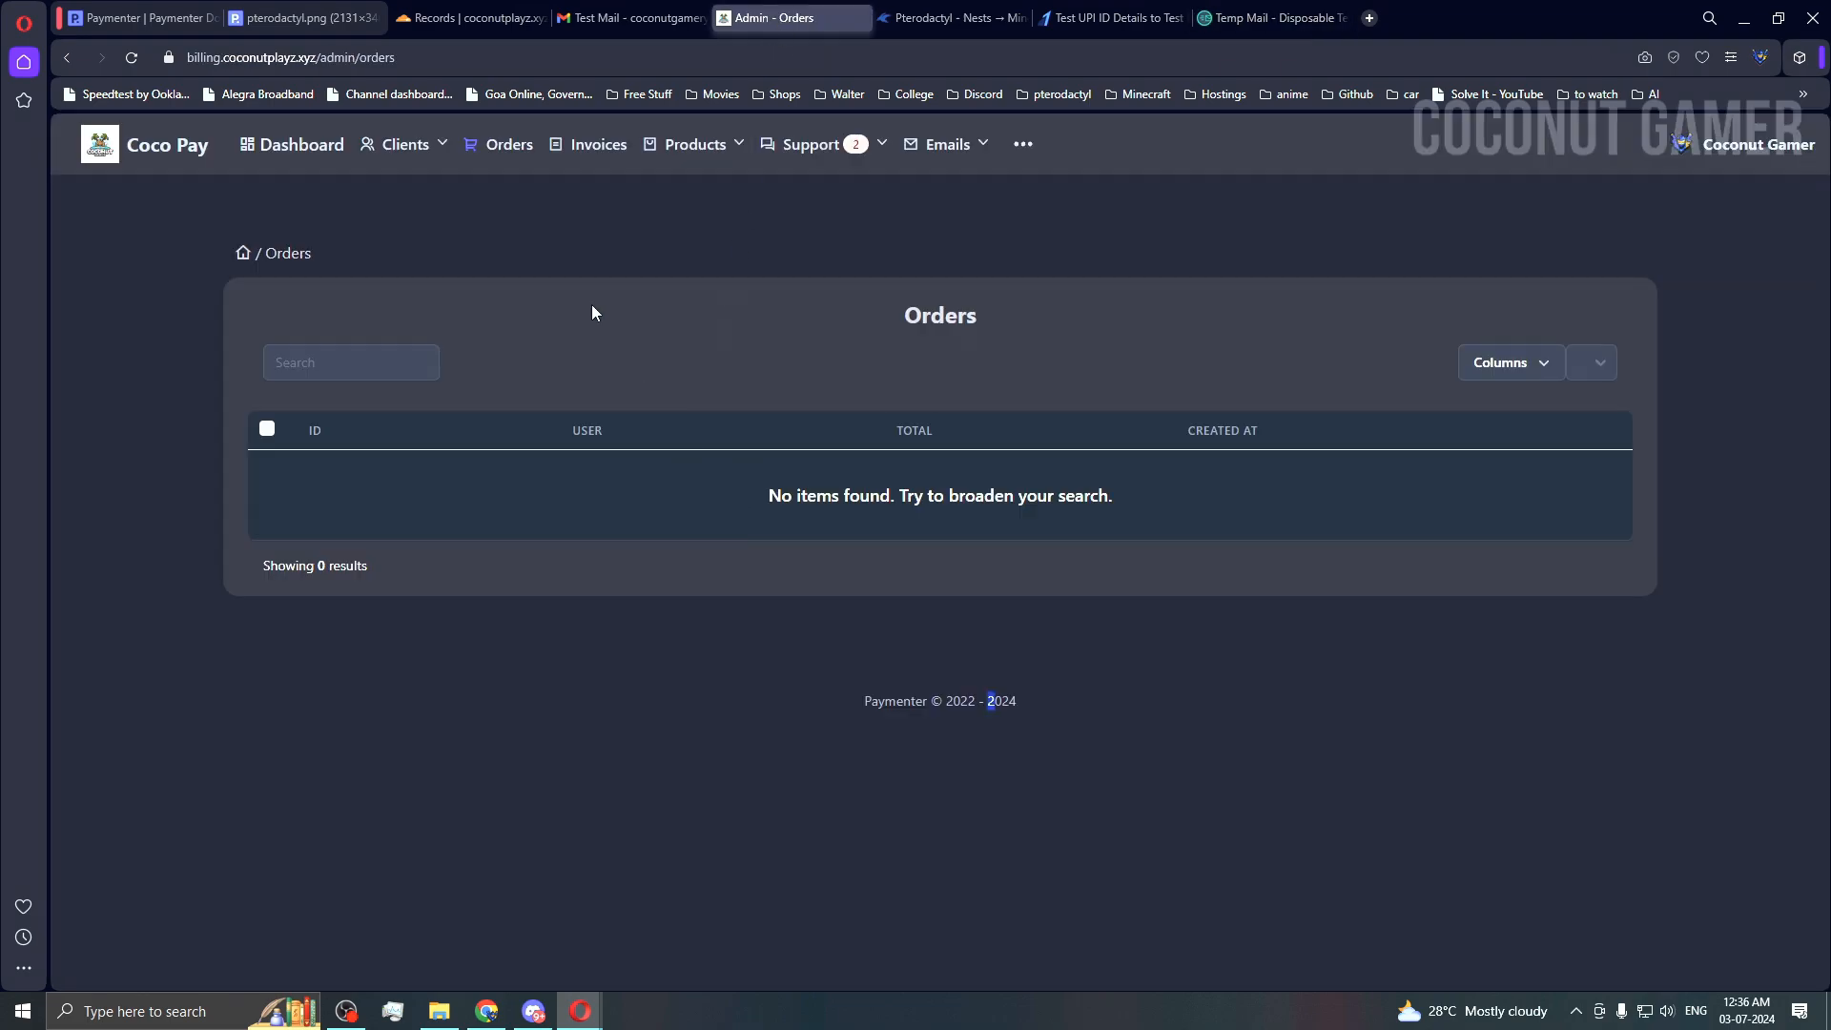
left_click(500, 155)
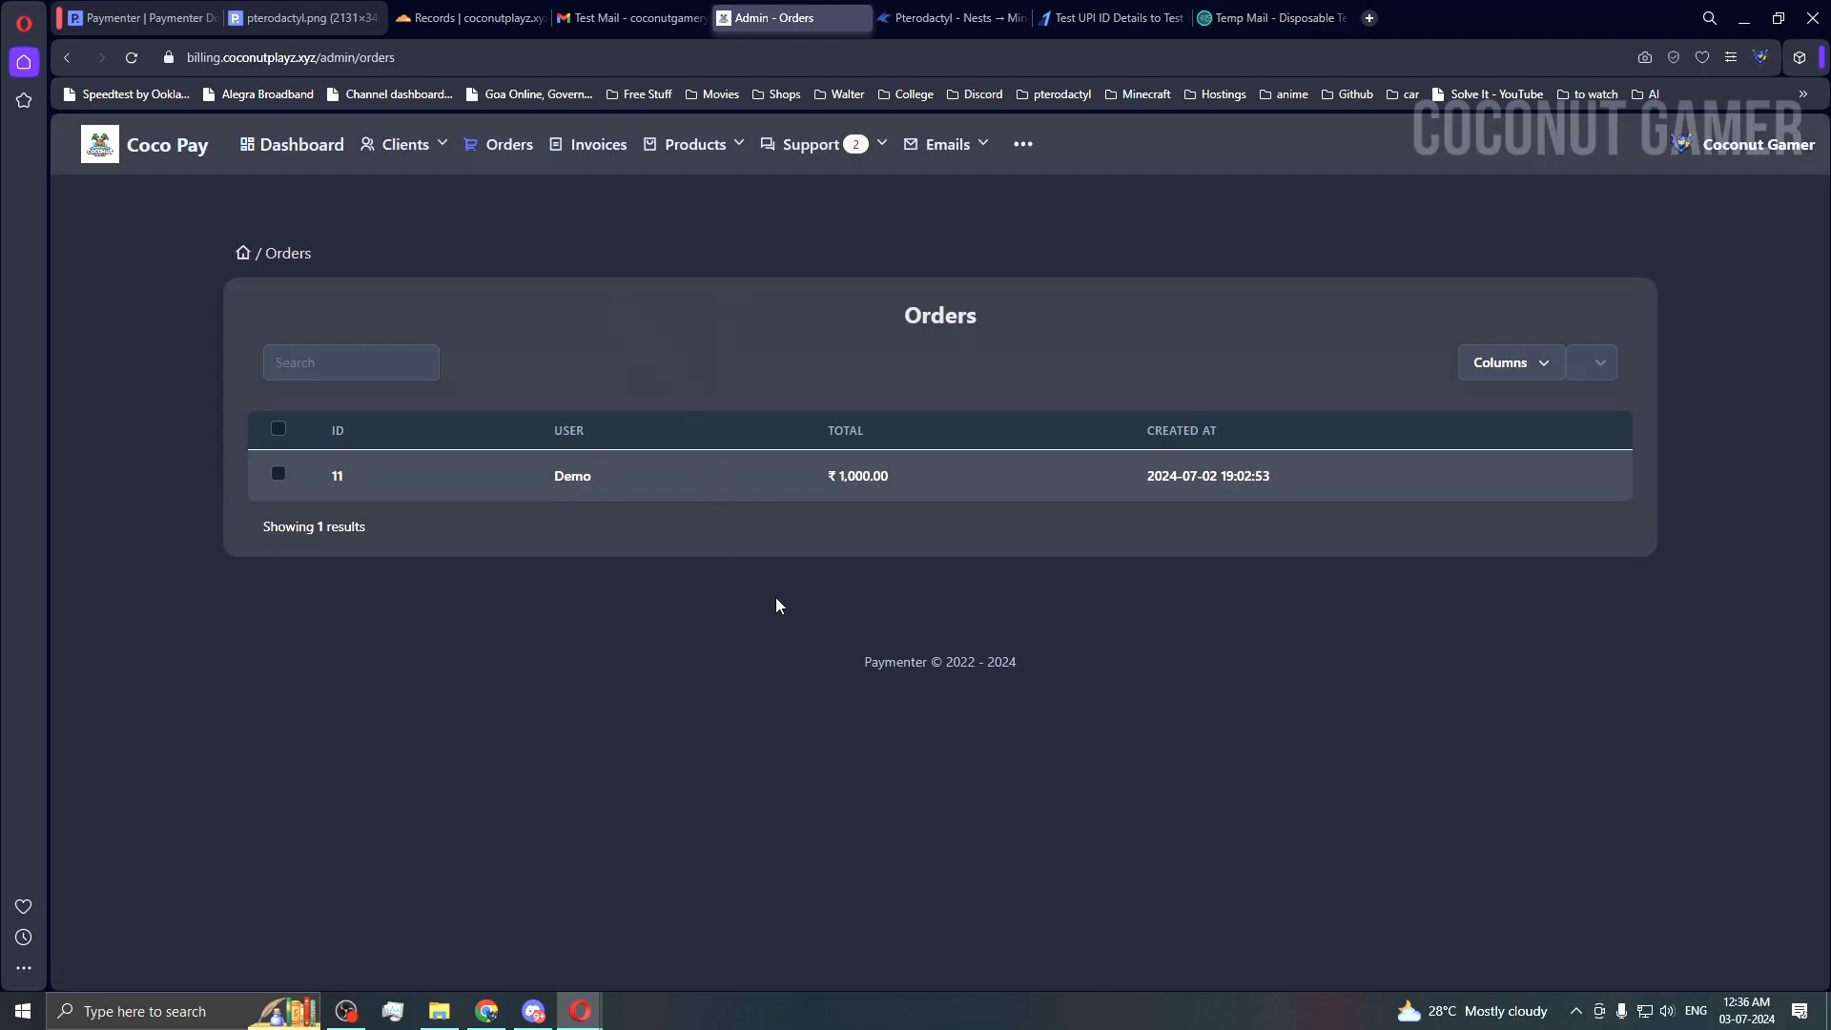
left_click(296, 144)
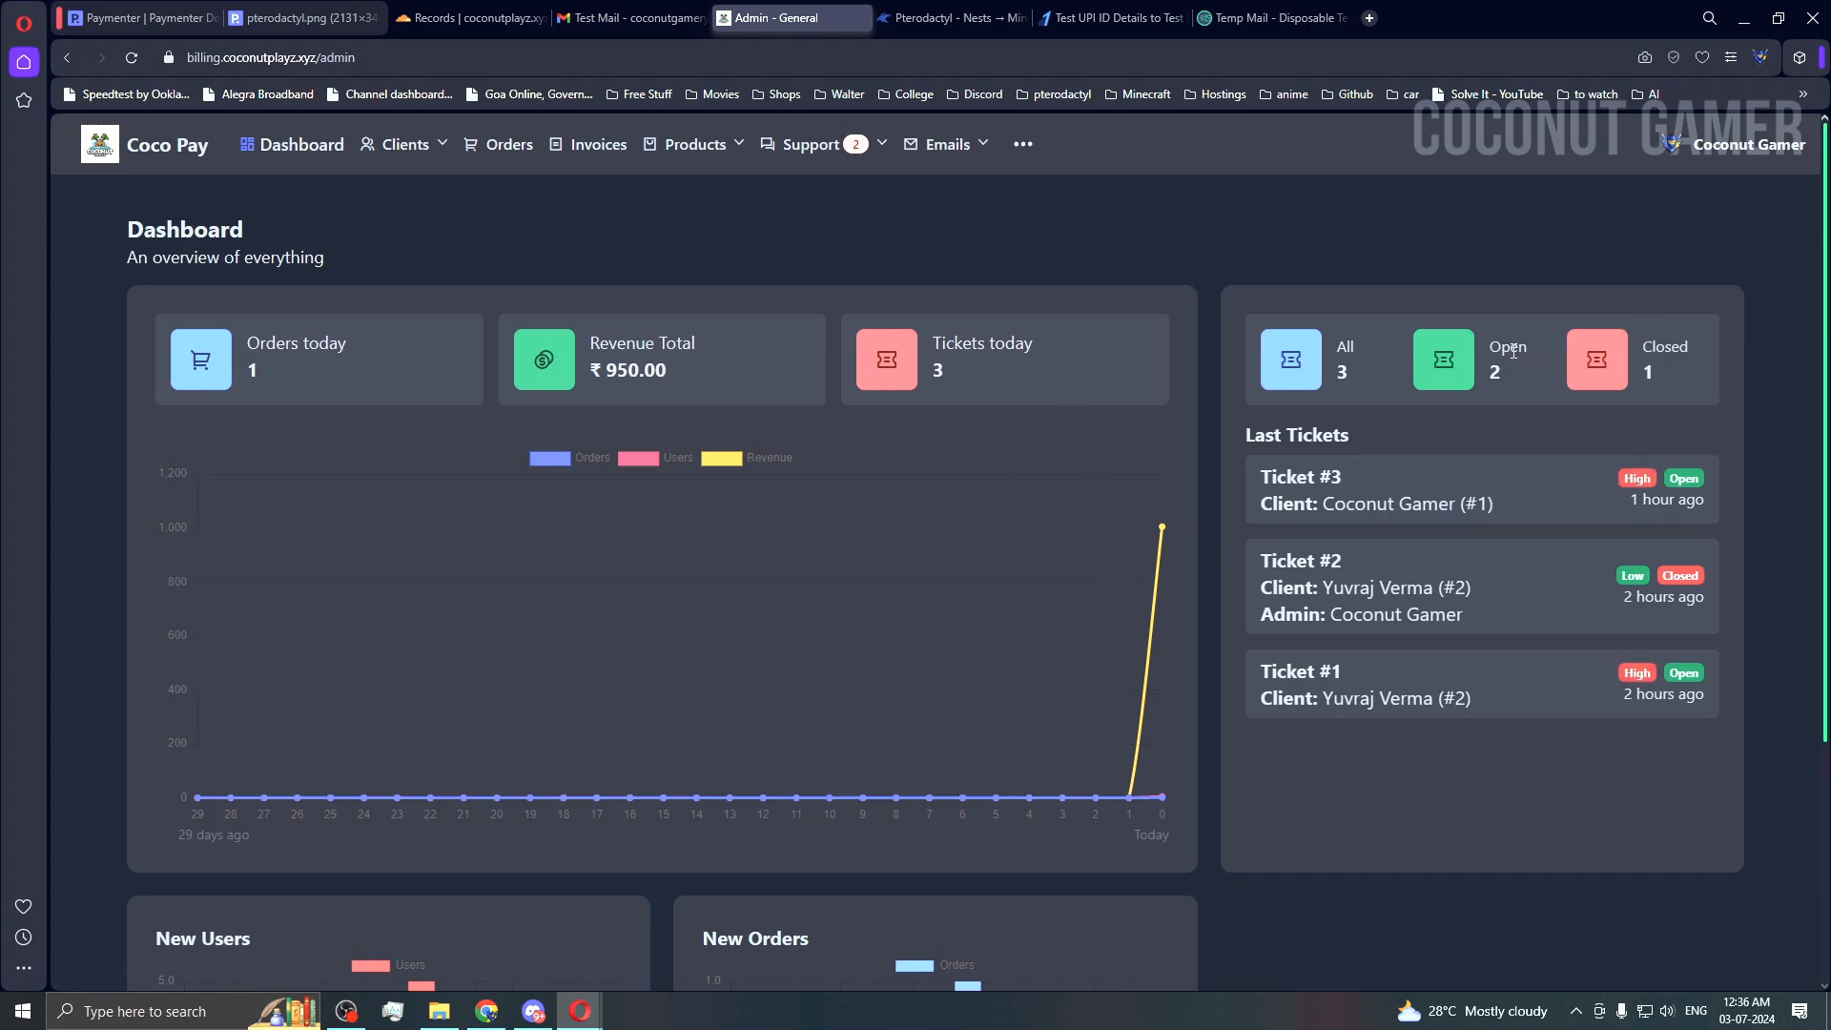
scroll(1239, 419, "down", 3)
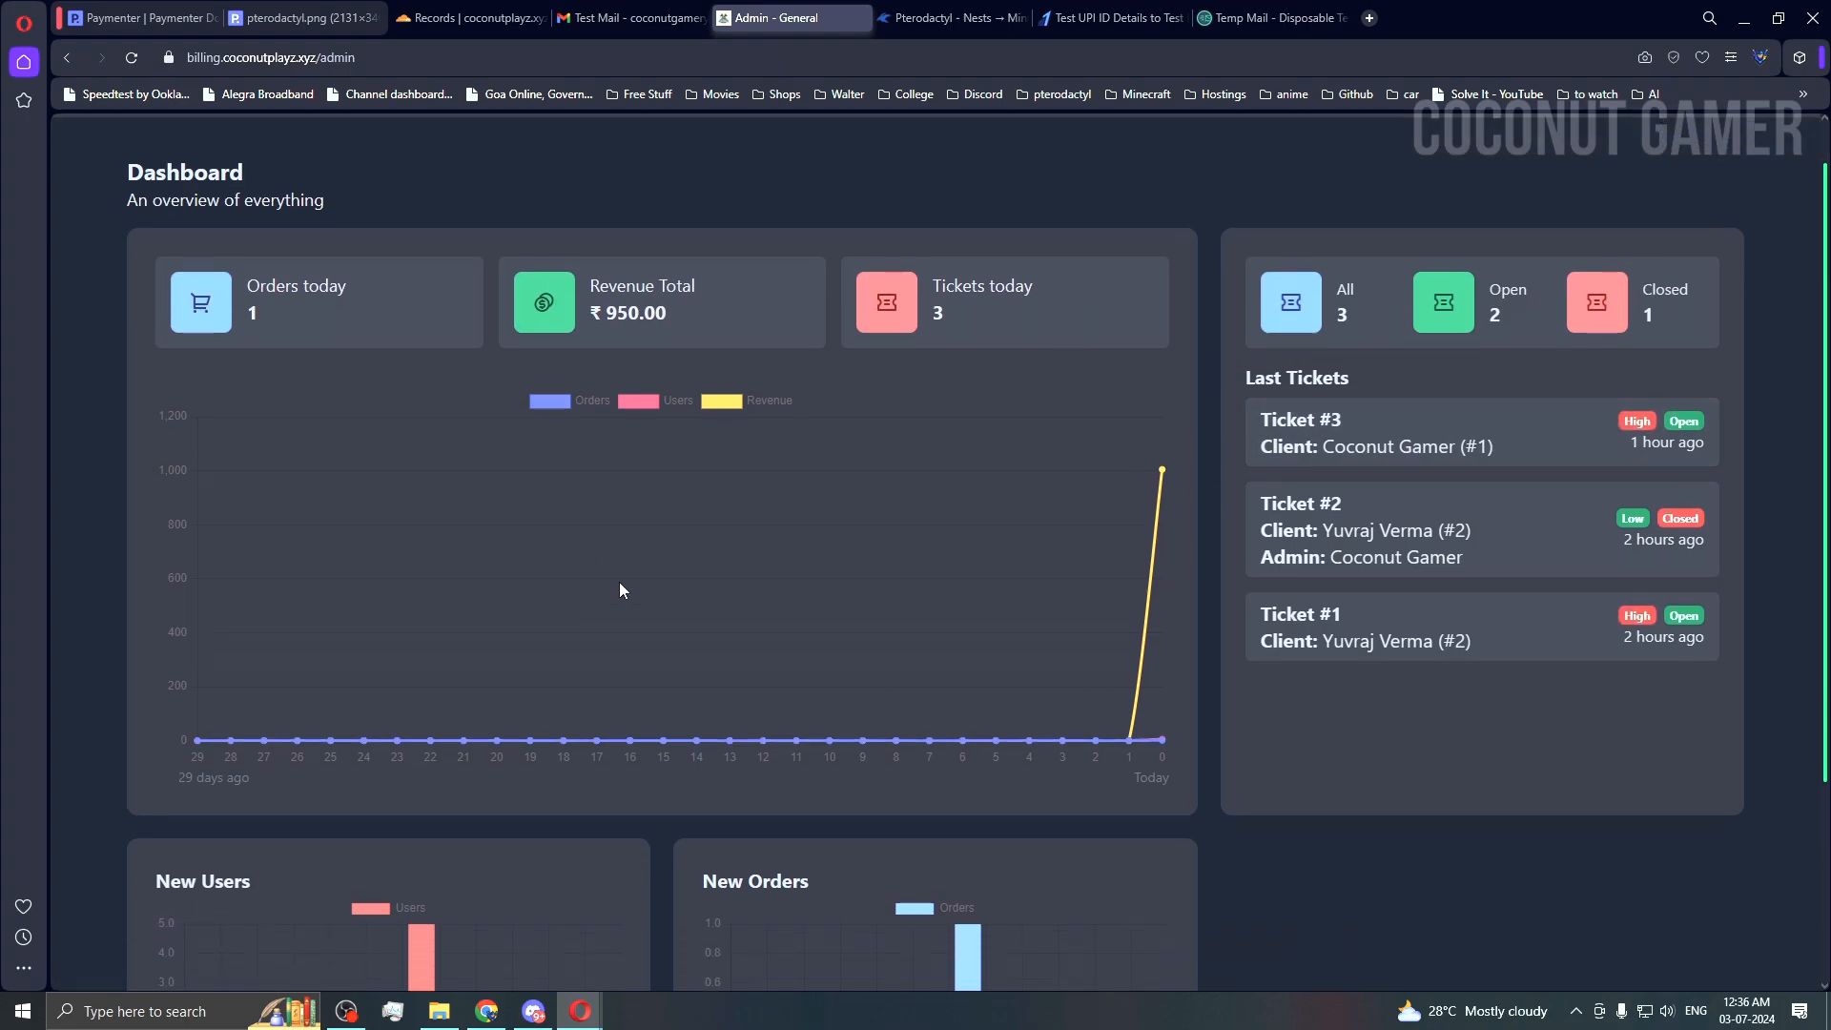
scroll(1010, 442, "up", 3)
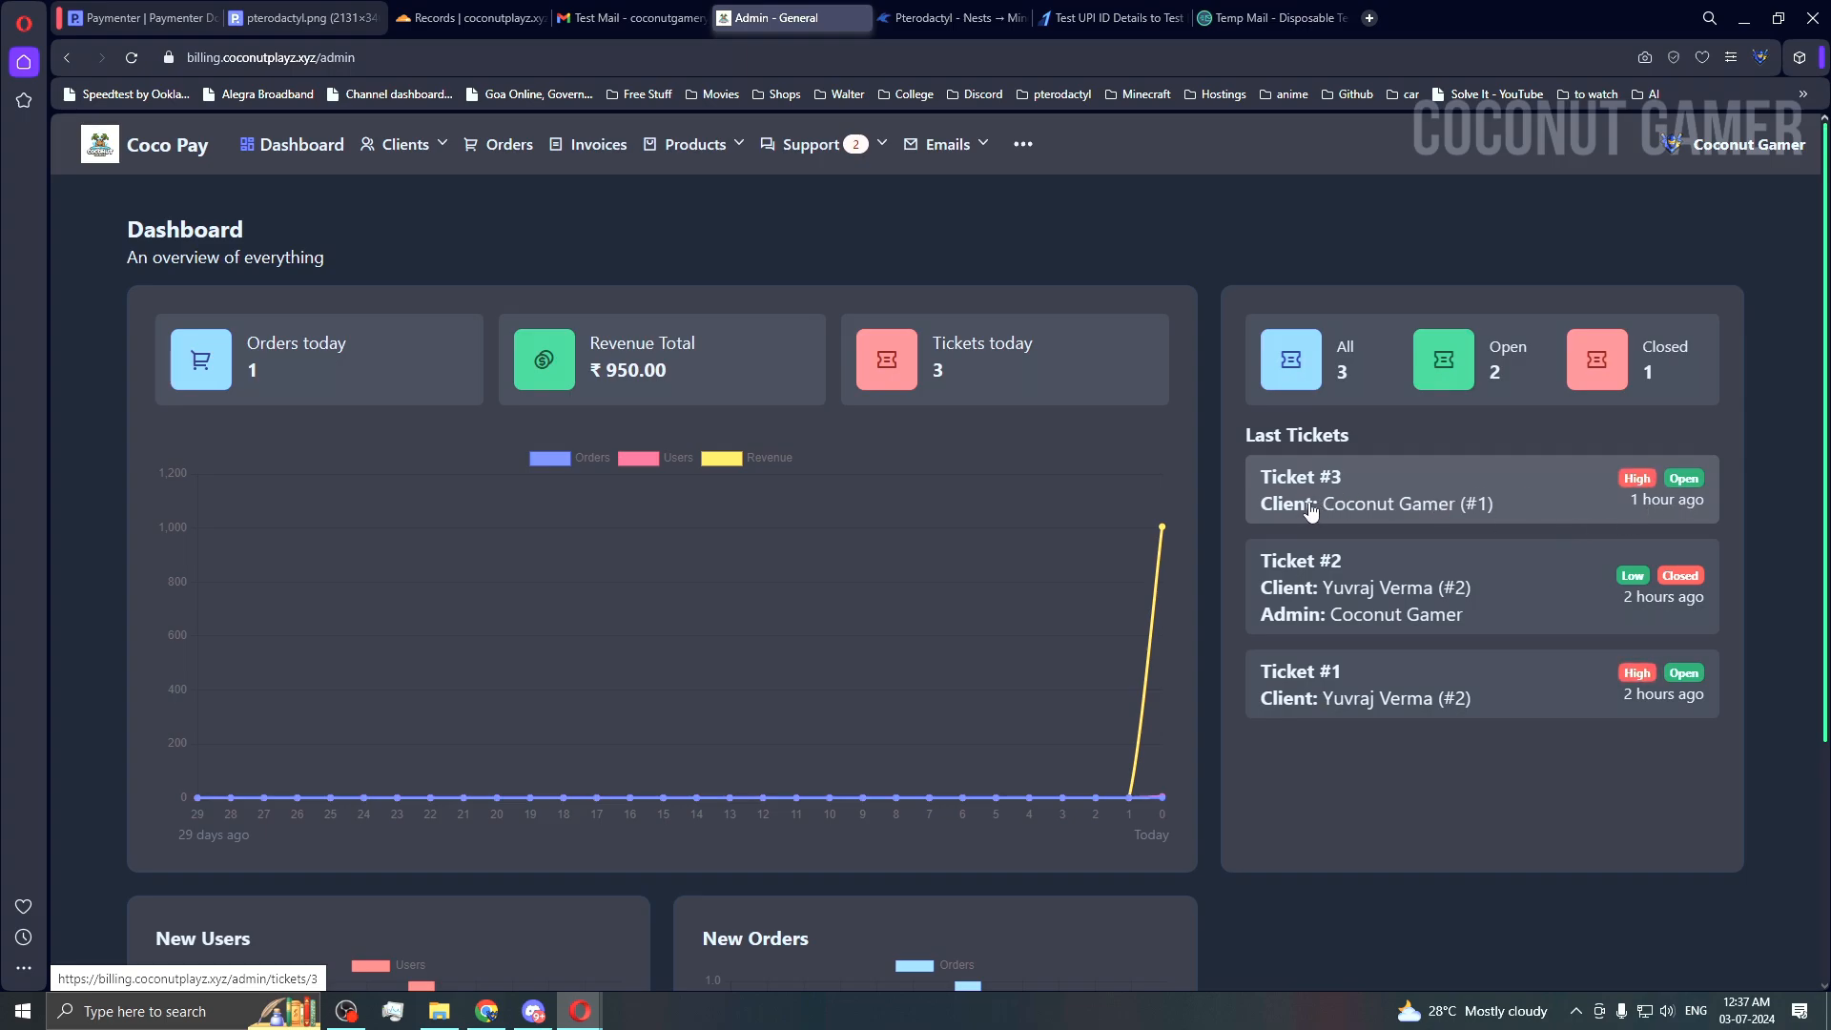
Step: Open Ticket #3, 'SUB To Coconut Gamer', and its editable ticket details
left_click(1417, 512)
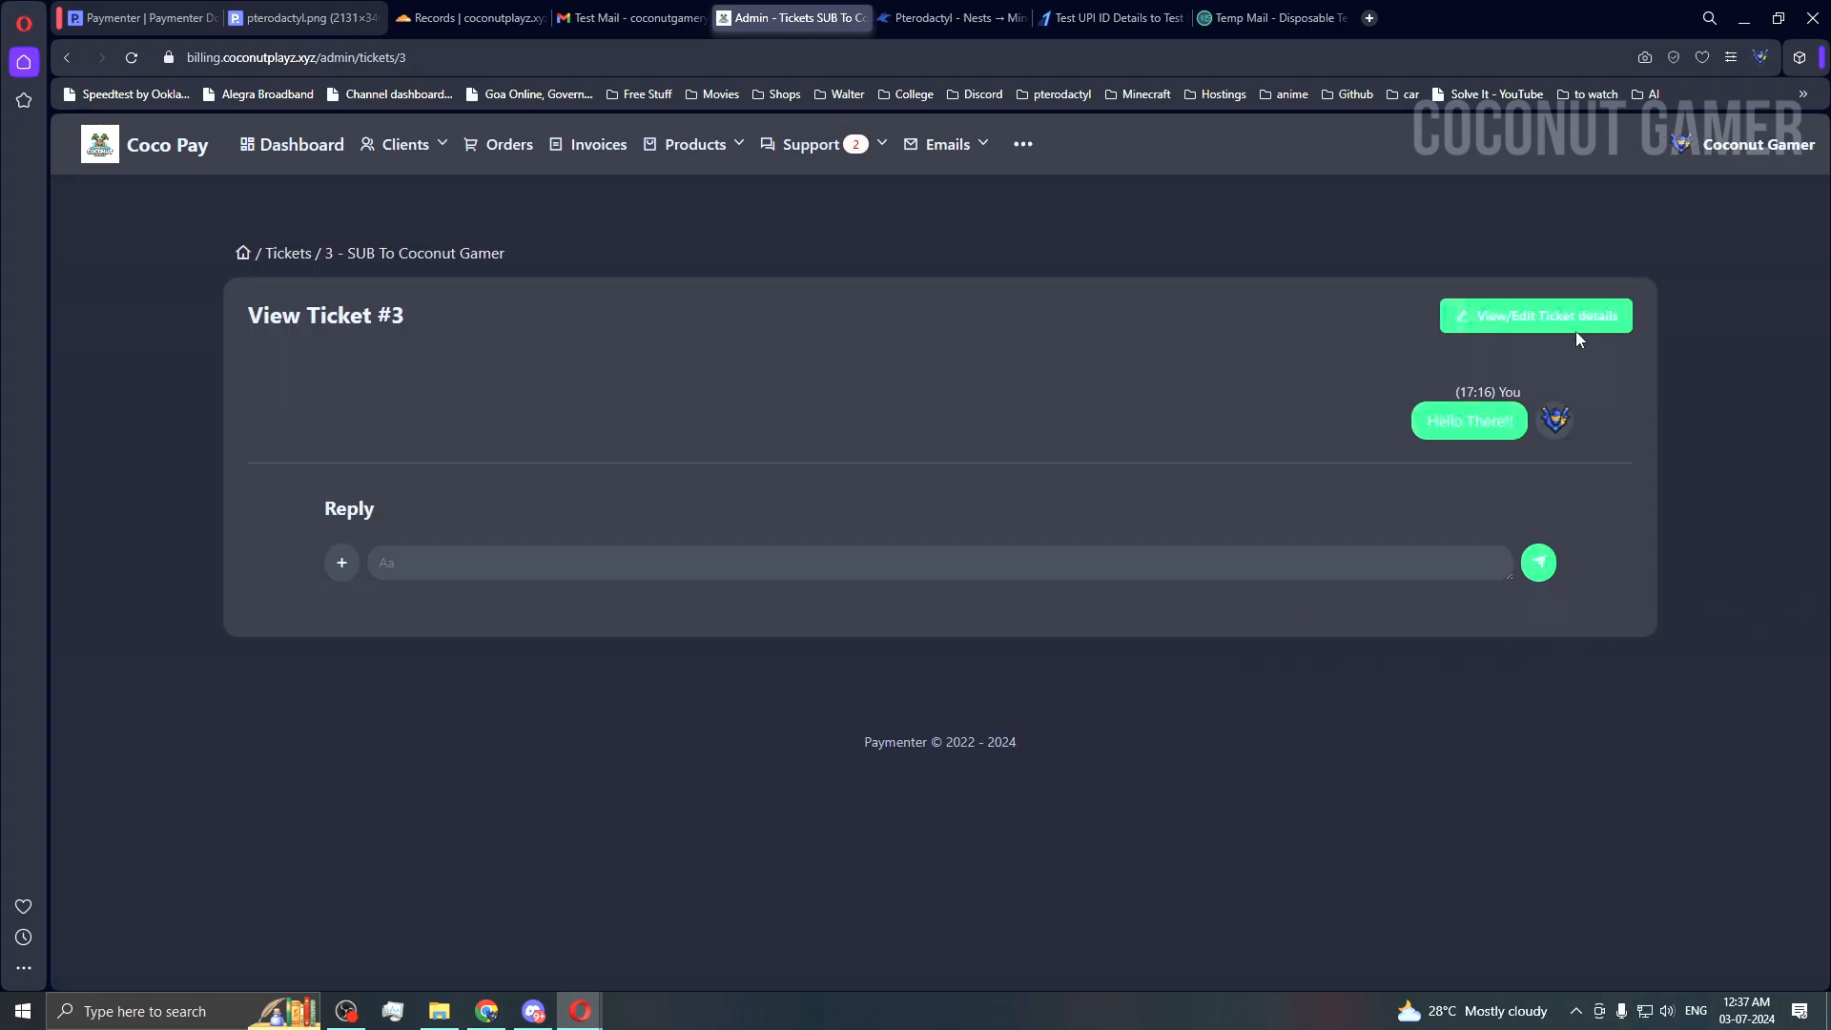
left_click(1574, 324)
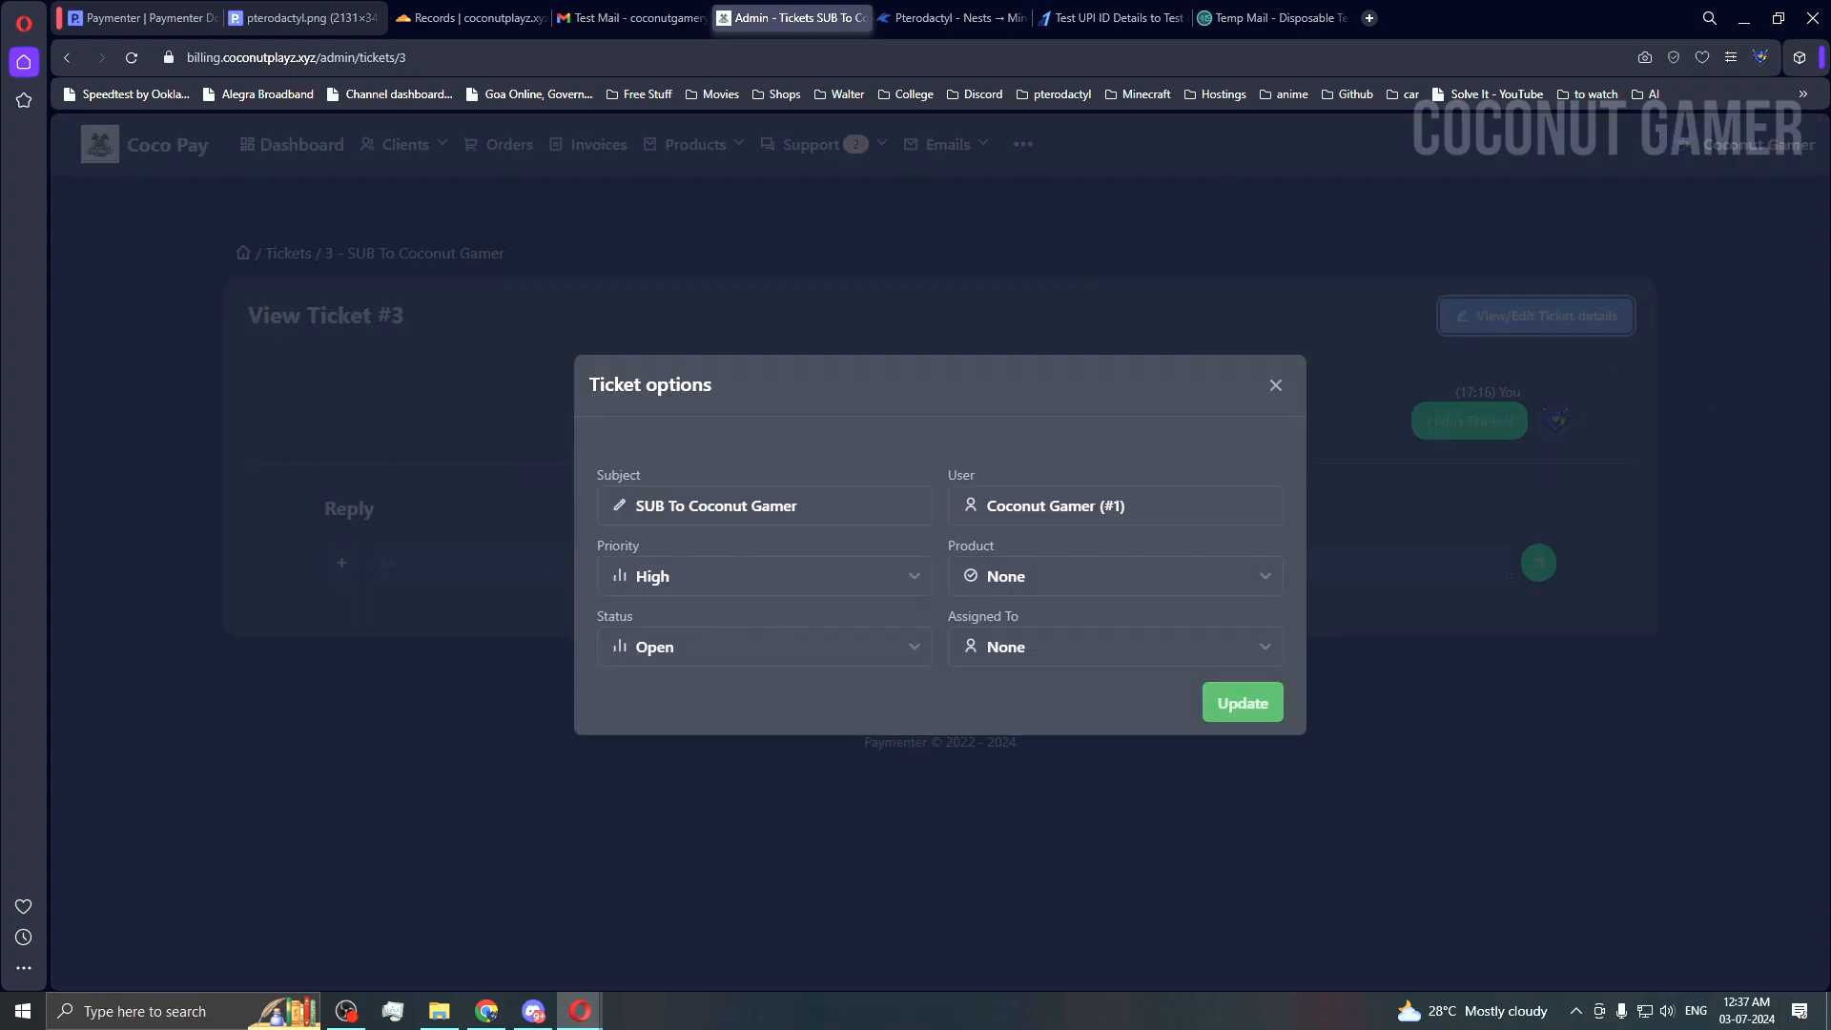
left_click(685, 507)
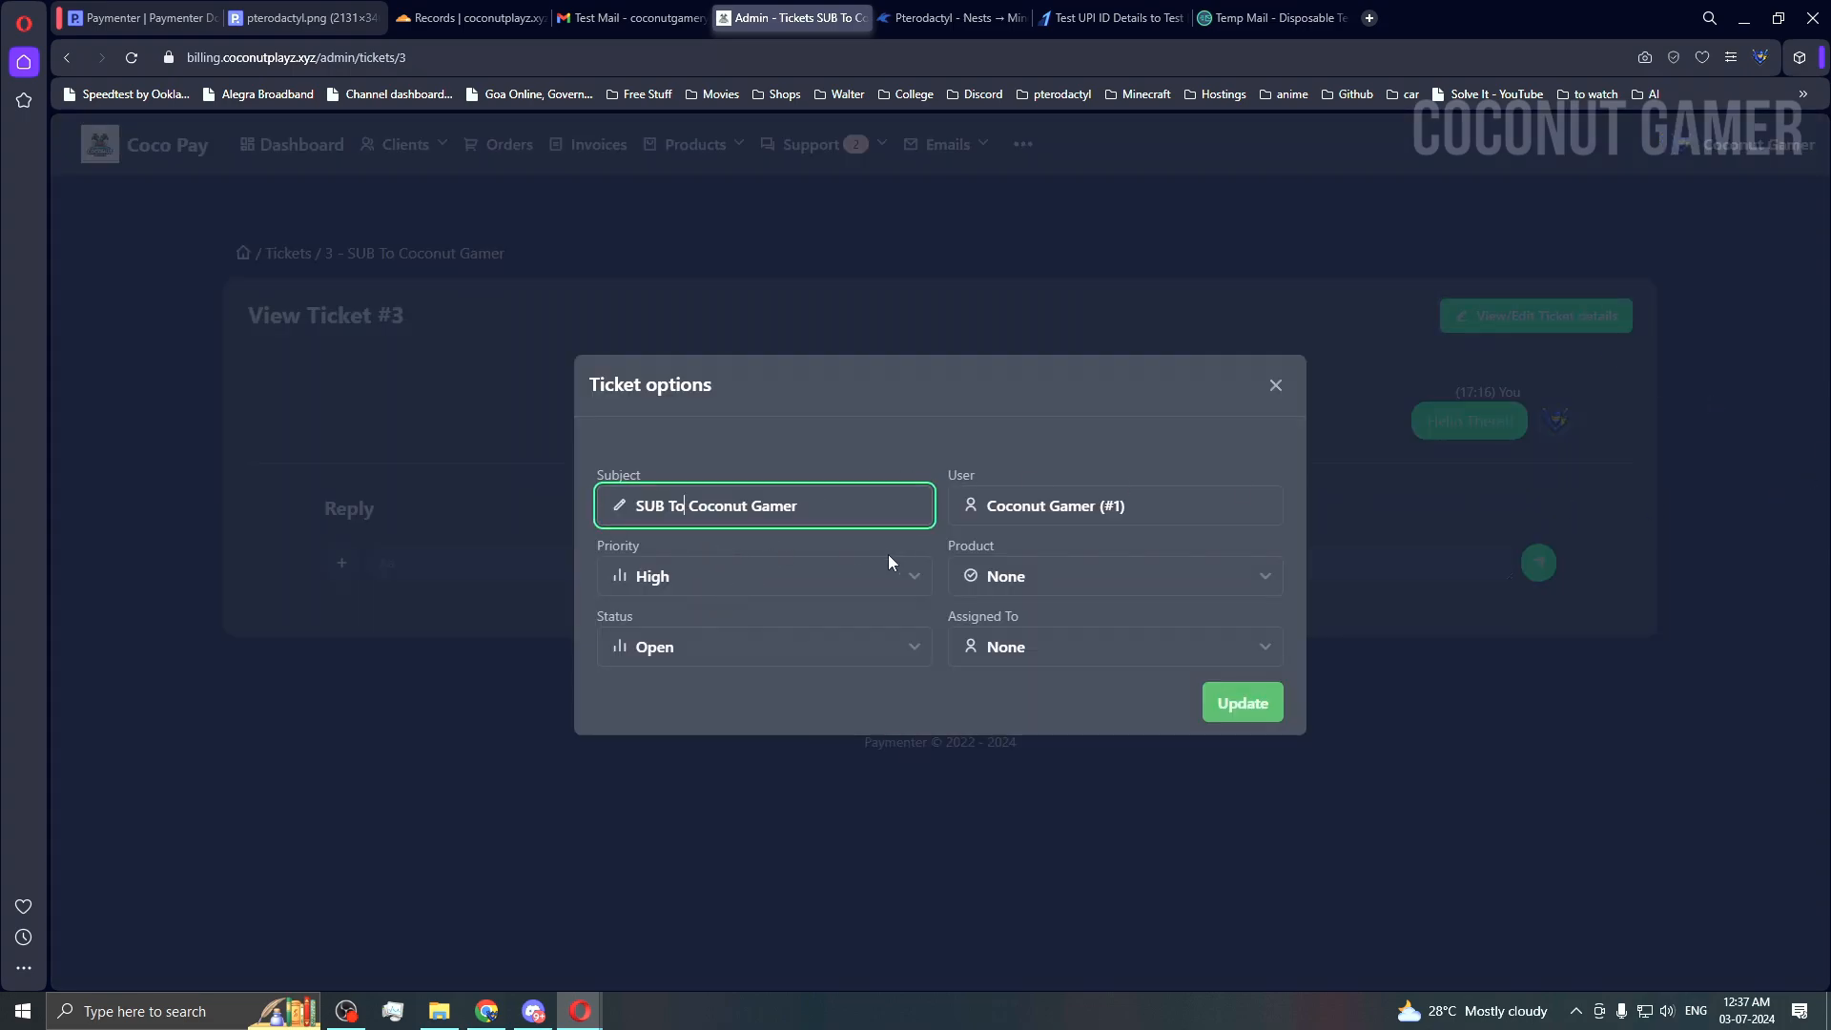
Step: Review the priority, status and assignee options, leaving High, Open and unassigned
left_click(818, 587)
left_click(776, 574)
left_click(720, 656)
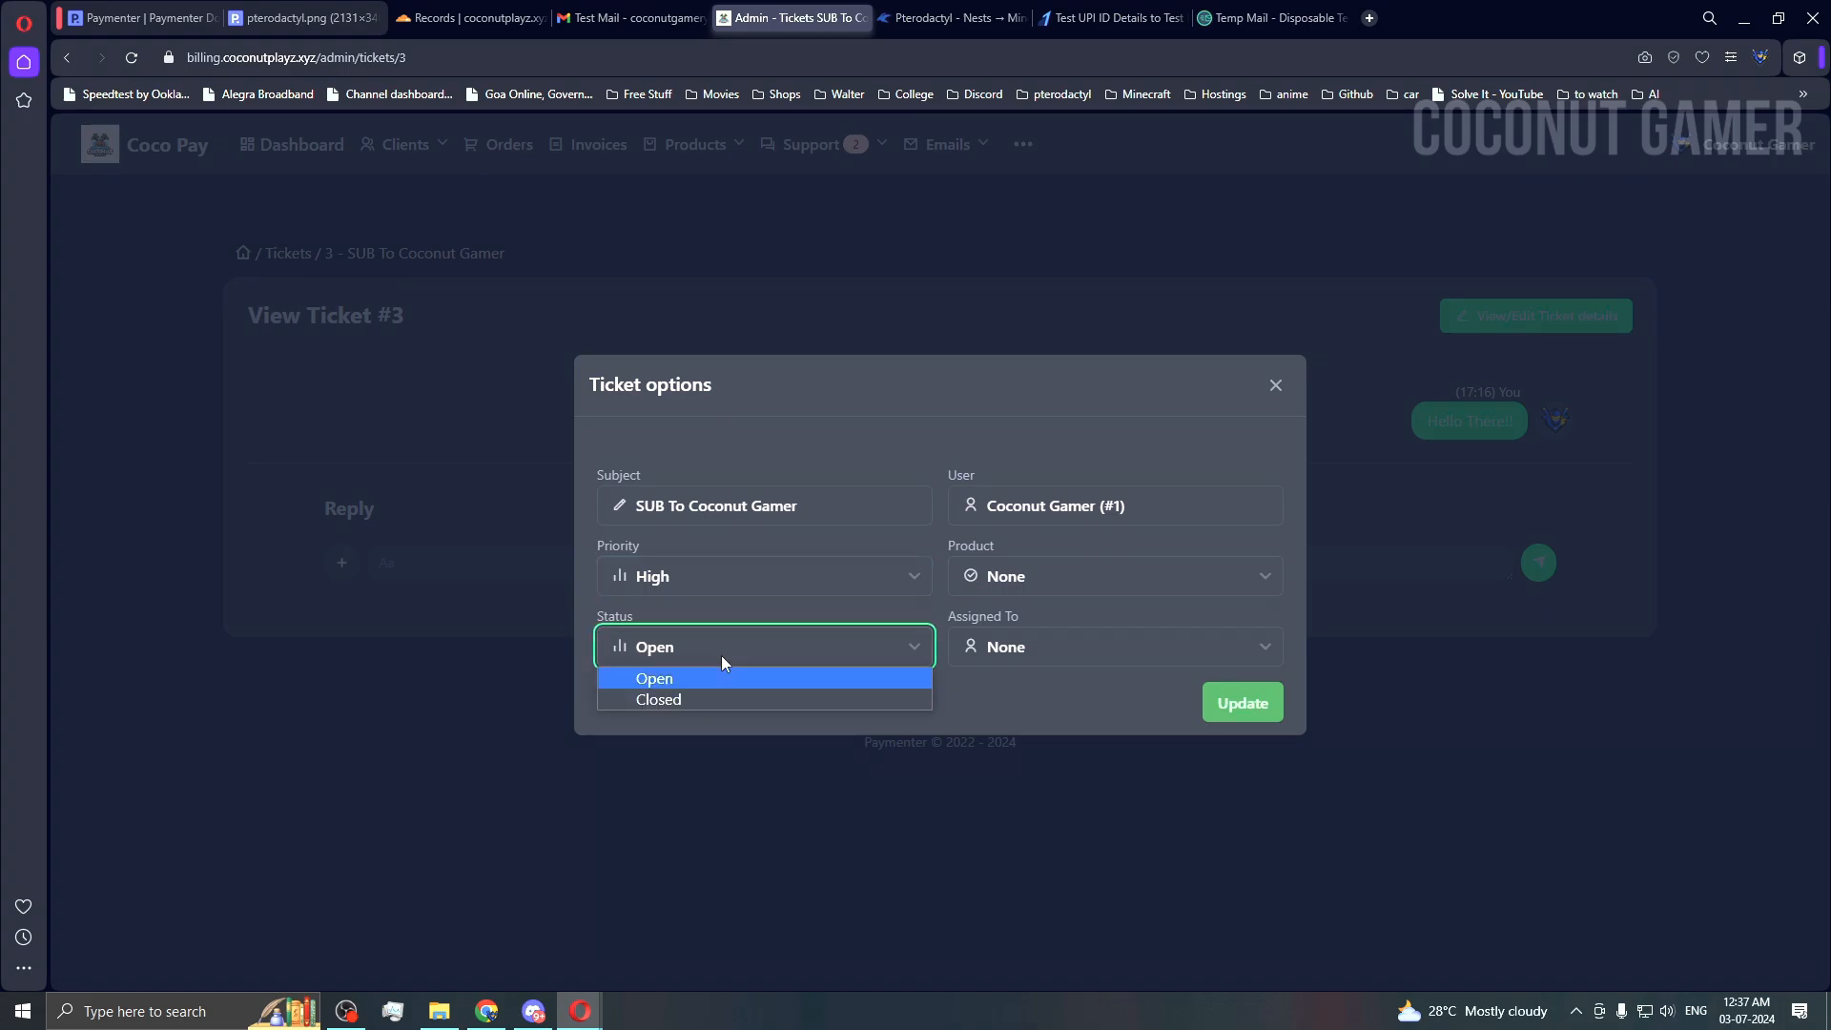
left_click(705, 717)
left_click(1083, 658)
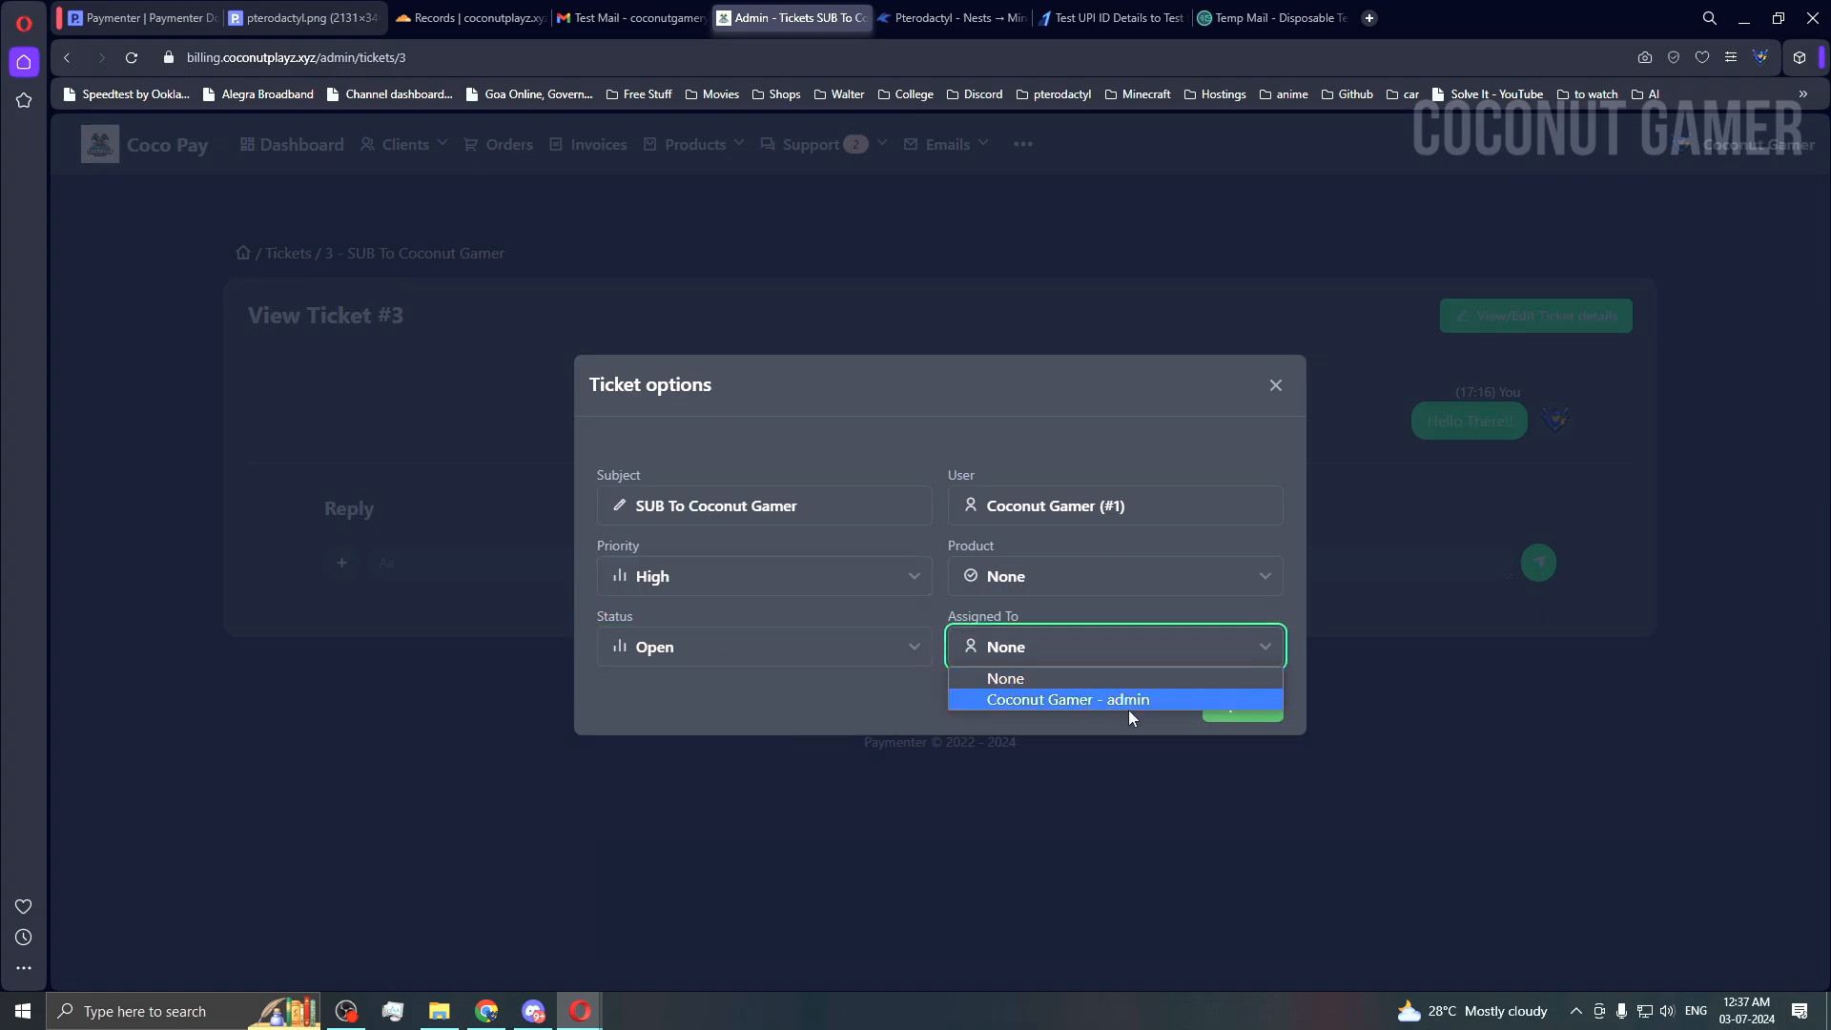
left_click(1275, 386)
left_click(1275, 386)
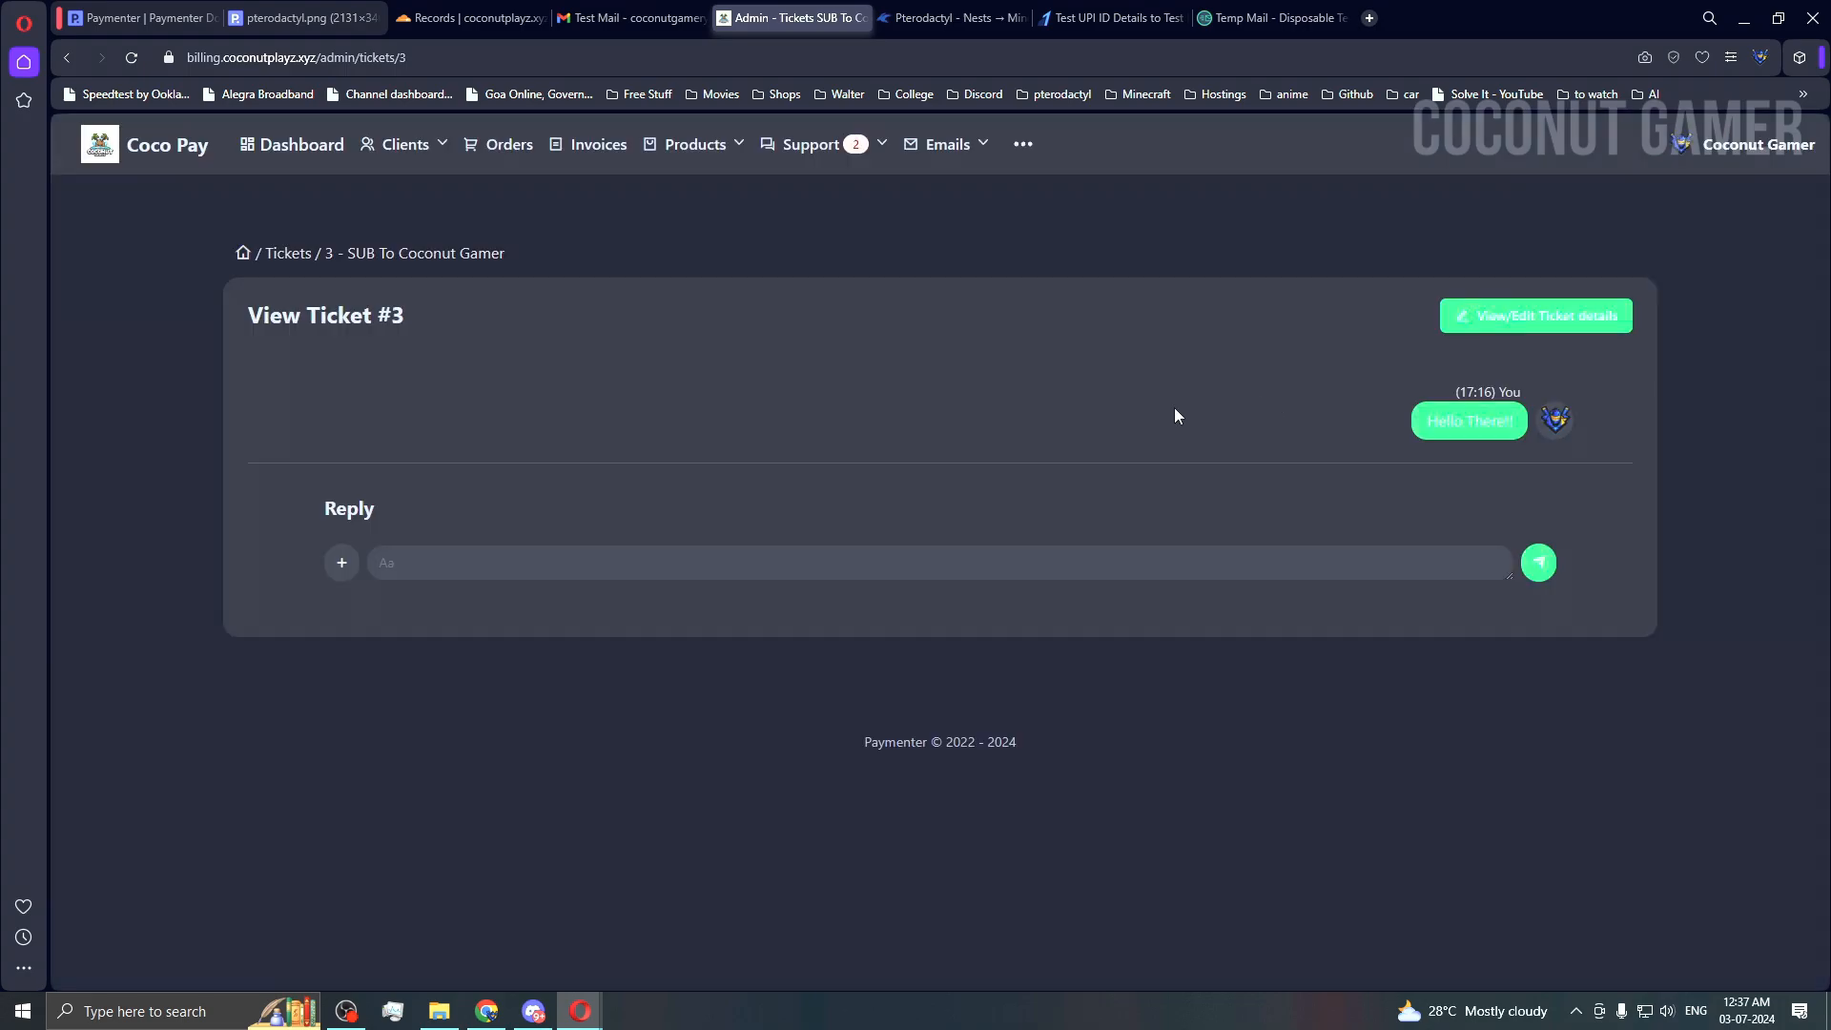
left_click(946, 142)
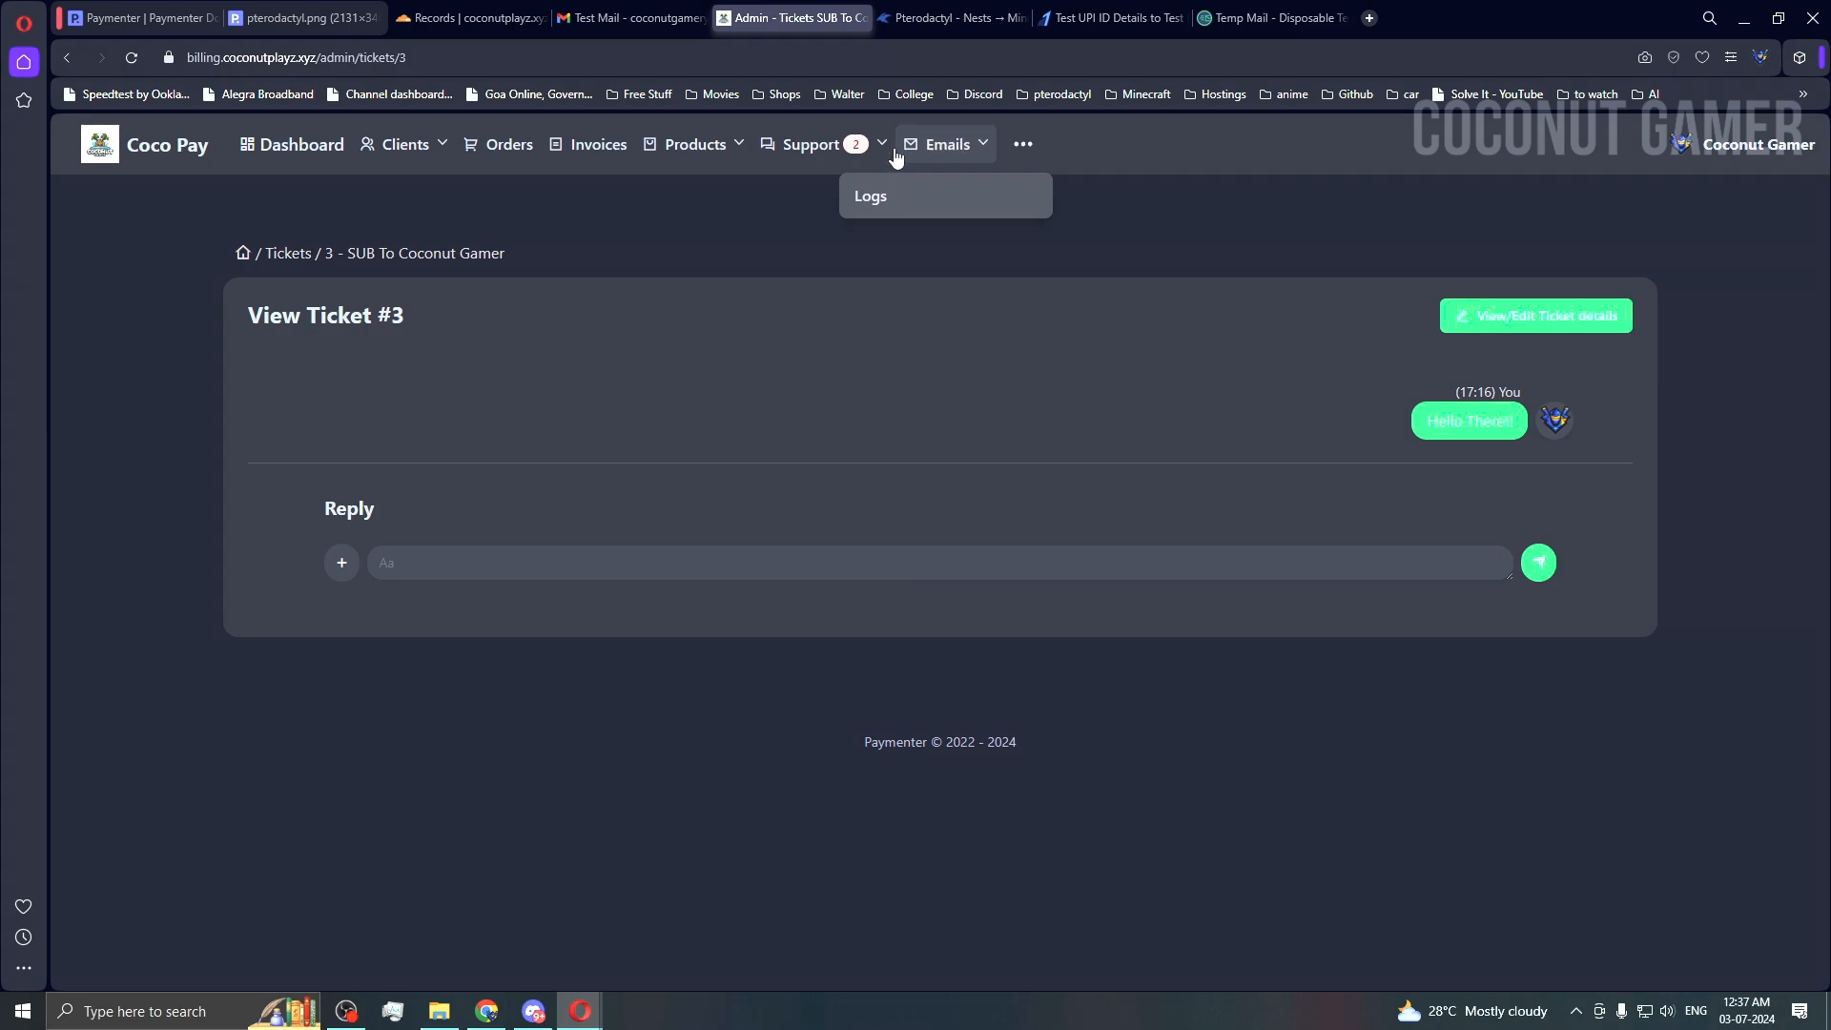
Step: Open order #11's details from the Orders list and copy its server panel link
left_click(486, 163)
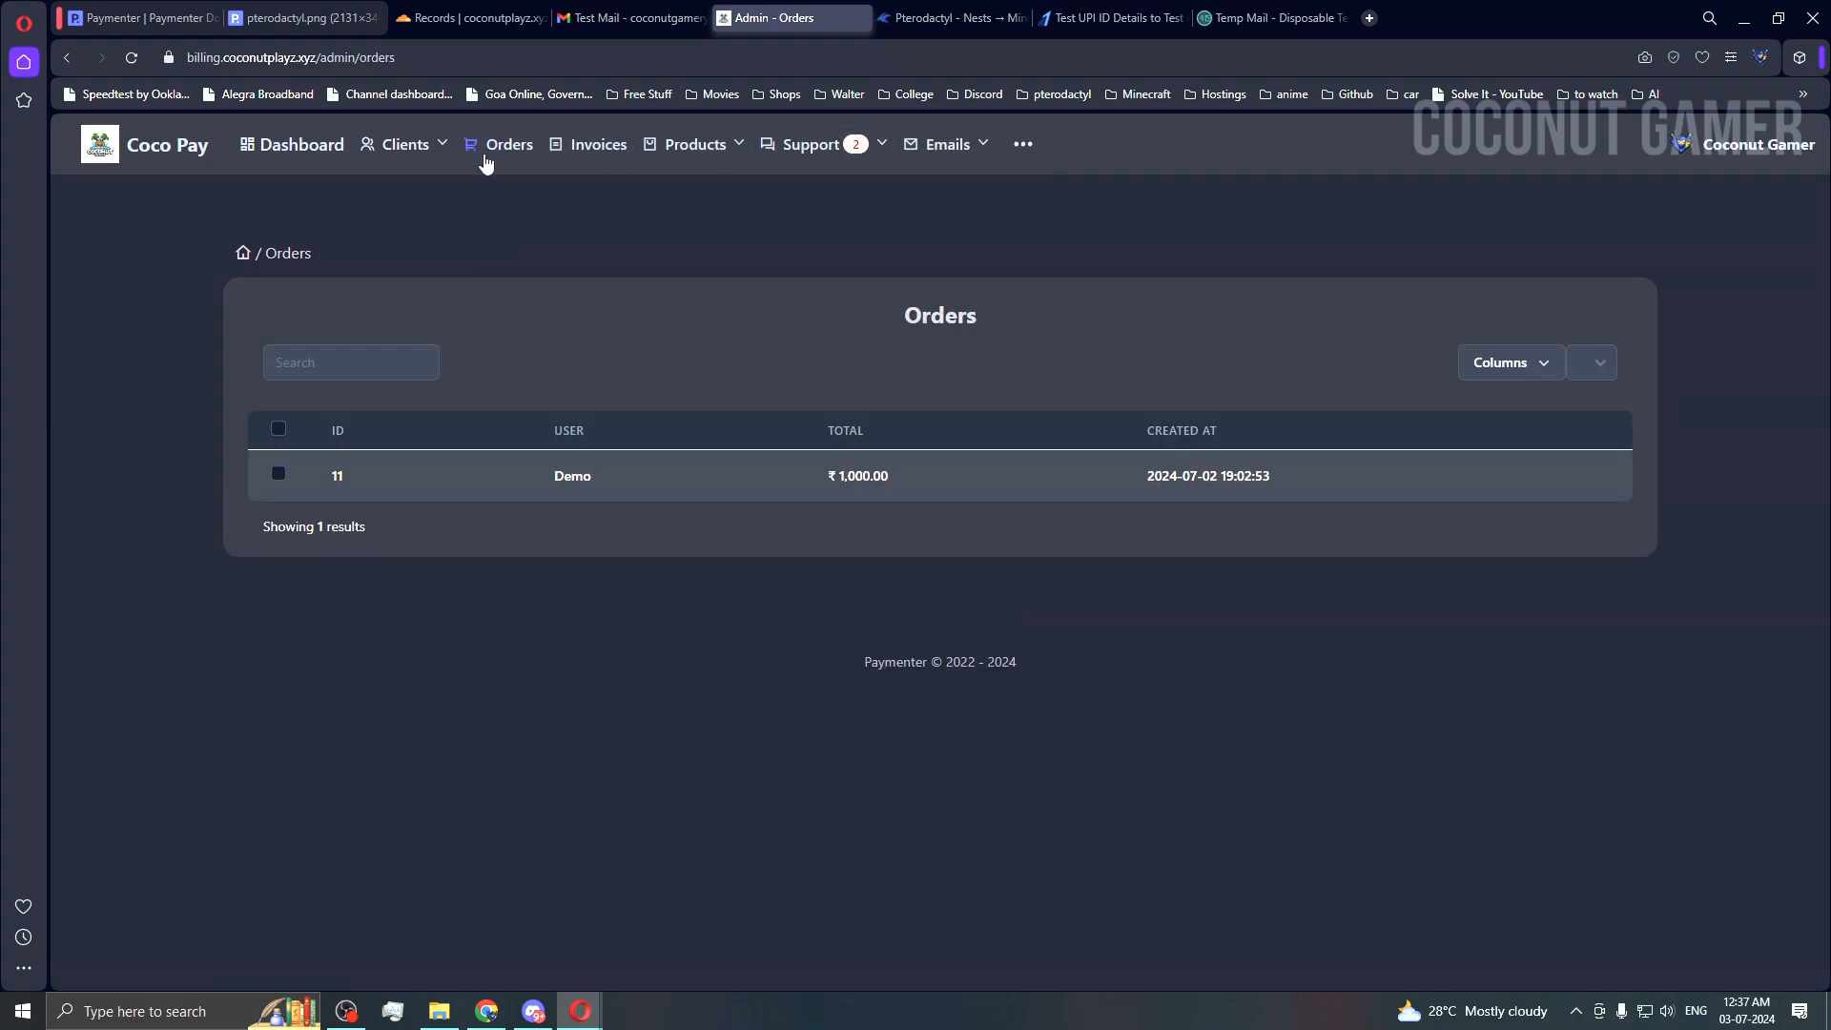
left_click(581, 475)
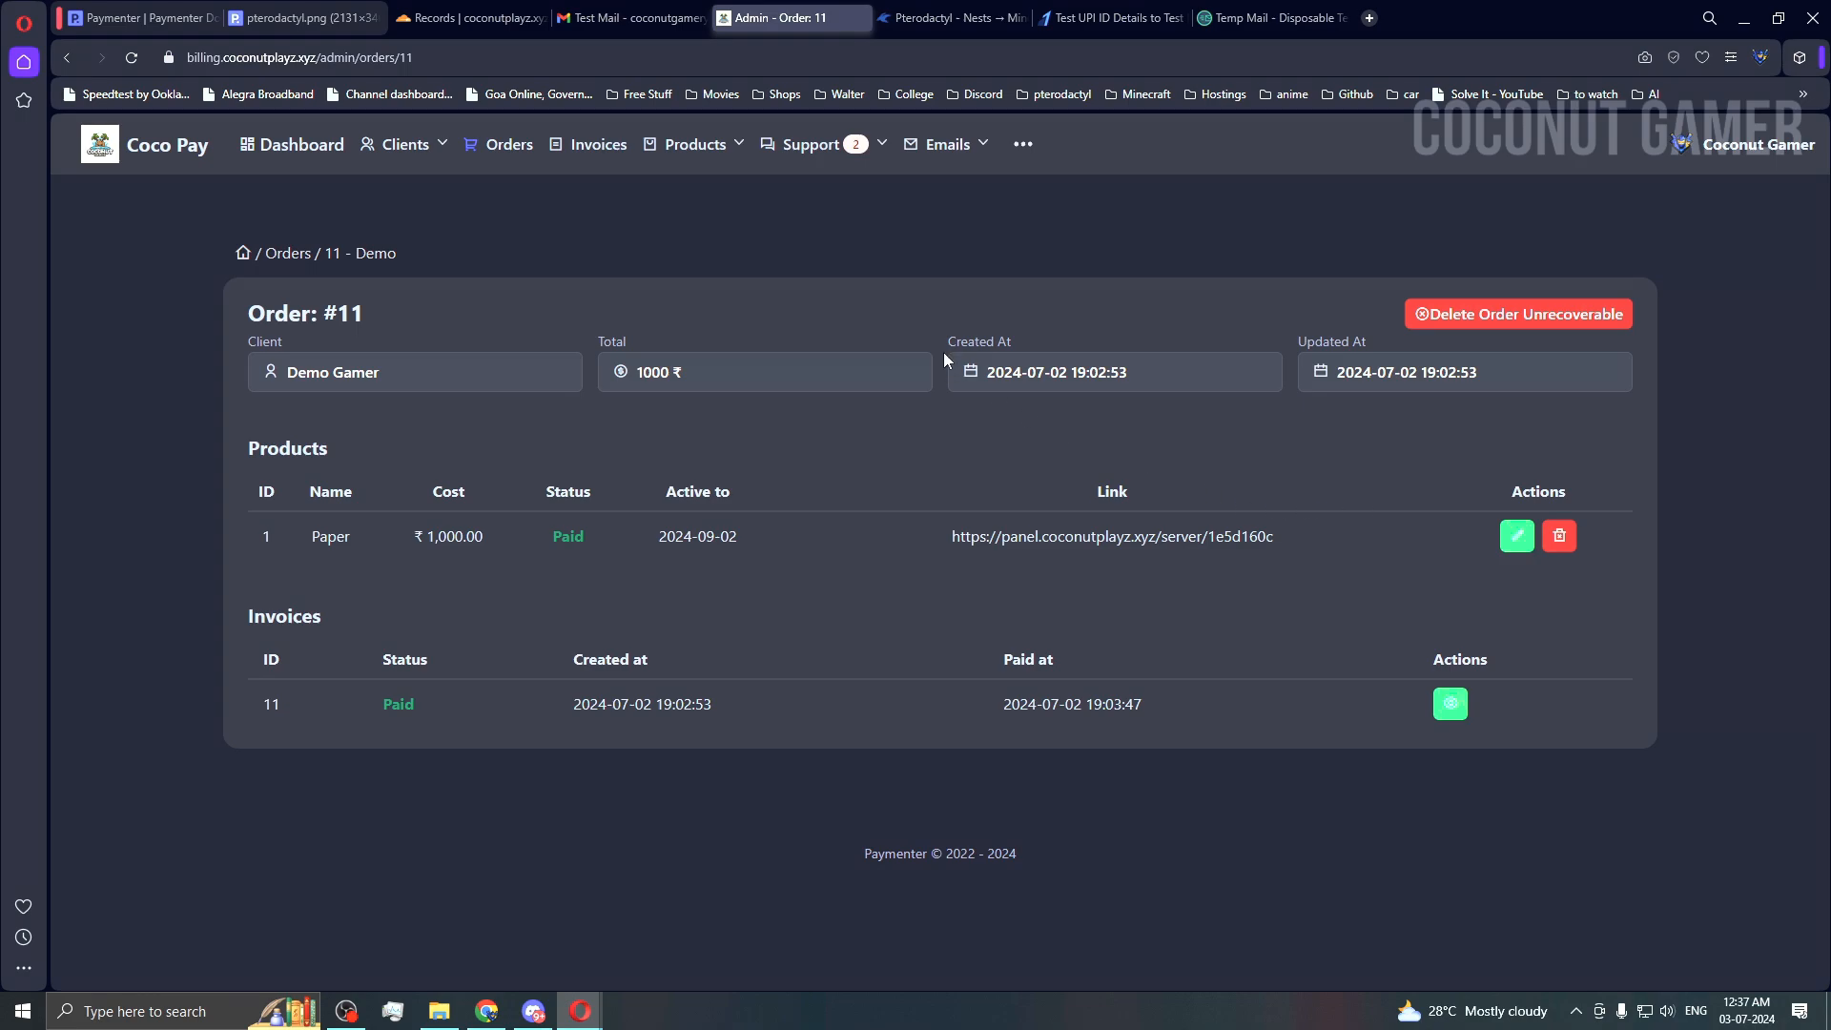
triple_click(1232, 533)
key("ctrl+c")
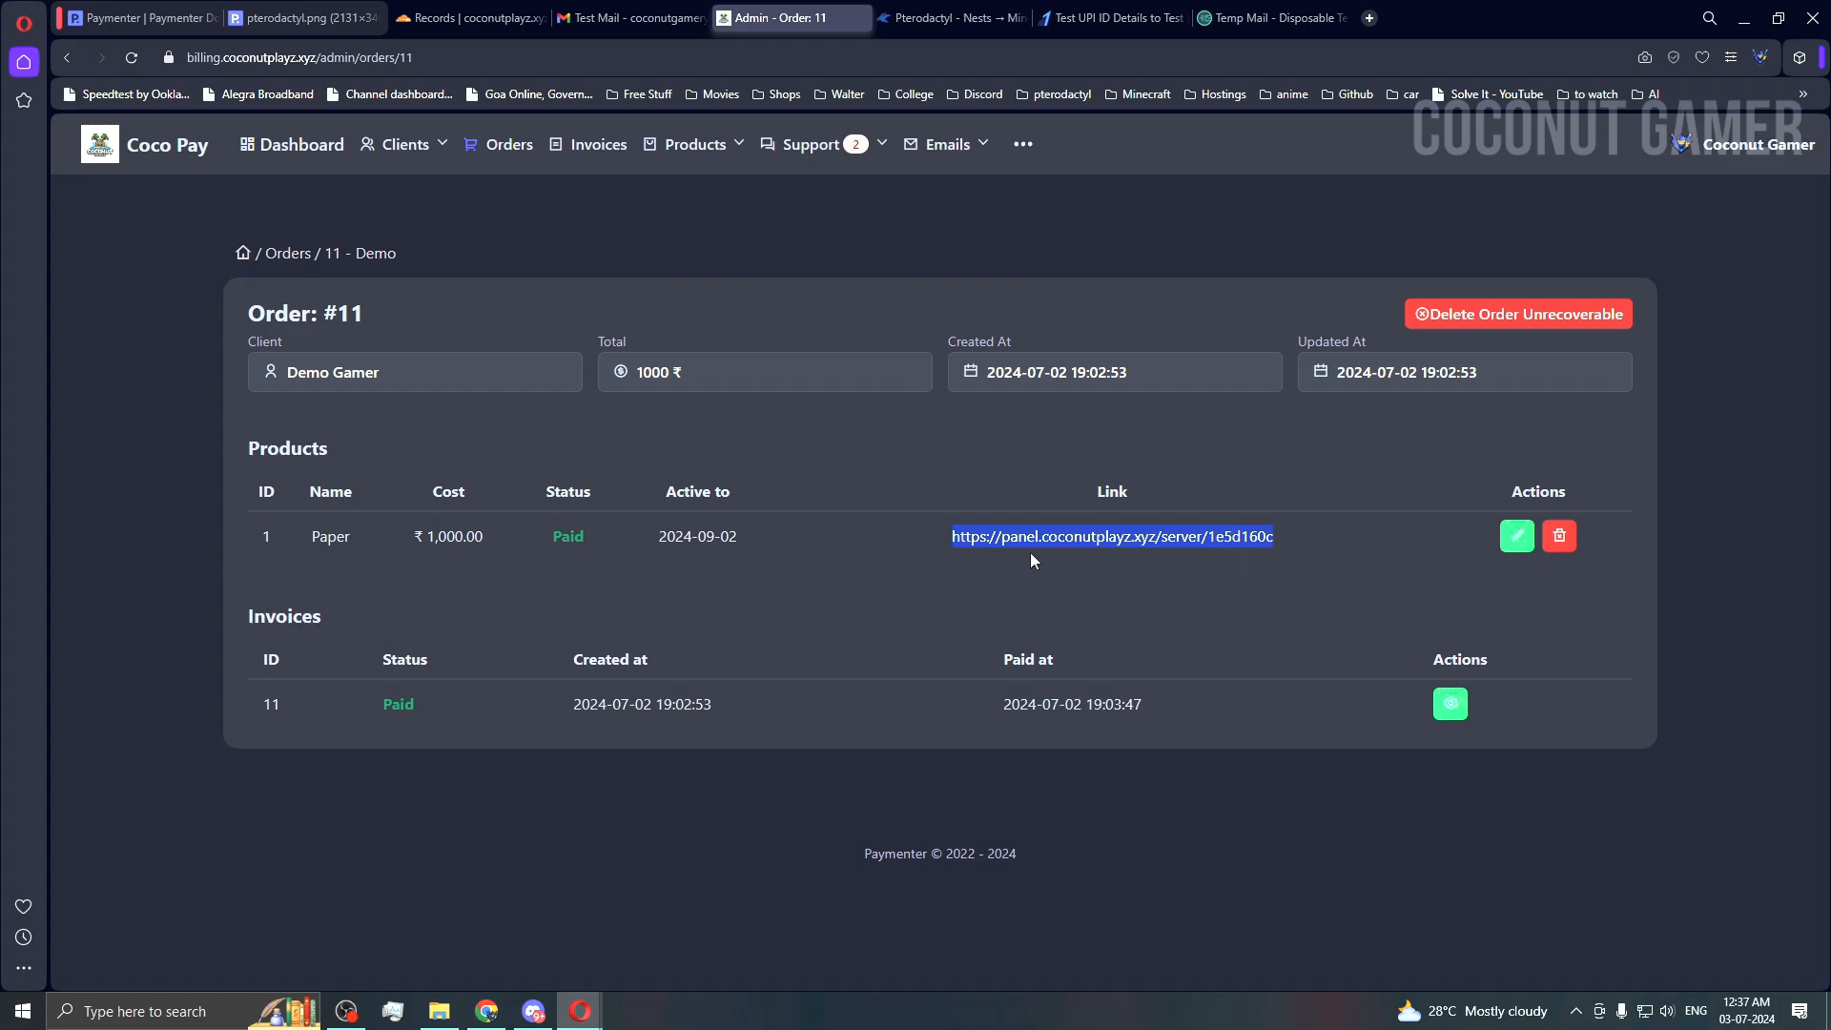
left_click(1369, 21)
Step: Load the copied server link and watch the Paper 1.21 console reach Done (35.788s)
key("ctrl+v")
key("Return")
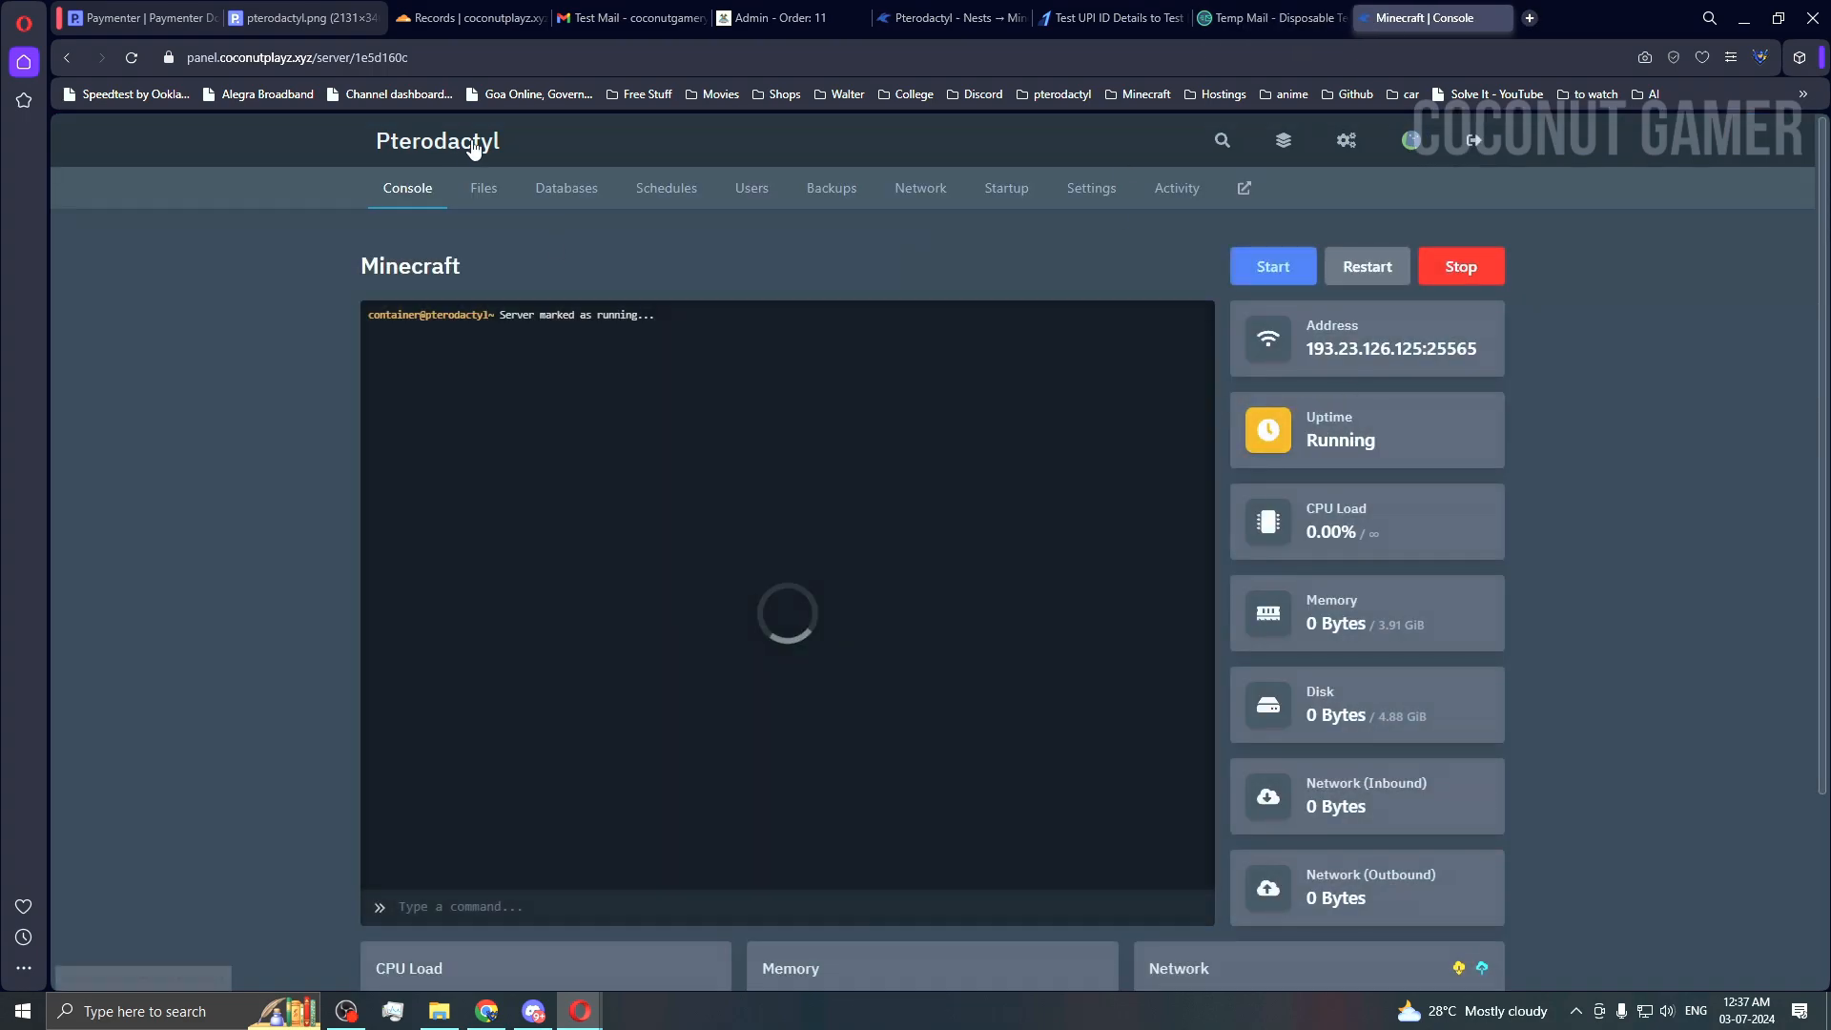
scroll(782, 725, "down", 1)
scroll(782, 725, "up", 3)
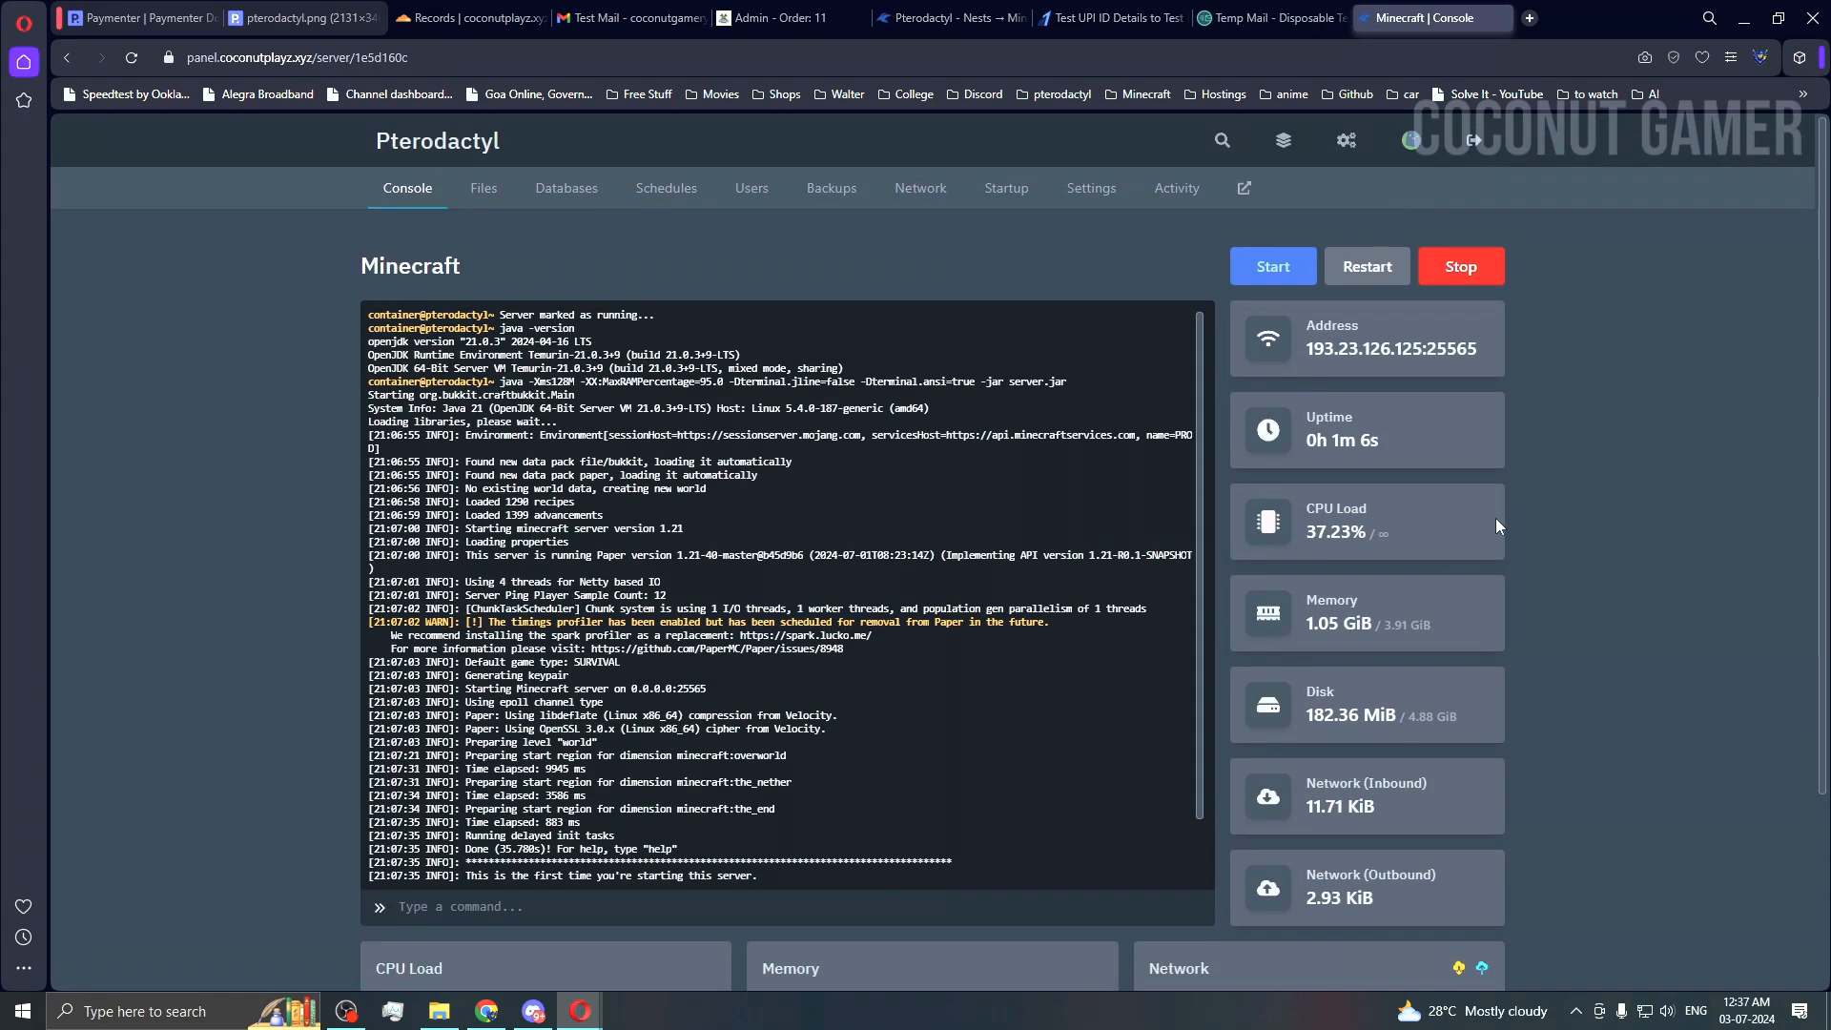